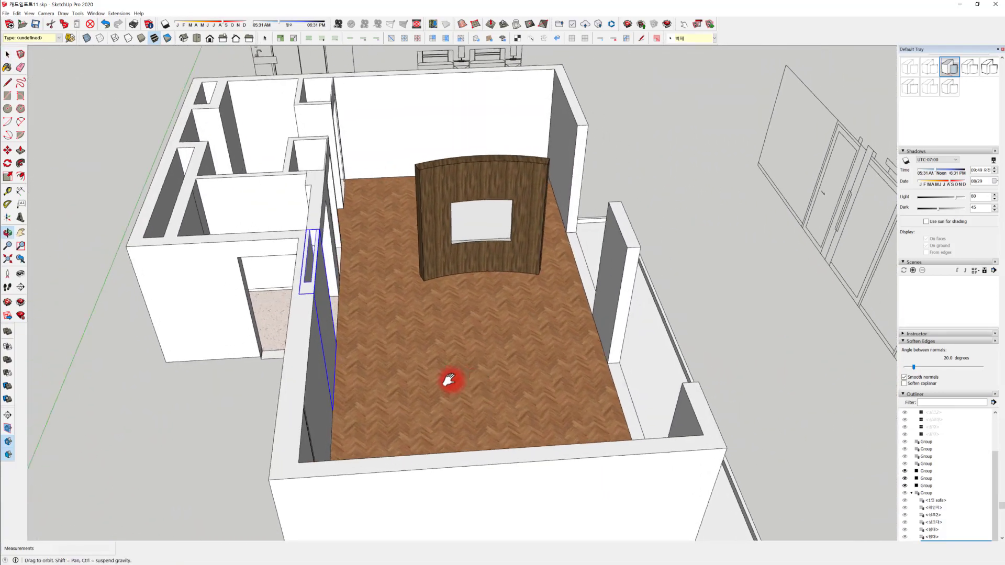
Select the main wall group and the adjoining short wall group beside the entrance in turn to examine how they are divided
key("space")
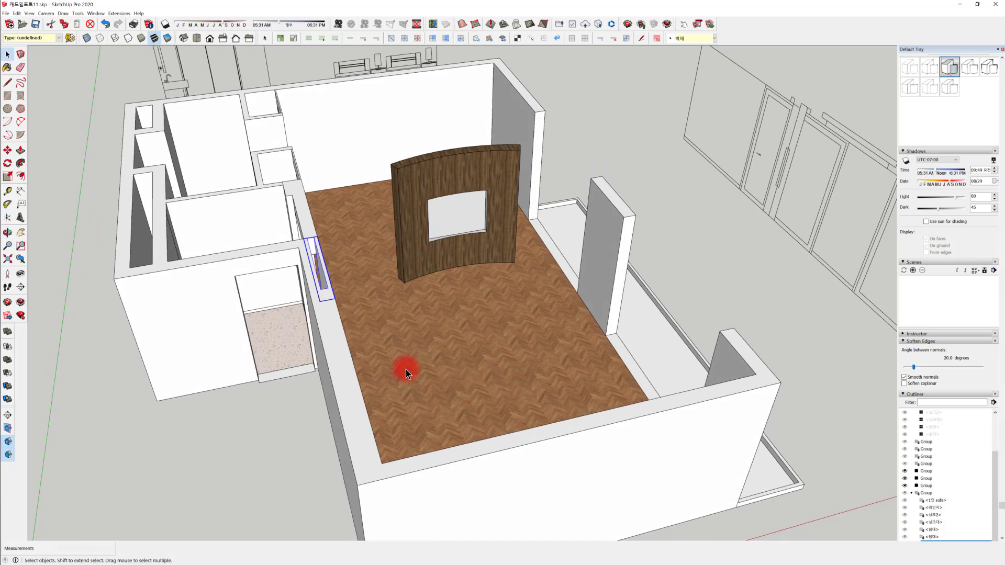
middle_click_drag(406, 372, 276, 215)
left_click(450, 209)
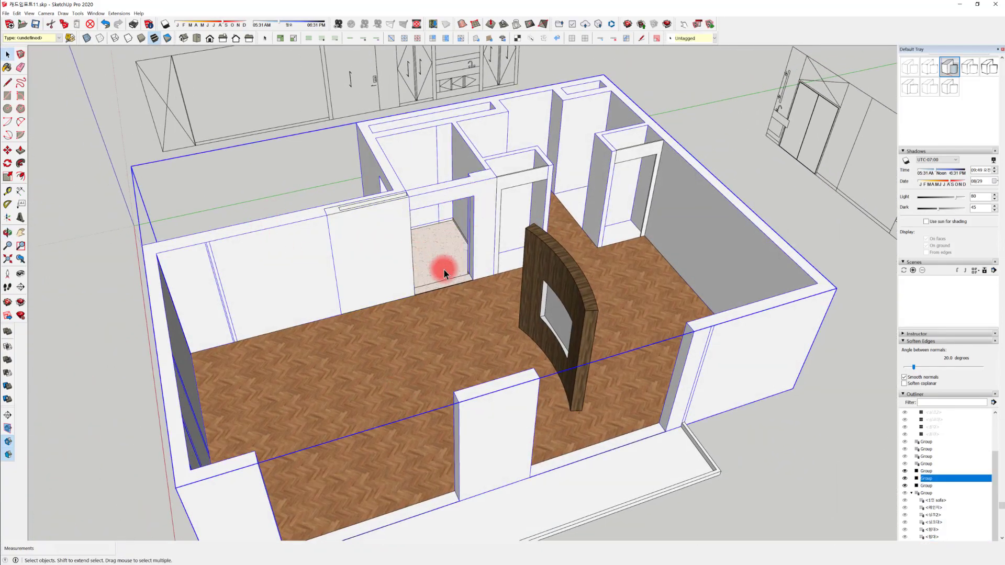
middle_click_drag(444, 269, 374, 227)
left_click(375, 227)
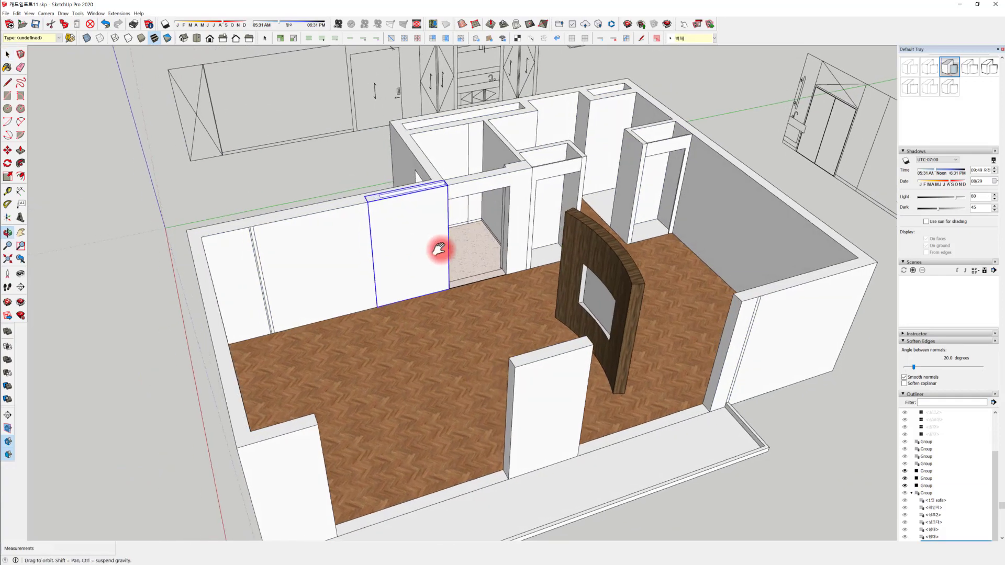
scroll(437, 256, "up", 3)
double_click(406, 237)
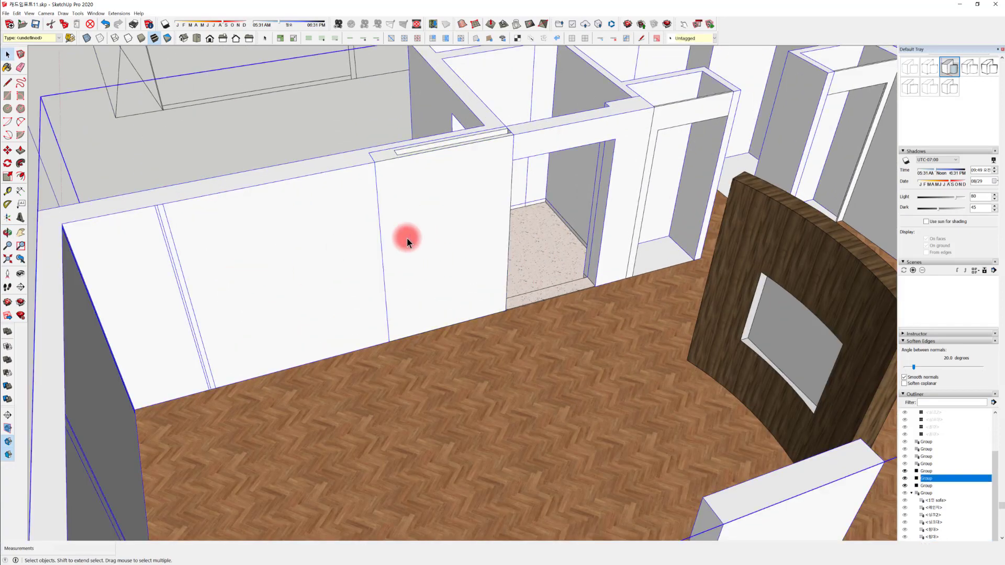
scroll(394, 244, "down", 4)
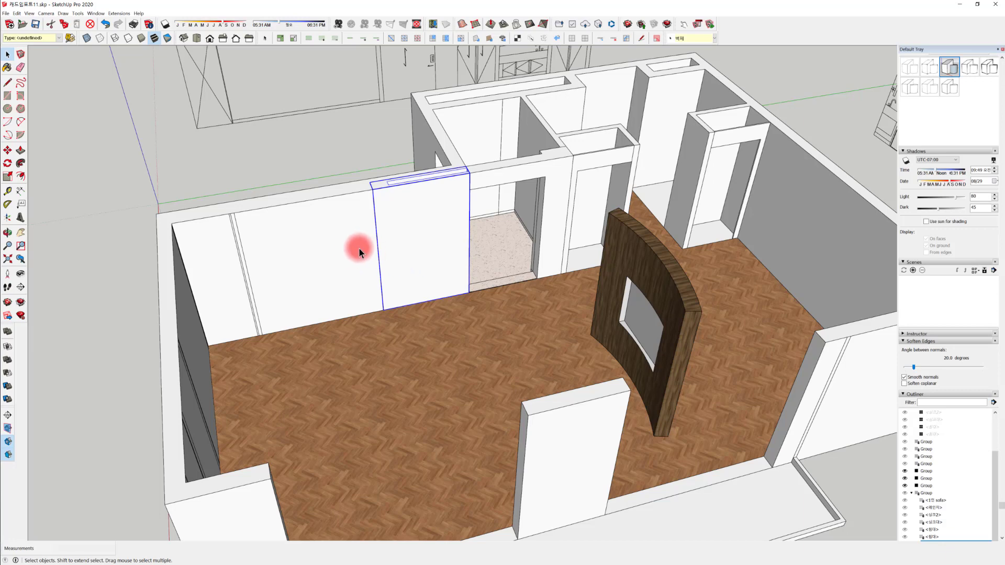
left_click(413, 237)
left_click(299, 255)
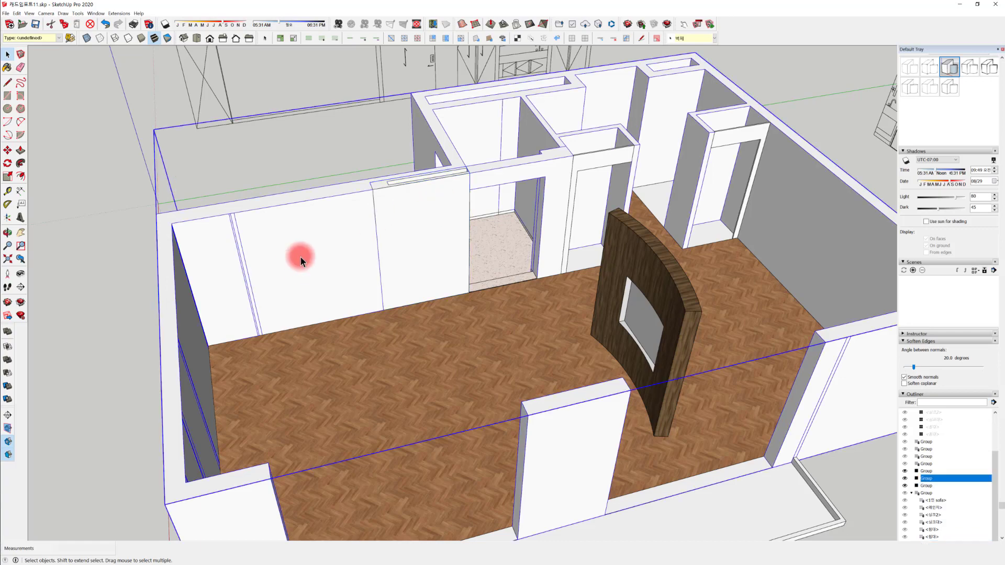
left_click(421, 238)
middle_click_drag(379, 287, 354, 253, "shift")
scroll(477, 288, "up", 2)
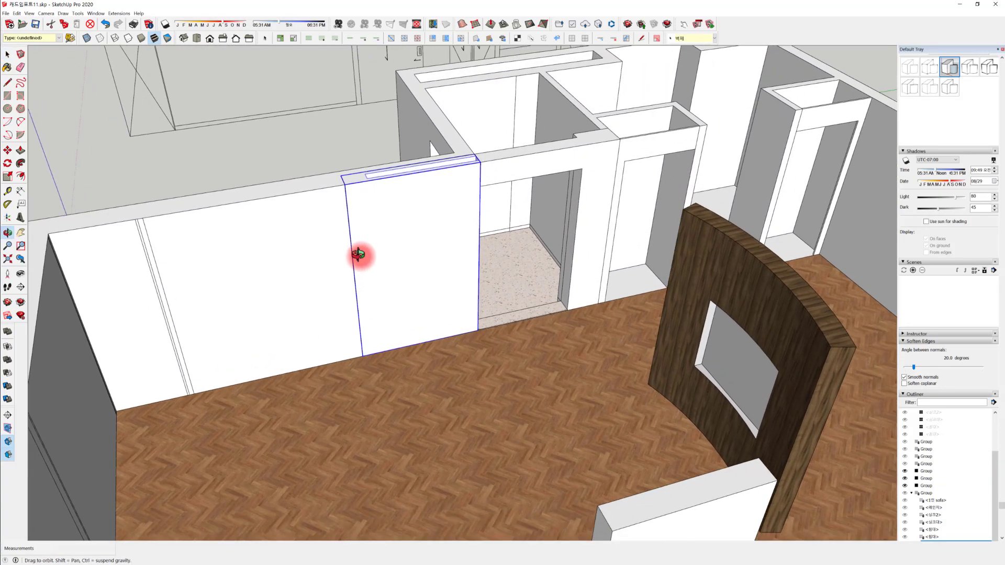
Combine the main wall group and the short wall group beside the entrance into one group
left_click(412, 266)
left_click(413, 259)
left_click(429, 282)
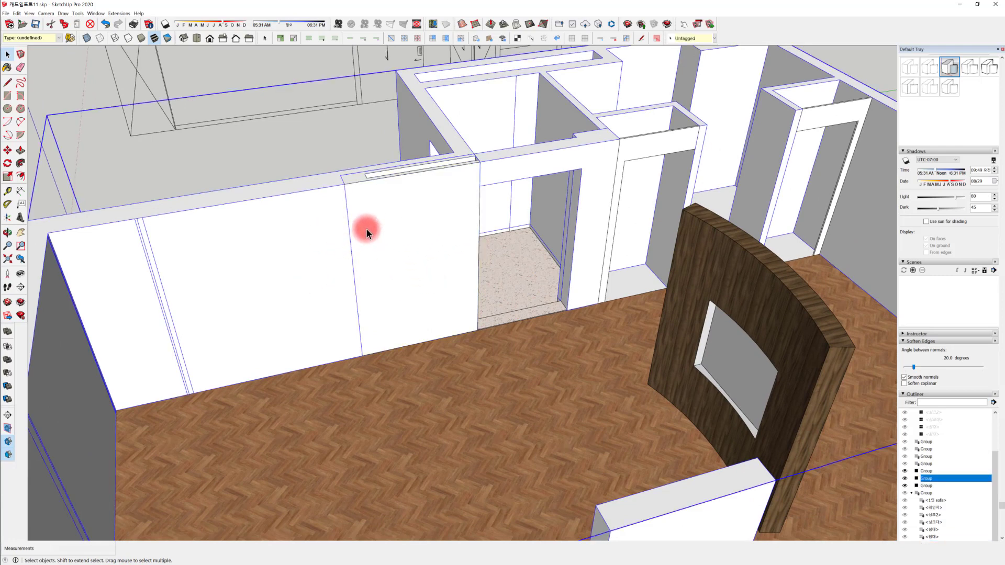
left_click(401, 225)
left_click(394, 248)
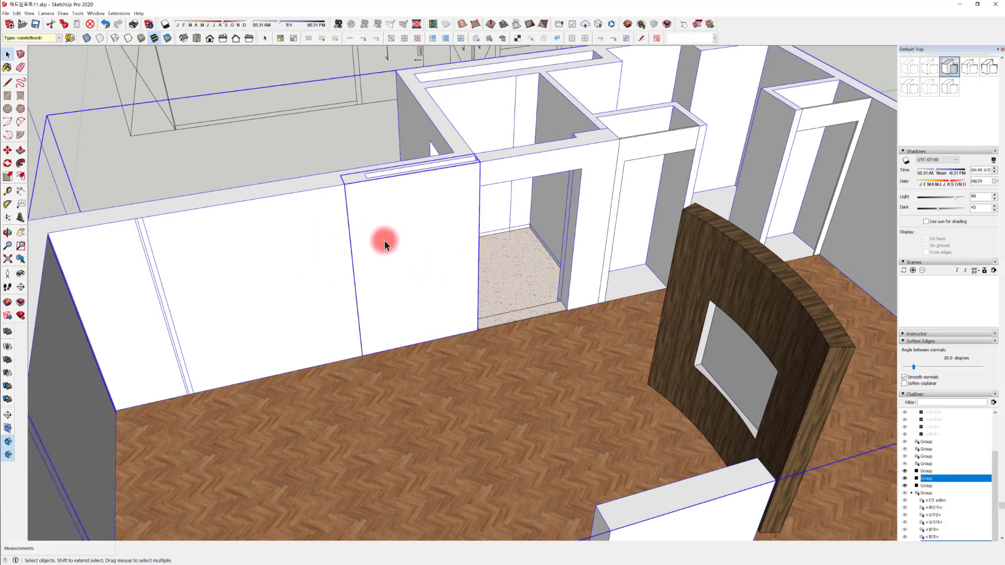
right_click(384, 240)
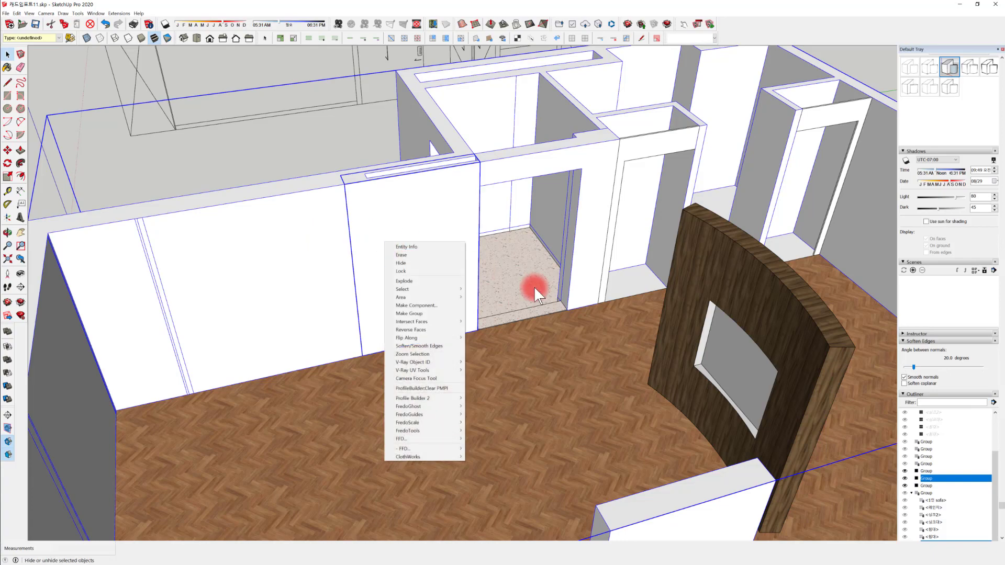
left_click(420, 316)
Open the combined wall group and inspect the separate wall groups nested inside it
scroll(534, 314, "up", 6)
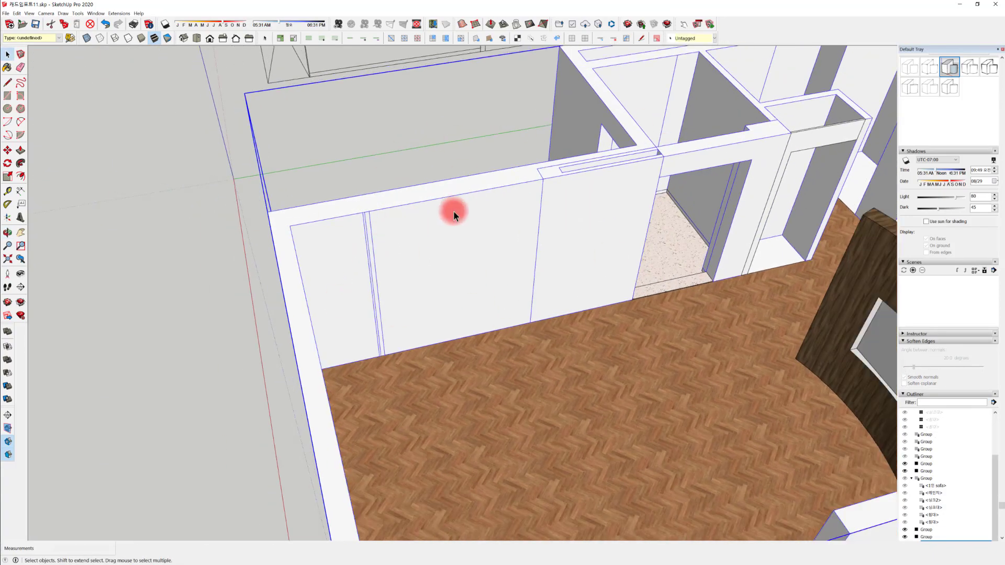
double_click(460, 224)
left_click(485, 219)
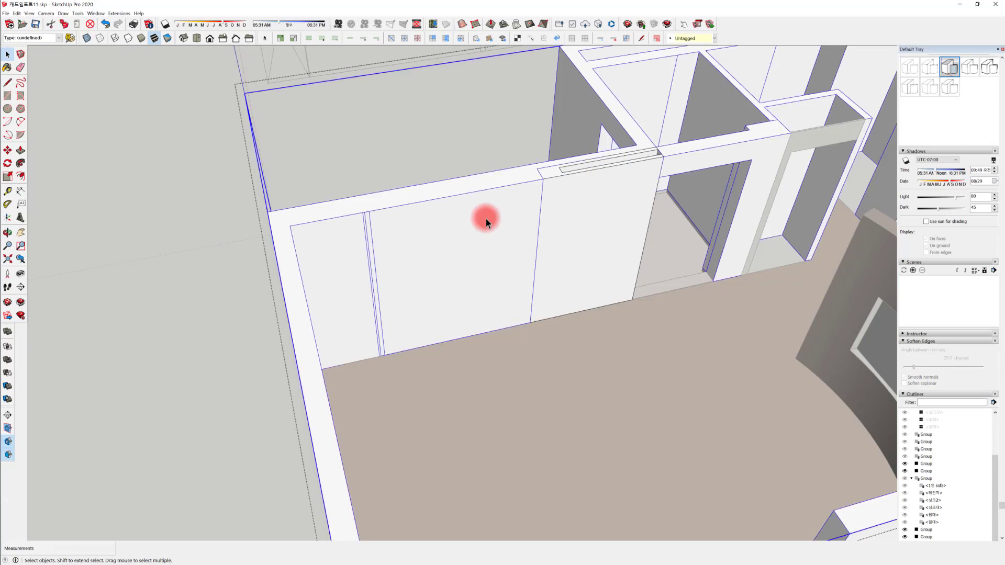
left_click(562, 217)
scroll(465, 249, "down", 3)
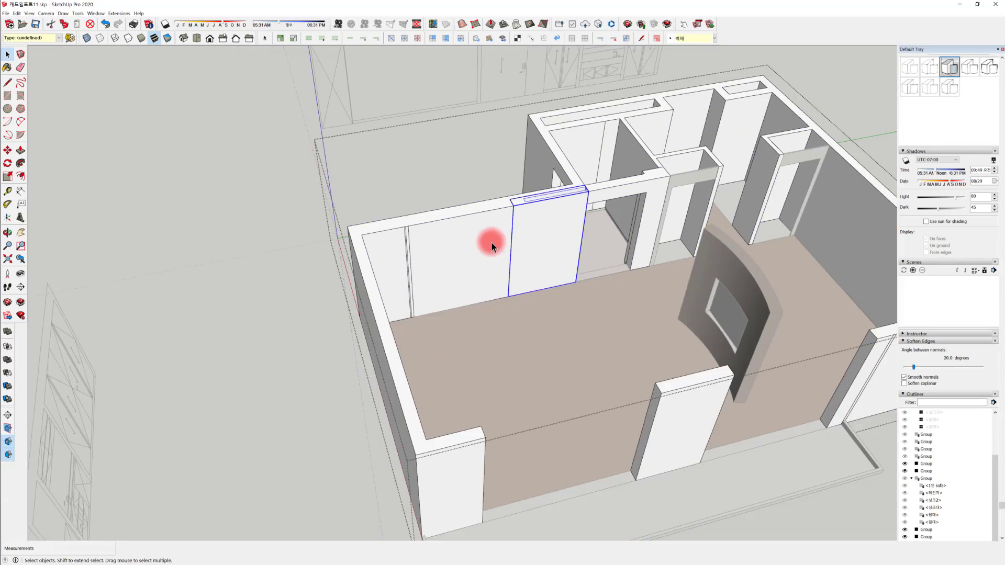
middle_click_drag(491, 242, 435, 253, "shift")
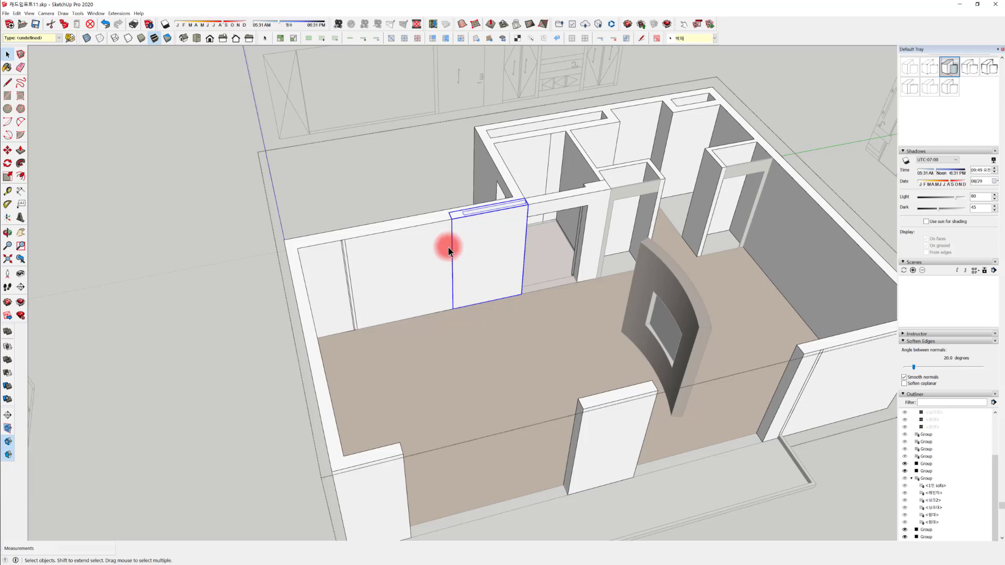
scroll(448, 247, "down", 2)
scroll(367, 246, "up", 4)
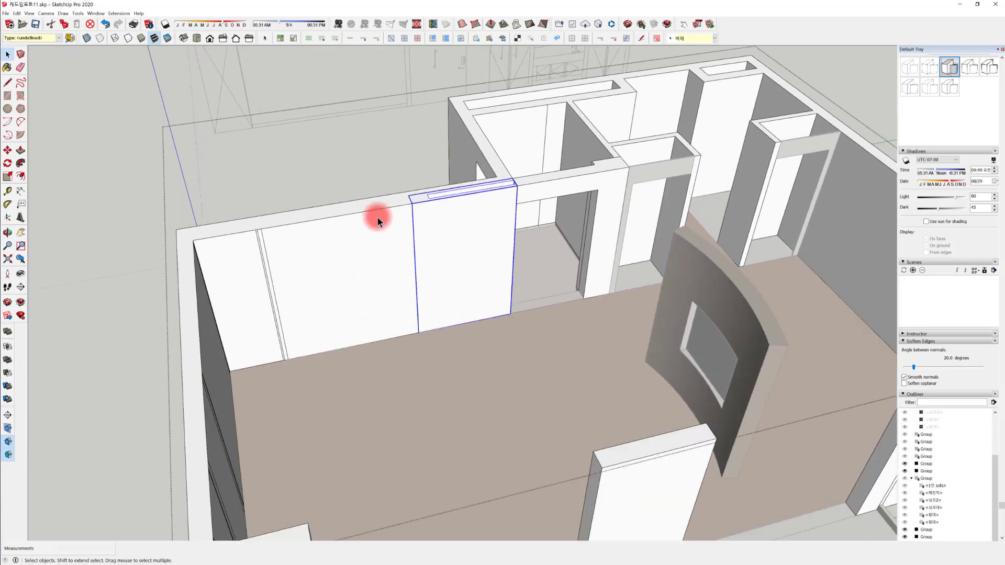
scroll(368, 244, "down", 3)
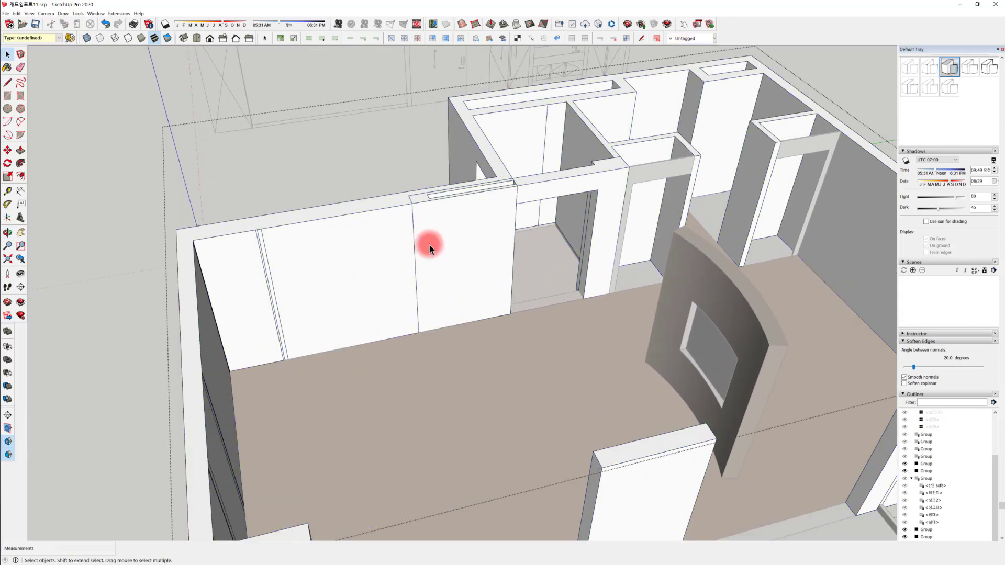
scroll(332, 245, "up", 3)
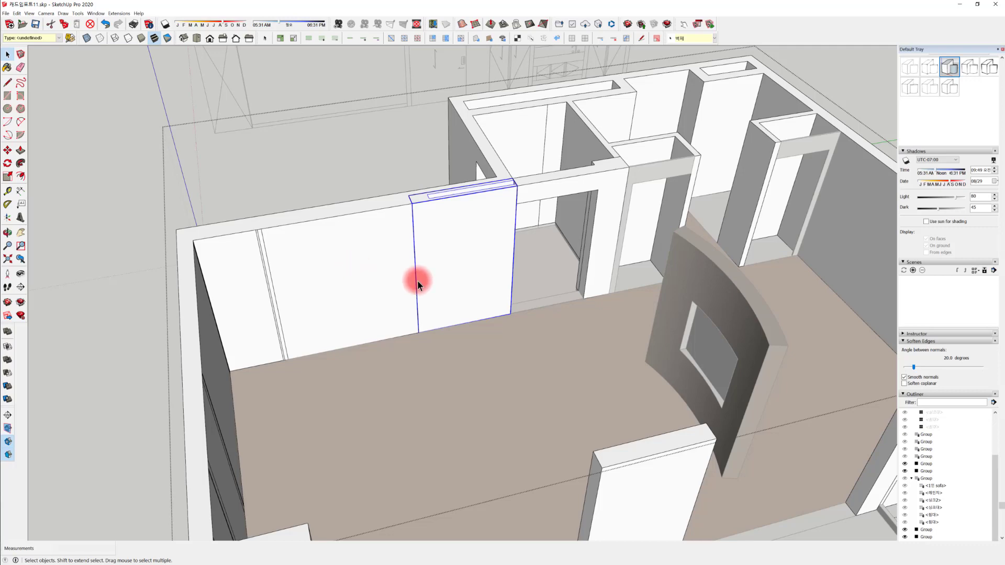
left_click(327, 171)
scroll(318, 244, "down", 4)
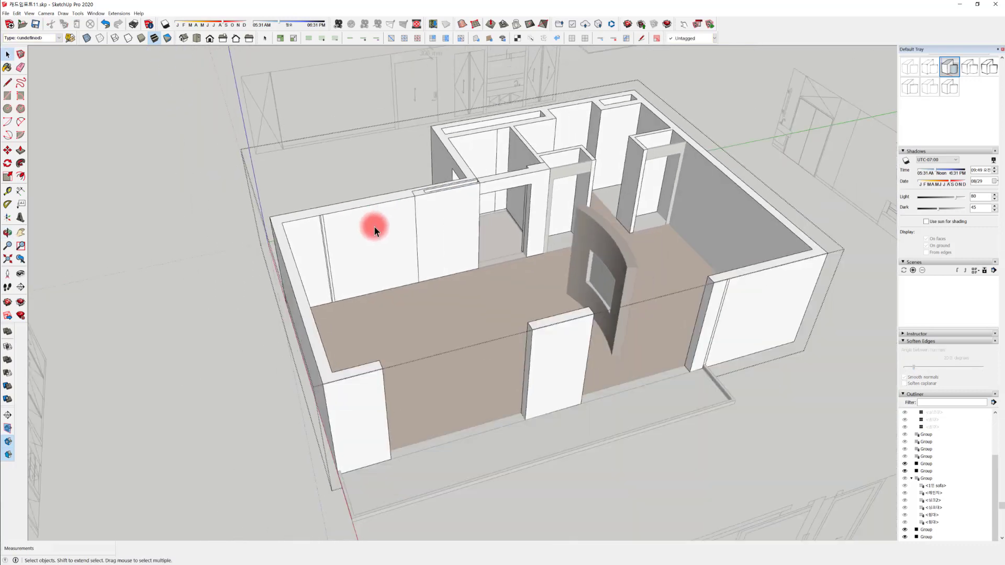
left_click(438, 219)
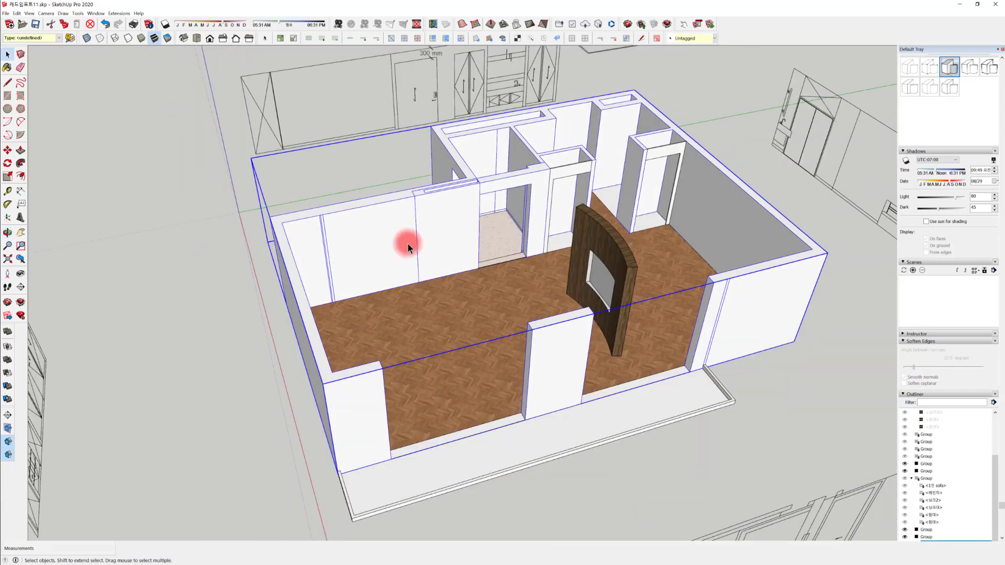
double_click(413, 215)
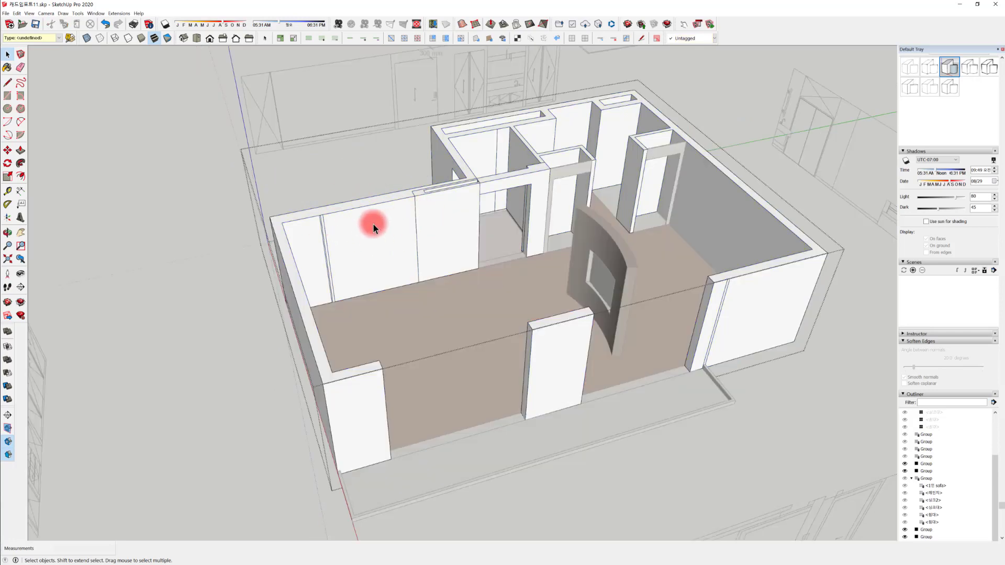
key("Escape")
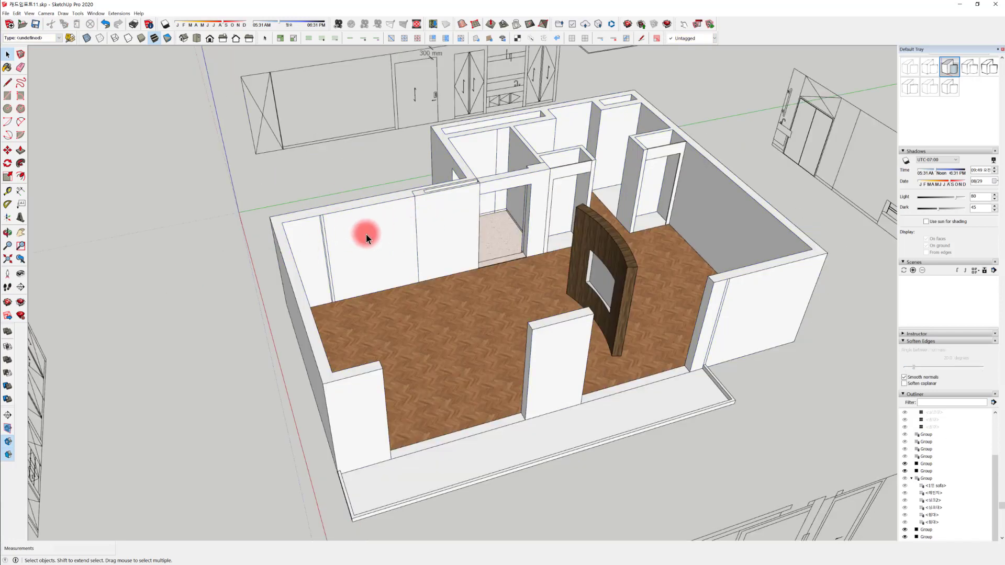
Inside the combined wall group, explode both nested wall groups and leave the group
double_click(376, 224)
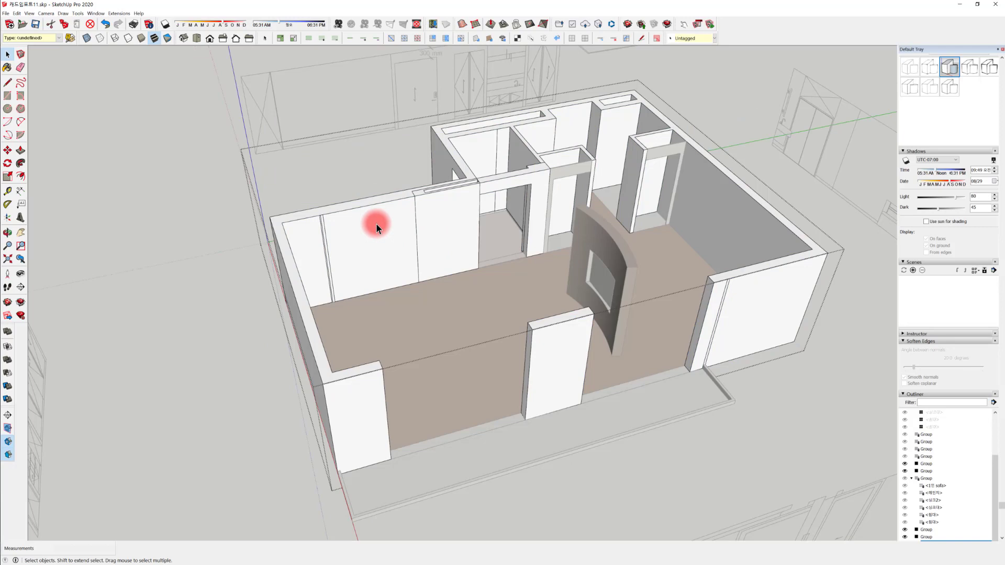
left_click(448, 218)
left_click(397, 242)
left_click(422, 234)
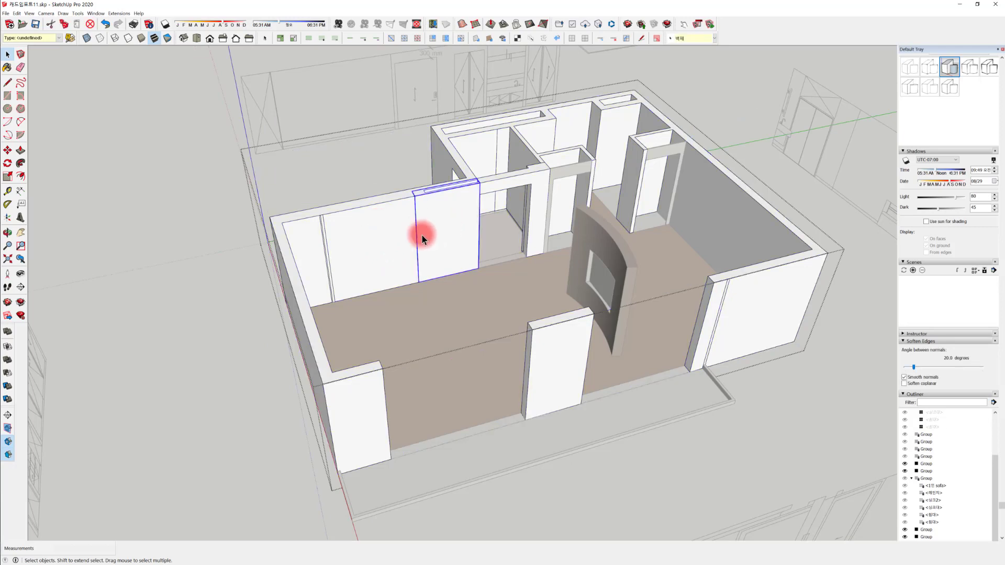
left_click(392, 238)
left_click(429, 231)
left_click(409, 226)
right_click(391, 222)
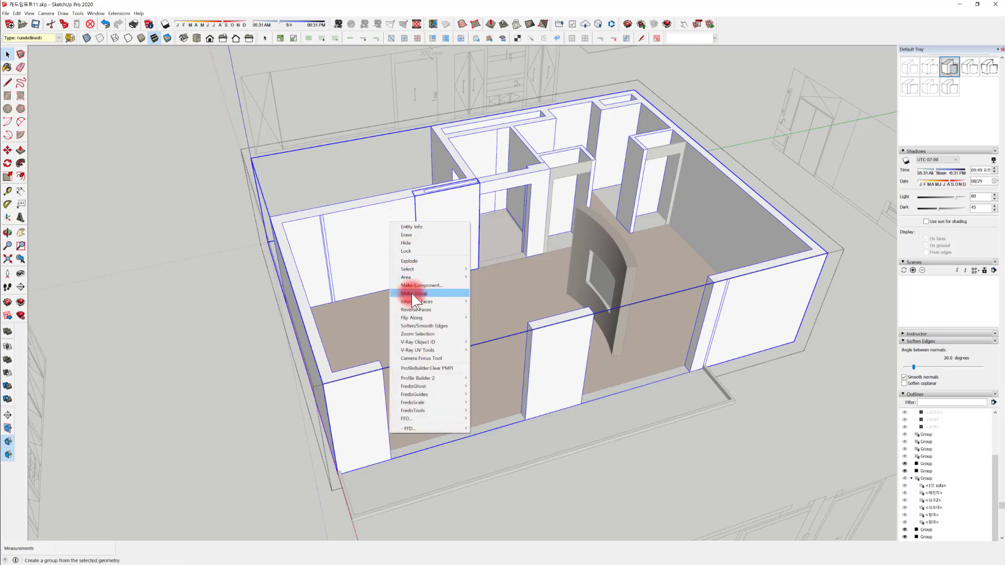
left_click(413, 261)
left_click(196, 280)
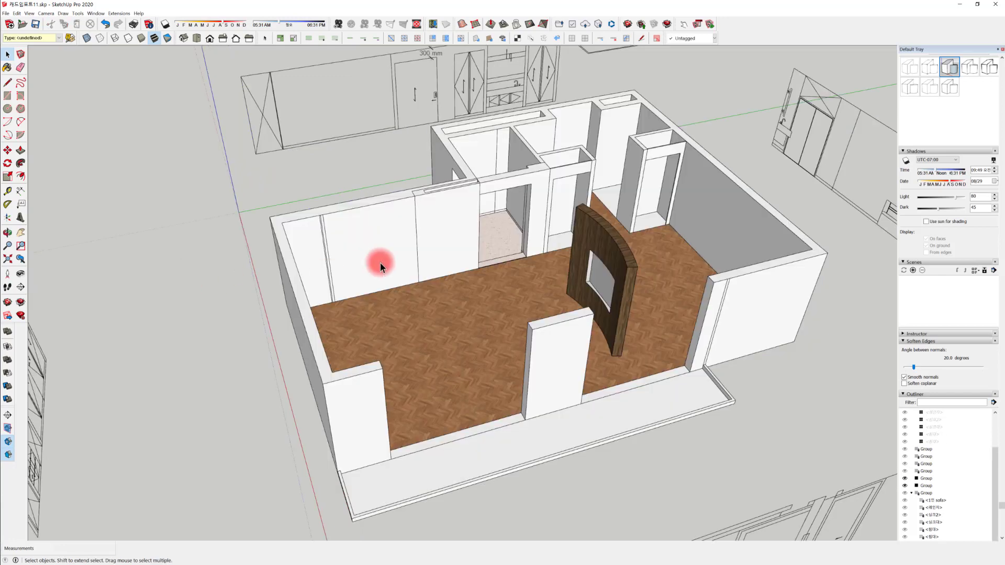
Open the combined wall group and select the wall face beside the entrance to check its extent
left_click(321, 254)
double_click(394, 234)
left_click(432, 222)
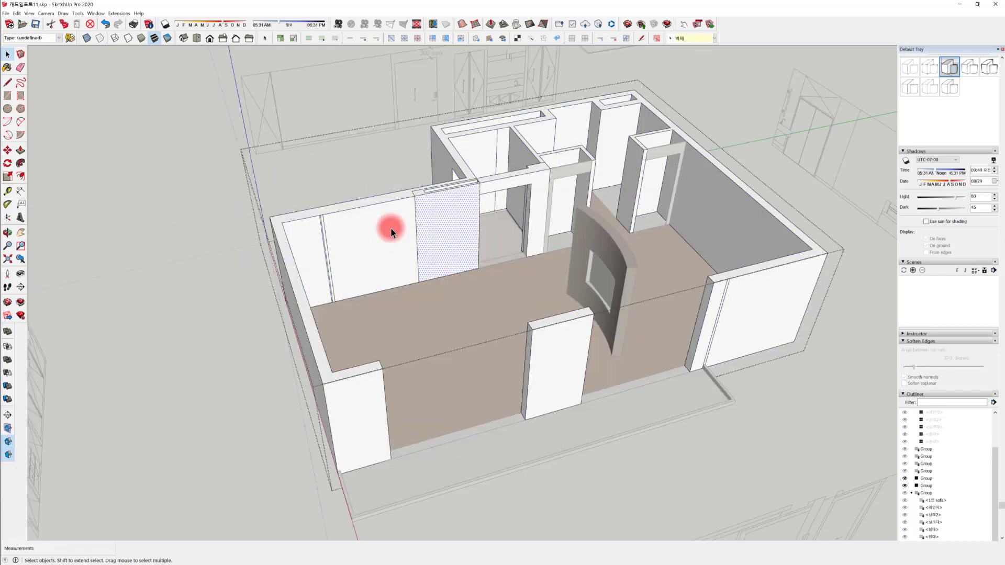
left_click(431, 220)
scroll(371, 237, "up", 2)
left_click(174, 270)
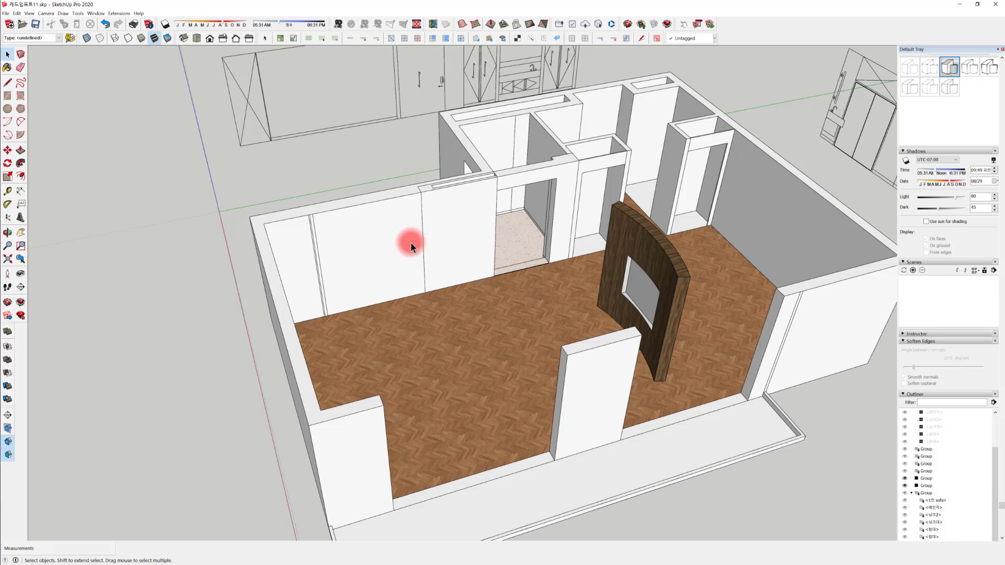
Inside the wall group, erase the vertical seam and the wall-top seam where the short wall meets the main wall, and leave the group
scroll(431, 228, "up", 5)
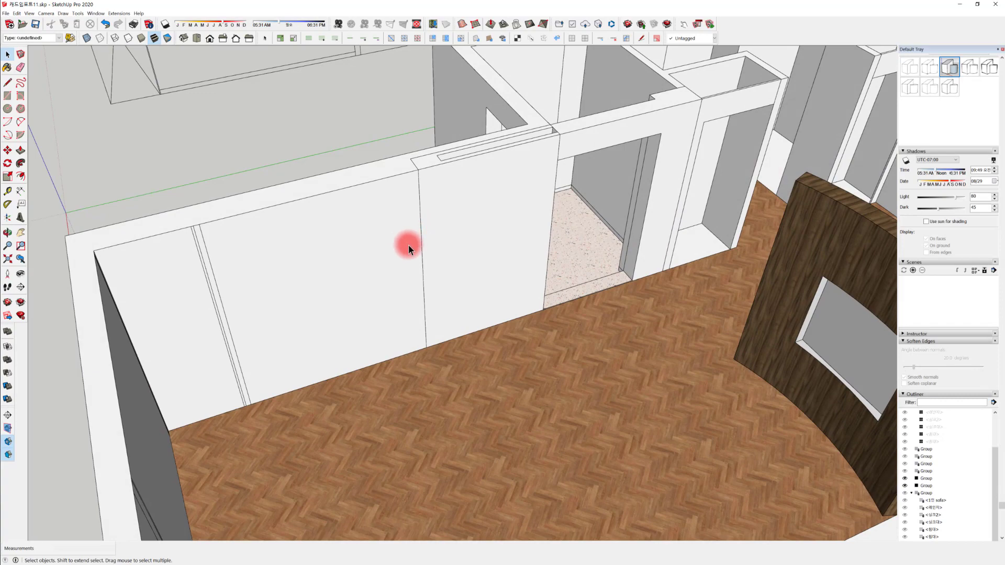
scroll(408, 246, "down", 5)
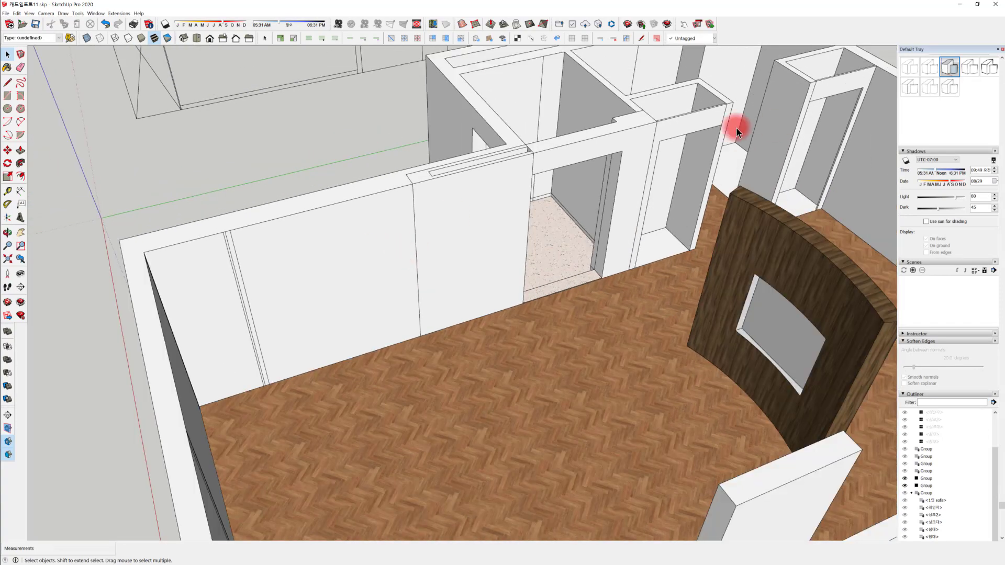
left_click(400, 238)
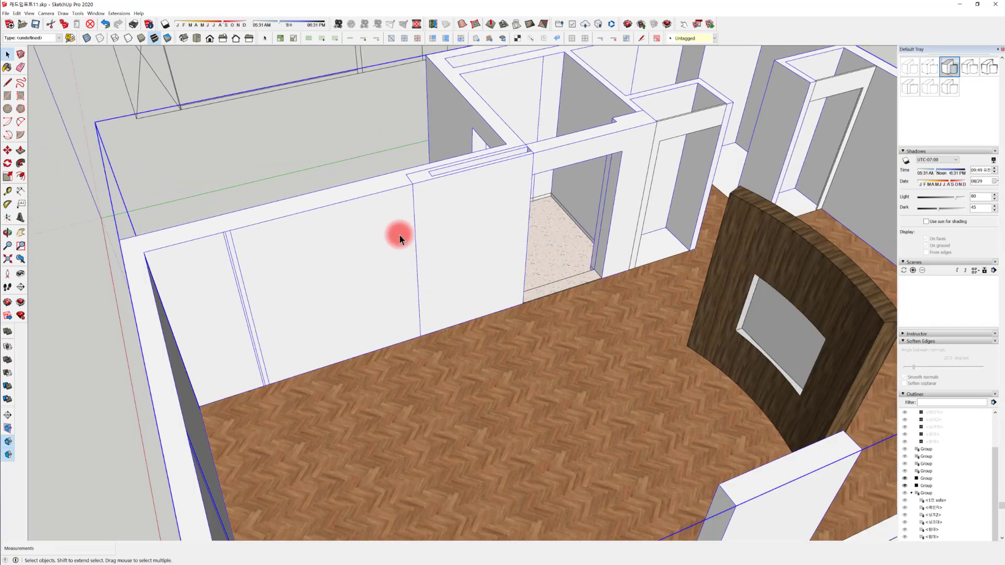
double_click(400, 234)
left_click(413, 233)
middle_click_drag(414, 240, 384, 240)
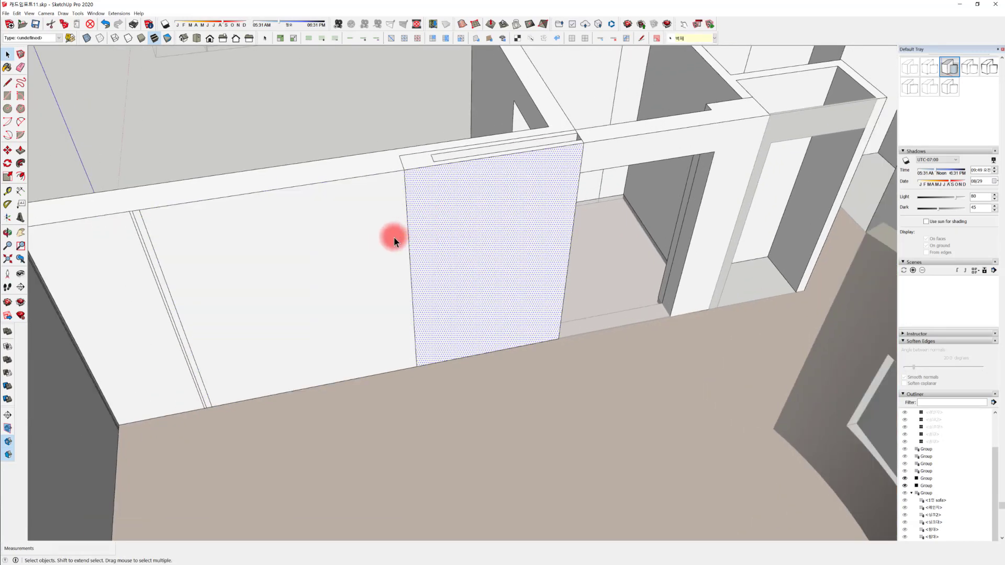
key("e")
left_click(407, 218)
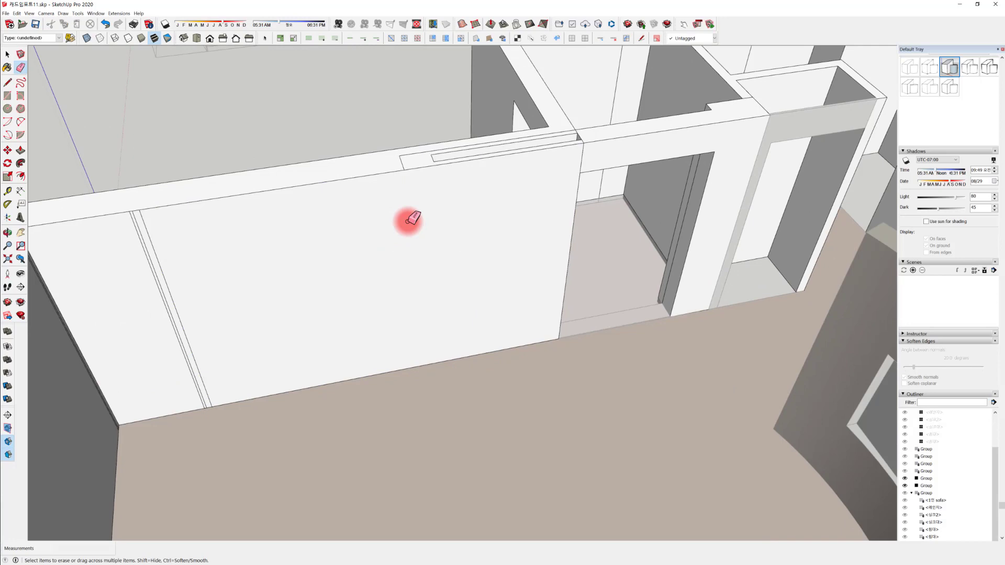
left_click(413, 153)
middle_click_drag(401, 240, 341, 258)
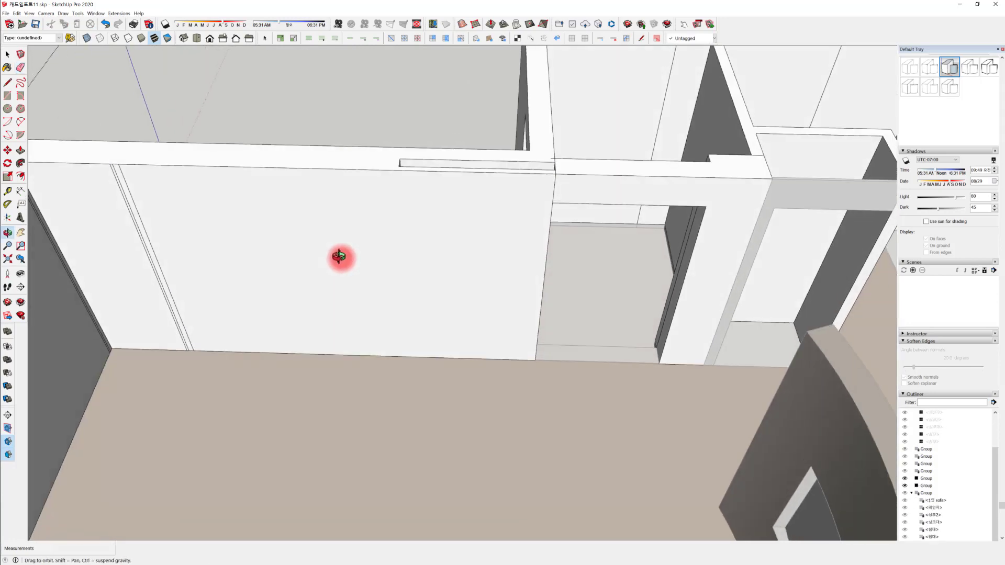
scroll(545, 150, "up", 4)
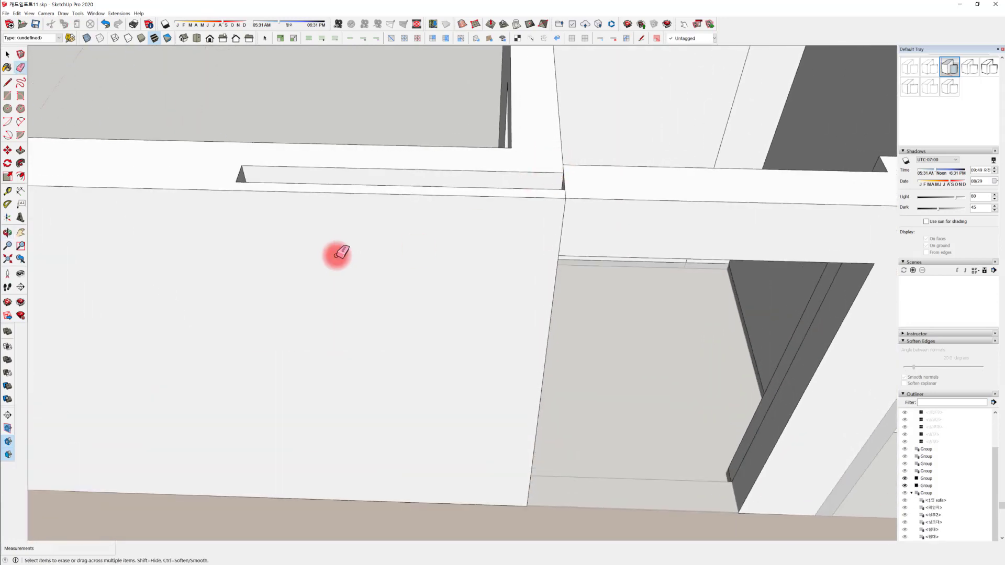
middle_click_drag(490, 279, 508, 226)
scroll(437, 280, "down", 4)
mouse_move(362, 272)
middle_mouse_down()
mouse_move(601, 281)
mouse_move(460, 194)
middle_mouse_up()
key("space")
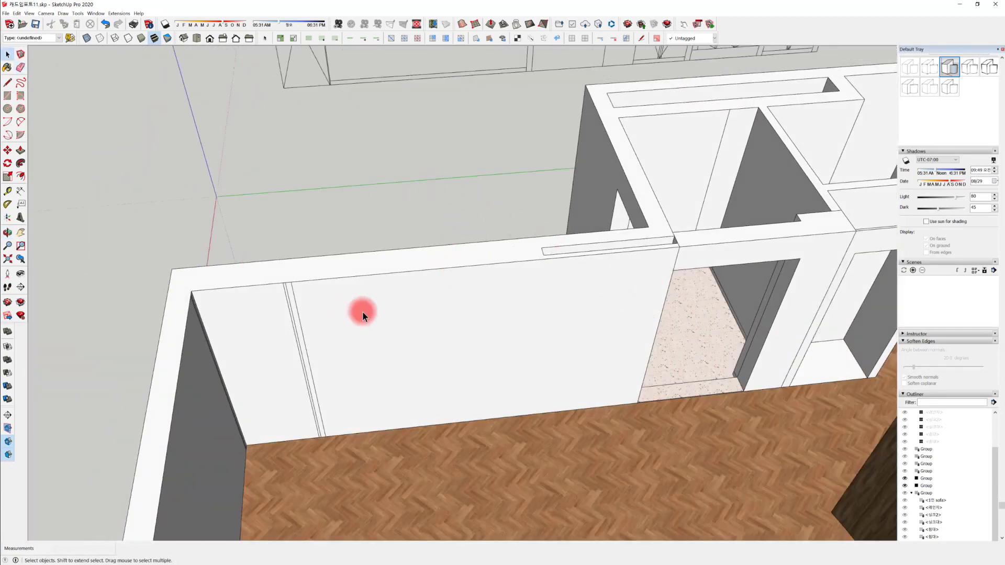
Inspect the merged apartment walls from outside and around the balcony-side window openings
middle_click_drag(359, 309, 310, 331)
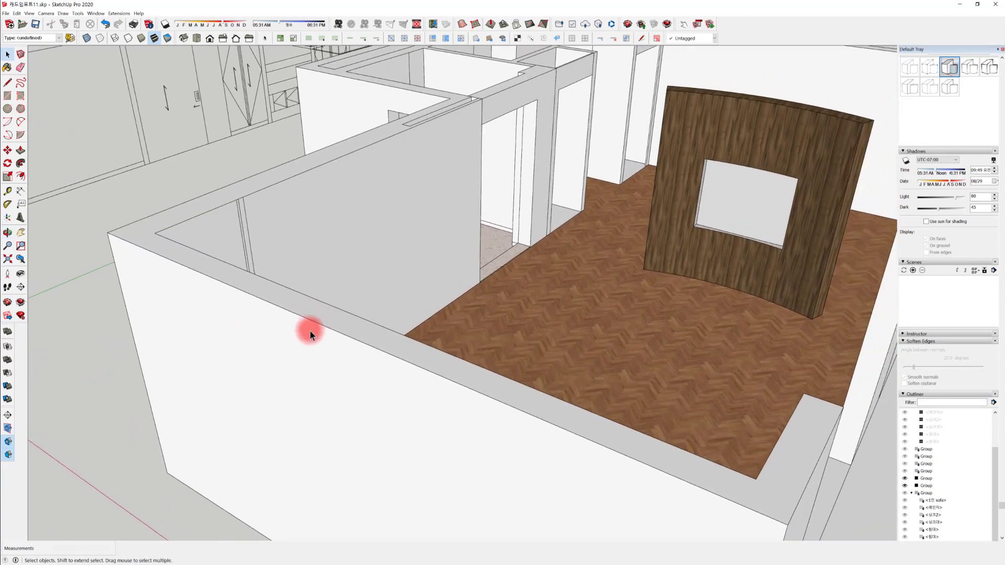
middle_click_drag(378, 181, 600, 358)
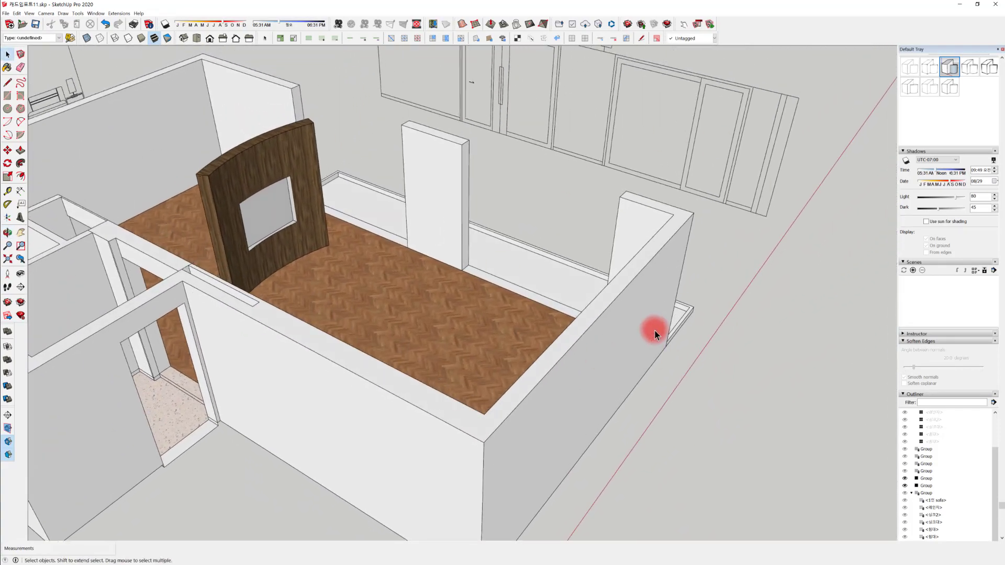
middle_click_drag(655, 330, 540, 254)
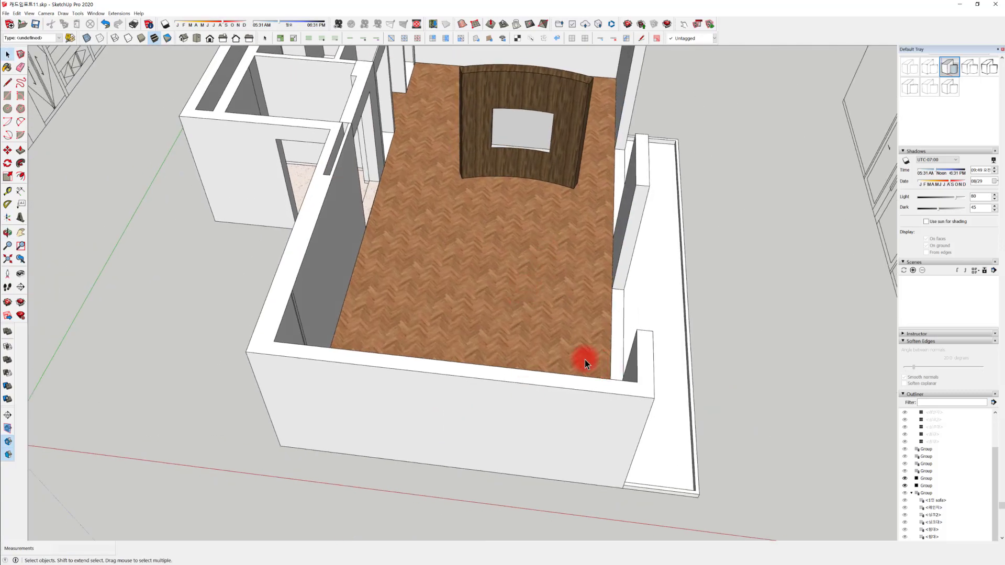
scroll(543, 366, "down", 4)
middle_click_drag(543, 366, 438, 337)
scroll(579, 339, "up", 4)
middle_click_drag(601, 390, 541, 288)
scroll(572, 325, "up", 3)
scroll(635, 363, "down", 3)
middle_click_drag(635, 363, 816, 415)
scroll(912, 479, "down", 2)
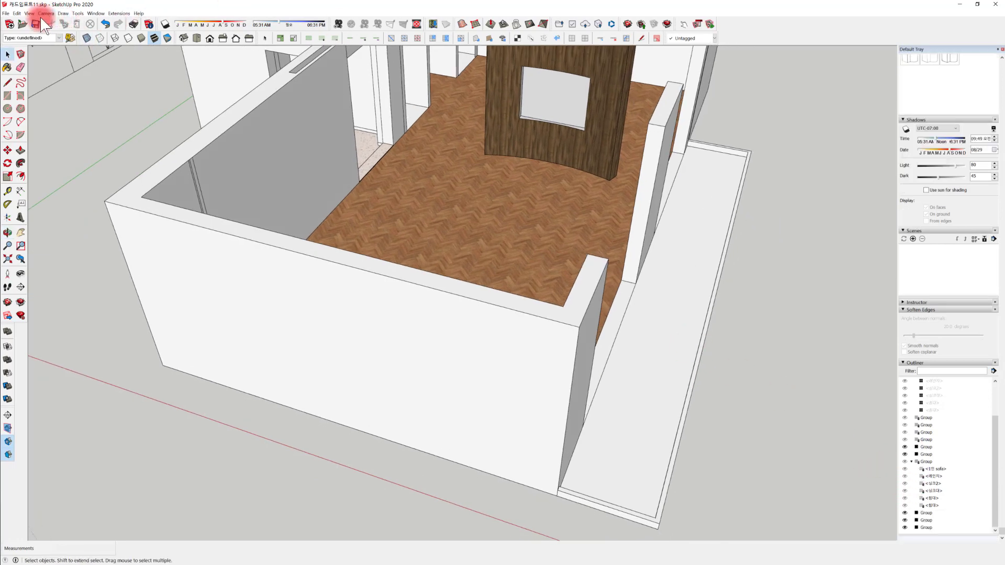
Unhide the group holding the 2D furniture and window plan linework
left_click(18, 14)
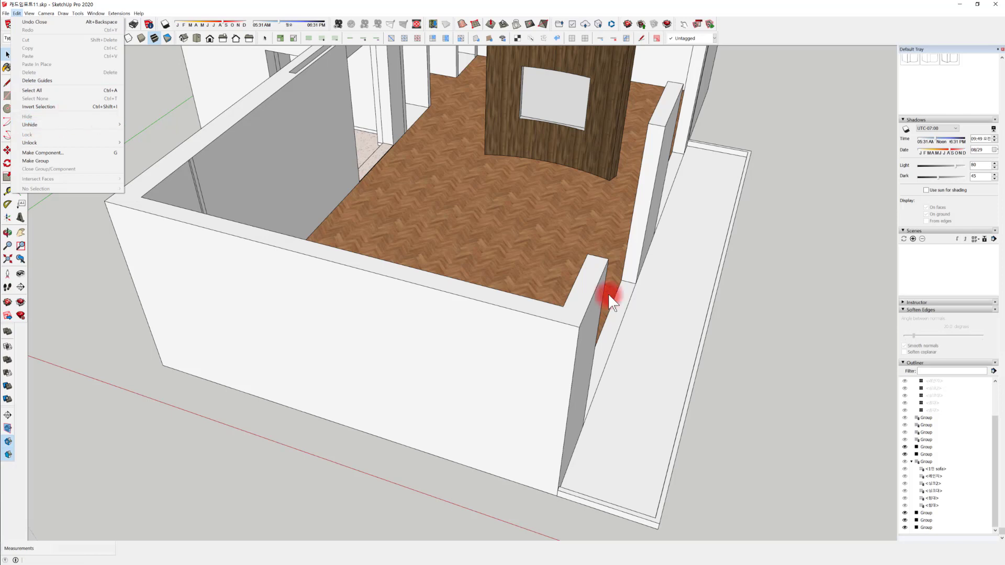
left_click(733, 330)
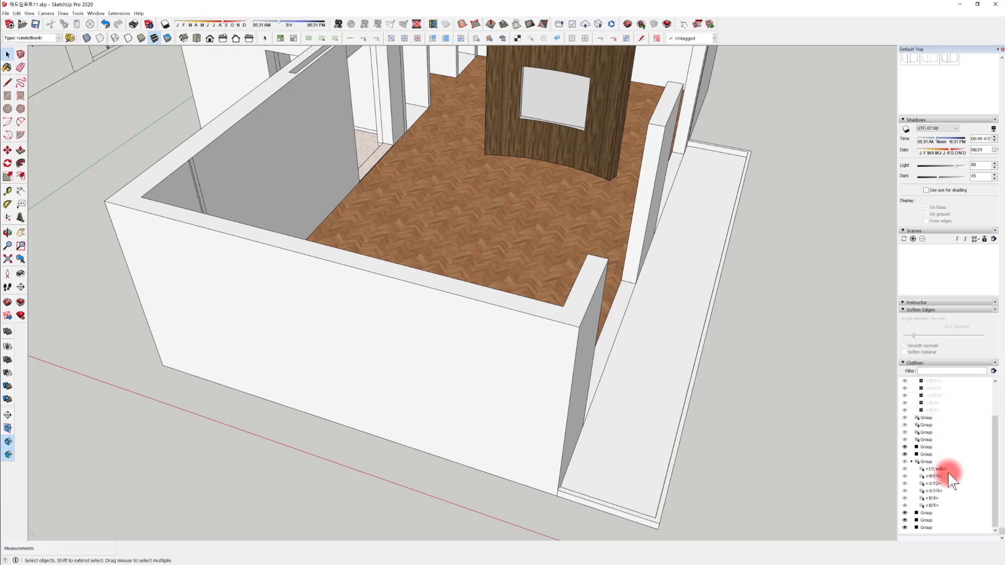
scroll(913, 500, "up", 3)
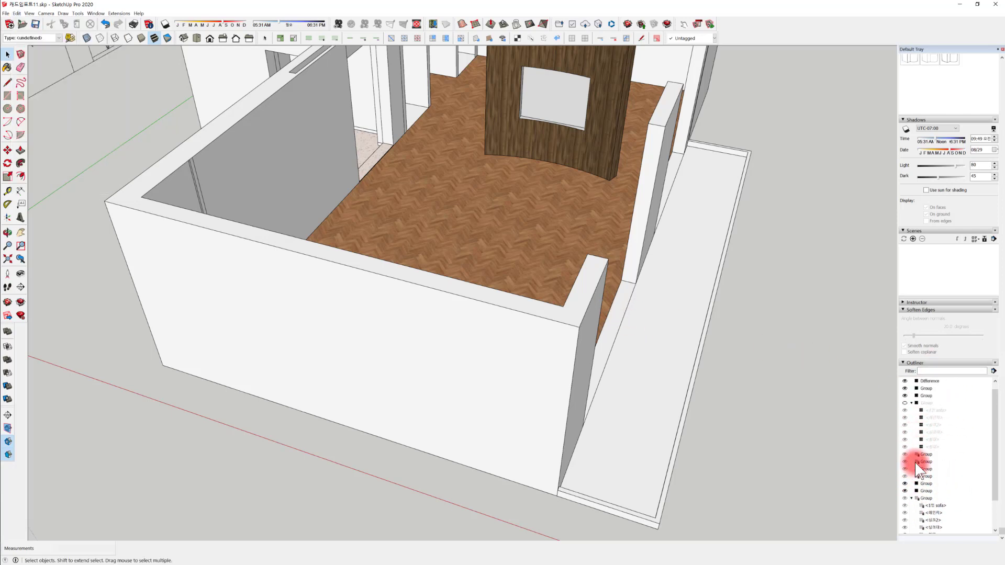
left_click(905, 467)
left_click(905, 466)
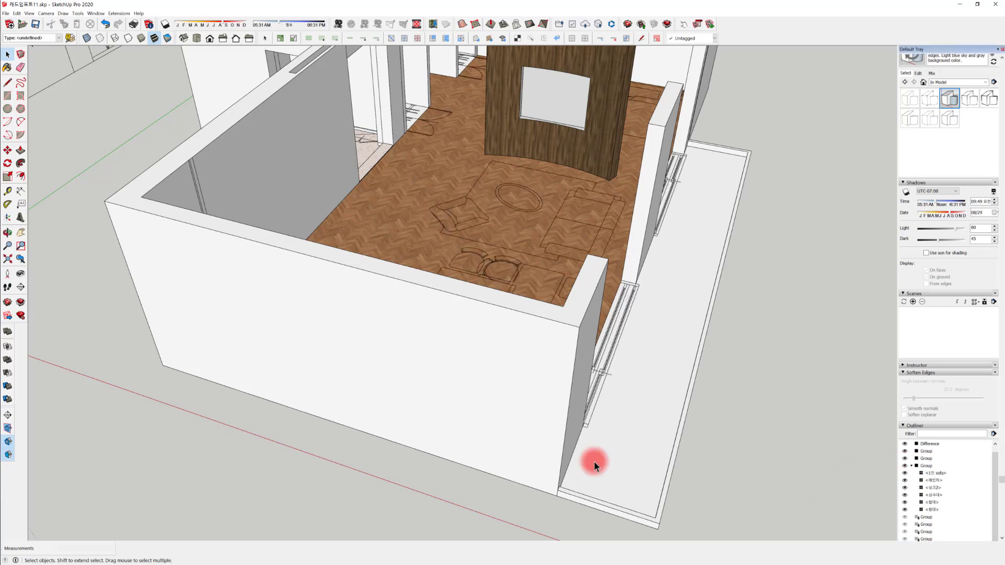
Examine the furniture layout on the floor and the sliding-window plan lines in the opening between the two wall piers
middle_click_drag(541, 156, 548, 230)
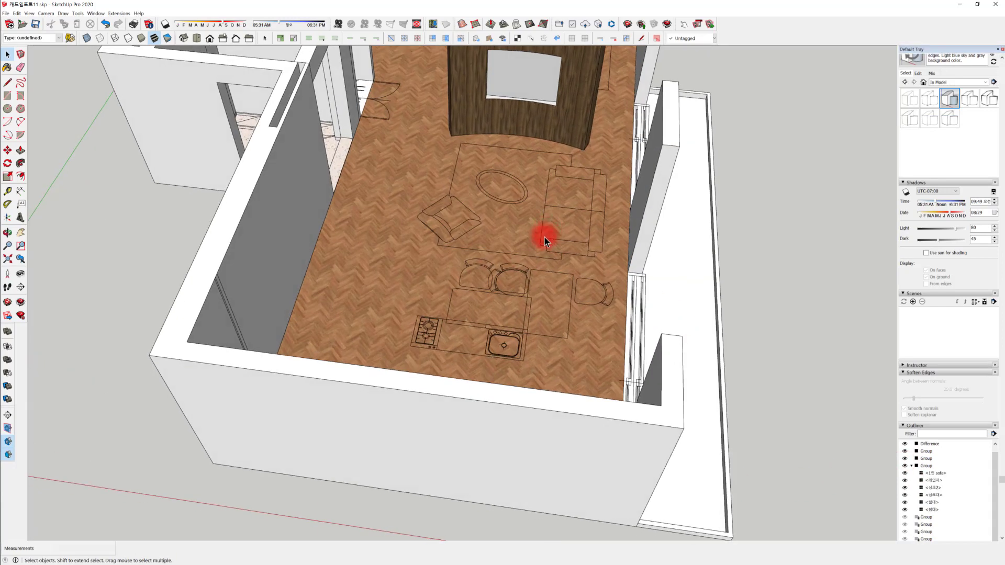
middle_click_drag(616, 284, 507, 256)
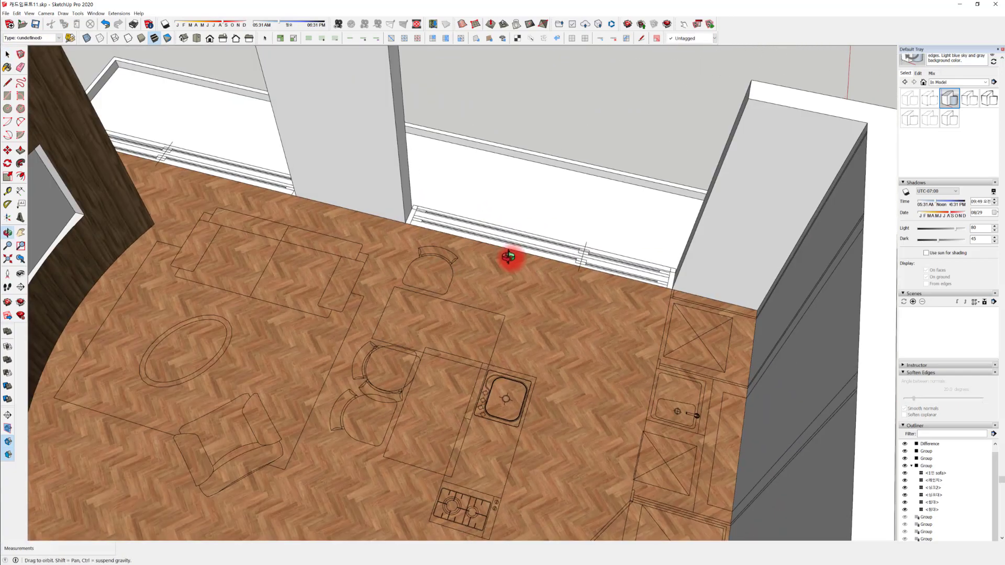
scroll(402, 331, "up", 3)
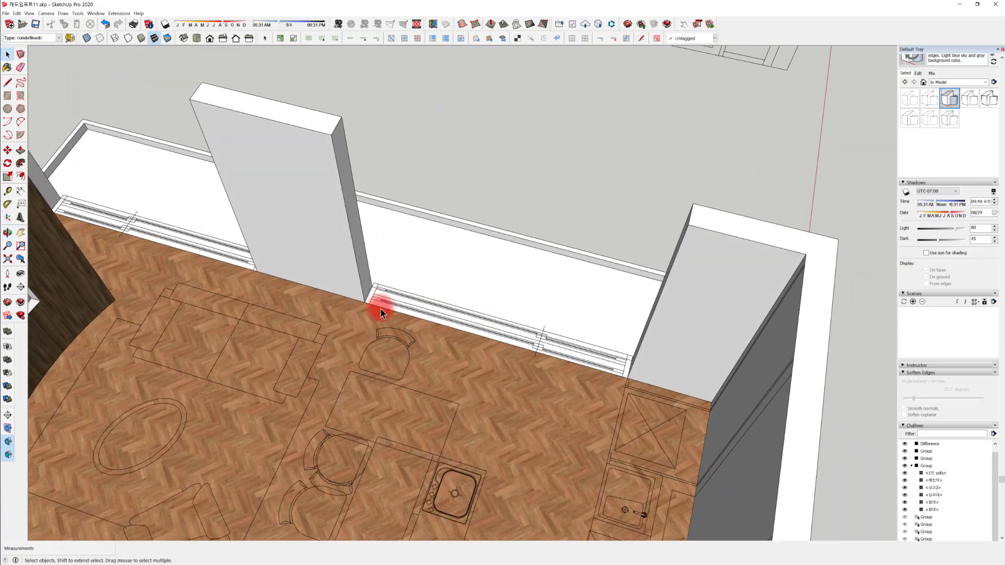
middle_click_drag(635, 405, 262, 231)
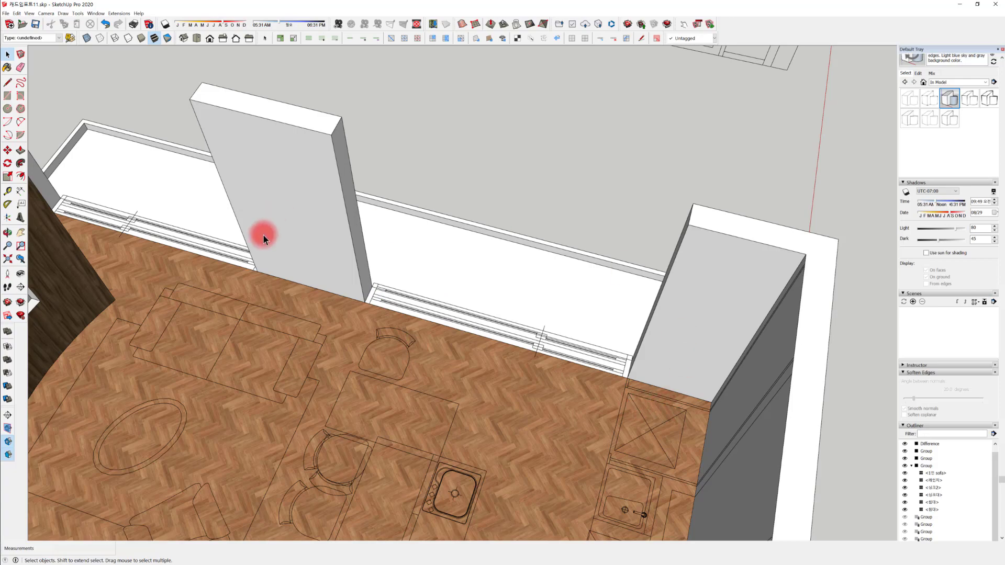
middle_click_drag(552, 226, 442, 259)
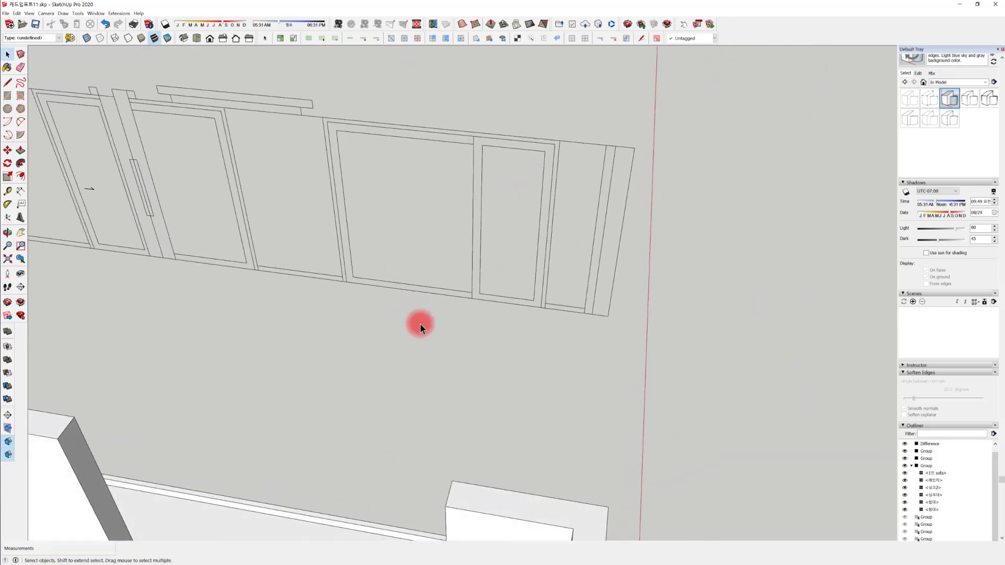
middle_click_drag(420, 325, 482, 353)
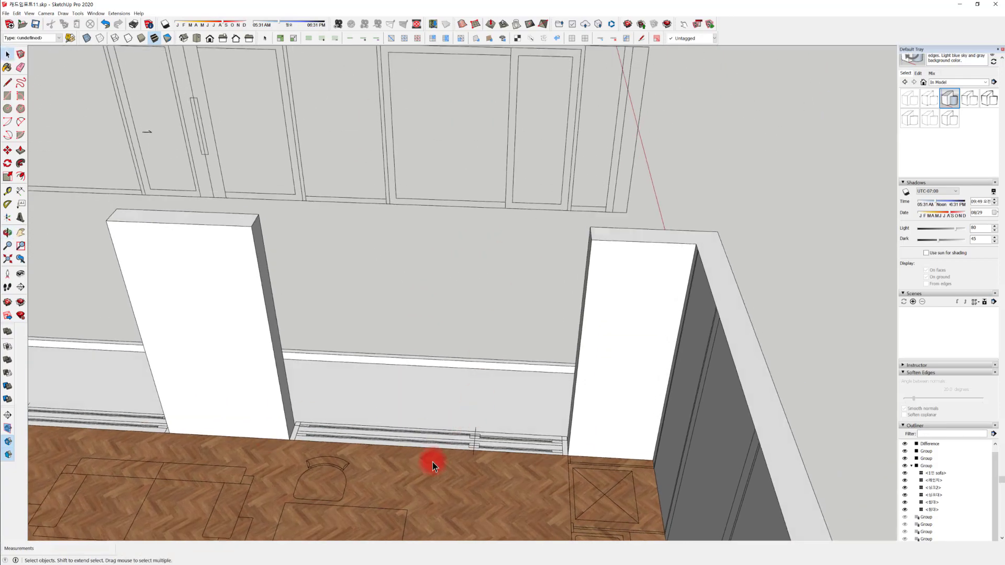
middle_click_drag(432, 462, 507, 314)
scroll(517, 431, "up", 8)
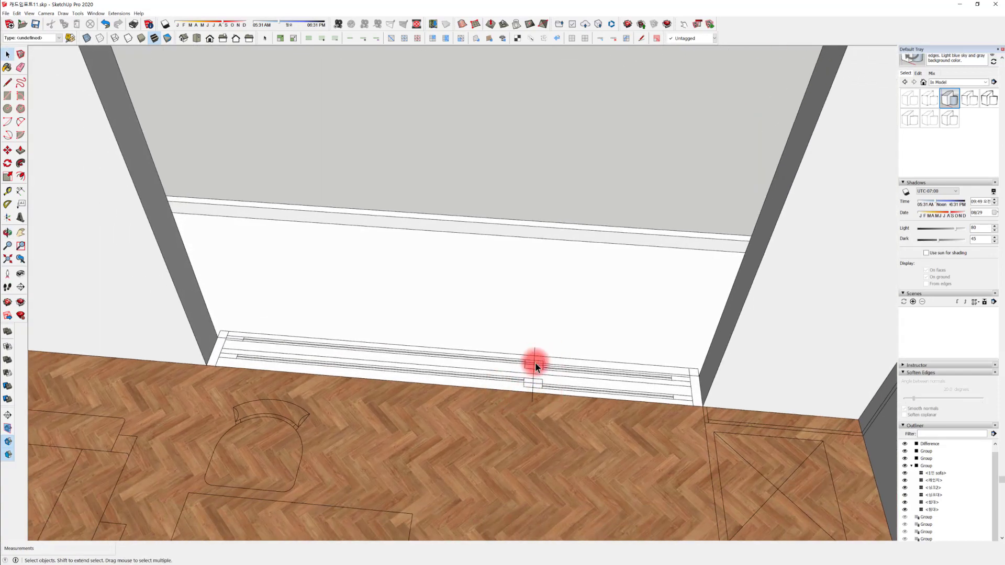
scroll(492, 385, "down", 5)
scroll(516, 377, "up", 10)
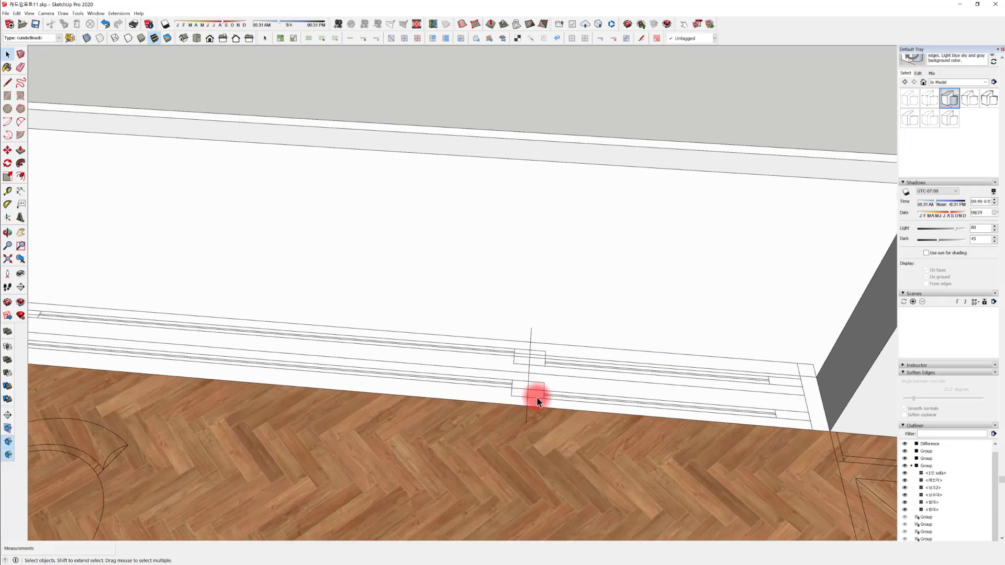
scroll(544, 384, "down", 2)
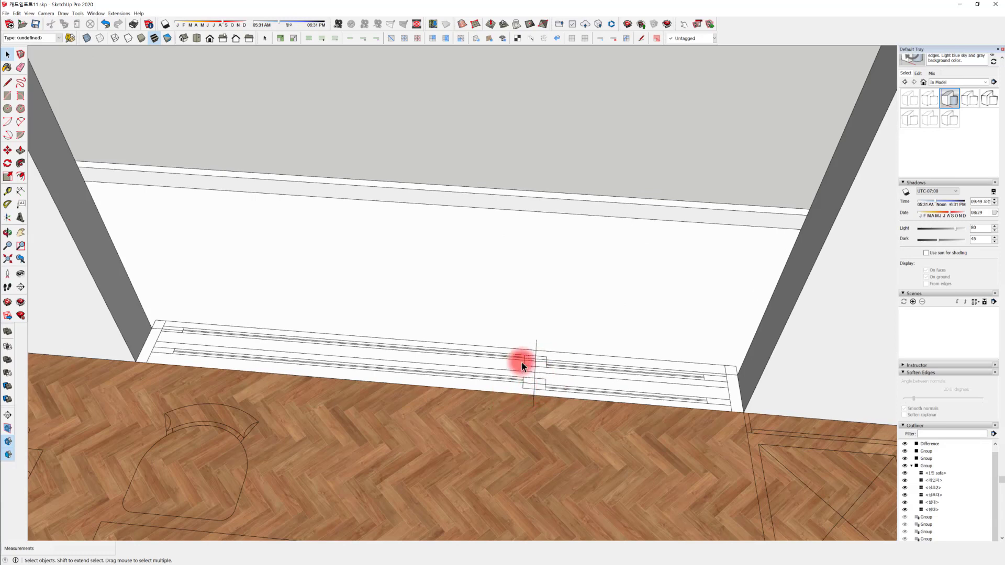
scroll(532, 377, "down", 2)
scroll(527, 397, "down", 4)
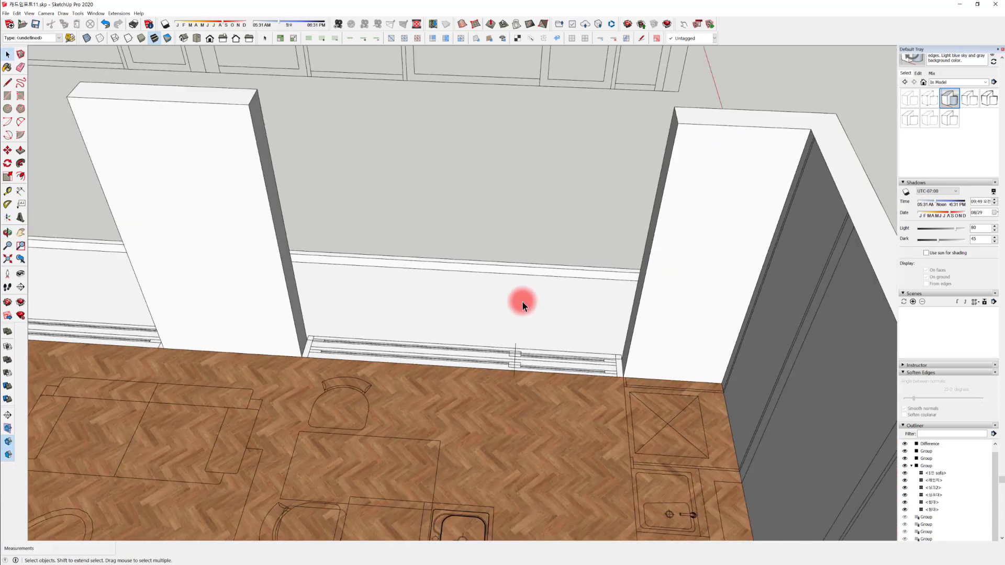
Compare the balcony window opening and its plan lines with the window elevation drawing behind it
middle_click_drag(532, 278, 489, 353)
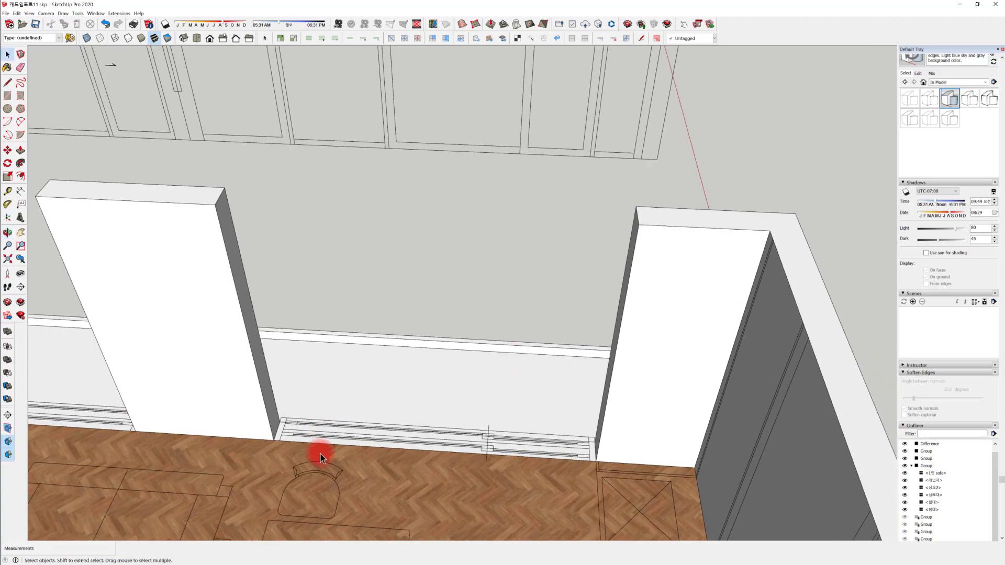
middle_click_drag(388, 459, 506, 430)
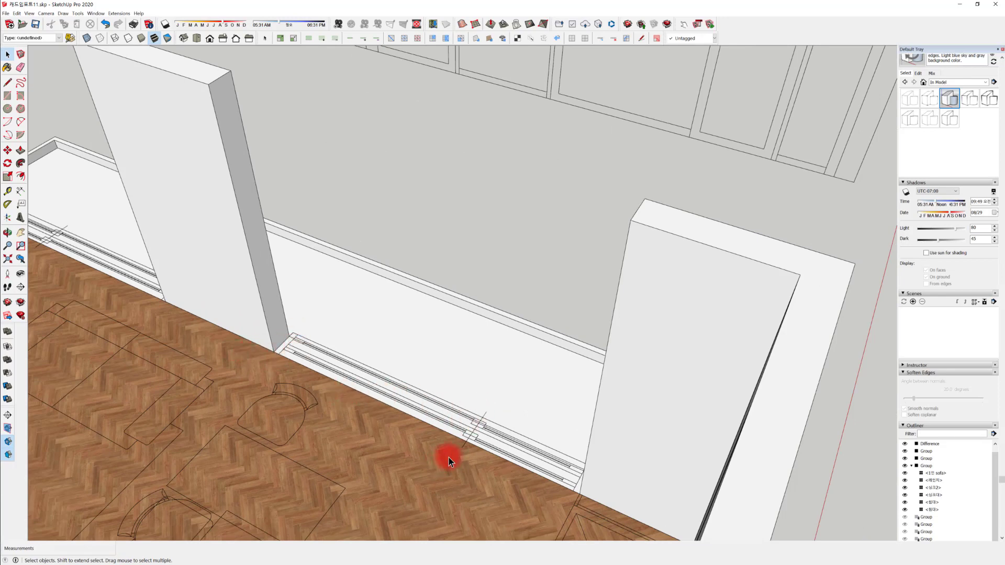
scroll(344, 409, "down", 3)
middle_click_drag(392, 398, 494, 383)
scroll(643, 172, "up", 3)
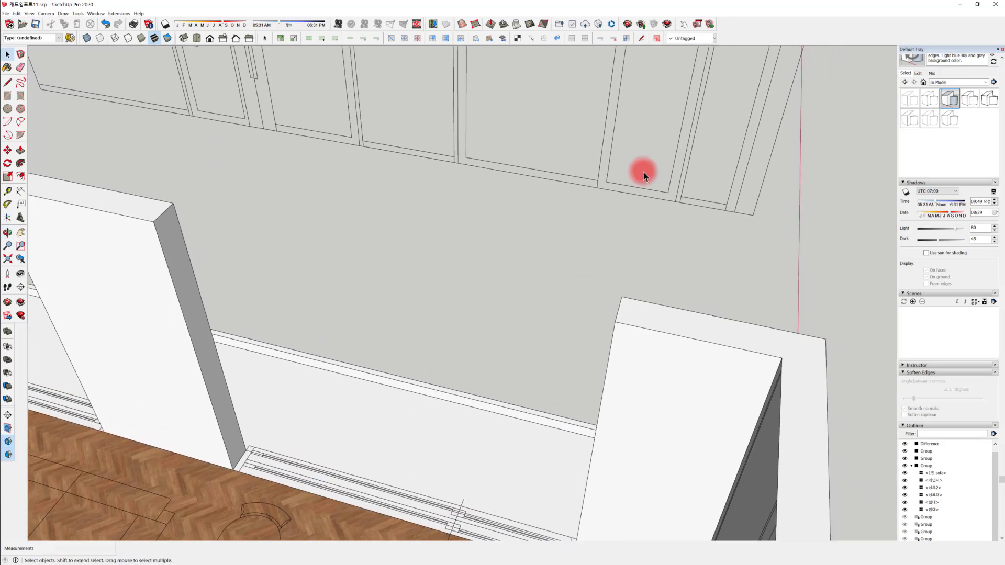
scroll(565, 240, "down", 3)
scroll(550, 249, "up", 4)
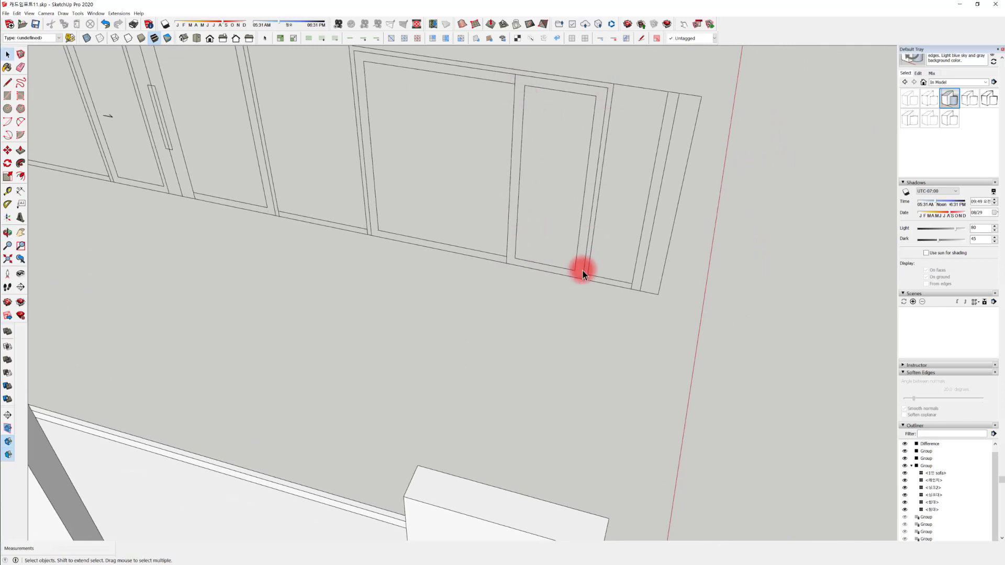
scroll(556, 171, "down", 3)
mouse_move(412, 252)
middle_mouse_down()
mouse_move(538, 267)
mouse_move(403, 437)
mouse_move(527, 316)
mouse_move(539, 403)
middle_mouse_up()
scroll(664, 387, "up", 2)
scroll(567, 445, "down", 2)
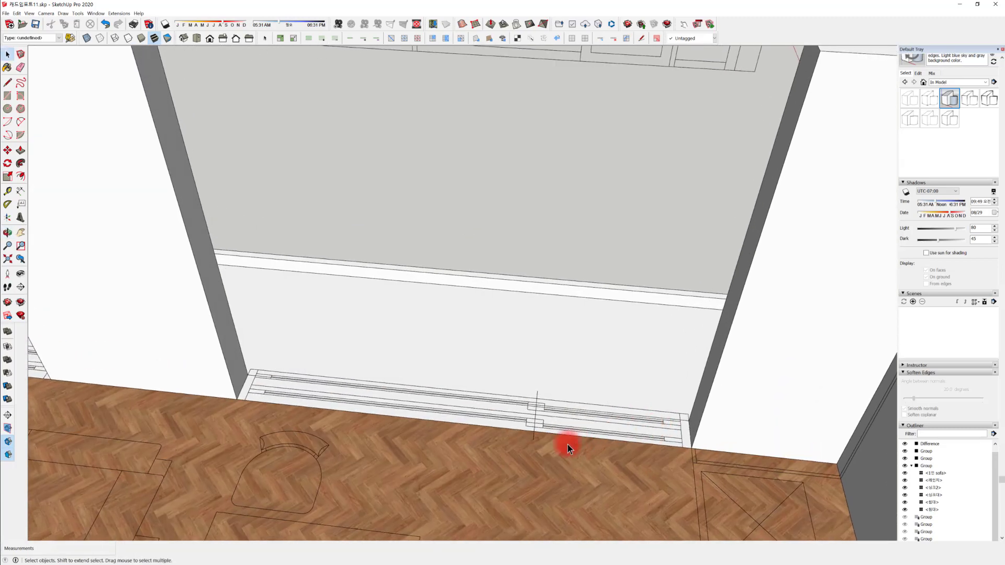
scroll(435, 439, "up", 1)
middle_click_drag(523, 435, 519, 422)
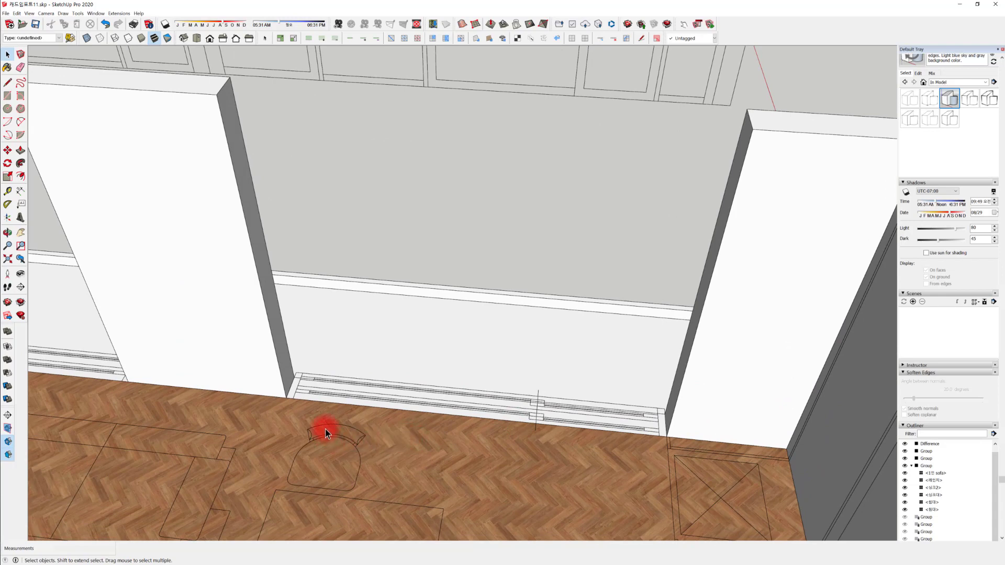
Draw a vertical rectangle filling the balcony window opening, from the top corner of one wall pier to the base of the other
middle_click_drag(299, 375, 297, 376)
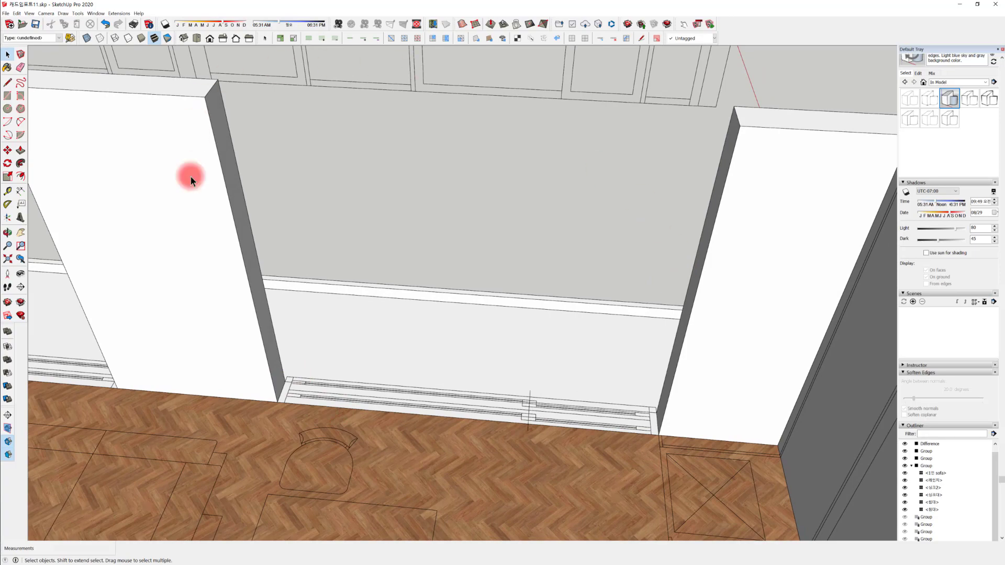
middle_click_drag(401, 360, 227, 325)
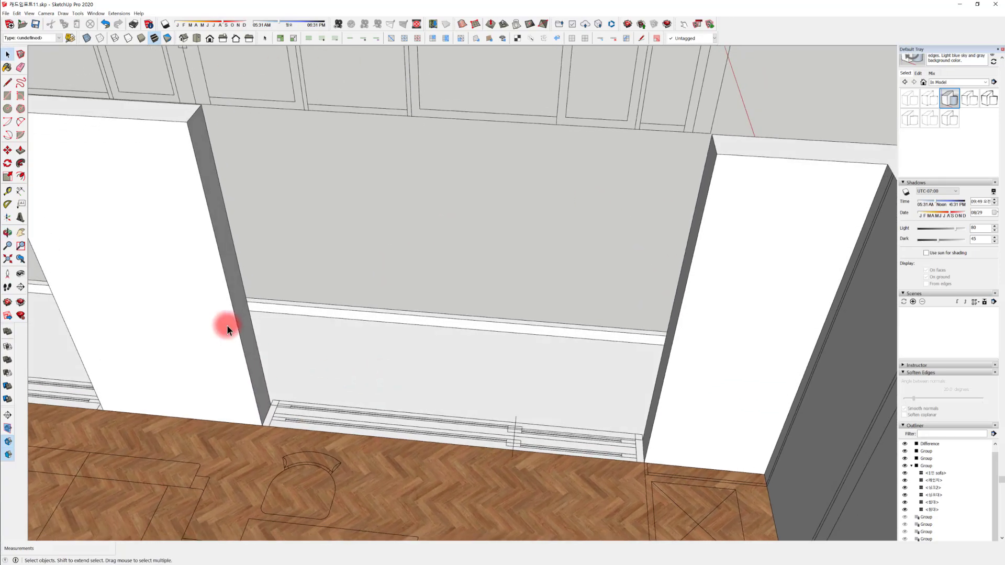
middle_click_drag(314, 377, 438, 171)
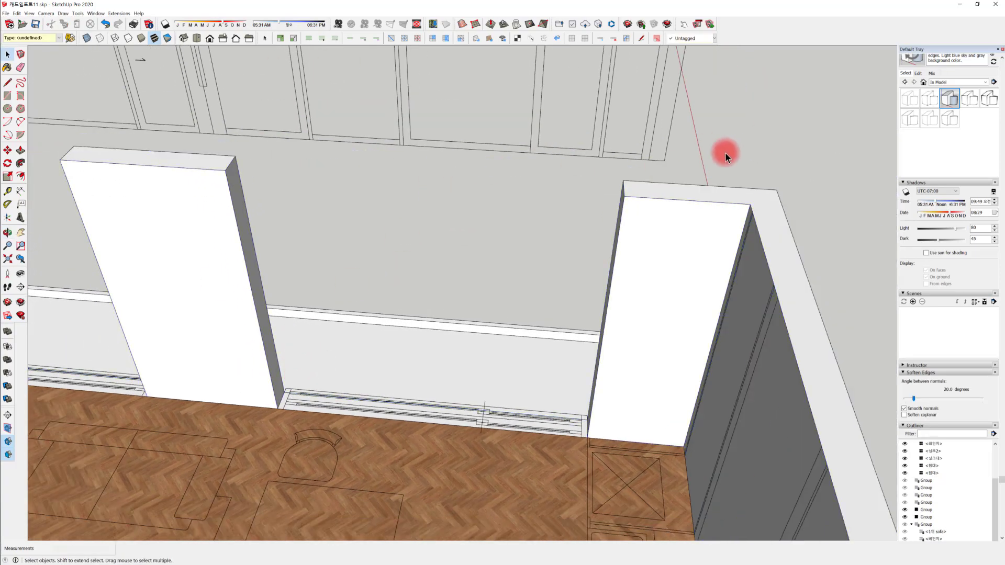
middle_click_drag(726, 153, 171, 354)
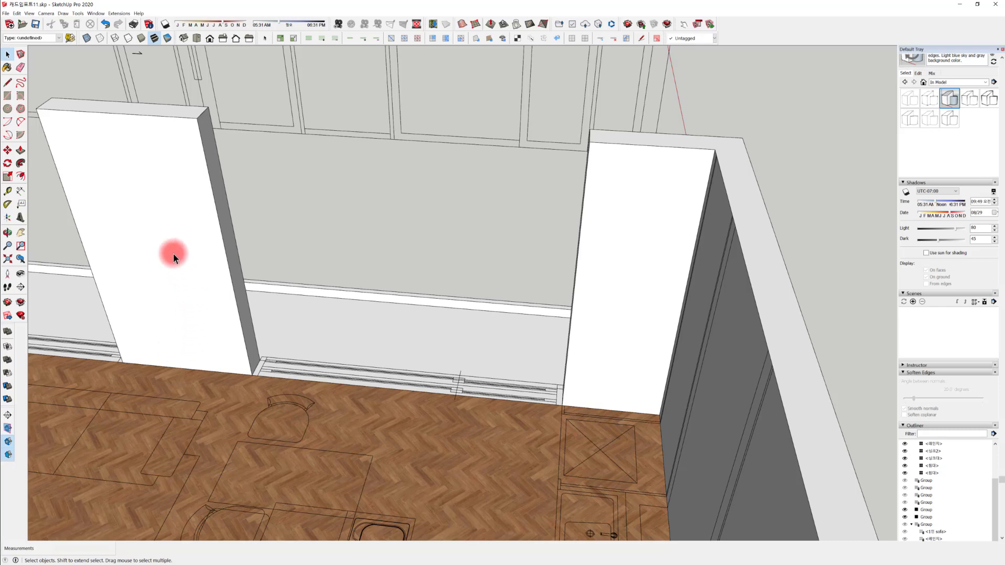
left_click(7, 96)
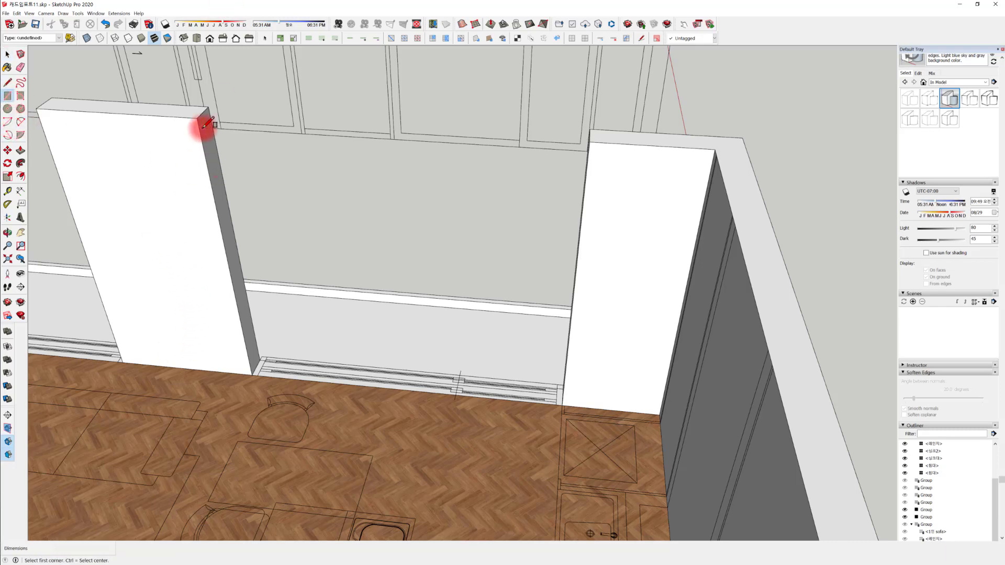
left_click_drag(197, 118, 563, 403)
key("space")
Offset the outline of the window-opening face inward by 50 mm to form a frame border
left_click(440, 243)
middle_click_drag(439, 243, 417, 358)
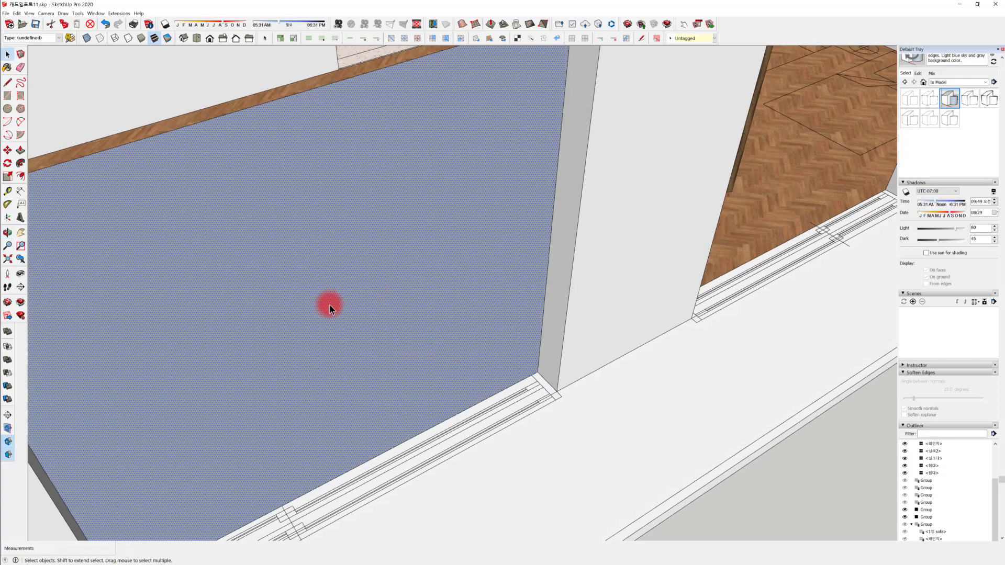
left_click(21, 174)
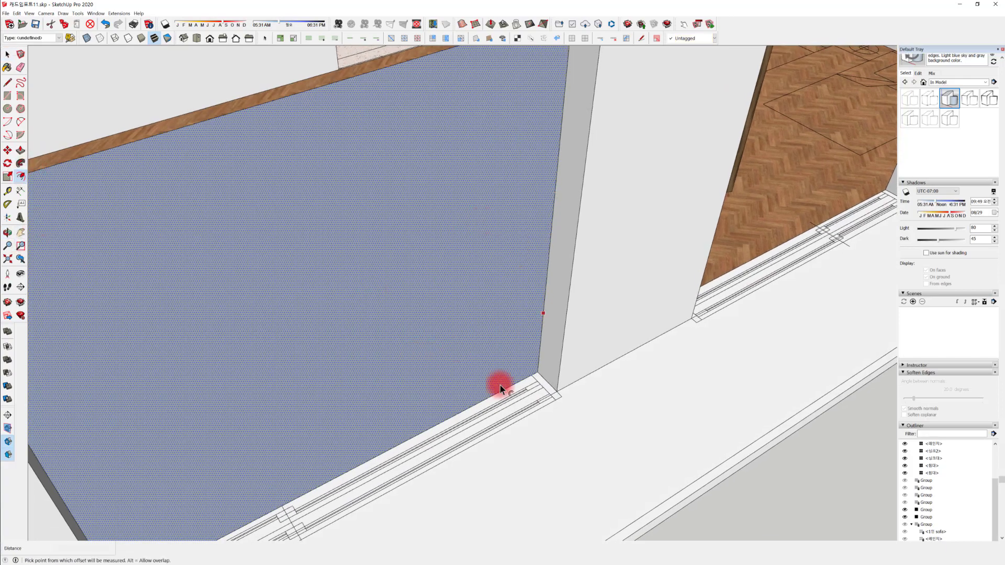
left_click(537, 354)
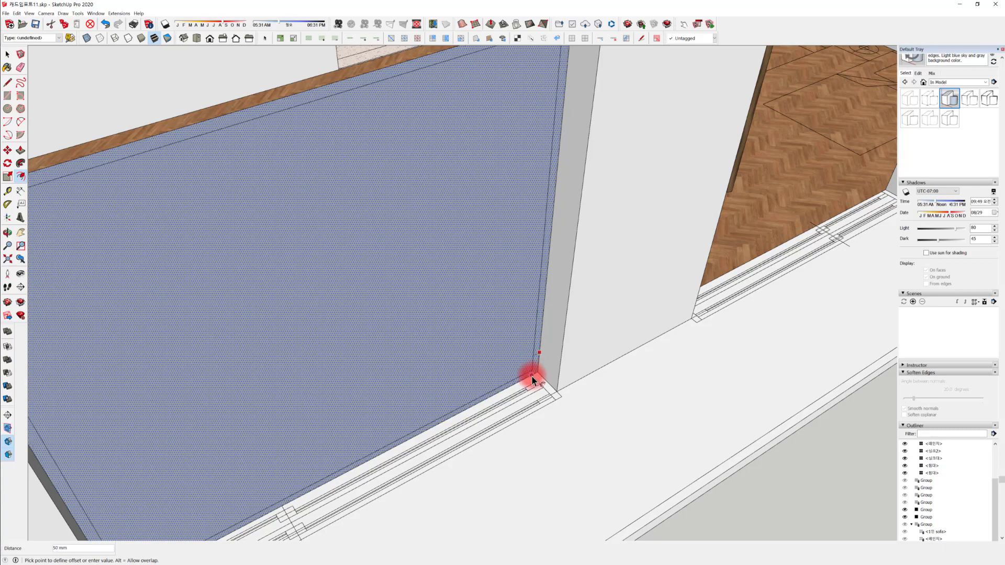
left_click(532, 376)
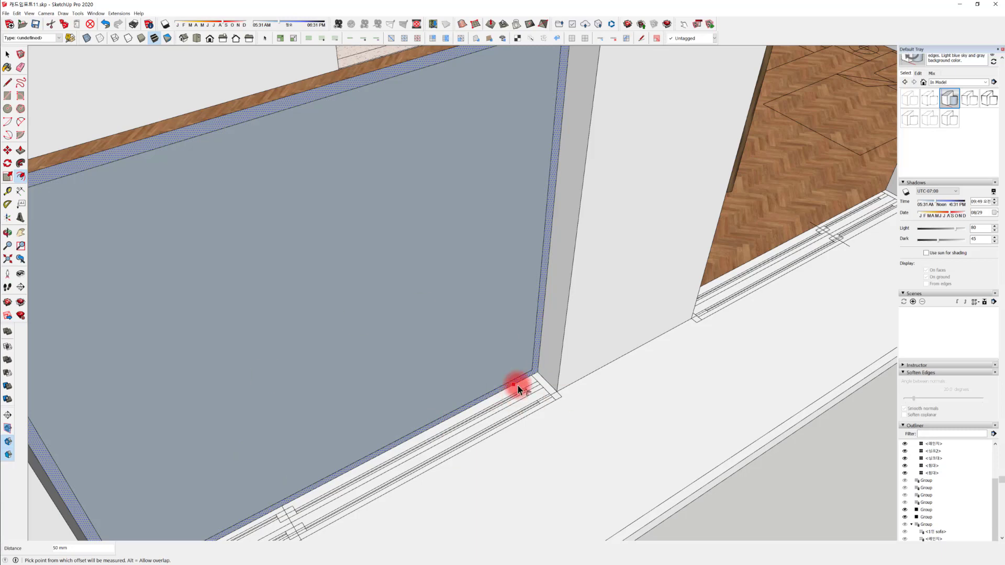
Measure the width of the frame border at the lower corner of the window-opening face
middle_click_drag(526, 378, 458, 373)
key("space")
key("t")
left_click(468, 370)
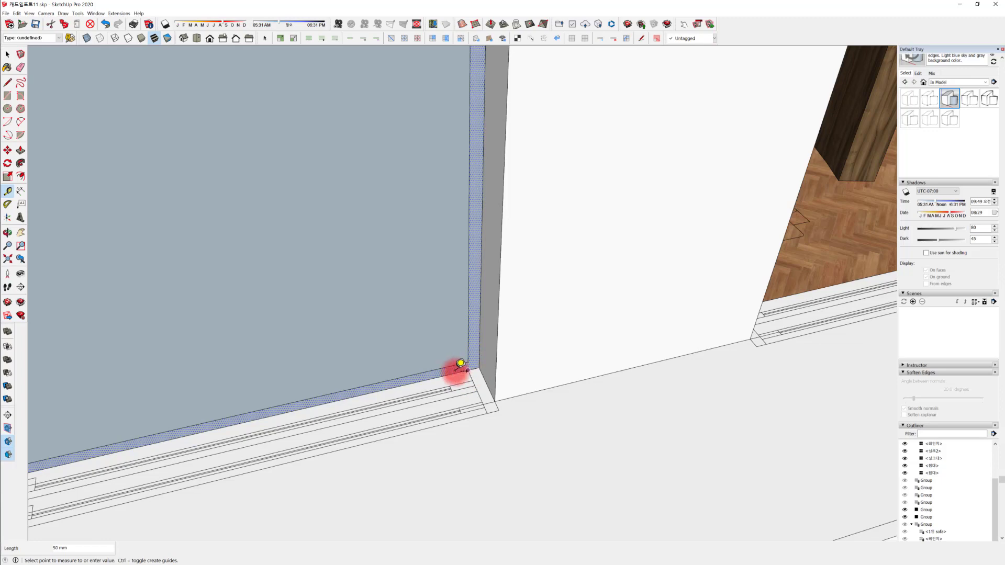
key("space")
key("t")
left_click(478, 359)
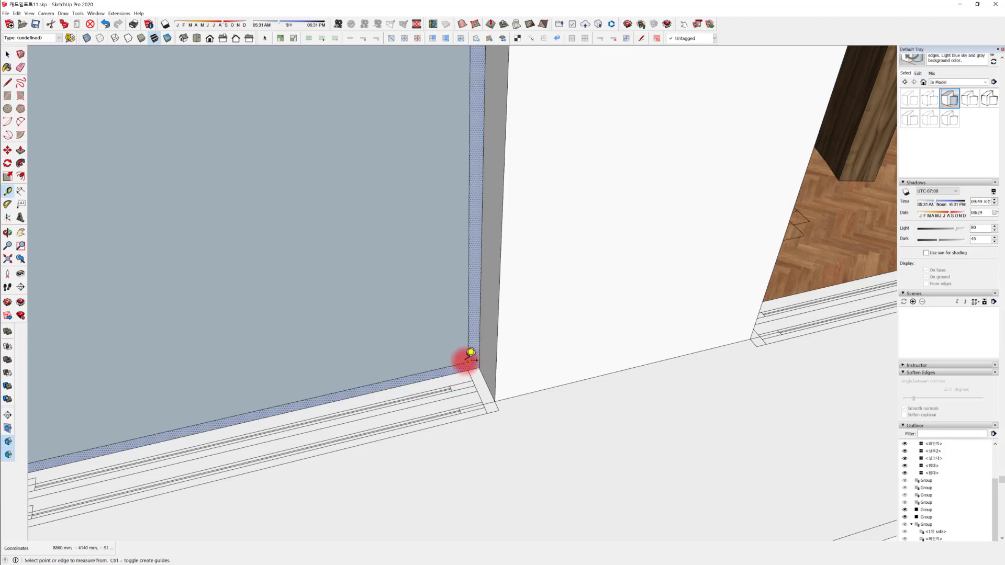
Select the whole window-opening face with its offset border and edges, and make it a group
middle_click_drag(437, 370, 474, 280)
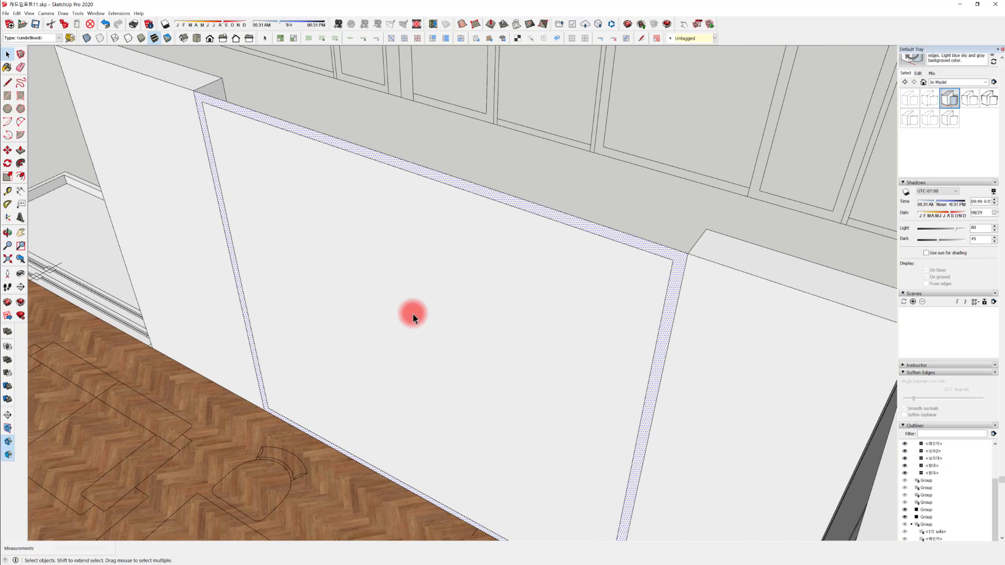
double_click(375, 268)
right_click(422, 241)
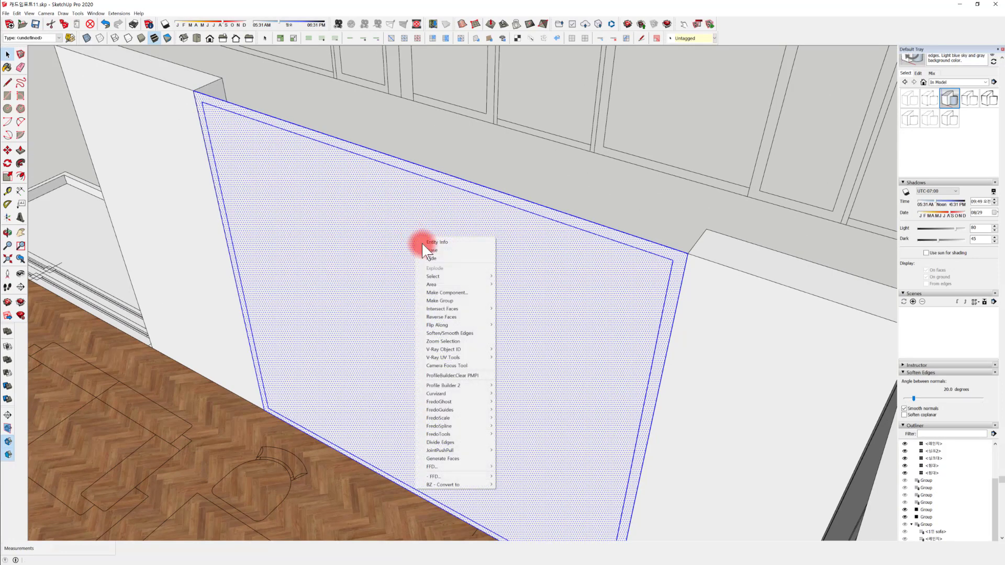
left_click(479, 301)
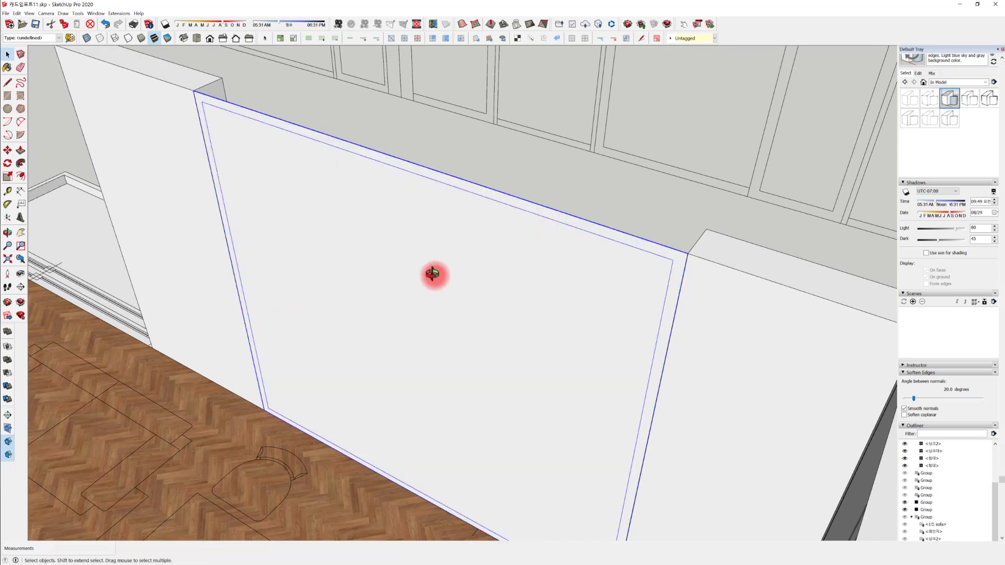
Inside the window group, extrude the border face outward by 250 mm to the outer edge of the wall pier
middle_click_drag(433, 274, 299, 263)
double_click(419, 302)
left_click(421, 297)
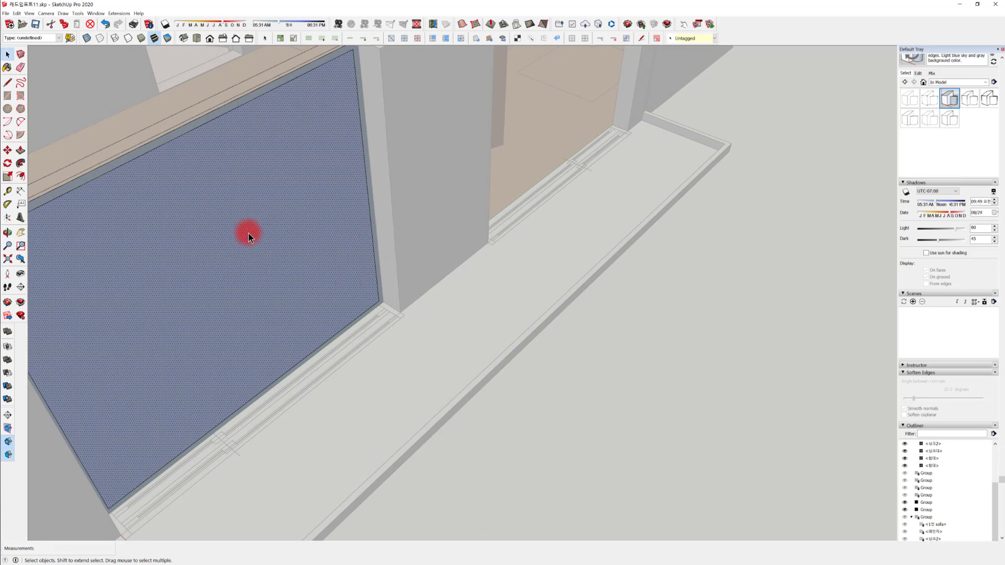
left_click(371, 212)
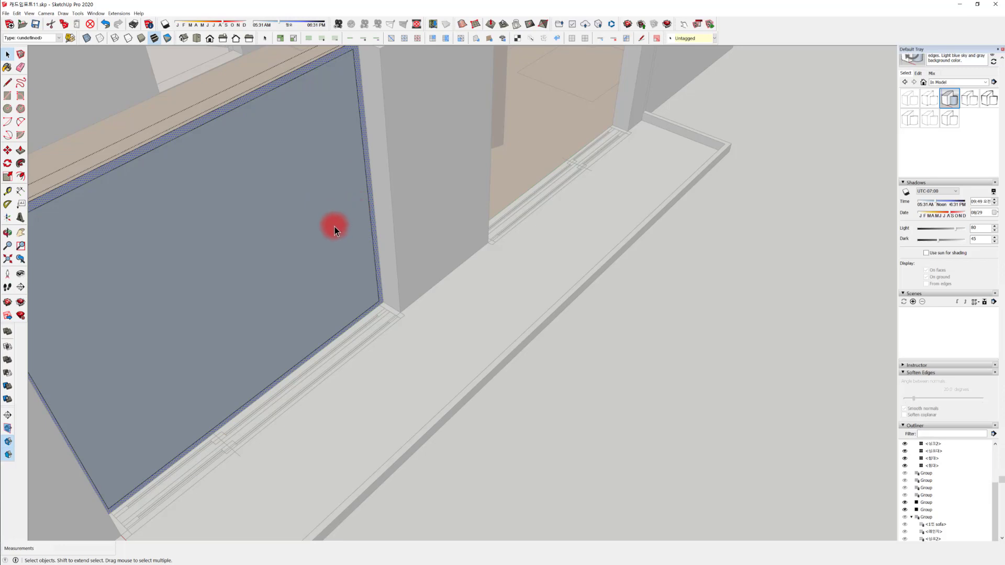
key("p")
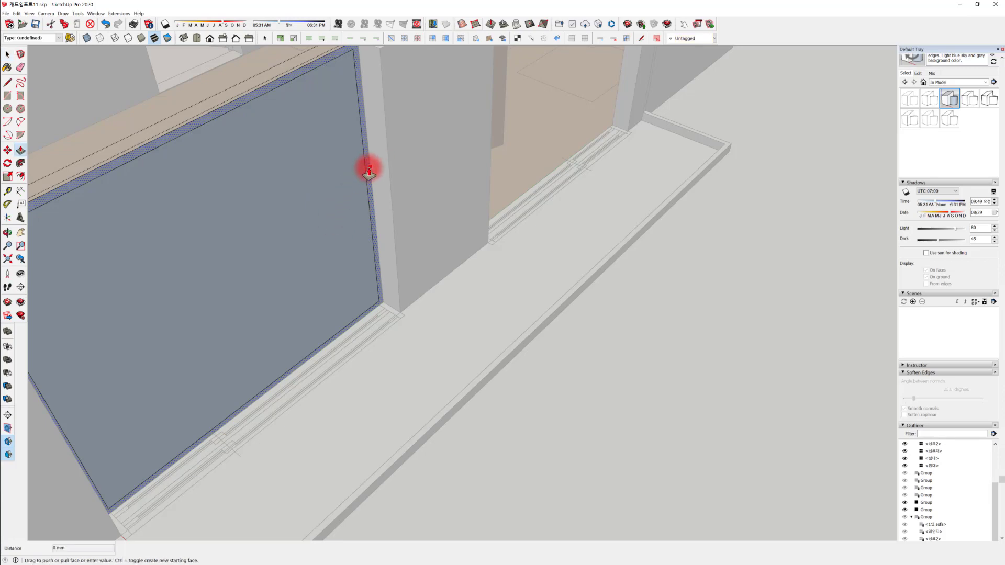
left_click_drag(369, 171, 408, 324)
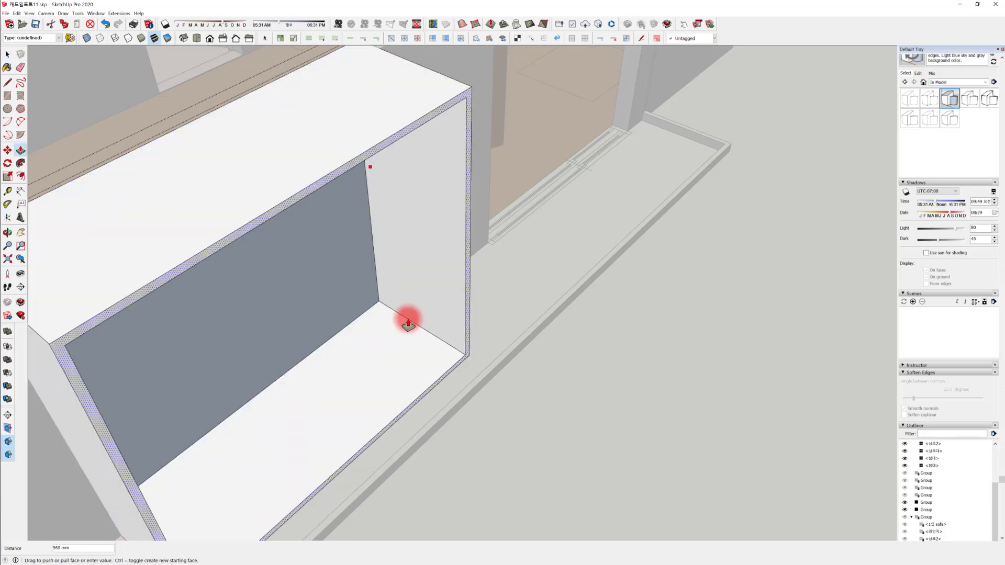
middle_click_drag(399, 320, 240, 346)
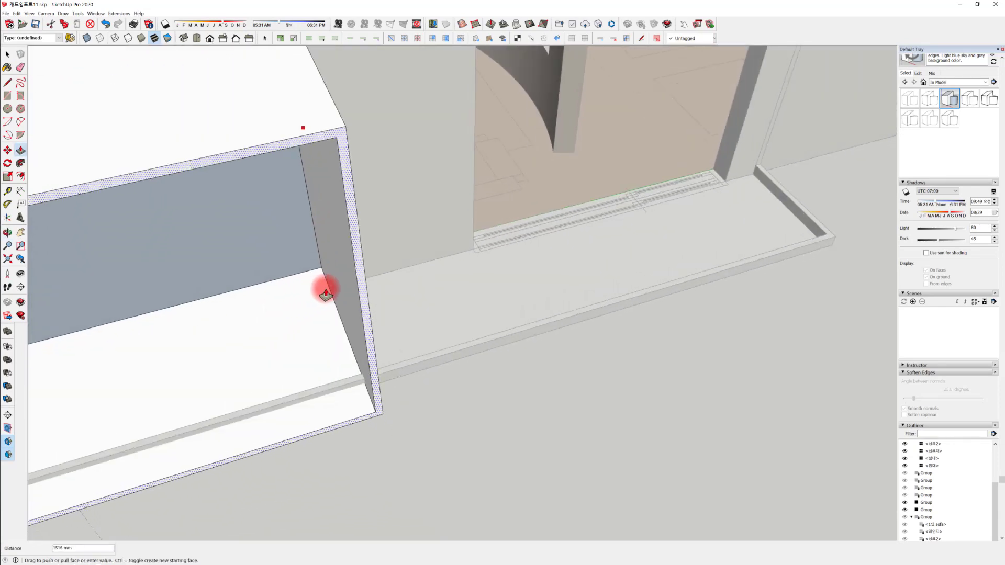
scroll(326, 287, "down", 2)
scroll(333, 294, "up", 2)
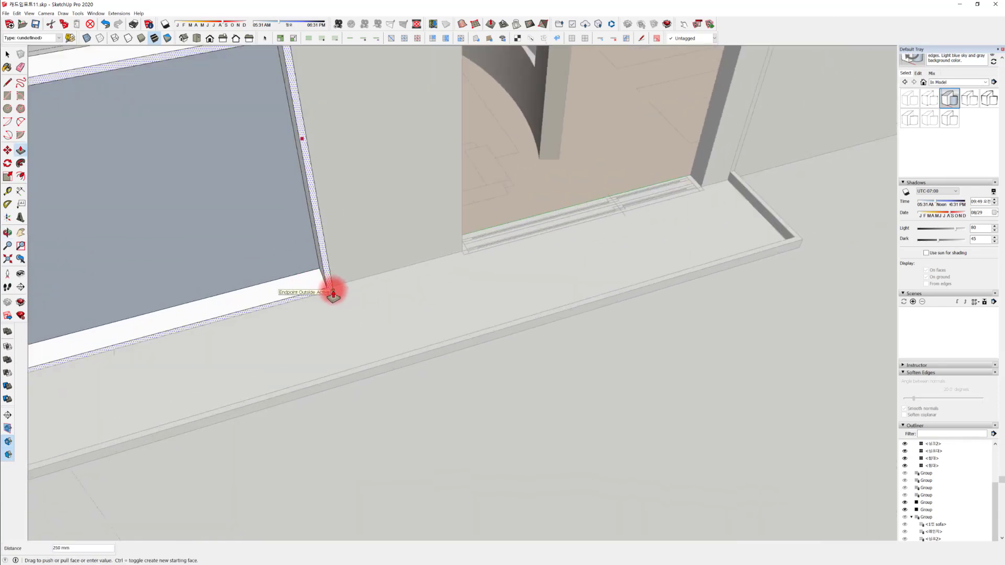
scroll(333, 294, "up", 2)
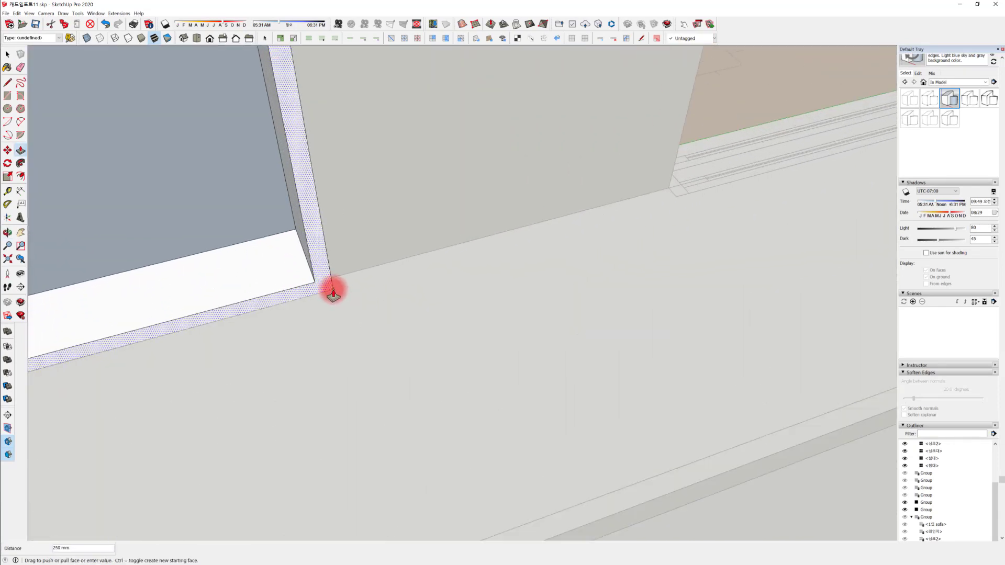
left_click(334, 295)
Delete the large inner face to leave an open frame, and finish editing the window group
middle_click_drag(281, 303, 247, 319)
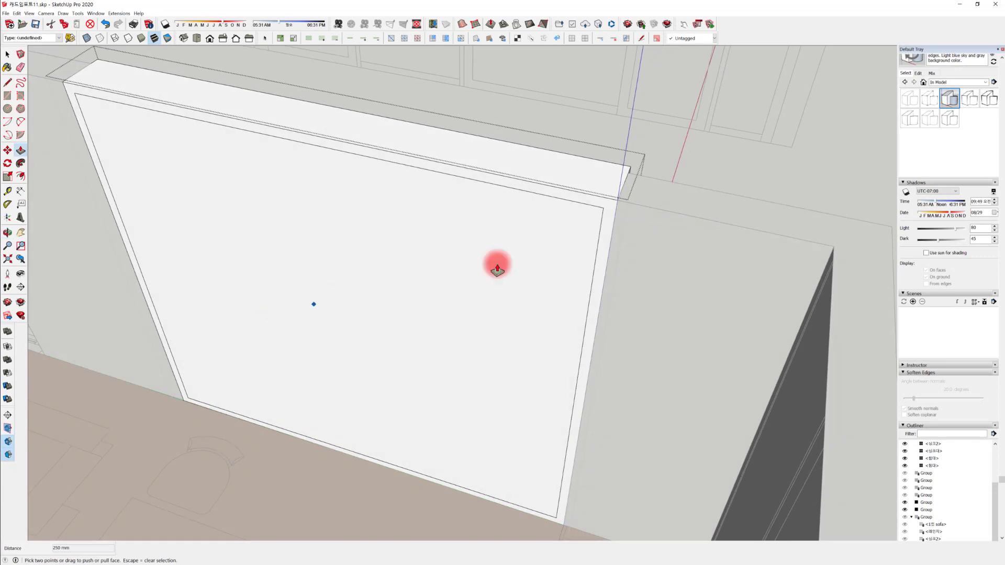
middle_click_drag(497, 269, 448, 307)
key("space")
left_click(425, 327)
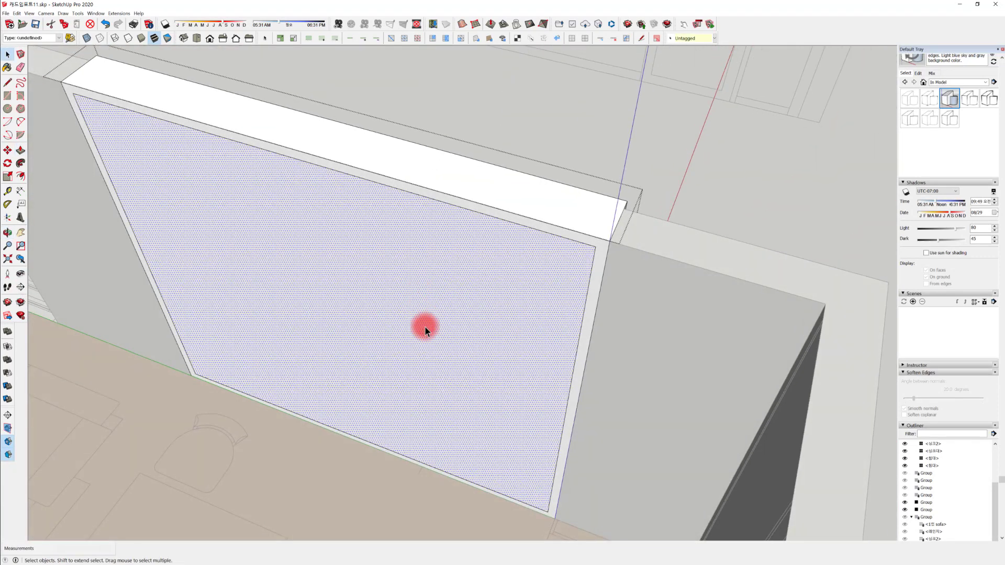
middle_click_drag(388, 323, 410, 364)
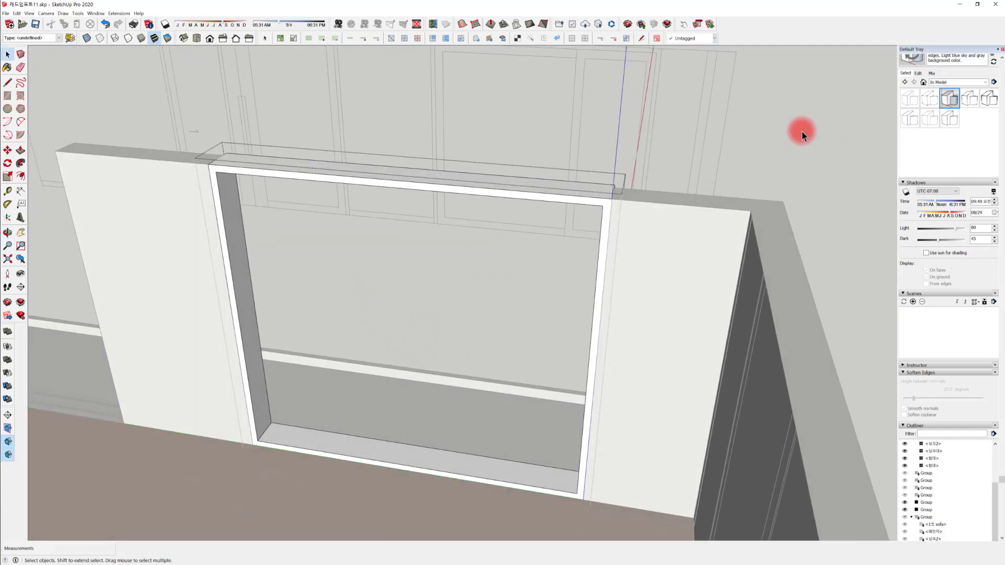
key("Escape")
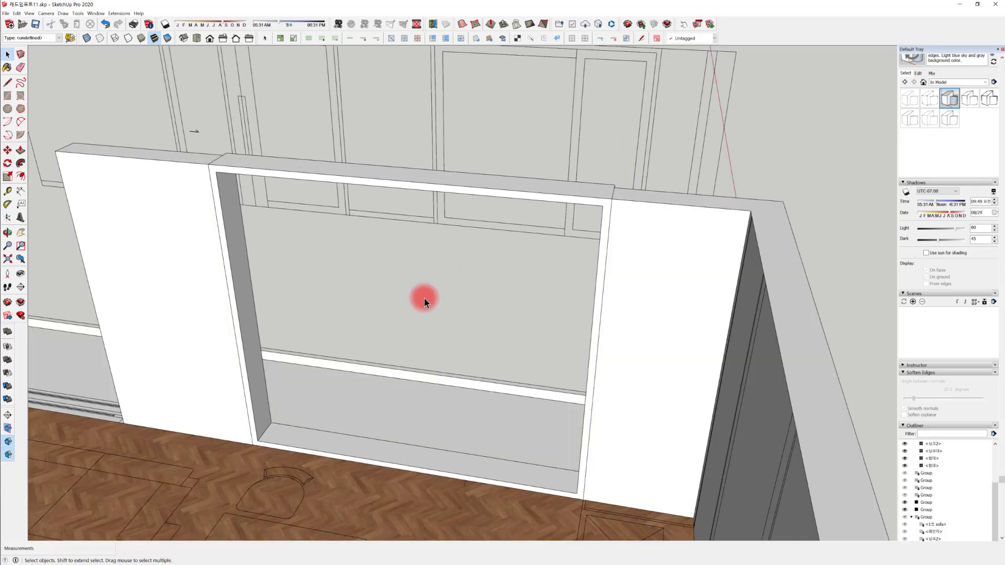
Move the window frame group by its lower inner corner so it projects slightly from the wall into the room
middle_click_drag(445, 309, 470, 299)
left_click(407, 189)
middle_click_drag(561, 274, 434, 381)
scroll(299, 413, "up", 5)
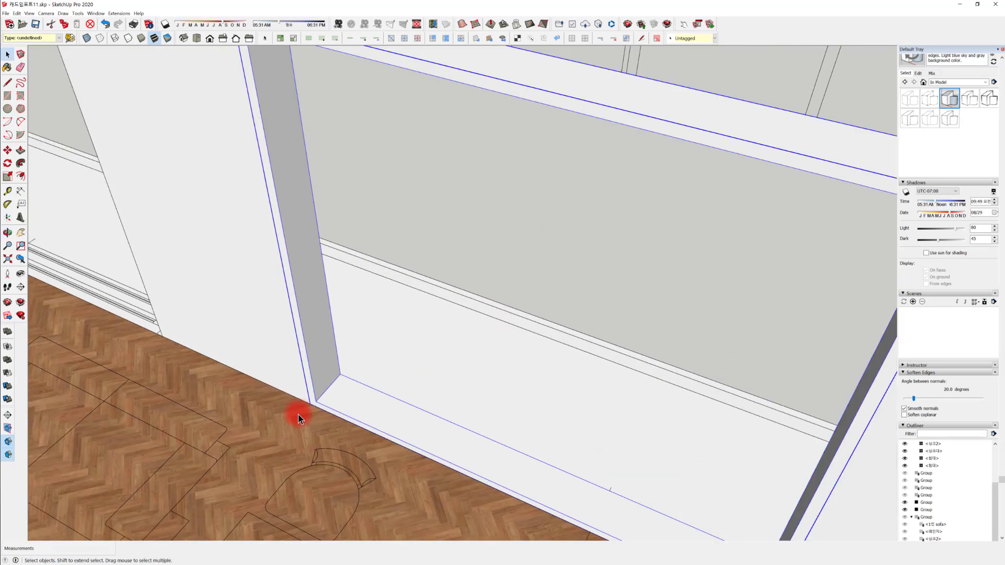
middle_click_drag(337, 379, 450, 447)
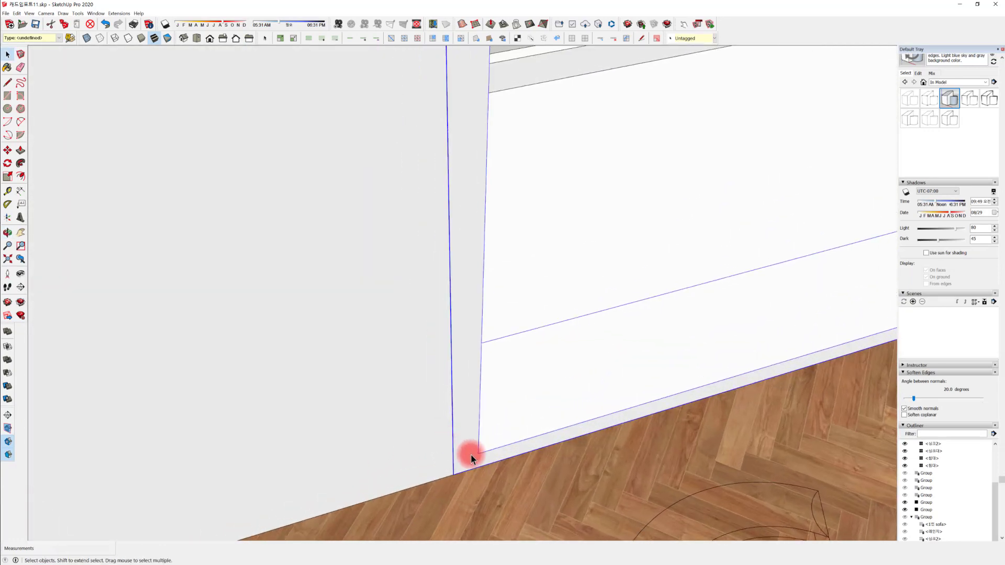
middle_click_drag(449, 471, 365, 451)
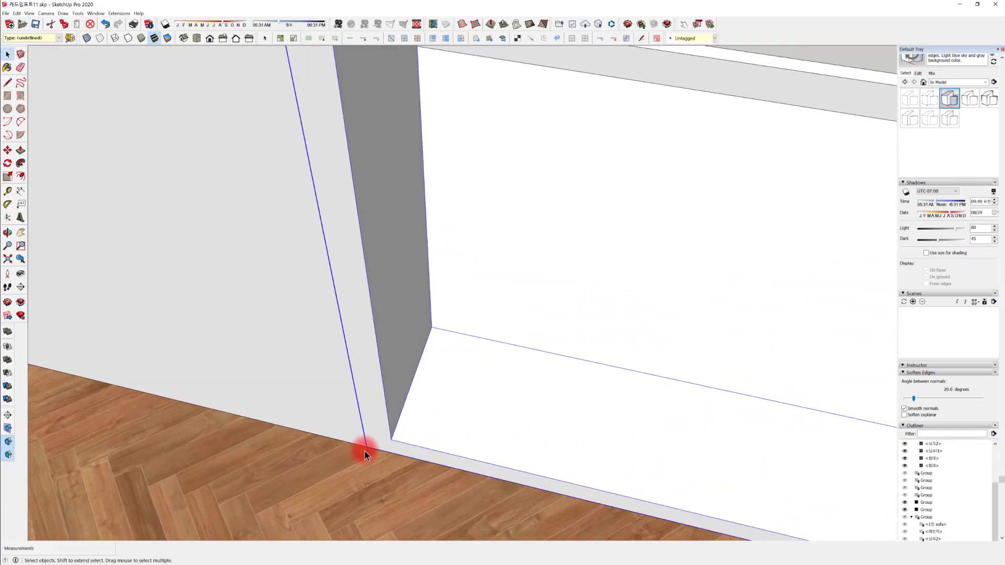
key("m")
left_click(360, 449)
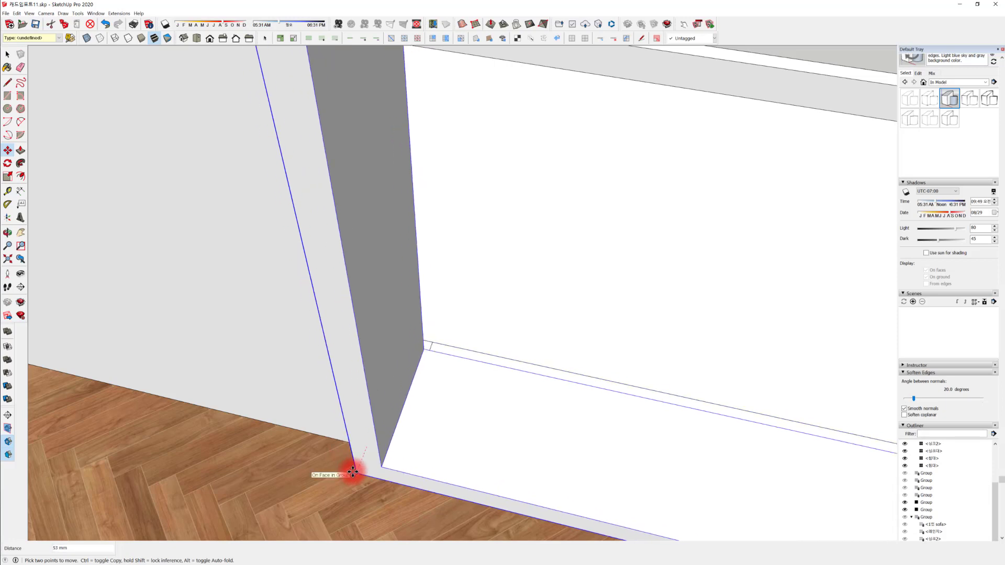
middle_click_drag(347, 471, 439, 366)
scroll(454, 434, "down", 4)
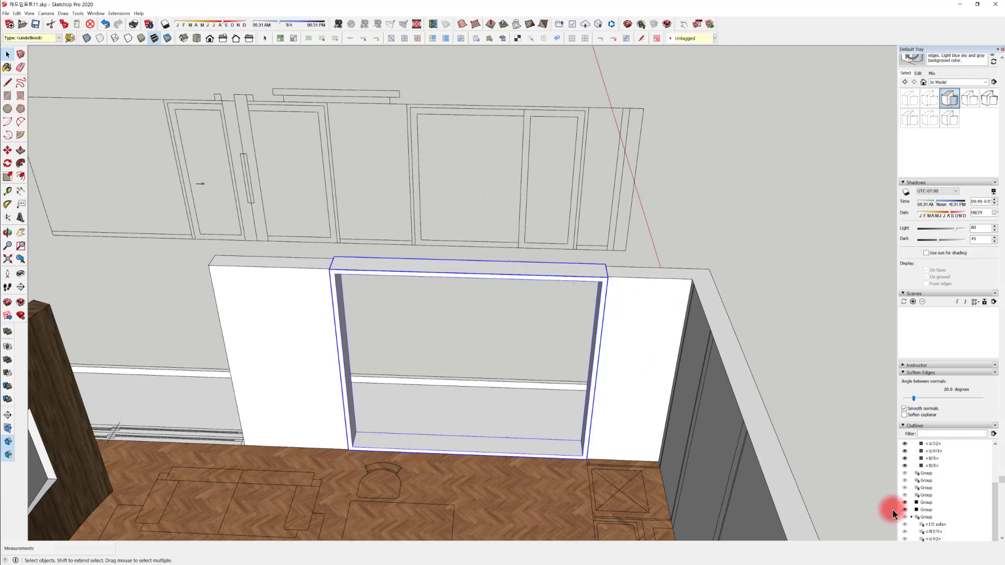
Rename the balcony window frame's group in the model hierarchy so that it is identifiable
scroll(959, 428, "down", 2)
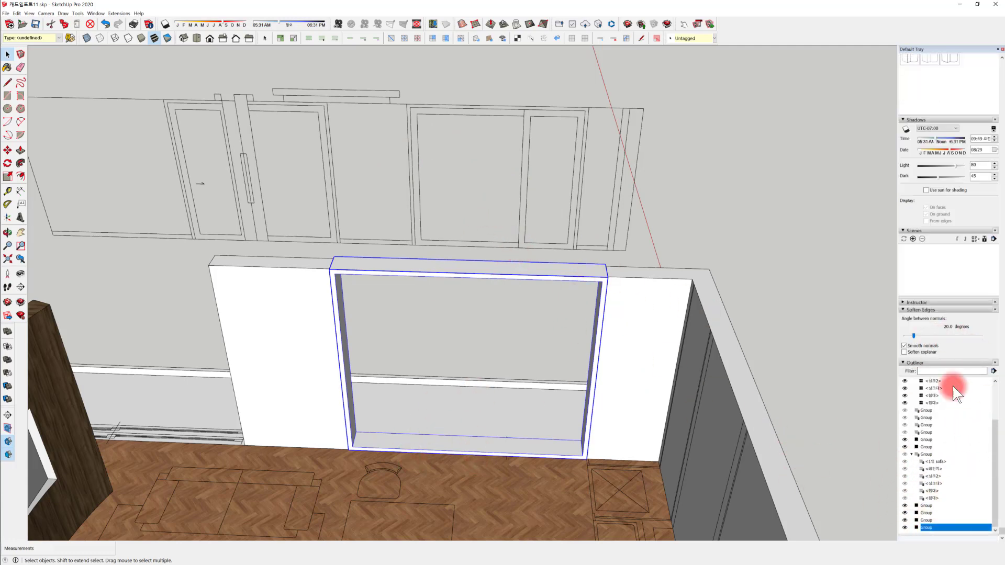
left_click(903, 530)
left_click(928, 528)
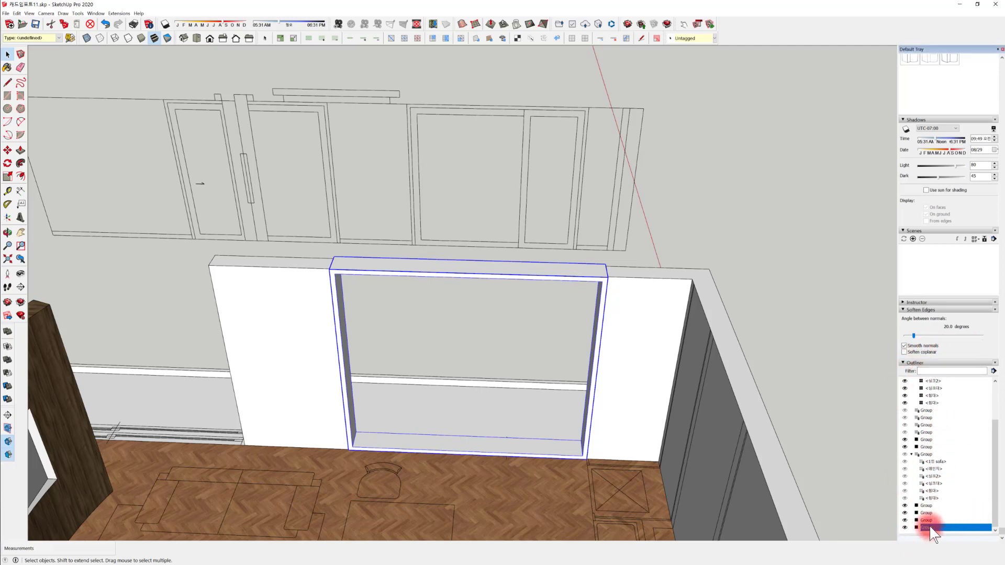
right_click(930, 534)
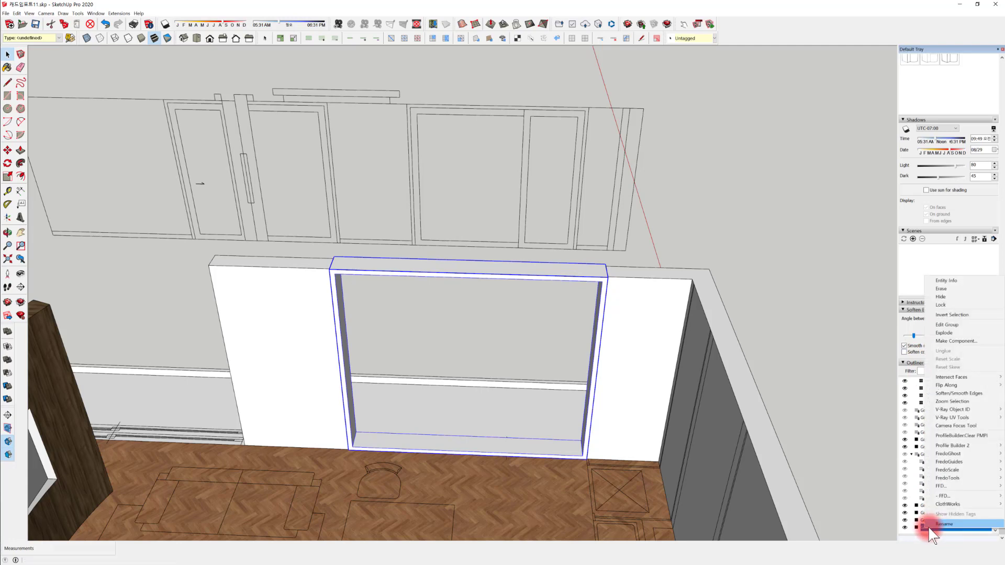
left_click(940, 524)
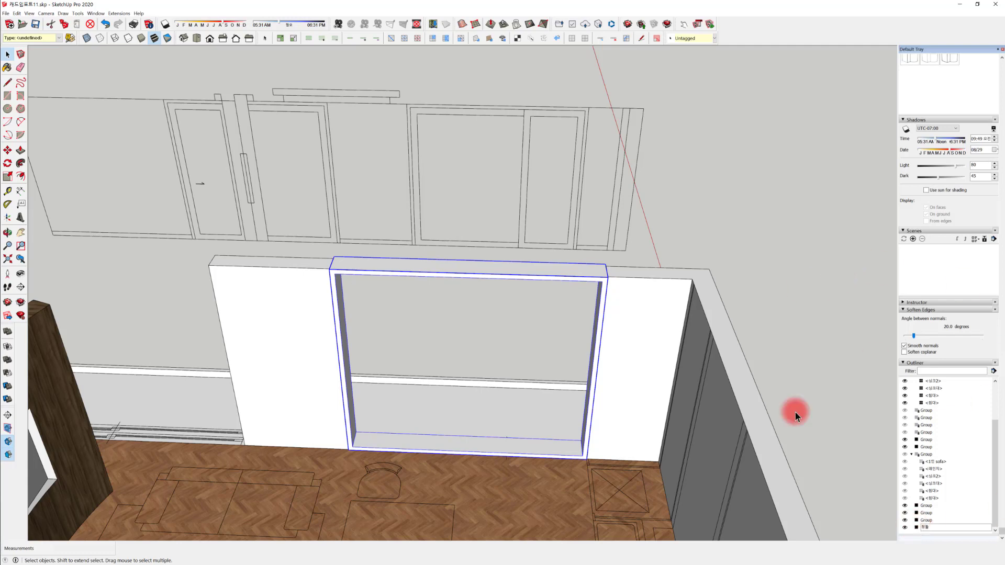
left_click(971, 520)
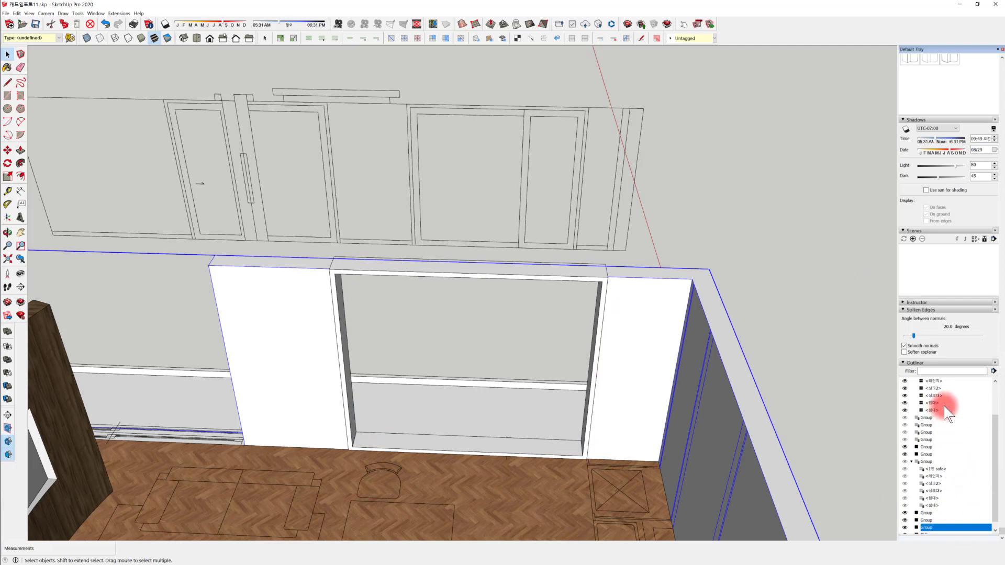
Hide the renamed window frame group to expose the sliding-window plan lines in the opening
scroll(947, 411, "up", 2)
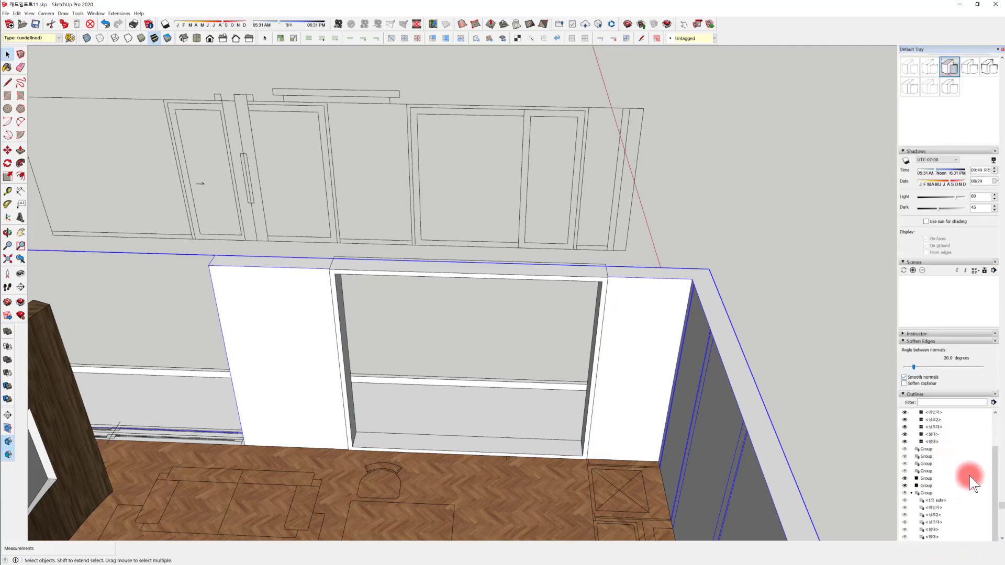
scroll(969, 486, "down", 2)
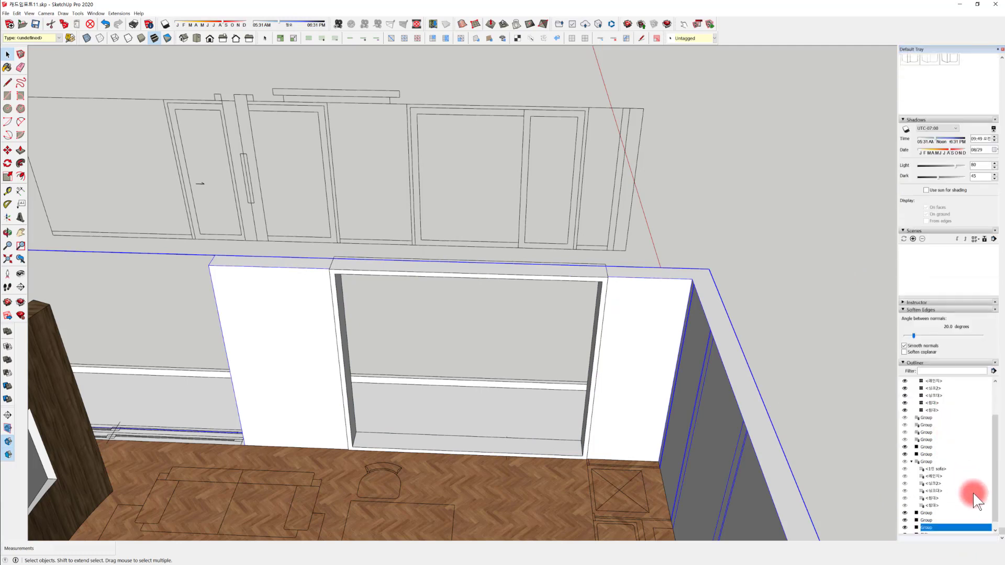
left_click(595, 275)
left_click(905, 527)
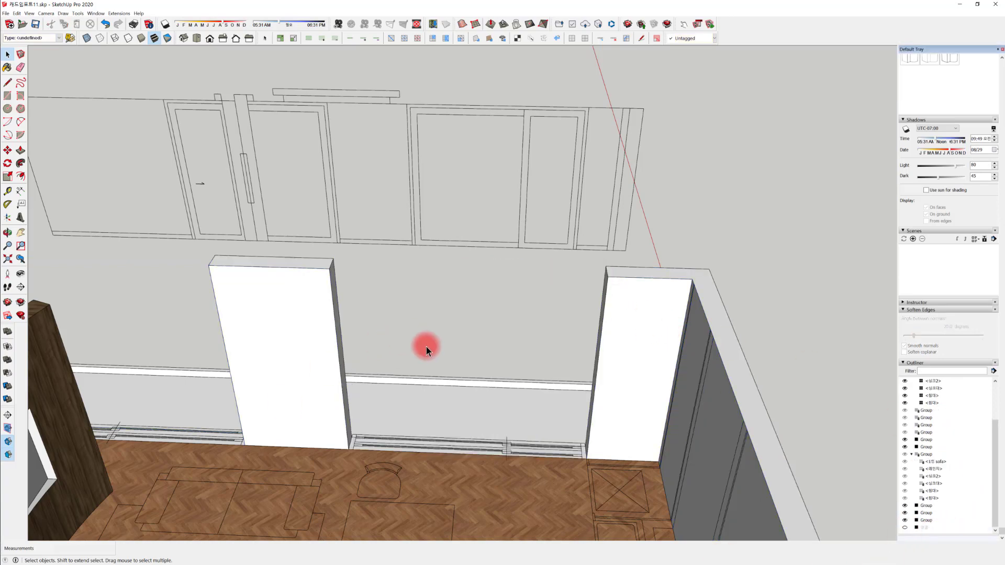
Examine the sliding-sash plan lines at the base of the opening and compare them with the window elevation drawing behind
middle_click_drag(426, 347, 445, 266)
middle_click_drag(621, 438, 482, 410)
scroll(482, 410, "up", 5)
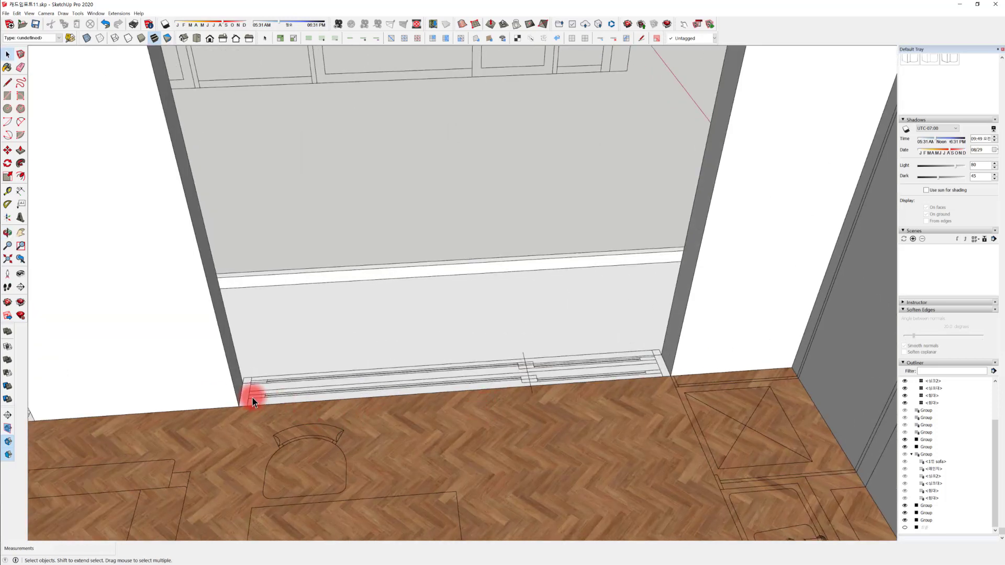
mouse_move(385, 372)
middle_mouse_down()
mouse_move(419, 384)
mouse_move(359, 417)
mouse_move(375, 438)
mouse_move(387, 423)
middle_mouse_up()
scroll(389, 420, "down", 3)
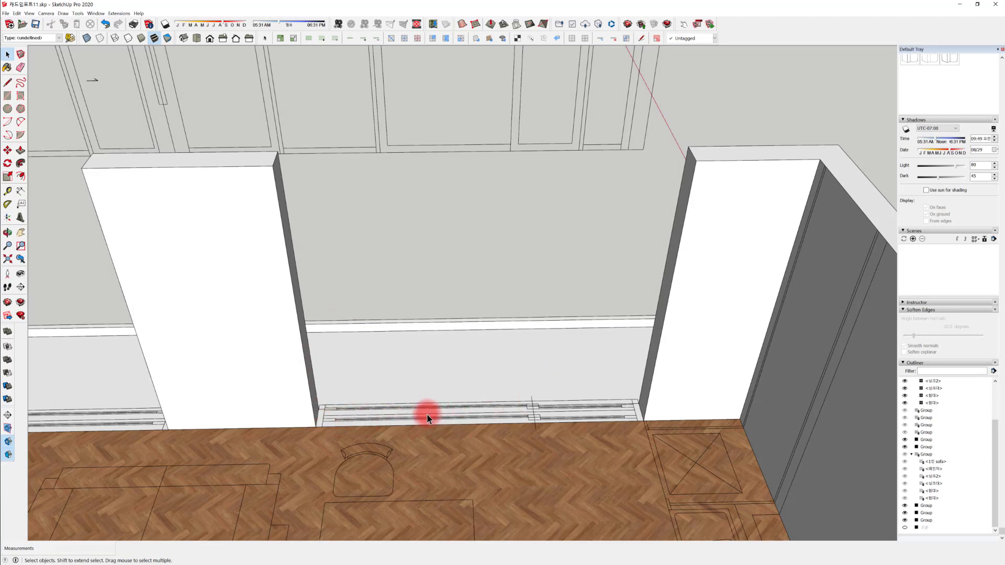
middle_click_drag(425, 202, 422, 321, "shift")
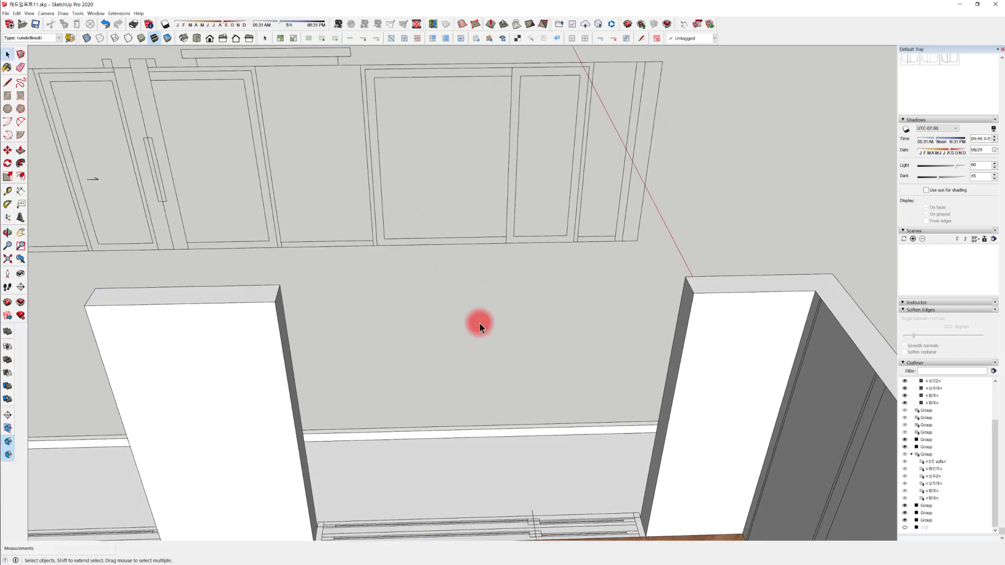
middle_click_drag(456, 419, 423, 289, "shift")
scroll(333, 442, "up", 2)
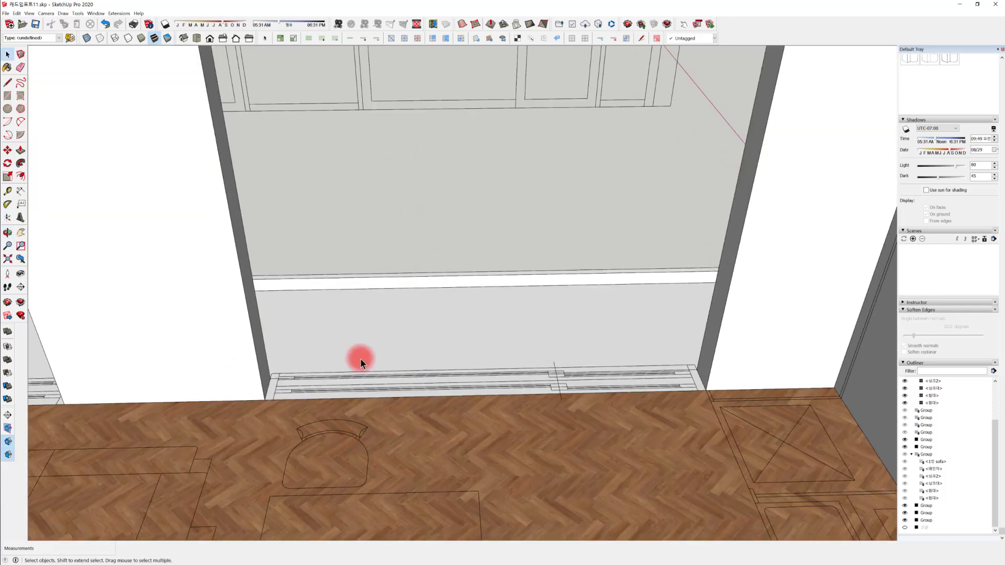
middle_click_drag(381, 396, 427, 423, "shift")
middle_click_drag(368, 415, 341, 445)
scroll(348, 452, "up", 2)
middle_click_drag(340, 444, 267, 424, "shift")
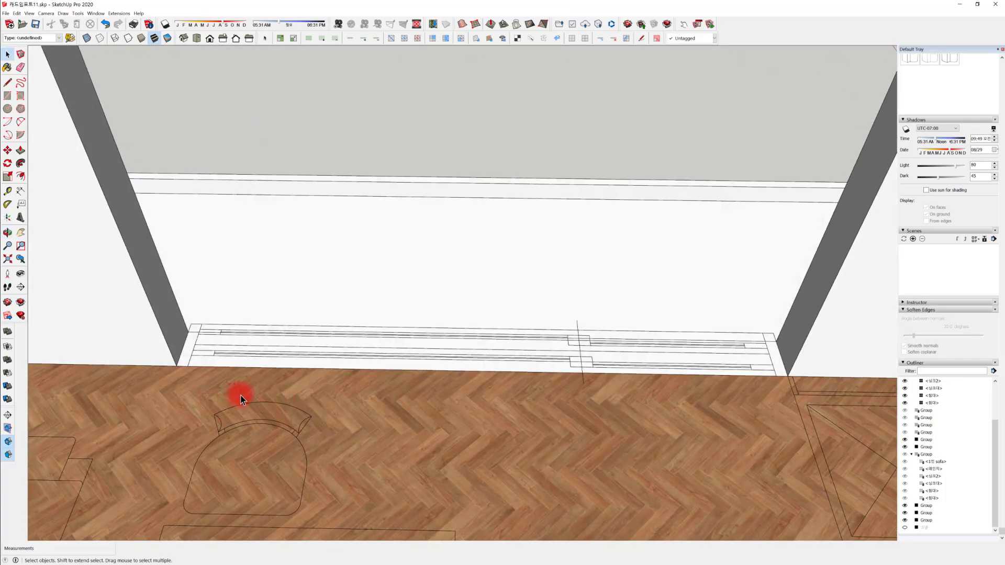
scroll(204, 354, "up", 2)
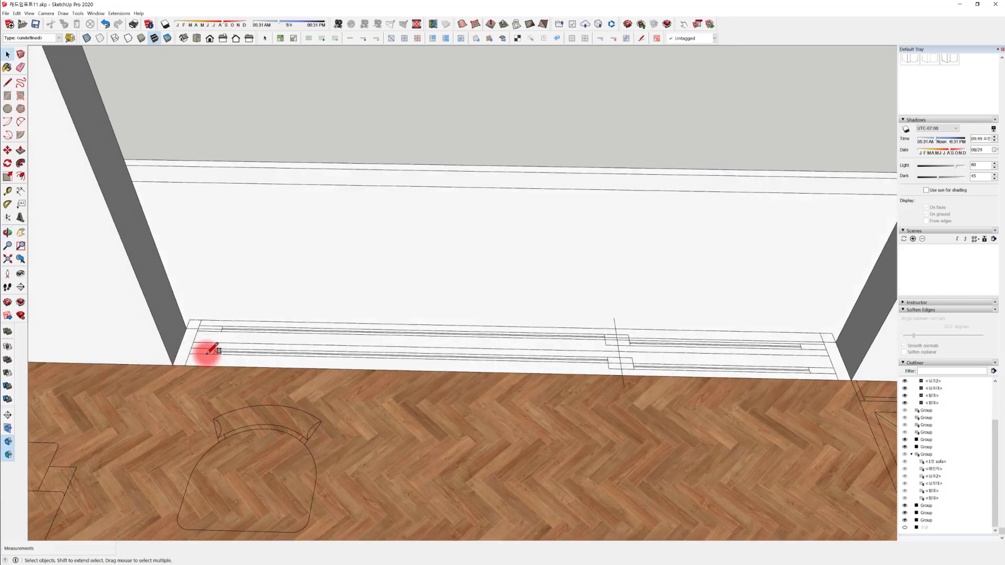
key("r")
left_click_drag(192, 347, 635, 359)
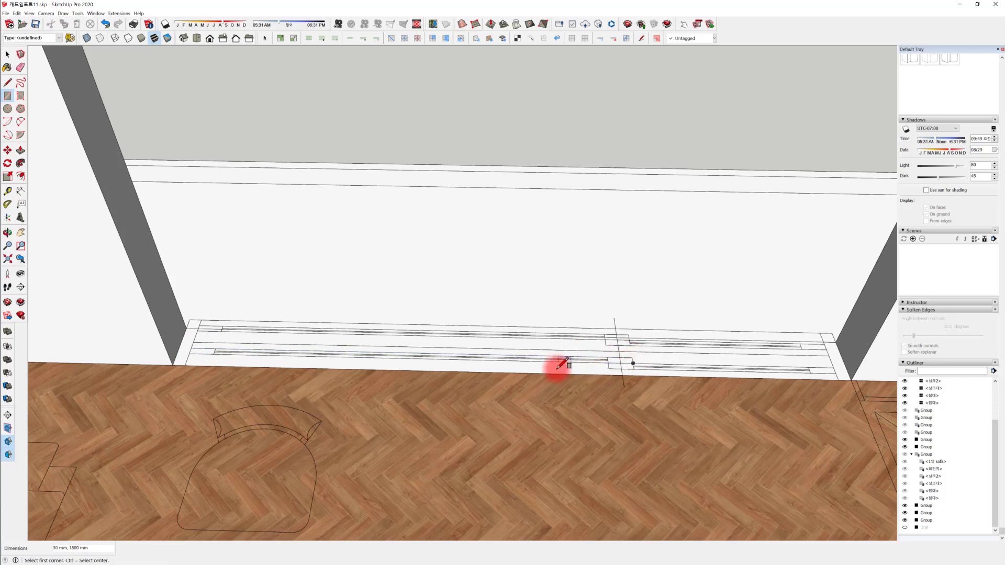
key("ctrl+z")
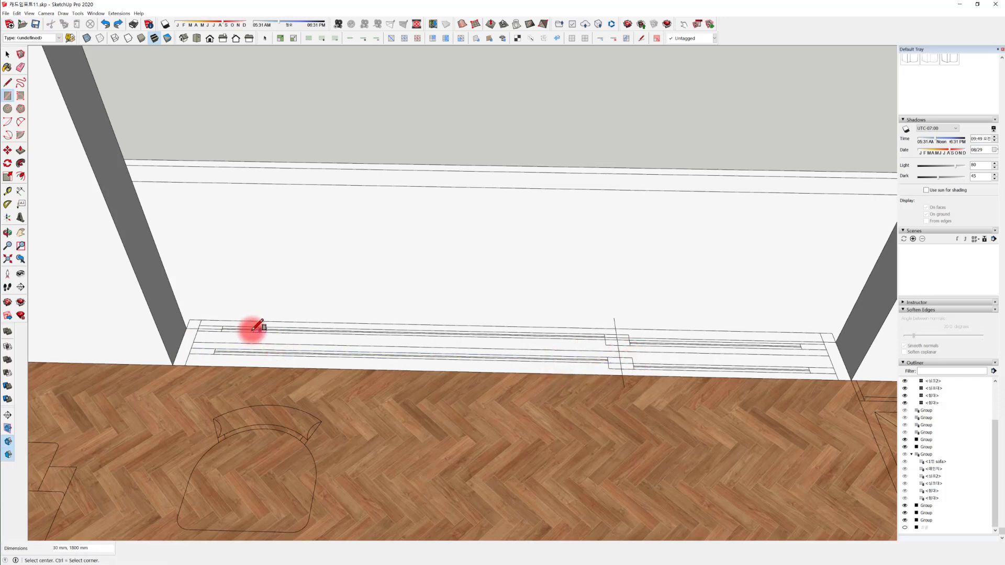
Draw a 30 mm deep rectangle over the wide sash outline in the room-side track and make it a group
left_click(193, 347)
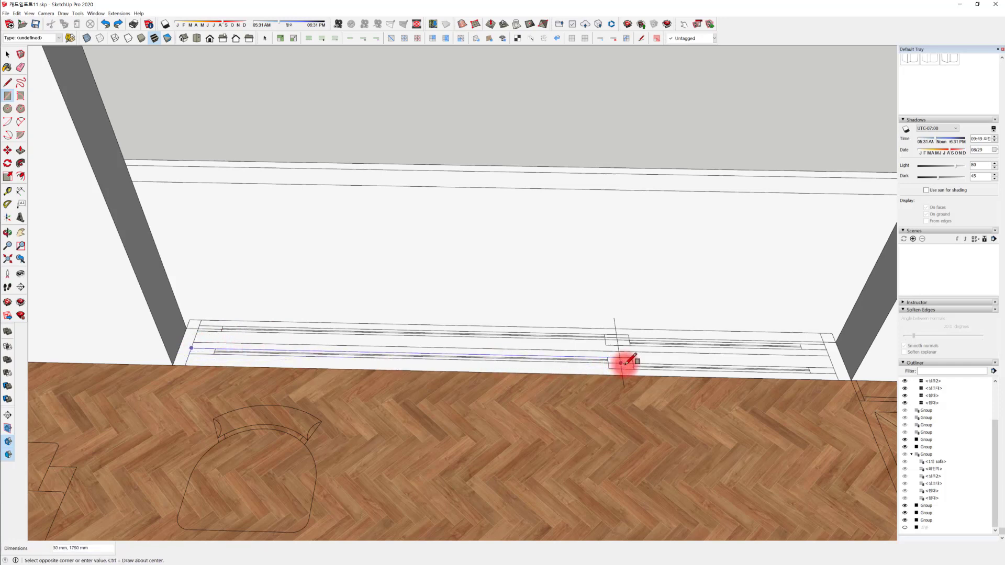
key("space")
left_click(591, 365)
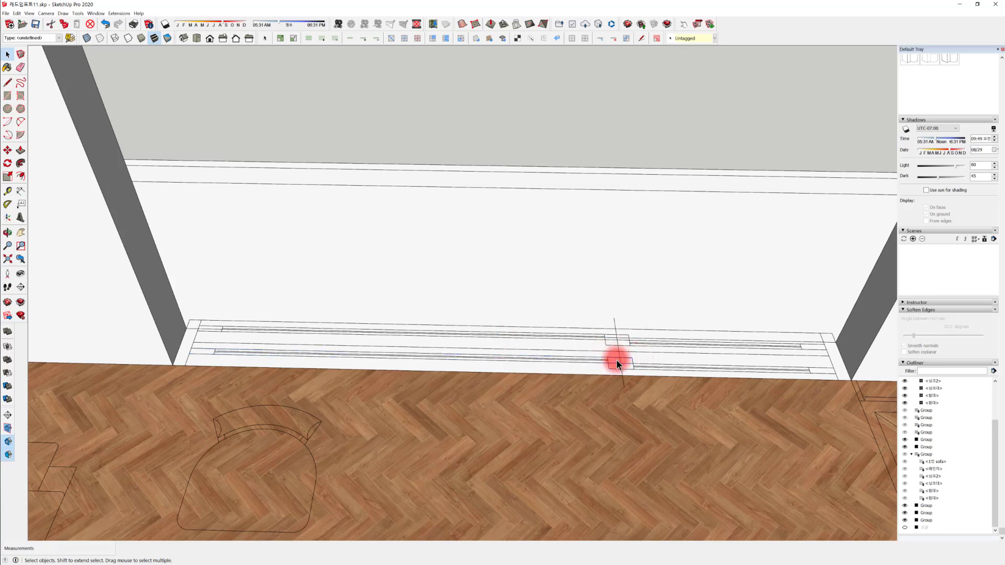
right_click(616, 360)
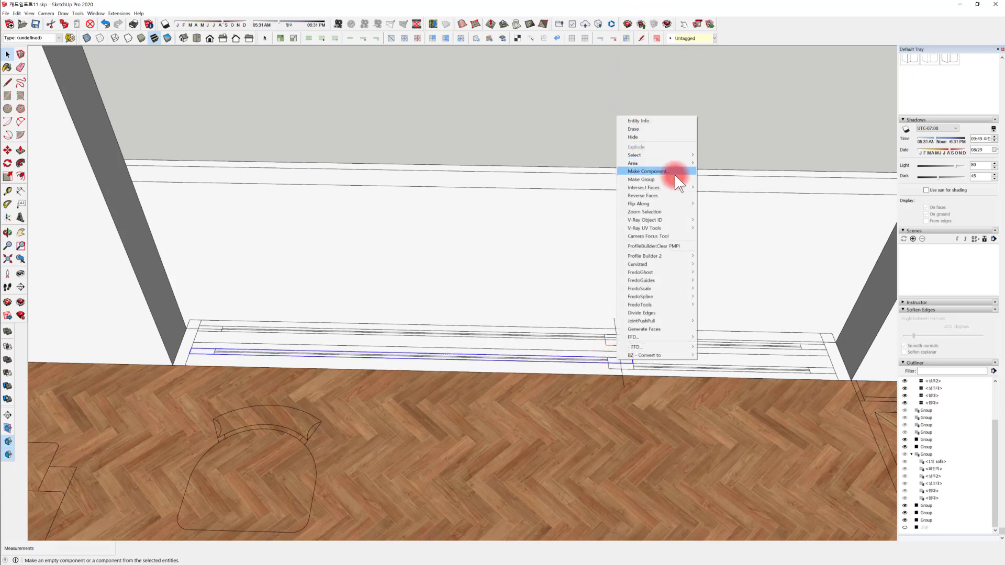
left_click(661, 180)
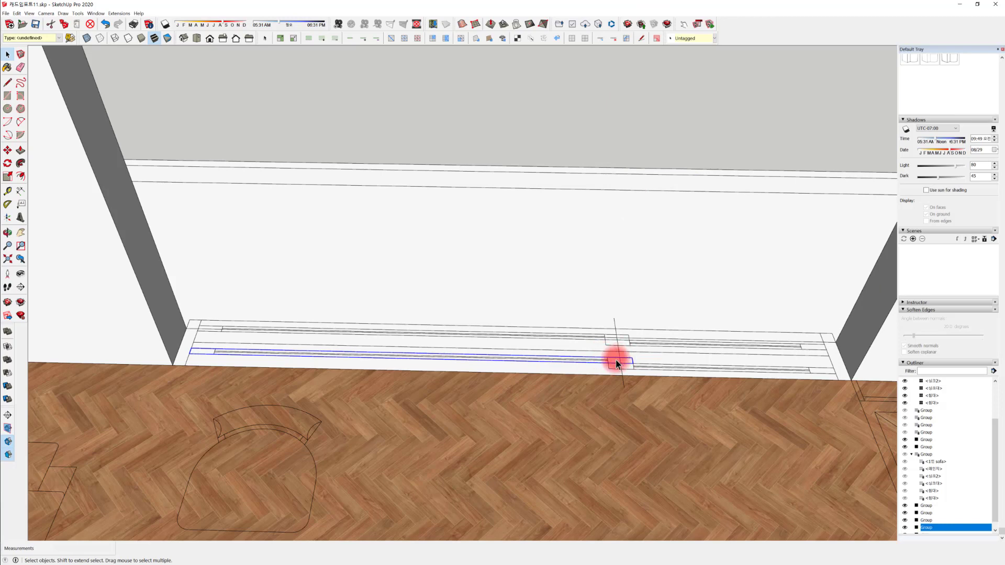
Push/pull the wide sash rectangle upward inside its group to a rough height partway up the opening
double_click(597, 360)
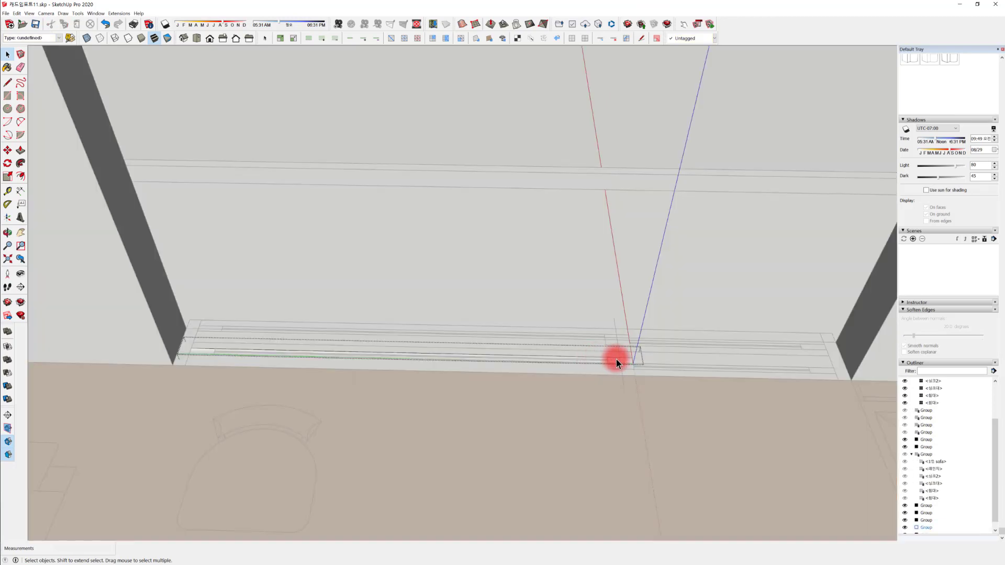
left_click(617, 359)
key("p")
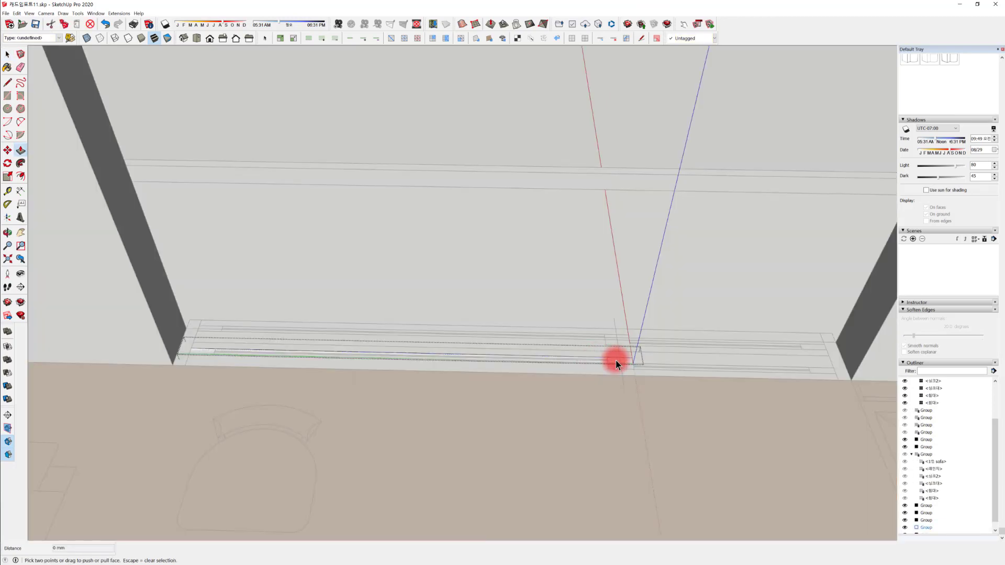
left_click_drag(616, 360, 647, 107)
middle_click_drag(628, 293, 615, 276)
scroll(703, 332, "down", 3)
key("space")
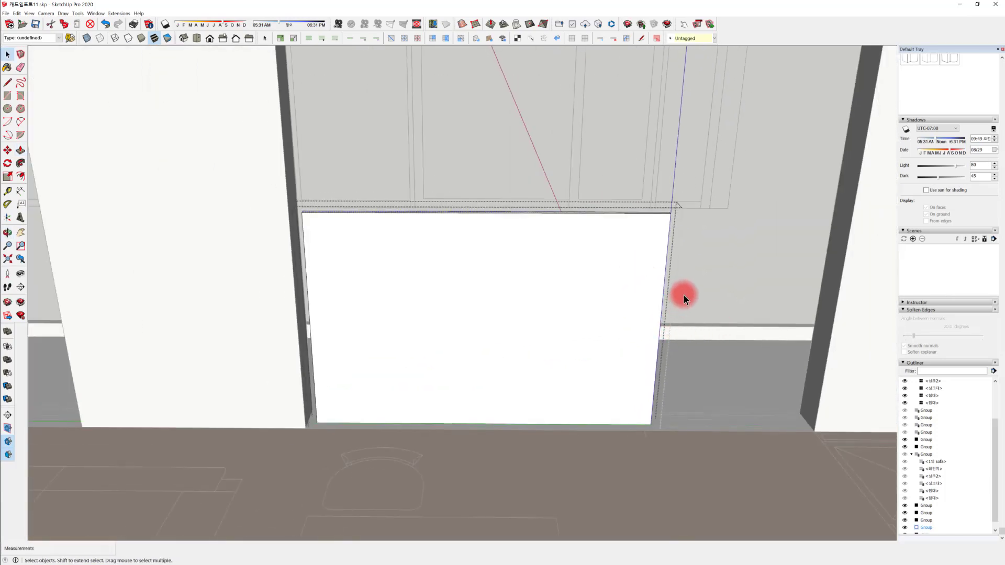
left_click(684, 295)
Draw a rectangle over the narrow sash outline beside the wide sash in the room-side track and group it
middle_click_drag(684, 295, 523, 272)
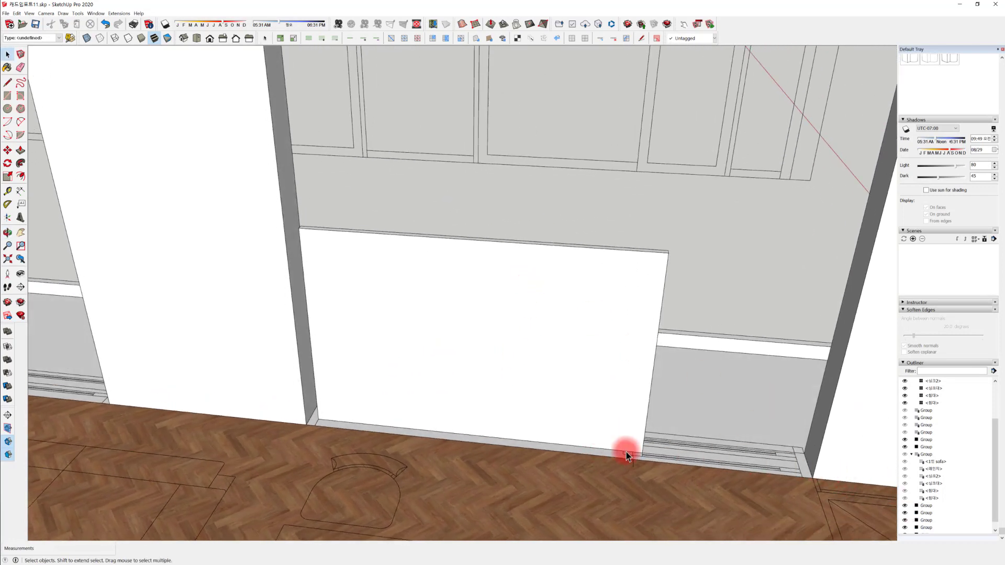
middle_click_drag(626, 451, 476, 285)
left_click(477, 287)
scroll(558, 416, "up", 4)
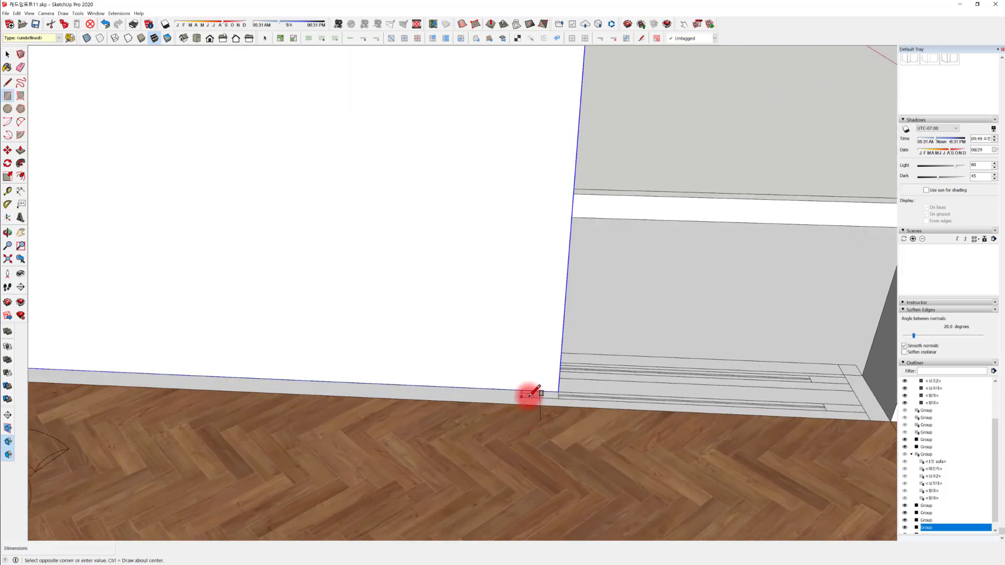
left_click_drag(528, 395, 861, 405)
key("space")
left_click(842, 411)
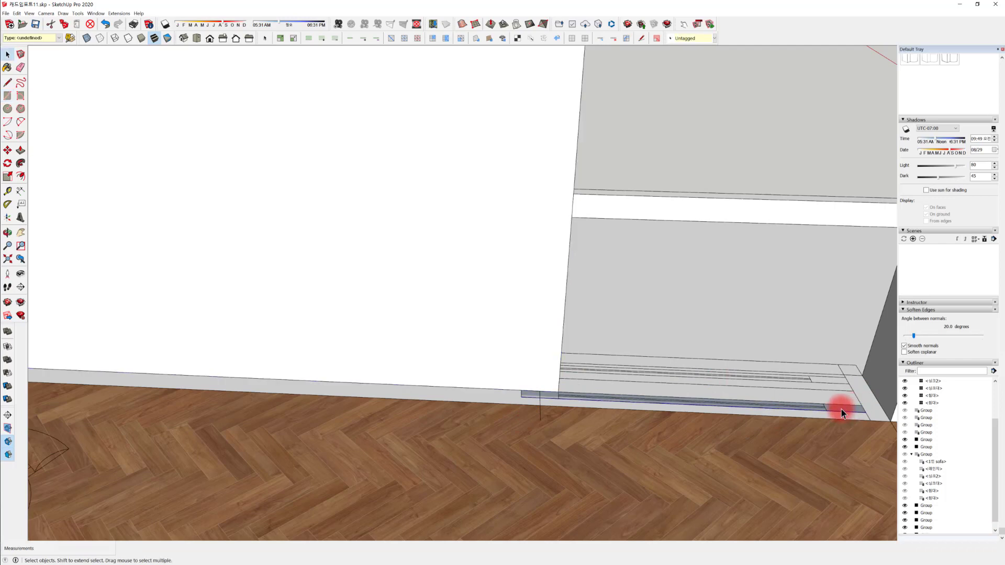
right_click(841, 411)
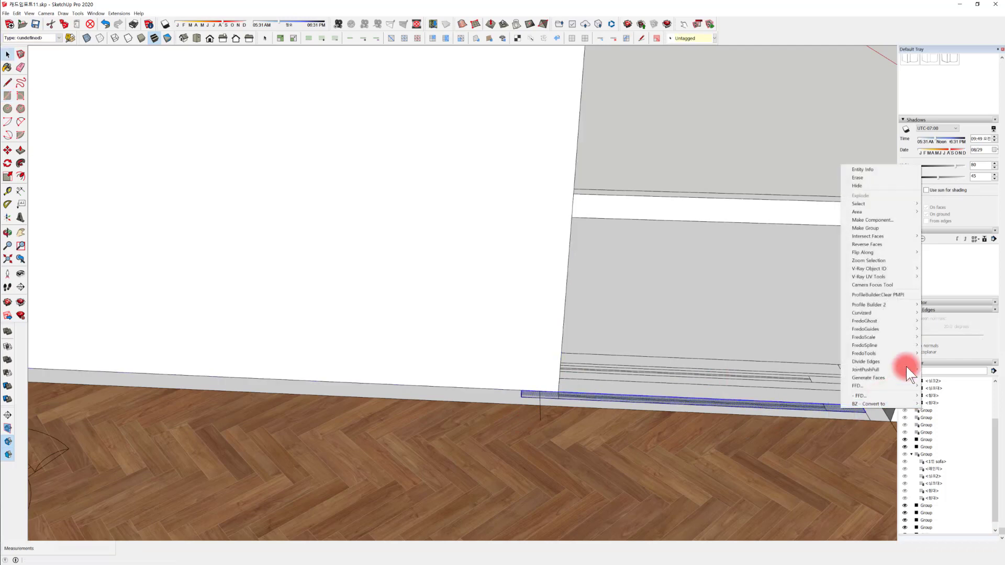
left_click(877, 229)
Push/pull the narrow sash rectangle upward inside its group until level with the top of the wide sash
middle_click_drag(538, 404, 506, 400)
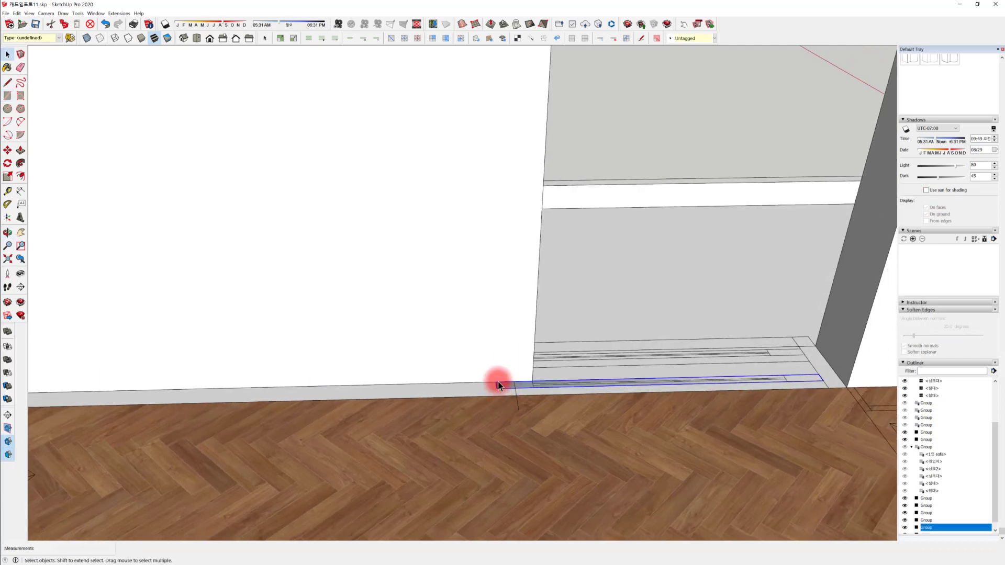
left_click(510, 378)
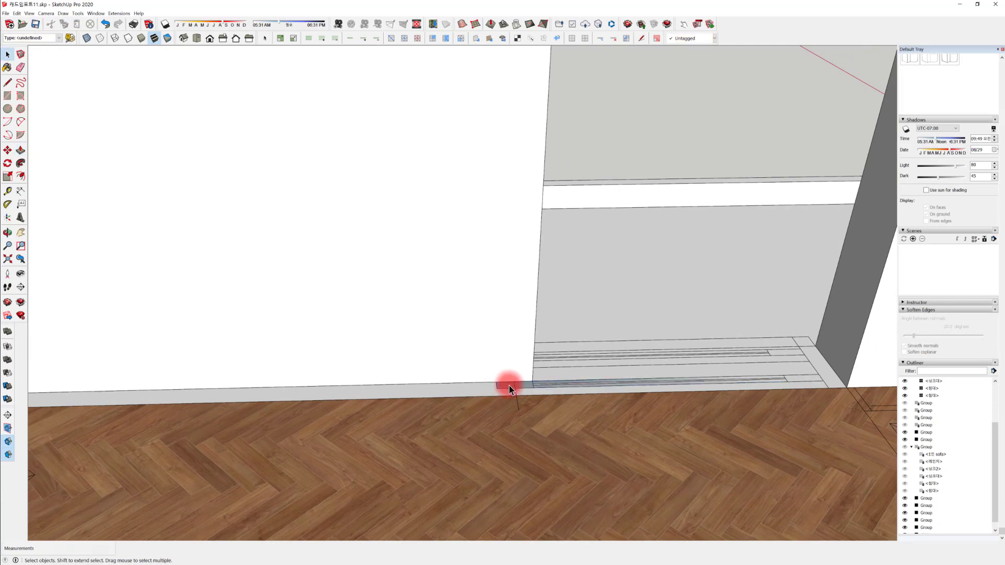
double_click(509, 385)
left_click(509, 385)
middle_click_drag(508, 385, 489, 290)
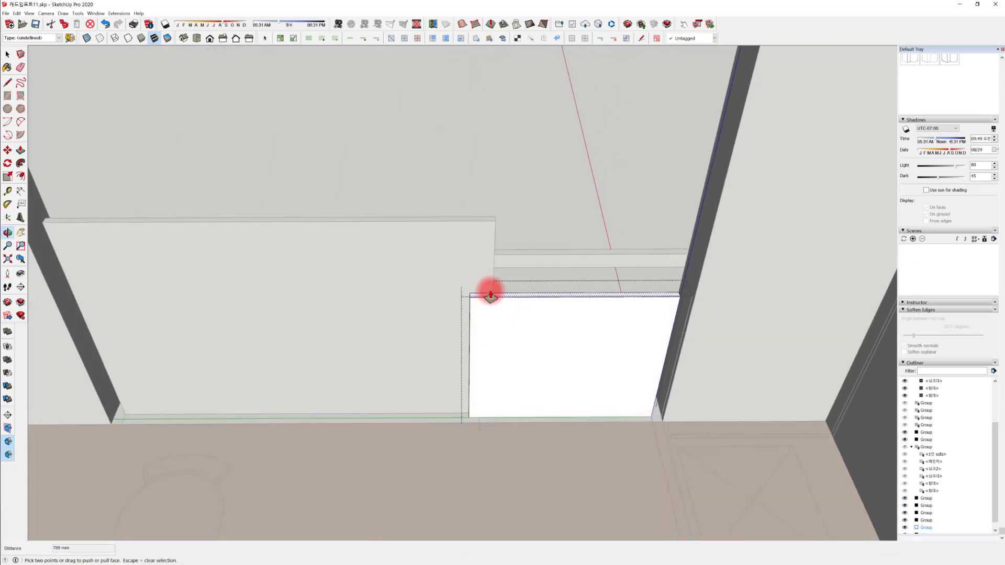
left_click_drag(487, 298, 446, 222)
middle_click_drag(446, 222, 419, 317)
key("space")
scroll(430, 343, "up", 3)
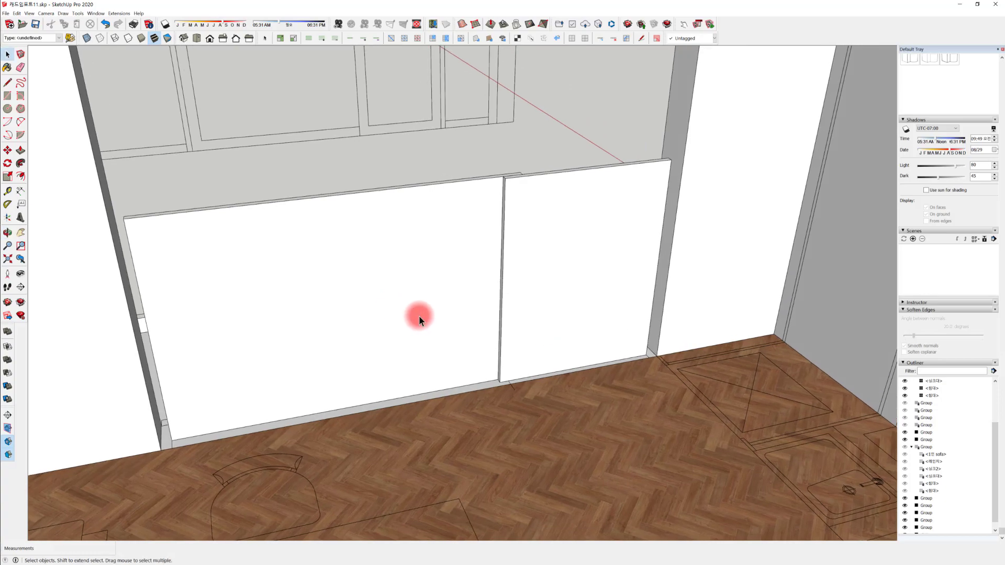
Find the hidden balcony window frame group in the model hierarchy and make it visible again
middle_click_drag(775, 272, 633, 420)
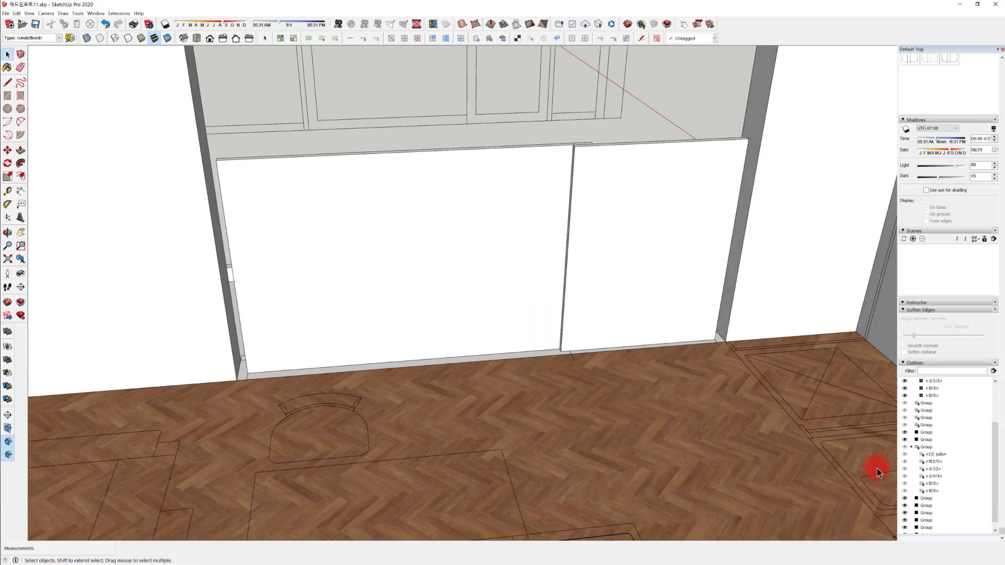
scroll(950, 504, "up", 2)
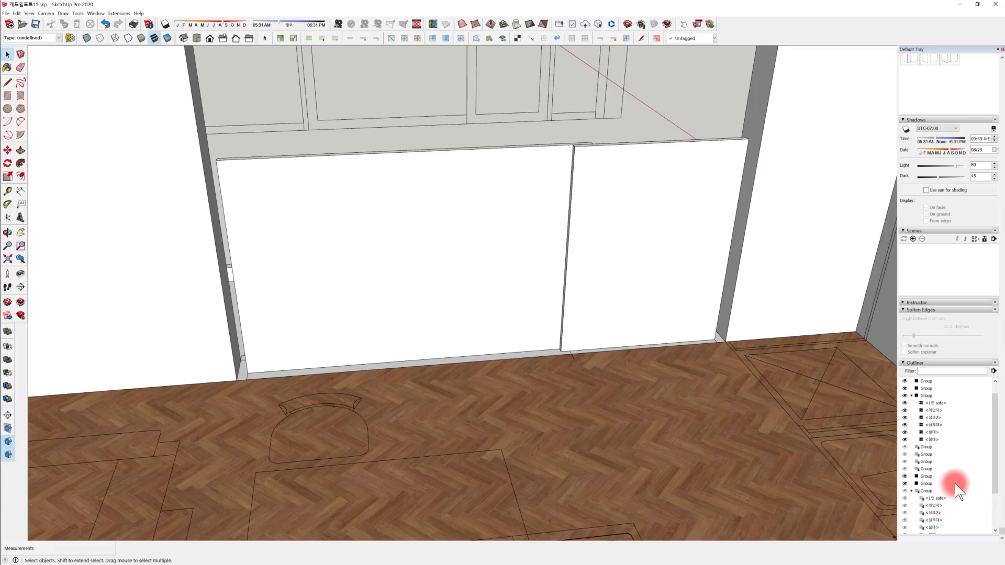
scroll(958, 491, "up", 3)
scroll(955, 485, "up", 1)
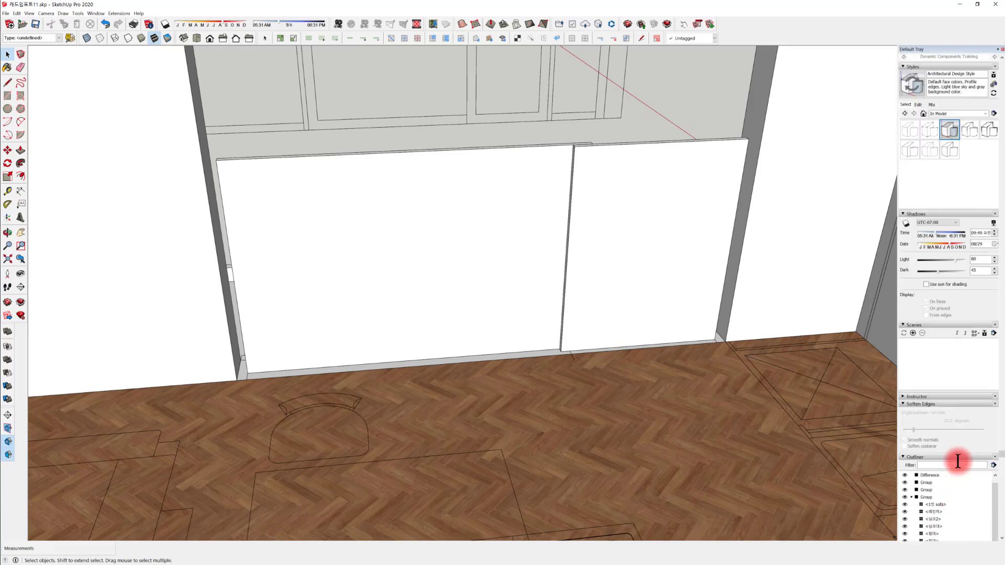
scroll(949, 372, "down", 2)
scroll(962, 502, "down", 2)
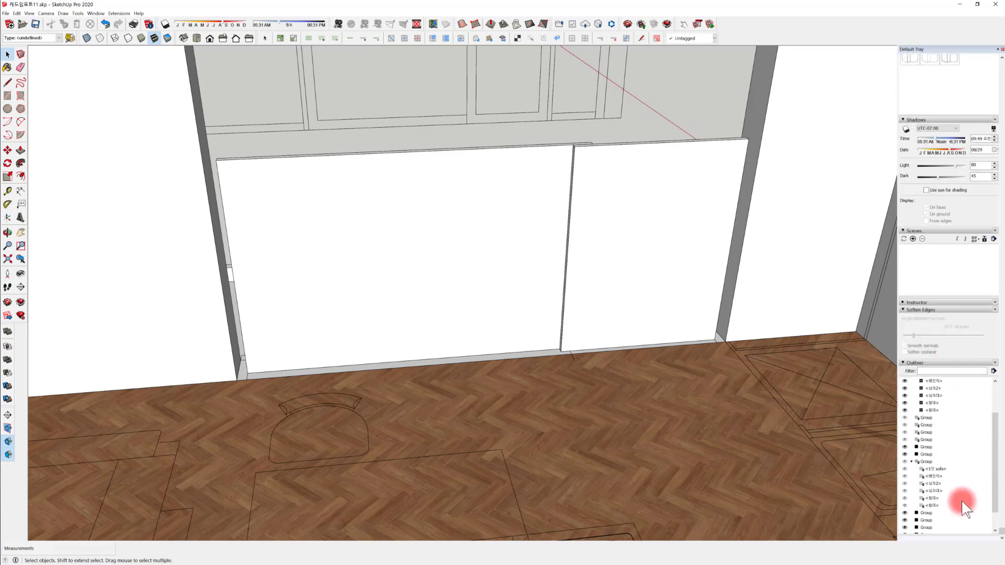
scroll(950, 486, "up", 2)
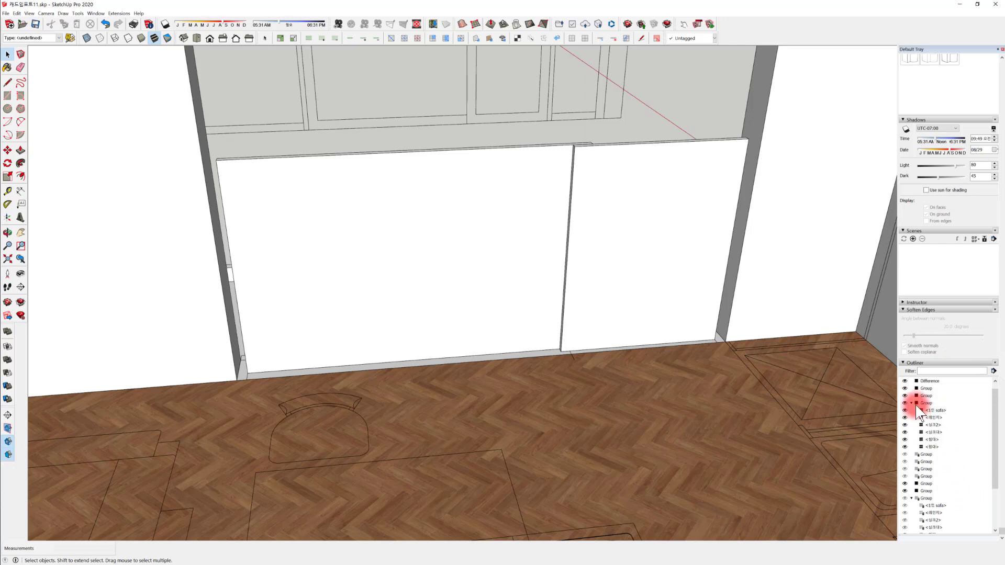
scroll(937, 445, "up", 1)
scroll(950, 476, "down", 1)
scroll(951, 488, "down", 1)
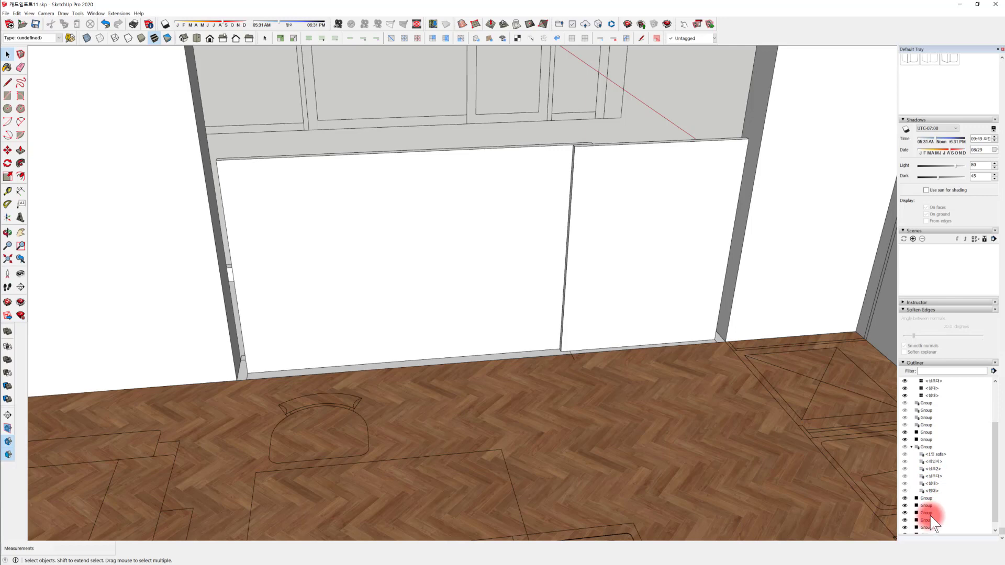
left_click_drag(993, 468, 991, 431)
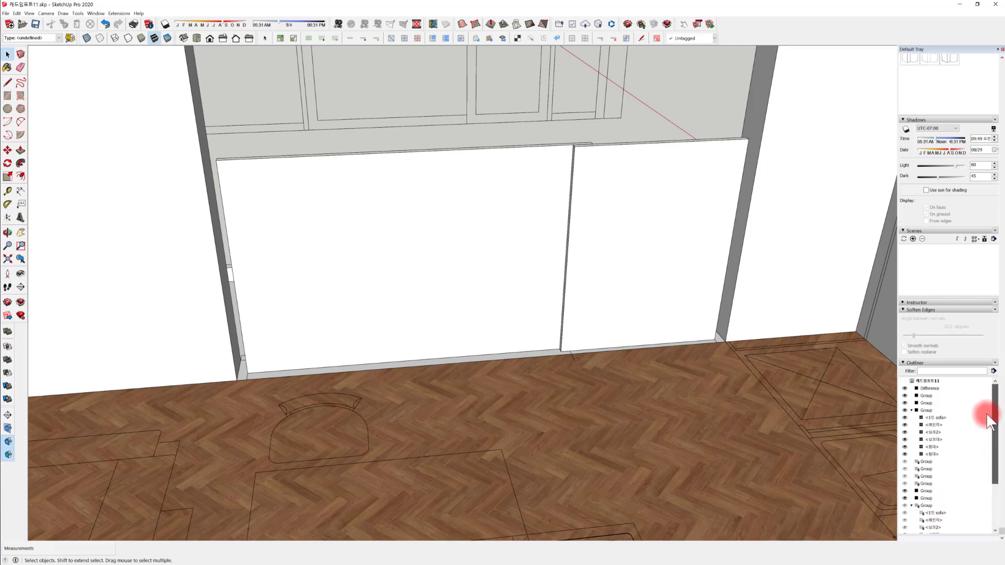
scroll(947, 455, "down", 3)
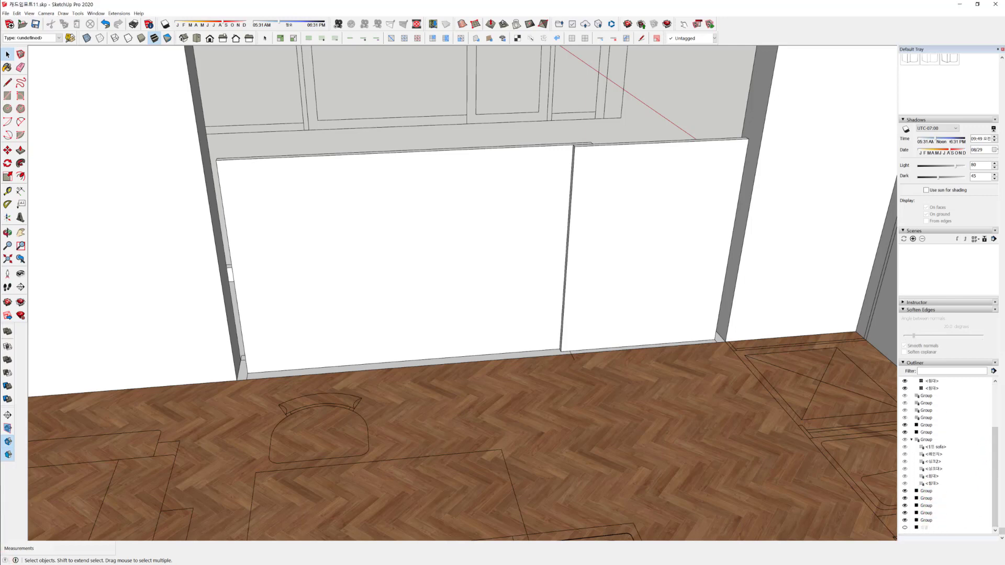
left_click(932, 382)
left_click(905, 528)
Move the wide sash up 50 mm by its lower corner so it rests on the frame's inner lower corner
middle_click_drag(400, 330, 334, 319)
left_click(344, 305)
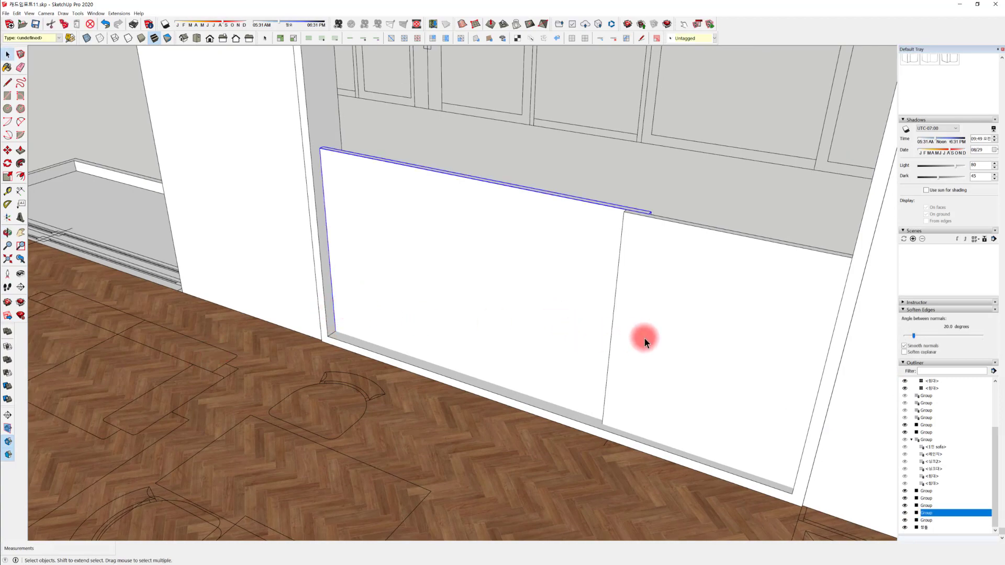
middle_click_drag(557, 350, 453, 337)
scroll(381, 328, "up", 3)
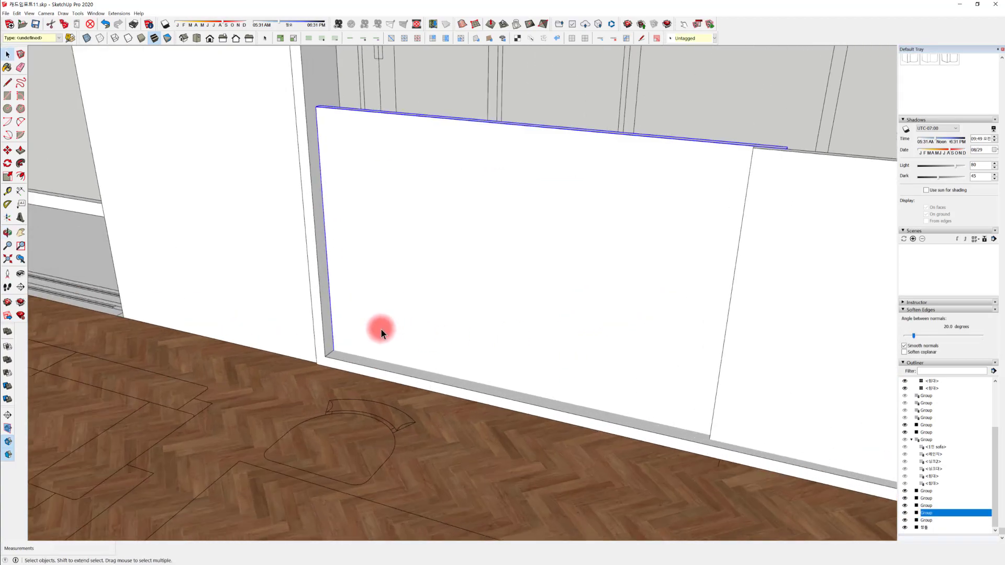
key("m")
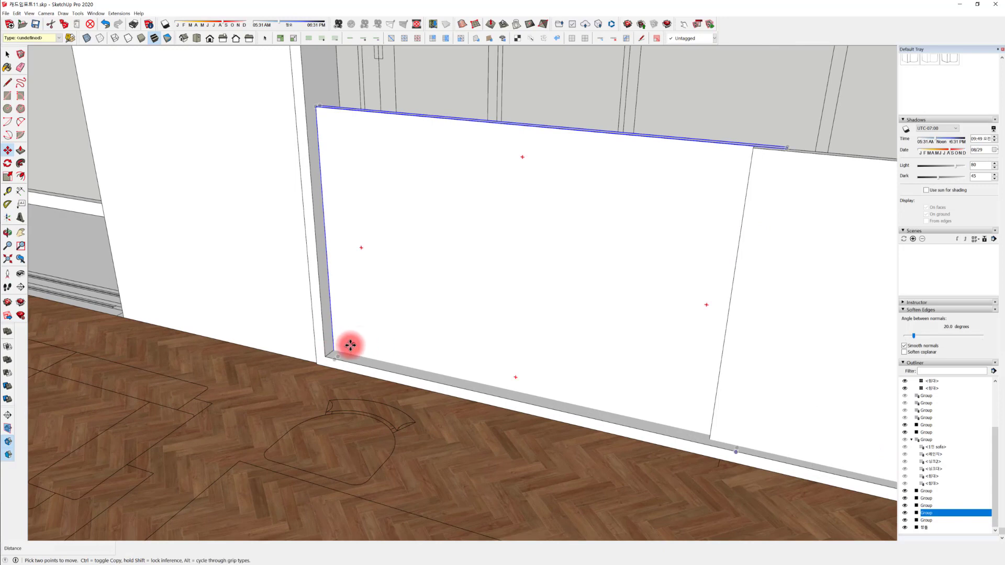
scroll(334, 362, "up", 3)
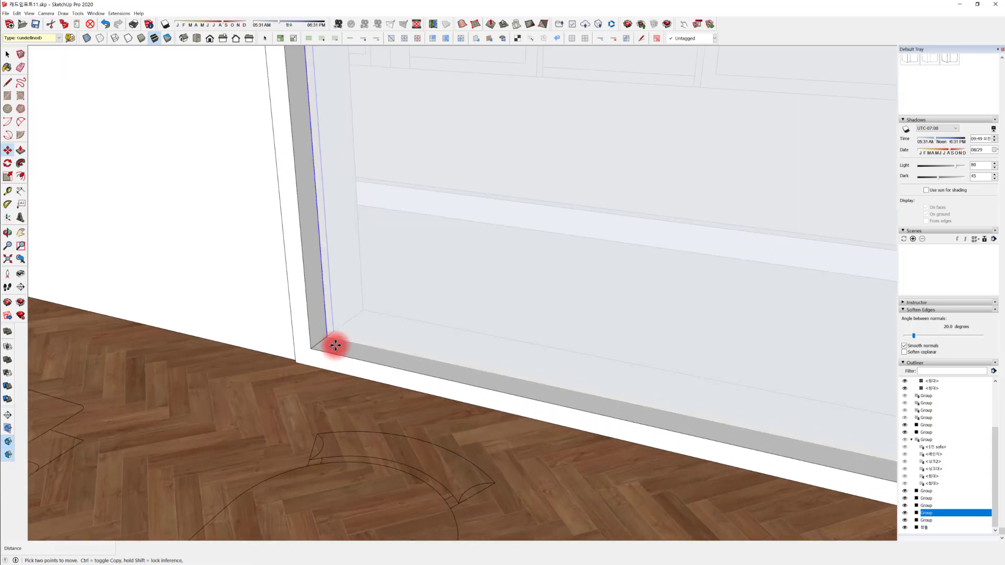
left_click_drag(334, 345, 328, 353)
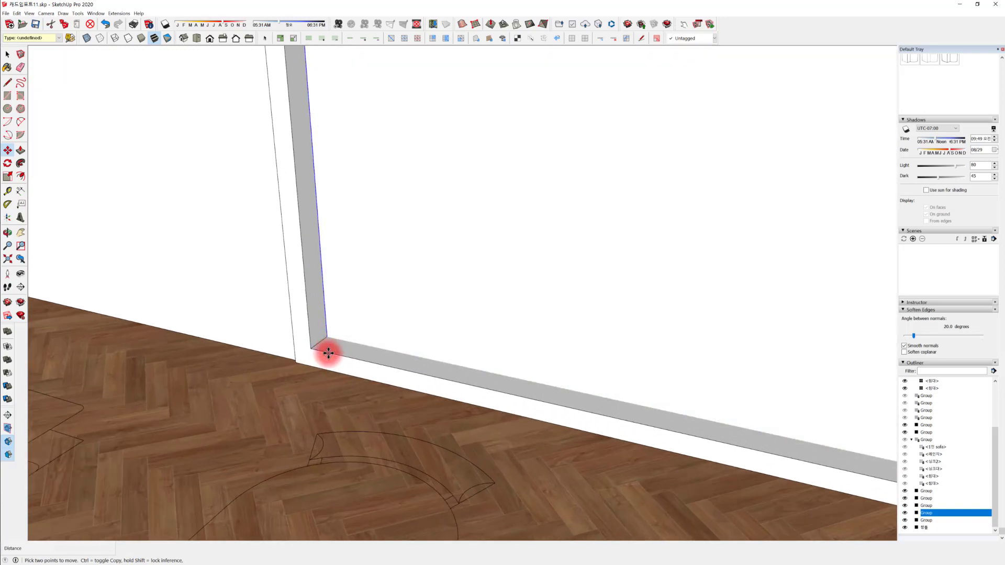
left_click(327, 359)
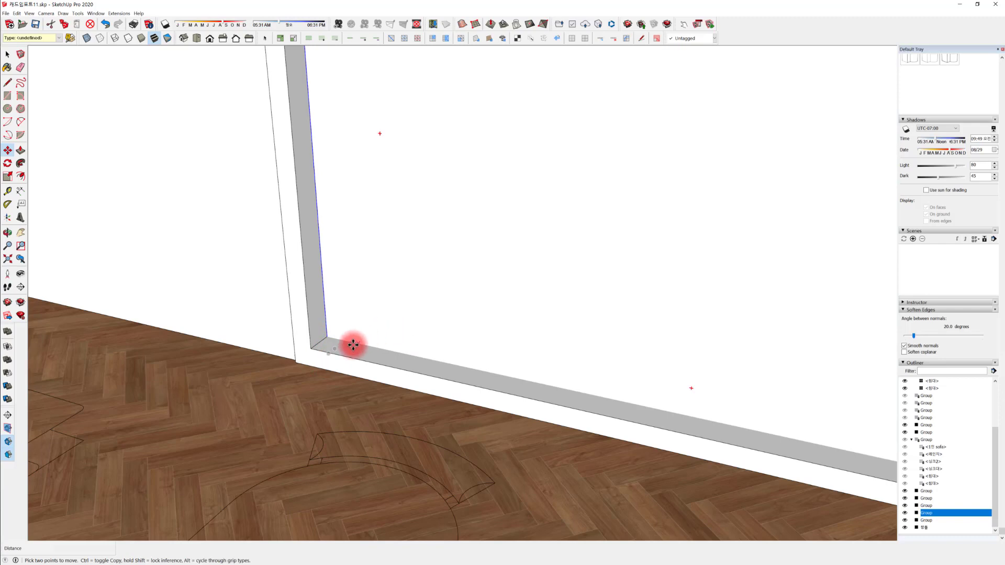
left_click(334, 348)
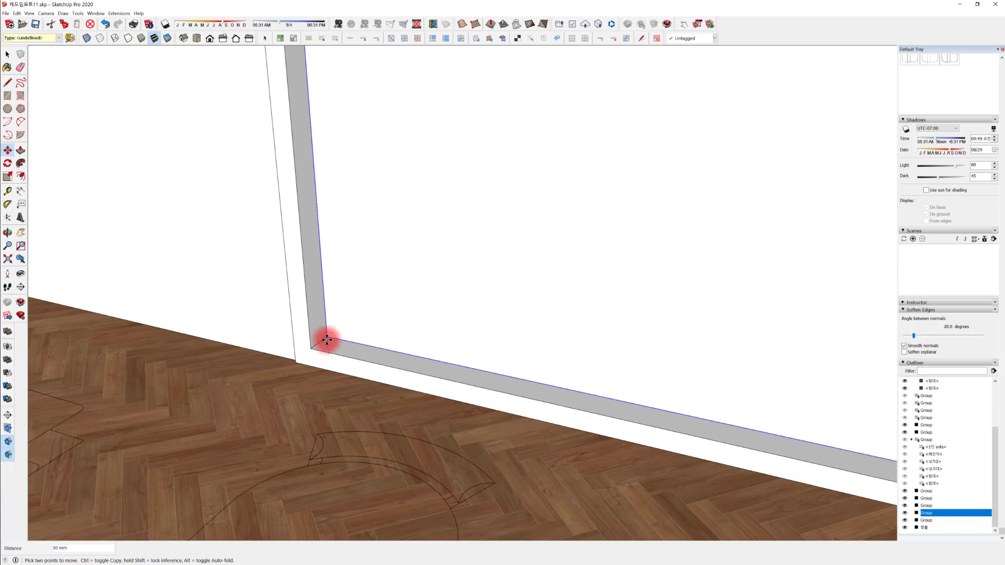
key("ctrl")
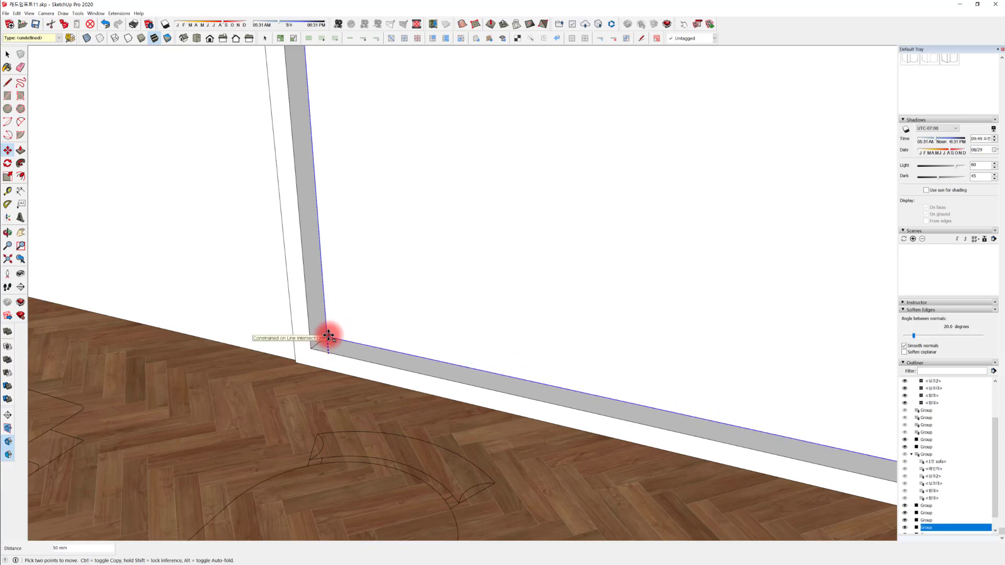
left_click(328, 335)
Move the narrow sash up 50 mm so its lower corner meets the frame's opposite inner corner
middle_click_drag(325, 337, 556, 385)
key("space")
key("m")
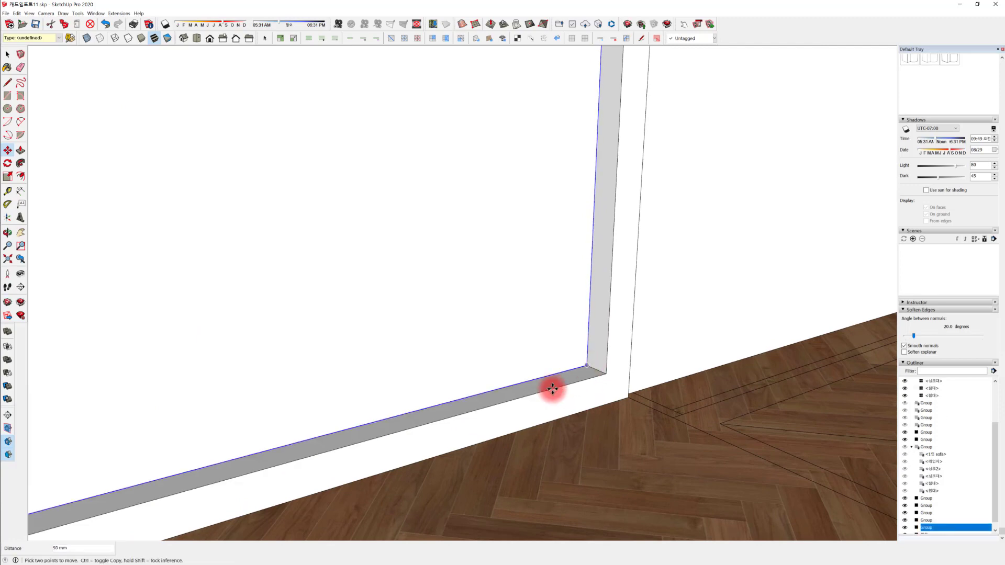
middle_click_drag(549, 388, 391, 394)
scroll(325, 314, "down", 3)
scroll(321, 350, "up", 6)
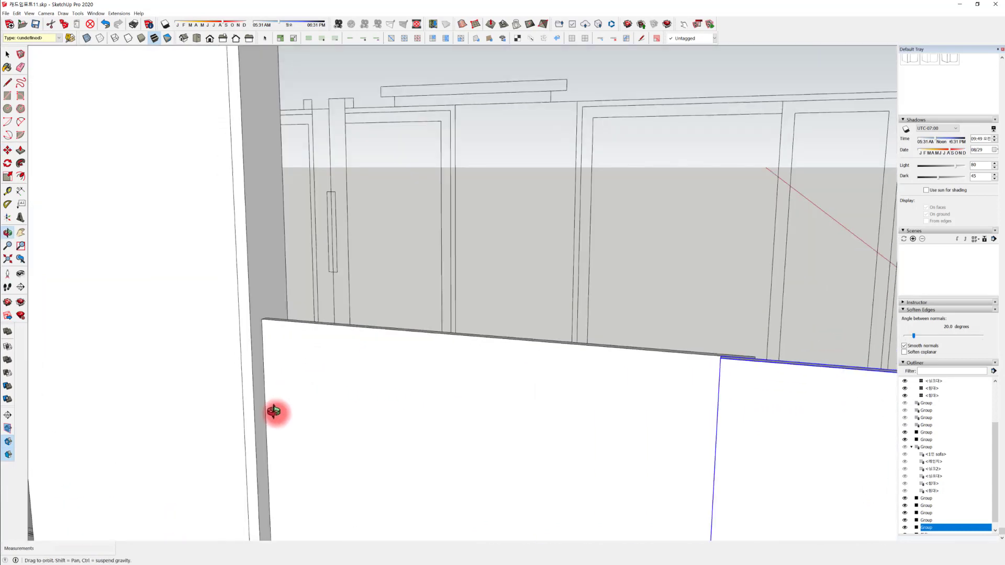
Open the wide sash group for editing at its top face
key("space")
left_click(296, 299)
scroll(293, 300, "up", 2)
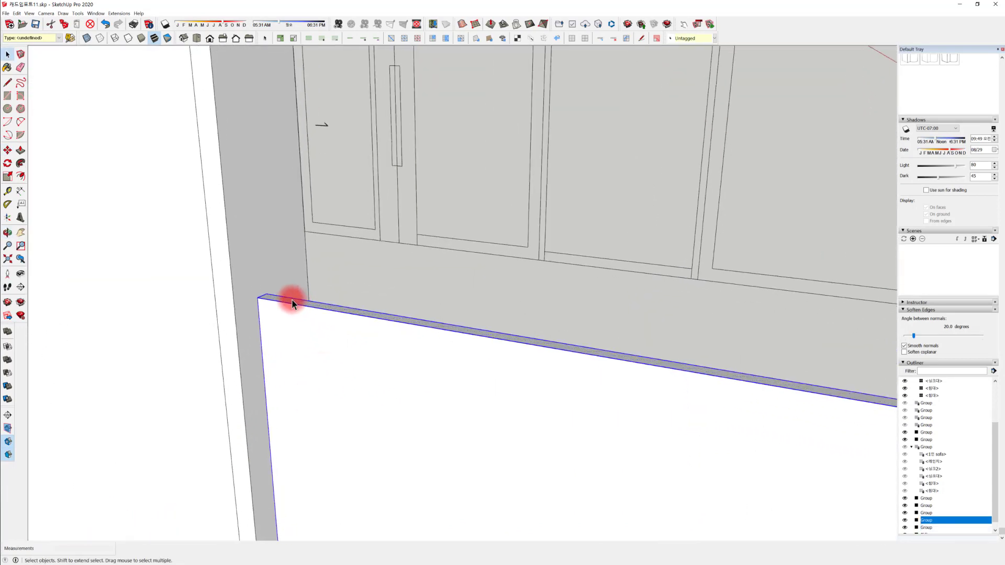
double_click(289, 301)
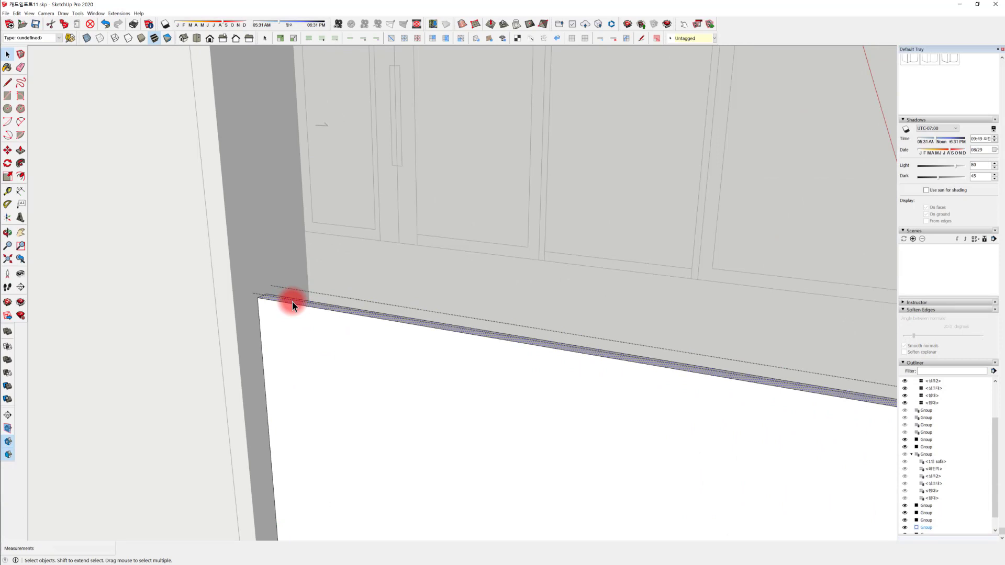
key("p")
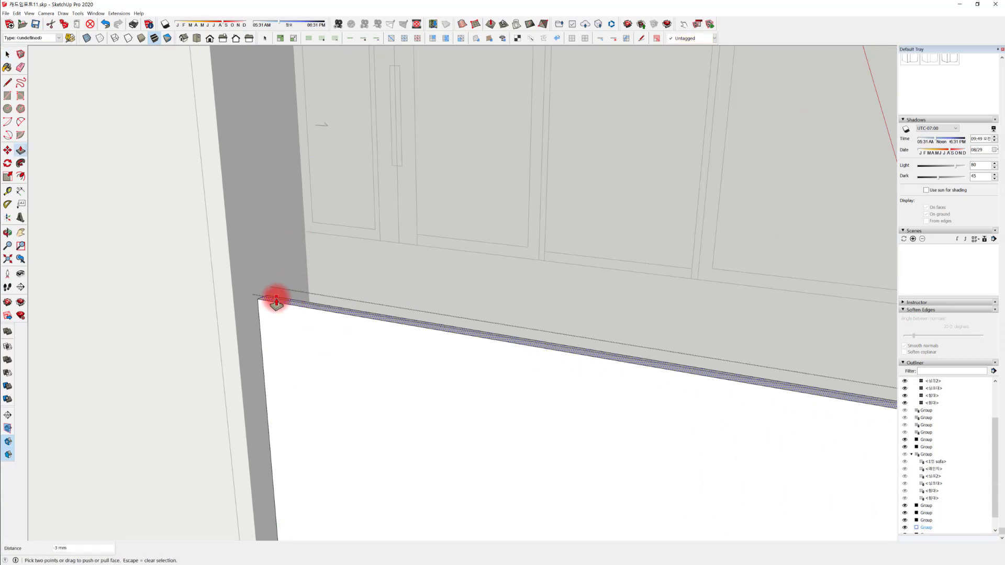
middle_click_drag(276, 302, 285, 211)
key("space")
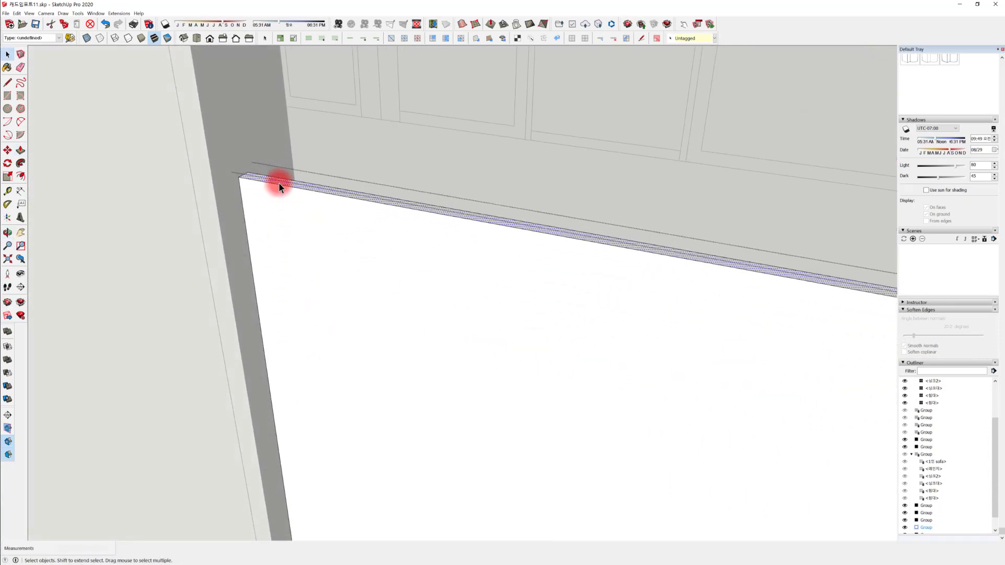
left_click(278, 184)
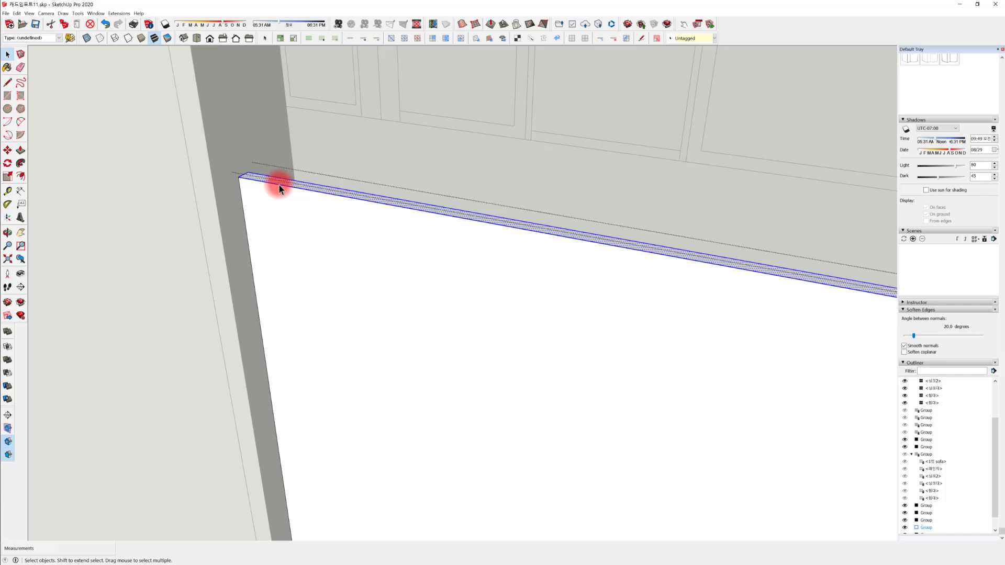
key("m")
left_click(277, 185)
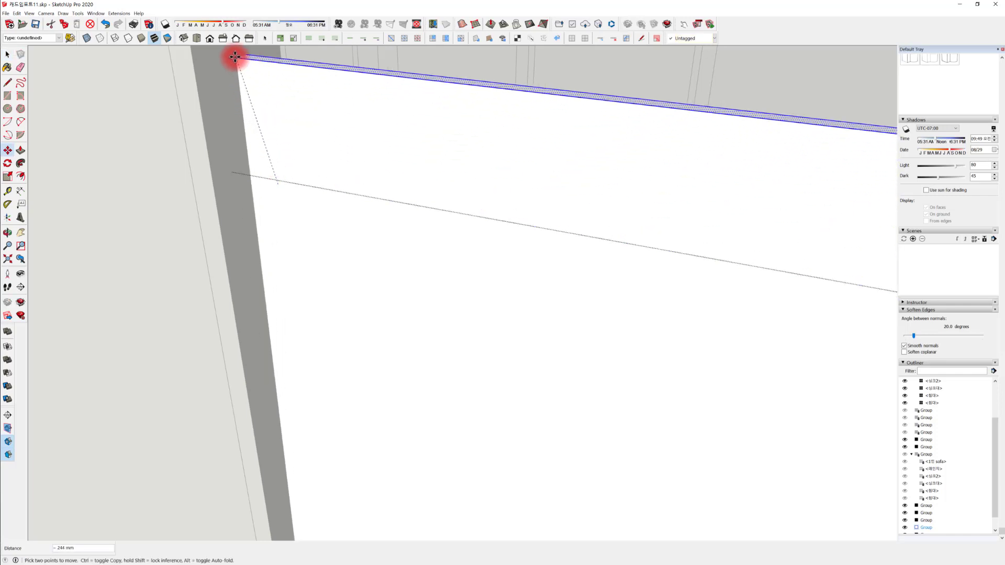
middle_click_drag(247, 73, 290, 348)
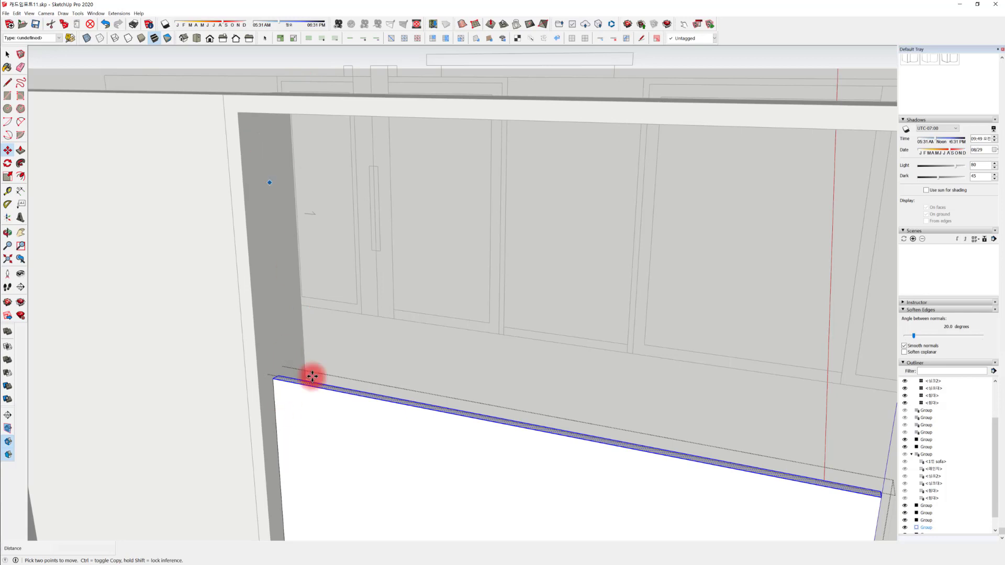
left_click(271, 381)
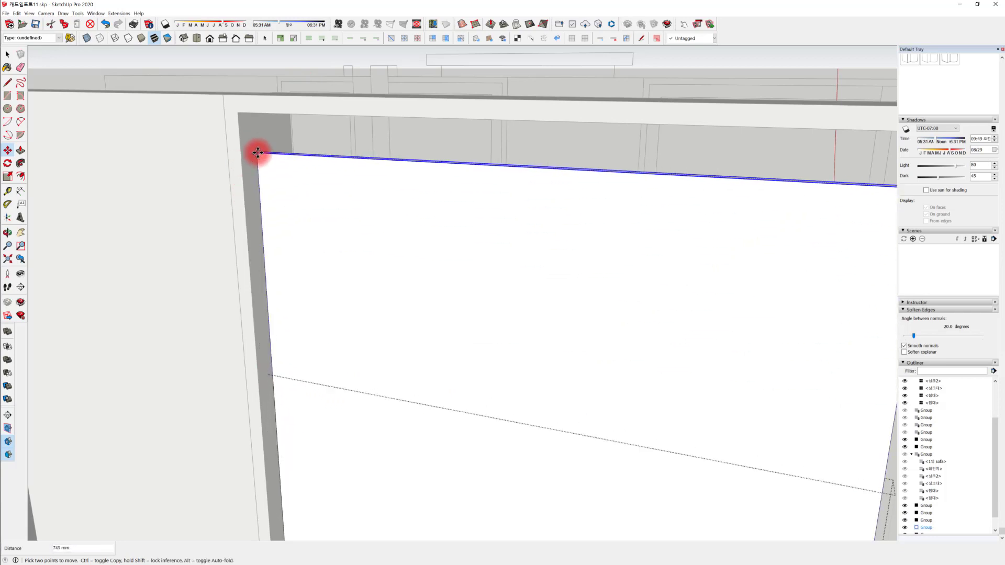
key("Escape")
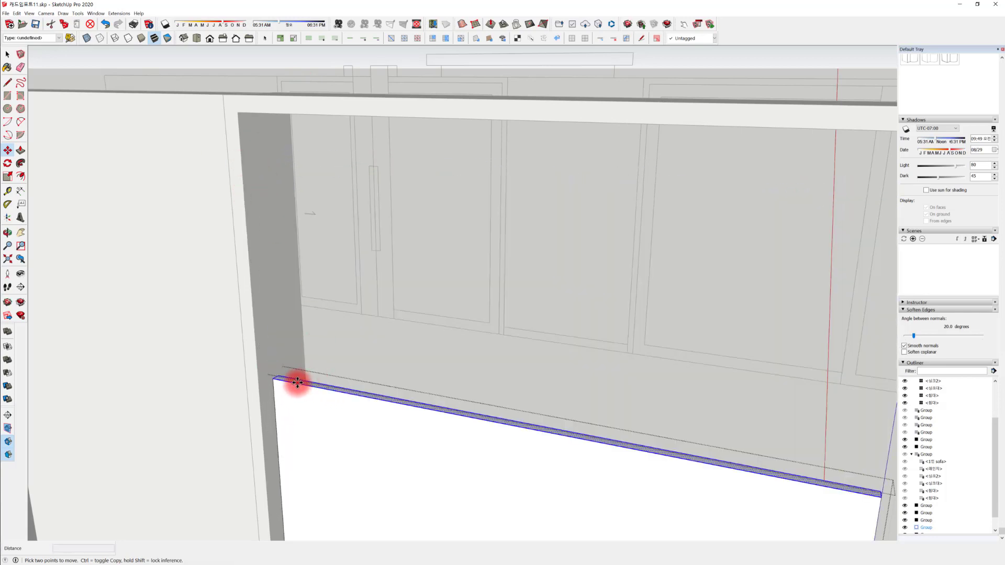
key("p")
key("space")
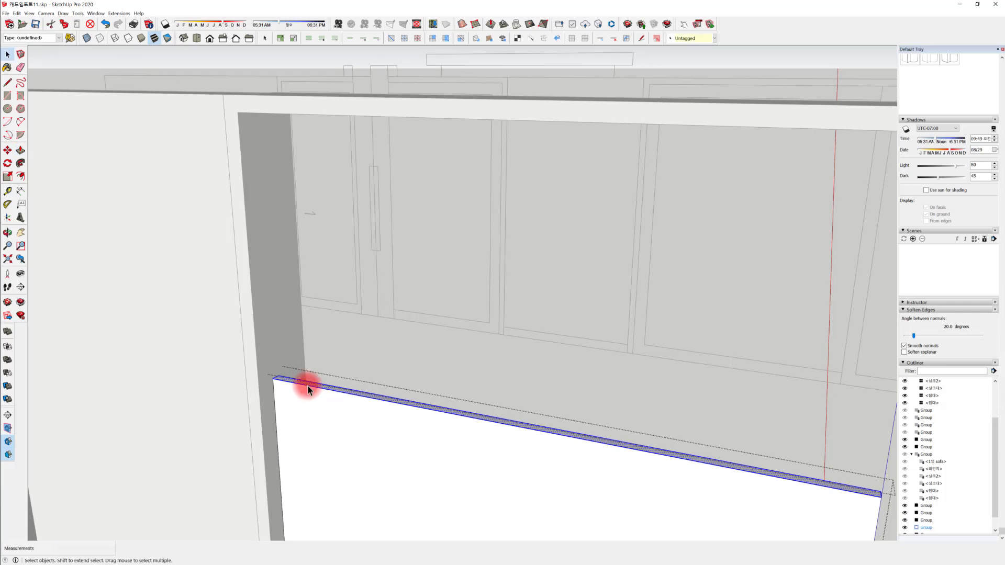
Raise the wide sash's top face until it meets the underside of the outer frame's head
left_click(306, 385)
middle_click_drag(312, 384, 287, 195)
key("p")
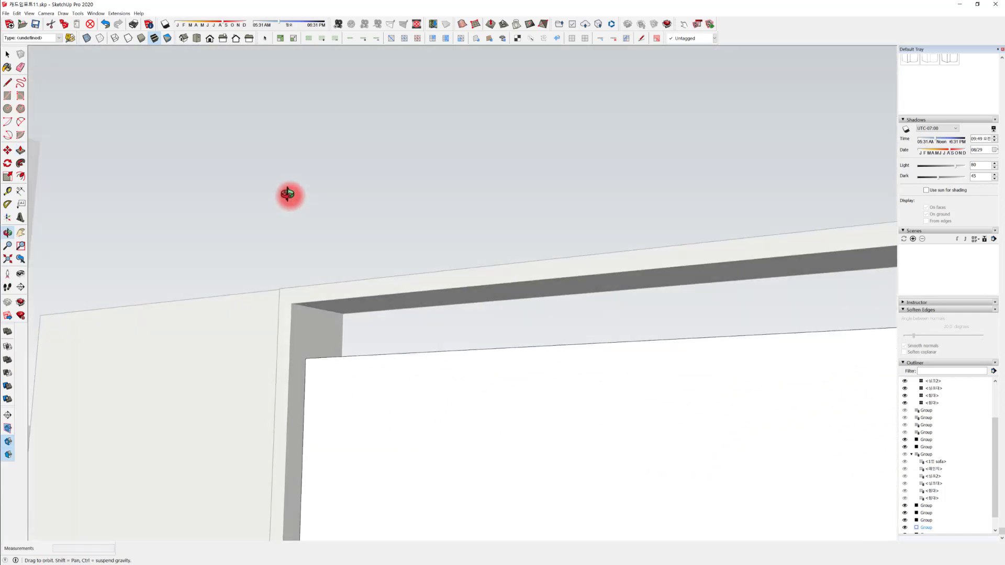
middle_click_drag(309, 312, 400, 375)
Move the narrow sash's top face up inside its group to the frame's inner upper corner, and close the group
left_click(401, 361)
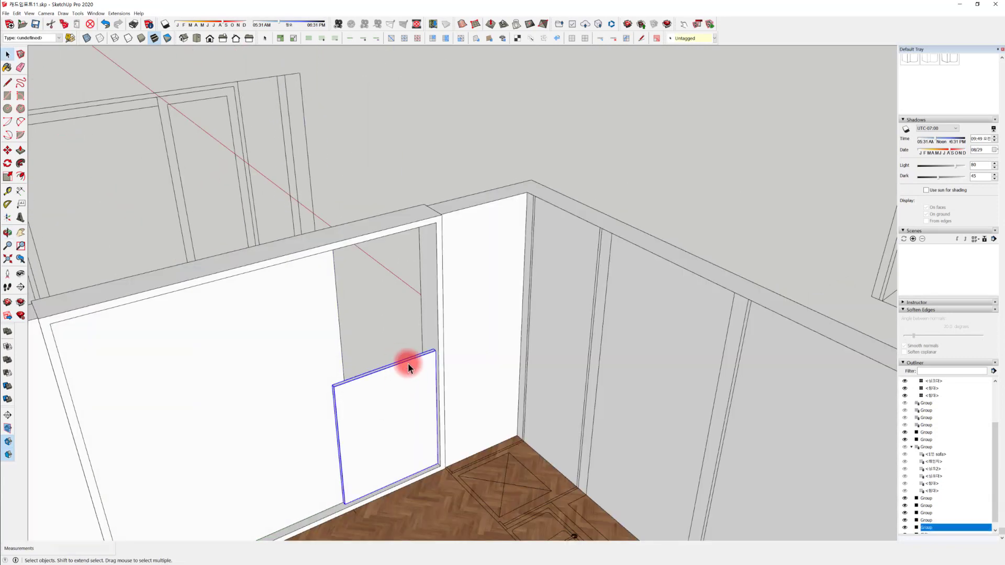
scroll(408, 364, "up", 5)
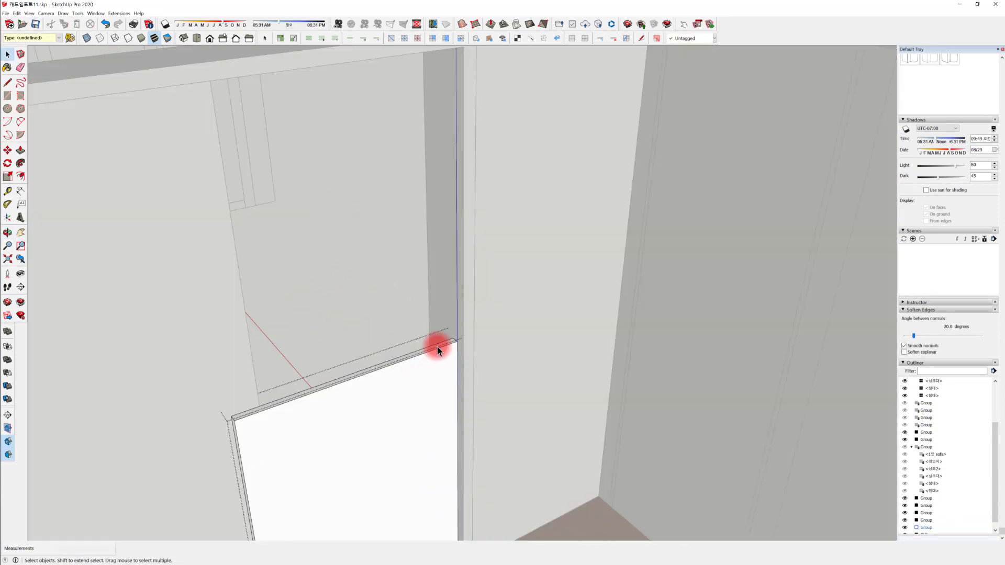
left_click(437, 347)
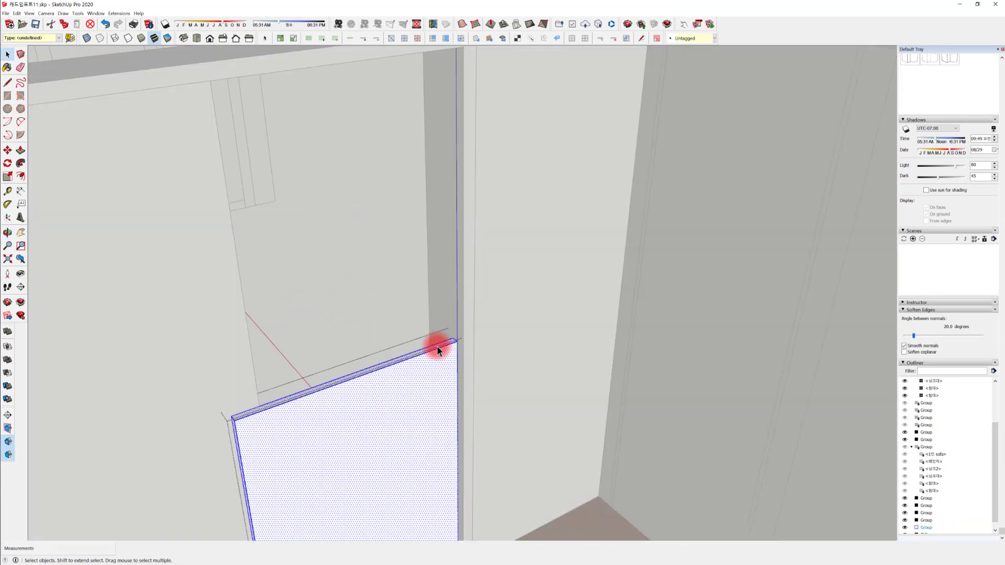
left_click(438, 346)
double_click(441, 347)
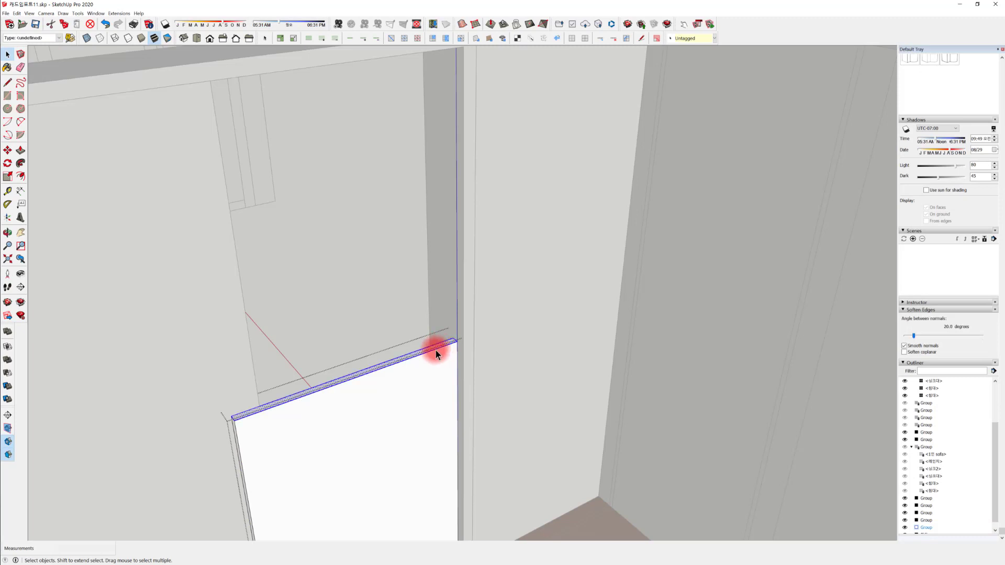
middle_click_drag(436, 350, 447, 328)
middle_click_drag(460, 289, 511, 209)
key("m")
left_click(511, 209)
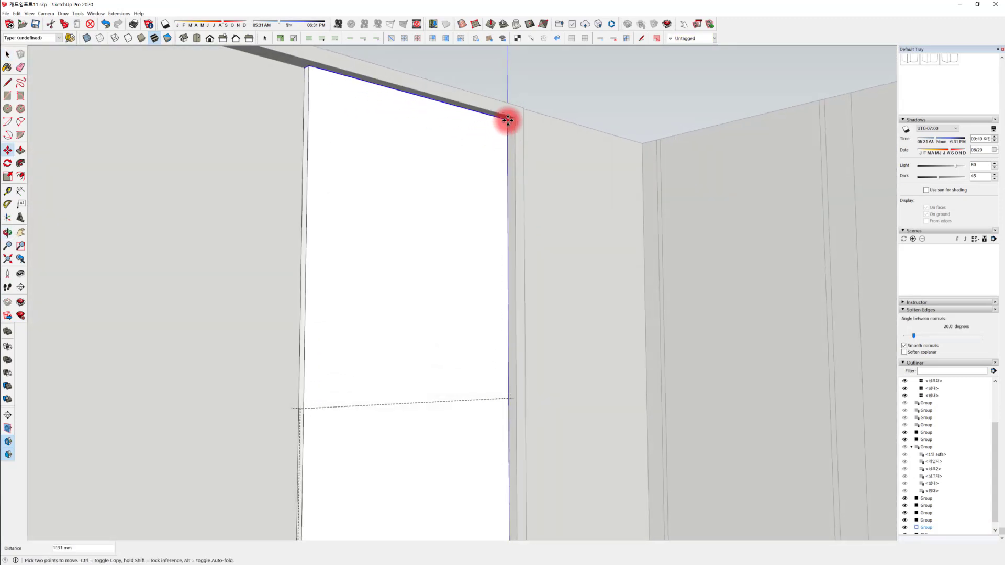
left_click(509, 121)
middle_click_drag(508, 120, 348, 378)
key("space")
left_click(564, 161)
Examine how the wide and narrow sashes fit inside the balcony window frame
middle_click_drag(382, 274, 362, 497)
scroll(290, 322, "up", 3)
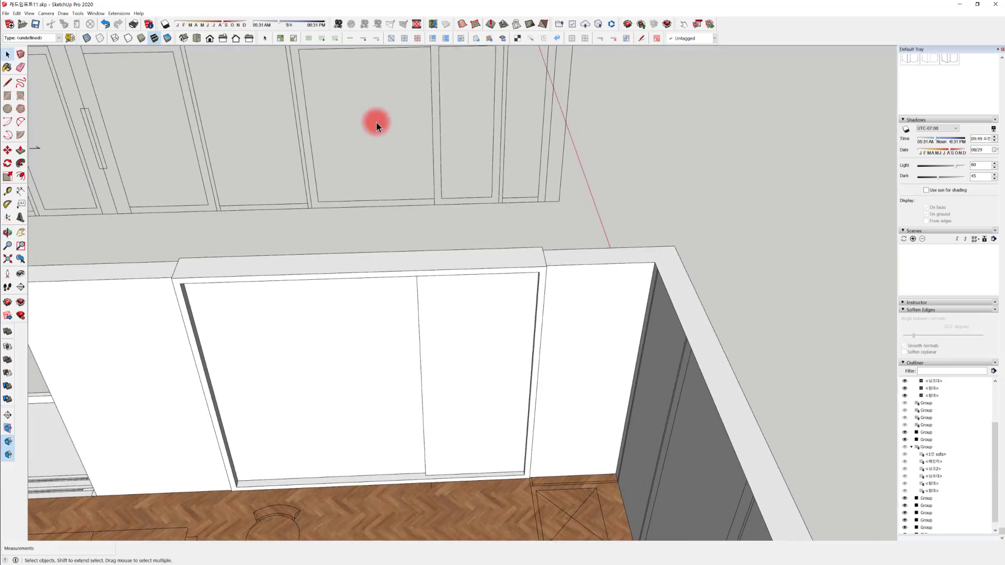
middle_click_drag(312, 441, 341, 440)
scroll(312, 441, "up", 3)
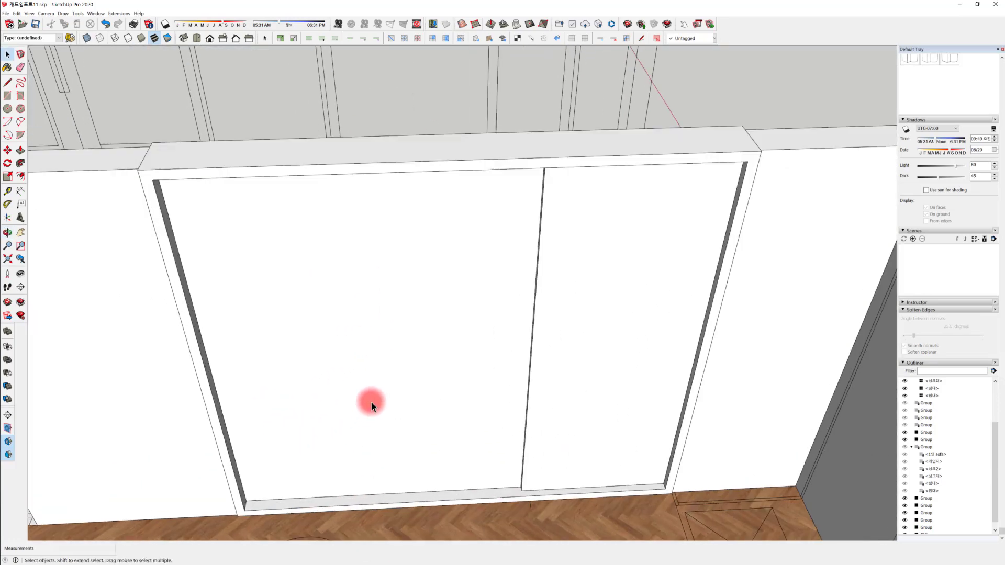
scroll(372, 402, "down", 3)
middle_click_drag(487, 293, 456, 364)
scroll(500, 295, "down", 3)
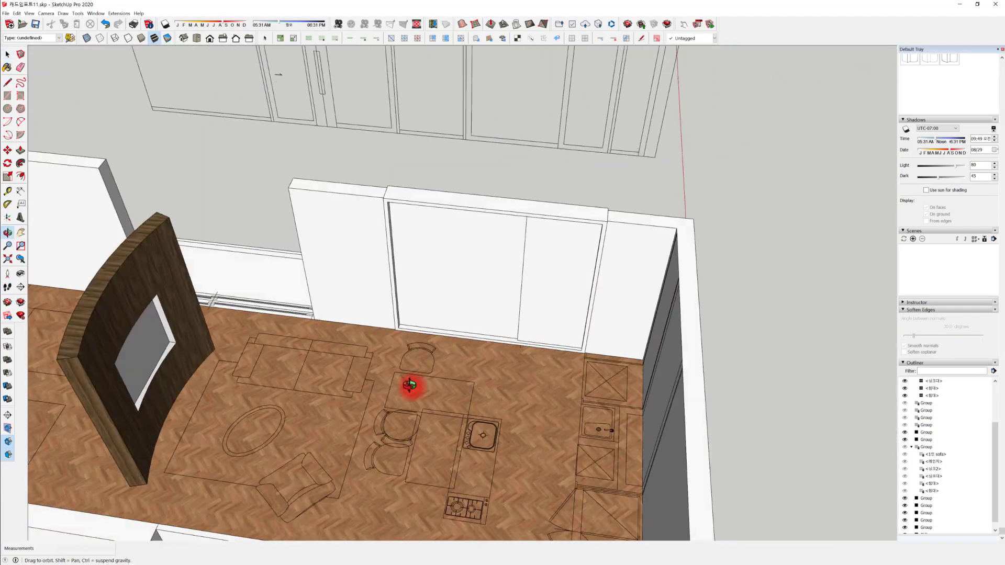
middle_click_drag(410, 386, 458, 320)
scroll(514, 244, "up", 2)
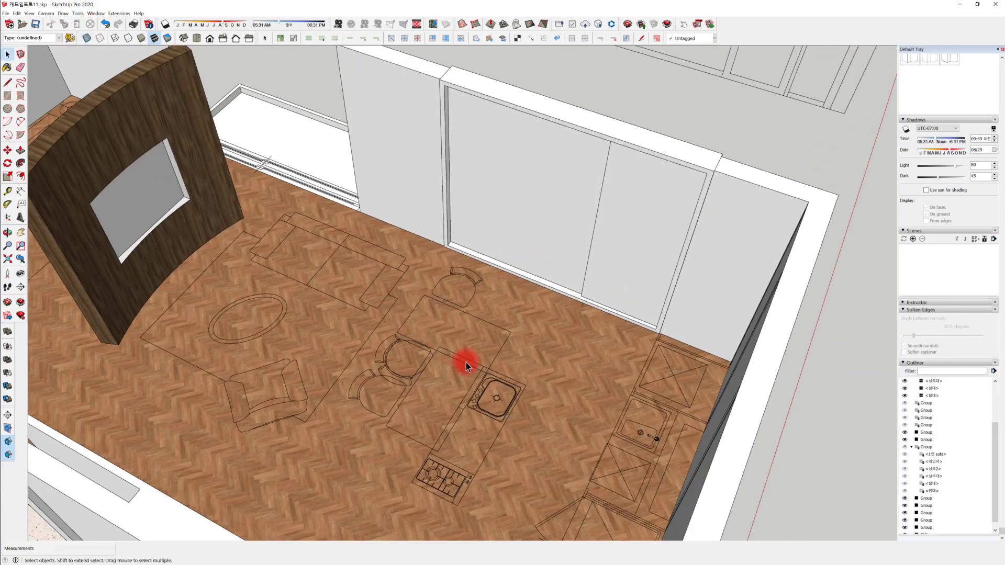
Measure the thickness of the sash profile at the glass end of the kitchen-side balcony window in the floor plan
scroll(466, 363, "down", 1)
middle_click_drag(466, 362, 643, 214, "shift")
scroll(360, 370, "down", 5)
middle_click_drag(225, 378, 657, 325)
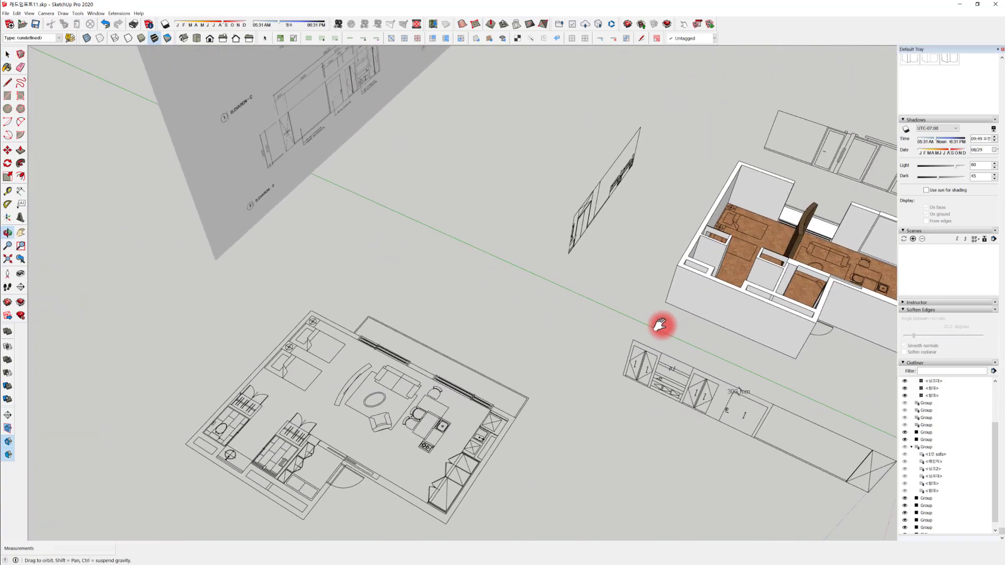
scroll(469, 406, "up", 3)
middle_click_drag(539, 413, 505, 367, "shift")
scroll(482, 357, "up", 5)
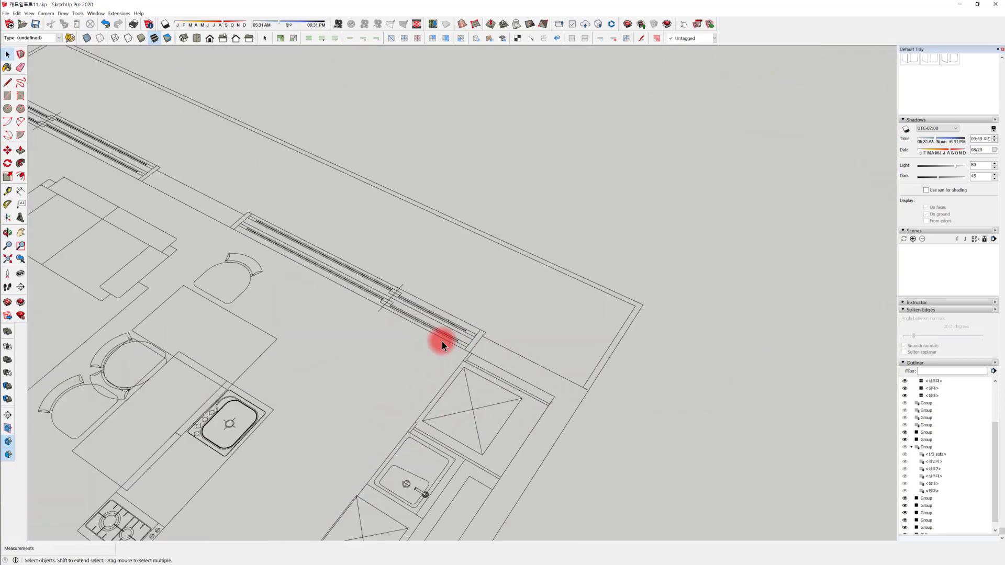
scroll(487, 356, "up", 2)
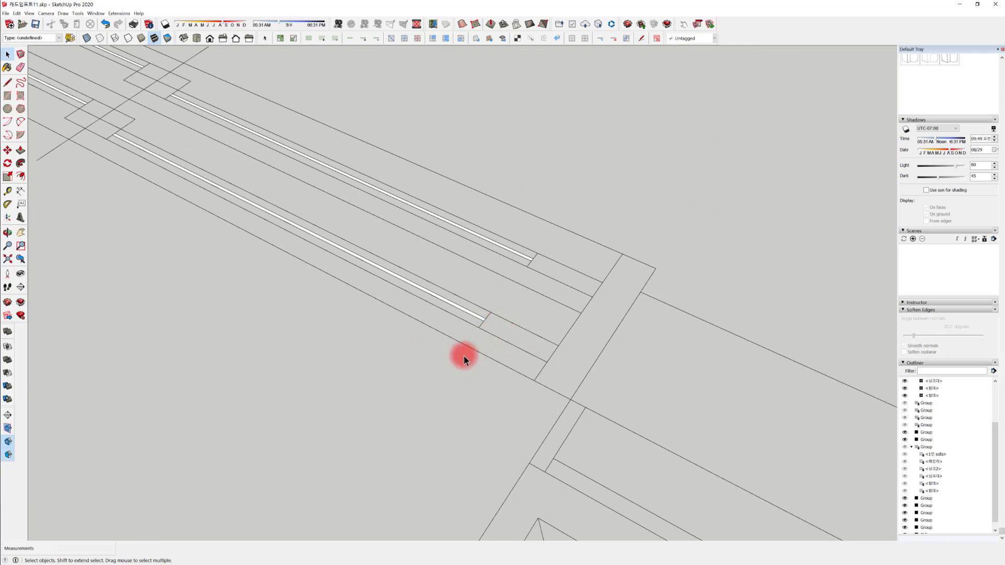
key("t")
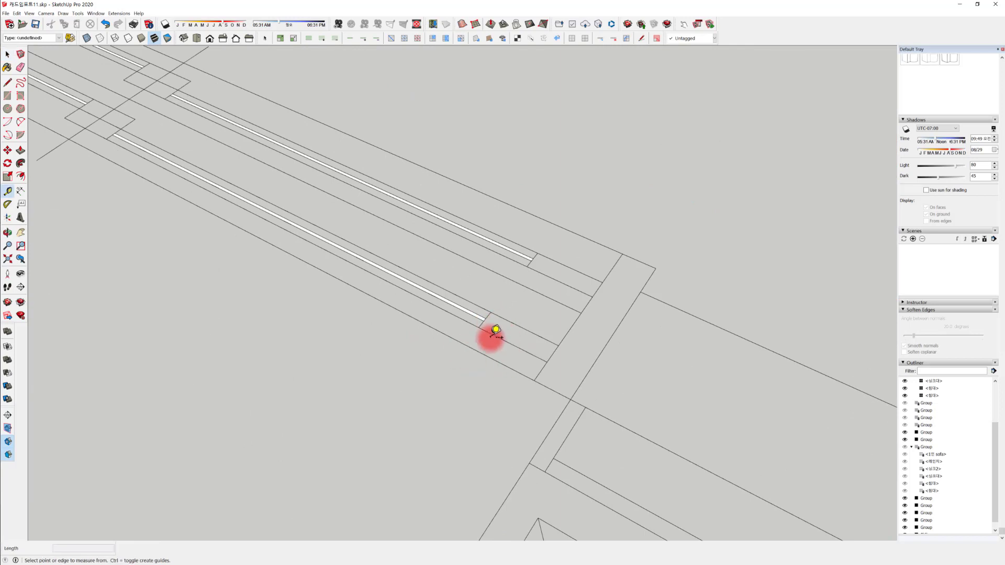
left_click(479, 327)
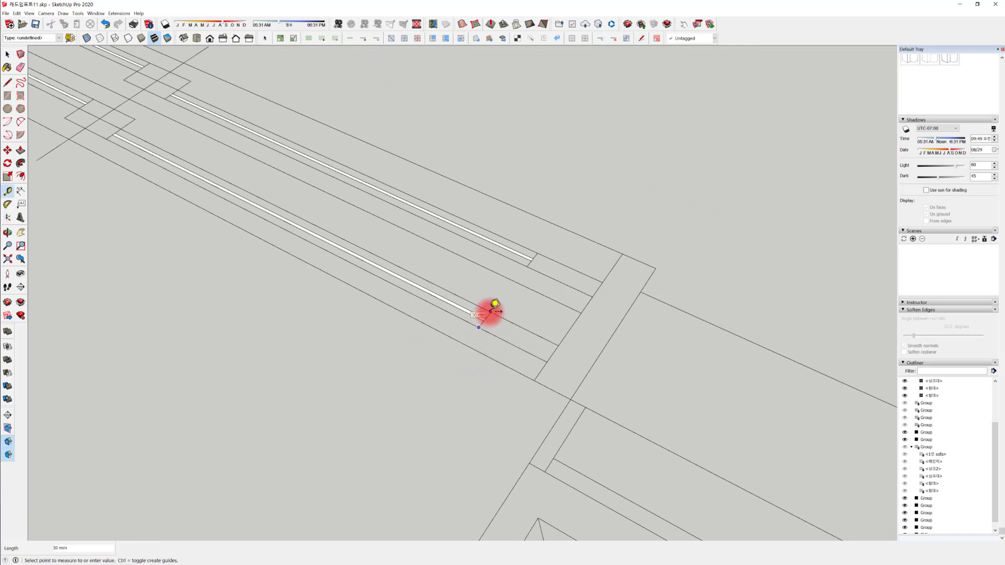
left_click(477, 330)
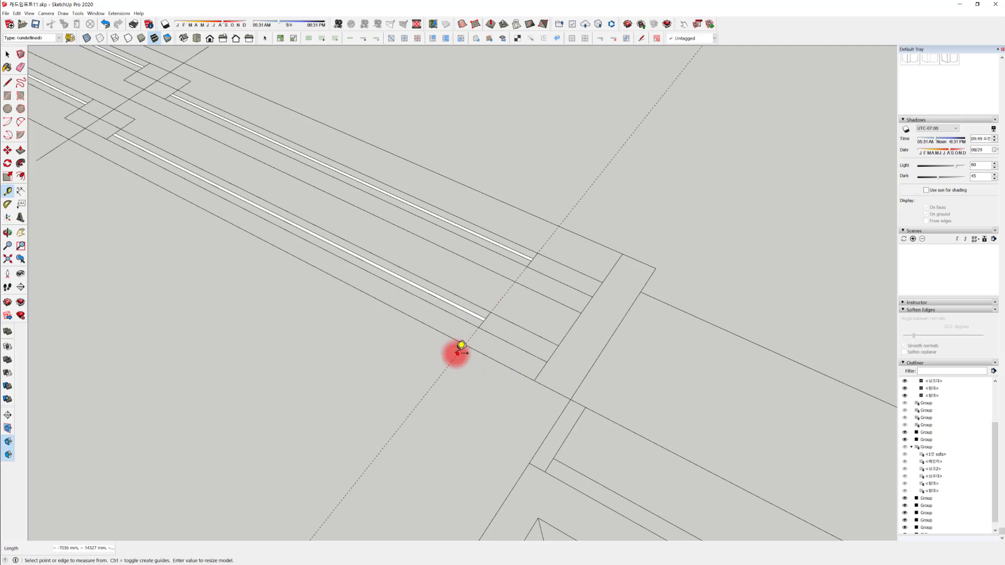
key("ctrl+z")
key("space")
Measure the sash stile's width in the floor plan, from the glass end to the outer frame
scroll(449, 368, "down", 5)
middle_click_drag(450, 368, 385, 317, "shift")
scroll(643, 335, "up", 3)
scroll(410, 316, "down", 4)
middle_click_drag(323, 419, 361, 328)
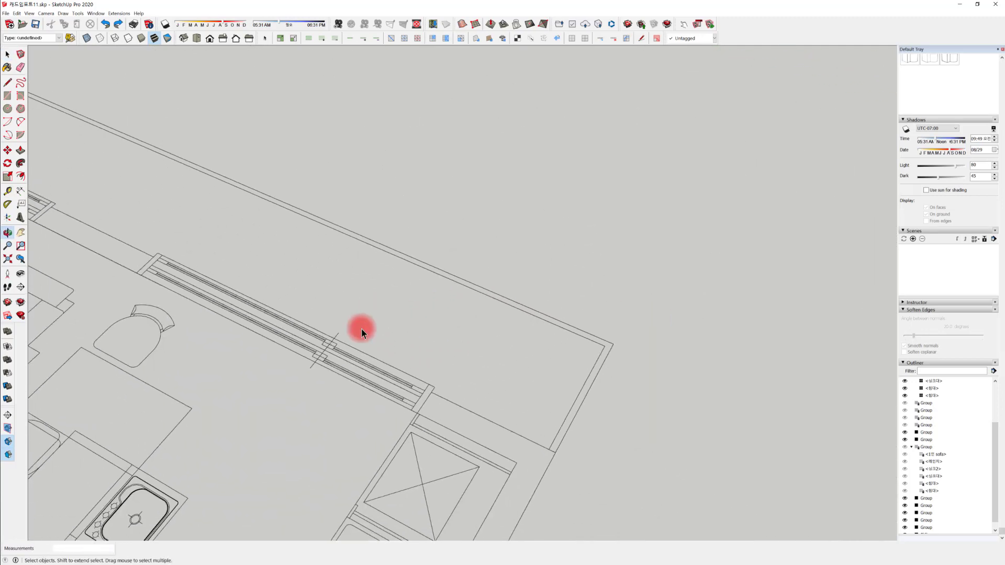
scroll(448, 375, "up", 6)
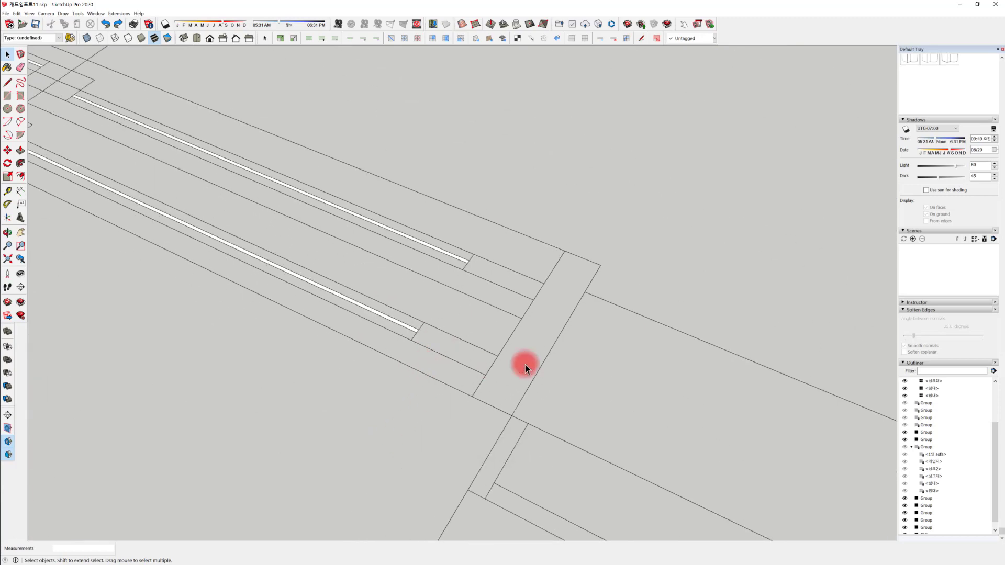
middle_click_drag(631, 296, 649, 236, "shift")
key("t")
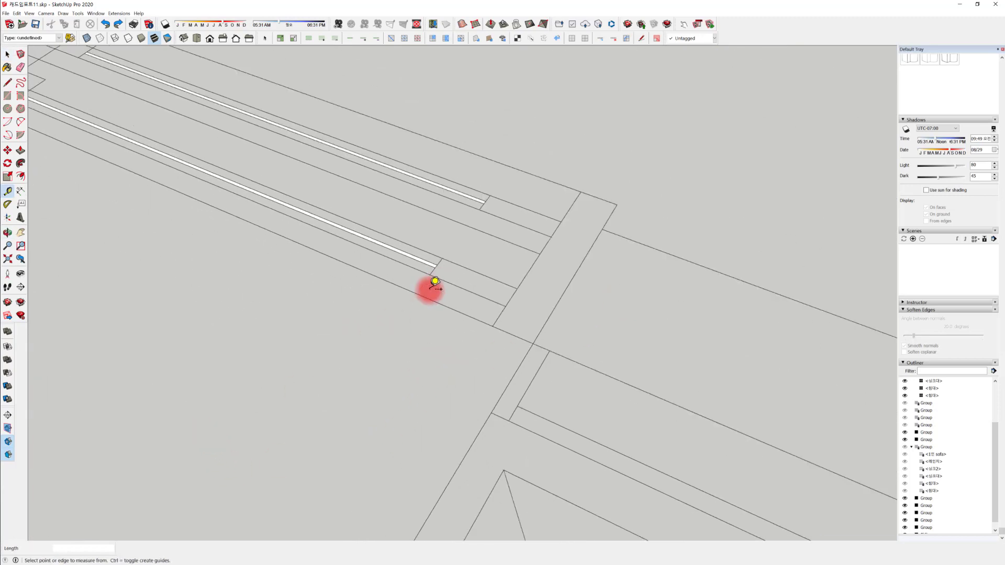
left_click(430, 276)
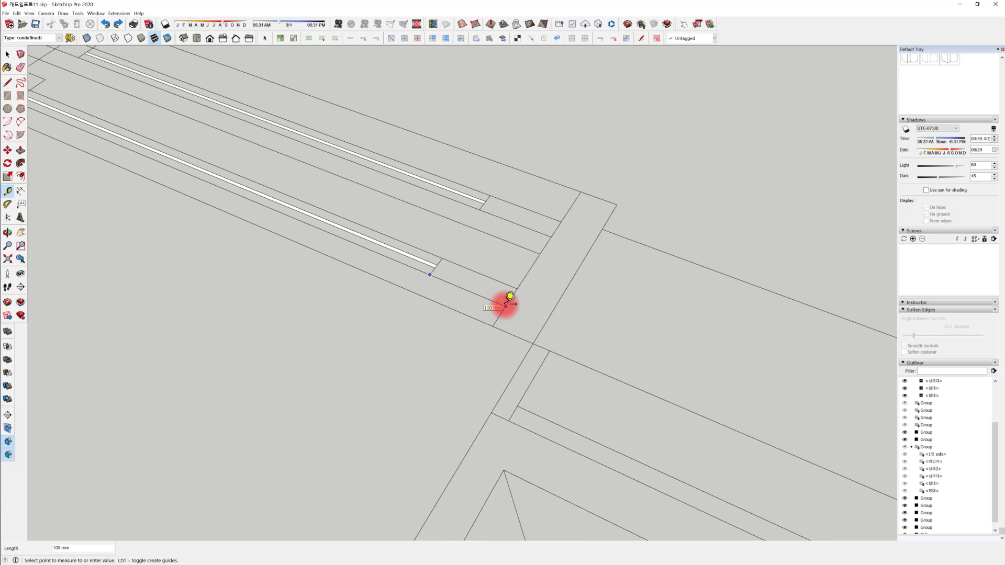
middle_click_drag(464, 309, 441, 308, "shift")
middle_click_drag(461, 241, 467, 274, "shift")
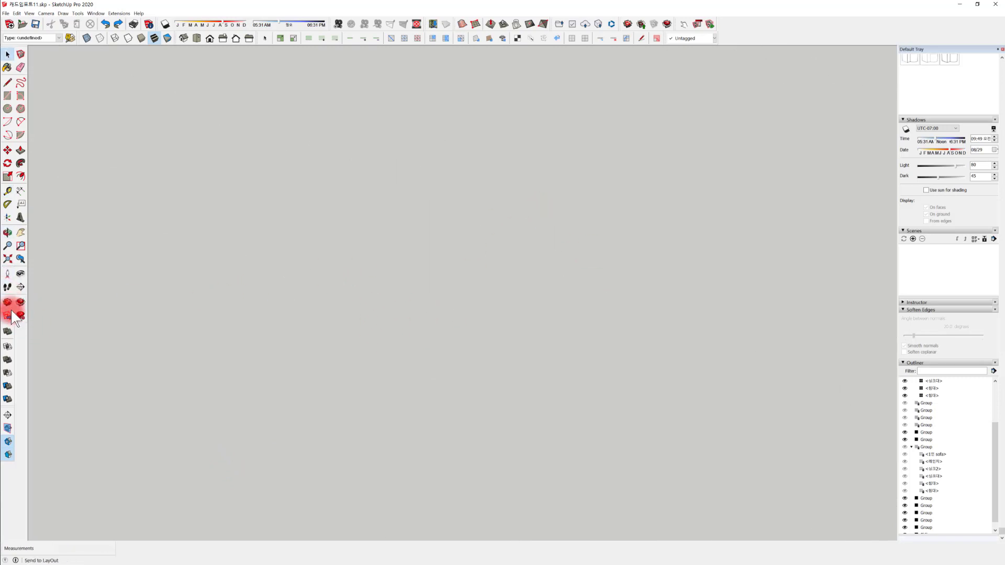
Return to the modelled balcony window and open the wide sash group for editing
left_click(7, 258)
middle_click_drag(598, 352, 399, 471)
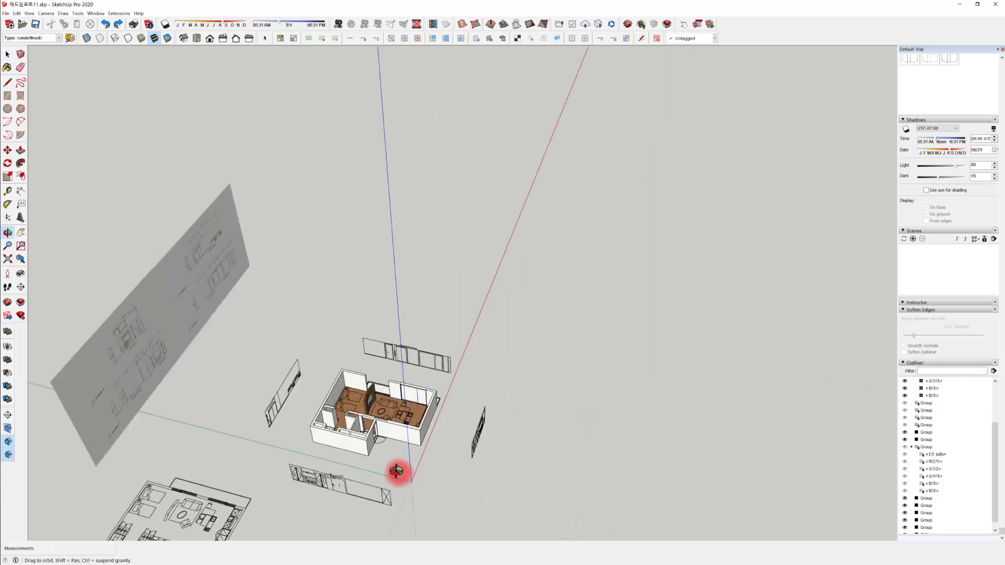
scroll(456, 386, "up", 10)
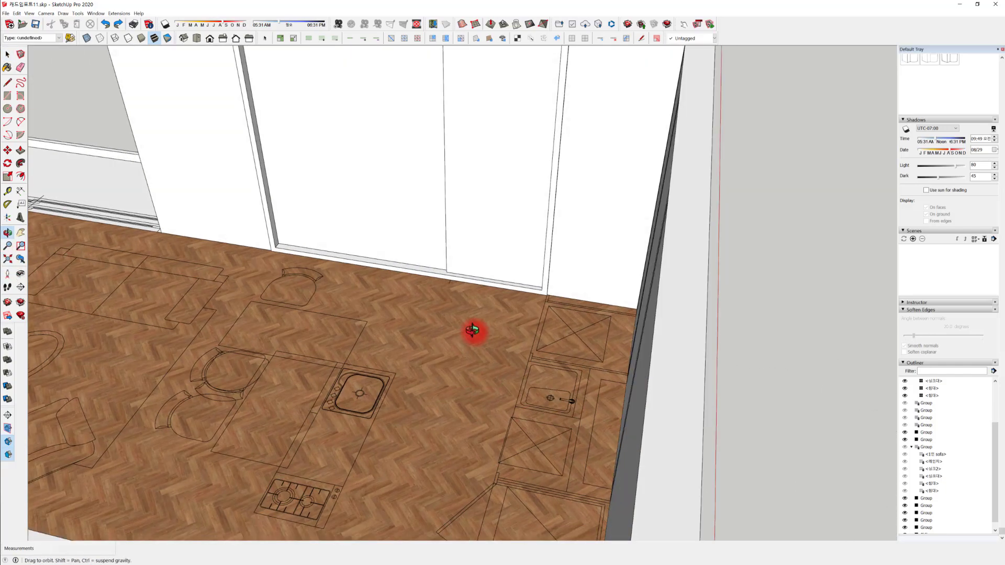
middle_click_drag(473, 329, 439, 285)
scroll(427, 368, "up", 5)
left_click(417, 360)
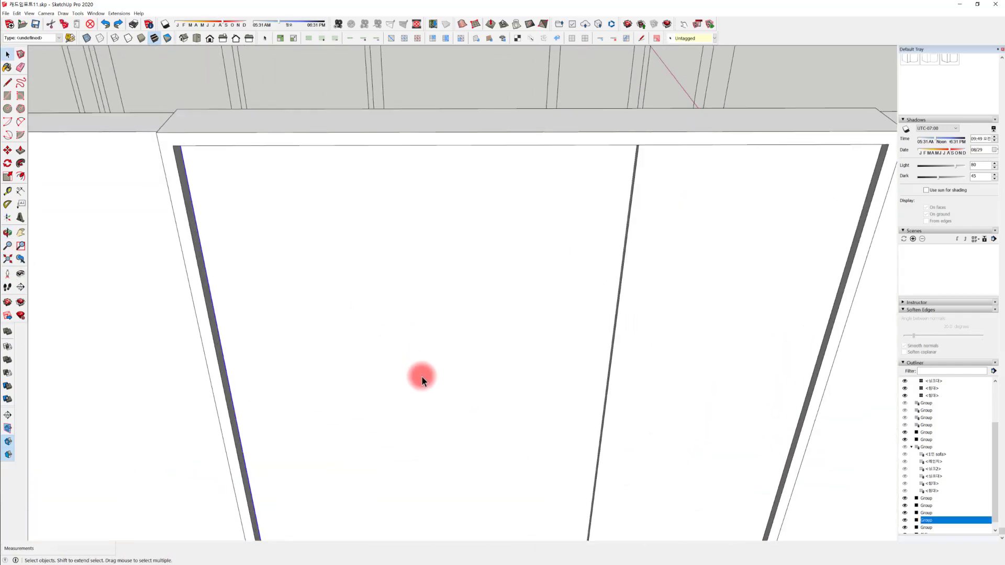
scroll(421, 376, "down", 5)
double_click(339, 373)
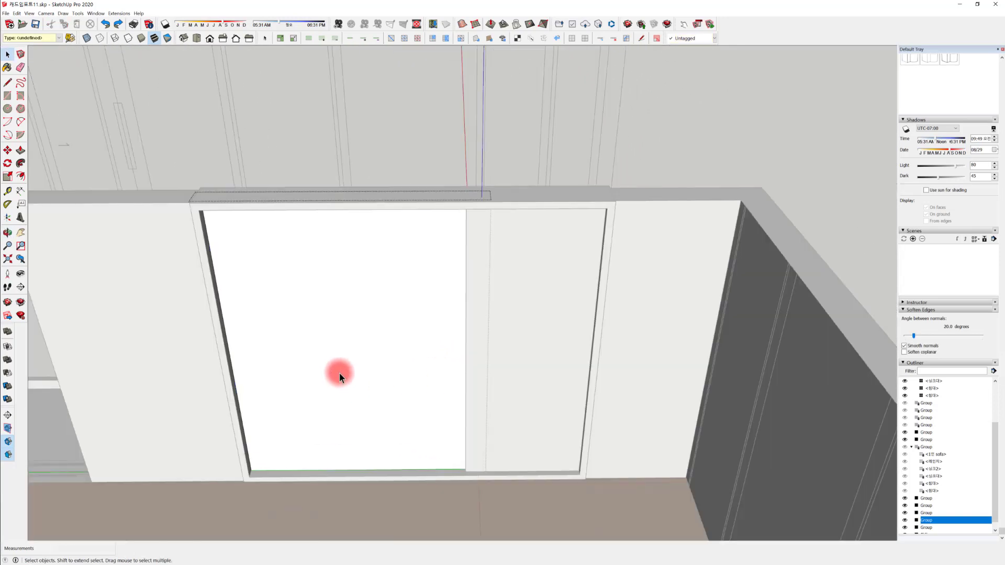
Offset the wide sash's front face inward by 100 mm to outline its stiles and rails
left_click(338, 373)
middle_click_drag(315, 404, 360, 353)
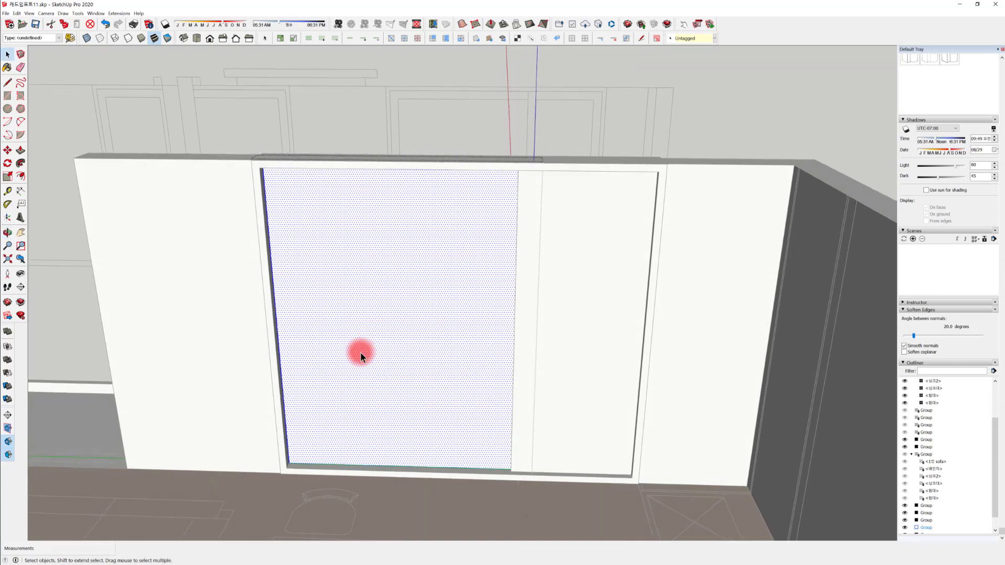
scroll(322, 337, "up", 2)
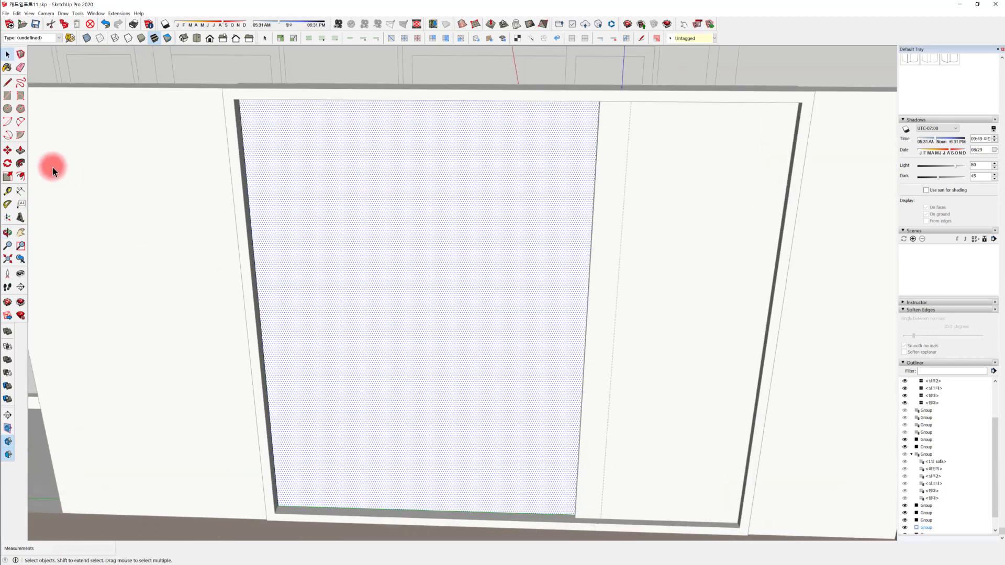
left_click(21, 177)
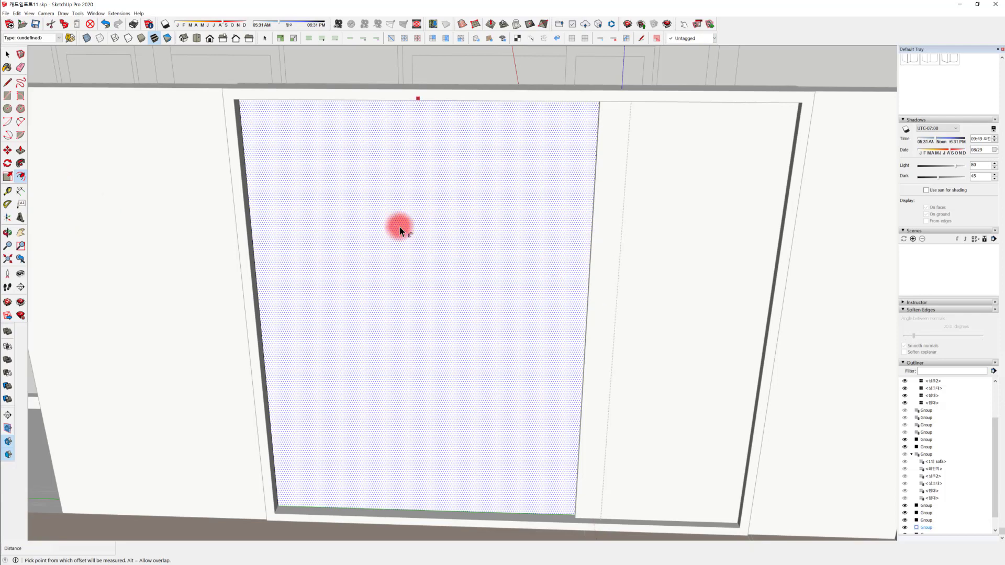
left_click(264, 259)
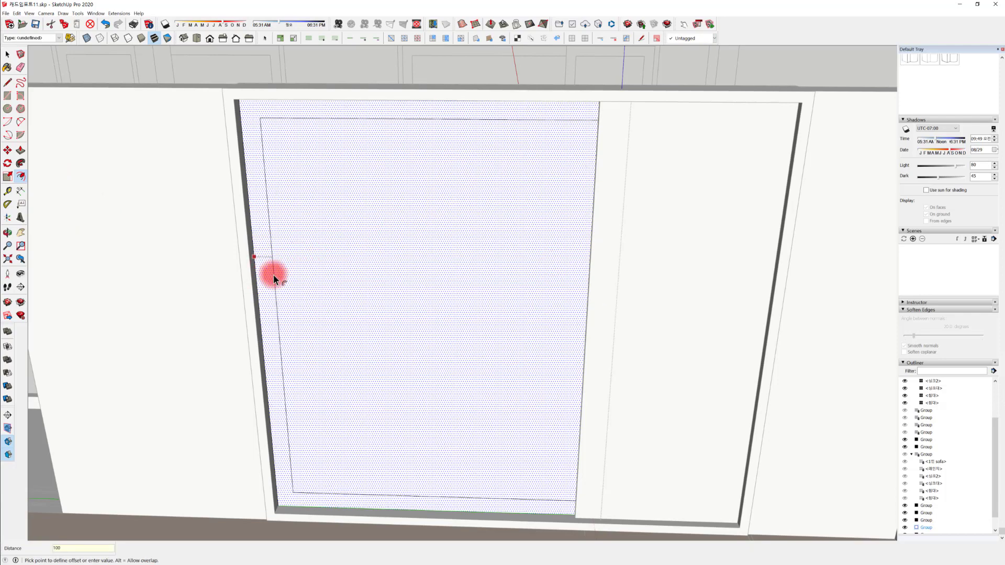
type("100")
key("Return")
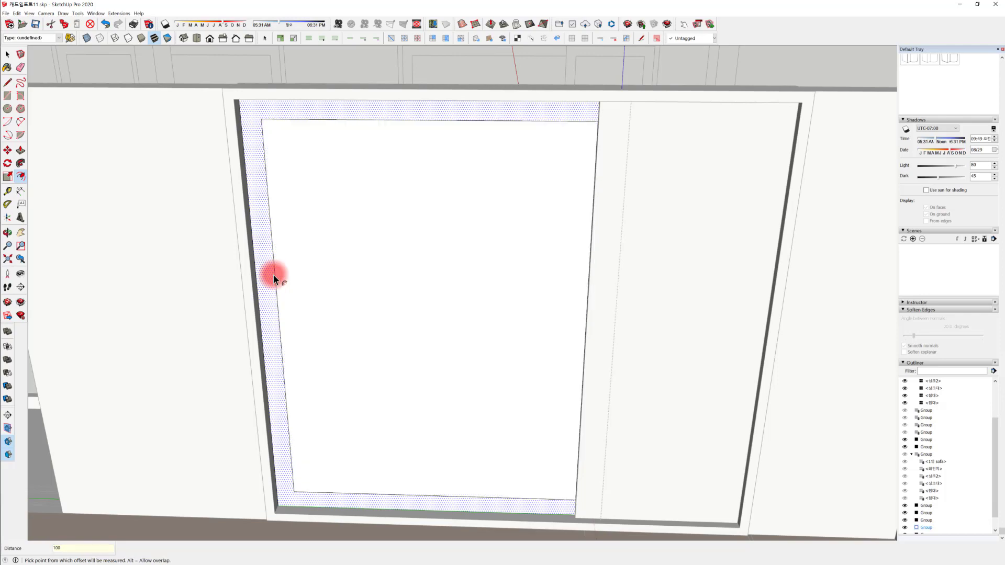
Open the narrow sash group and offset its front face inward to match the wide sash's frame outline
middle_click_drag(417, 329, 480, 300)
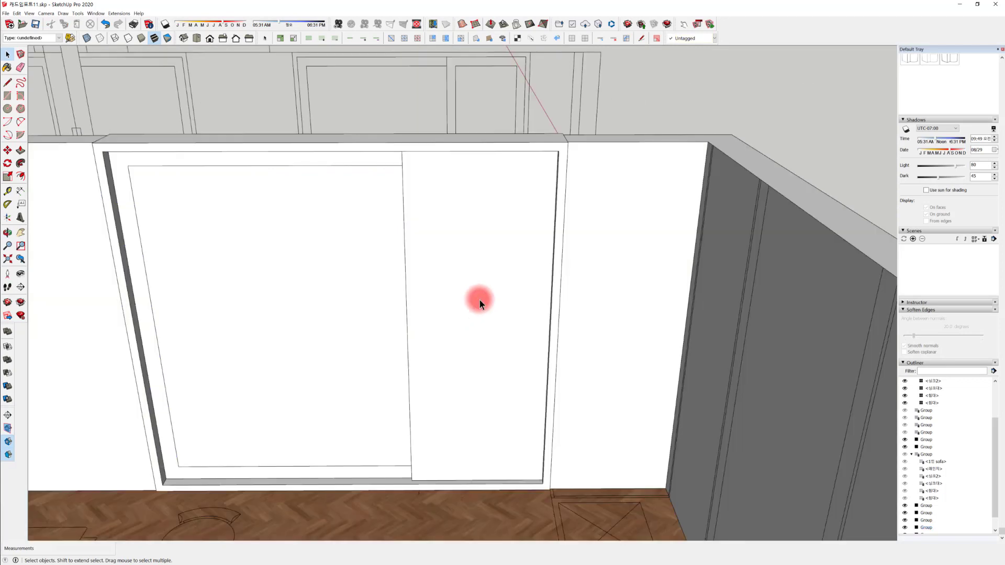
key("space")
left_click(480, 300)
left_click(480, 300)
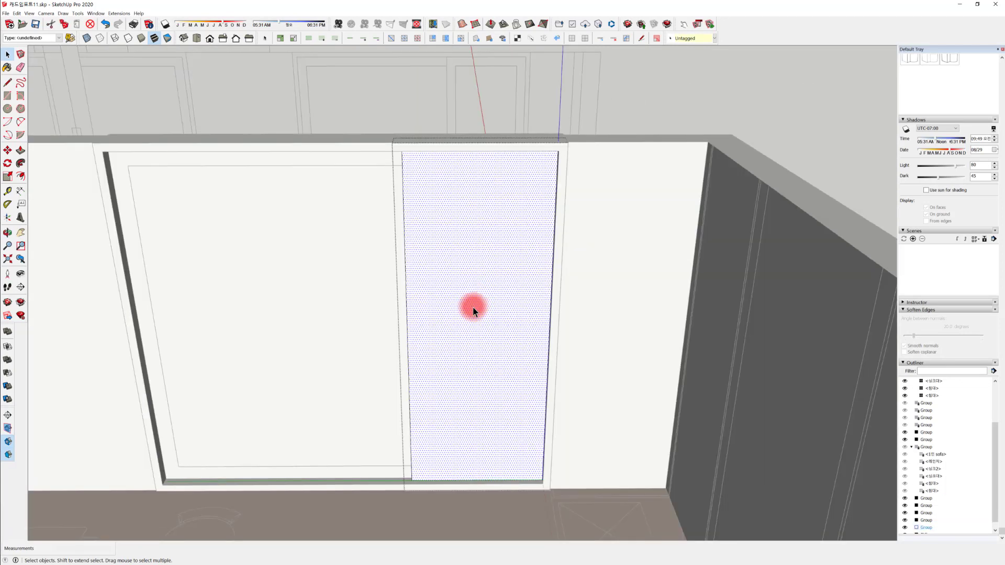
key("f")
left_click(416, 281)
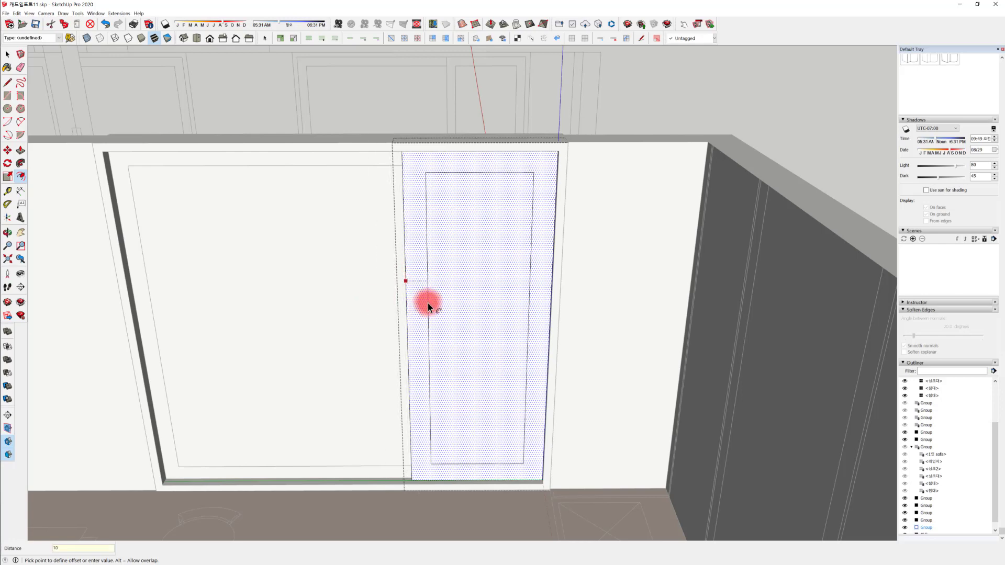
key("Return")
Push the narrow sash's inner panel back 30 mm through its thickness to cut the glass opening
middle_click_drag(428, 303, 384, 343)
left_click(508, 356)
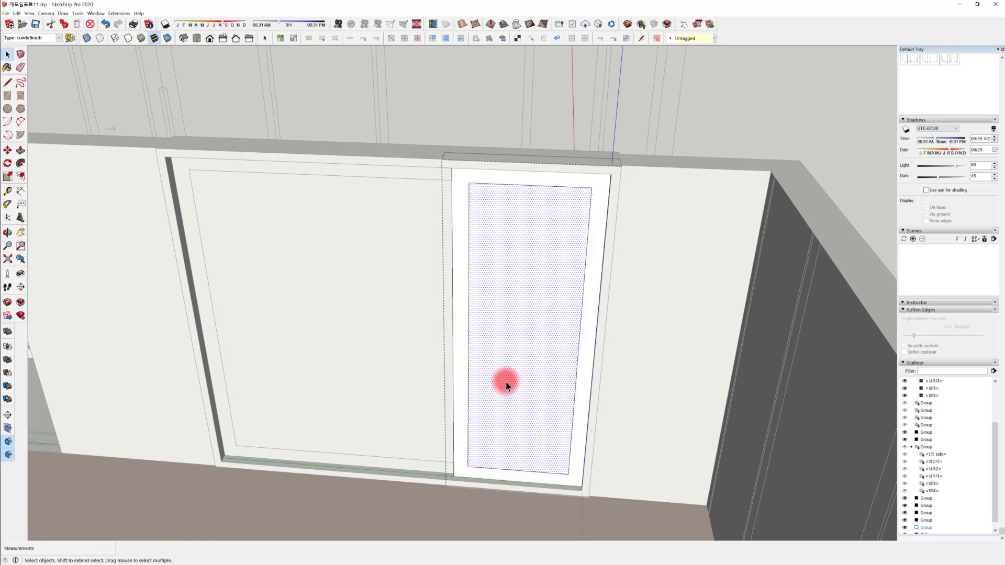
key("p")
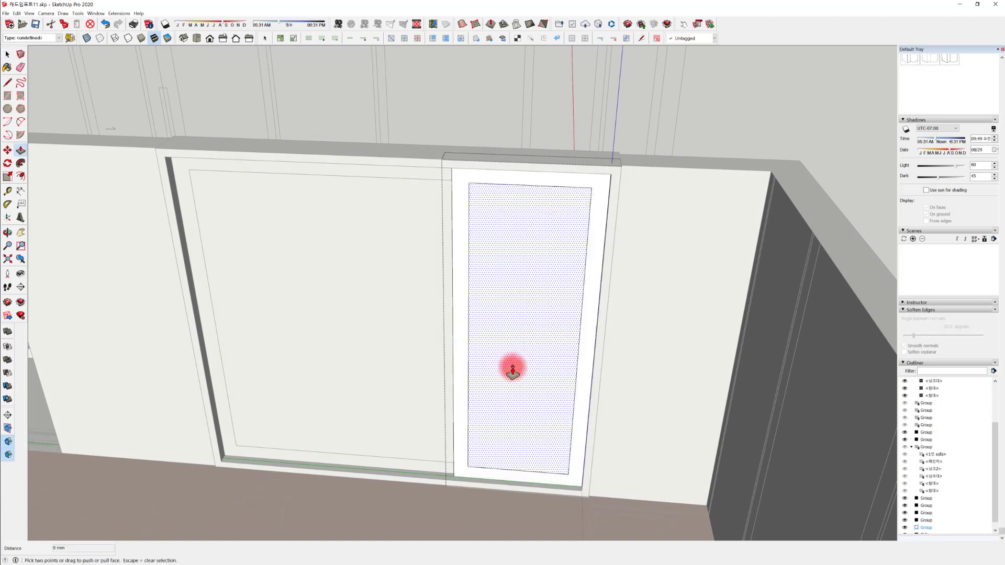
left_click(511, 361)
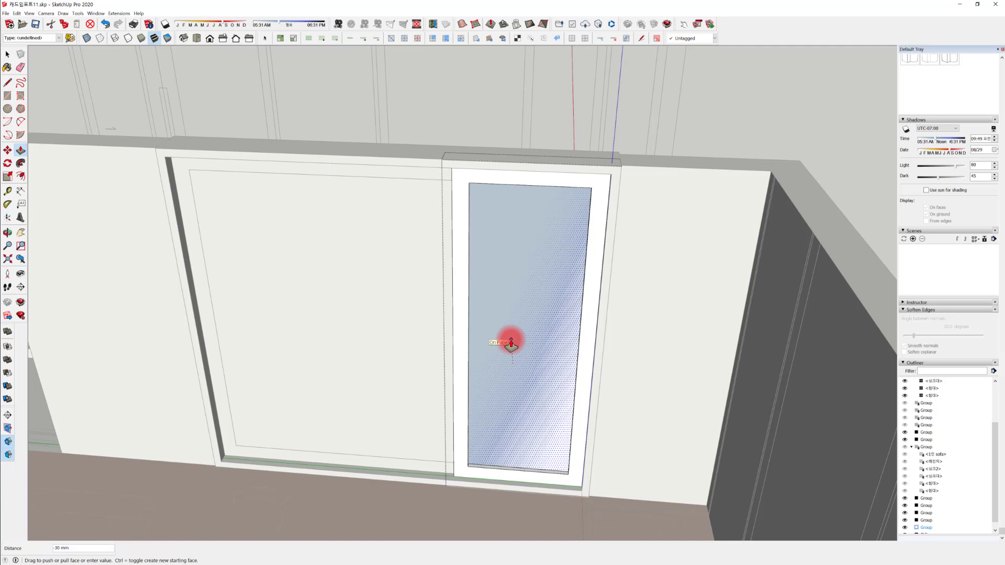
left_click_drag(511, 343, 504, 338)
middle_click_drag(505, 339, 352, 348)
key("space")
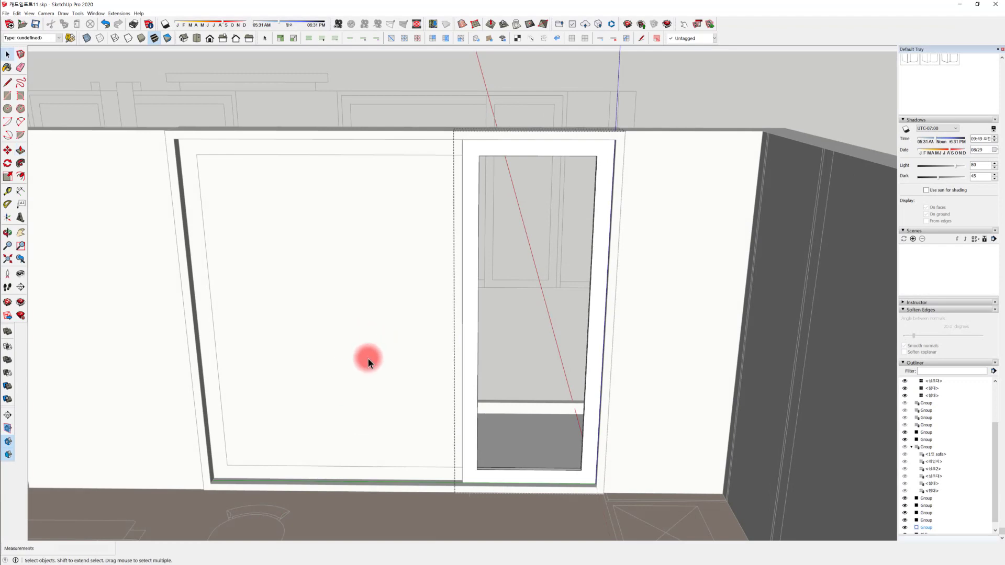
Open the wide sash group and push its inner panel back 30 mm through the sash to cut the glass opening
middle_click_drag(388, 385, 367, 280)
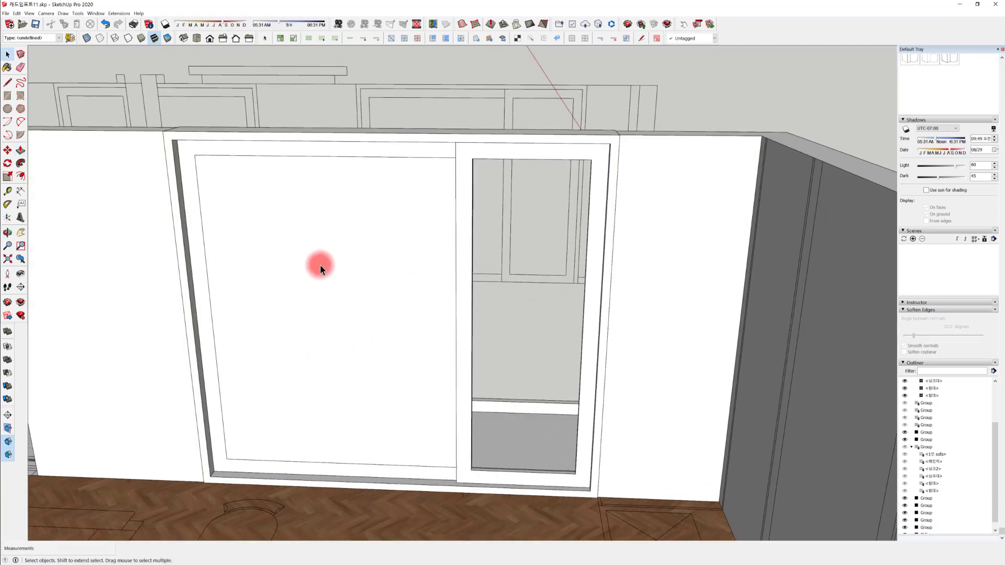
middle_click_drag(312, 258, 310, 311)
double_click(310, 303)
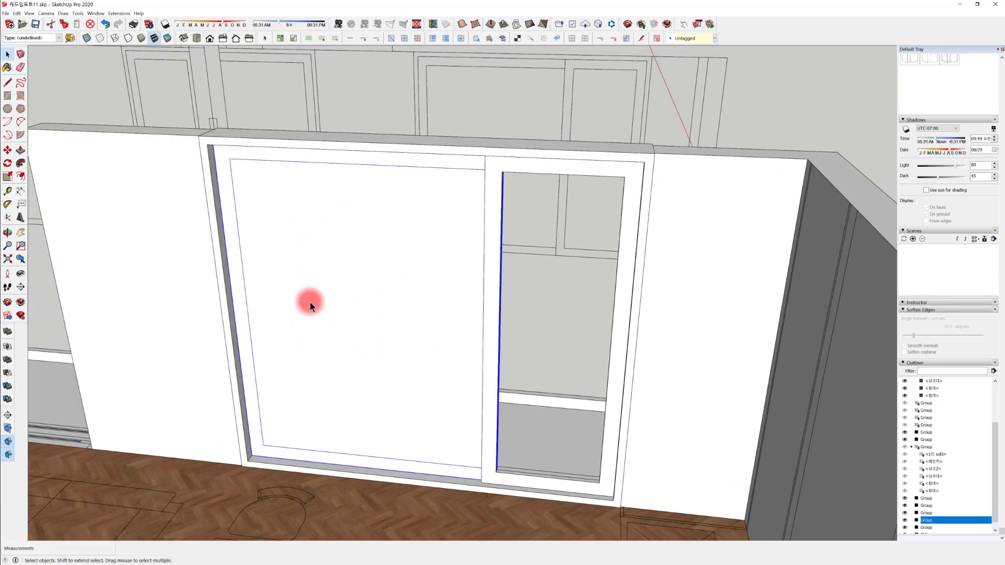
left_click(318, 286)
key("p")
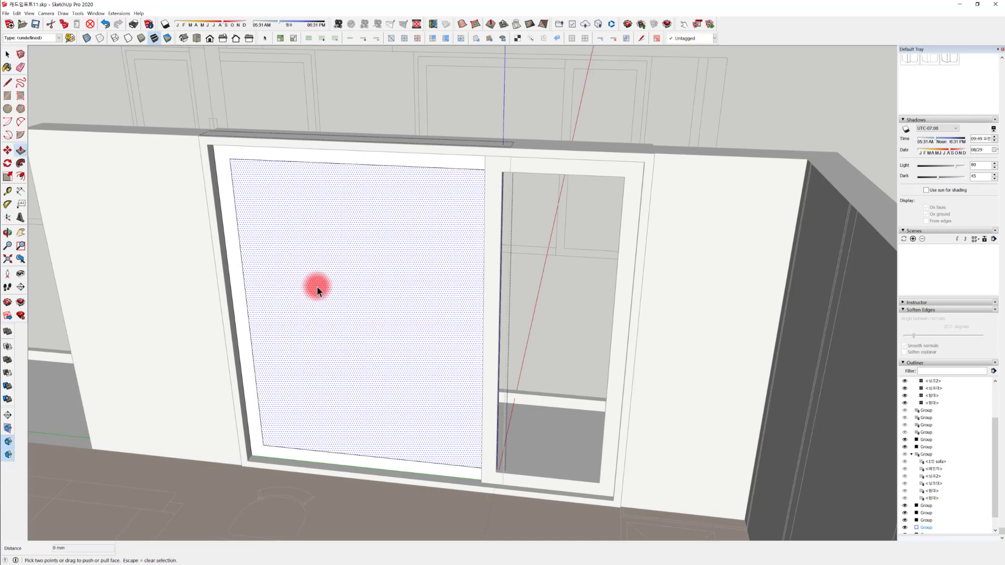
left_click_drag(370, 363, 402, 340)
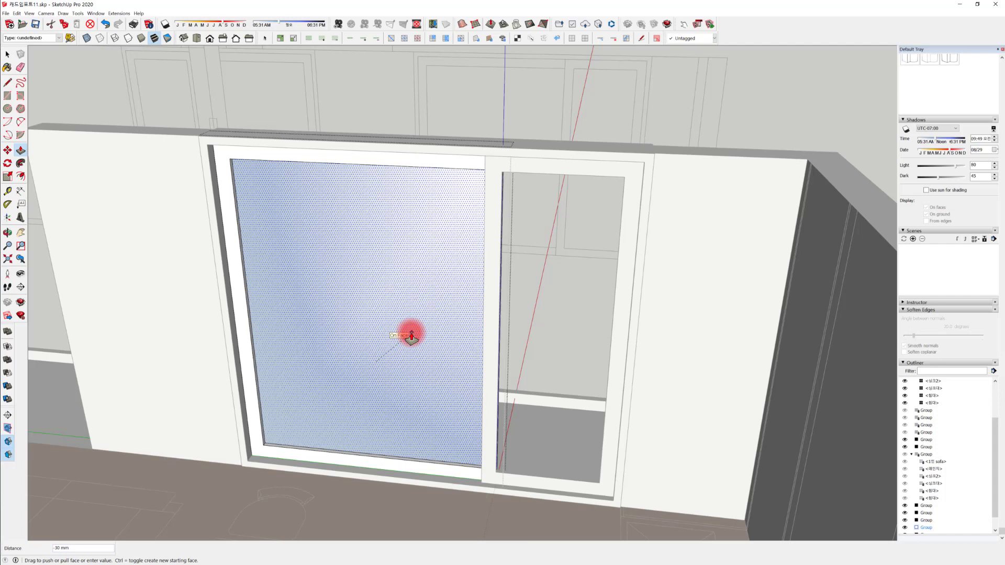
left_click(411, 335)
middle_click_drag(319, 415, 360, 364)
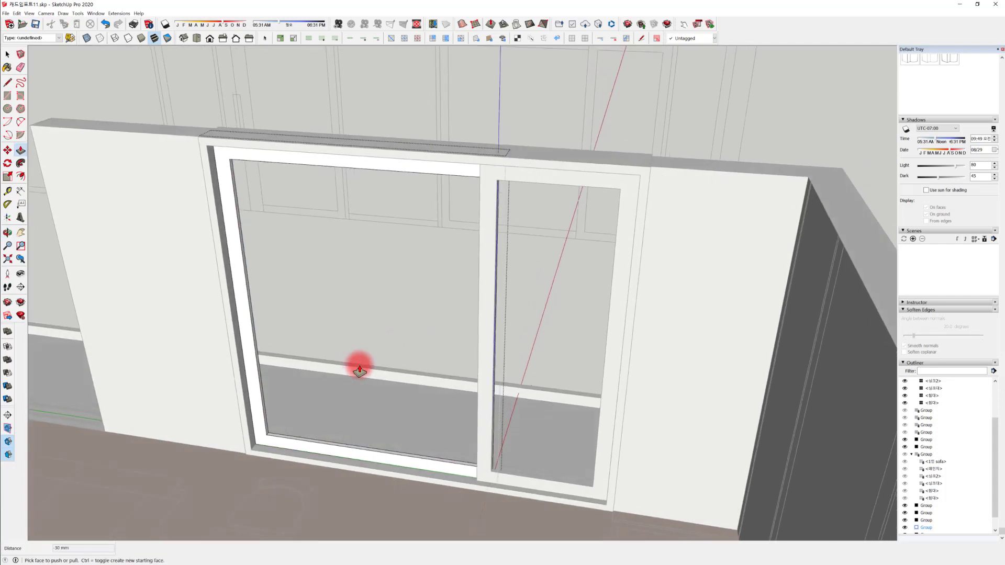
key("space")
Examine the opened wide and narrow sashes in the balcony window frame from several angles
middle_click_drag(315, 340, 361, 274)
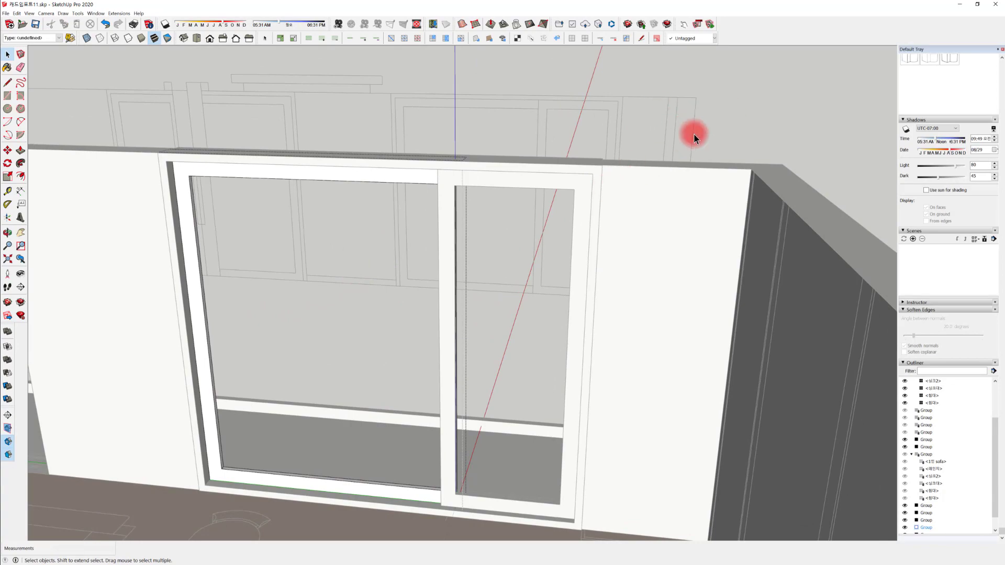
middle_click_drag(730, 122, 405, 418)
middle_click_drag(254, 413, 222, 332)
left_click(237, 378)
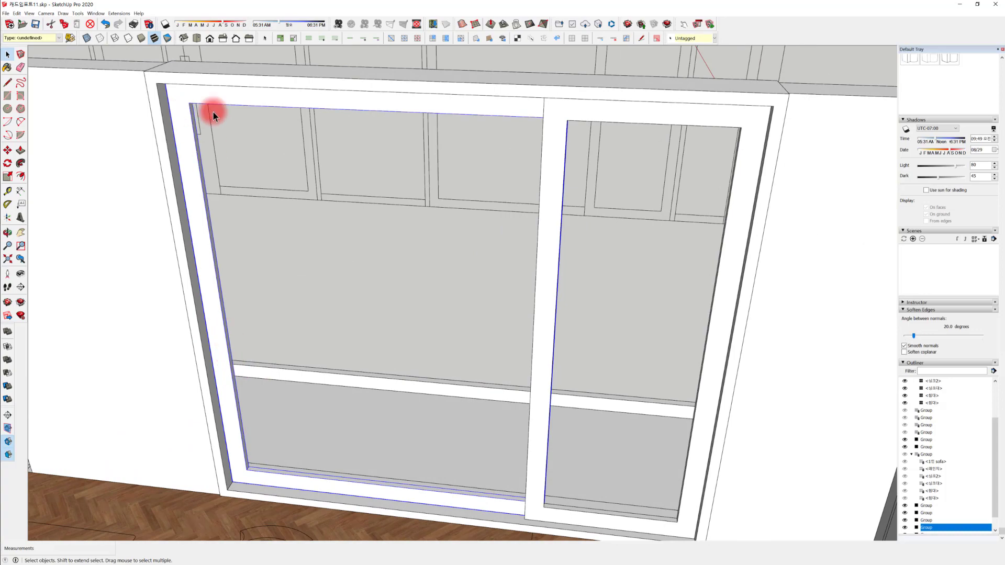
middle_click_drag(402, 321, 366, 454)
scroll(245, 465, "up", 4)
scroll(233, 465, "down", 6)
scroll(370, 448, "up", 3)
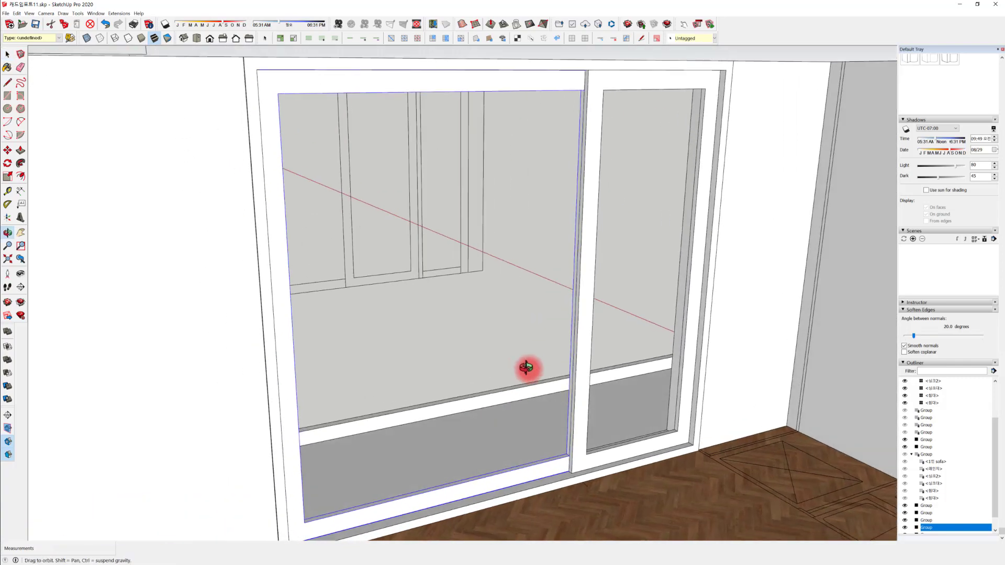
middle_click_drag(529, 366, 260, 296)
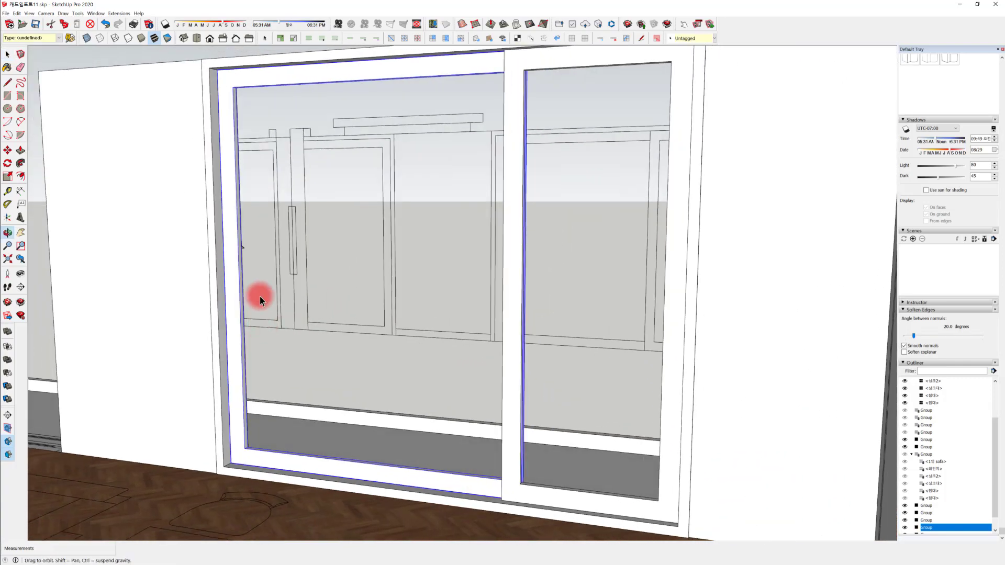
middle_click_drag(296, 196, 516, 296)
scroll(455, 307, "up", 5)
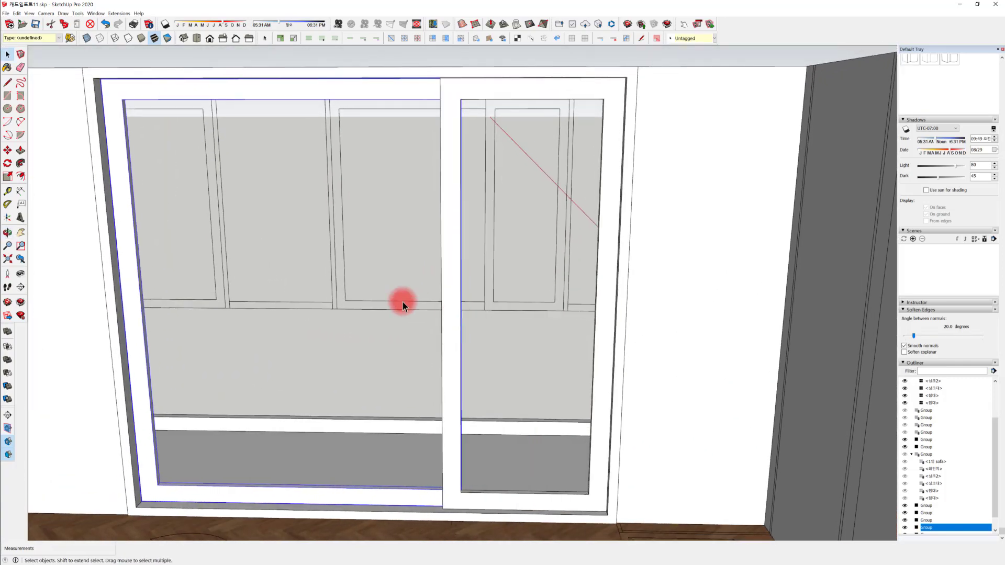
middle_click_drag(403, 299, 448, 303)
scroll(251, 136, "up", 5)
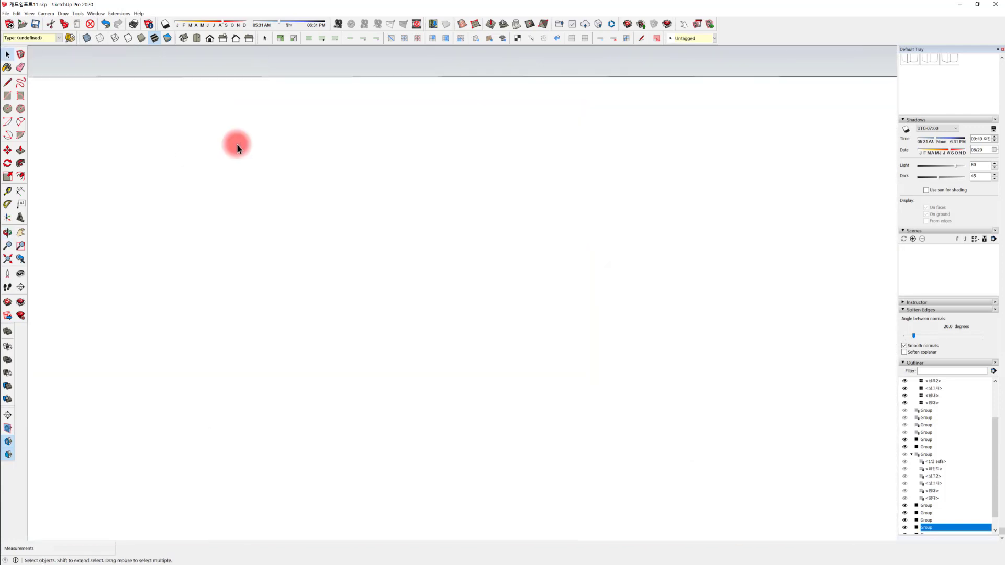
scroll(294, 130, "down", 5)
middle_click_drag(347, 446, 374, 358)
scroll(293, 343, "up", 8)
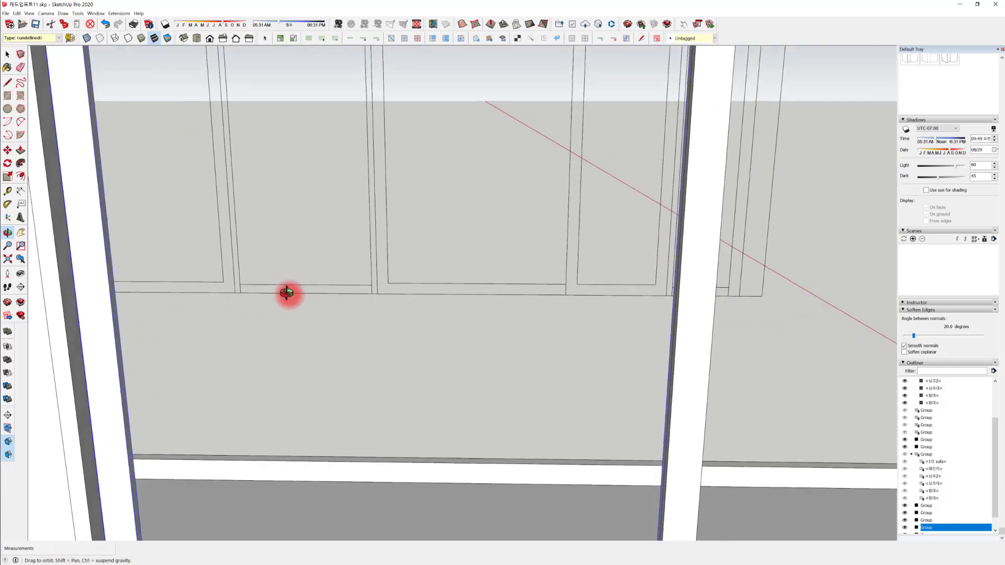
scroll(235, 282, "down", 2)
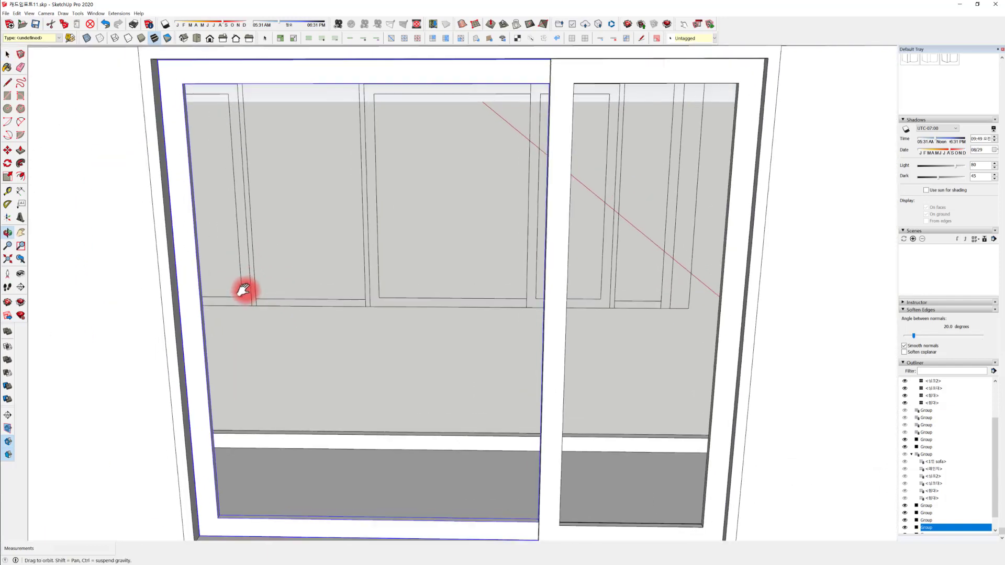
key("r")
left_click(174, 77)
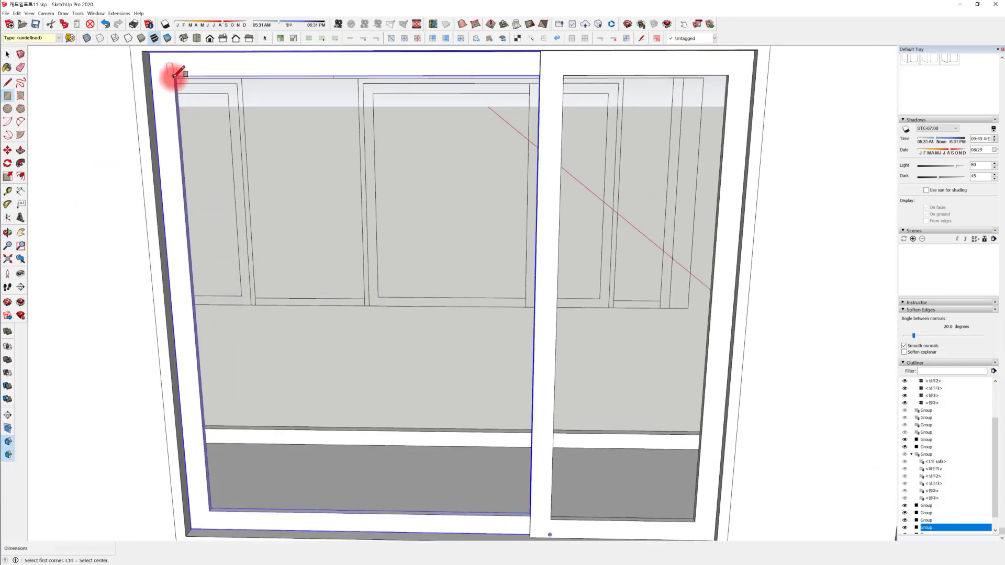
middle_click_drag(473, 434, 519, 489)
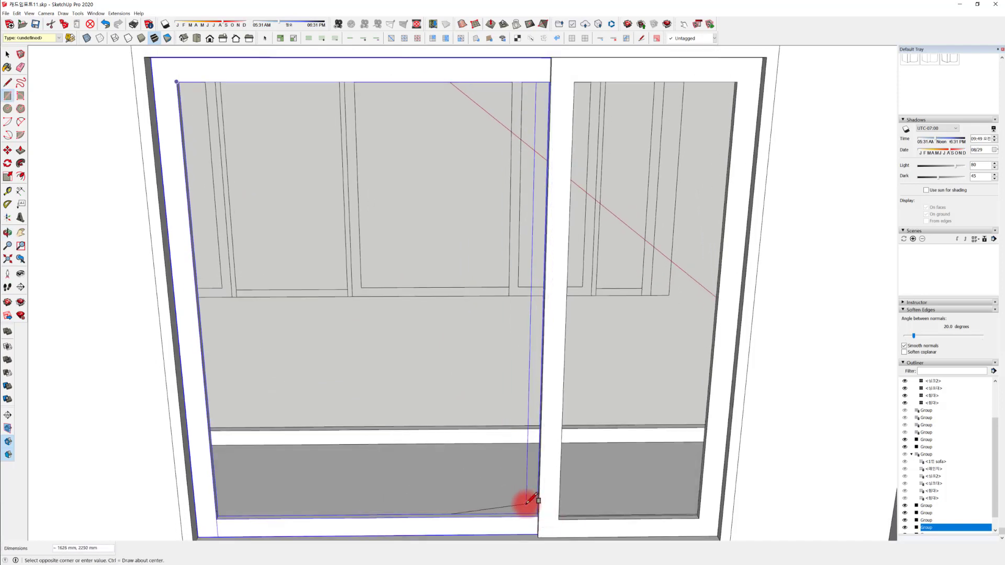
left_click(552, 504)
Hide the narrow sash group to expose the whole wide sash
middle_click_drag(563, 511, 582, 494)
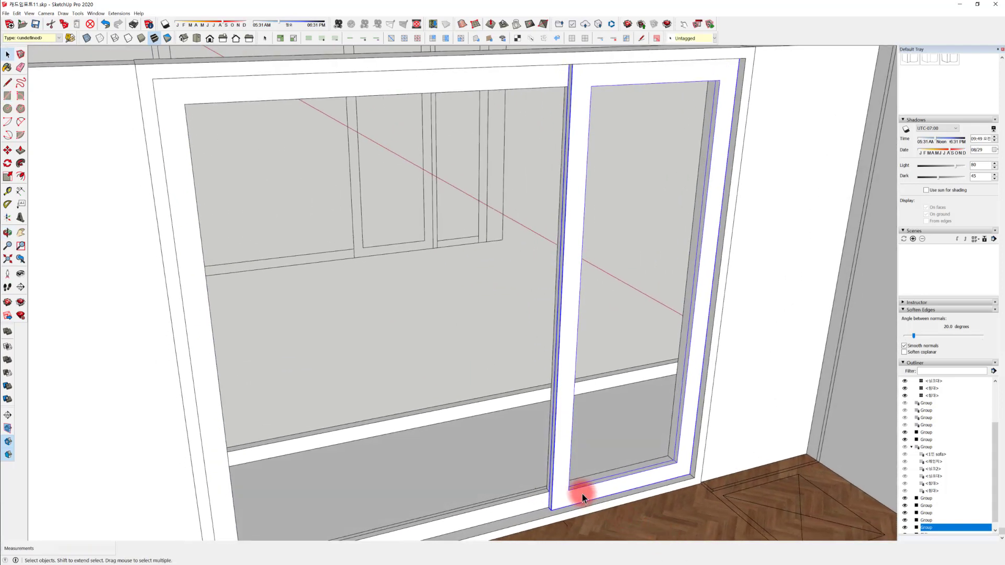
left_click(904, 527)
middle_click_drag(628, 482, 572, 423)
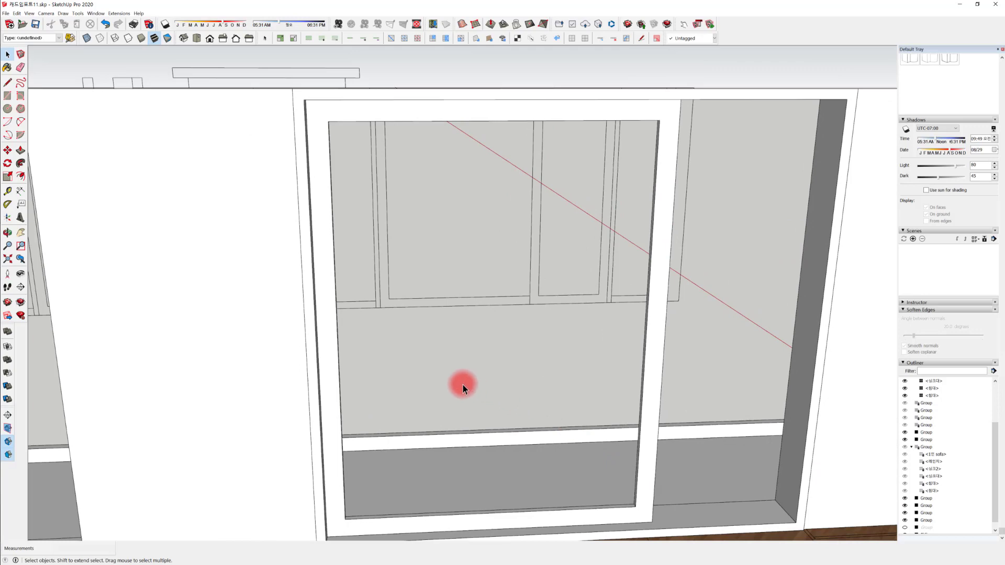
Draw a rectangle filling the wide sash's glass opening, from its upper corner to the diagonally opposite lower corner
key("r")
left_click(329, 121)
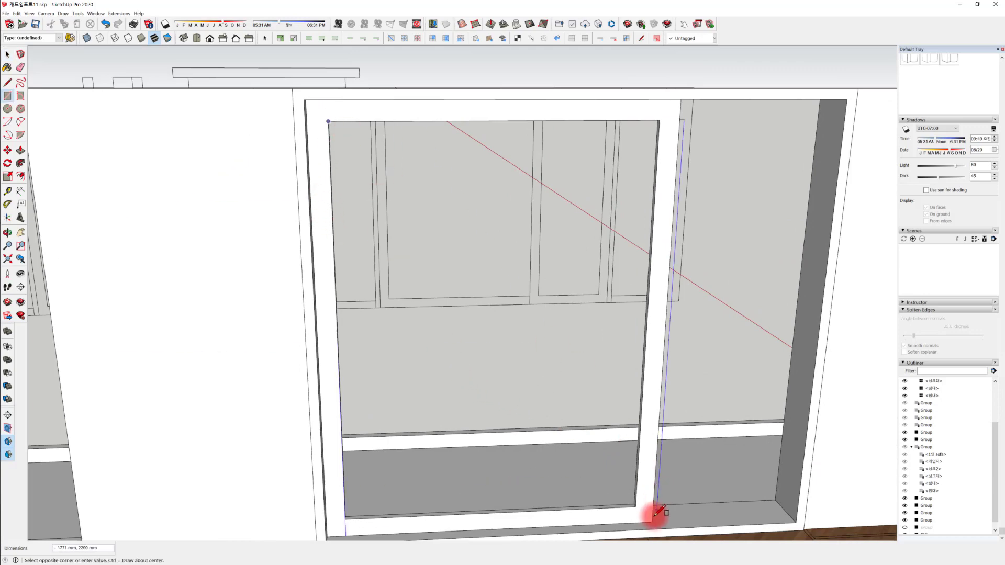
left_click(635, 507)
Group the glass rectangle together with its edges, and open the new group with its face selected
mouse_move(635, 507)
middle_mouse_down()
mouse_move(596, 476)
mouse_move(455, 482)
middle_mouse_up()
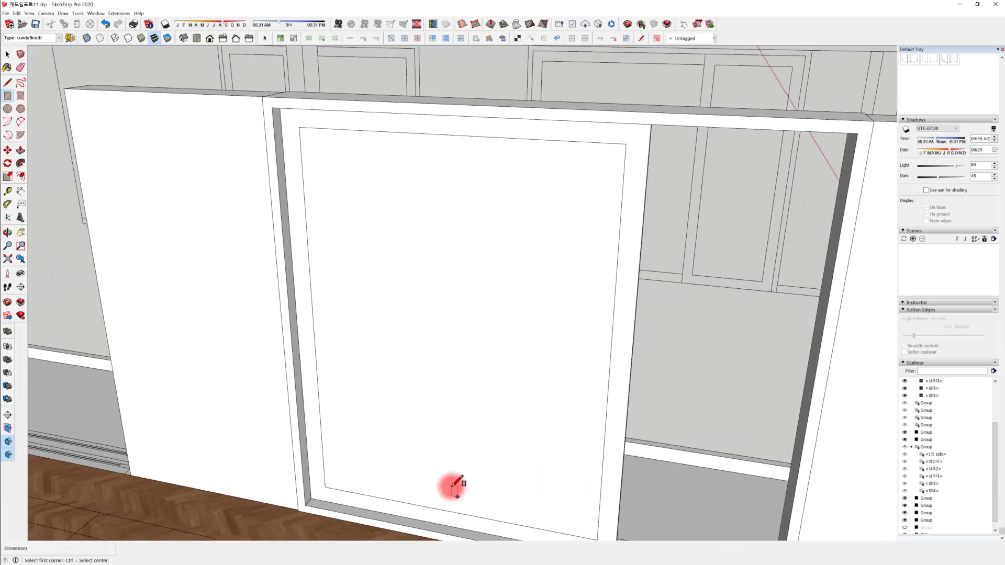
key("space")
left_click(433, 391)
middle_click_drag(449, 415, 415, 433)
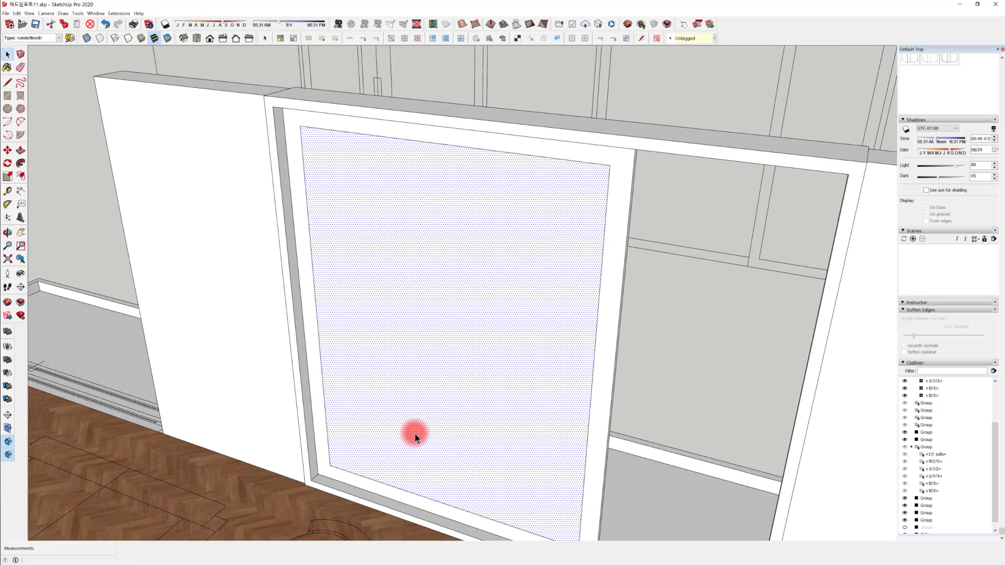
right_click(446, 375)
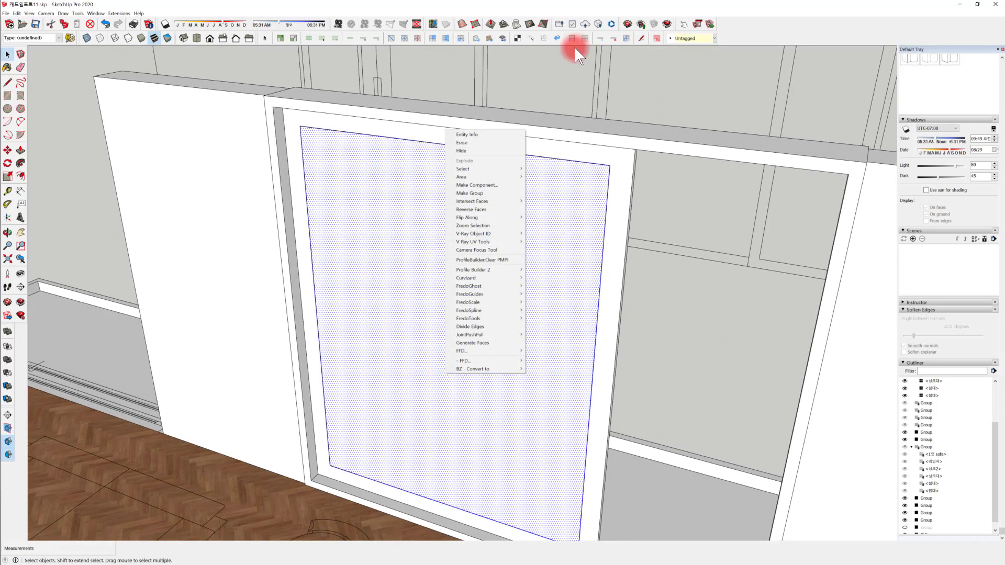
left_click(487, 193)
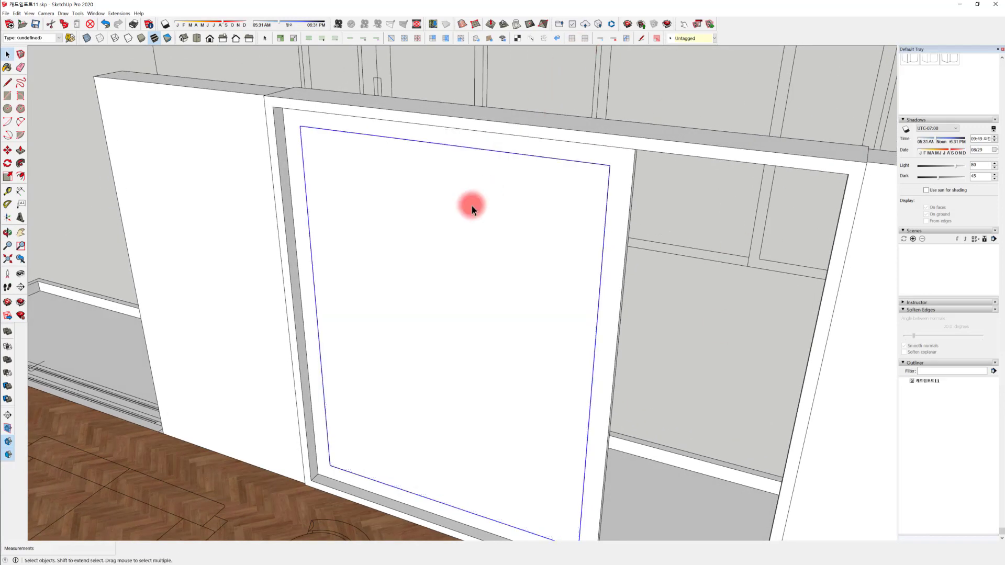
double_click(414, 315)
left_click(403, 337)
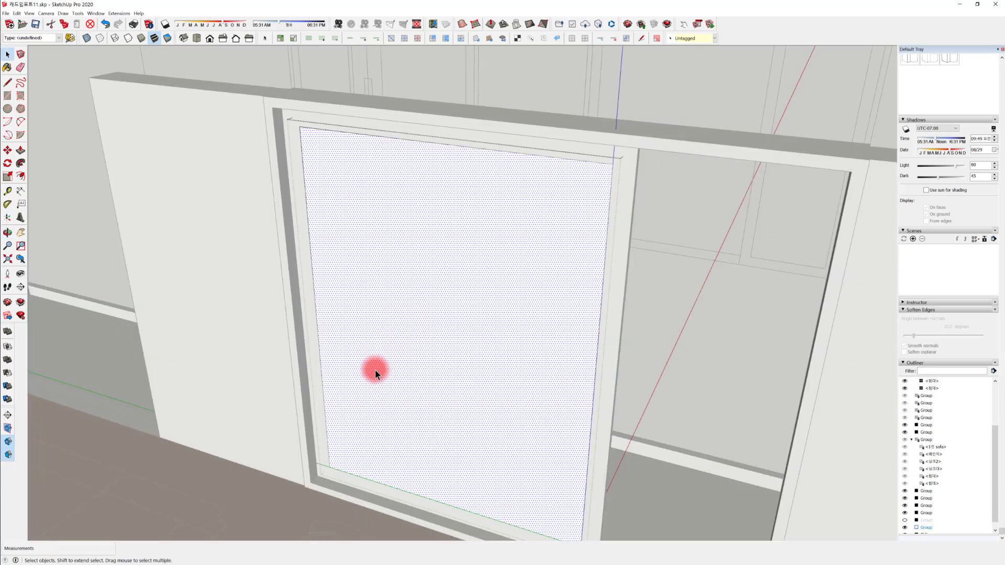
Push/Pull the wide sash's glass face to a thickness of 10 mm and leave its group
key("p")
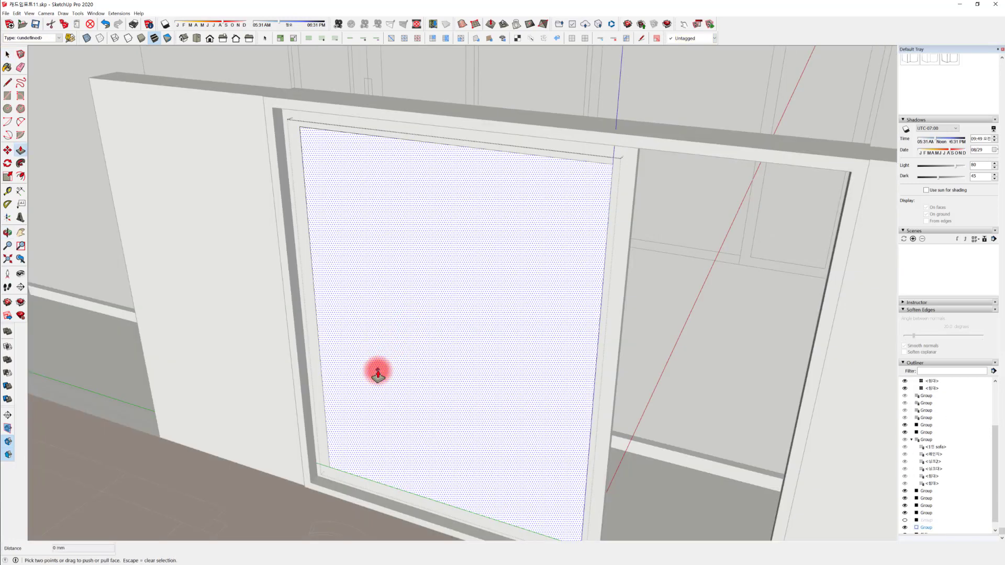
left_click(377, 370)
left_click_drag(365, 391, 361, 401)
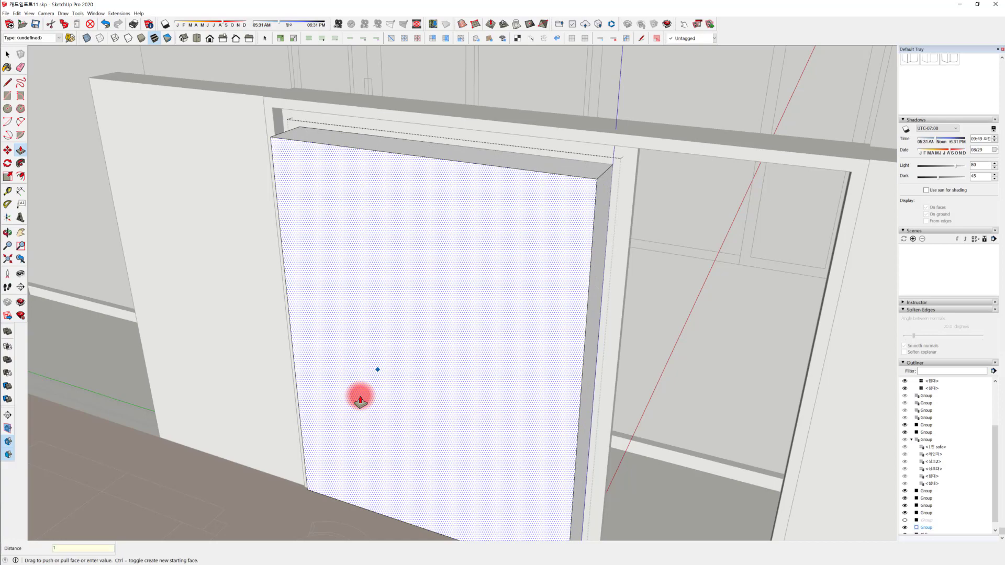
key("Return")
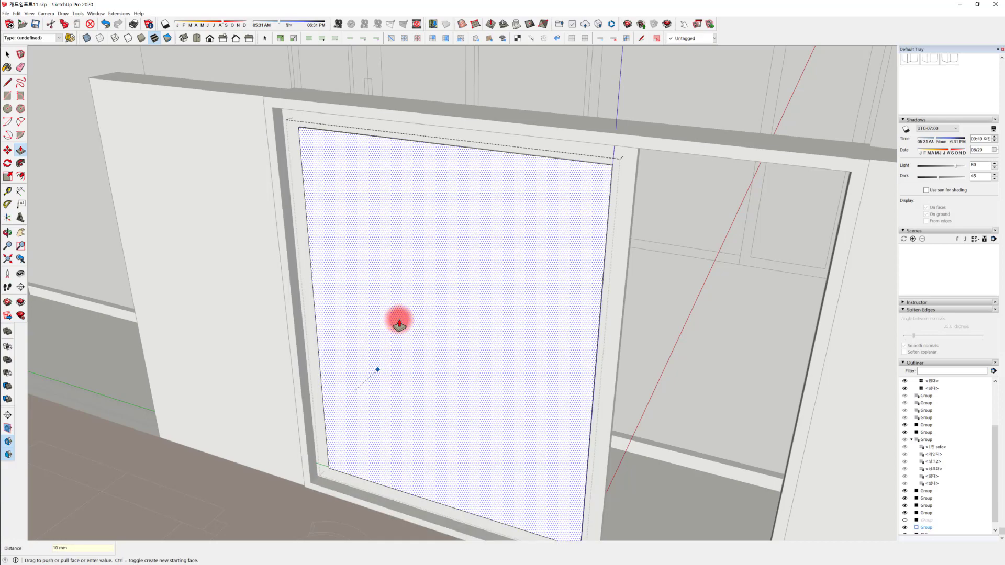
key("space")
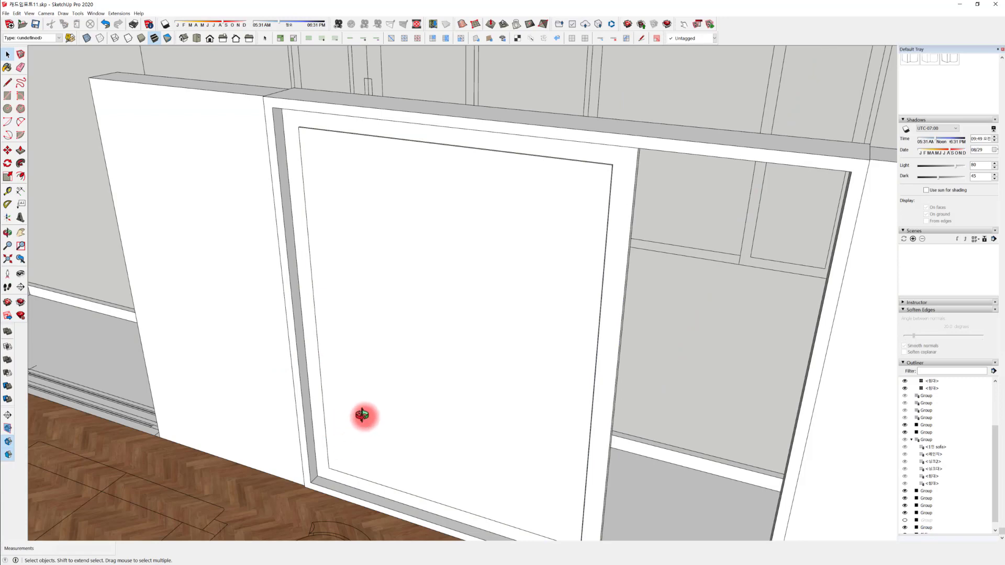
Move the wide sash's glass pane 5 mm back into its frame, starting from its lower corner
middle_click_drag(362, 416, 324, 294)
scroll(384, 460, "up", 3)
scroll(351, 404, "down", 1)
left_click(333, 448)
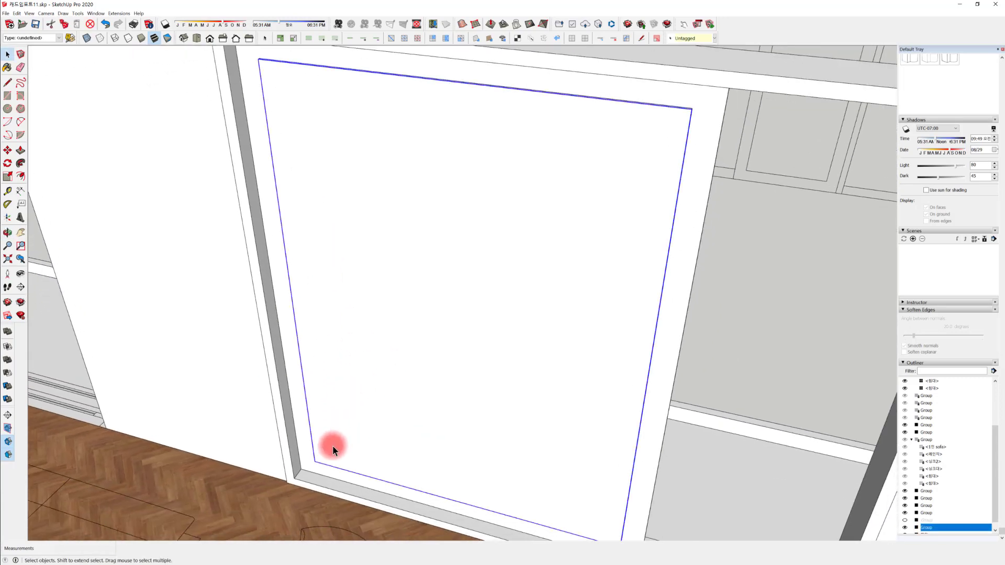
middle_click_drag(333, 450, 316, 404)
scroll(315, 386, "up", 3)
key("m")
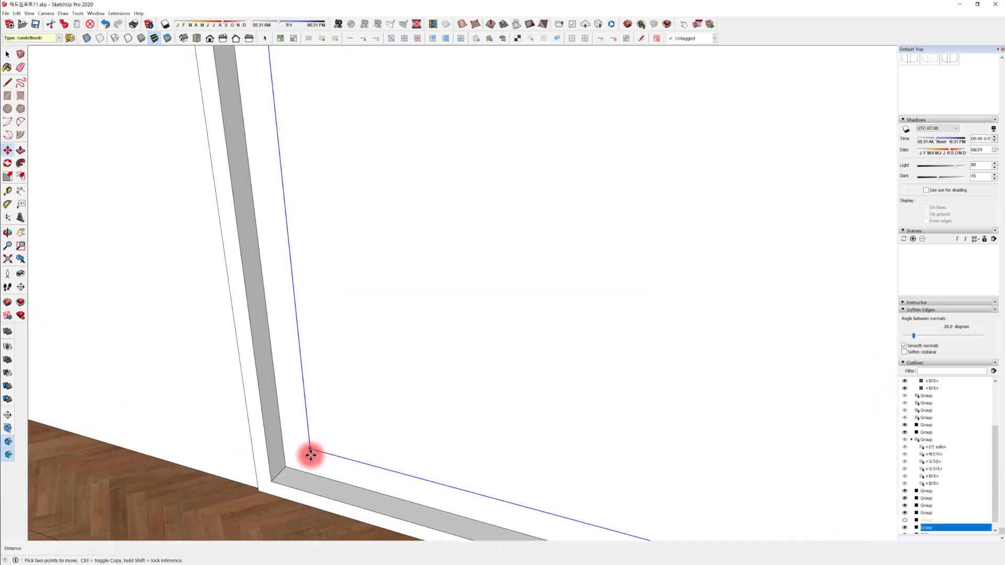
left_click(311, 455)
scroll(309, 442, "up", 3)
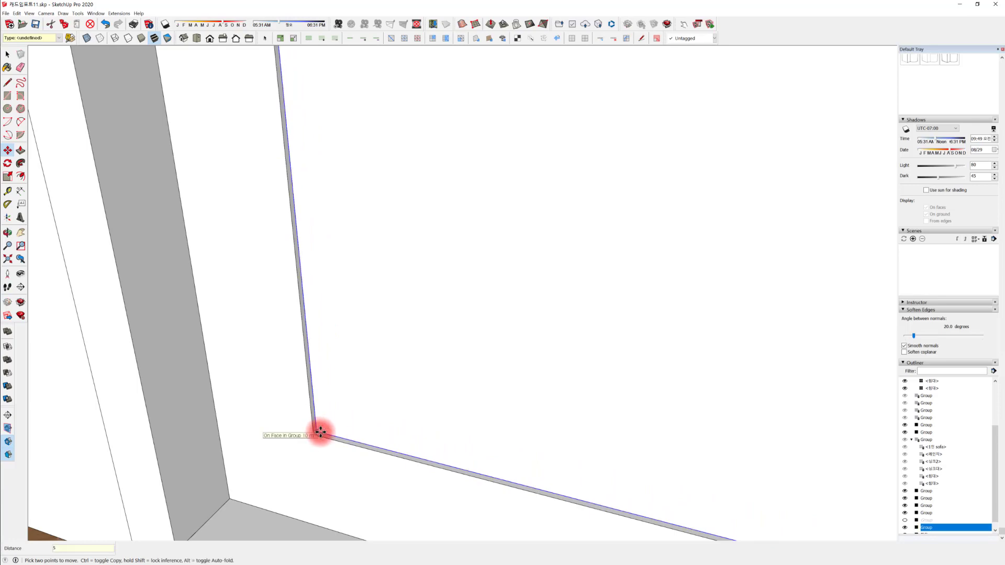
key("Return")
Paint the wide sash's glass pane with Translucent Glass Safety from the Glass and Mirrors materials
scroll(300, 458, "down", 5)
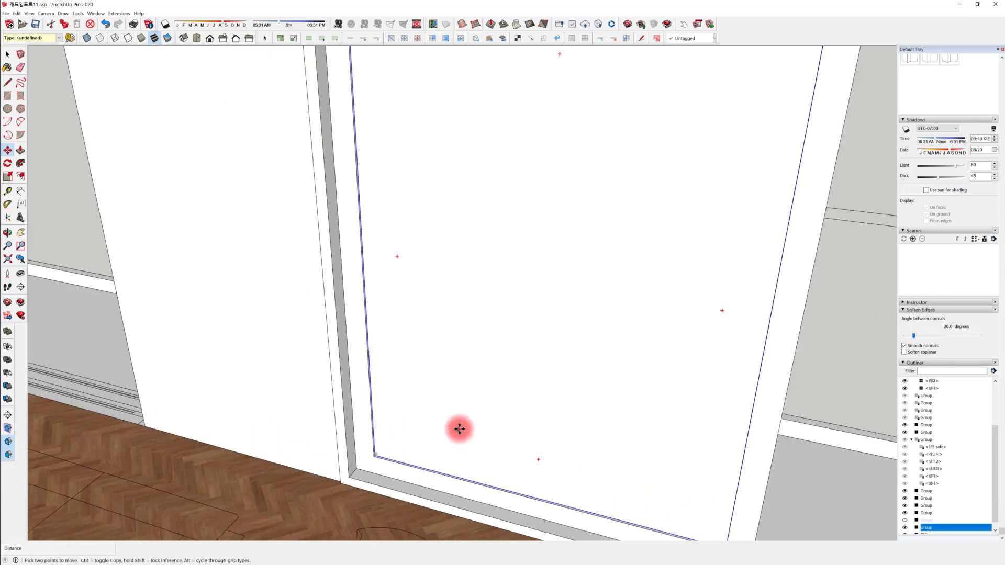
scroll(460, 429, "down", 6)
middle_click_drag(281, 447, 365, 490, "shift")
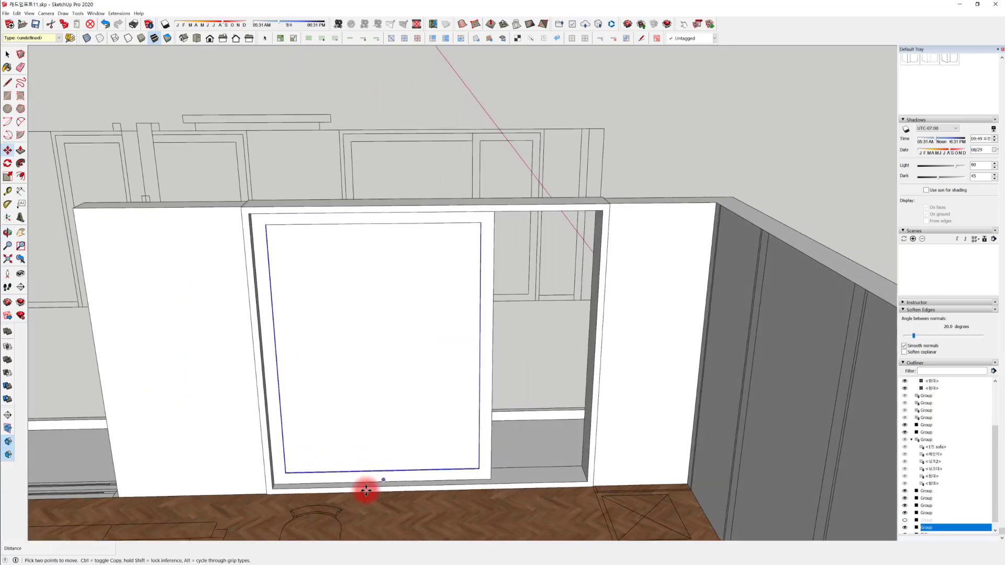
scroll(950, 173, "up", 8)
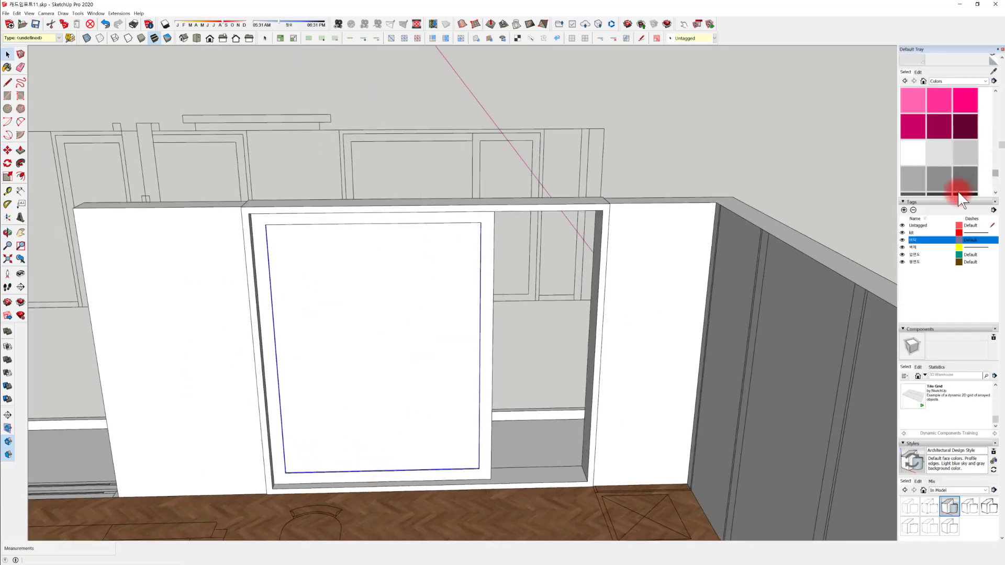
scroll(958, 192, "up", 10)
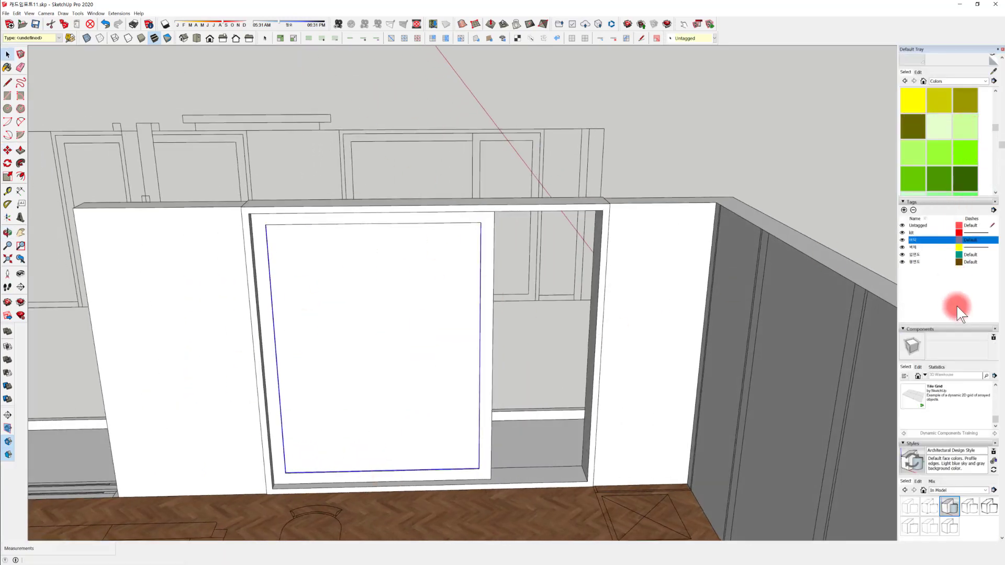
scroll(964, 90, "up", 5)
scroll(938, 54, "up", 3)
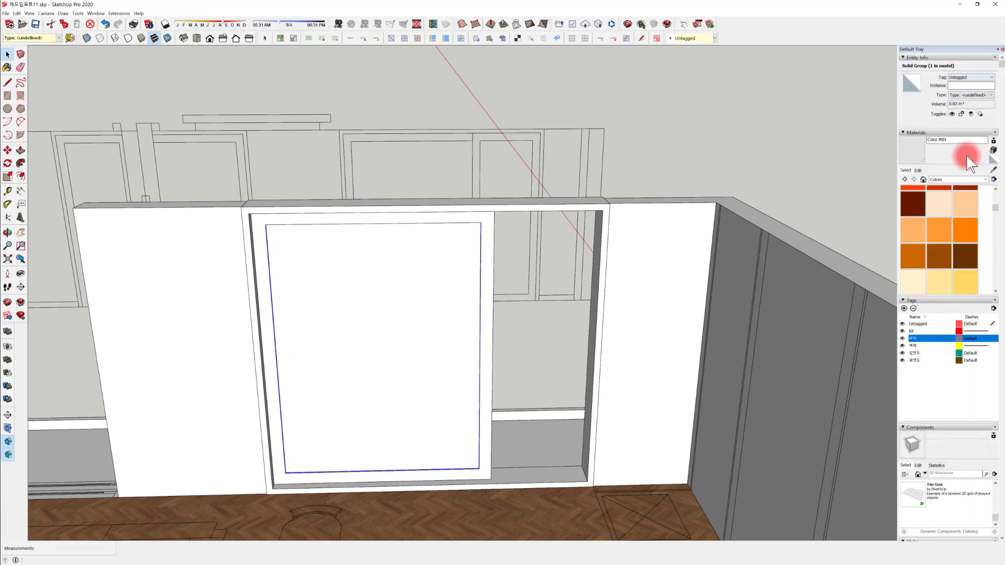
left_click(955, 181)
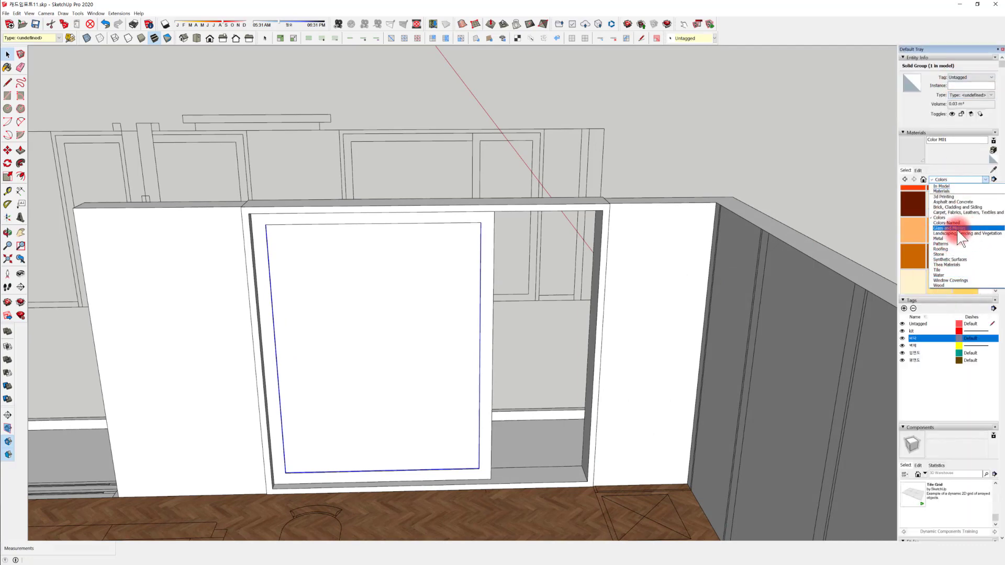
left_click(958, 228)
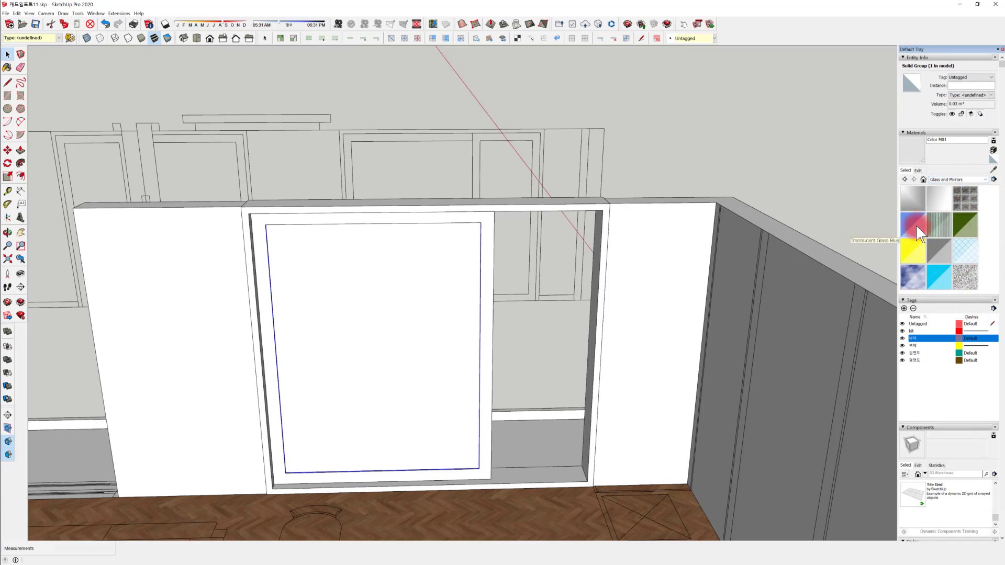
left_click(958, 250)
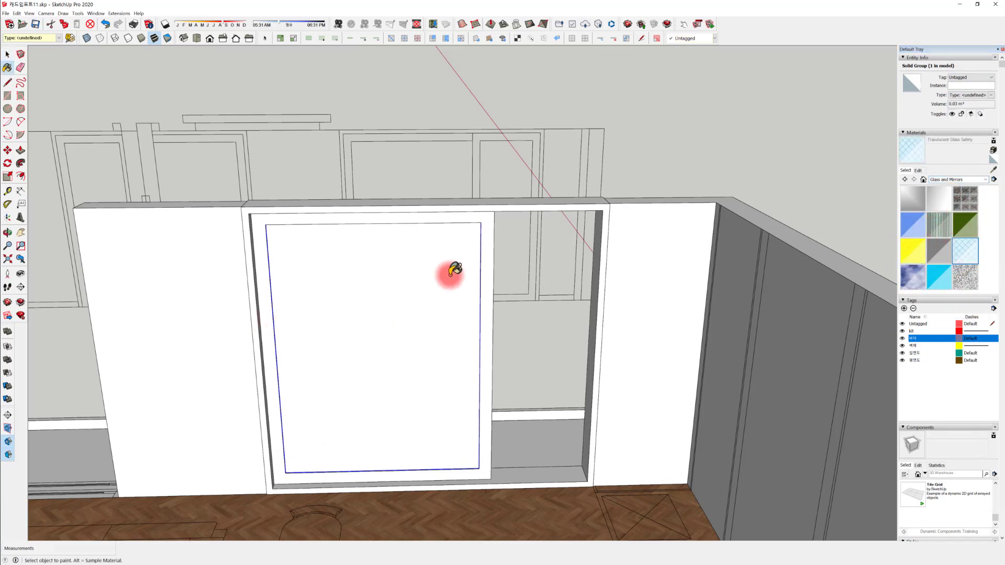
left_click(393, 346)
mouse_move(393, 348)
middle_mouse_down()
mouse_move(504, 325)
mouse_move(305, 408)
mouse_move(365, 417)
middle_mouse_up()
key("space")
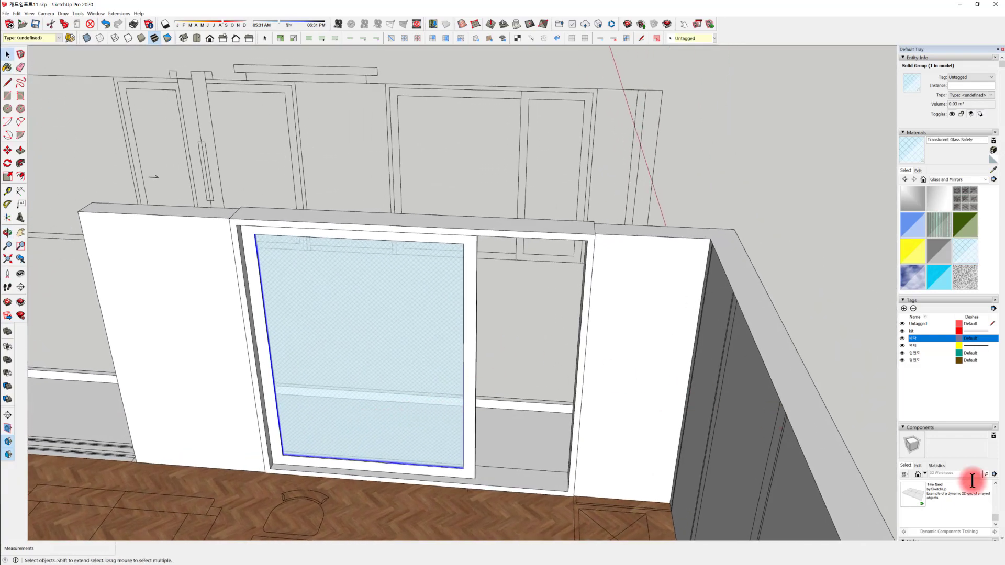
Unhide the narrow sash group
scroll(950, 492, "down", 10)
left_click(909, 528)
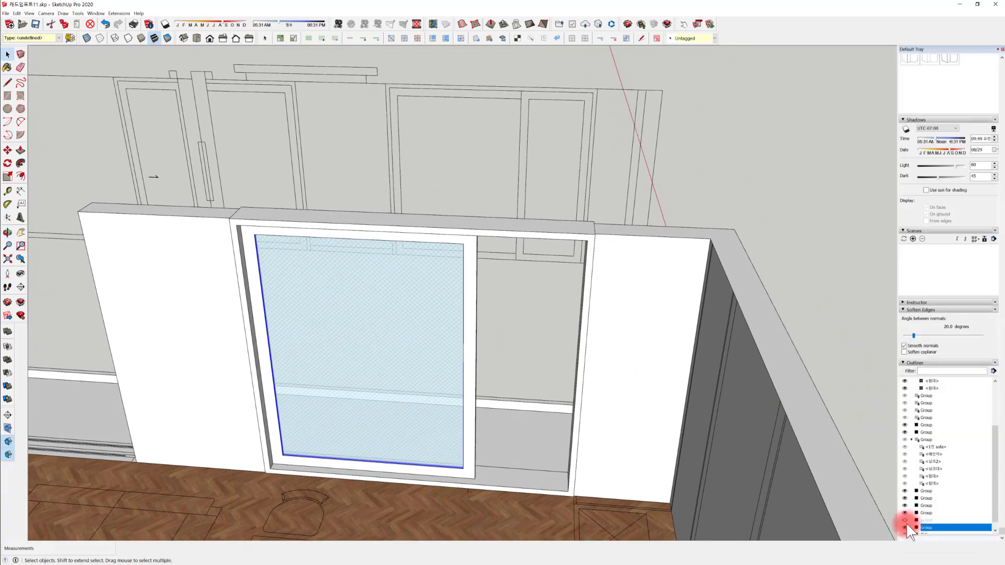
left_click(905, 520)
middle_click_drag(505, 450, 510, 303)
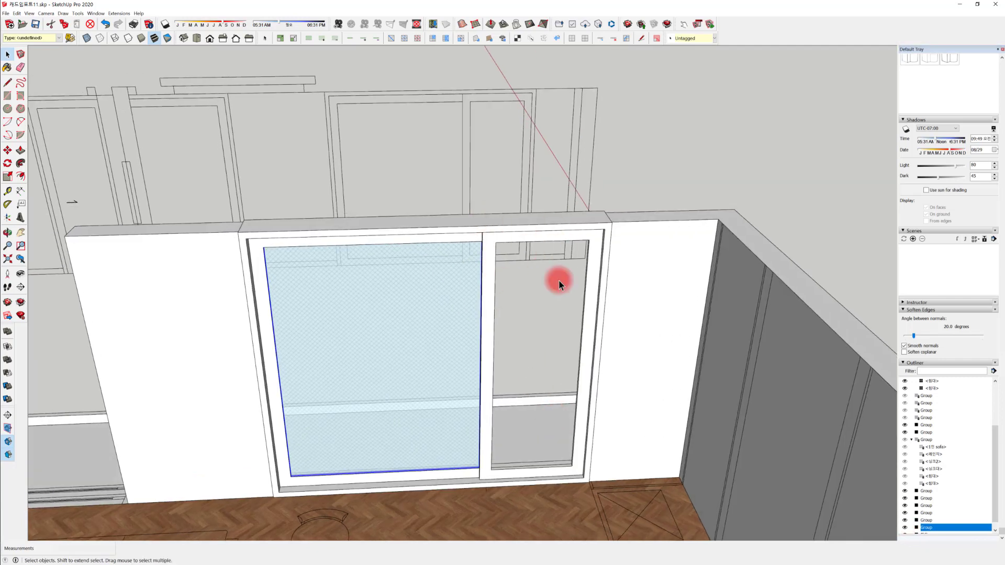
Draw a rectangle of about 2100 by 700 mm filling the narrow sash's glass opening, between its diagonally opposite corners
scroll(502, 303, "up", 5)
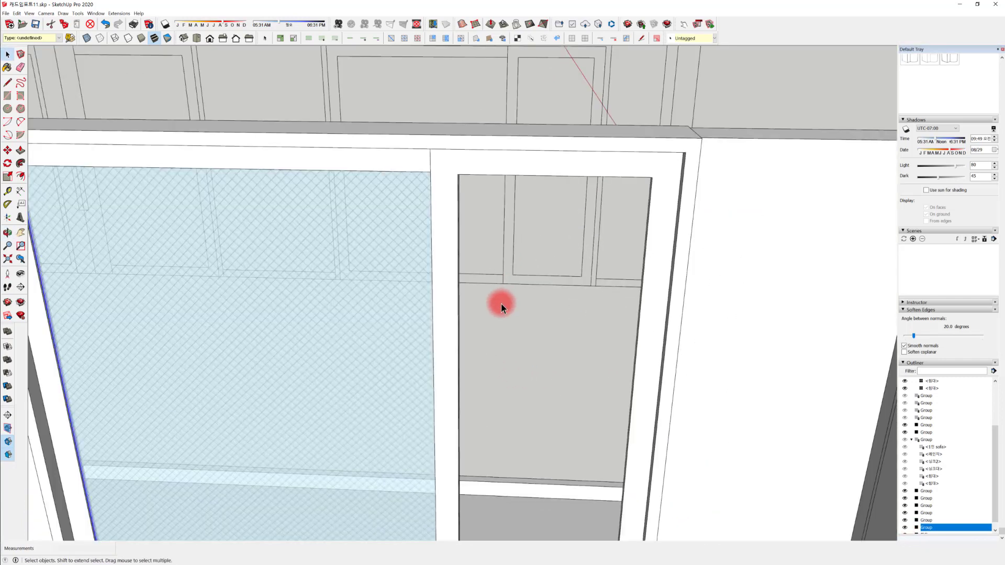
key("r")
scroll(530, 330, "down", 5)
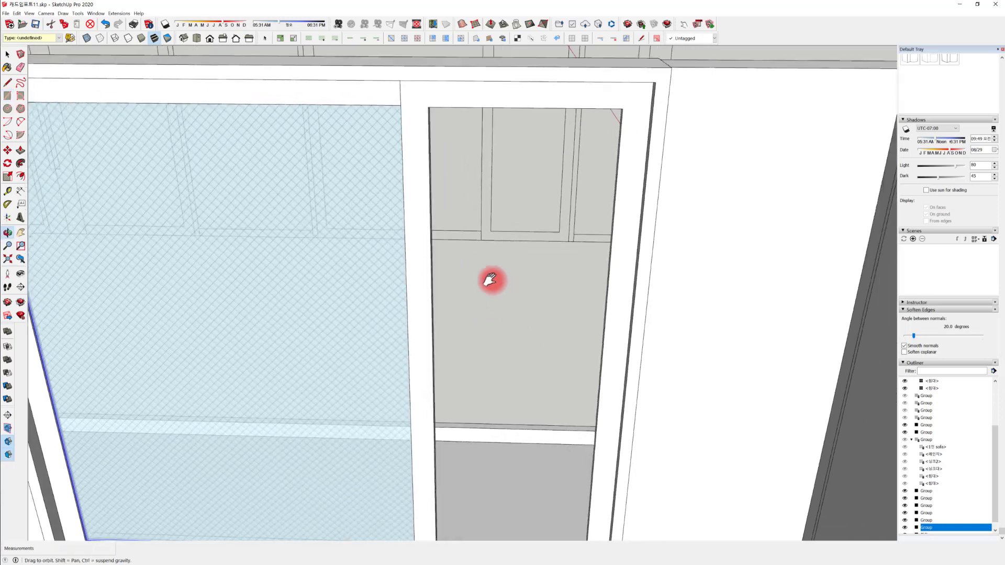
left_click(518, 406)
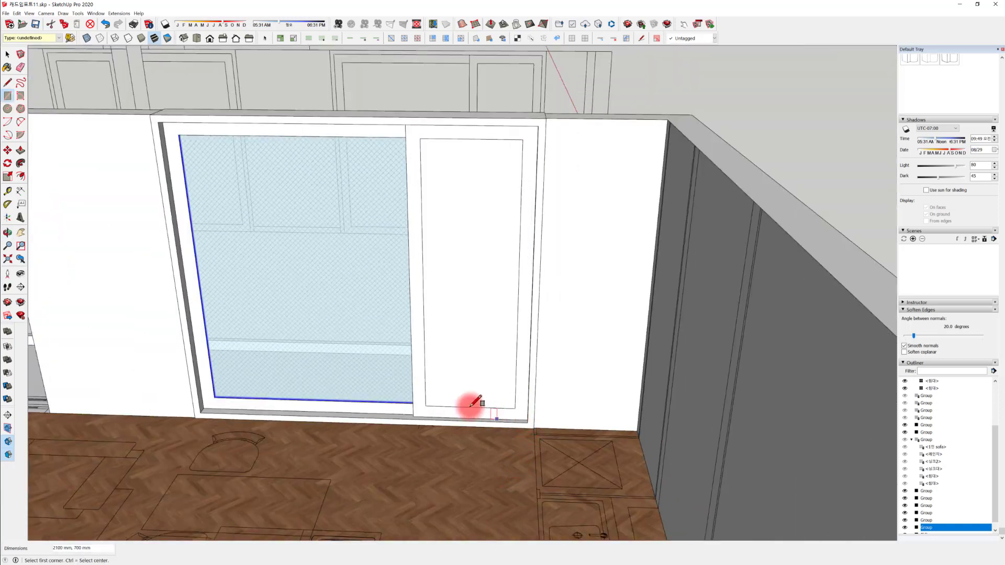
Group the narrow sash's glass rectangle together with its edges
middle_click_drag(471, 403, 460, 355)
key("space")
left_click(462, 355)
right_click(474, 342)
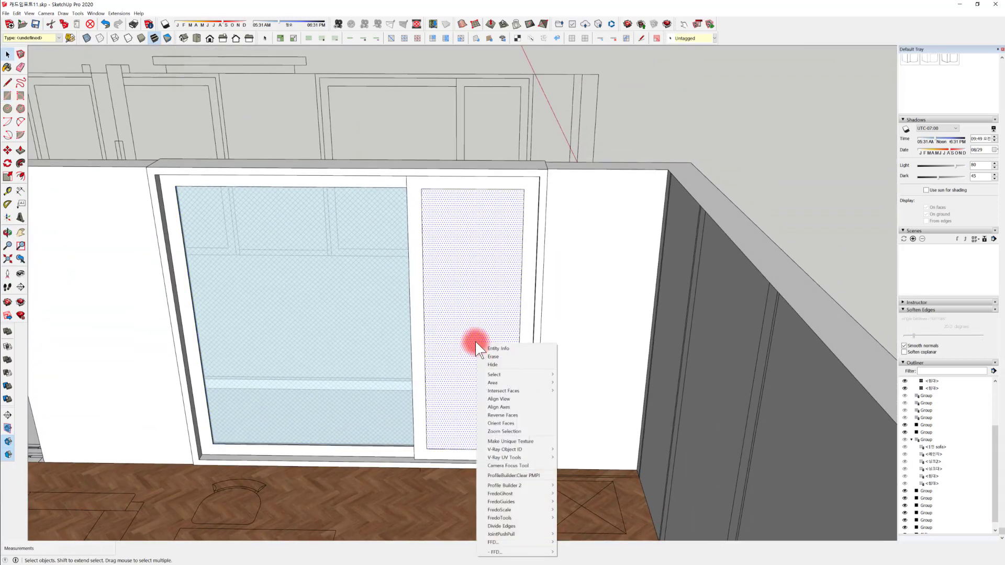
left_click(464, 304)
double_click(465, 303)
right_click(467, 303)
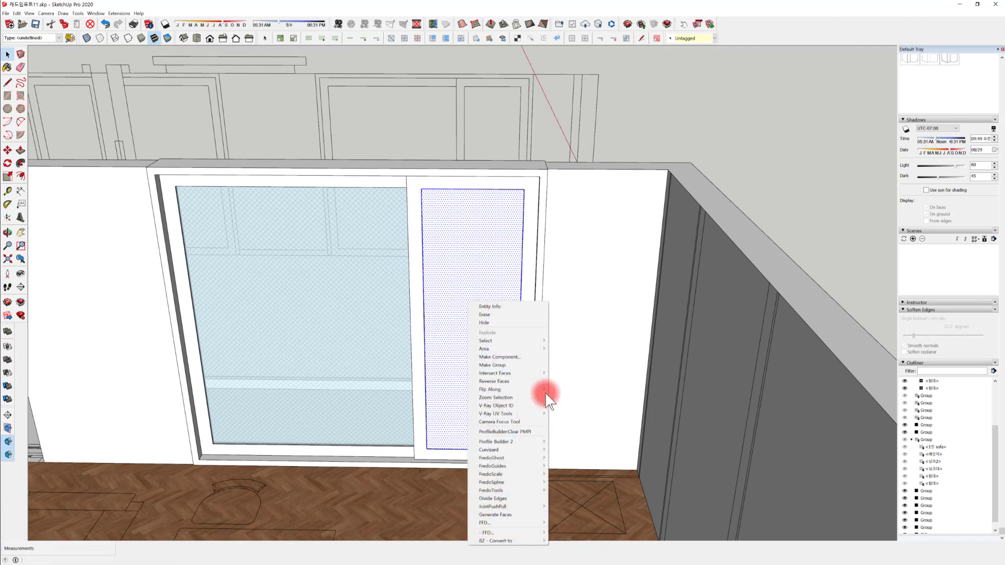
left_click(526, 365)
Open the narrow glass group, Push/Pull its face to a thickness of 10 mm, and leave the group
mouse_move(446, 352)
middle_mouse_down()
mouse_move(459, 357)
mouse_move(441, 378)
mouse_move(457, 357)
middle_mouse_up()
key("p")
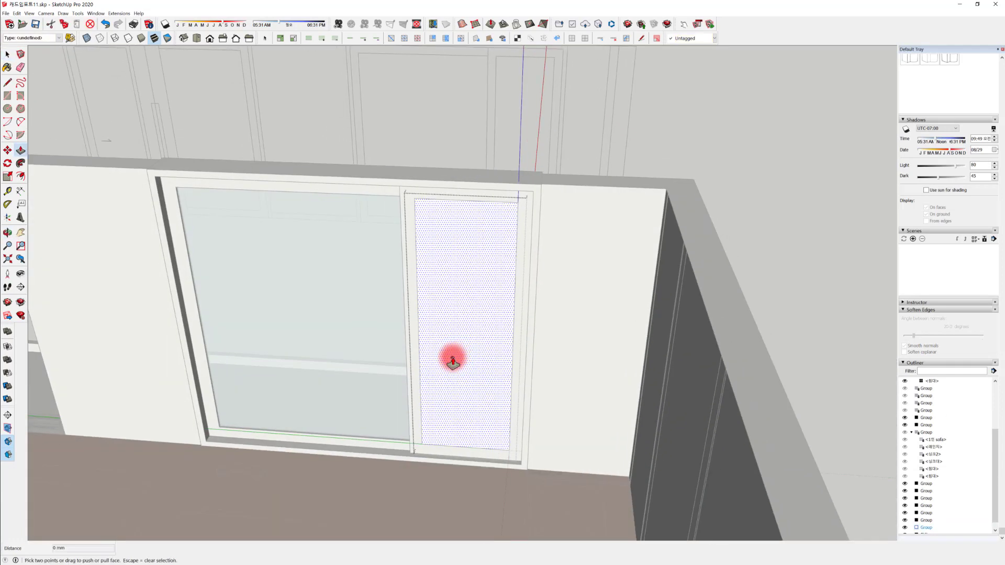
left_click_drag(453, 355, 431, 396)
type("1")
key("Return")
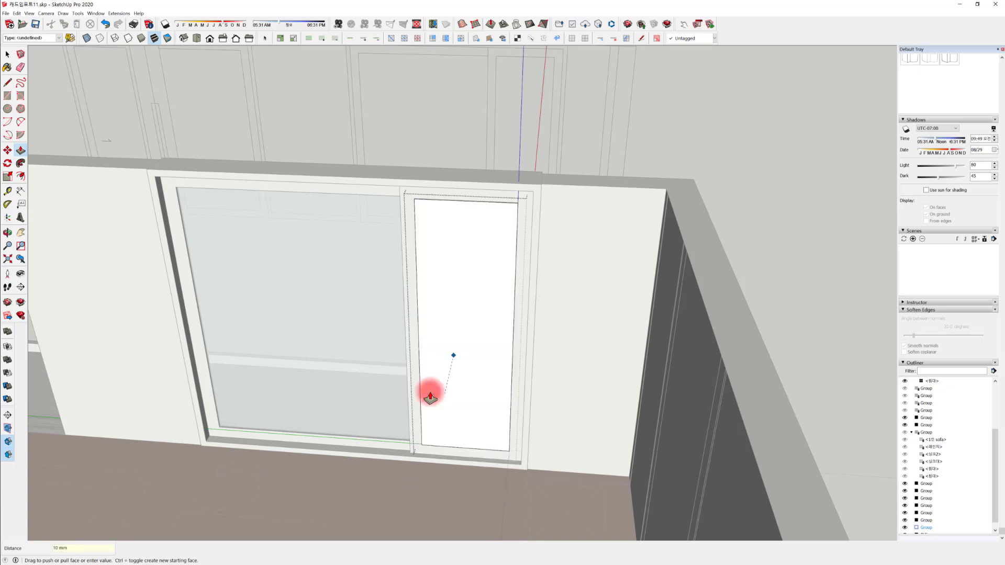
key("space")
left_click(560, 178)
middle_click_drag(561, 178, 476, 287)
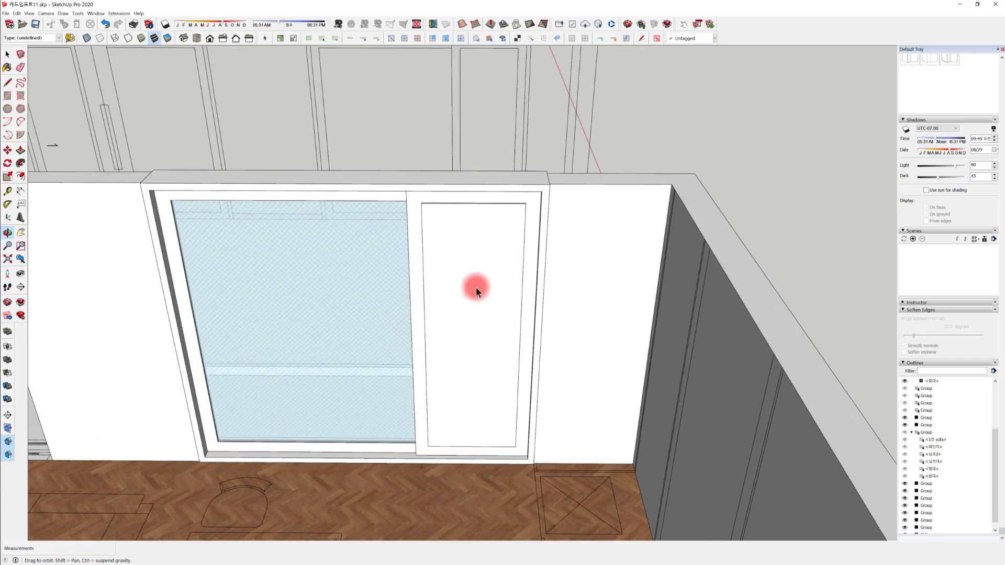
Move the narrow sash's glass pane 5 mm back into its frame, starting from its lower corner
scroll(488, 420, "up", 3)
left_click(469, 417)
scroll(570, 423, "up", 4)
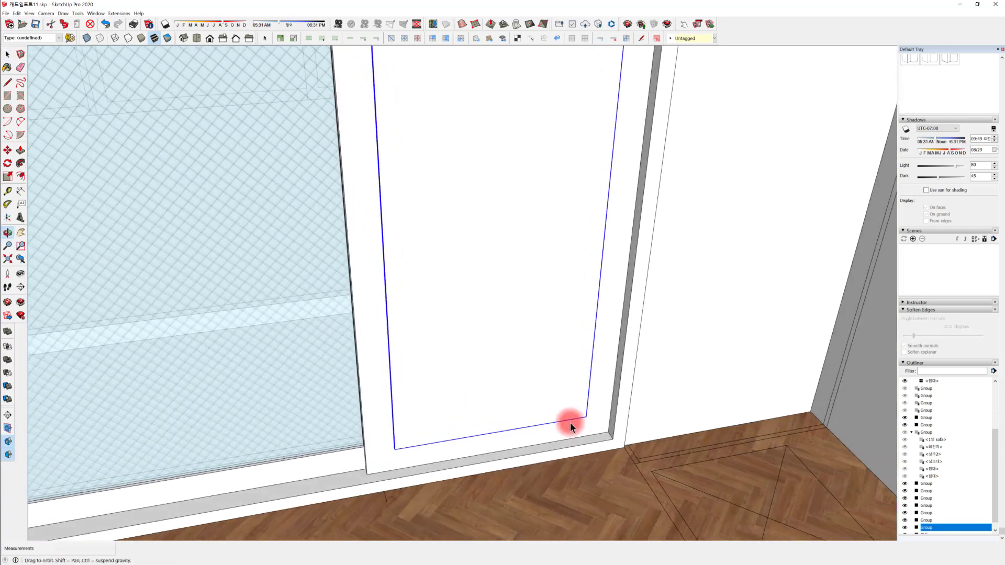
key("m")
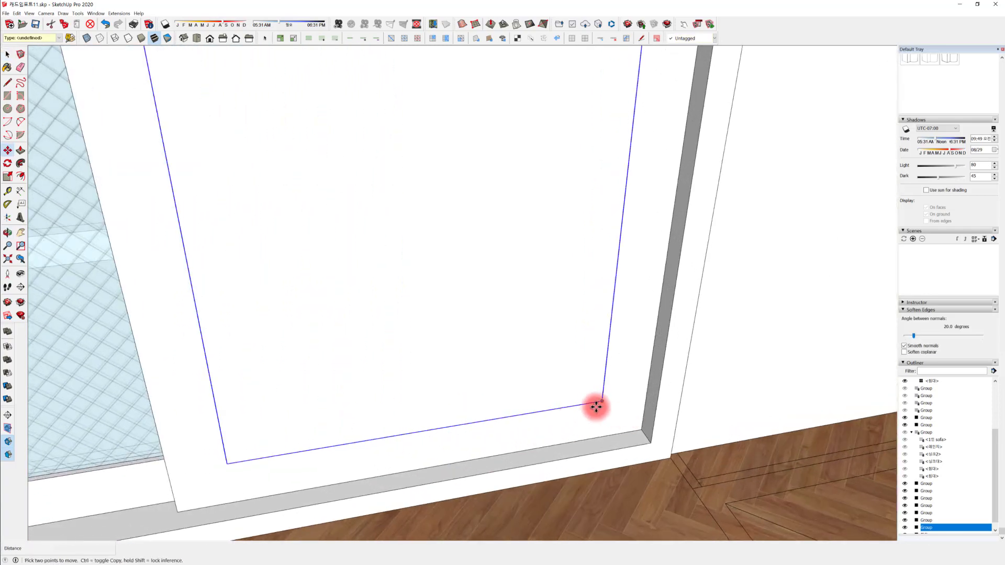
left_click(602, 402)
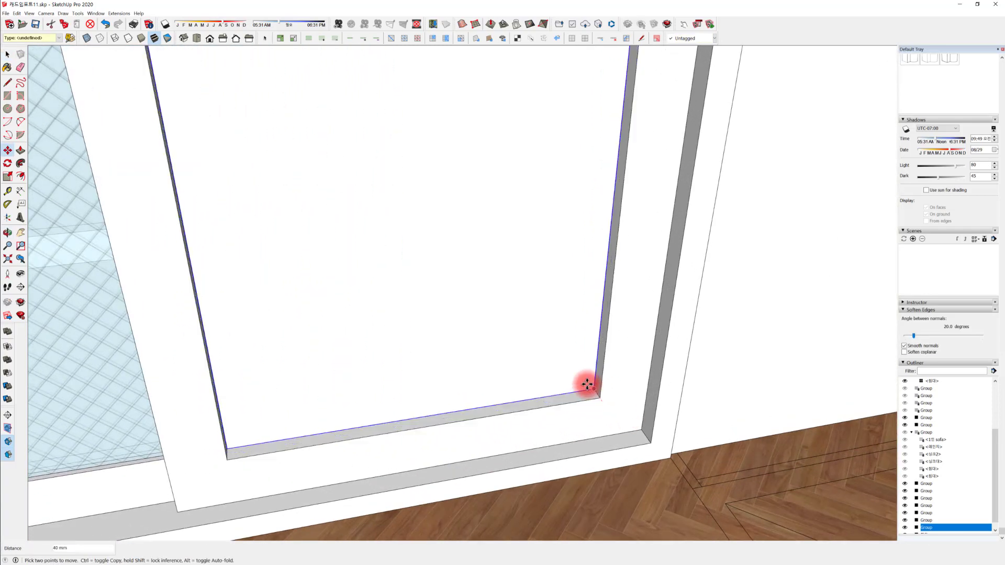
scroll(589, 402, "up", 3)
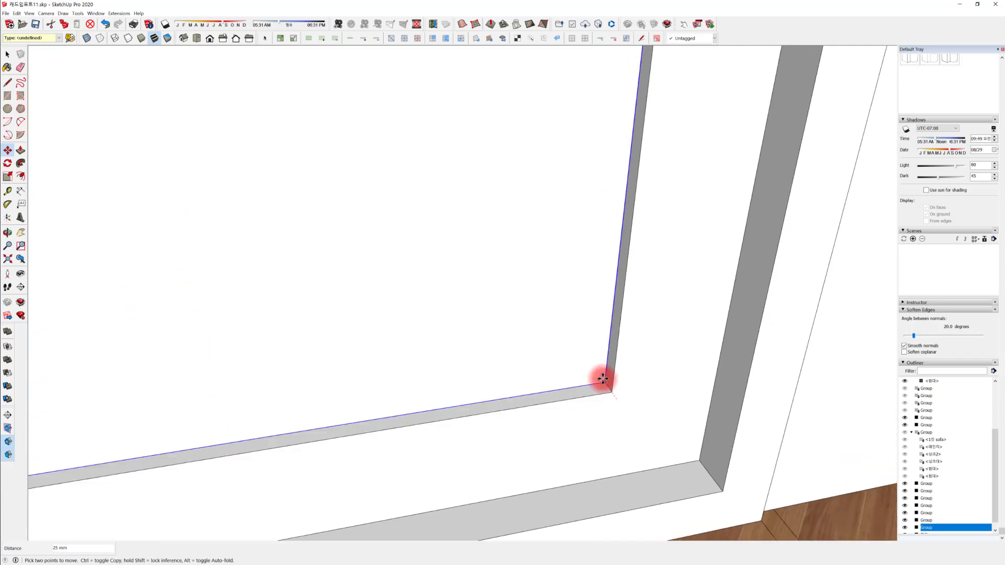
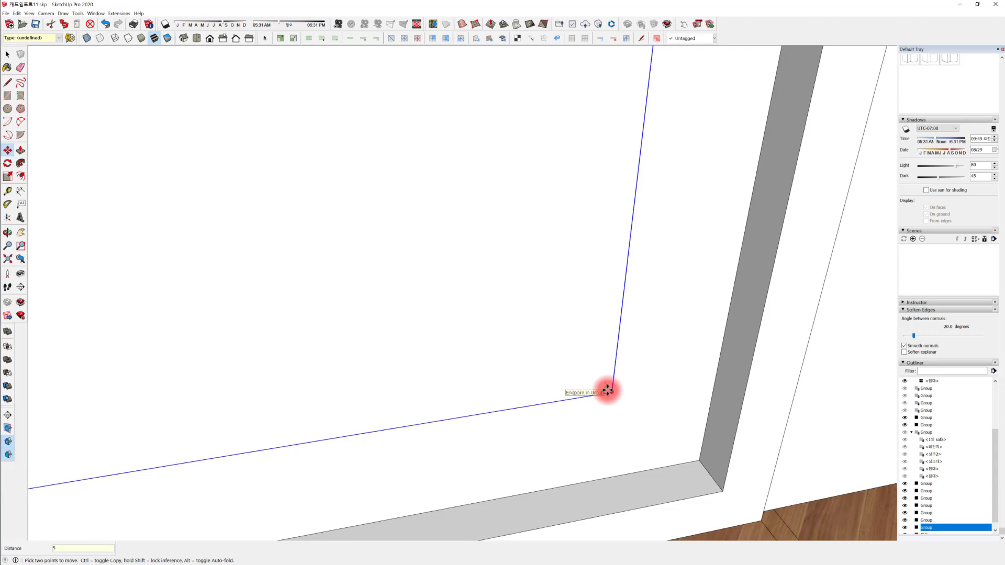
left_click(607, 390)
scroll(594, 397, "down", 3)
Sample the Translucent Glass Safety material from the wide sash's pane and paint the narrow sash's glass pane with it
middle_click_drag(595, 397, 399, 304)
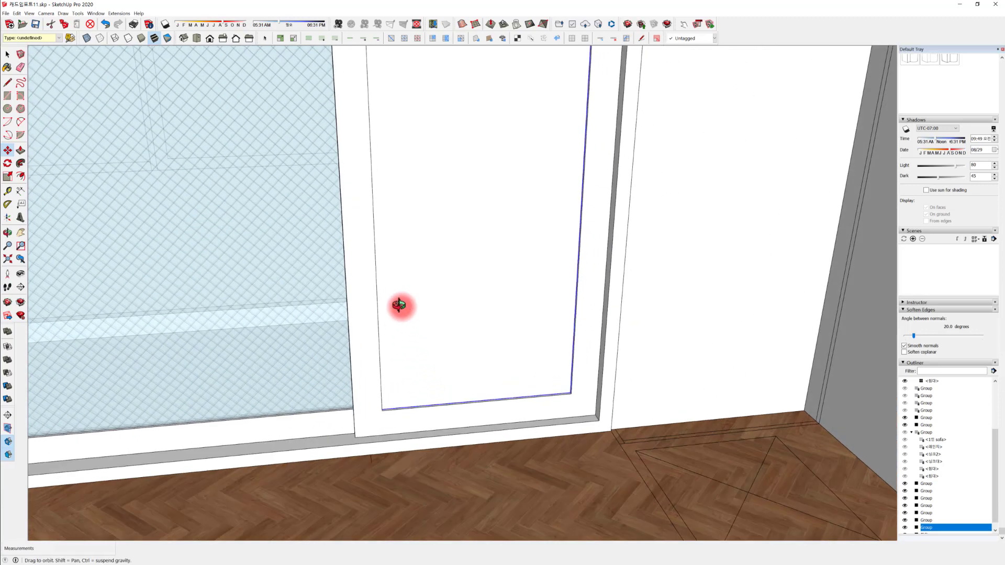
scroll(480, 361, "down", 8)
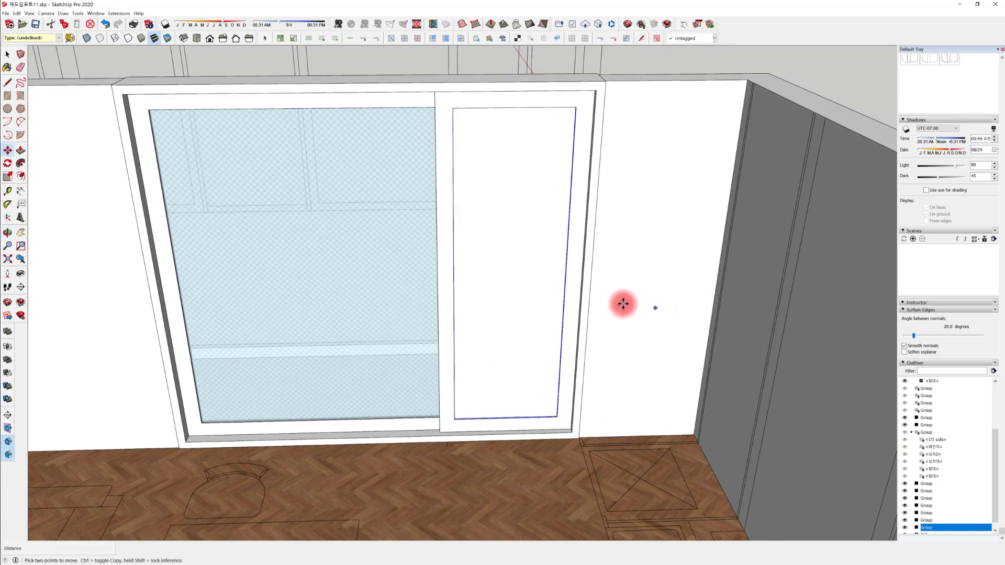
key("space")
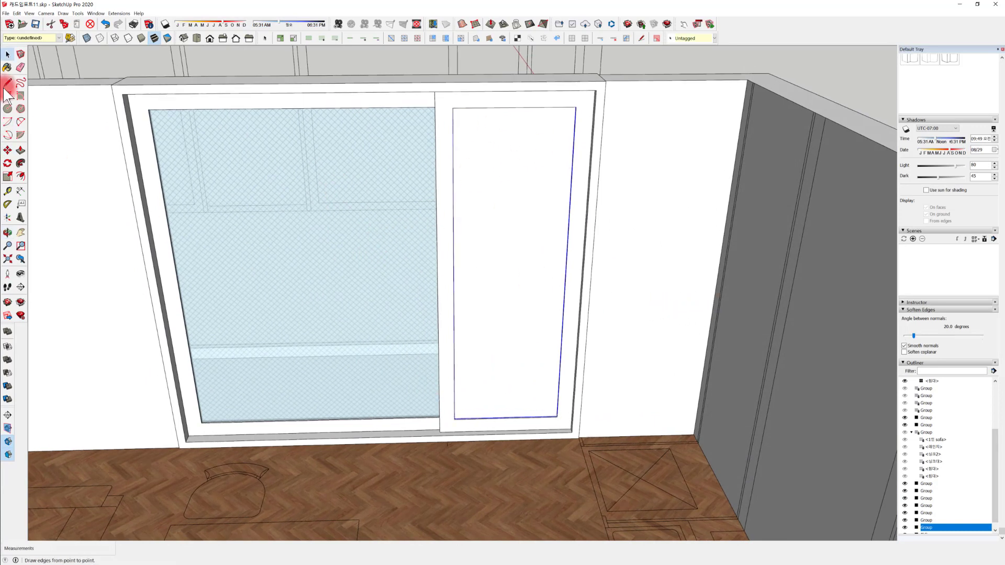
left_click(337, 246)
key("b")
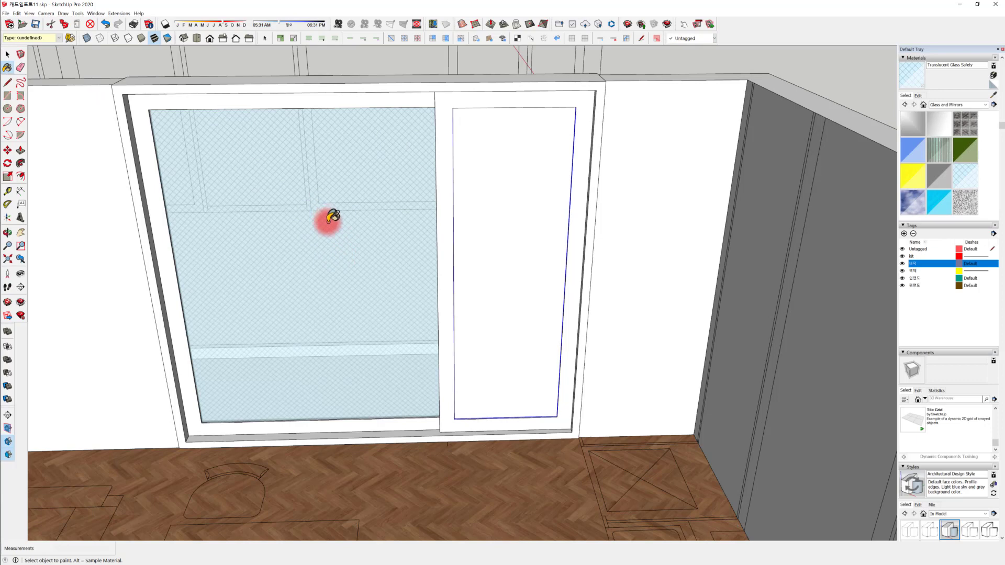
mouse_move(328, 219)
middle_mouse_down()
mouse_move(303, 253)
mouse_move(416, 243)
middle_mouse_up()
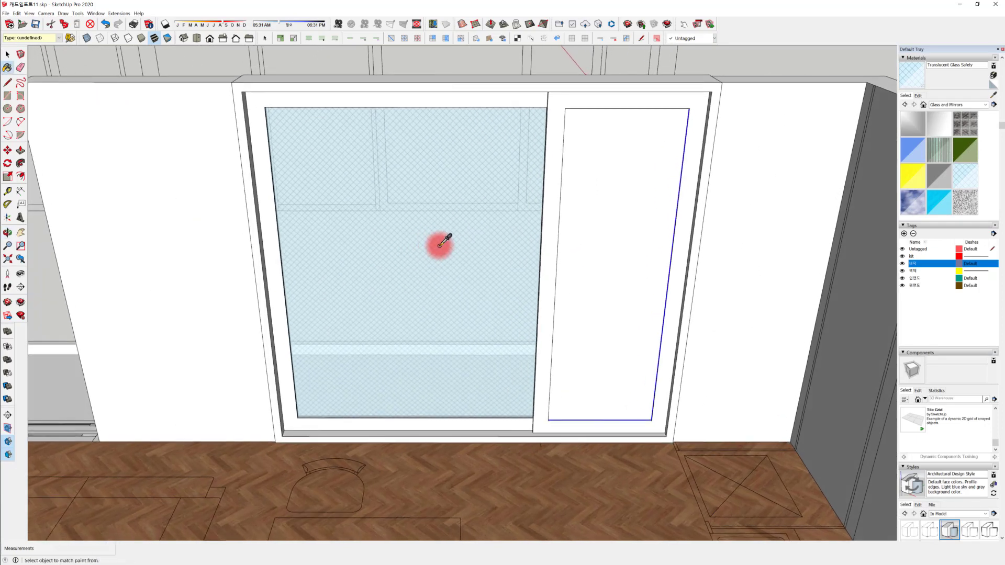
left_click(630, 268)
mouse_move(630, 267)
middle_mouse_down()
mouse_move(601, 333)
mouse_move(532, 348)
mouse_move(590, 347)
mouse_move(600, 419)
mouse_move(639, 399)
mouse_move(676, 419)
mouse_move(601, 398)
mouse_move(610, 466)
mouse_move(579, 433)
mouse_move(513, 413)
mouse_move(413, 435)
mouse_move(615, 333)
mouse_move(520, 384)
mouse_move(314, 442)
mouse_move(352, 464)
mouse_move(451, 424)
middle_mouse_up()
key("space")
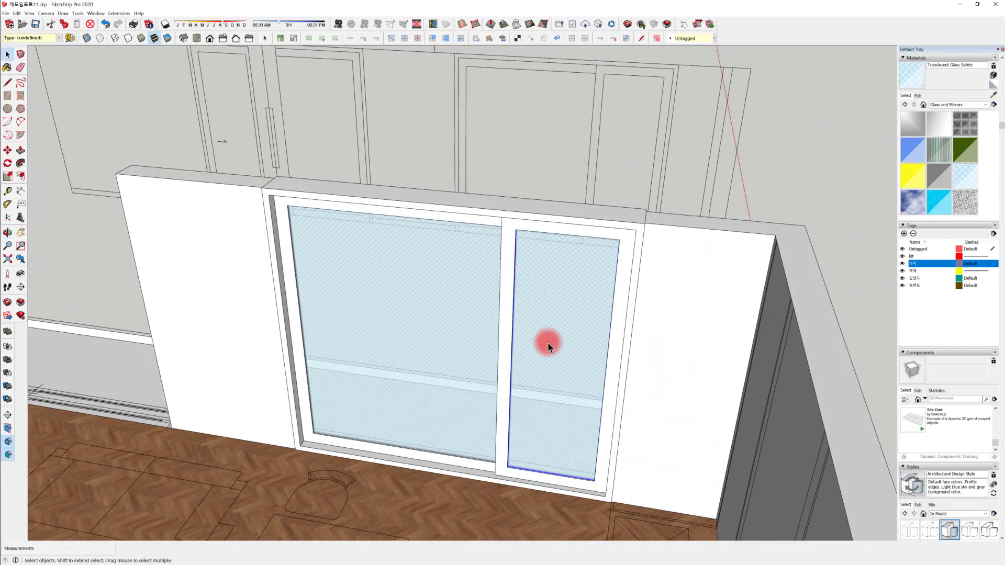
Select the outer frame, both sashes and both glass panes of the balcony window and combine them into one group
left_click(508, 332)
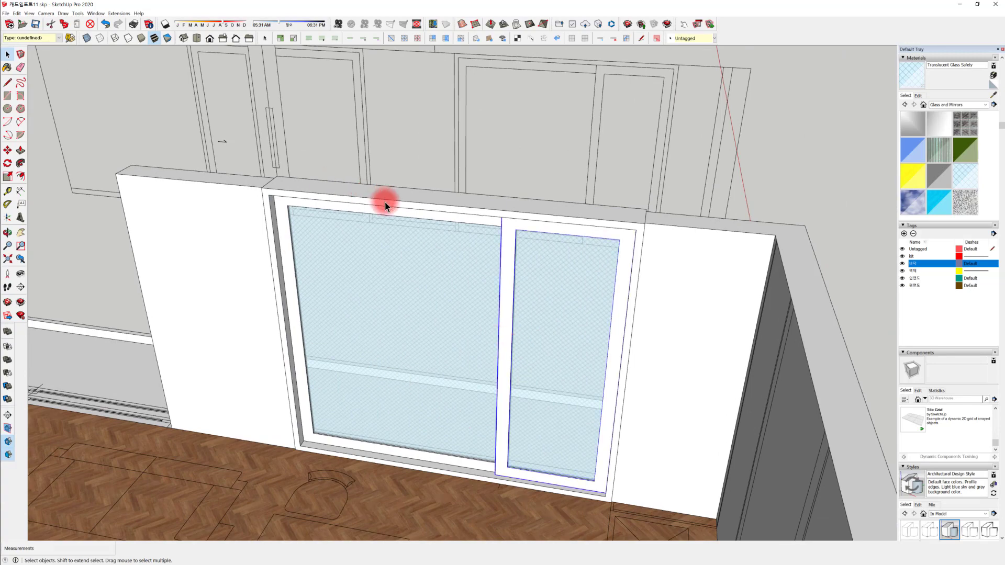
left_click(448, 217)
middle_click_drag(520, 354, 507, 199)
left_click(756, 128)
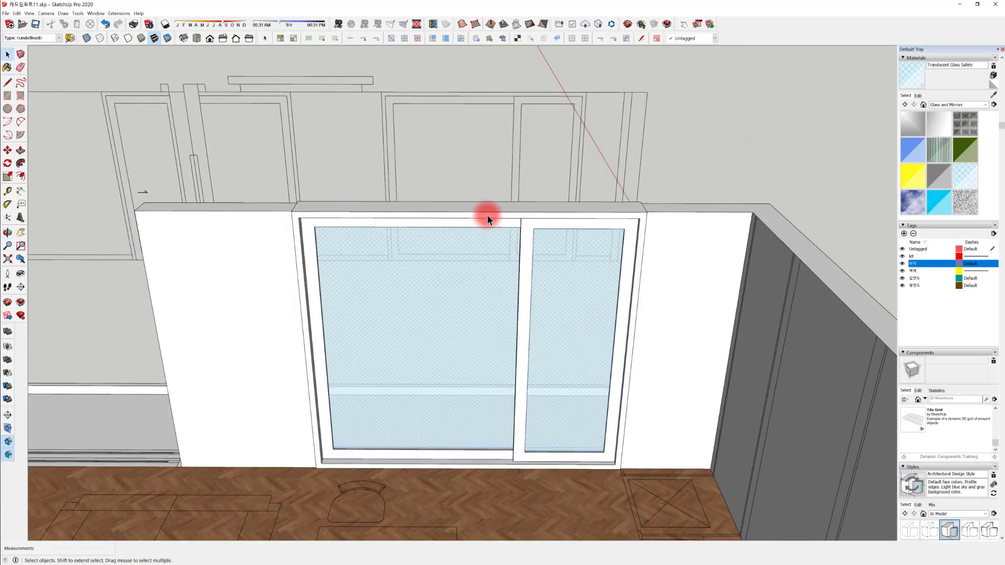
left_click(488, 216)
double_click(500, 226)
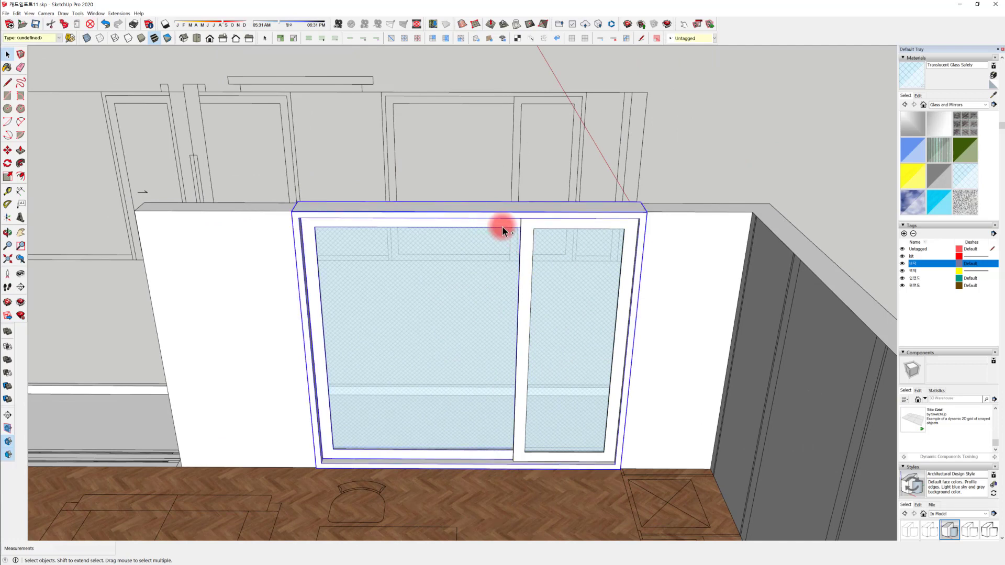
left_click(529, 238)
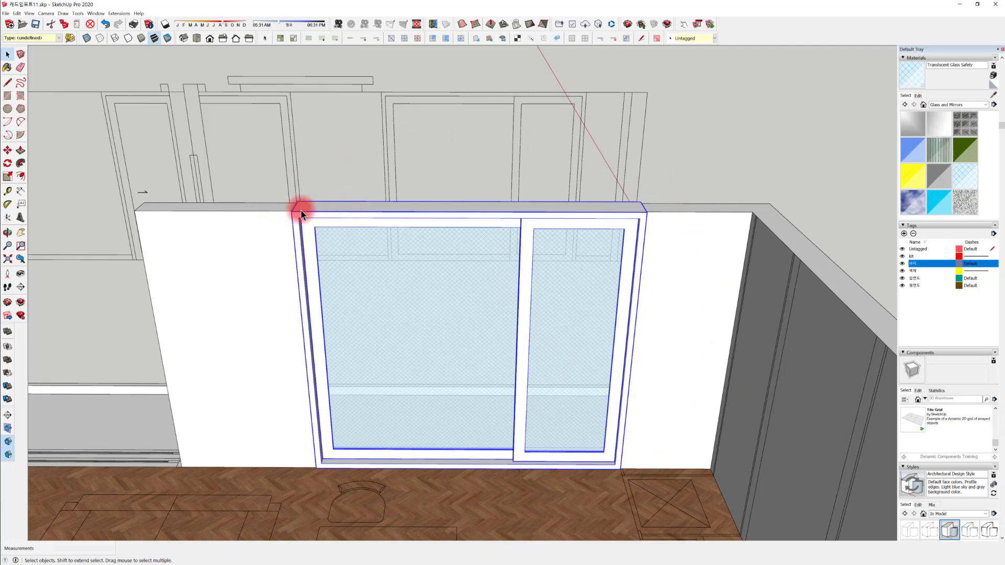
right_click(423, 212)
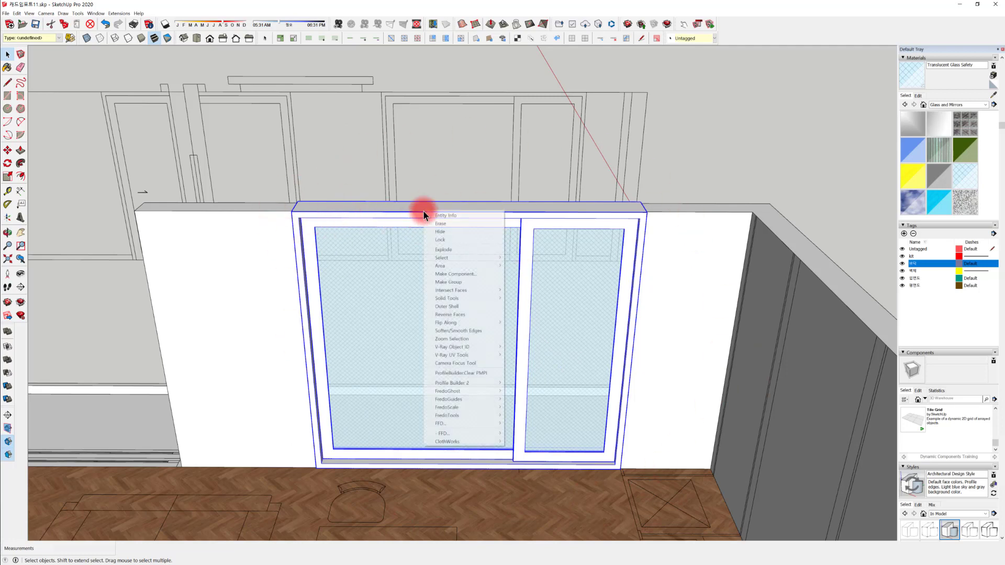
left_click(463, 282)
middle_click_drag(503, 336, 738, 204)
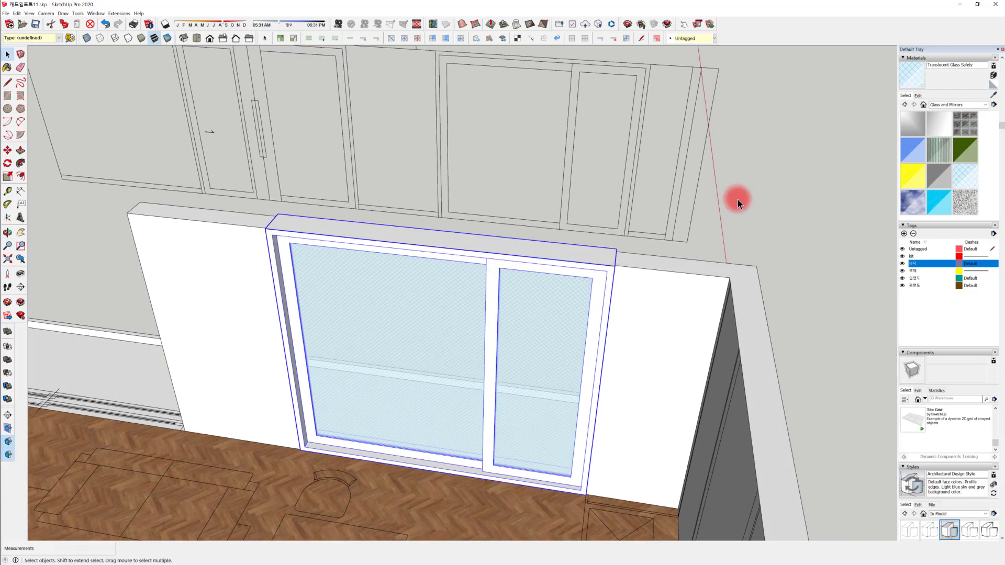
Measure the width of the neighbouring empty wall opening and the width of the grouped balcony window
middle_click_drag(468, 324, 324, 384)
middle_click_drag(443, 359, 557, 325)
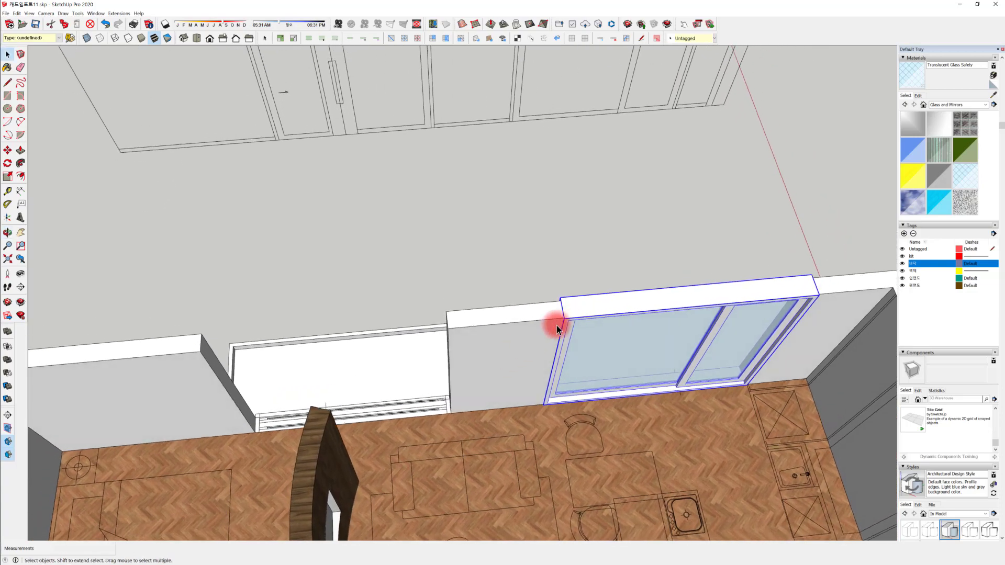
middle_click_drag(521, 369, 572, 330)
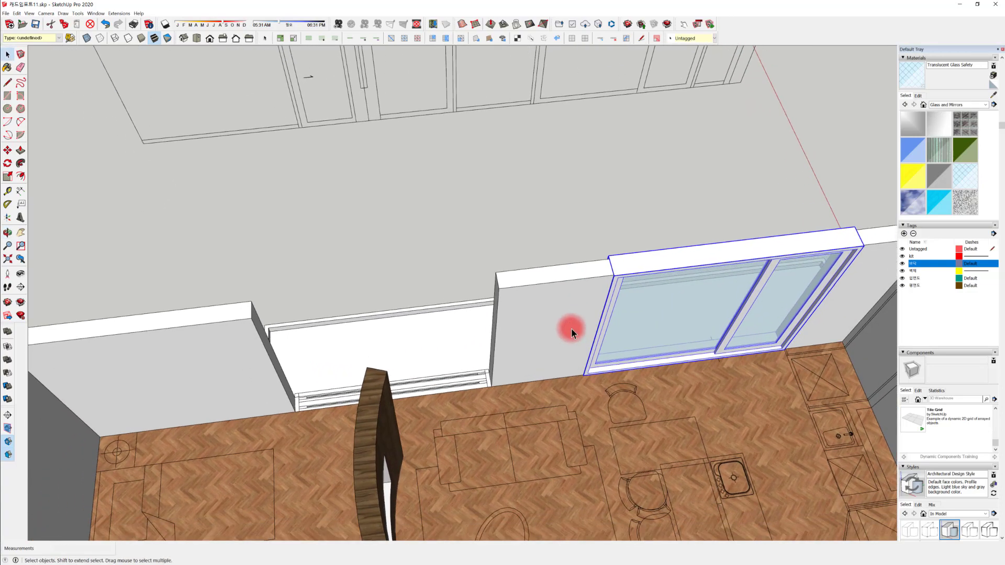
middle_click_drag(601, 290, 436, 296)
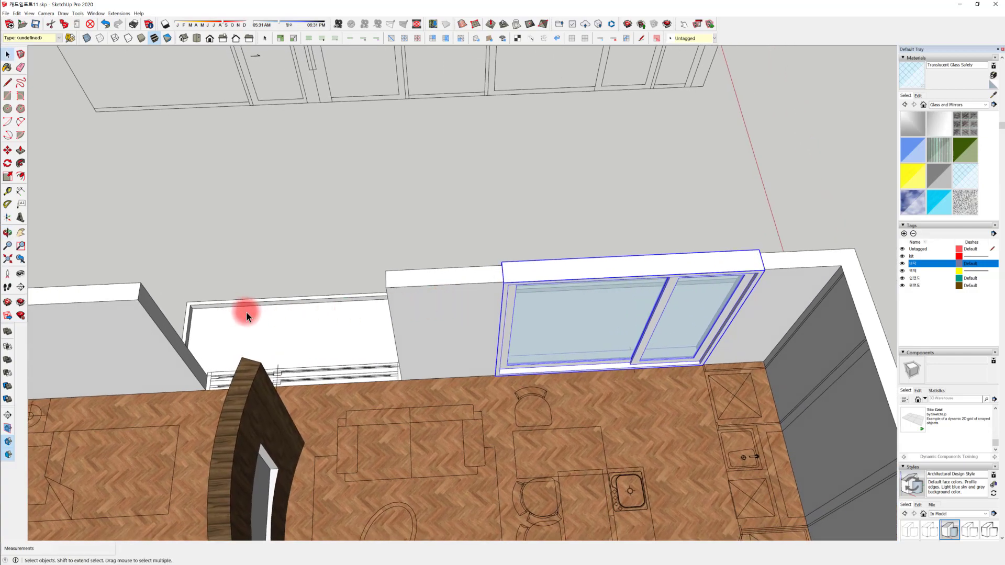
key("t")
left_click(138, 299)
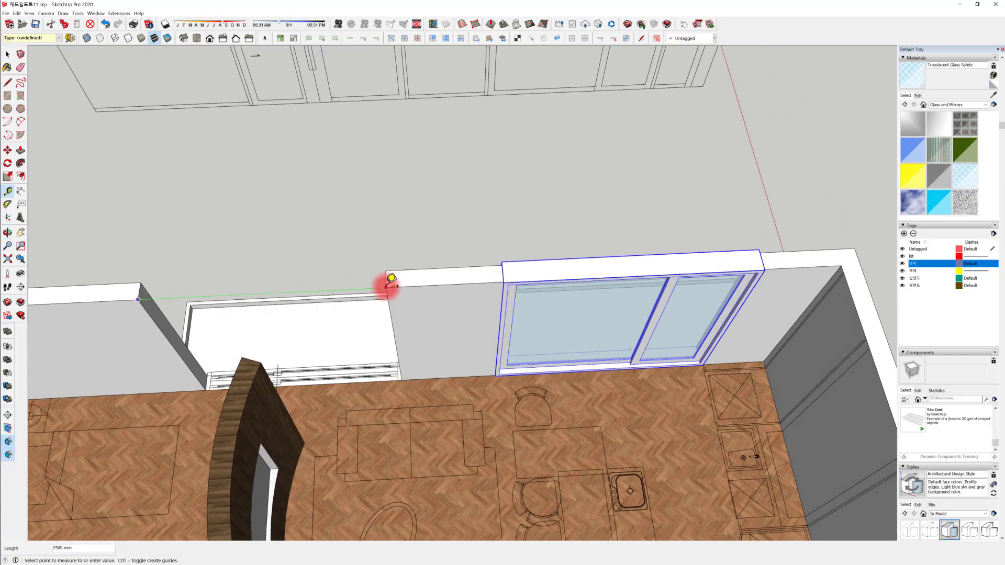
key("space")
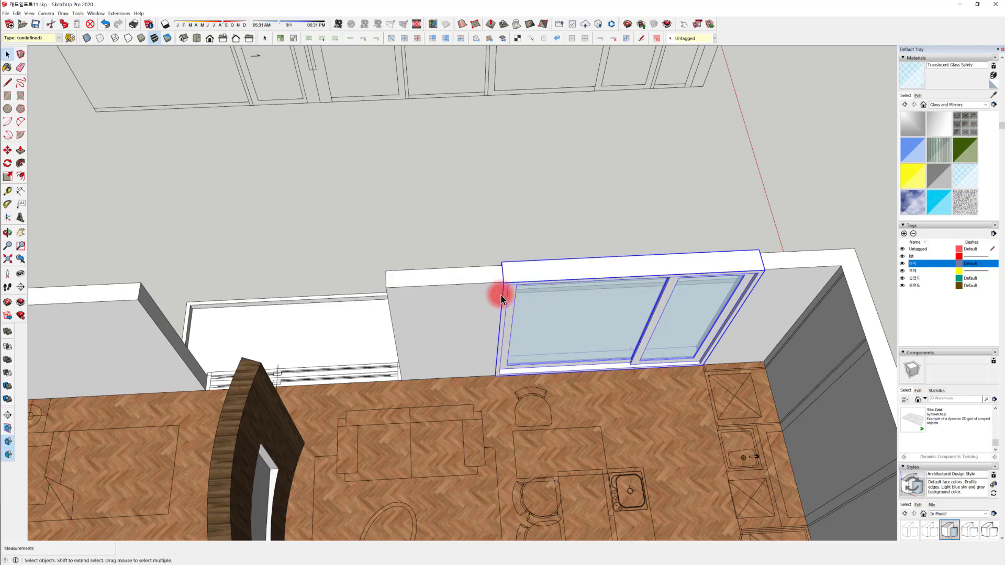
key("t")
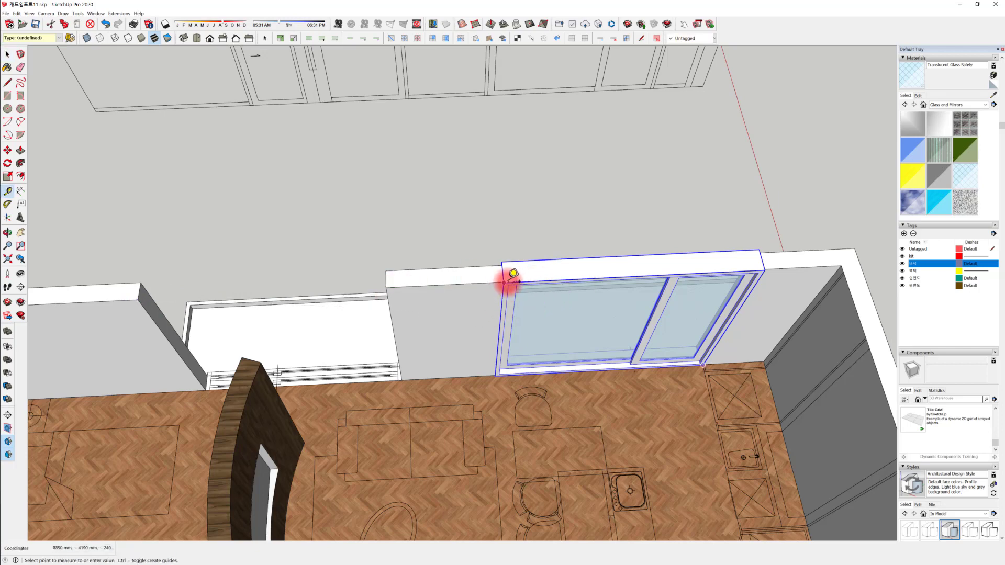
left_click(757, 270)
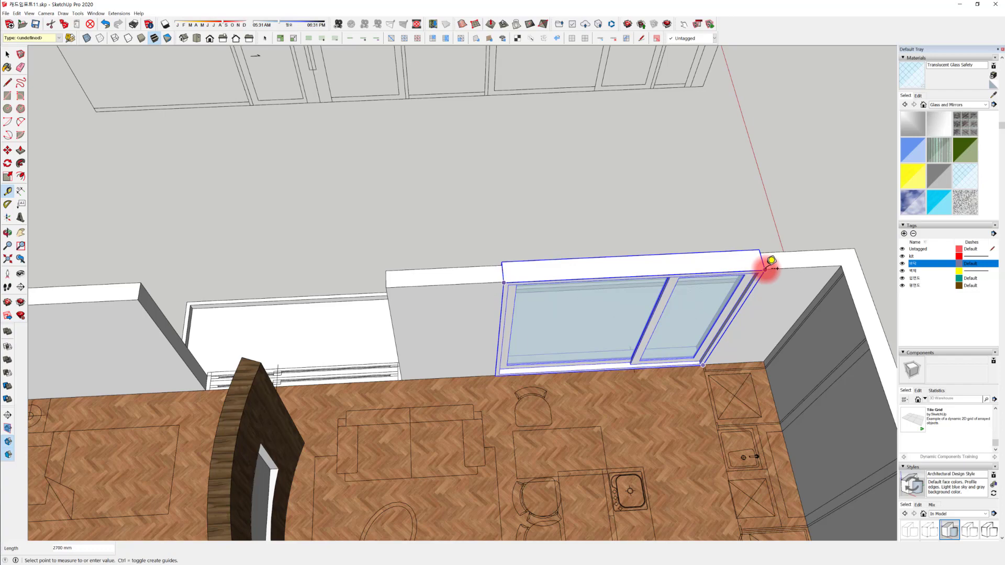
mouse_move(707, 277)
middle_mouse_down()
mouse_move(429, 316)
mouse_move(584, 315)
mouse_move(702, 259)
middle_mouse_up()
Copy the grouped window along the wall to the neighbouring opening, placing its upper inner corner on the opening's nearer upper corner
middle_click_drag(712, 303, 424, 371)
scroll(529, 325, "up", 5)
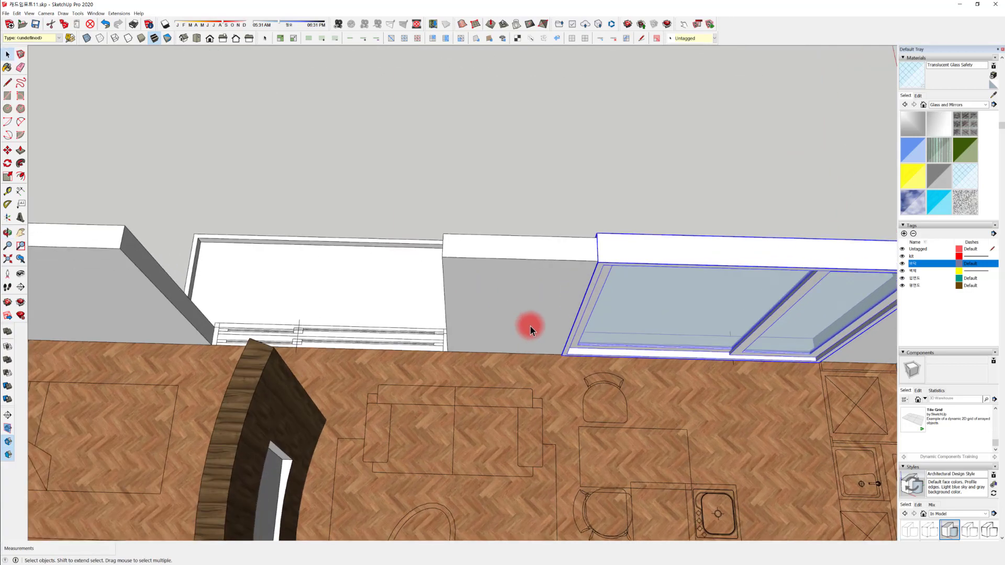
scroll(594, 321, "down", 5)
middle_click_drag(664, 312, 614, 191)
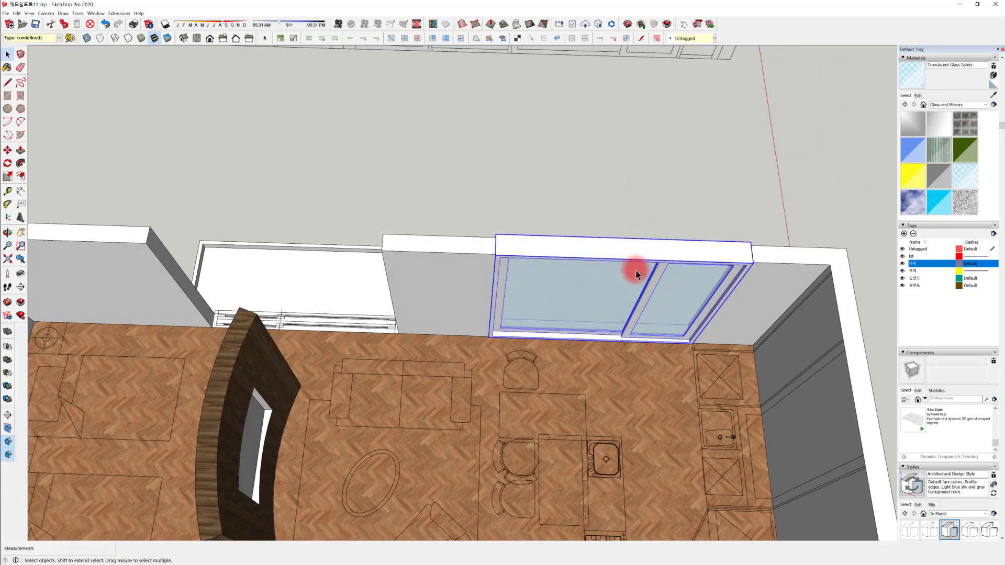
key("m")
middle_click_drag(737, 272, 610, 280)
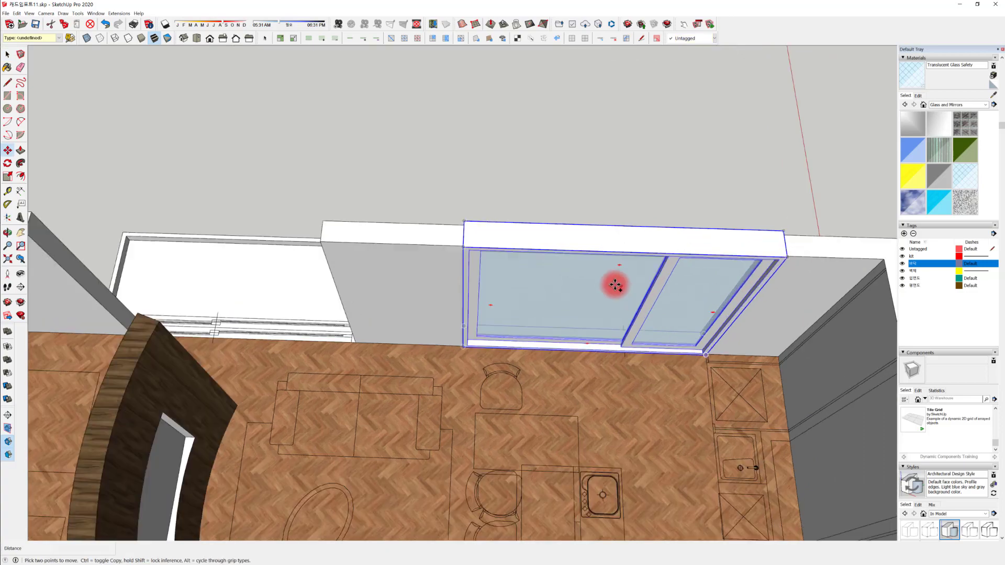
scroll(774, 247, "up", 3)
middle_click_drag(775, 246, 595, 334)
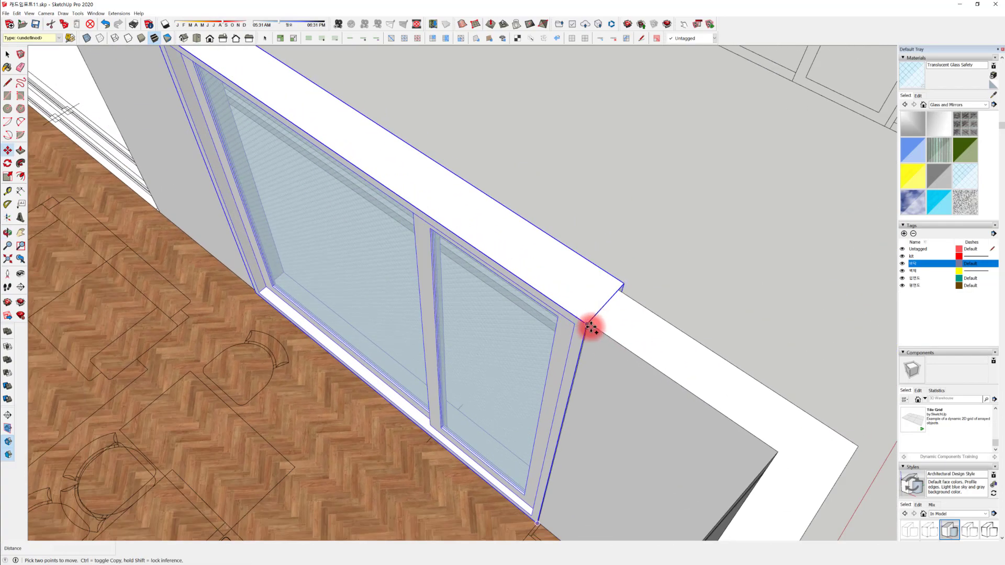
scroll(592, 327, "up", 2)
middle_click_drag(609, 321, 606, 346)
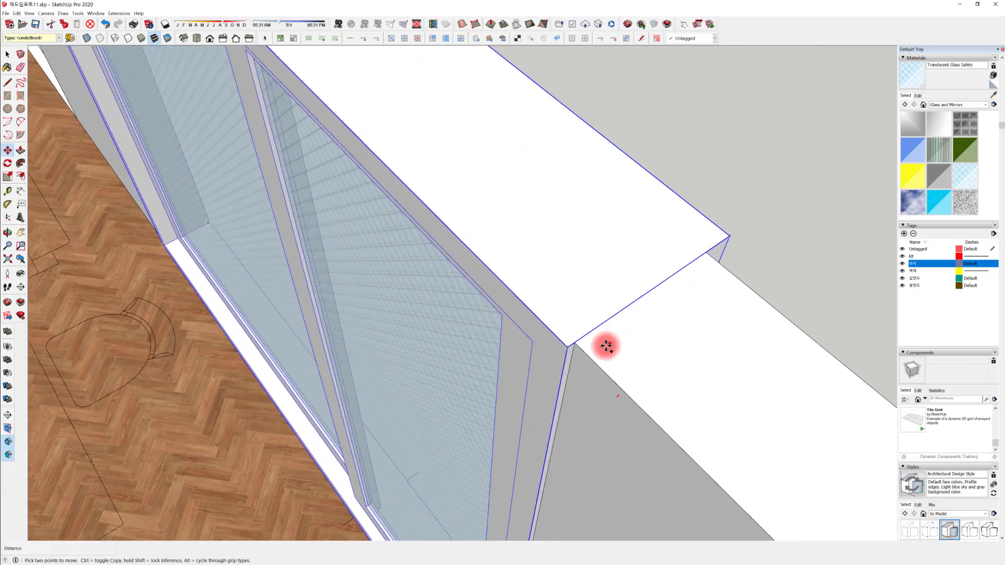
left_click(577, 344)
middle_click_drag(401, 308, 947, 450)
scroll(948, 451, "down", 1)
scroll(604, 217, "down", 3)
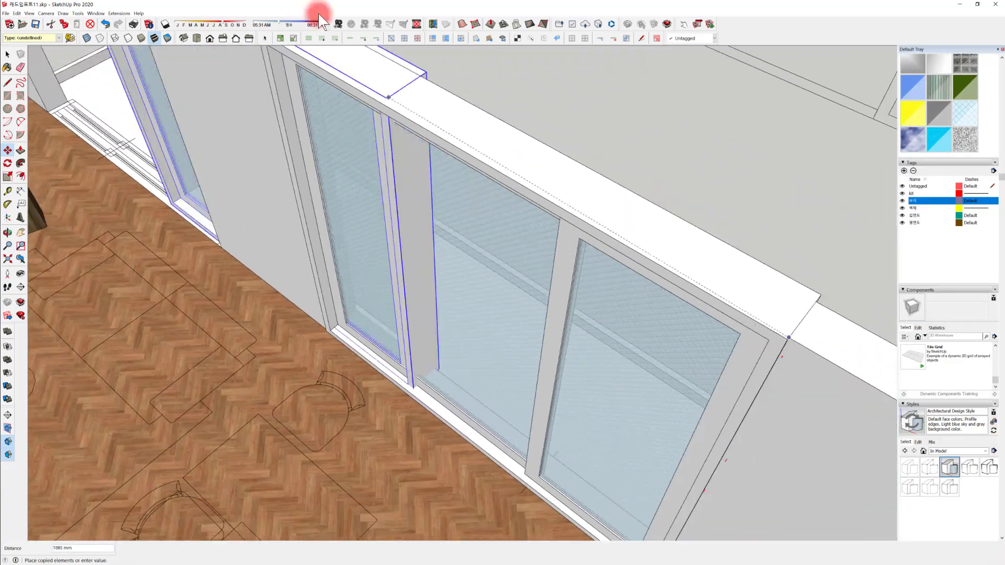
scroll(224, 195, "up", 3)
middle_click_drag(231, 197, 499, 442)
scroll(487, 355, "up", 3)
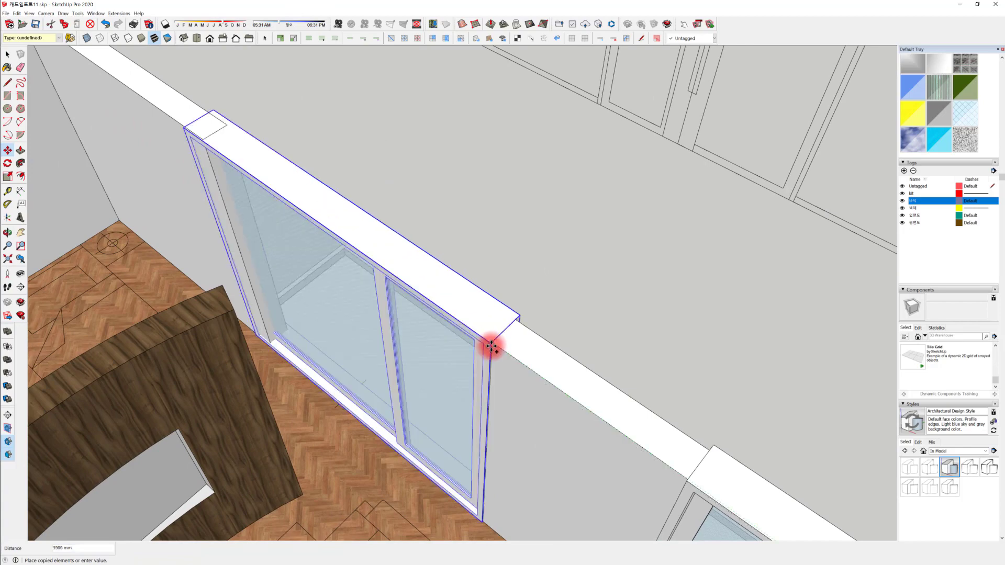
scroll(490, 346, "up", 2)
left_click(494, 340)
Move the copied window out of the wall opening into the free space on the outer side of the wall
middle_click_drag(446, 386, 579, 353)
scroll(571, 354, "down", 2)
middle_click_drag(447, 288, 521, 287)
middle_click_drag(527, 195, 491, 269)
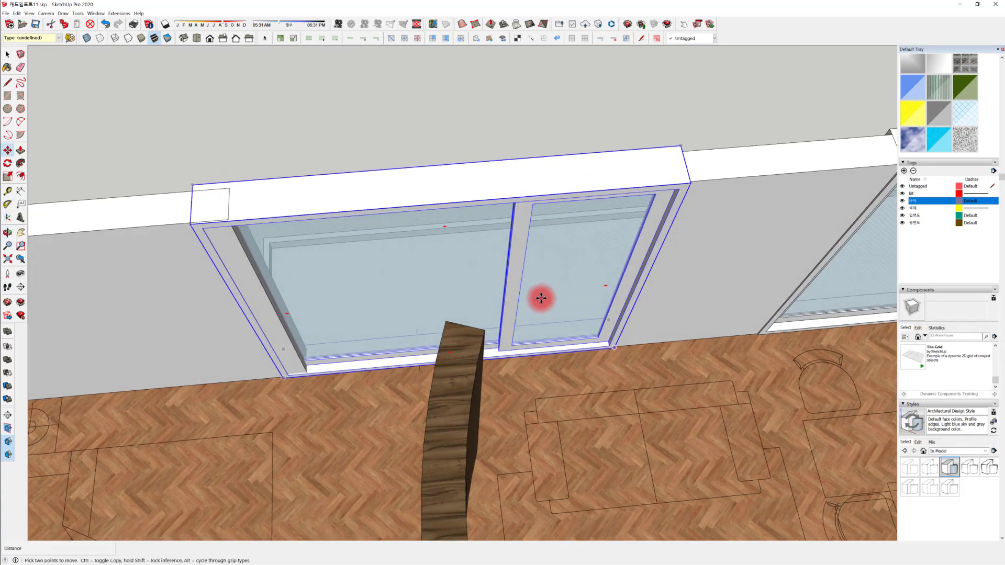
middle_click_drag(541, 296, 321, 323)
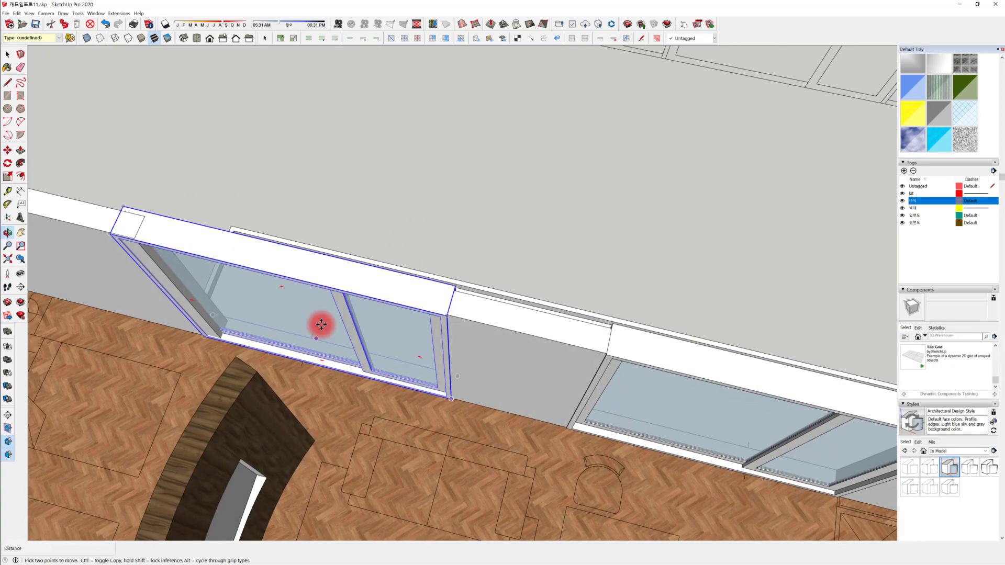
middle_click_drag(545, 253, 381, 274)
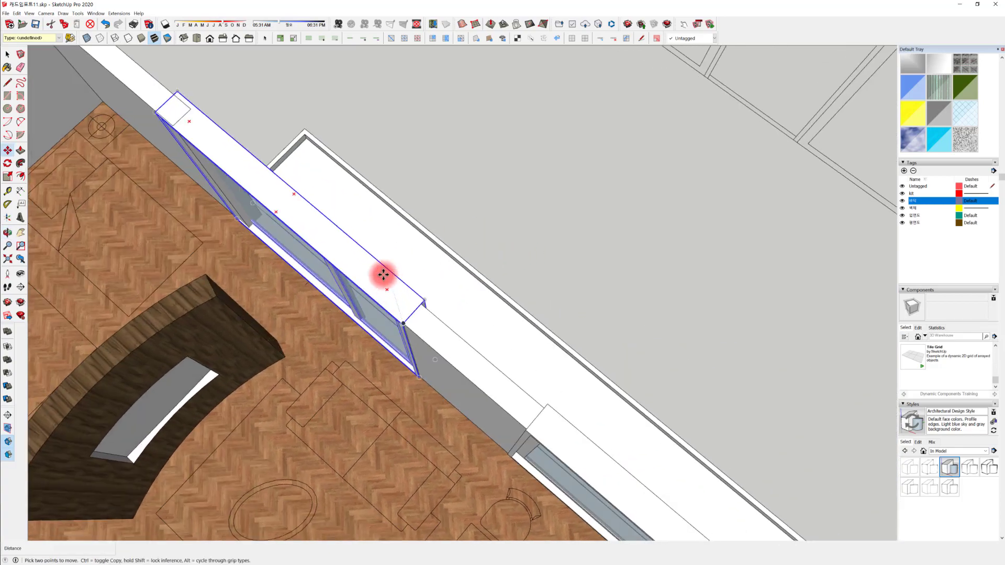
left_click(340, 247)
left_click(497, 88)
middle_click_drag(494, 86, 595, 164)
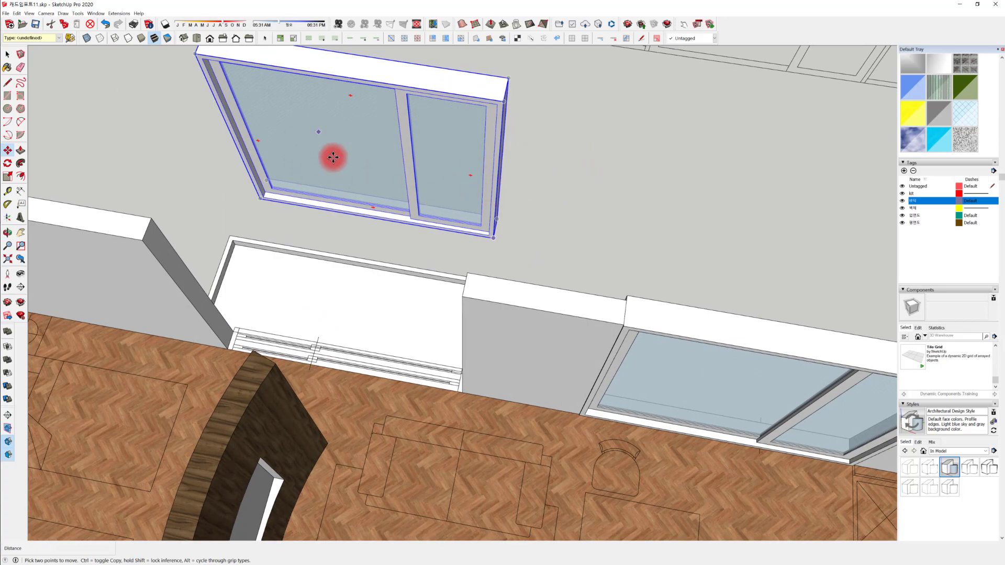
middle_click_drag(463, 166, 410, 254)
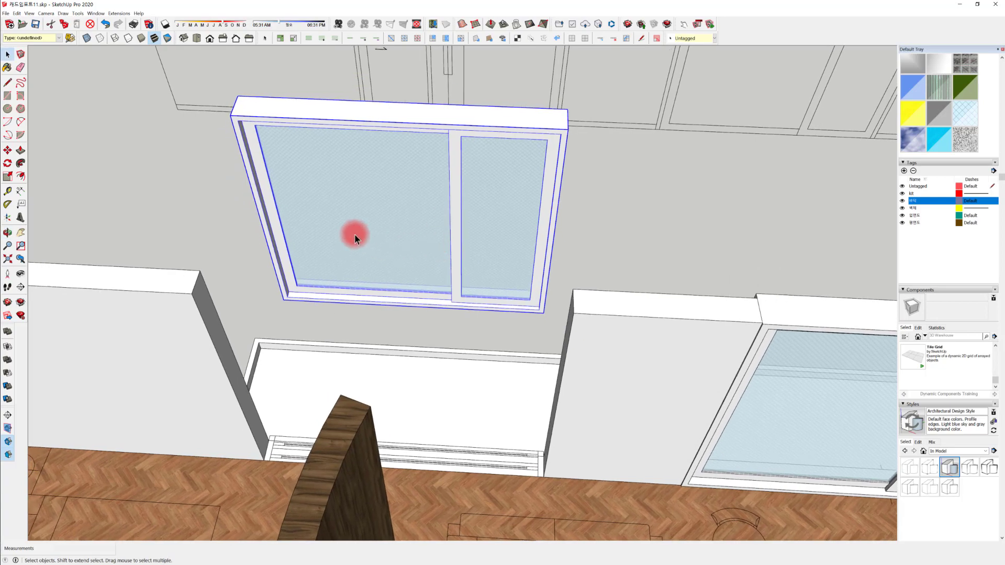
Mirror the copied window along its length with a negative Scale on the green axis about its opposite side
key("s")
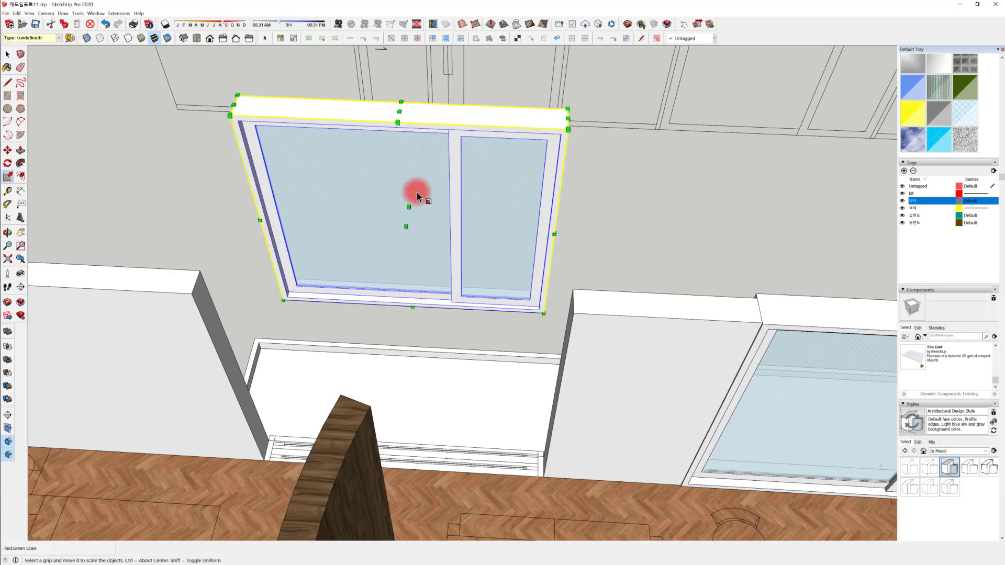
middle_click_drag(417, 194, 337, 300)
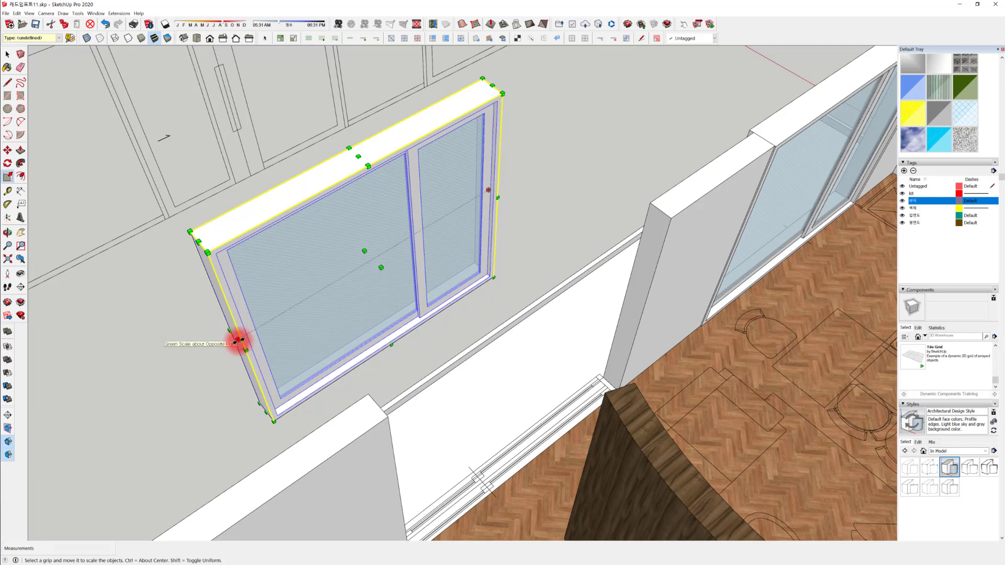
left_click_drag(239, 340, 656, 137)
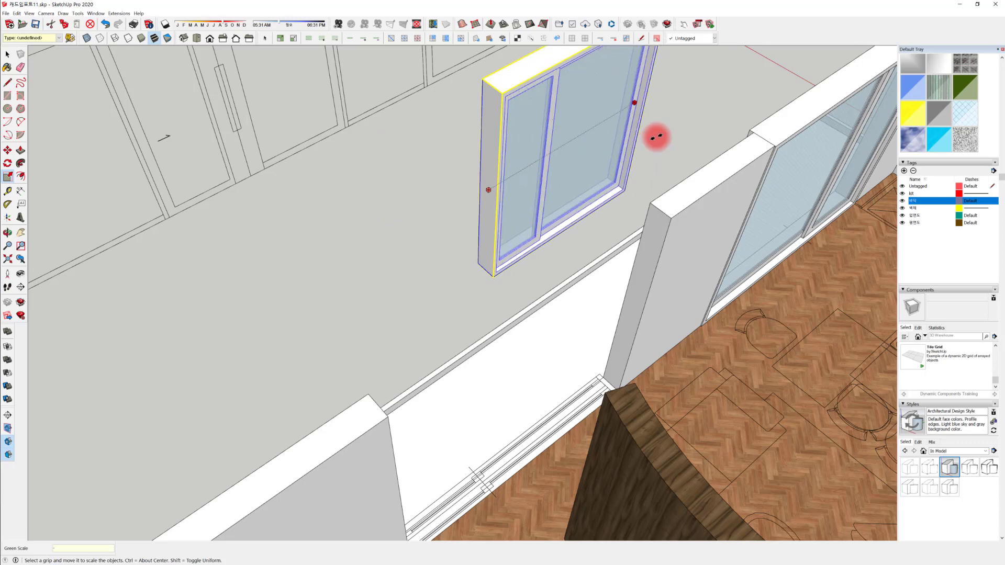
key("Return")
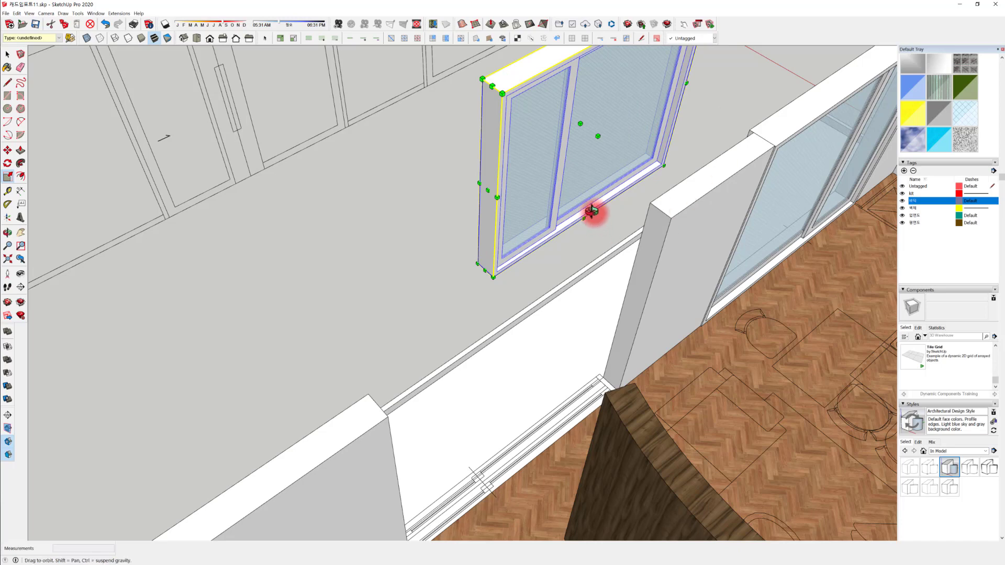
Compare the sash arrangement of the mirrored window copy with the original balcony window from several sides
middle_click_drag(590, 213, 563, 180)
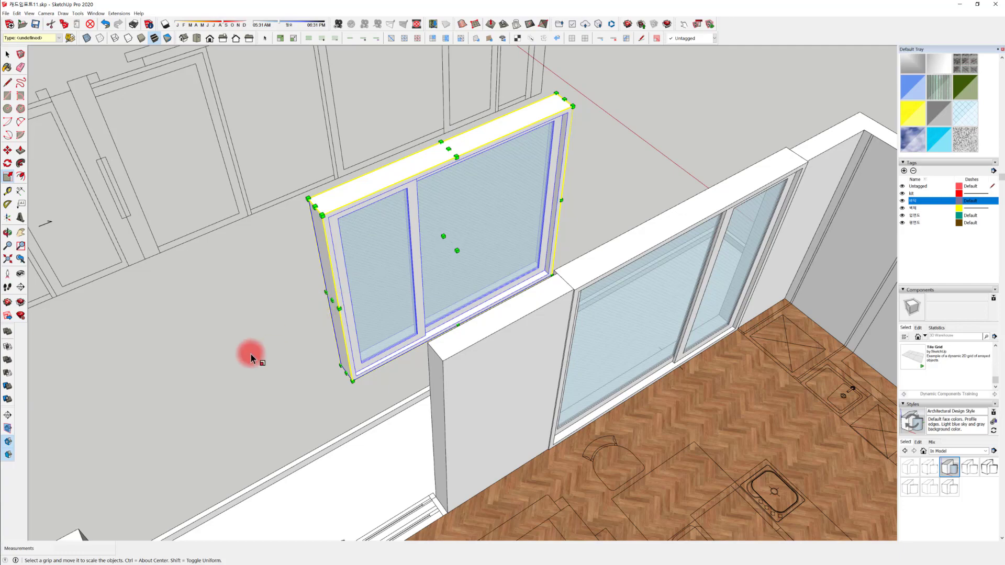
middle_click_drag(570, 179, 628, 111)
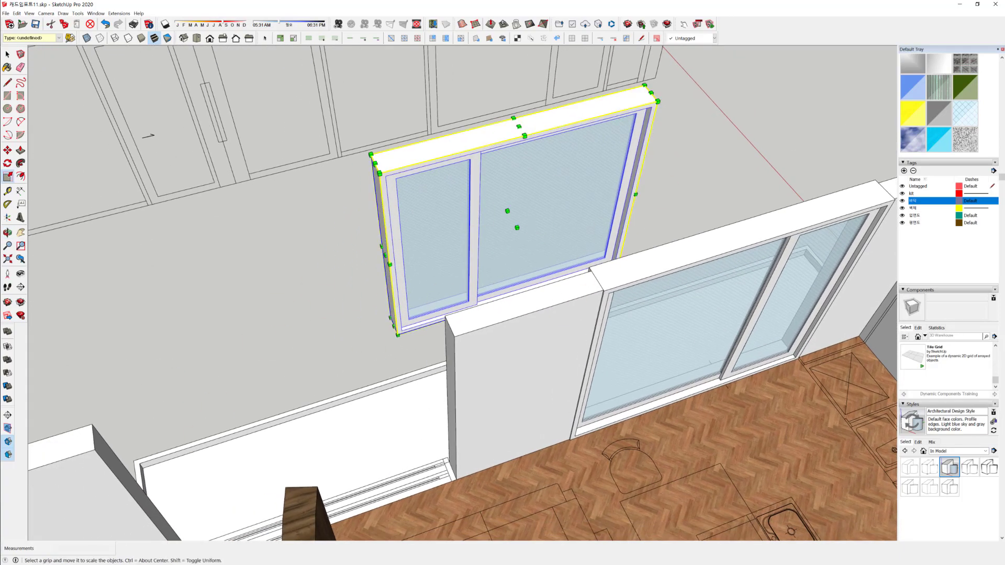
middle_click_drag(544, 246, 411, 292)
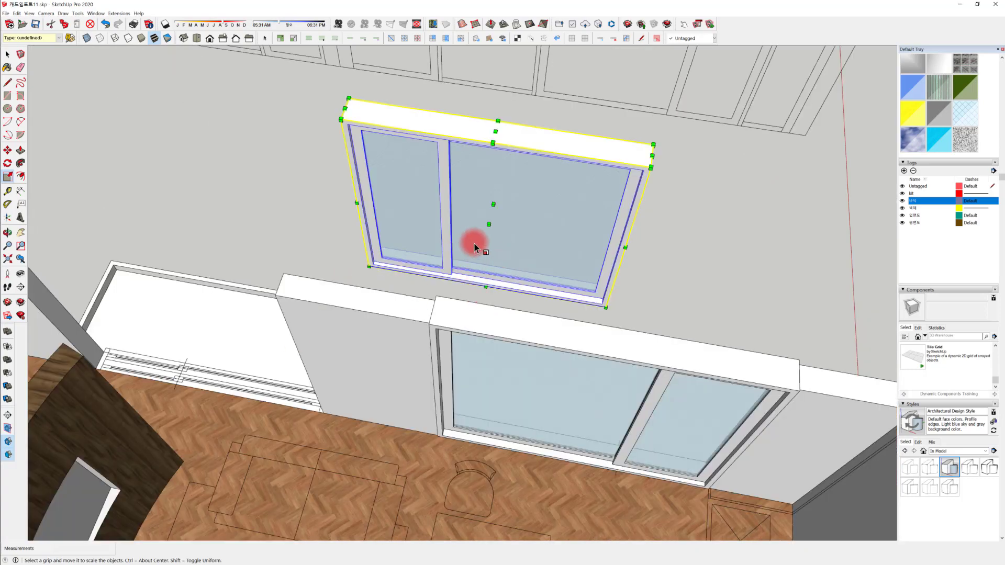
middle_click_drag(474, 243, 636, 230)
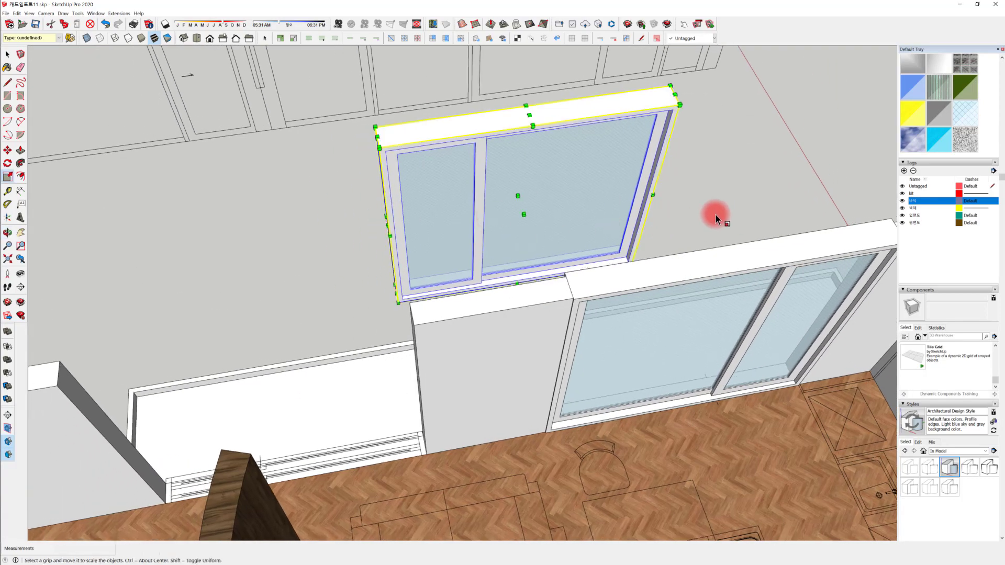
middle_click_drag(715, 215, 478, 243)
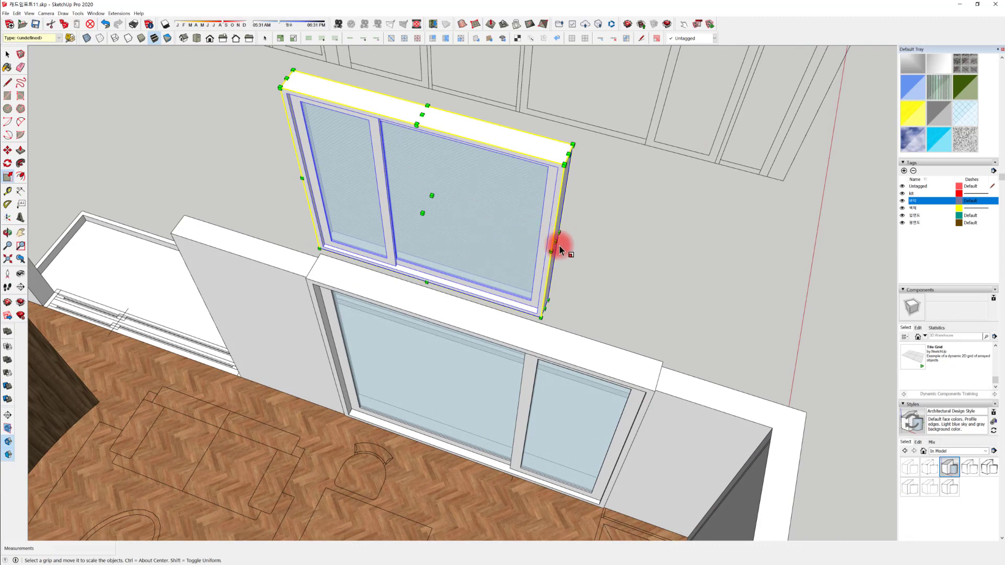
left_click_drag(556, 243, 498, 233)
key("space")
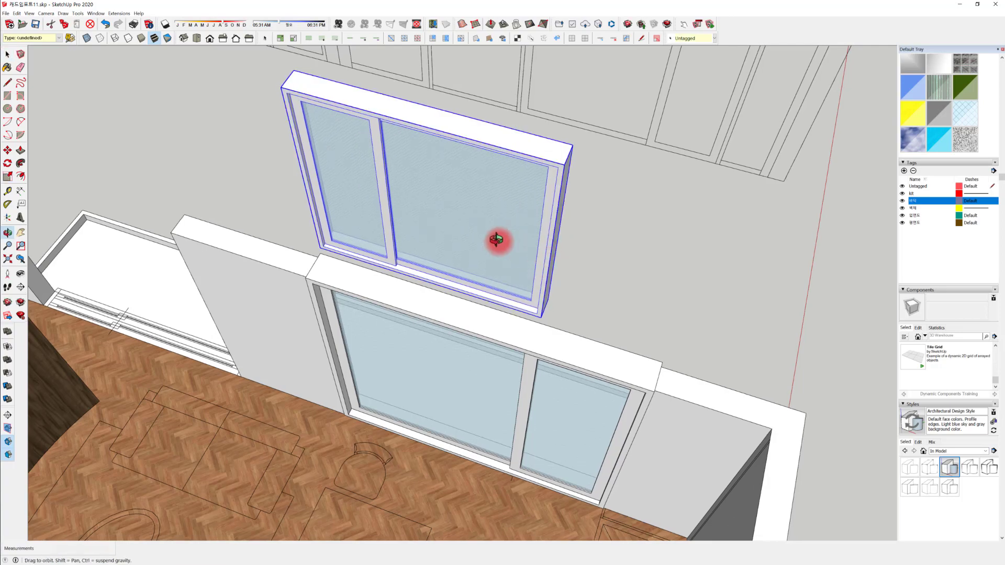
Move the mirrored window into the neighbouring wall opening, placing its far upper corner on the opening's far upper corner
scroll(649, 262, "up", 3)
middle_click_drag(649, 262, 590, 250, "shift")
middle_click_drag(476, 163, 534, 177, "shift")
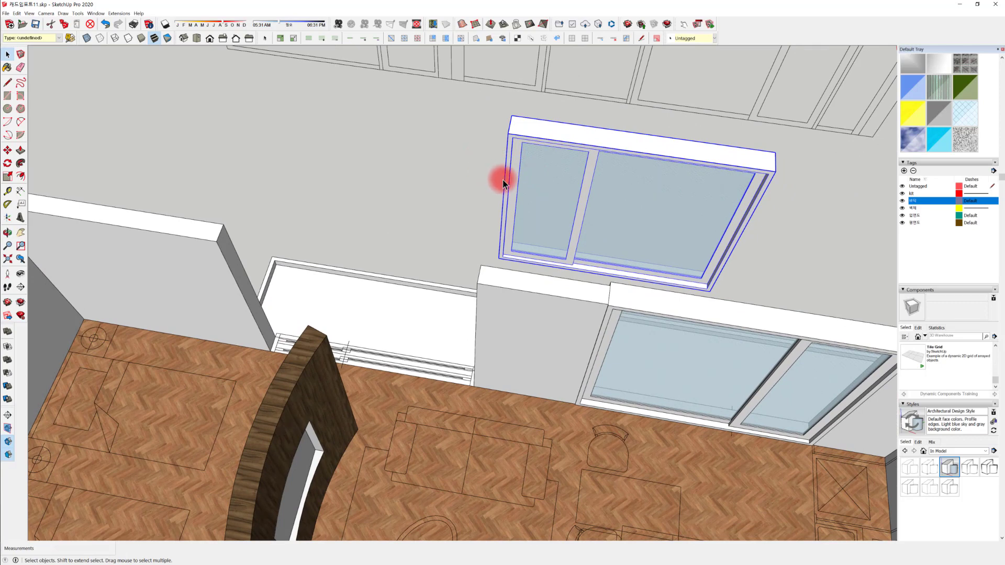
key("m")
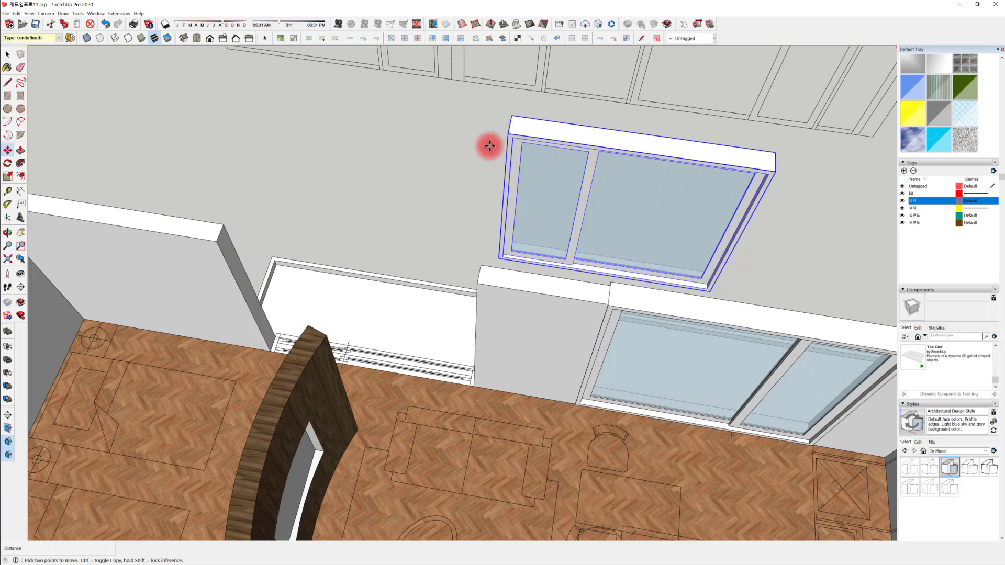
left_click_drag(490, 146, 219, 241)
middle_click_drag(518, 347, 635, 316)
scroll(527, 307, "up", 3)
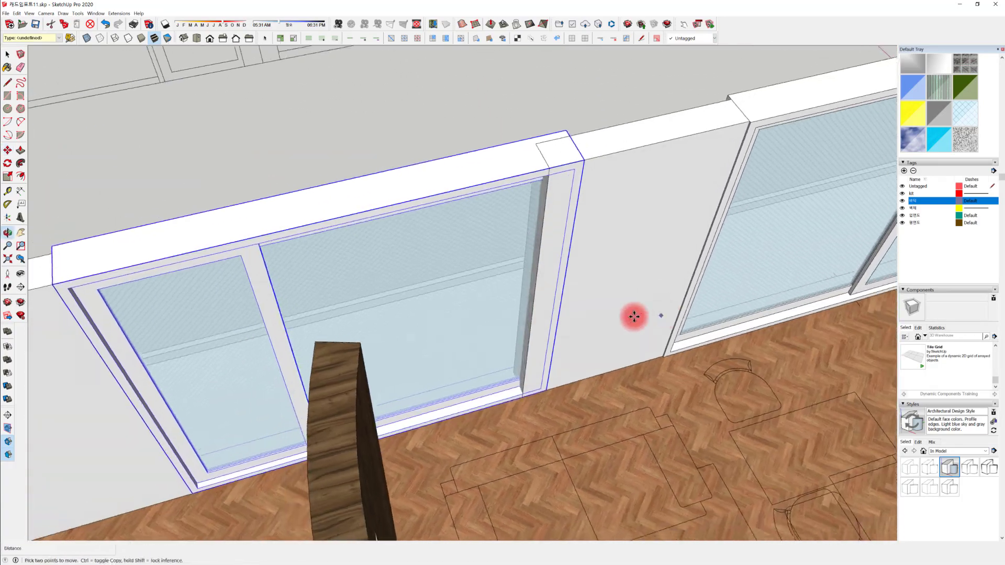
With X-ray display on, scale the mirrored window along the green axis so its overlapping end meets the opening's nearer edge
scroll(538, 291, "up", 4)
middle_click_drag(538, 291, 538, 240)
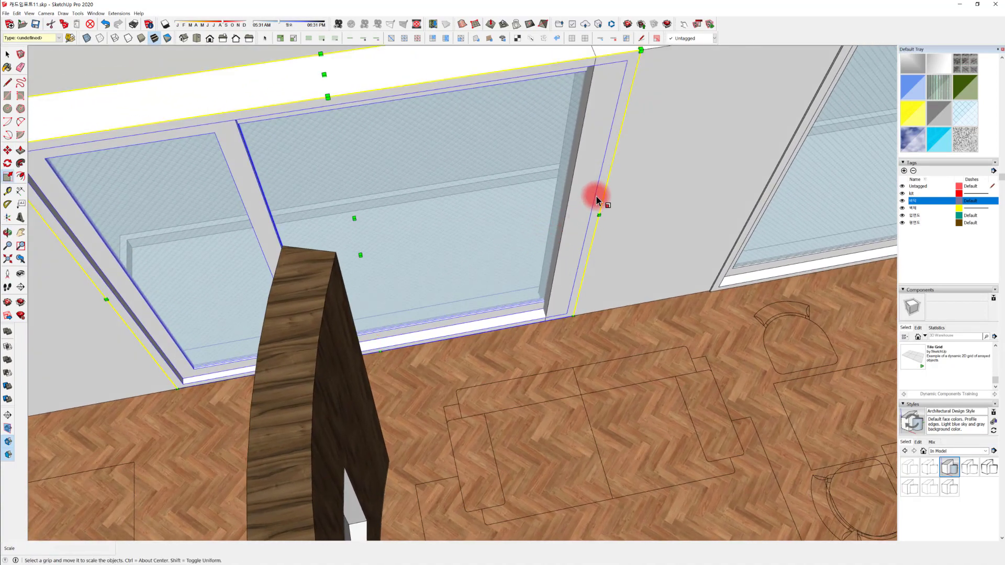
middle_click_drag(595, 219, 546, 245)
middle_click_drag(606, 161, 263, 103)
left_click(85, 35)
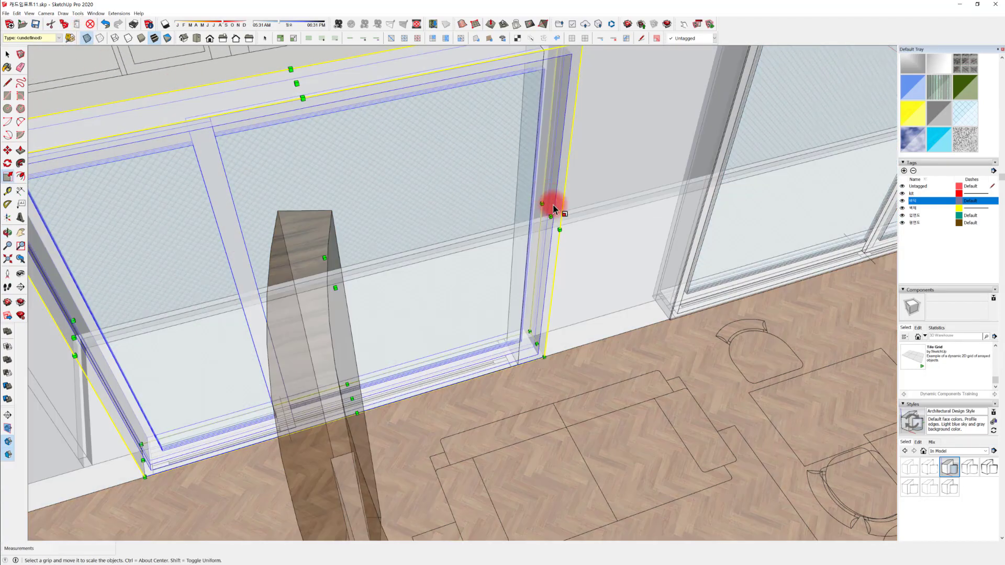
left_click_drag(552, 218, 530, 224)
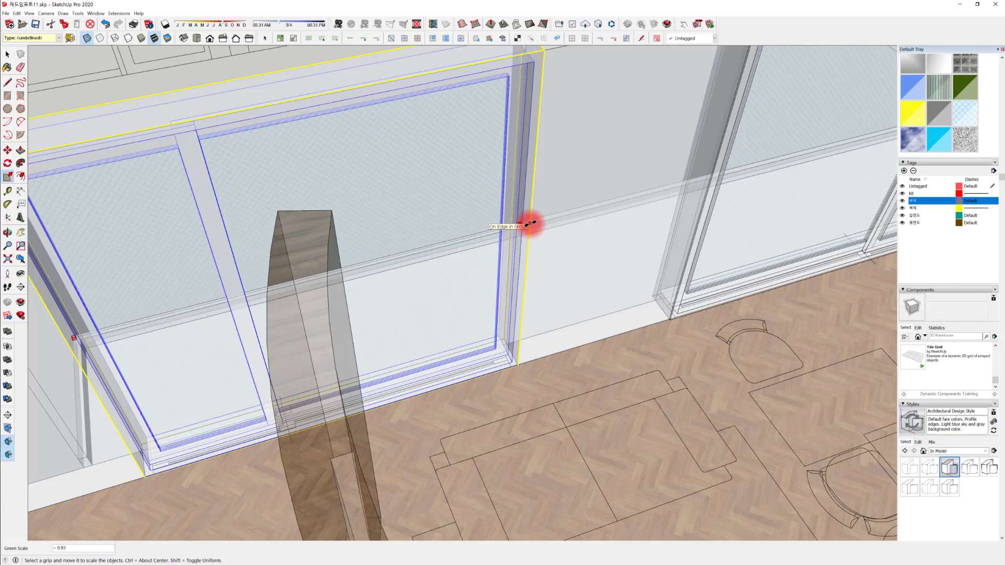
key("Escape")
scroll(449, 309, "down", 3)
scroll(444, 309, "up", 3)
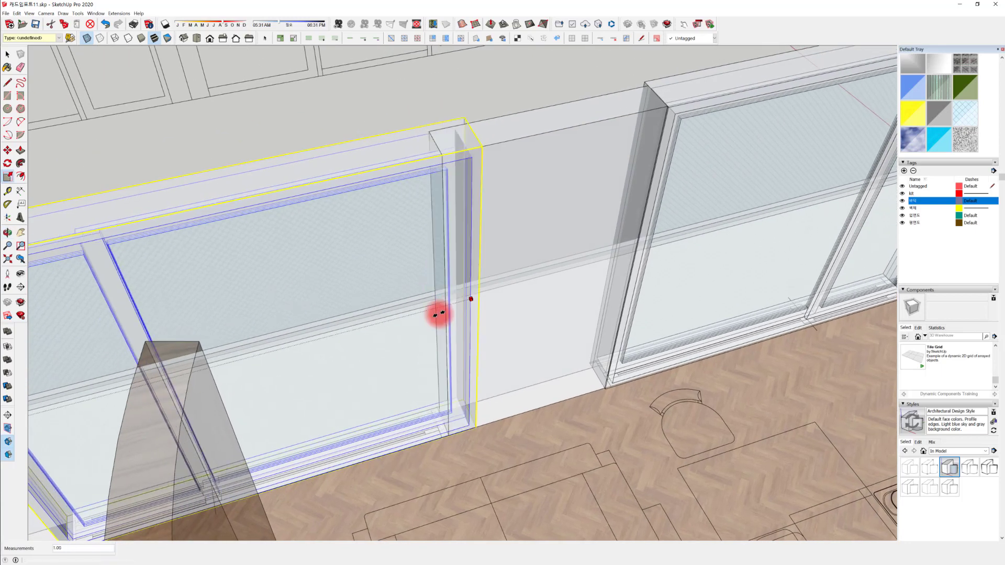
left_click_drag(470, 299, 442, 308)
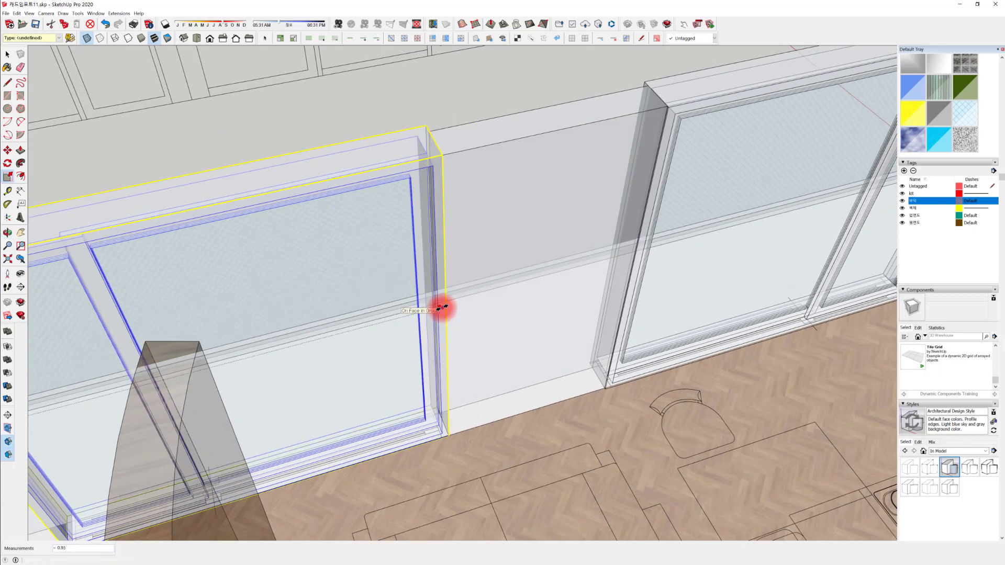
Check from several sides how the scaled window fits between both edges of the wall opening
middle_click_drag(473, 318, 523, 253)
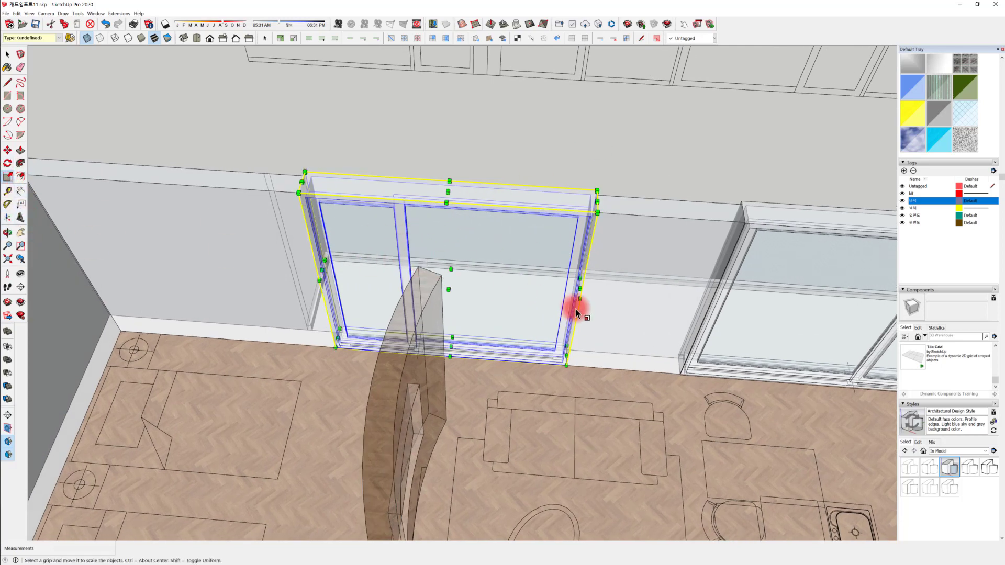
middle_click_drag(575, 313, 604, 282)
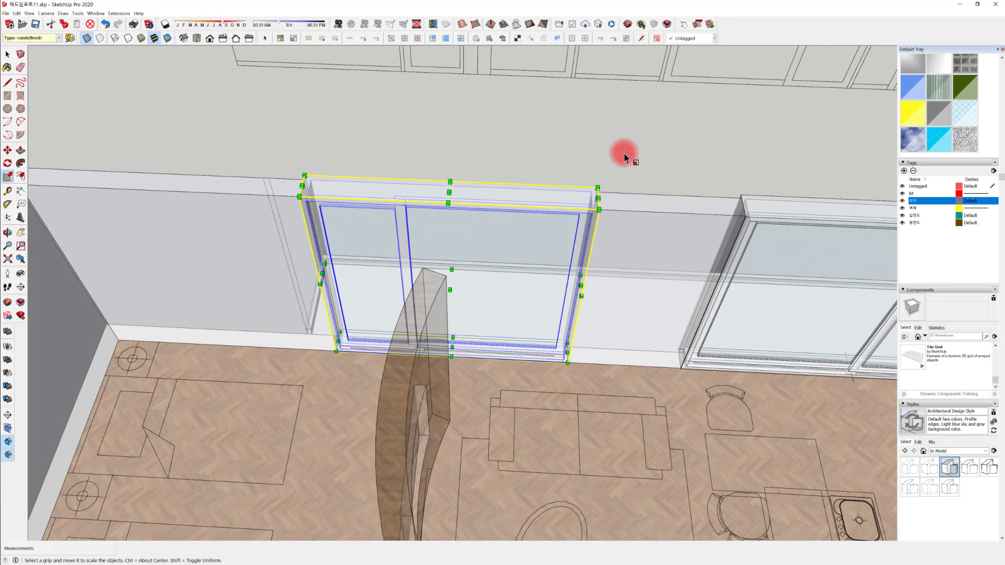
mouse_move(624, 153)
middle_mouse_down()
mouse_move(505, 198)
mouse_move(444, 172)
middle_mouse_up()
middle_click_drag(507, 236, 532, 265)
scroll(465, 306, "up", 3)
middle_click_drag(464, 306, 566, 288)
key("s")
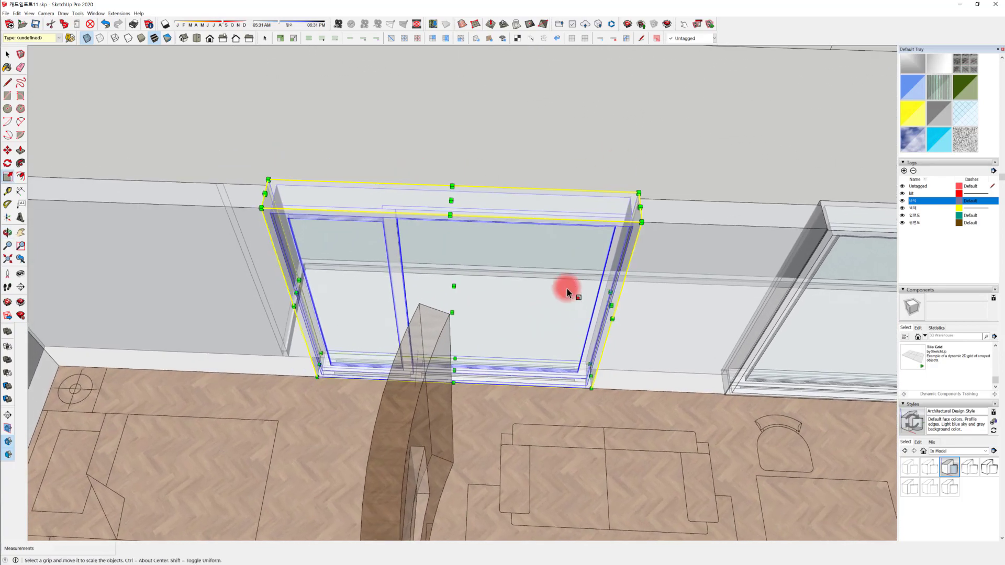
key("space")
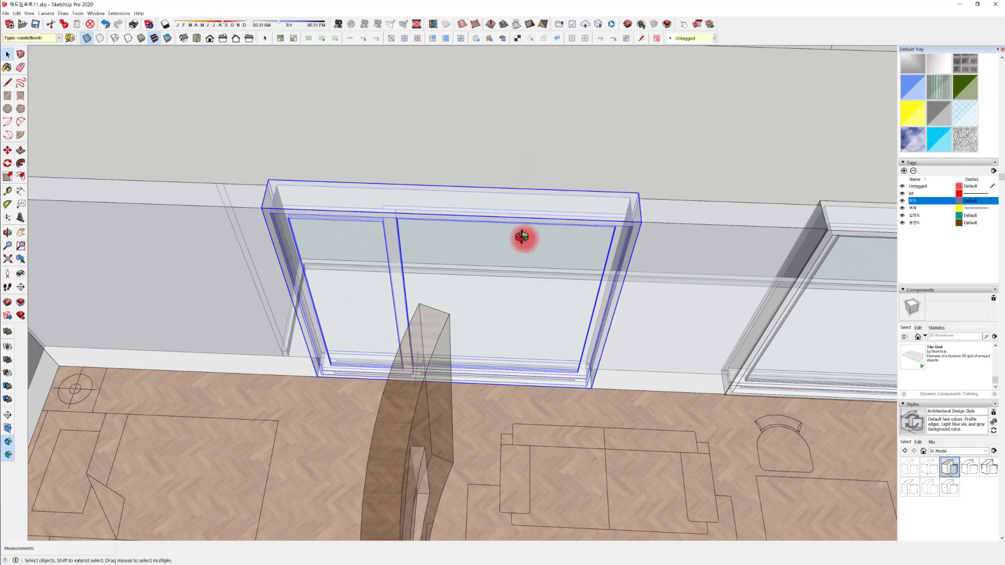
Turn off X-ray display and inspect the fitted window's end beside the wall section between the two windows
middle_click_drag(520, 234, 617, 95)
left_click(87, 38)
mouse_move(492, 225)
middle_mouse_down()
mouse_move(514, 311)
mouse_move(393, 287)
mouse_move(680, 325)
mouse_move(516, 273)
mouse_move(445, 265)
mouse_move(508, 233)
middle_mouse_up()
scroll(431, 294, "up", 3)
scroll(518, 256, "up", 2)
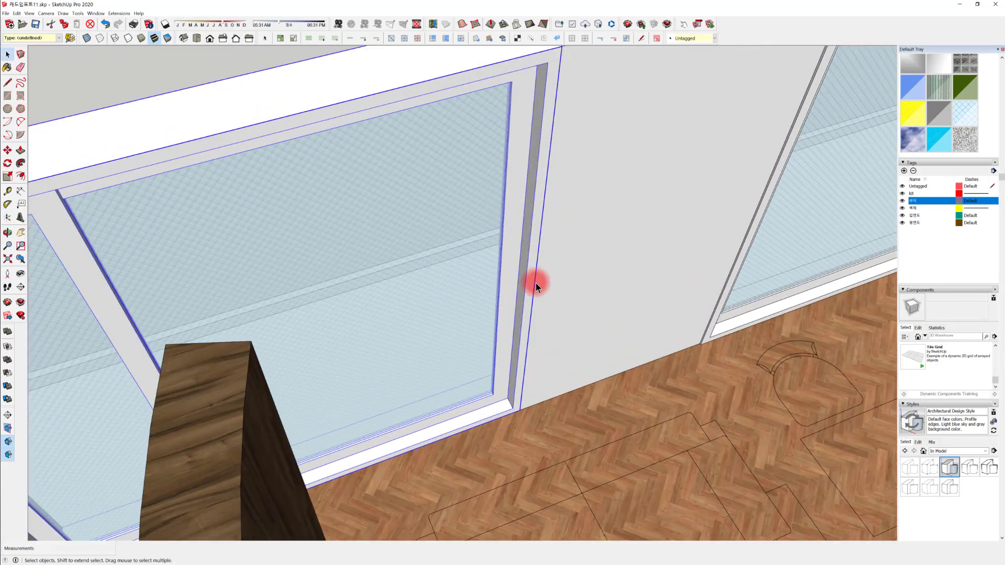
Try the Back Edges and Wireframe displays on the windows, then restore the textured shading without back edges
key("k")
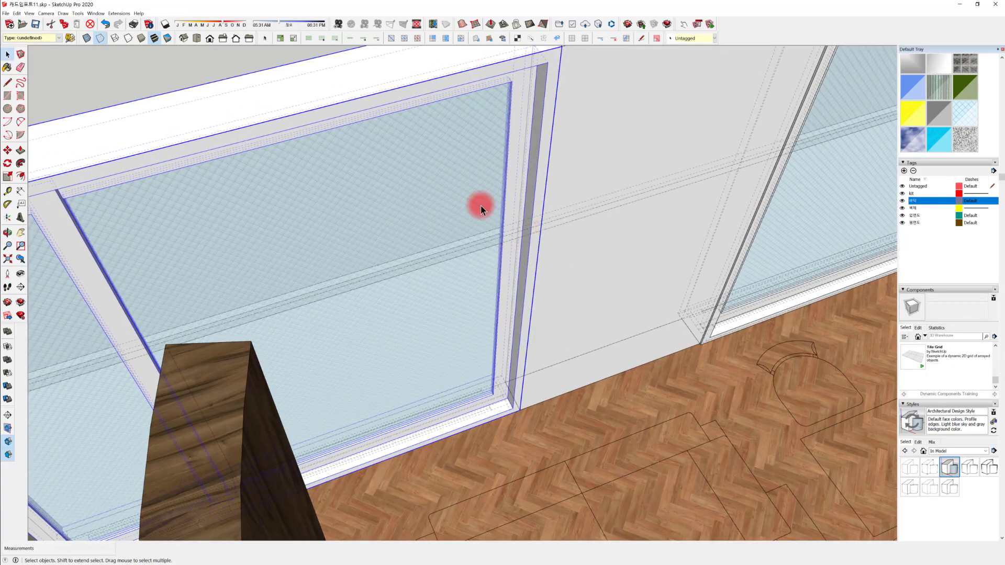
middle_click_drag(480, 205, 440, 222)
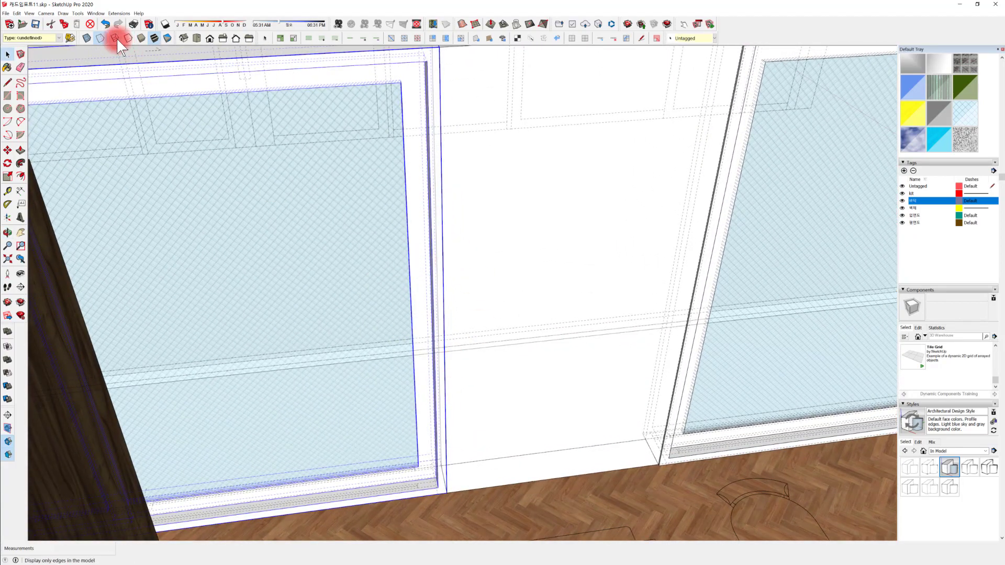
left_click(115, 39)
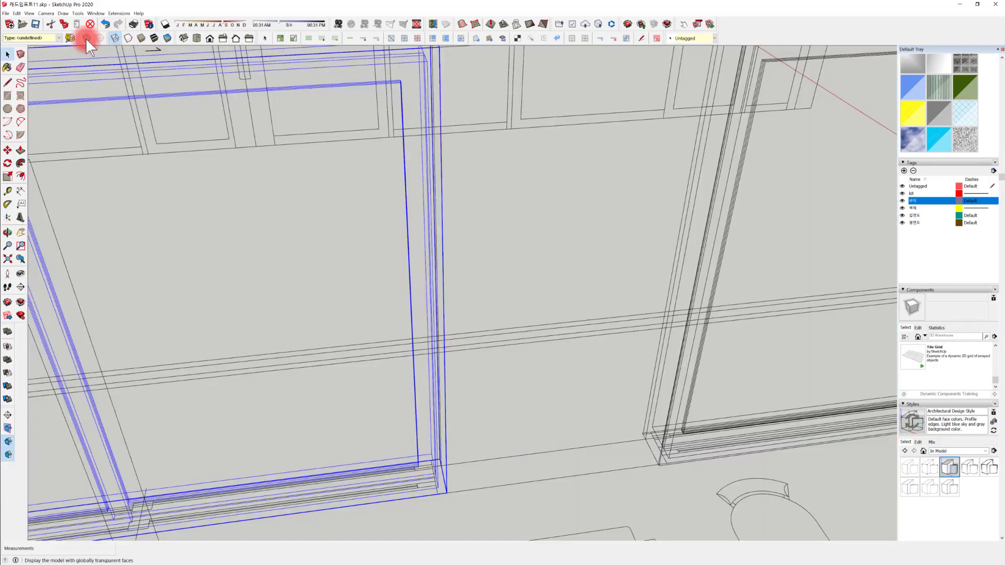
middle_click_drag(105, 43, 241, 79)
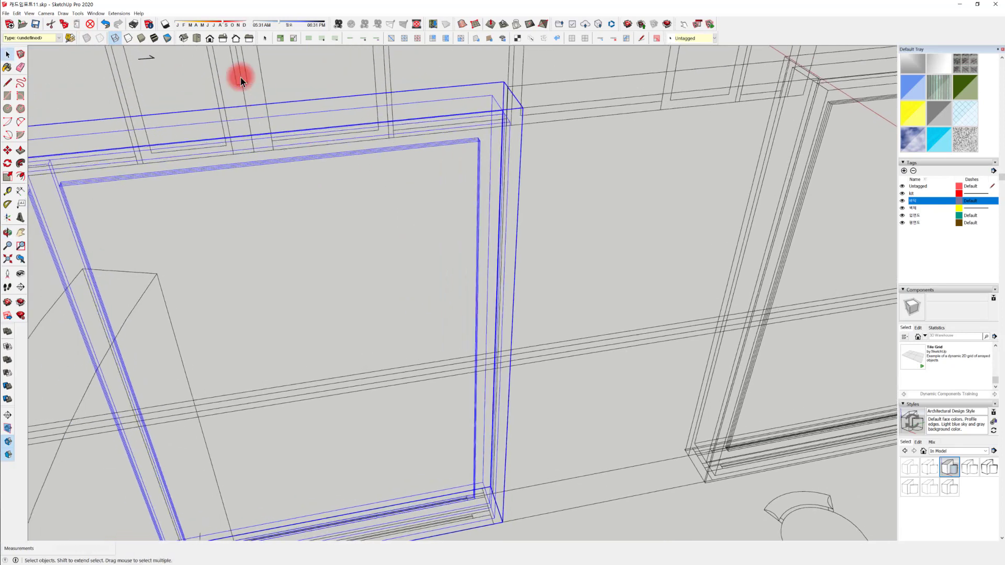
left_click(152, 38)
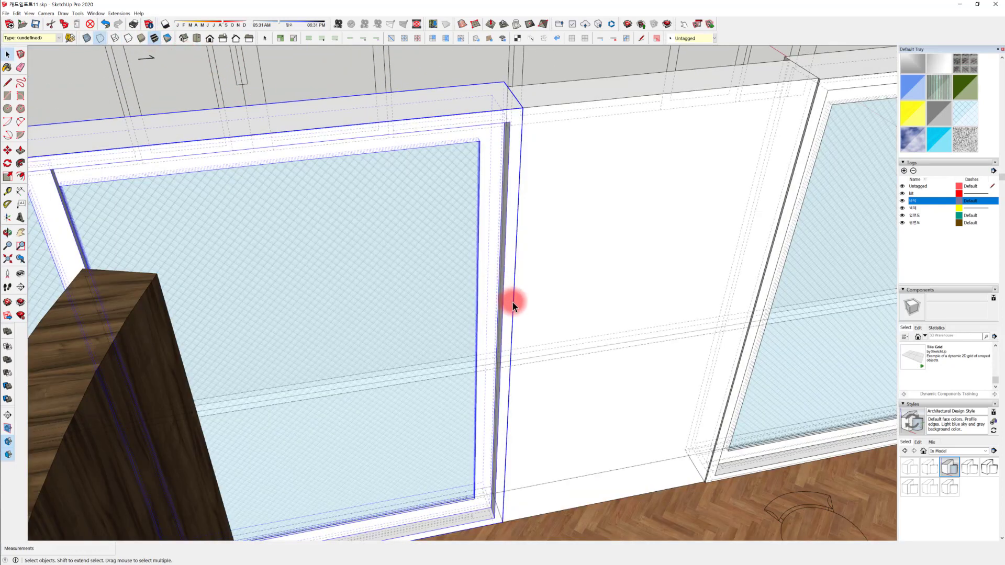
key("k")
key("k")
key("k")
key("k")
key("k")
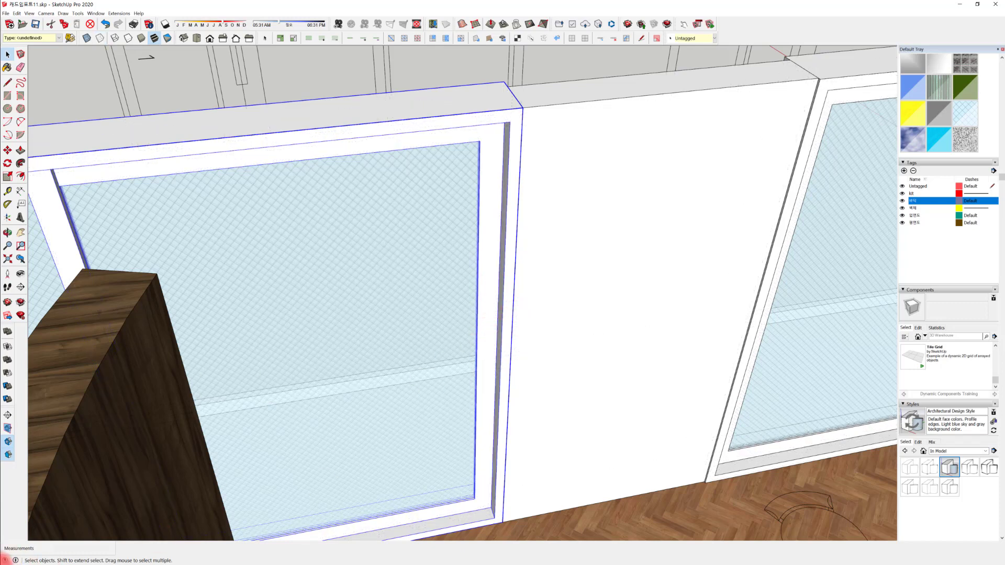
With X-ray display on, scale the fitted window's narrow sash slightly wider along the green axis at its meeting stile
middle_click_drag(605, 163, 368, 309)
scroll(333, 369, "up", 3)
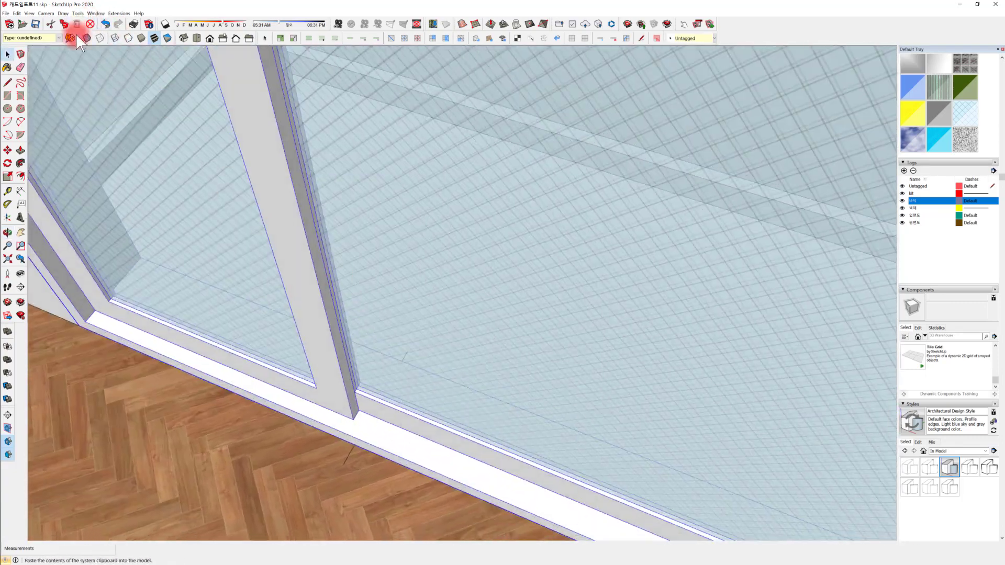
left_click(86, 38)
middle_click_drag(301, 408, 364, 400)
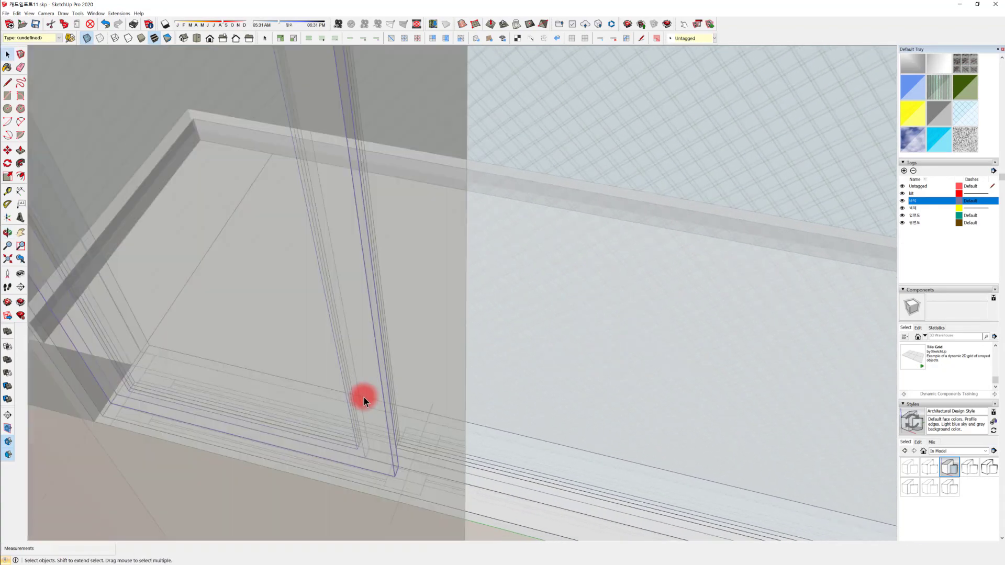
middle_click_drag(527, 405, 297, 331)
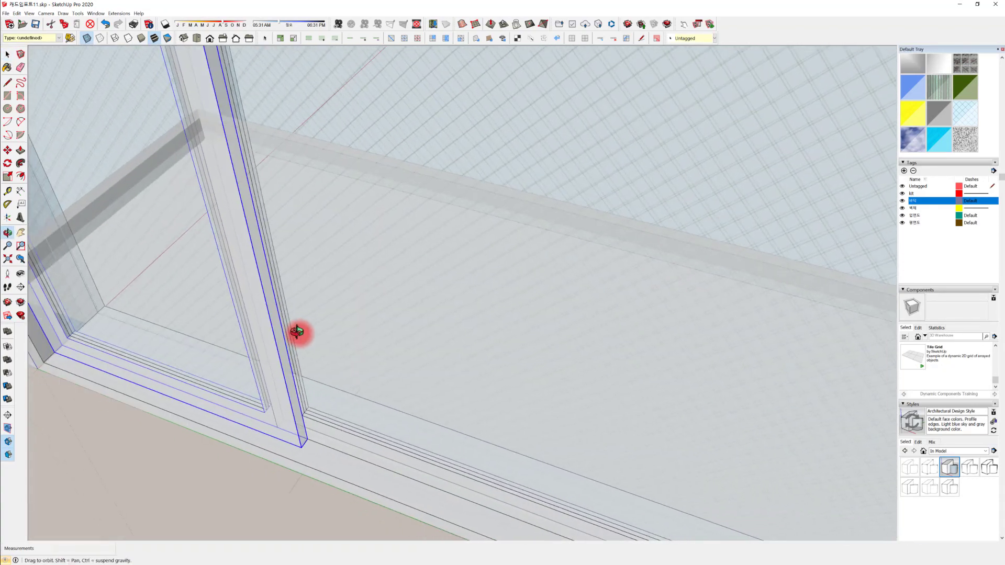
middle_click_drag(237, 246, 378, 309)
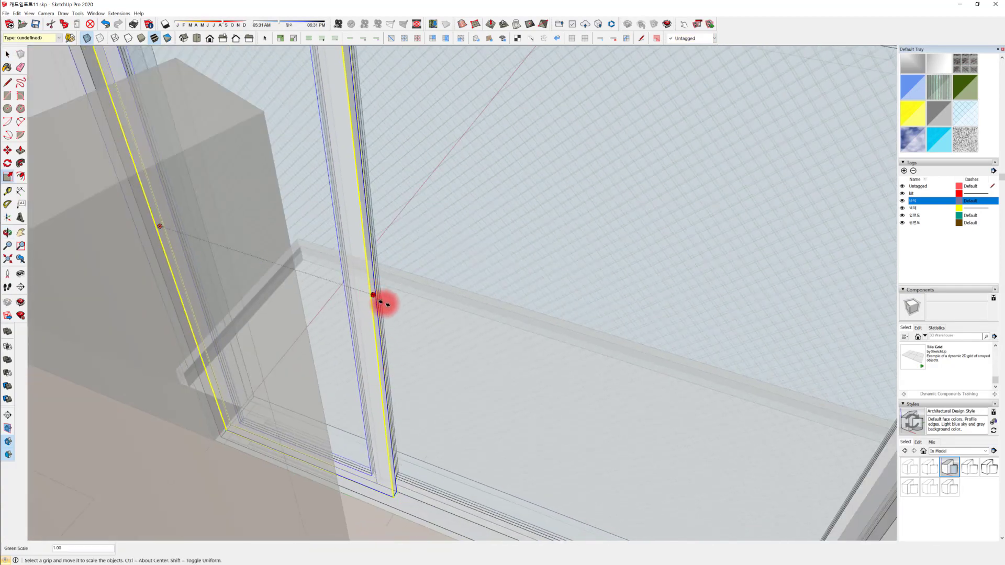
left_click_drag(381, 302, 388, 306)
middle_click_drag(424, 385, 238, 329)
key("space")
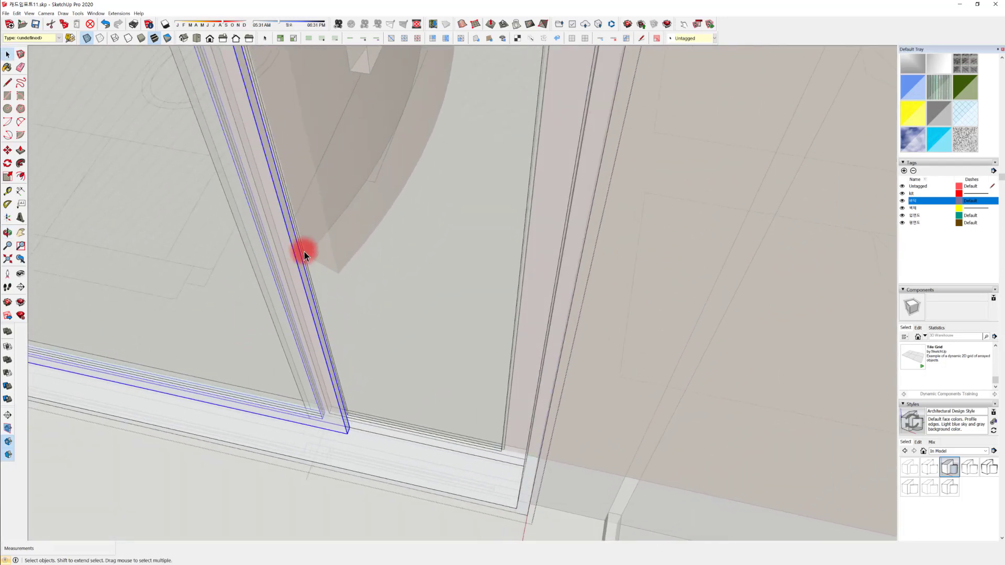
Scale the fitted window's wide sash along the green axis to about 0.96, pulling in its meeting-stile side
middle_click_drag(316, 251, 332, 265)
key("s")
left_click_drag(325, 260, 303, 255)
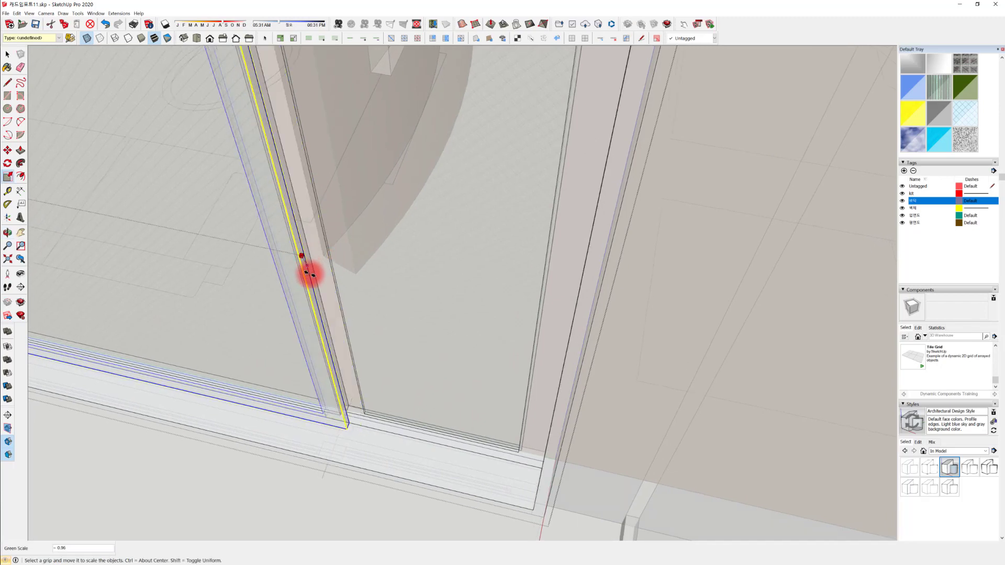
key("space")
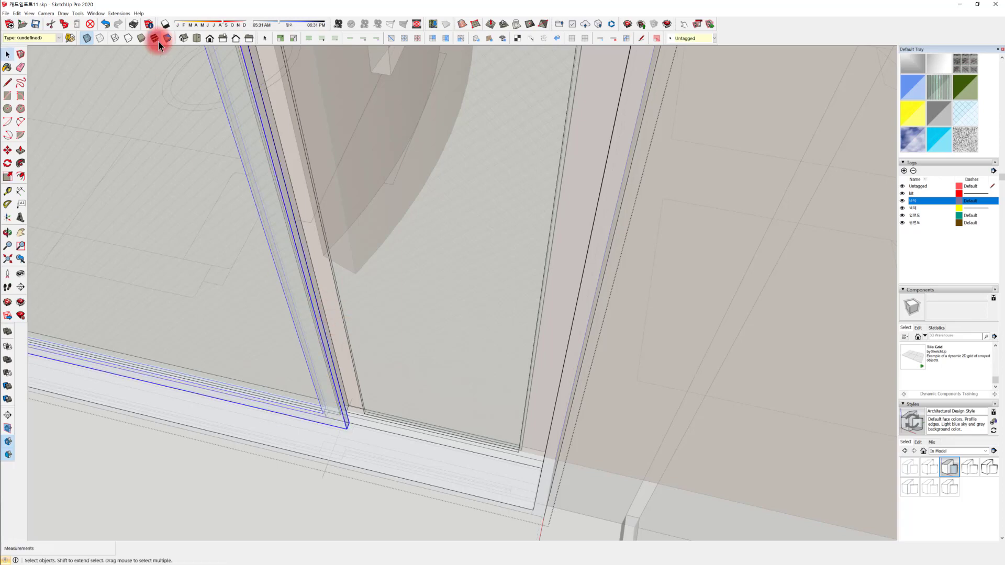
Turn off X-ray display and widen the narrow sash's glass pane along the green axis to about 1.11, reaching its meeting stile
left_click(83, 38)
middle_click_drag(269, 202, 363, 293)
scroll(353, 273, "up", 5)
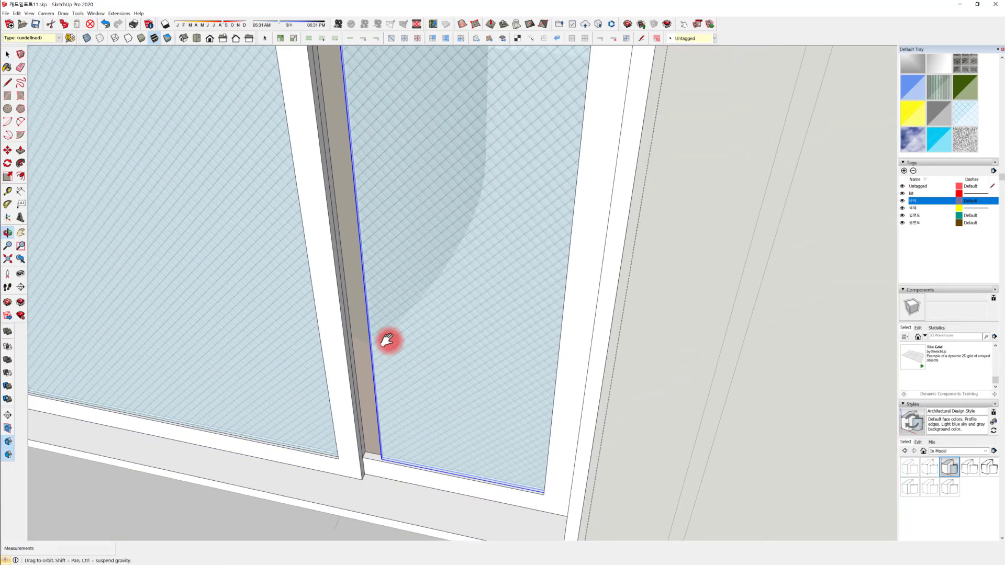
middle_click_drag(375, 381, 464, 363)
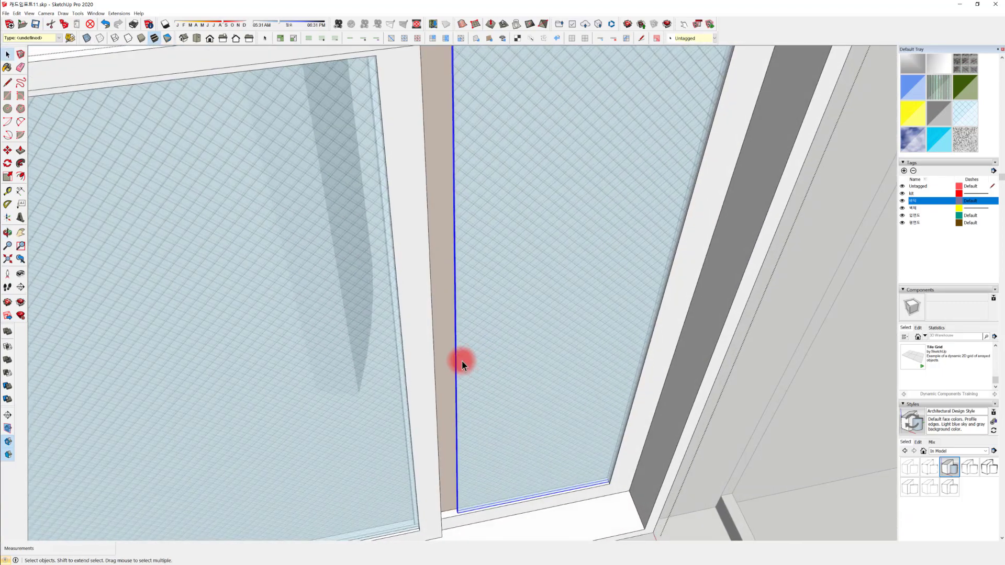
key("s")
scroll(455, 351, "up", 5)
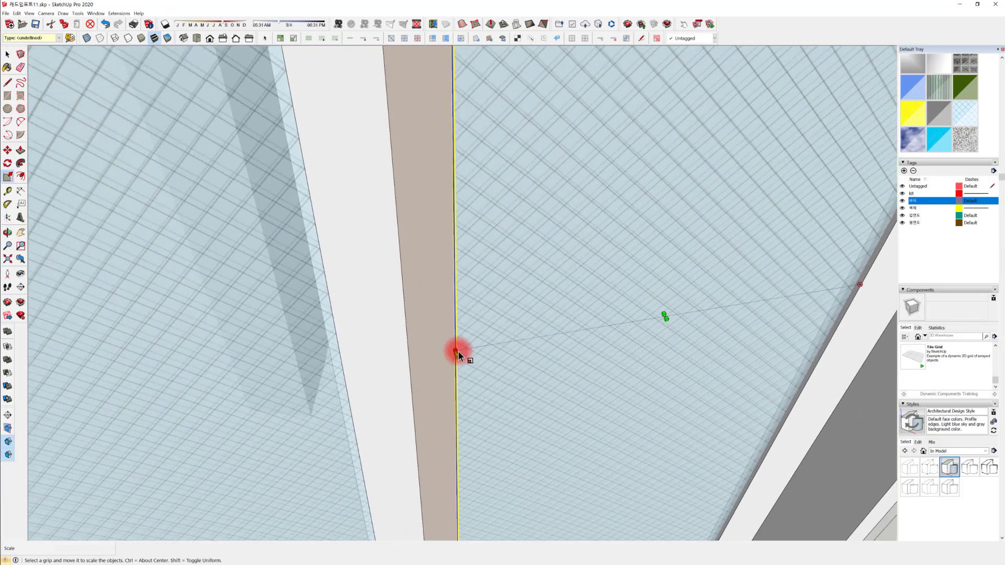
left_click_drag(449, 357, 285, 386)
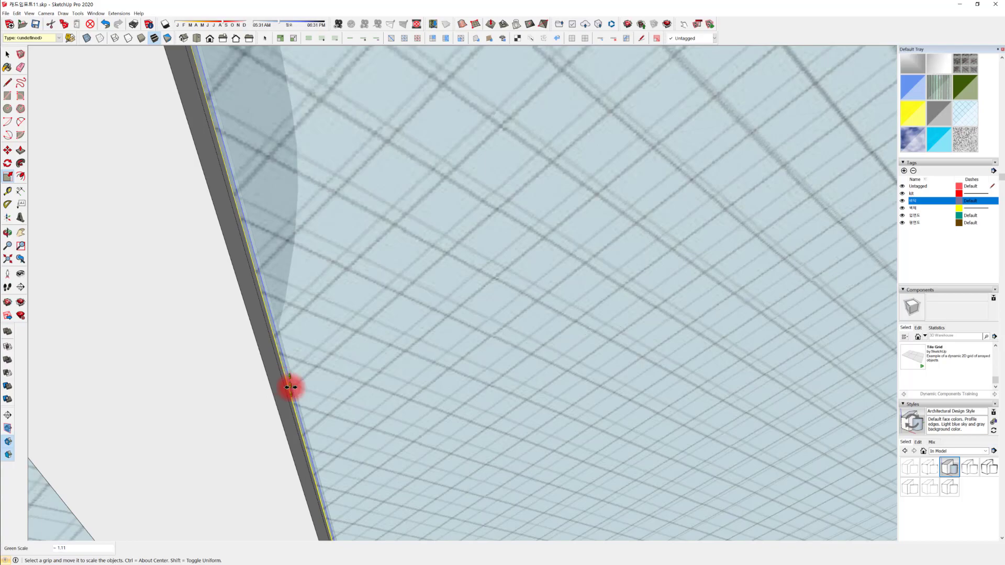
middle_click_drag(290, 387, 564, 307)
key("space")
scroll(382, 377, "down", 4)
scroll(393, 366, "down", 8)
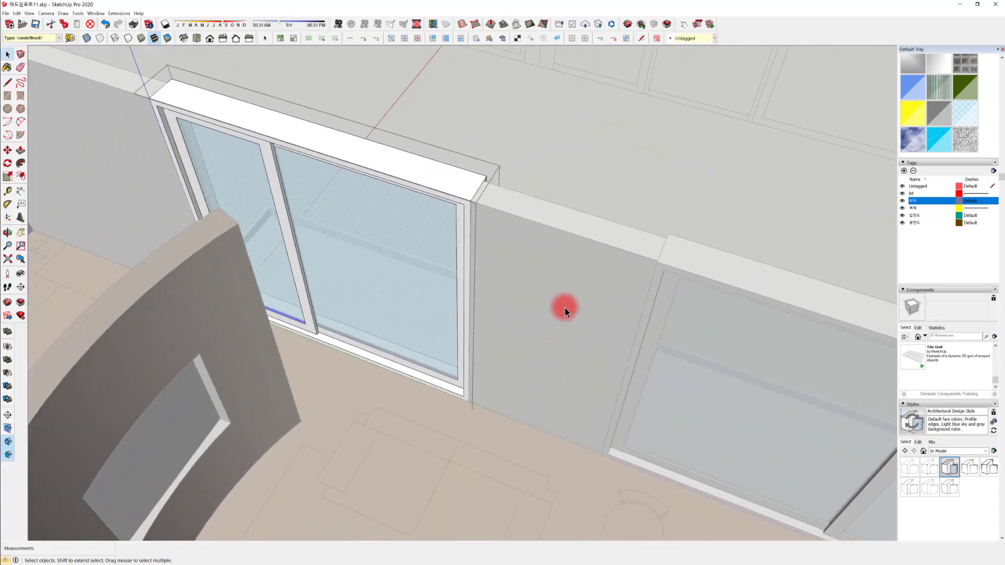
Move the fitted sliding window 10 mm out of the wall towards the room
middle_click_drag(656, 170, 331, 270)
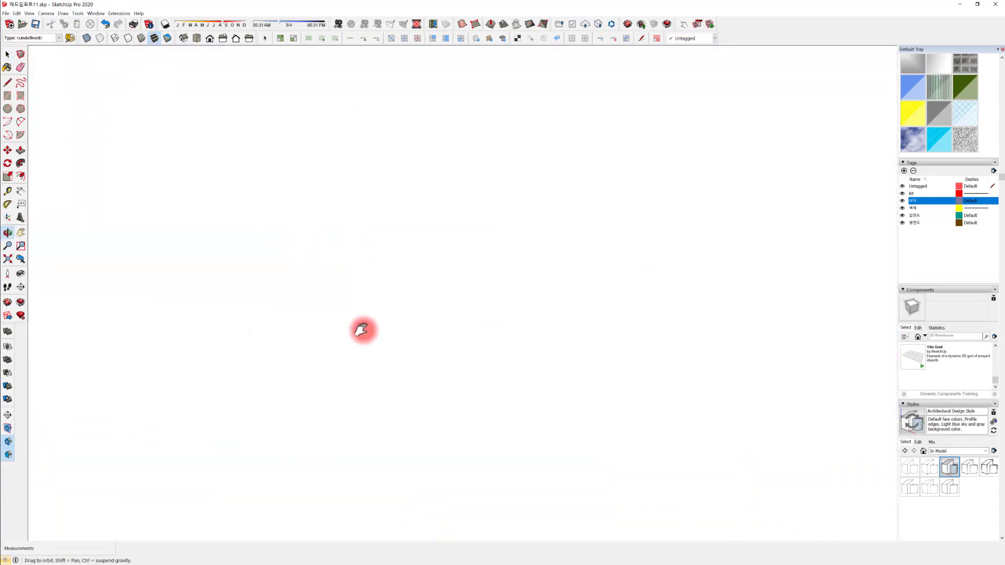
middle_click_drag(282, 203, 92, 299)
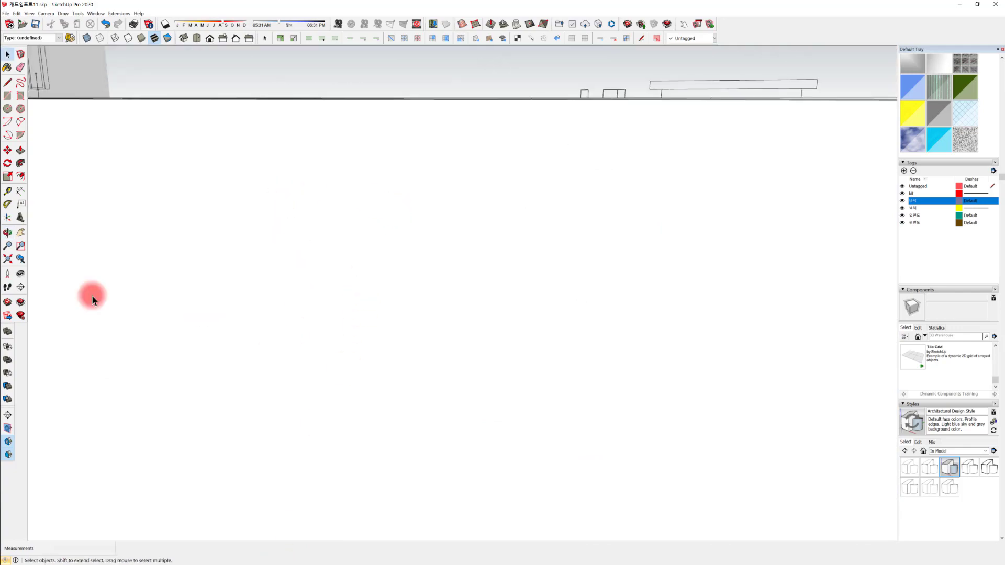
left_click(7, 258)
middle_click_drag(498, 285, 231, 323)
scroll(280, 249, "up", 4)
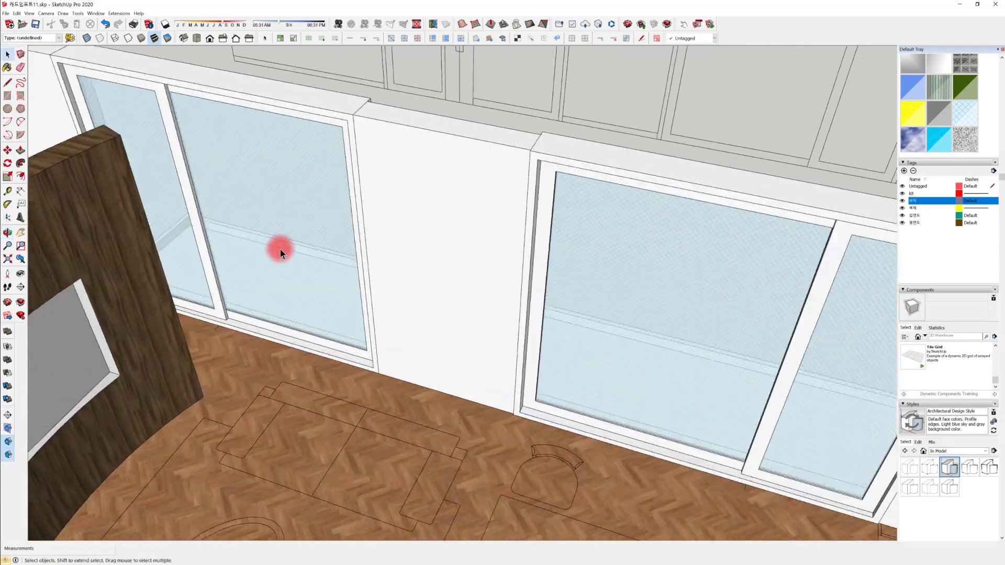
scroll(336, 263, "down", 3)
middle_click_drag(336, 262, 392, 449)
scroll(405, 291, "up", 4)
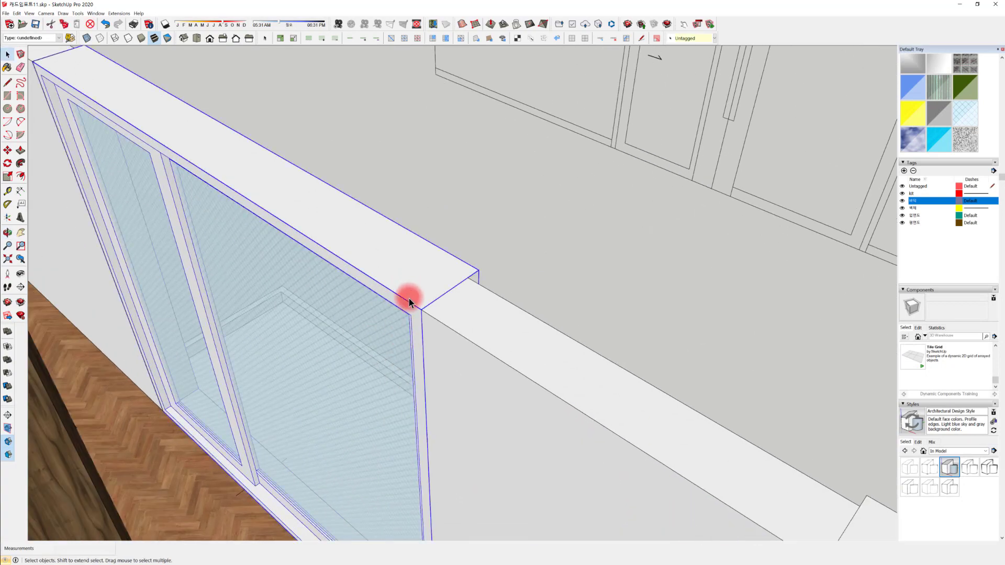
key("m")
left_click(420, 310)
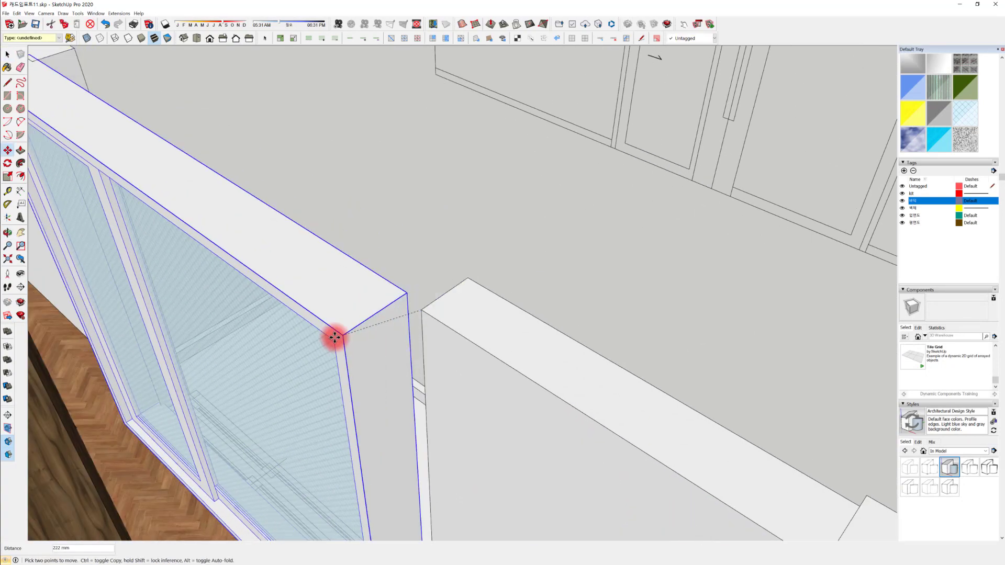
type("1")
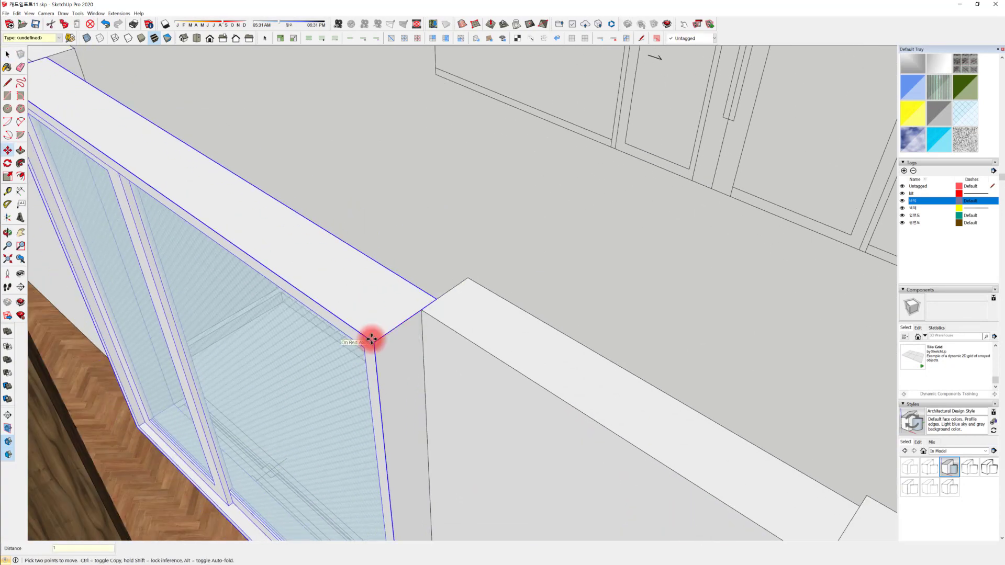
type("0")
key("Return")
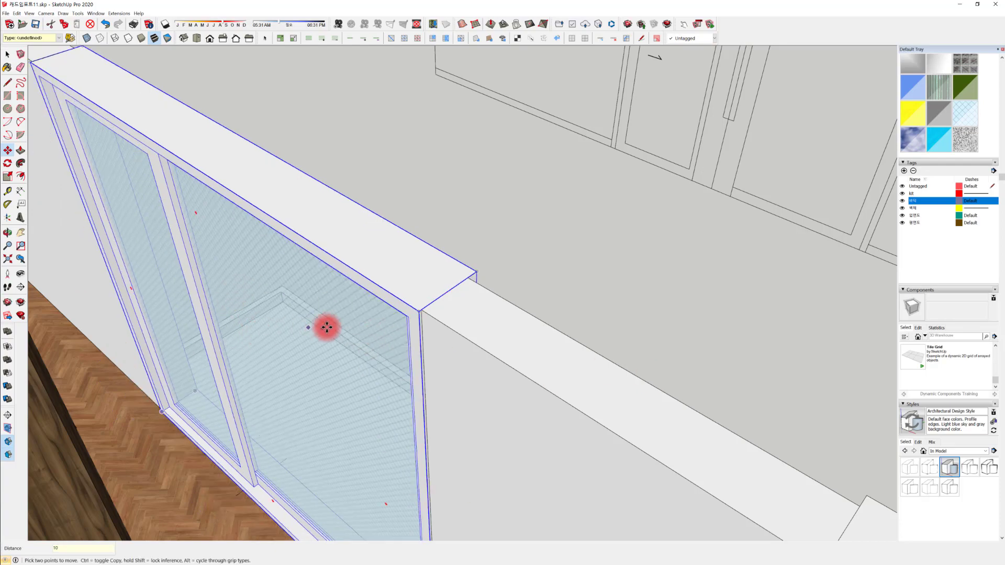
Draw a rectangle across the entrance doorway opening, from its upper corner to the opposite corner at the floor
middle_click_drag(326, 327, 253, 386)
scroll(344, 348, "up", 5)
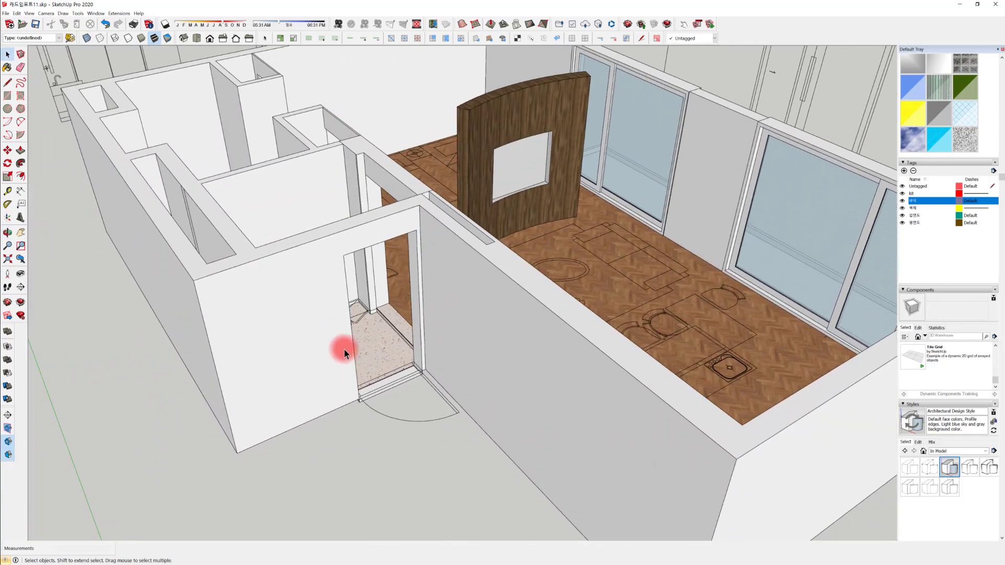
scroll(346, 348, "up", 3)
middle_click_drag(351, 343, 590, 501)
middle_click_drag(561, 287, 444, 450)
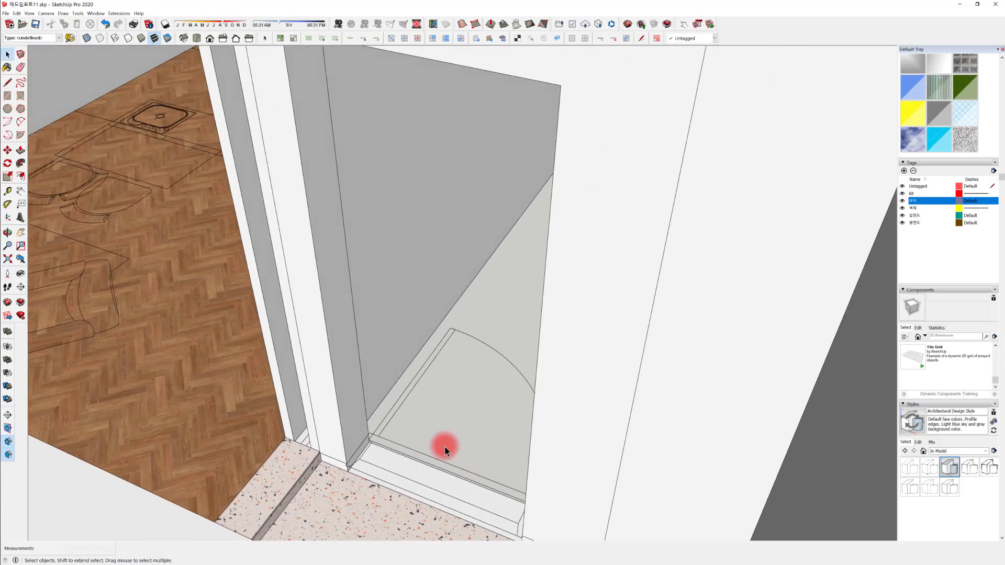
scroll(444, 447, "down", 2)
scroll(418, 414, "up", 2)
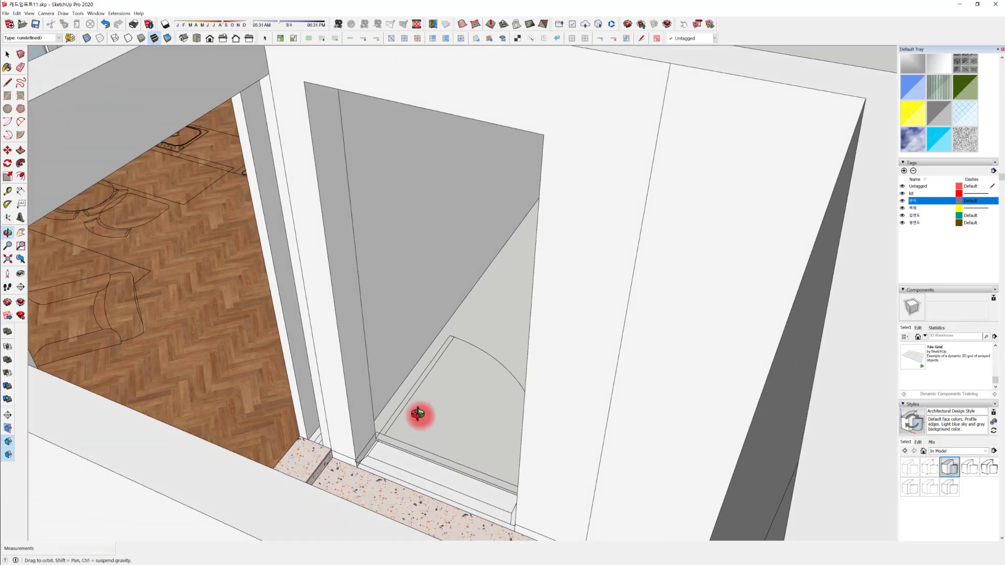
scroll(377, 458, "up", 3)
middle_click_drag(375, 457, 391, 411)
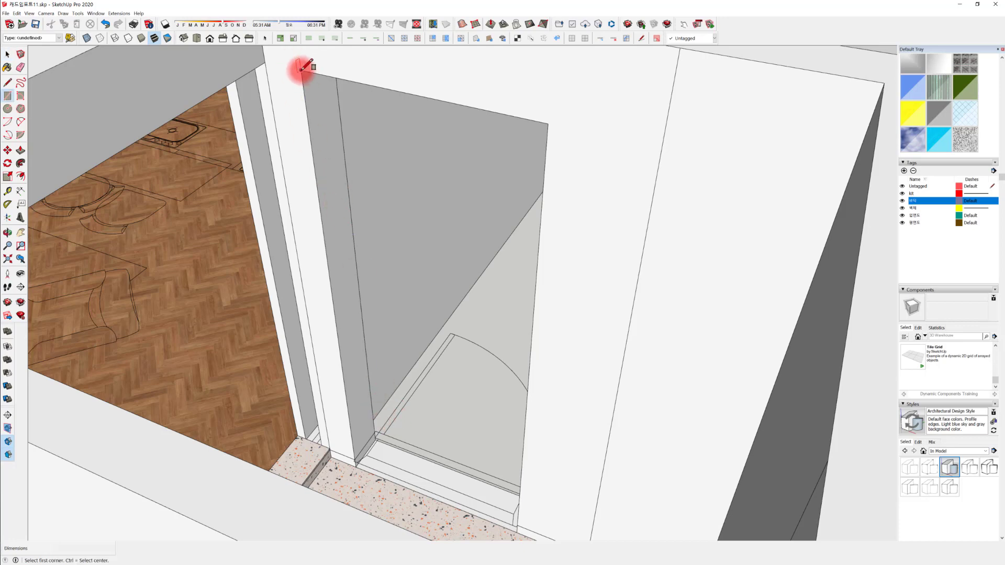
left_click(521, 529)
middle_click_drag(503, 473, 508, 451)
mouse_move(475, 348)
middle_mouse_down()
mouse_move(467, 390)
mouse_move(482, 364)
middle_mouse_up()
scroll(475, 372, "down", 1)
Make the doorway rectangle and its edges a group and open it with the face selected
key("space")
left_click(429, 287)
left_click(430, 287)
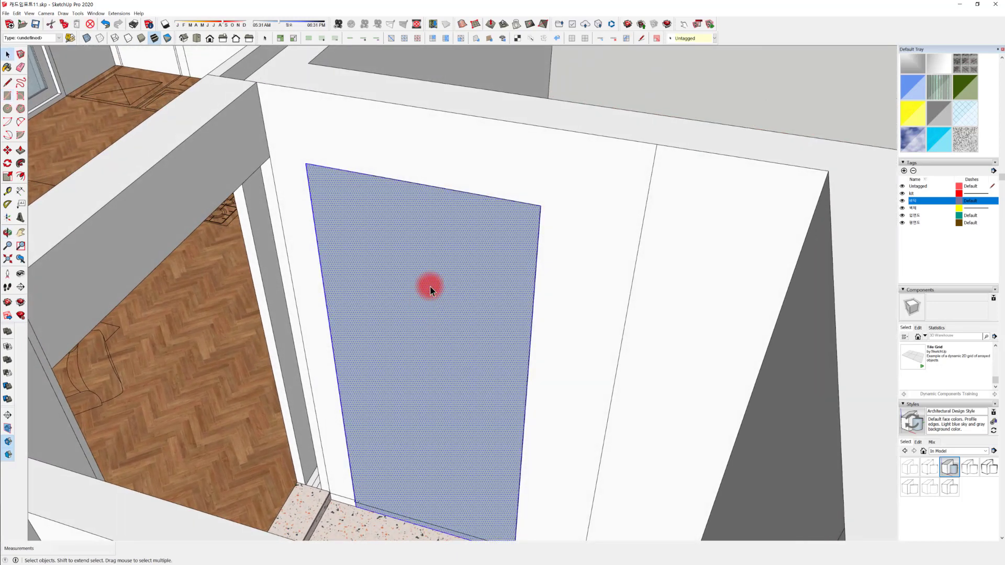
right_click(492, 250)
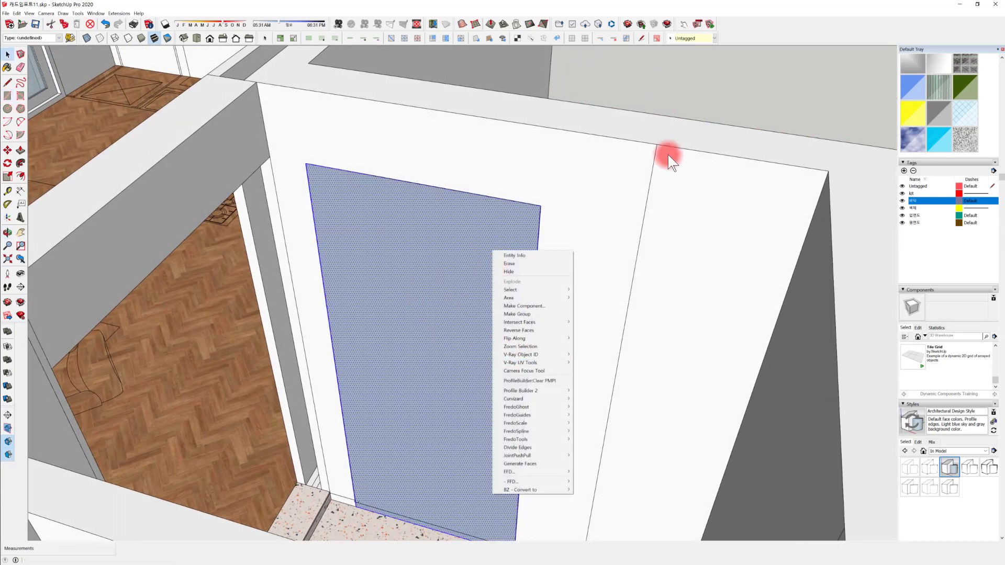
left_click(553, 315)
double_click(430, 286)
left_click(439, 281)
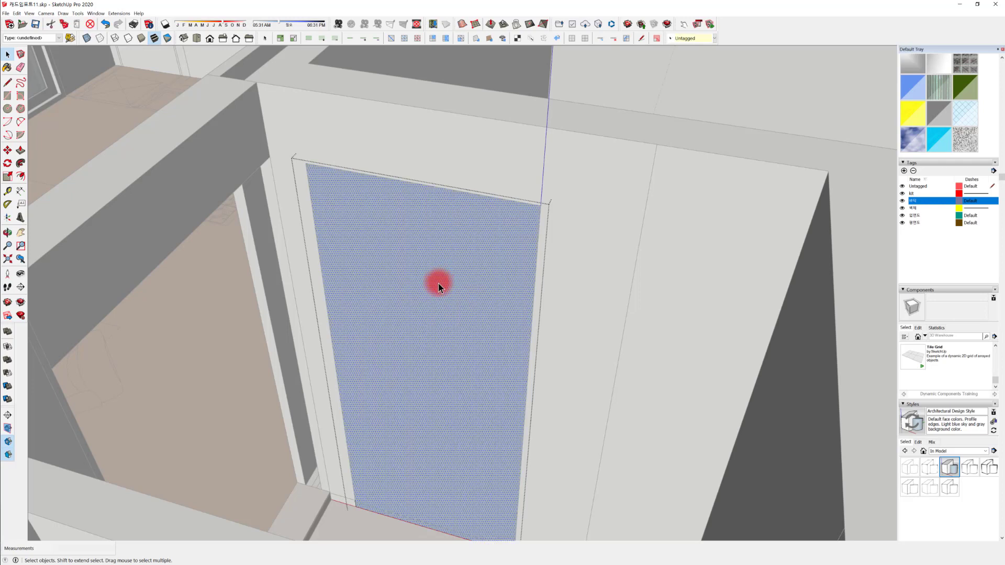
Try offsetting the doorway face's outline inward by 40 mm
key("f")
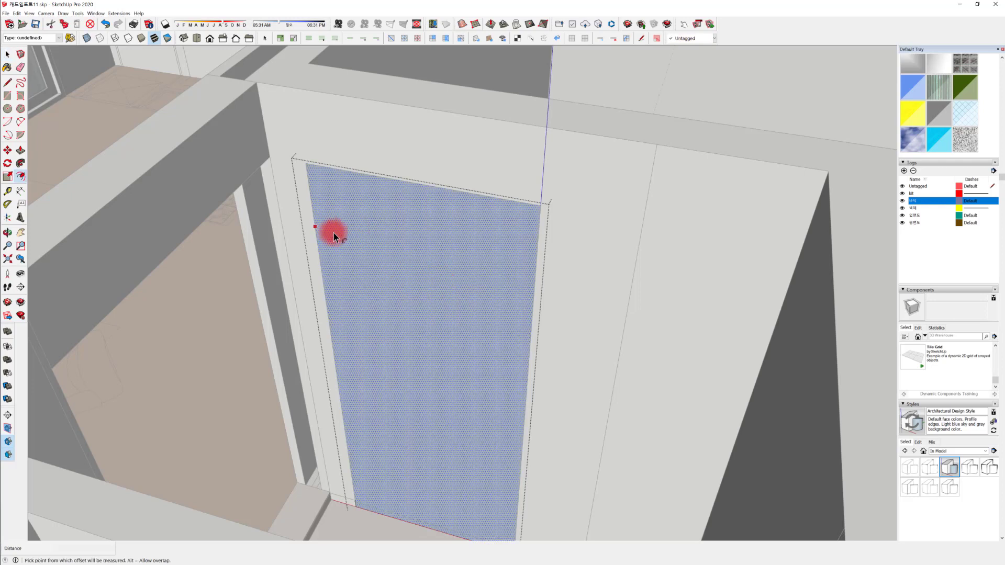
left_click(334, 234)
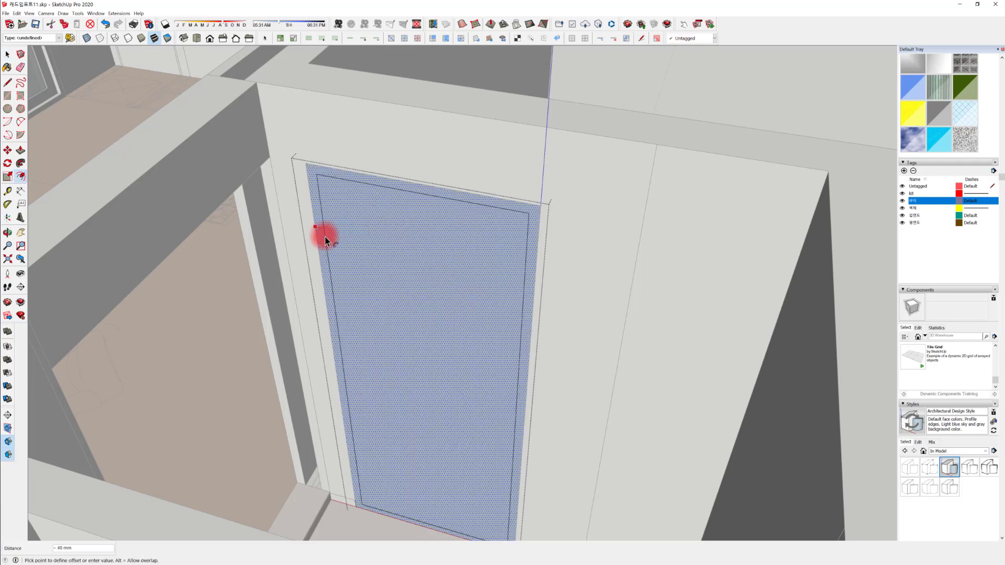
type("40")
key("Return")
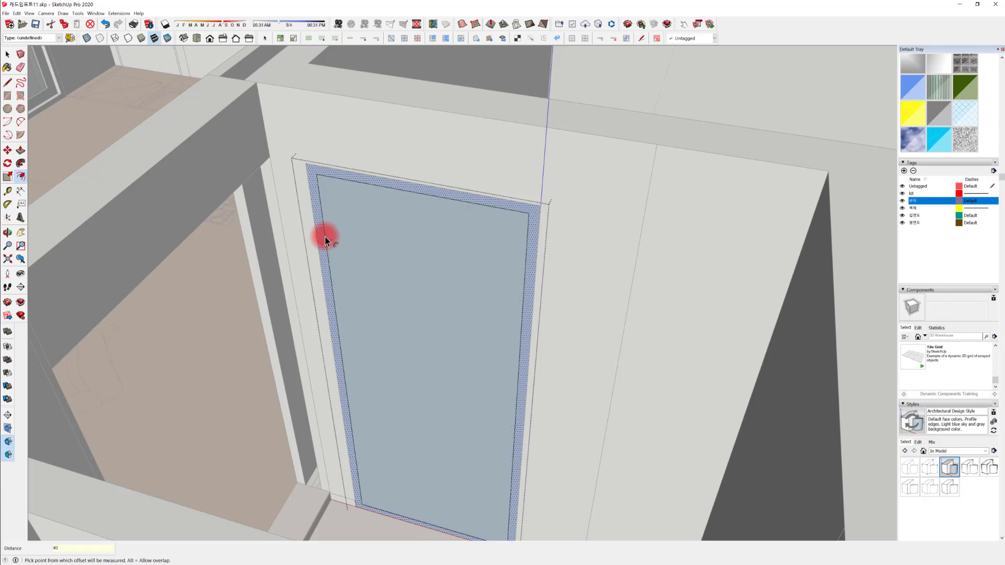
Replace the 40 mm offset with a slightly narrower inward offset of the doorway face's outline
left_click(386, 246)
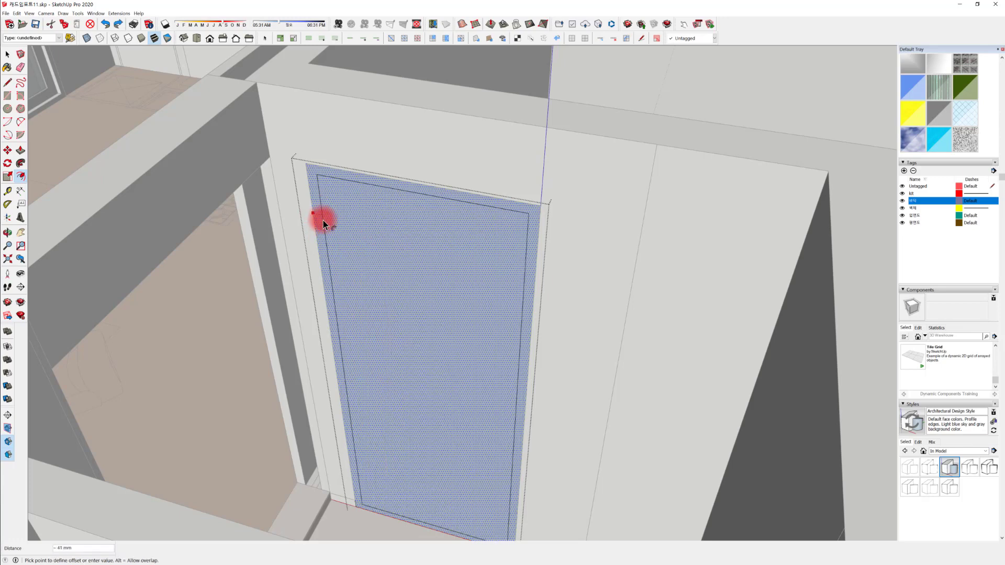
left_click(325, 221)
key("space")
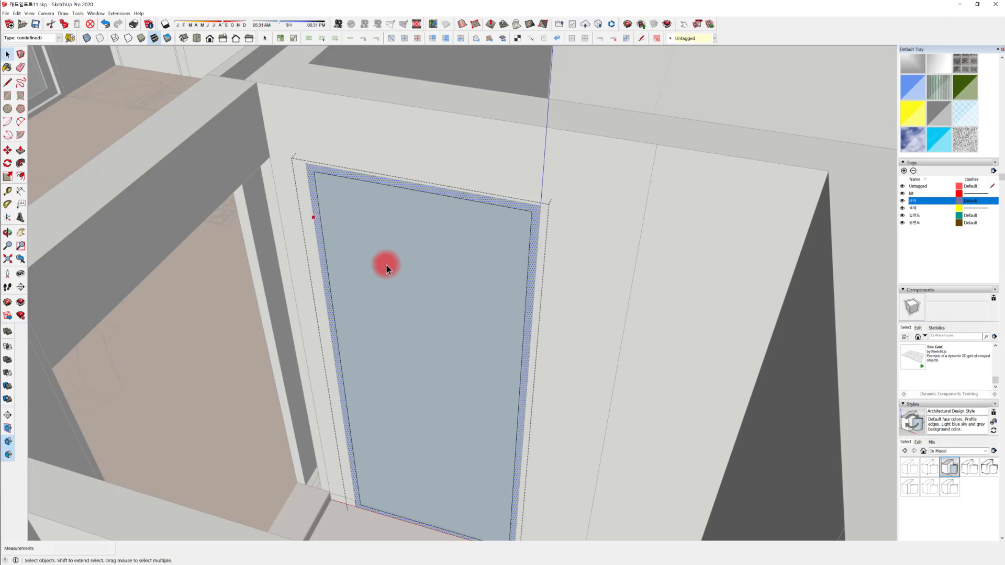
Try recessing the doorway's inner face through the wall depth with Push/Pull to open it up, and undo the change
left_click(432, 244)
middle_click_drag(432, 244, 487, 388)
key("p")
left_click(461, 352)
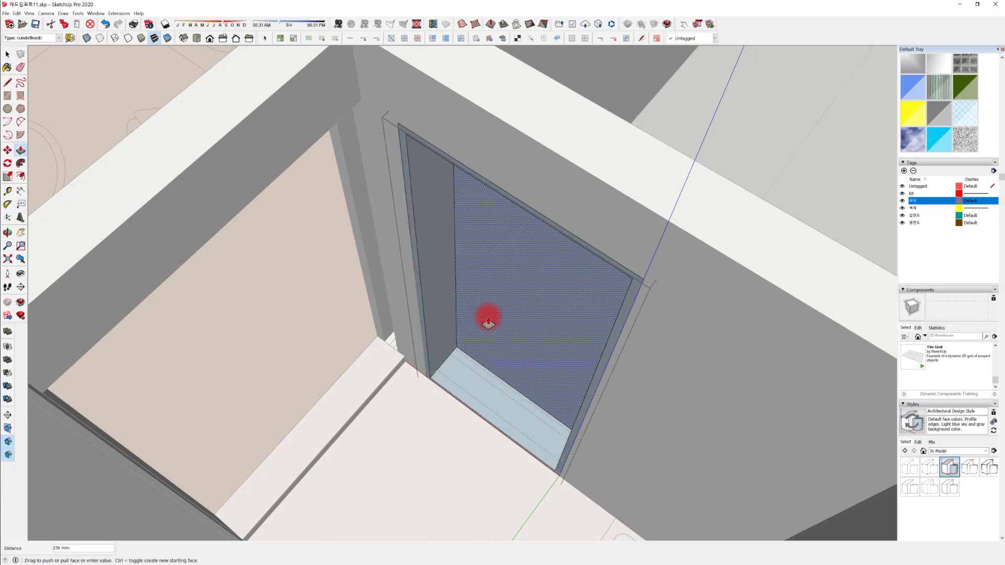
left_click(406, 391)
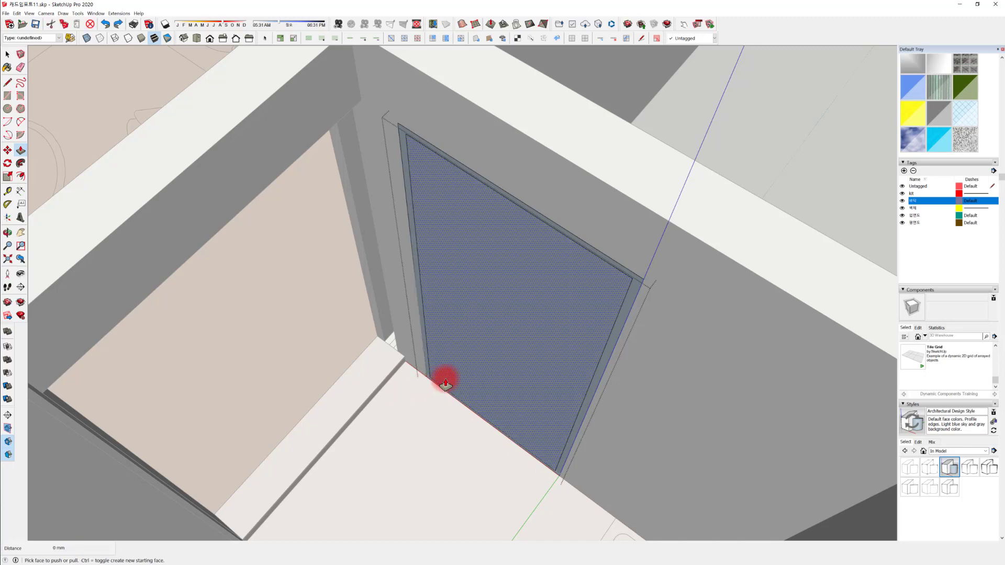
scroll(430, 385, "up", 3)
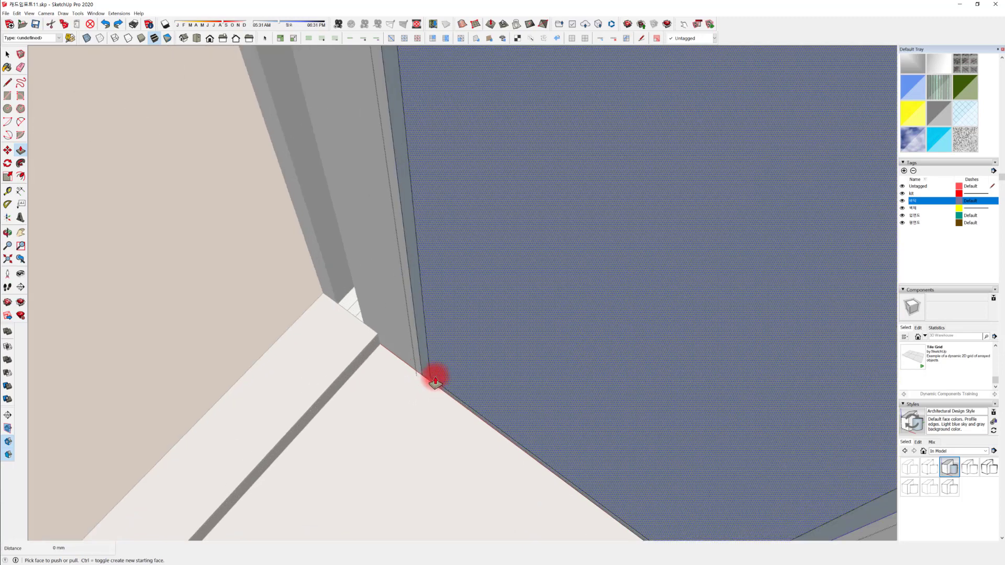
left_click(435, 383)
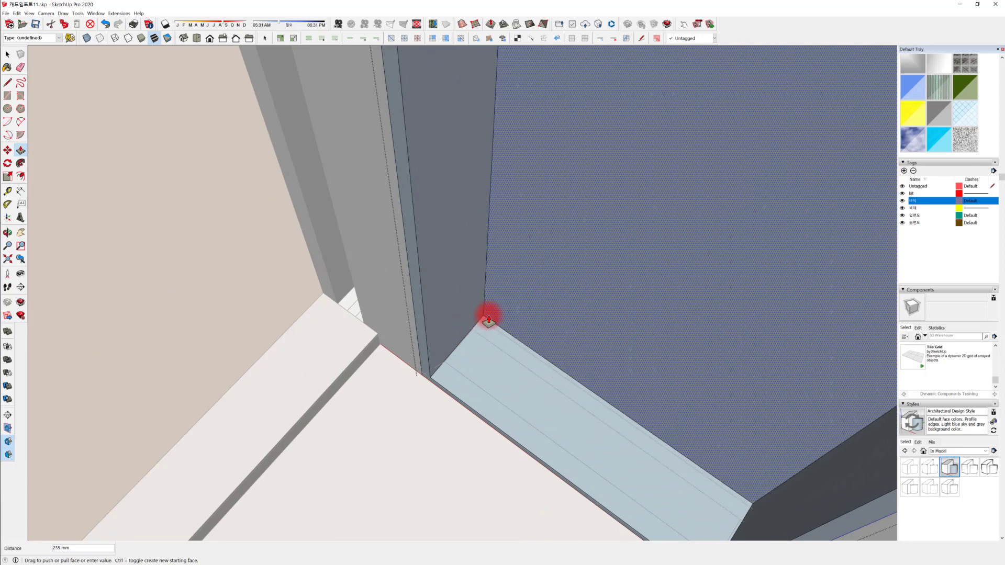
left_click(479, 320)
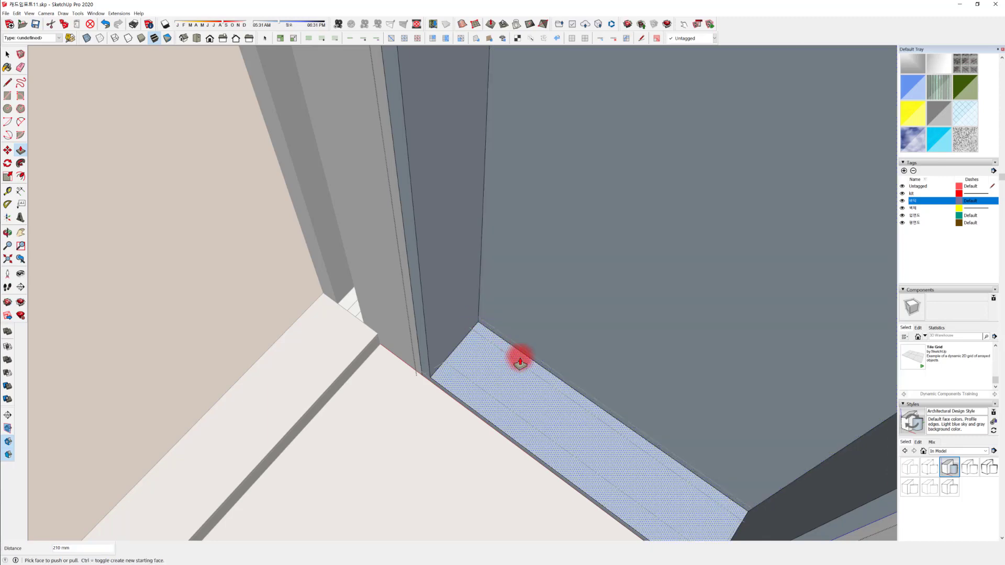
middle_click_drag(520, 361, 381, 300)
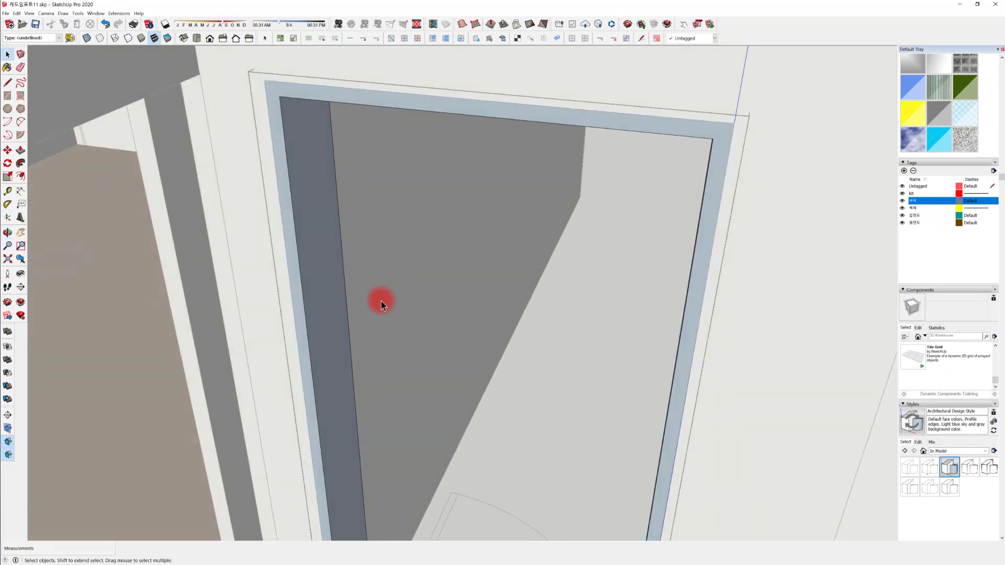
key("ctrl+z")
key("ctrl+z")
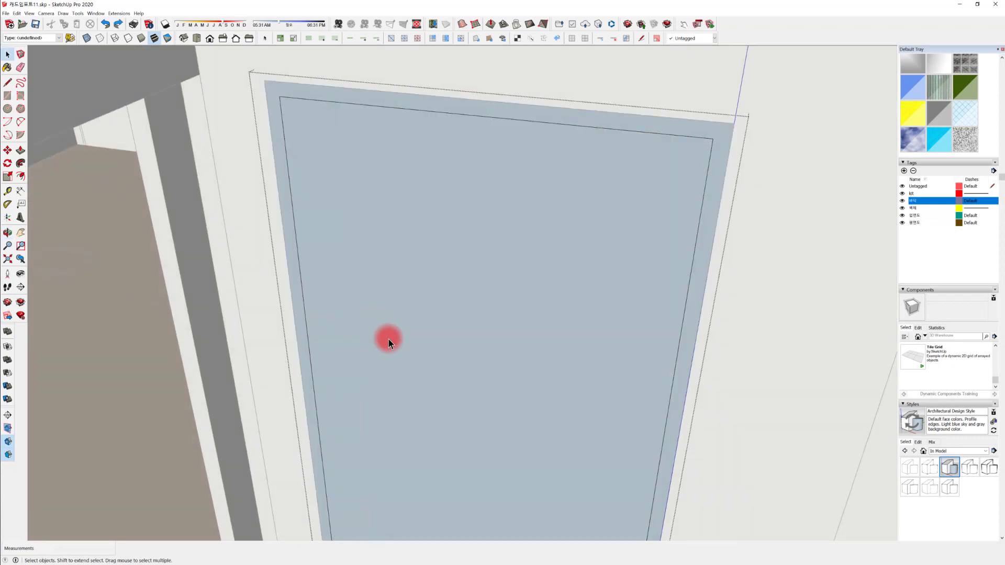
Try pulling the doorway's inner face about 114 mm out of the wall with Push/Pull, and undo it
left_click(388, 339)
key("p")
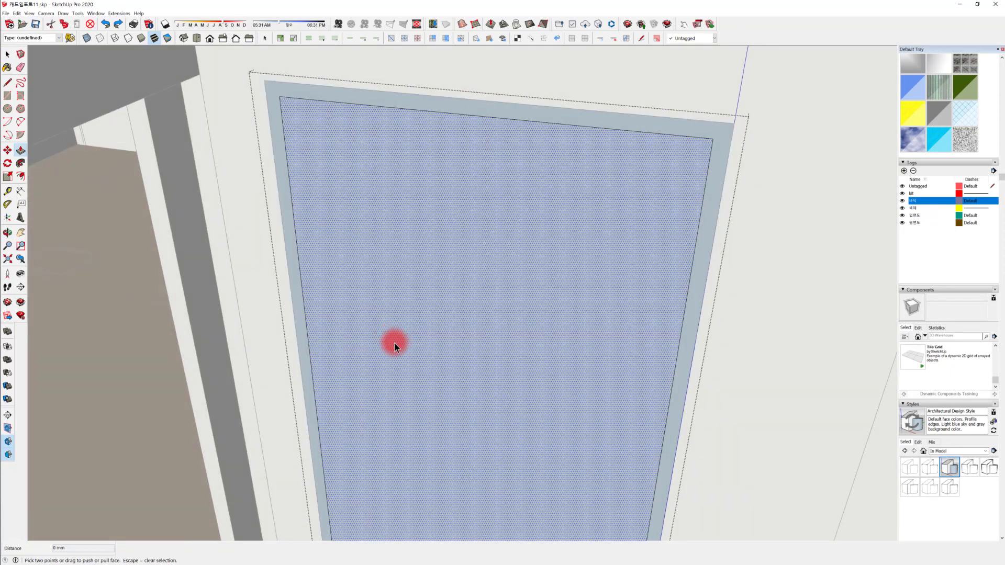
key("space")
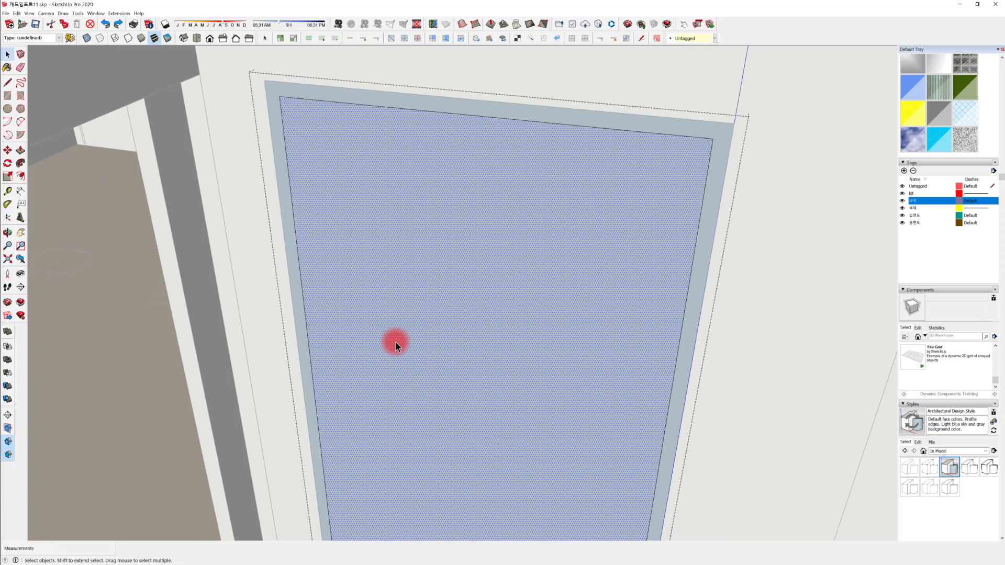
key("p")
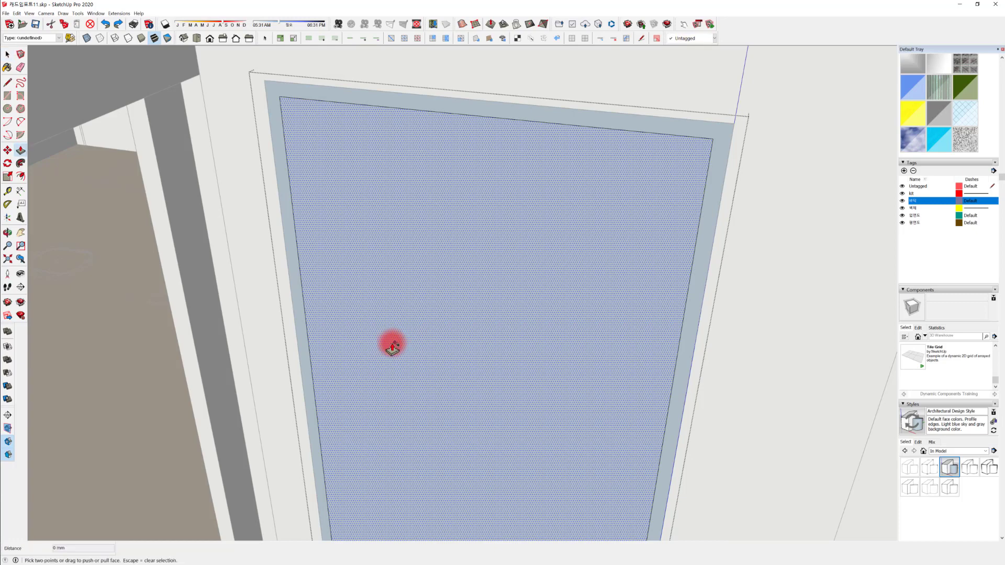
left_click(387, 343)
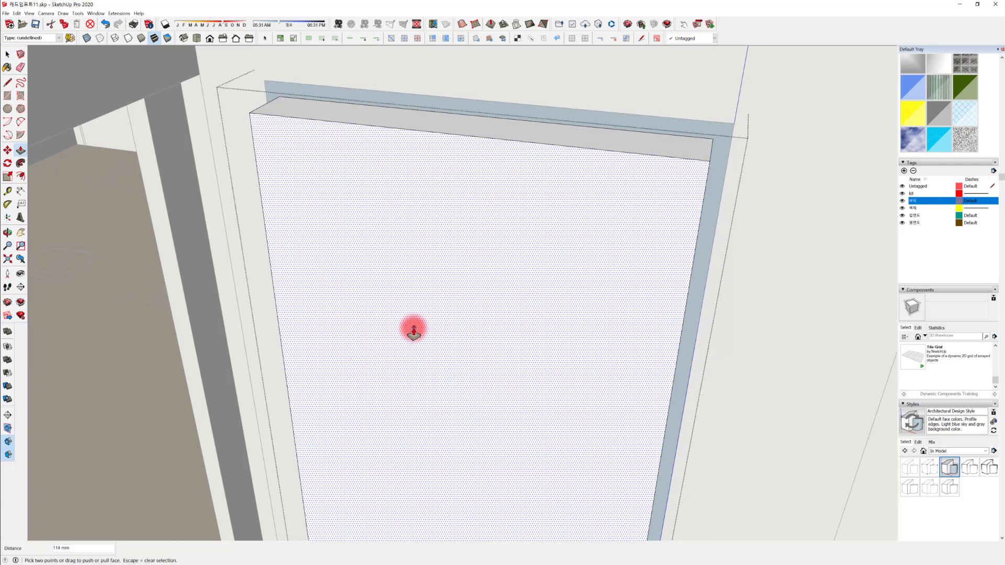
key("ctrl+z")
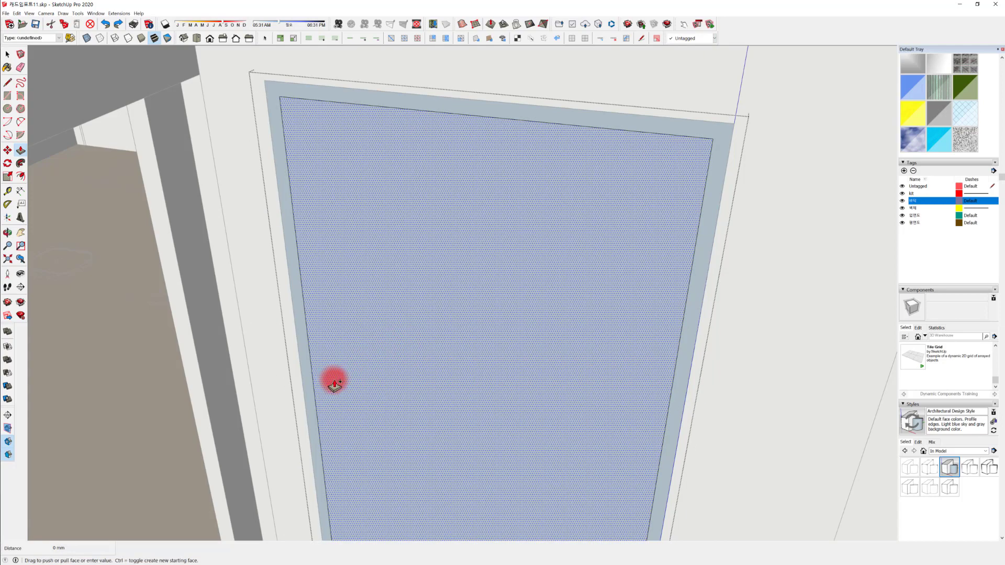
Try a shorter Push/Pull of the doorway's inner face, about 82 mm, and undo it
left_click(334, 384)
left_click(350, 369)
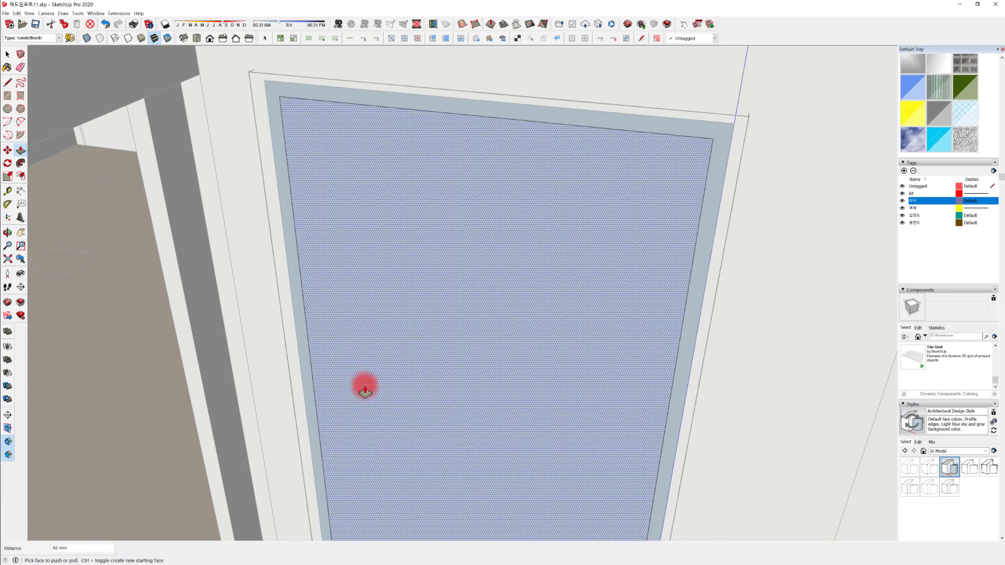
key("ctrl+z")
middle_click_drag(429, 383, 309, 414)
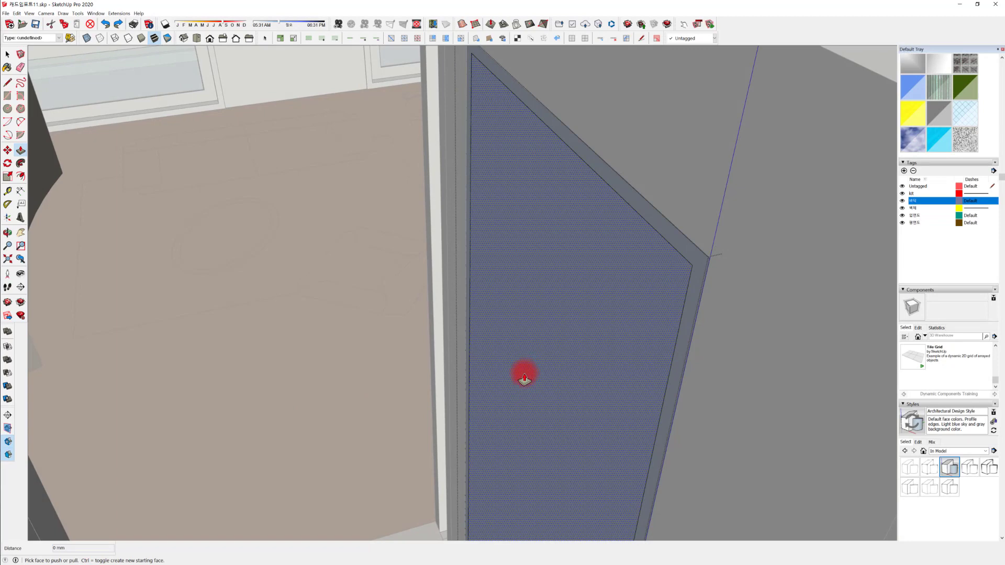
middle_click_drag(586, 366, 580, 314)
key("ctrl+z")
key("space")
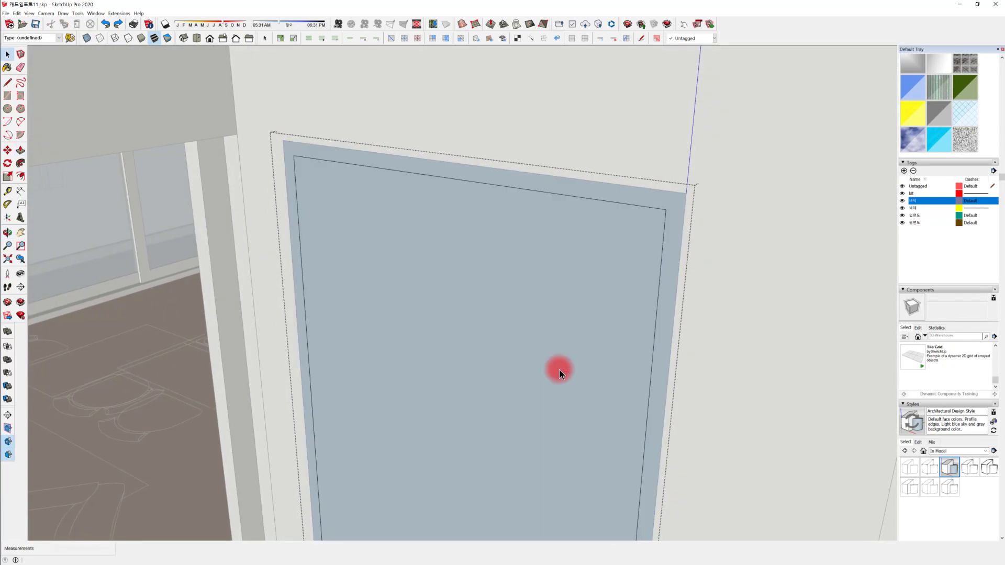
Extrude the frame border around the doorway face about 210 mm through the wall's depth
left_click(645, 197)
middle_click_drag(850, 195, 489, 237)
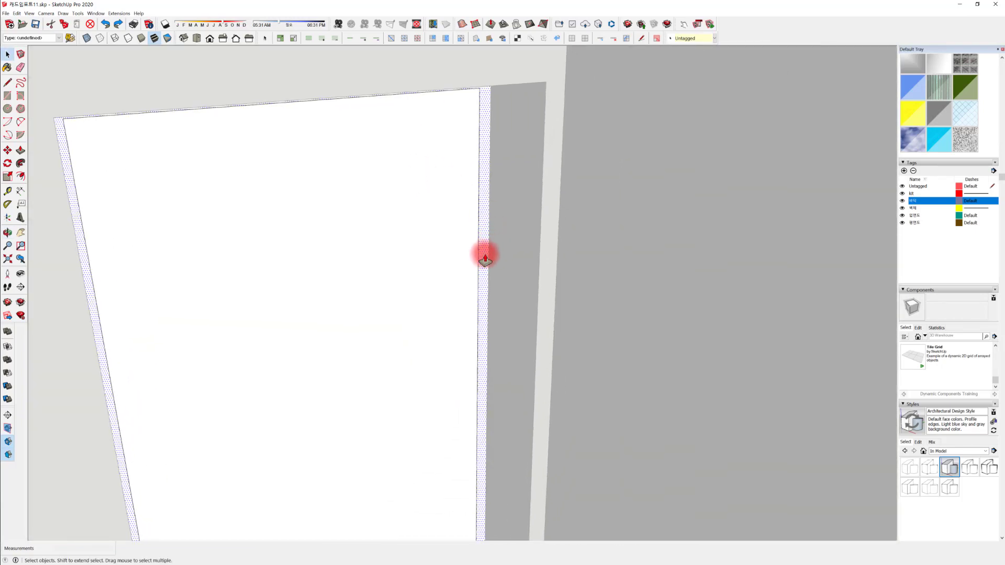
key("p")
left_click(486, 259)
middle_click_drag(503, 300, 423, 141)
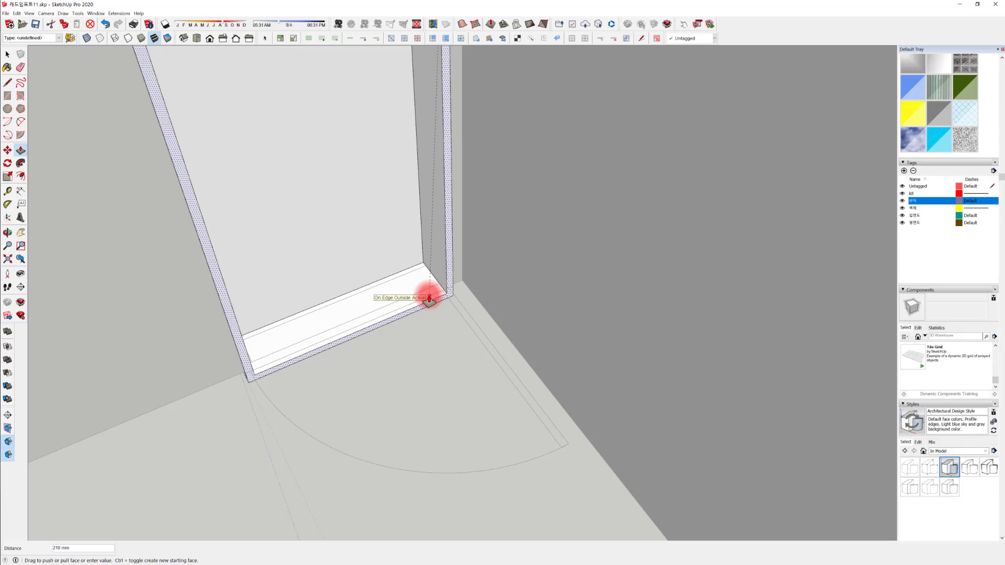
middle_click_drag(429, 299, 523, 293)
key("space")
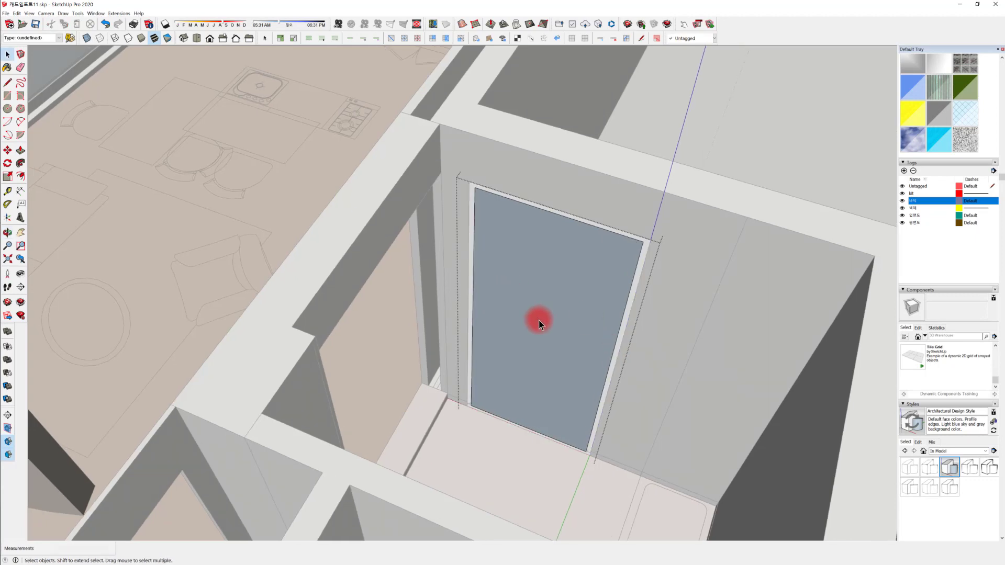
Delete the face inside the door frame to open up the doorway, and close the frame group
left_click(526, 294)
key("Delete")
middle_click_drag(545, 325, 449, 382)
middle_click_drag(435, 334, 471, 359)
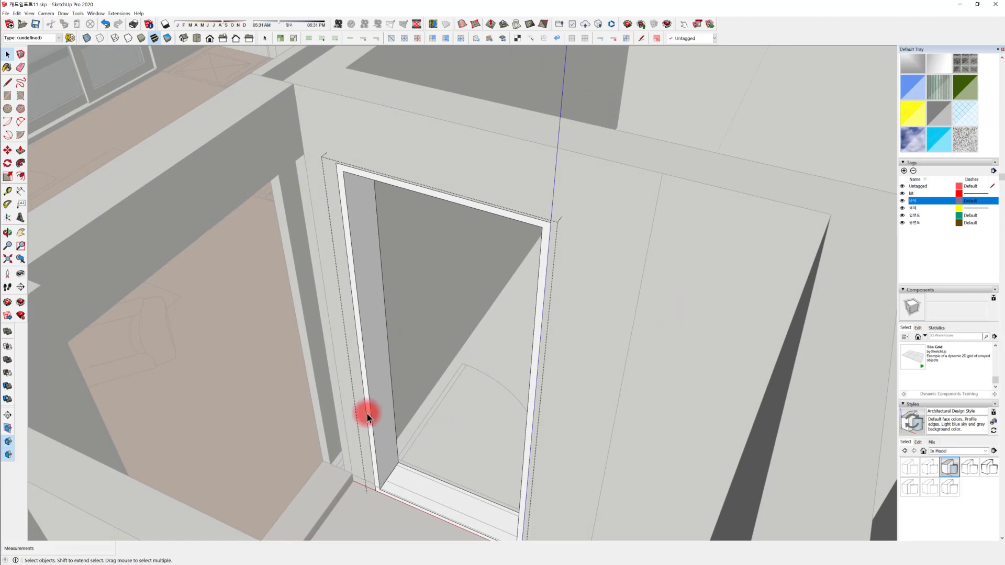
scroll(389, 407, "down", 2)
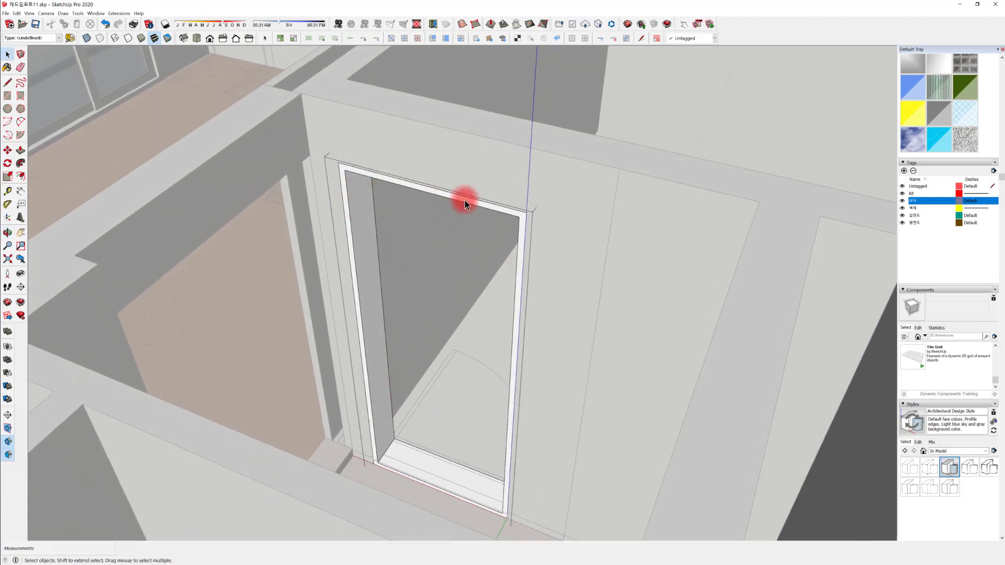
left_click(639, 177)
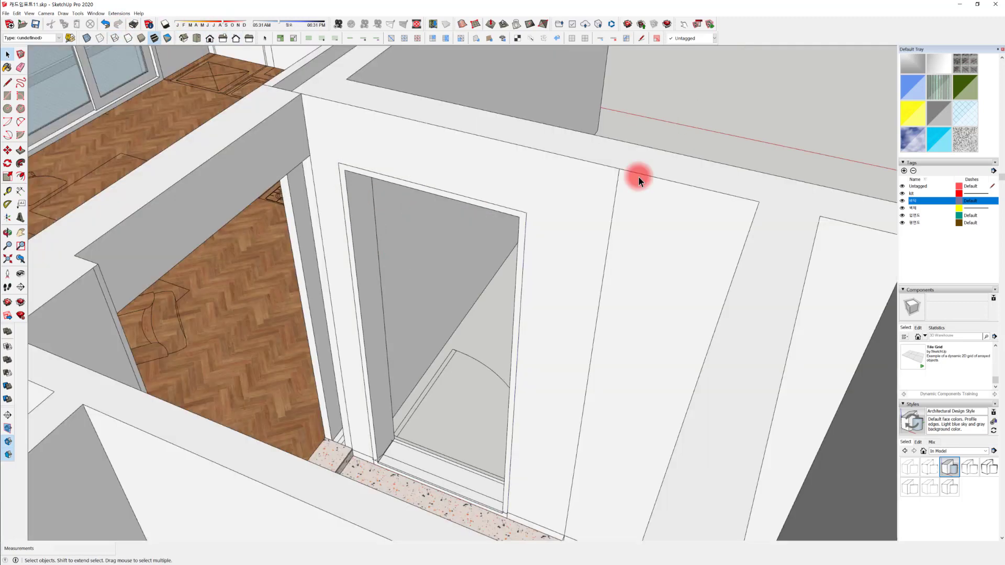
Set the model's component options to hide the rest of the model during group and component editing
double_click(493, 211)
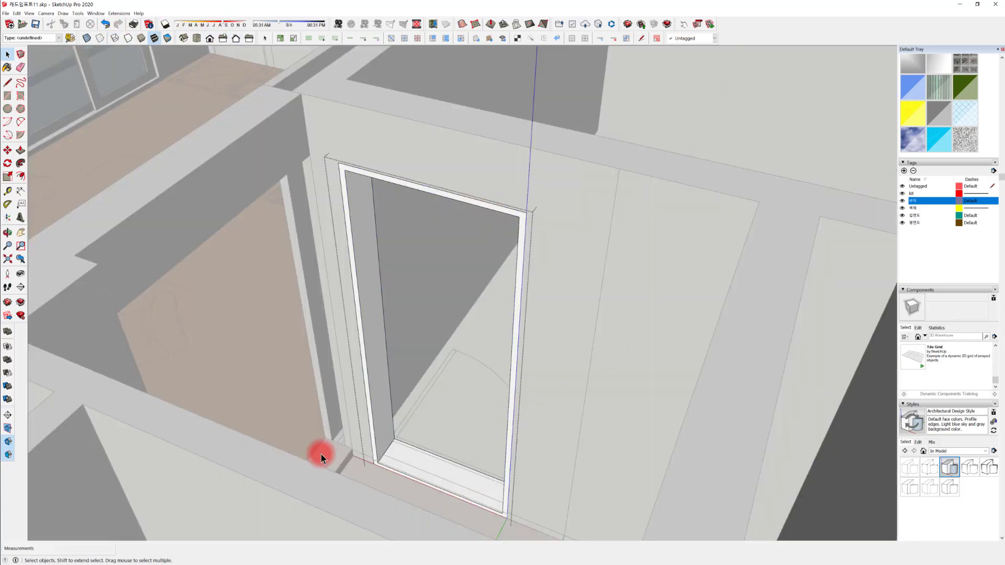
left_click(714, 102)
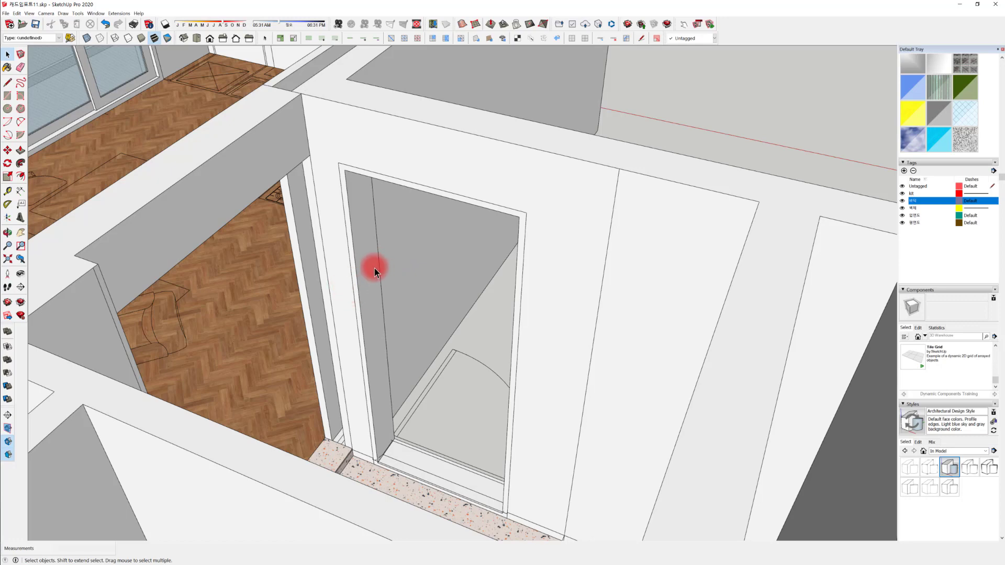
left_click(359, 202)
left_click(113, 14)
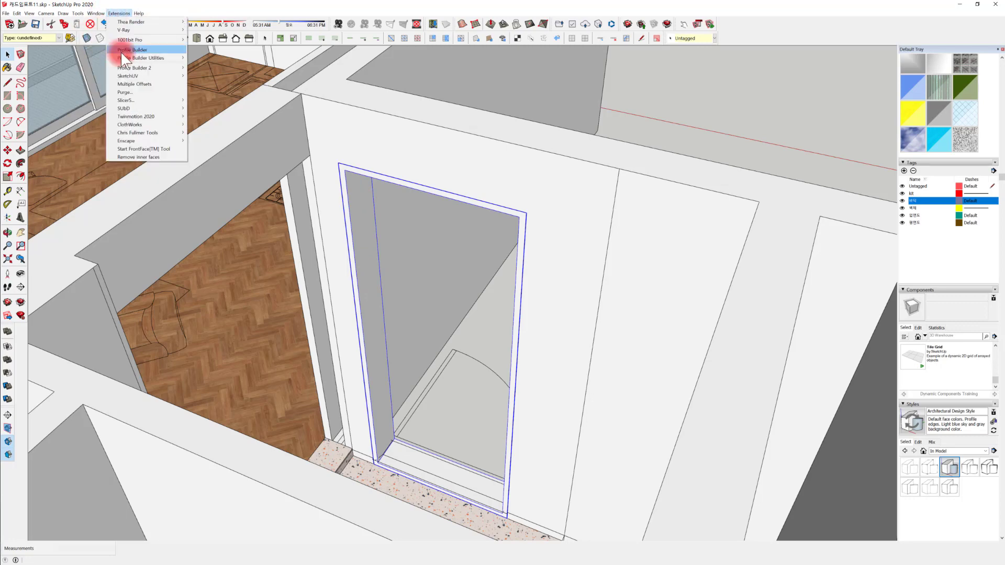
mouse_move(100, 12)
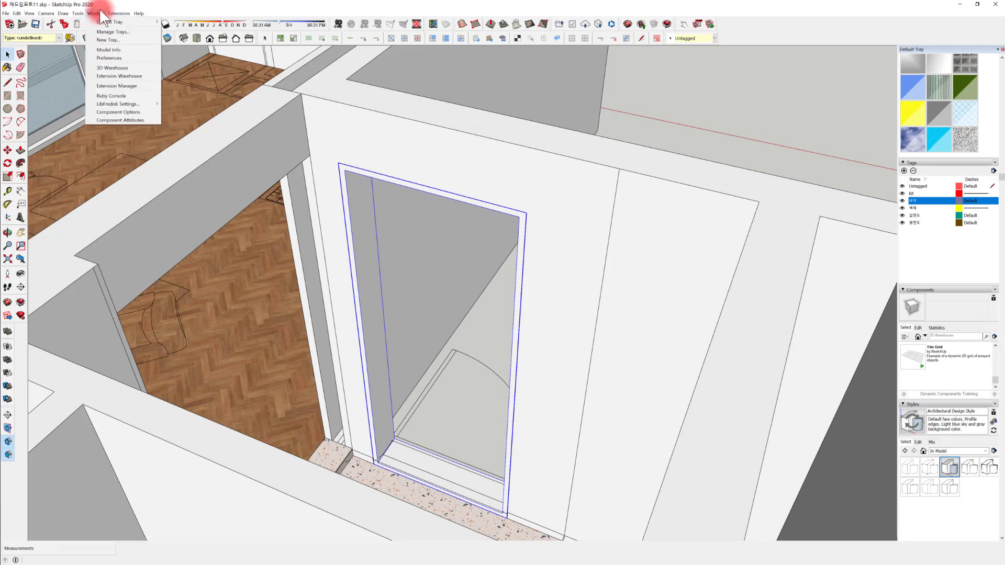
left_click(115, 49)
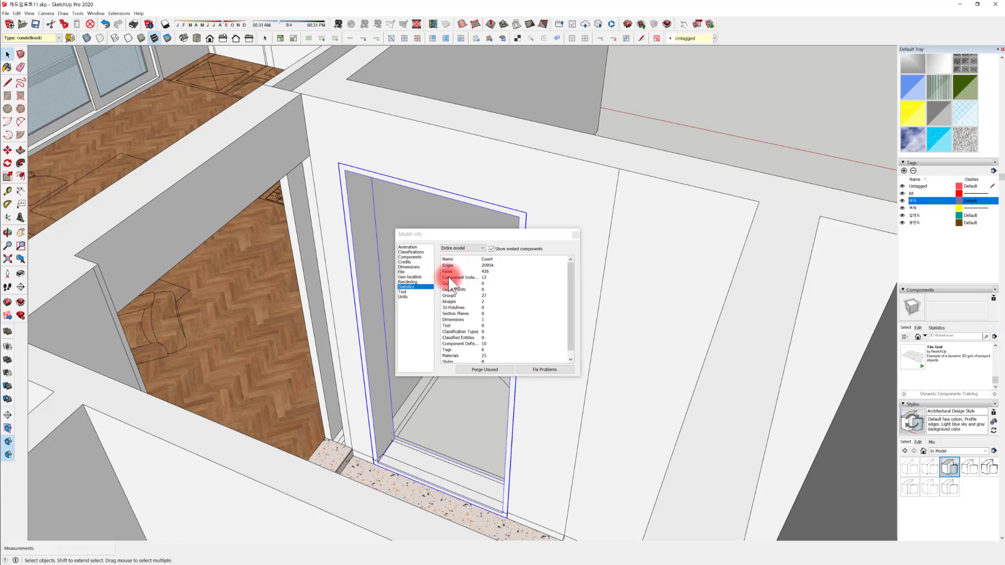
left_click(412, 267)
left_click(412, 257)
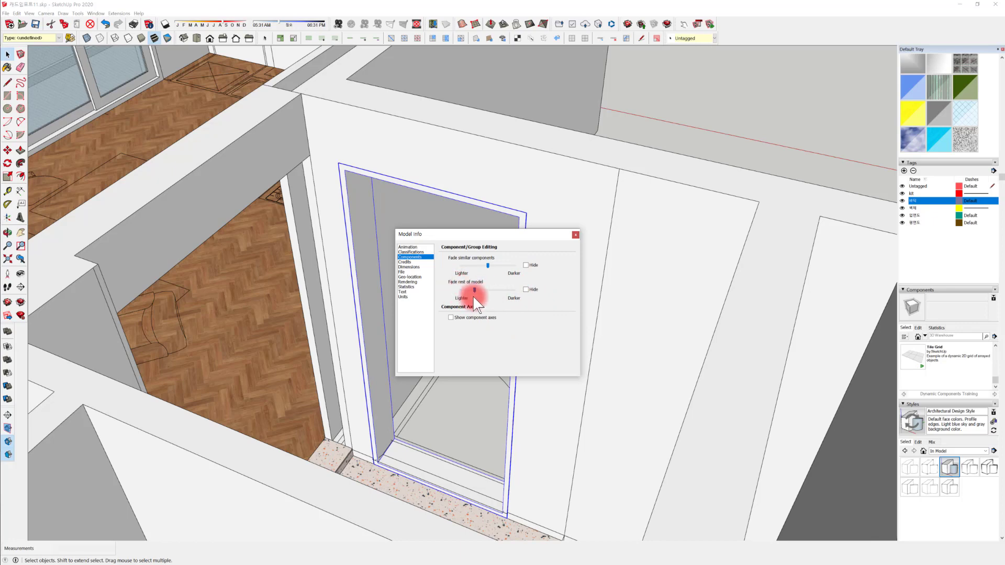
left_click(527, 289)
left_click(574, 235)
left_click(576, 235)
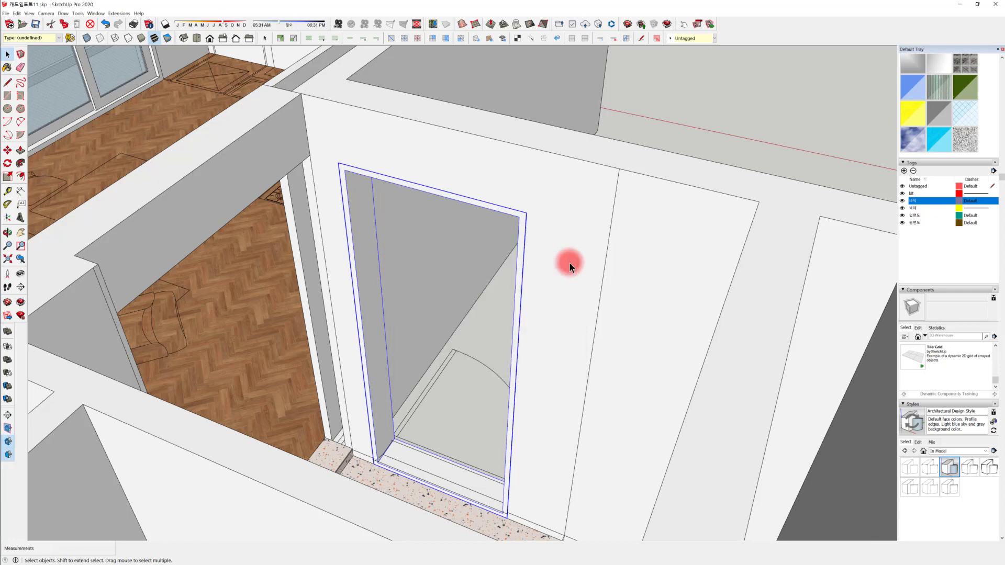
Open the door frame group to examine it in isolation, and close it again
double_click(521, 227)
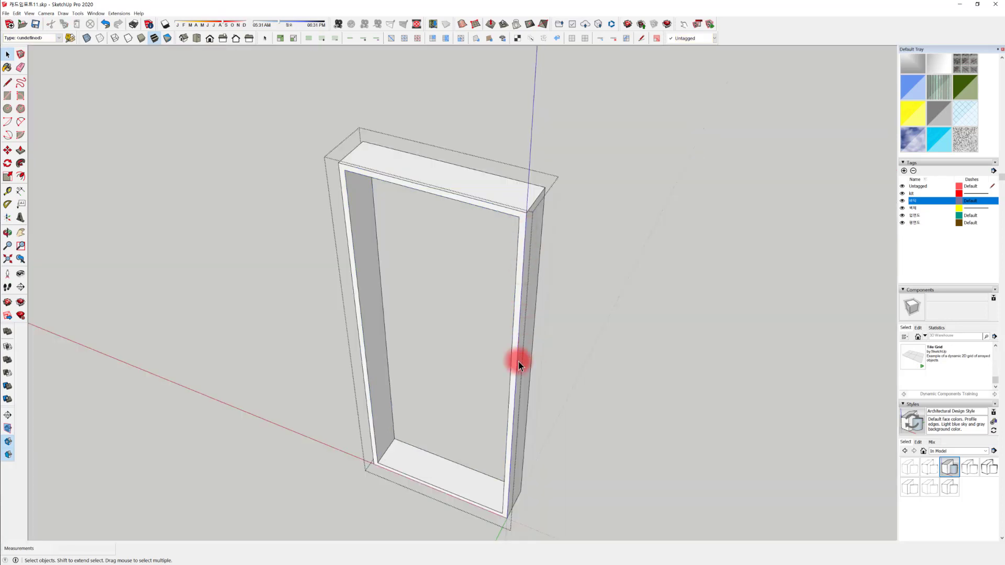
scroll(413, 377, "down", 3)
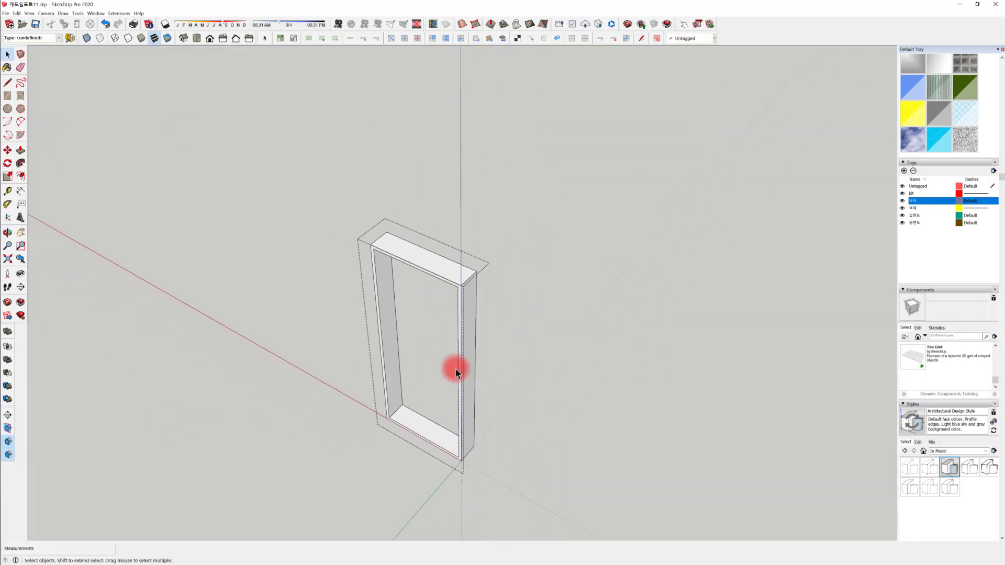
middle_click_drag(293, 333, 375, 324, "shift")
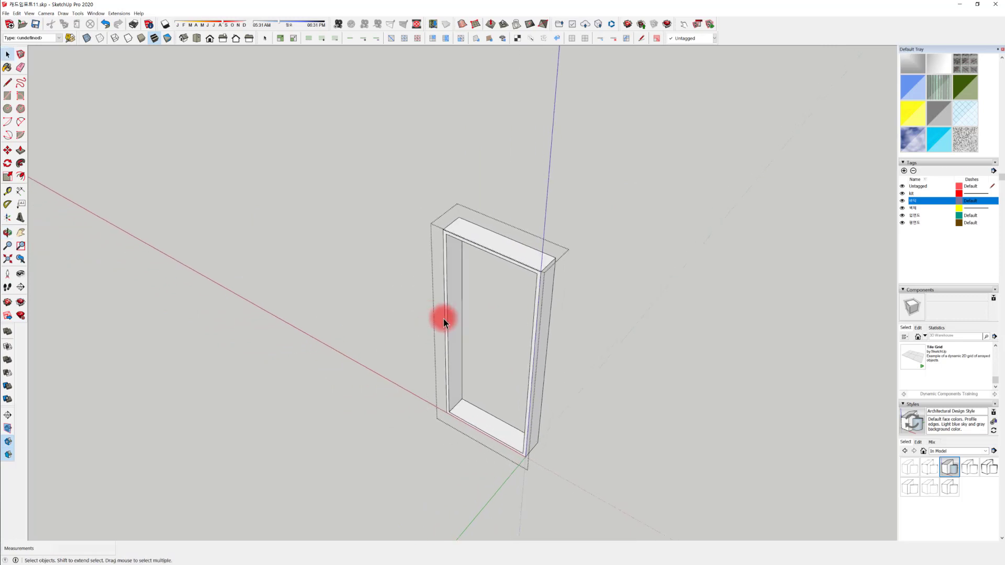
scroll(444, 320, "up", 3)
middle_click_drag(534, 361, 505, 342, "shift")
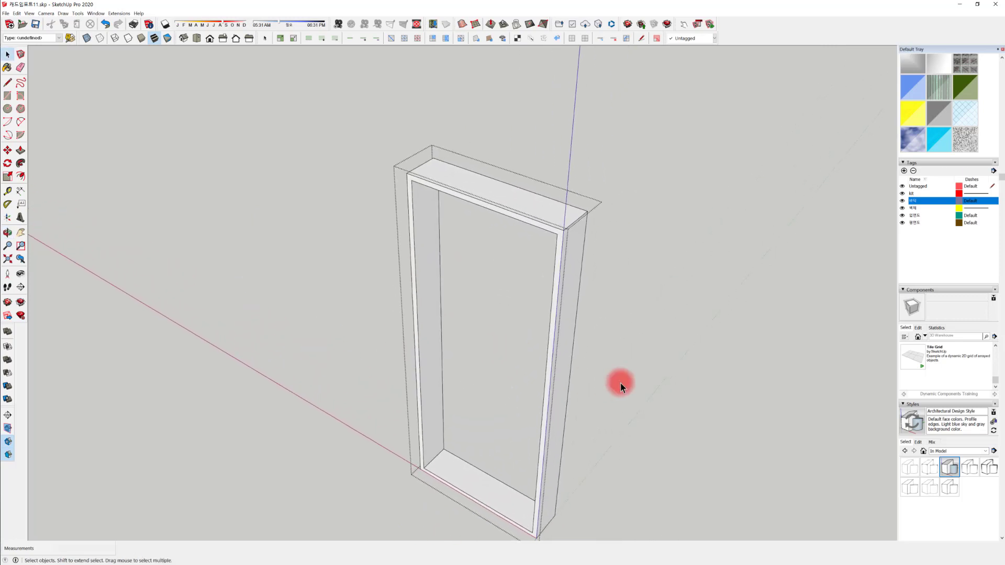
left_click(639, 335)
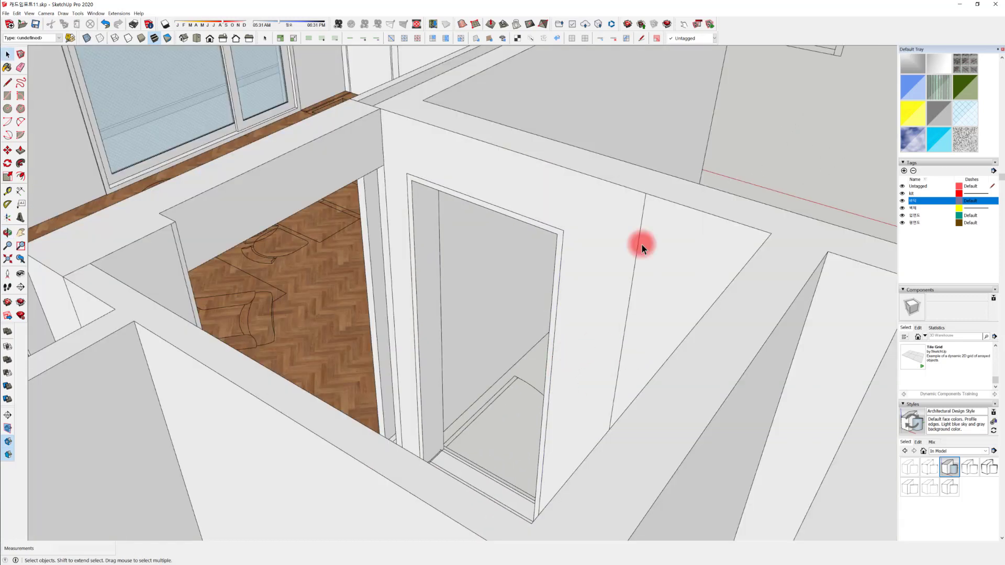
Open the door frame group in the entrance wall opening for editing
double_click(556, 237)
left_click(648, 309)
scroll(542, 369, "up", 6)
scroll(589, 295, "down", 4)
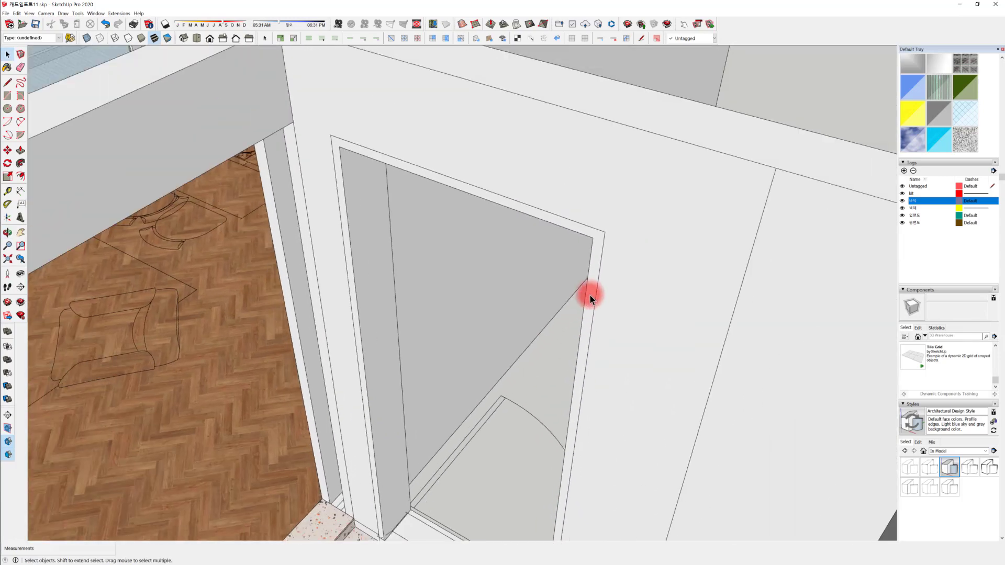
double_click(590, 294)
scroll(412, 461, "up", 6)
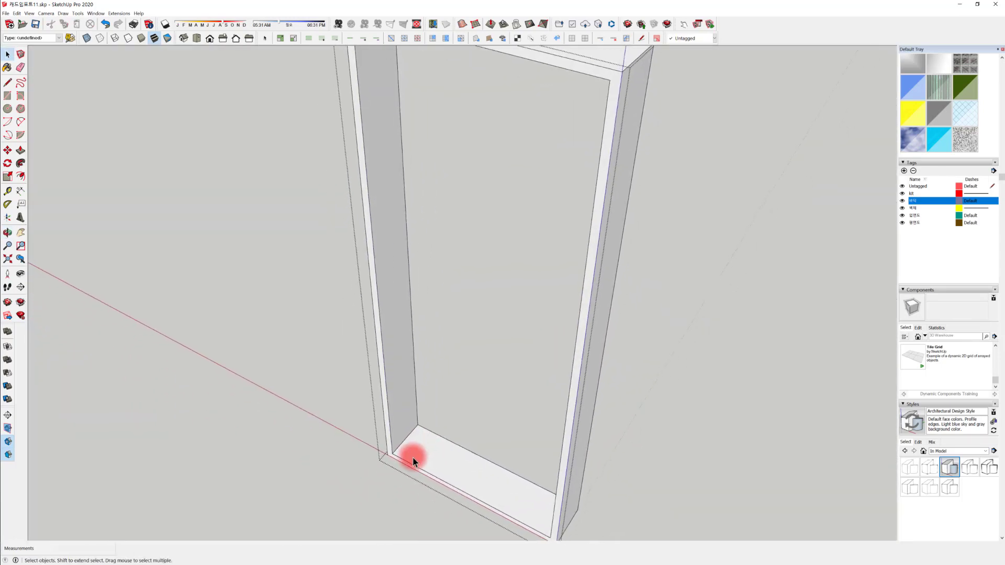
Copy the four inner edges of the door frame's interior side 50 mm into the frame's depth
left_click(411, 470)
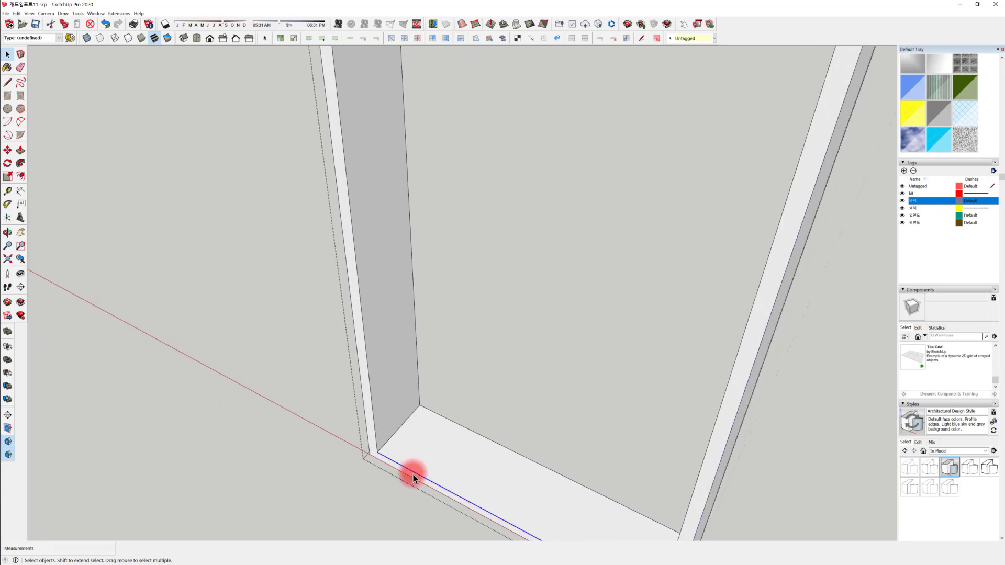
left_click(370, 395, "ctrl")
scroll(626, 439, "down", 3)
left_click(607, 464, "ctrl")
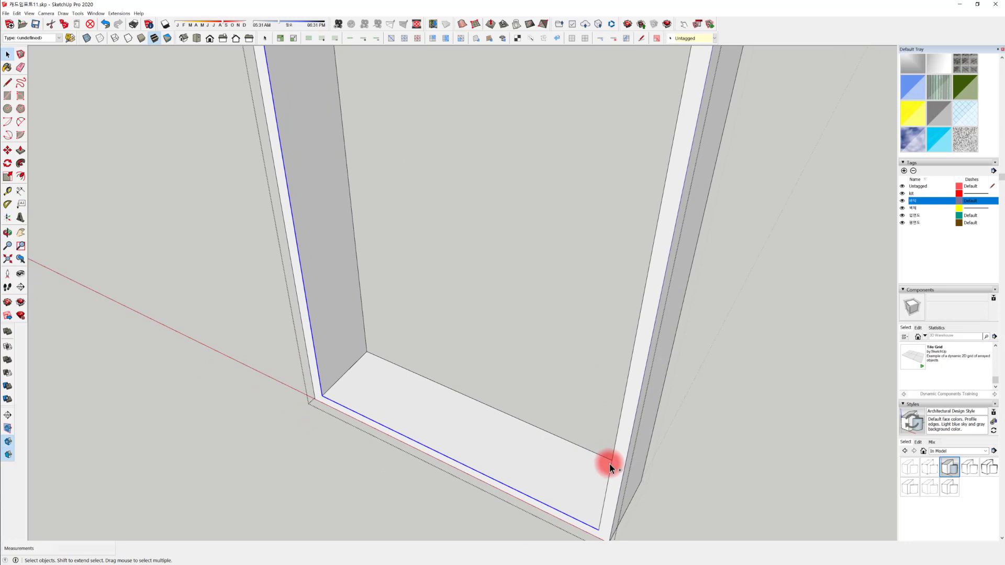
left_click(610, 464, "ctrl")
scroll(560, 515, "down", 5)
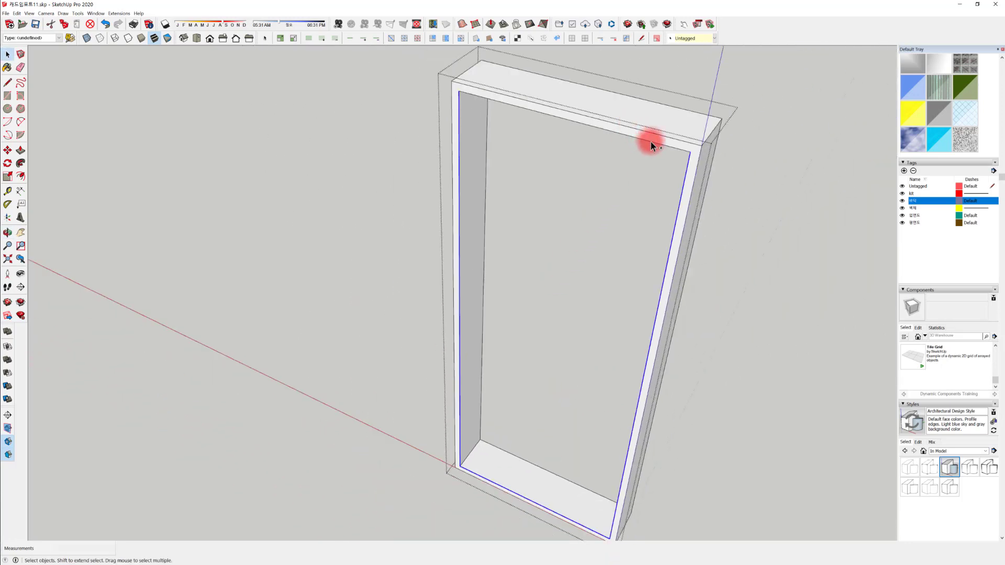
left_click(649, 141, "ctrl")
scroll(476, 402, "up", 2)
scroll(449, 413, "up", 2)
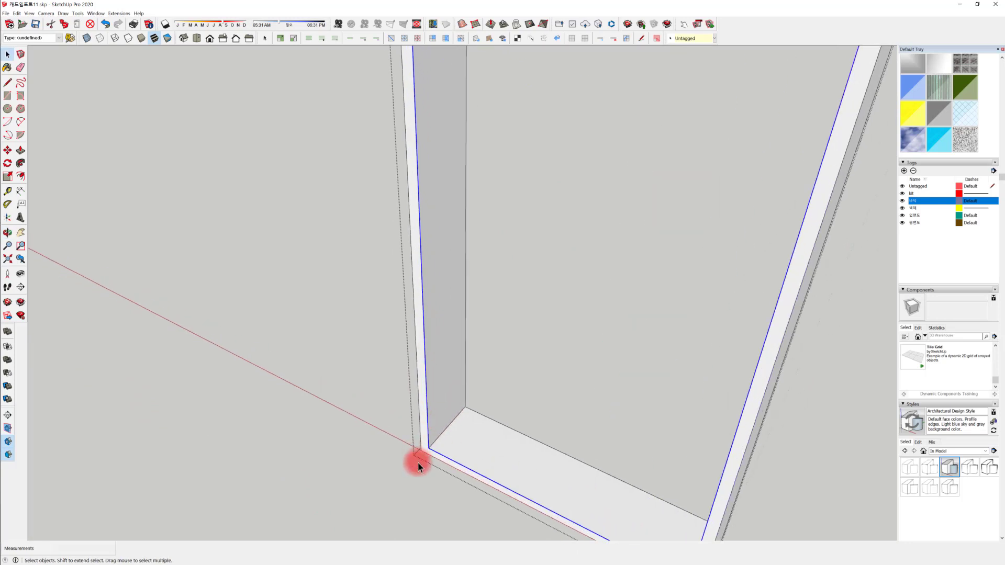
key("m")
left_click_drag(435, 446, 442, 442)
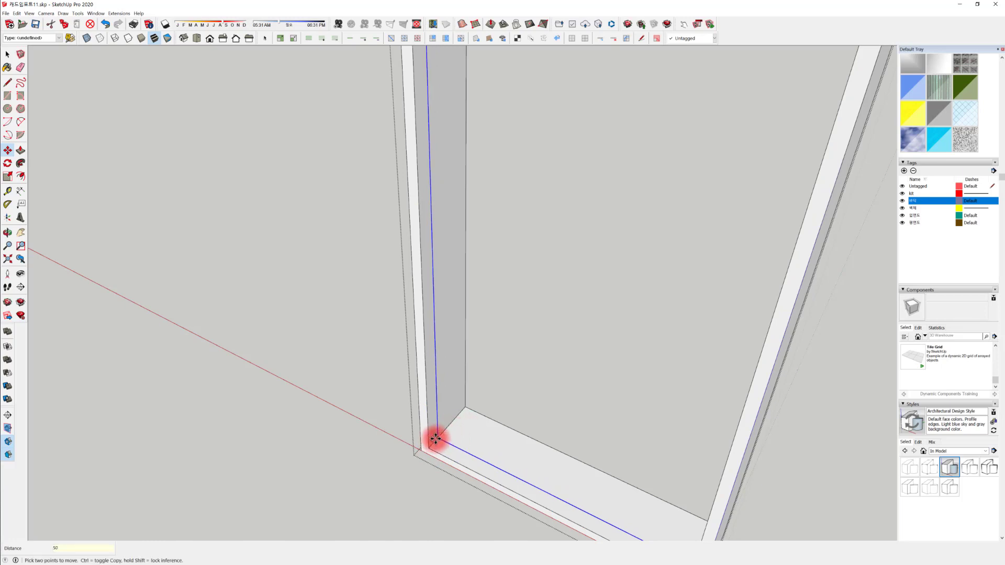
left_click_drag(440, 438, 472, 407)
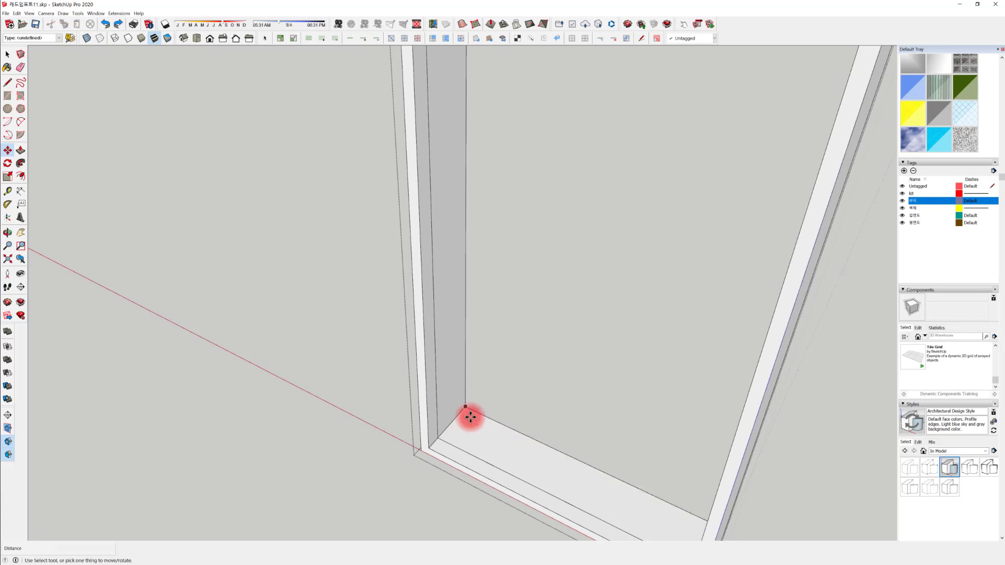
Copy the inner edges of the door frame's exterior side 30 mm into the frame's depth
middle_click_drag(470, 417, 506, 419)
left_click(464, 392)
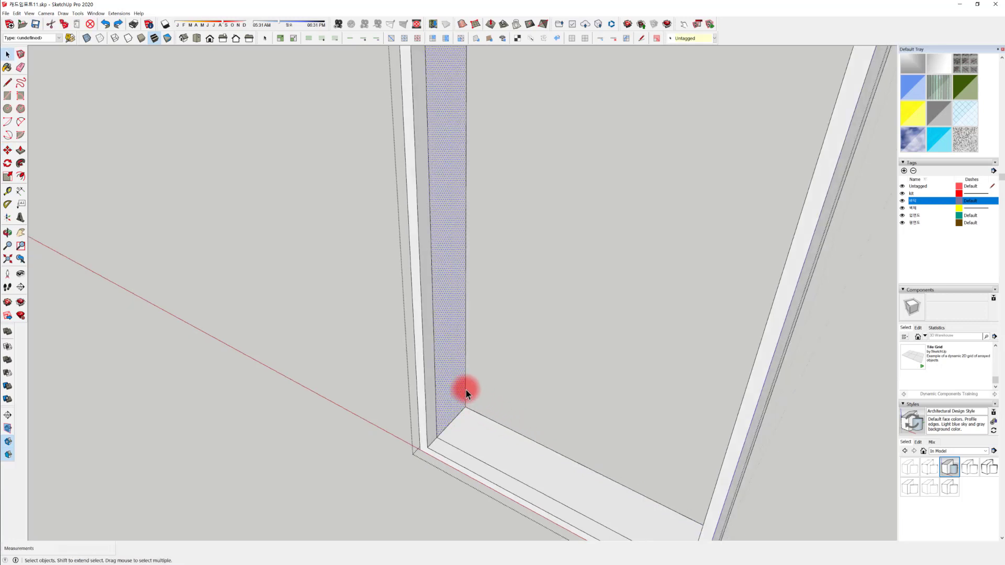
left_click(465, 390)
left_click(481, 415, "ctrl")
mouse_move(482, 417)
middle_mouse_down()
mouse_move(754, 456)
mouse_move(738, 404)
mouse_move(644, 431)
mouse_move(166, 403)
mouse_move(538, 316)
mouse_move(485, 498)
mouse_move(482, 114)
mouse_move(463, 253)
mouse_move(525, 432)
mouse_move(469, 403)
middle_mouse_up()
left_click(489, 80, "ctrl")
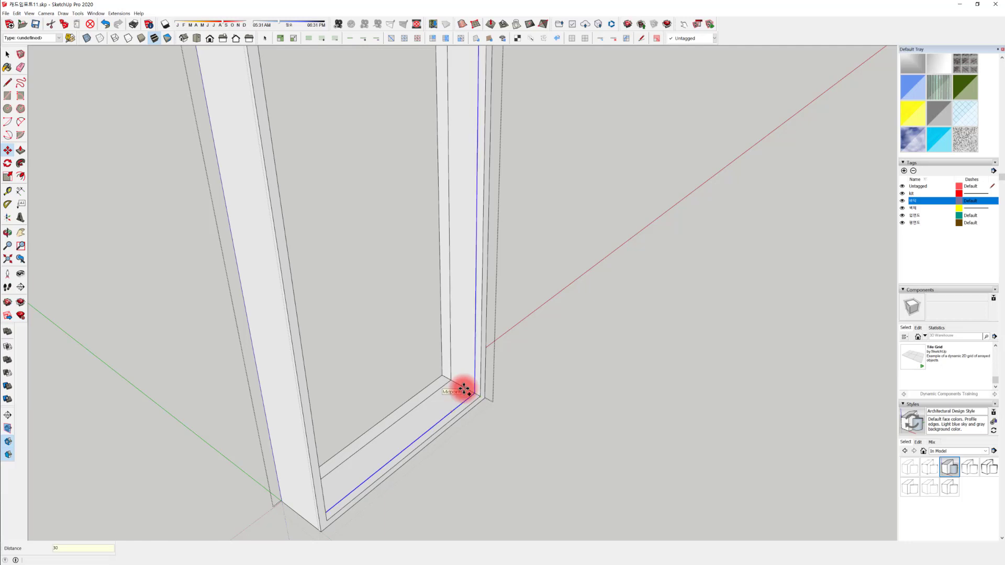
Push the 30 mm exterior-side strip on the frame's bottom member in by 20 mm
middle_click_drag(407, 421, 441, 373)
left_click(388, 395)
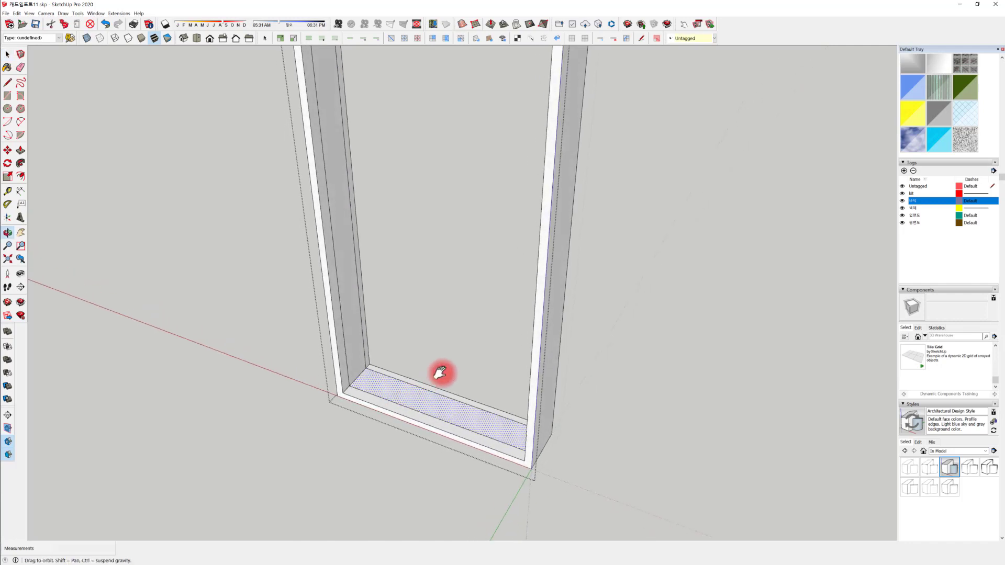
scroll(393, 387, "up", 4)
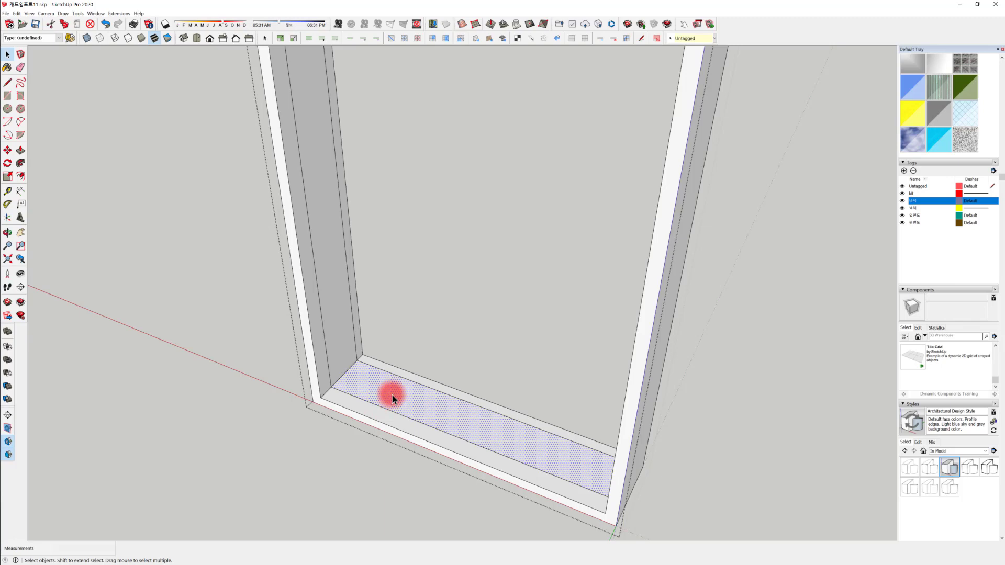
middle_click_drag(407, 395, 350, 332)
scroll(350, 332, "up", 5)
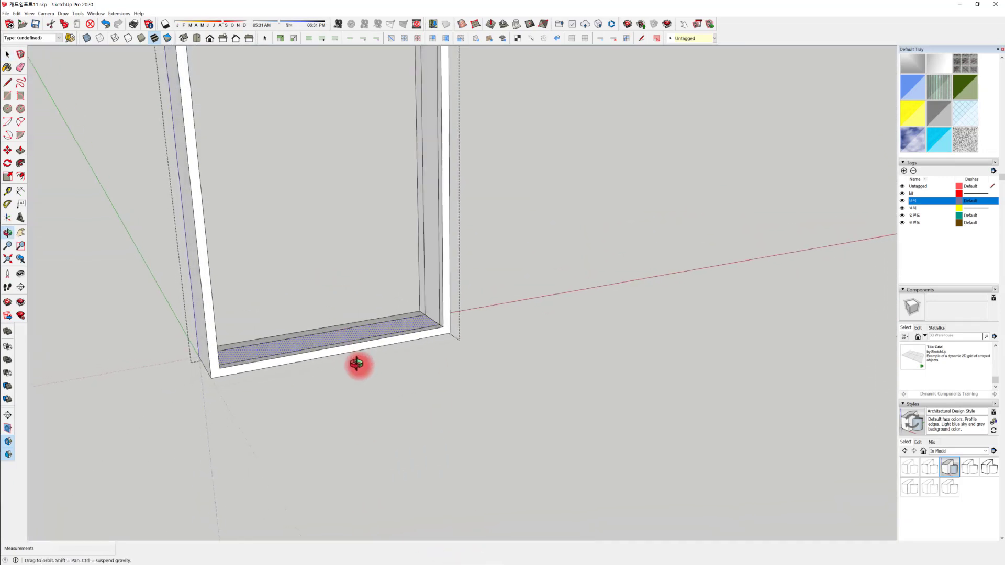
middle_click_drag(394, 366, 451, 398)
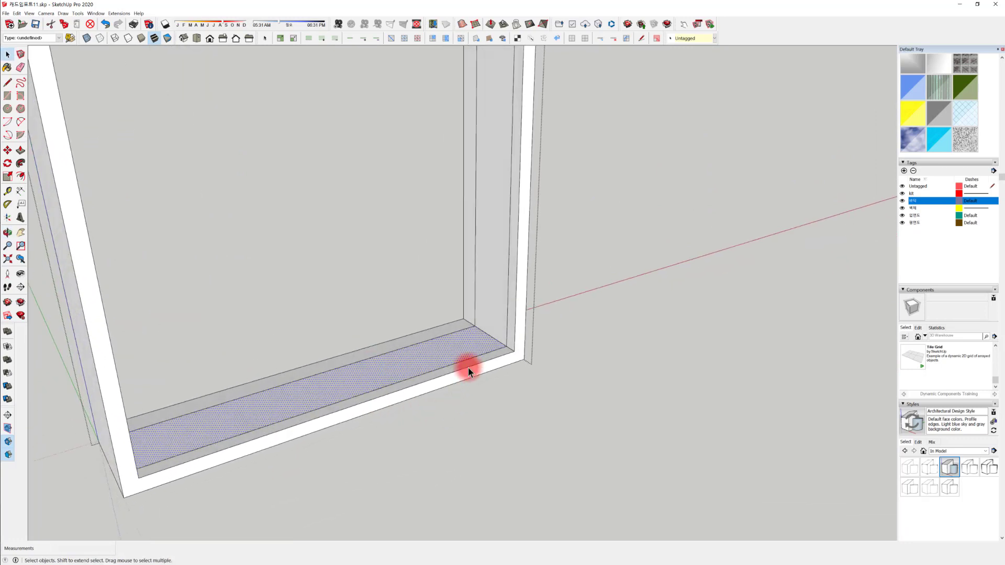
scroll(468, 367, "up", 6)
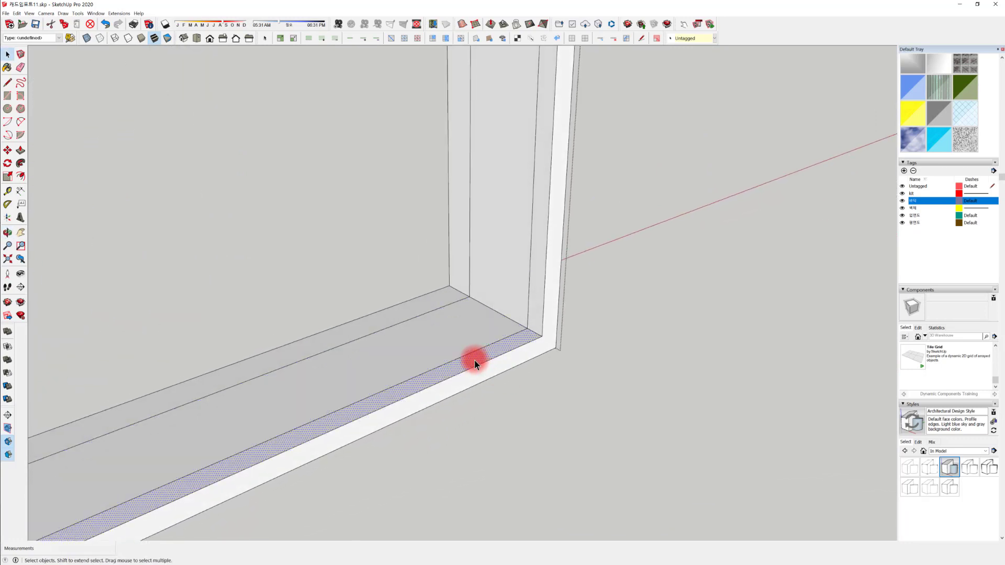
mouse_move(475, 361)
left_mouse_down()
mouse_move(474, 371)
mouse_move(484, 370)
left_mouse_up()
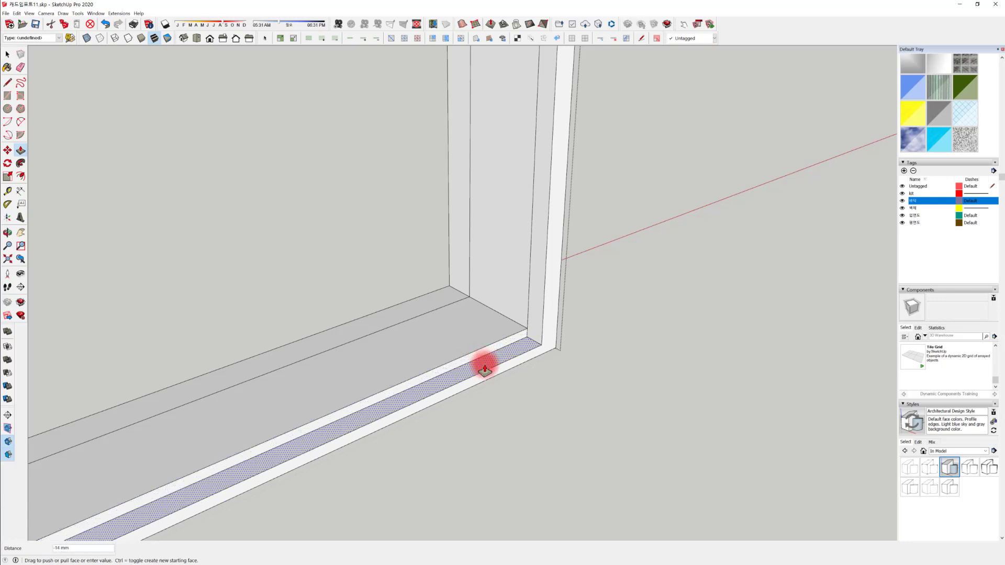
type("20")
key("Return")
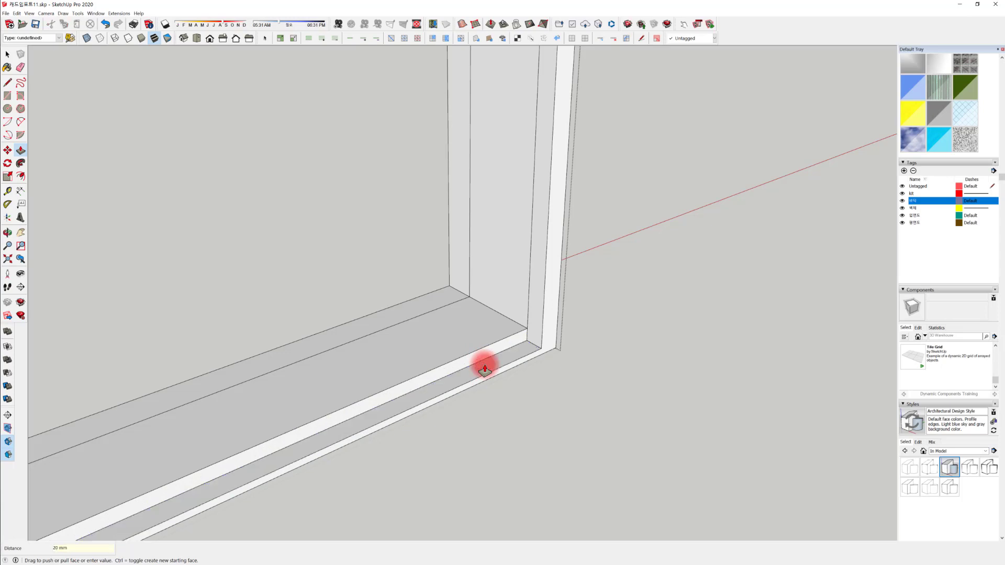
Push the exterior-side strips on the remaining frame members in to the same depth, continuing the rebate around the frame
middle_click_drag(542, 289, 449, 340)
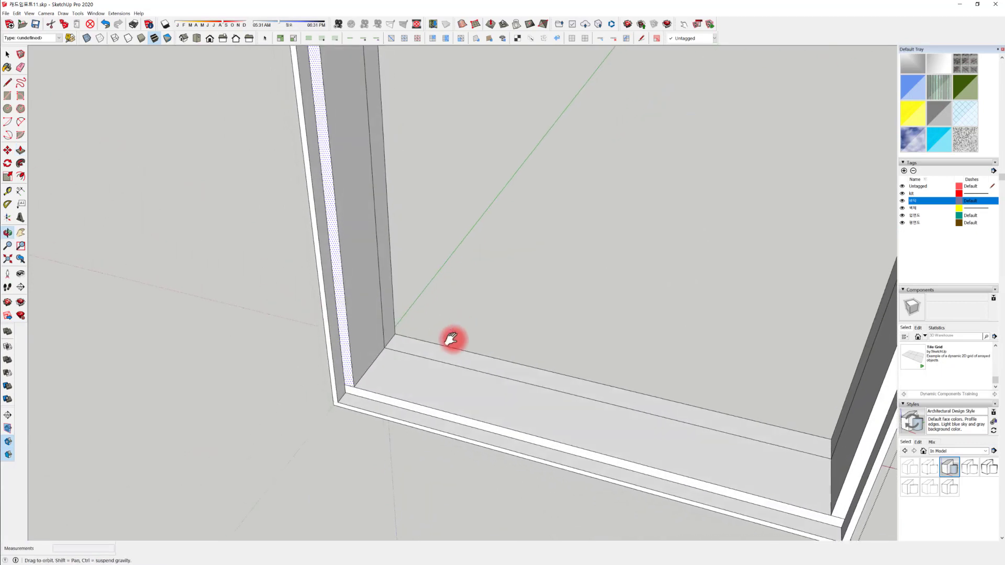
scroll(382, 434, "up", 6)
scroll(335, 262, "down", 8)
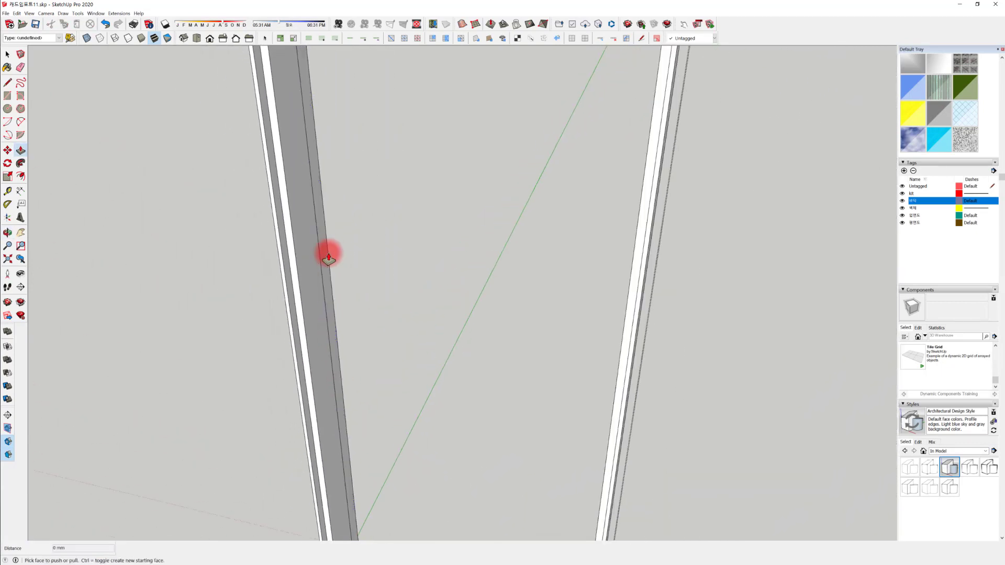
middle_click_drag(332, 157, 410, 442)
scroll(496, 80, "up", 6)
key("p")
Lower the inner interior-side edge of the frame's bottom member by 20 mm to slope the sill, and close the group
middle_click_drag(465, 456, 388, 295)
key("space")
scroll(306, 391, "up", 5)
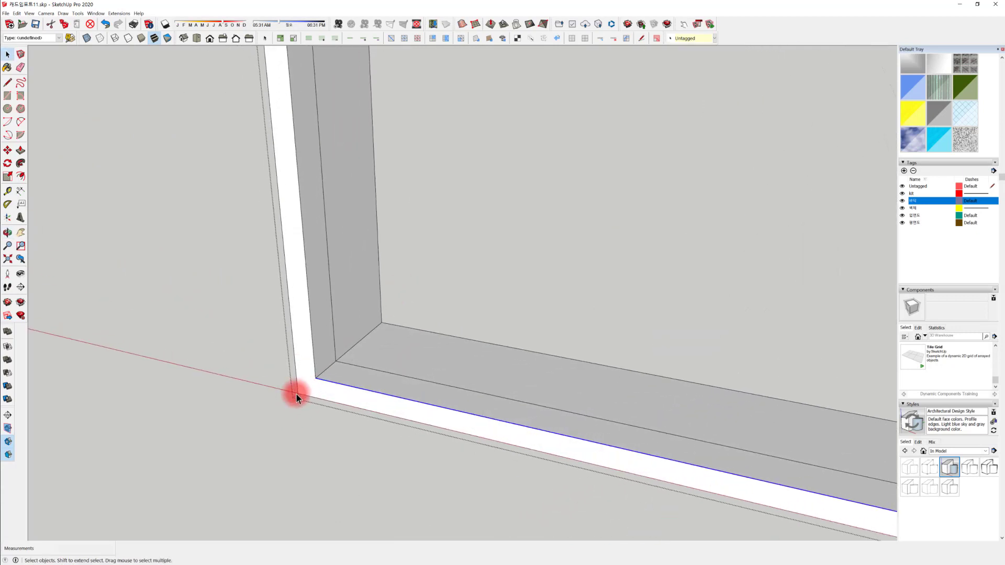
key("m")
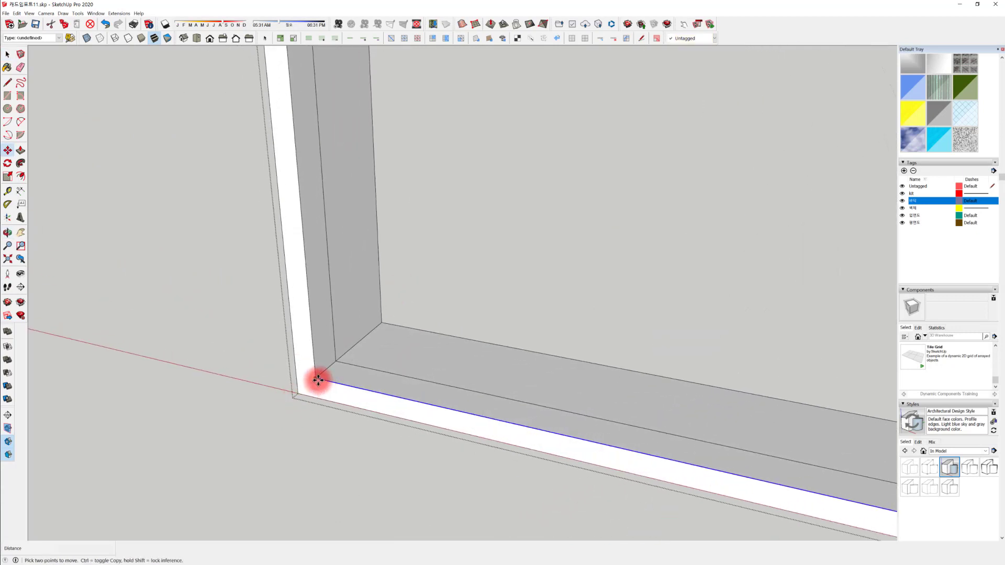
left_click(319, 384)
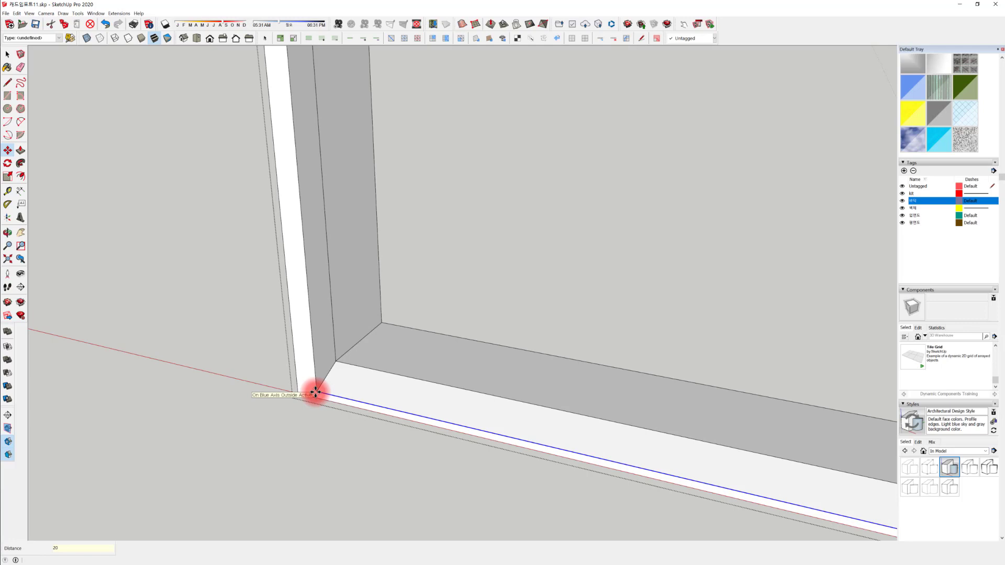
middle_click_drag(451, 377, 435, 424)
key("m")
key("space")
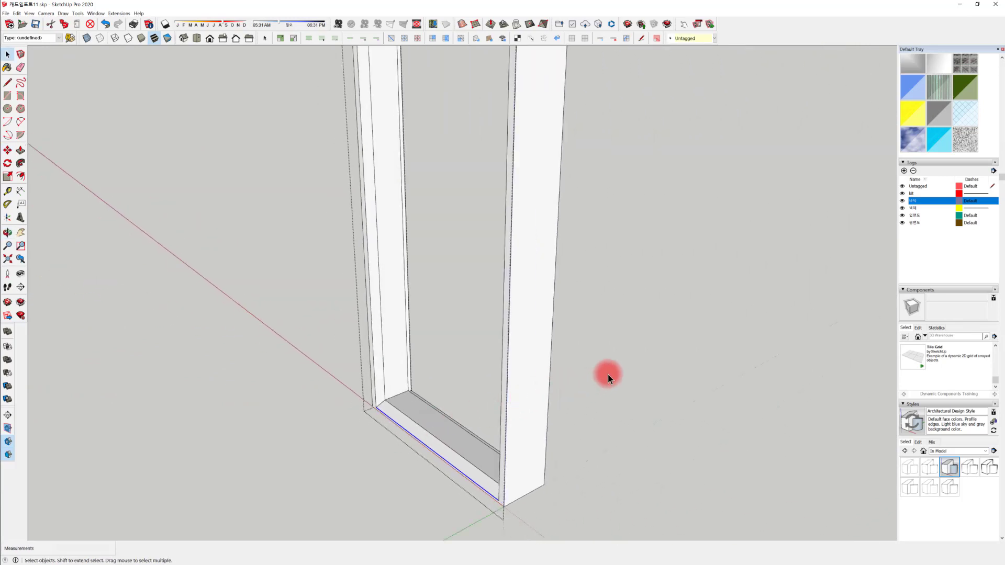
left_click(607, 374)
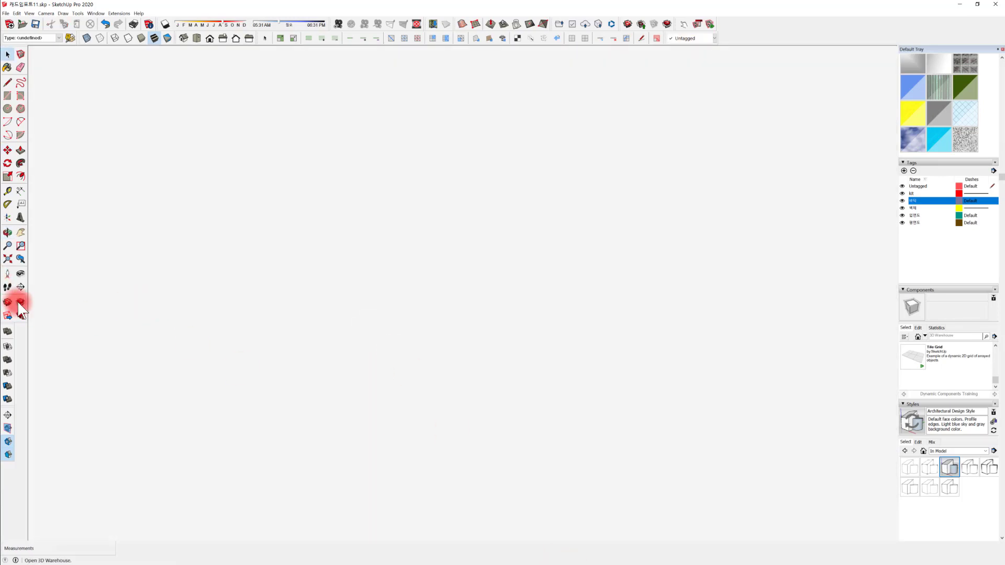
Move the whole door frame 10 mm out of the wall toward the terrazzo entrance floor
left_click(8, 259)
scroll(473, 347, "up", 10)
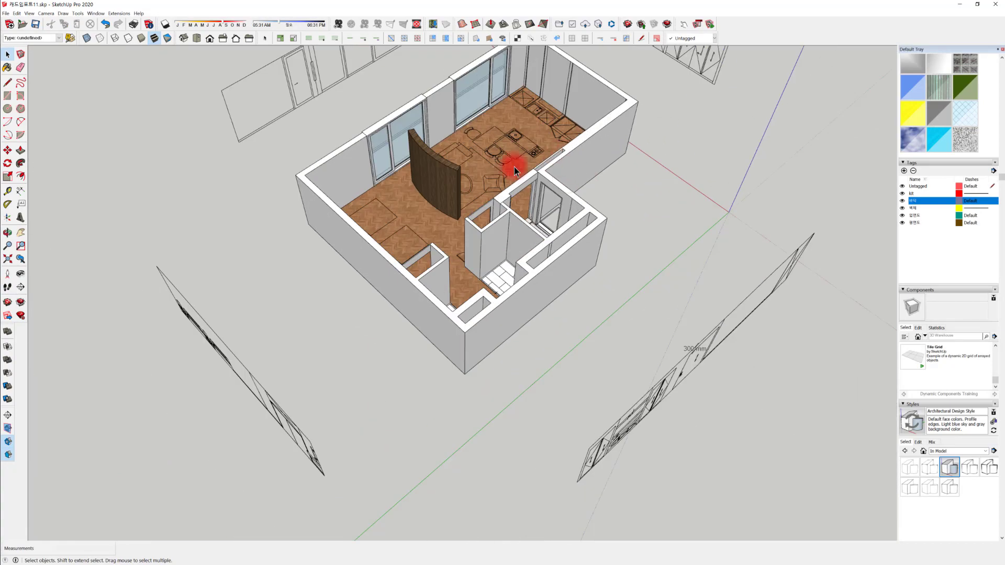
scroll(656, 254, "up", 10)
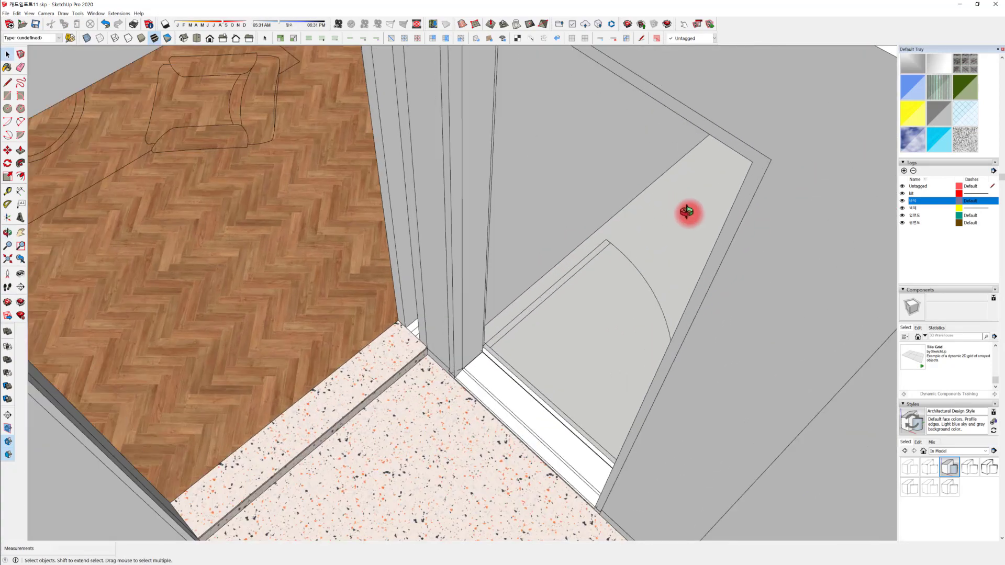
middle_click_drag(687, 213, 494, 284)
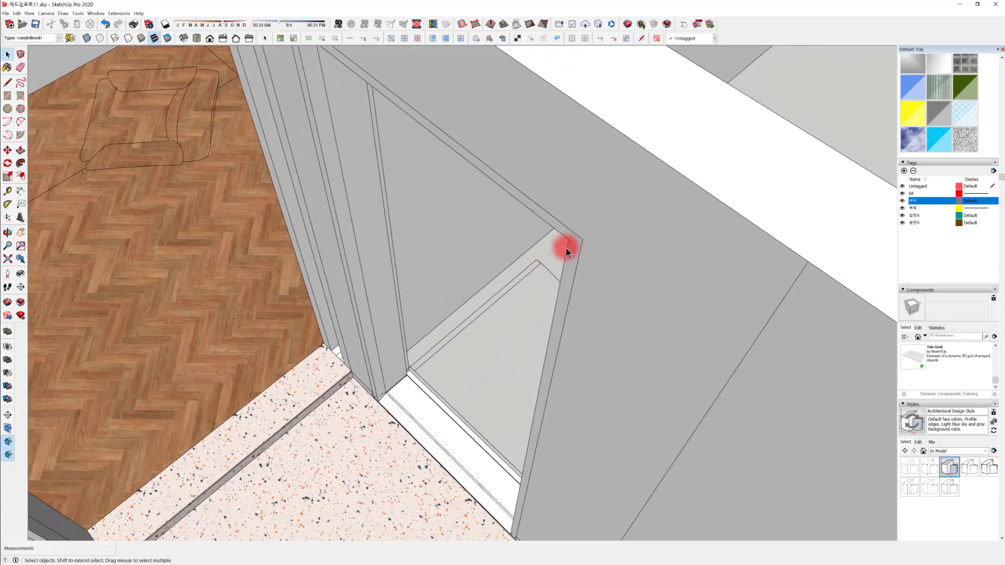
scroll(566, 248, "up", 2)
left_click(584, 271)
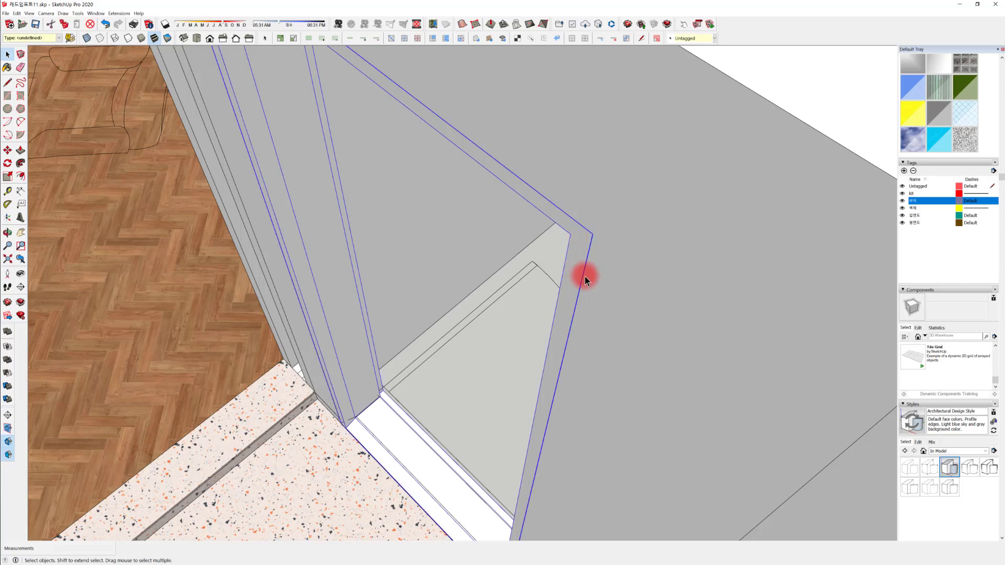
middle_click_drag(590, 236, 590, 249)
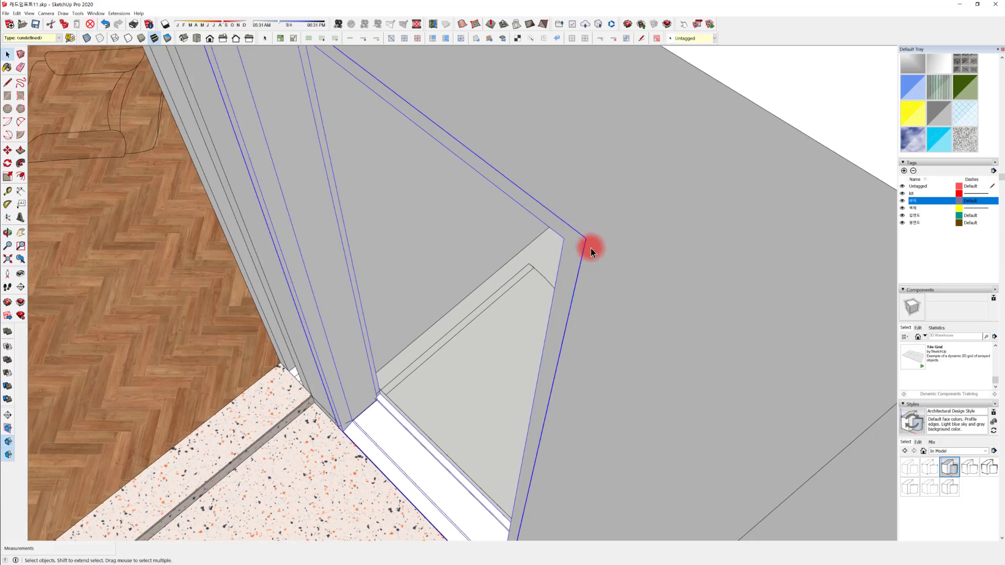
key("m")
left_click(586, 247)
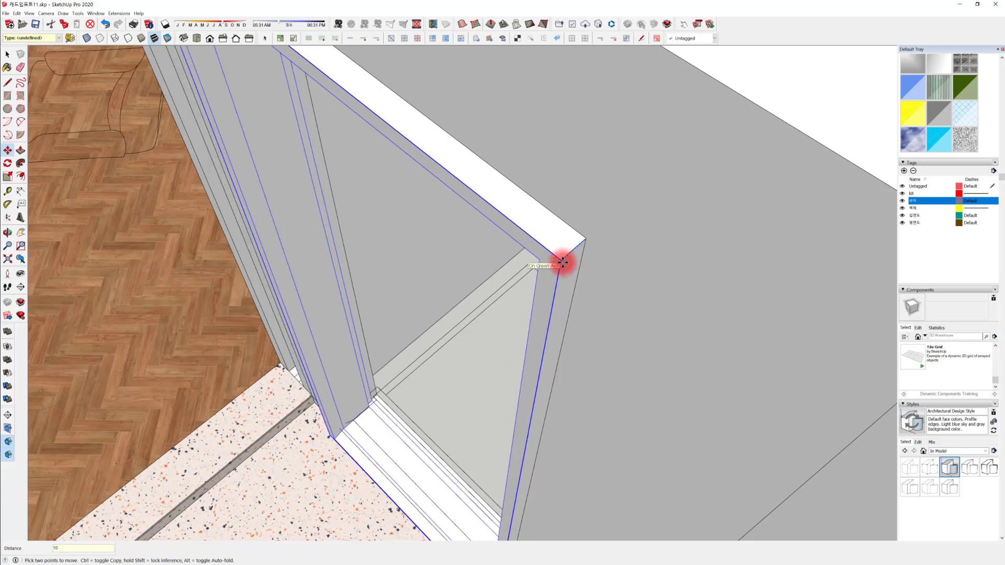
type("10")
key("Return")
Examine the door frame from outside, including the rebate at its upper corner
middle_click_drag(509, 369, 546, 196)
scroll(534, 285, "up", 5)
key("m")
scroll(594, 317, "down", 3)
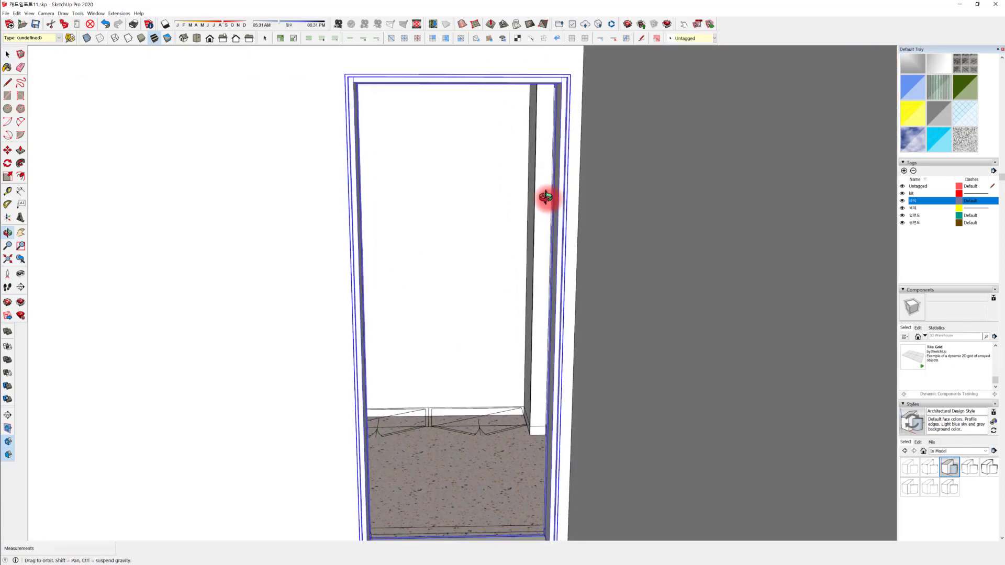
middle_click_drag(539, 473, 517, 403)
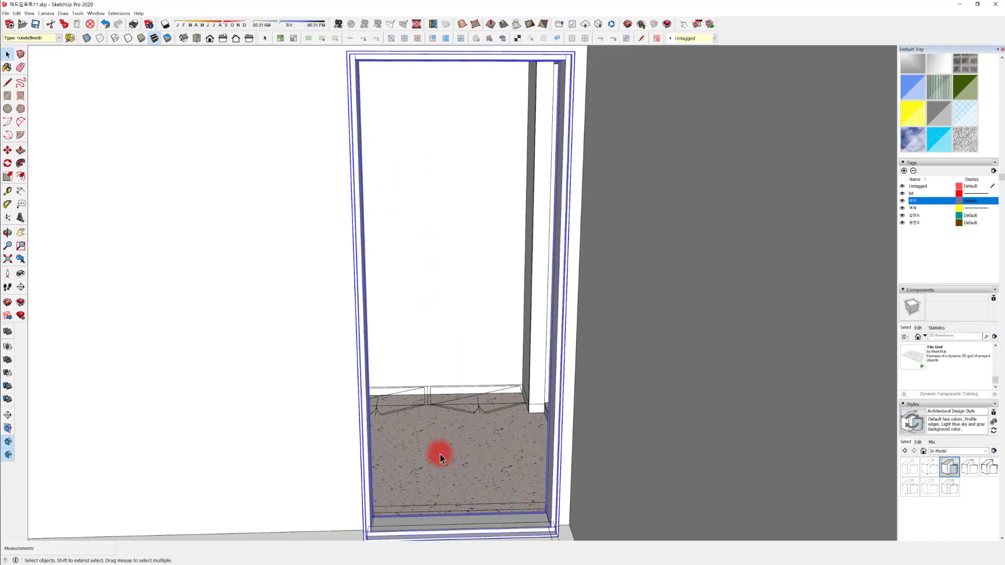
middle_click_drag(440, 455, 381, 152)
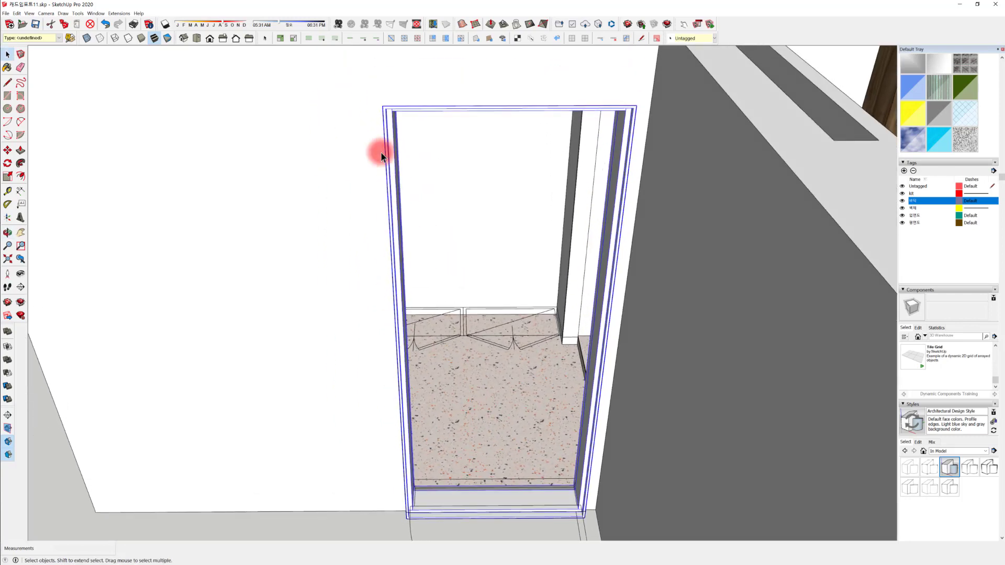
scroll(381, 153, "up", 10)
middle_click_drag(366, 112, 401, 148)
scroll(357, 121, "up", 3)
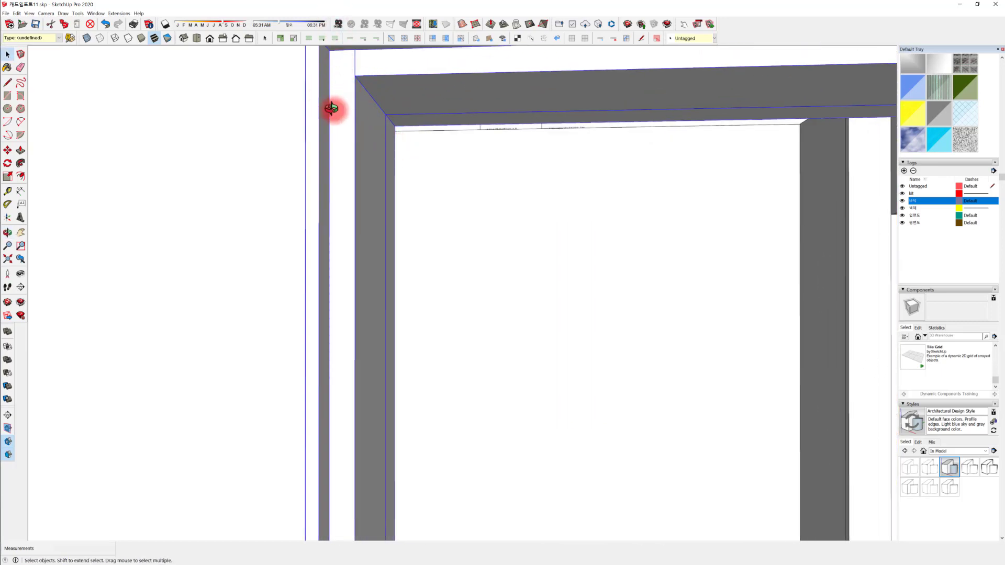
middle_click_drag(331, 108, 293, 166)
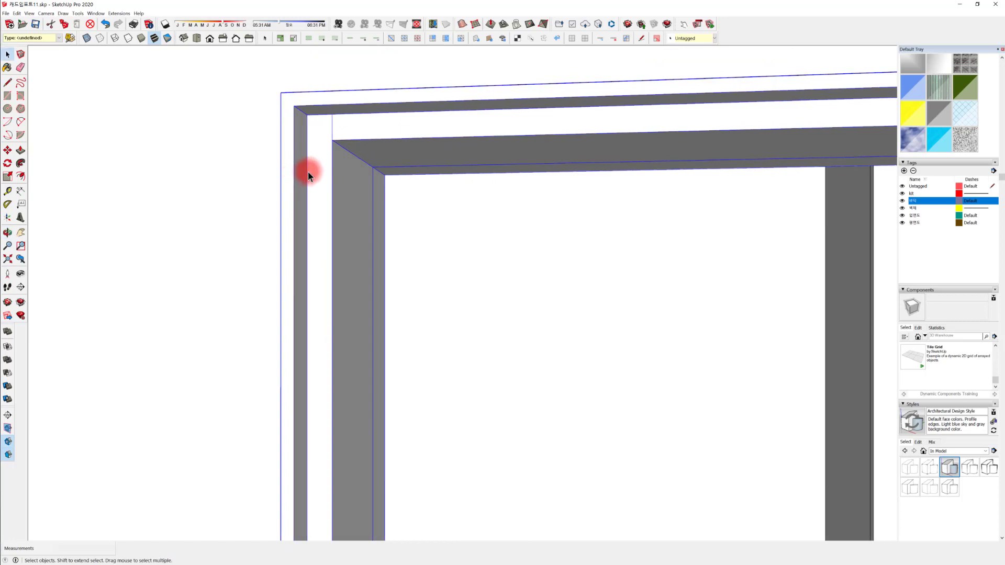
Draw a rectangle of about 880 × 2140 mm across the entrance door frame, corner to corner on the exterior rebate
key("r")
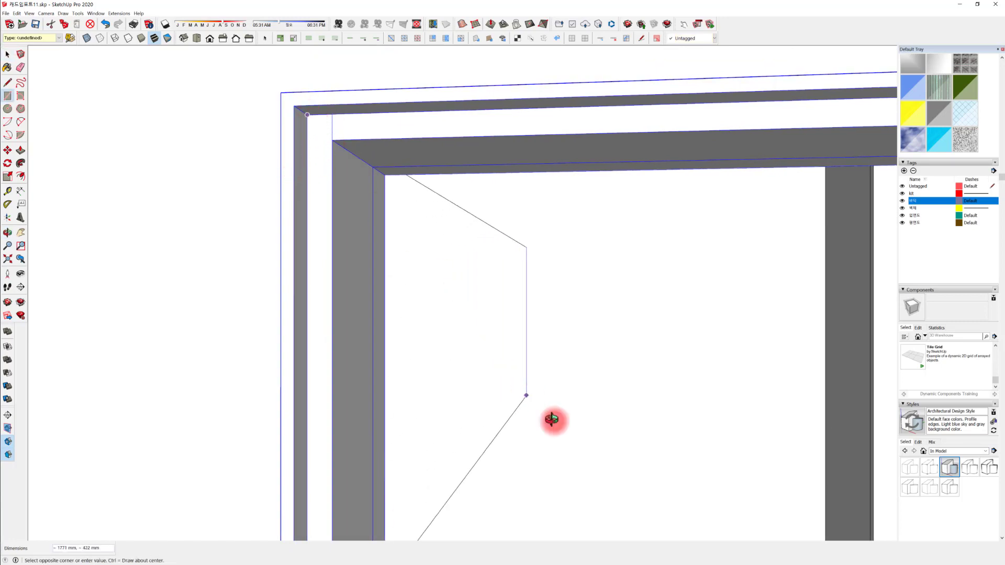
middle_click_drag(554, 419, 125, 119)
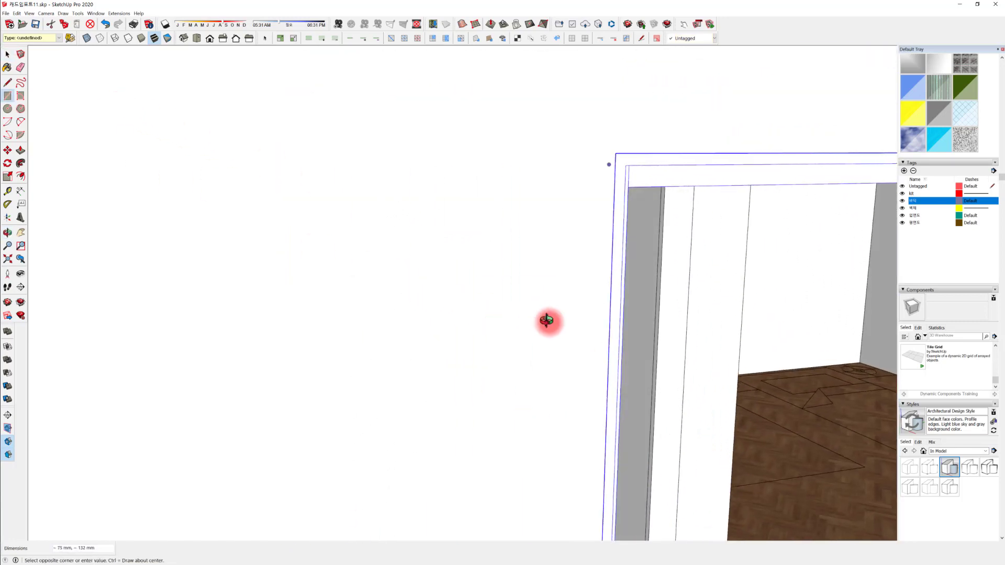
middle_click_drag(546, 320, 415, 269)
scroll(563, 489, "up", 5)
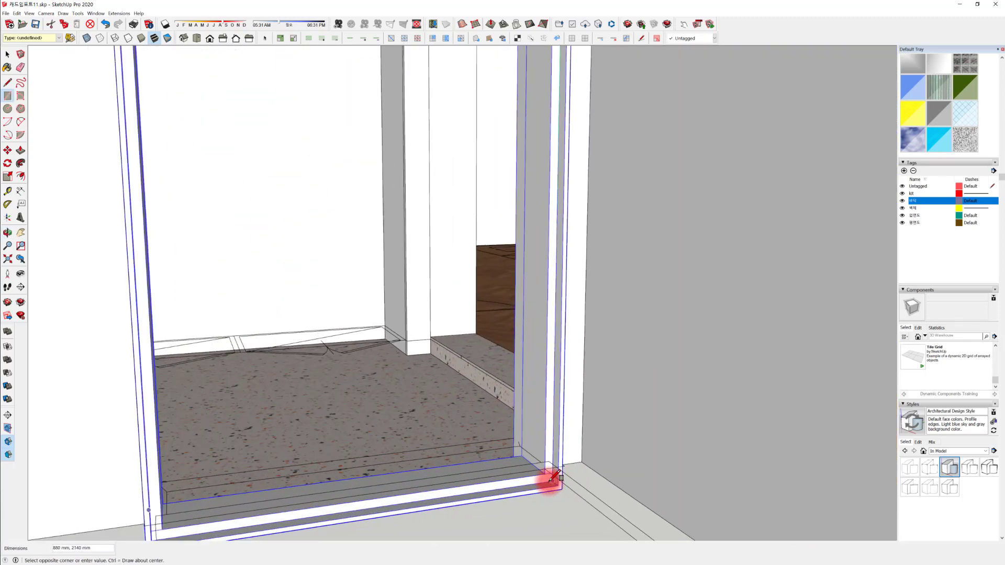
left_click(555, 476)
scroll(498, 421, "down", 3)
middle_click_drag(498, 422, 473, 403)
Make the rectangular face inside the door frame a group
key("space")
left_click(435, 276)
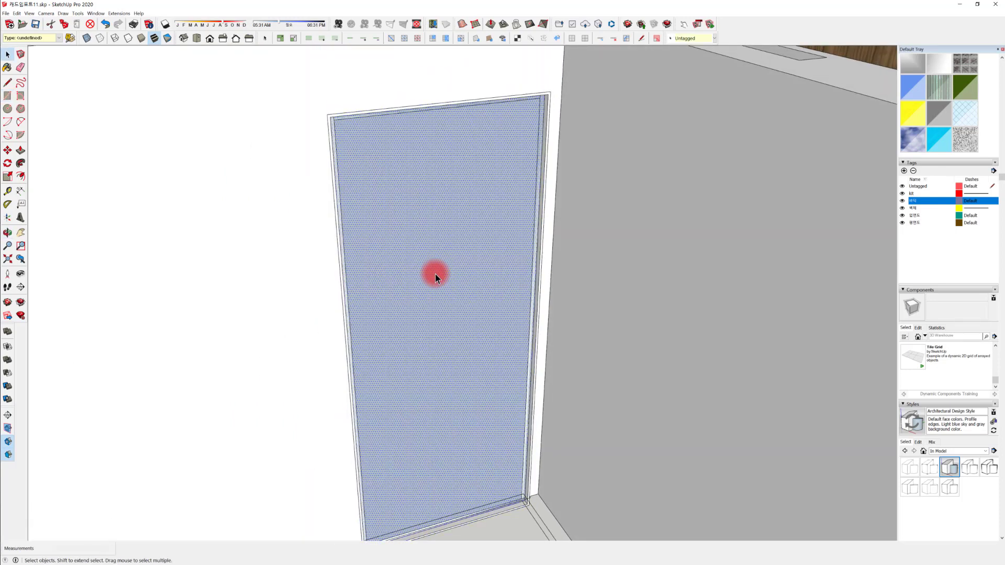
right_click(460, 237)
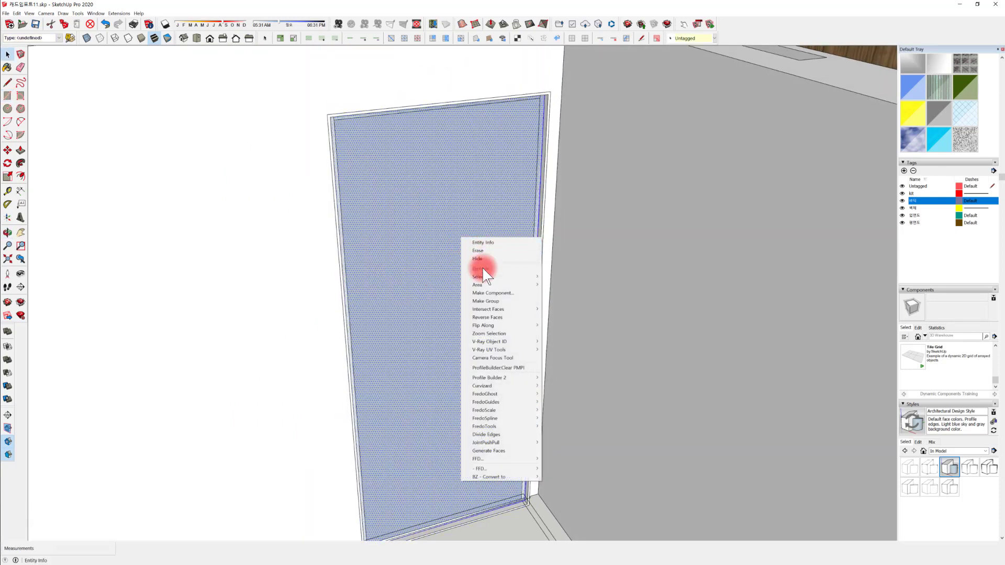
left_click(497, 302)
mouse_move(478, 306)
middle_mouse_down()
mouse_move(454, 290)
mouse_move(471, 294)
middle_mouse_up()
Extrude the grouped door face 30 mm toward the exterior to form the door panel, and close the group
double_click(454, 290)
left_click(457, 288)
key("p")
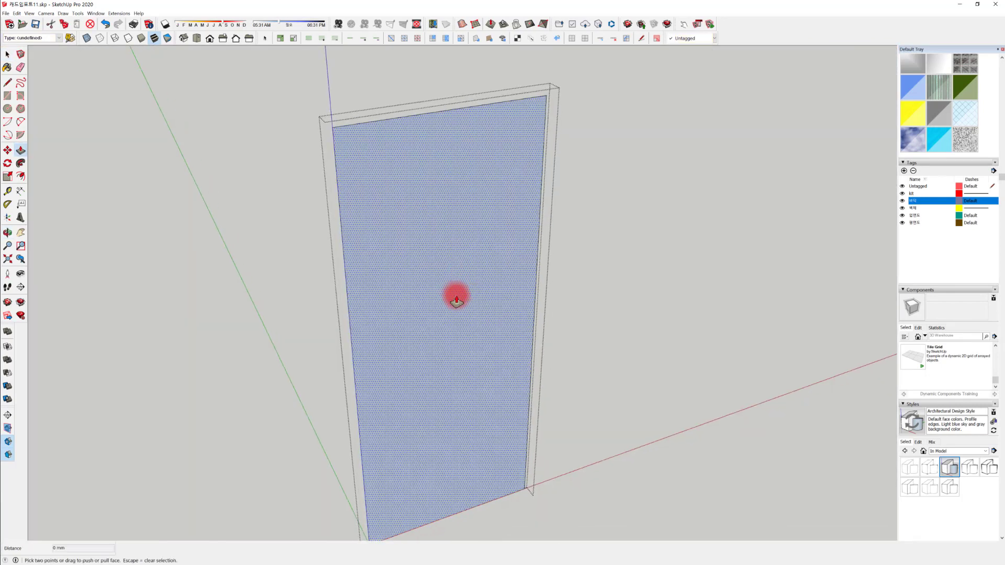
left_click(455, 290)
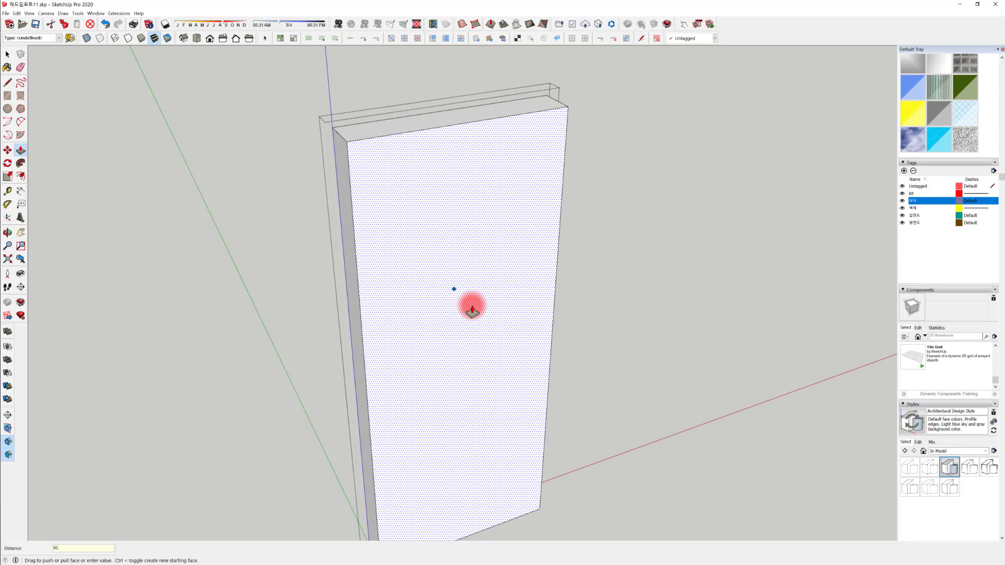
type("30")
key("Return")
key("space")
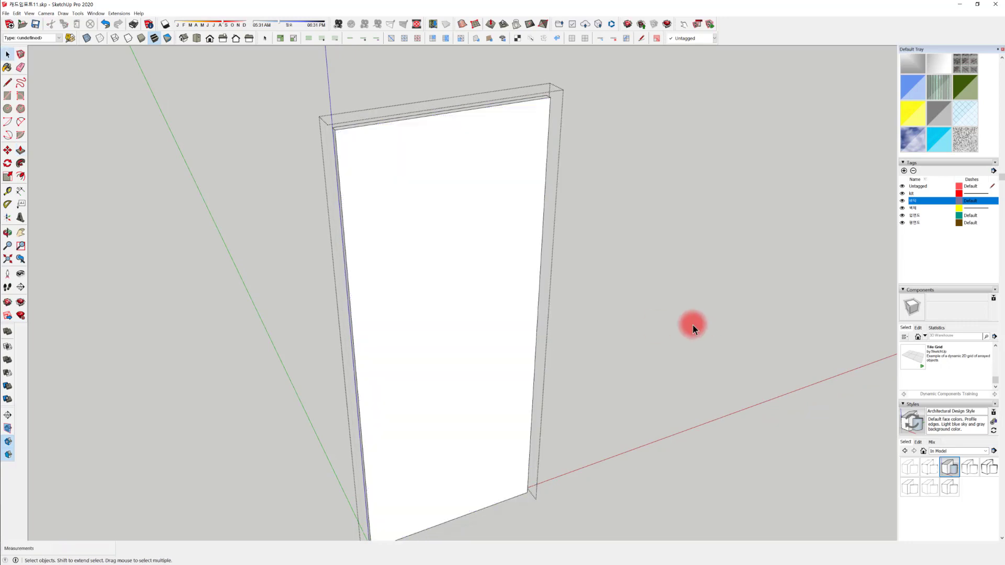
left_click(692, 326)
scroll(544, 285, "down", 5)
Select the door panel and examine its fit against the frame edges from outside
left_click(456, 262)
middle_click_drag(456, 263, 262, 235)
scroll(412, 297, "up", 5)
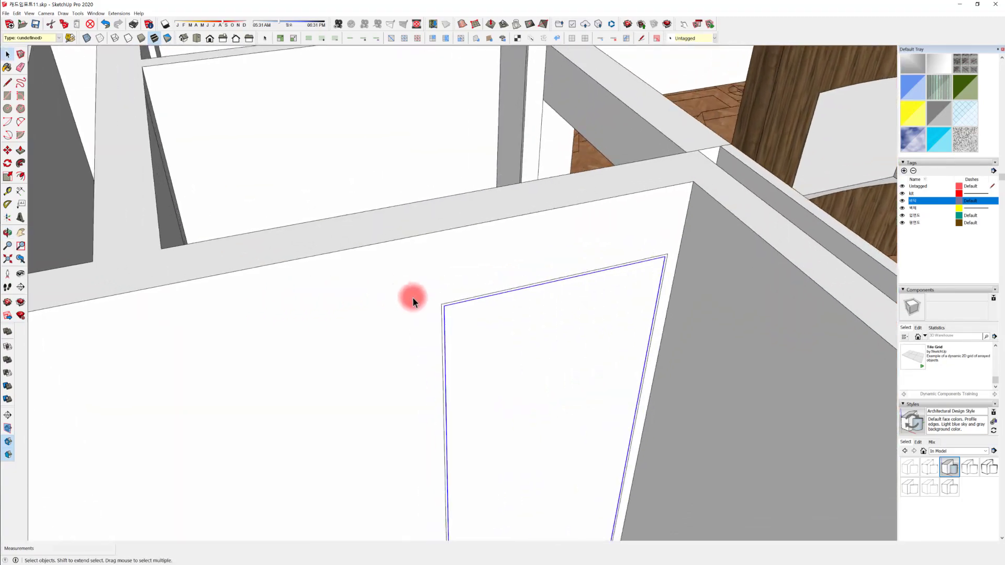
scroll(525, 360, "up", 1)
middle_click_drag(554, 368, 394, 344)
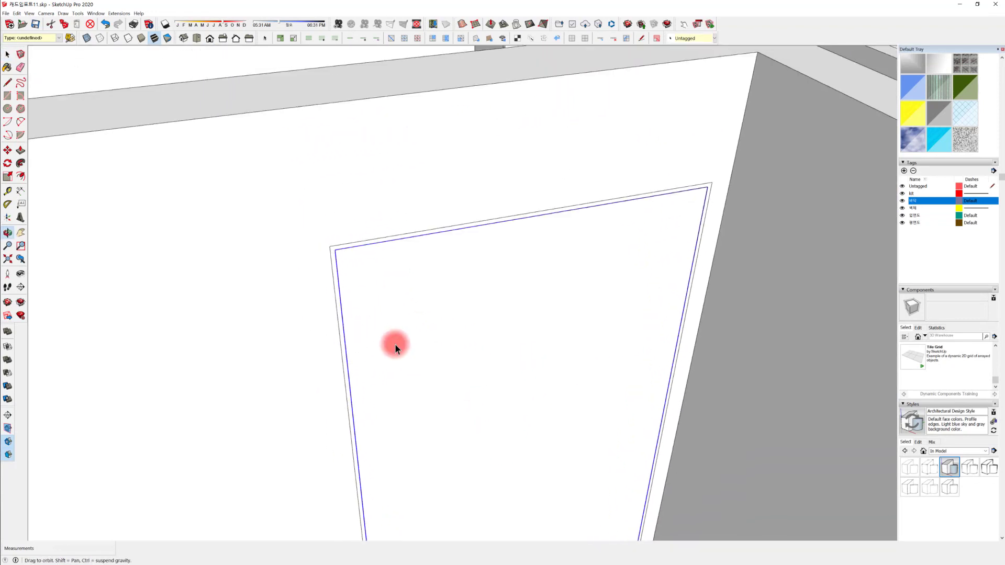
middle_click_drag(481, 285, 401, 265)
scroll(401, 264, "up", 3)
middle_click_drag(293, 215, 406, 352)
middle_click_drag(368, 388, 410, 323)
key("s")
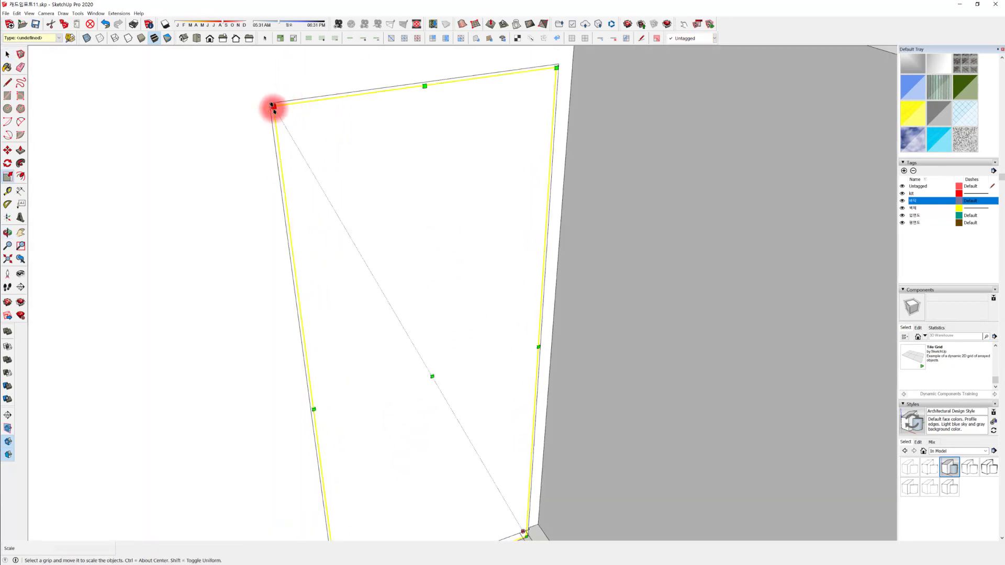
left_click_drag(272, 106, 285, 127)
key("space")
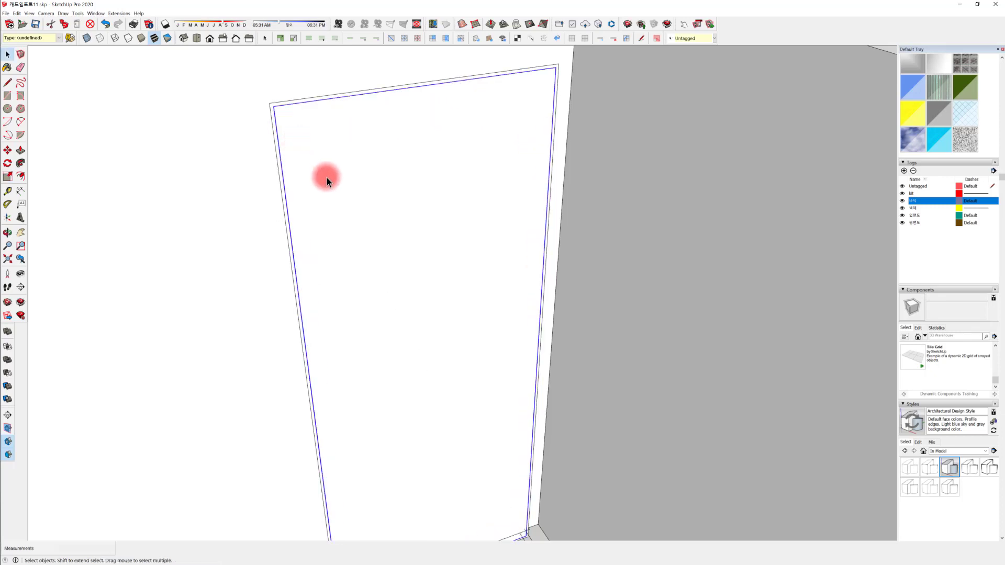
Examine the closed door panel in its frame from the exterior and interior sides
scroll(441, 368, "down", 2)
middle_click_drag(400, 350, 392, 357)
scroll(392, 357, "down", 1)
scroll(353, 274, "up", 2)
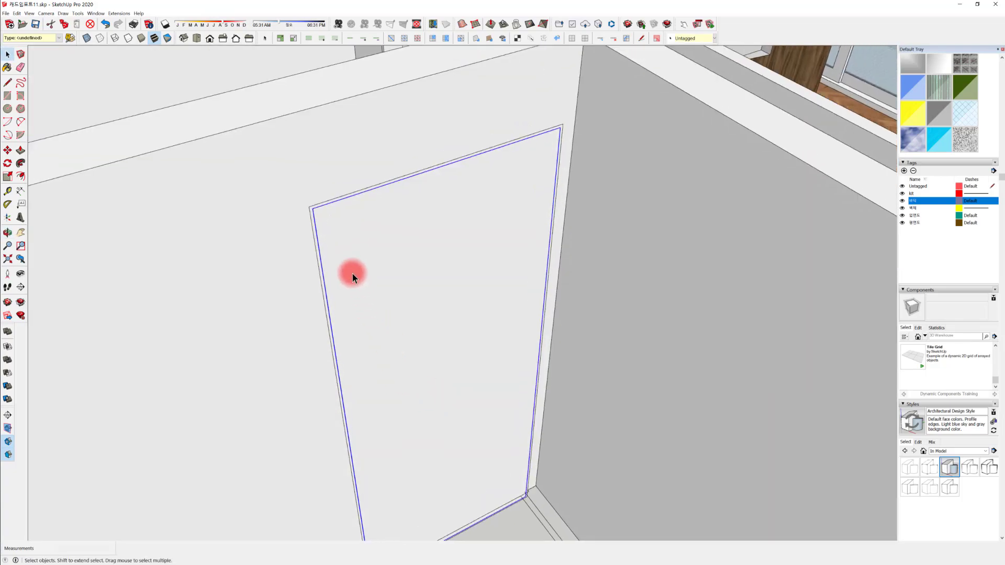
middle_click_drag(353, 274, 448, 301)
scroll(284, 281, "down", 1)
middle_click_drag(284, 282, 395, 306)
middle_click_drag(345, 276, 334, 345)
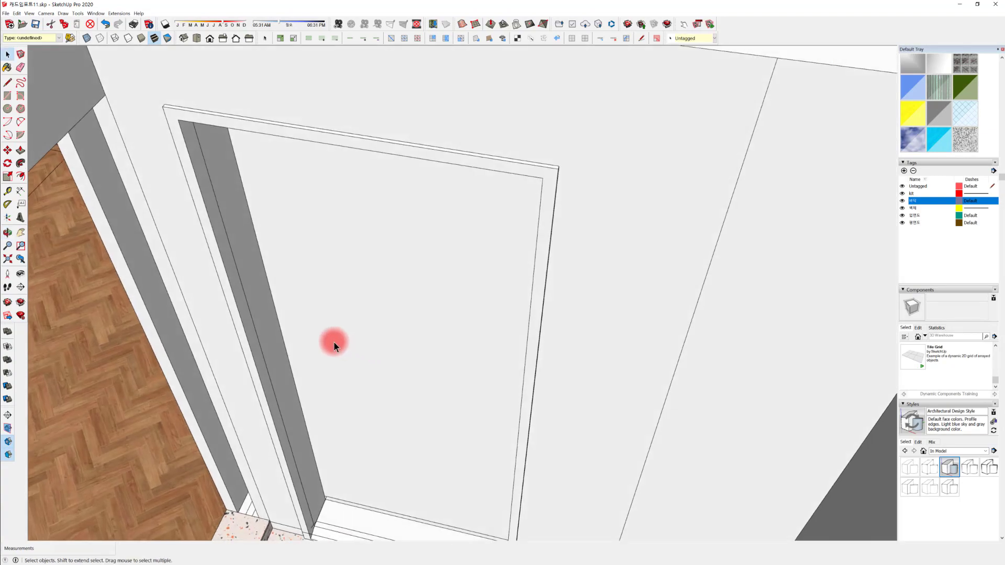
scroll(339, 399, "down", 3)
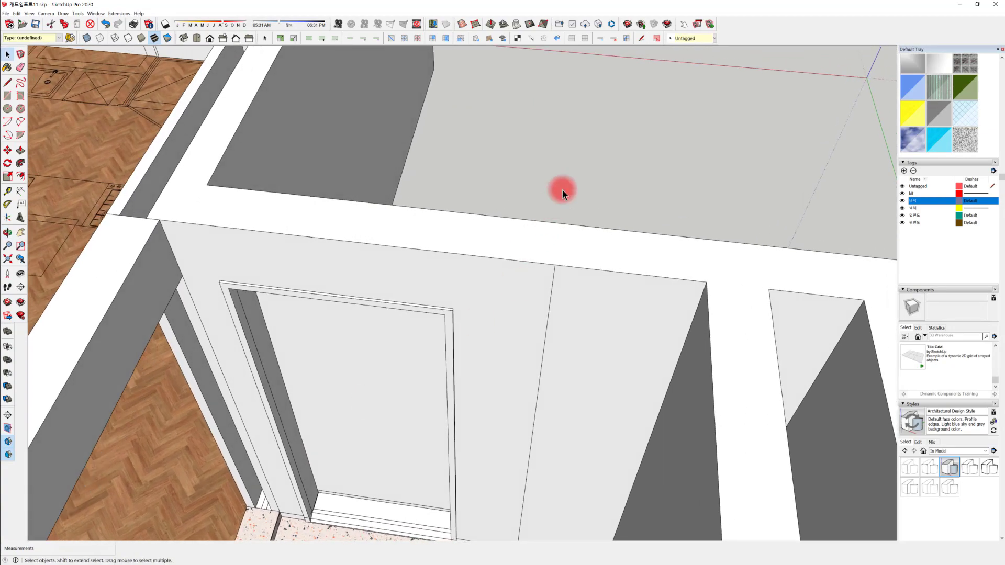
Examine the kitchen wall elevation drawing and compare it with the kitchen wall in the model
scroll(581, 442, "down", 10)
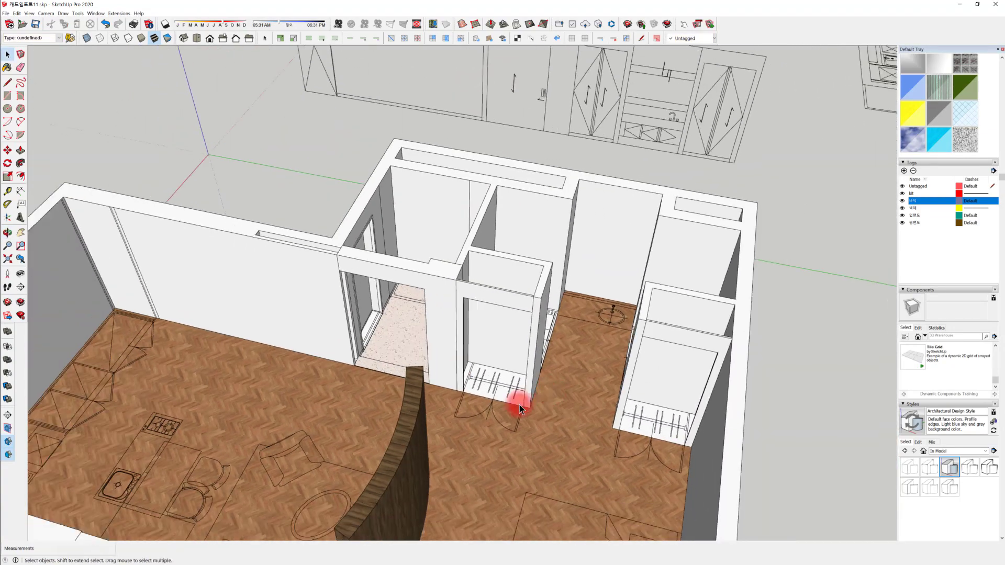
middle_click_drag(519, 408, 501, 278)
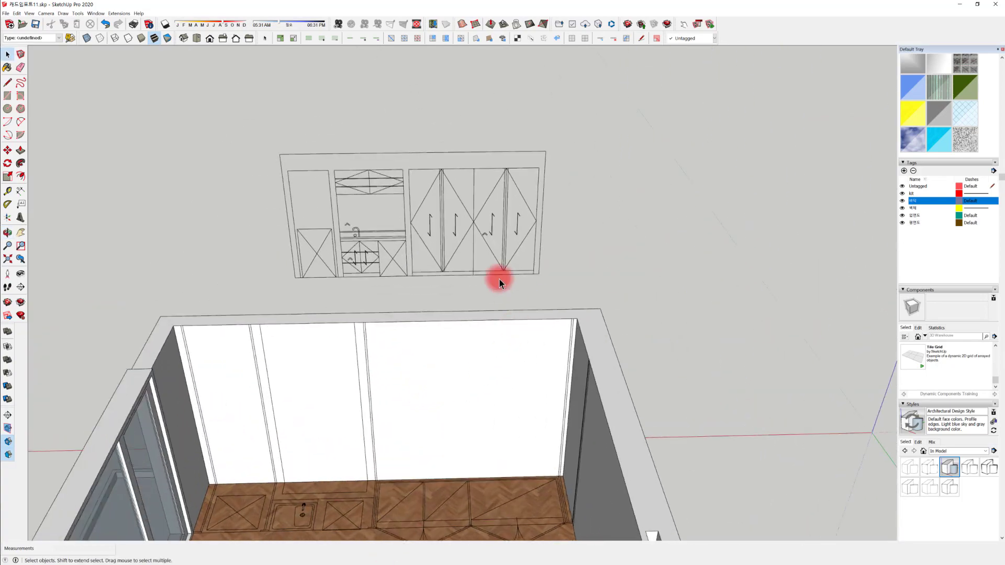
middle_click_drag(538, 438, 545, 291)
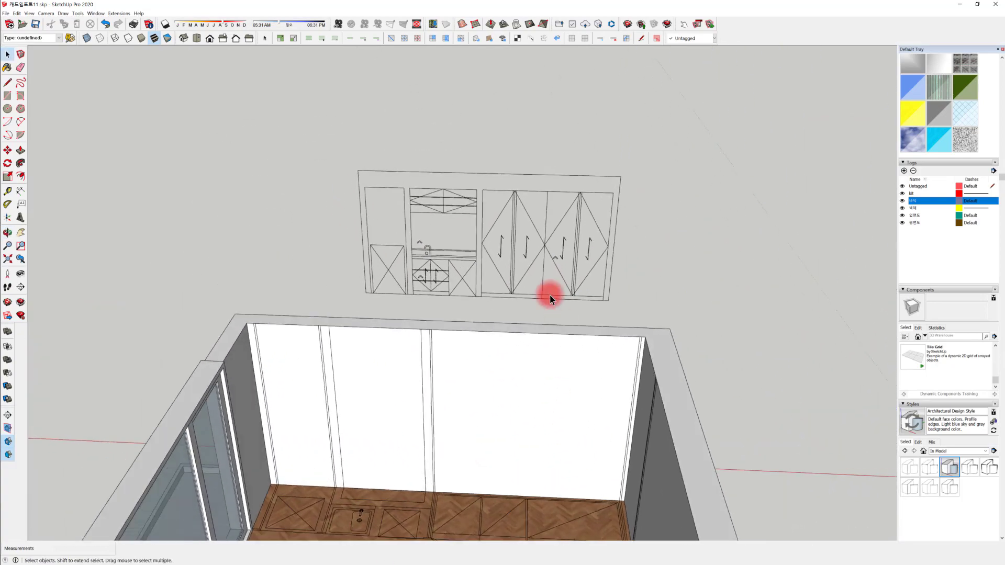
middle_click_drag(511, 323, 397, 156)
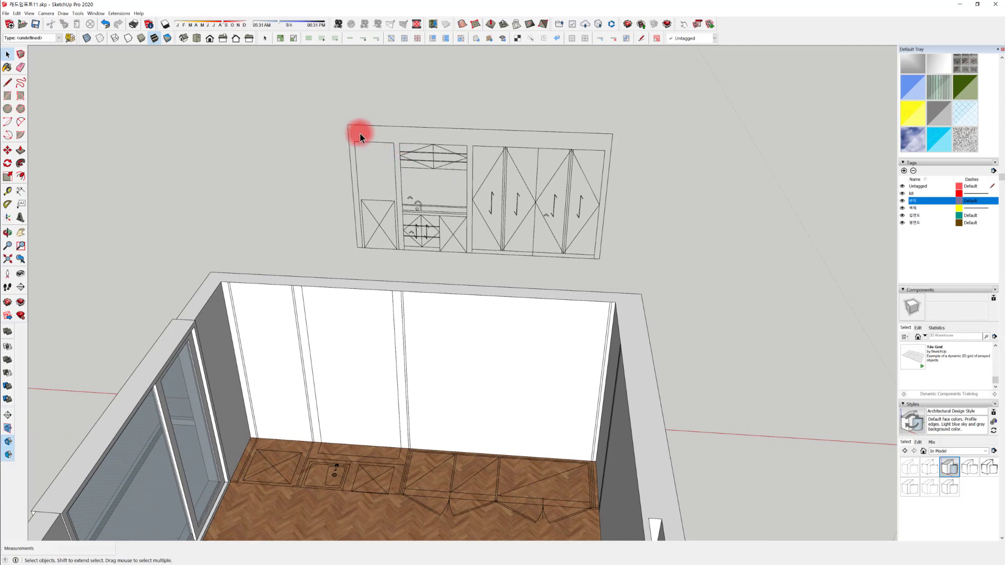
middle_click_drag(616, 289, 346, 423)
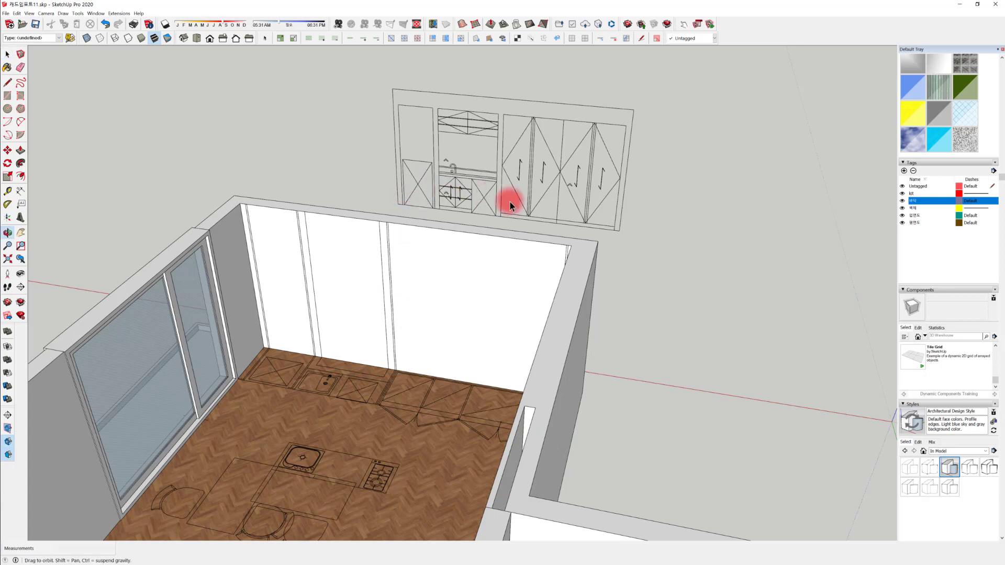
middle_click_drag(512, 202, 468, 161)
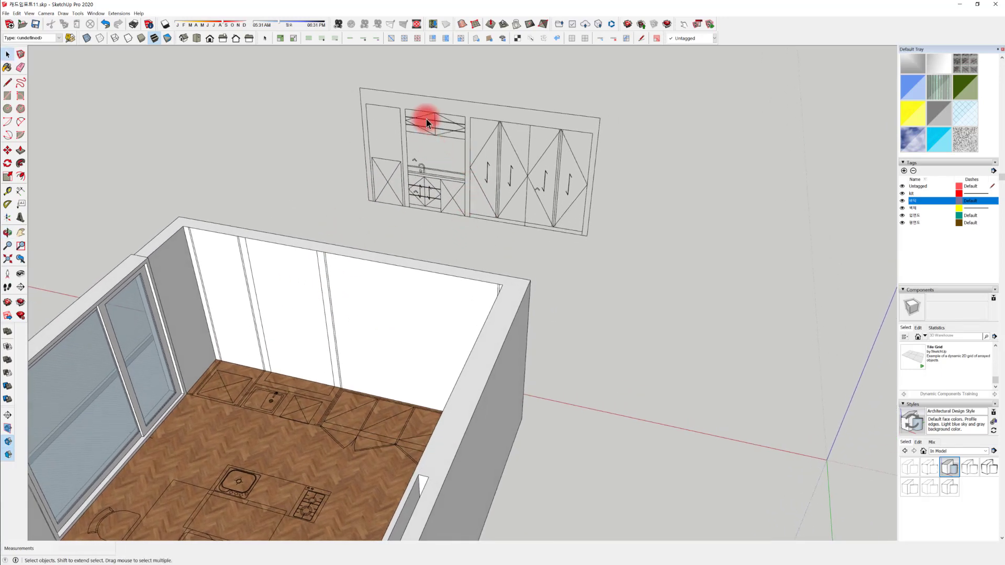
left_click(482, 165)
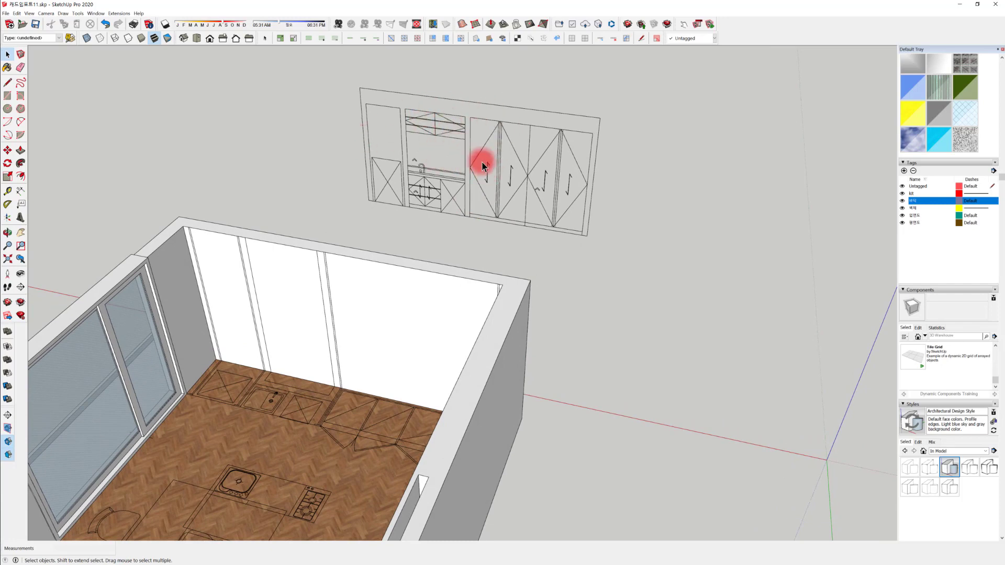
middle_click_drag(480, 153, 454, 95)
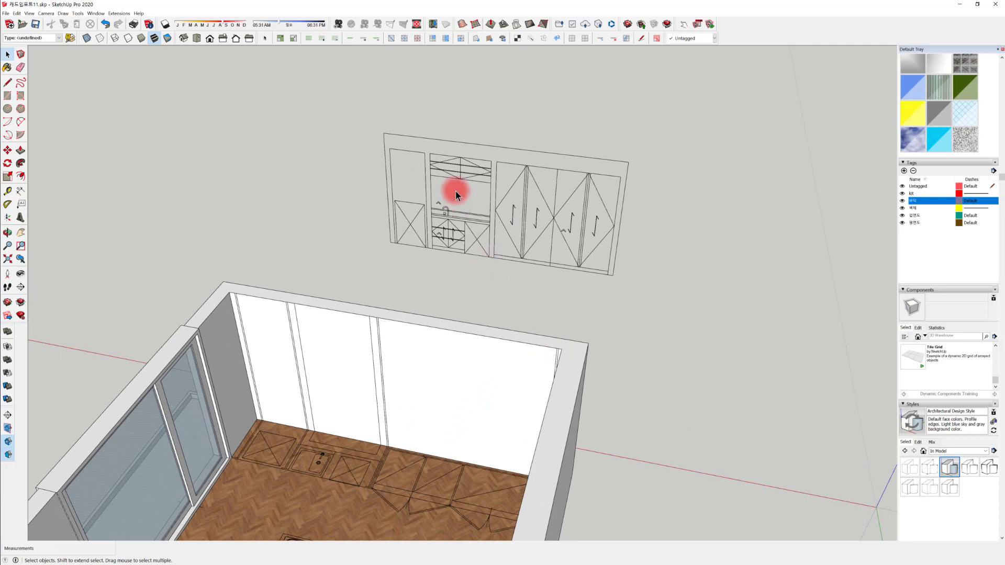
middle_click_drag(472, 203, 325, 425)
Draw a rectangle over the kitchen elevation's outer outline, from its upper corner to the opposite lower corner
left_click(544, 173)
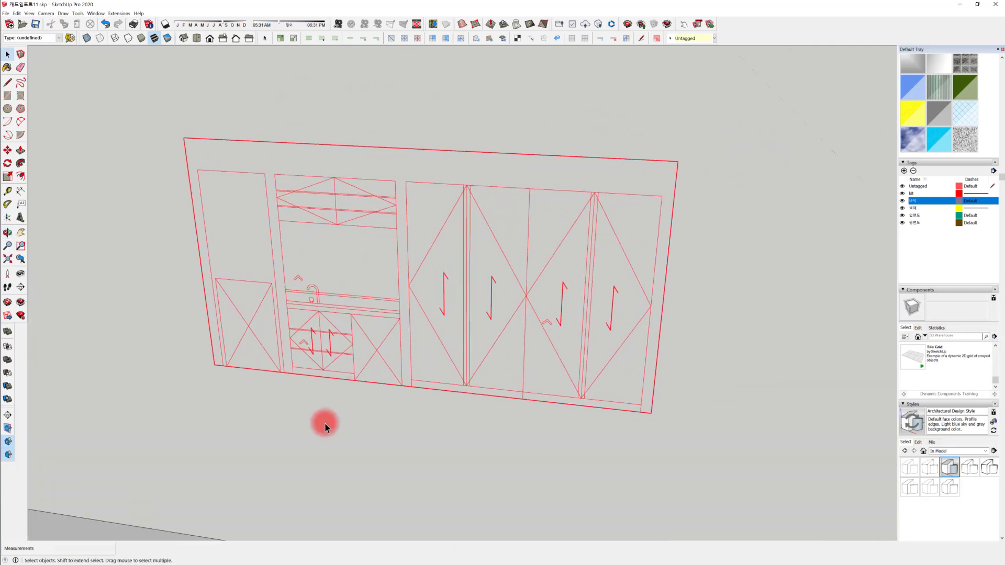
left_click(325, 425)
key("r")
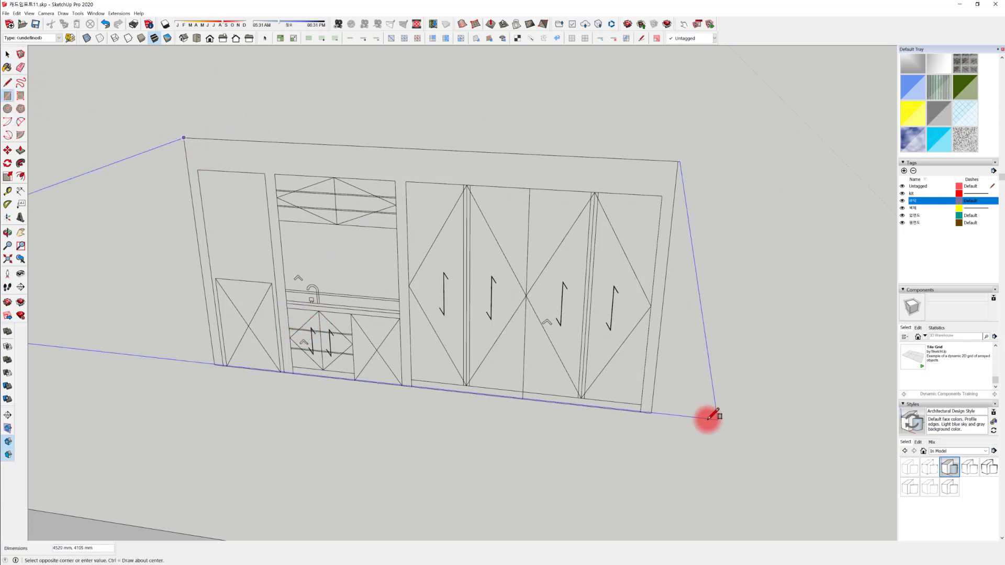
left_click(654, 411)
middle_click_drag(654, 411, 568, 213)
Trace rectangles over the elevation's three openings: the narrow bay, the sink bay and the four-door cabinet bay
key("space")
left_click(551, 171)
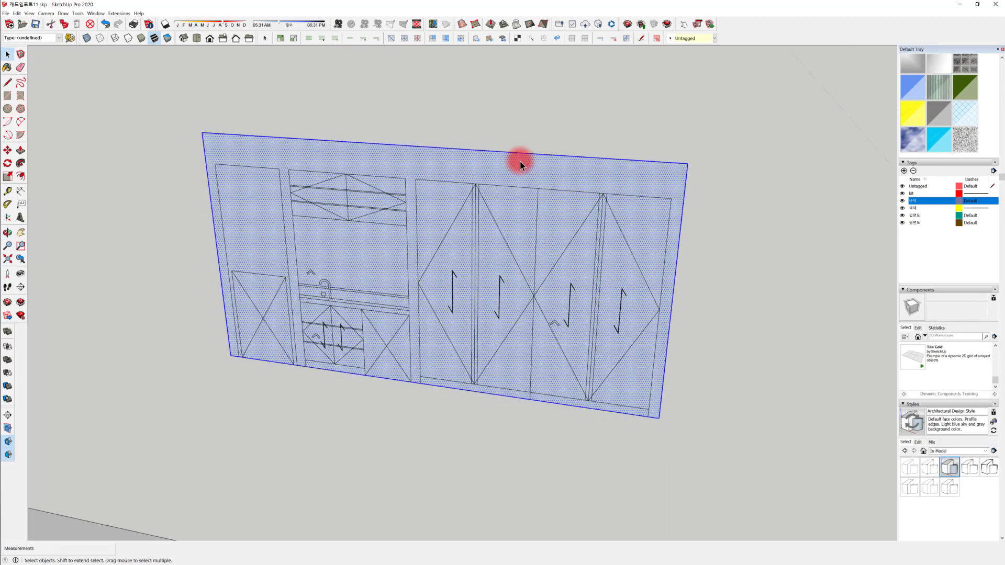
scroll(225, 185, "up", 5)
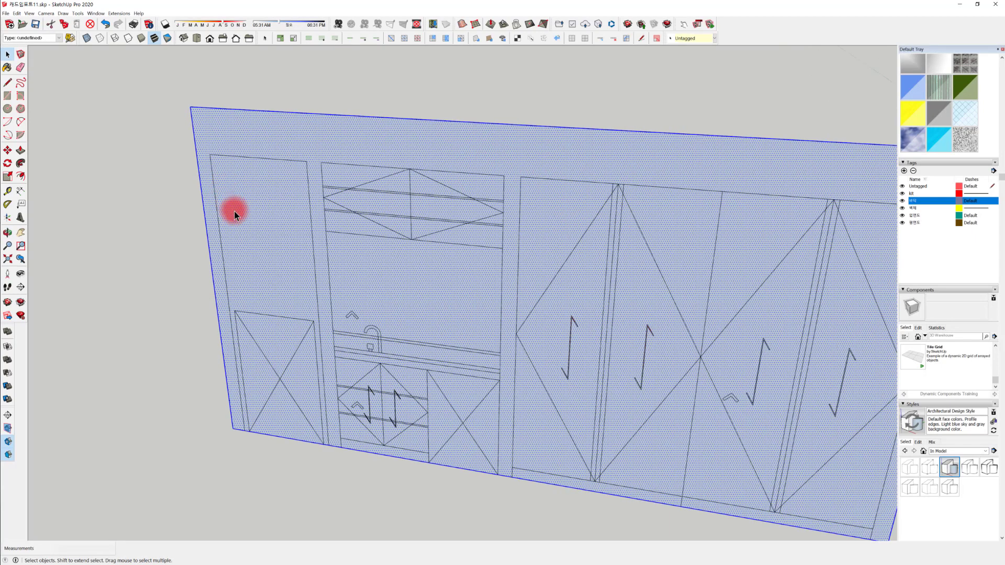
key("r")
left_click(210, 155)
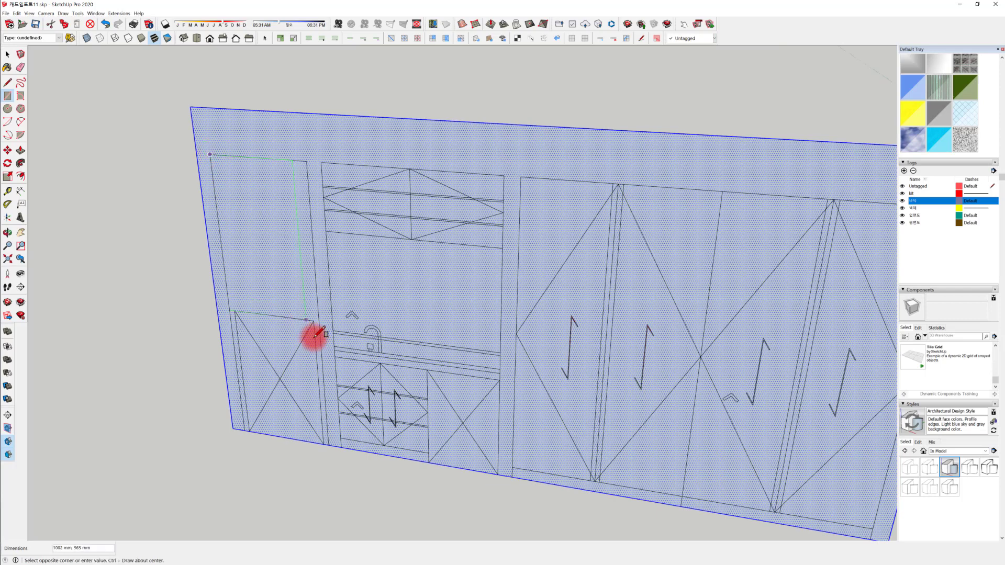
left_click(325, 444)
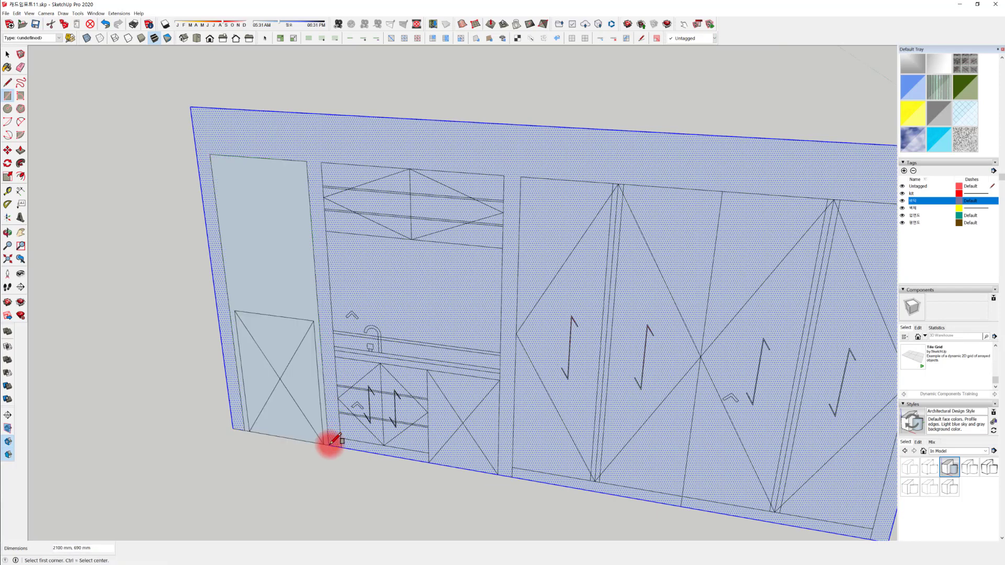
left_click(321, 163)
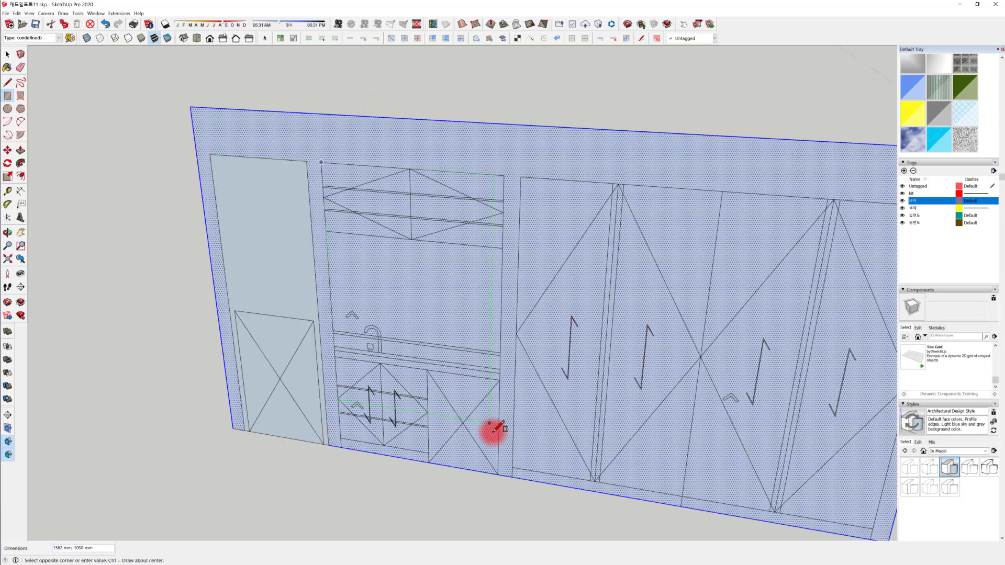
left_click(503, 468)
middle_click_drag(561, 164, 385, 116)
left_click(386, 110)
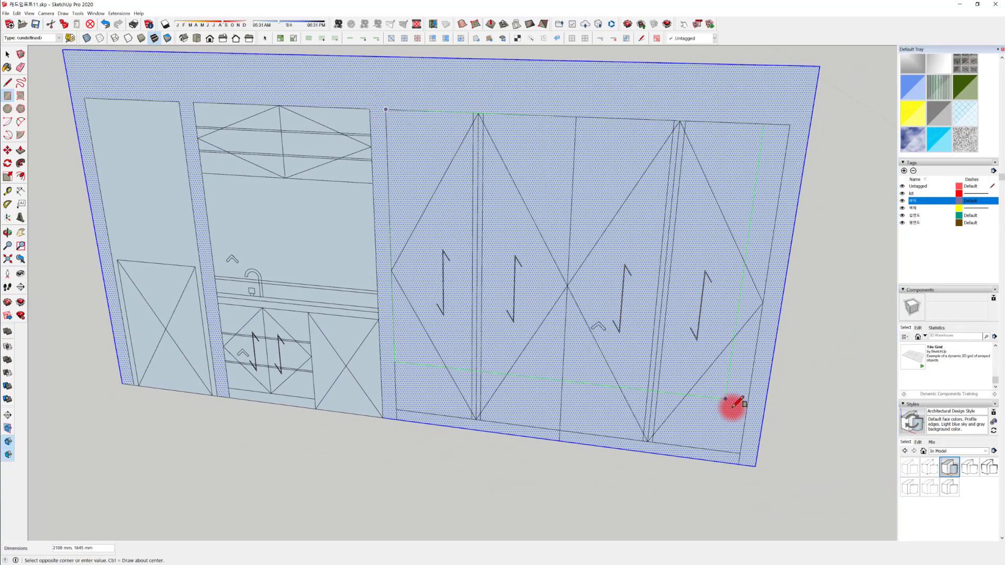
left_click(740, 463)
middle_click_drag(740, 464, 635, 444)
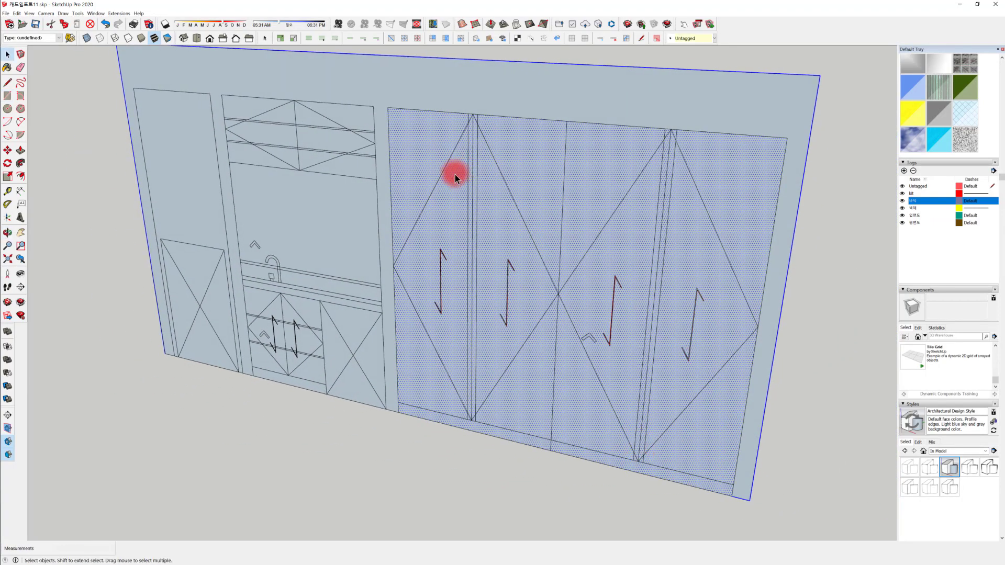
Delete the faces of the three traced bays so only the surrounding frame face of the elevation is left
key("space")
left_click(449, 212)
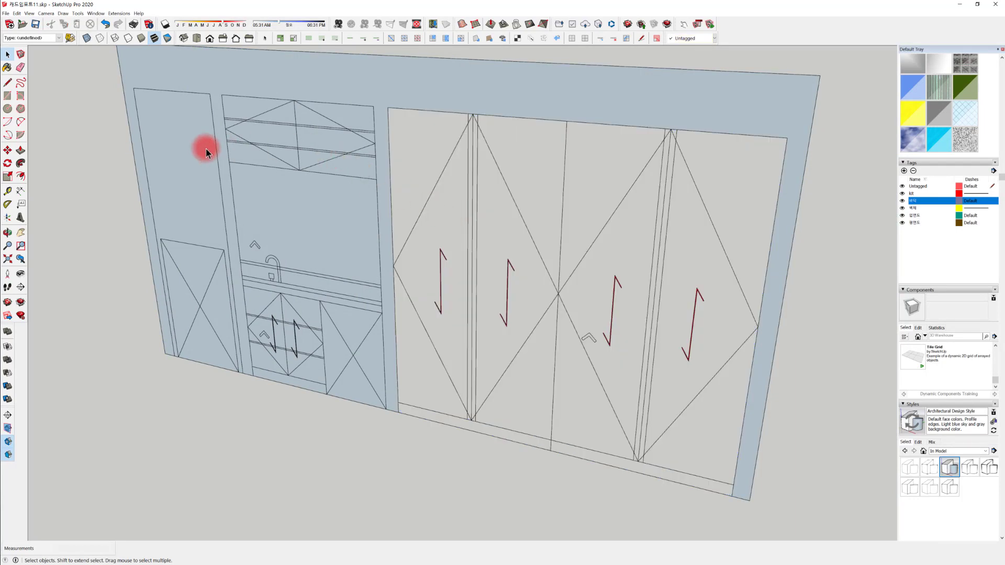
left_click(282, 219)
left_click(190, 178)
left_click(287, 219)
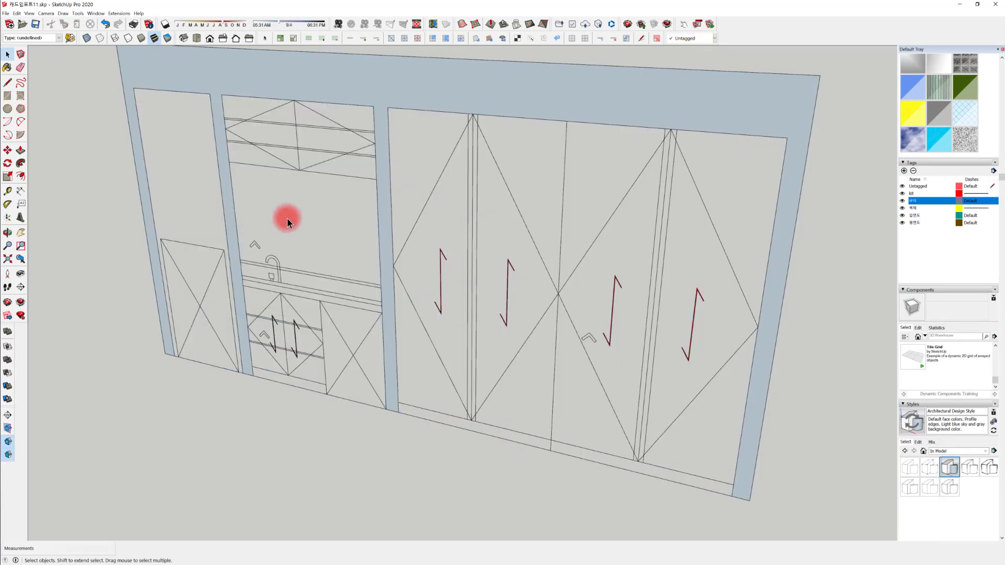
scroll(330, 224, "down", 4)
left_click(382, 254)
mouse_move(383, 254)
middle_mouse_down()
mouse_move(448, 292)
mouse_move(211, 135)
middle_mouse_up()
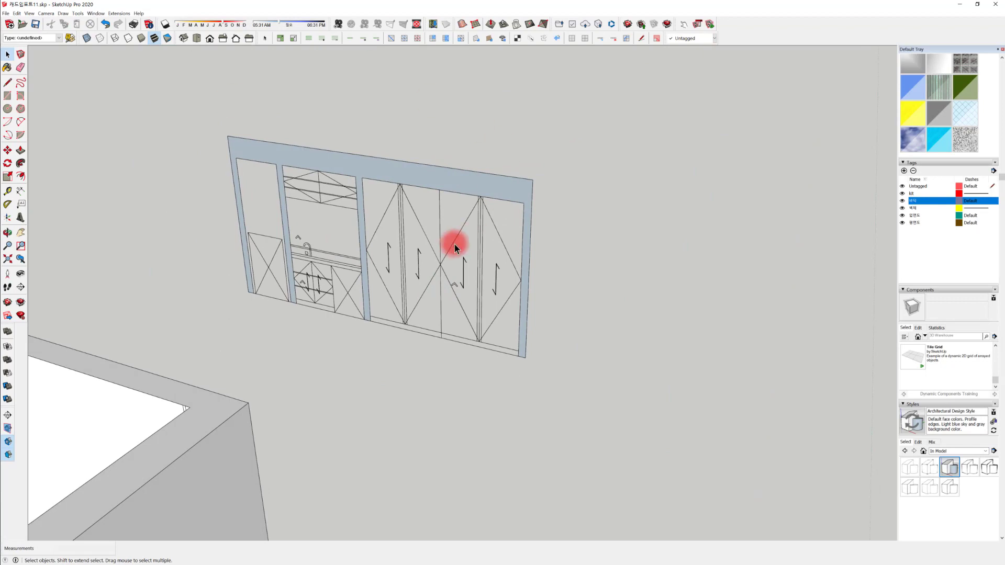
Select the elevation's surrounding frame face together with its edges and make them a group
scroll(449, 248, "down", 1)
scroll(410, 231, "up", 3)
left_click(451, 180)
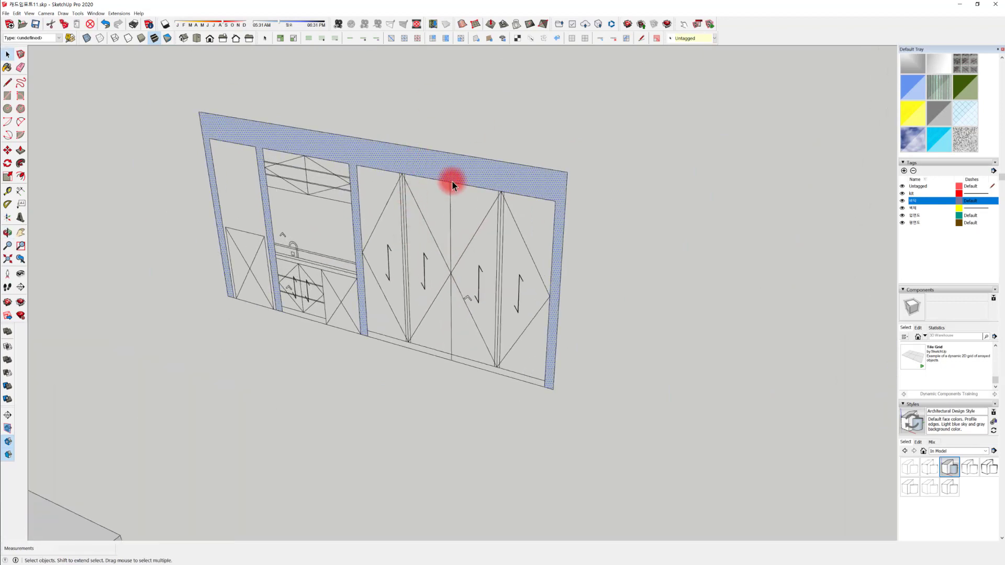
scroll(451, 184, "down", 3)
scroll(456, 177, "up", 3)
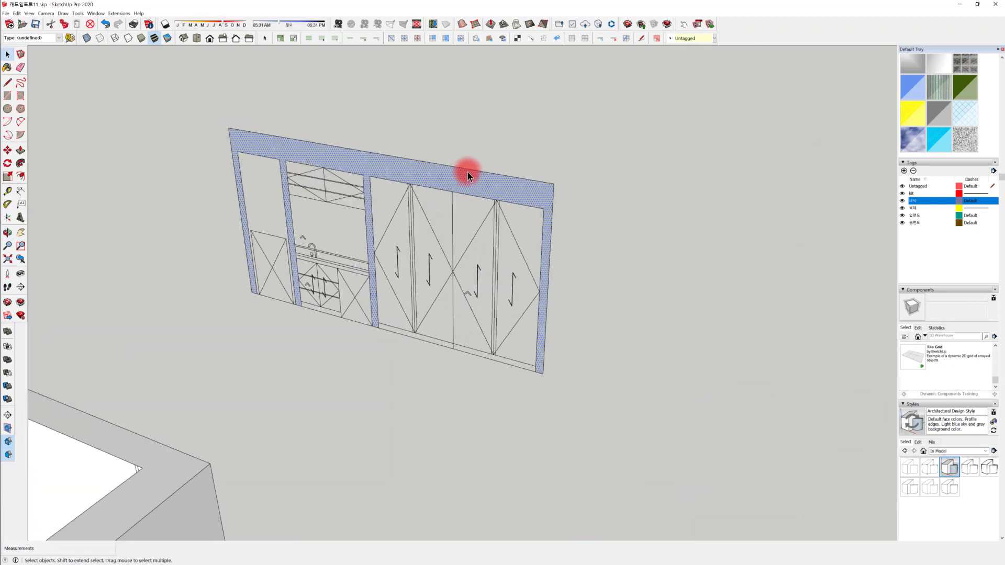
middle_click_drag(466, 175, 581, 121)
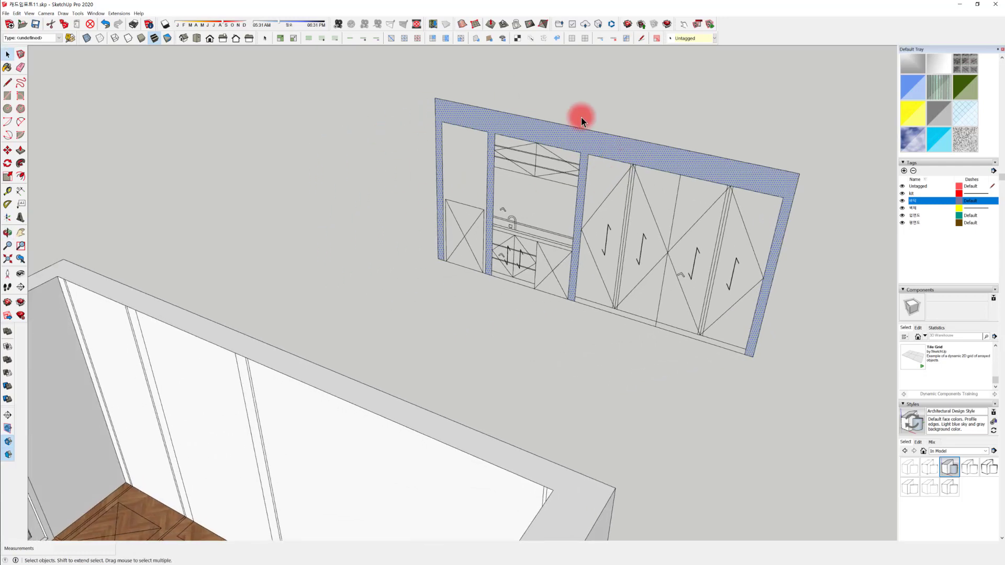
scroll(502, 204, "down", 4)
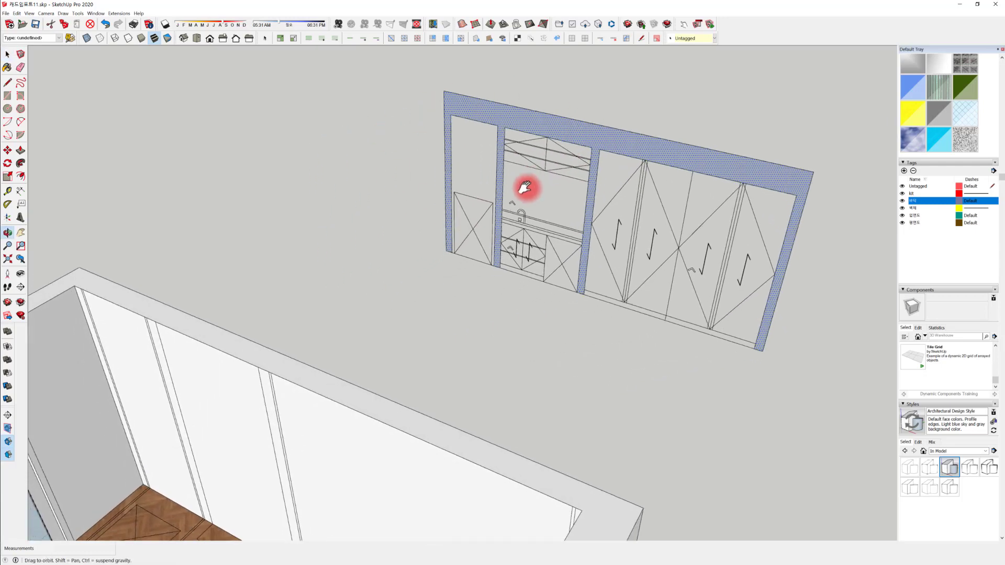
double_click(590, 158)
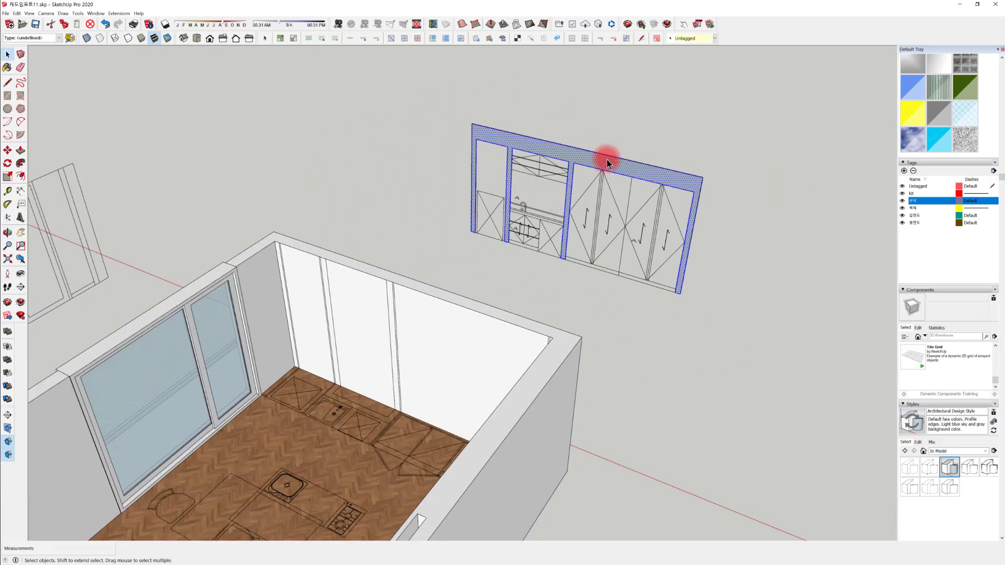
right_click(607, 160)
left_click(660, 222)
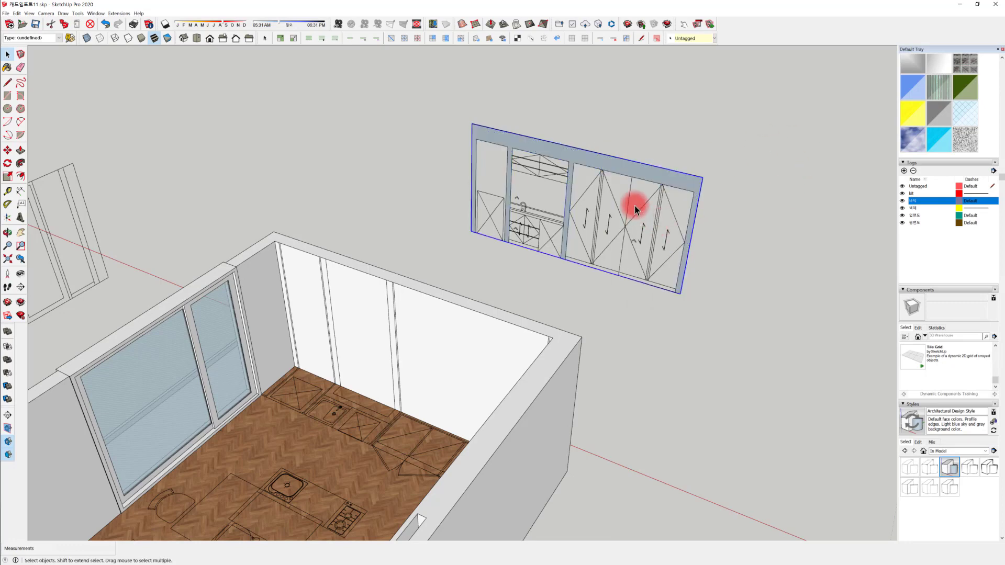
Move the frame group by its upper corner from the elevation drawing onto the kitchen wall's matching inner upper corner
scroll(634, 184, "up", 1)
scroll(632, 177, "up", 2)
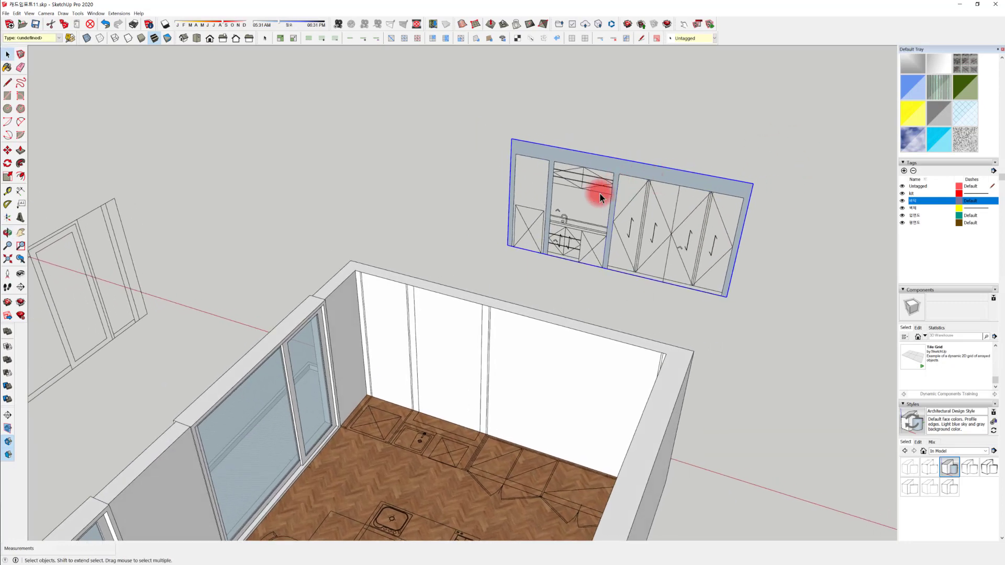
key("m")
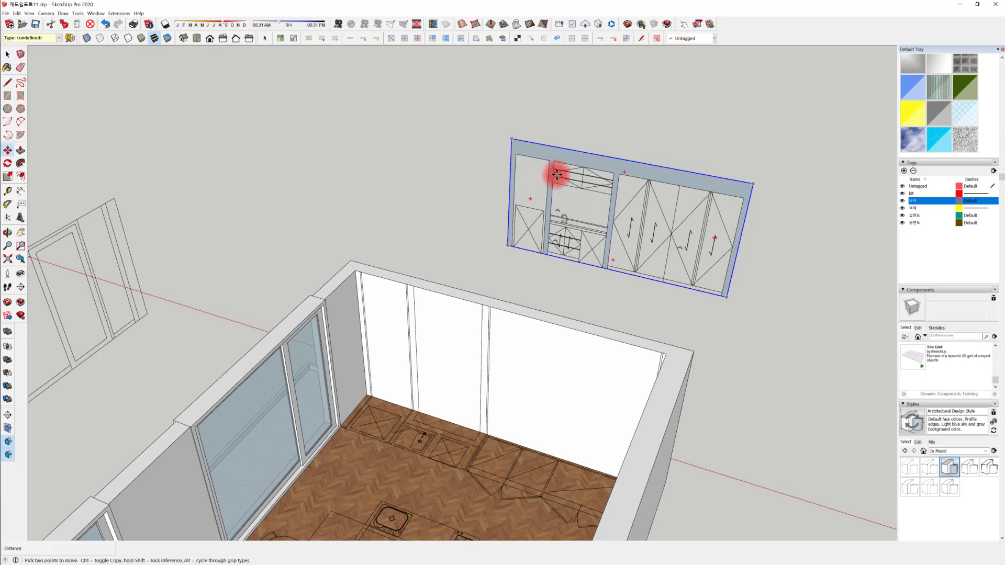
left_click(513, 145)
key("ctrl")
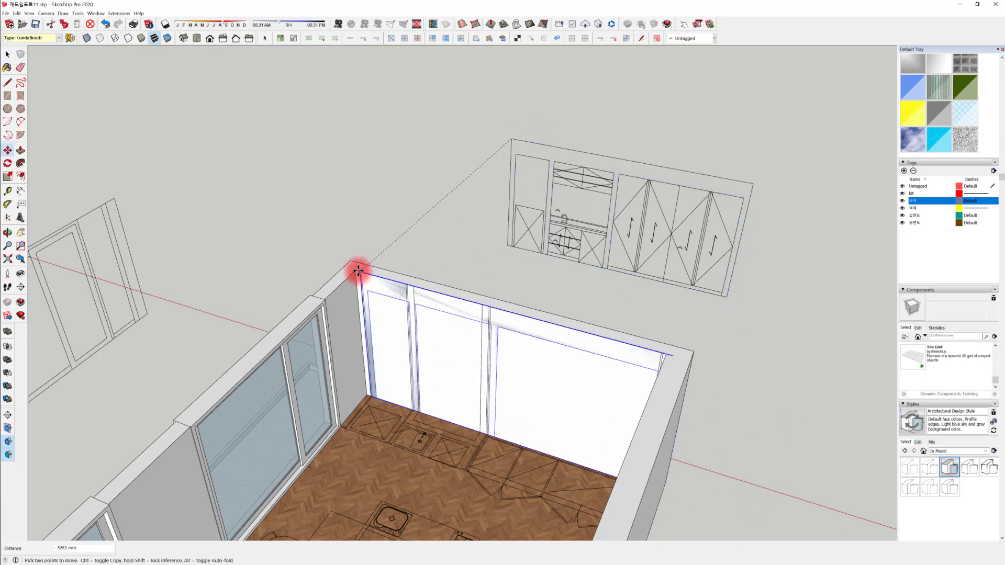
left_click(355, 271)
scroll(502, 348, "up", 3)
key("space")
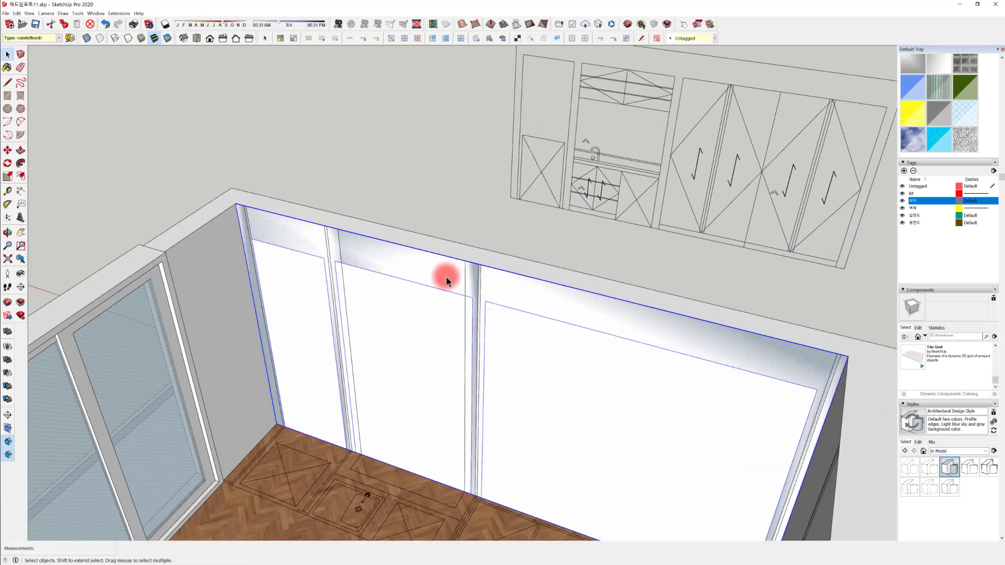
scroll(438, 275, "up", 3)
left_click(441, 278)
scroll(445, 304, "down", 3)
middle_click_drag(449, 325, 402, 373)
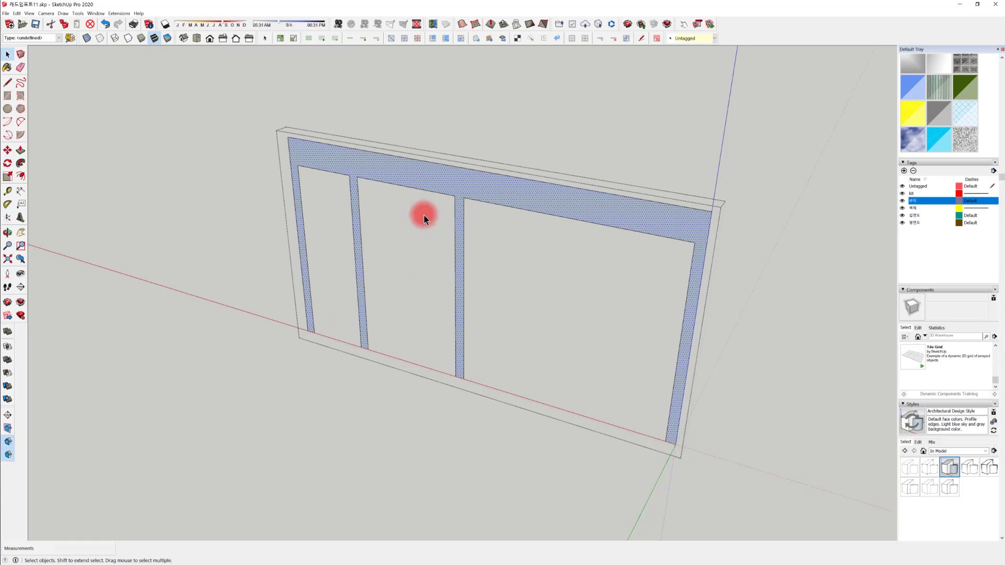
left_click(494, 150)
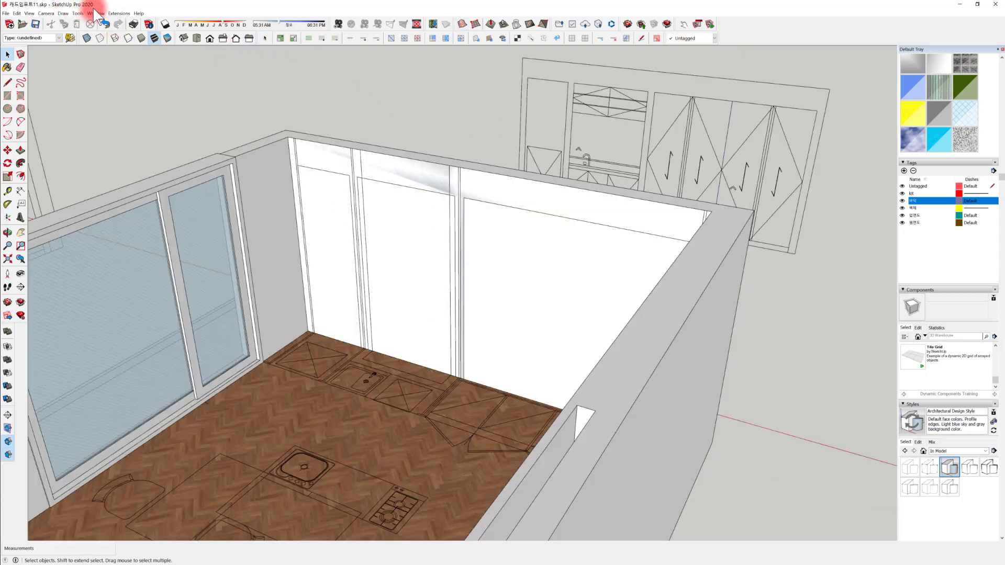
Turn off hiding the rest of the model during component and group editing in the model's component settings
left_click(95, 13)
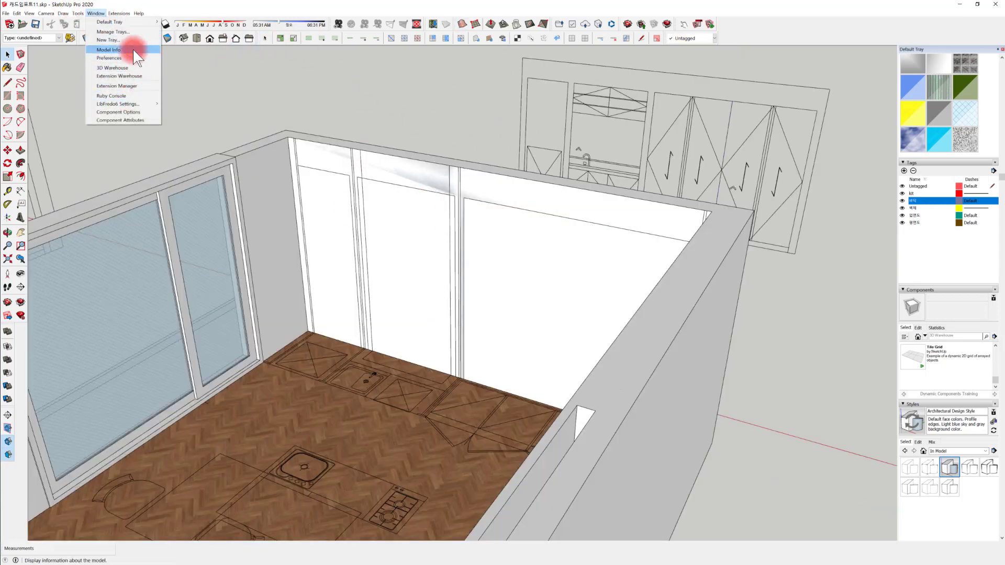
left_click(132, 49)
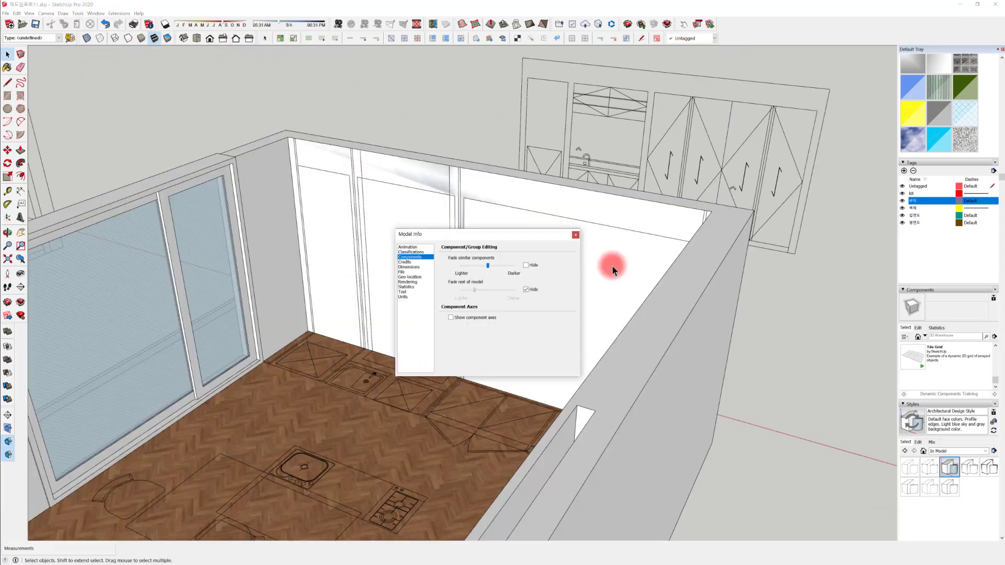
left_click(526, 291)
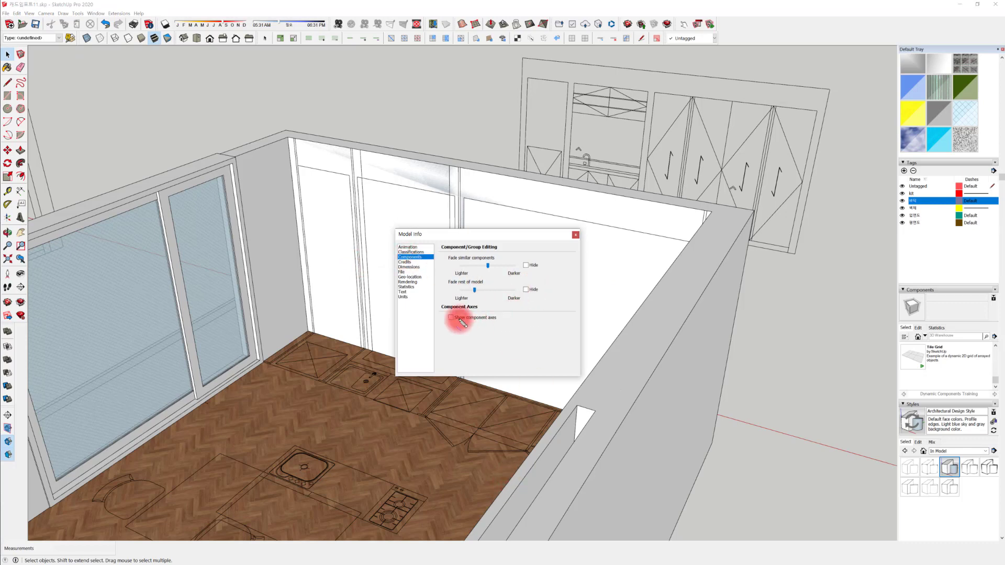
mouse_move(452, 297)
left_mouse_down()
mouse_move(525, 295)
mouse_move(517, 284)
mouse_move(541, 284)
left_mouse_up()
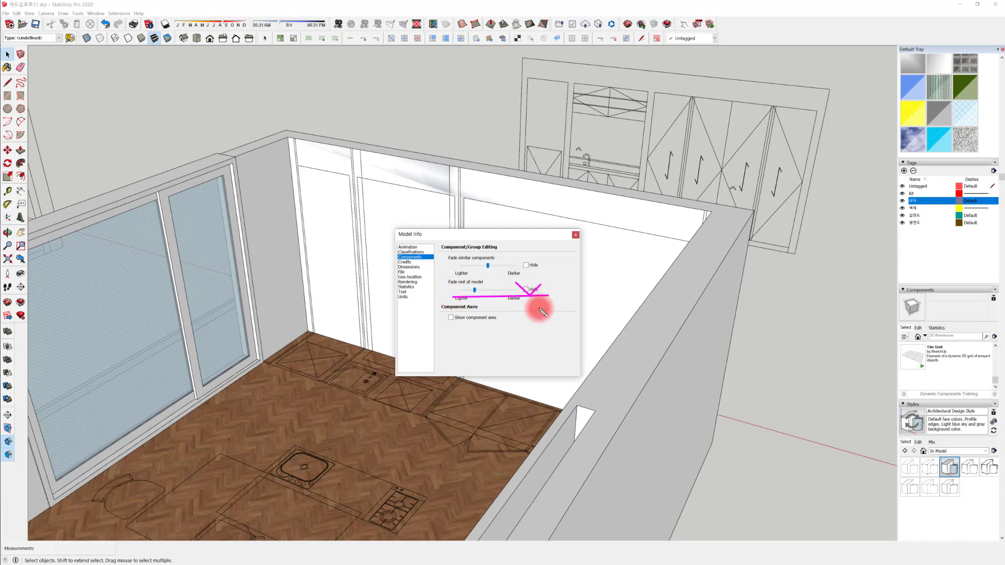
left_click(576, 235)
Inside the kitchen wall's frame group, extrude the frame face 800 mm into the room to the floor plan's cabinet front, and close the group
middle_click_drag(485, 265, 483, 269)
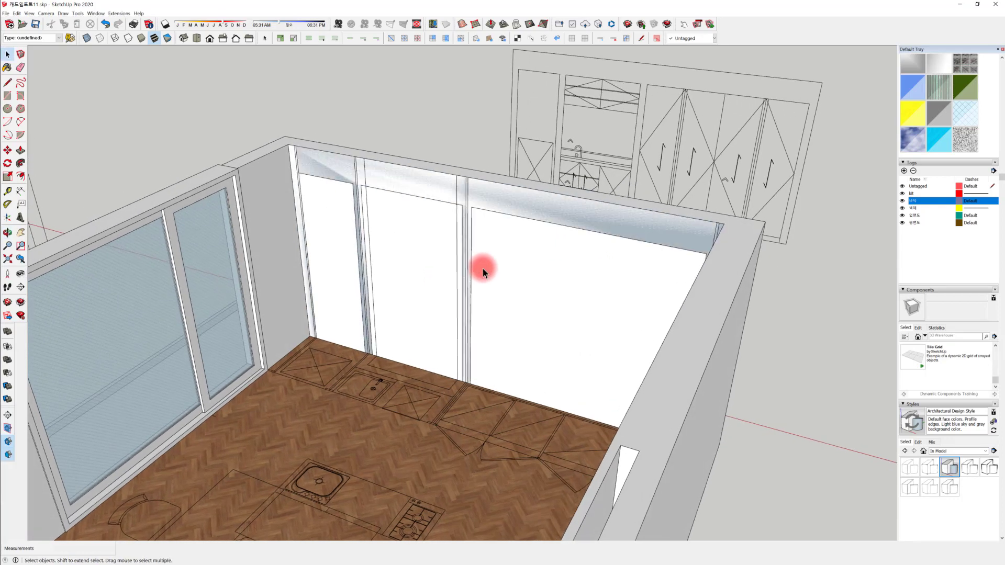
double_click(498, 199)
left_click(488, 202)
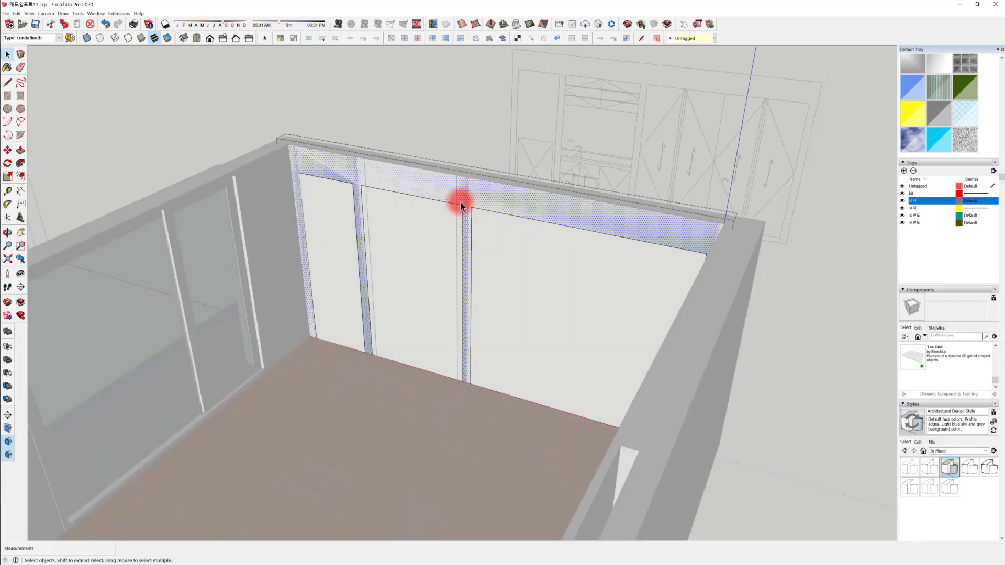
middle_click_drag(460, 202, 363, 208)
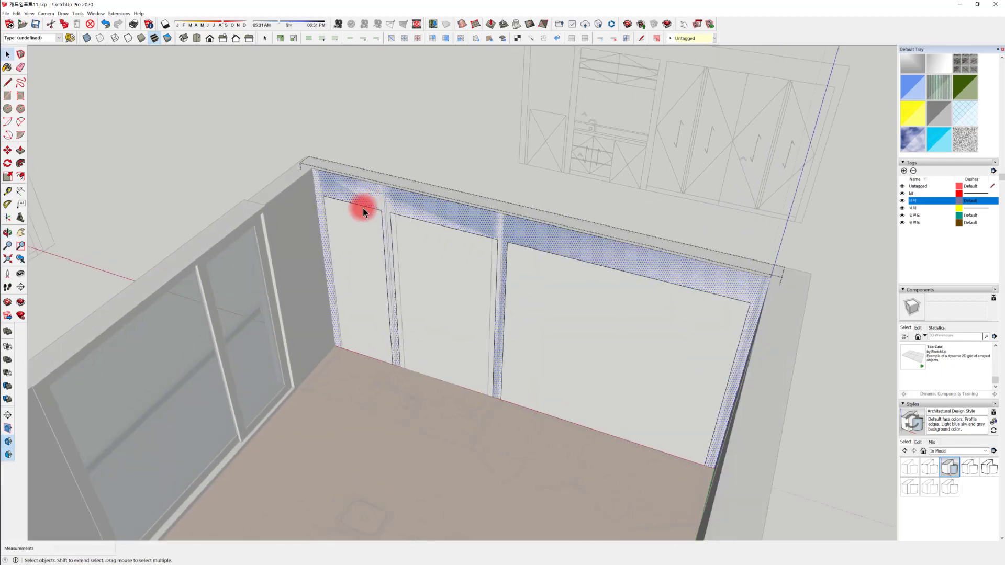
scroll(357, 206, "up", 2)
key("p")
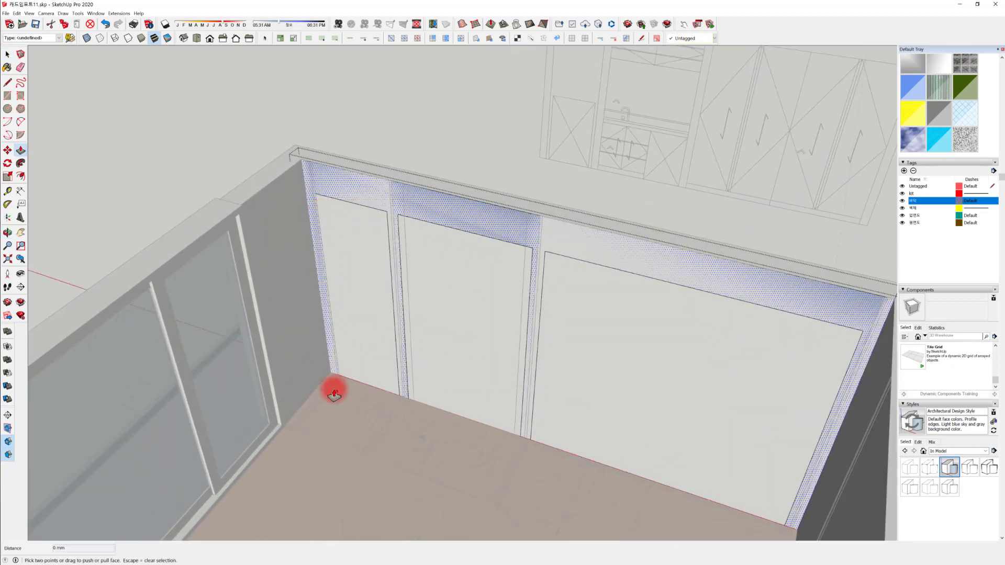
scroll(330, 394, "up", 3)
left_click_drag(345, 344, 276, 441)
scroll(340, 424, "down", 4)
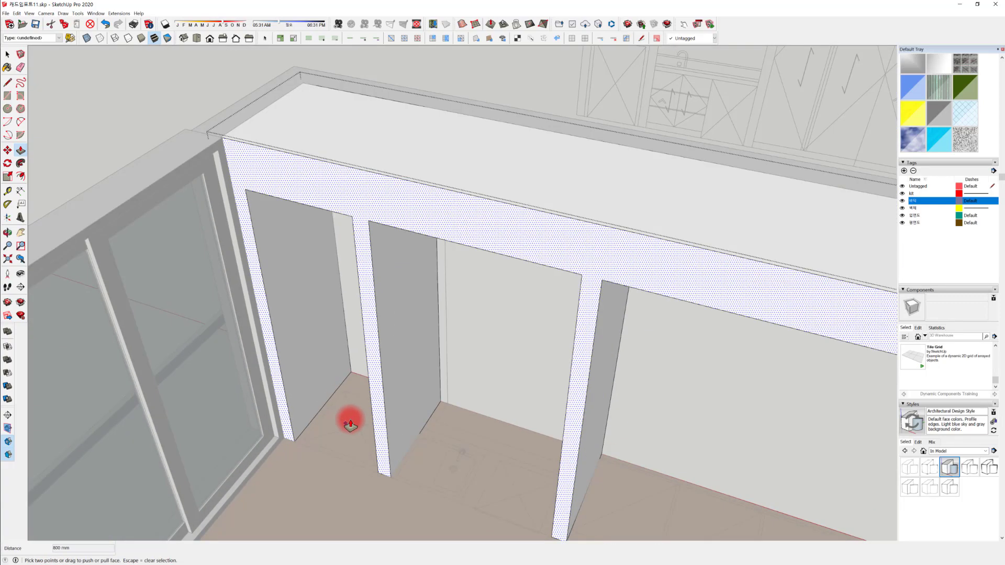
key("space")
left_click(555, 90)
Examine the extruded cabinet surround from several angles against the floor plan's cabinet outlines
middle_click_drag(522, 362, 519, 259)
left_click(389, 283)
middle_click_drag(433, 363, 575, 244)
left_click(781, 263)
middle_click_drag(774, 206, 519, 306)
middle_click_drag(470, 463, 327, 404)
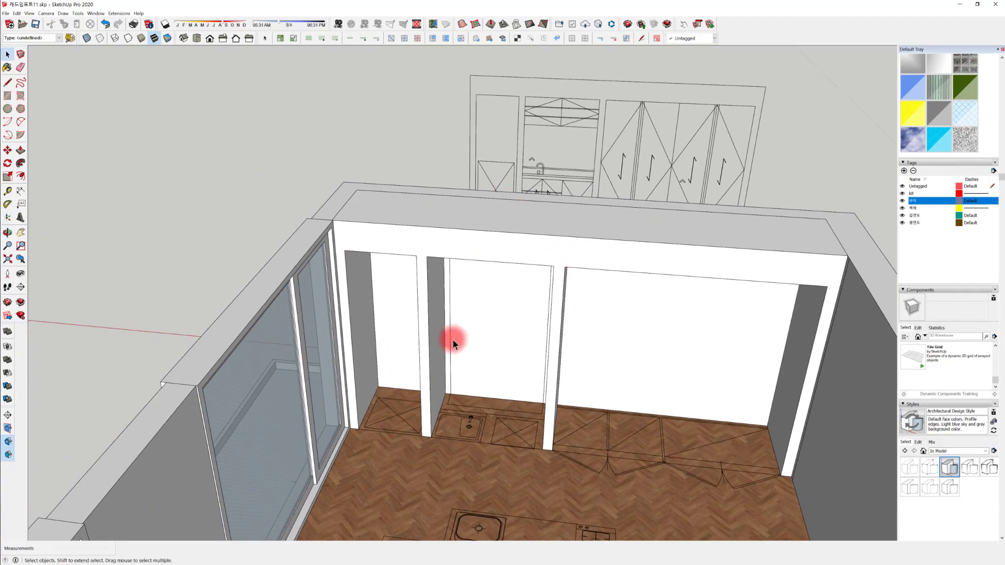
scroll(510, 327, "down", 2)
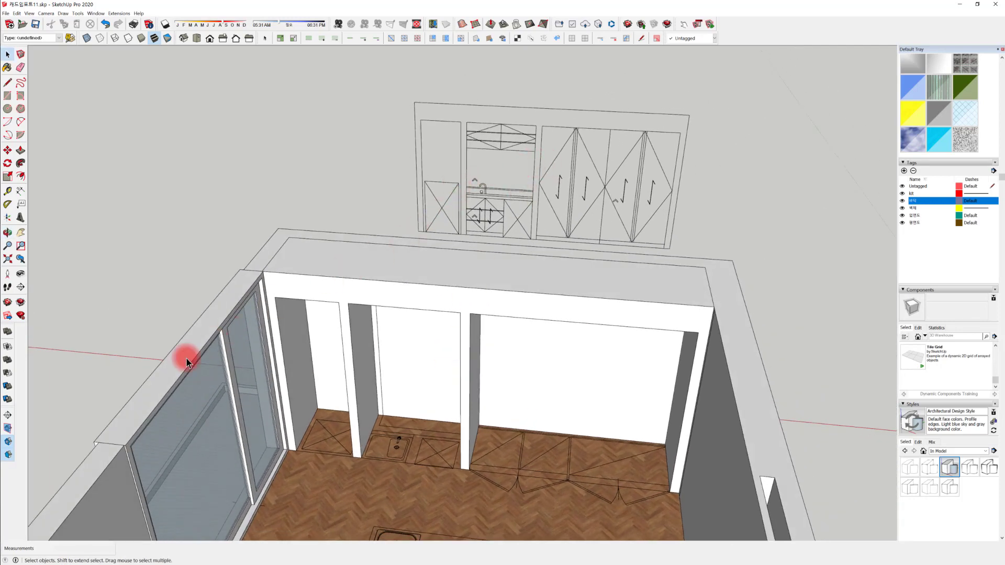
middle_click_drag(344, 338, 505, 260)
scroll(524, 303, "down", 2)
left_click(505, 260)
middle_click_drag(516, 336, 407, 215)
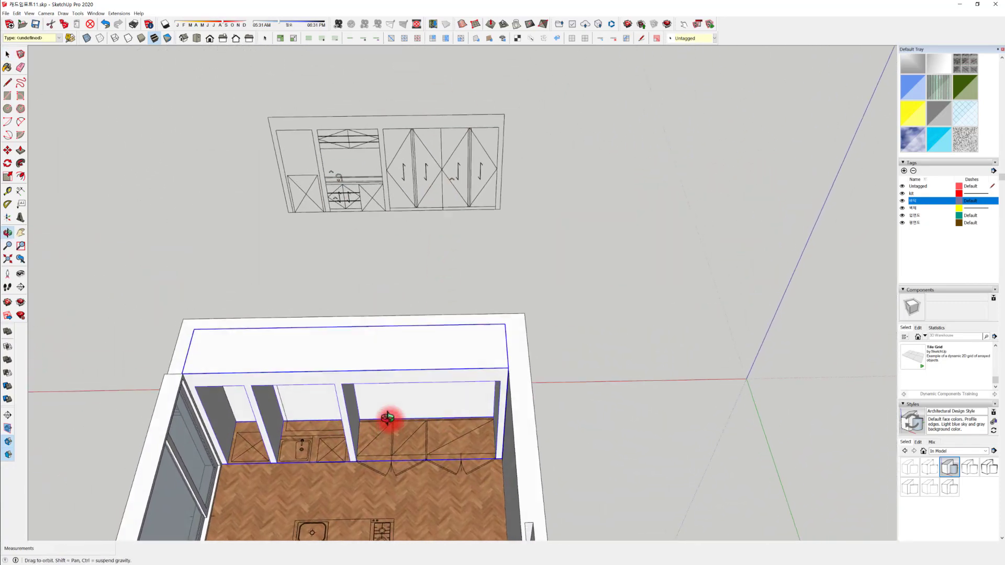
scroll(386, 332, "up", 6)
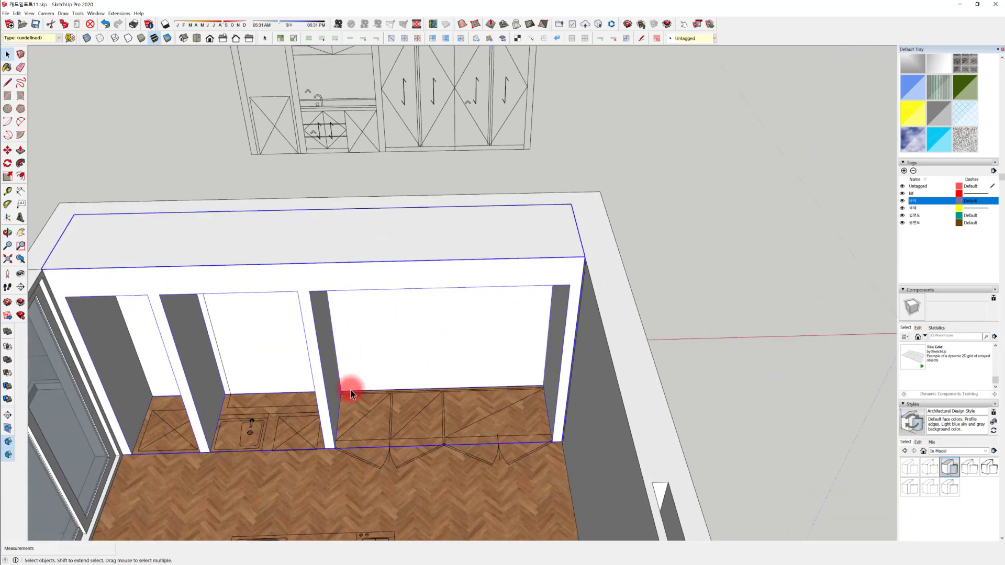
Examine the four-door cabinet bay in the elevation drawing and relate it to the surround's widest opening
mouse_move(482, 127)
middle_mouse_down()
mouse_move(478, 144)
mouse_move(337, 191)
middle_mouse_up()
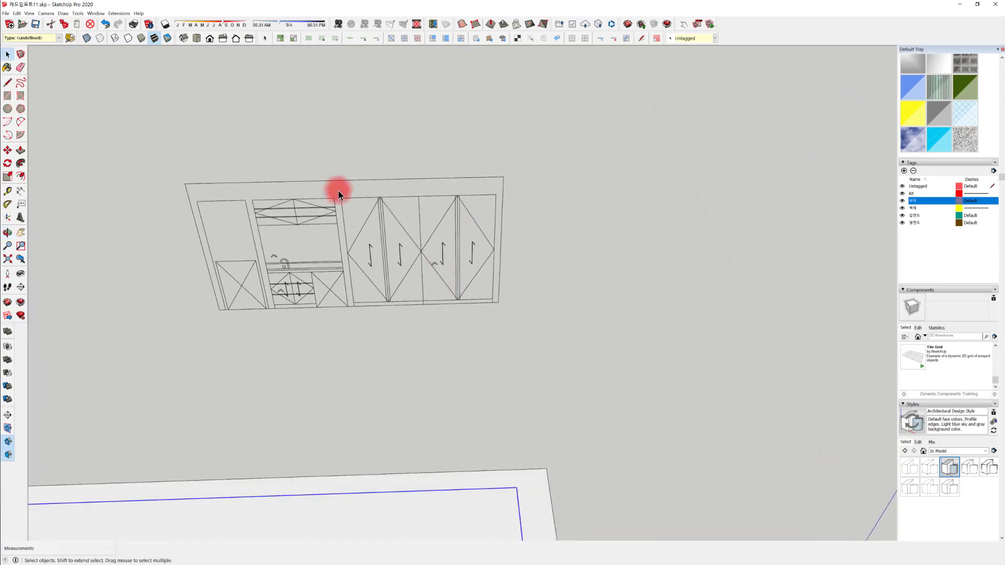
scroll(336, 320, "up", 4)
middle_click_drag(433, 262, 326, 252)
scroll(392, 343, "up", 3)
scroll(277, 231, "down", 5)
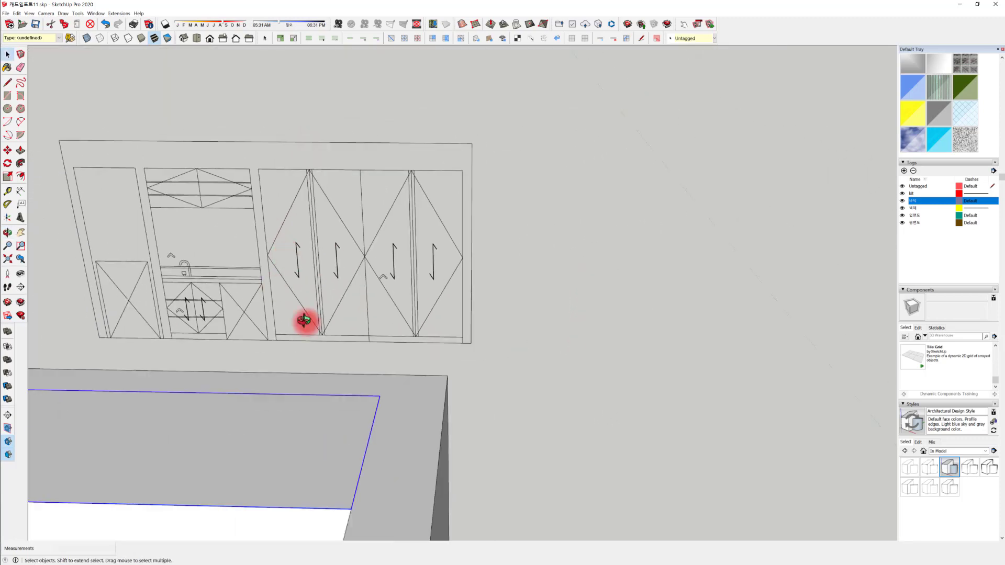
mouse_move(305, 321)
middle_mouse_down()
mouse_move(577, 401)
mouse_move(283, 366)
mouse_move(511, 271)
mouse_move(668, 392)
mouse_move(336, 346)
mouse_move(343, 310)
mouse_move(293, 327)
middle_mouse_up()
scroll(312, 343, "up", 5)
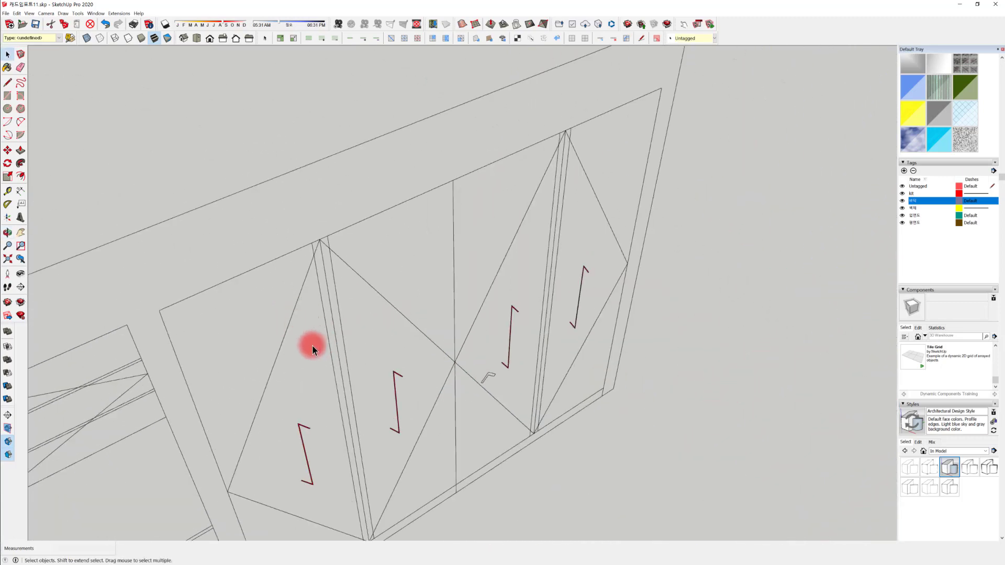
scroll(397, 247, "down", 5)
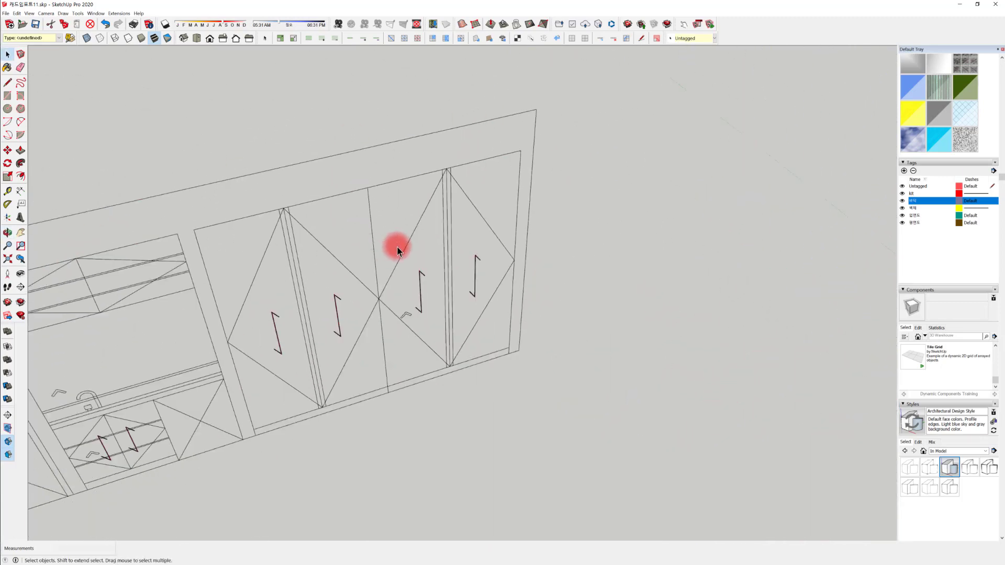
scroll(284, 250, "up", 7)
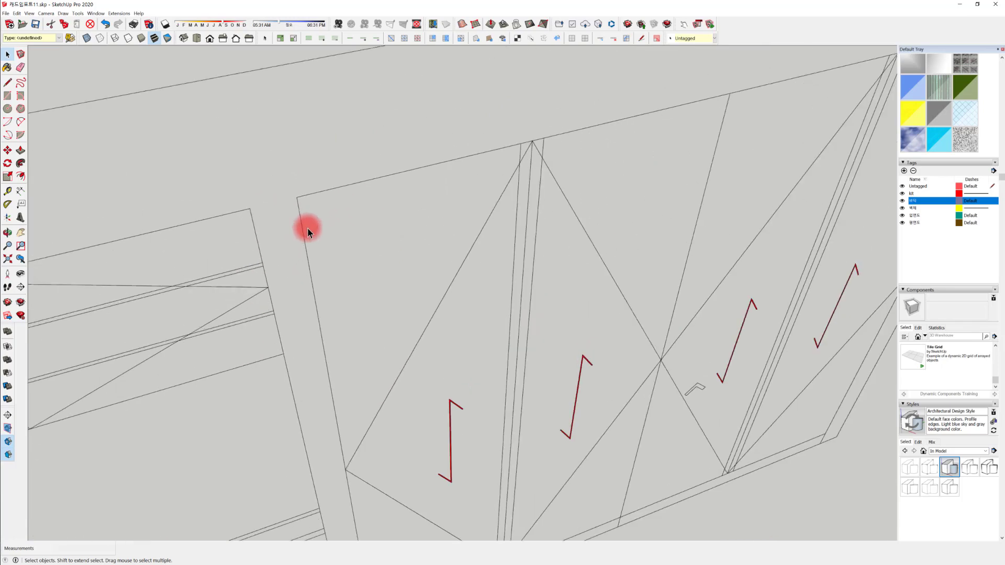
scroll(312, 238, "down", 2)
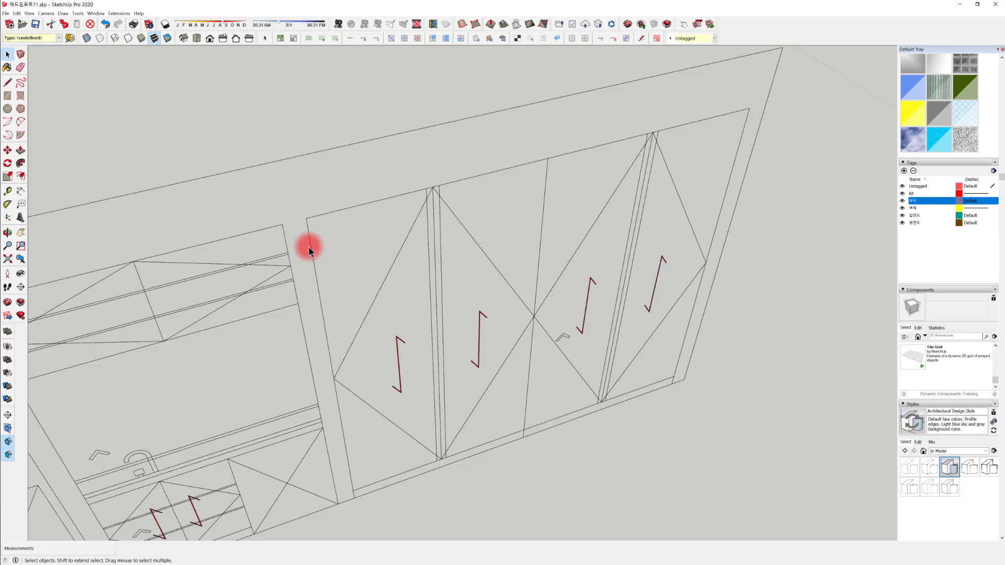
scroll(311, 241, "up", 5)
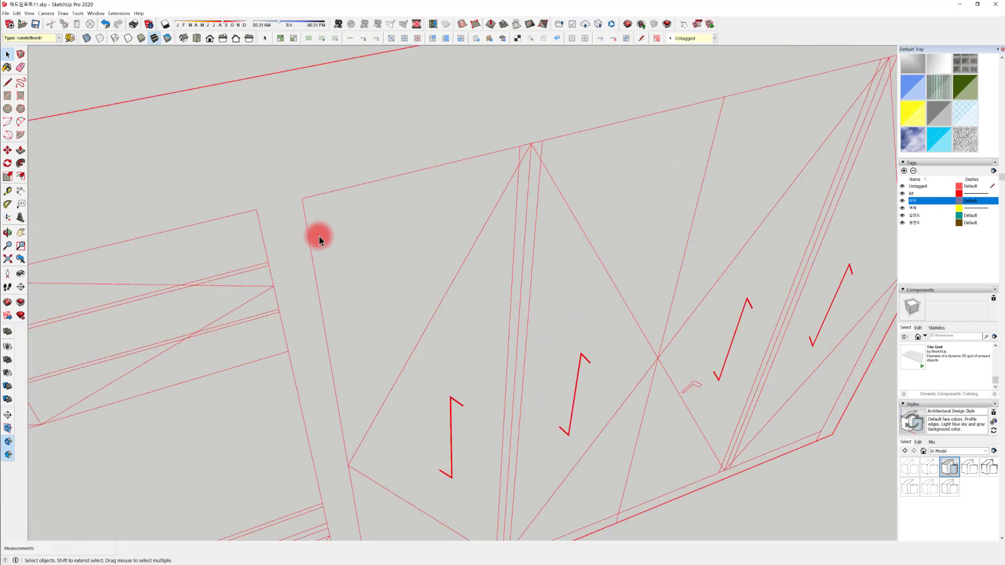
middle_click_drag(407, 309, 362, 293)
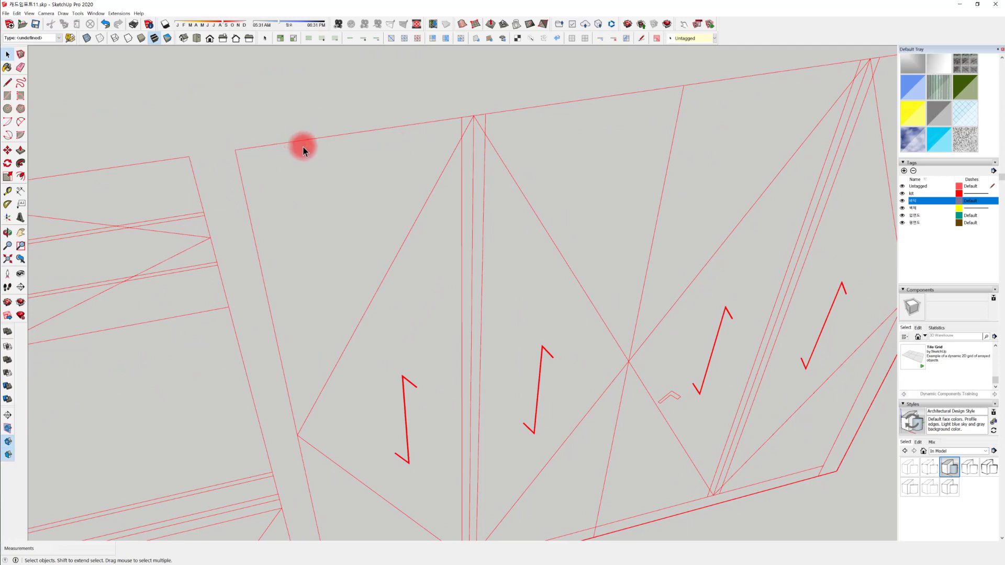
scroll(301, 157, "down", 5)
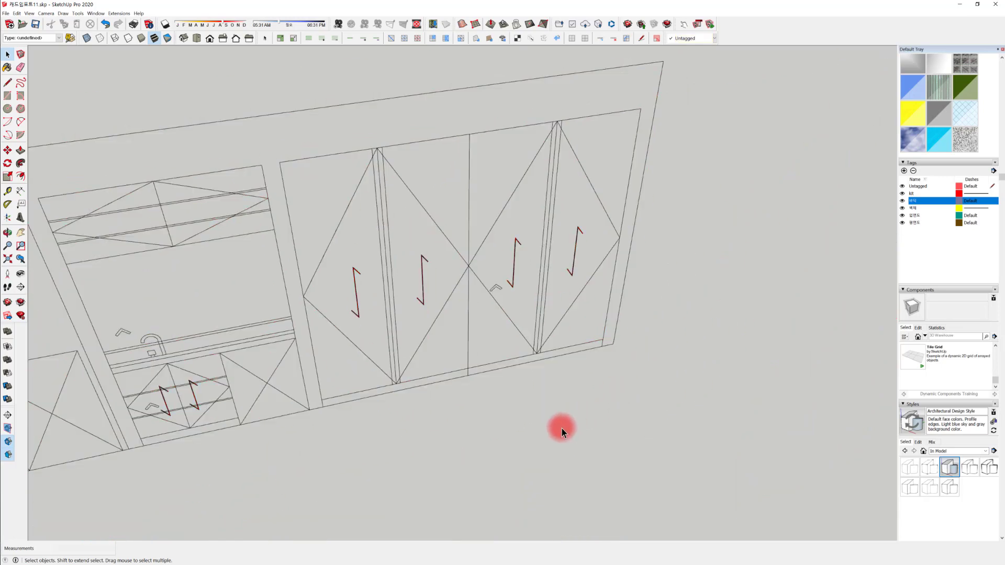
scroll(516, 366, "down", 6)
middle_click_drag(495, 367, 466, 258)
middle_click_drag(494, 193, 407, 375)
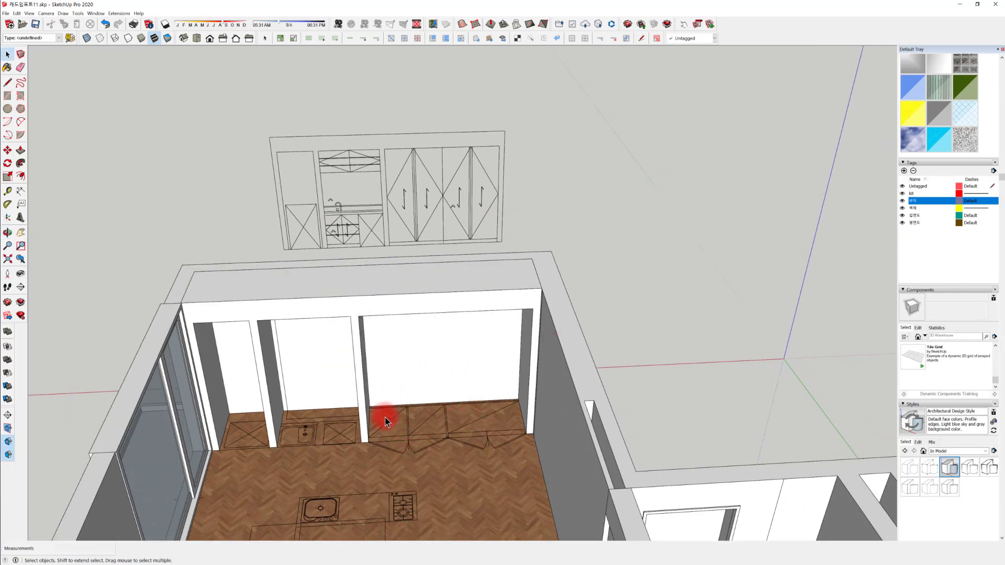
Compare the surround's widest opening with the elevation drawing's four-door cabinet bay, then examine the bay's door layout closely
scroll(385, 416, "up", 3)
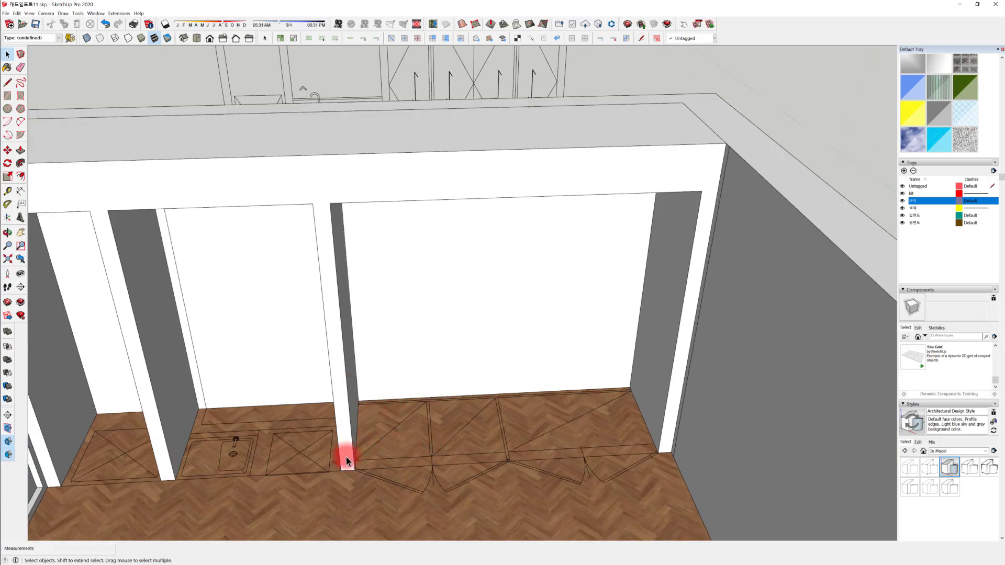
middle_click_drag(411, 157, 337, 294, "shift")
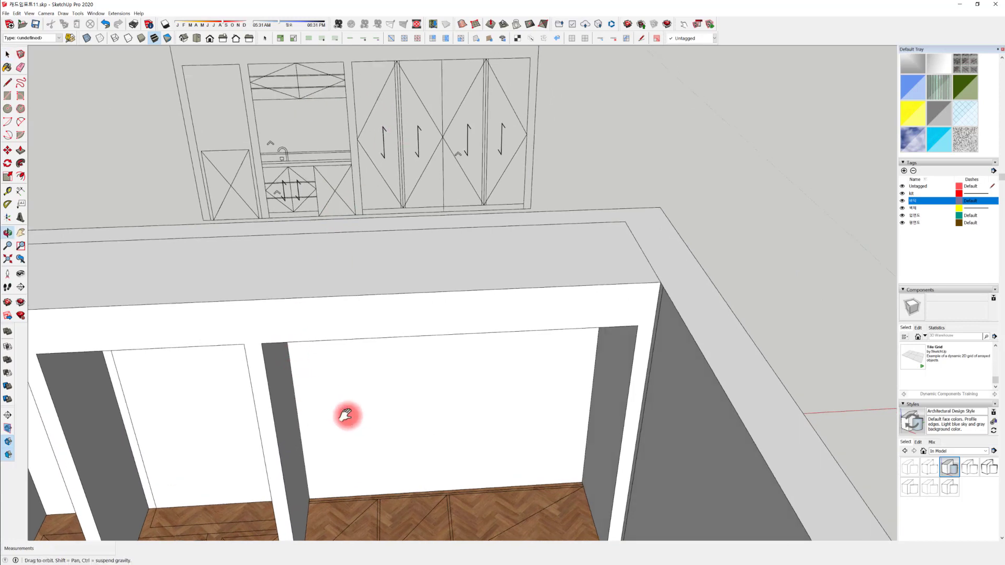
middle_click_drag(348, 415, 353, 369, "shift")
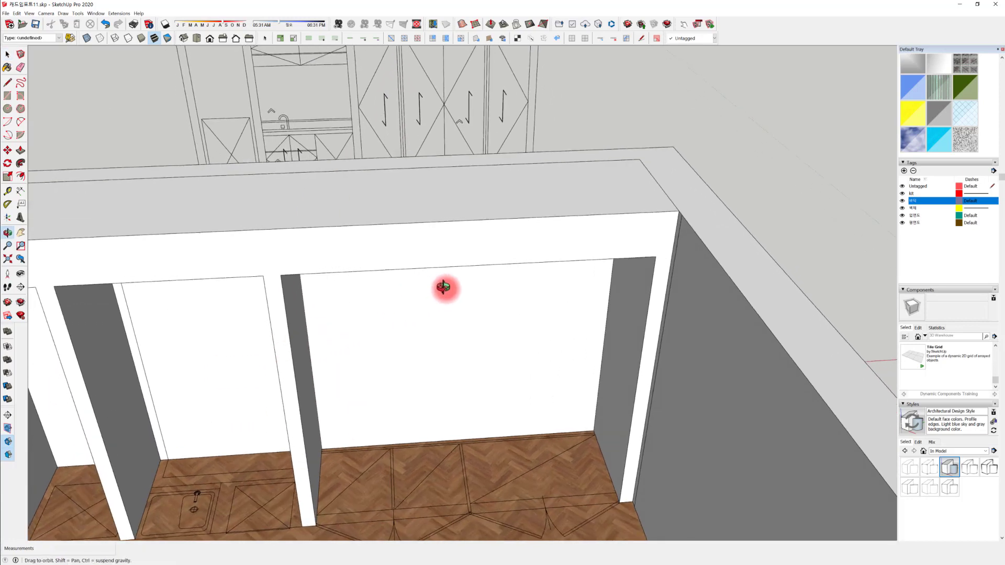
middle_click_drag(446, 285, 440, 388, "shift")
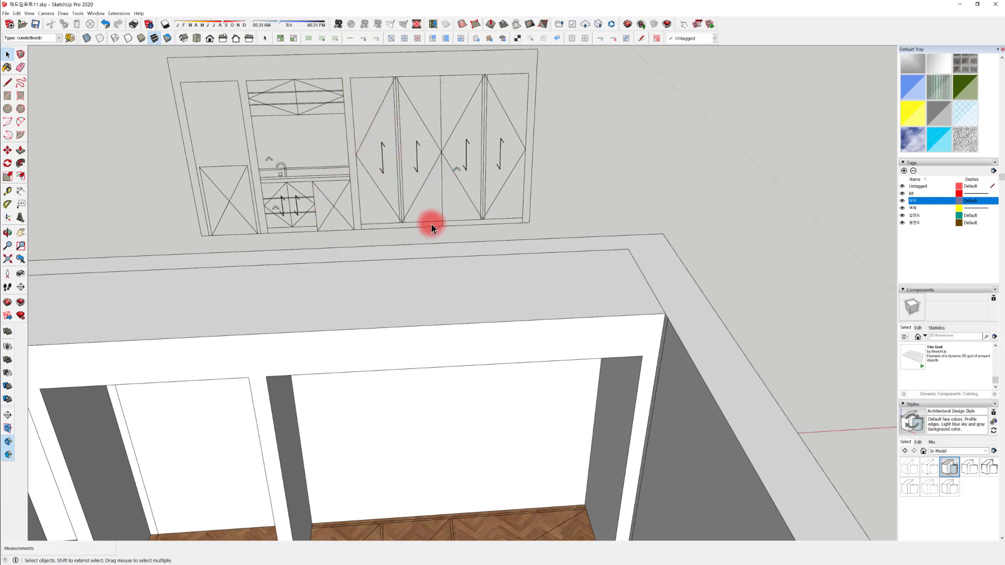
mouse_move(431, 225)
middle_mouse_down()
mouse_move(462, 255)
mouse_move(491, 352)
mouse_move(511, 278)
mouse_move(546, 243)
mouse_move(502, 244)
mouse_move(404, 406)
mouse_move(327, 175)
mouse_move(436, 179)
mouse_move(247, 219)
middle_mouse_up()
scroll(276, 222, "up", 3)
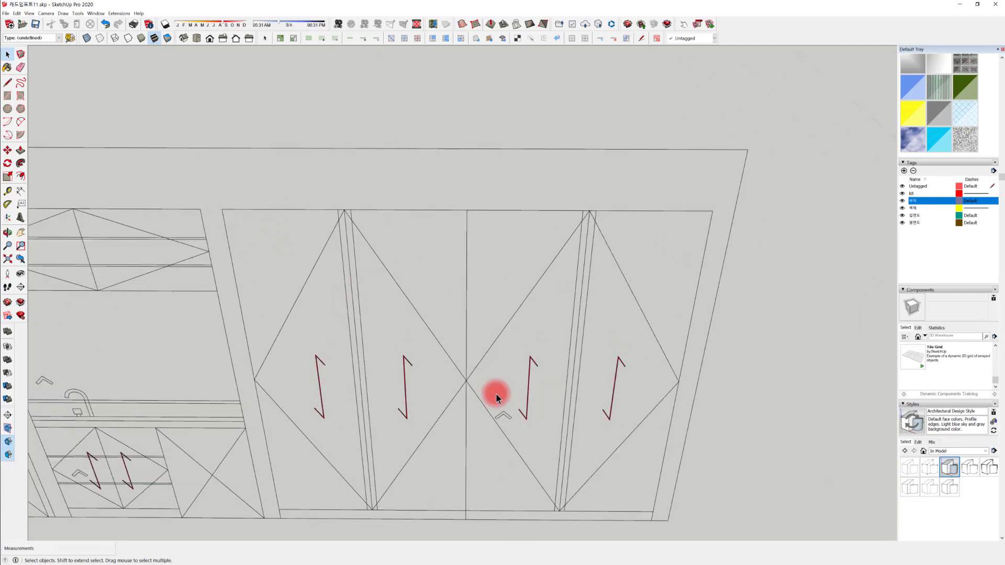
scroll(491, 392, "down", 6)
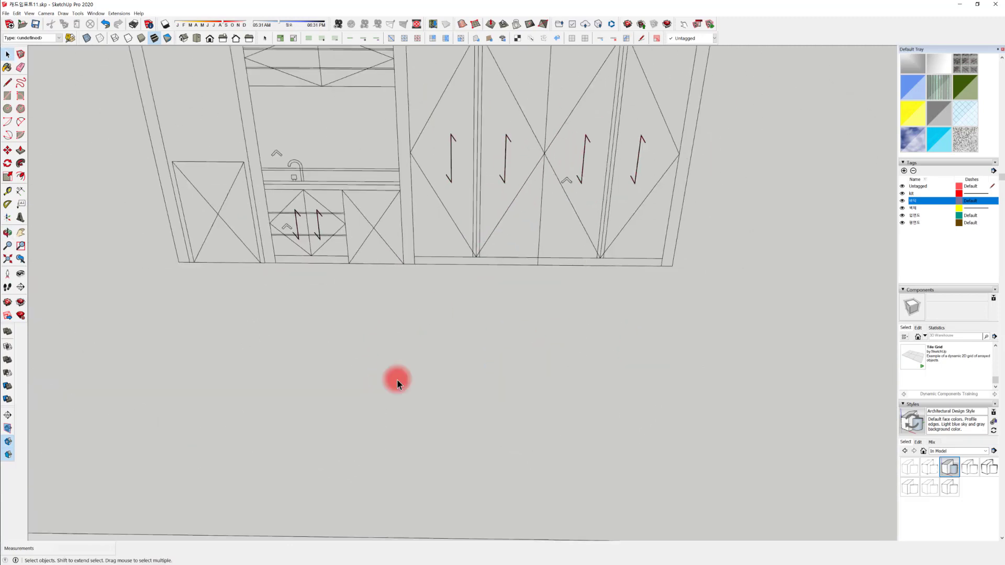
middle_click_drag(387, 471, 429, 256)
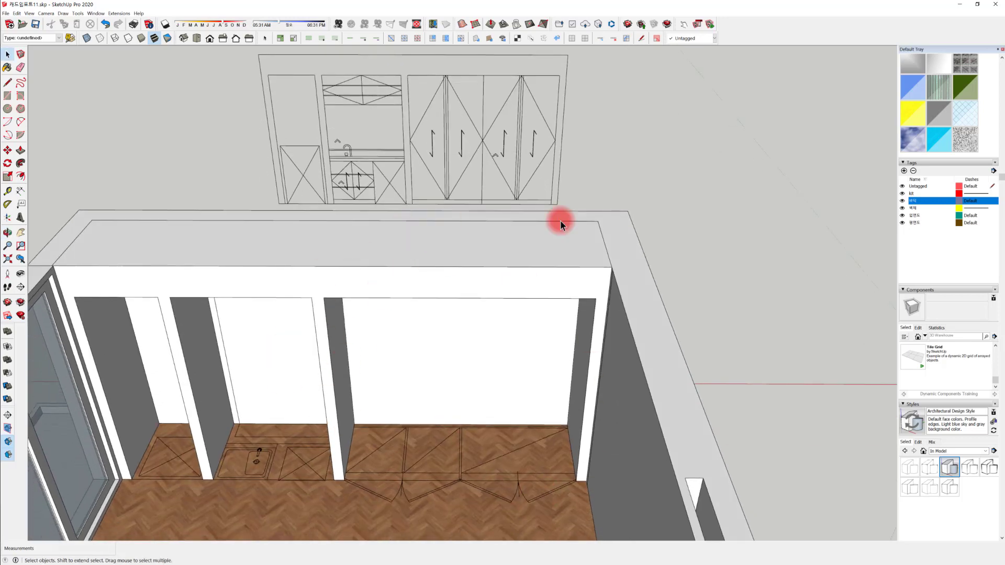
middle_click_drag(417, 215, 405, 325)
scroll(417, 217, "up", 5)
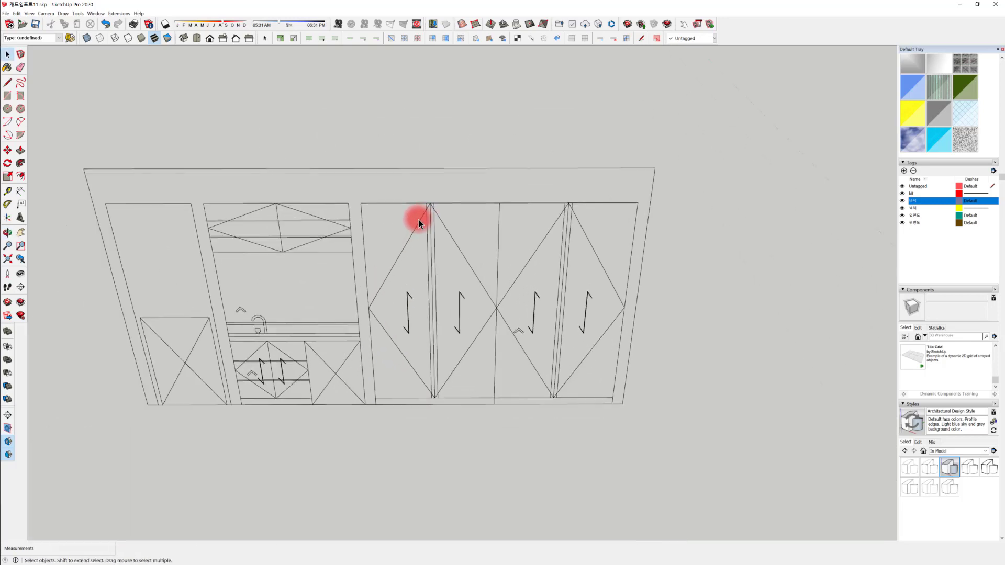
middle_click_drag(426, 226, 422, 287)
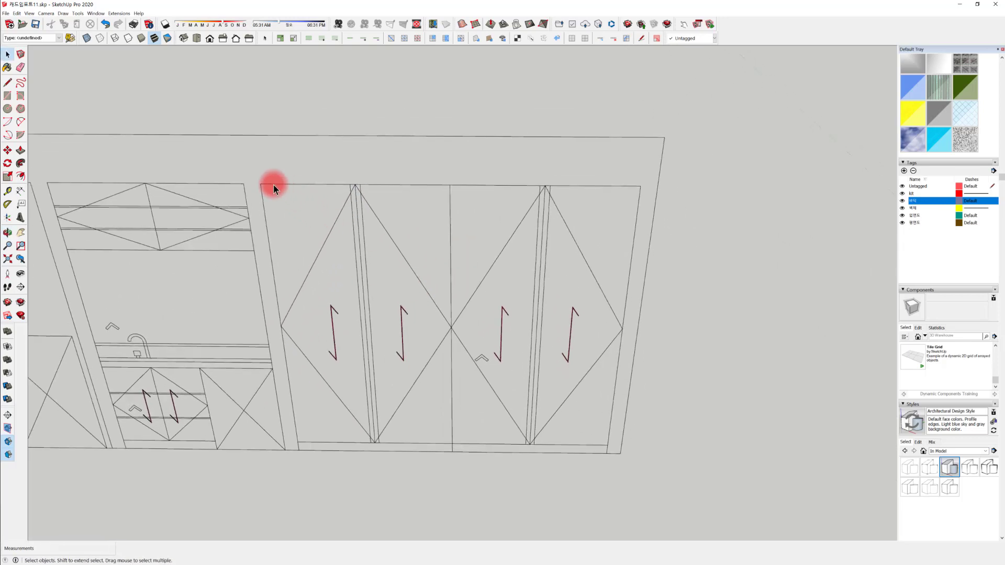
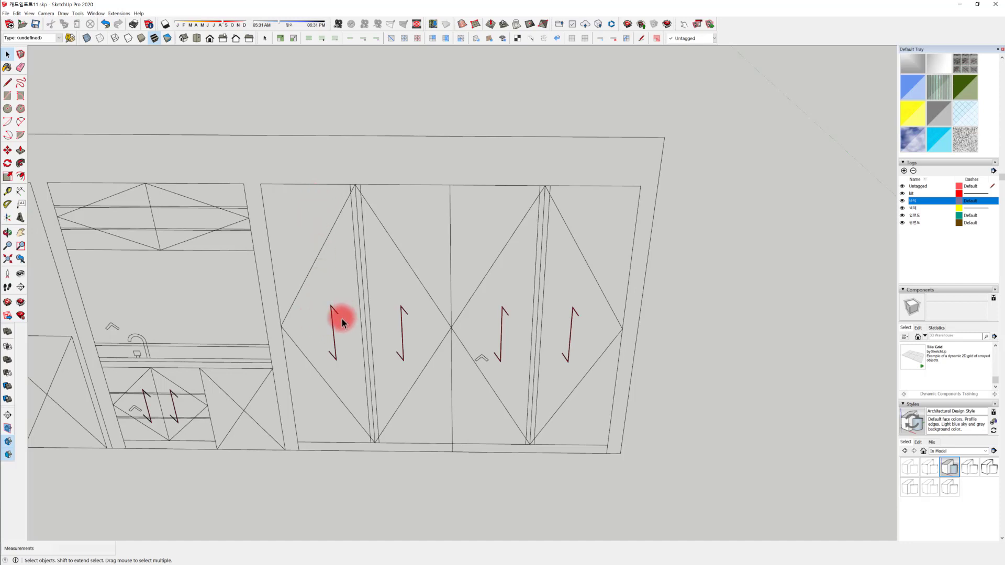
Draw a rectangle over the four-door bay in the elevation drawing, from its upper inner corner to the diagonally opposite base corner
middle_click_drag(399, 327, 335, 333)
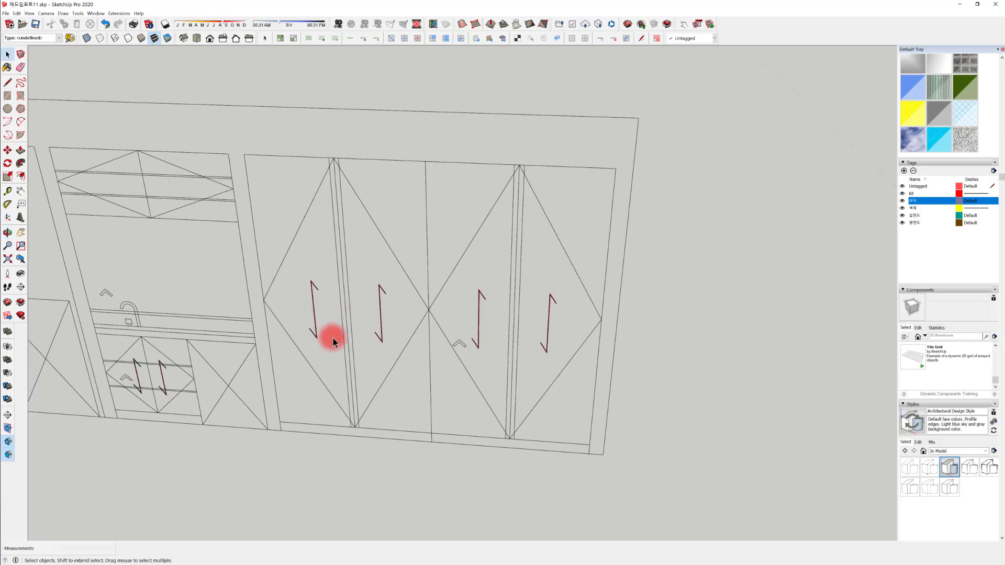
key("r")
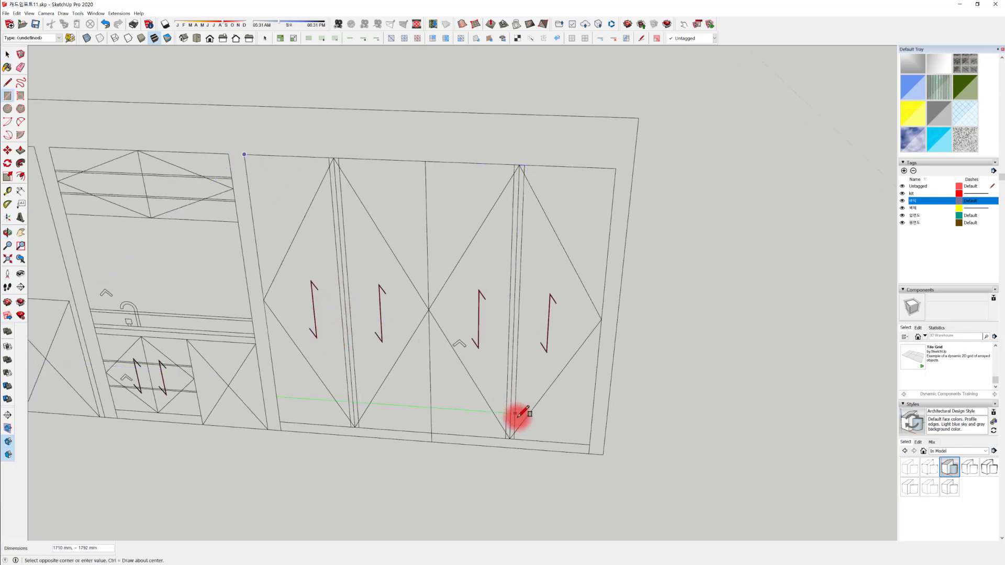
left_click(589, 453)
middle_click_drag(589, 453, 404, 291)
key("space")
Offset the outline of the four-door bay's face inward by about 16 mm
scroll(195, 137, "up", 5)
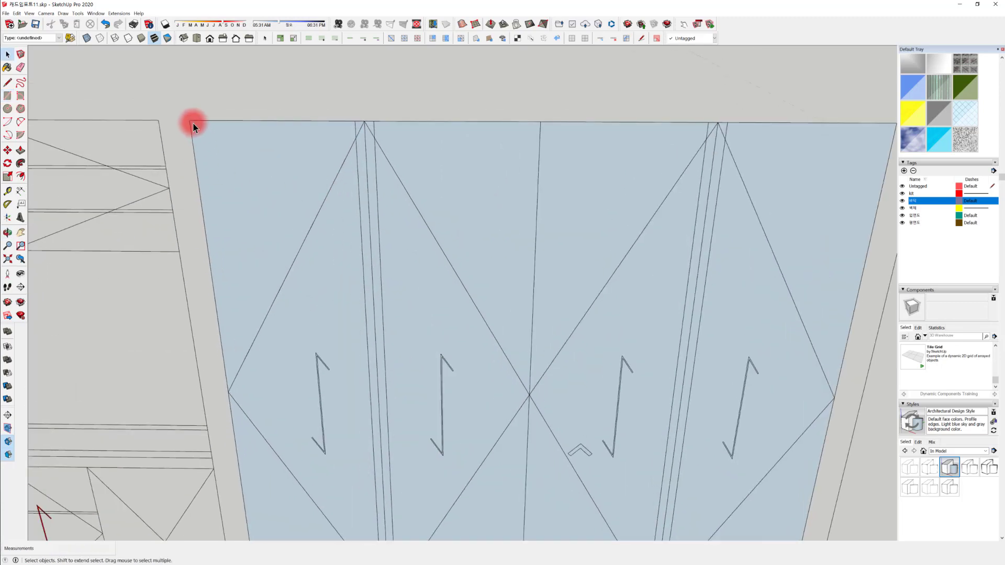
left_click(227, 225)
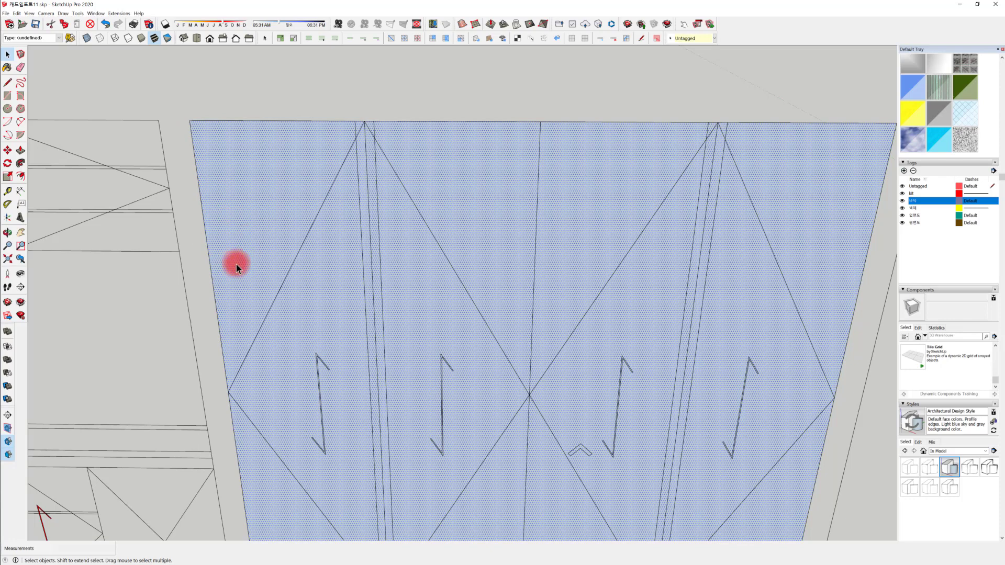
left_click(22, 176)
left_click(211, 225)
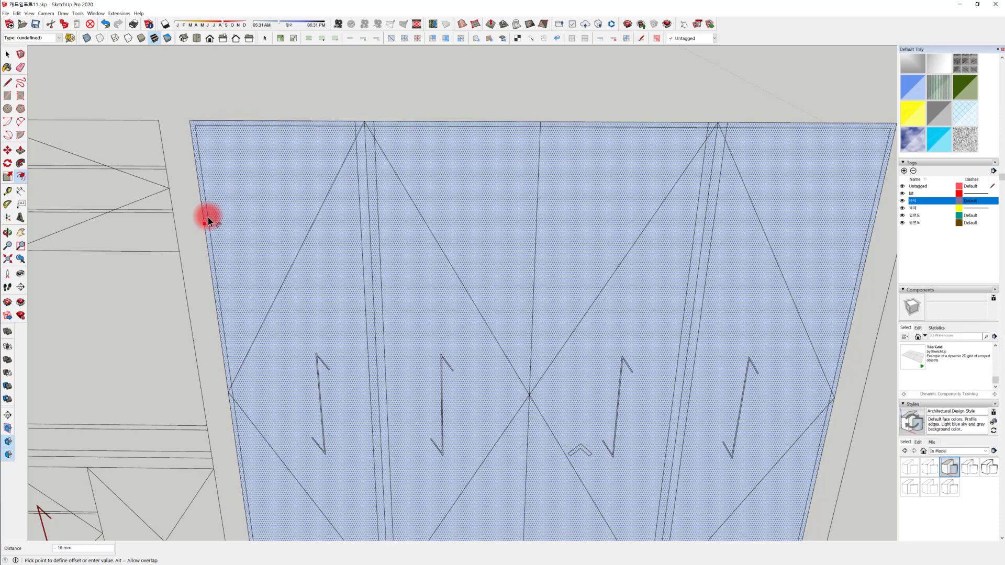
left_click(208, 218)
Select the inner face of the four-door bay together with its boundary edges and make it a group
middle_click_drag(232, 223, 266, 131)
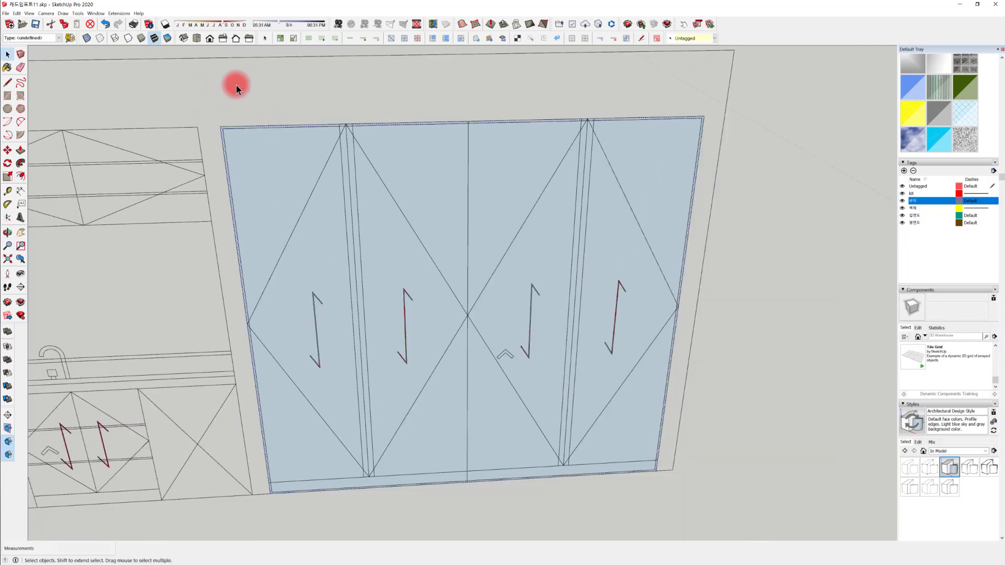
scroll(284, 149, "up", 2)
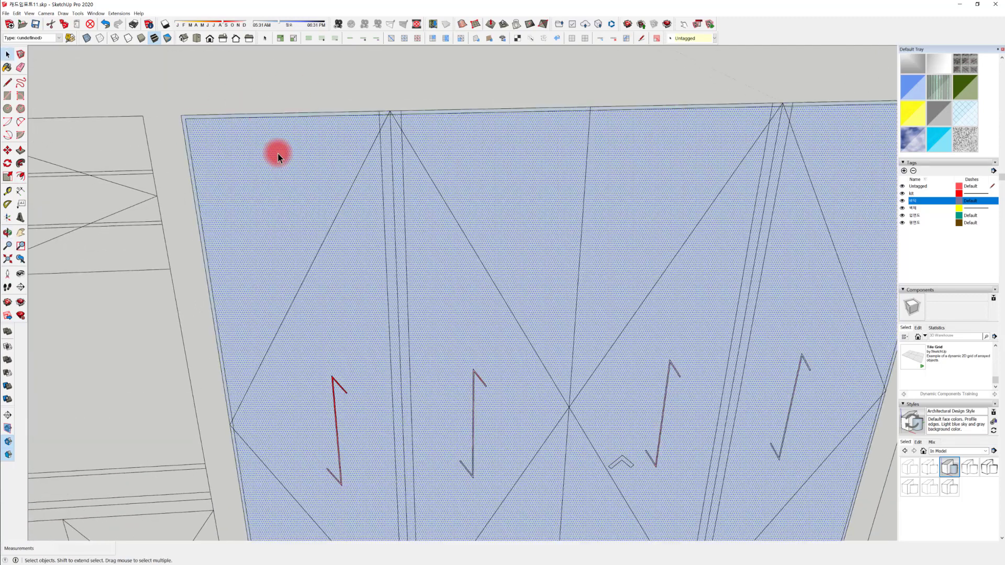
double_click(278, 152)
middle_click_drag(426, 220, 511, 321)
scroll(480, 301, "down", 3)
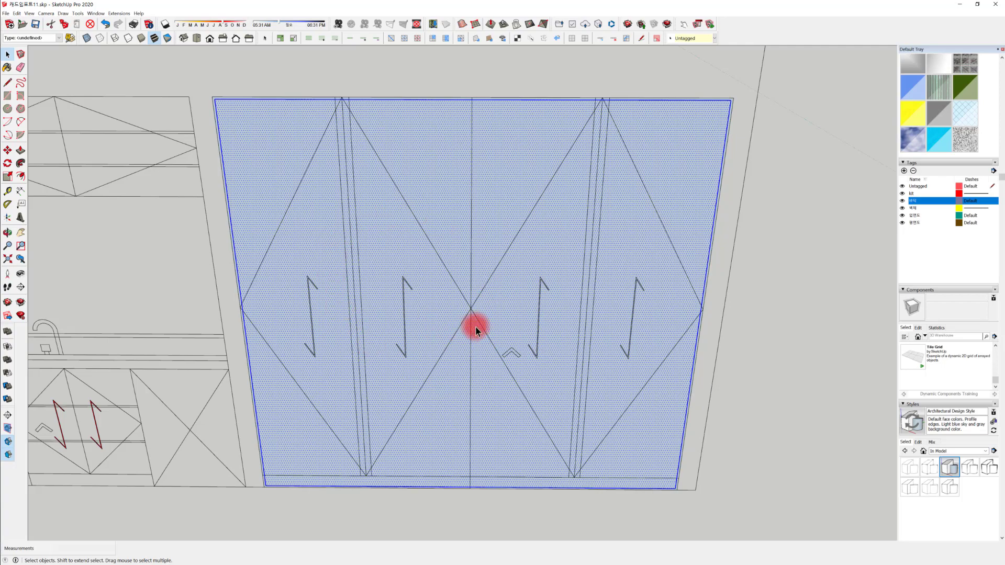
mouse_move(476, 328)
middle_mouse_down()
mouse_move(487, 321)
mouse_move(489, 362)
mouse_move(325, 347)
mouse_move(300, 218)
mouse_move(359, 298)
mouse_move(252, 157)
mouse_move(316, 198)
middle_mouse_up()
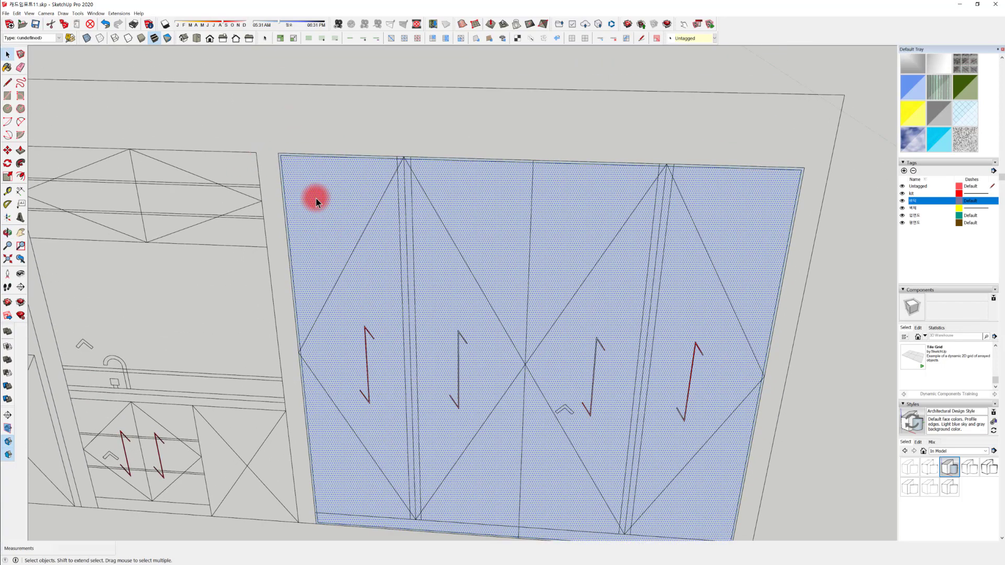
double_click(316, 198)
right_click(332, 188)
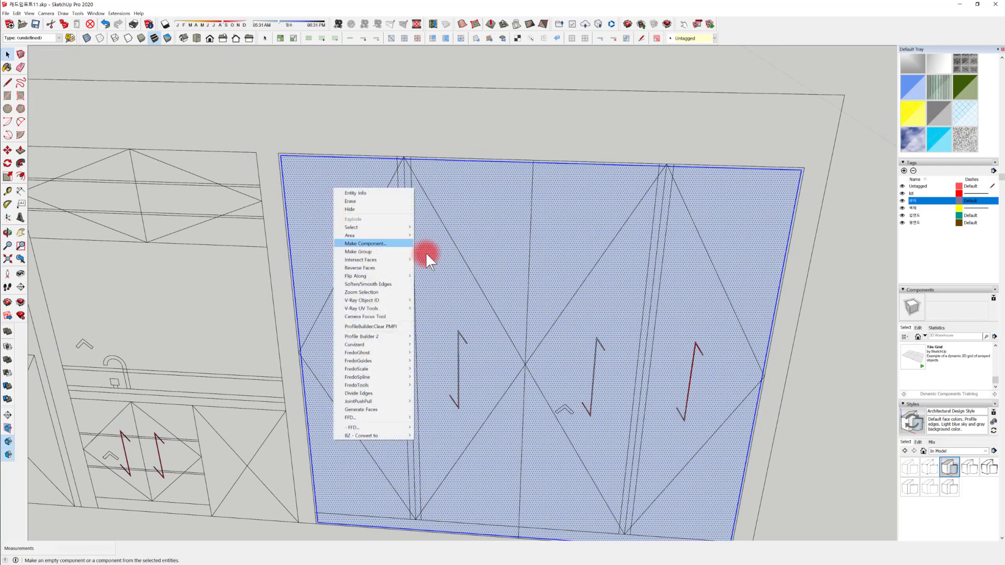
left_click(286, 208)
right_click(335, 193)
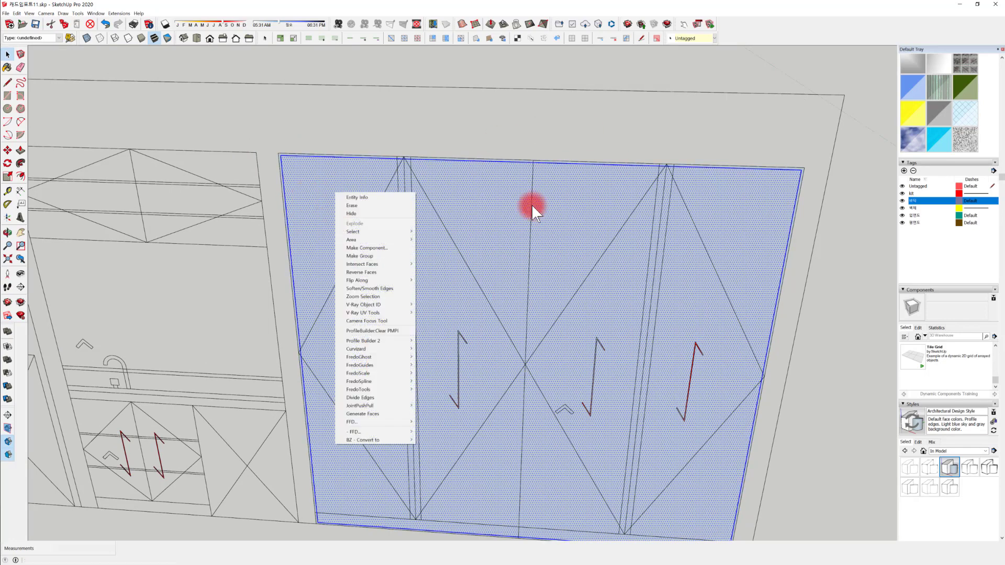
left_click(360, 255)
Inside the new group, draw a line about 2220 mm long across the face along the drawing's plinth line to split off the base strip
middle_click_drag(427, 324, 414, 303)
double_click(303, 183)
left_click(380, 243)
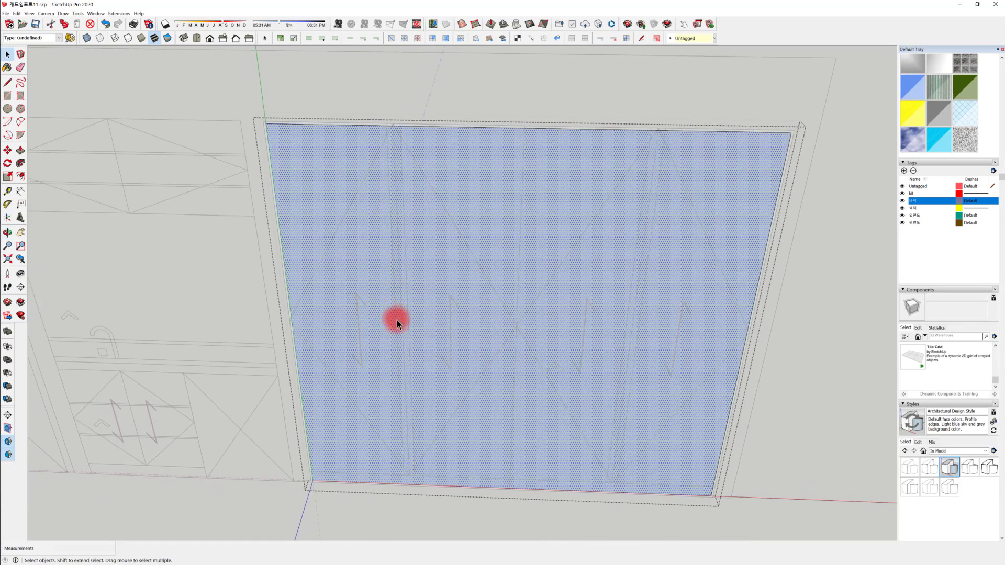
scroll(360, 383, "up", 2)
scroll(325, 439, "up", 2)
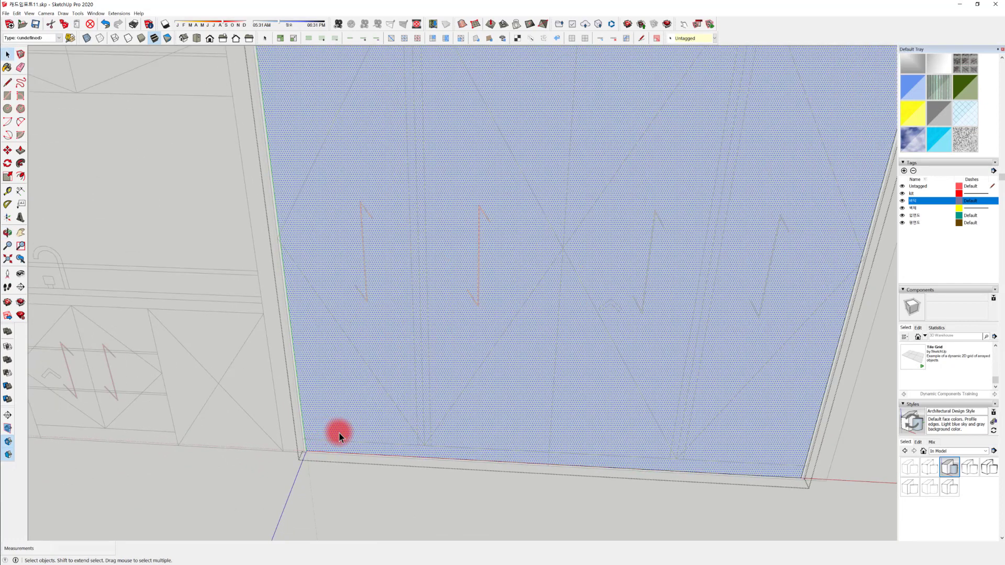
scroll(325, 450, "up", 5)
key("l")
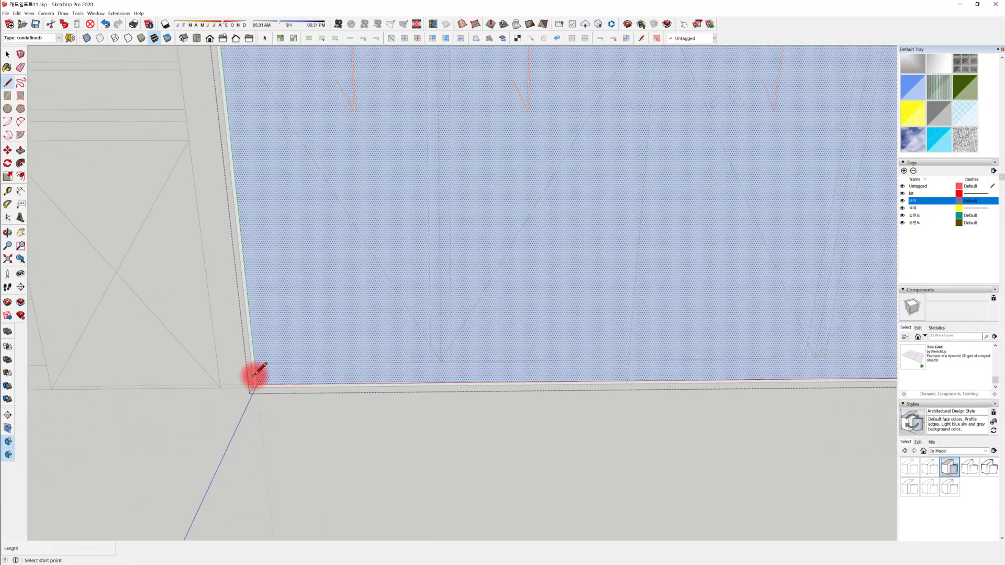
left_click(254, 369)
middle_click_drag(574, 366, 594, 352)
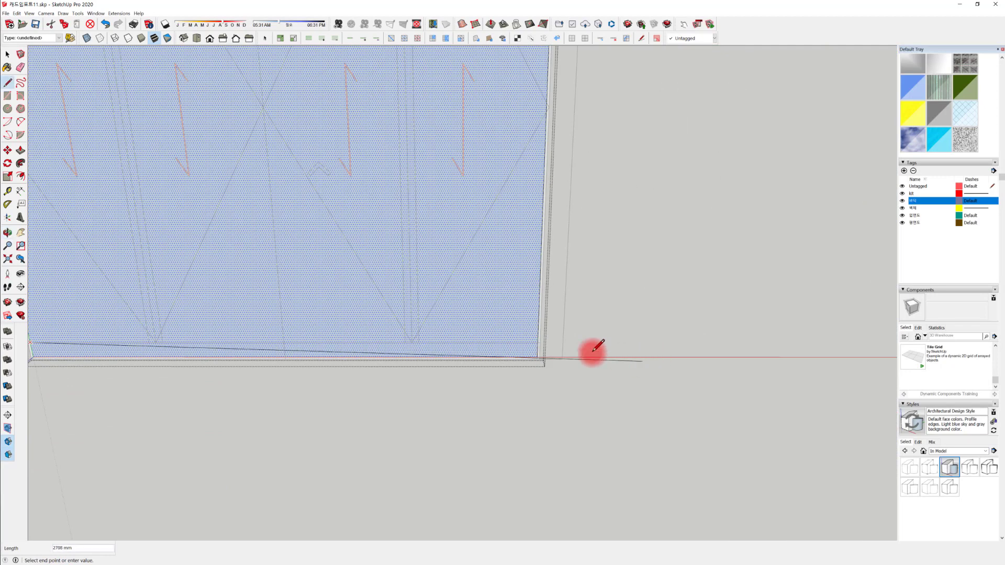
scroll(541, 339, "up", 2)
left_click(536, 337)
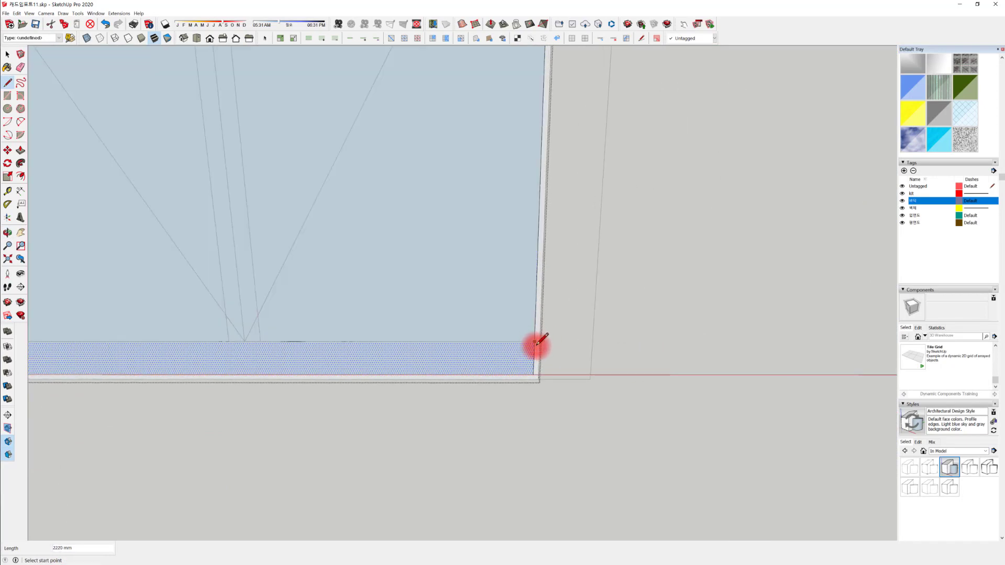
Examine the split face against the door divisions and double vertical lines of the elevation drawing
middle_click_drag(534, 344, 429, 264)
scroll(424, 269, "down", 5)
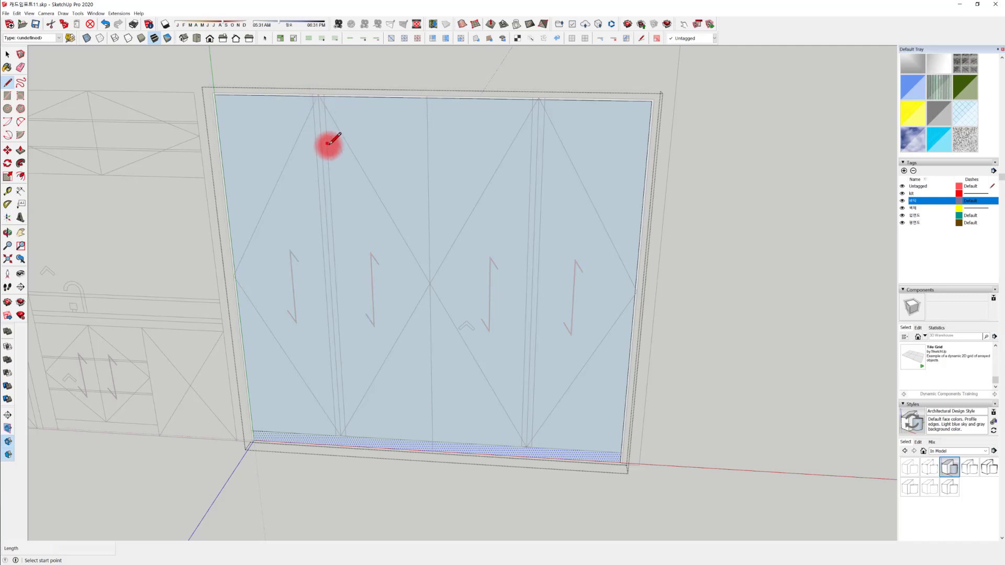
scroll(321, 87, "up", 4)
scroll(318, 78, "down", 2)
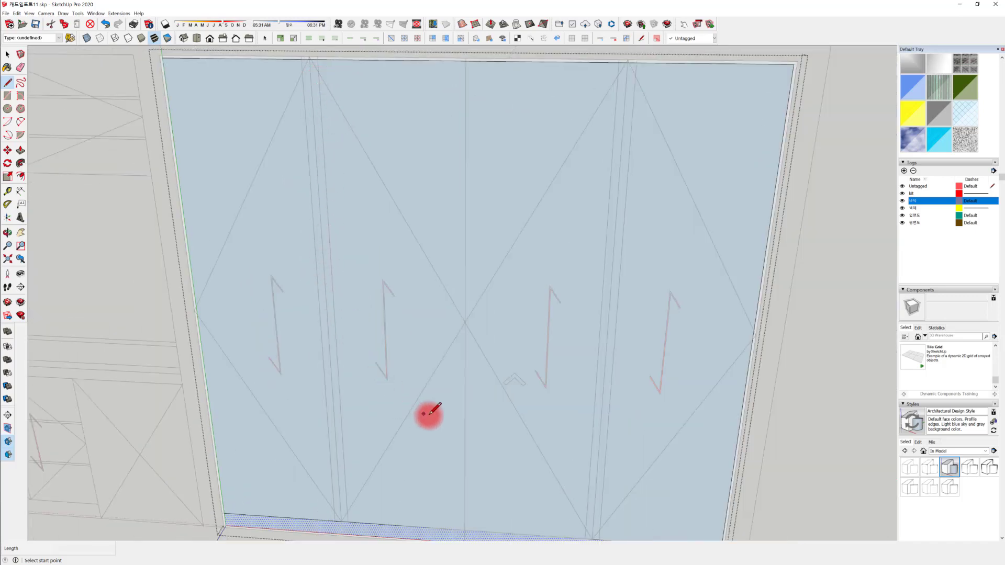
middle_click_drag(426, 415, 449, 353)
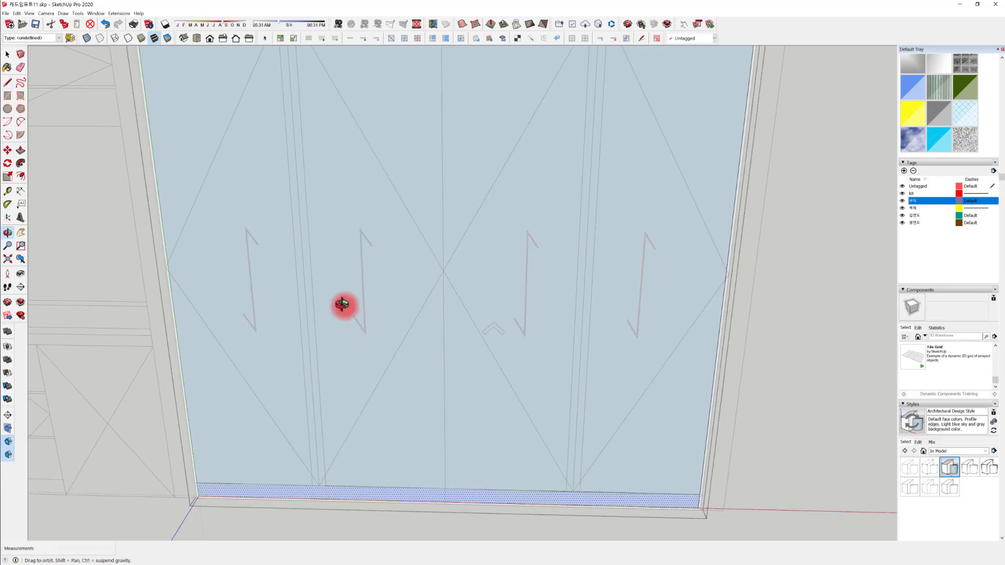
mouse_move(344, 303)
middle_mouse_down()
mouse_move(440, 381)
mouse_move(422, 414)
mouse_move(426, 393)
mouse_move(415, 347)
mouse_move(422, 413)
mouse_move(373, 197)
middle_mouse_up()
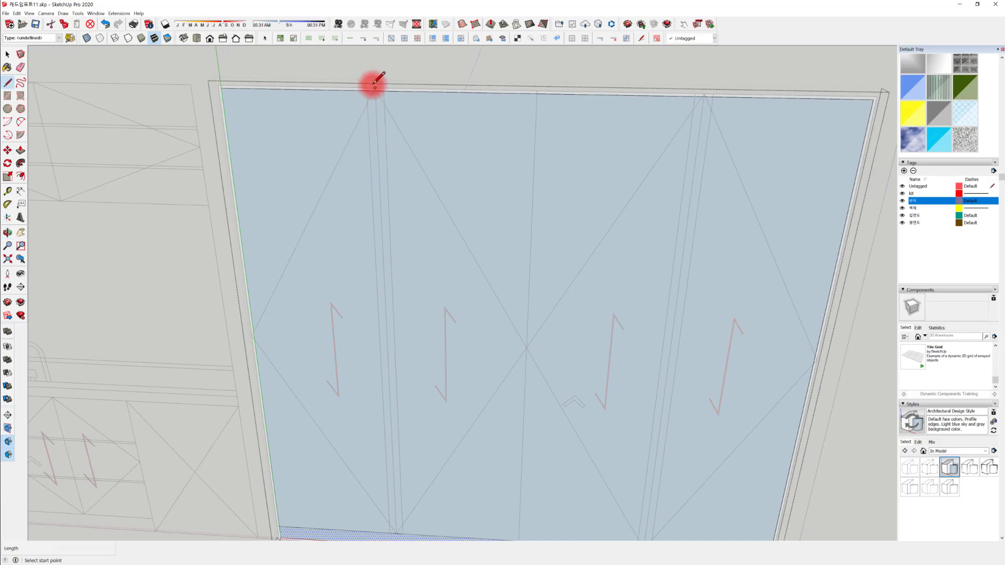
mouse_move(372, 83)
middle_mouse_down()
mouse_move(395, 291)
mouse_move(382, 269)
mouse_move(374, 147)
middle_mouse_up()
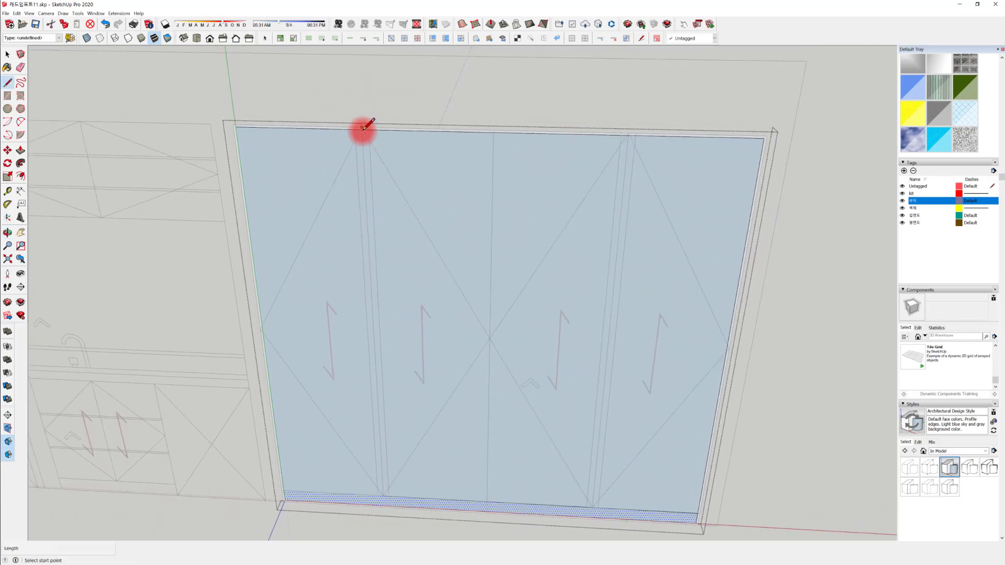
scroll(366, 125, "up", 1)
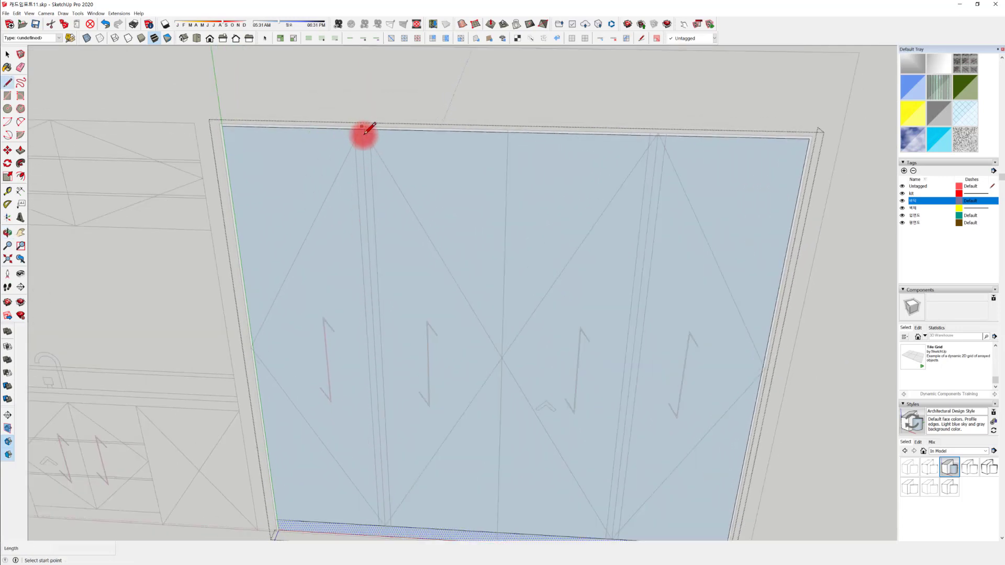
scroll(366, 129, "up", 1)
scroll(350, 231, "down", 3)
middle_click_drag(400, 313, 376, 244, "shift")
Place three vertical guides on the face at the door divisions of the elevation drawing, with the second and third spaced 560 mm on
key("space")
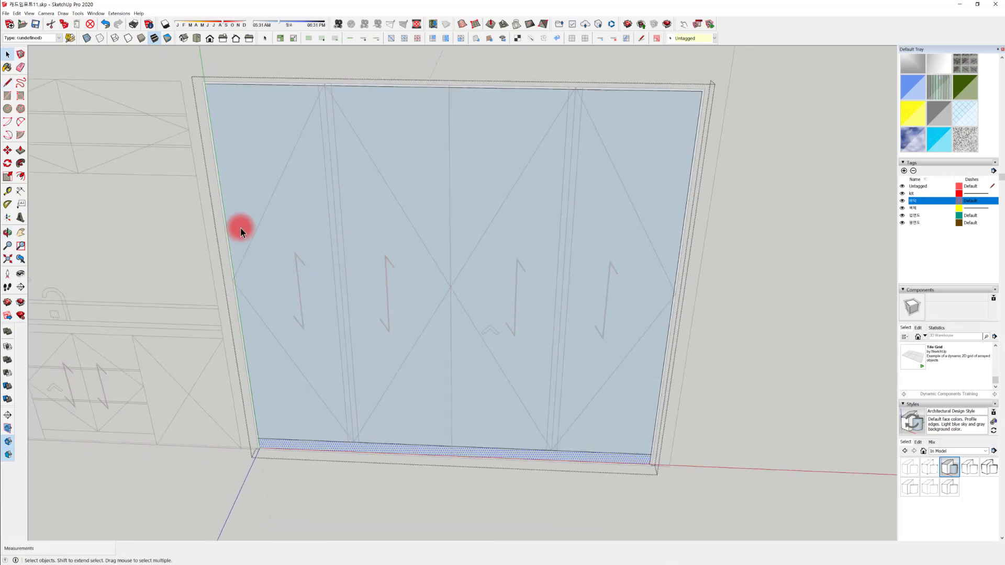
key("t")
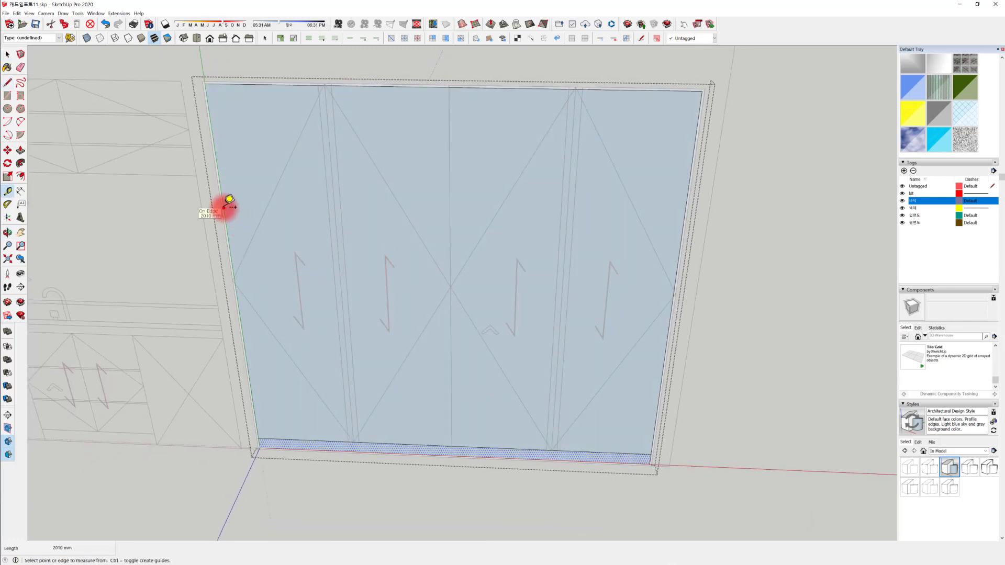
left_click(224, 208)
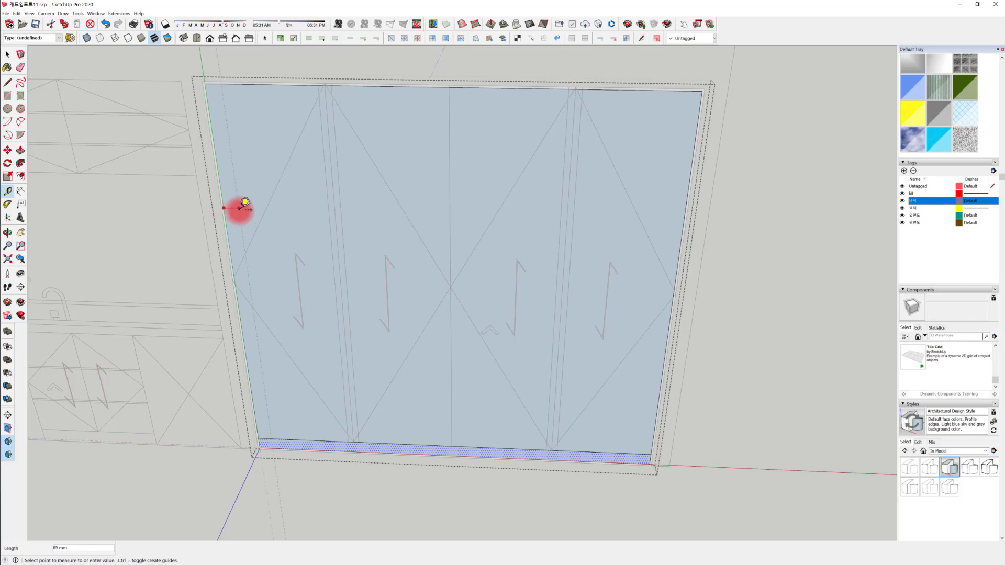
left_click(333, 186)
left_click(335, 193)
left_click(451, 198)
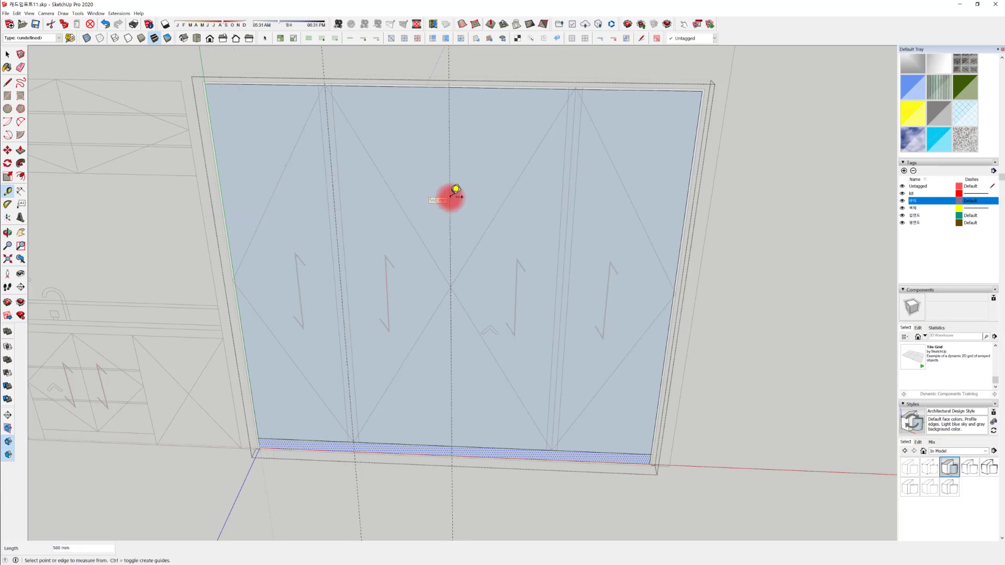
left_click(451, 202)
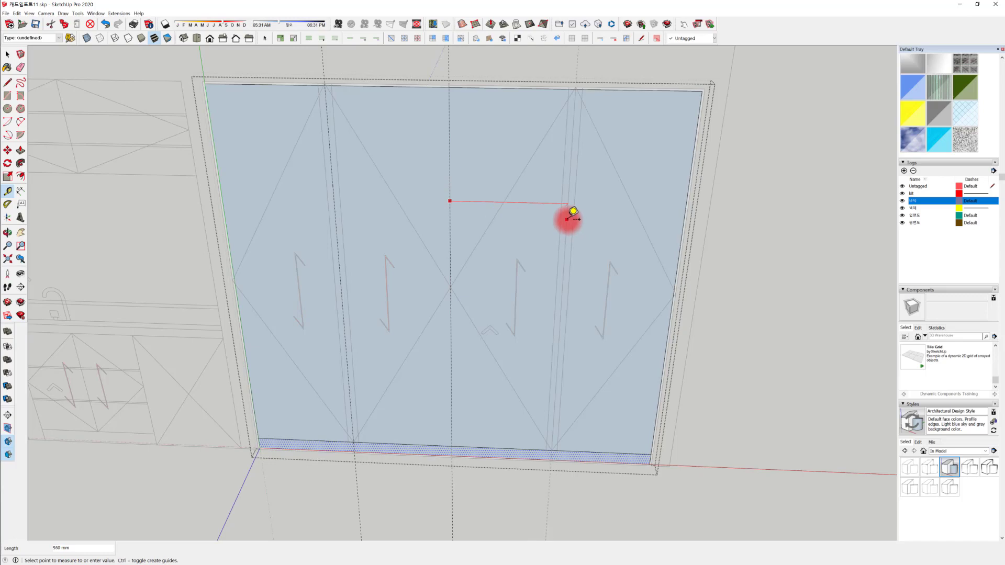
left_click(567, 217)
middle_click_drag(488, 281, 524, 262)
key("space")
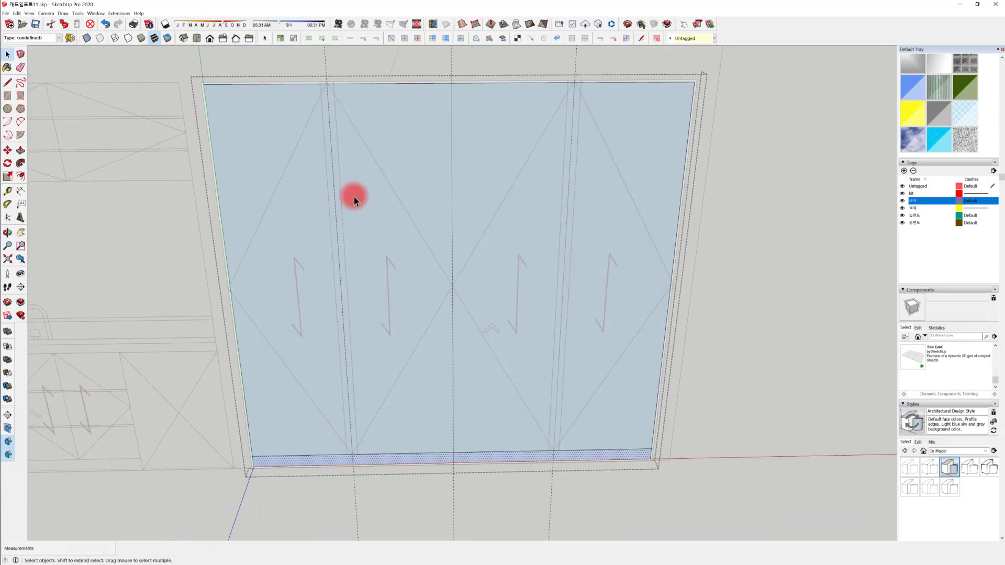
Draw a 2010 mm vertical line along the first guide, from the face's upper edge down to the plinth line
key("l")
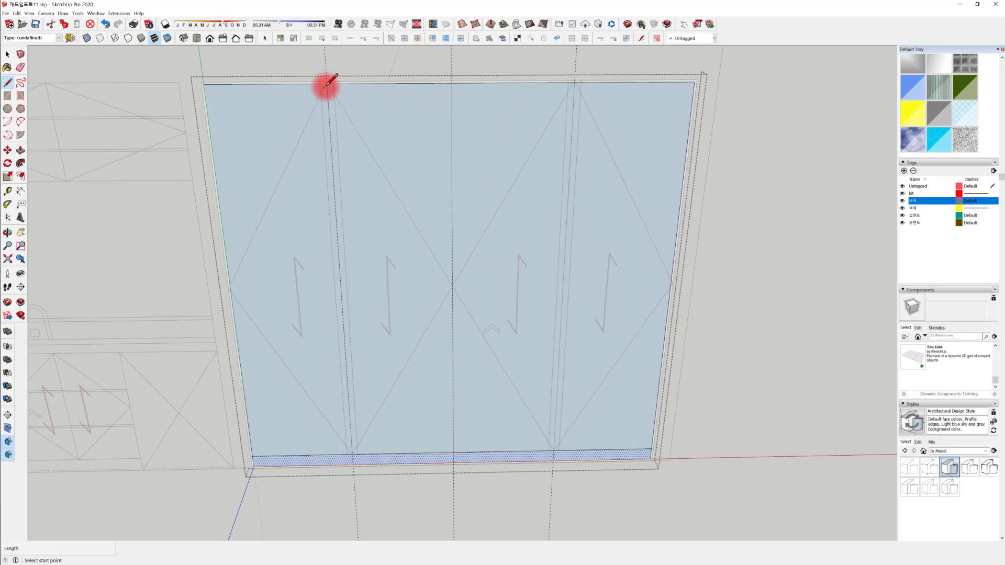
scroll(328, 81, "up", 2)
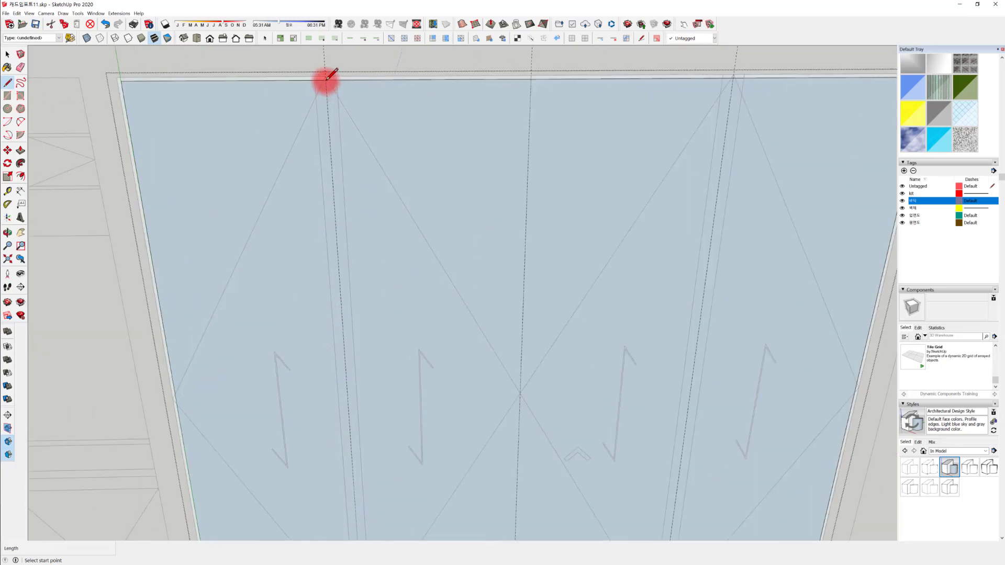
left_click(329, 78)
scroll(370, 366, "down", 3)
middle_click_drag(370, 366, 347, 278, "shift")
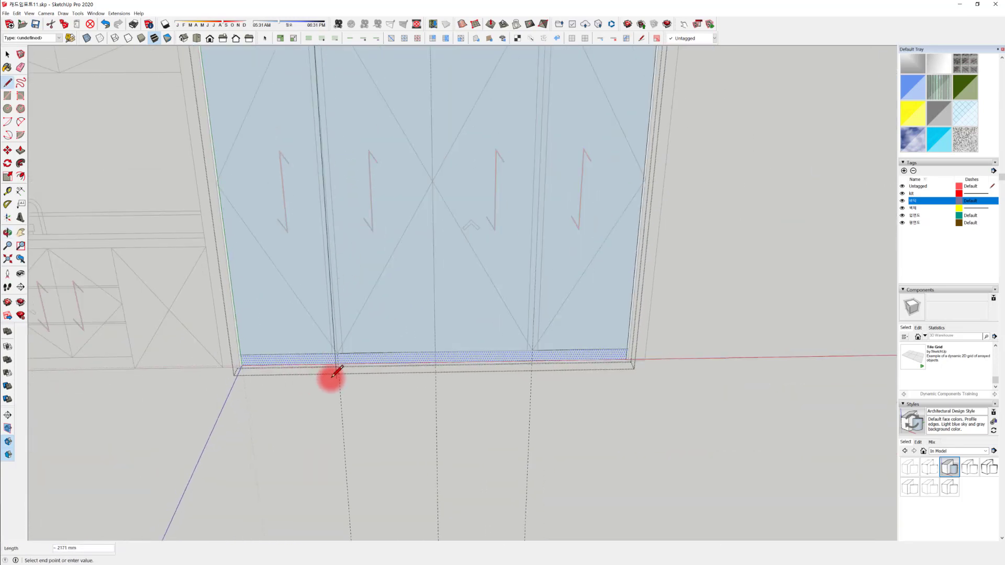
scroll(335, 372, "up", 2)
left_click(338, 349)
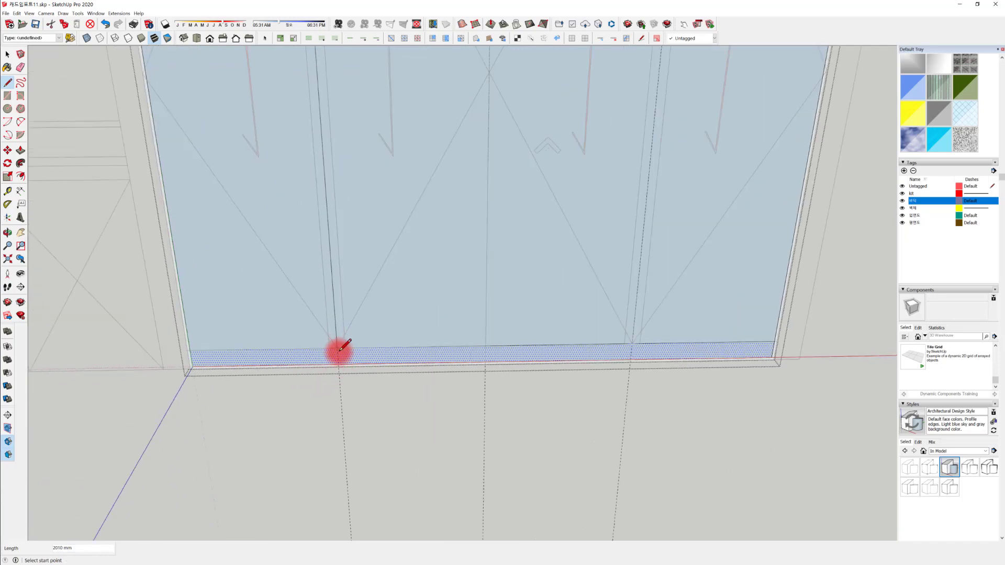
middle_click_drag(403, 284, 352, 386)
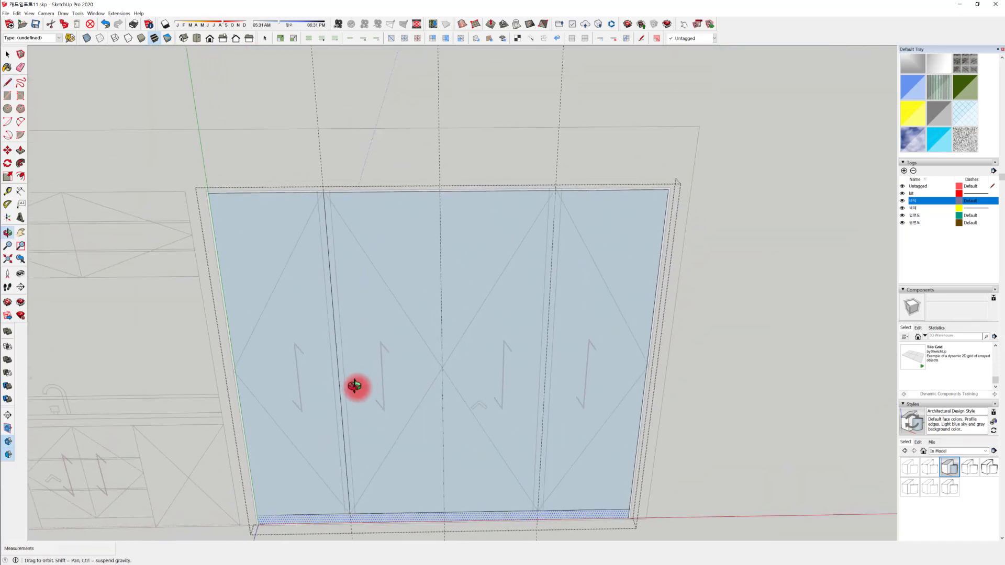
key("space")
Try copying the first division line onto the remaining door-division guides, and undo it
scroll(315, 208, "up", 2)
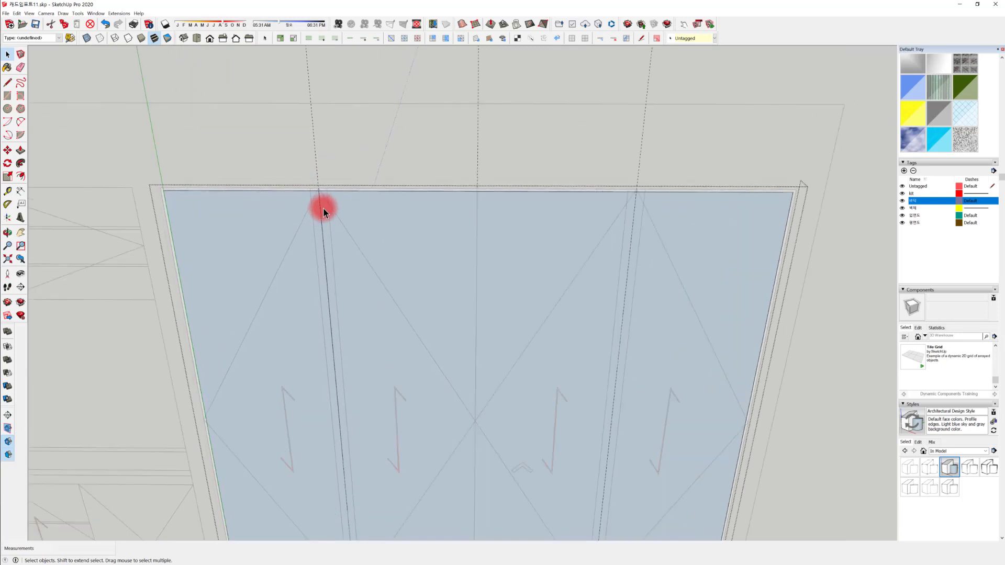
left_click(320, 210)
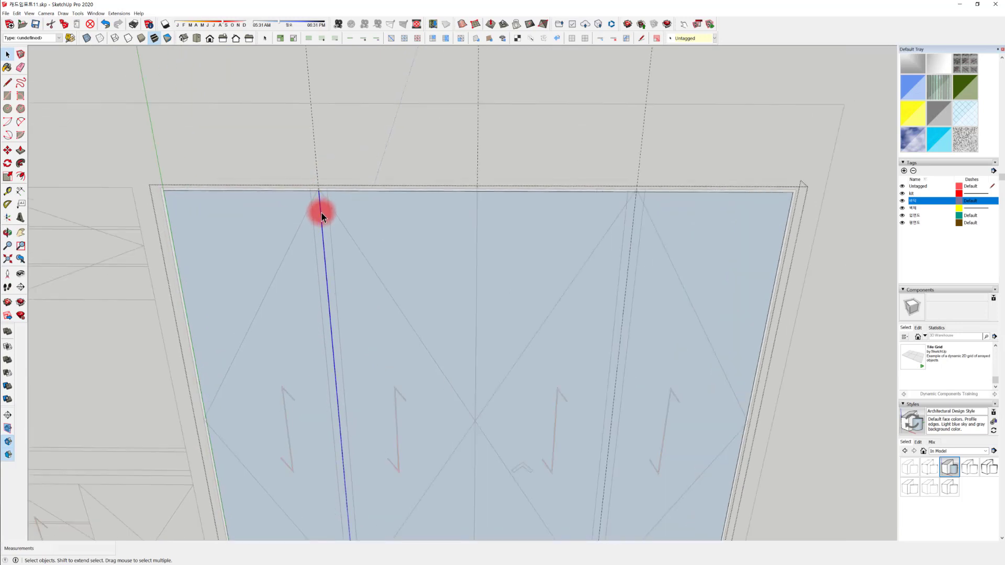
key("m")
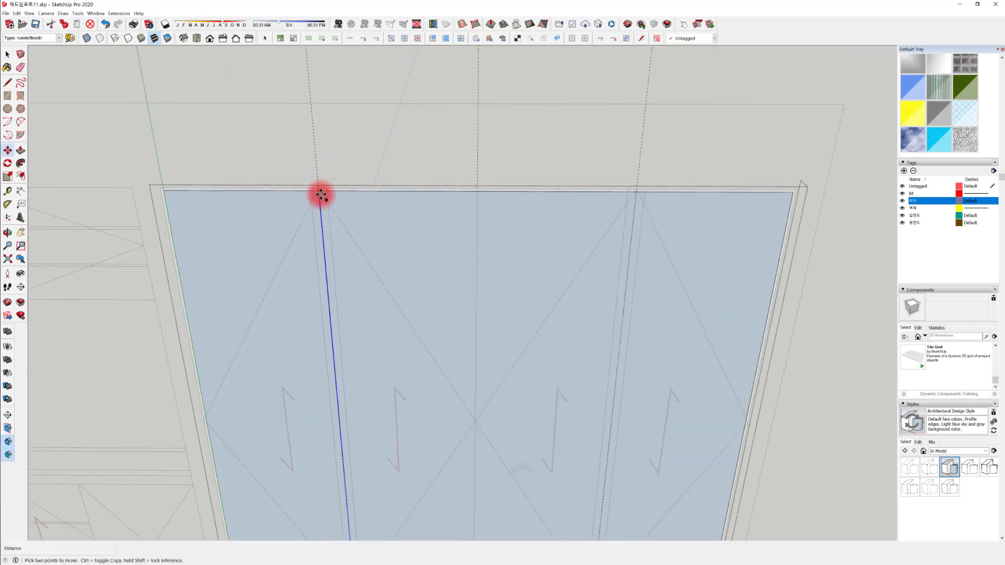
left_click_drag(319, 193, 635, 193)
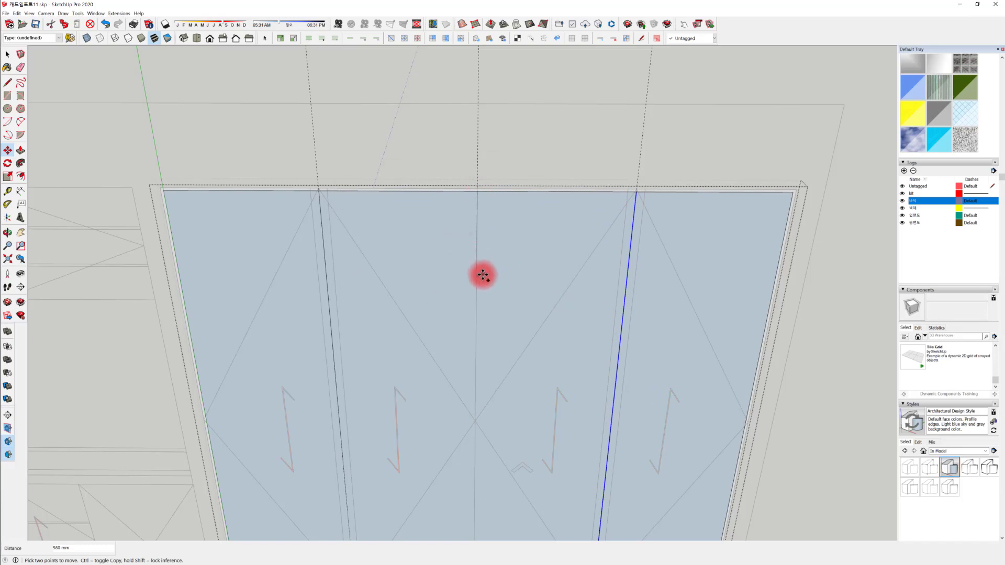
key("ctrl+z")
Copy the first division line twice, placing one copy 5 mm to each side of it
scroll(486, 283, "down", 5)
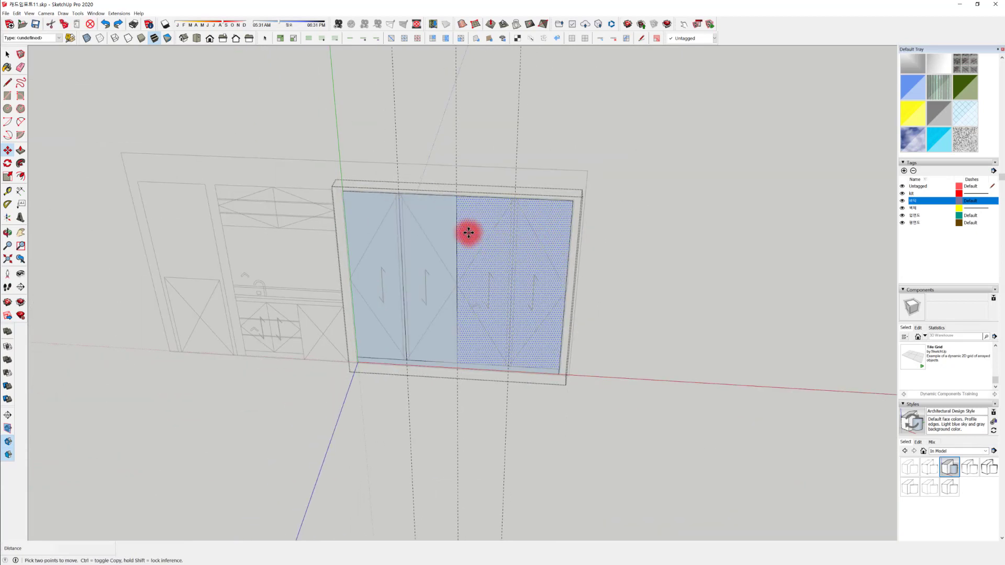
scroll(408, 230, "up", 10)
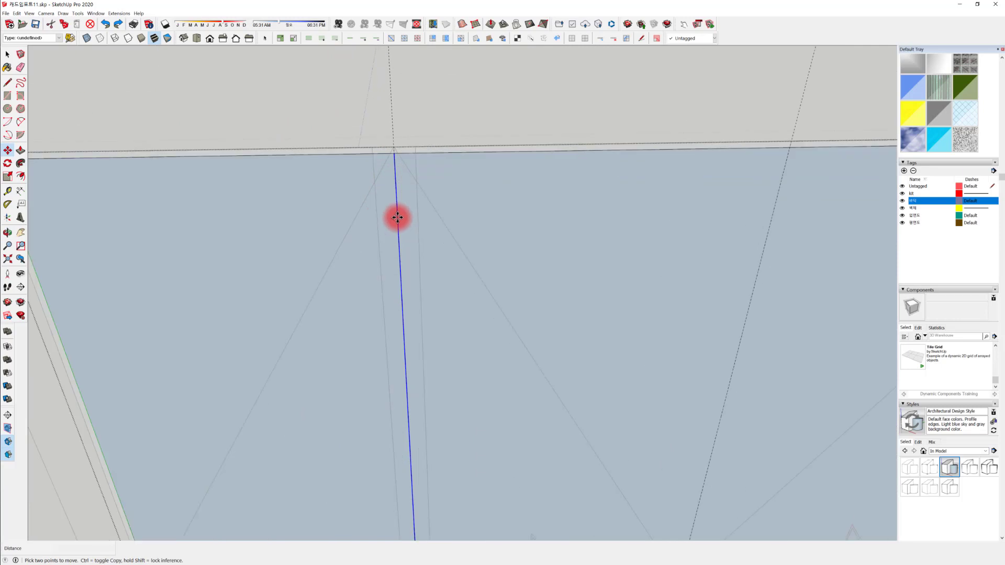
scroll(397, 218, "up", 1)
key("space")
left_click(398, 199)
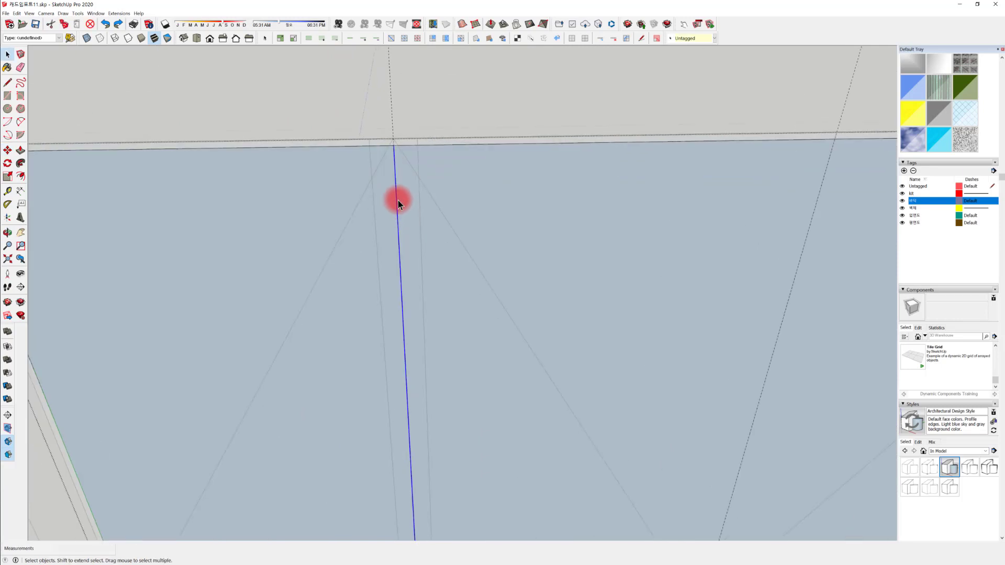
middle_click_drag(397, 198, 372, 202)
scroll(406, 161, "up", 2)
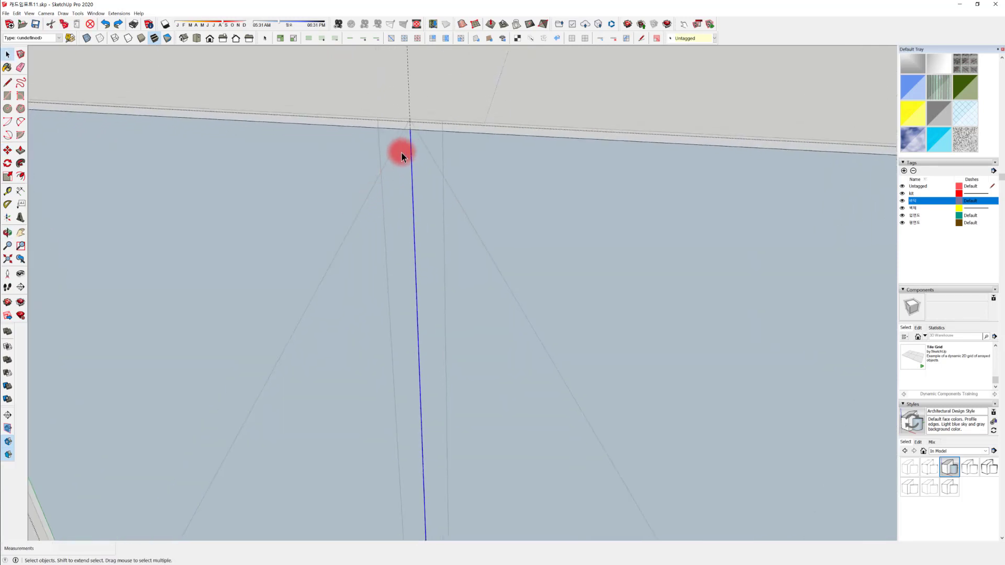
key("m")
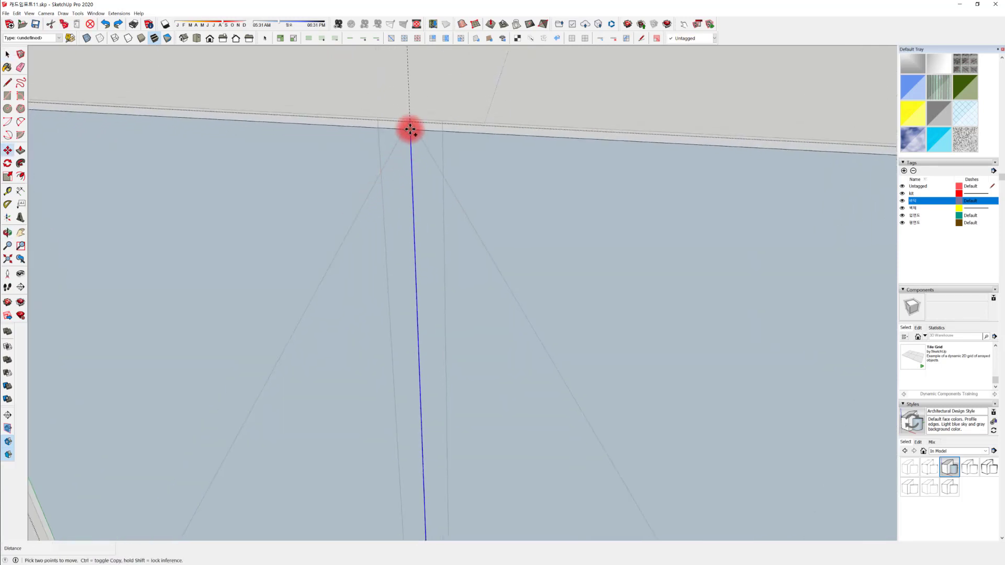
left_click(410, 127)
key("ctrl")
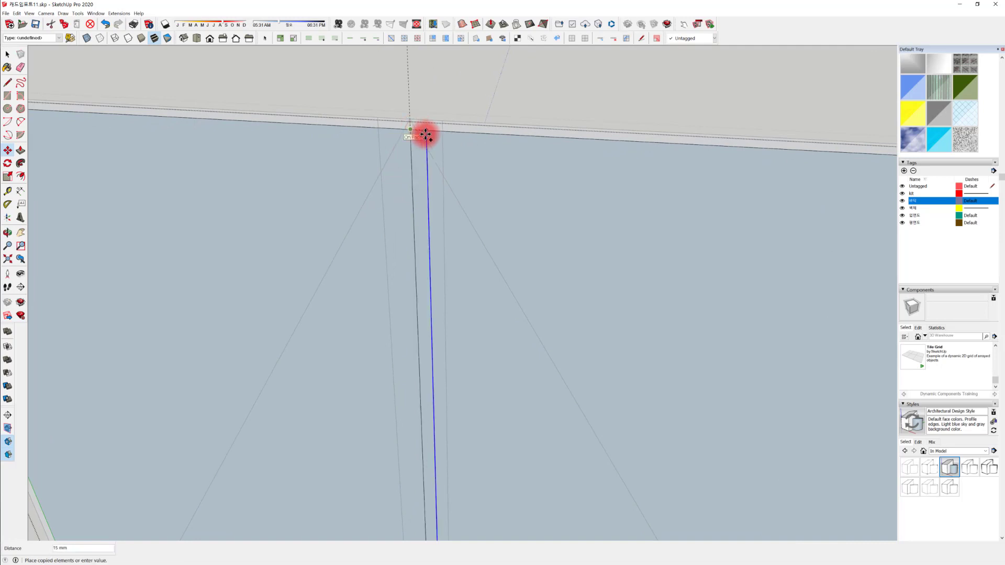
type("5")
key("Return")
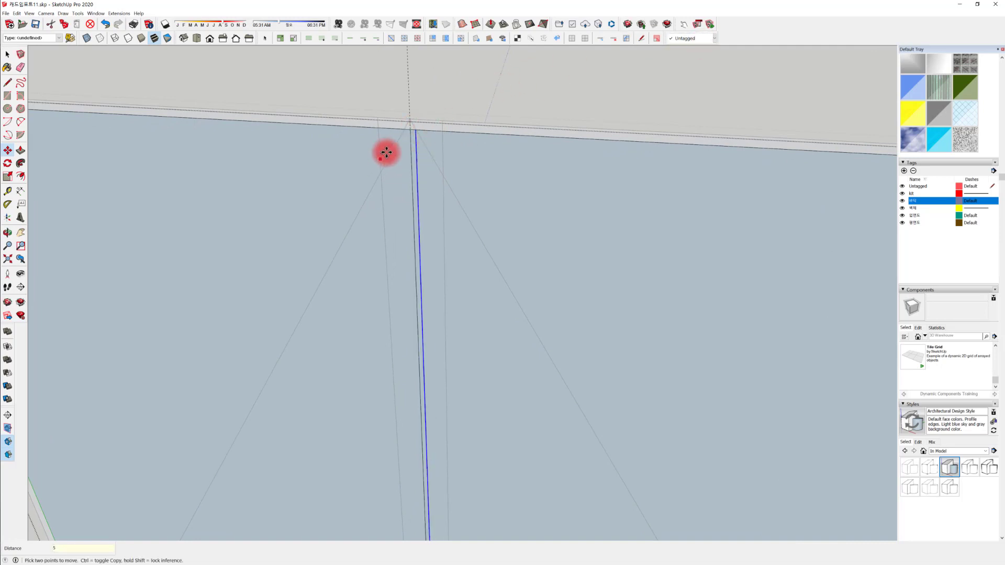
left_click(416, 130)
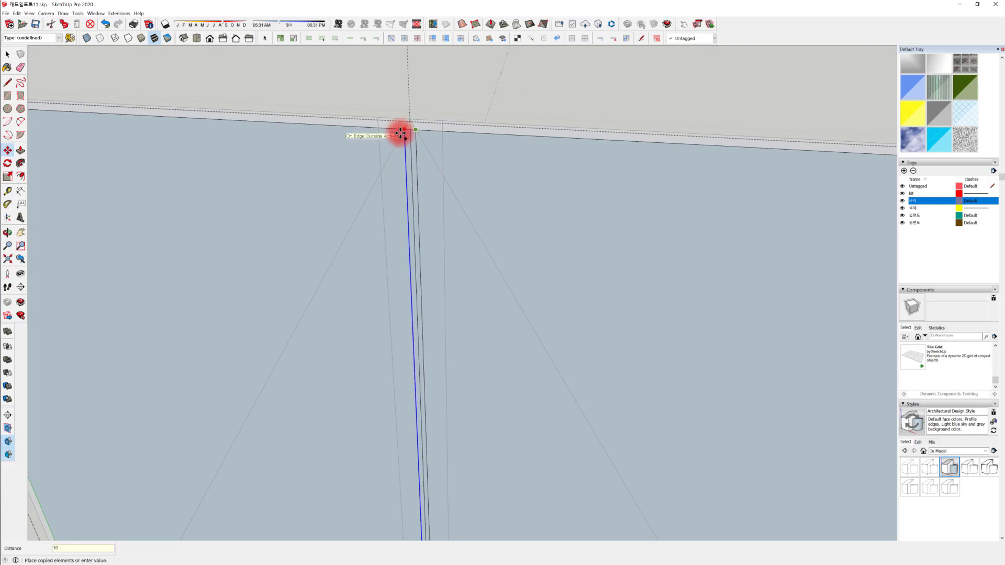
left_click(400, 133)
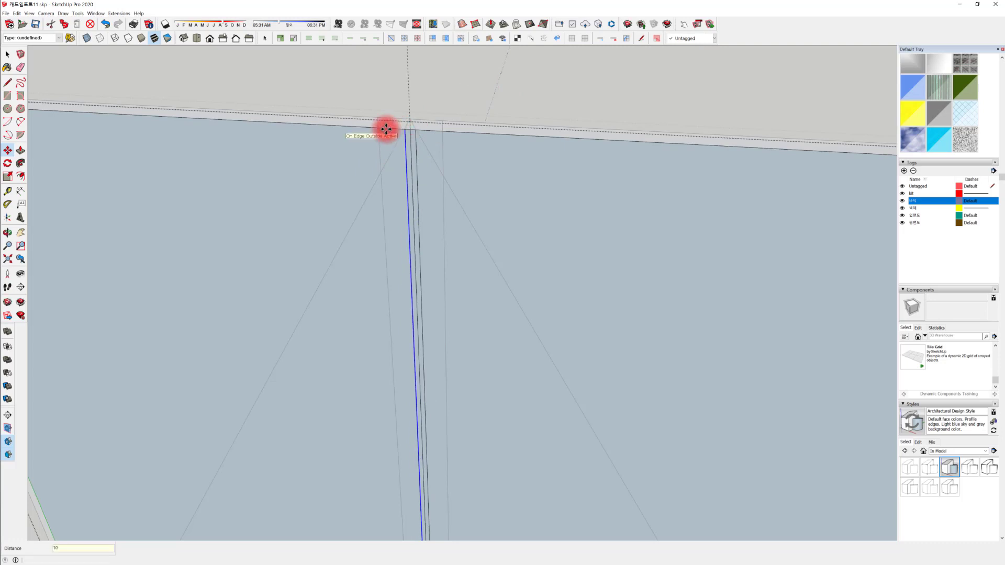
Delete the original centre line between the two copies at the first door division
scroll(494, 268, "down", 3)
key("space")
scroll(468, 195, "up", 2)
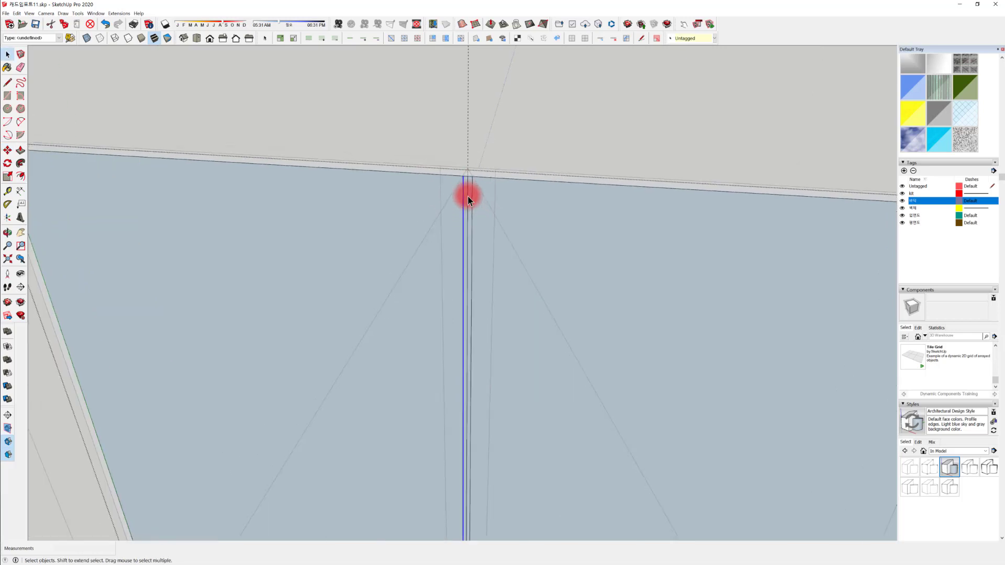
middle_click_drag(493, 278, 438, 272)
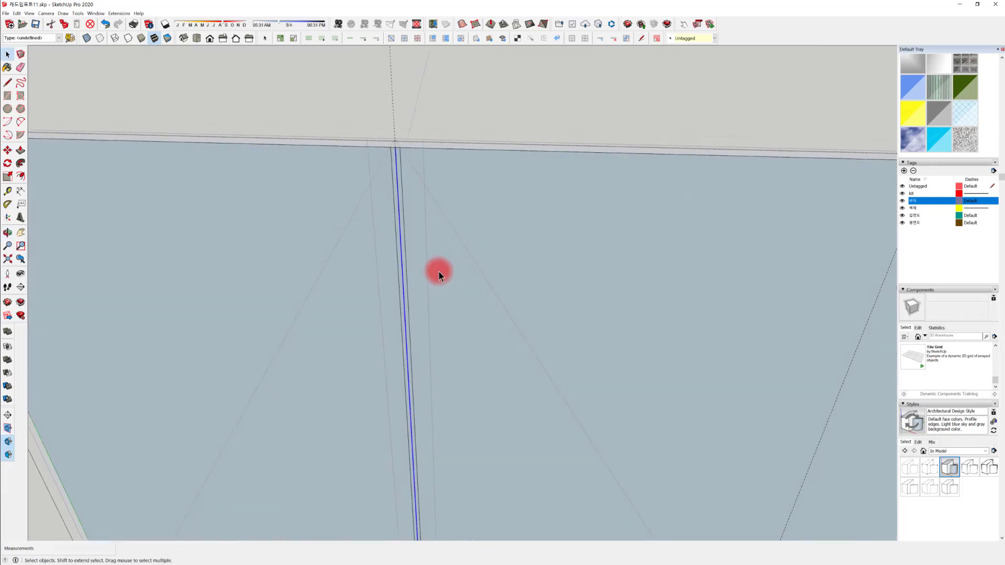
left_click(425, 252)
Select both gap lines at the first division and copy them 560 mm across onto the middle guide
left_click(401, 199)
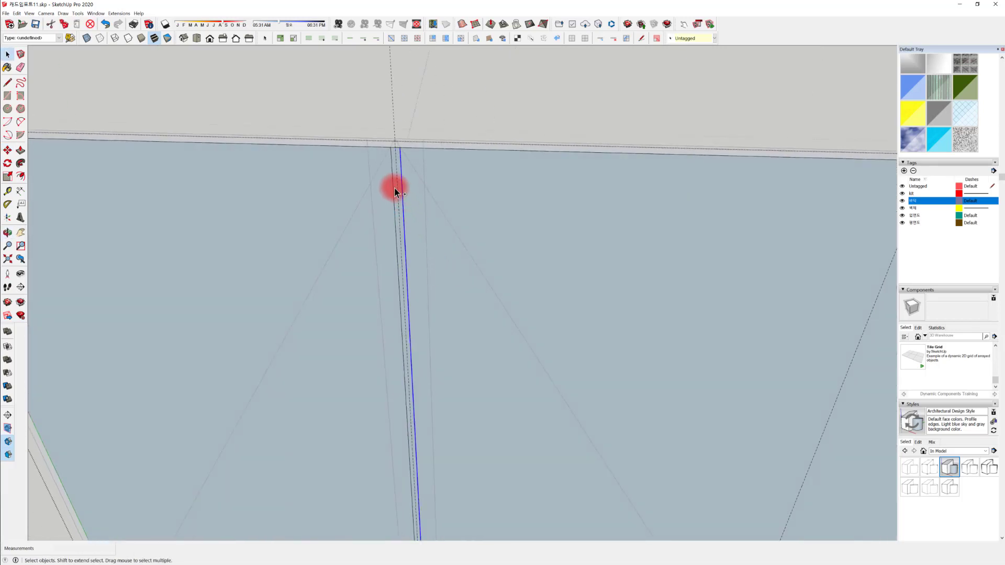
left_click(394, 188, "ctrl")
middle_click_drag(394, 188, 554, 348)
scroll(332, 162, "up", 5)
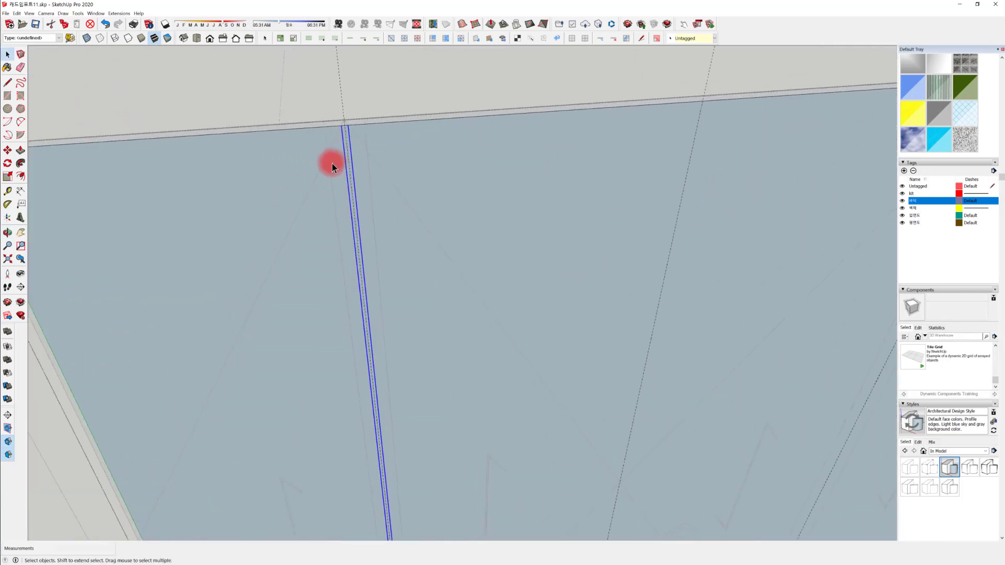
key("m")
scroll(344, 123, "up", 1)
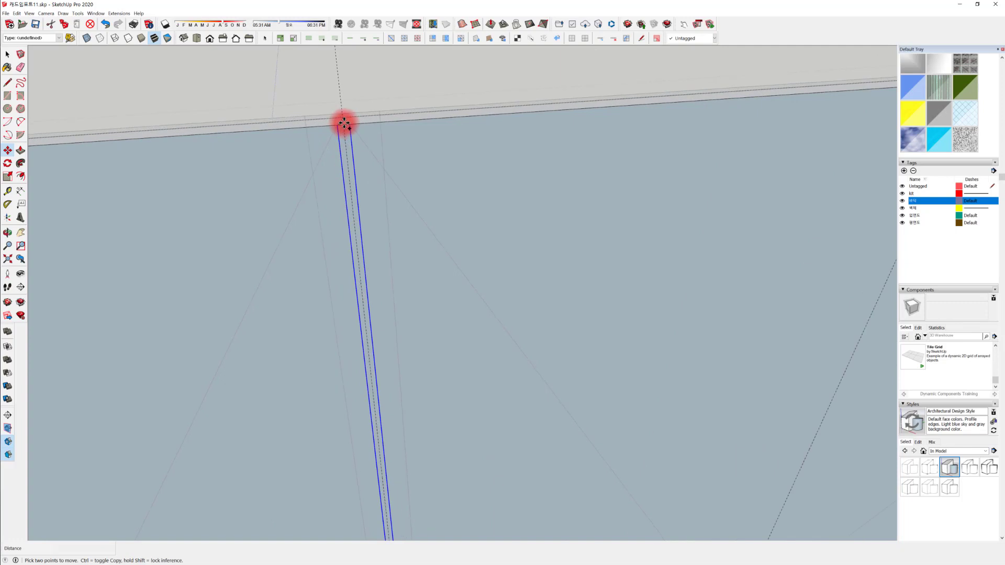
scroll(344, 123, "up", 2)
left_click(339, 119)
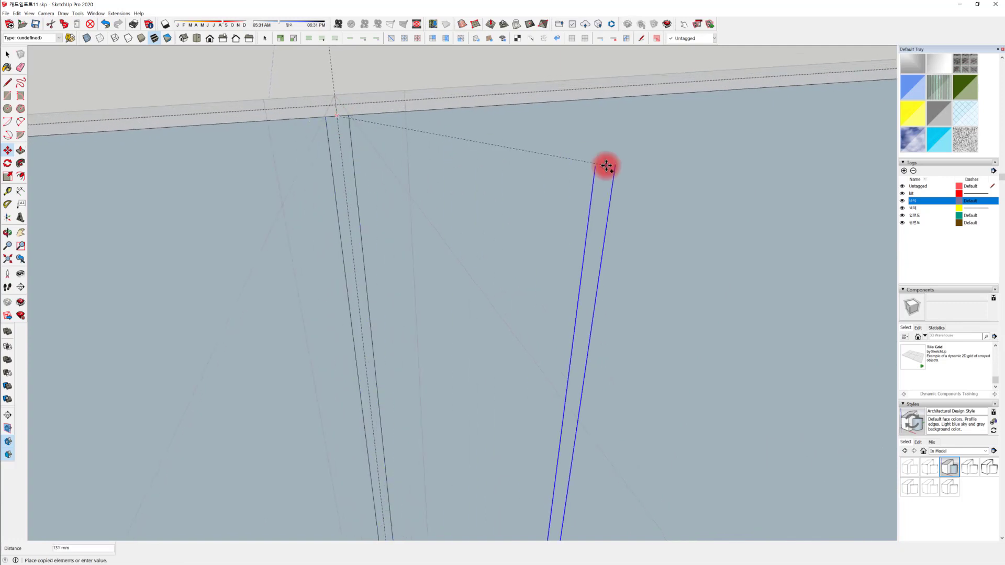
middle_click_drag(606, 166, 335, 225, "shift")
scroll(229, 244, "down", 3)
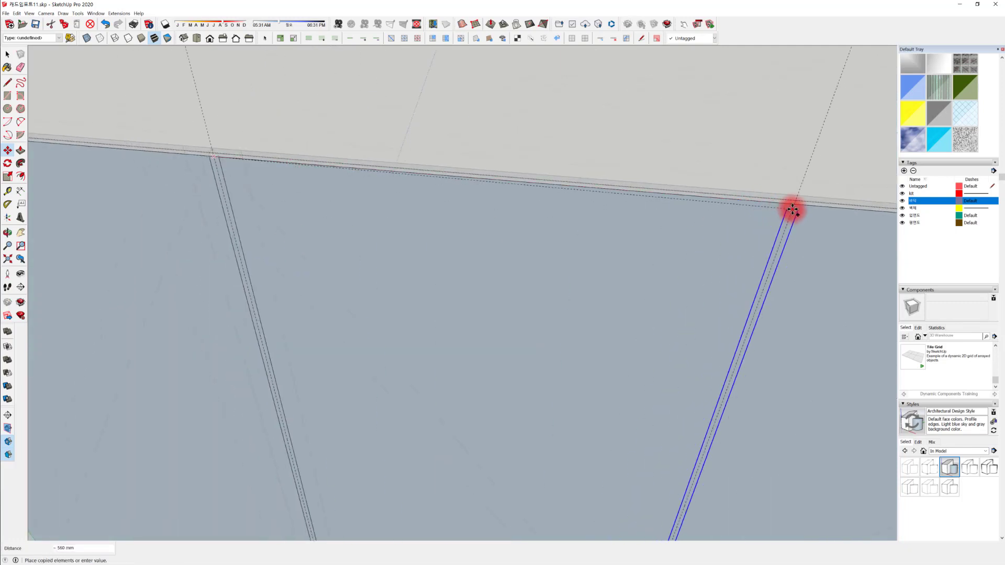
left_click(795, 208)
Copy the pair of gap lines from the middle guide onto the third guide
middle_click_drag(832, 236, 522, 212)
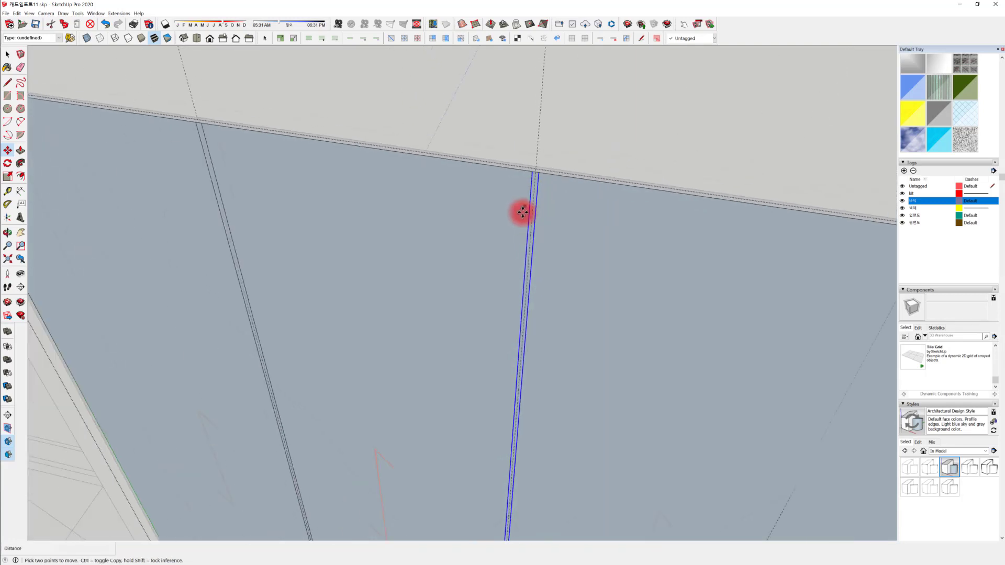
scroll(536, 175, "up", 2)
left_click(537, 172)
middle_click_drag(816, 212, 515, 184, "shift")
scroll(837, 234, "down", 2)
middle_click_drag(843, 233, 686, 202, "shift")
left_click(684, 193)
scroll(619, 276, "down", 4)
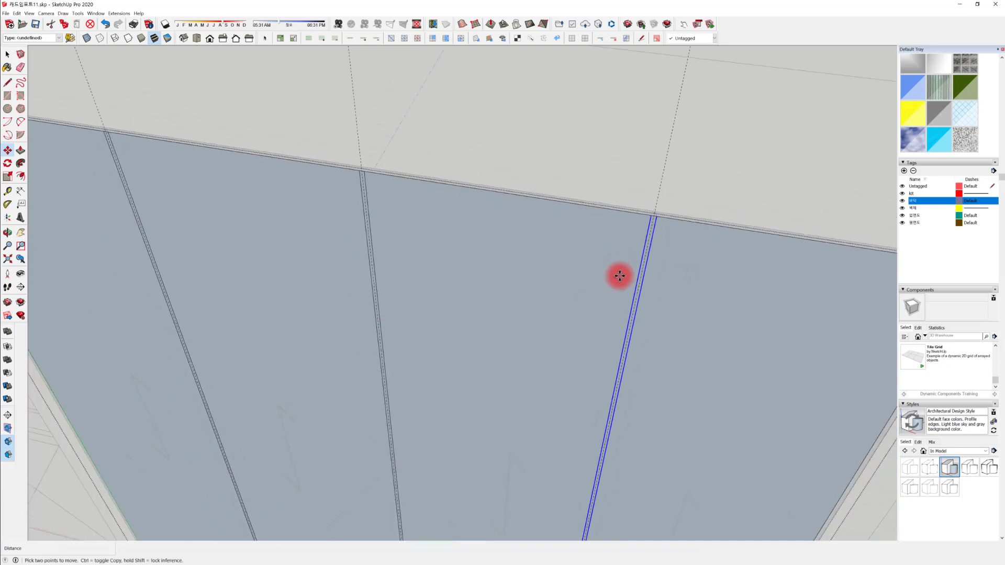
Leave the group and select the whole four-door front as one object
middle_click_drag(597, 314, 620, 181)
scroll(592, 251, "down", 3)
middle_click_drag(562, 308, 542, 250)
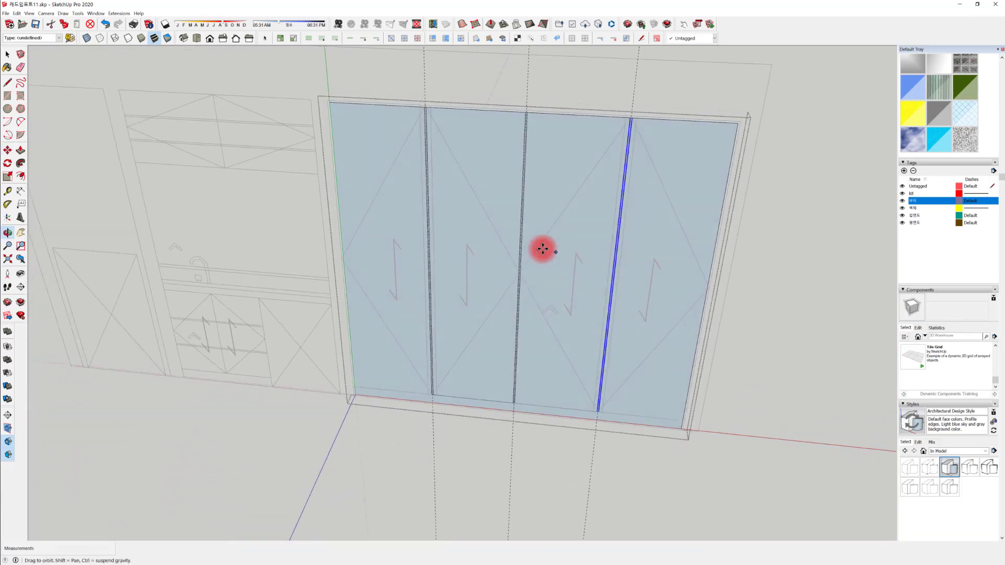
key("space")
left_click(760, 287)
middle_click_drag(740, 319, 657, 211)
left_click(636, 234)
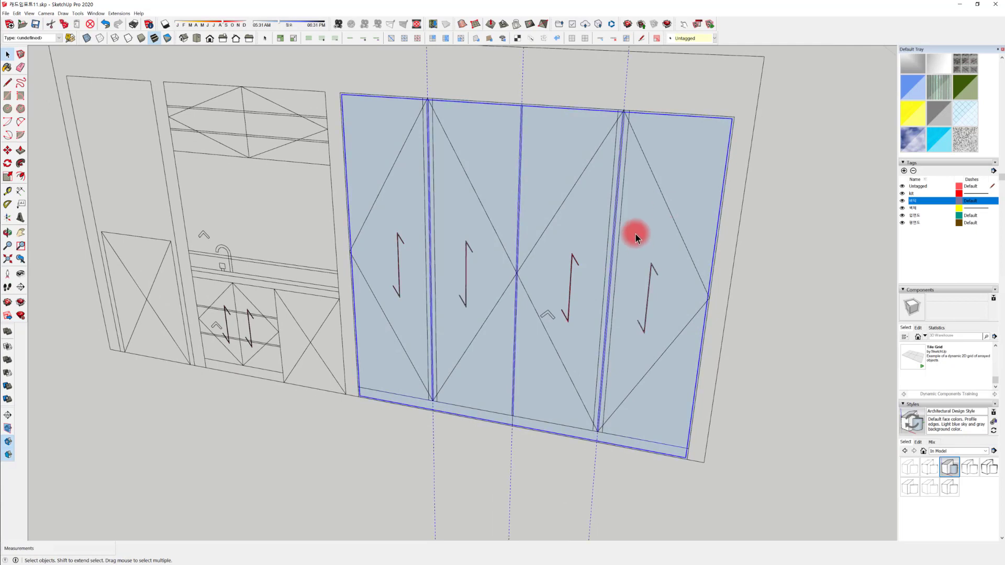
Open the four-door front for editing and push/pull the bottom strip below the doors out 10 mm
scroll(489, 219, "up", 3)
double_click(495, 215)
triple_click(494, 215)
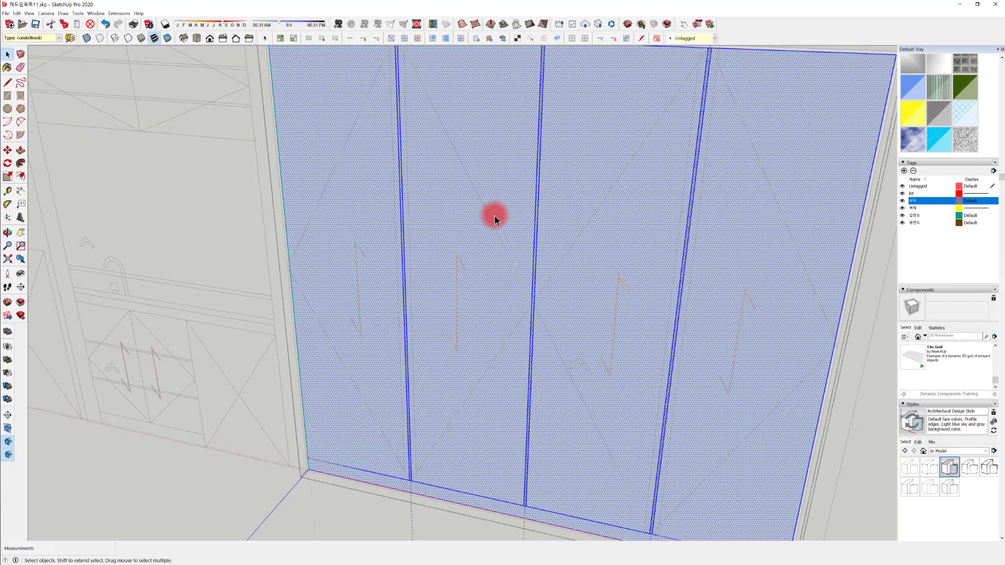
middle_click_drag(495, 216, 397, 375)
left_click(469, 351)
left_click(491, 387)
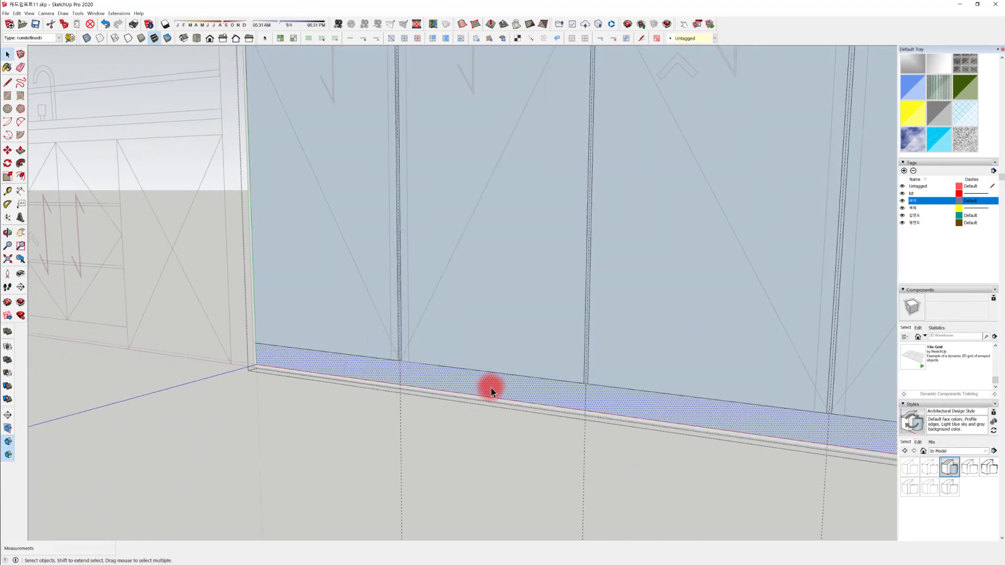
mouse_move(487, 388)
middle_mouse_down()
mouse_move(497, 377)
mouse_move(501, 399)
middle_mouse_up()
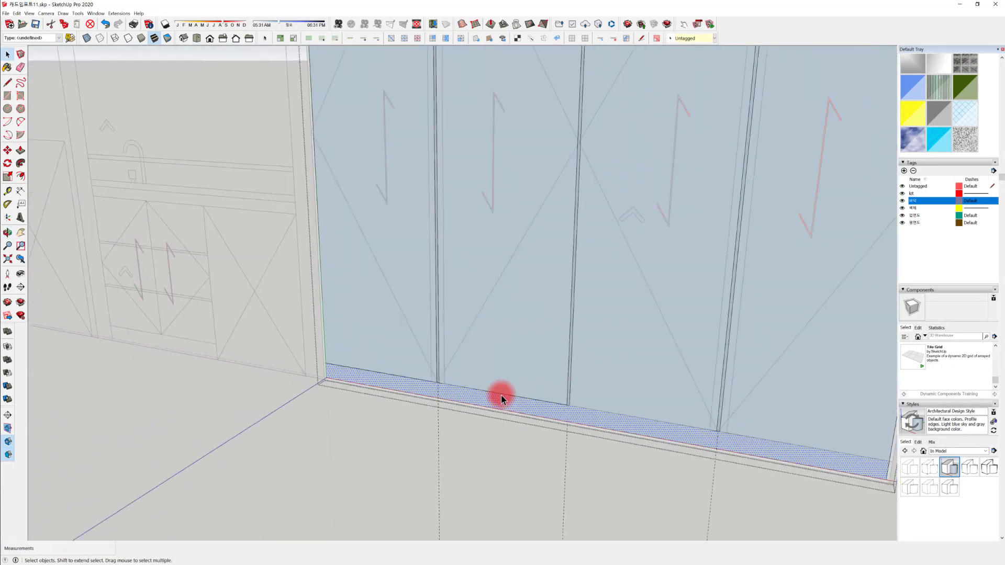
scroll(454, 402, "up", 2)
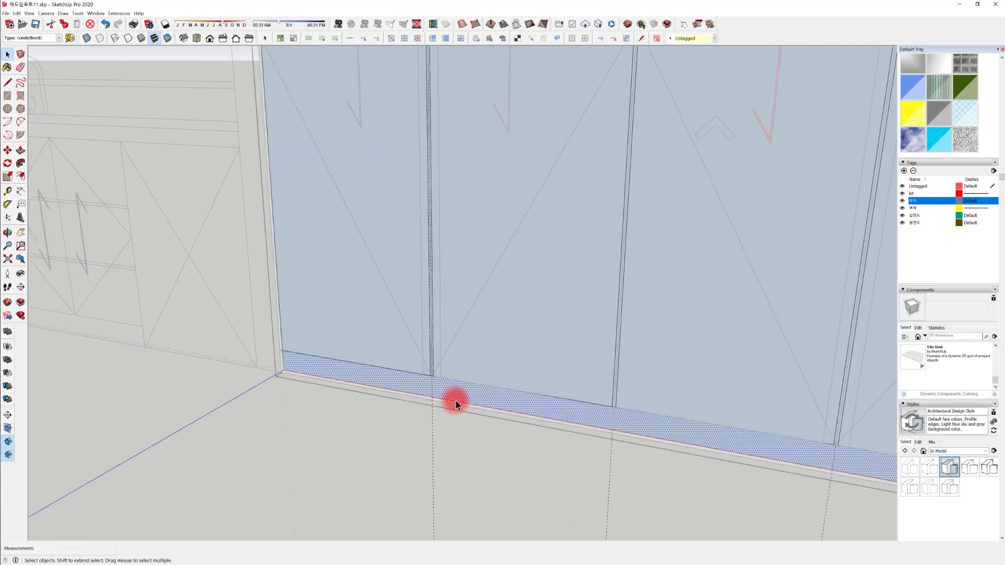
key("p")
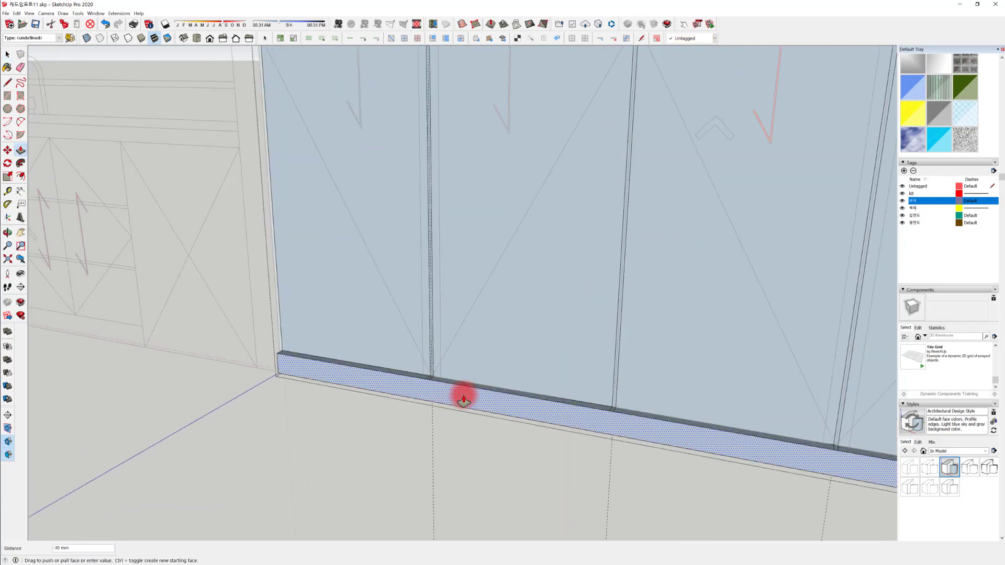
left_click(463, 396)
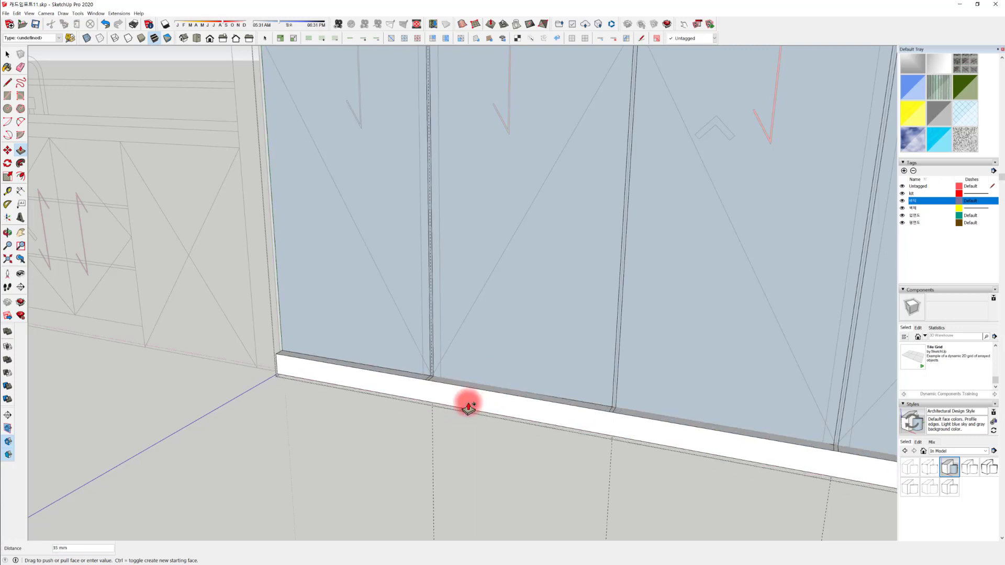
type("0")
key("Return")
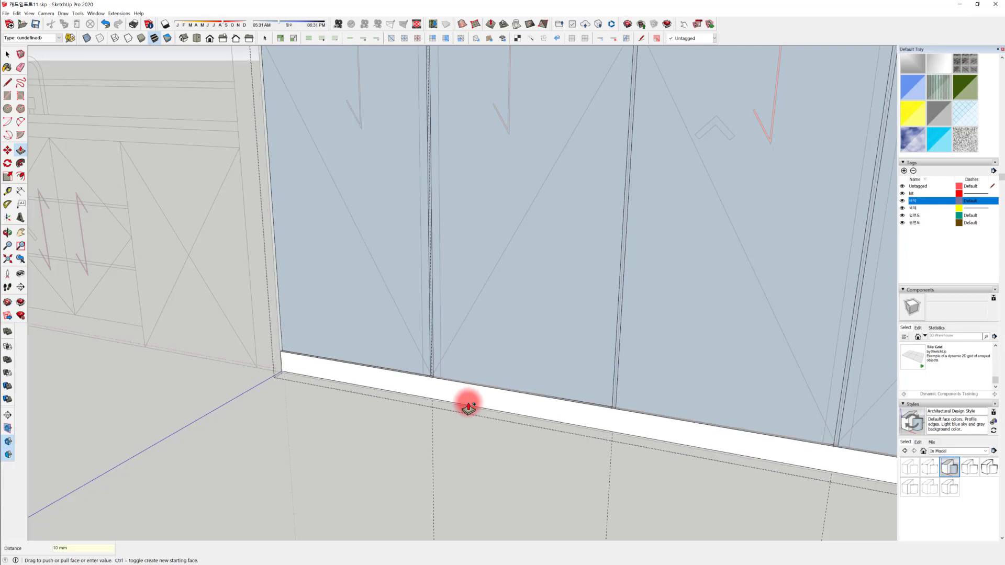
Push/pull the first door panel, nearest the sink cabinets, out 30 mm
left_click(371, 319)
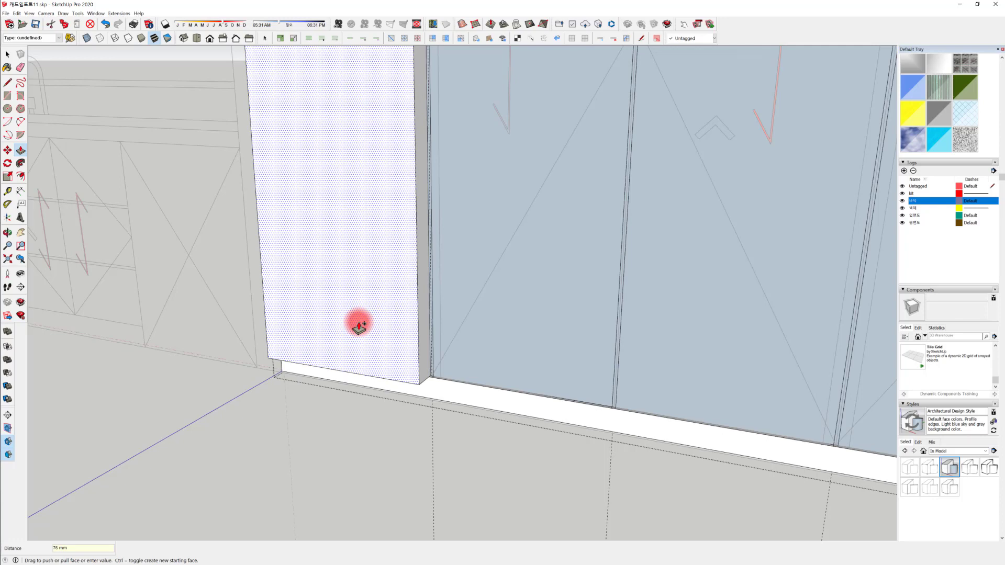
type("30")
key("Return")
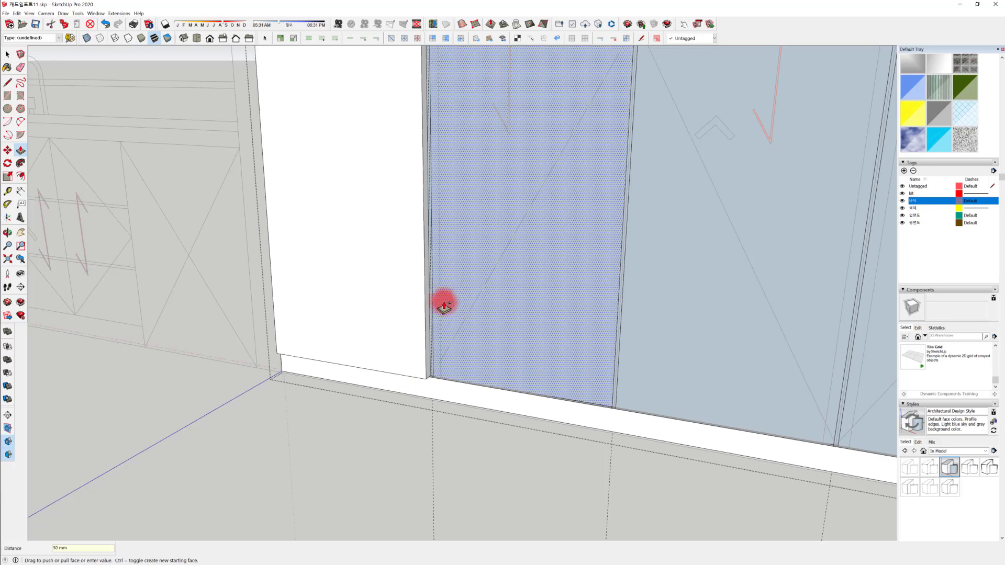
Push/pull the other three door panels out flush with the first door's face
left_click(463, 302)
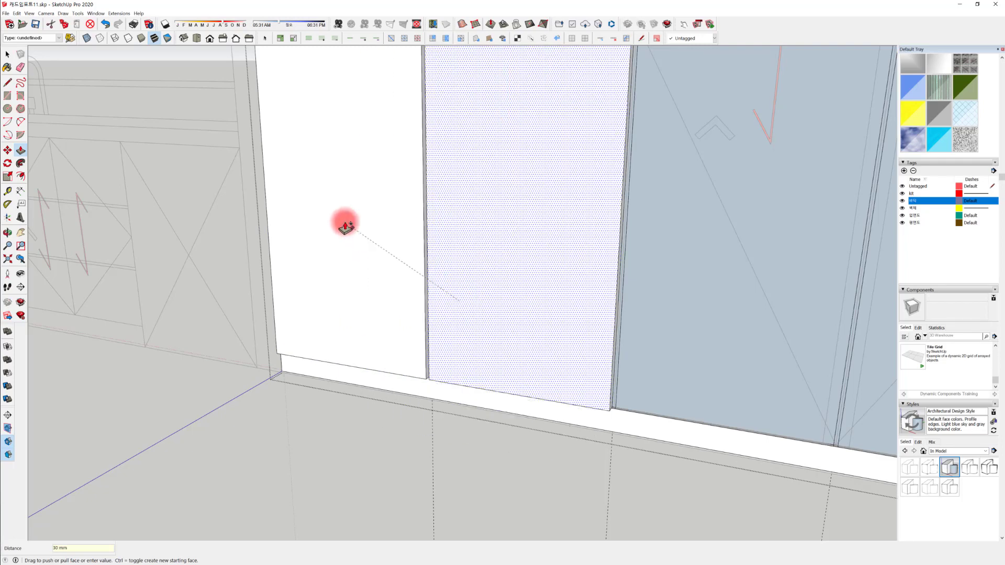
key("Escape")
left_click(691, 359)
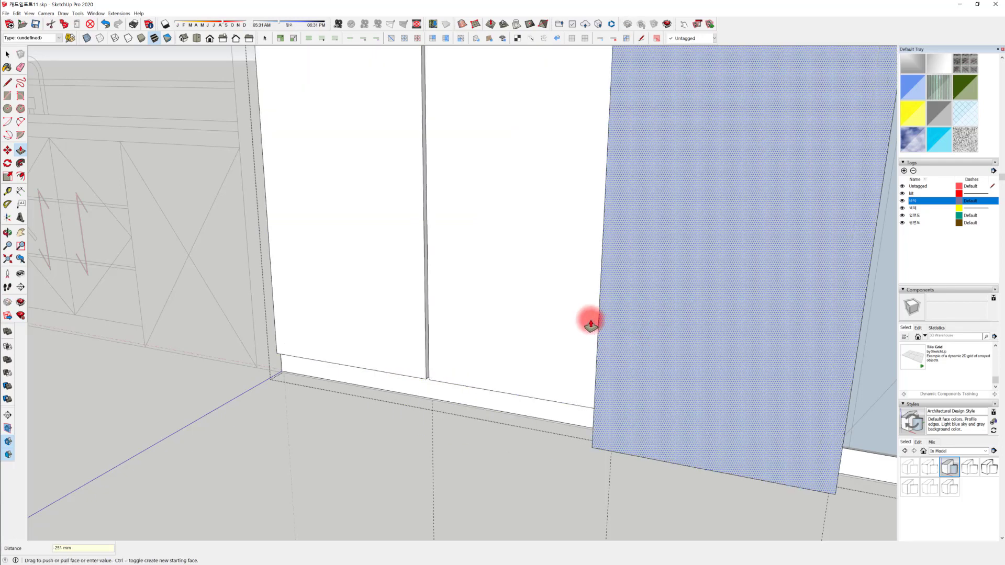
key("Escape")
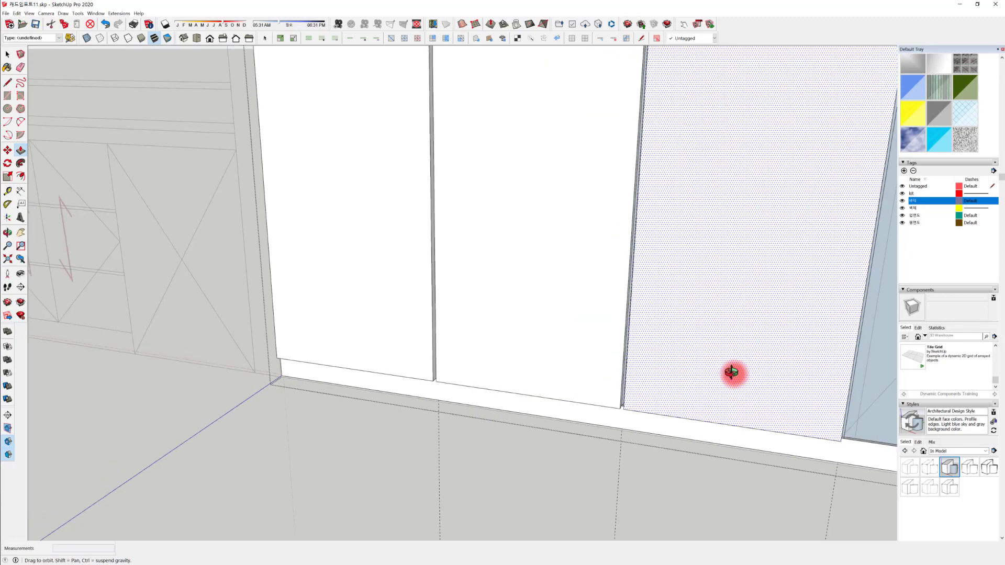
middle_click_drag(732, 370, 312, 320, "shift")
left_click(501, 323)
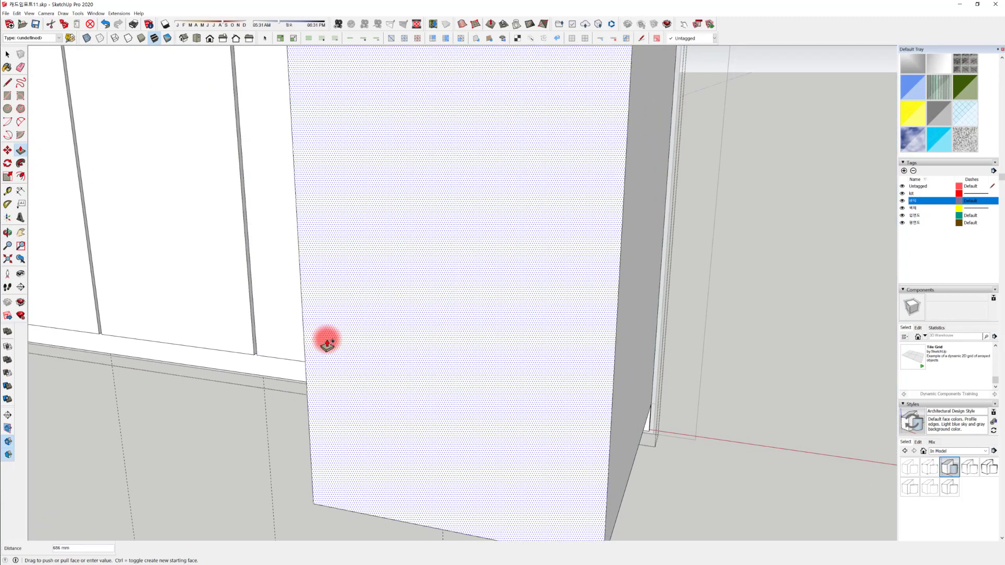
middle_click_drag(449, 274, 534, 394)
scroll(542, 289, "down", 3)
middle_click_drag(542, 289, 496, 348)
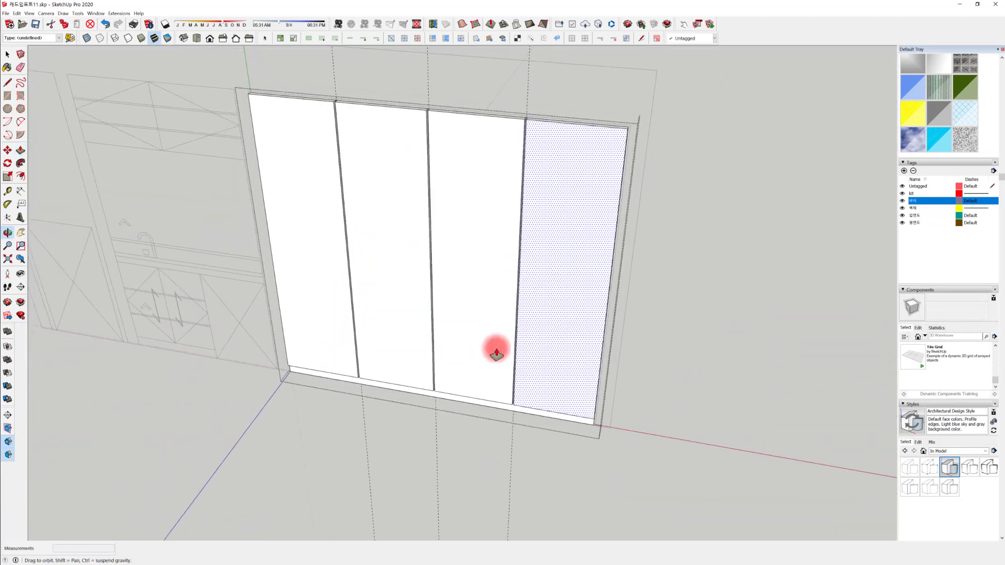
Select the narrow strip in the gap between the third and fourth doors and push/pull it out 10 mm
scroll(541, 249, "up", 6)
middle_click_drag(527, 213, 535, 219)
scroll(535, 219, "down", 5)
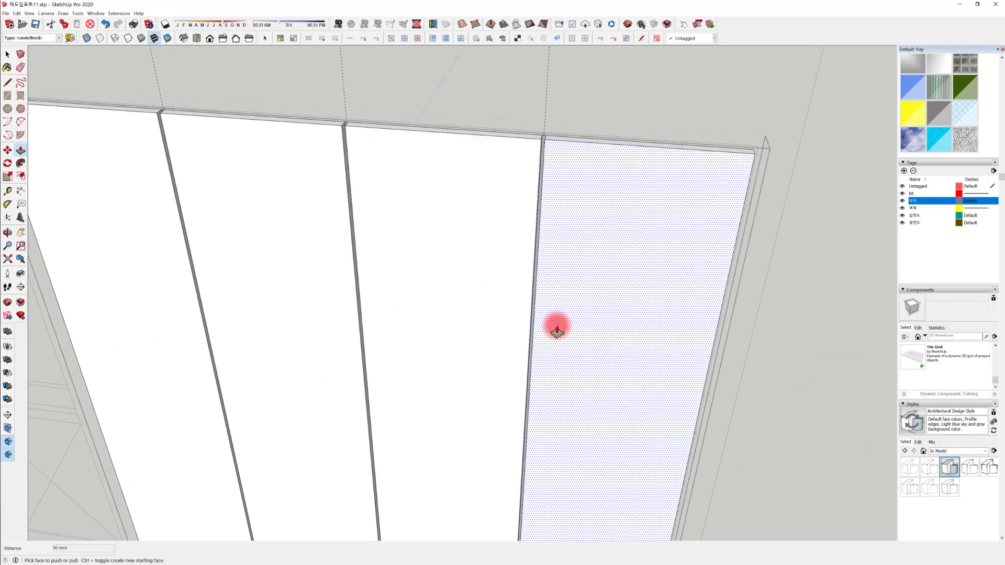
middle_click_drag(555, 328, 630, 299)
scroll(539, 302, "up", 2)
scroll(535, 202, "up", 8)
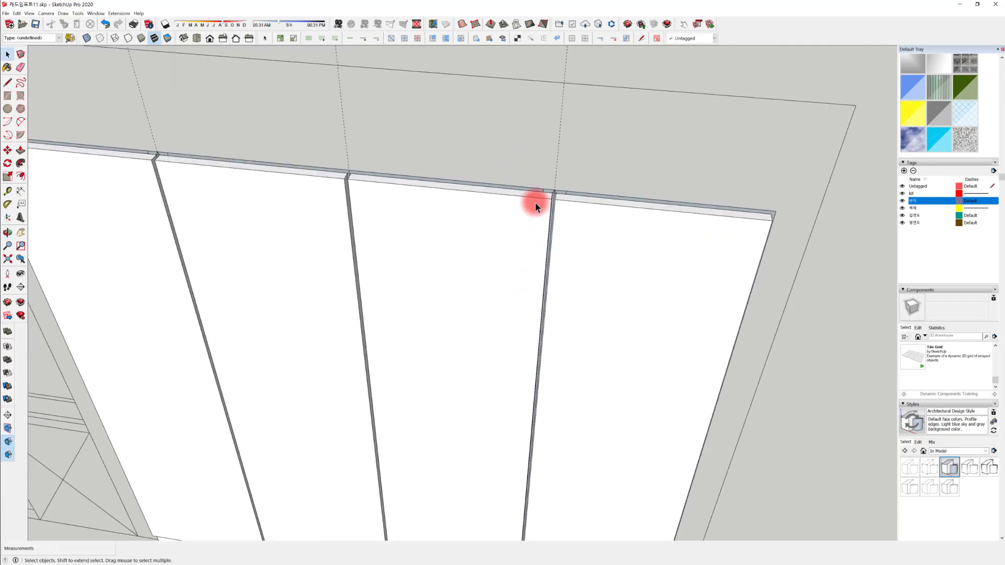
key("space")
middle_click_drag(579, 194, 530, 215)
left_click(605, 249)
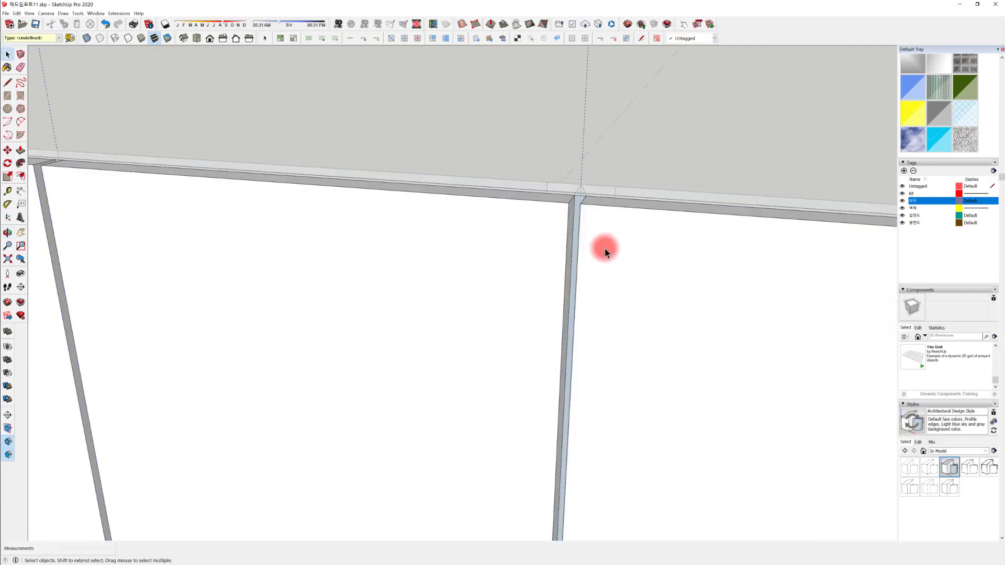
left_click(577, 221)
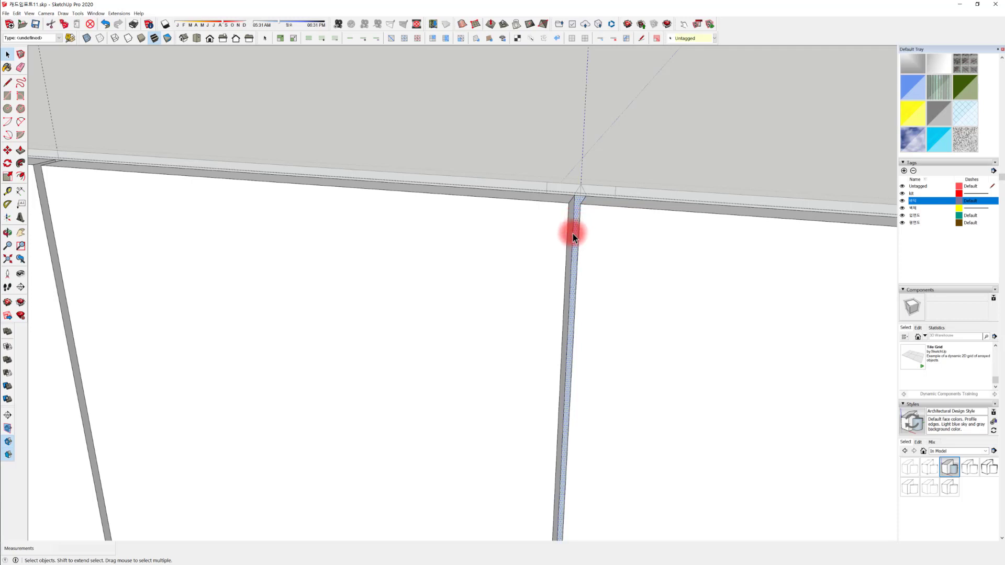
middle_click_drag(575, 231, 604, 231)
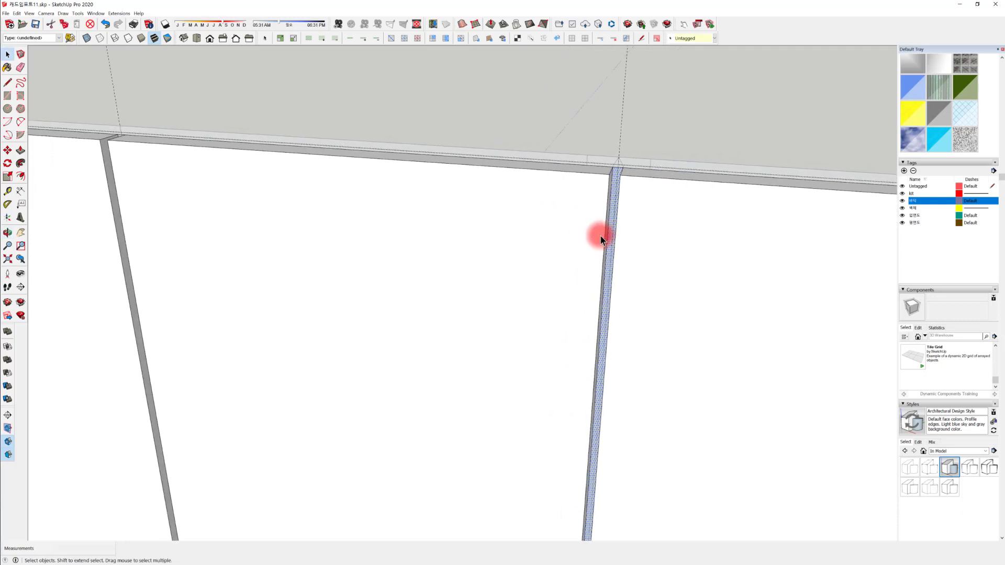
key("p")
left_click(613, 234)
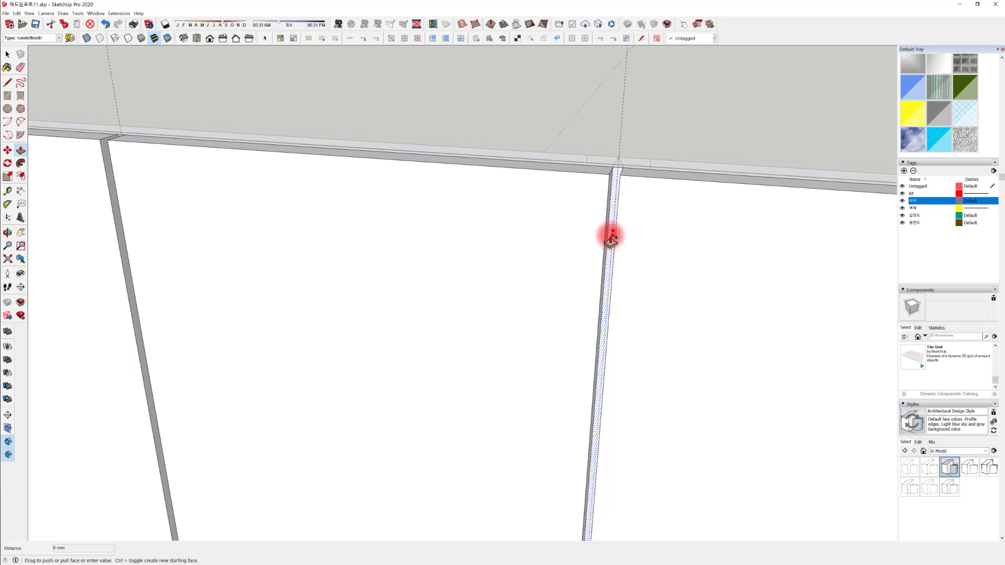
left_click(609, 238)
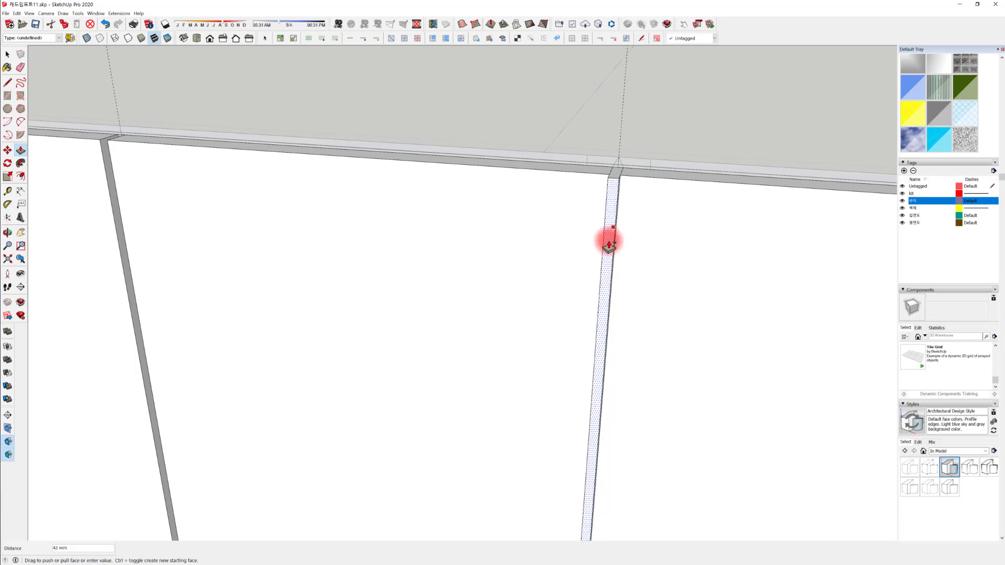
type("10")
key("Return")
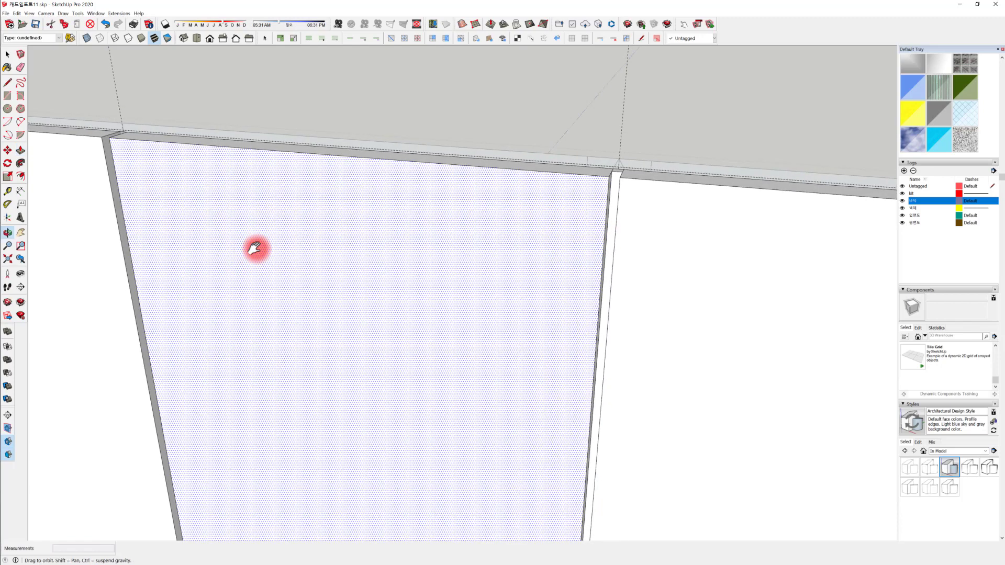
Push/pull the narrow strip in the middle door gap out 10 mm
middle_click_drag(256, 245, 668, 368)
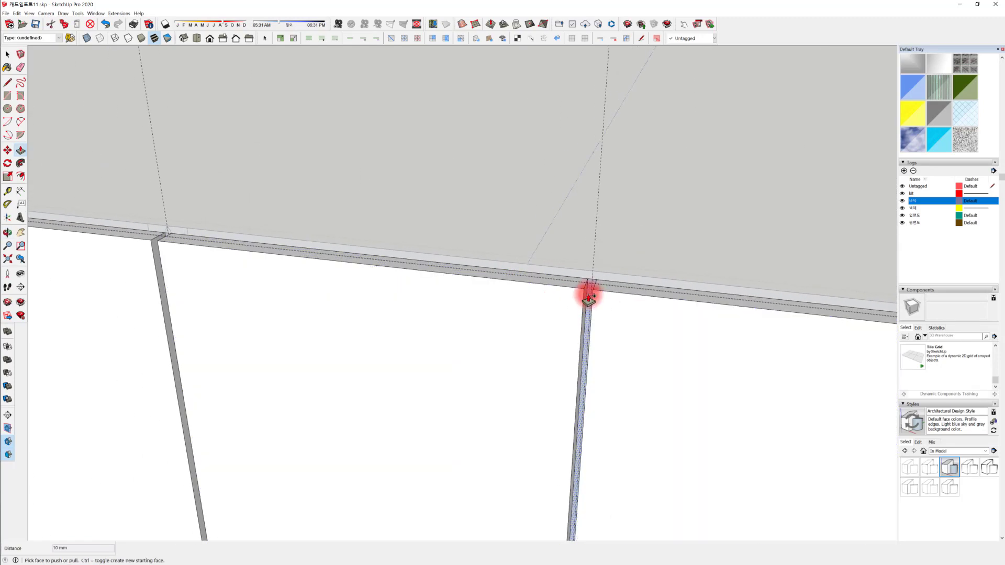
left_click(589, 298)
type("1")
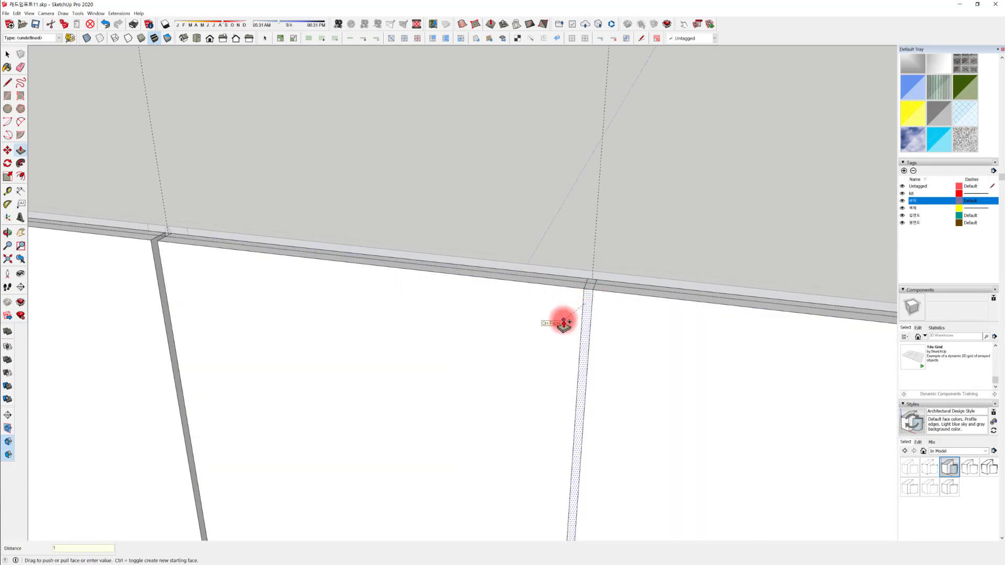
type("0")
key("Return")
Draw a rounding arc across the first door's front corner on its top face, beside the first gap
middle_click_drag(573, 330, 509, 356)
scroll(382, 134, "up", 3)
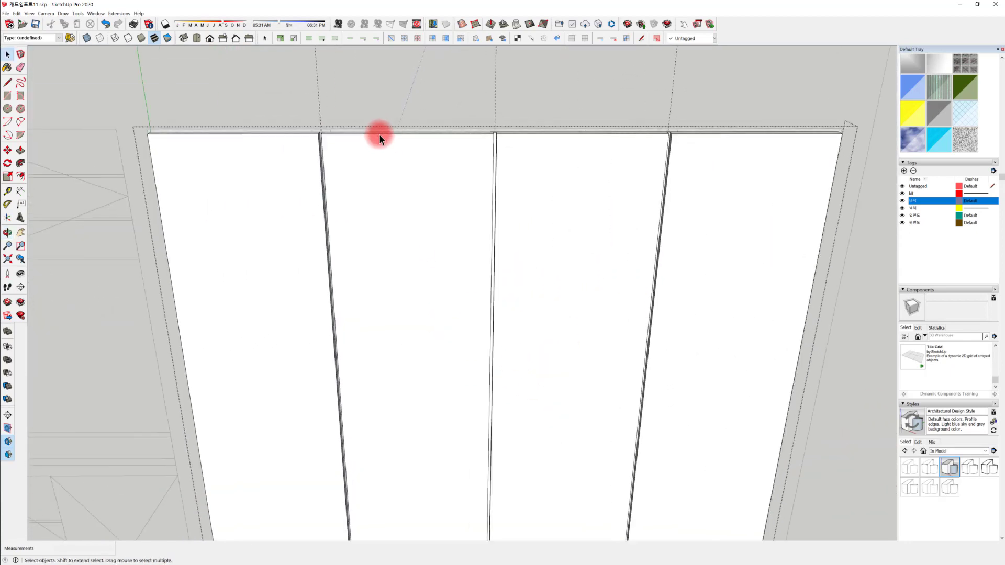
middle_click_drag(381, 135, 472, 168)
scroll(357, 170, "up", 3)
scroll(560, 341, "down", 5)
middle_click_drag(560, 341, 535, 254)
middle_click_drag(575, 178, 545, 355)
scroll(501, 231, "up", 6)
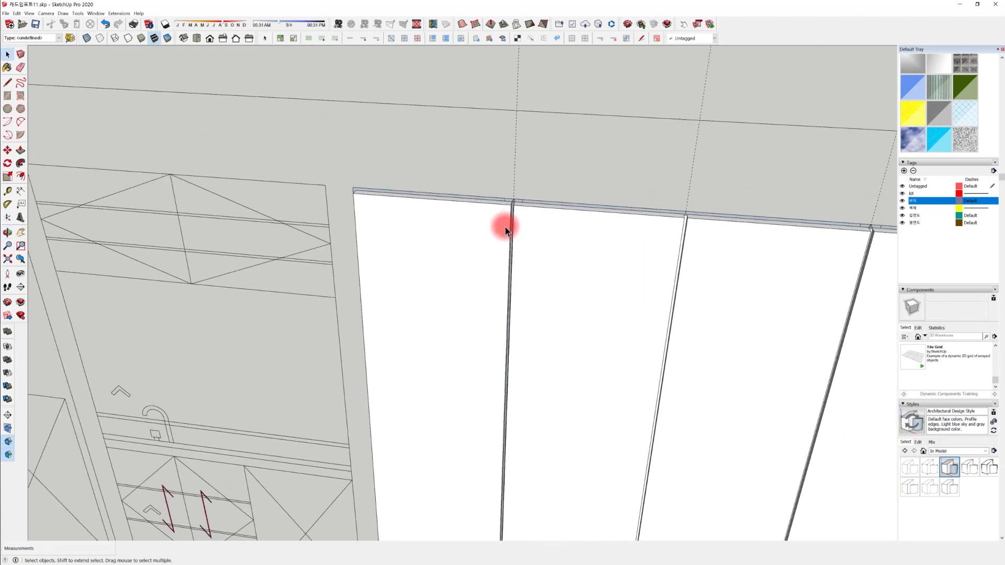
middle_click_drag(522, 203, 392, 278)
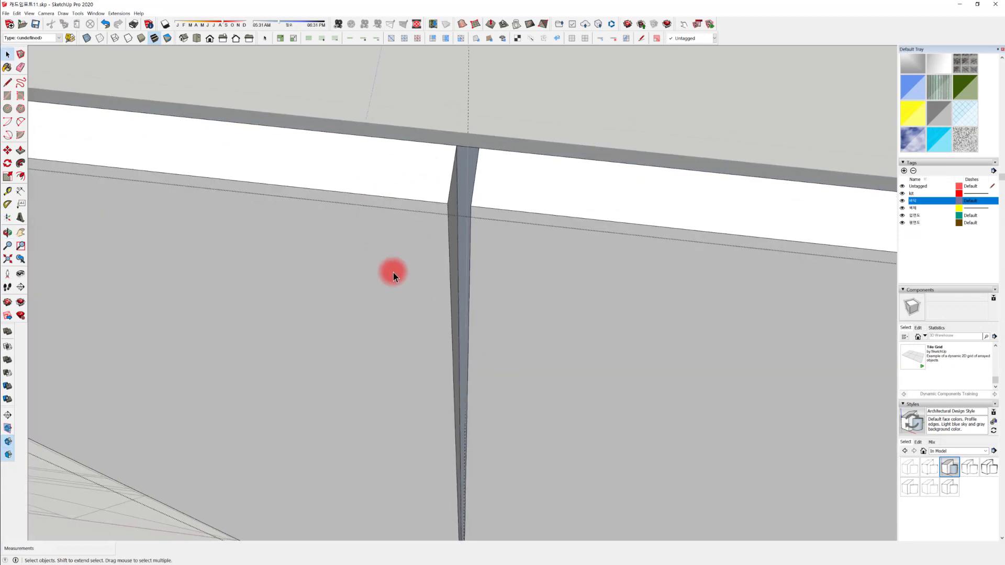
key("a")
left_click(428, 200)
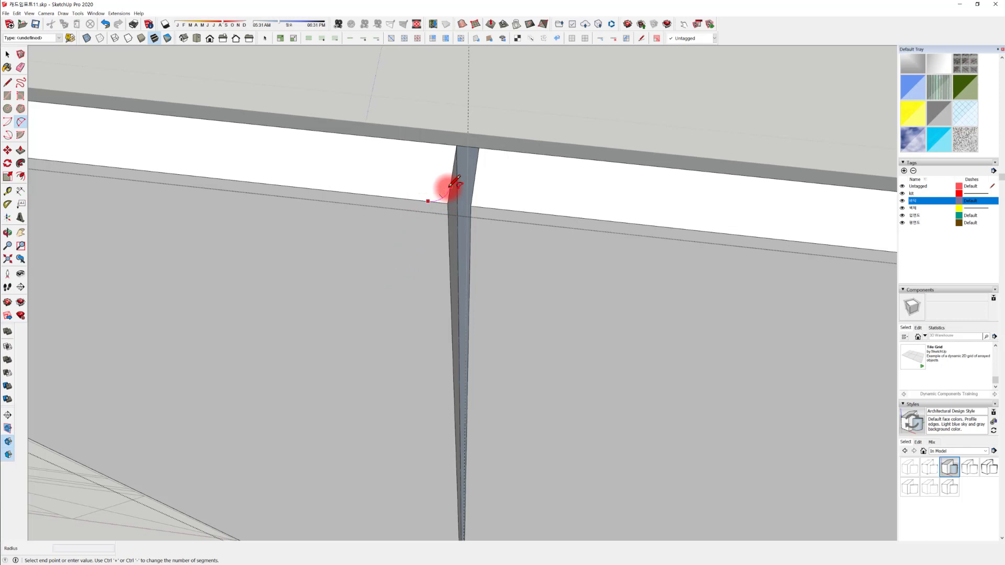
left_click(455, 183)
Place a guide line on the door tops 10 mm behind the front edge, level with the arc's end
mouse_move(447, 227)
middle_mouse_down()
mouse_move(514, 280)
mouse_move(434, 212)
mouse_move(496, 199)
mouse_move(494, 188)
mouse_move(433, 209)
middle_mouse_up()
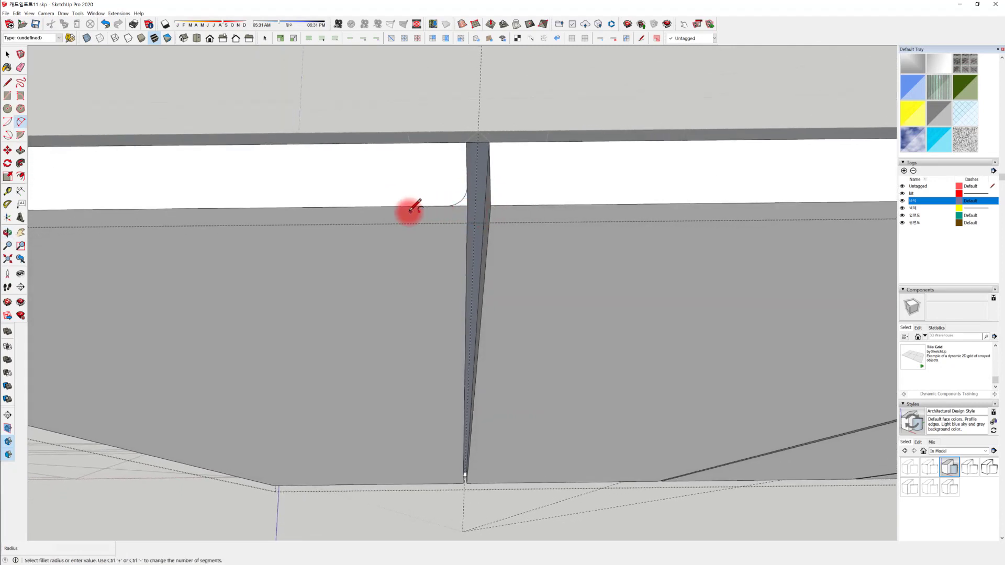
key("t")
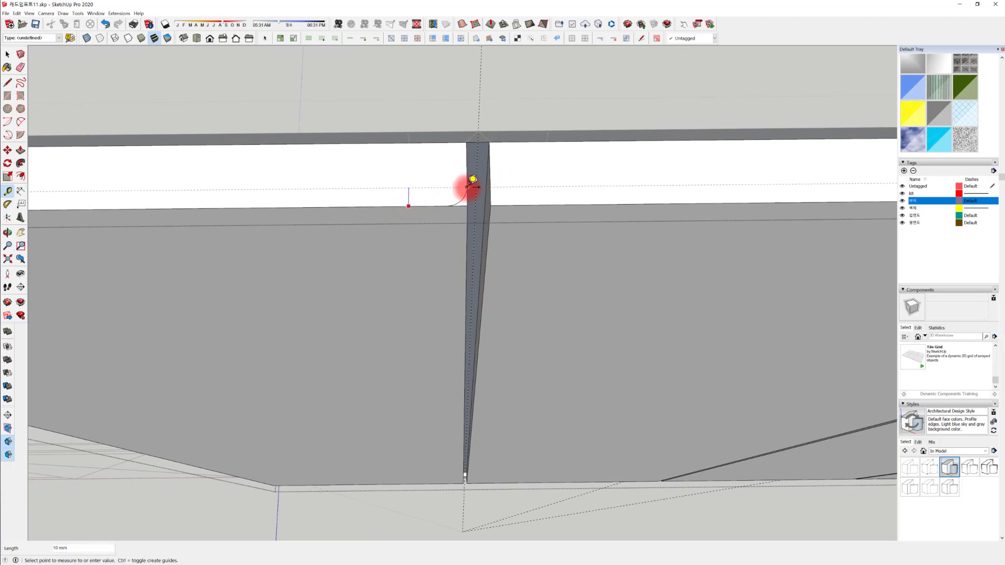
middle_click_drag(608, 221, 698, 140)
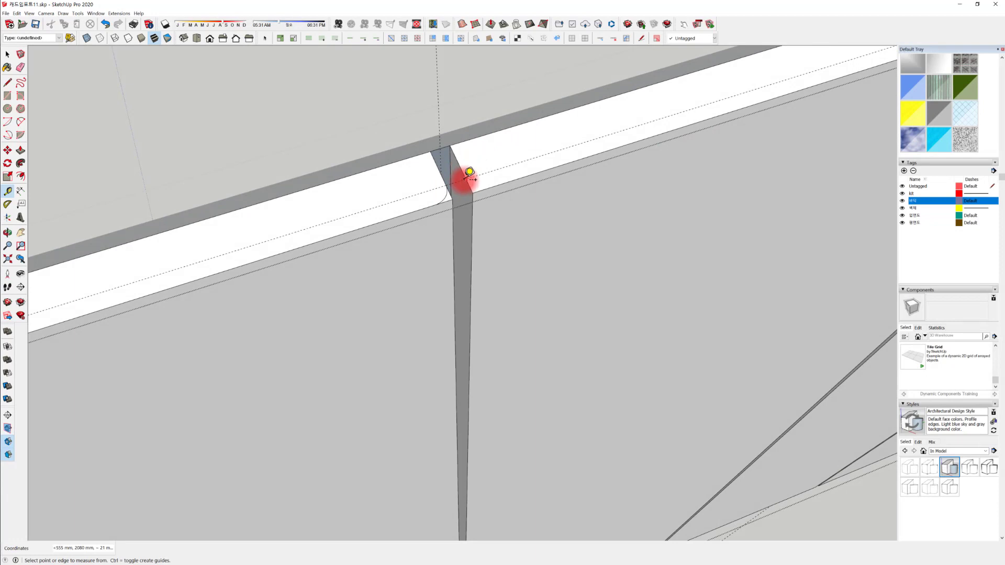
Draw a rounding arc across the second door's front corner on its top face, beside the first gap
key("a")
left_click(470, 179)
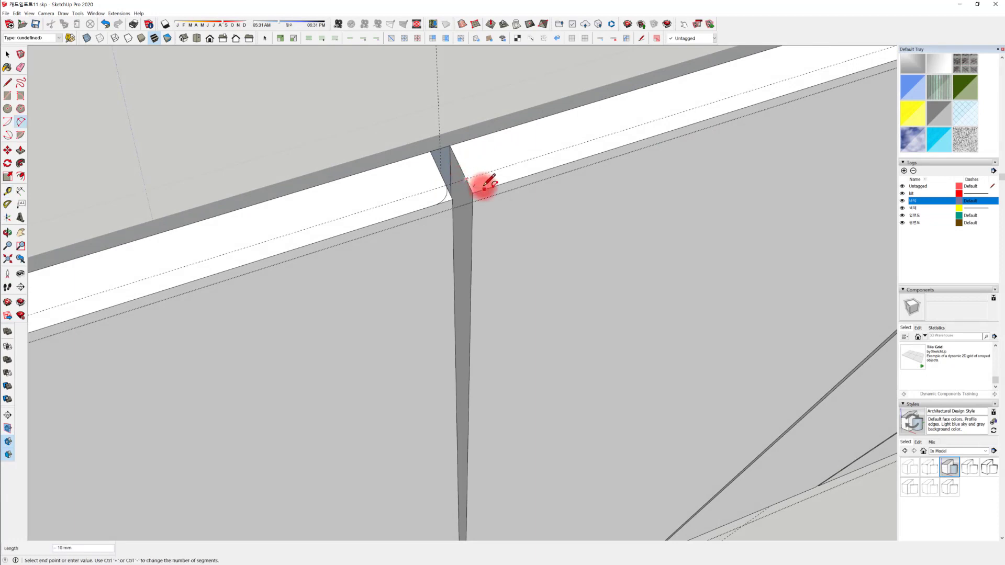
Draw a rounding arc from the guide line across the second door's front top corner, beside the middle gap
middle_click_drag(544, 212, 337, 188)
middle_click_drag(550, 190, 535, 167)
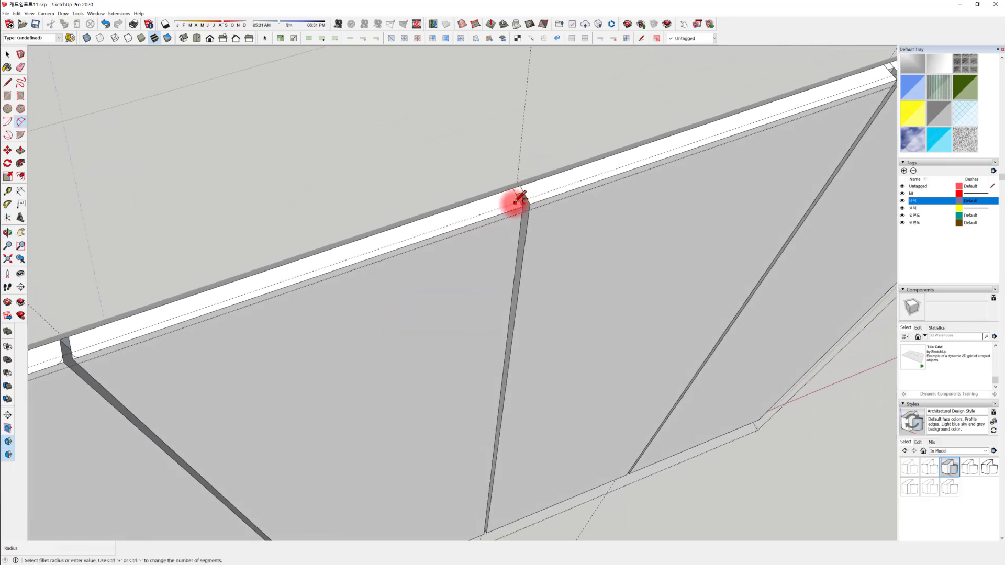
middle_click_drag(363, 294, 396, 260)
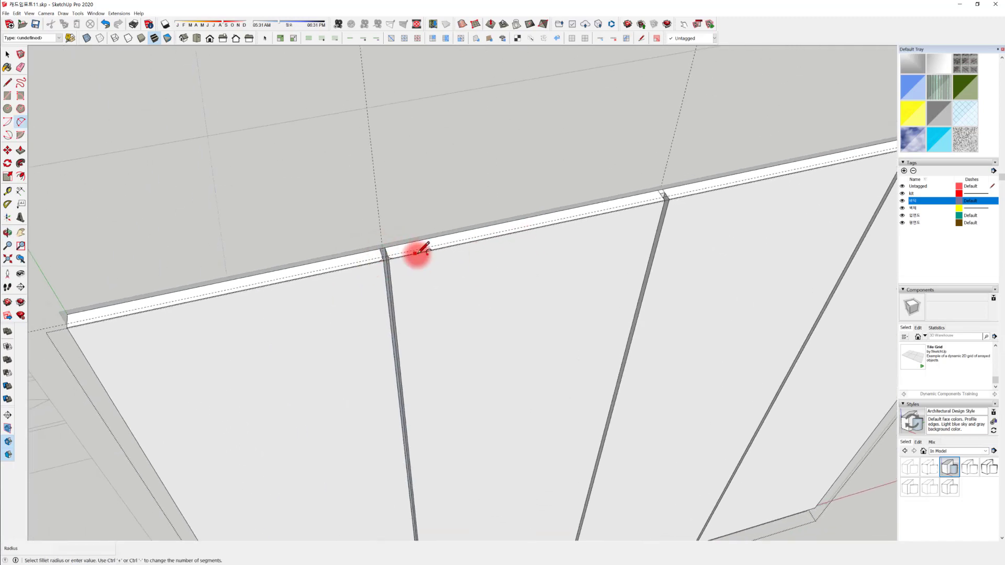
scroll(401, 265, "up", 2)
middle_click_drag(569, 274, 278, 369, "shift")
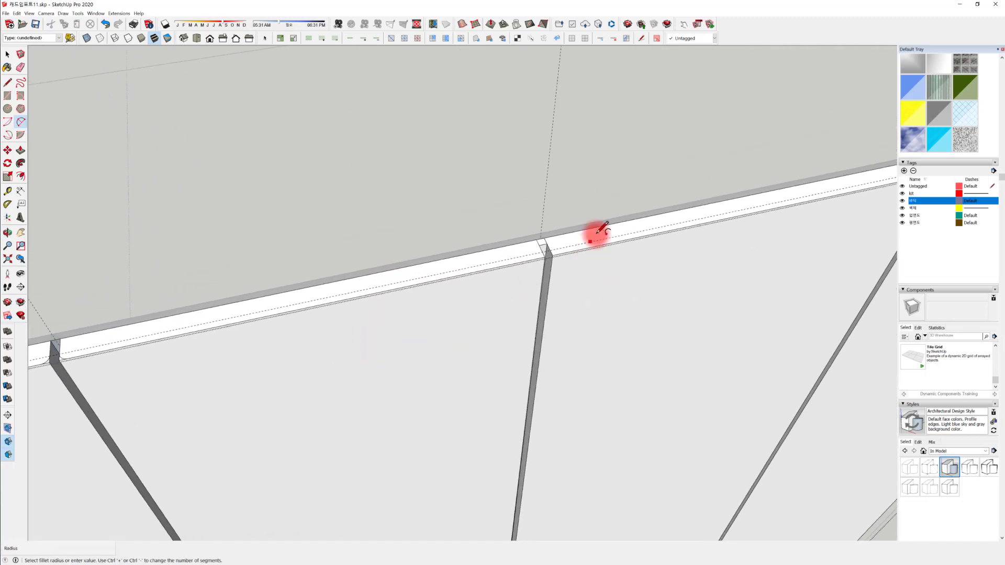
scroll(597, 233, "up", 3)
scroll(481, 269, "up", 1)
left_click(501, 270)
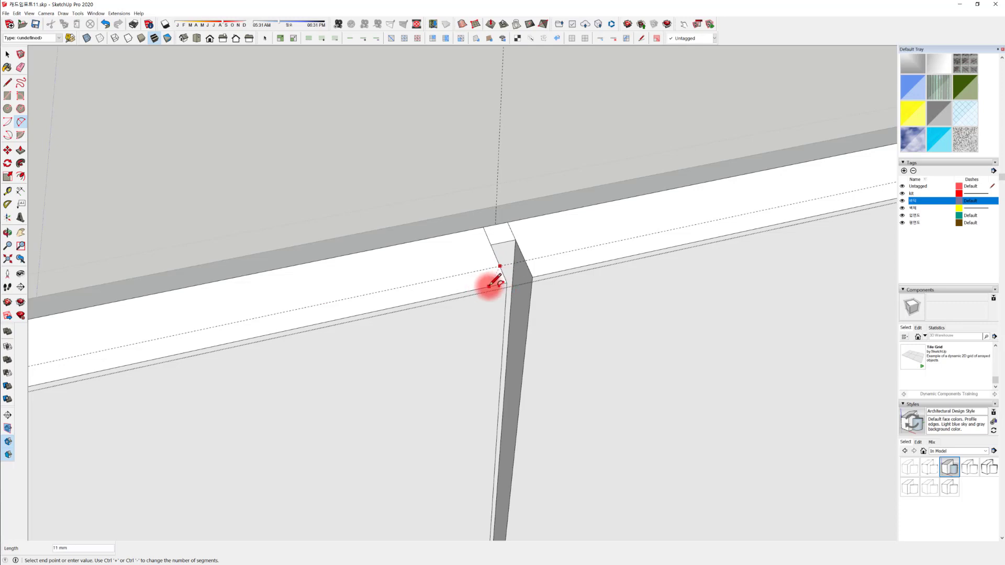
key("Escape")
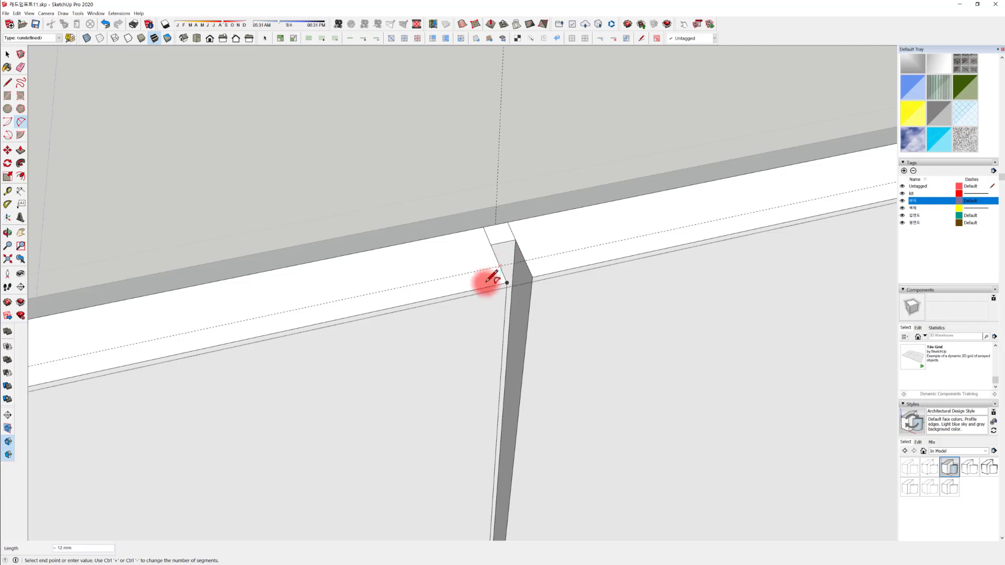
left_click(524, 269)
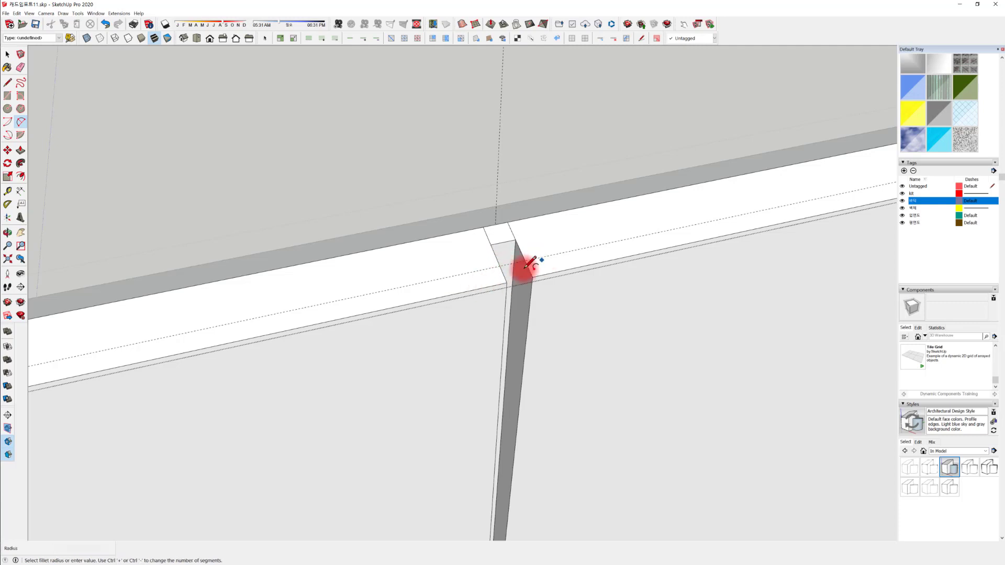
left_click(493, 280)
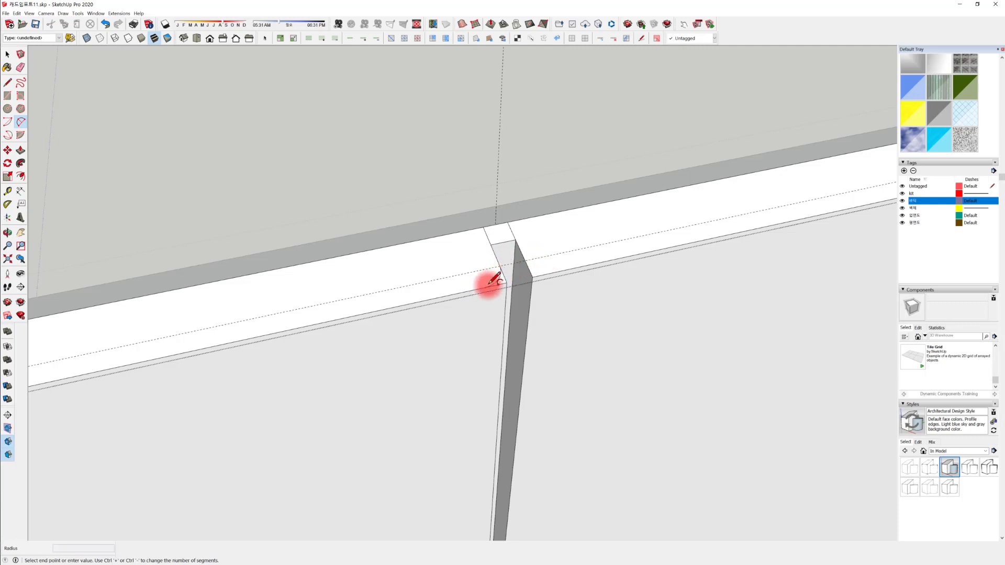
Draw the matching rounding arc across the third door's front top corner, on the other side of the middle gap
left_click(536, 259)
left_click(539, 271)
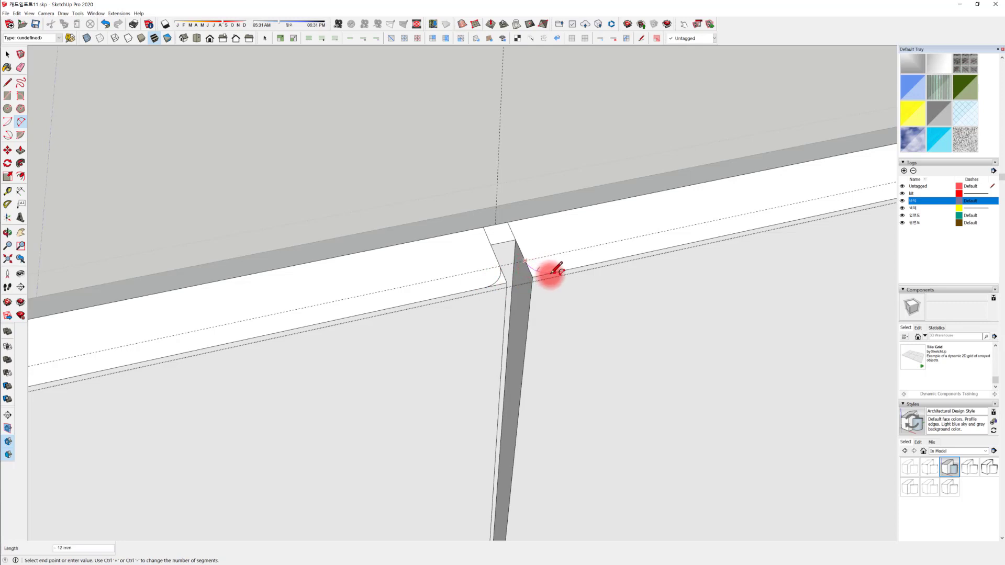
left_click(554, 272)
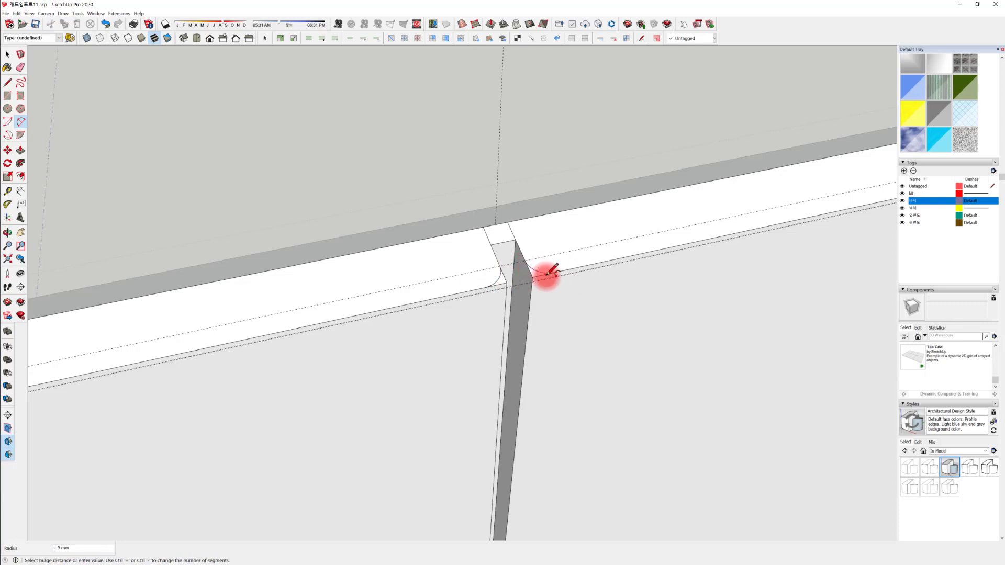
Draw a rounding arc from the guide line across the fourth door's front top corner, beside the third gap
mouse_move(550, 271)
middle_mouse_down()
mouse_move(635, 309)
mouse_move(413, 265)
mouse_move(458, 272)
mouse_move(443, 290)
mouse_move(507, 202)
mouse_move(536, 209)
mouse_move(532, 195)
mouse_move(348, 220)
mouse_move(415, 231)
mouse_move(583, 225)
middle_mouse_up()
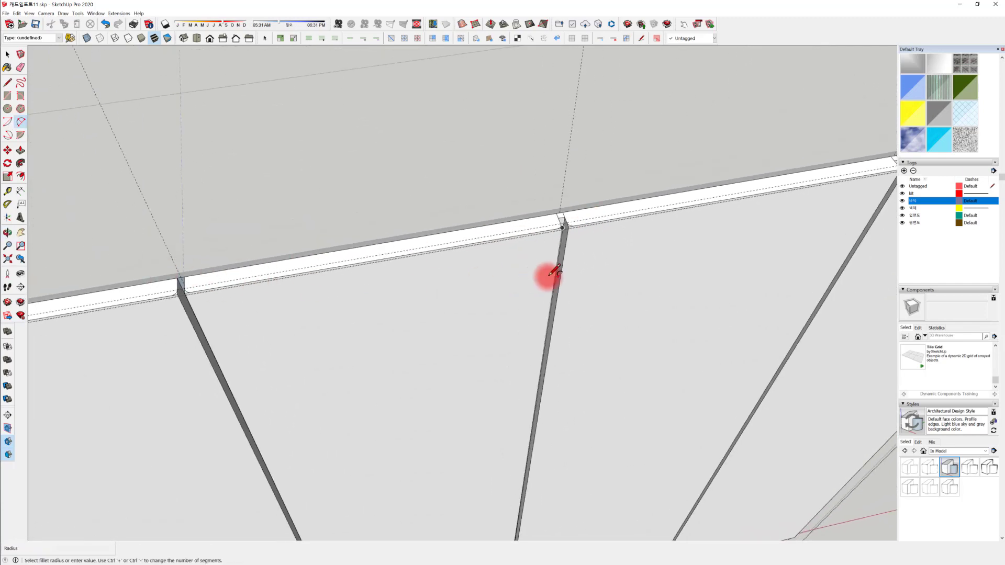
scroll(220, 325, "down", 3)
scroll(539, 197, "up", 5)
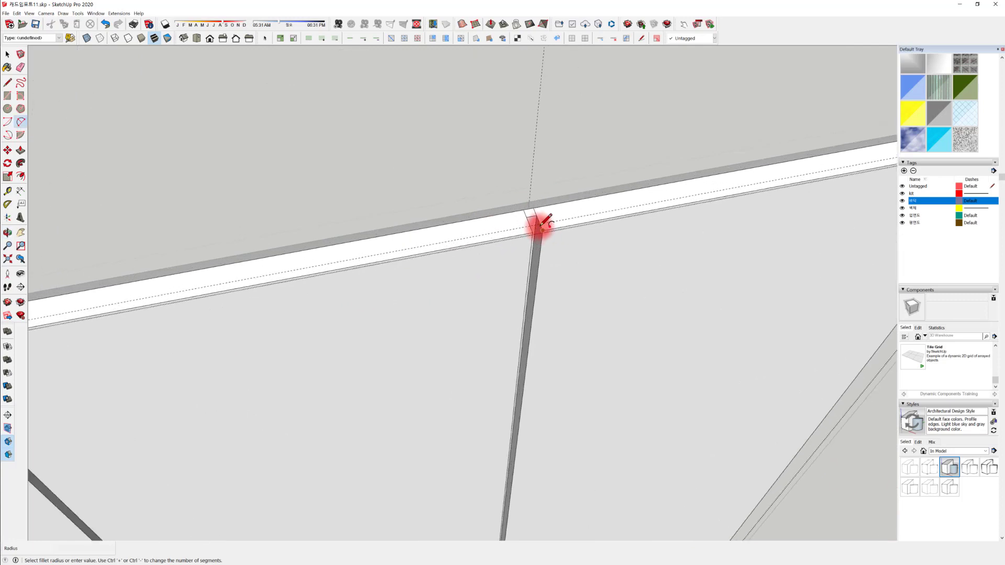
scroll(544, 225, "up", 2)
left_click(540, 233)
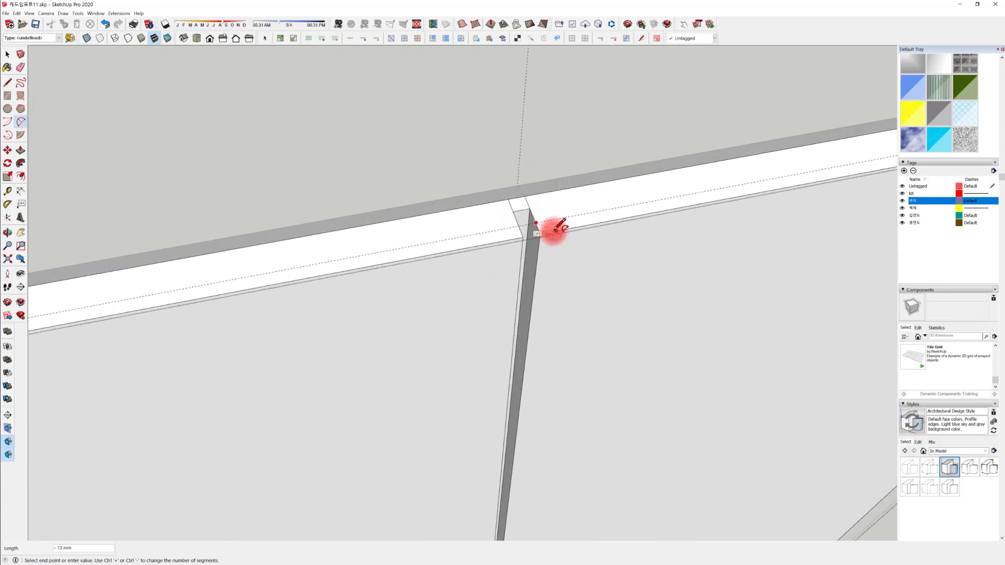
scroll(550, 226, "up", 2)
key("a")
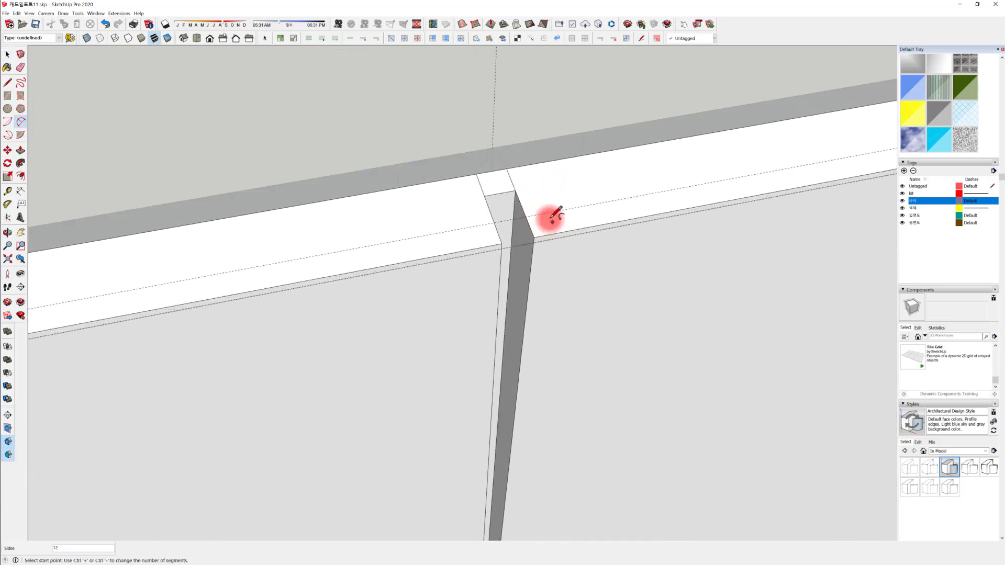
left_click(526, 216)
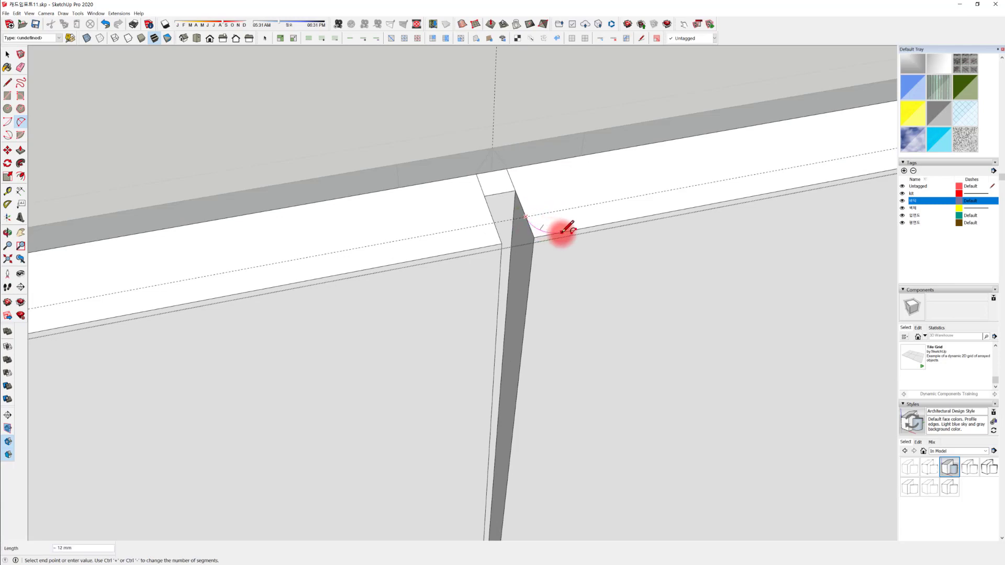
left_click(562, 231)
Try to push the fourth door's cut-off corner face beside the third gap down the door's height, and undo it
middle_click_drag(533, 242, 472, 206)
key("p")
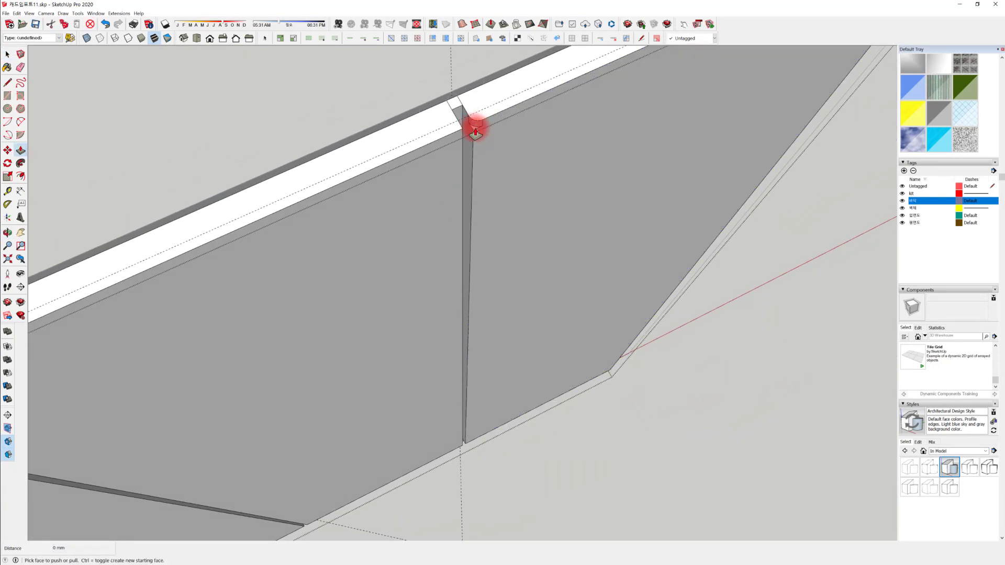
left_click_drag(476, 132, 456, 442)
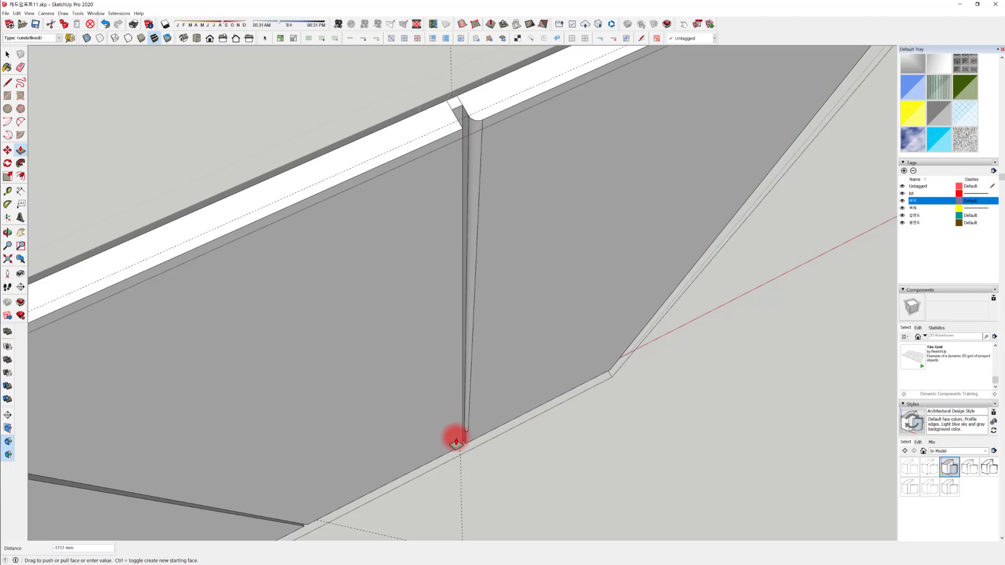
left_click(476, 465)
scroll(498, 455, "up", 1)
scroll(480, 434, "up", 2)
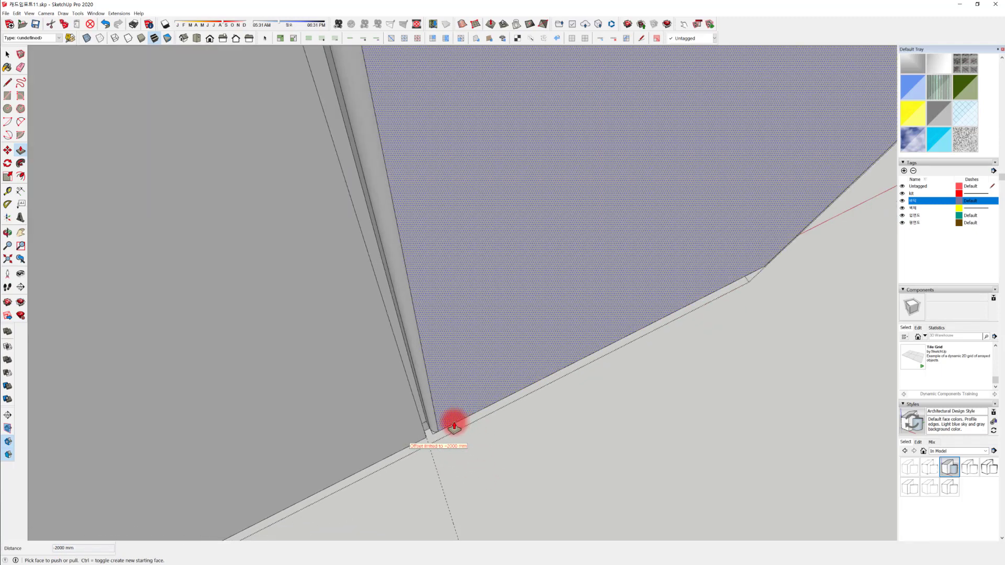
scroll(449, 431, "down", 1)
key("ctrl+z")
Push the fourth door's cut-off corner face beside the third gap down to the door's bottom and delete the leftover corner edges there
middle_click_drag(436, 248, 303, 204)
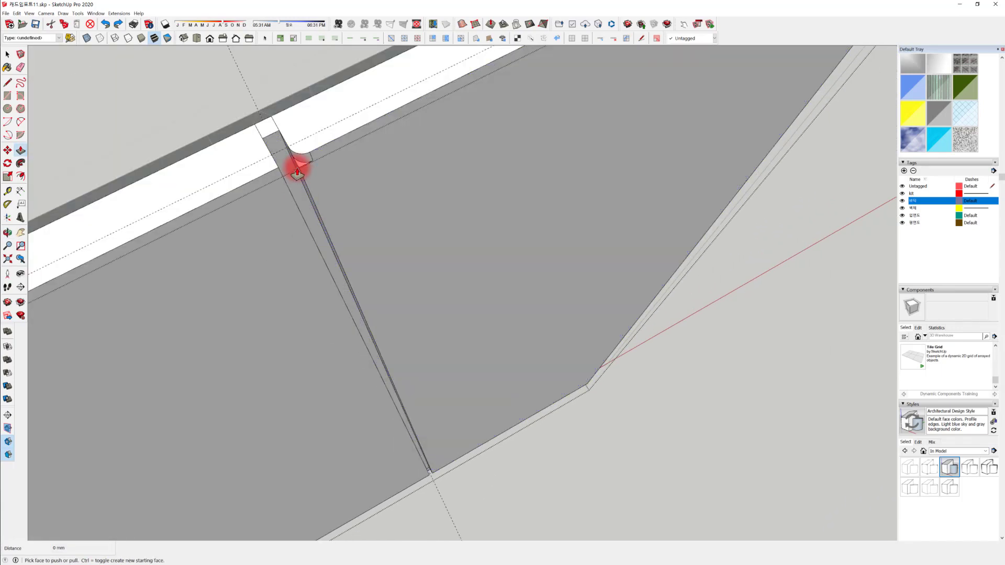
left_click_drag(301, 168, 428, 474)
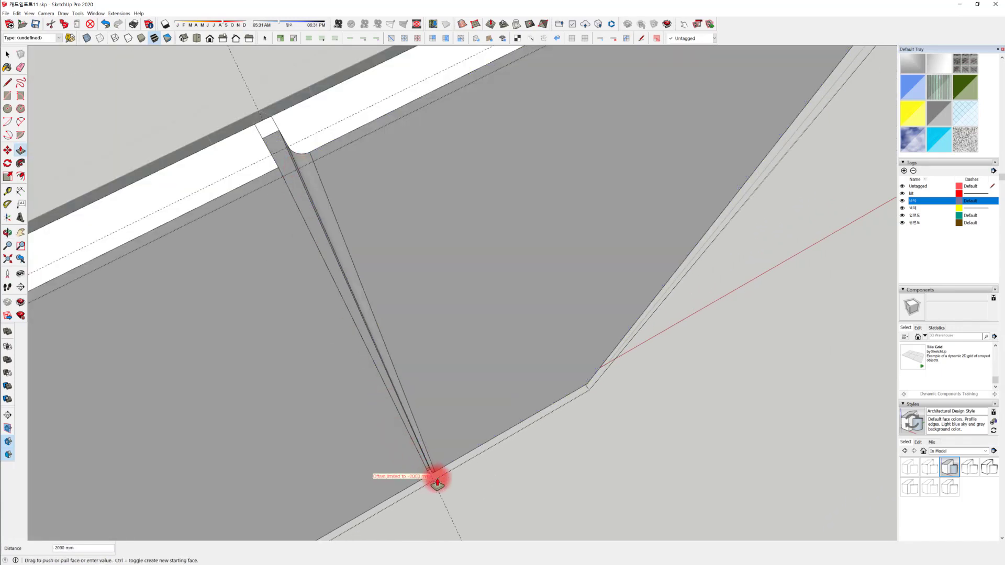
scroll(434, 479, "up", 5)
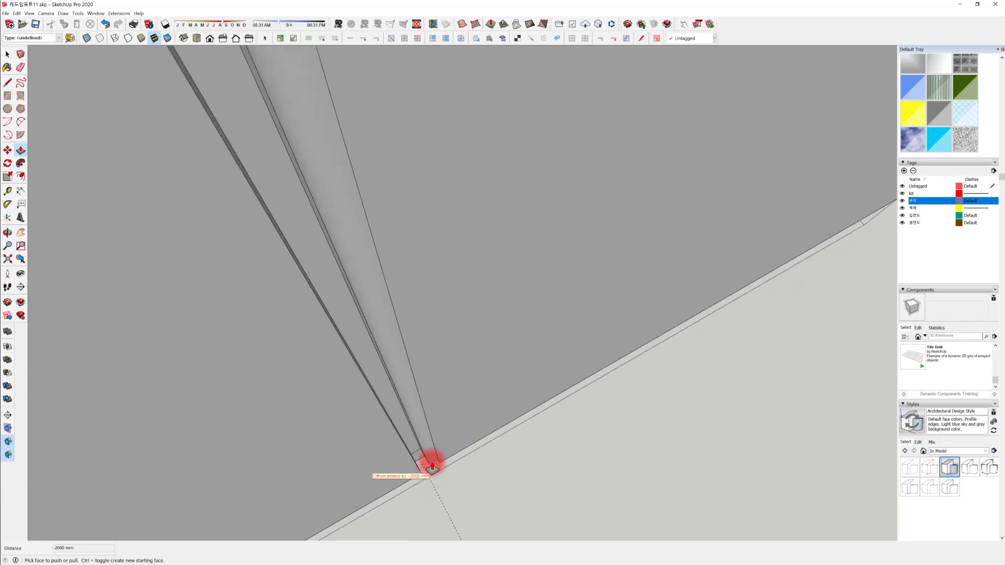
left_click_drag(431, 476, 446, 491)
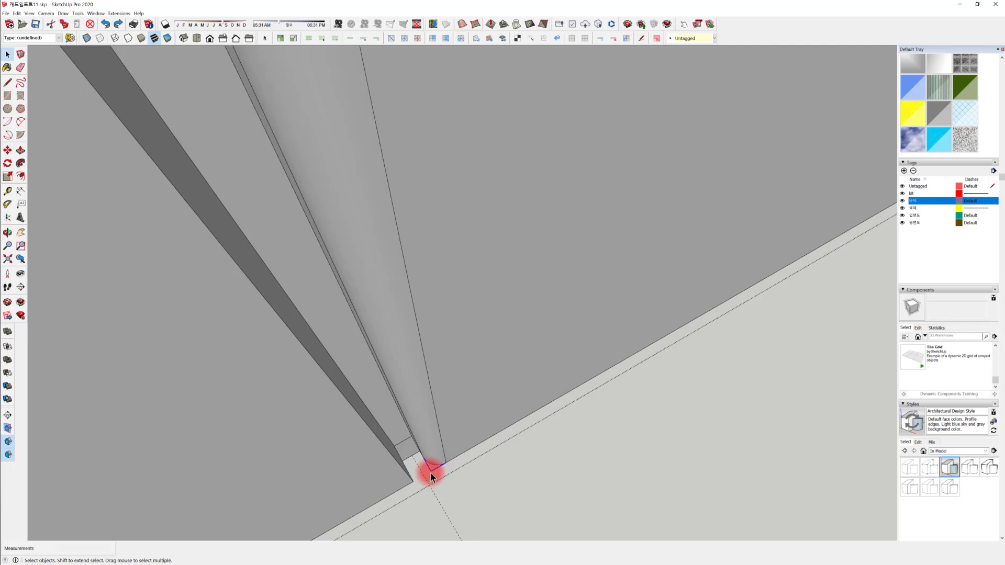
middle_click_drag(430, 473, 542, 379)
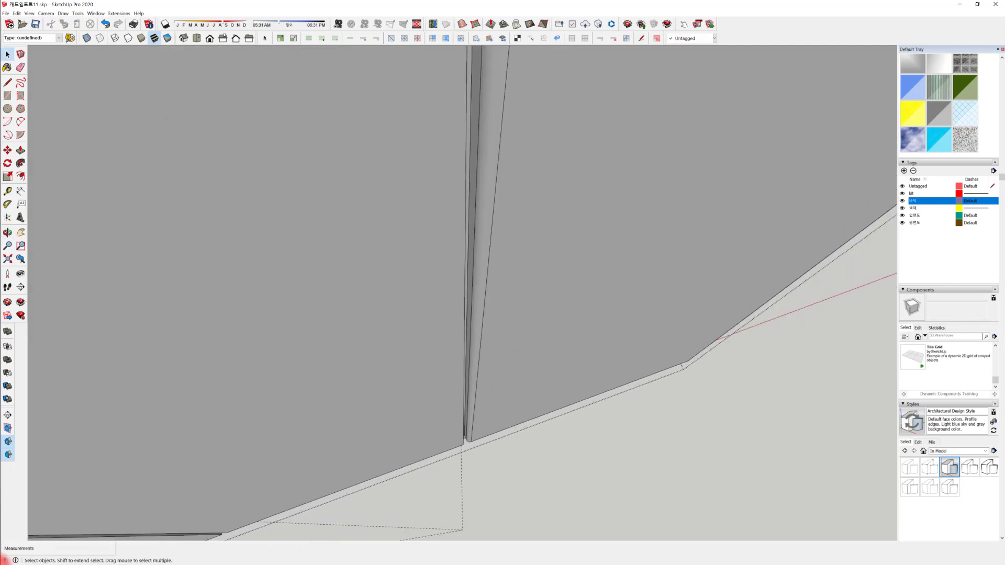
left_click(50, 561)
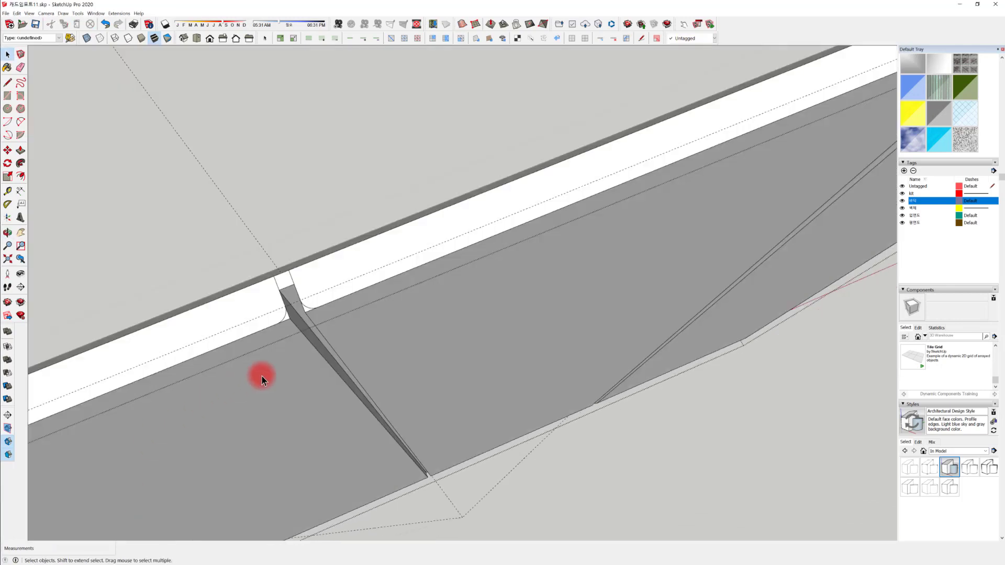
Push the third door's cut-off corner face beside the middle gap down to the door's bottom edge
scroll(291, 321, "up", 1)
key("p")
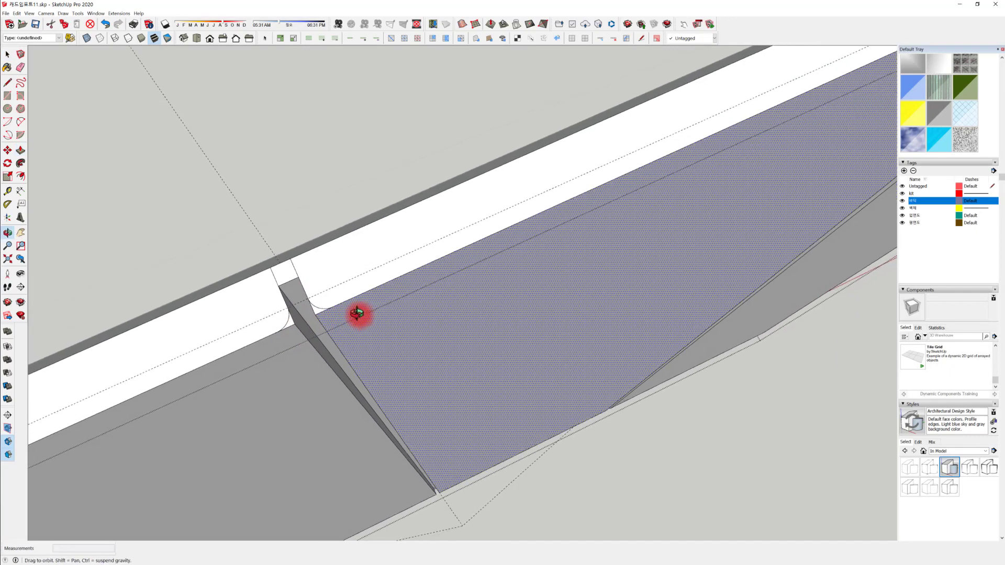
left_click(403, 456)
scroll(404, 455, "up", 4)
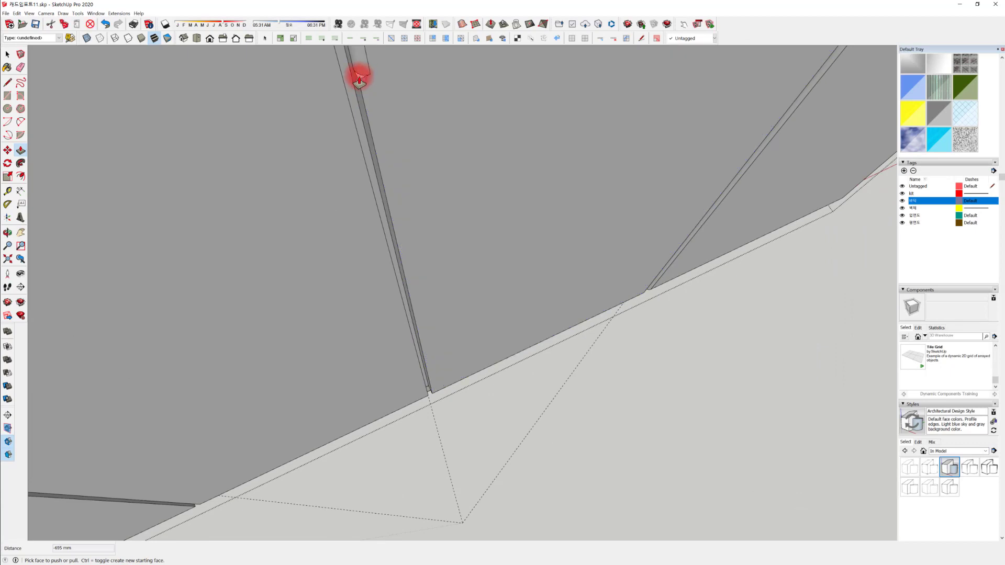
left_click(364, 82)
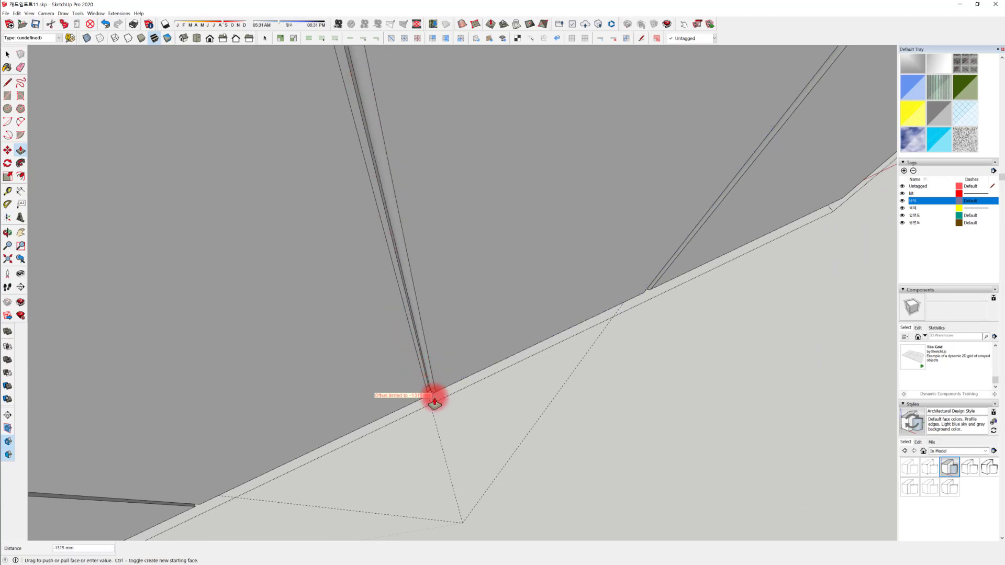
scroll(435, 399, "up", 5)
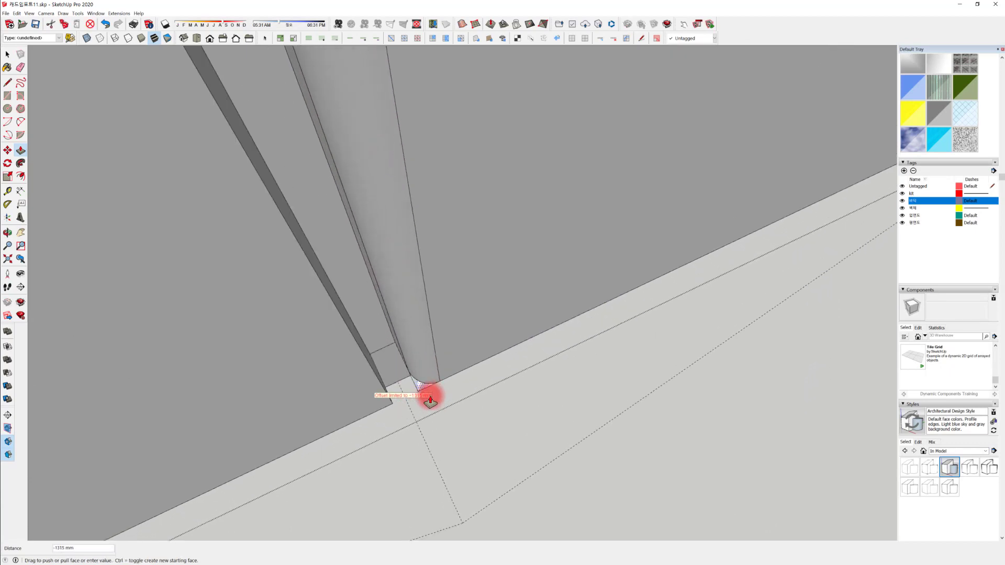
left_click(422, 391)
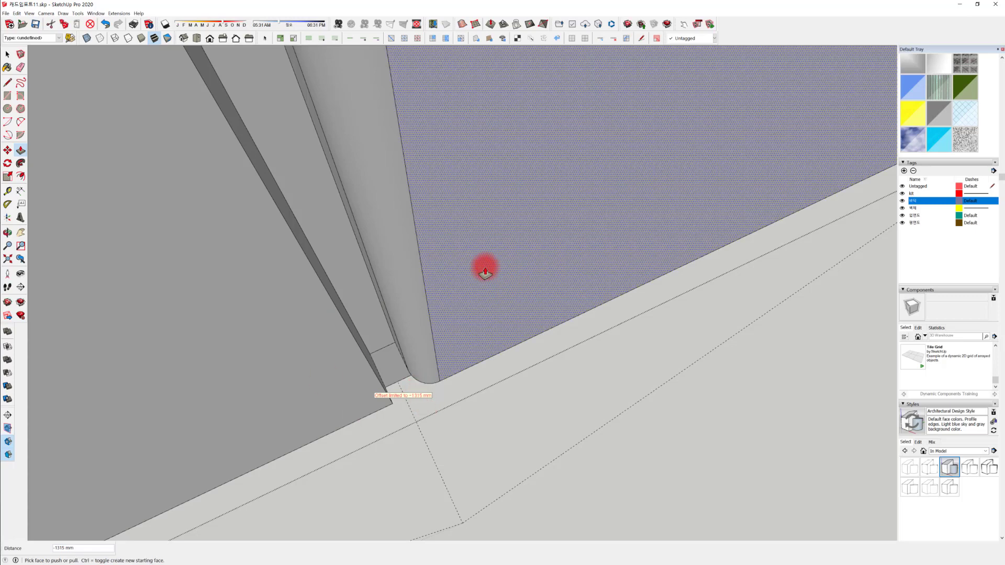
Push the second door's cut-off corner face beside the middle gap down the door's full height
middle_click_drag(482, 267, 395, 136)
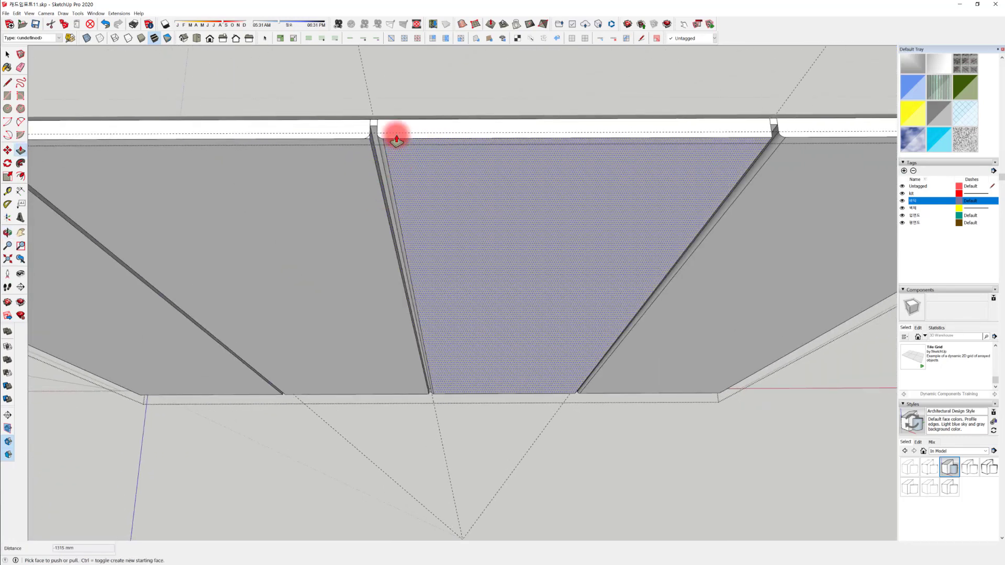
scroll(375, 134, "up", 2)
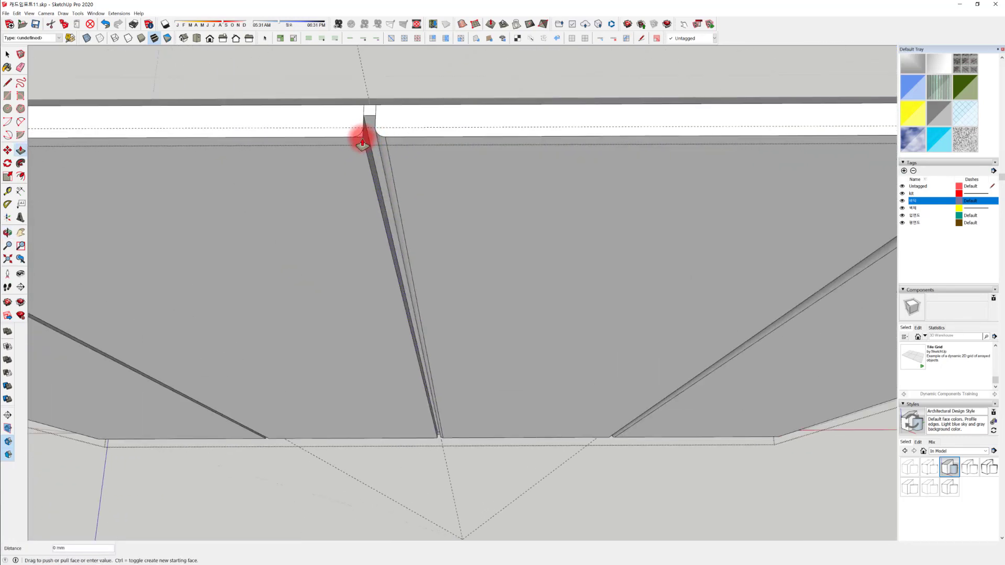
scroll(433, 445, "up", 4)
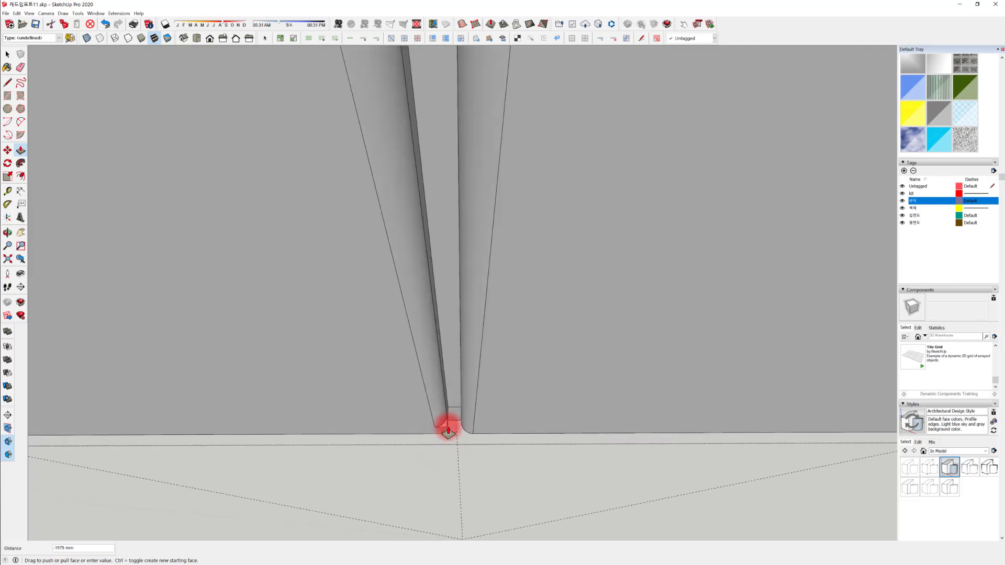
scroll(448, 430, "up", 2)
left_click(444, 444)
Push the first door's cut-off corner face beside the first gap down the door's full height
scroll(388, 324, "down", 5)
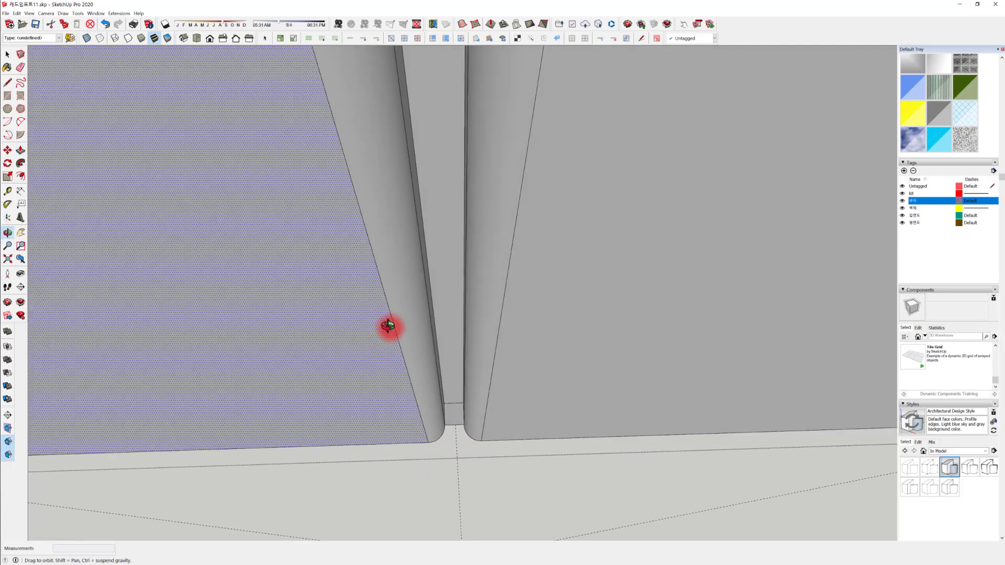
scroll(396, 304, "down", 6)
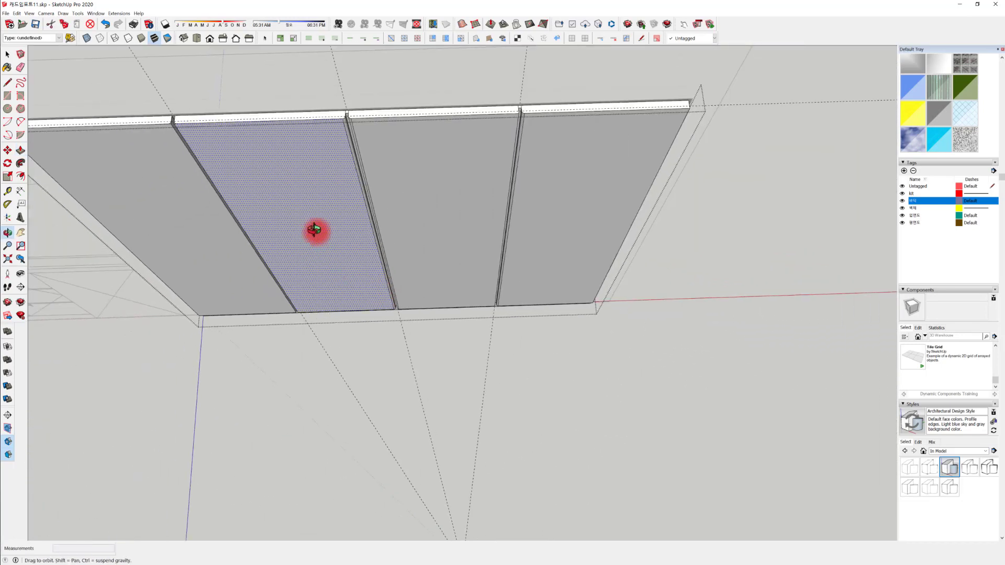
middle_click_drag(317, 229, 470, 215)
scroll(470, 216, "up", 6)
scroll(387, 160, "up", 4)
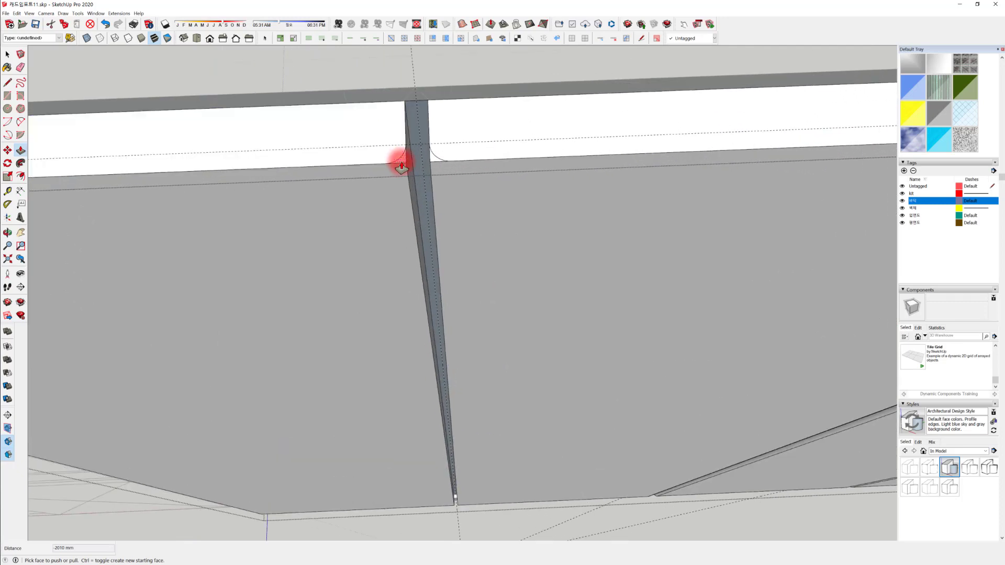
left_click(400, 159)
scroll(377, 397, "down", 5)
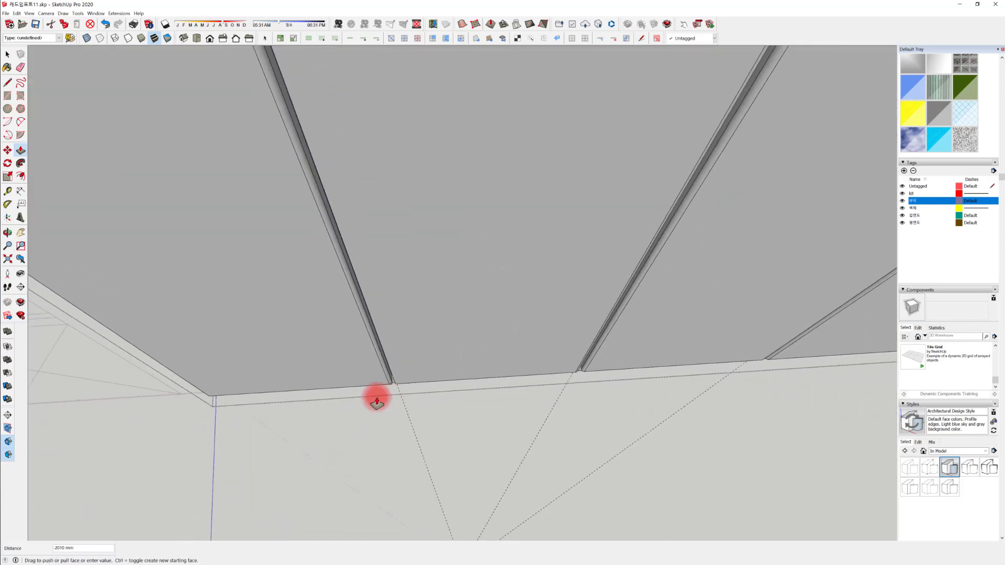
scroll(388, 385, "up", 4)
scroll(400, 386, "up", 3)
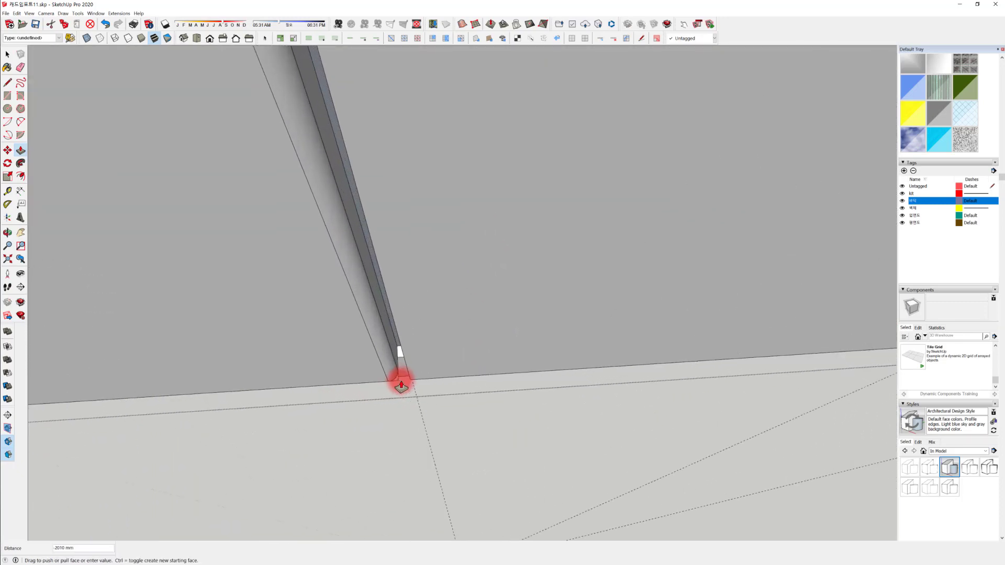
left_click(452, 399)
scroll(486, 393, "down", 5)
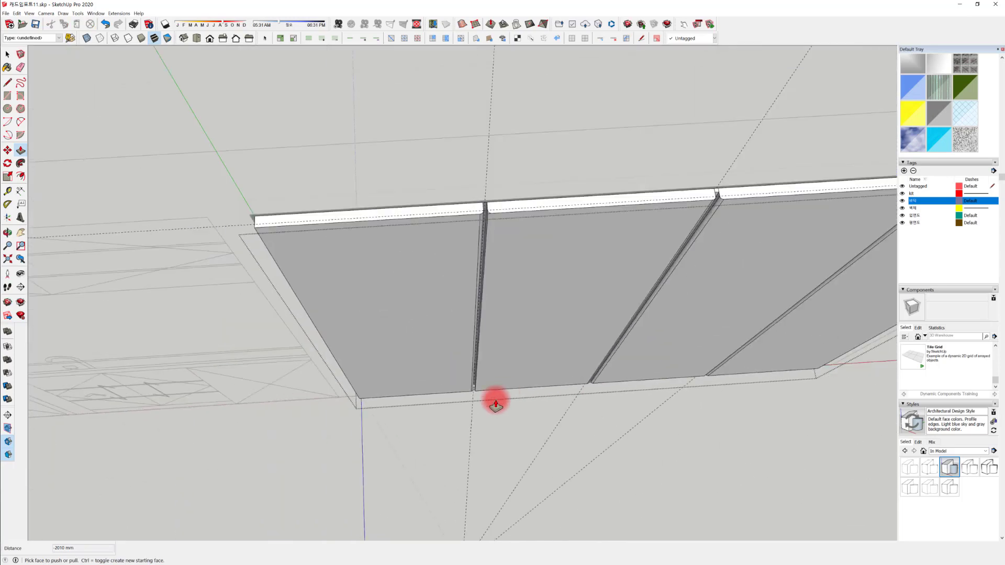
Pull the back face of the first gap partway forward to form a recessed strip between the first and second doors
key("space")
scroll(447, 206, "up", 3)
scroll(473, 181, "up", 3)
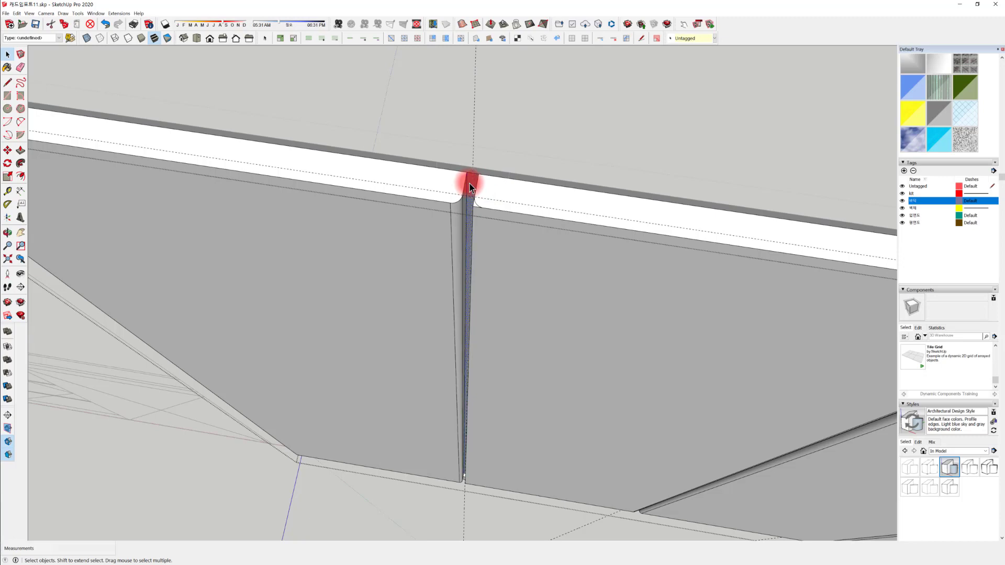
key("p")
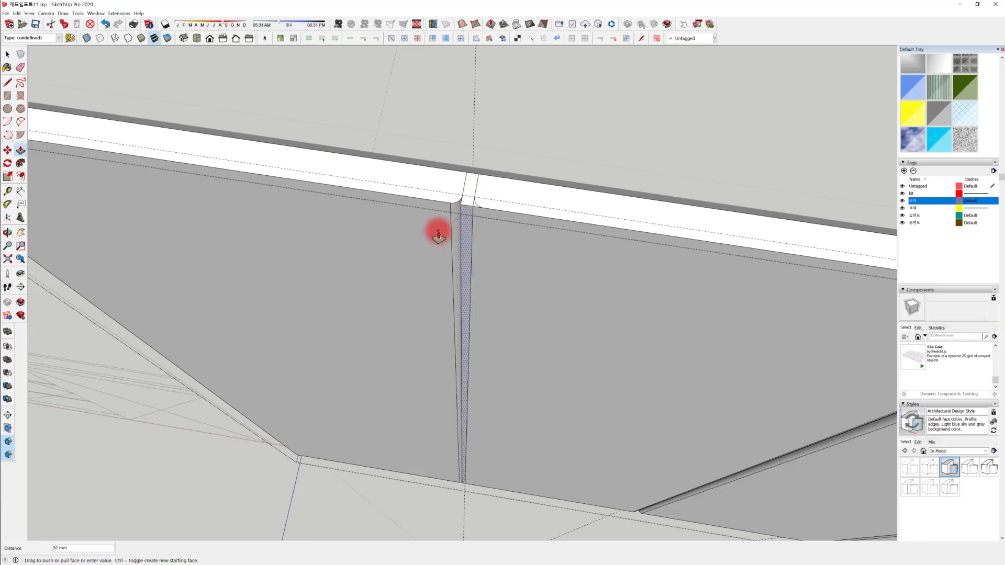
left_click(439, 234)
key("space")
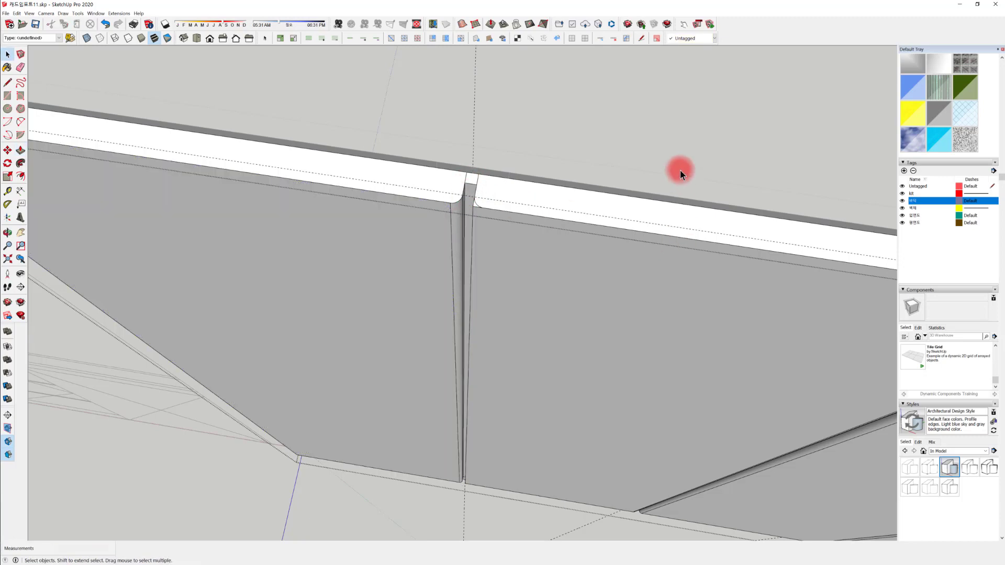
Examine the four-door front against the elevation drawing, checking its gaps, strips and rounded door edges from several angles
scroll(679, 171, "down", 5)
middle_click_drag(580, 194, 446, 166)
scroll(446, 166, "down", 3)
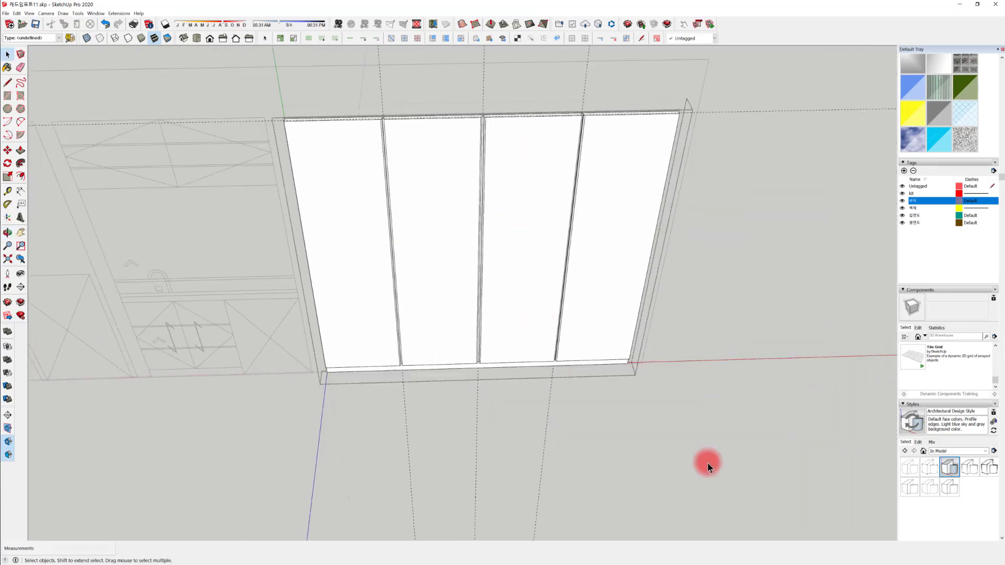
middle_click_drag(695, 442, 548, 296)
scroll(429, 131, "up", 2)
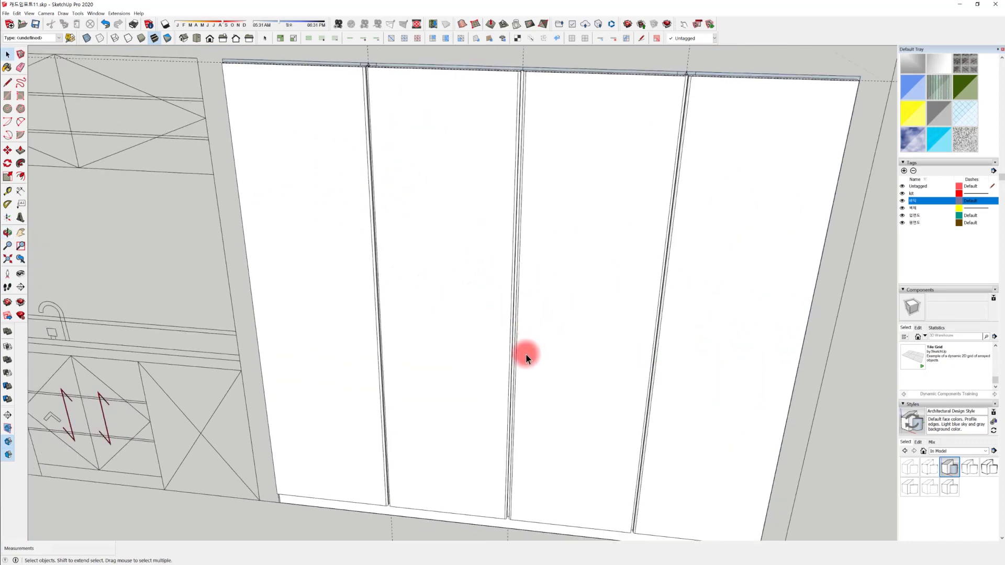
middle_click_drag(525, 354, 349, 330)
scroll(469, 330, "down", 5)
middle_click_drag(396, 225, 563, 361)
scroll(410, 297, "up", 3)
middle_click_drag(410, 297, 473, 202)
scroll(471, 264, "down", 3)
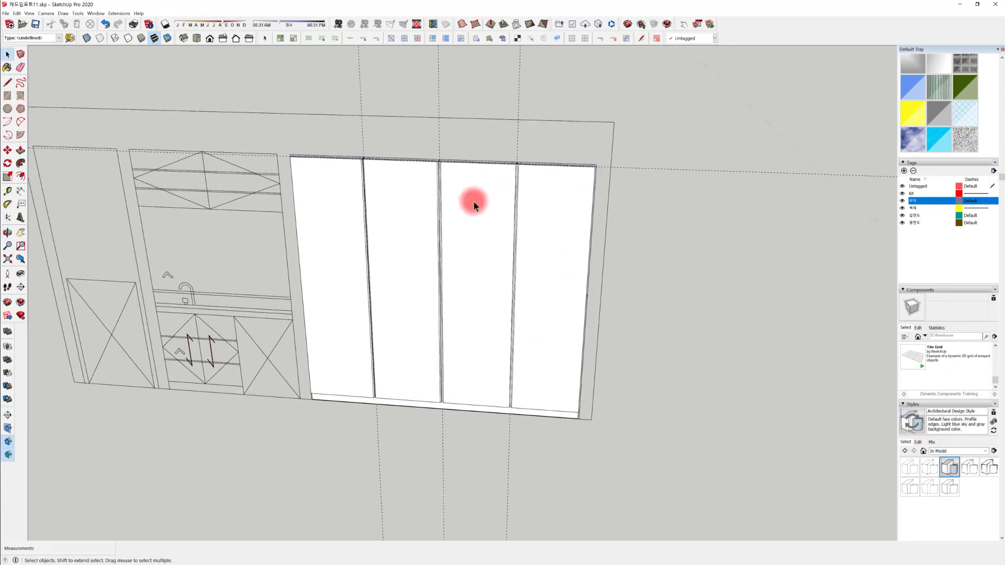
Try to delete the four-door front group from the elevation drawing, and undo it
double_click(471, 199)
left_click(617, 291)
middle_click_drag(529, 80, 538, 137, "shift")
left_click(515, 233)
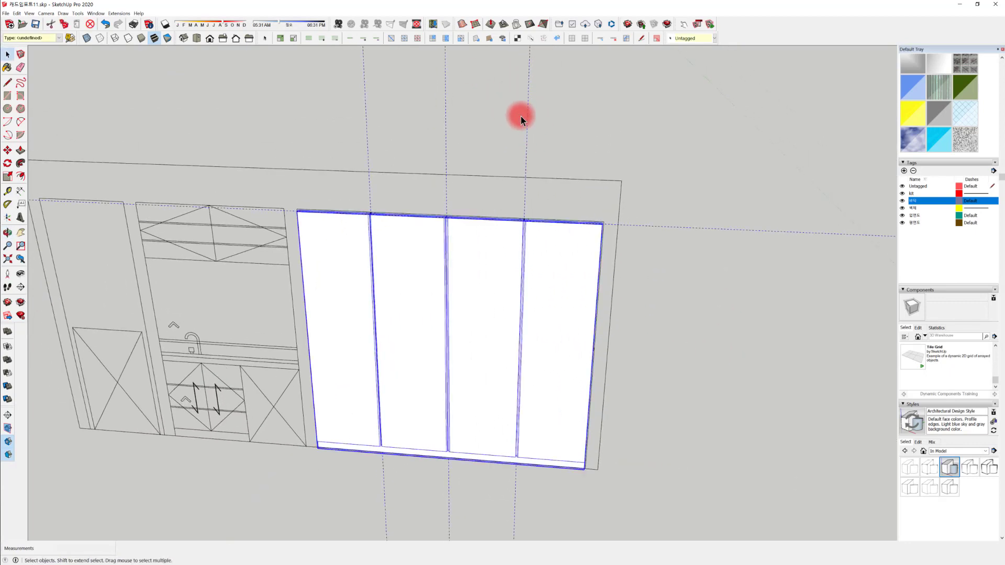
key("Delete")
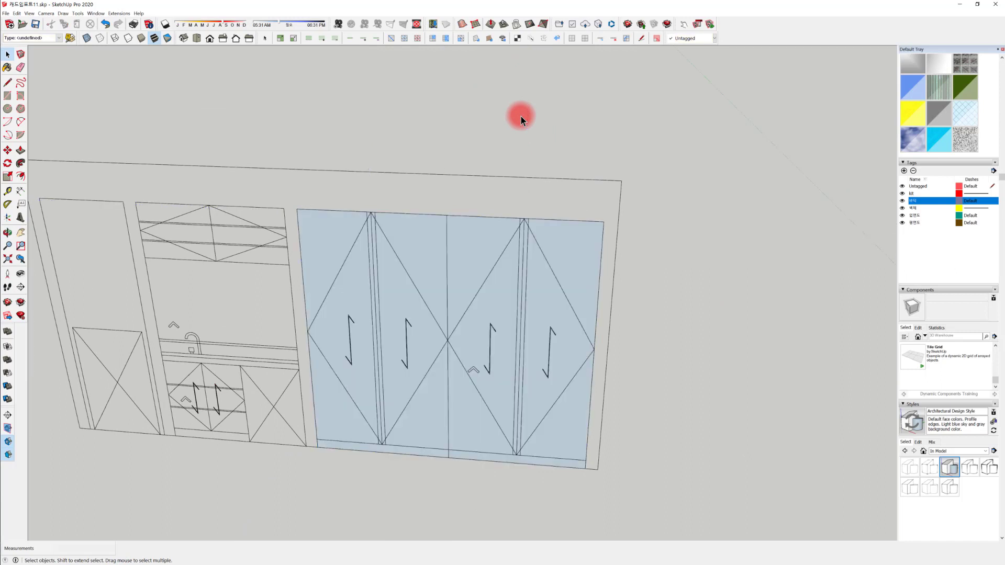
key("ctrl+z")
Delete the three vertical guide lines along the door gaps inside the four-door front group
left_click(536, 248)
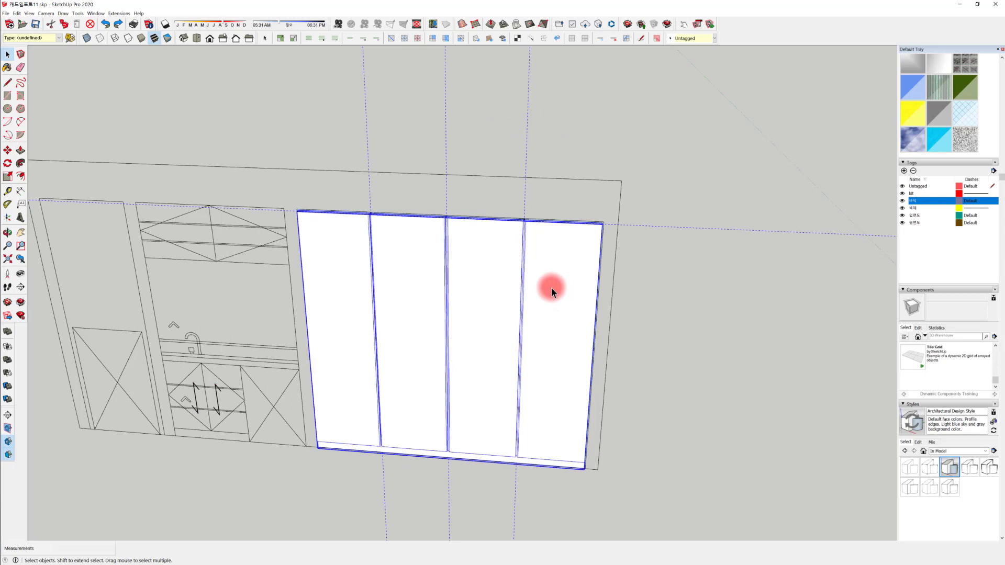
double_click(562, 262)
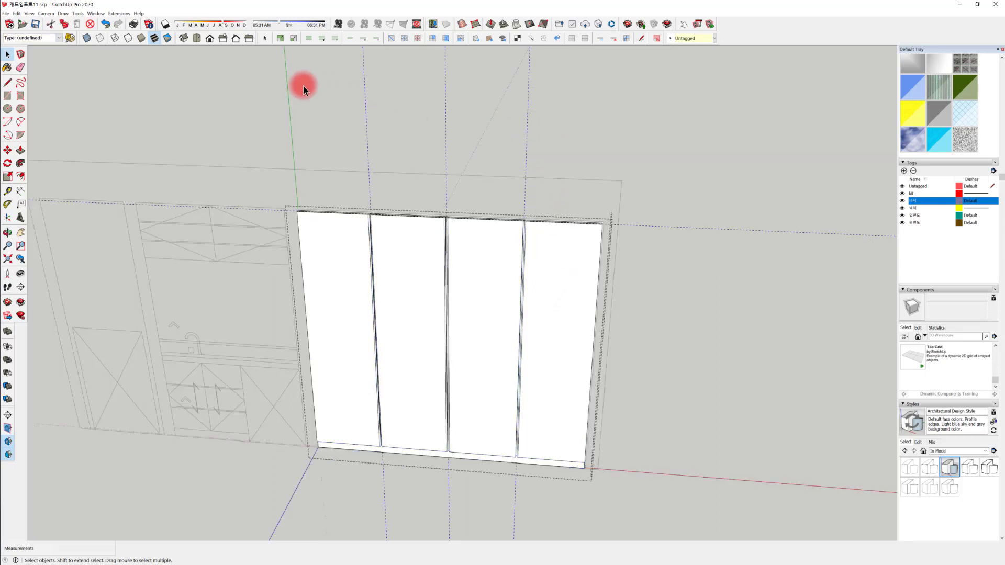
left_click(661, 238)
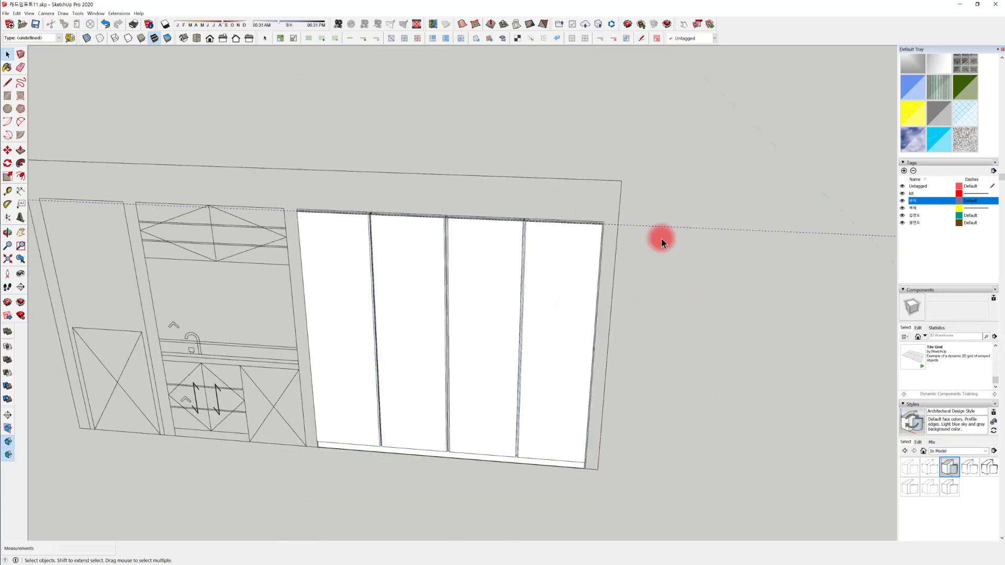
Remove the four-door front group once more to expose the drawing behind it, and restore the group
key("ctrl+z")
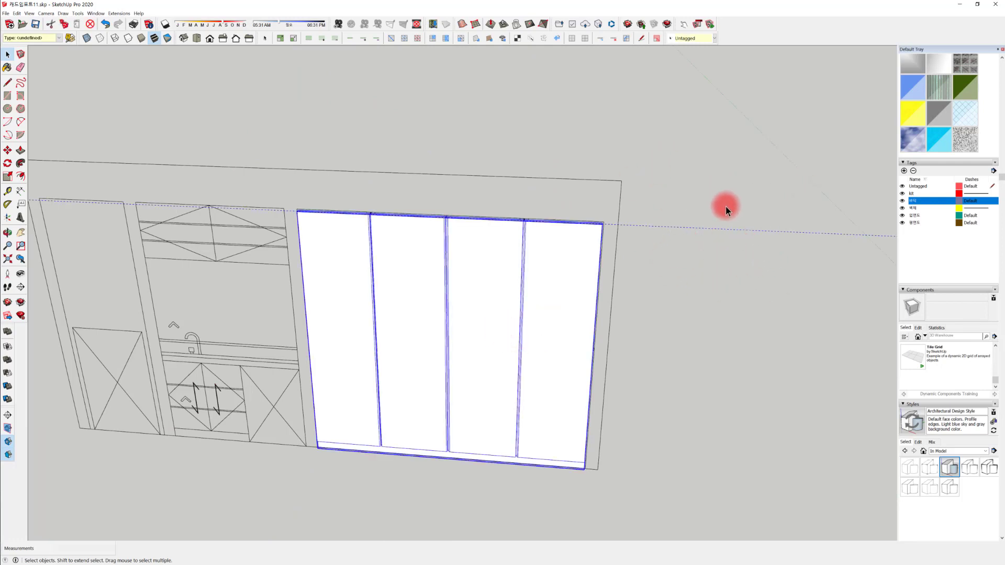
key("ctrl+z")
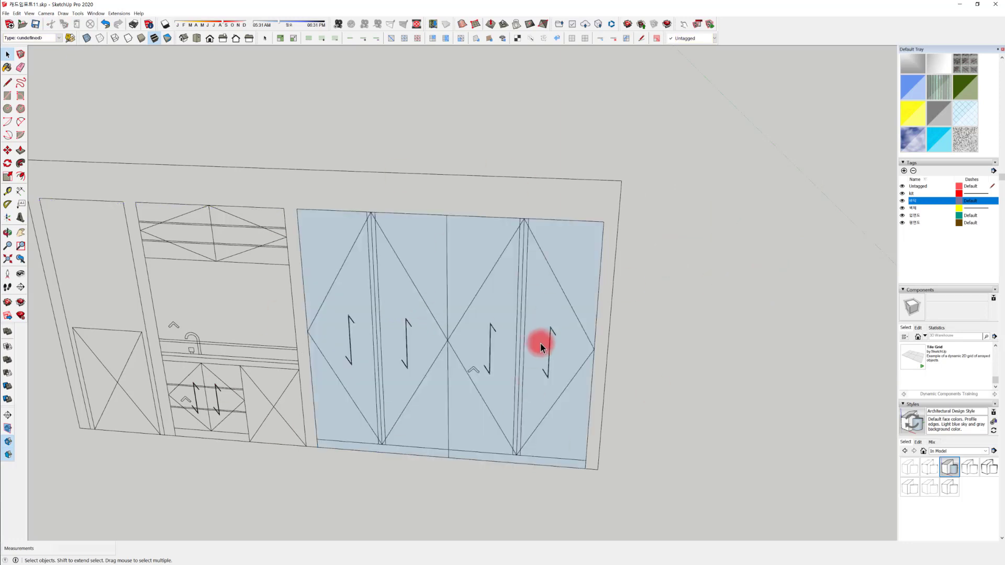
key("ctrl+y")
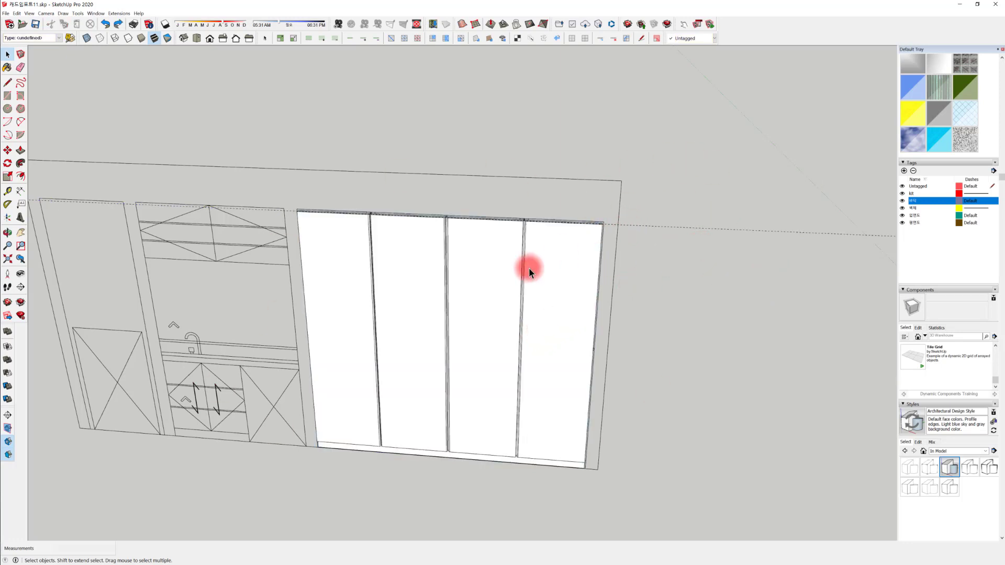
Delete the remaining horizontal guide line near the doors' upper edge inside the four-door front group
scroll(558, 249, "down", 2)
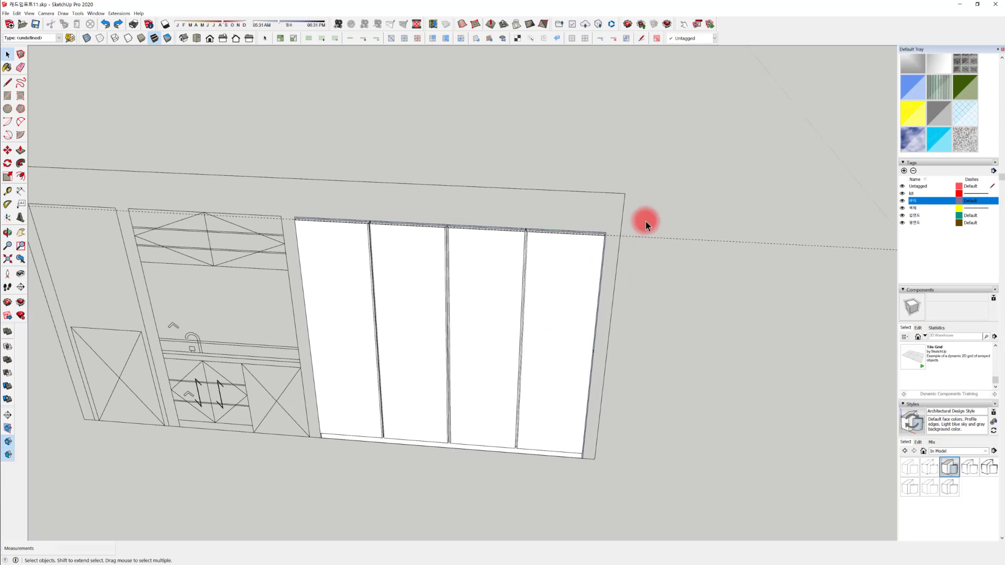
double_click(562, 246)
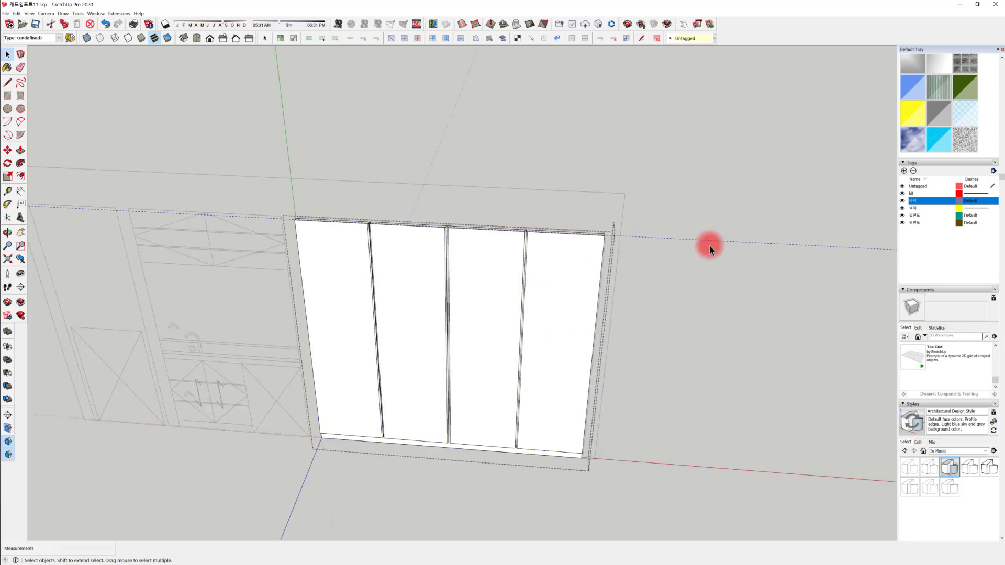
left_click(615, 326)
scroll(649, 314, "down", 1)
middle_click_drag(660, 305, 558, 250)
Copy the four-door front from the elevation drawing's upper corner to the matching corner of the kitchen wall, filling the wall opening
left_click(533, 292)
scroll(485, 300, "up", 3)
scroll(558, 250, "down", 3)
middle_click_drag(567, 291, 762, 170)
key("m")
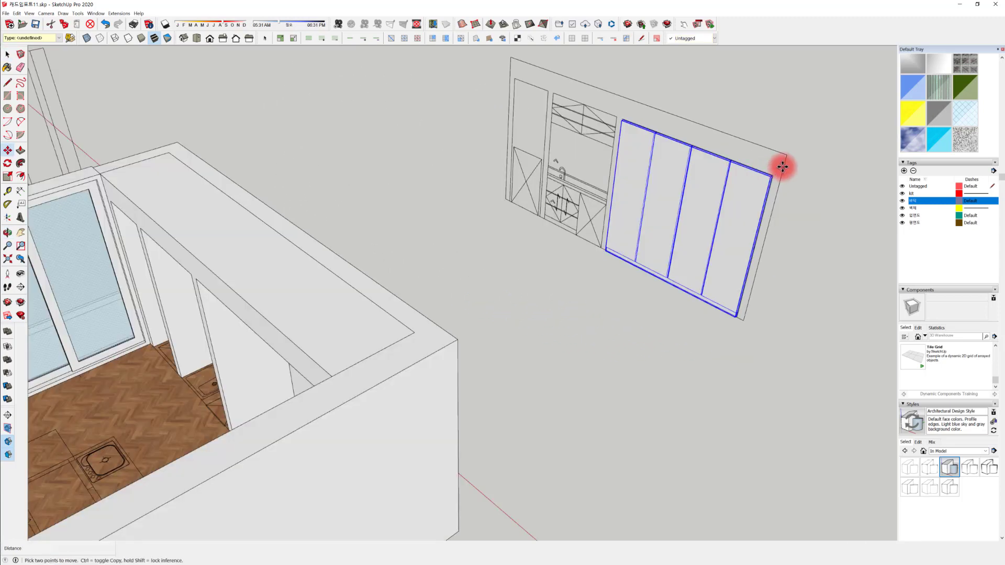
left_click(788, 155)
key("ctrl")
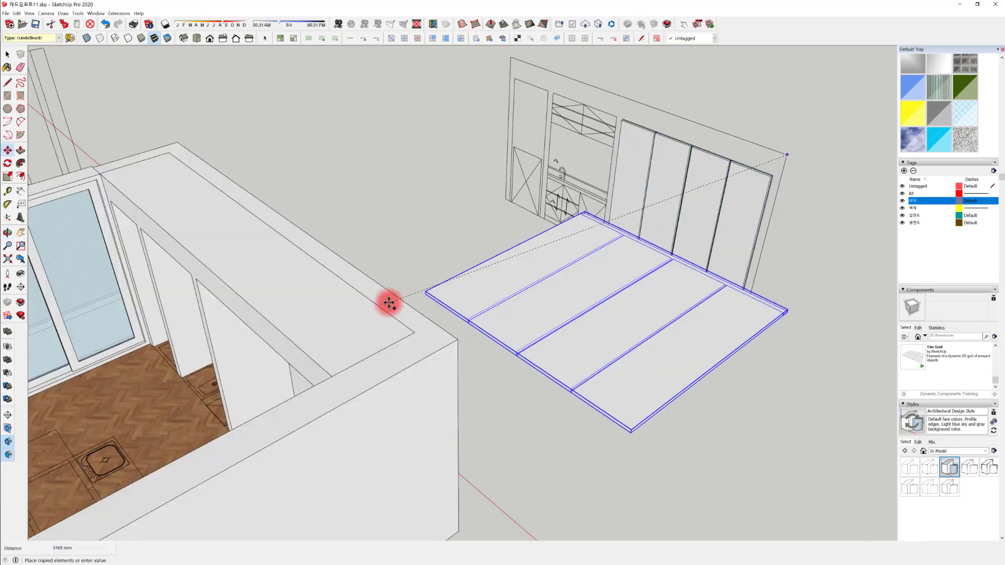
middle_click_drag(388, 301, 634, 373)
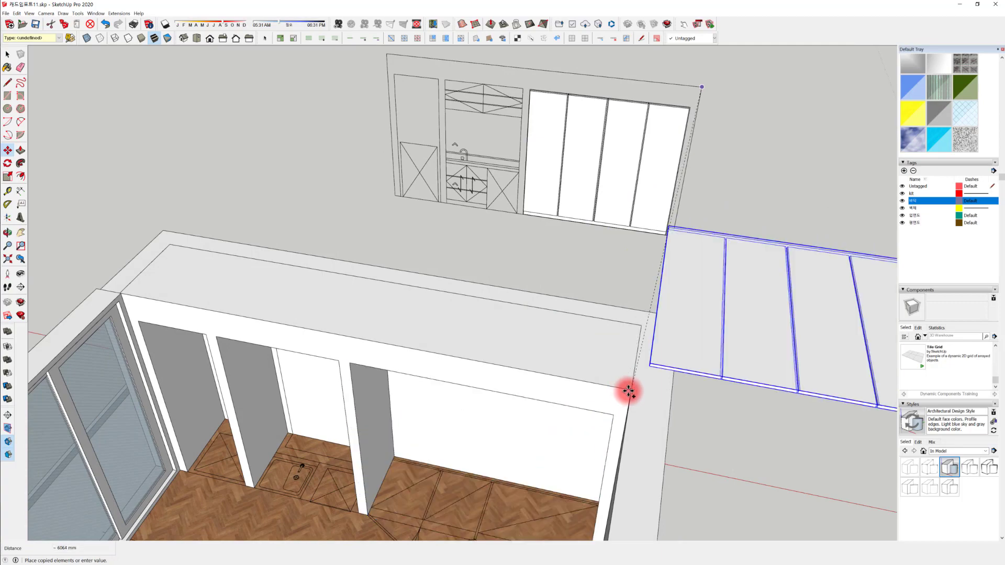
left_click(629, 393)
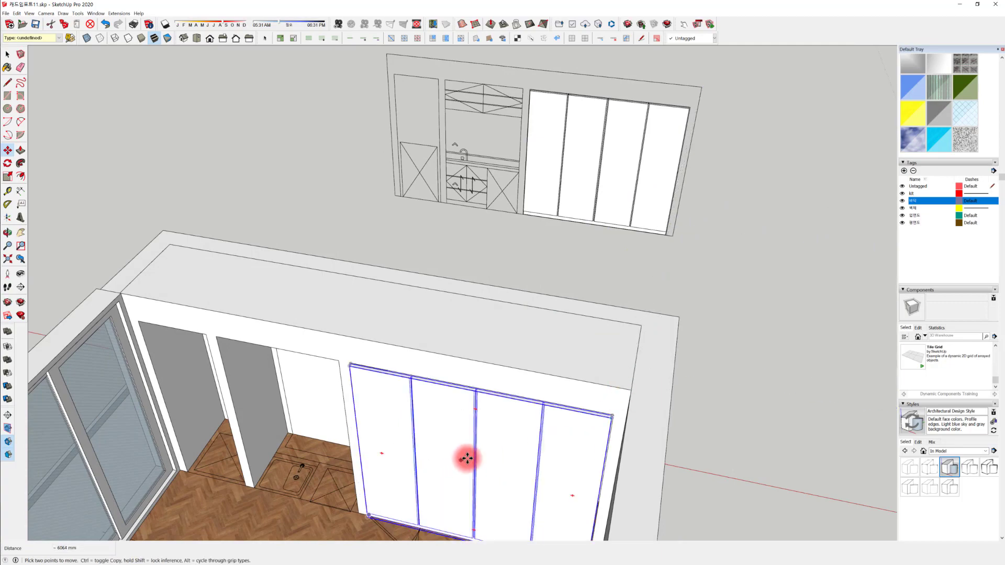
Move the copied four-door front 30 mm back into the wall opening along the green axis
middle_click_drag(466, 457, 561, 321)
scroll(576, 299, "up", 5)
scroll(684, 316, "down", 5)
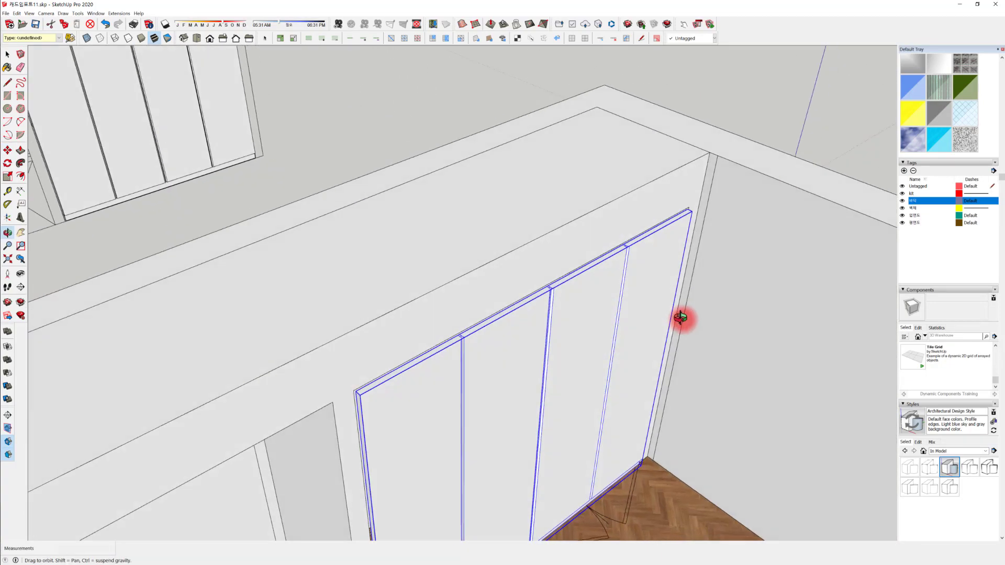
mouse_move(684, 316)
middle_mouse_down()
mouse_move(689, 267)
mouse_move(312, 314)
middle_mouse_up()
scroll(342, 258, "up", 5)
middle_click_drag(343, 258, 414, 293)
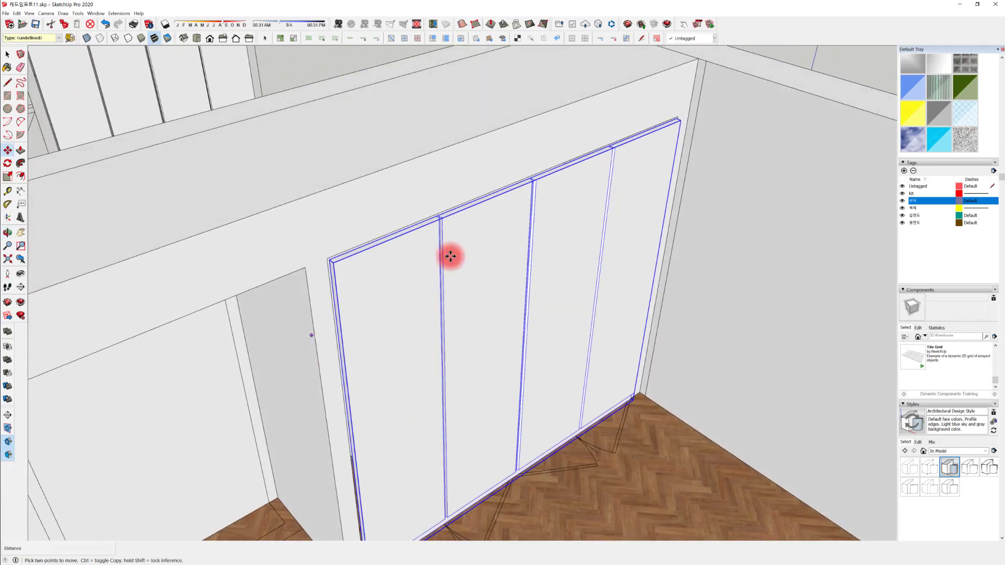
scroll(686, 128, "up", 5)
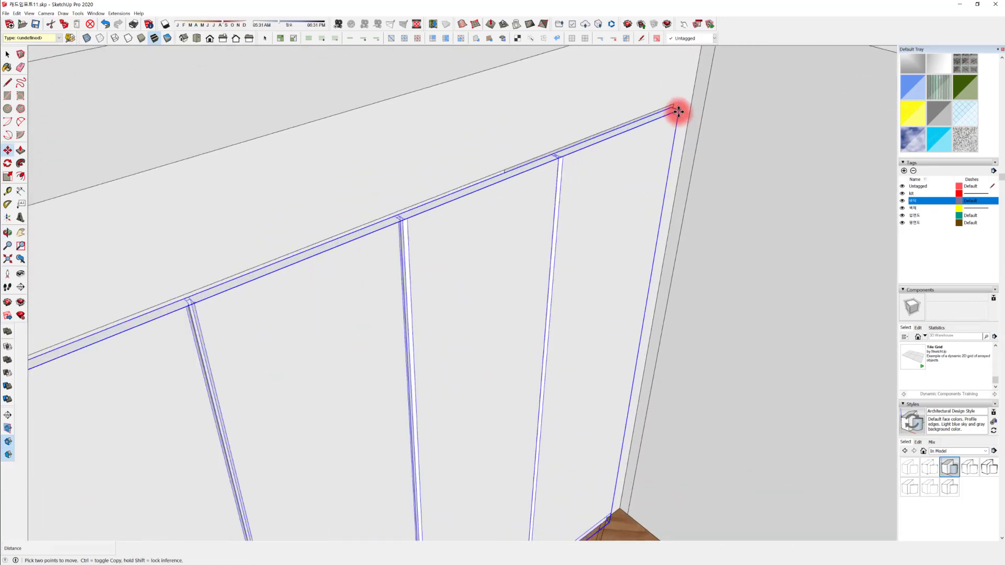
left_click_drag(679, 111, 653, 99)
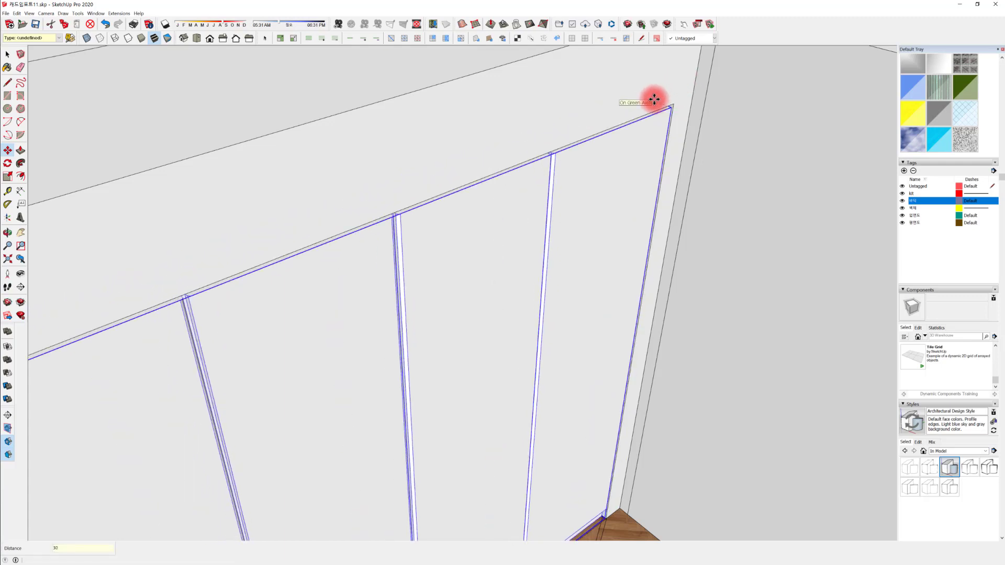
Examine how the copied four-door front sits in the kitchen wall opening, viewed from the room side
middle_click_drag(586, 353, 499, 296)
scroll(567, 423, "up", 5)
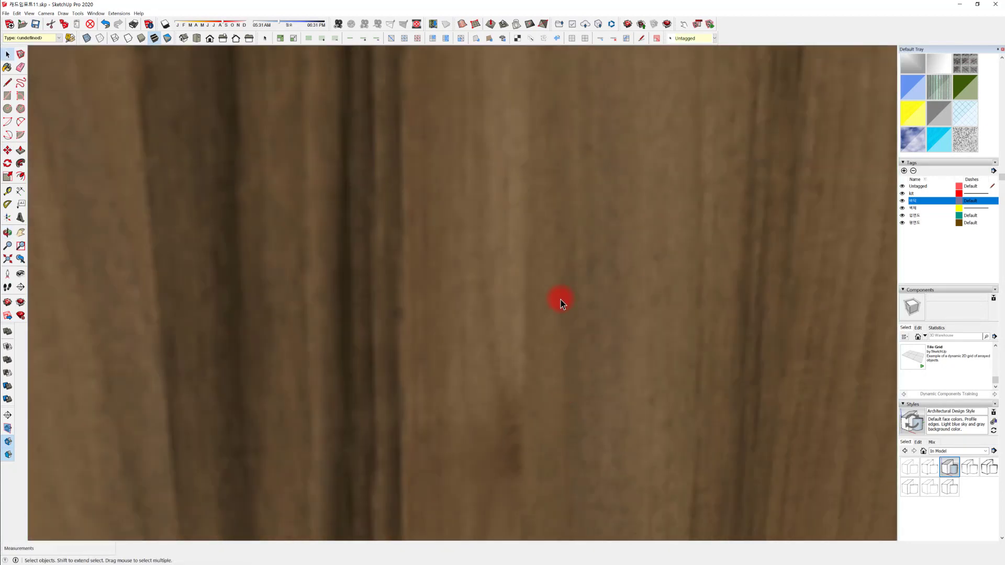
middle_click_drag(561, 298, 55, 319)
left_click(7, 261)
middle_click_drag(485, 215, 421, 558)
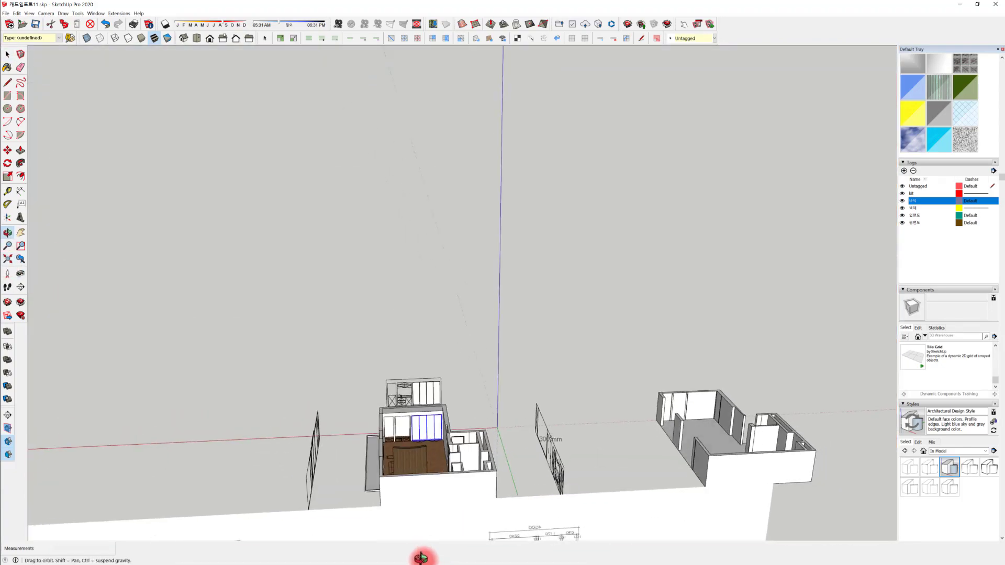
scroll(432, 422, "up", 6)
scroll(394, 408, "up", 5)
middle_click_drag(480, 450, 539, 361)
scroll(541, 417, "up", 3)
scroll(570, 324, "up", 1)
left_click(639, 147)
middle_click_drag(579, 240, 635, 215)
scroll(668, 79, "down", 5)
Delete the original four-door front from the elevation drawing behind the kitchen wall
left_click(690, 84)
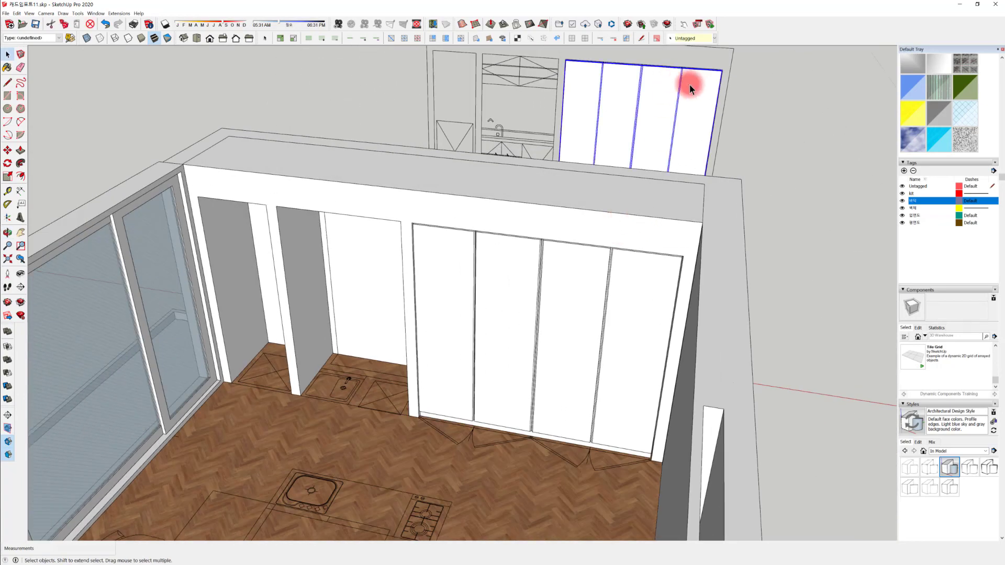
middle_click_drag(689, 84, 623, 228)
left_click(631, 216, "shift")
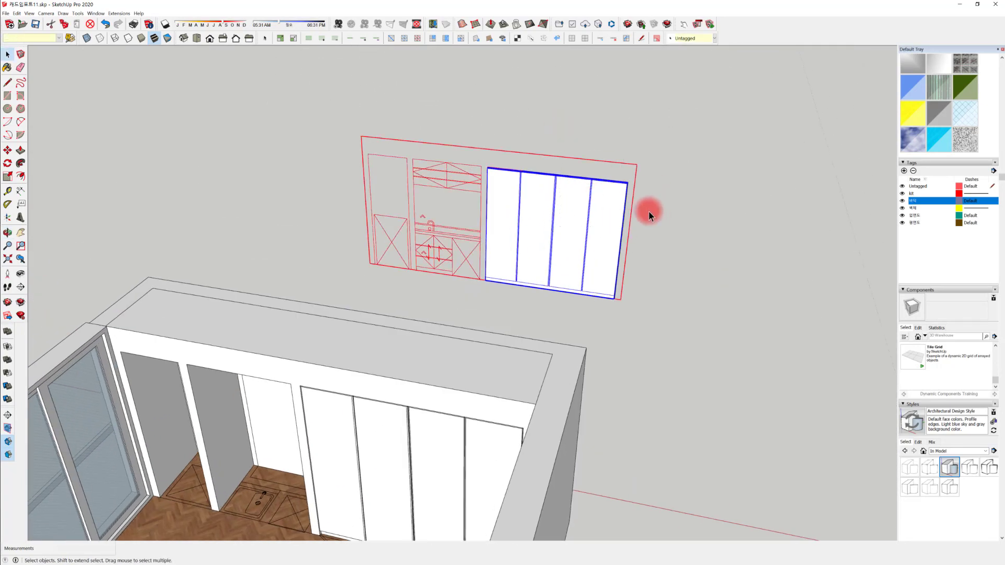
key("Delete")
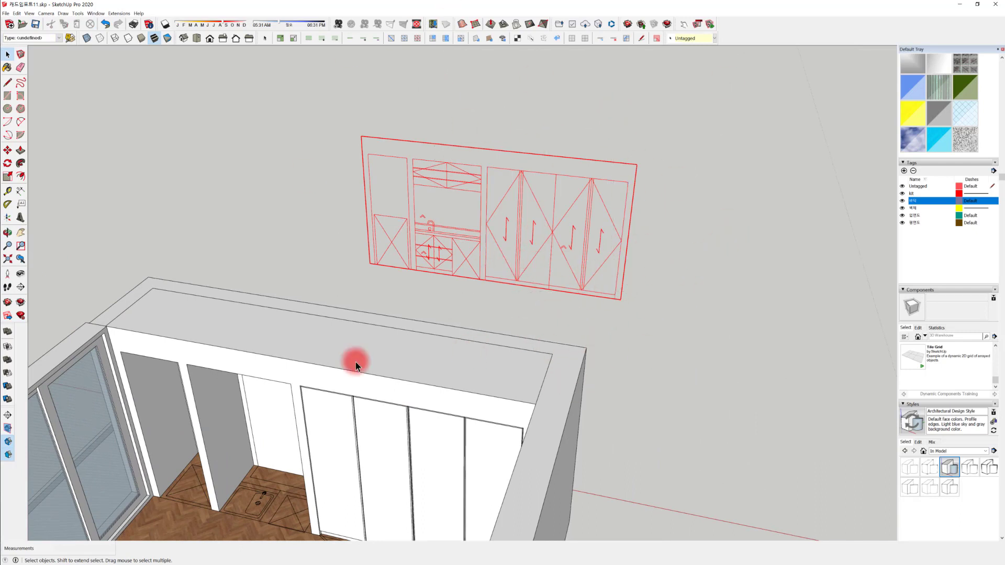
Examine the two open recesses beside the four-door front and the sink cabinet plan on the floor, viewed from the room side
middle_click_drag(356, 362, 442, 429)
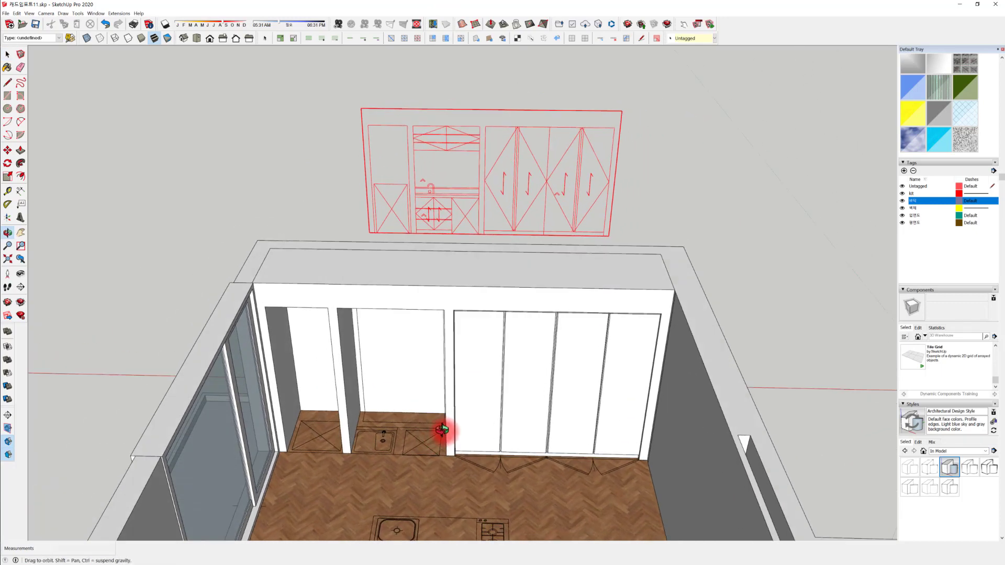
middle_click_drag(488, 464, 393, 384)
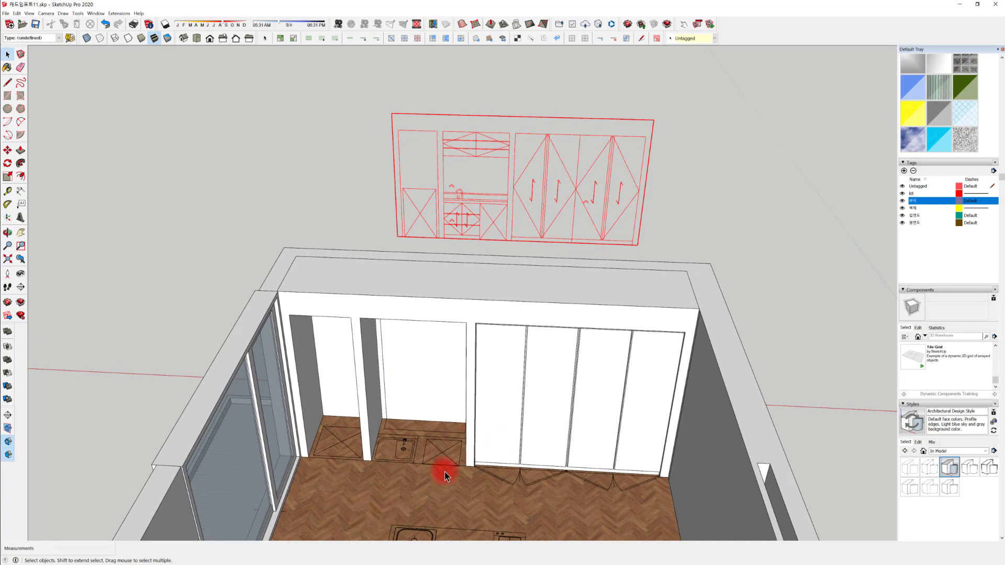
scroll(377, 467, "up", 5)
middle_click_drag(454, 438, 448, 461)
scroll(474, 393, "down", 8)
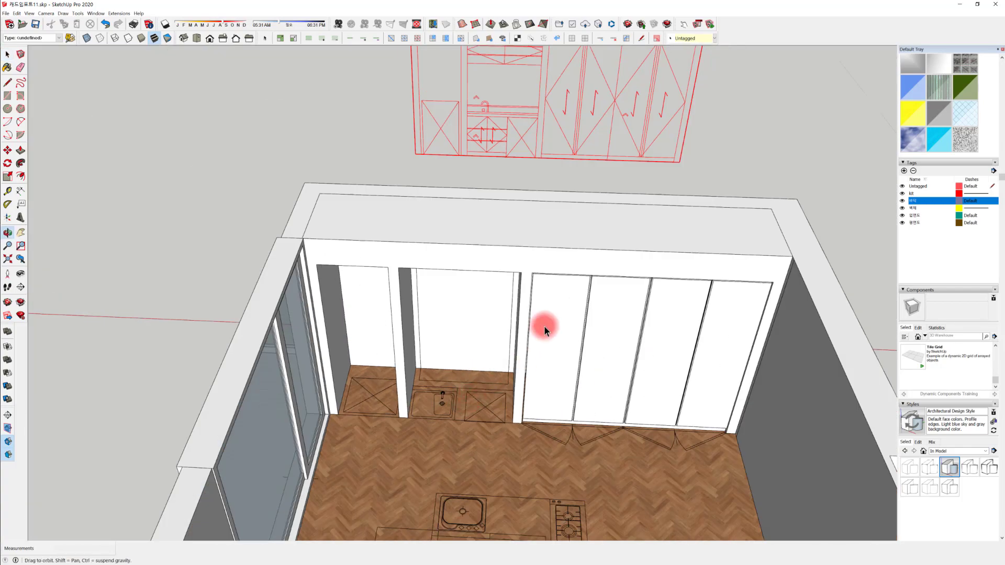
scroll(400, 407, "up", 2)
mouse_move(400, 407)
middle_mouse_down()
mouse_move(422, 415)
mouse_move(415, 377)
mouse_move(419, 419)
mouse_move(399, 411)
mouse_move(394, 421)
middle_mouse_up()
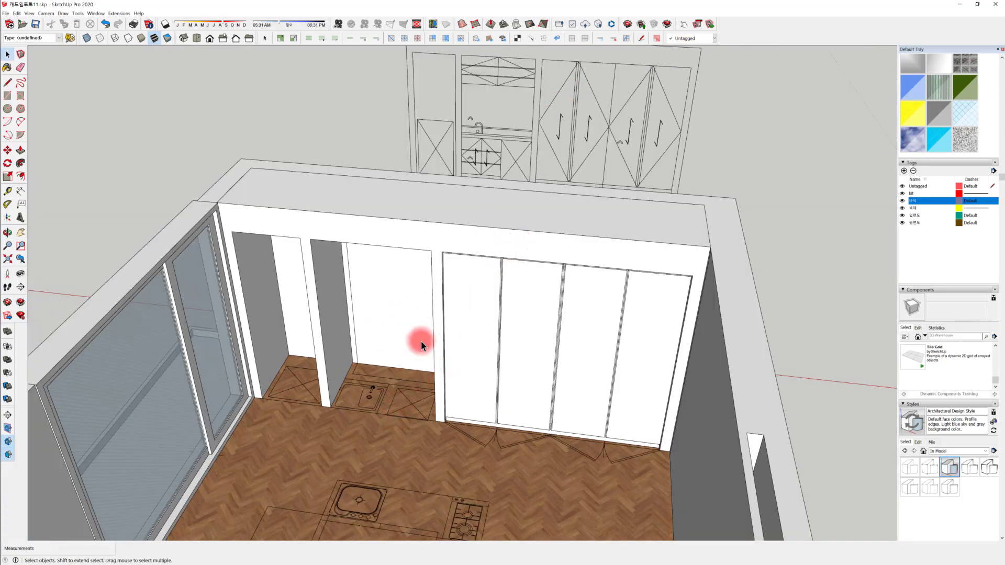
scroll(365, 434, "up", 2)
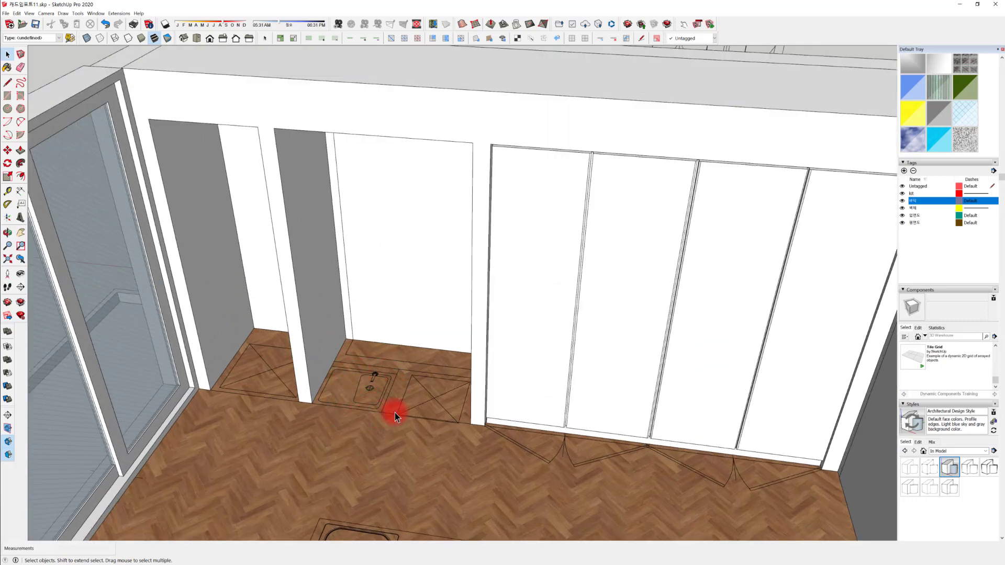
middle_click_drag(399, 392, 396, 404)
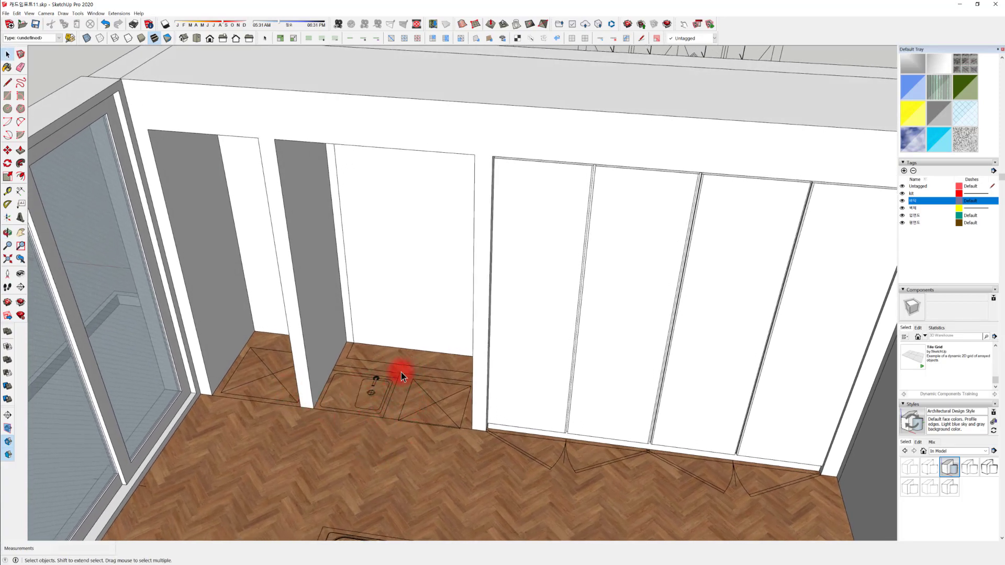
scroll(401, 372, "down", 15)
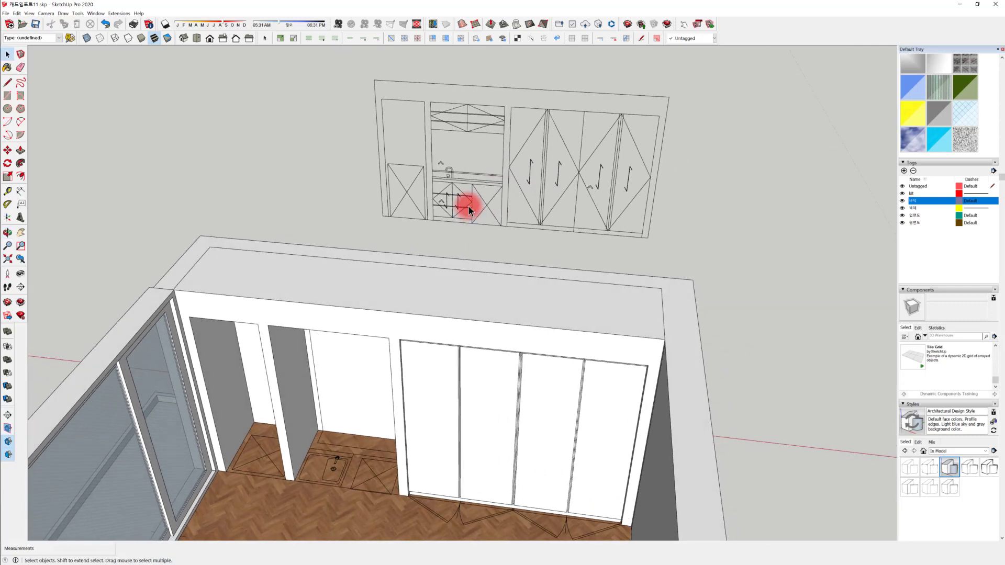
Draw a rectangle over the sink base cabinet in the elevation drawing, from the backsplash's upper corner to the opposite floor corner
mouse_move(470, 210)
middle_mouse_down()
mouse_move(452, 170)
mouse_move(451, 301)
mouse_move(433, 305)
mouse_move(543, 296)
mouse_move(426, 321)
mouse_move(395, 301)
mouse_move(410, 316)
mouse_move(397, 336)
middle_mouse_up()
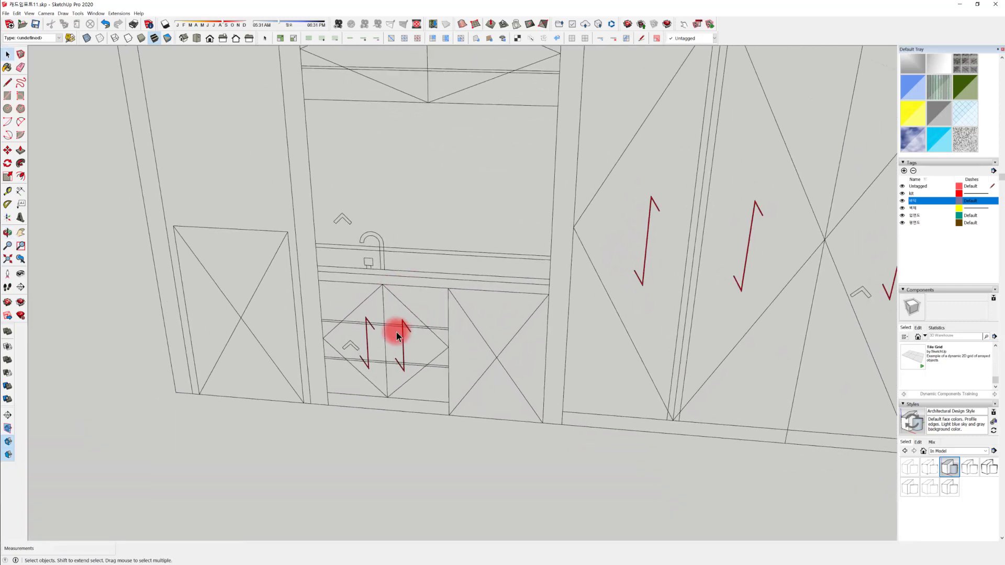
key("r")
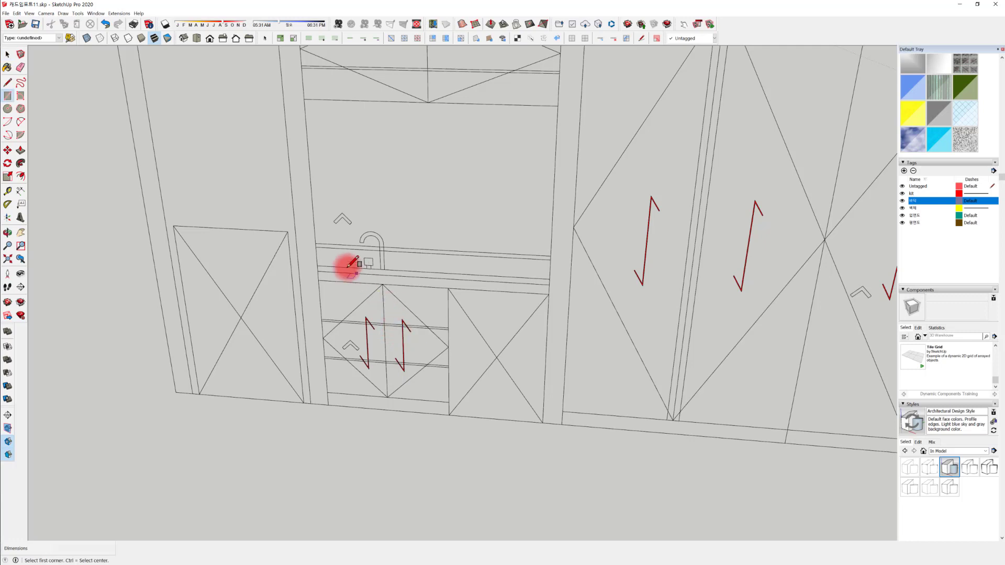
left_click(316, 243)
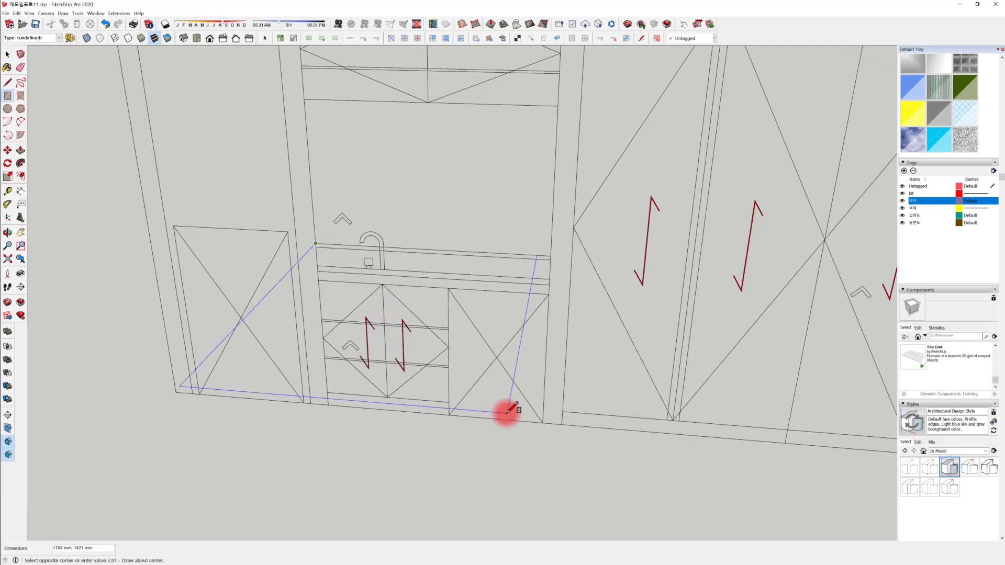
left_click(545, 422)
middle_click_drag(544, 422, 463, 378)
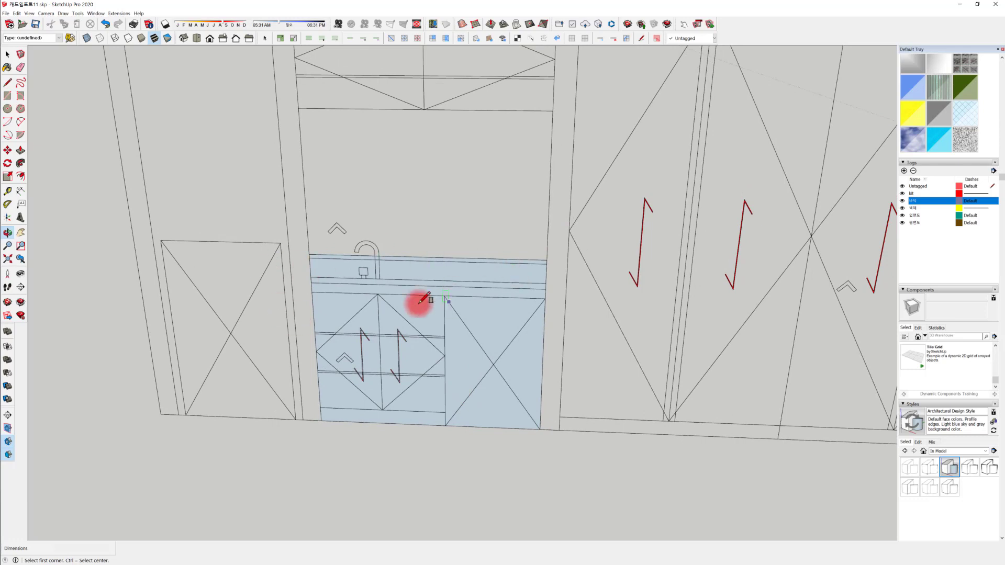
scroll(354, 282, "up", 2)
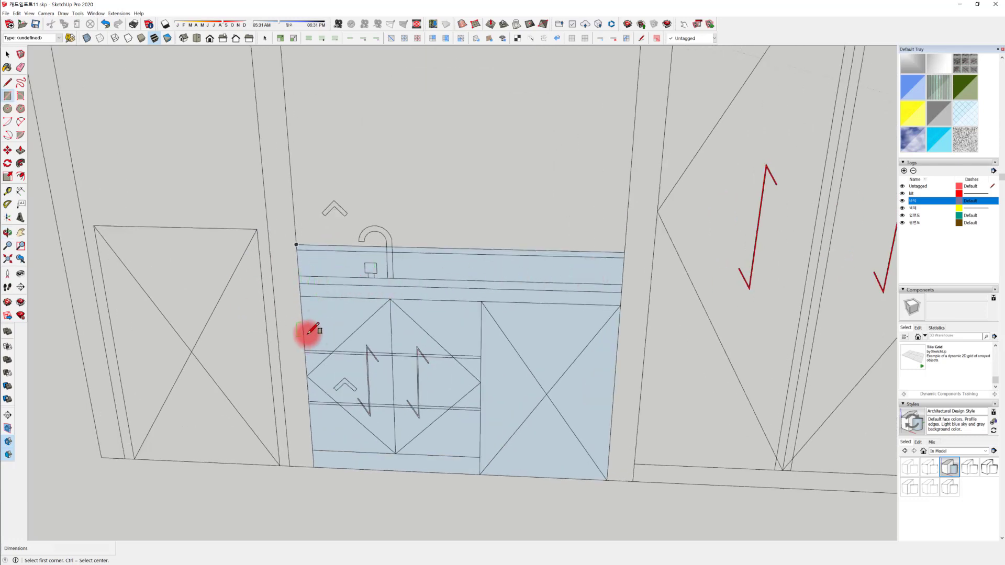
Divide the sink cabinet face with a 1170 mm line below the countertop and a 740 mm vertical line between its two cabinet sections
key("l")
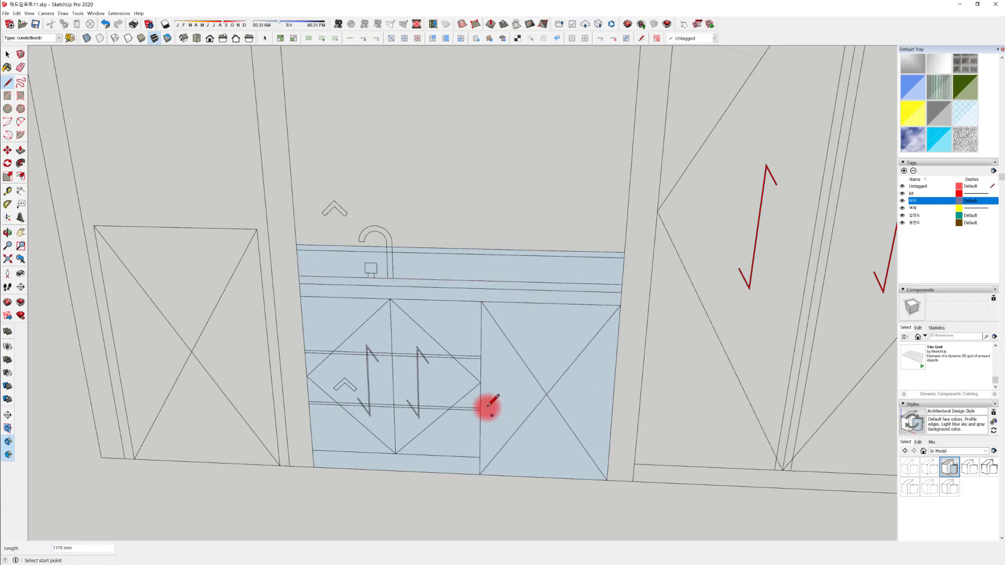
left_click(301, 296)
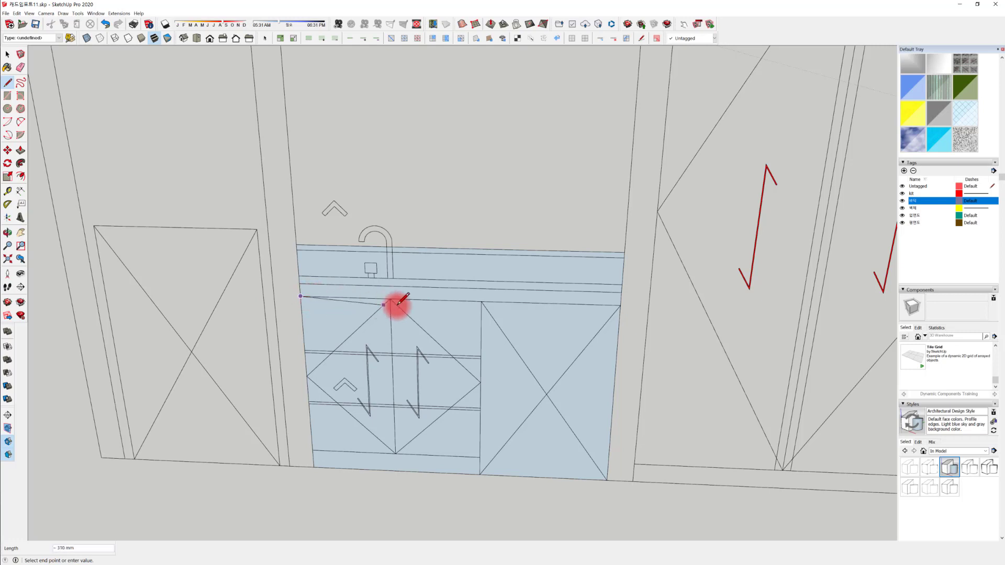
left_click(620, 303)
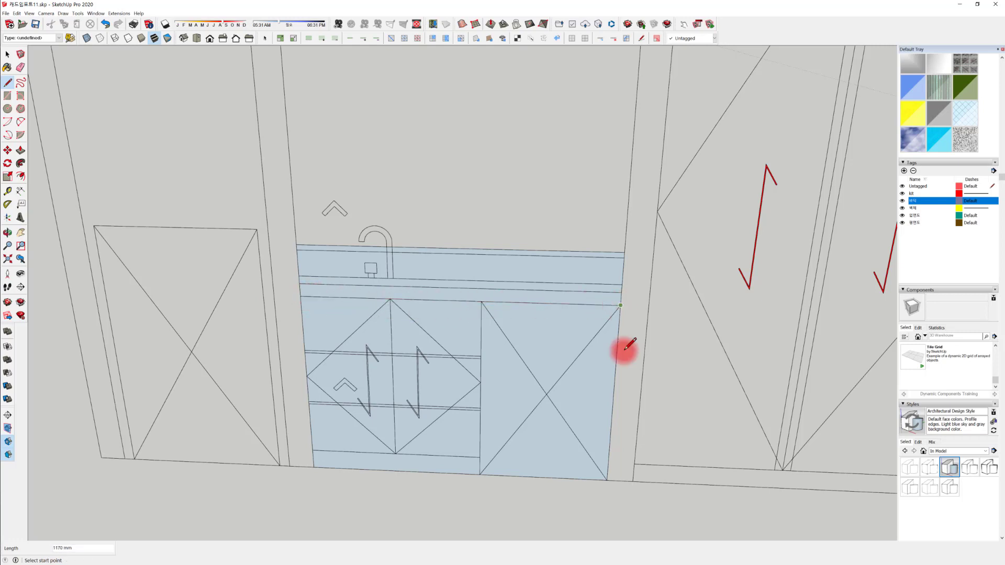
left_click(482, 302)
left_click(480, 475)
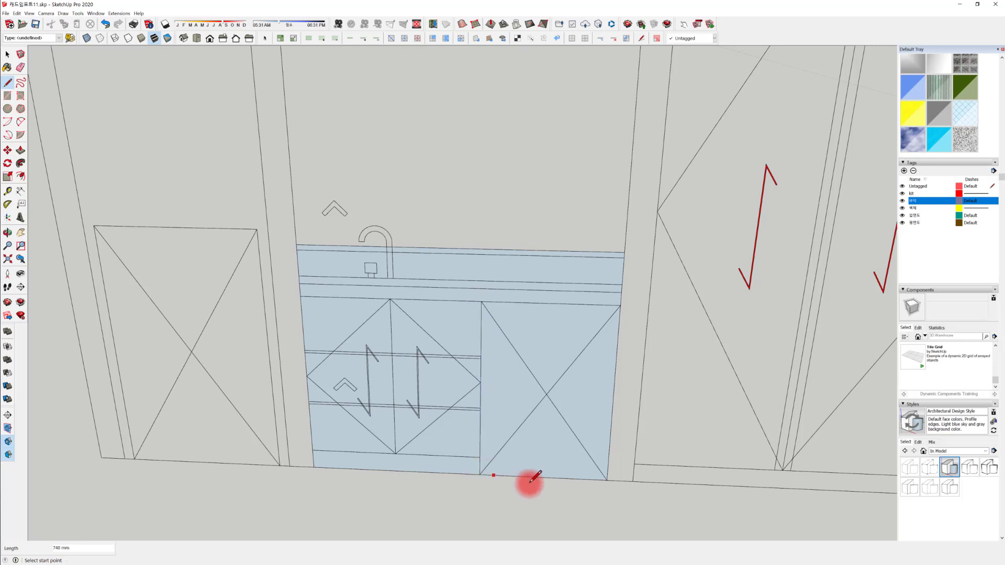
Draw a line along the upper drawer gap of the sink cabinet and copy it 10 mm down to form the gap
scroll(314, 352, "up", 5)
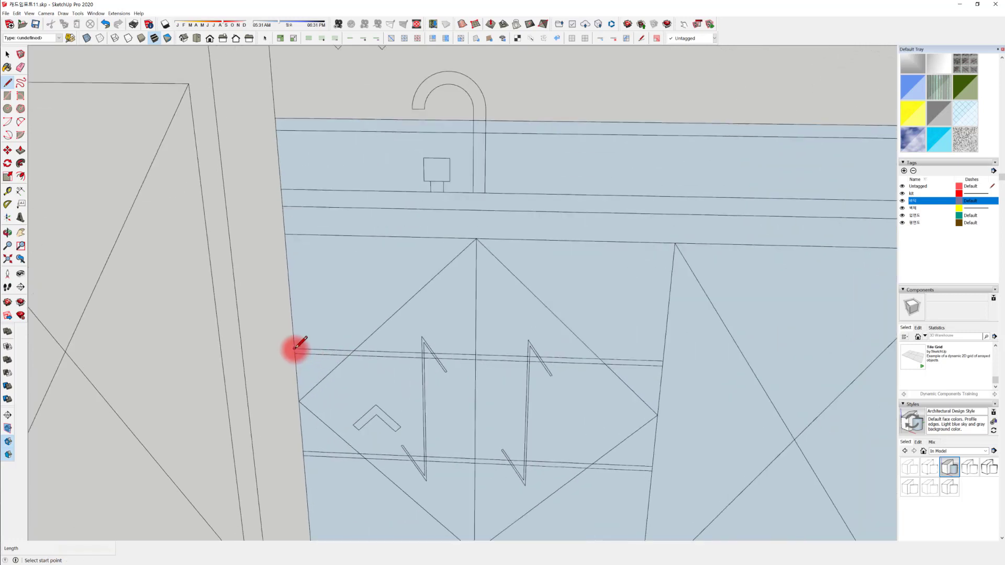
left_click(294, 348)
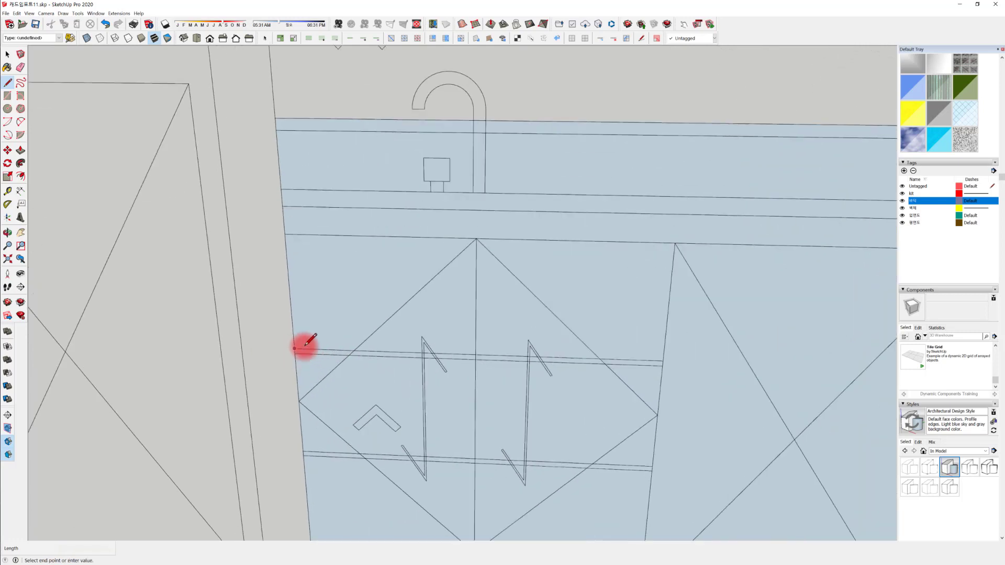
left_click(664, 360)
key("space")
left_click(358, 352)
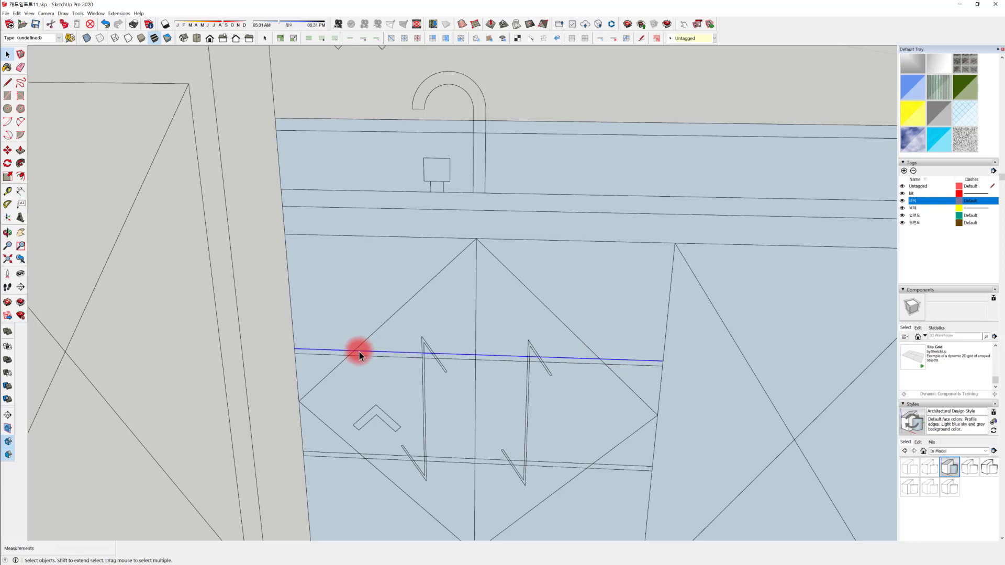
key("m")
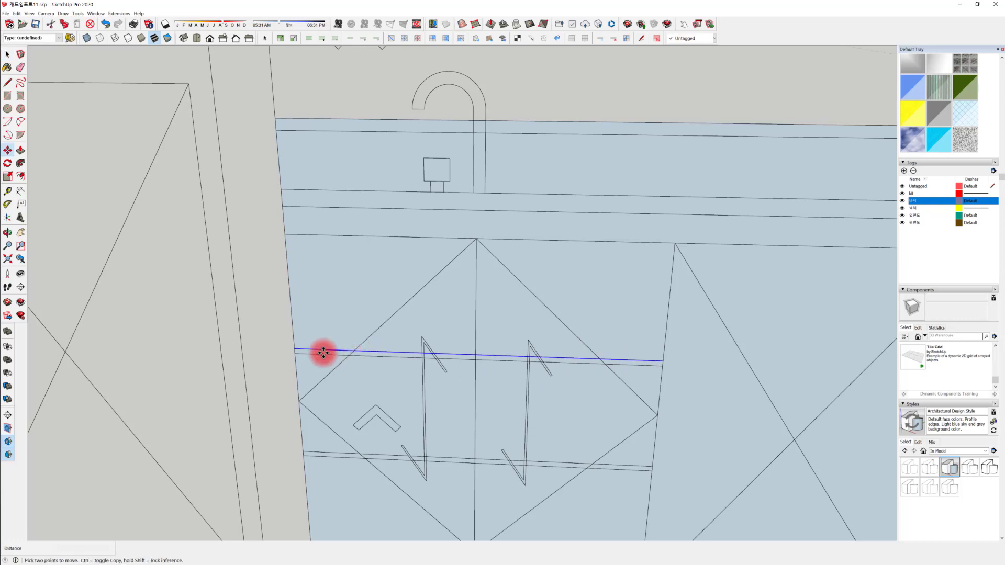
left_click(294, 349)
left_click(295, 354)
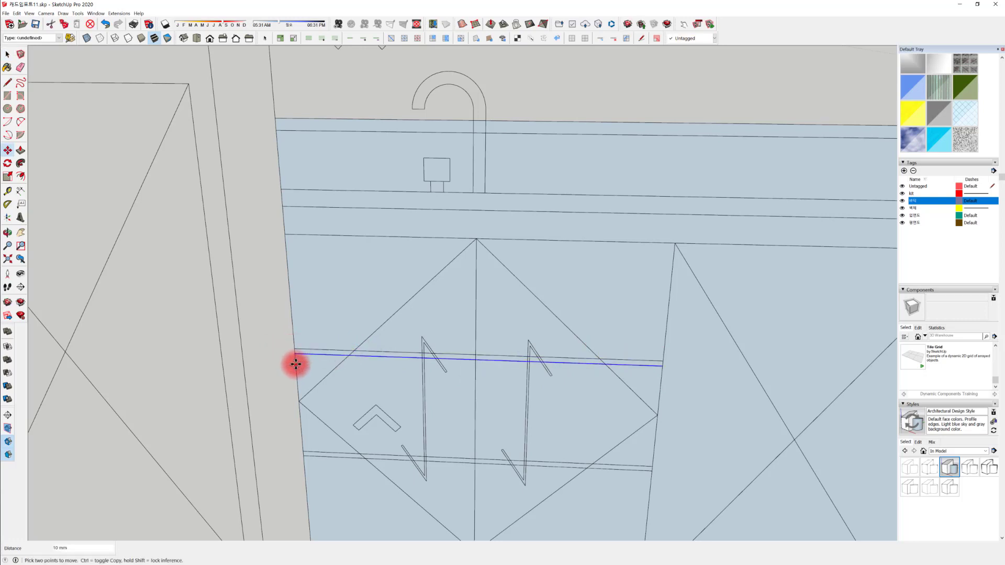
Copy the gap line onto both edges of the lower drawer gap and the plinth's top edge, and check the resulting separate drawer faces
left_click(297, 355)
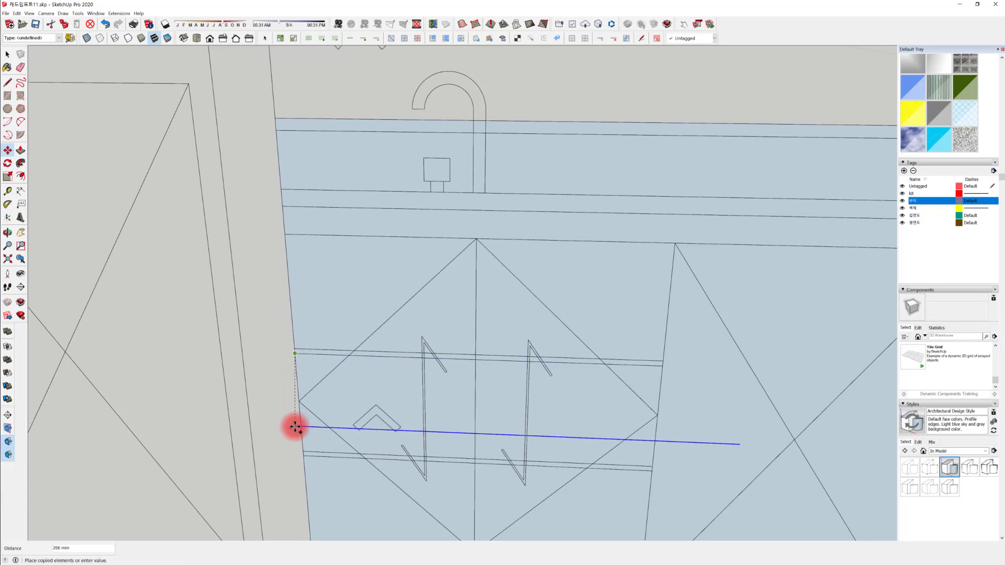
left_click(304, 451)
key("ctrl")
left_click(304, 451)
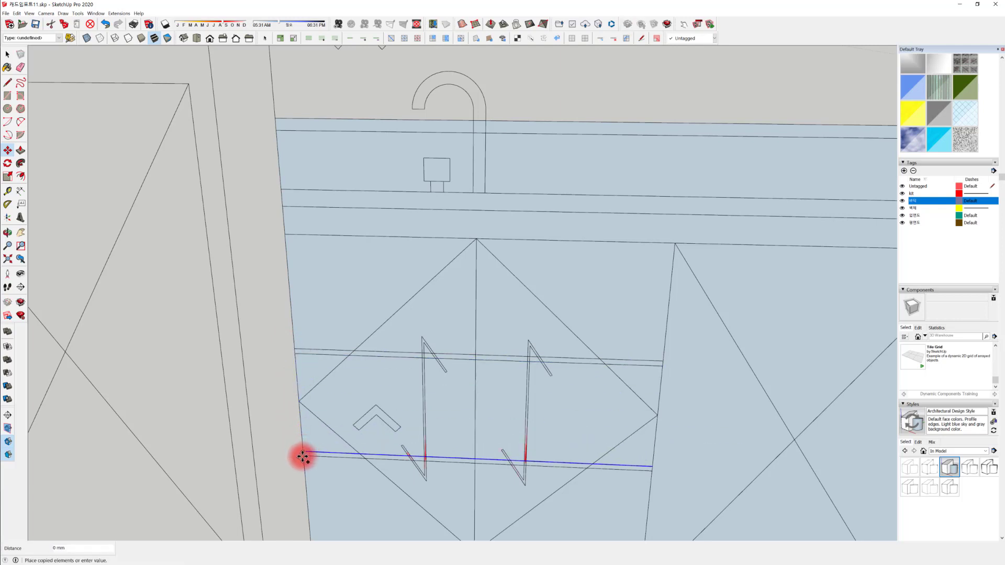
scroll(387, 370, "down", 3)
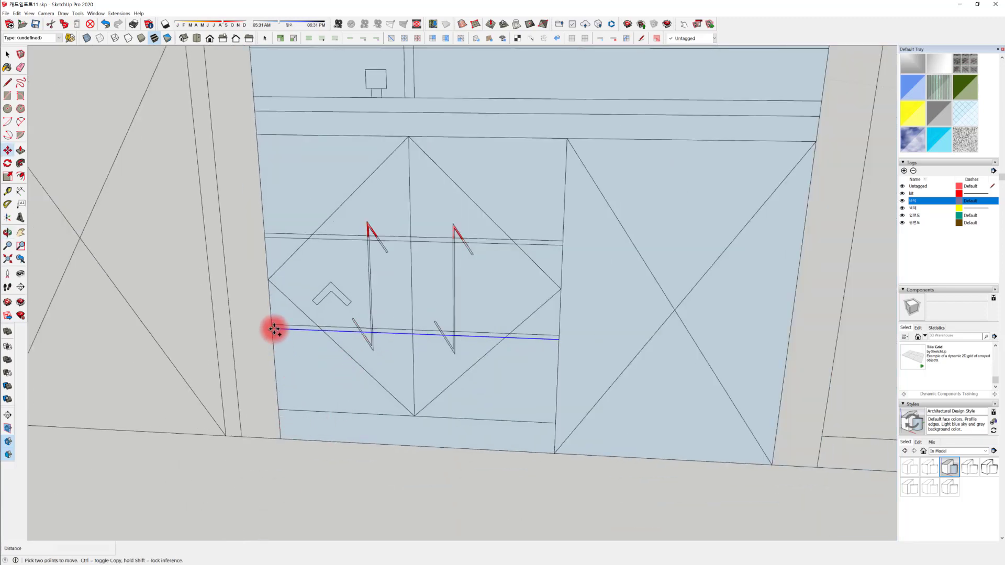
left_click(274, 329)
left_click(280, 411)
middle_click_drag(532, 430, 443, 456)
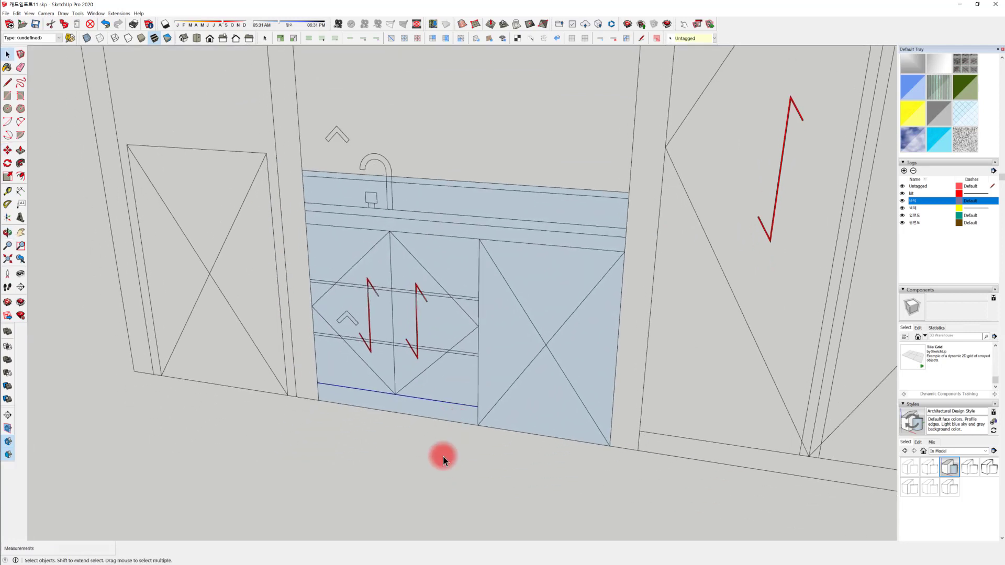
left_click(541, 297)
left_click(367, 278)
left_click(406, 334)
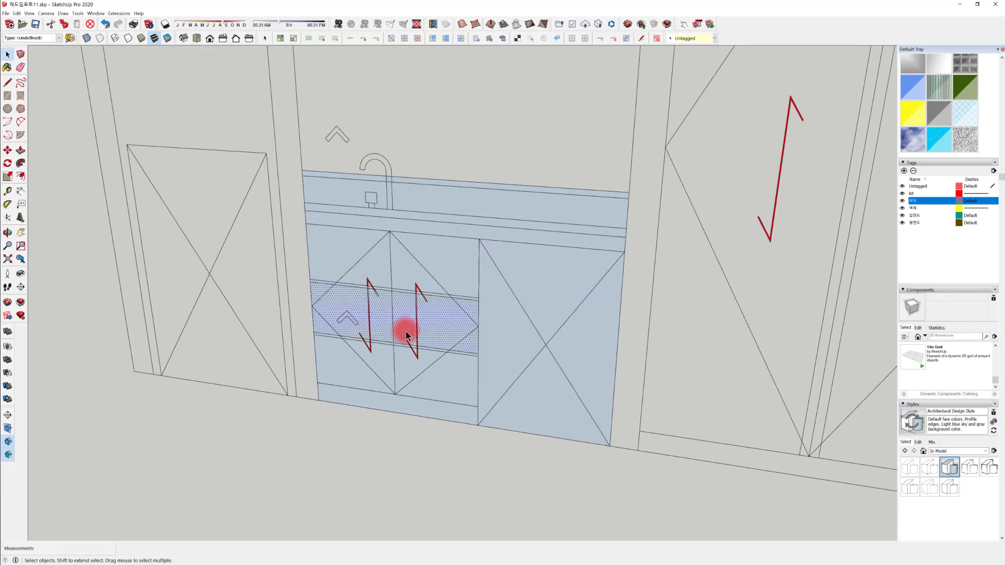
key("Escape")
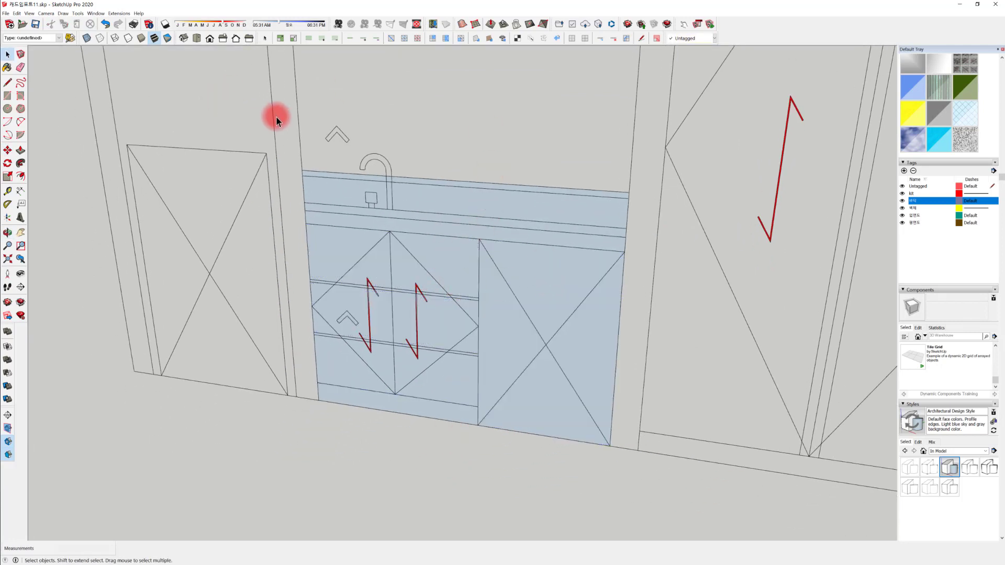
Measure on the floor plan how far the sink counter's lines lie from the recess's back wall
middle_click_drag(274, 134, 316, 410)
middle_click_drag(264, 155, 379, 343)
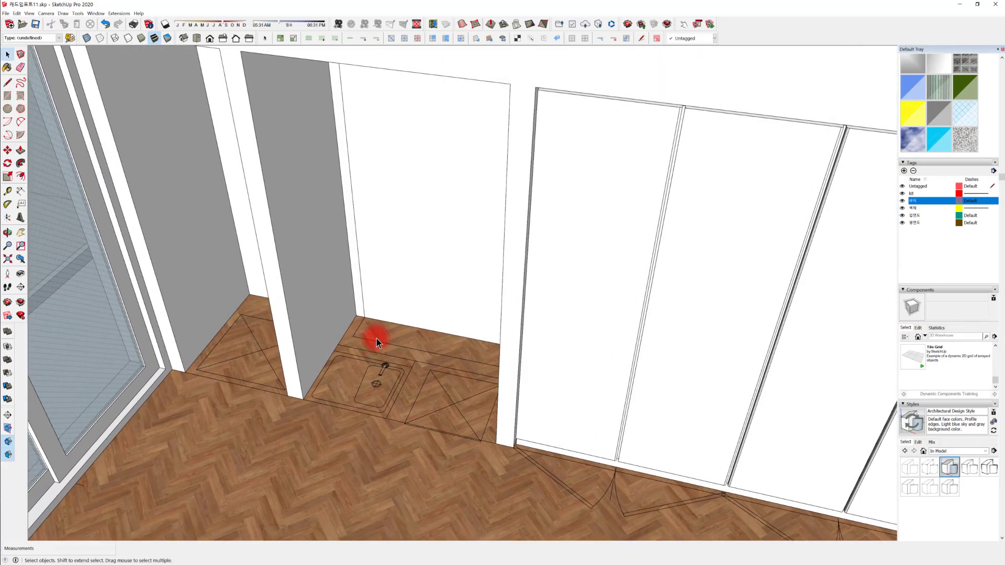
key("t")
scroll(377, 314, "up", 3)
left_click(379, 313)
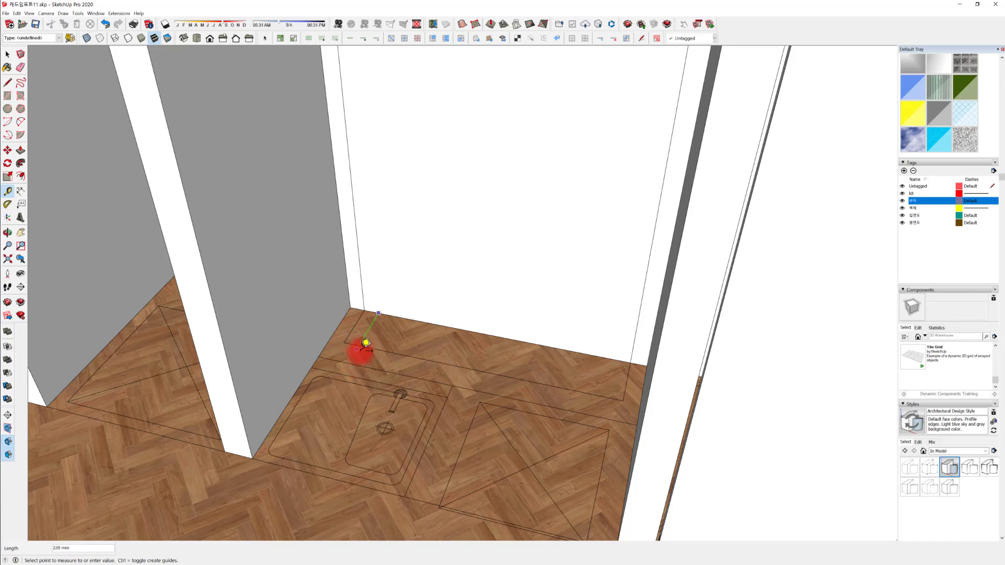
left_click_drag(350, 370, 348, 402)
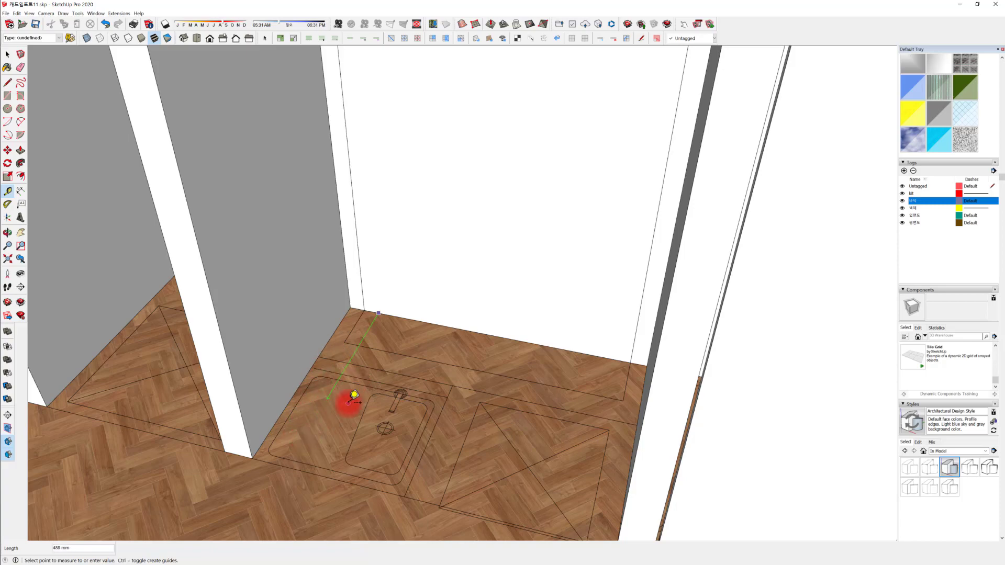
key("space")
Select the backsplash strip above the countertop on the sink cabinet's elevation face
middle_click_drag(474, 253, 403, 383)
scroll(403, 382, "down", 3)
scroll(403, 382, "down", 4)
middle_click_drag(502, 157, 460, 254)
scroll(377, 406, "up", 5)
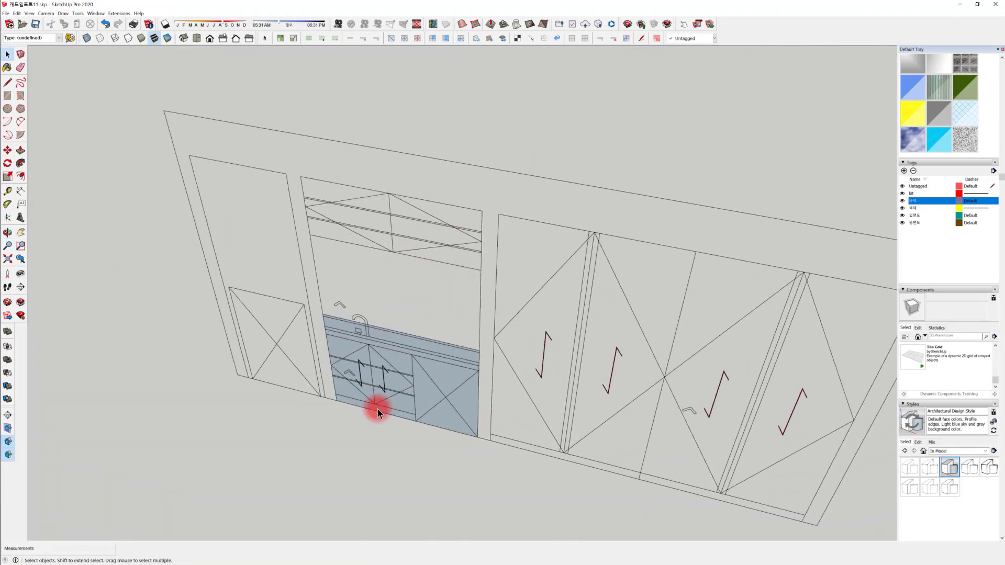
left_click(423, 304)
mouse_move(423, 304)
middle_mouse_down()
mouse_move(440, 321)
mouse_move(457, 301)
mouse_move(434, 310)
mouse_move(467, 311)
middle_mouse_up()
middle_click_drag(493, 382, 501, 328)
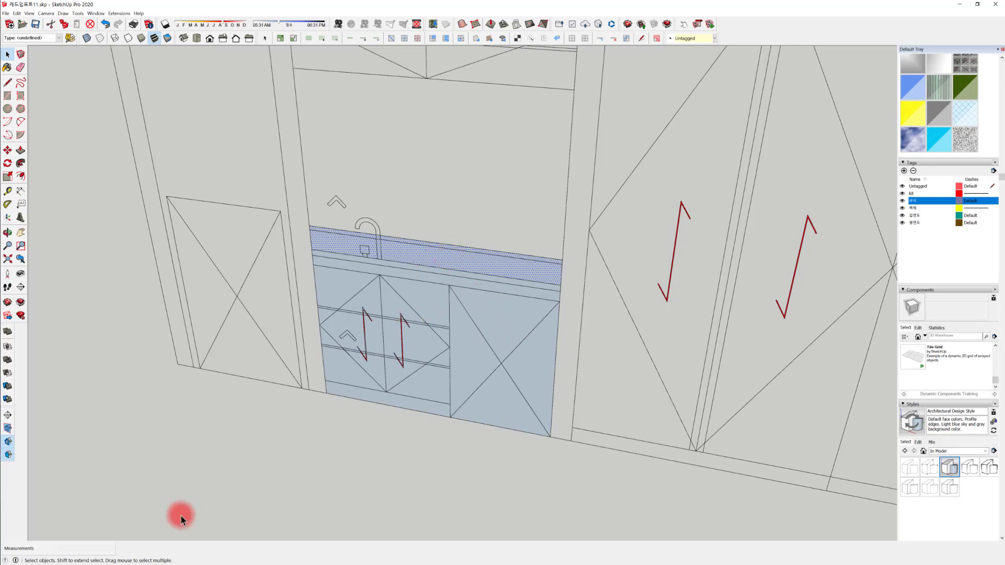
Examine the sink recess and its counter plan on the kitchen floor, viewed from inside the room
scroll(456, 303, "down", 3)
middle_click_drag(314, 438, 207, 343)
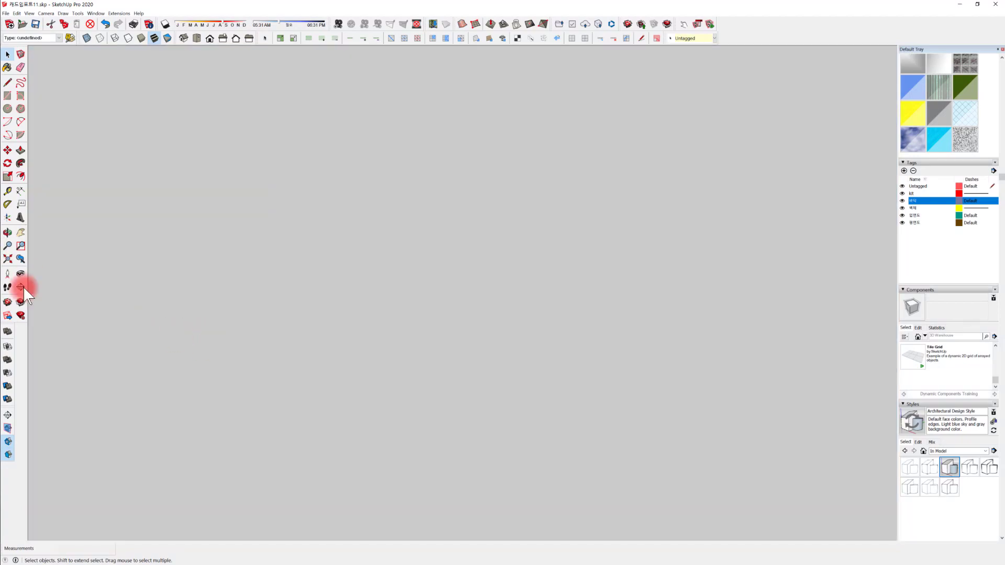
left_click(8, 258)
middle_click_drag(318, 381, 301, 437)
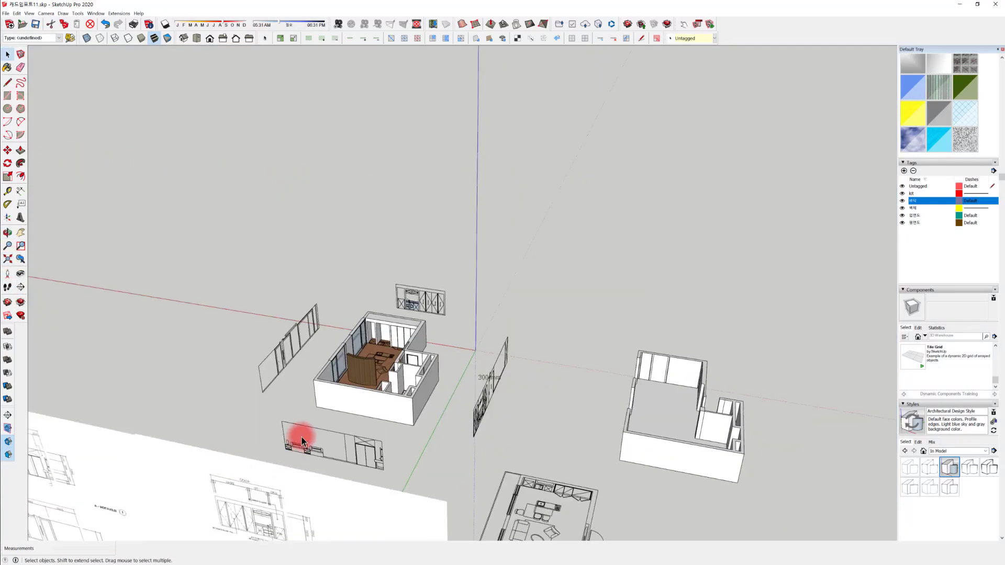
scroll(297, 450, "up", 3)
scroll(388, 338, "up", 2)
scroll(413, 272, "up", 5)
scroll(413, 365, "up", 3)
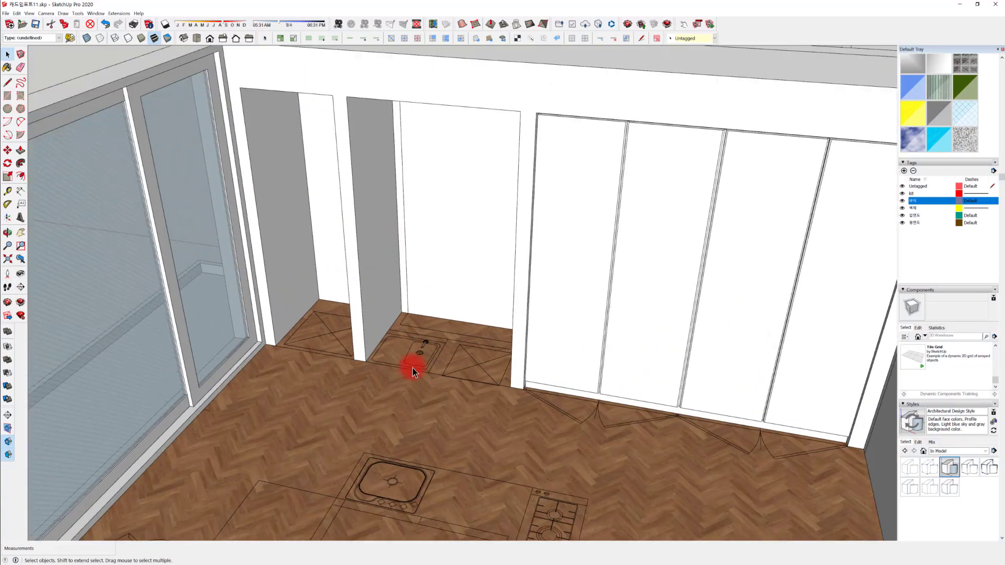
Measure the sink recess's depth along its side wall, from the back corner to the front corner at floor level
scroll(360, 439, "up", 2)
scroll(360, 440, "up", 4)
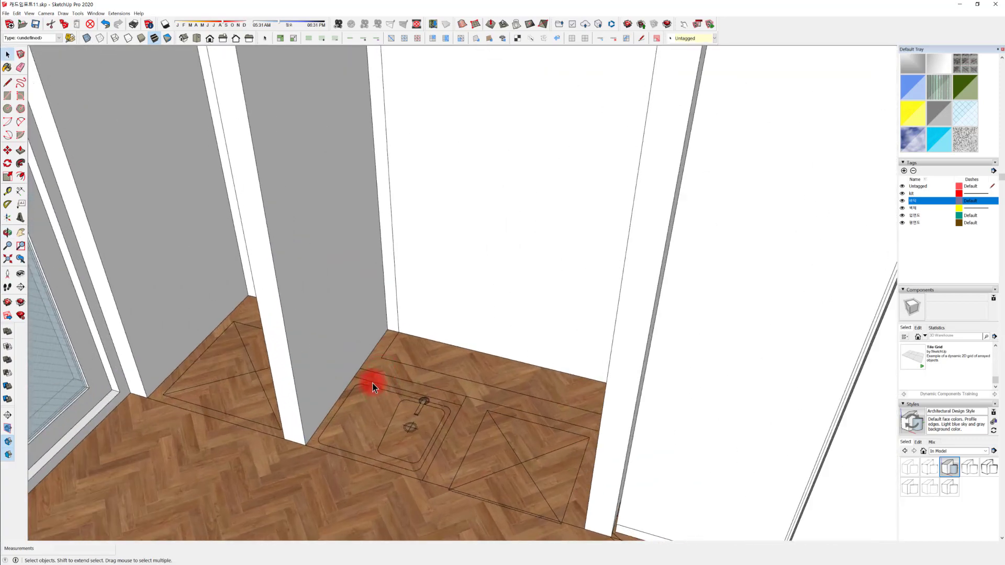
key("t")
left_click(387, 330)
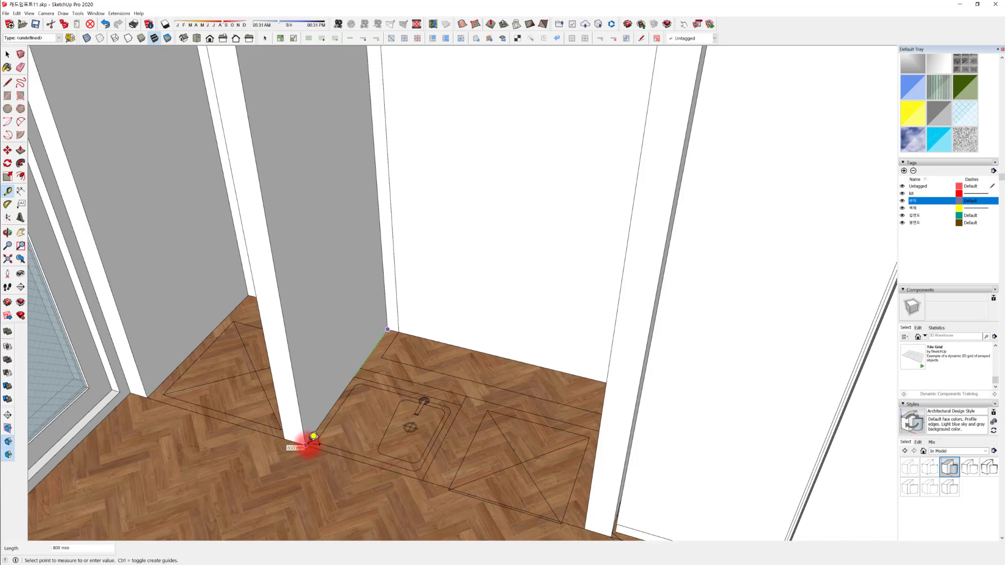
middle_click_drag(312, 437, 511, 285)
Examine the sink cabinet elevation by selecting its individual drawer and door faces
scroll(489, 321, "up", 6)
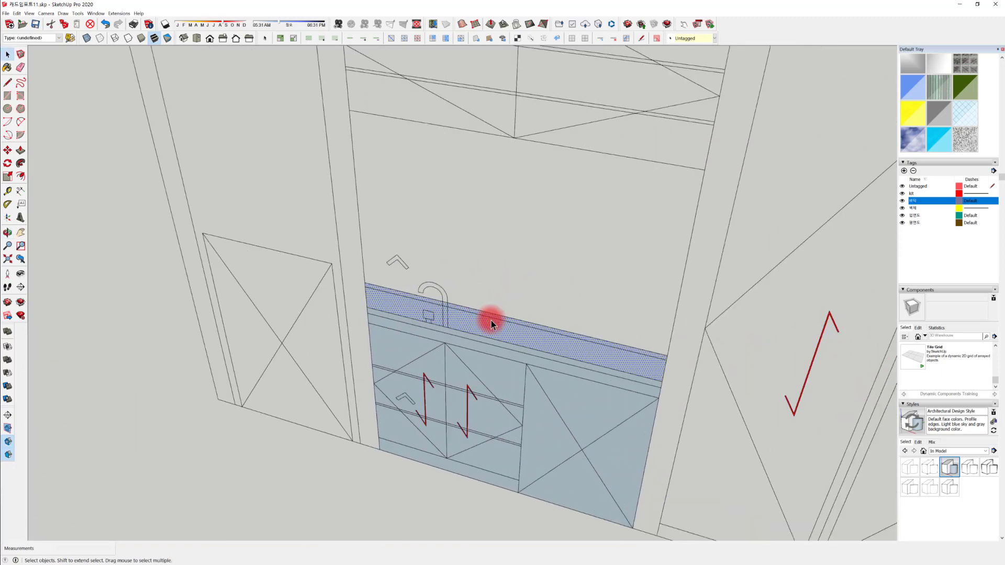
scroll(385, 394, "down", 3)
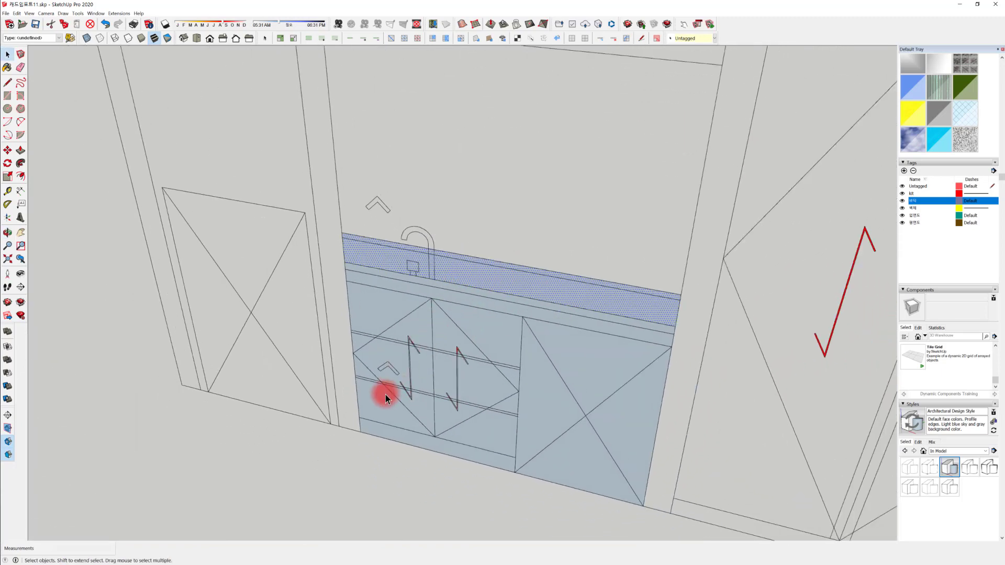
middle_click_drag(386, 395, 390, 263)
left_click(400, 322)
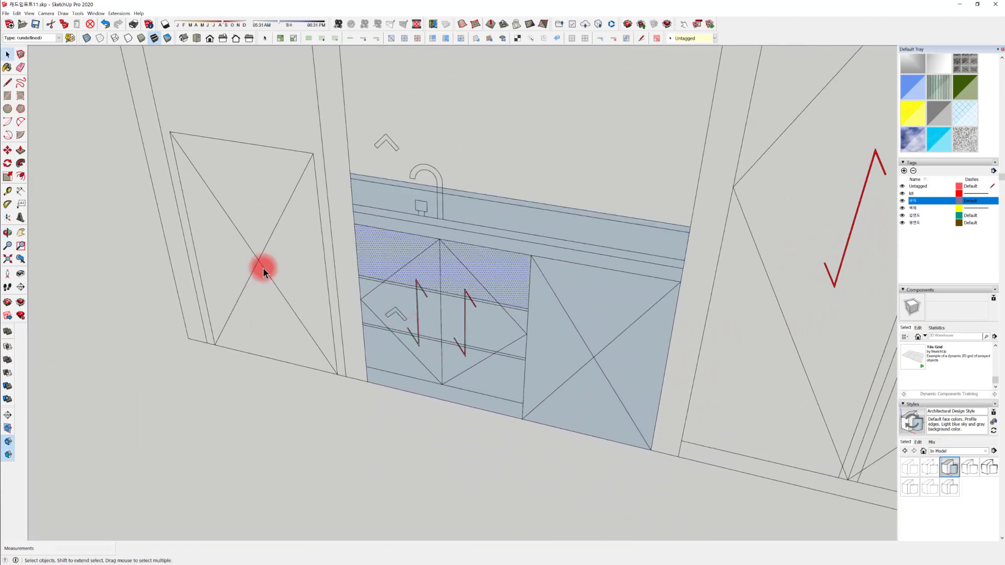
left_click(405, 267)
left_click(460, 234)
left_click(423, 255)
left_click(588, 322)
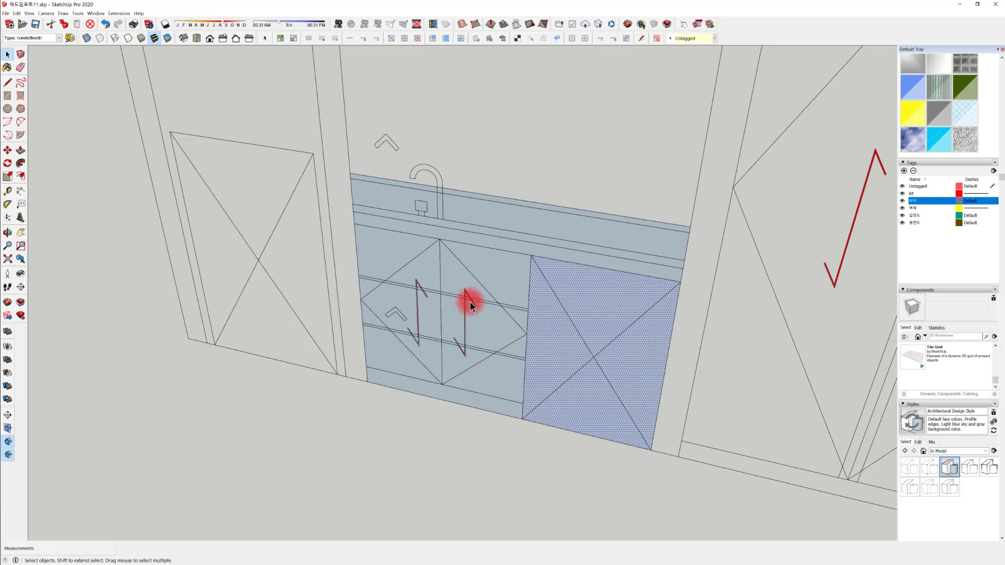
Try to extrude the top drawer face of the sink cabinet with Push/Pull, and undo it
left_click(388, 273)
mouse_move(401, 272)
middle_mouse_down()
mouse_move(406, 293)
mouse_move(404, 281)
mouse_move(425, 287)
mouse_move(411, 285)
middle_mouse_up()
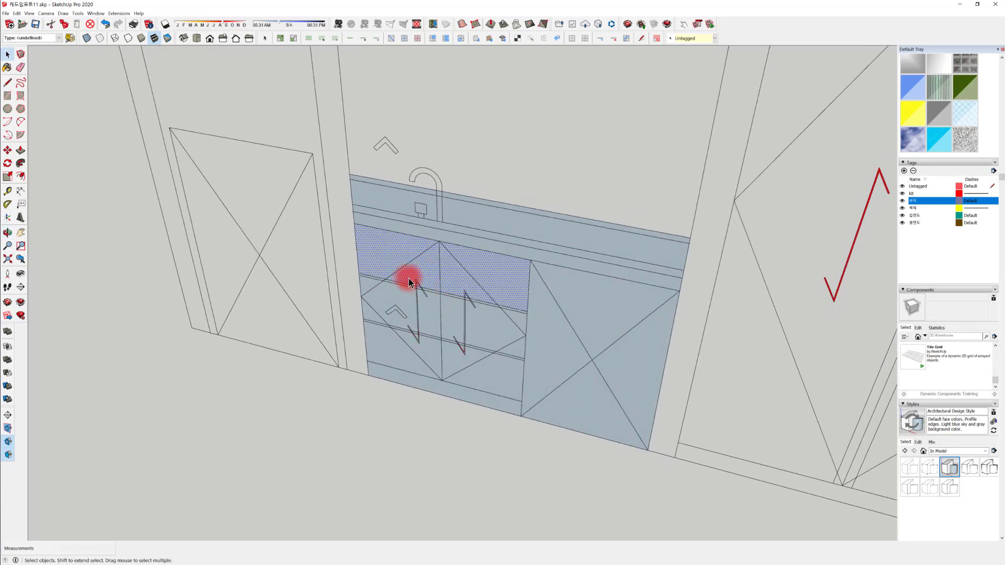
key("p")
left_click_drag(388, 258, 415, 253)
middle_click_drag(415, 253, 162, 246)
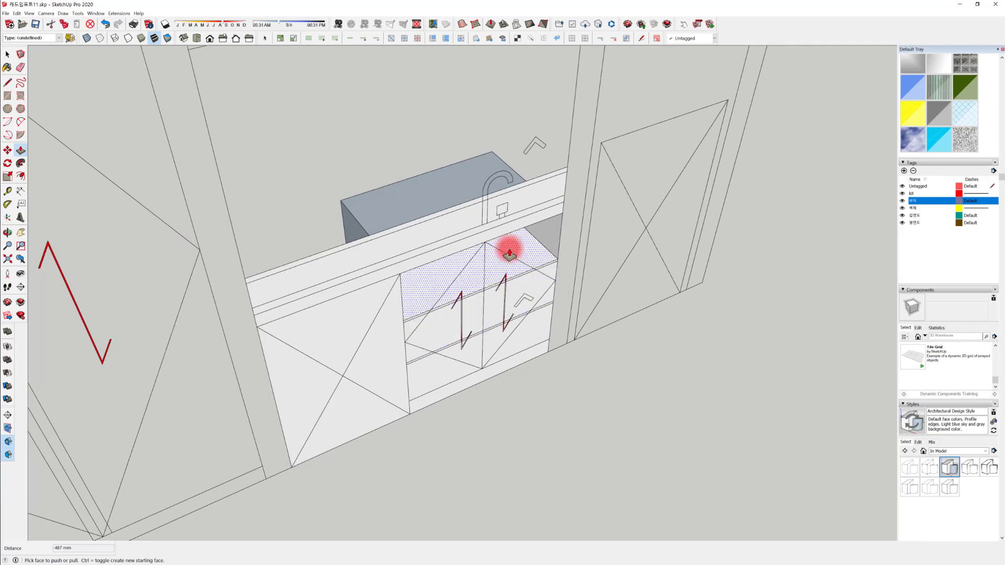
middle_click_drag(511, 247, 603, 320)
key("ctrl+z")
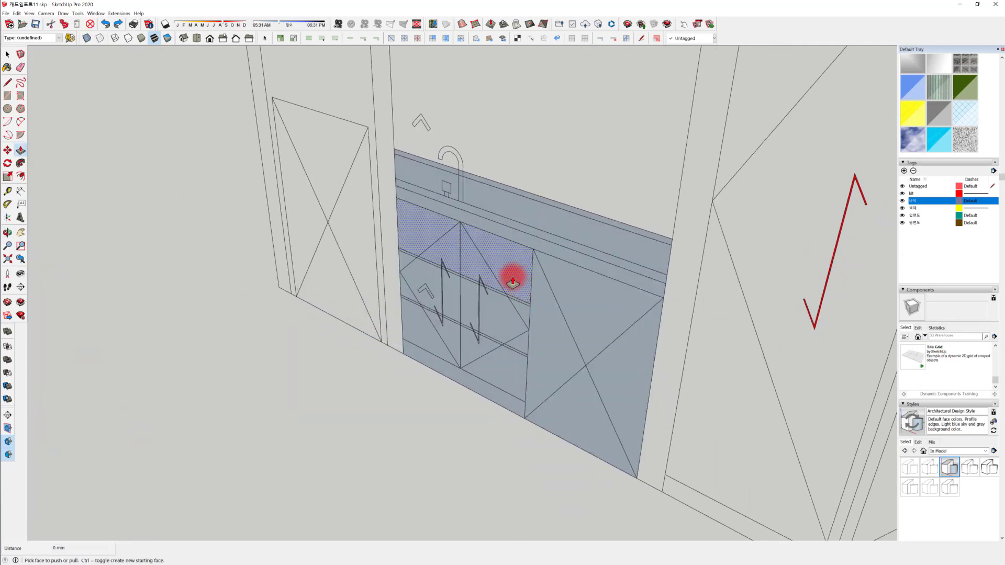
Select all connected geometry of the sink cabinet elevation and reverse its faces
key("space")
triple_click(511, 254)
right_click(513, 254)
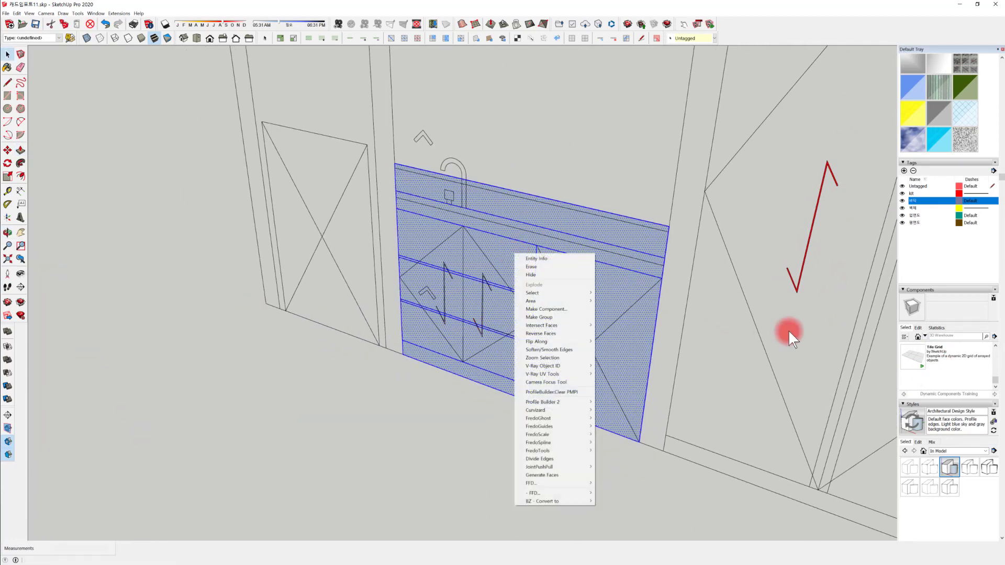
left_click(550, 333)
Try to pull the reversed top drawer face forward about 235 mm, and undo it
middle_click_drag(520, 292, 516, 363)
left_click(504, 265)
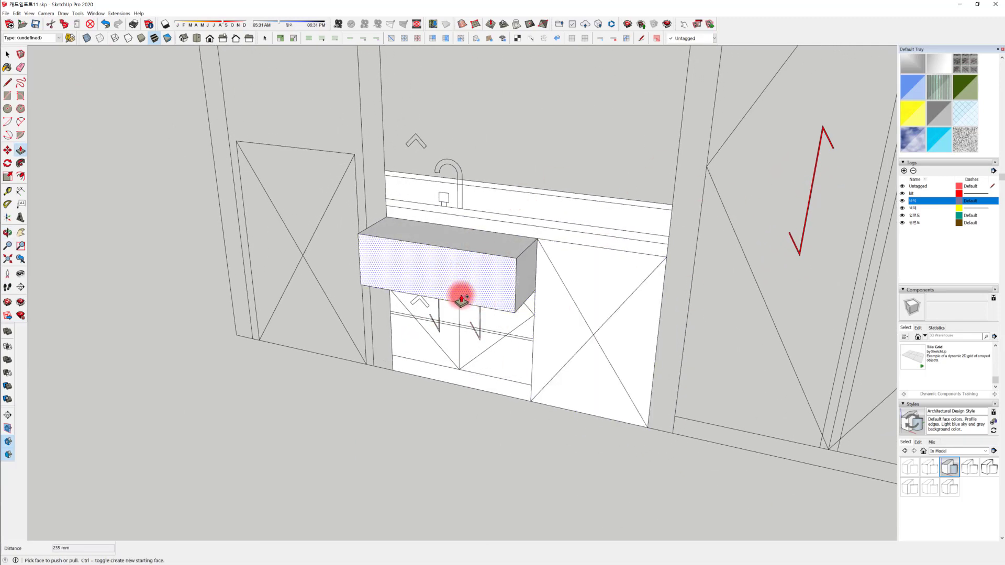
key("ctrl")
key("ctrl+z")
Pull the sink cabinet's top drawer face forward 750 mm
middle_click_drag(482, 252, 518, 265)
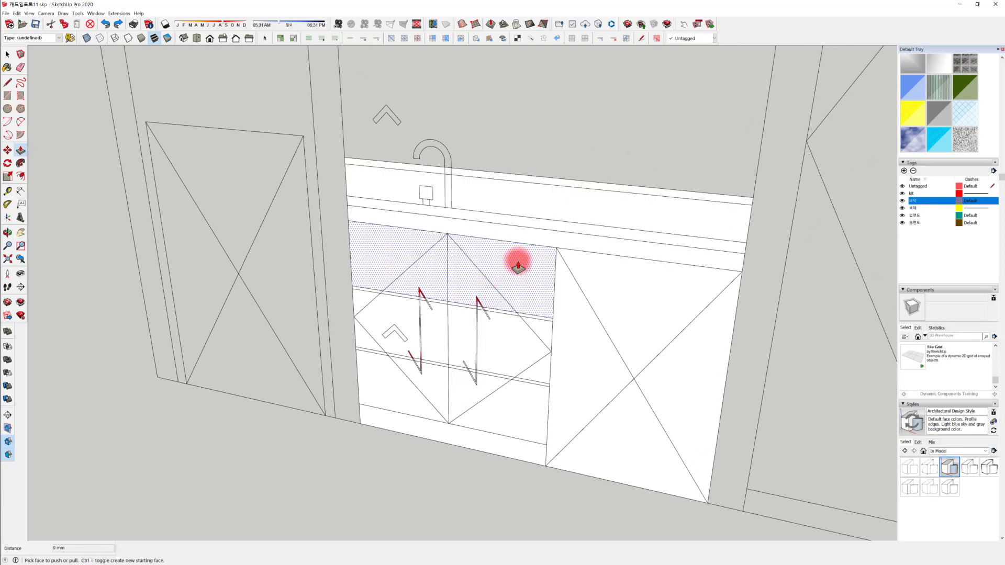
left_click(518, 266)
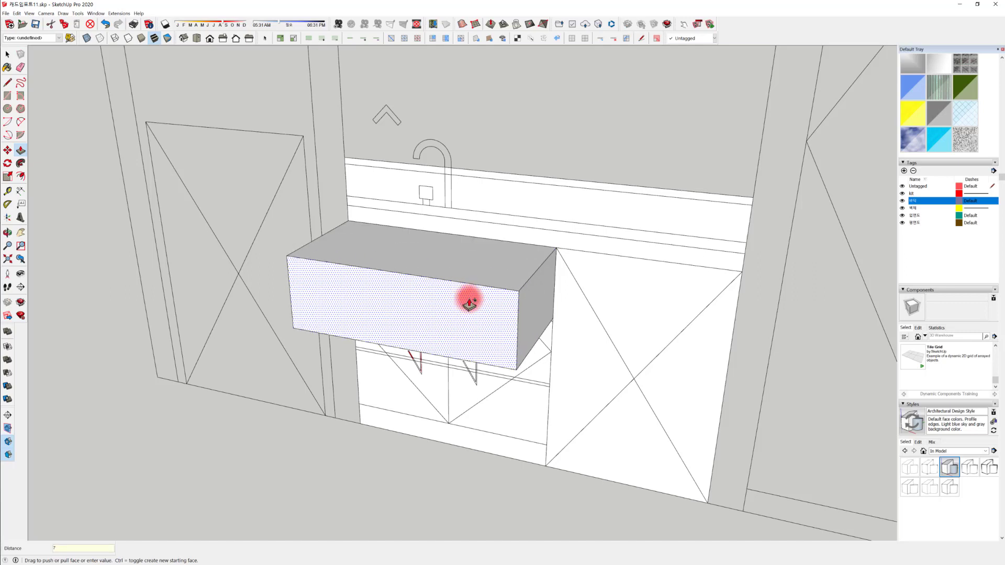
left_click(469, 302)
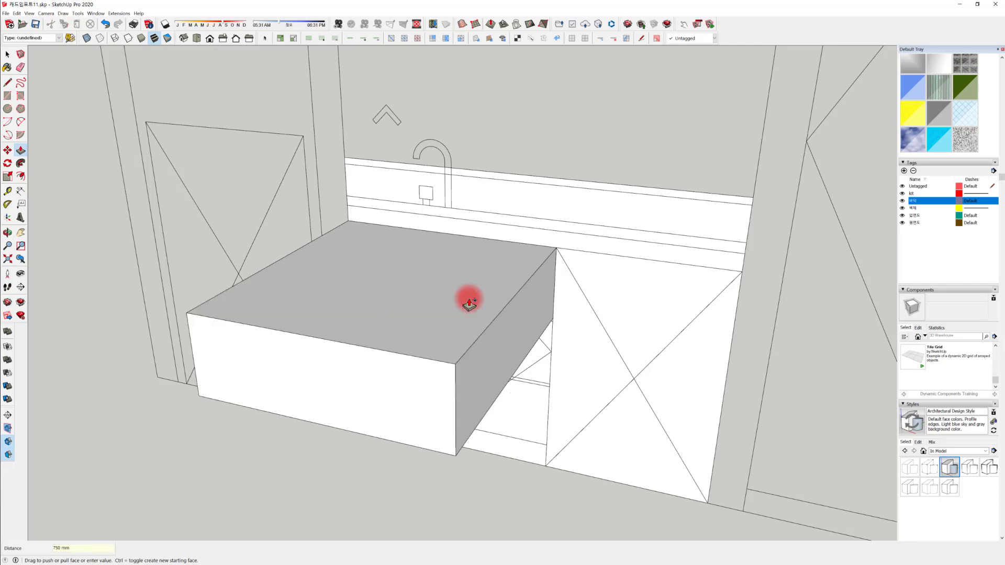
Pull the two gap strips, the middle and lower drawer faces and the plinth forward by the same 750 mm
middle_click_drag(471, 314, 410, 272)
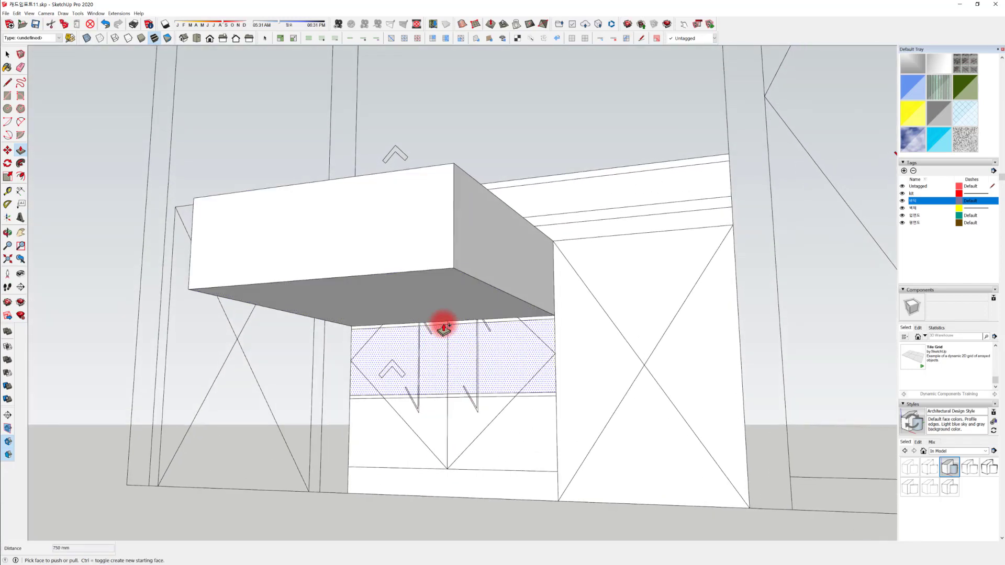
double_click(540, 319)
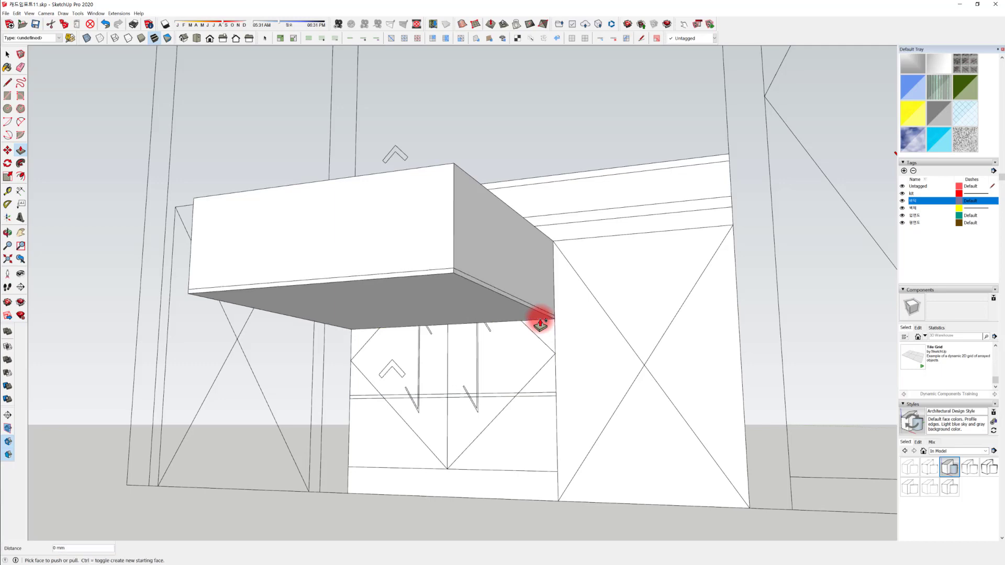
double_click(526, 348)
double_click(505, 422)
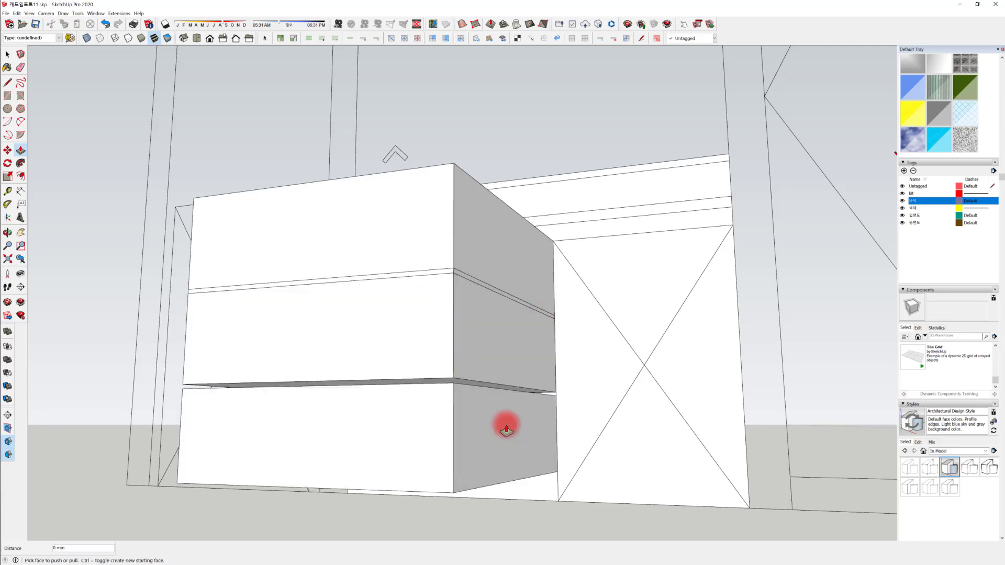
double_click(554, 398)
middle_click_drag(550, 392, 476, 361)
left_click(508, 450)
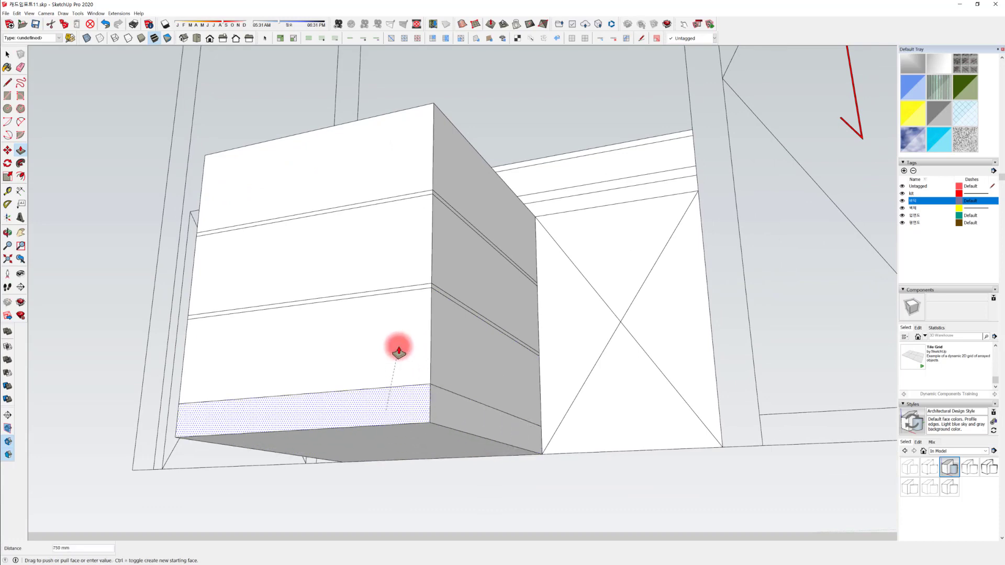
left_click(415, 325)
Pull the countertop's front strip above the drawers forward by the same 750 mm
middle_click_drag(336, 399, 552, 186)
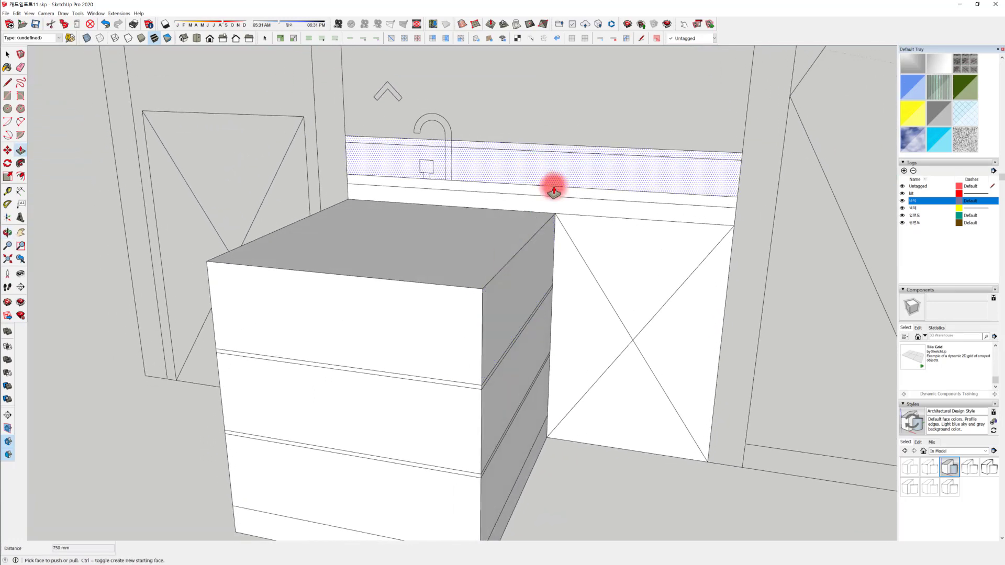
double_click(506, 210)
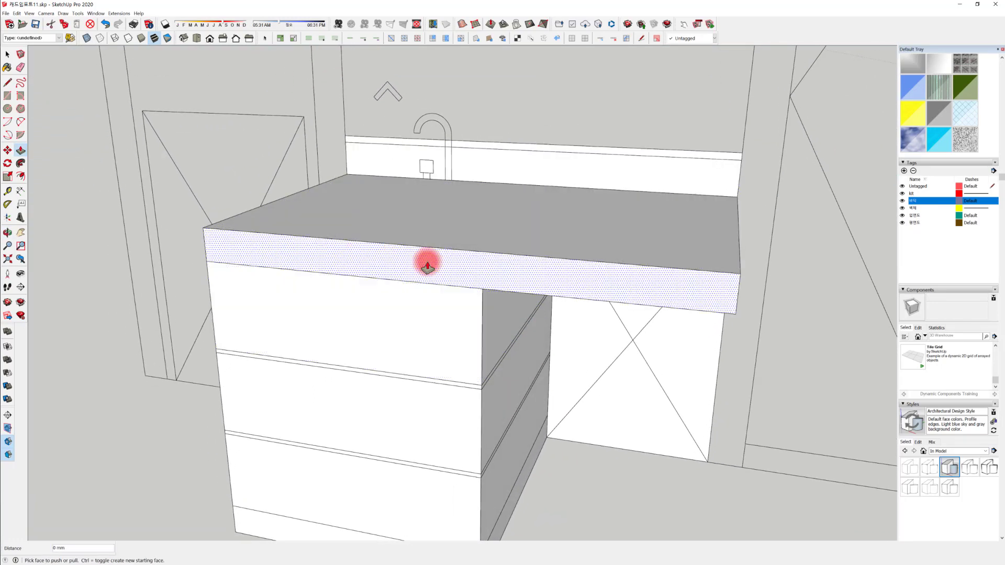
middle_click_drag(483, 262, 512, 229)
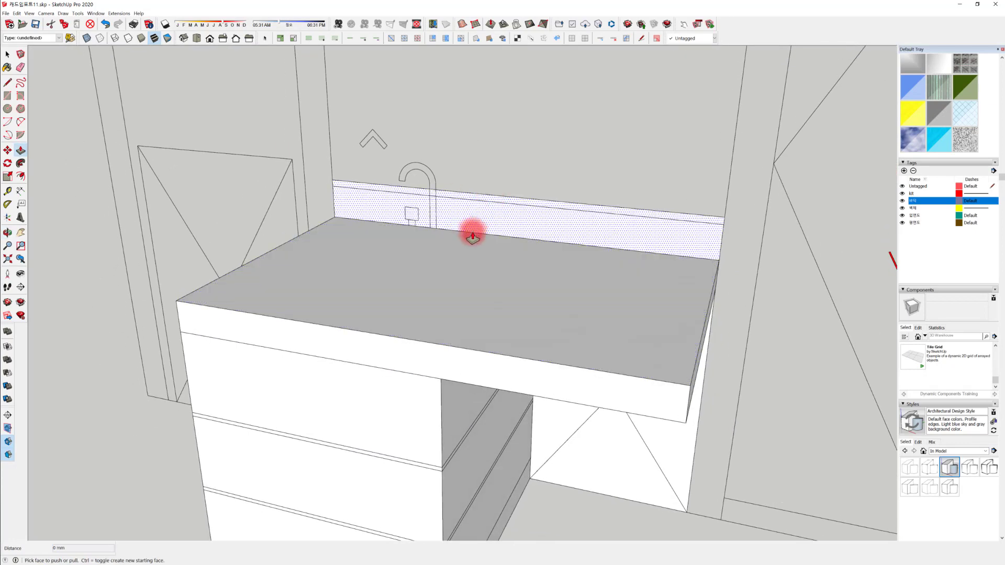
Try to pull the whole backsplash face forward 50 mm, and undo it
left_click(498, 220)
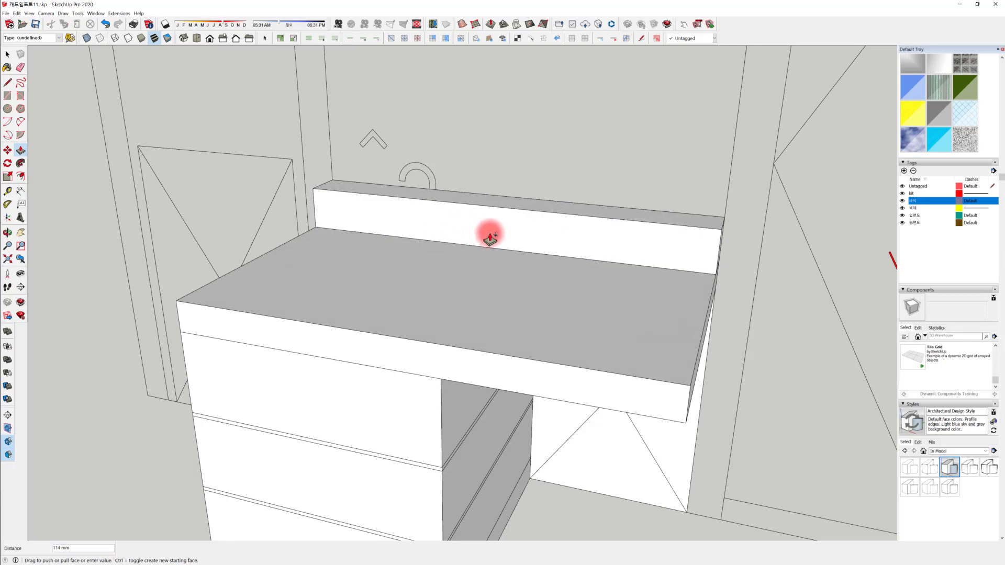
key("Return")
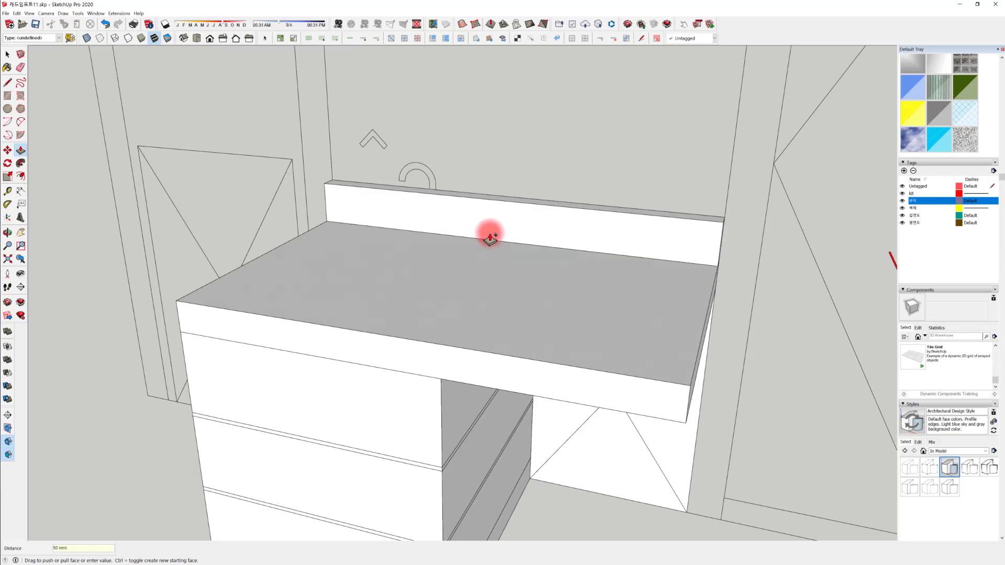
mouse_move(454, 231)
middle_mouse_down()
mouse_move(478, 227)
mouse_move(410, 198)
mouse_move(386, 257)
mouse_move(439, 244)
middle_mouse_up()
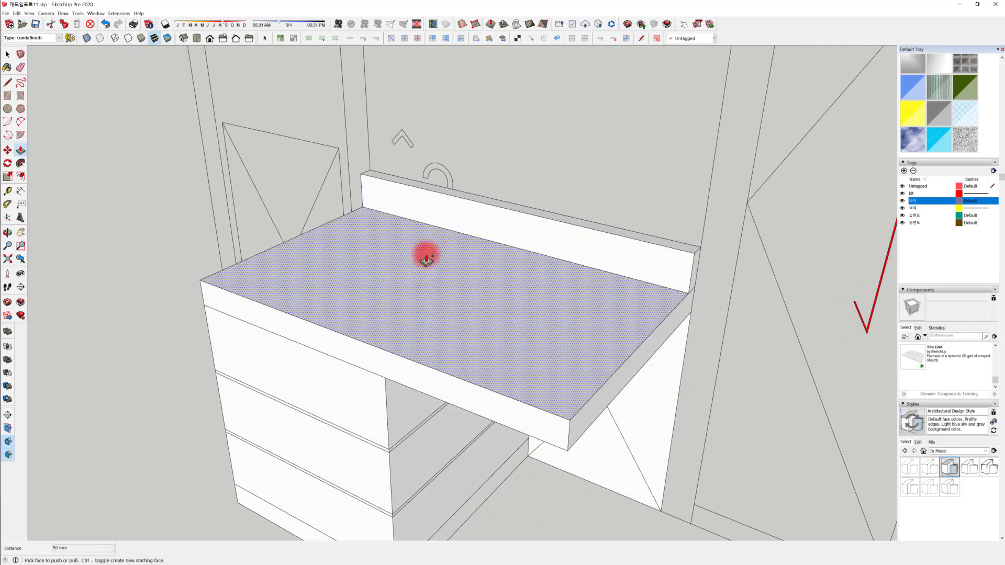
middle_click_drag(434, 310, 513, 209)
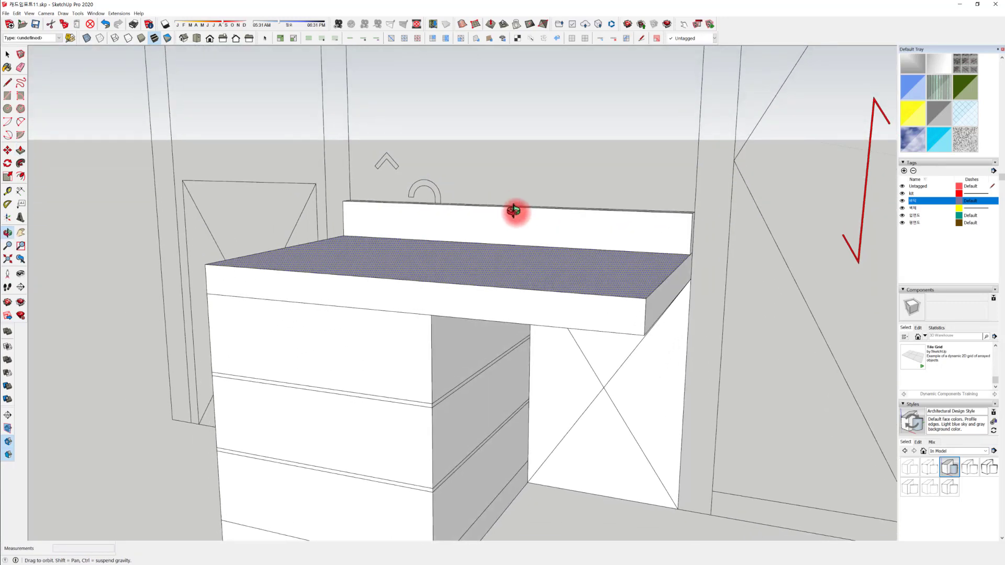
scroll(366, 239, "up", 3)
middle_click_drag(395, 242, 352, 216)
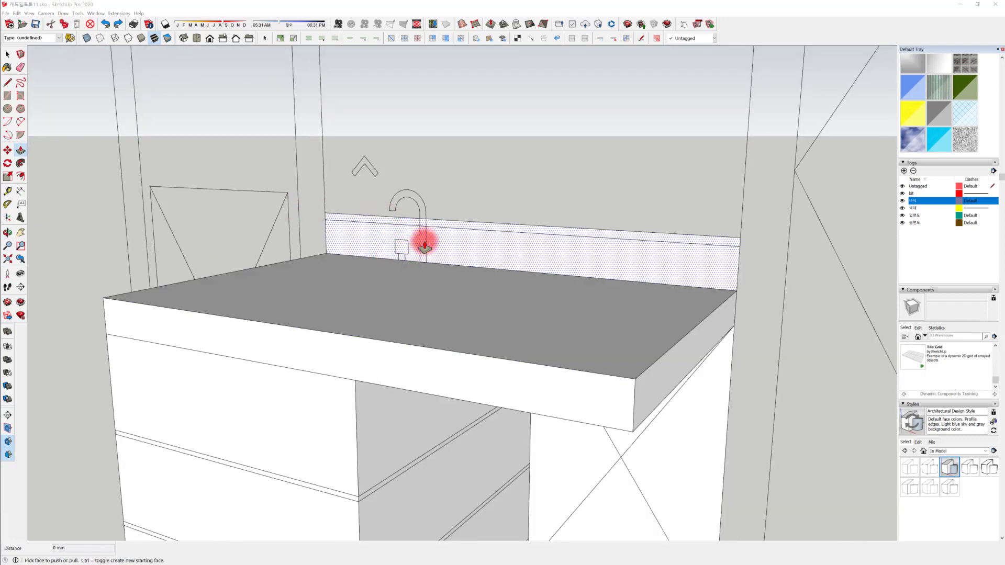
Draw a line along the backsplash's upper division to separate the thin top strip, and select that strip
key("l")
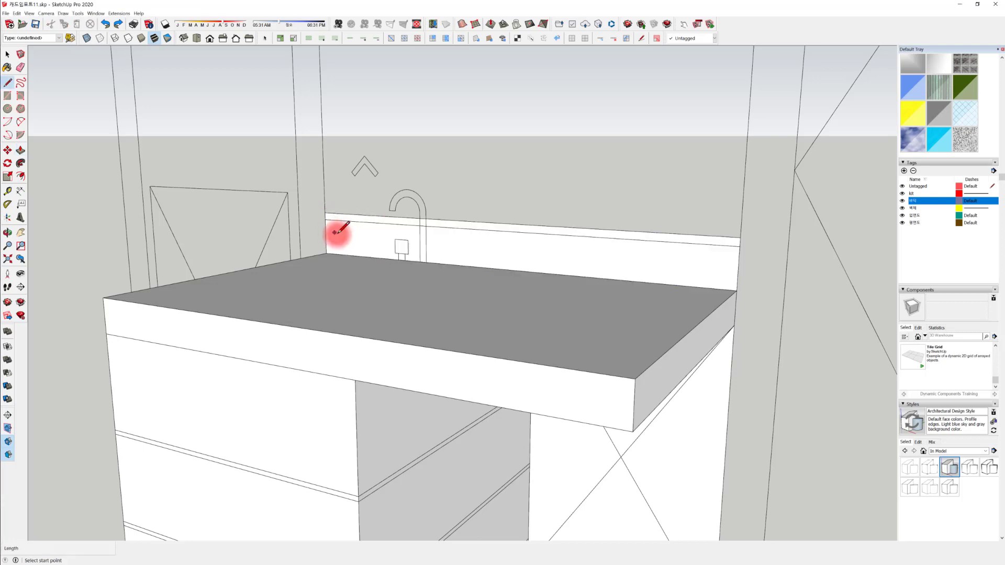
left_click(741, 246)
key("space")
left_click(563, 234)
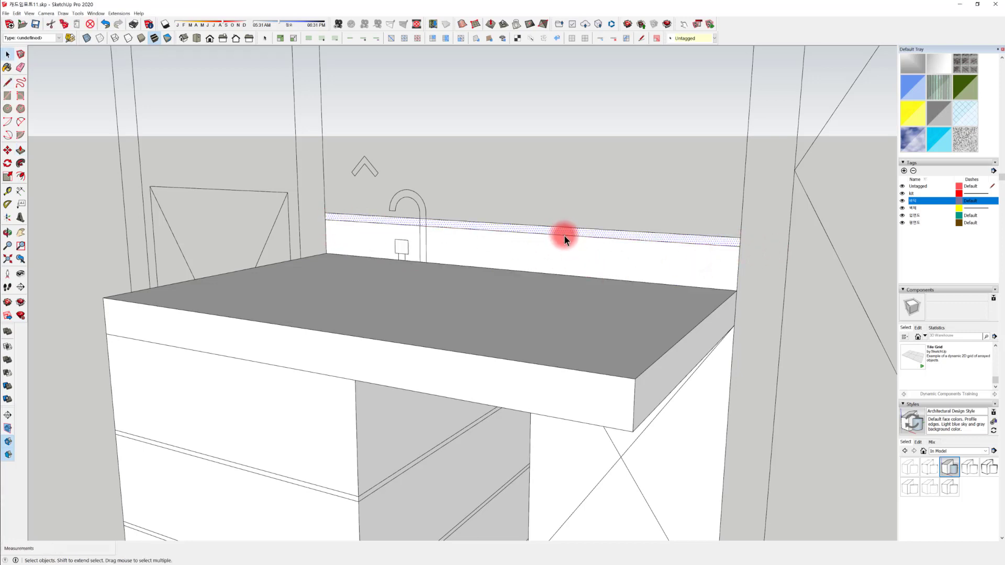
Pull the backsplash's thin top strip forward 50 mm
middle_click_drag(565, 233, 493, 279)
key("p")
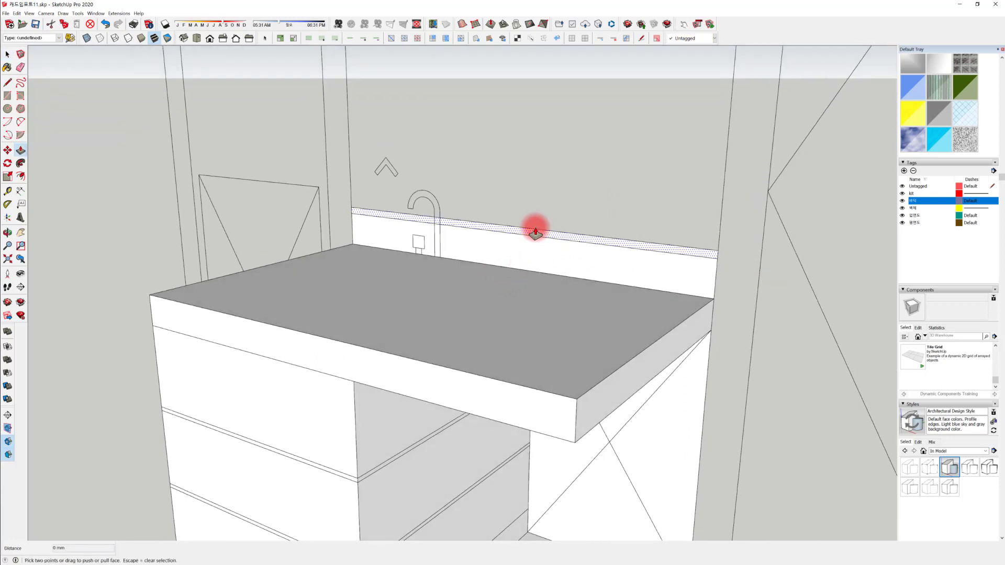
left_click(528, 241)
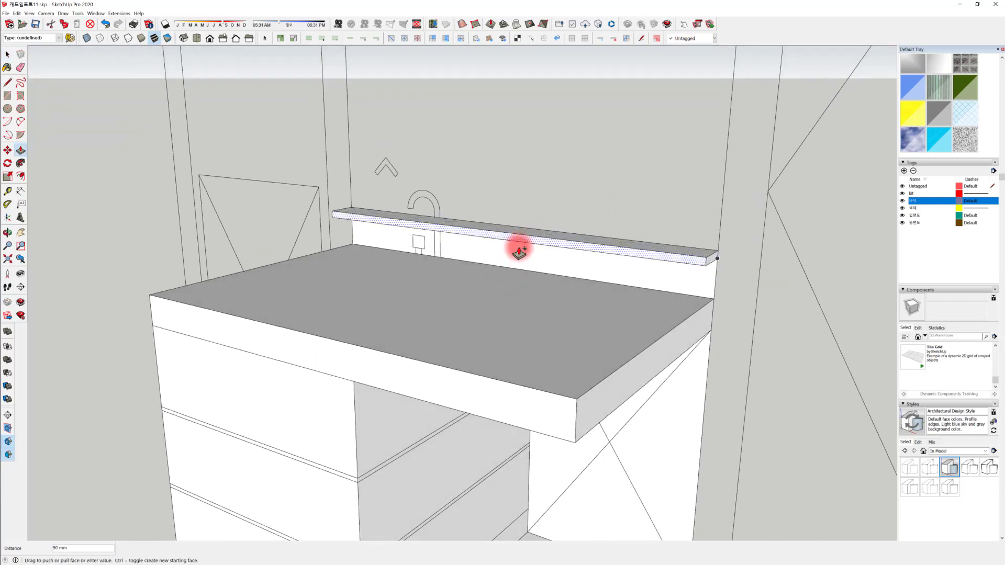
key("Return")
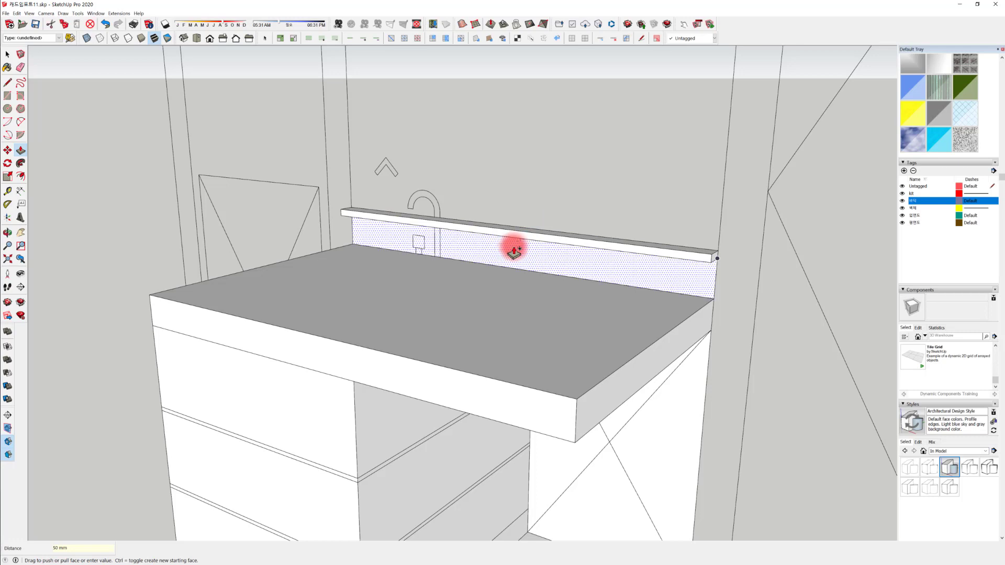
Pull the backsplash face below the thin top strip forward, past the strip's front edge
left_click(517, 258)
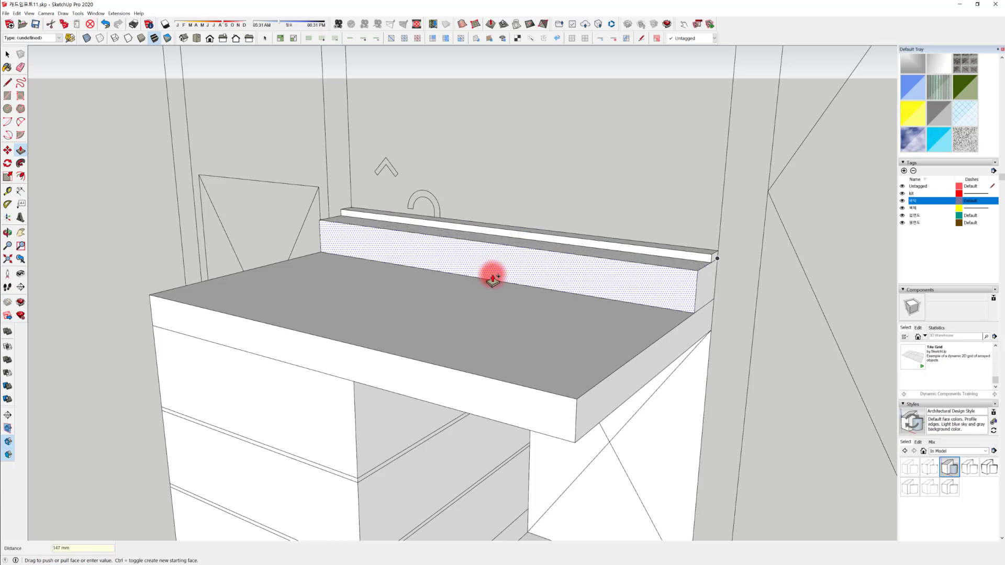
left_click(524, 269)
left_click(524, 269)
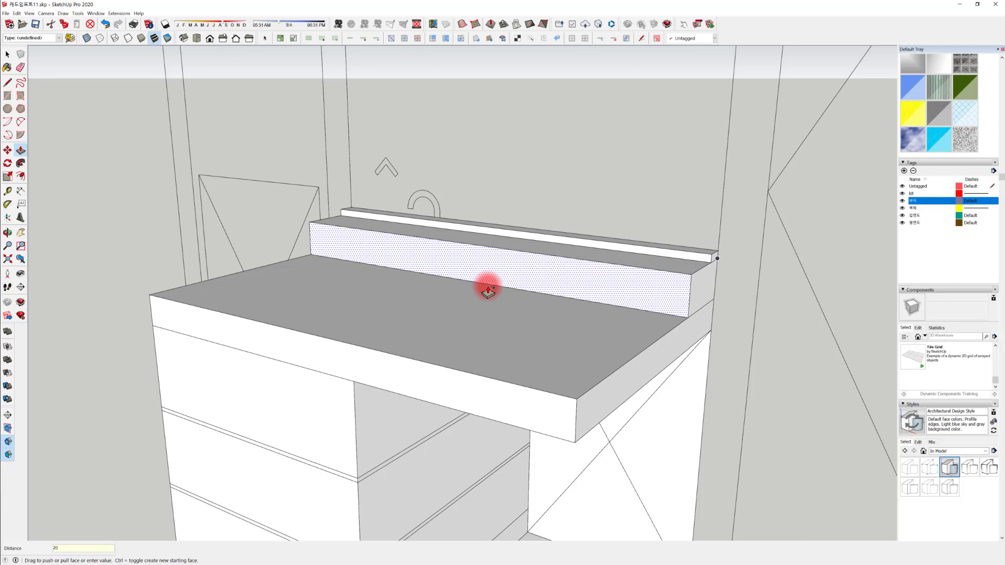
Adjust the backsplash face so that the thin top strip overhangs it by 20 mm
left_click(585, 252)
middle_click_drag(585, 252, 608, 295)
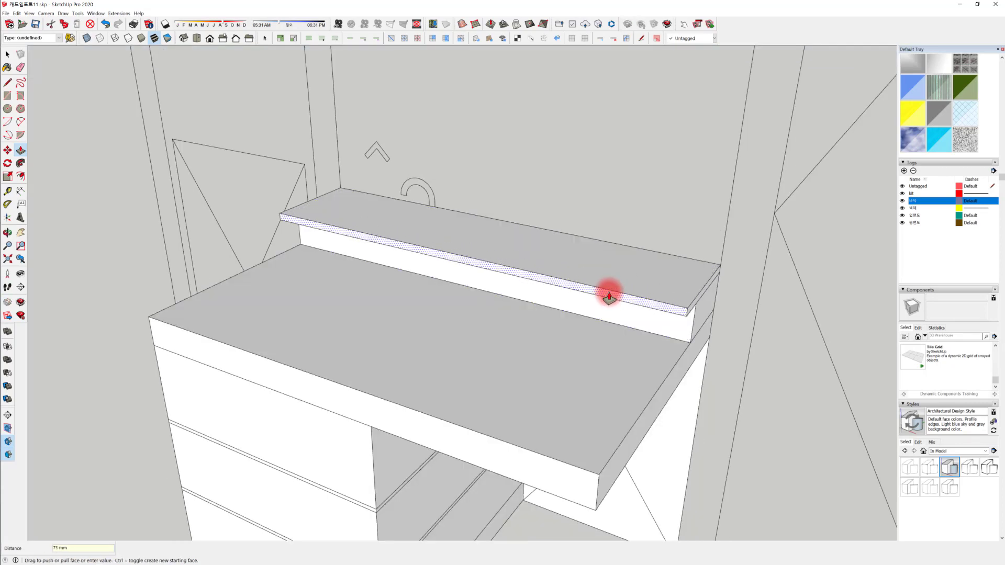
middle_click_drag(693, 321, 555, 287)
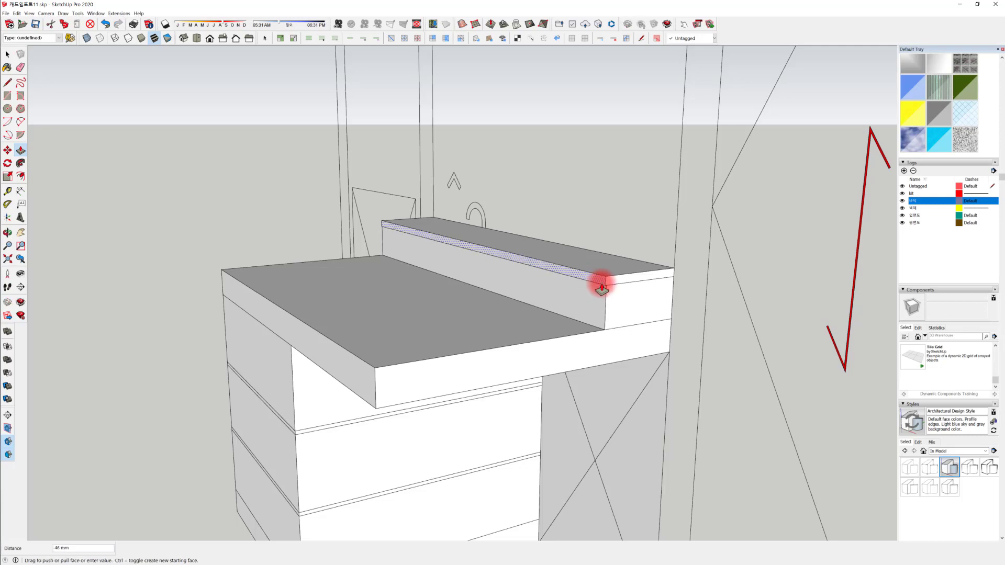
middle_click_drag(585, 344, 415, 404)
middle_click_drag(463, 430, 421, 384)
middle_click_drag(471, 273, 494, 262)
scroll(570, 326, "up", 5)
scroll(563, 319, "down", 1)
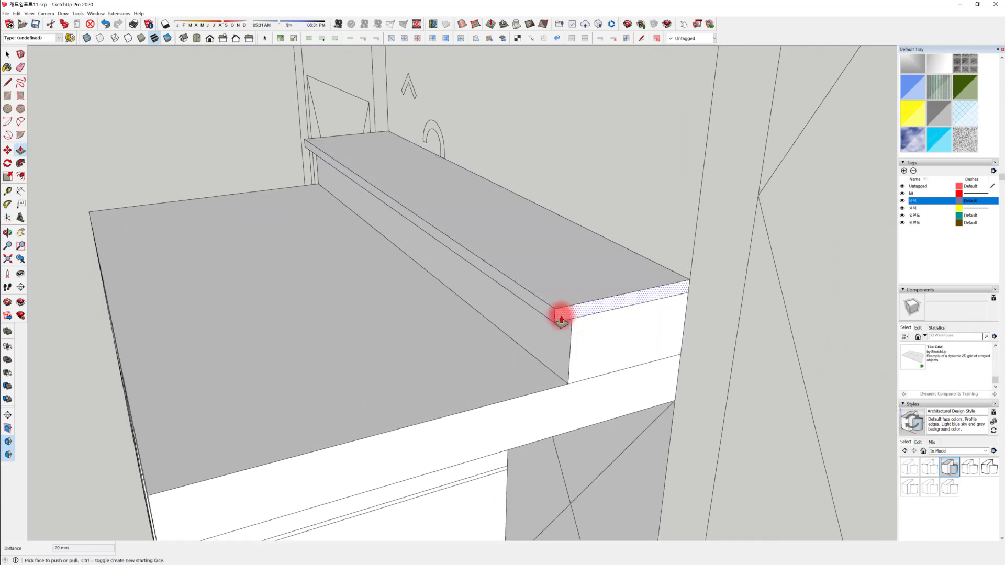
Draw an outward arc across the overhanging strip's end face, about 20 mm long with a bulge of about 7 mm
scroll(547, 310, "up", 2)
middle_click_drag(550, 312, 512, 294)
scroll(512, 294, "down", 2)
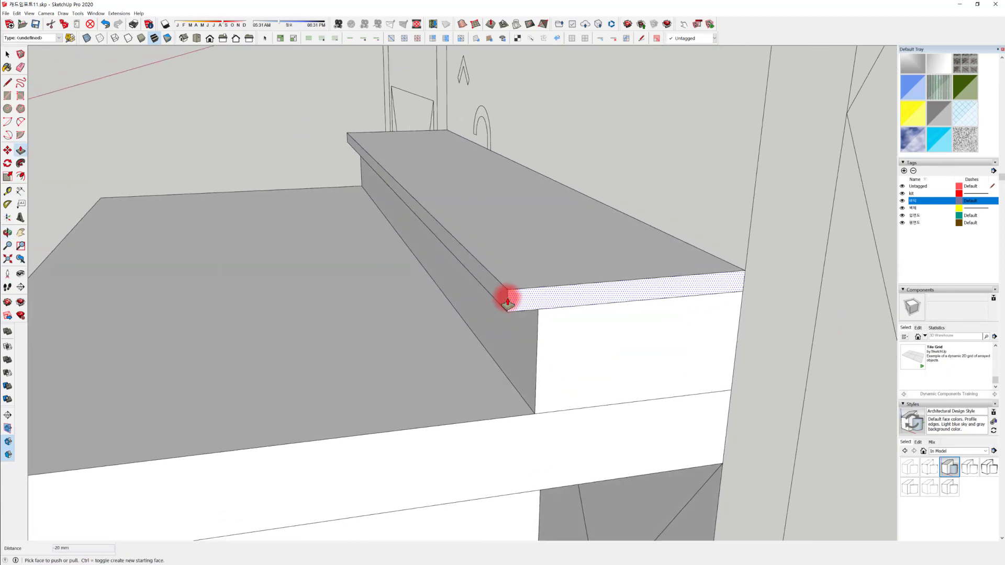
key("space")
key("a")
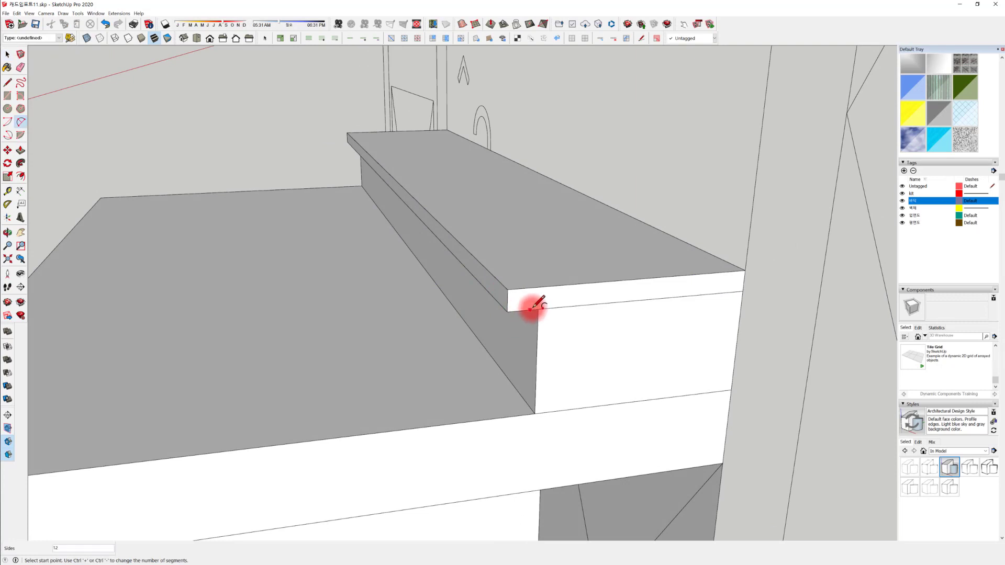
scroll(531, 307, "up", 3)
left_click(543, 309)
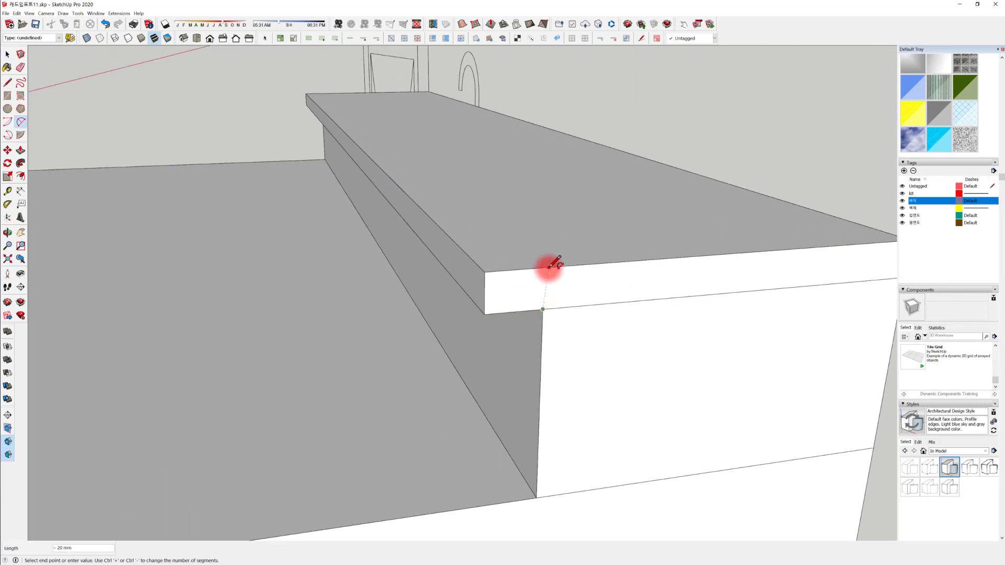
left_click(544, 267)
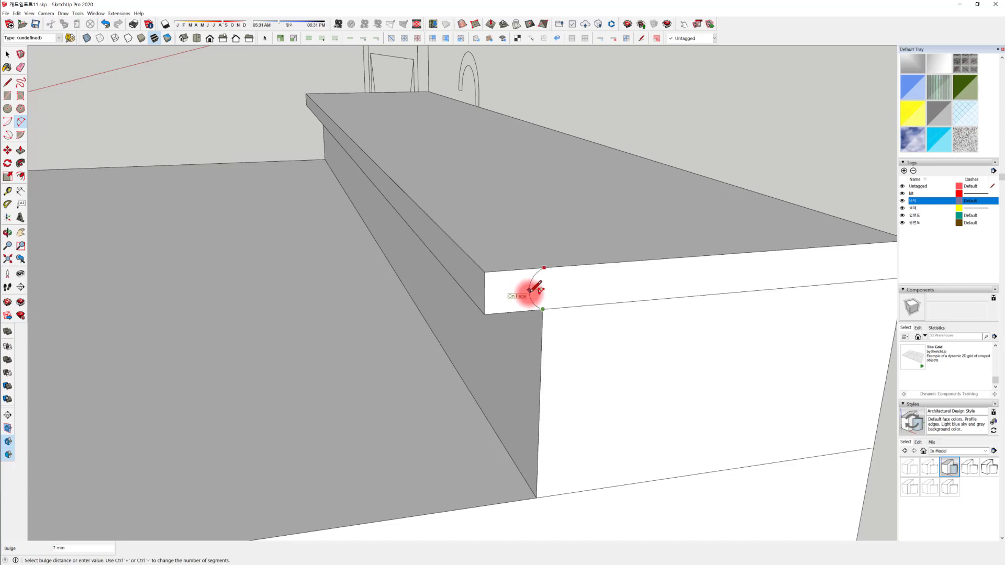
left_click(535, 288)
Push the corner area outside the arc back along the strip's full 1170 mm length to round its front edge
key("space")
scroll(531, 314, "up", 3)
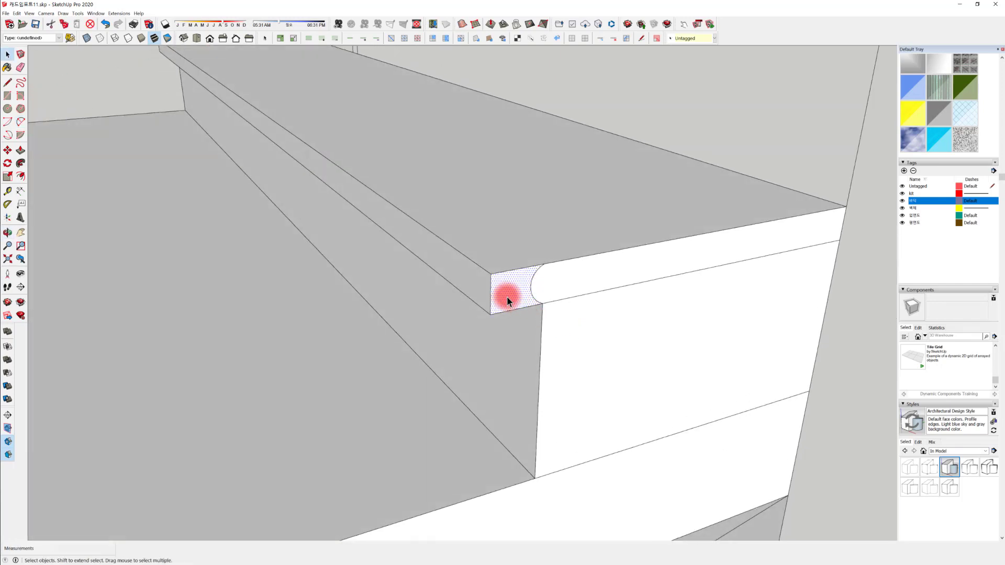
mouse_move(507, 296)
middle_mouse_down()
mouse_move(512, 287)
mouse_move(519, 299)
middle_mouse_up()
key("p")
left_click_drag(519, 299, 162, 63)
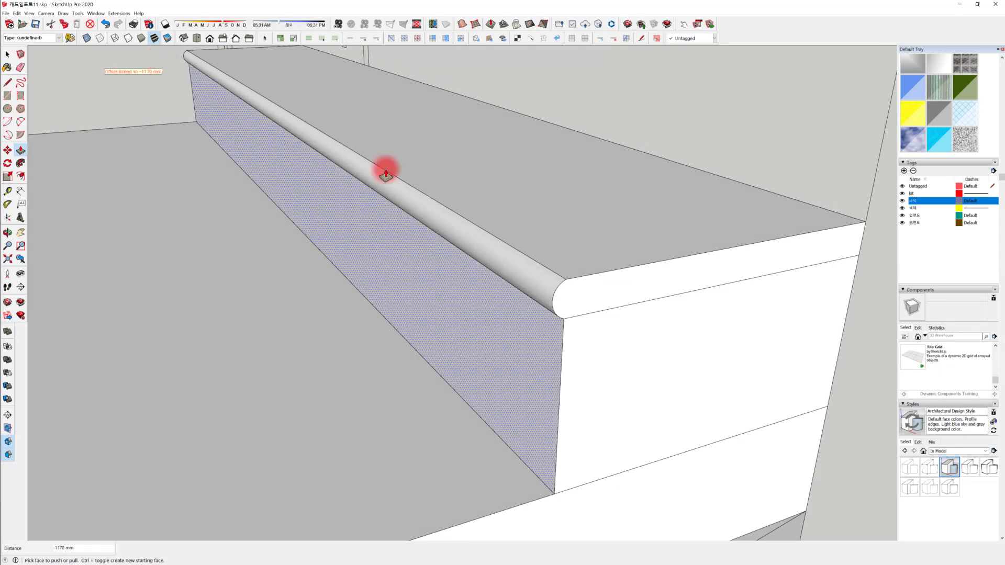
Draw a tangent arc about 15 mm long on the end face, across the inner corner between backsplash and countertop
middle_click_drag(386, 168, 635, 265)
middle_click_drag(535, 242, 626, 361)
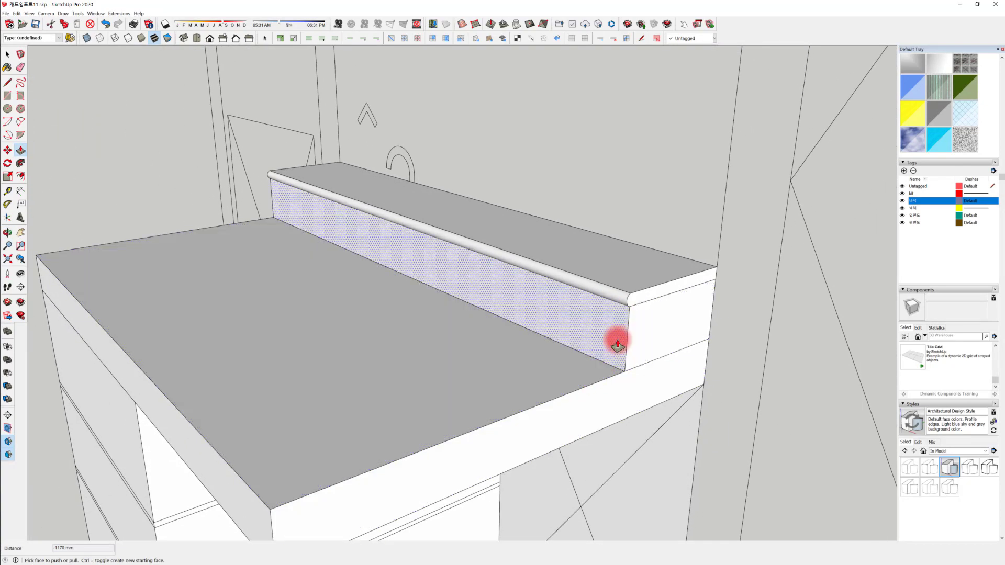
scroll(575, 367, "up", 3)
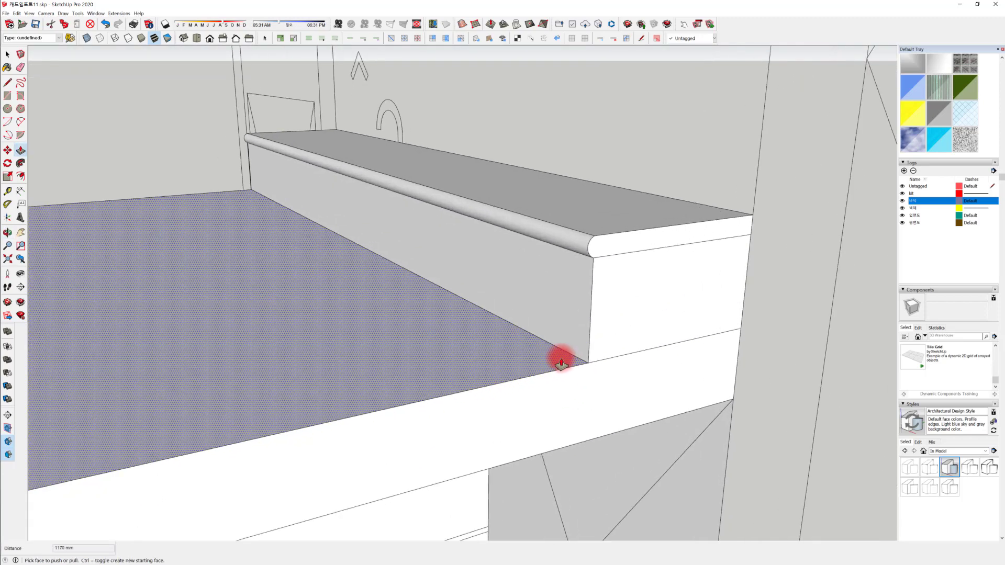
key("space")
key("a")
scroll(566, 354, "up", 2)
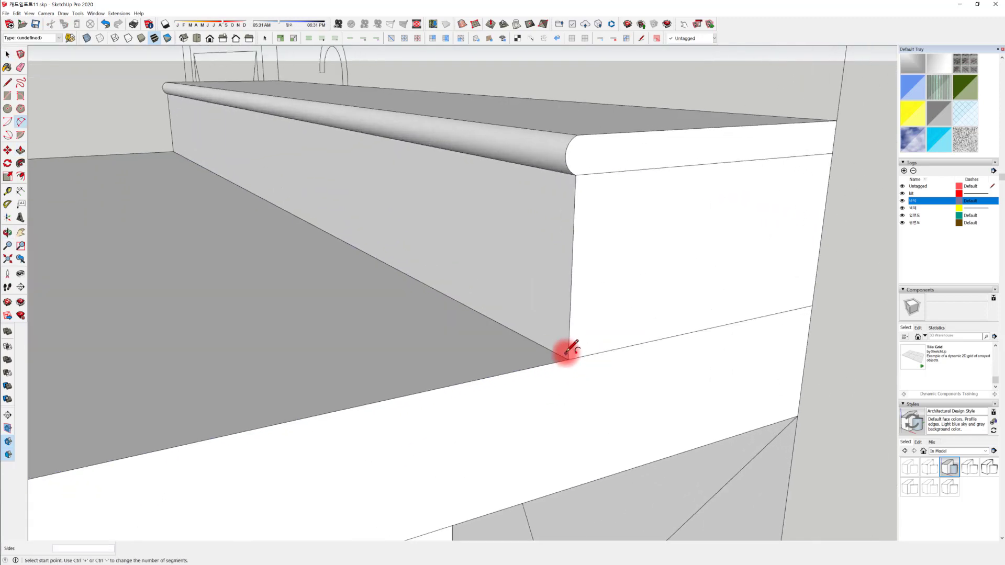
left_click(569, 341)
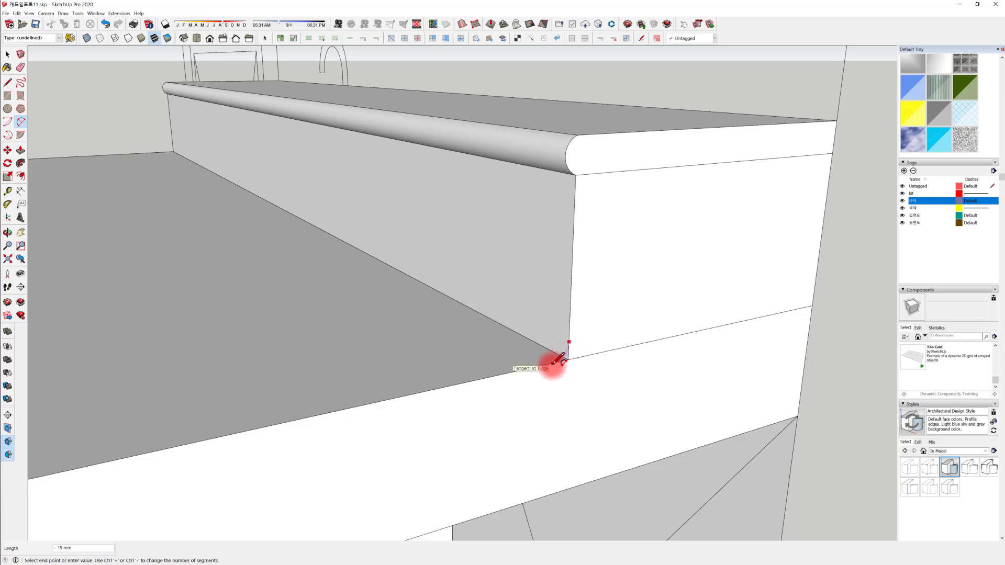
left_click(553, 364)
scroll(560, 356, "up", 2)
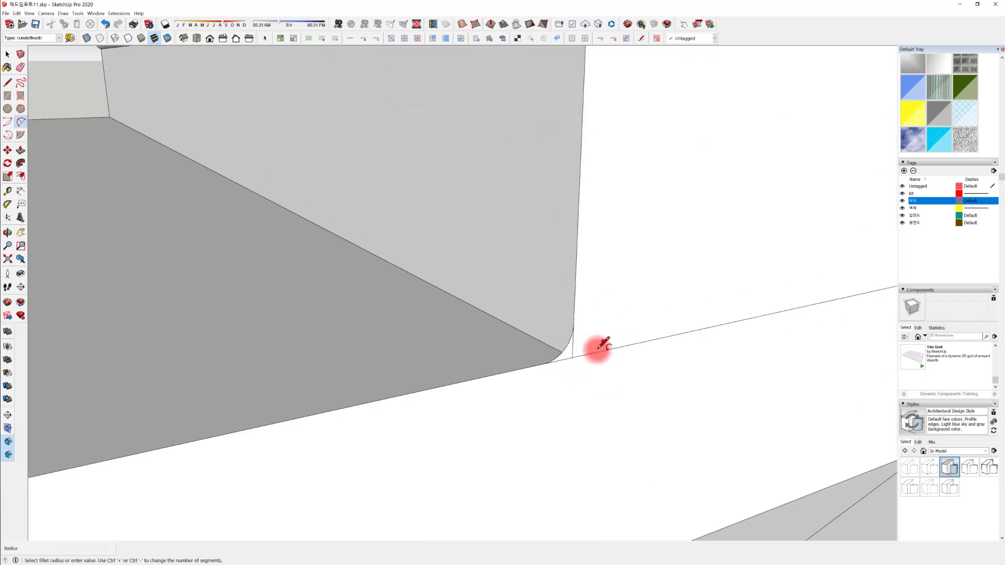
Extrude the small corner profile 1170 mm along the joint between backsplash and countertop to form a cove
middle_click_drag(564, 355, 592, 363)
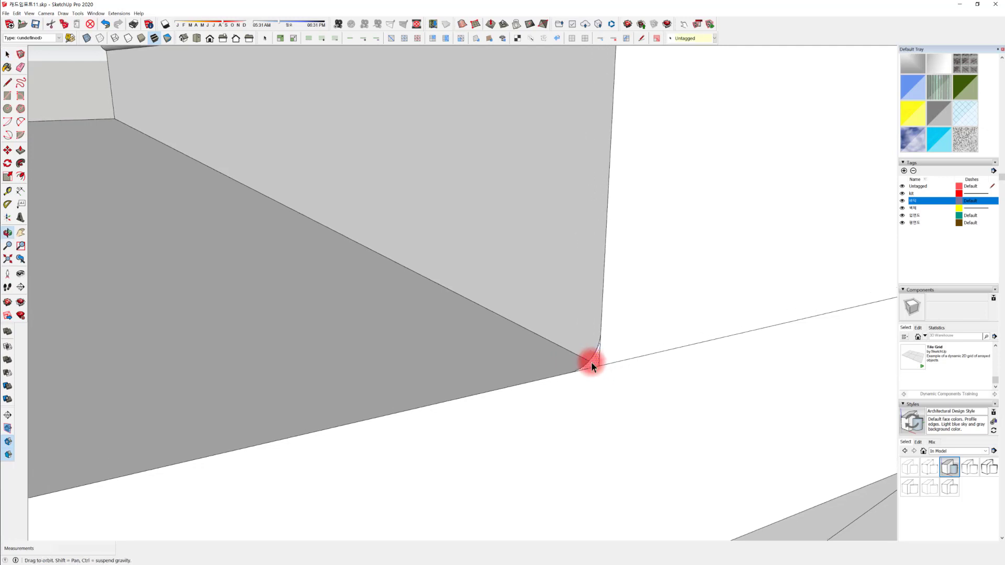
left_click_drag(596, 365, 112, 119)
middle_click_drag(184, 179, 628, 303)
scroll(529, 280, "up", 5)
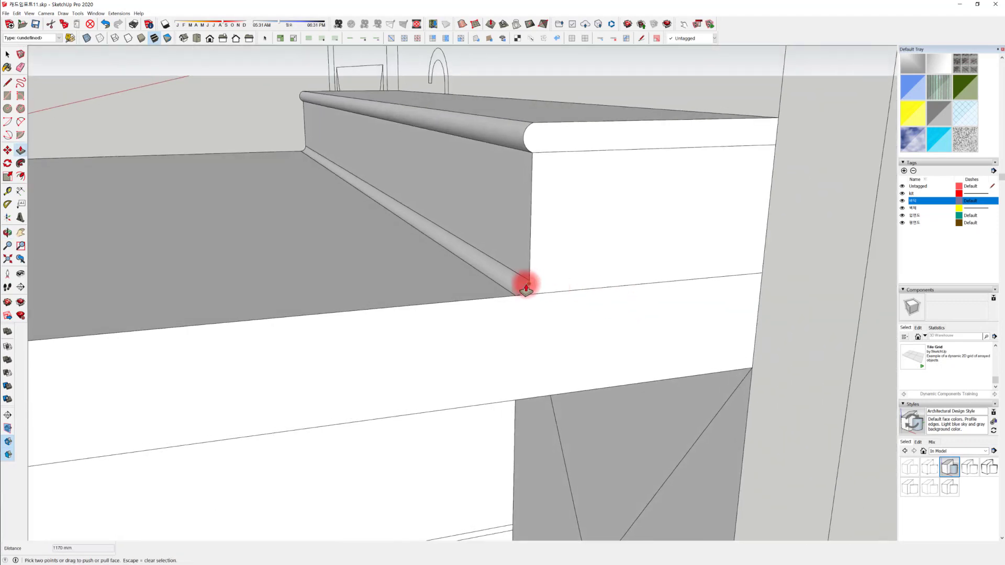
Erase the edge lines dividing the backsplash from the countertop on both end faces
key("e")
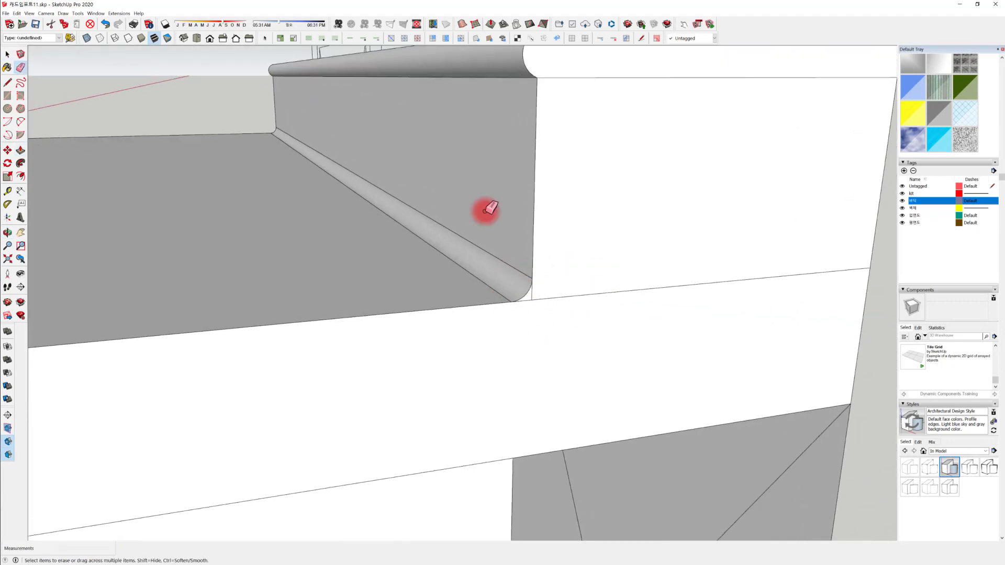
left_click(533, 299)
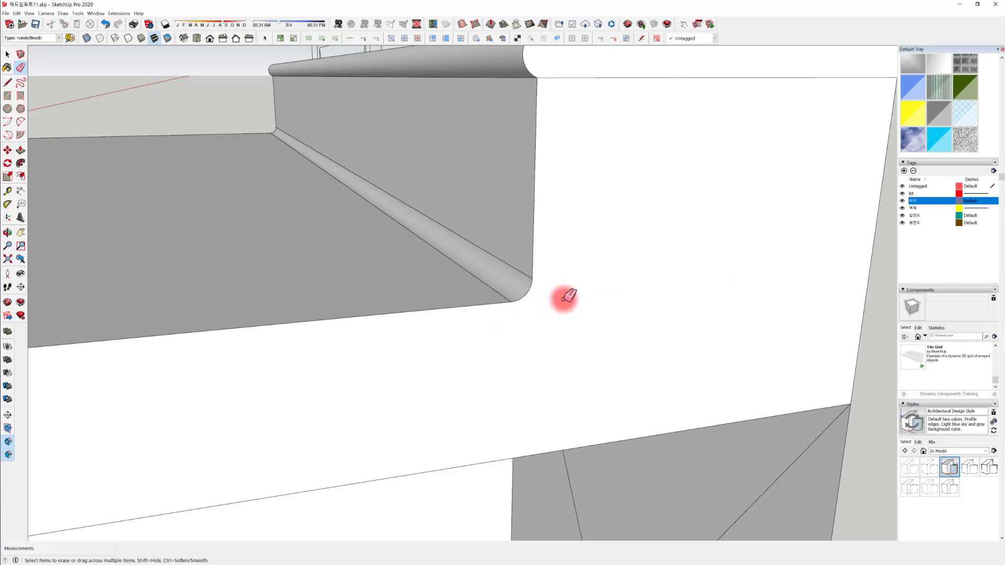
mouse_move(566, 296)
middle_mouse_down()
mouse_move(431, 303)
mouse_move(422, 321)
mouse_move(313, 340)
mouse_move(552, 388)
mouse_move(611, 370)
mouse_move(425, 390)
middle_mouse_up()
scroll(307, 339, "down", 2)
scroll(476, 339, "up", 4)
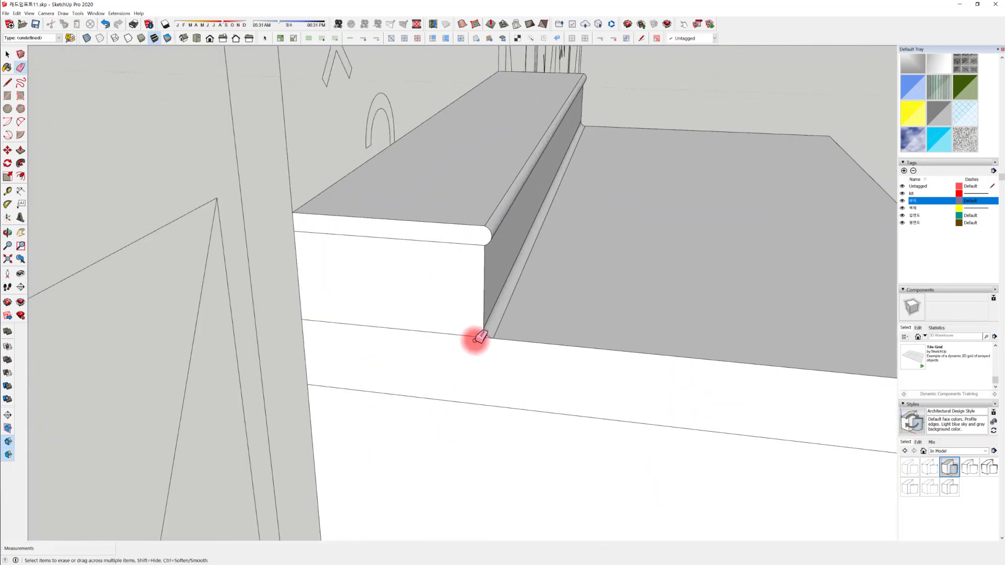
left_click(489, 334)
Copy the top drawer front's upper edge straight down from the underside of the countertop
mouse_move(697, 390)
middle_mouse_down()
mouse_move(572, 366)
mouse_move(505, 386)
mouse_move(708, 431)
mouse_move(579, 490)
mouse_move(489, 388)
mouse_move(278, 337)
mouse_move(332, 261)
mouse_move(216, 265)
mouse_move(298, 398)
mouse_move(325, 274)
mouse_move(316, 233)
mouse_move(321, 299)
mouse_move(523, 253)
mouse_move(576, 215)
middle_mouse_up()
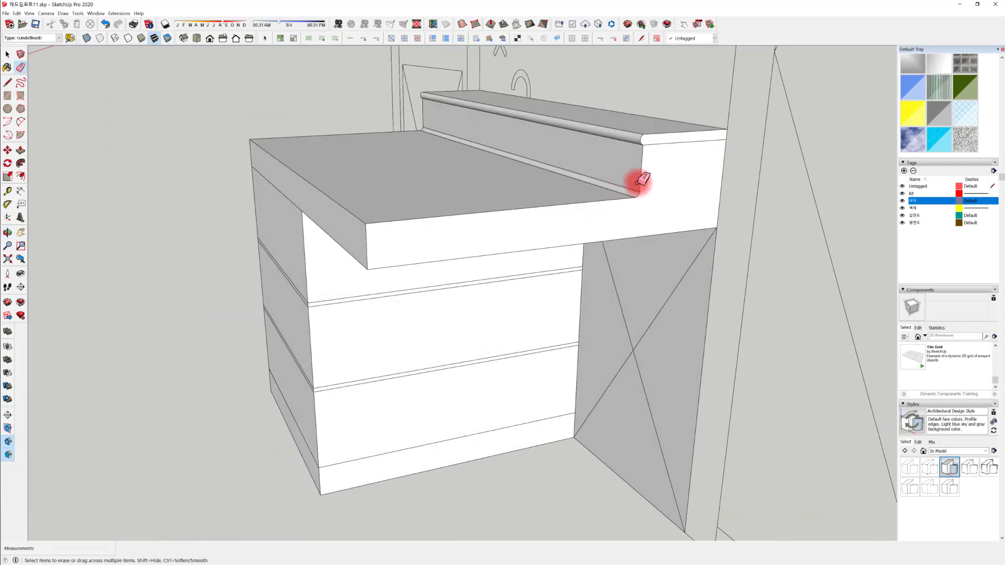
mouse_move(439, 259)
middle_mouse_down()
mouse_move(644, 204)
mouse_move(441, 276)
mouse_move(480, 296)
mouse_move(381, 209)
middle_mouse_up()
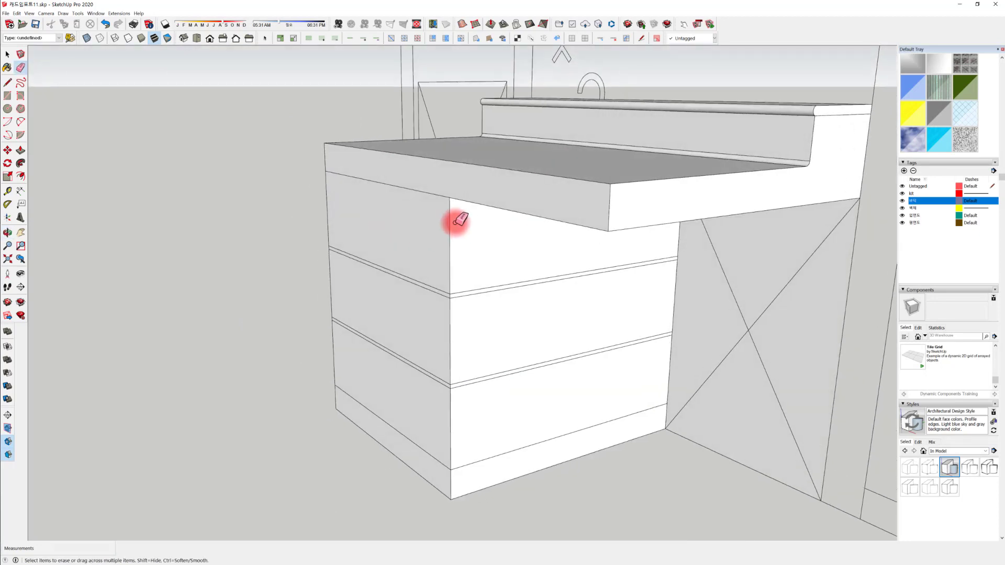
mouse_move(455, 220)
middle_mouse_down()
mouse_move(415, 226)
mouse_move(407, 215)
mouse_move(429, 172)
middle_mouse_up()
scroll(407, 178, "up", 1)
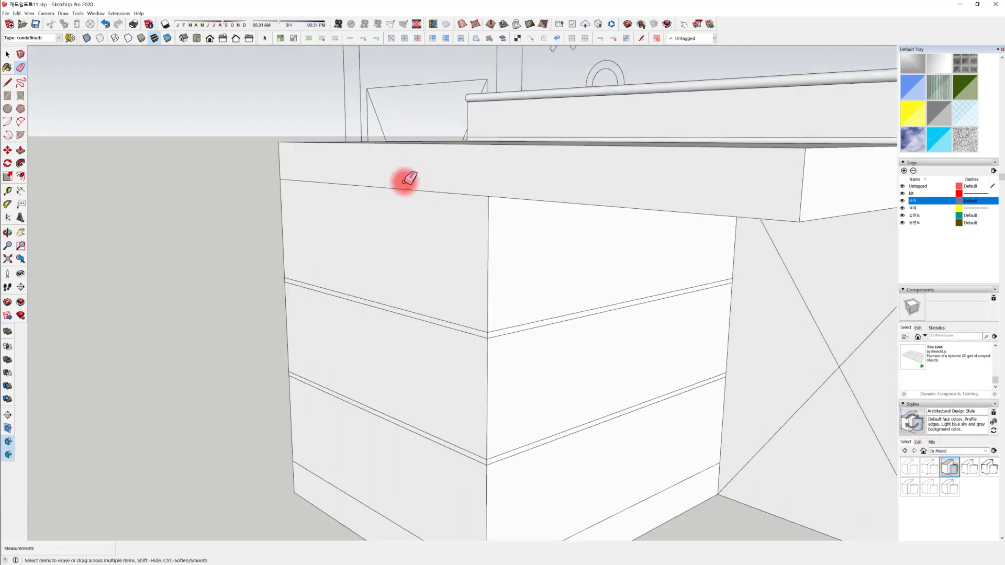
scroll(407, 181, "down", 1)
mouse_move(381, 192)
middle_mouse_down()
mouse_move(544, 195)
mouse_move(456, 183)
mouse_move(534, 177)
middle_mouse_up()
scroll(426, 195, "up", 3)
scroll(427, 195, "up", 1)
key("space")
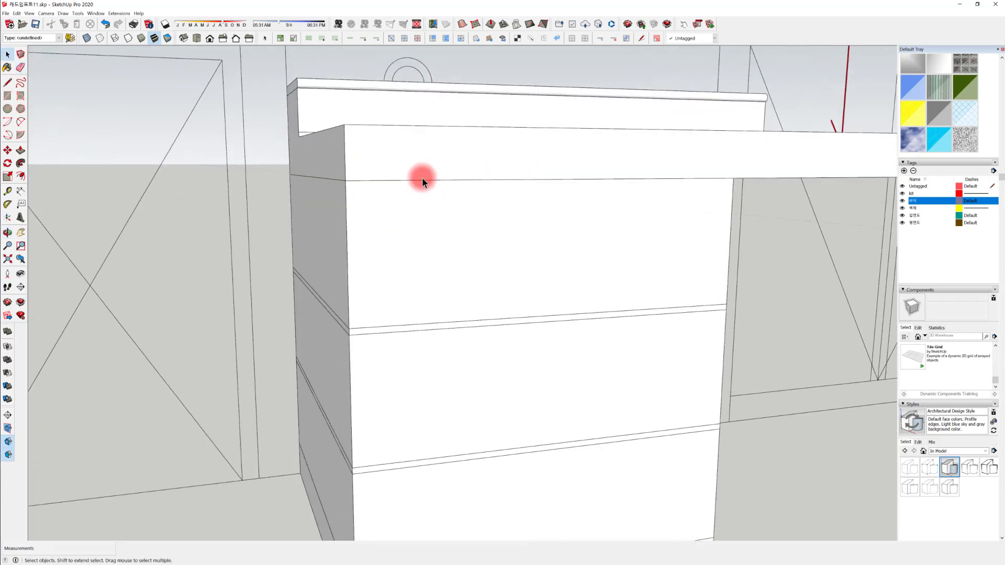
key("m")
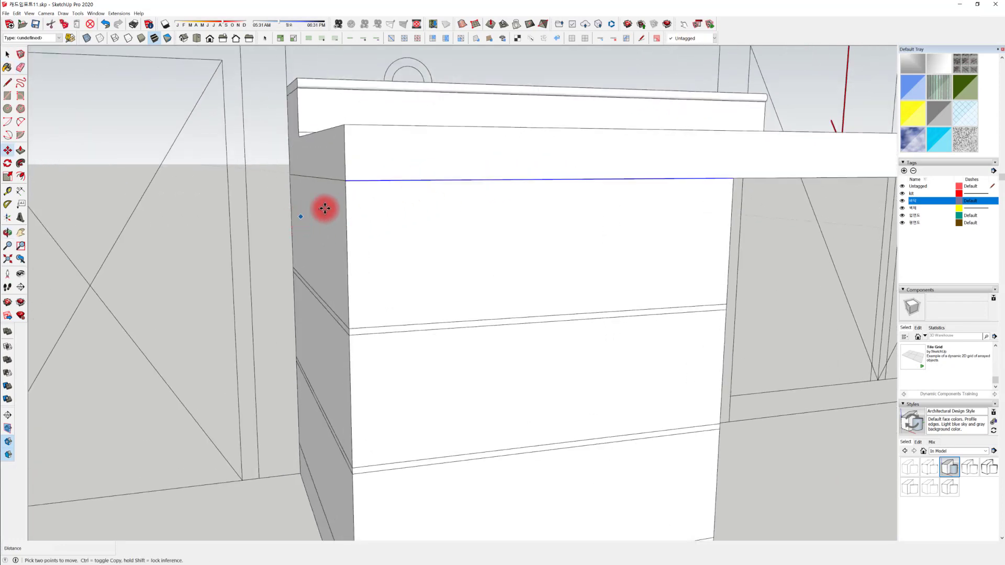
key("ctrl")
left_click(346, 183)
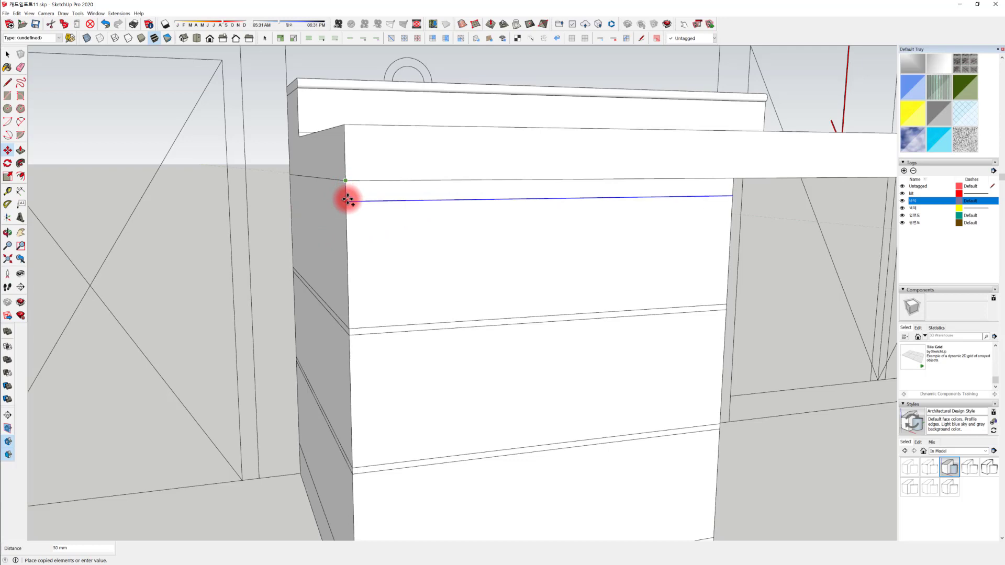
Abandon the edge copy and pull the countertop's front face outward by 20 mm
key("Escape")
middle_click_drag(520, 123, 384, 329)
scroll(411, 265, "down", 5)
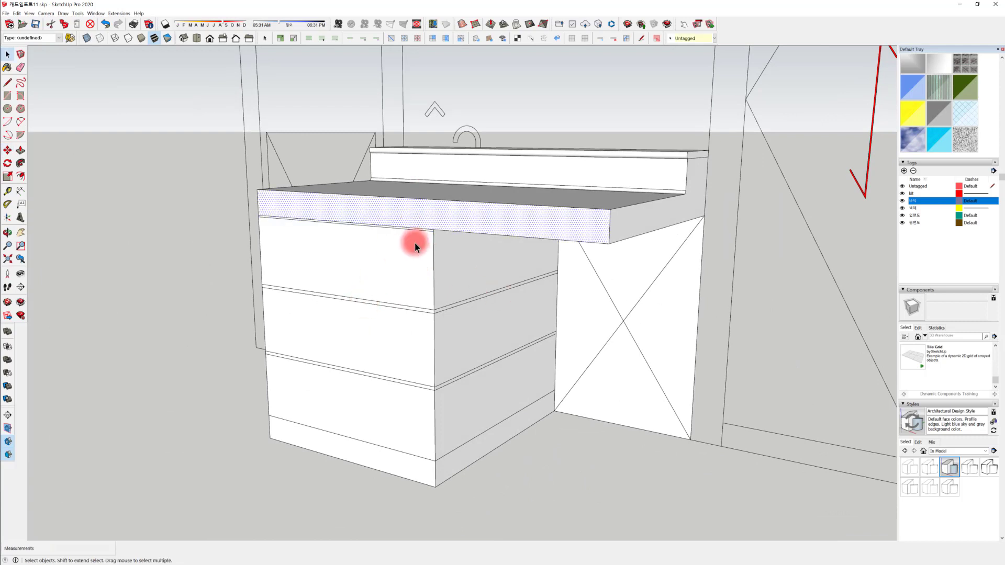
mouse_move(413, 242)
middle_mouse_down()
mouse_move(420, 222)
mouse_move(410, 242)
middle_mouse_up()
key("space")
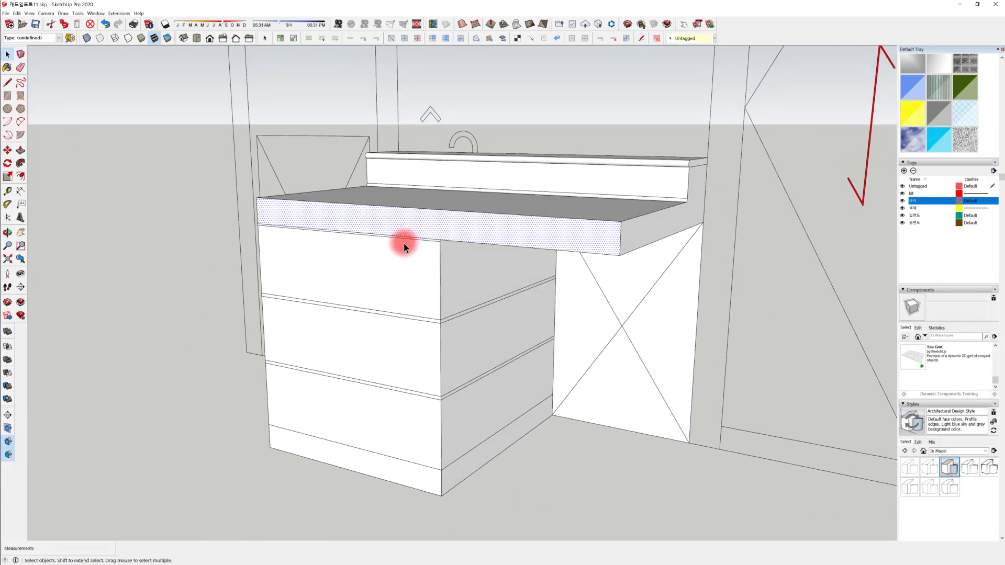
key("p")
left_click(413, 224)
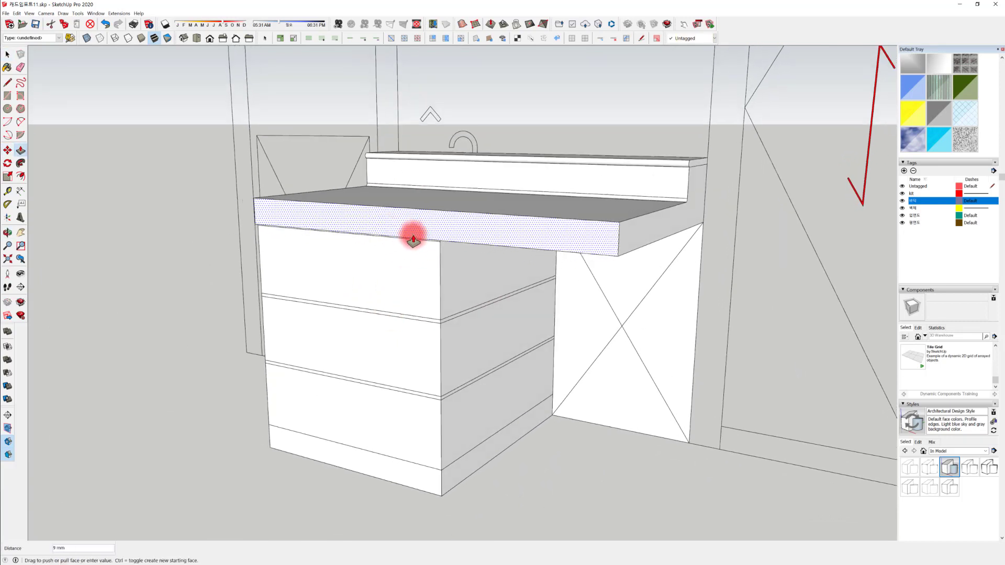
key("Return")
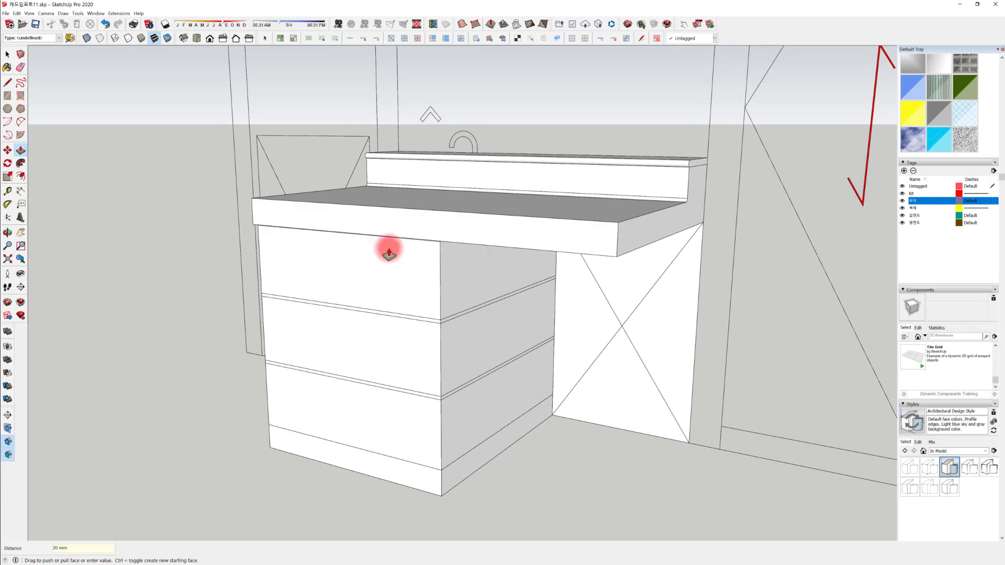
Pull the three drawer fronts of the cabinet outward by 18 mm each
left_click(425, 316)
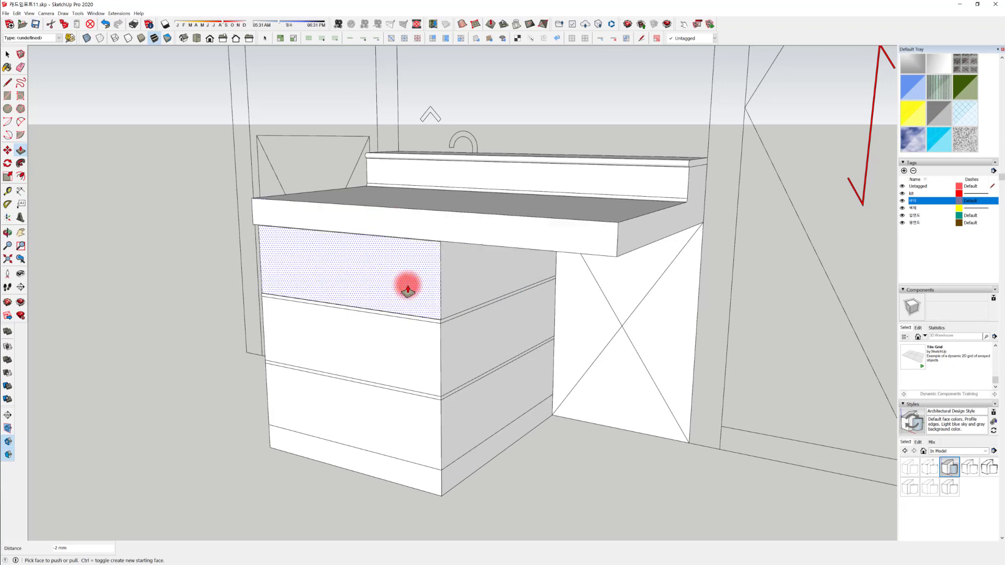
left_click(406, 286)
left_click(386, 294)
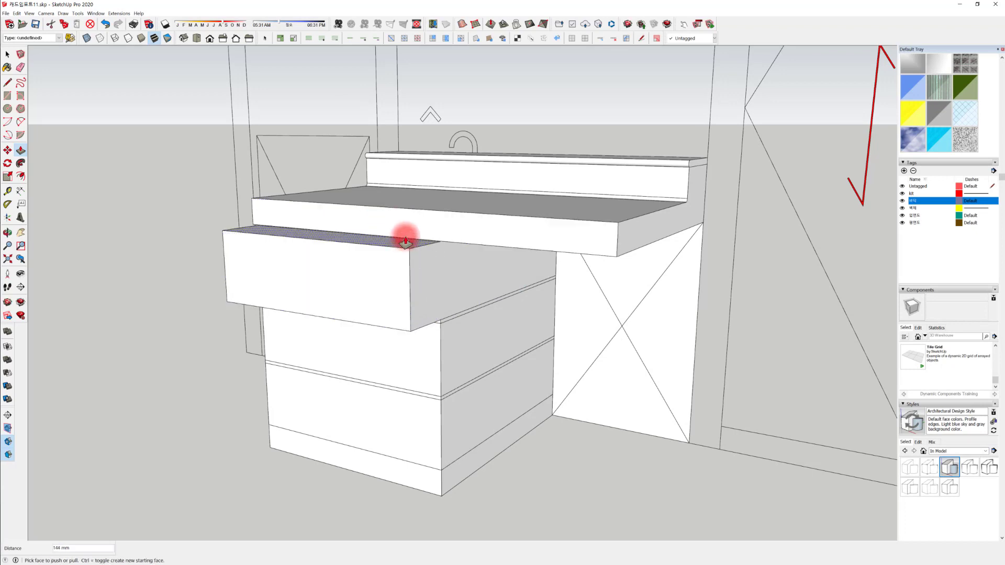
left_click(395, 265)
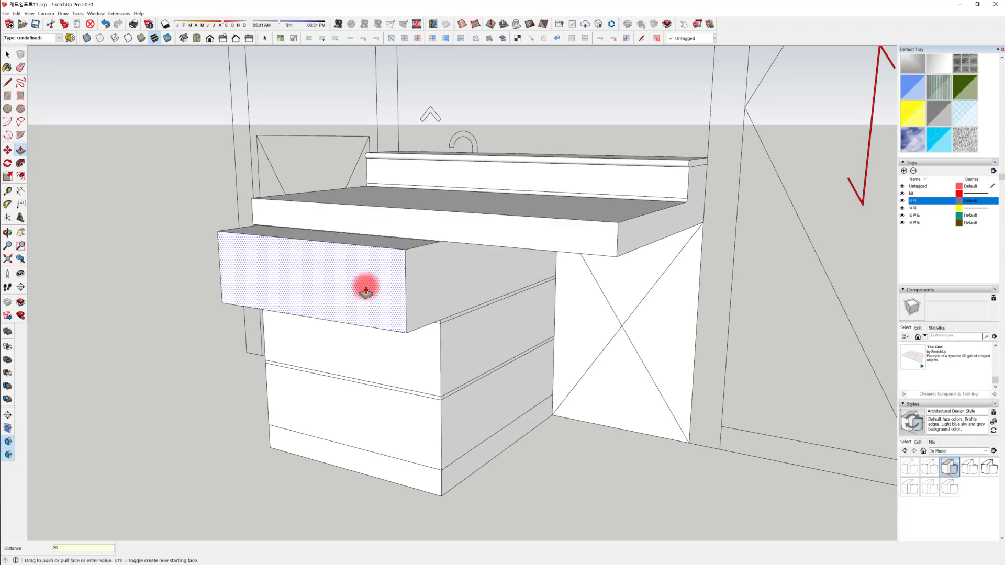
type("20")
key("Return")
middle_click_drag(386, 288, 359, 294)
left_click(409, 357)
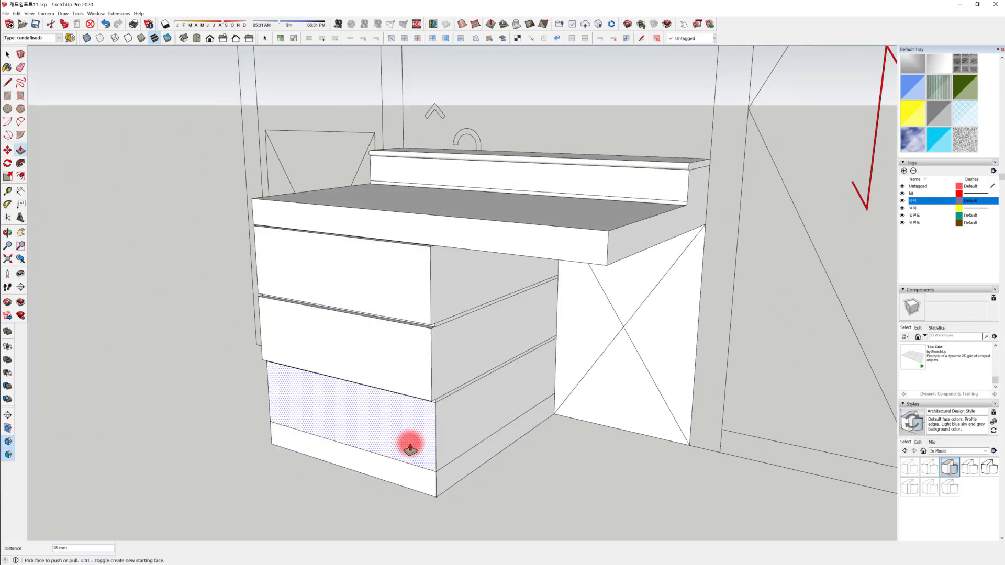
double_click(399, 420)
Place a guide line 12 mm below the top edge on the countertop's end face
mouse_move(399, 457)
middle_mouse_down()
mouse_move(365, 319)
mouse_move(235, 281)
mouse_move(377, 217)
mouse_move(575, 339)
mouse_move(522, 504)
mouse_move(536, 471)
mouse_move(426, 489)
mouse_move(391, 459)
mouse_move(384, 429)
mouse_move(469, 335)
mouse_move(352, 413)
mouse_move(586, 237)
middle_mouse_up()
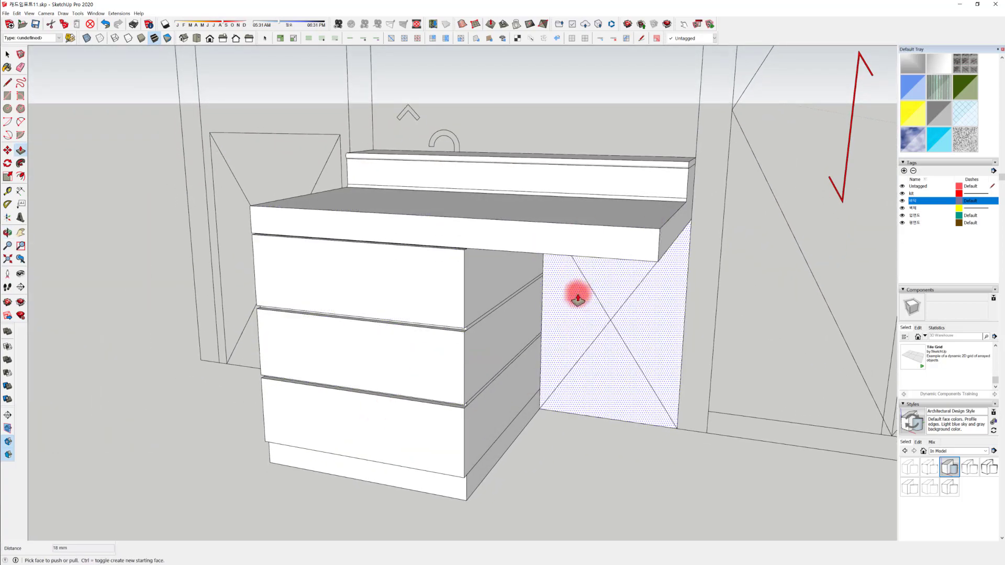
middle_click_drag(576, 291, 476, 206)
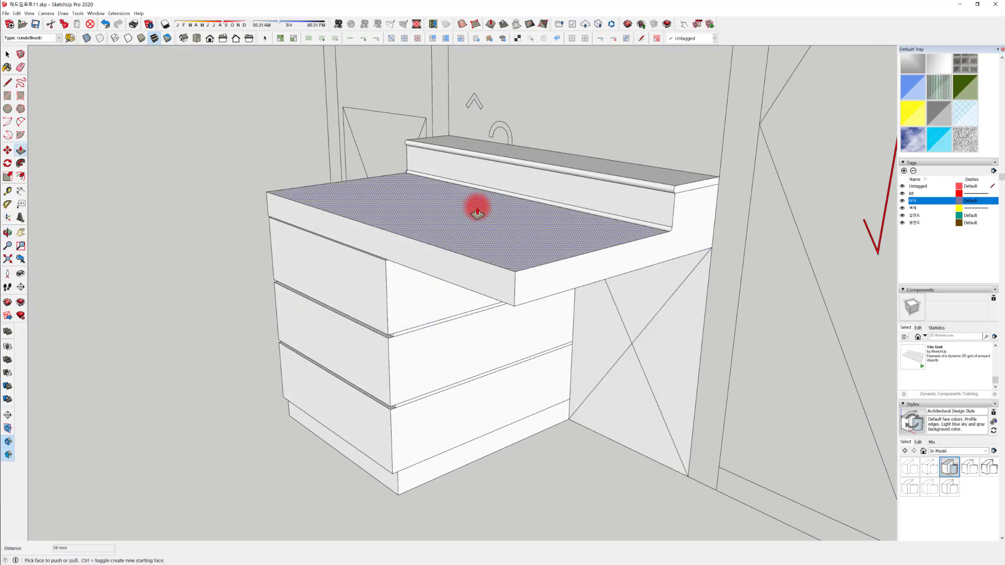
middle_click_drag(419, 260, 357, 223)
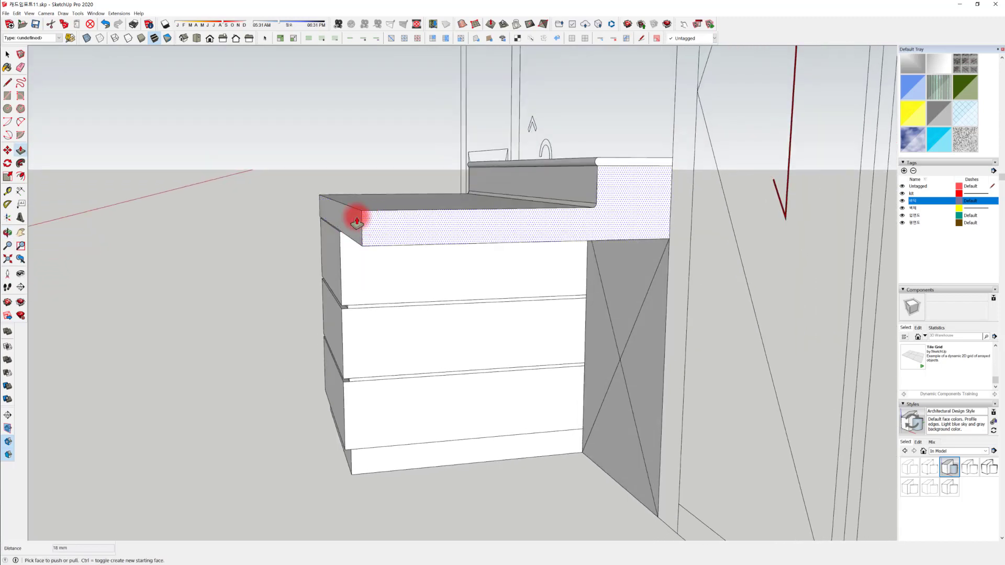
scroll(415, 262, "up", 6)
key("space")
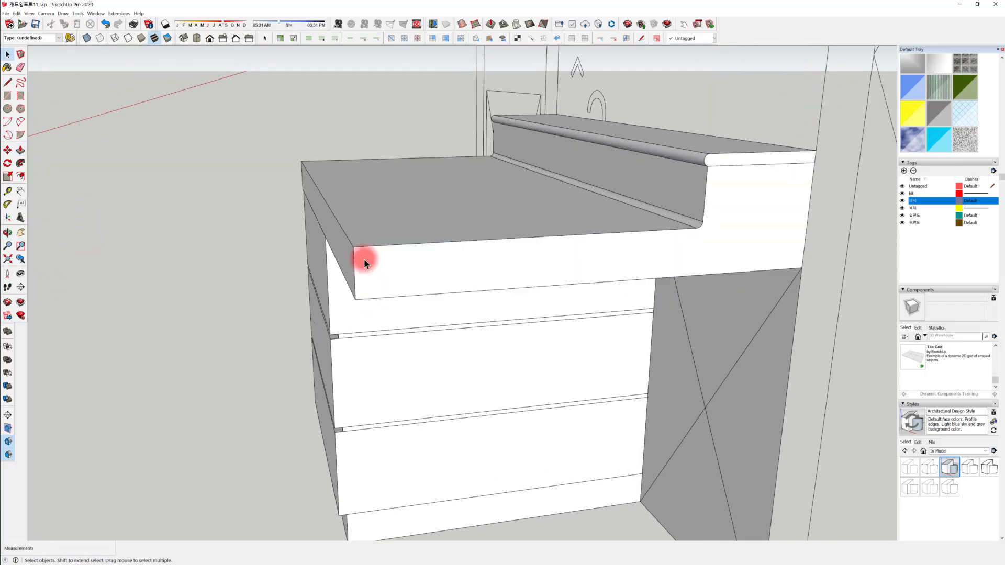
key("a")
scroll(355, 255, "up", 2)
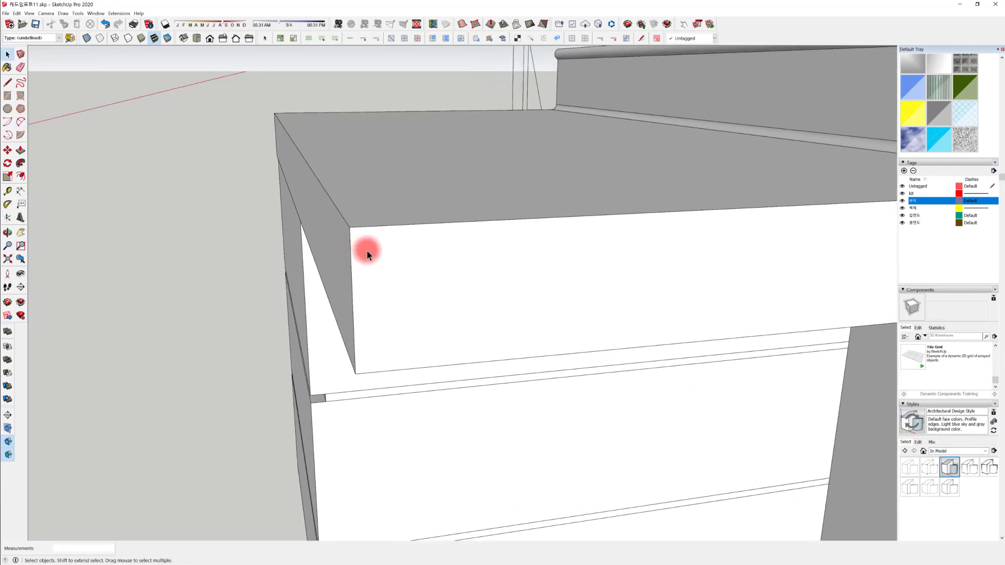
key("t")
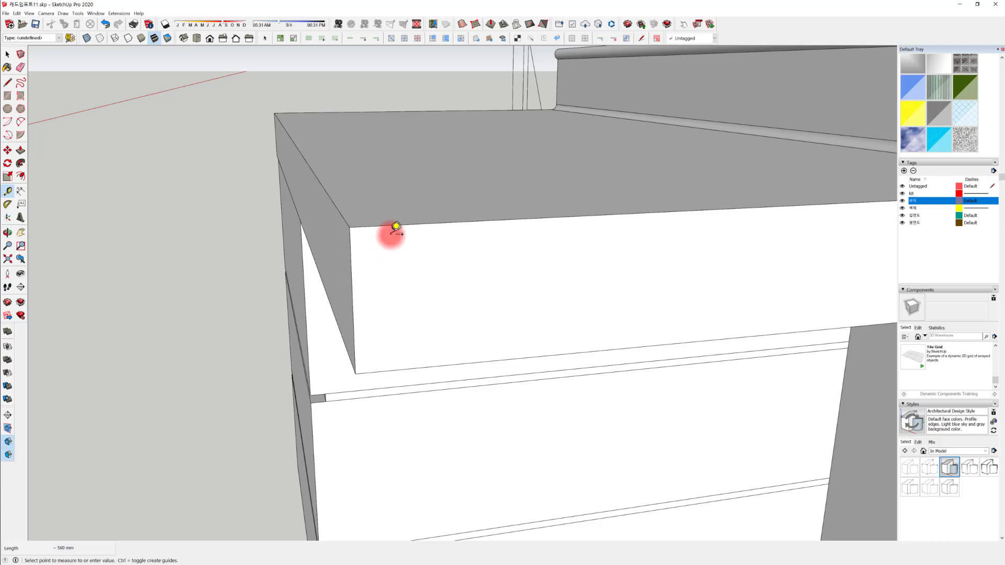
left_click(393, 226)
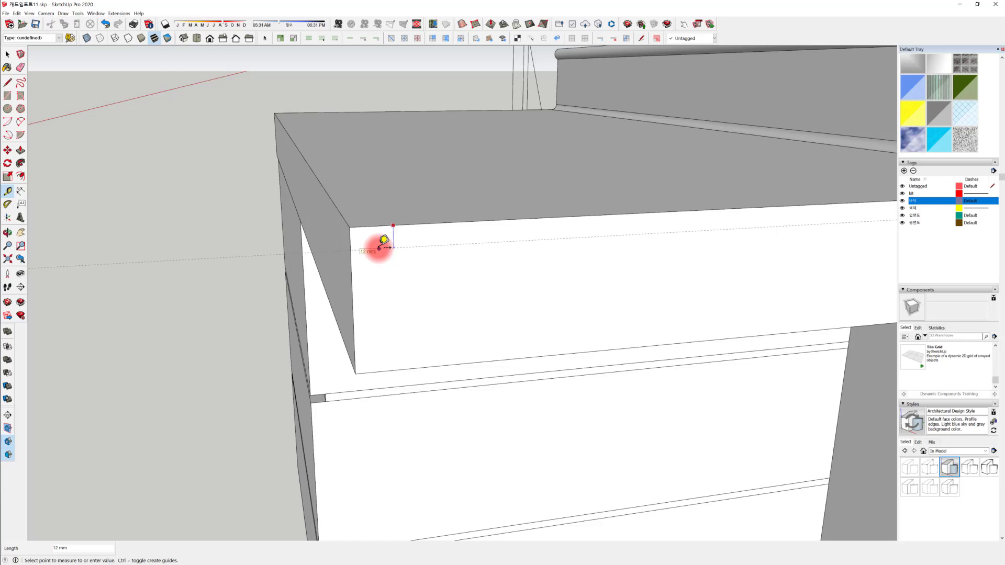
left_click(381, 248)
Draw a 12 mm fillet arc at the end face's upper front corner and push the waste corner away along the countertop's full length
key("a")
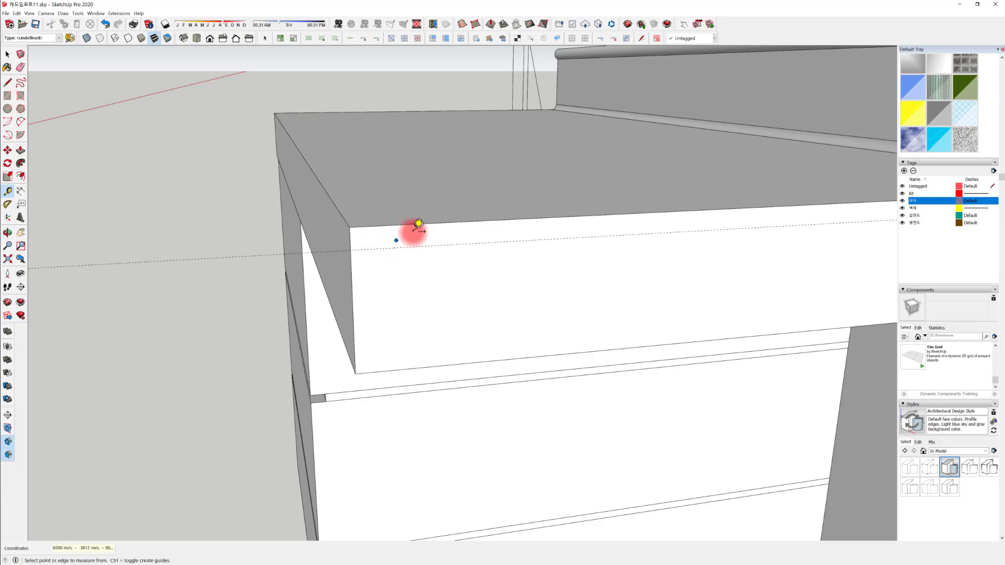
left_click(351, 249)
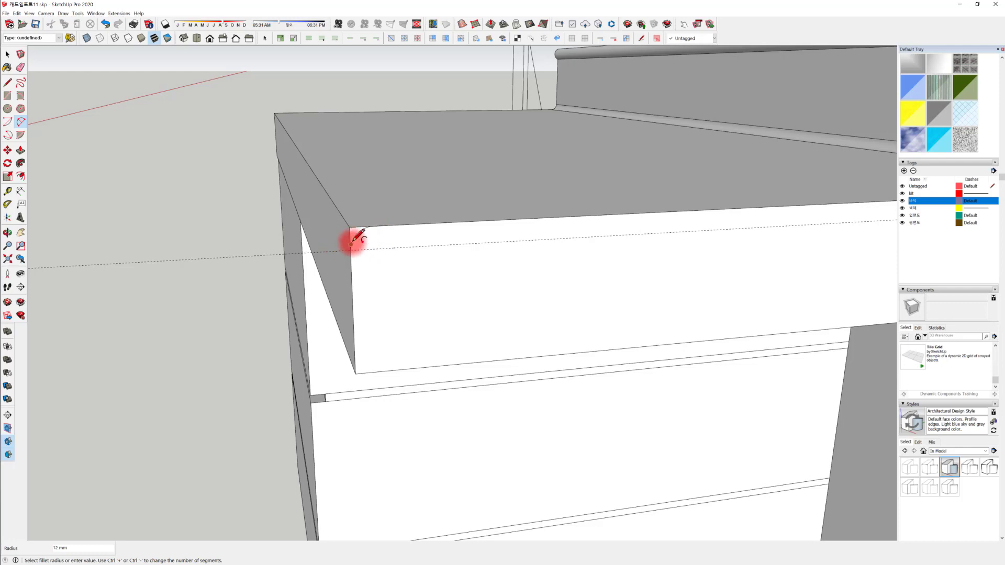
key("space")
middle_click_drag(352, 241, 408, 249)
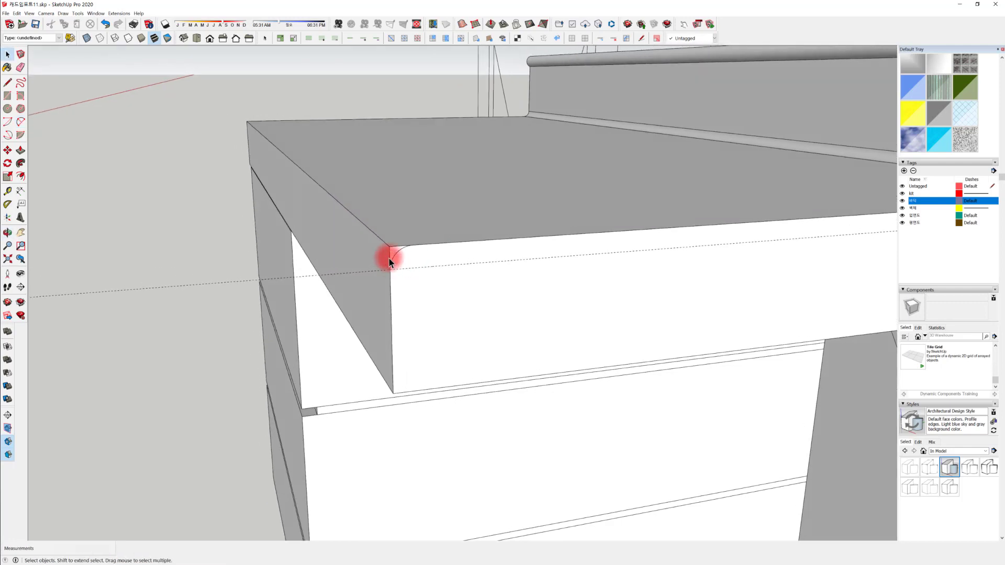
key("p")
left_click(393, 255)
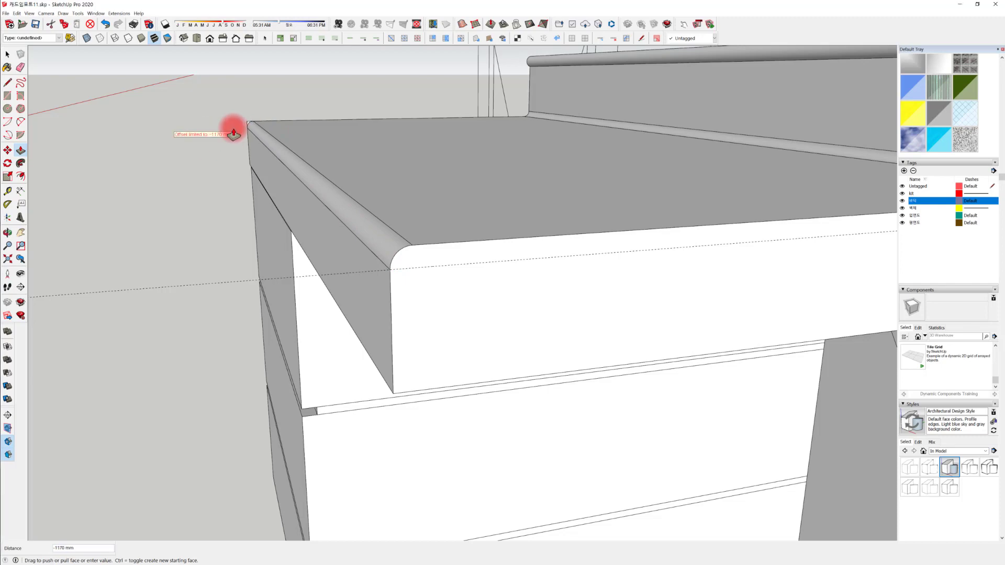
left_click(247, 128)
Delete the guide line on the countertop's end face
key("space")
middle_click_drag(247, 123, 205, 302)
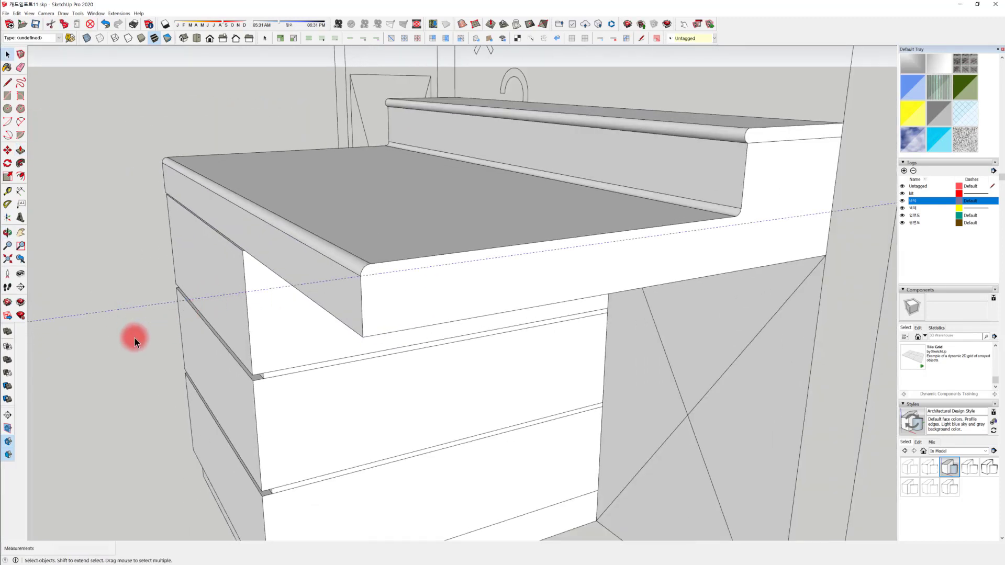
middle_click_drag(204, 344, 651, 351)
middle_click_drag(662, 417, 565, 352)
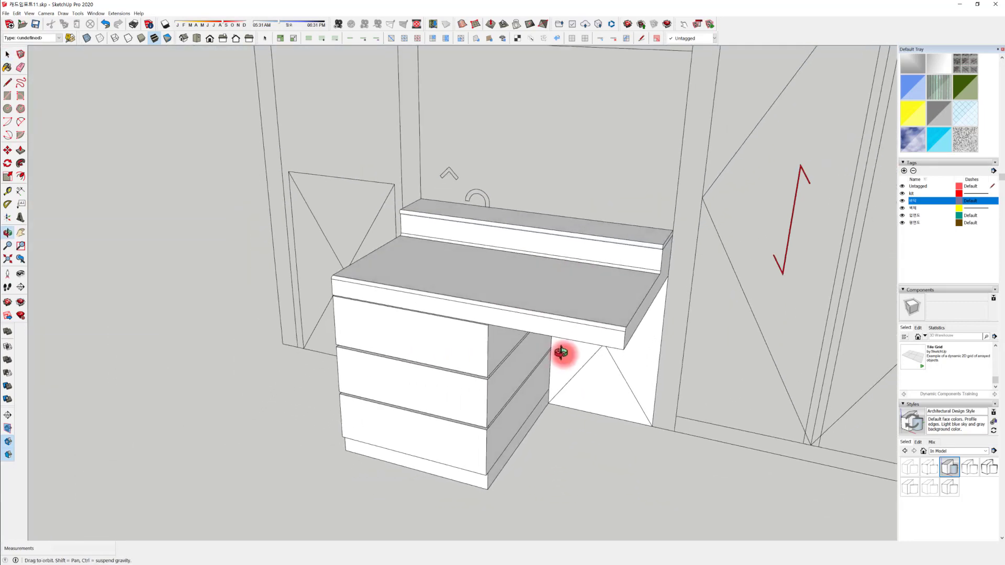
middle_click_drag(583, 231, 471, 191)
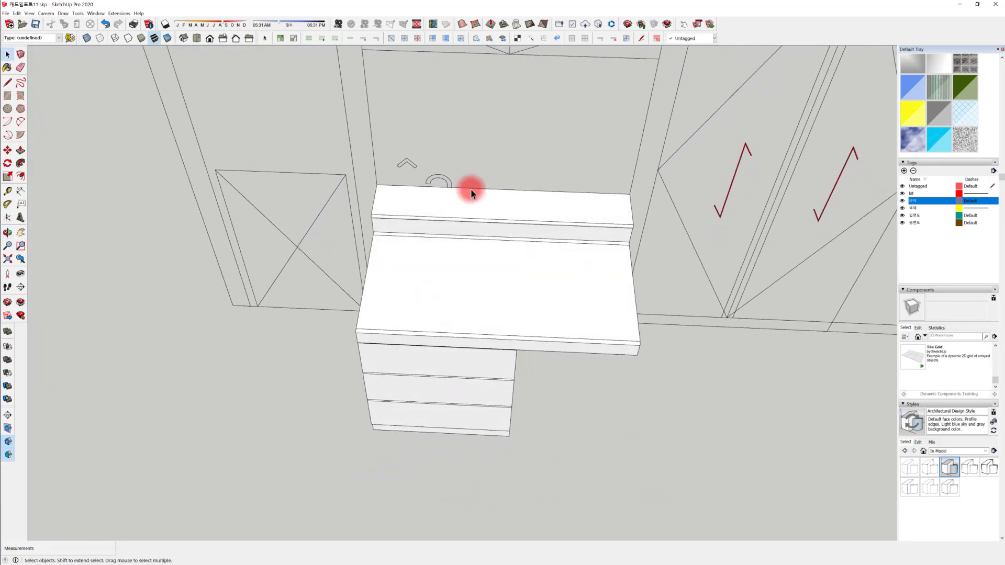
middle_click_drag(422, 263, 464, 319)
Measure the sink section's width on the floor plan, starting from the adjoining partition wall
left_click(417, 284)
scroll(465, 305, "down", 5)
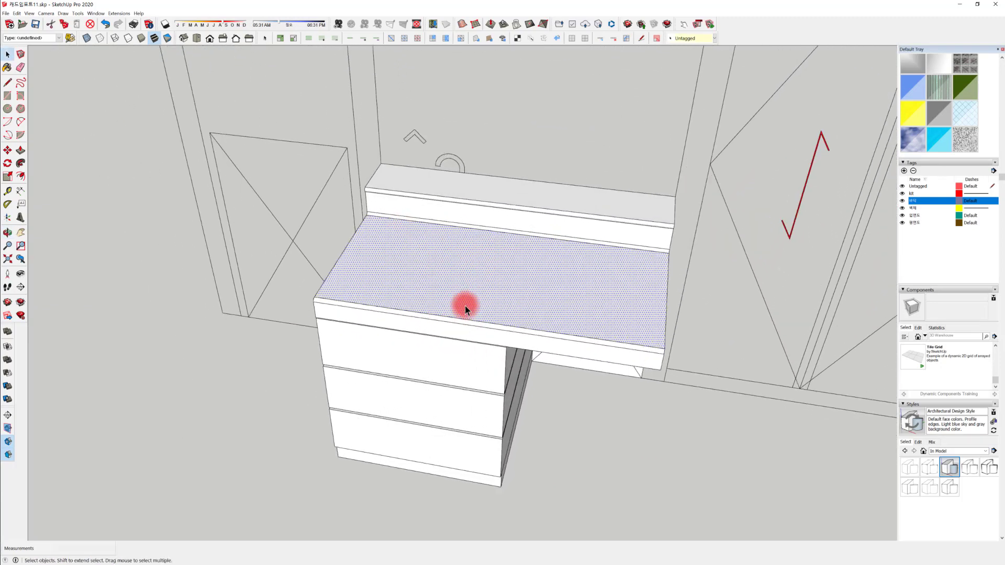
scroll(401, 380, "down", 2)
scroll(407, 370, "up", 8)
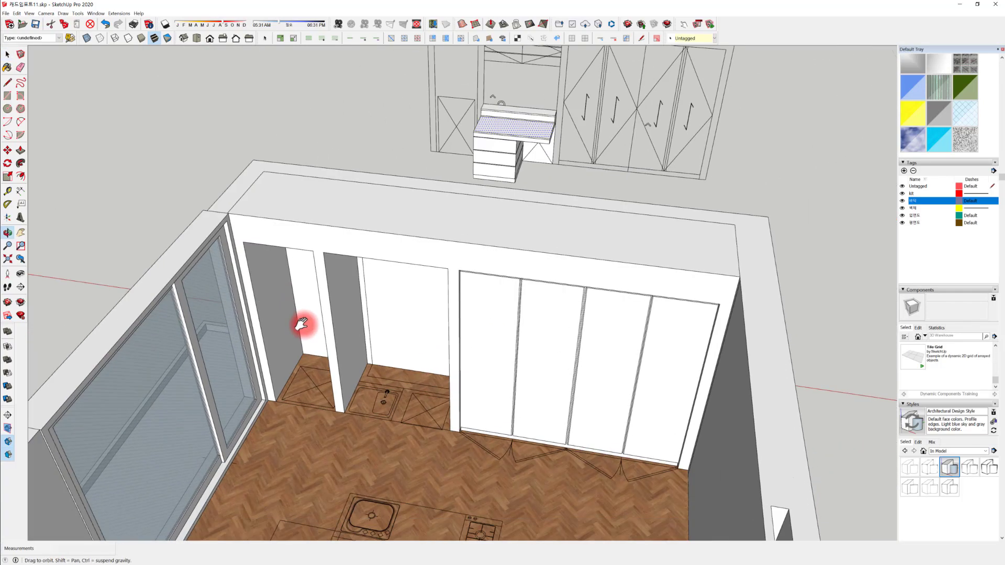
scroll(388, 402, "up", 3)
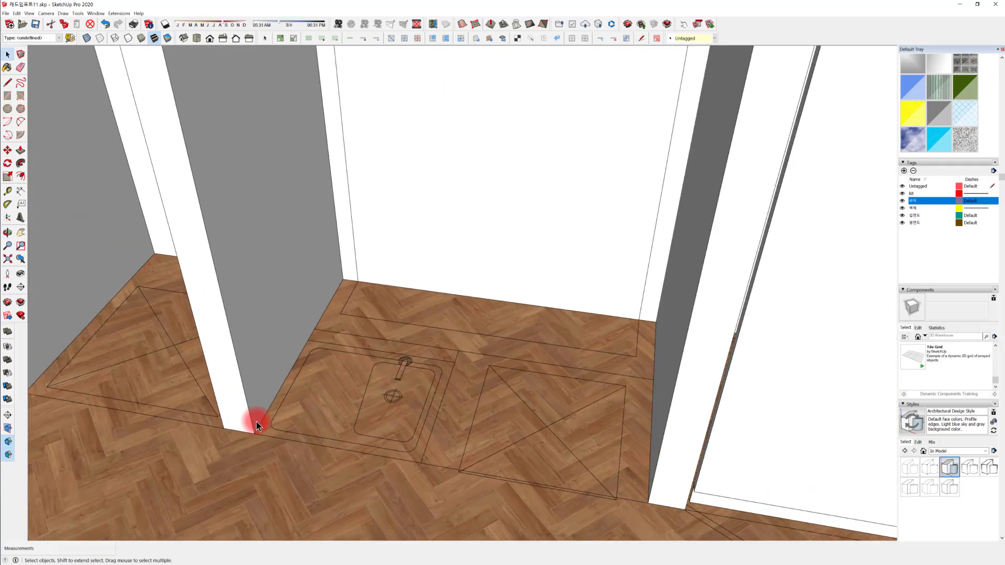
key("t")
left_click(283, 383)
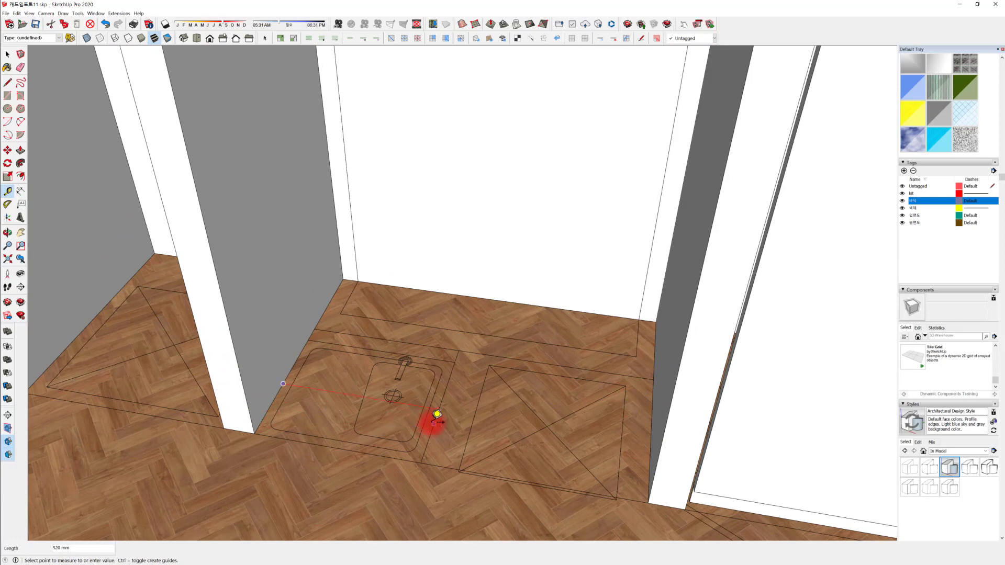
key("space")
Place a guide line across the countertop about 561 mm from its side edge above the drawers
scroll(414, 427, "down", 5)
scroll(544, 209, "up", 5)
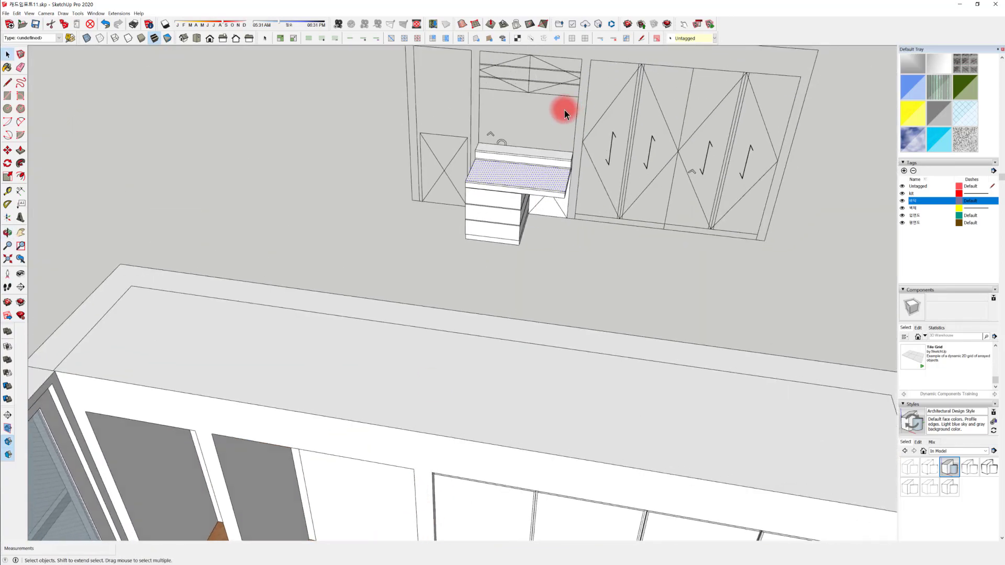
scroll(507, 243, "down", 2)
scroll(449, 282, "up", 10)
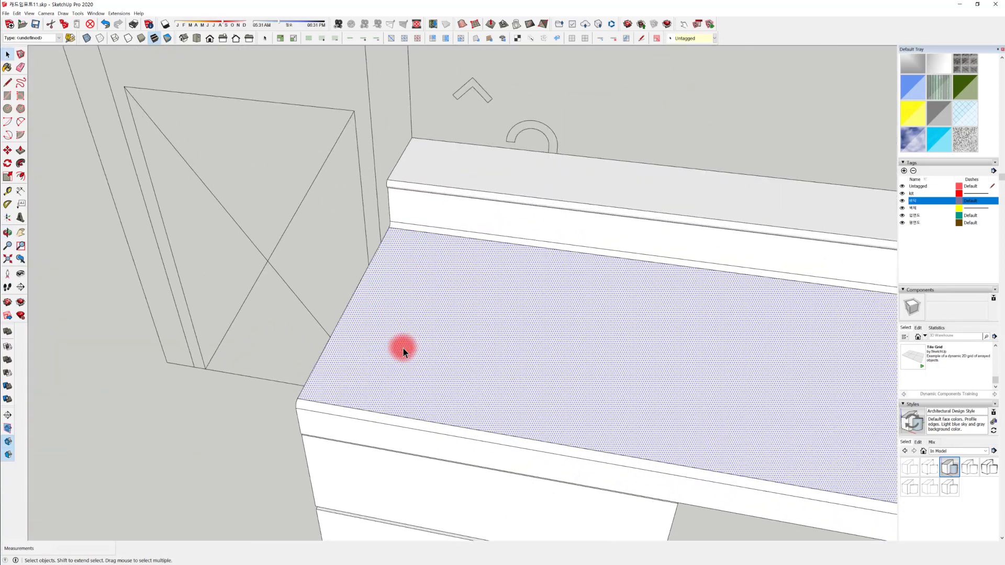
scroll(403, 348, "down", 1)
key("t")
left_click(341, 303)
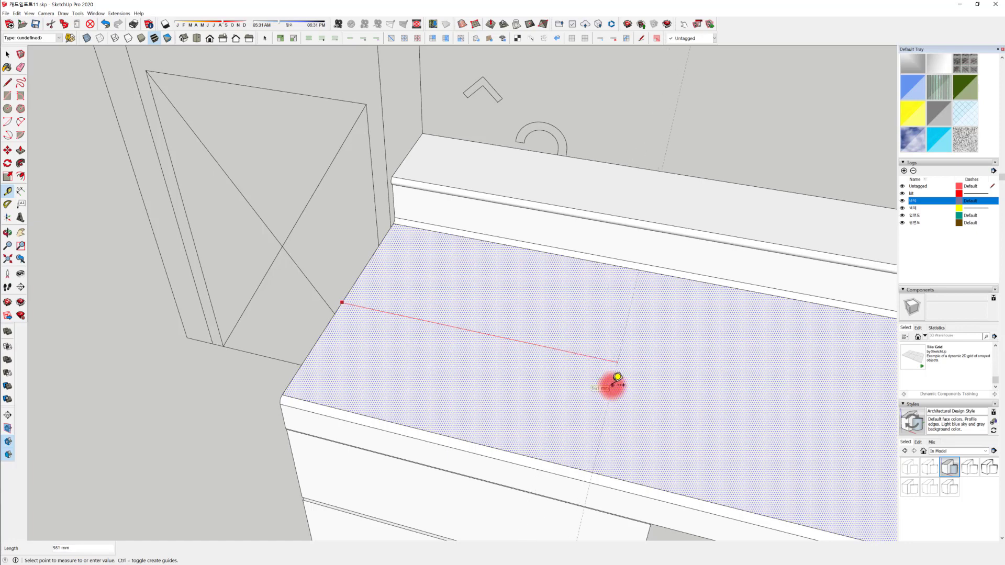
left_click(618, 377)
key("space")
Split the countertop's top face with a line about 548 mm long along the guide, from the backsplash to the front edge
middle_click_drag(628, 377, 535, 462)
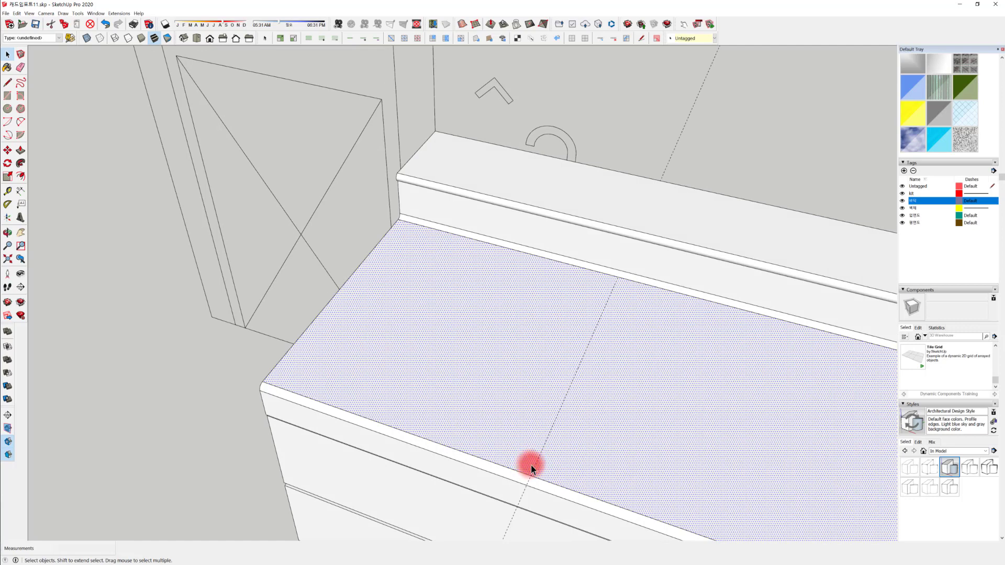
key("l")
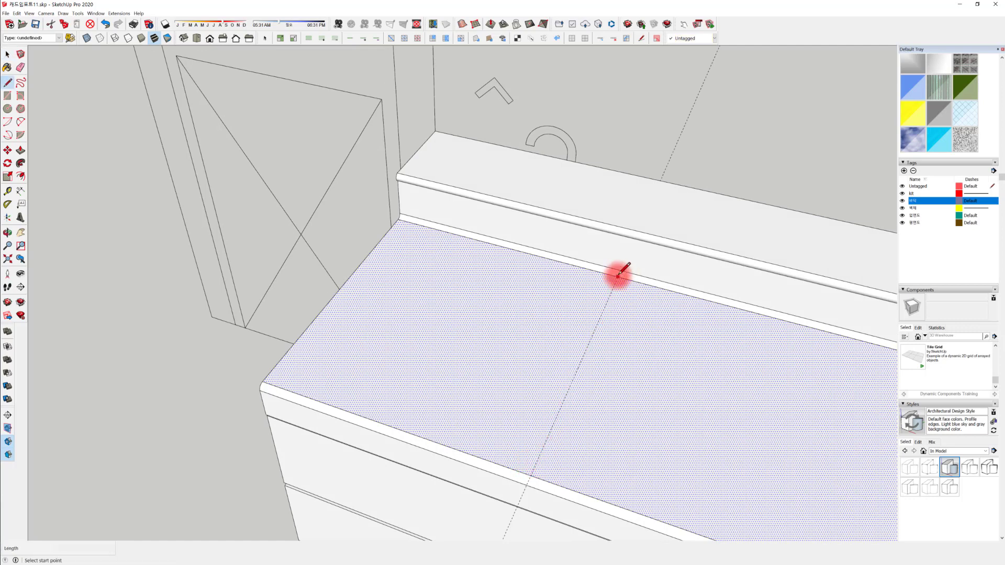
left_click_drag(618, 275, 522, 477)
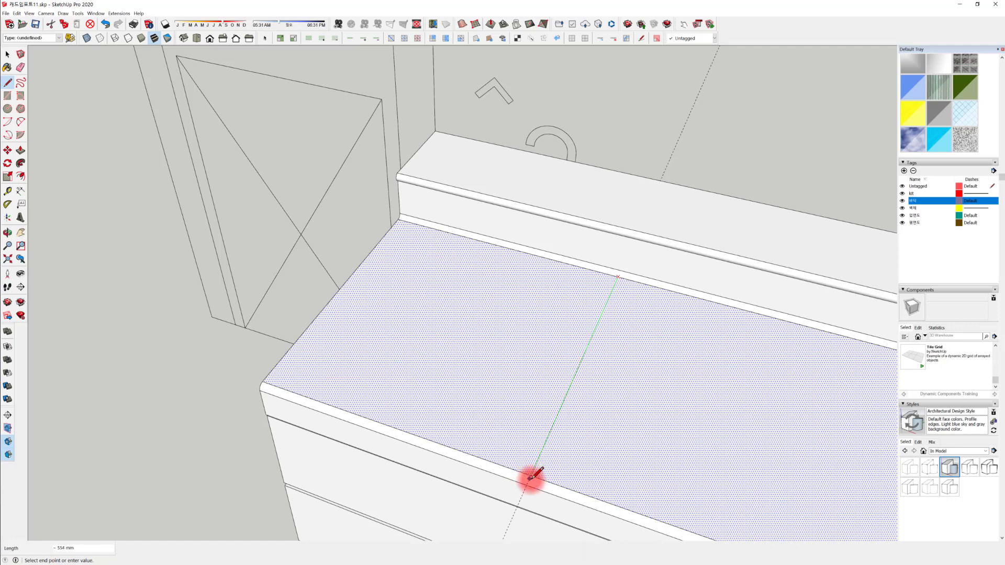
scroll(531, 472, "up", 2)
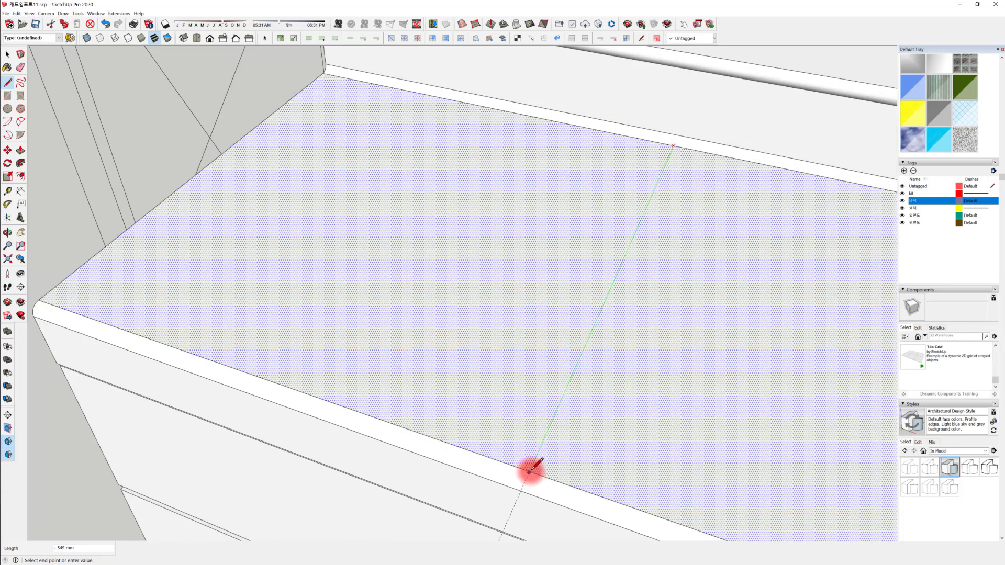
scroll(530, 471, "up", 2)
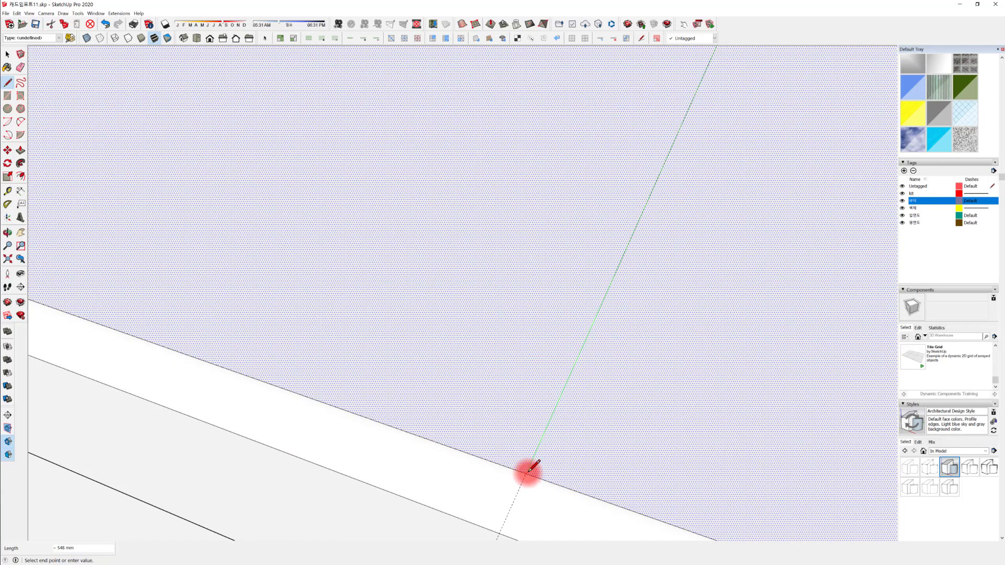
scroll(530, 467, "down", 3)
mouse_move(511, 439)
middle_mouse_down()
mouse_move(507, 381)
mouse_move(588, 274)
mouse_move(670, 296)
mouse_move(476, 289)
mouse_move(576, 308)
mouse_move(664, 285)
mouse_move(596, 329)
mouse_move(473, 359)
middle_mouse_up()
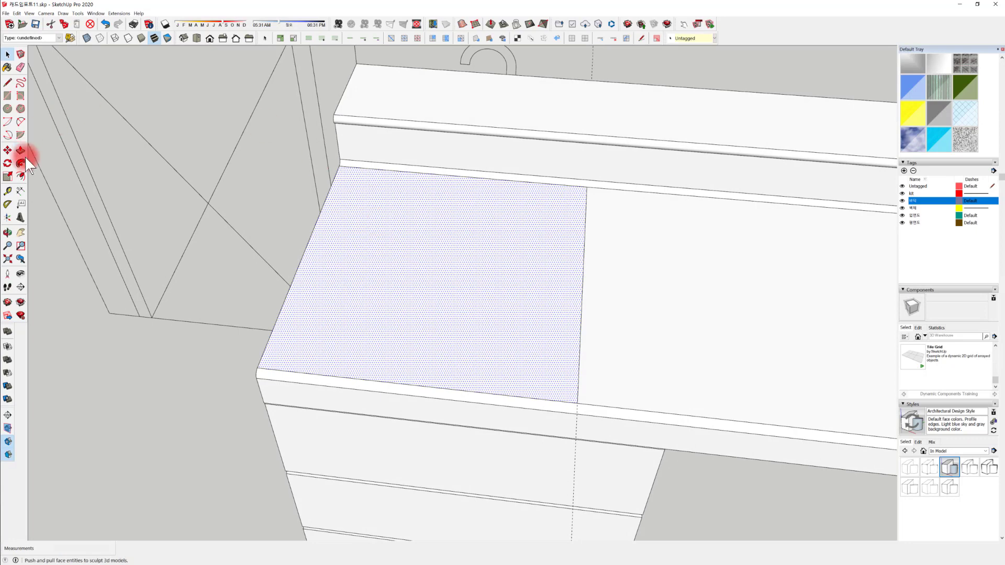
Offset the outline of the countertop's sink section 45 mm inward
left_click(21, 174)
left_click(325, 278)
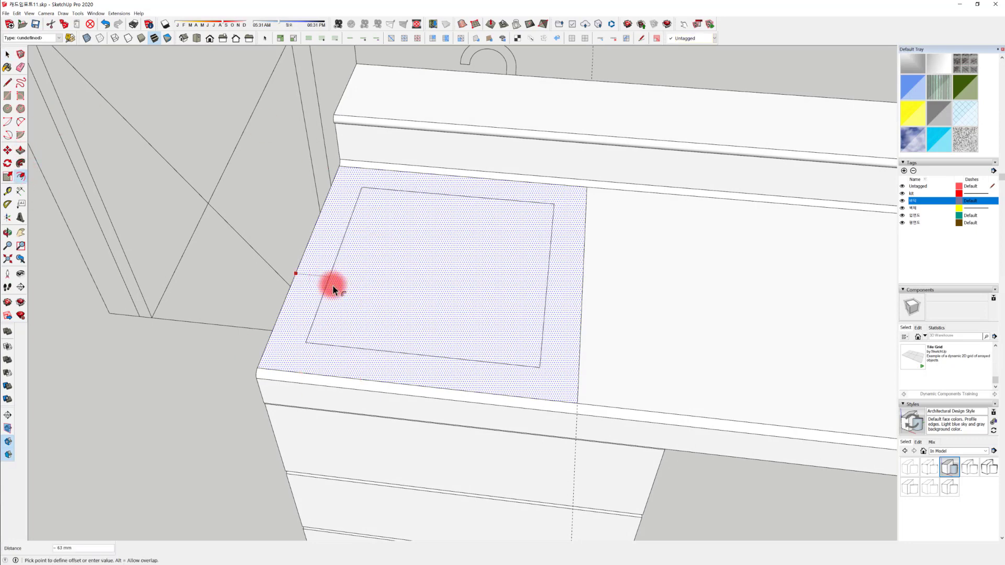
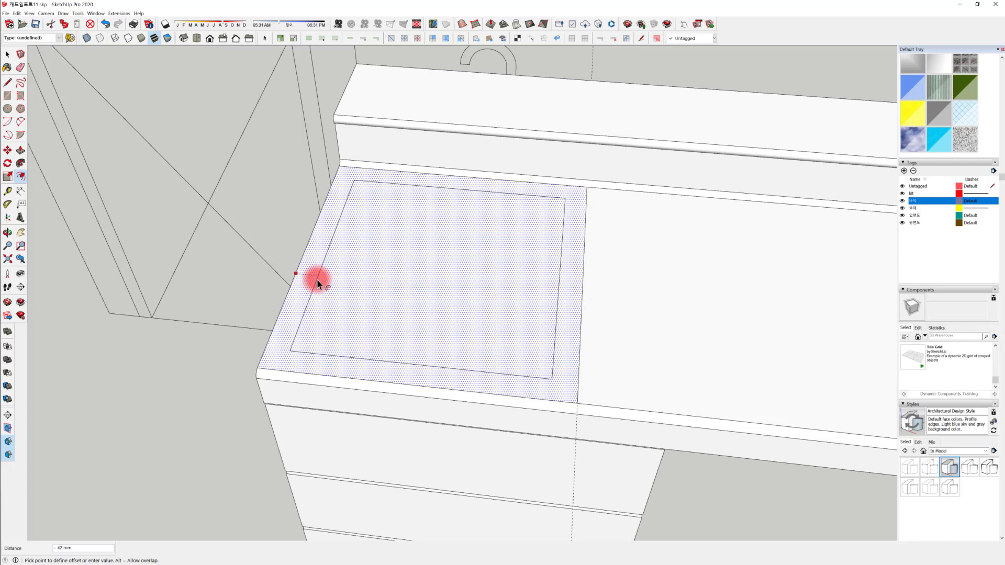
type("5")
key("Return")
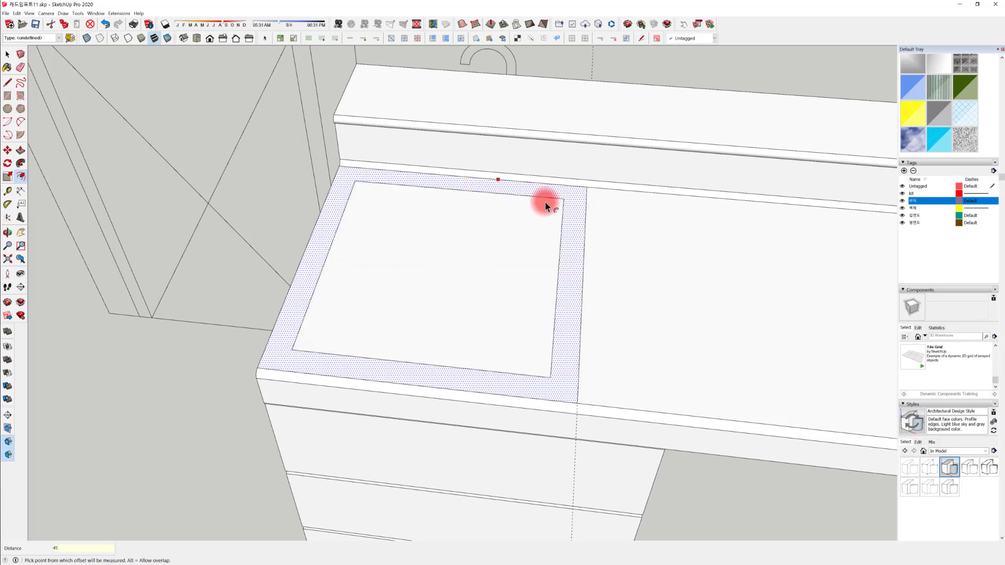
Check the sink layout on the floor plan and move the inner outline's rear edge 35 mm toward the front
scroll(500, 381, "down", 10)
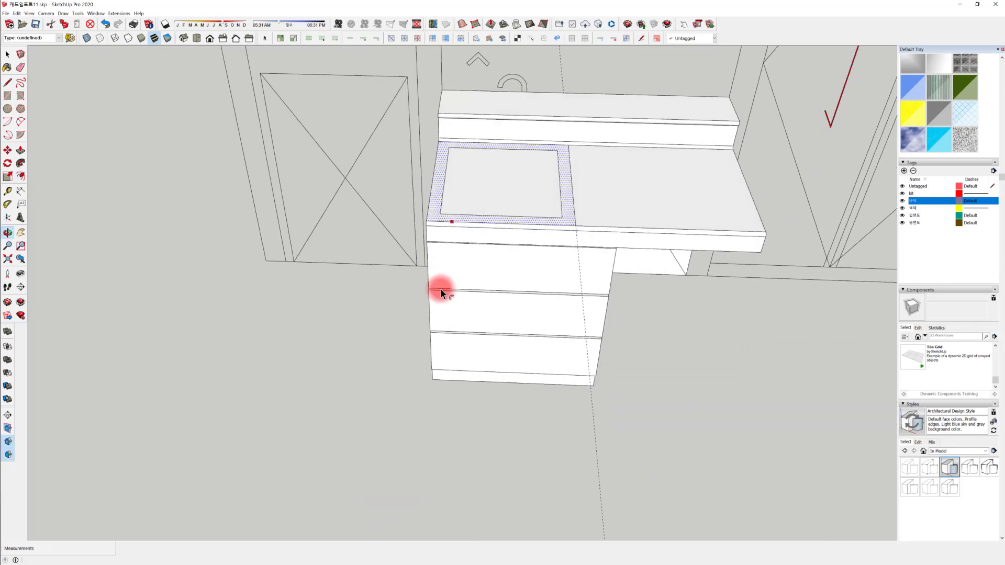
scroll(346, 455, "down", 3)
middle_click_drag(292, 482, 456, 463)
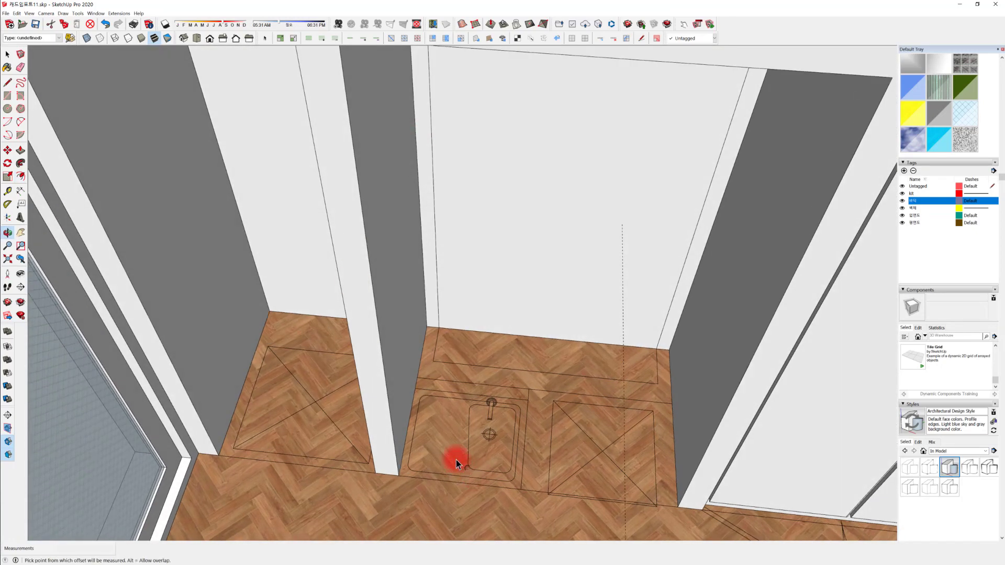
middle_click_drag(482, 393, 359, 482)
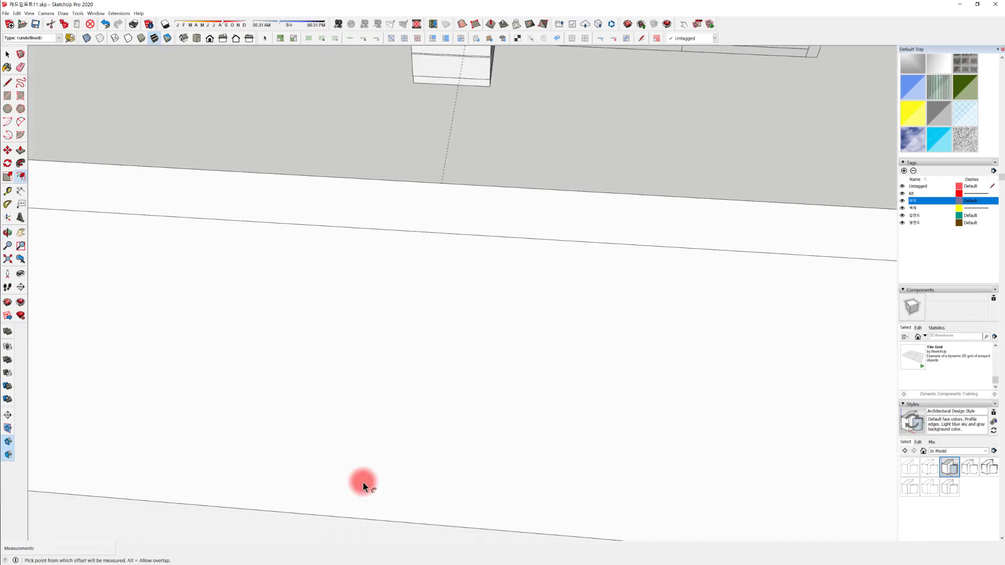
middle_click_drag(484, 139, 381, 258)
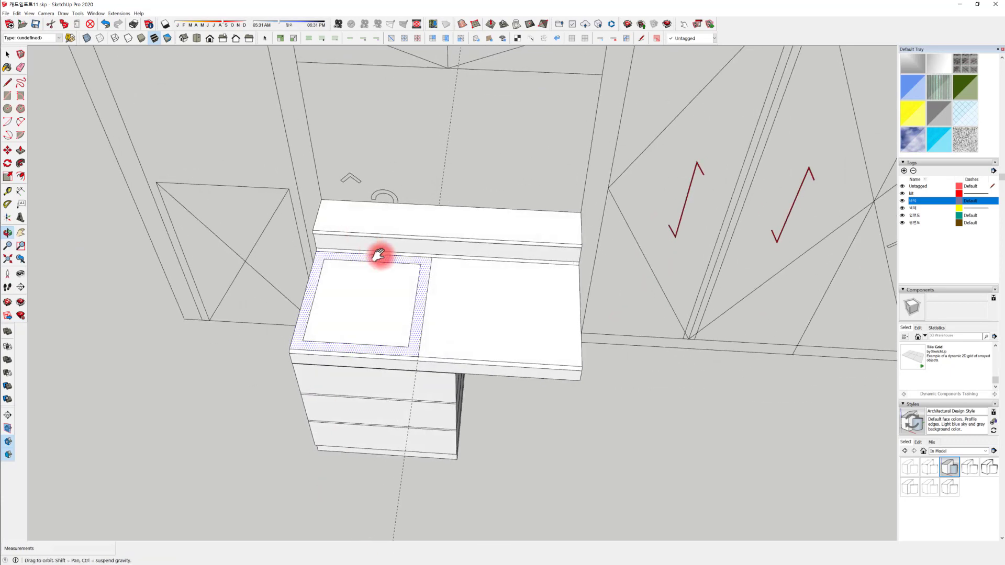
scroll(389, 386, "up", 5)
key("space")
left_click(407, 322)
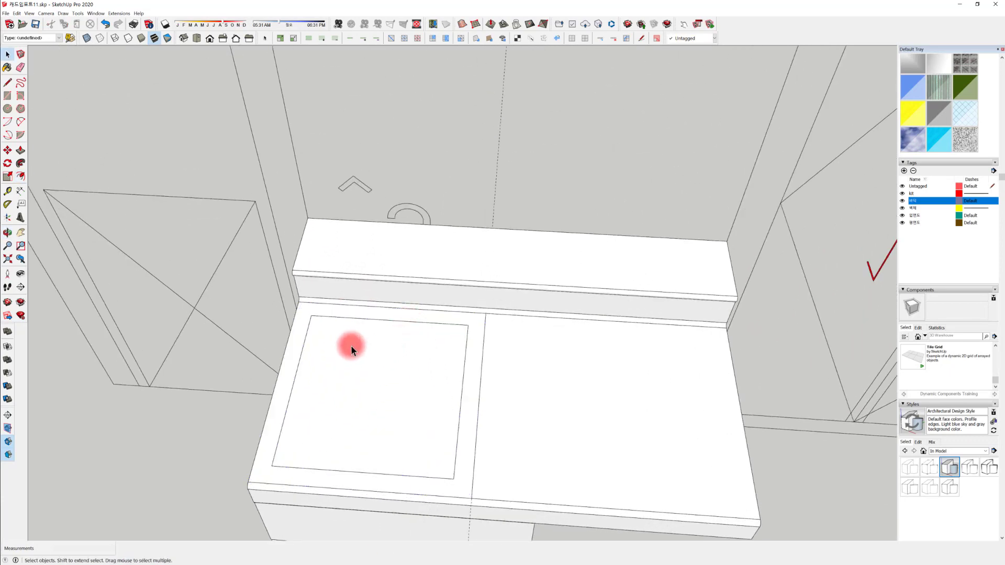
left_click(355, 322)
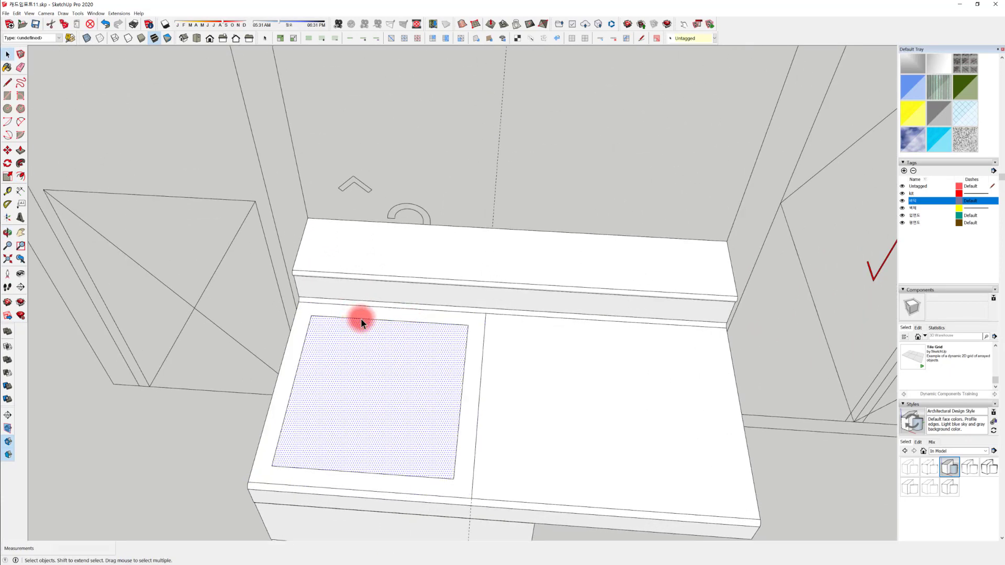
left_click(361, 317)
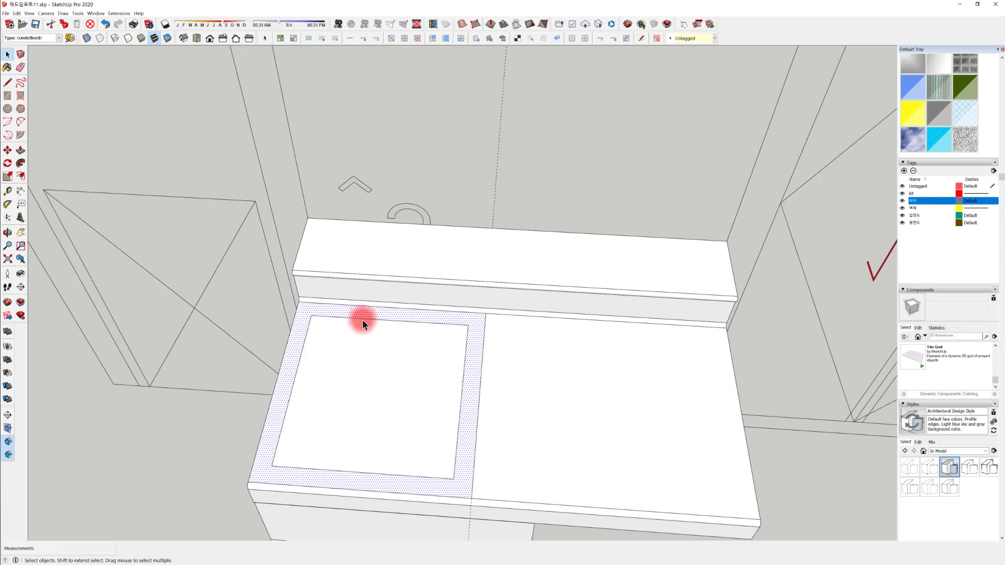
left_click(363, 319)
key("m")
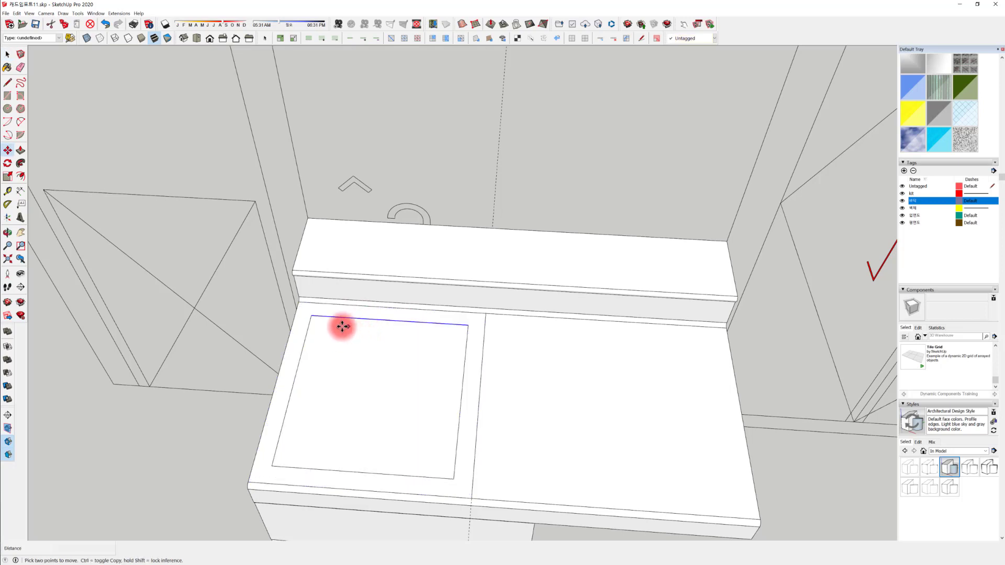
left_click(329, 317)
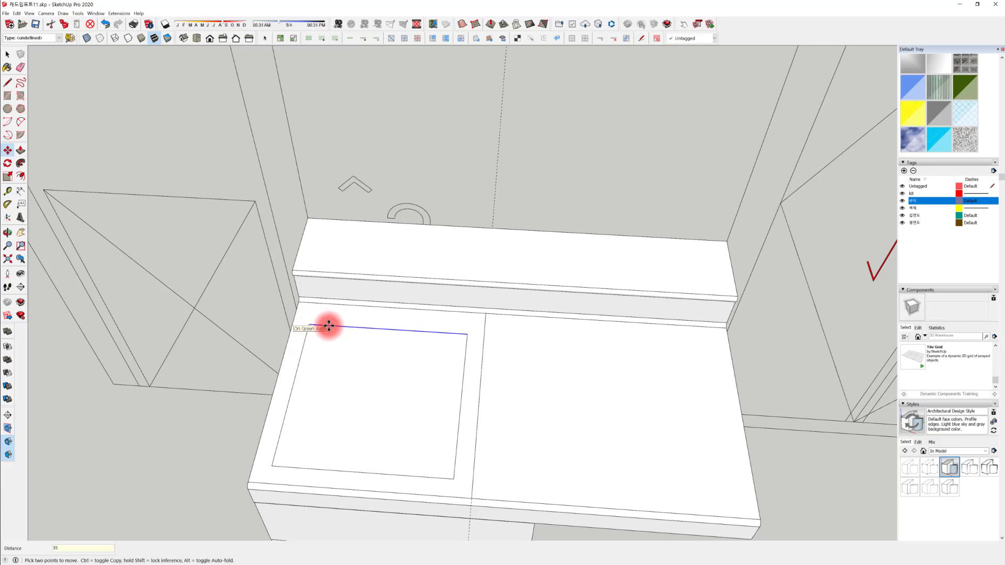
left_click(328, 326)
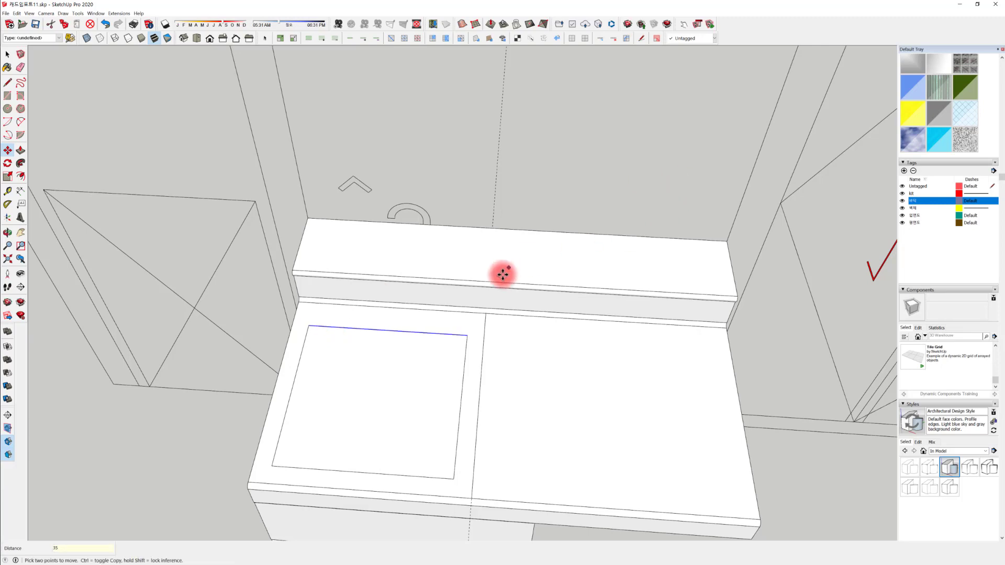
middle_click_drag(501, 274, 337, 379)
key("space")
left_click(337, 380)
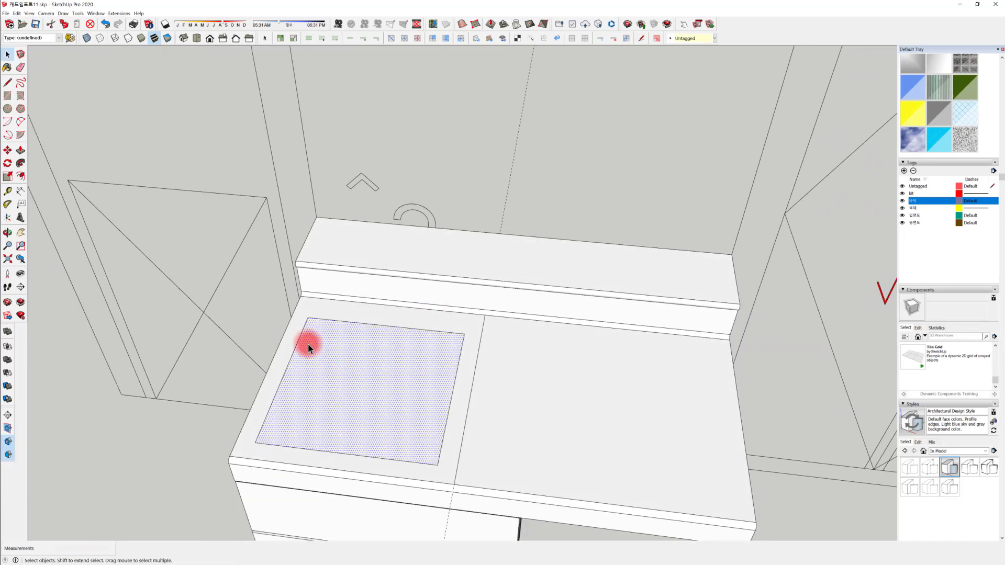
scroll(335, 372, "up", 1)
key("p")
left_click_drag(335, 373, 333, 386)
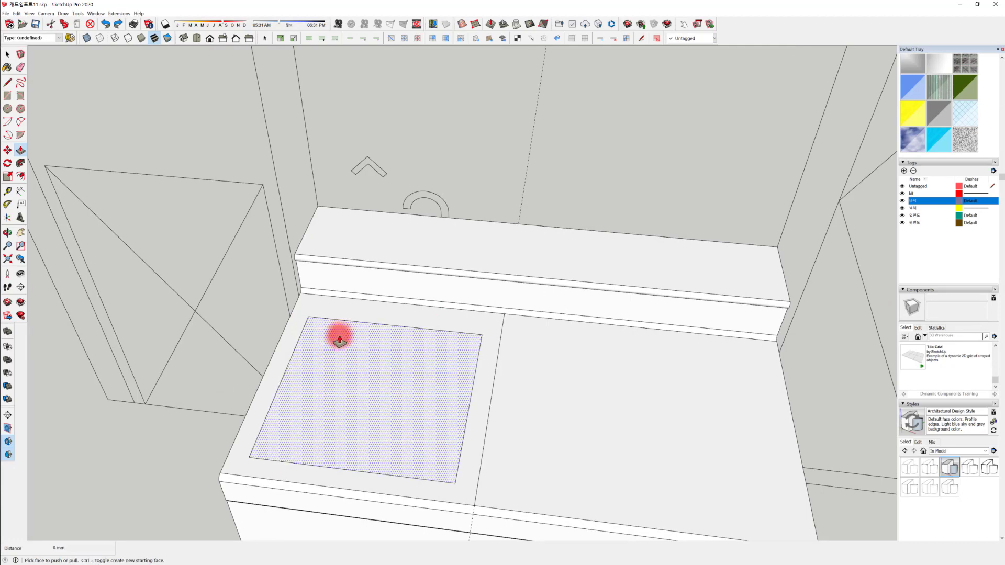
key("space")
Place guide lines about 20 mm inside the rear edge and the outer side edge of the sink outline
scroll(323, 325, "up", 2)
scroll(312, 337, "down", 2)
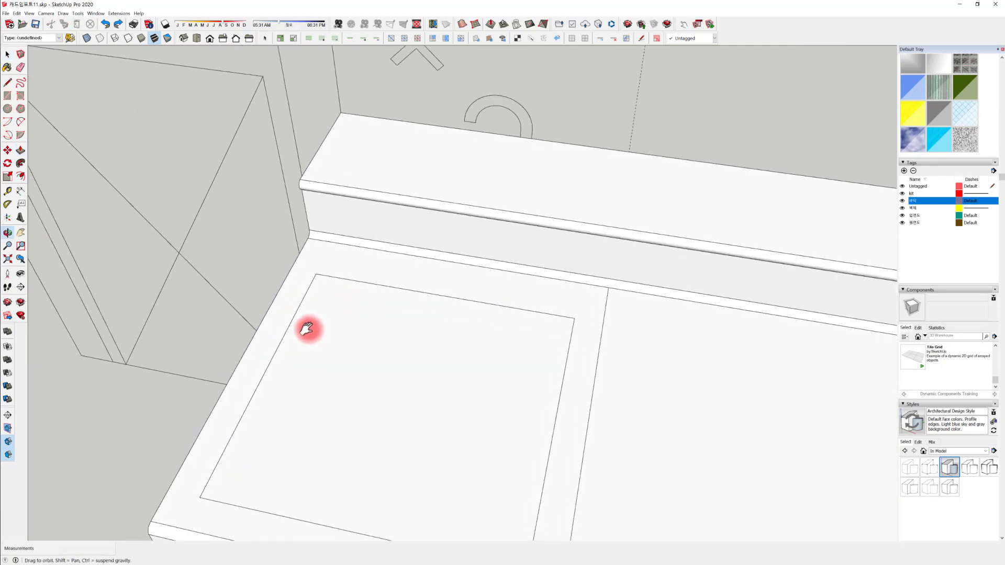
middle_click_drag(308, 330, 265, 354)
scroll(303, 282, "up", 2)
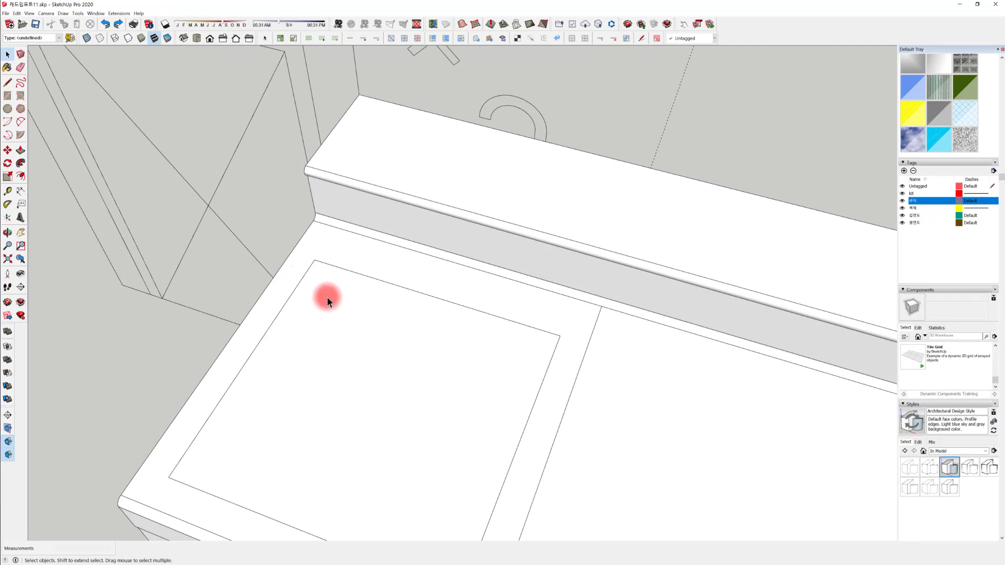
scroll(324, 293, "up", 1)
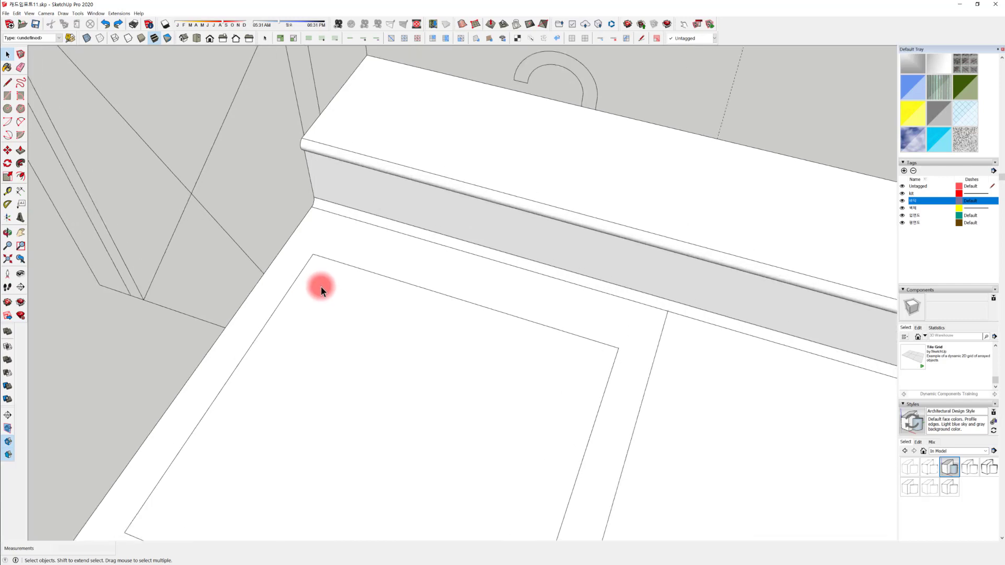
key("t")
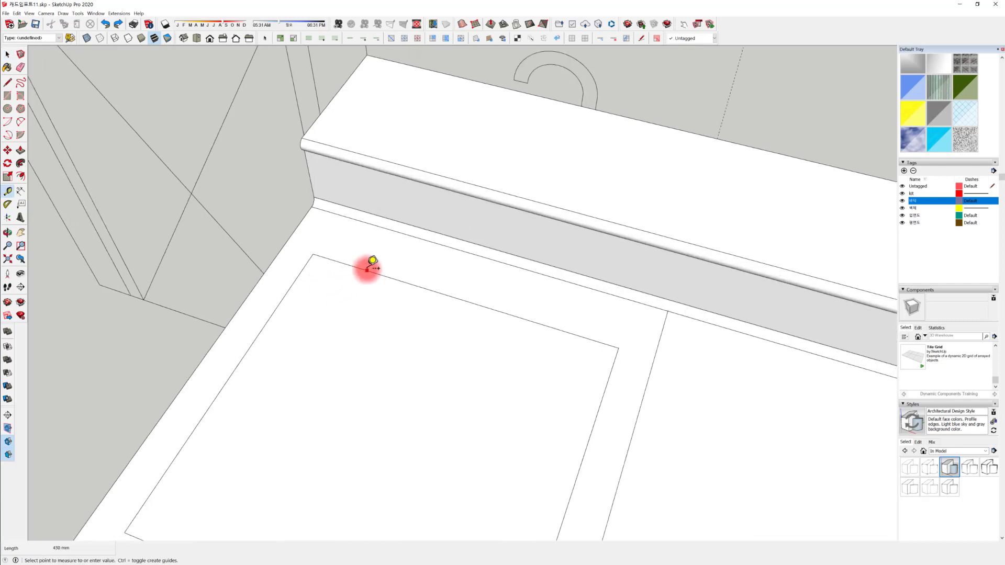
left_click(367, 269)
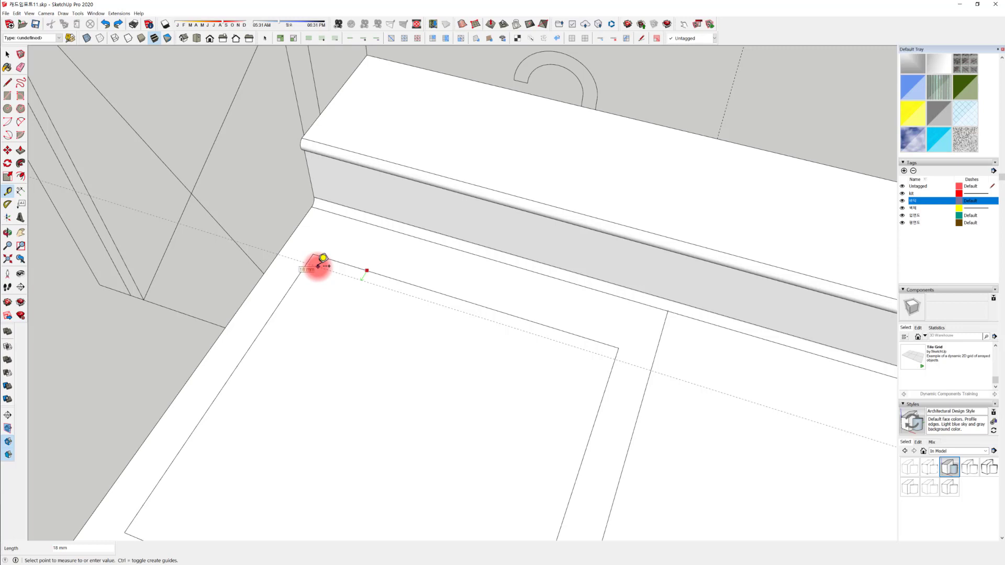
type("2")
key("Return")
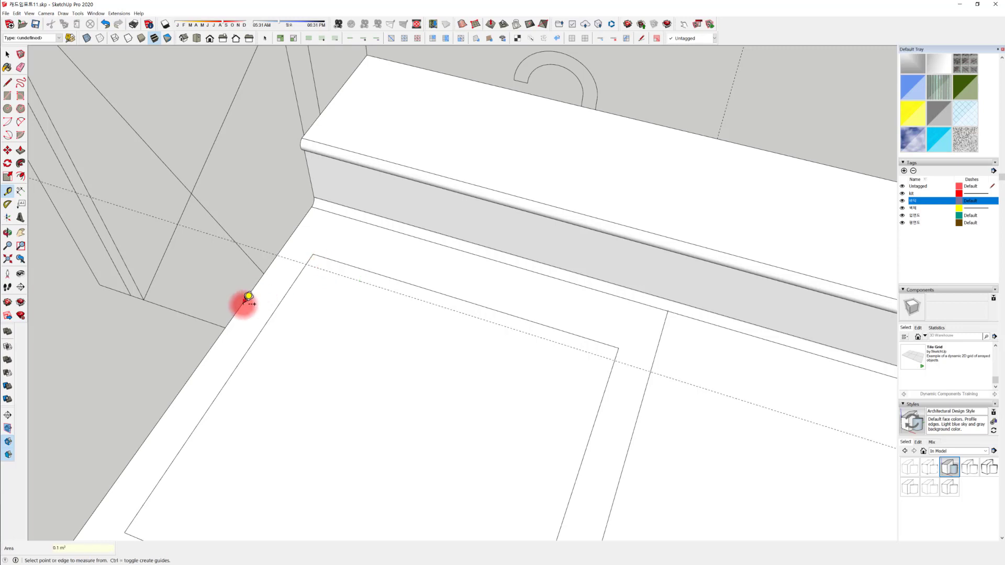
left_click_drag(275, 311, 314, 324)
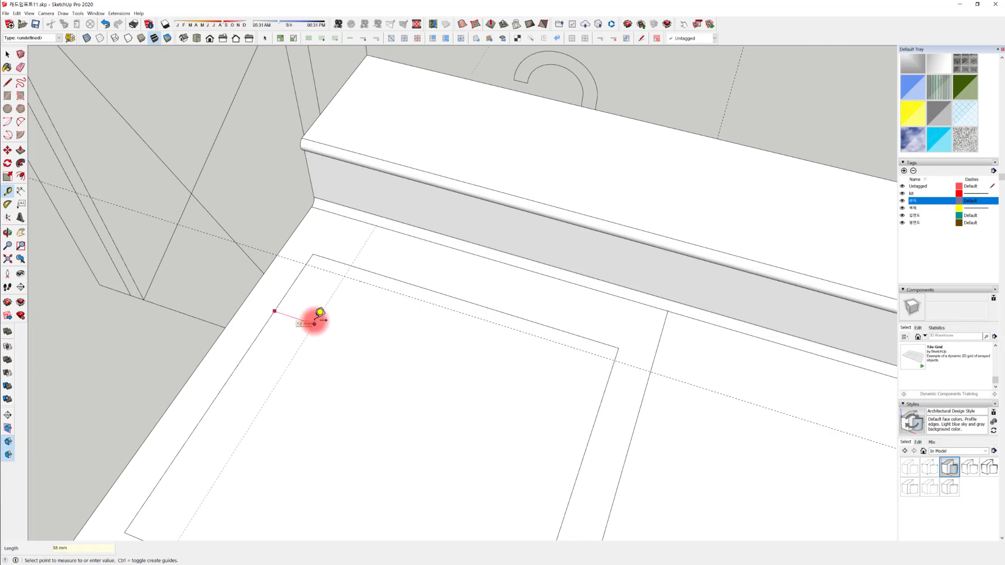
key("Return")
middle_click_drag(359, 352, 386, 317)
key("space")
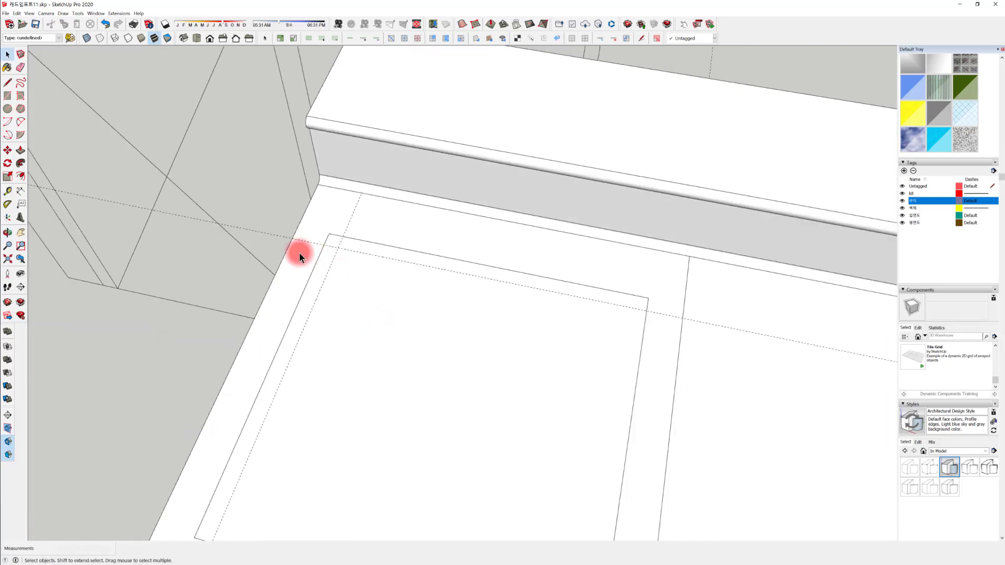
Round both rear corners of the sink outline with tangent arcs, using the guide lines for the corner size
key("a")
left_click(325, 243)
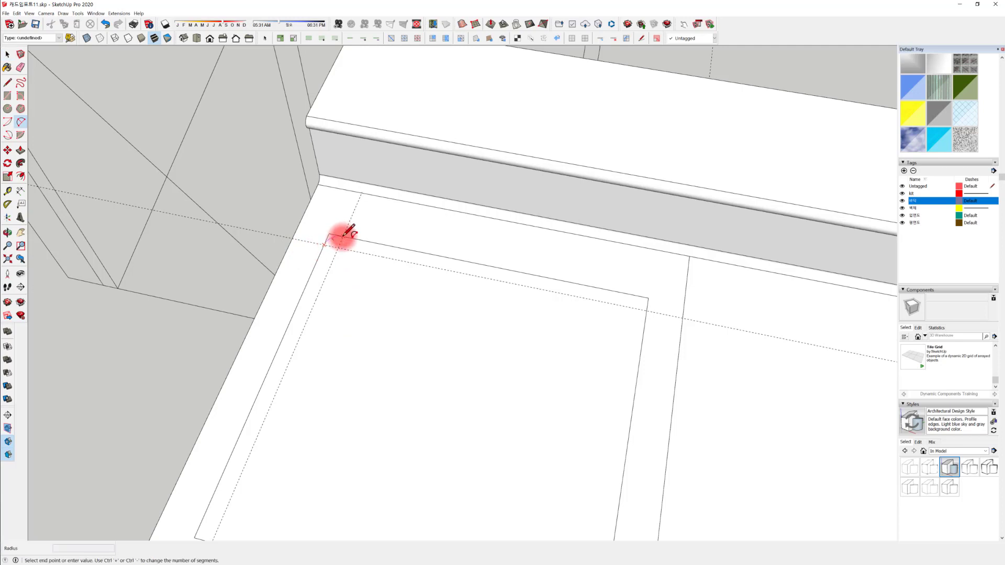
left_click(343, 234)
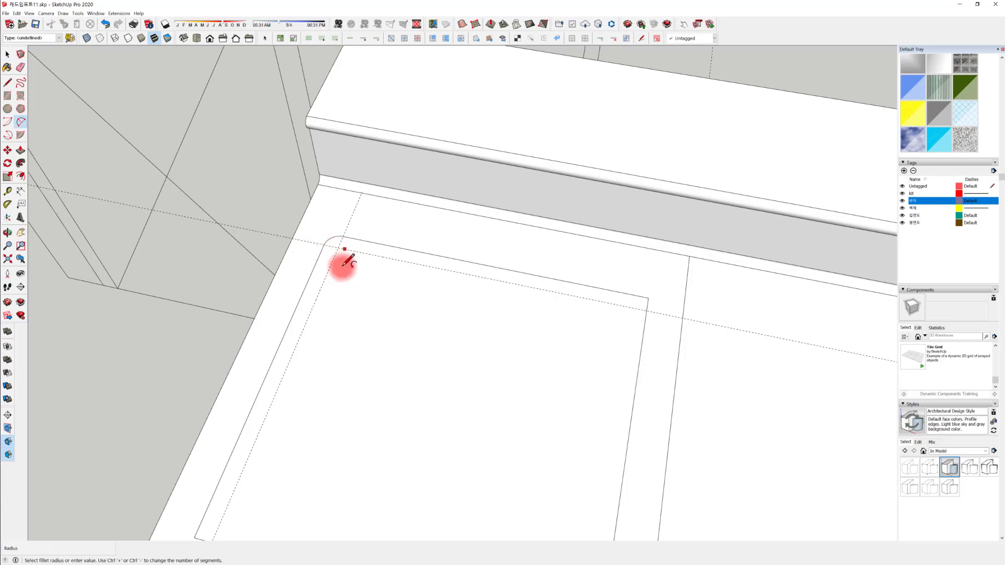
left_click(335, 236)
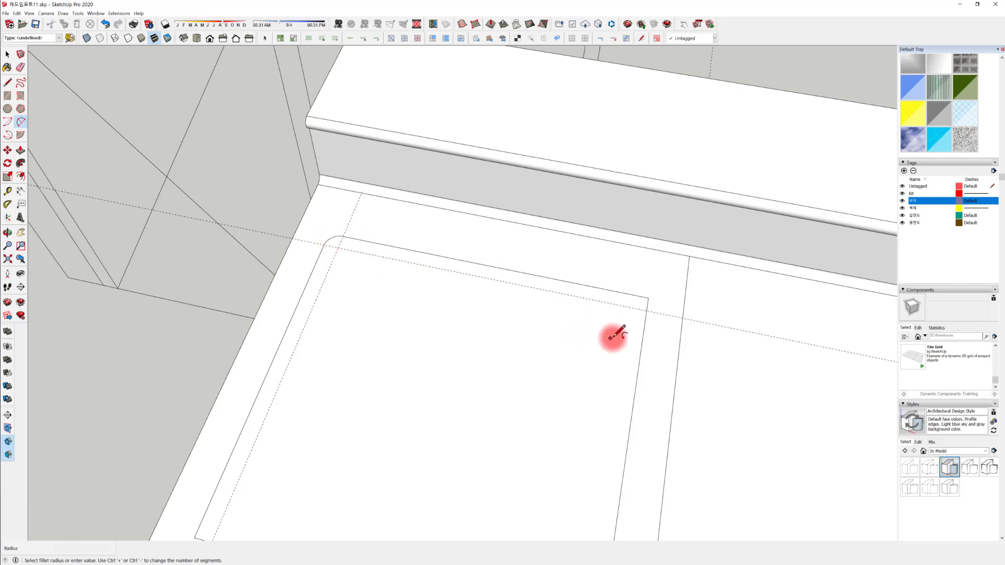
left_click(644, 302)
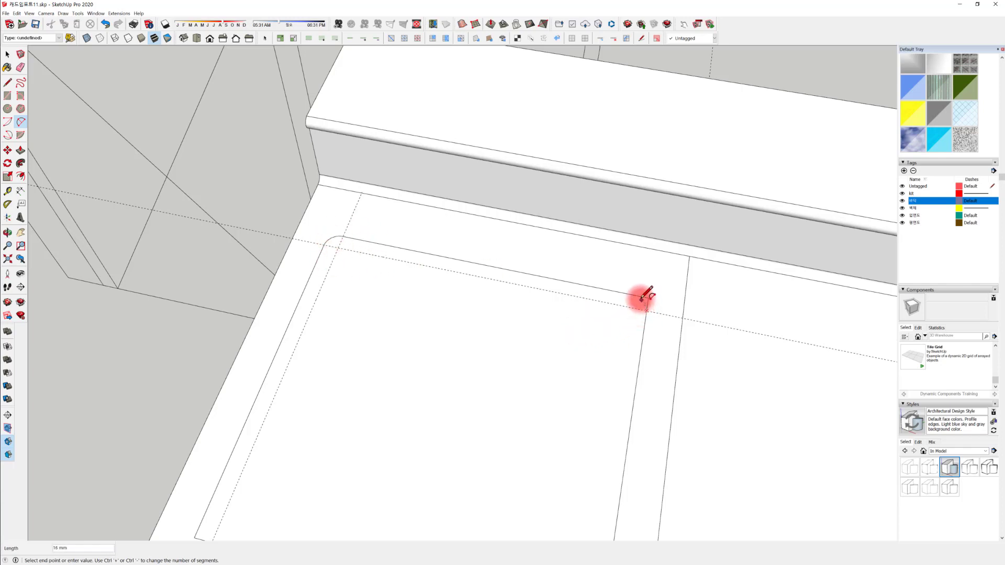
left_click(635, 295)
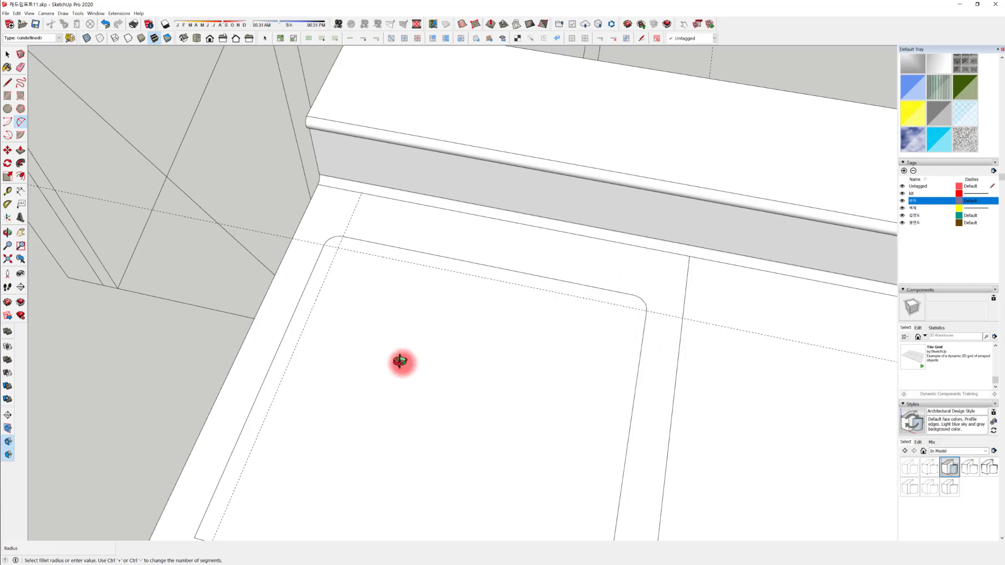
Round the sink outline's front corner on the countertop's outer side with a matching tangent arc
middle_click_drag(402, 364, 230, 373)
scroll(233, 372, "up", 2)
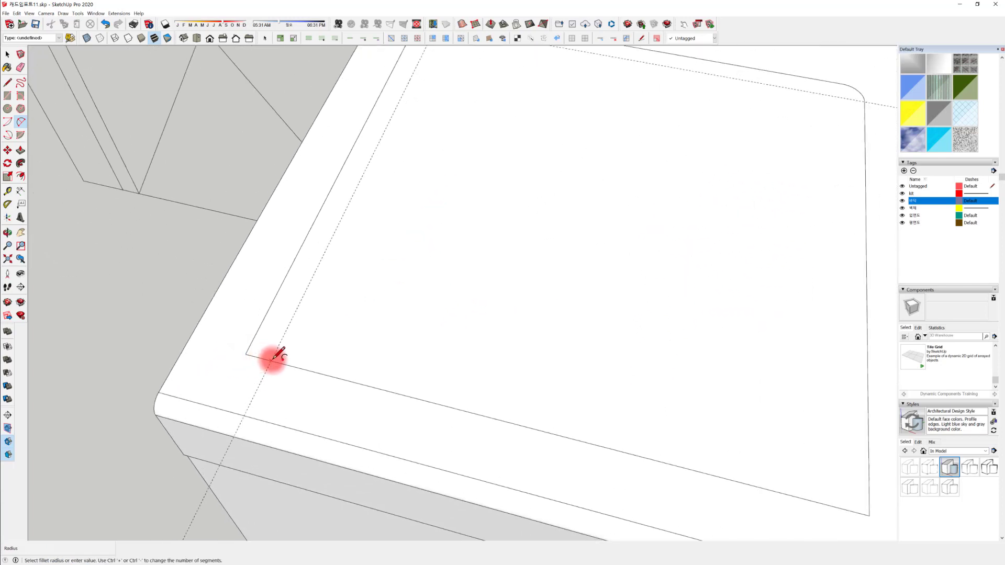
left_click(271, 360)
double_click(260, 328)
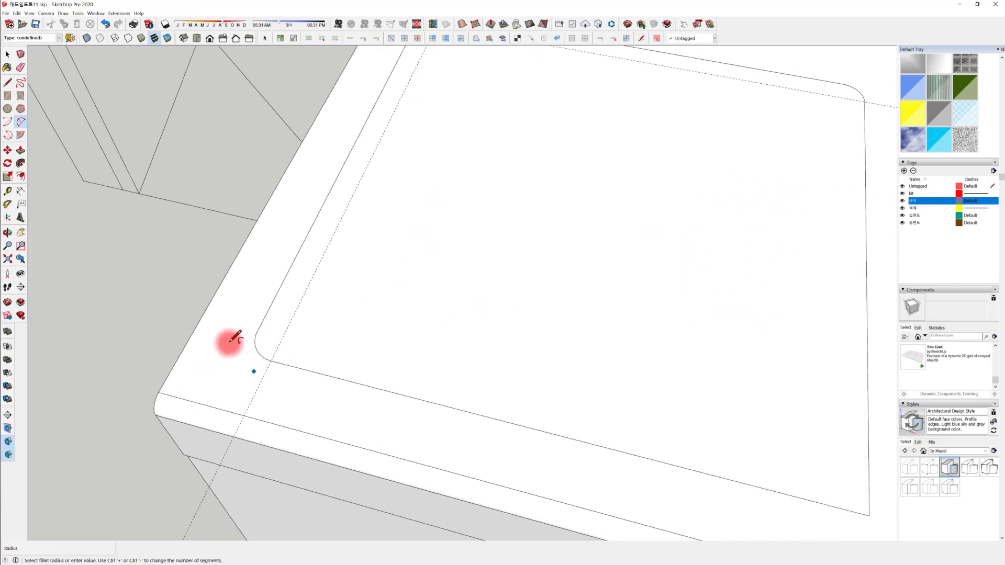
Place a guide line 20 mm inside the sink outline's front edge
middle_click_drag(336, 413, 384, 400)
scroll(384, 400, "down", 2)
key("space")
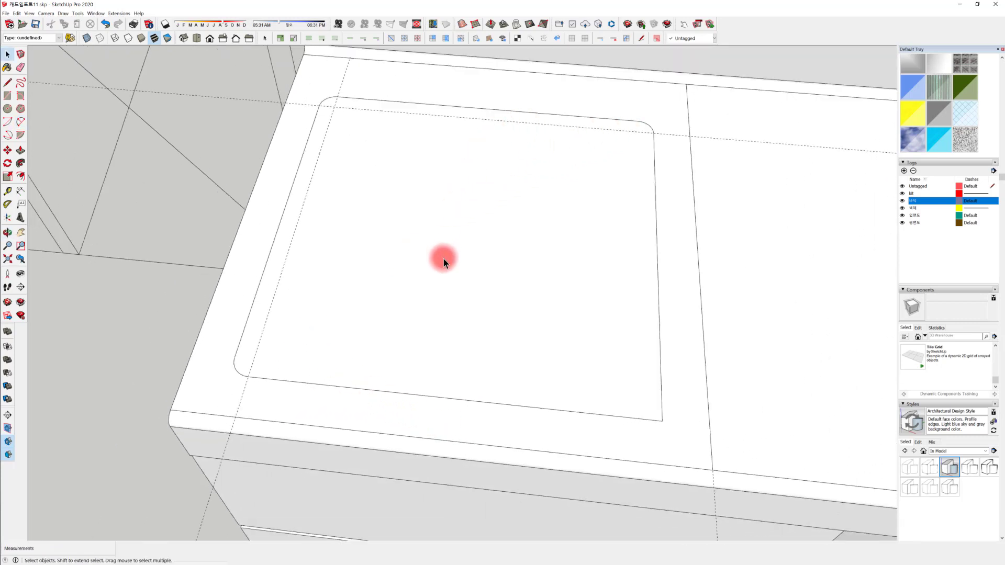
key("t")
left_click(413, 393)
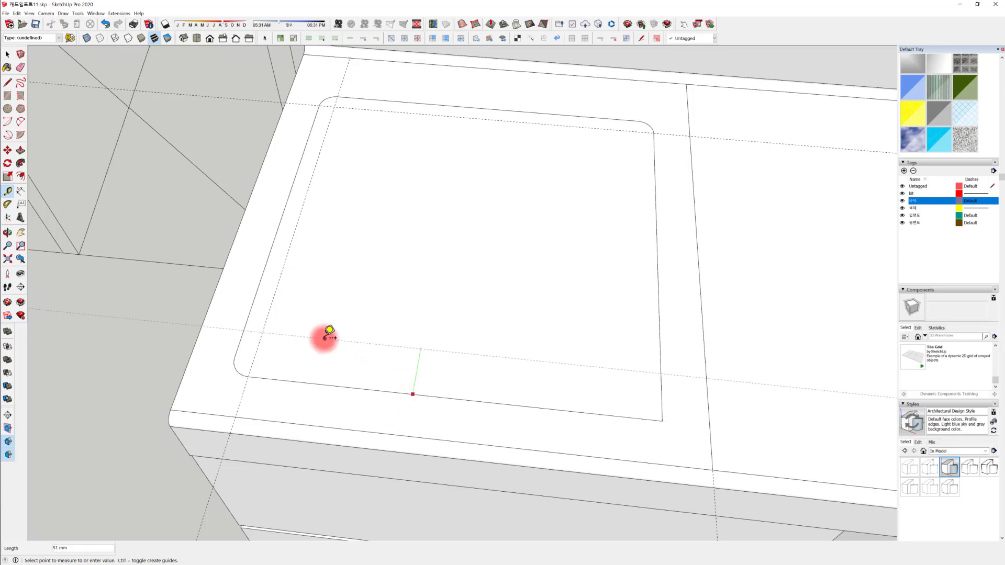
left_click(239, 352)
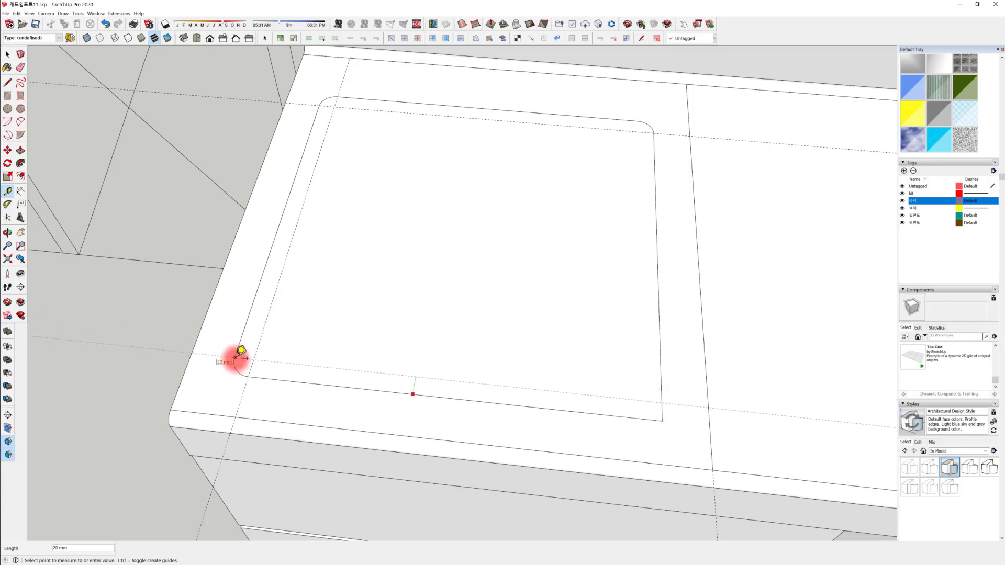
key("space")
Round the sink outline's last front corner, beside the dividing line, with a tangent arc starting at the guide line
key("a")
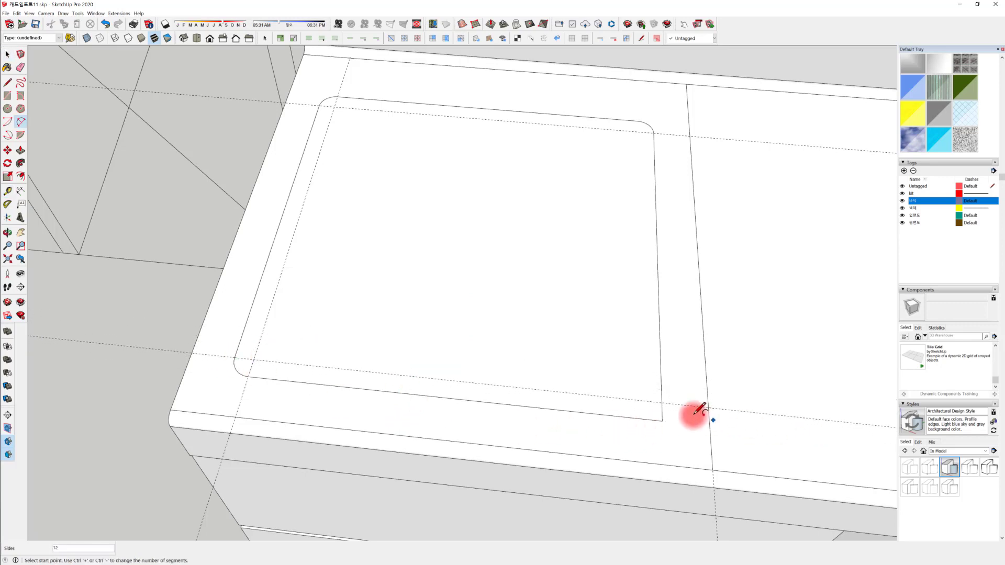
left_click(662, 400)
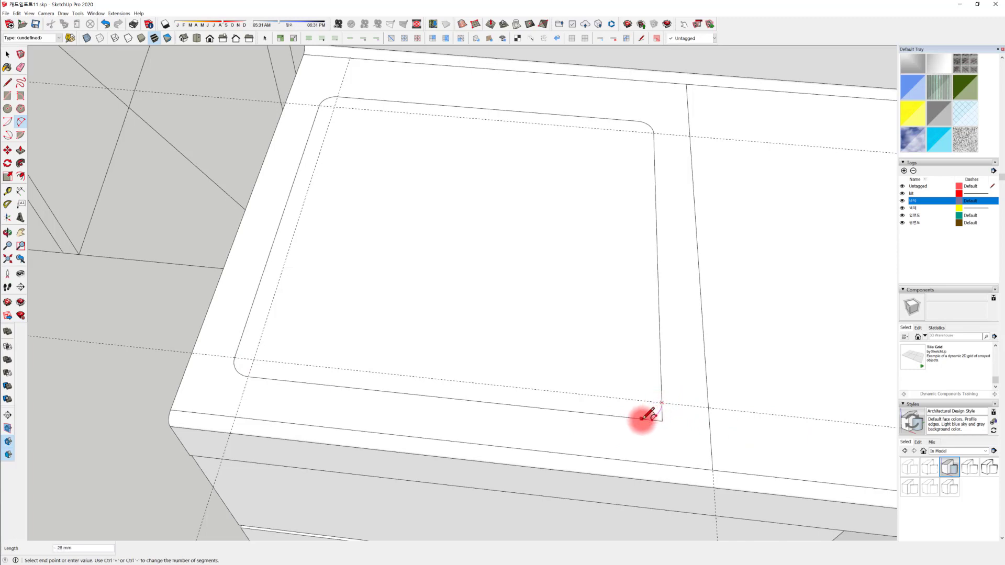
double_click(642, 419)
scroll(356, 323, "down", 5)
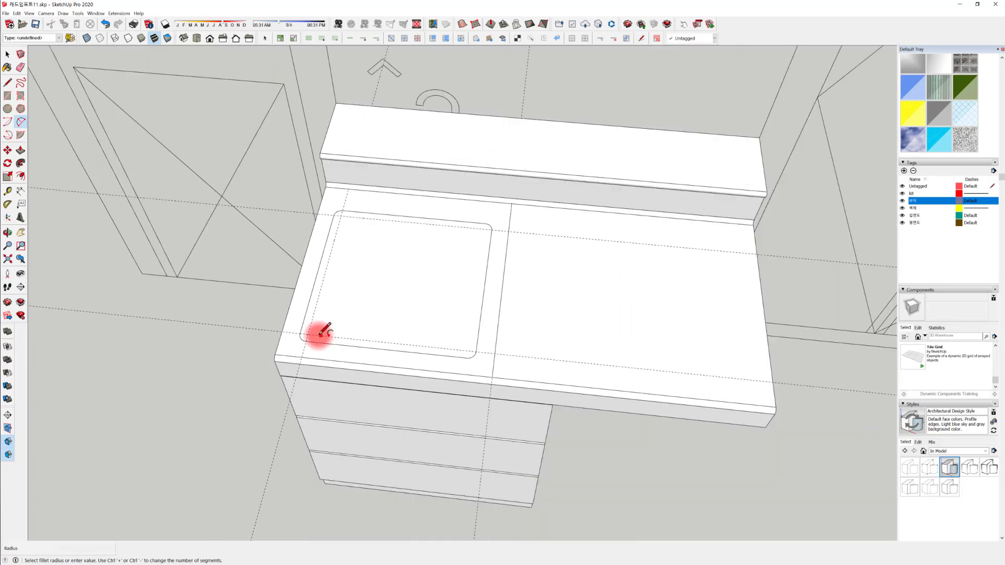
Delete the guide lines crossing the countertop around the sink outline
middle_click_drag(331, 367, 227, 414)
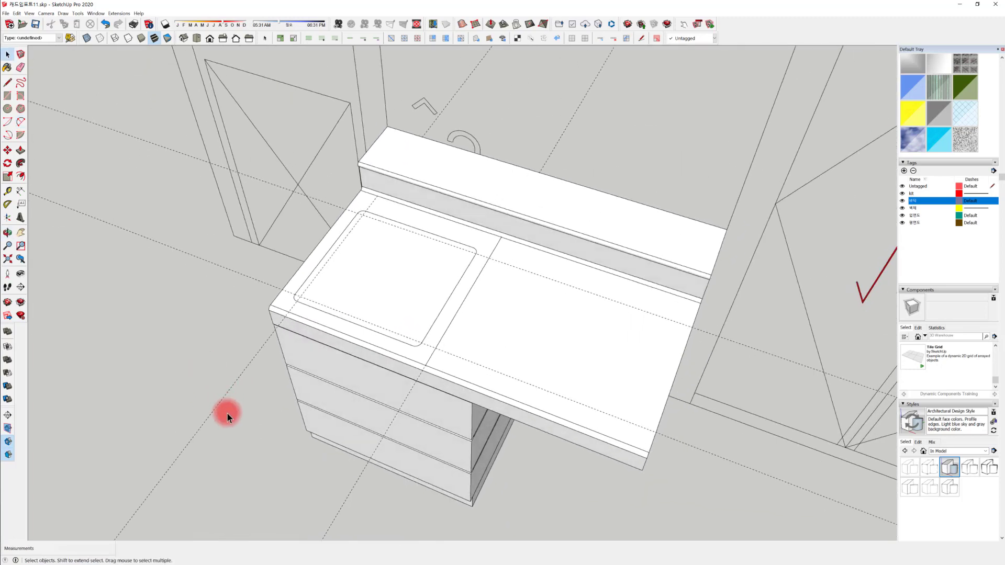
left_click(326, 499)
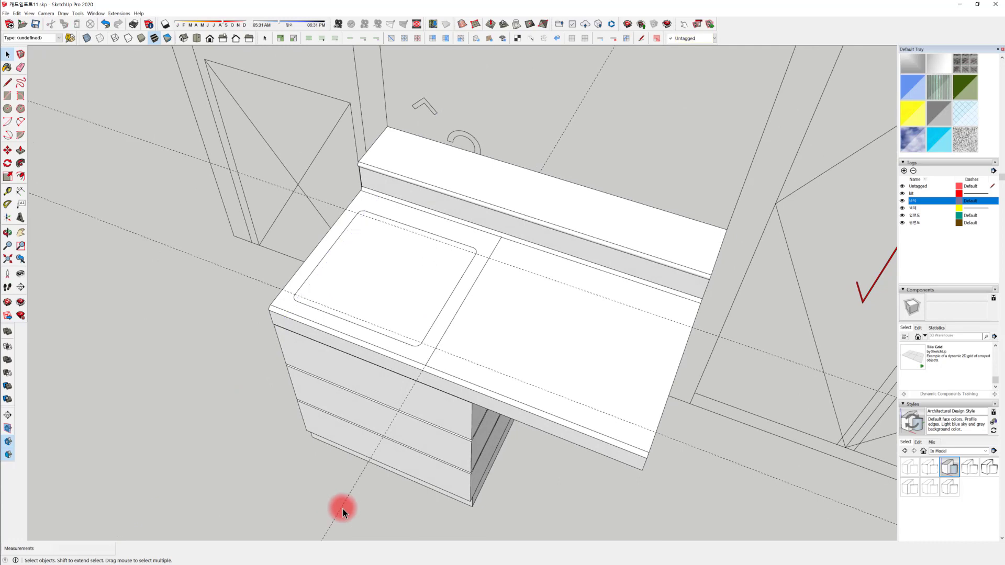
left_click(196, 255)
key("Delete")
left_click_drag(165, 126, 158, 133)
key("Delete")
Push the rounded sink face down 80 mm into the countertop
middle_click_drag(367, 293, 326, 278)
left_click(386, 299)
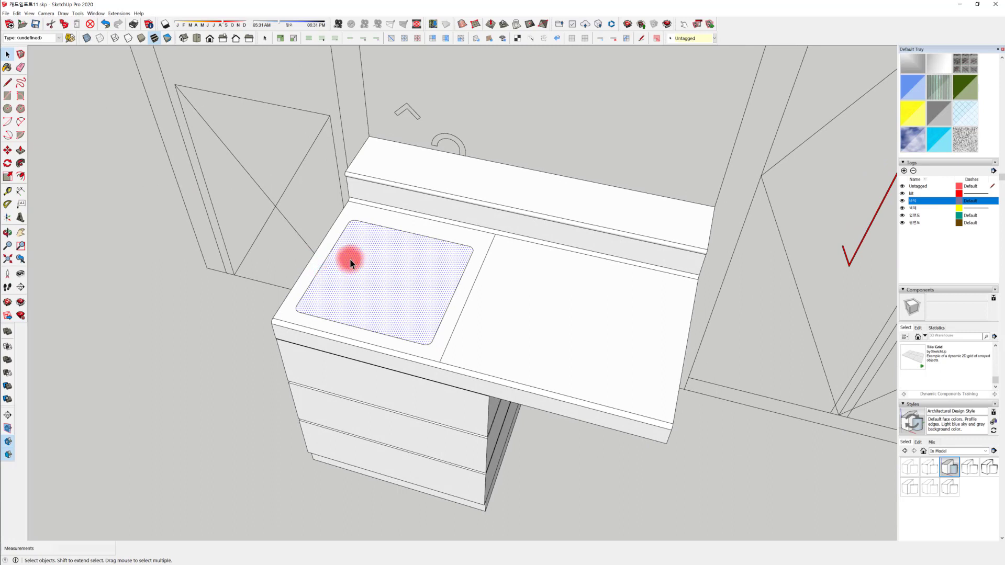
key("p")
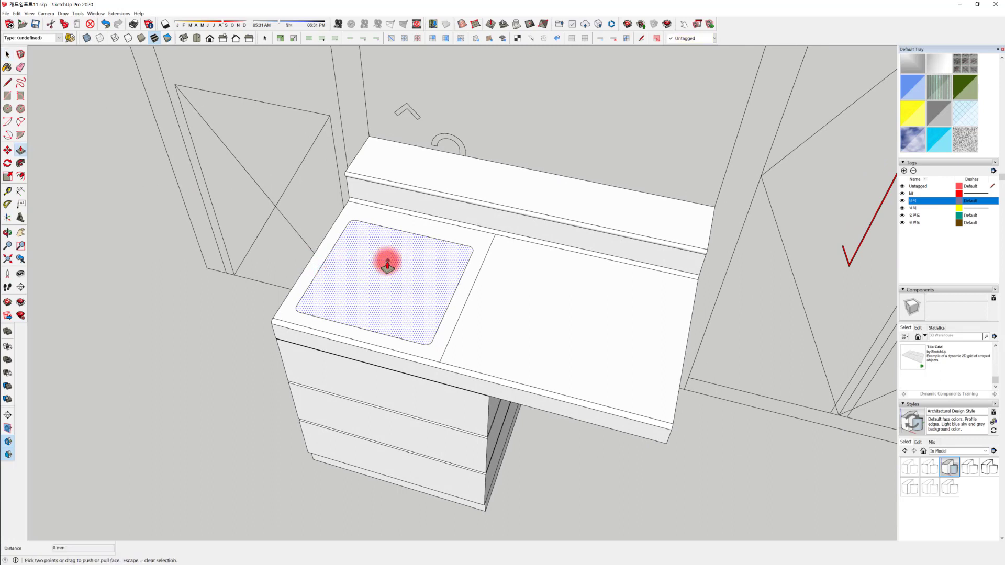
left_click_drag(387, 265, 387, 292)
middle_click_drag(388, 291, 375, 228)
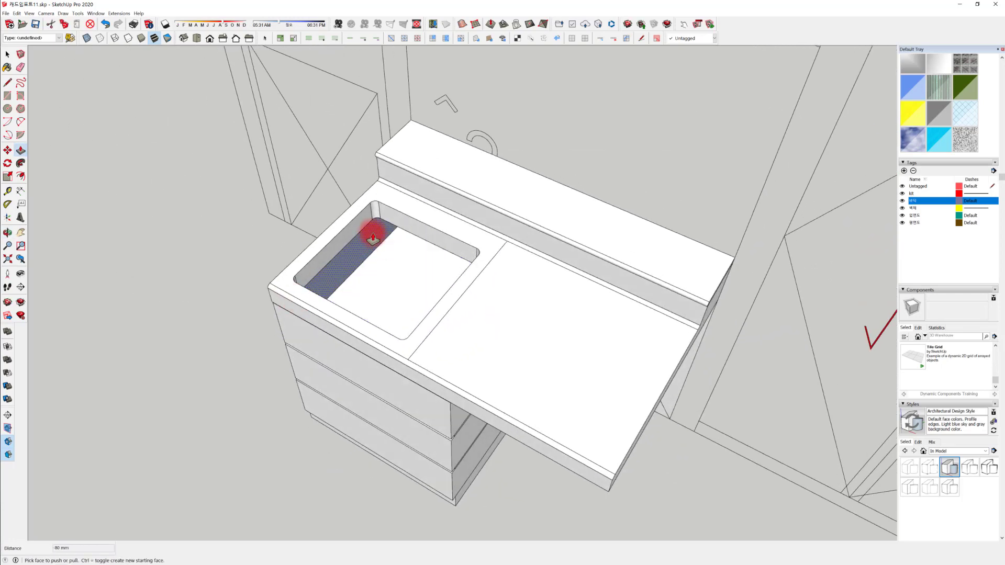
Draw a line along the basin floor's outer side edge between the two corner arcs to rebuild the floor face
scroll(374, 246, "up", 5)
mouse_move(678, 308)
middle_mouse_down()
mouse_move(433, 251)
mouse_move(292, 370)
mouse_move(534, 359)
mouse_move(711, 269)
mouse_move(543, 215)
mouse_move(309, 220)
mouse_move(366, 246)
mouse_move(545, 274)
mouse_move(471, 281)
mouse_move(332, 237)
mouse_move(337, 254)
mouse_move(277, 259)
middle_mouse_up()
scroll(366, 246, "up", 2)
scroll(368, 244, "down", 2)
key("l")
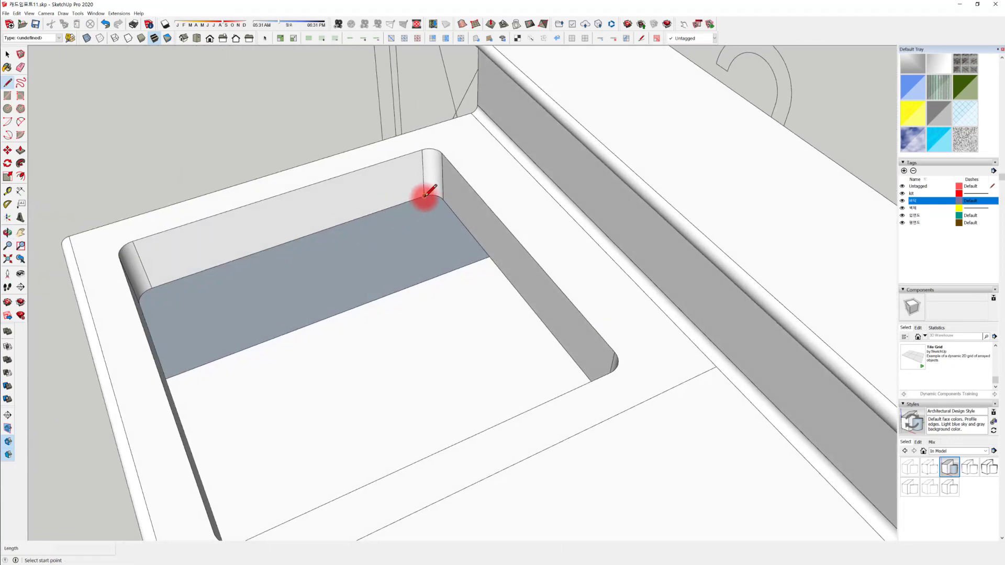
left_click_drag(425, 195, 152, 287)
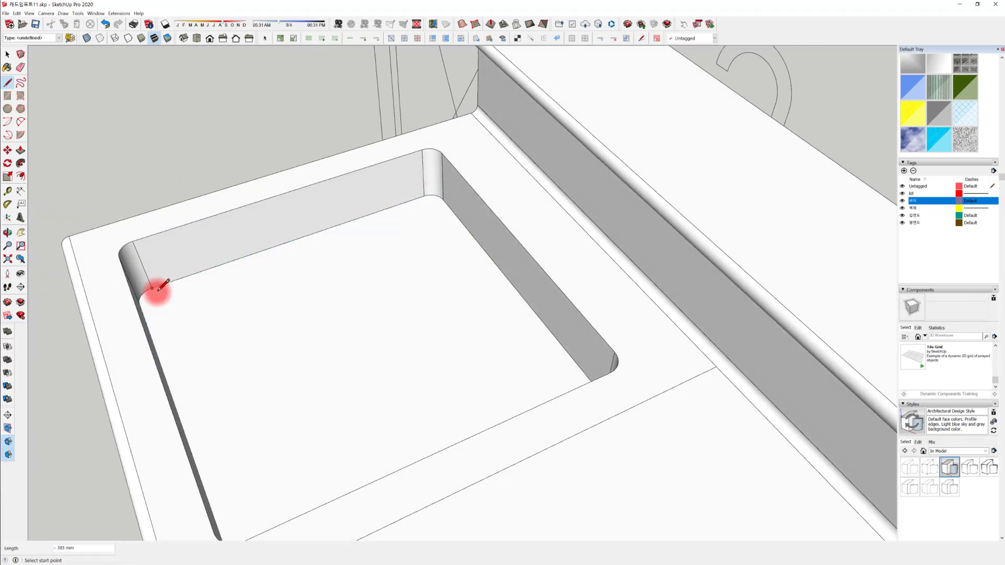
Push the basin floor down about 54 mm further to deepen the sink
middle_click_drag(158, 288, 426, 366)
key("space")
left_click(403, 316)
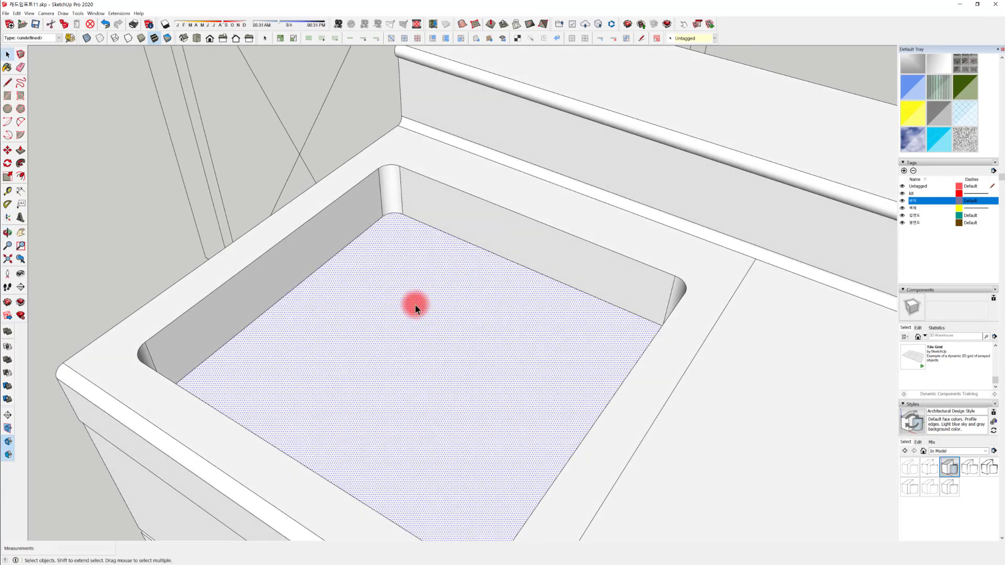
key("p")
left_click(425, 295)
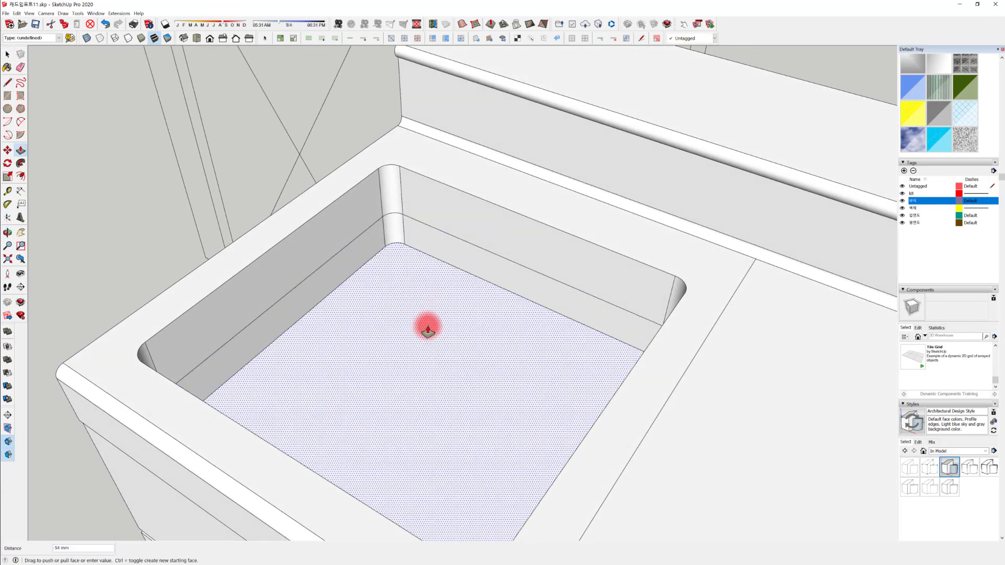
left_click(428, 331)
mouse_move(426, 332)
middle_mouse_down()
mouse_move(520, 316)
mouse_move(846, 308)
mouse_move(733, 289)
mouse_move(467, 278)
mouse_move(554, 354)
mouse_move(401, 249)
mouse_move(518, 381)
mouse_move(653, 382)
mouse_move(510, 294)
mouse_move(577, 415)
mouse_move(536, 341)
mouse_move(538, 355)
mouse_move(591, 376)
mouse_move(469, 312)
mouse_move(462, 372)
mouse_move(541, 377)
mouse_move(435, 318)
middle_mouse_up()
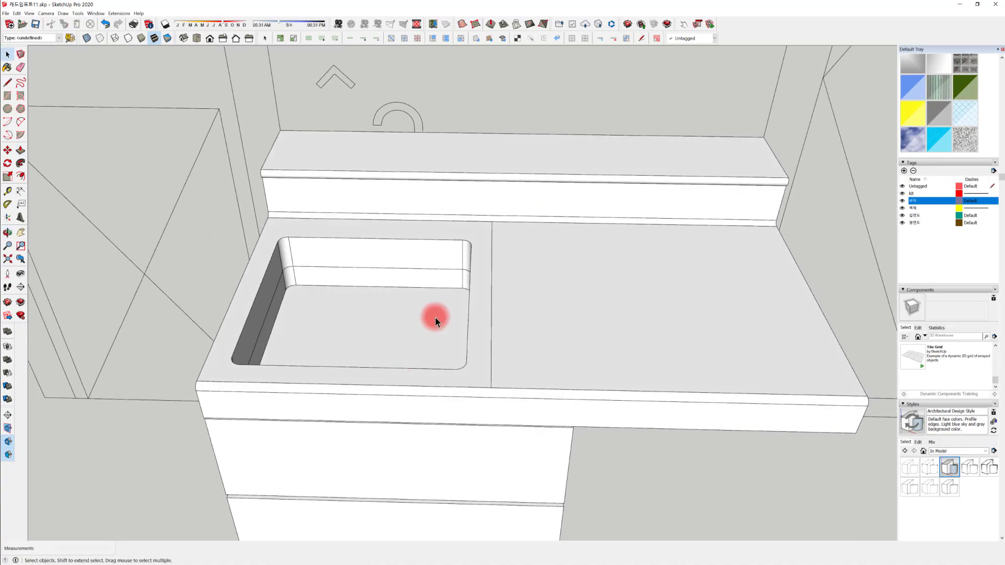
scroll(417, 324, "up", 5)
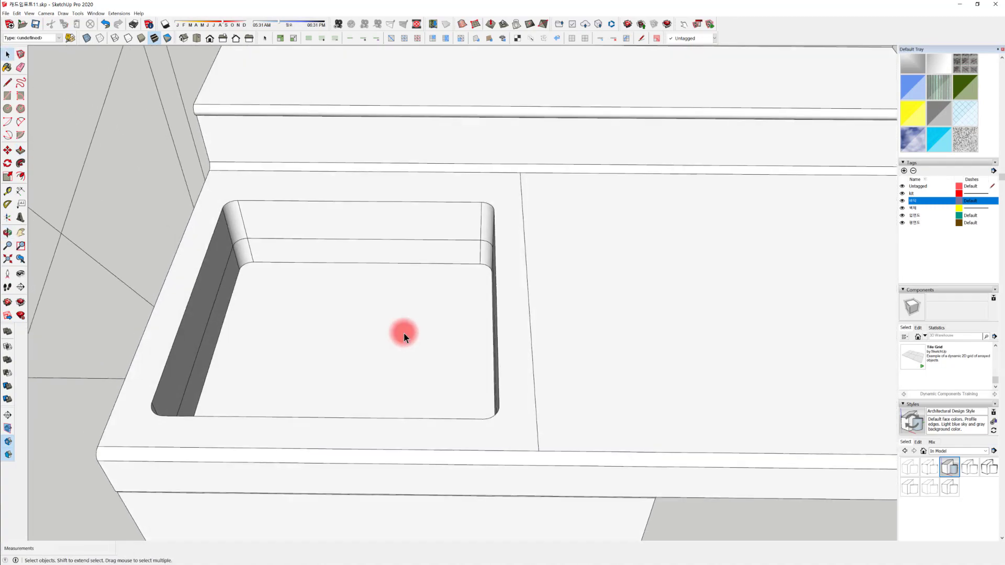
scroll(403, 332, "down", 4)
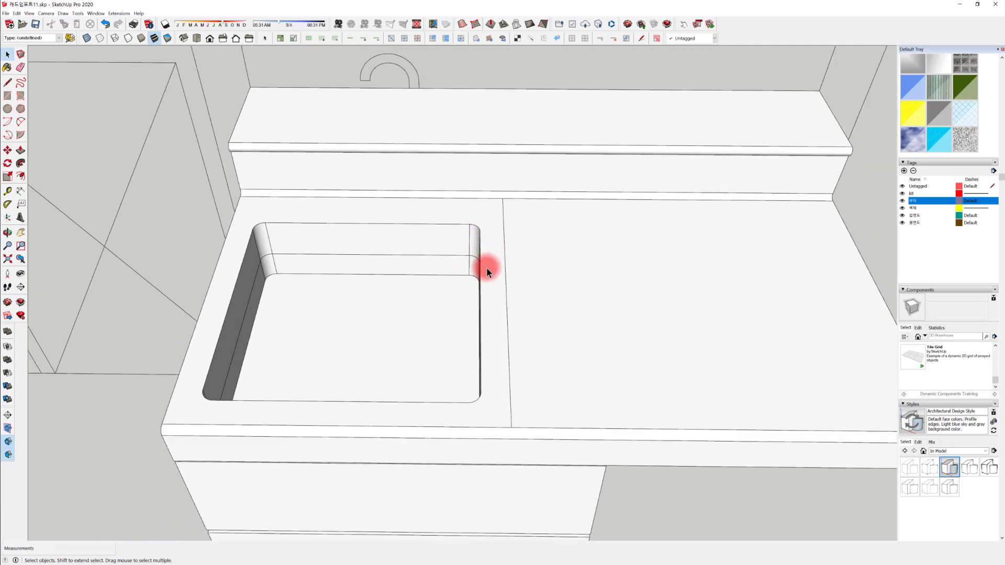
left_click(486, 268)
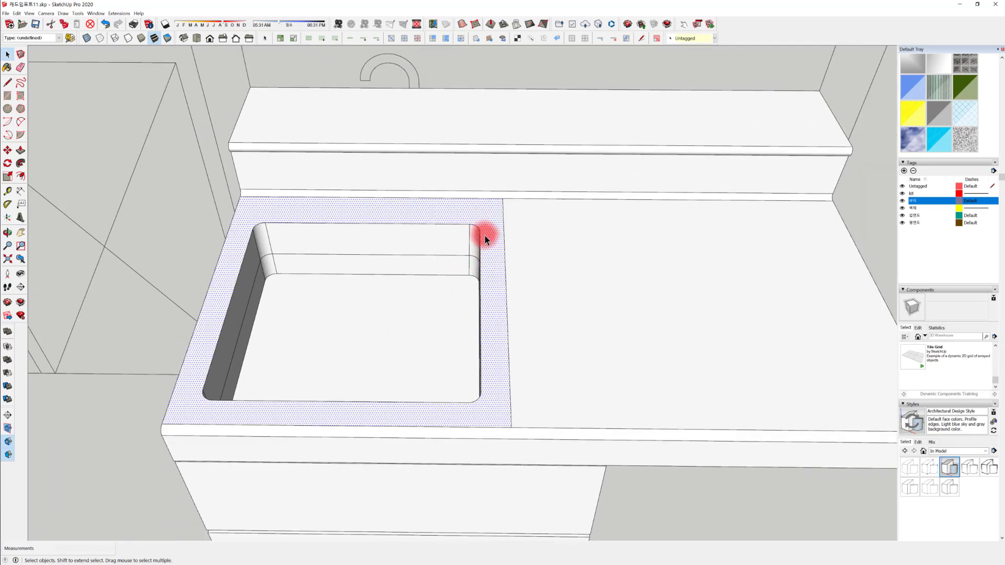
middle_click_drag(492, 240, 541, 320)
middle_click_drag(501, 348, 478, 296)
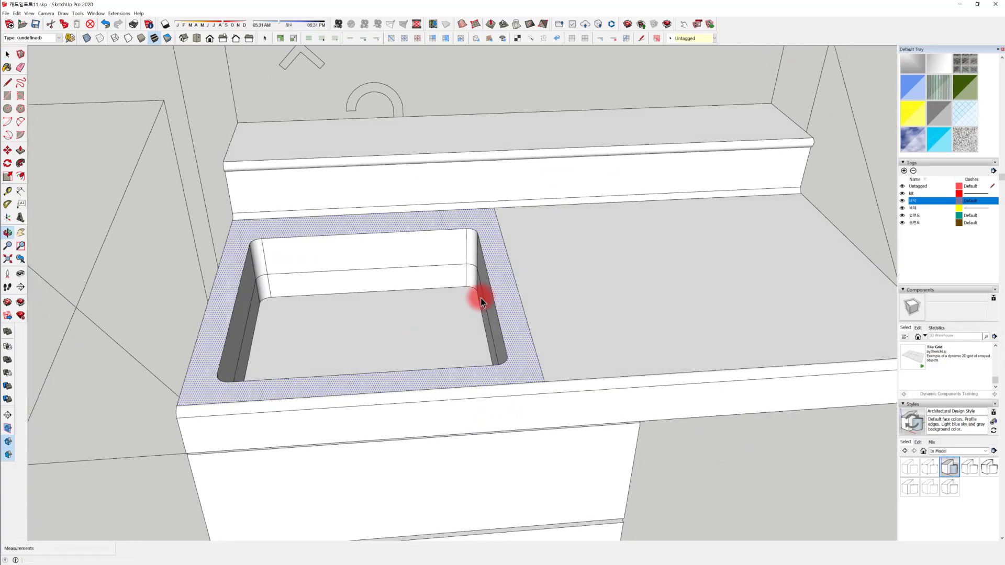
scroll(494, 294, "up", 5)
left_click(437, 300)
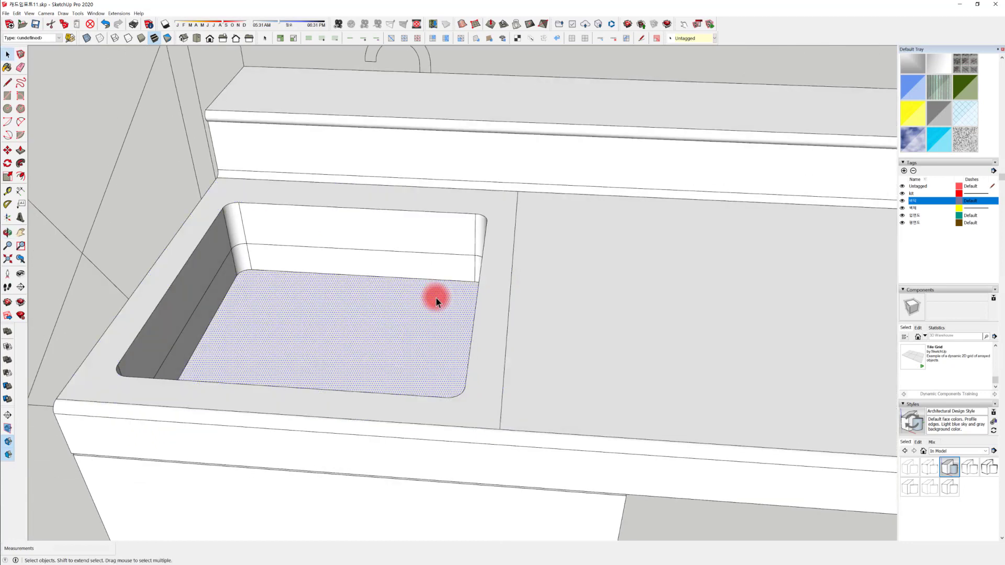
left_click(493, 282)
middle_click_drag(495, 308, 488, 385)
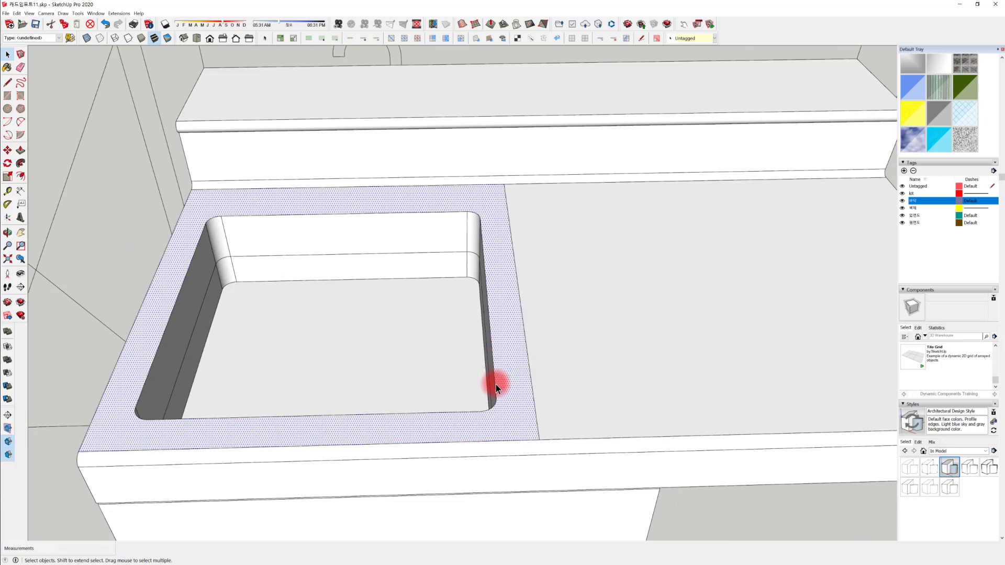
left_click(495, 386)
left_click(464, 212, "shift")
left_click(460, 213)
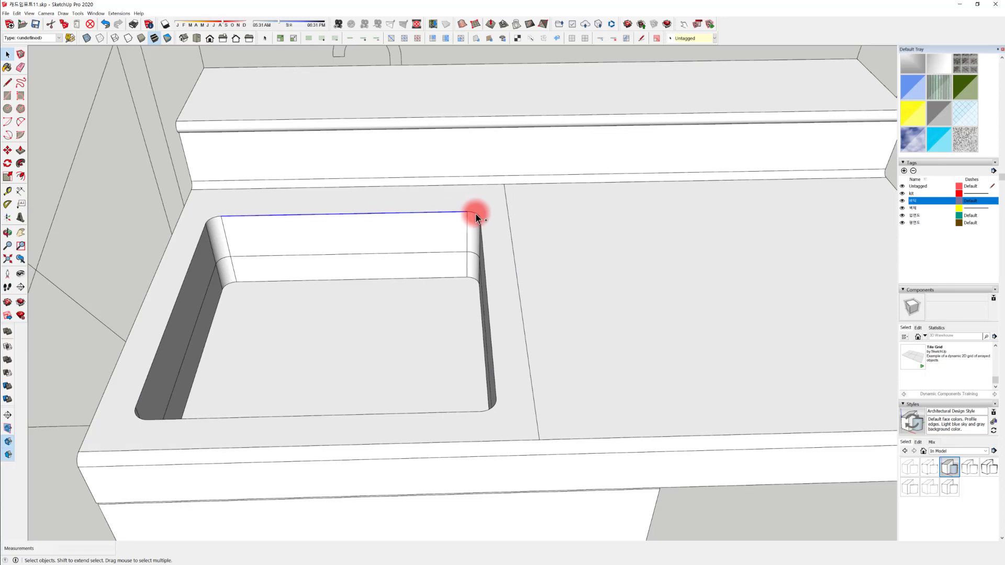
left_click(482, 235, "shift")
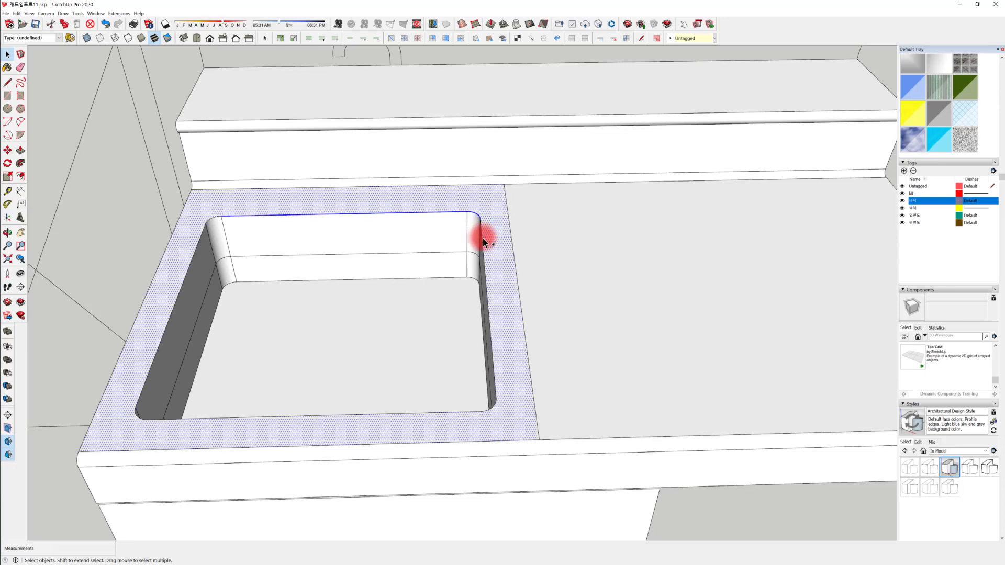
middle_click_drag(436, 262, 400, 282)
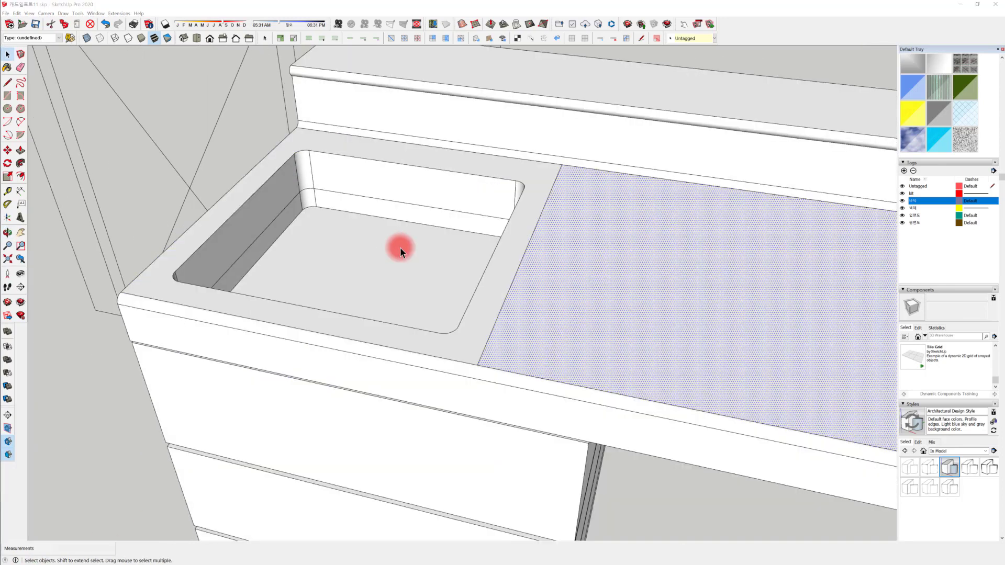
left_click(498, 240)
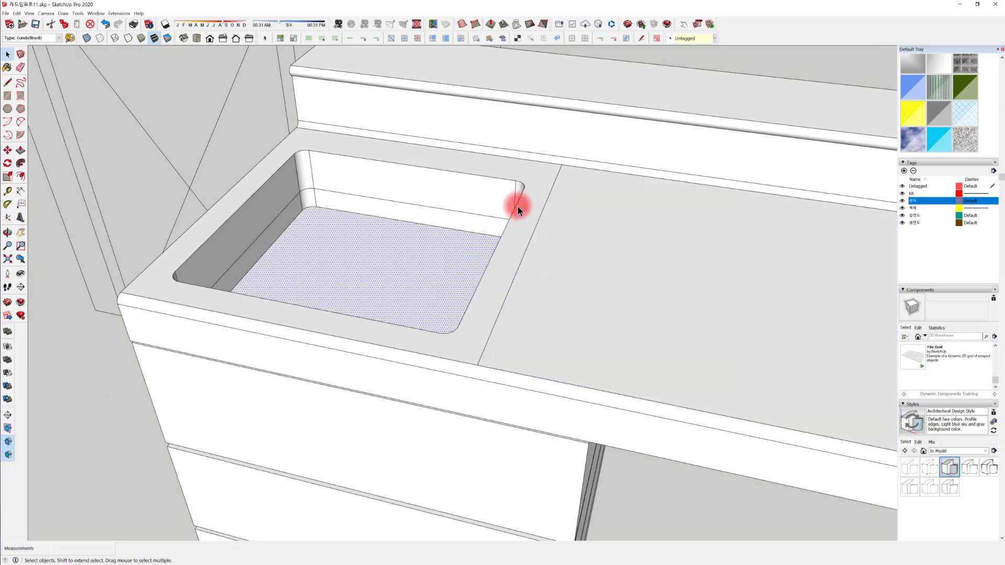
left_click(515, 214)
left_click(512, 212)
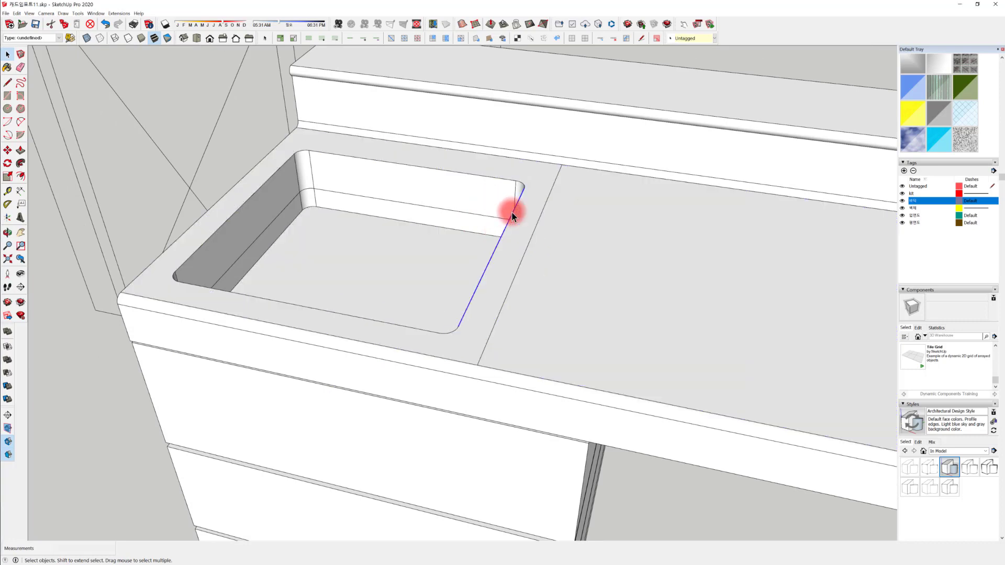
left_click(522, 185, "shift")
left_click(498, 178, "shift")
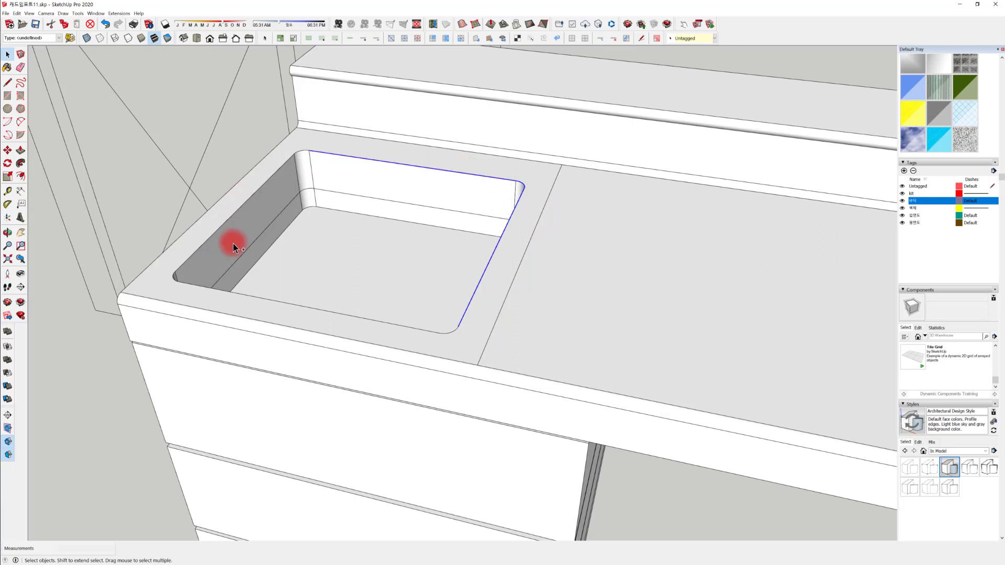
Select the countertop face around the sink with its edges, deselecting the face and outer edges to keep only the basin opening's outline
double_click(468, 340)
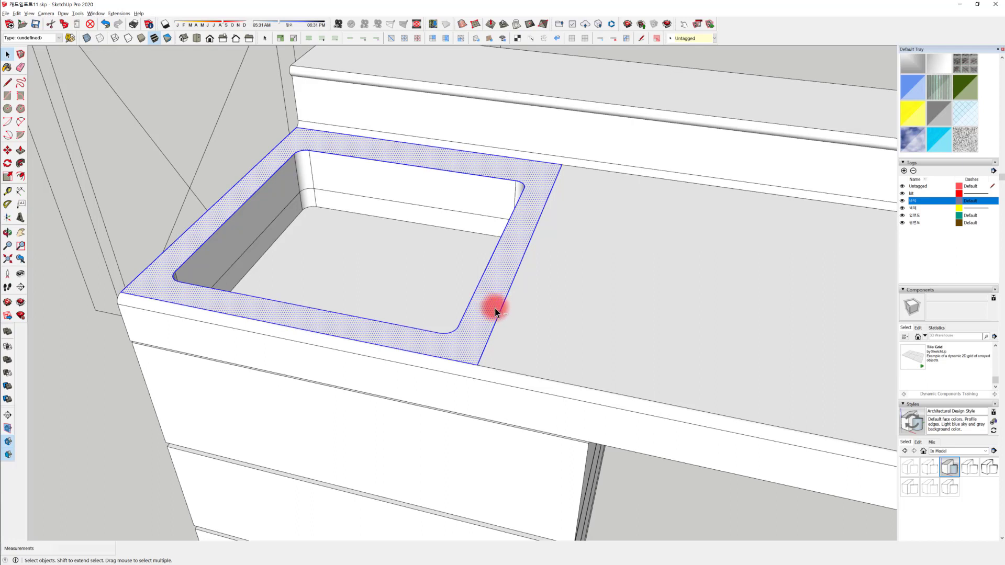
left_click(525, 253, "shift")
left_click(538, 164, "shift")
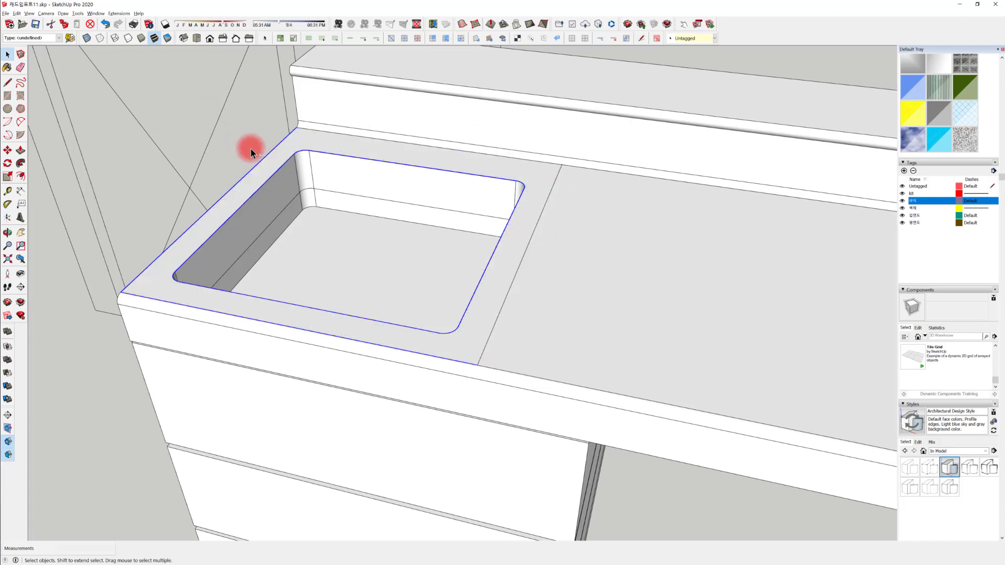
left_click(268, 165, "shift")
left_click(147, 303, "shift")
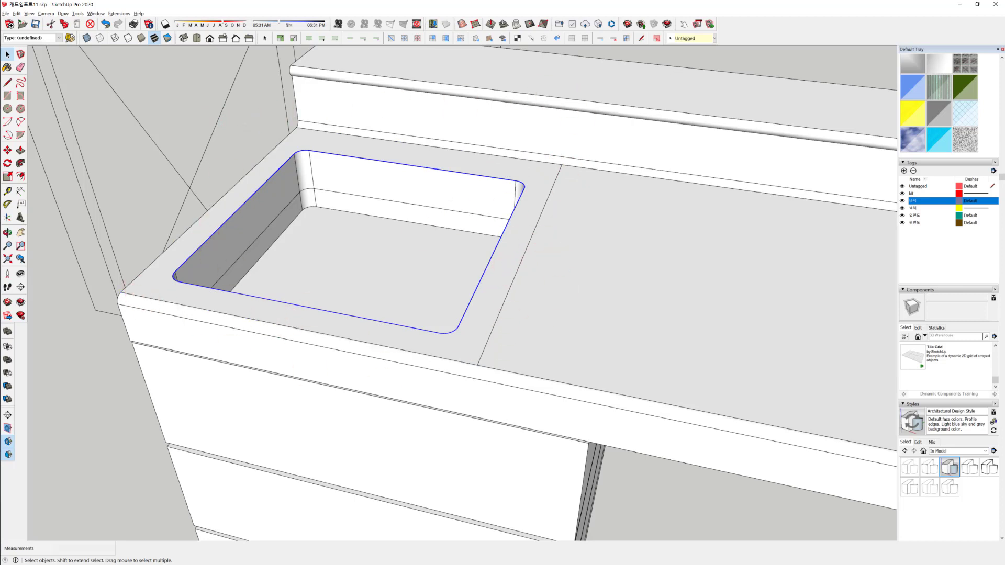
left_click(237, 302, "shift")
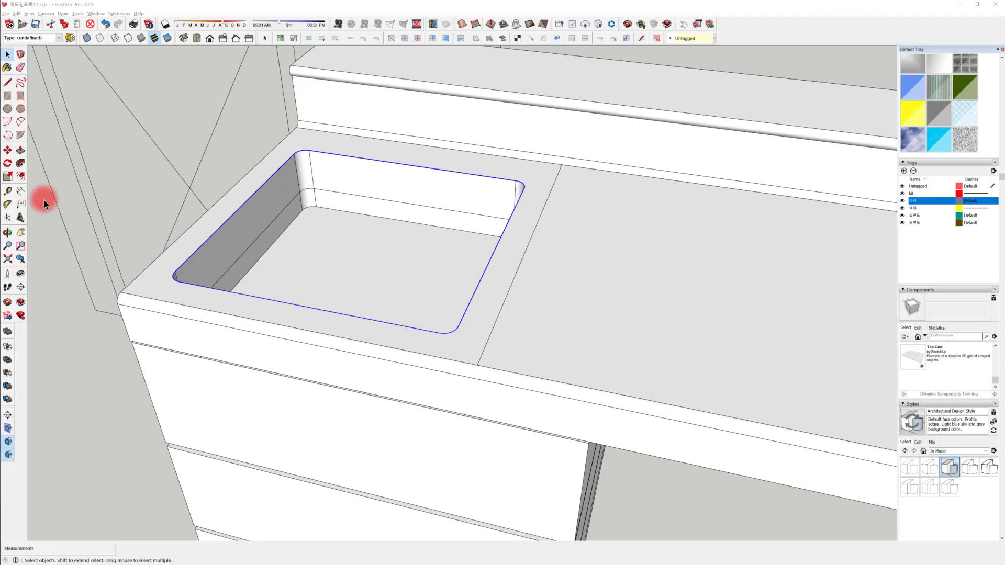
Offset the basin opening's outline outward by 15 mm
left_click(19, 176)
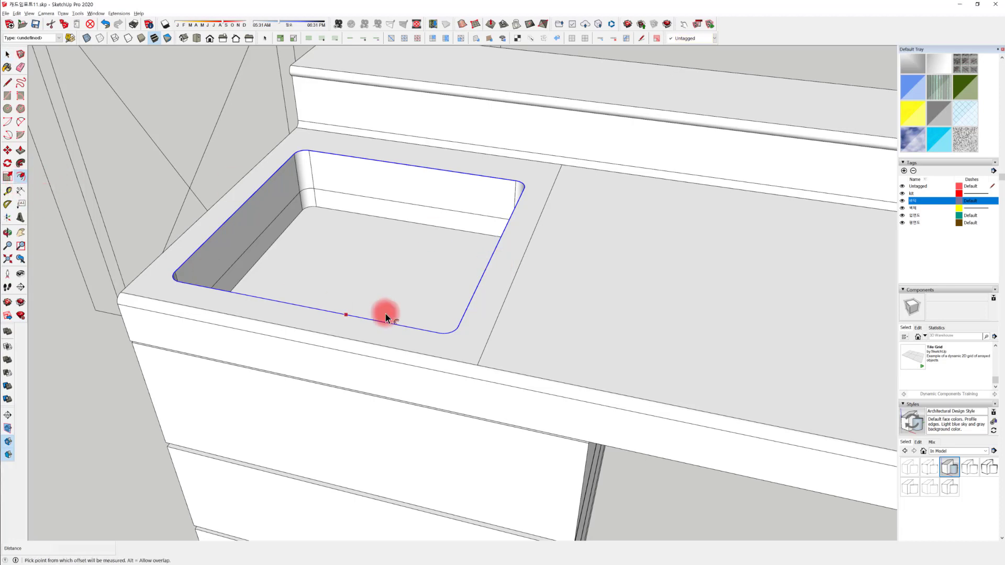
left_click(471, 301)
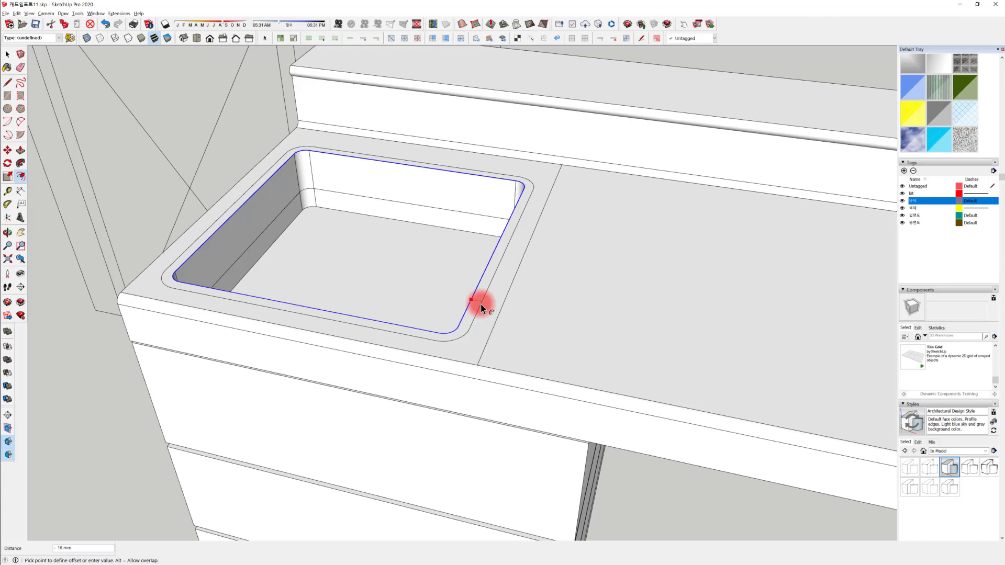
left_click(480, 303)
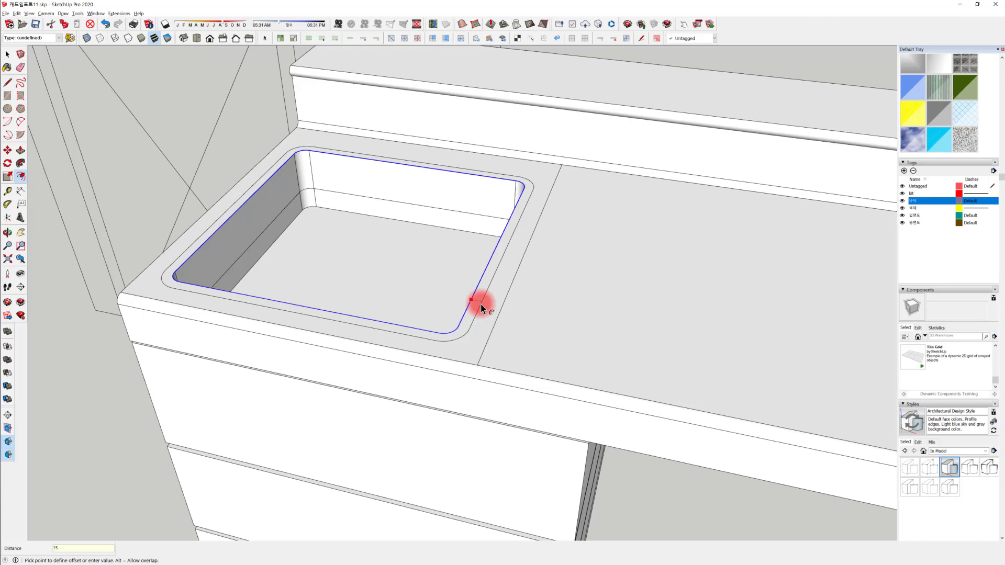
Push the offset rim band around the basin opening down about 10 mm to form a step
middle_click_drag(535, 252, 522, 304)
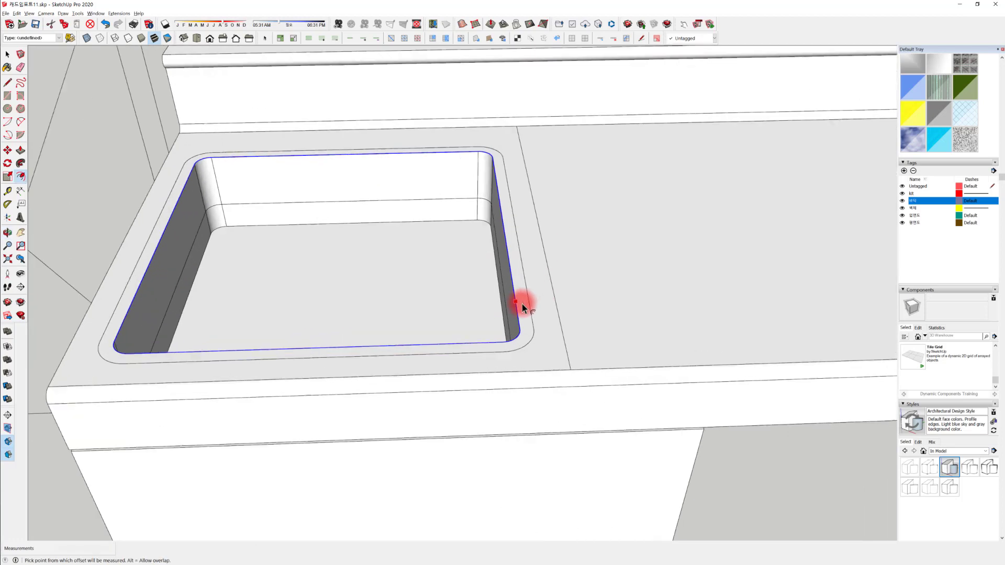
key("space")
left_click(522, 302)
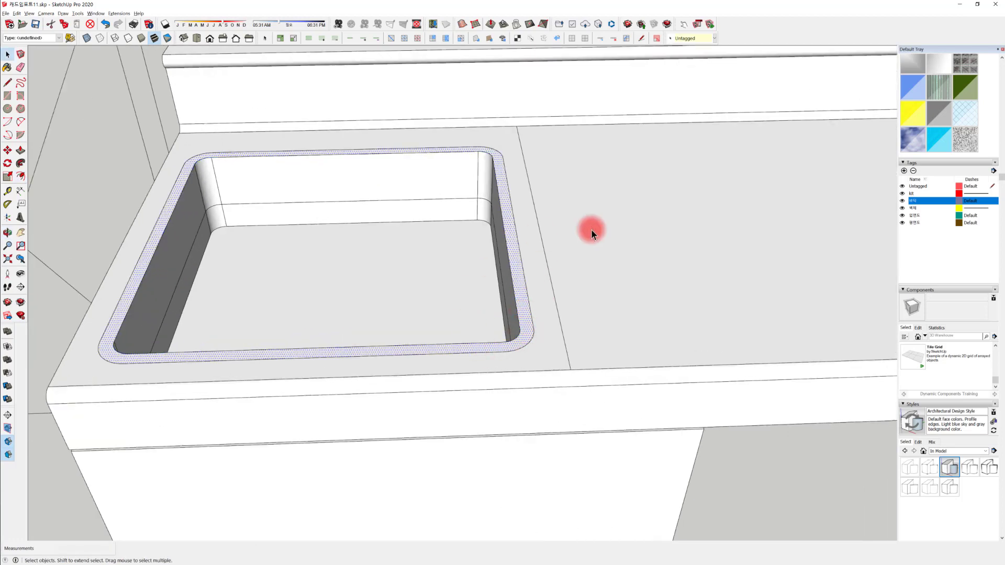
key("p")
left_click(507, 256)
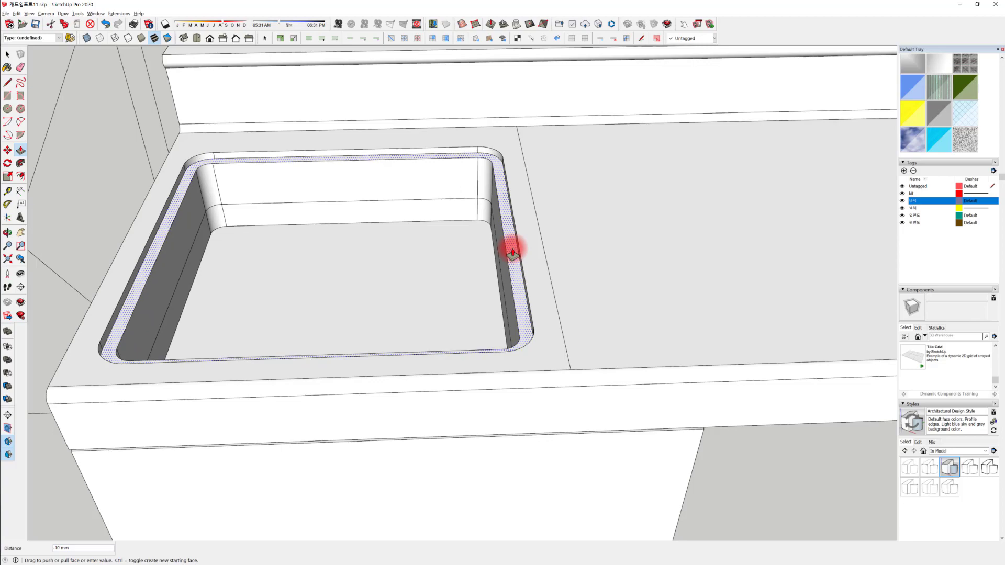
left_click(511, 252)
middle_click_drag(532, 272, 359, 252)
key("space")
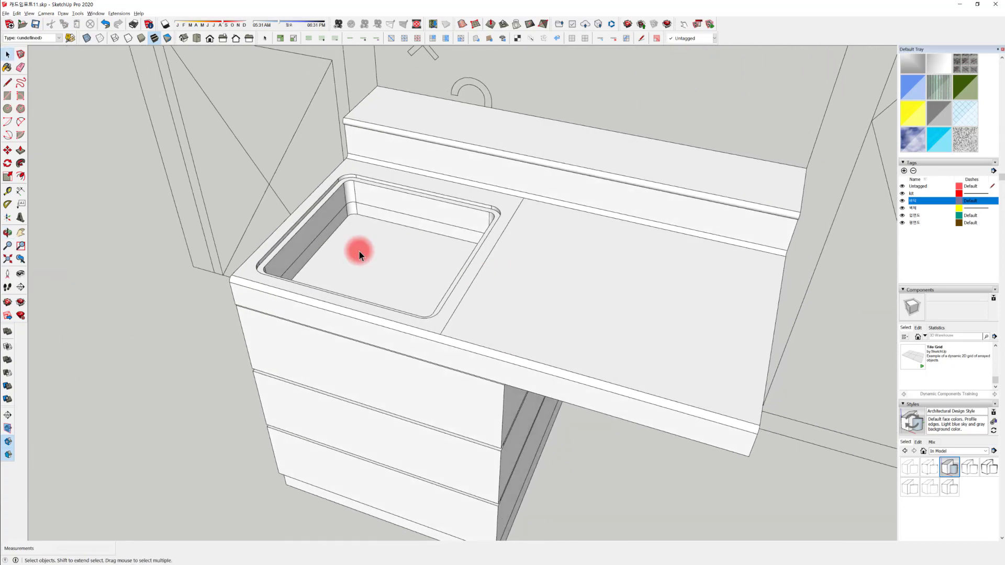
scroll(331, 243, "up", 5)
left_click(381, 232)
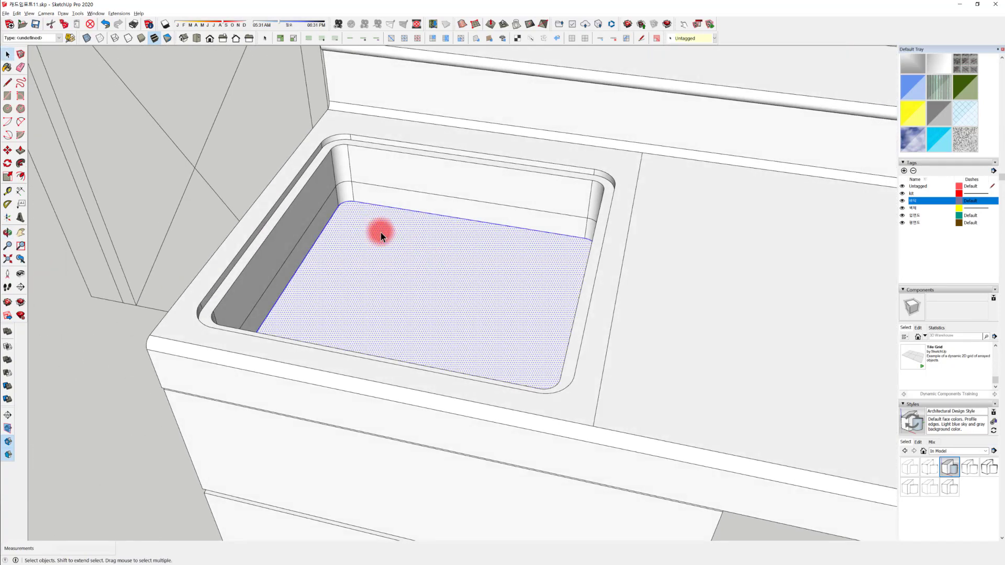
scroll(426, 225, "down", 3)
scroll(419, 242, "up", 3)
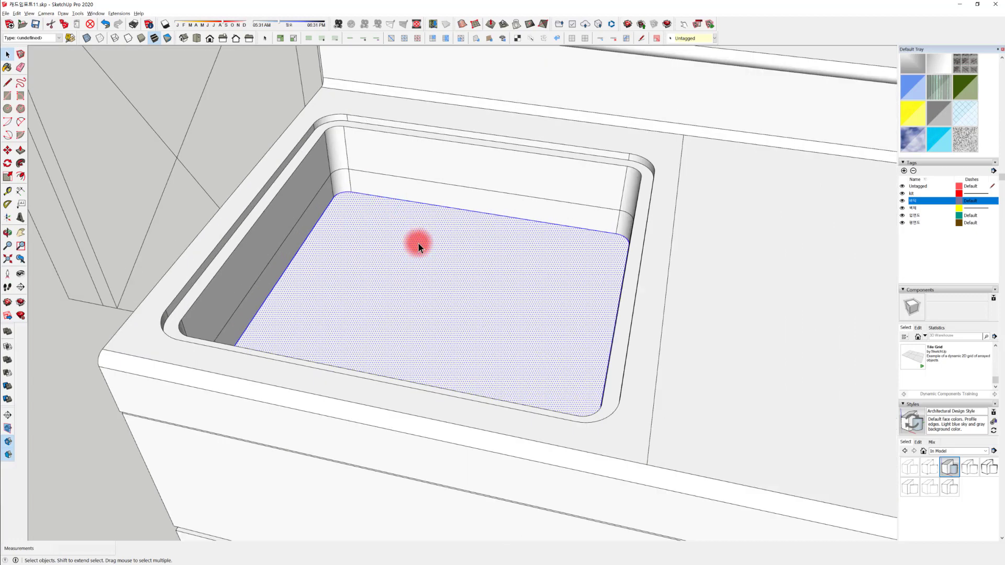
scroll(443, 231, "down", 3)
scroll(576, 258, "down", 5)
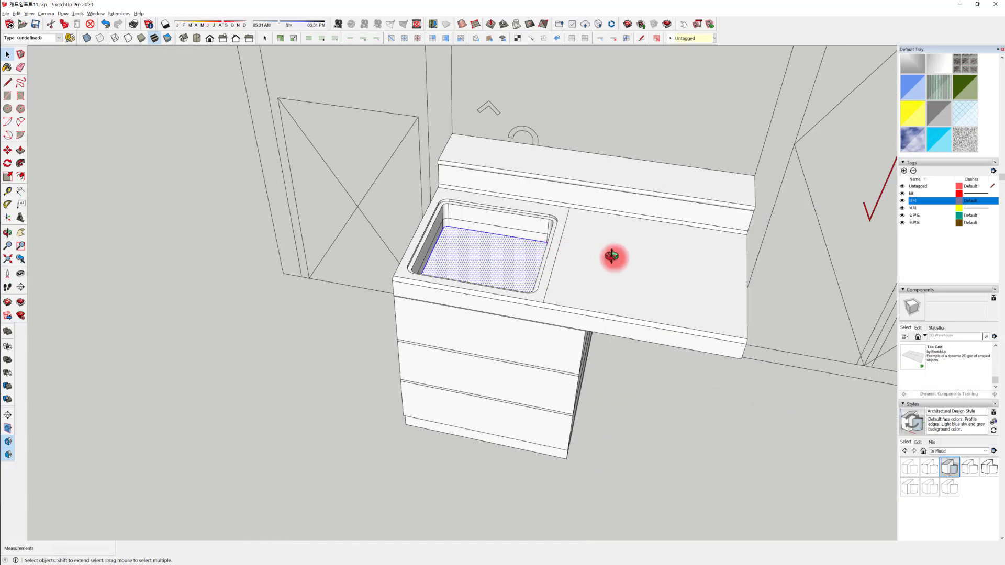
middle_click_drag(611, 258, 534, 318)
left_click(793, 445)
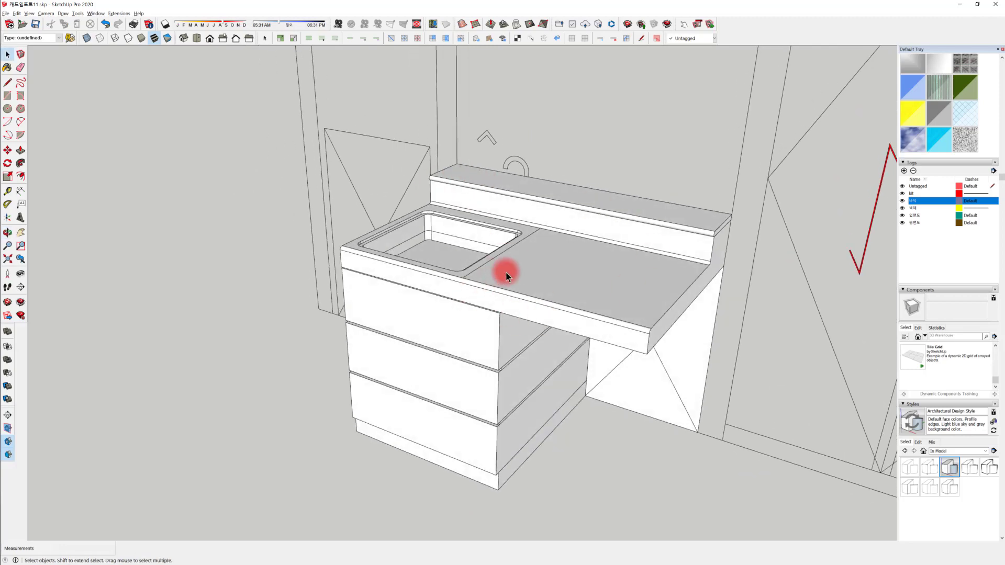
Select all connected geometry of the sink counter and make it a group
middle_click_drag(482, 269, 560, 266)
triple_click(560, 265)
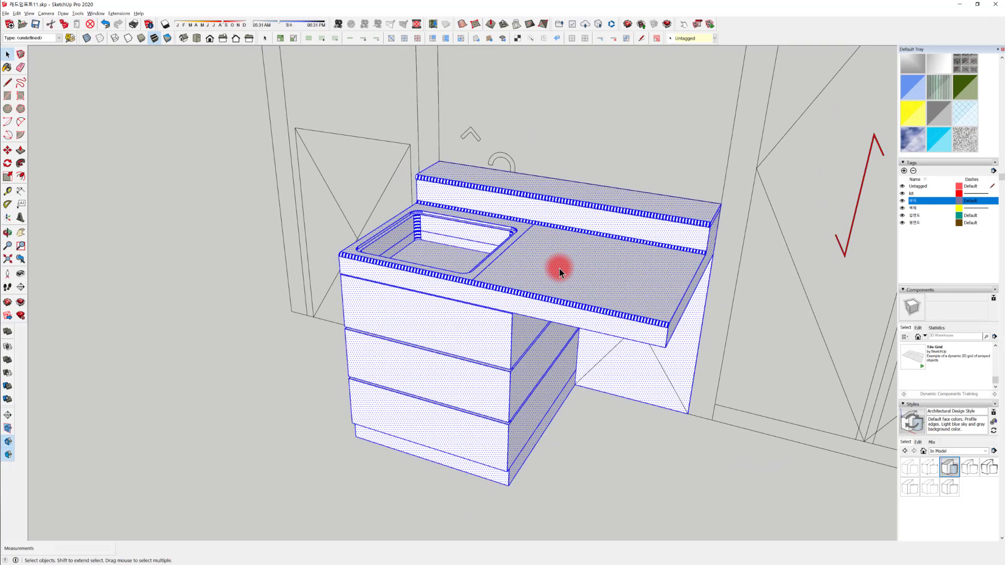
right_click(572, 259)
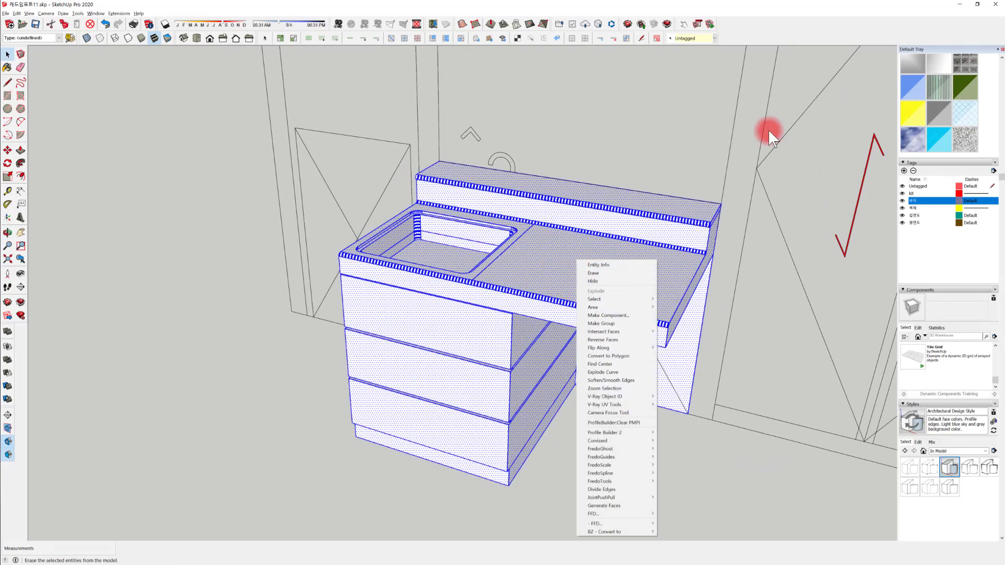
left_click(615, 320)
left_click(797, 501)
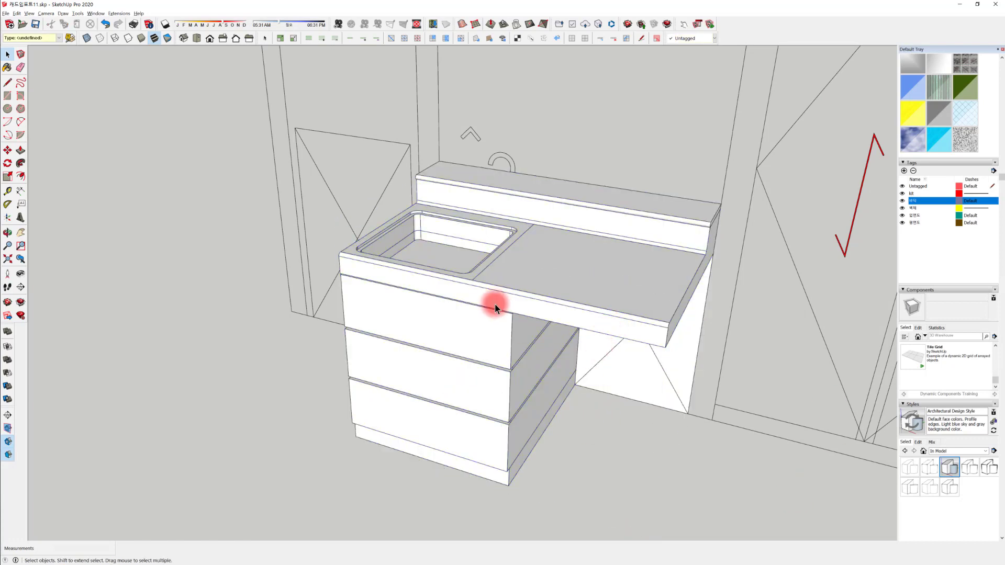
Open the counter group and select the basin's stepped rim, floor, and the visible wall and corner faces together with their edges
double_click(510, 269)
left_click(482, 268)
scroll(483, 268, "up", 5)
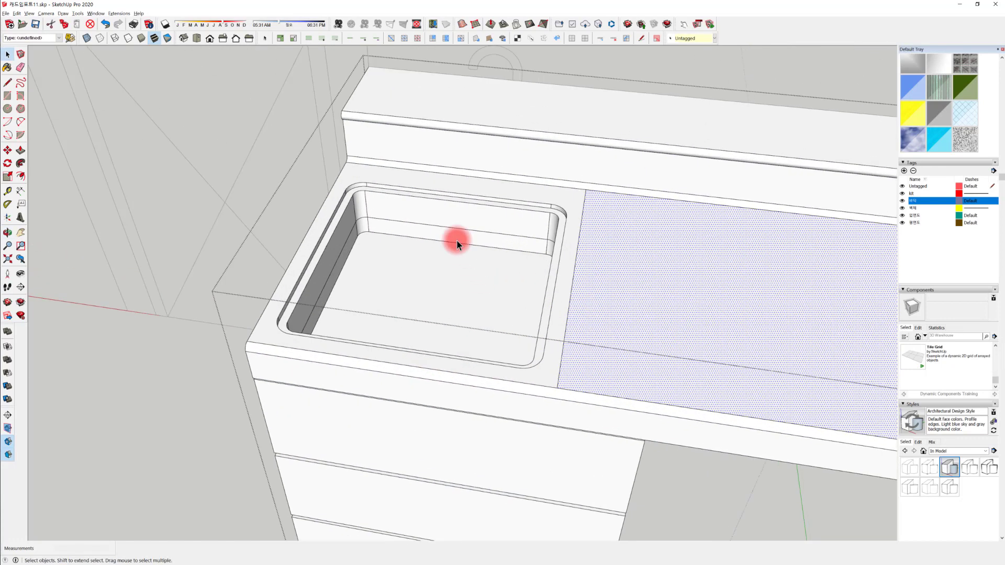
left_click(440, 216)
scroll(370, 196, "up", 5)
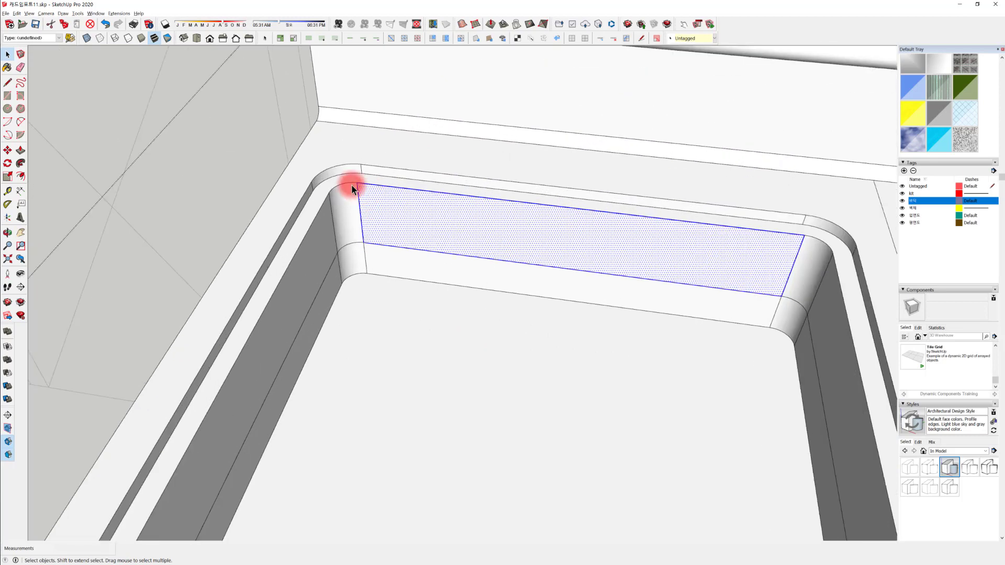
double_click(341, 178)
double_click(350, 200, "ctrl")
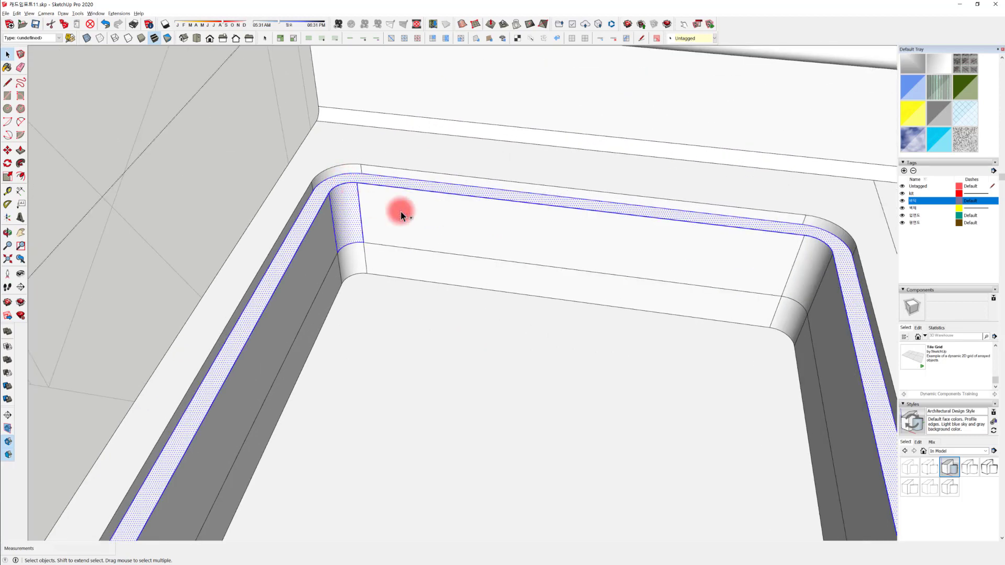
double_click(400, 212, "ctrl")
double_click(315, 249, "ctrl")
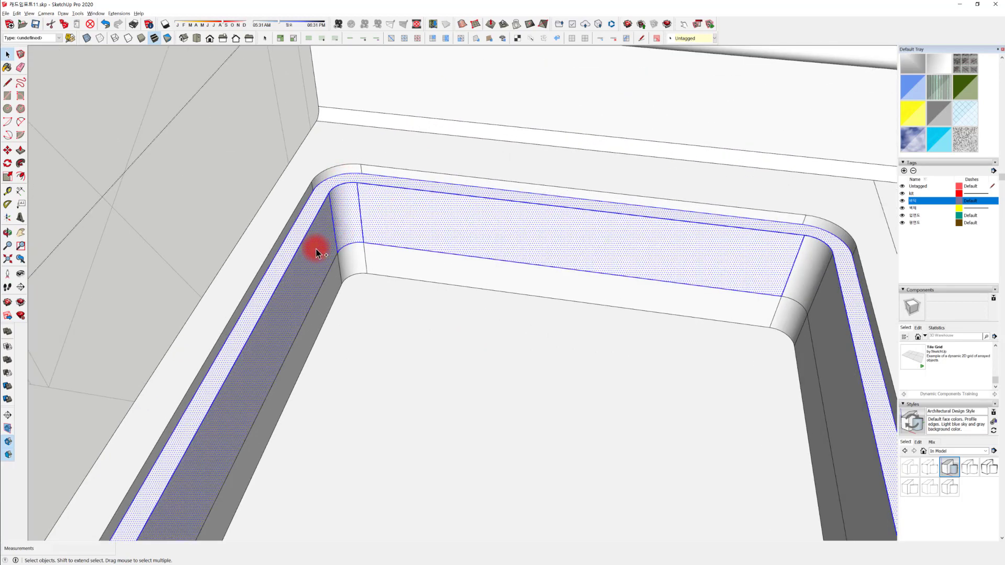
double_click(387, 256, "ctrl")
double_click(331, 287, "ctrl")
double_click(791, 320, "ctrl")
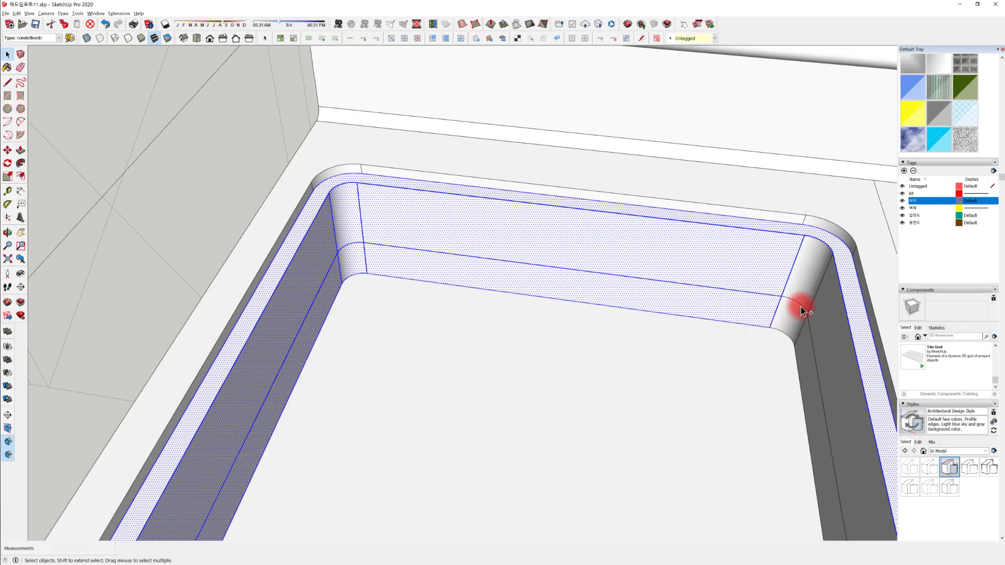
double_click(809, 282, "ctrl")
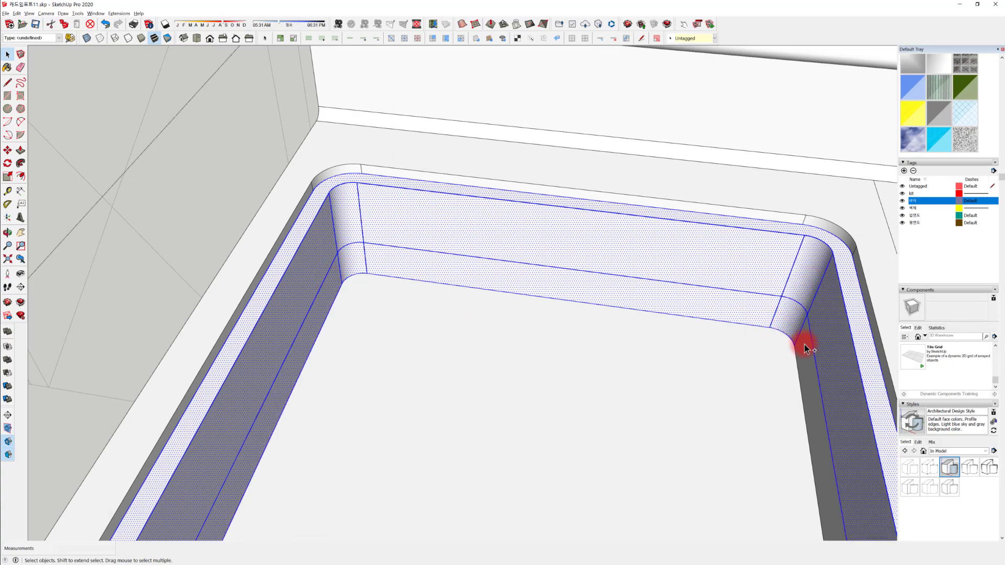
double_click(716, 369, "ctrl")
Add the remaining basin wall and corner faces to the selection and make the whole sink basin a group
middle_click_drag(695, 384, 313, 130)
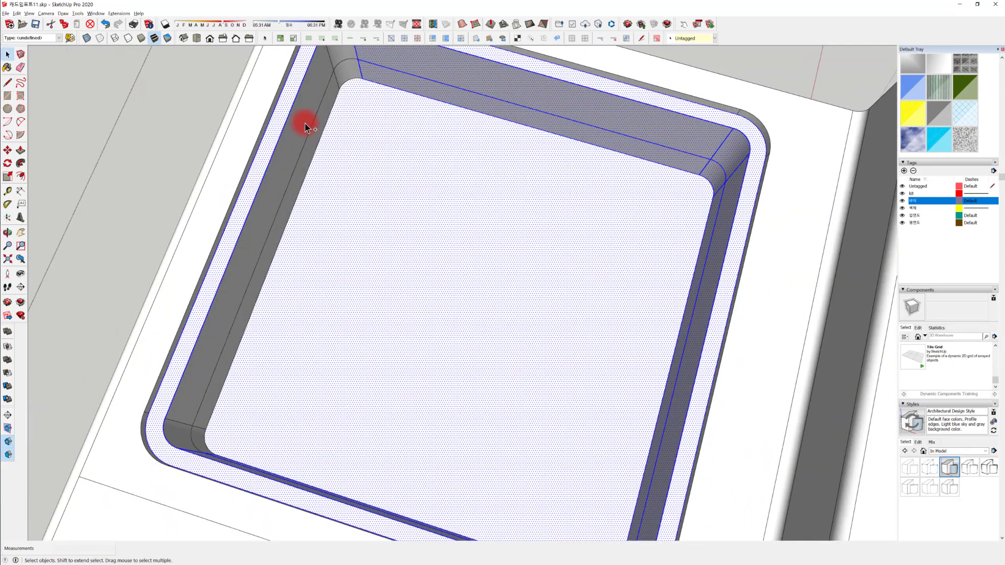
double_click(312, 140, "ctrl")
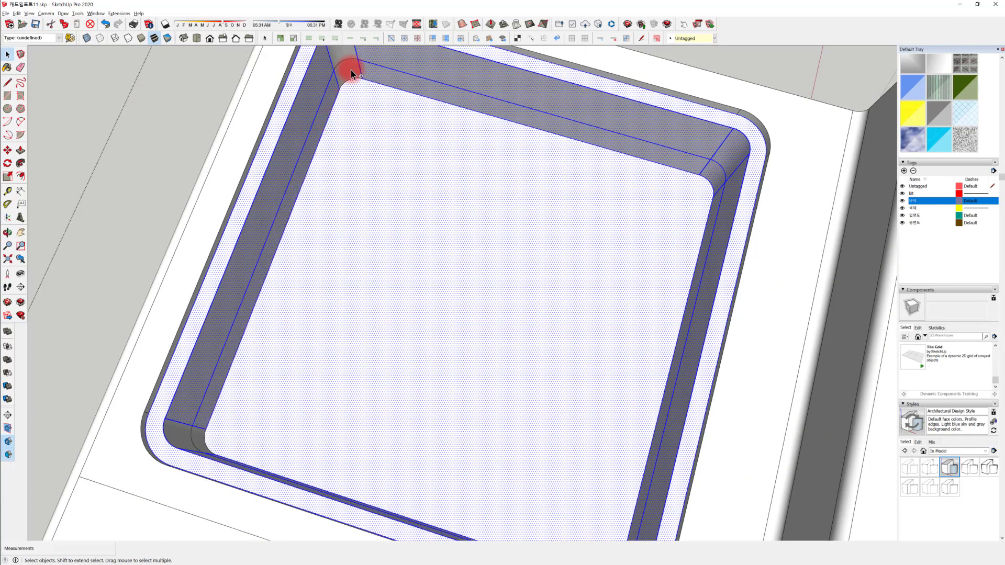
double_click(351, 70, "ctrl")
middle_click_drag(339, 62, 317, 83)
left_click(328, 109, "ctrl")
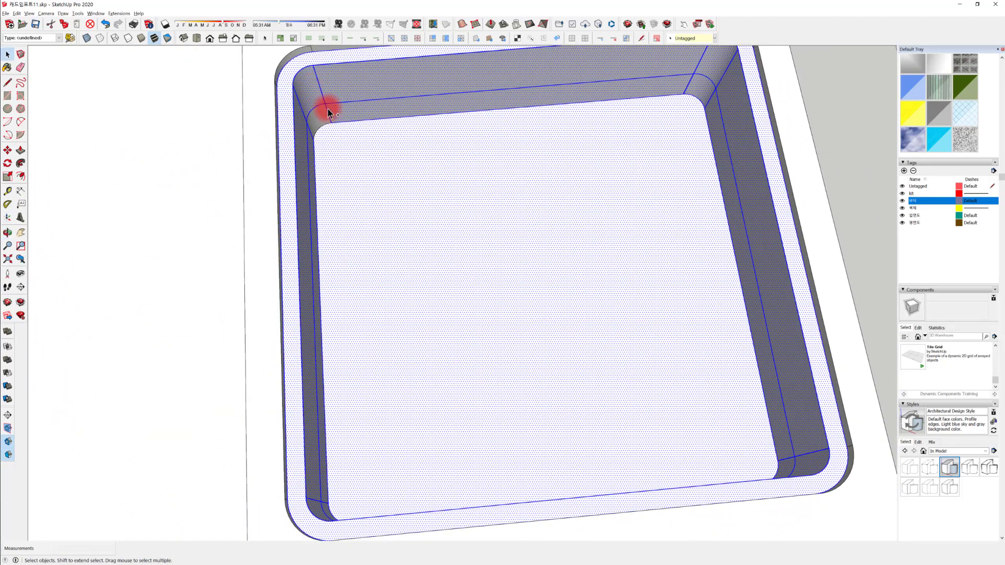
middle_click_drag(321, 213, 387, 206)
scroll(387, 206, "down", 2)
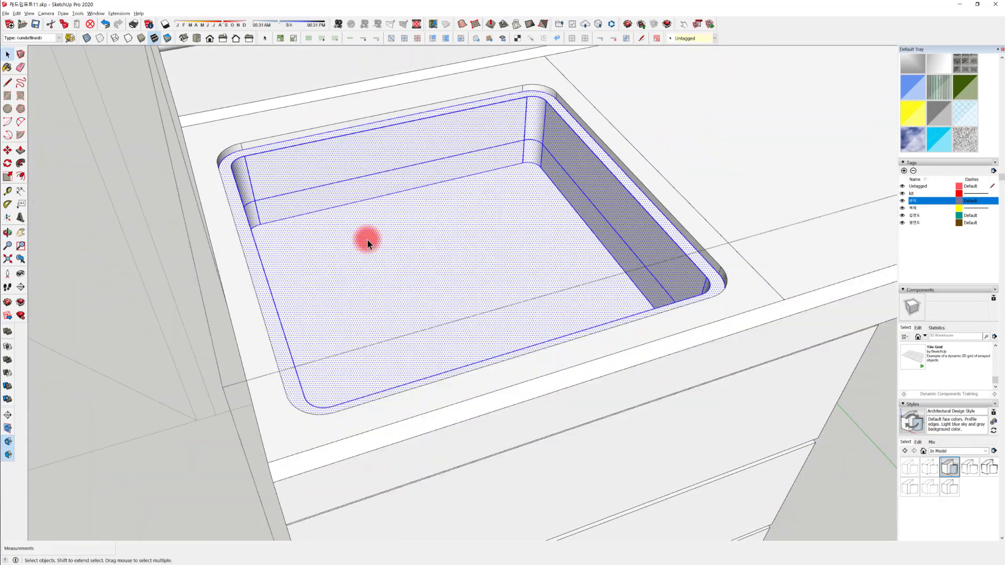
right_click(449, 228)
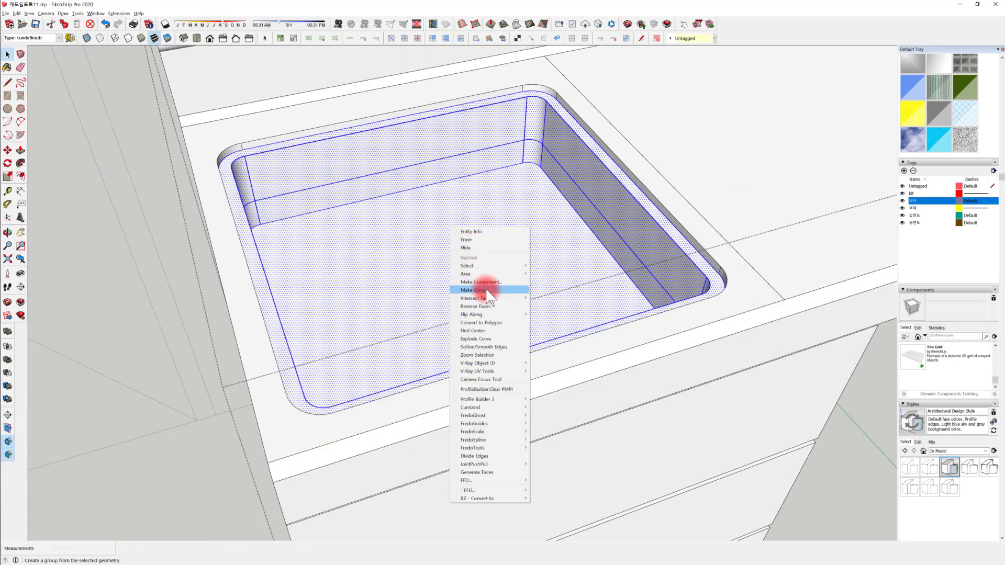
left_click(473, 290)
Switch the material library from Glass and Mirrors to the Metal collection
middle_click_drag(490, 293, 666, 165)
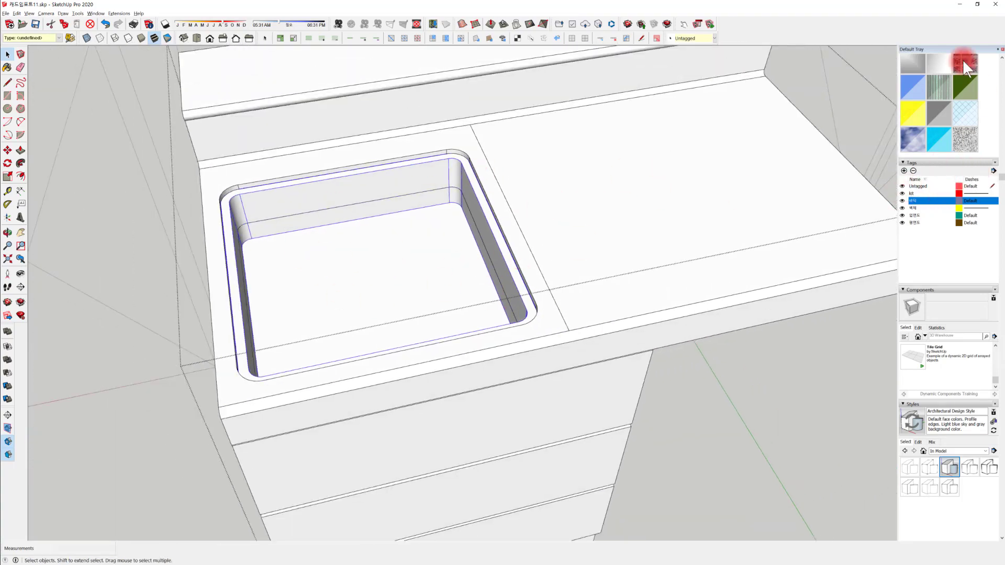
scroll(950, 111, "up", 3)
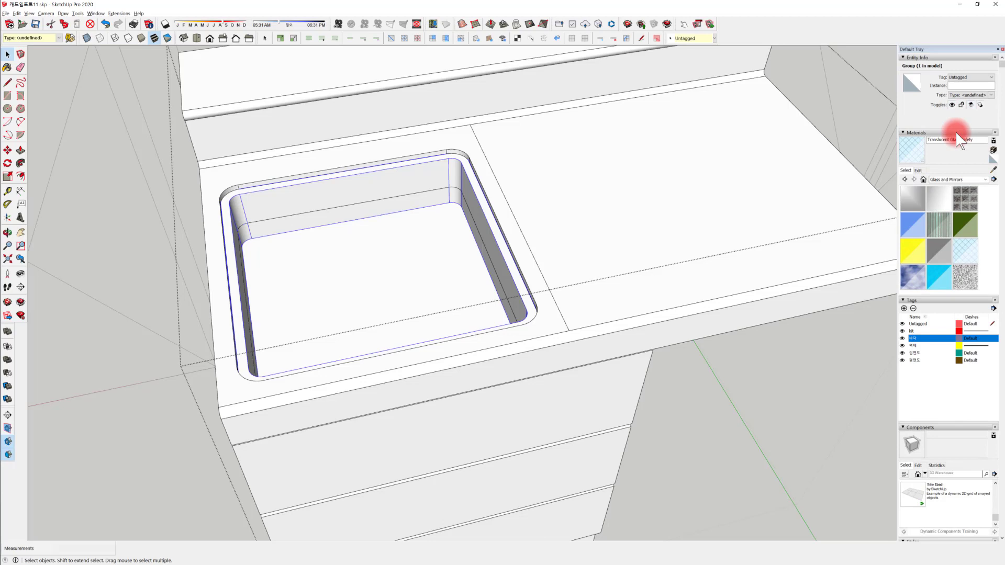
left_click(951, 180)
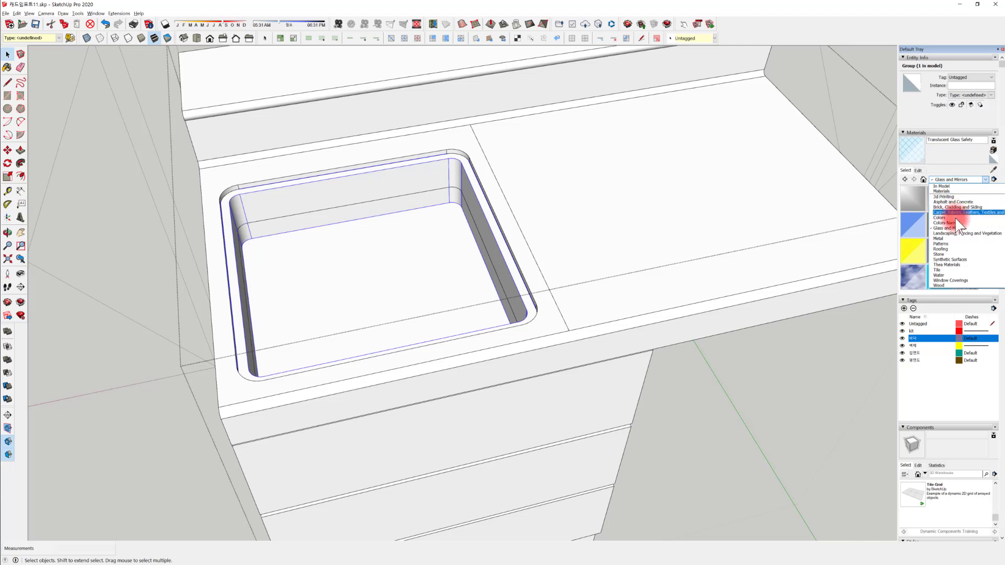
left_click(963, 239)
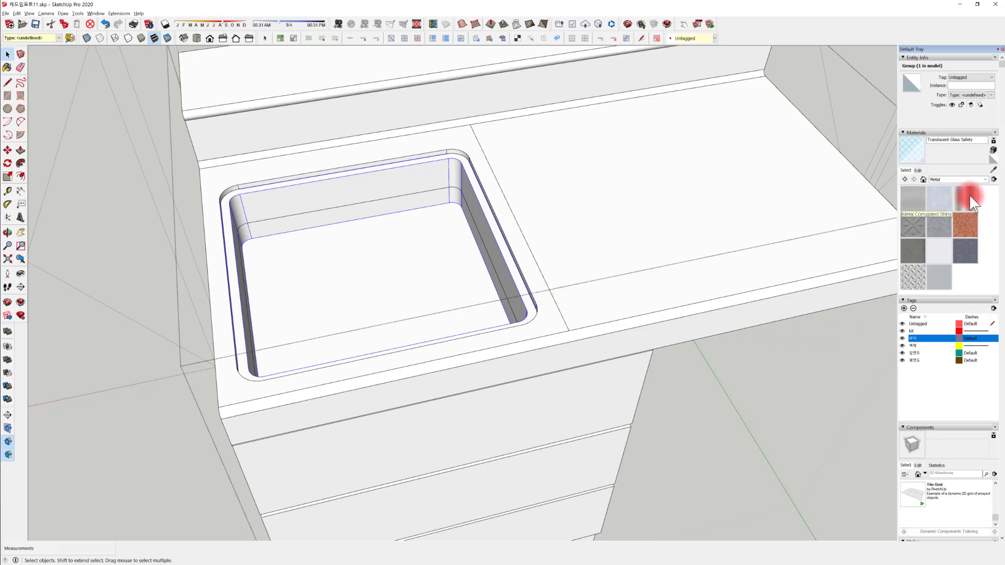
Paint the sink basin group with the Metal Corrugated Shiny material
left_click(968, 195)
left_click(453, 243)
middle_click_drag(498, 290, 470, 352)
scroll(460, 262, "up", 1)
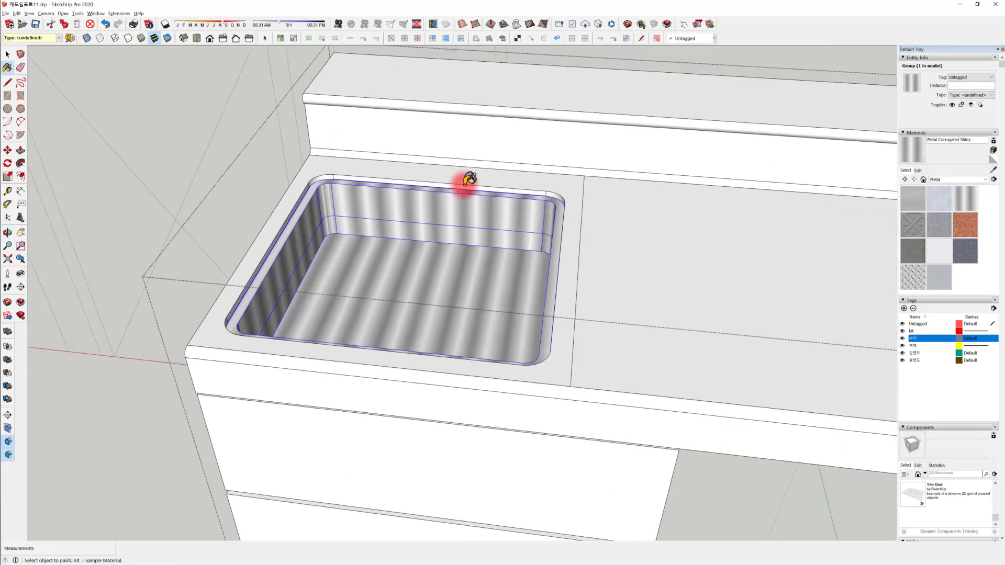
Paint the sink basin group with the Aluminum material
left_click(911, 198)
left_click(513, 297)
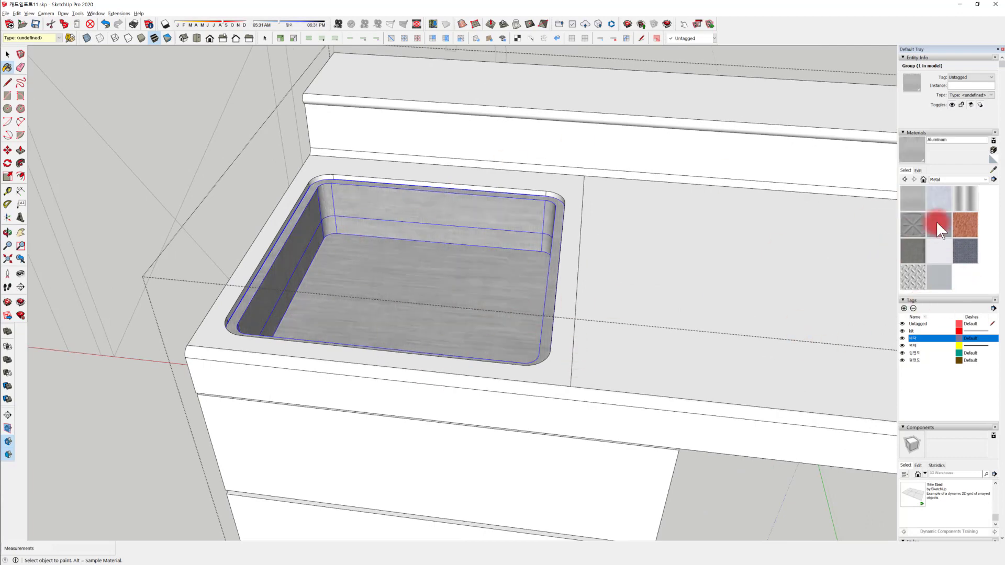
middle_click_drag(399, 325, 512, 354)
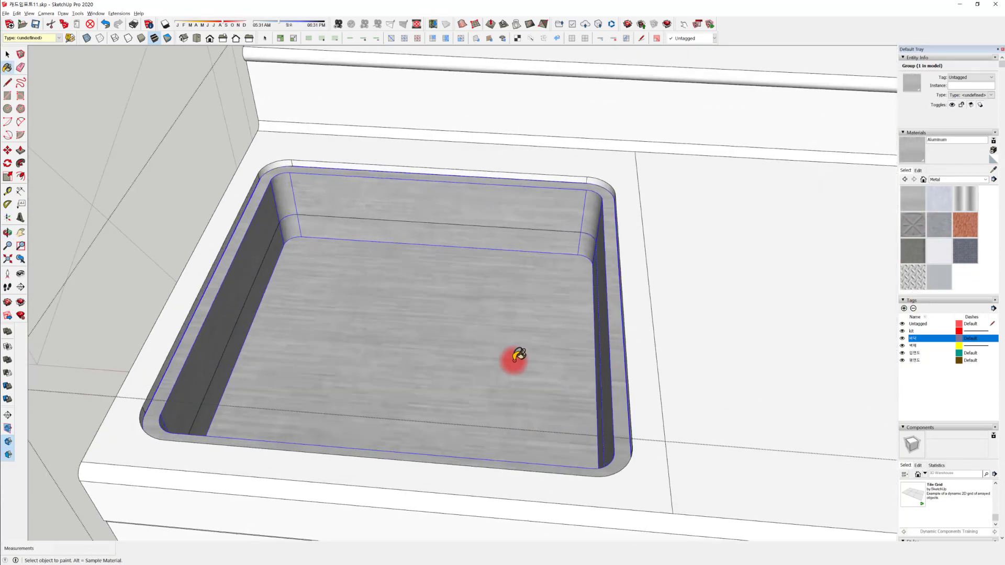
scroll(485, 332, "up", 2)
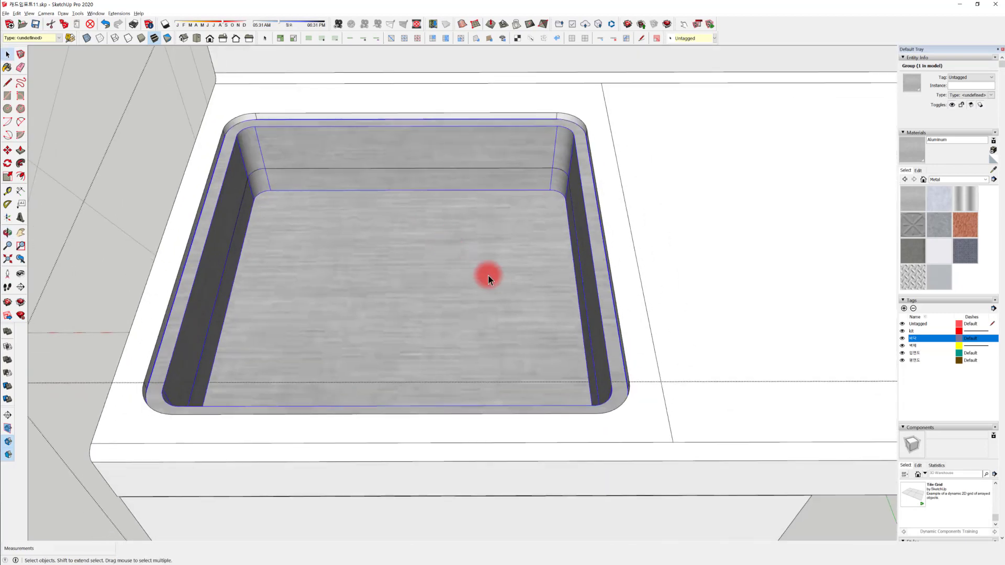
Open the sink basin group and draw a drain circle on its floor, off-centre toward the back wall and the long countertop
double_click(488, 276)
left_click(499, 272)
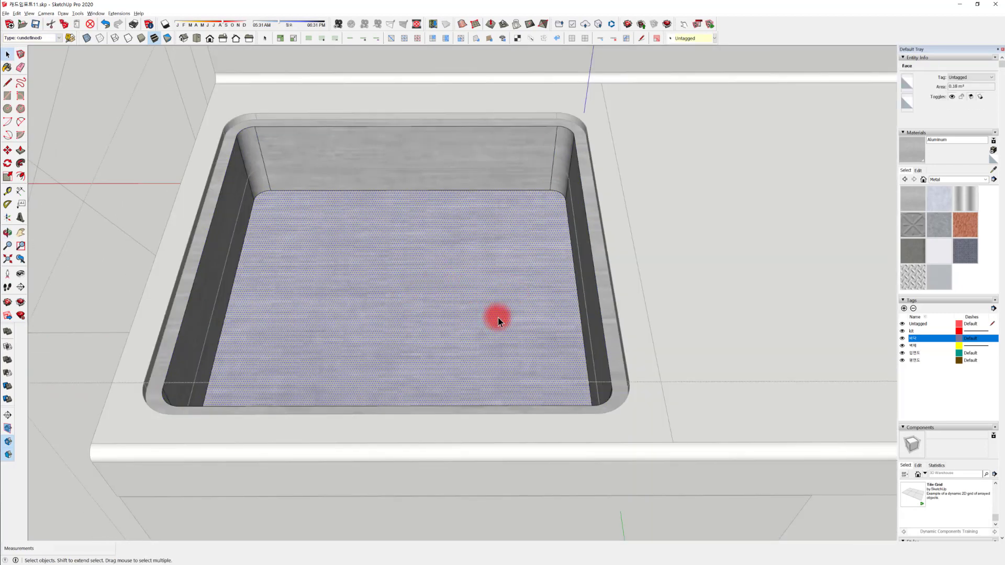
key("c")
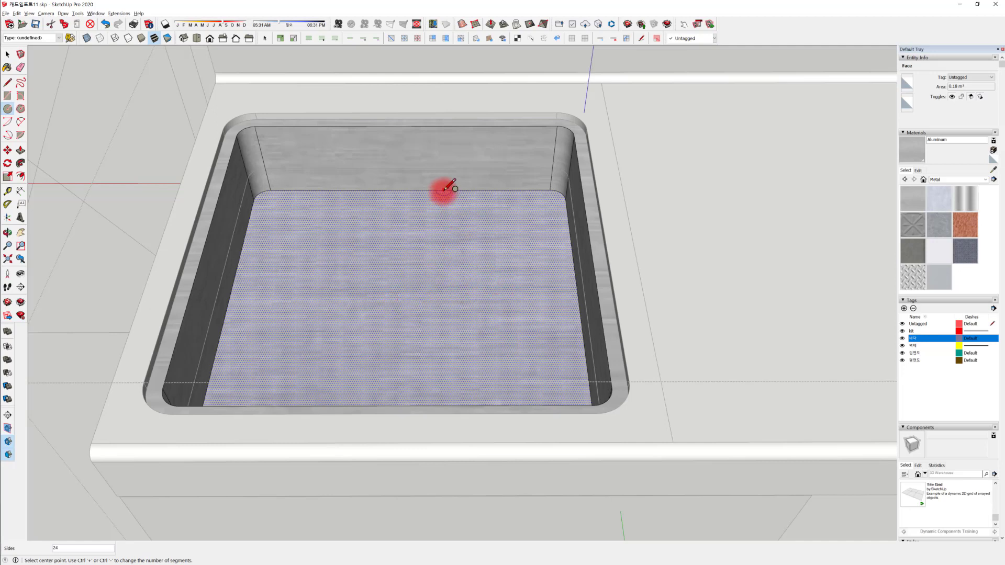
left_click(484, 264)
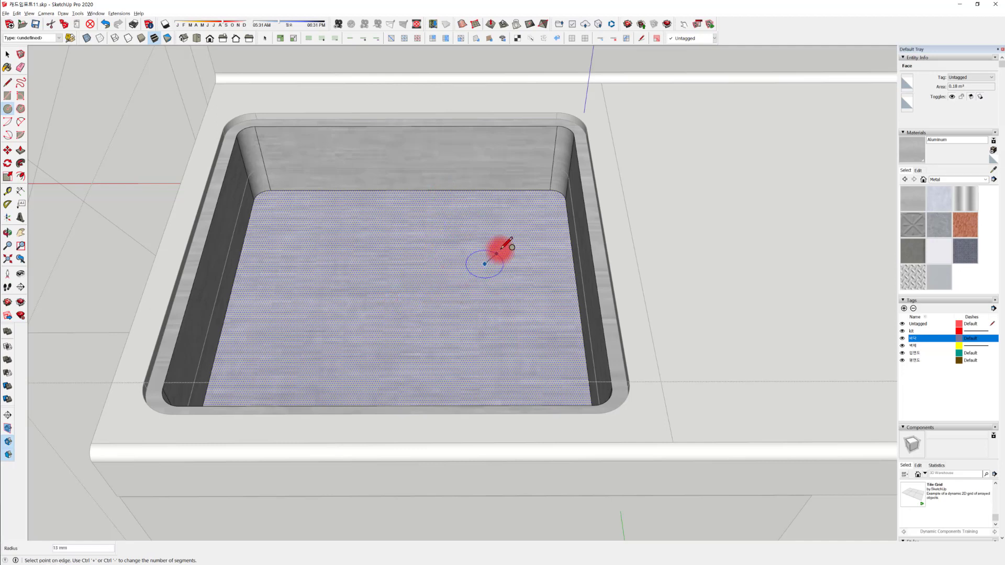
left_click(503, 247)
key("space")
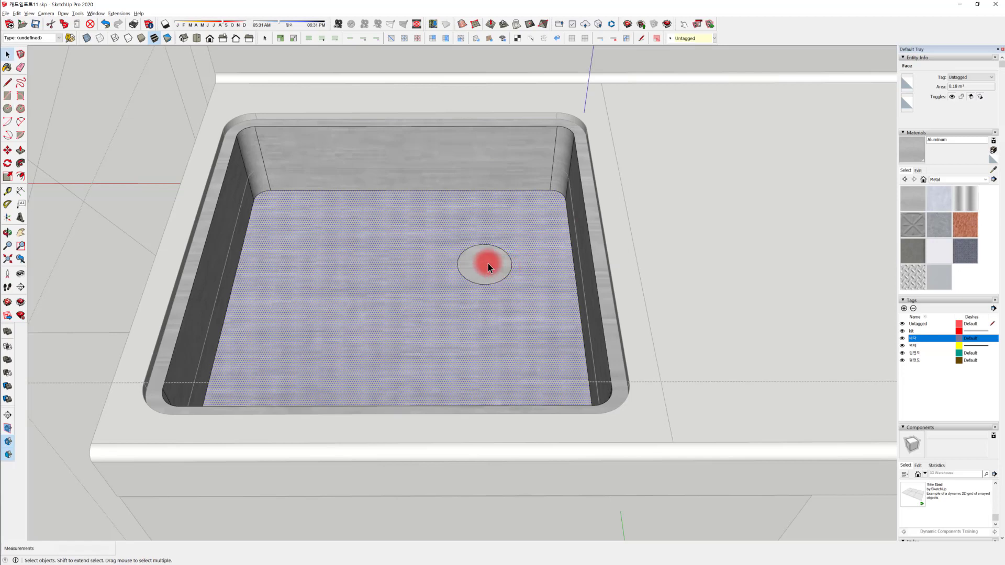
Push the drain circle 5 mm down into the sink floor and close the sink basin group
left_click(484, 264)
key("p")
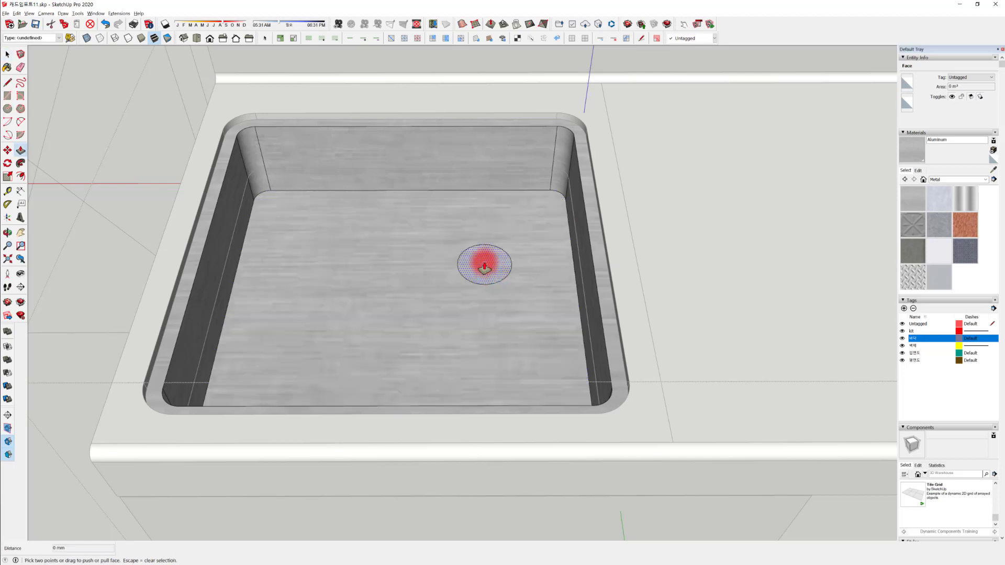
left_click_drag(484, 269, 486, 272)
left_click(487, 268)
middle_click_drag(504, 287, 417, 292)
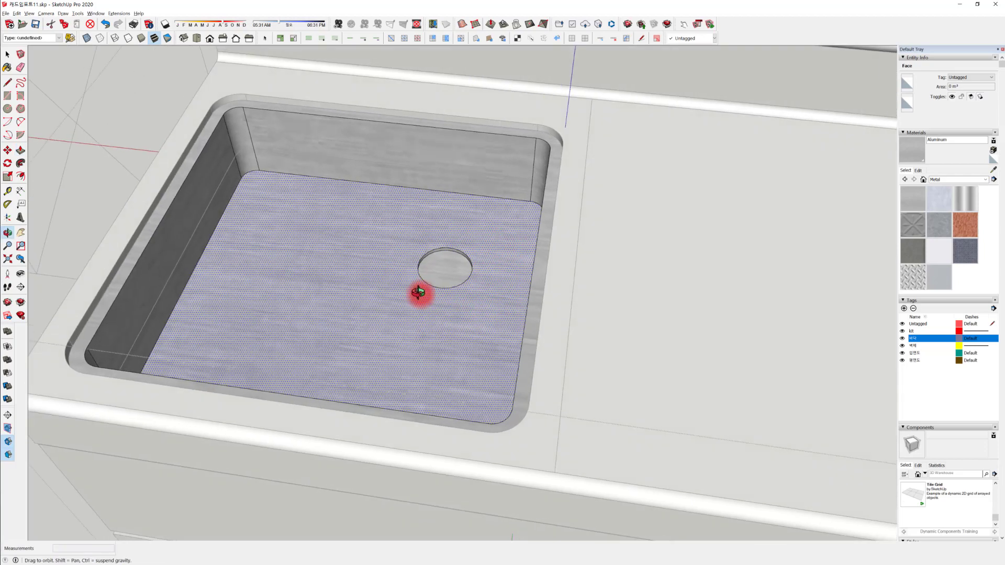
scroll(444, 271, "up", 2)
scroll(445, 271, "down", 3)
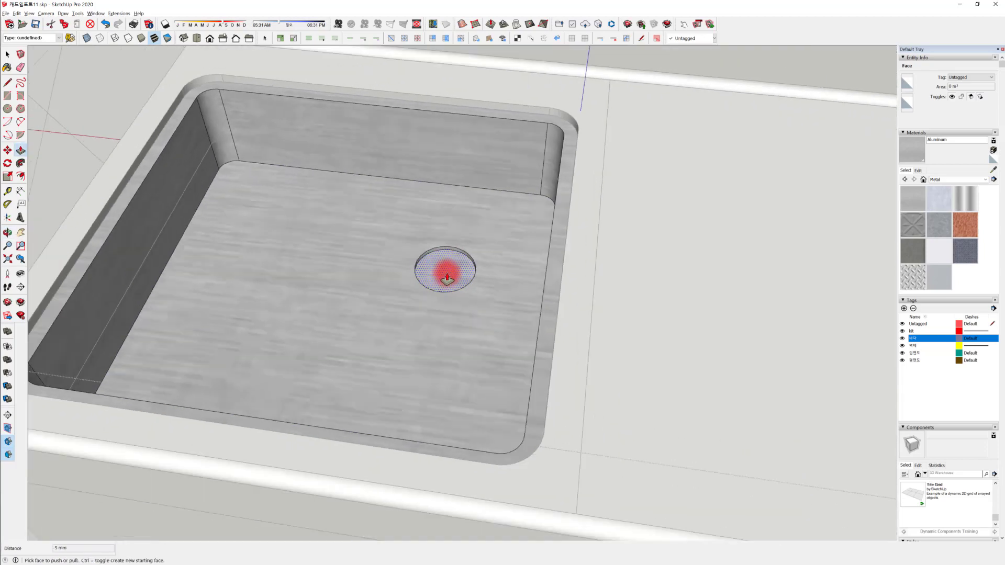
scroll(516, 252, "down", 5)
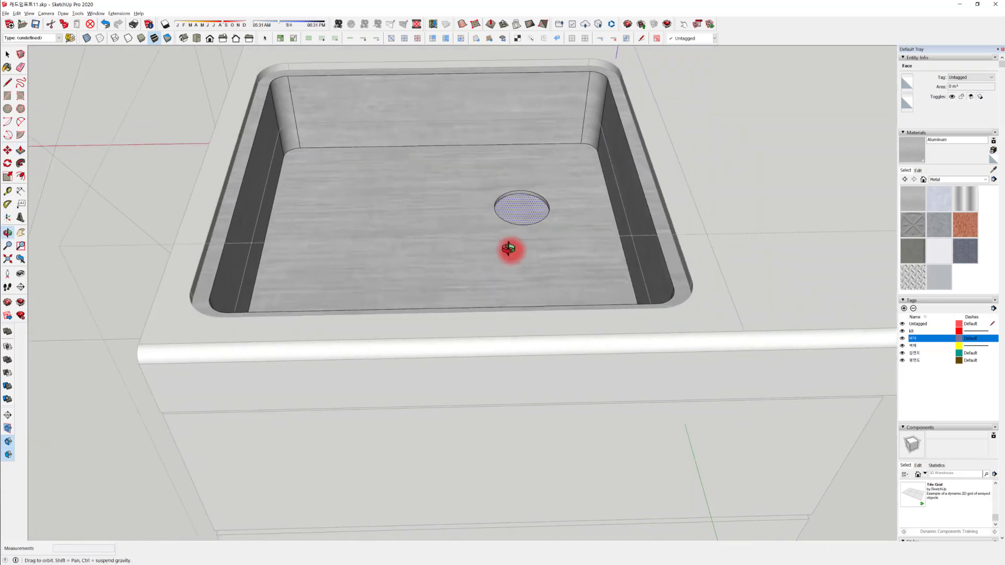
key("space")
middle_click_drag(513, 260, 187, 219)
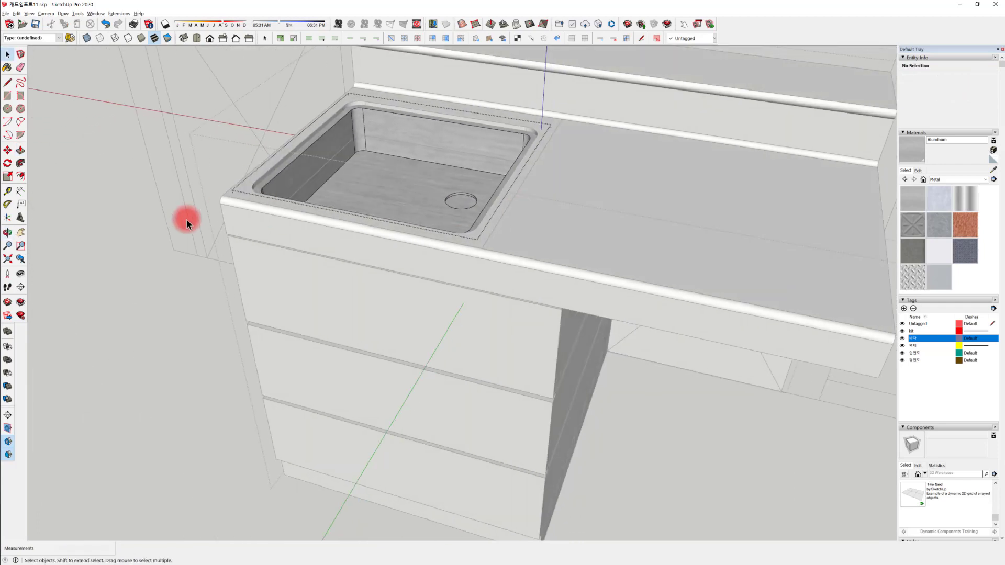
mouse_move(141, 294)
middle_mouse_down()
mouse_move(231, 296)
mouse_move(595, 190)
mouse_move(440, 260)
middle_mouse_up()
left_click(532, 259)
Try to select the countertop's top, front and backsplash faces with their edges one by one
middle_click_drag(532, 259, 532, 234)
left_click(518, 250)
triple_click(524, 250)
left_click(548, 225)
left_click(496, 256, "ctrl")
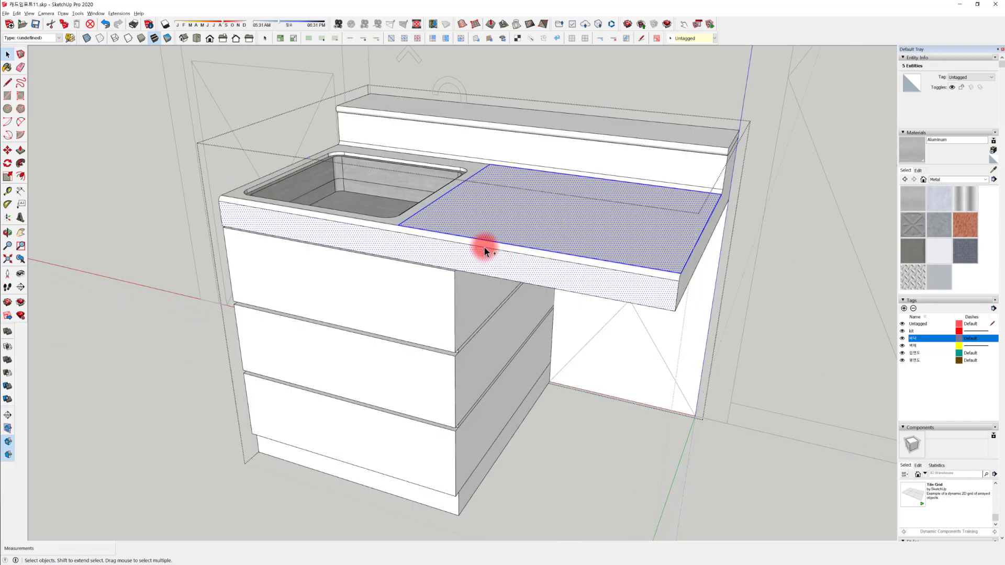
double_click(483, 253)
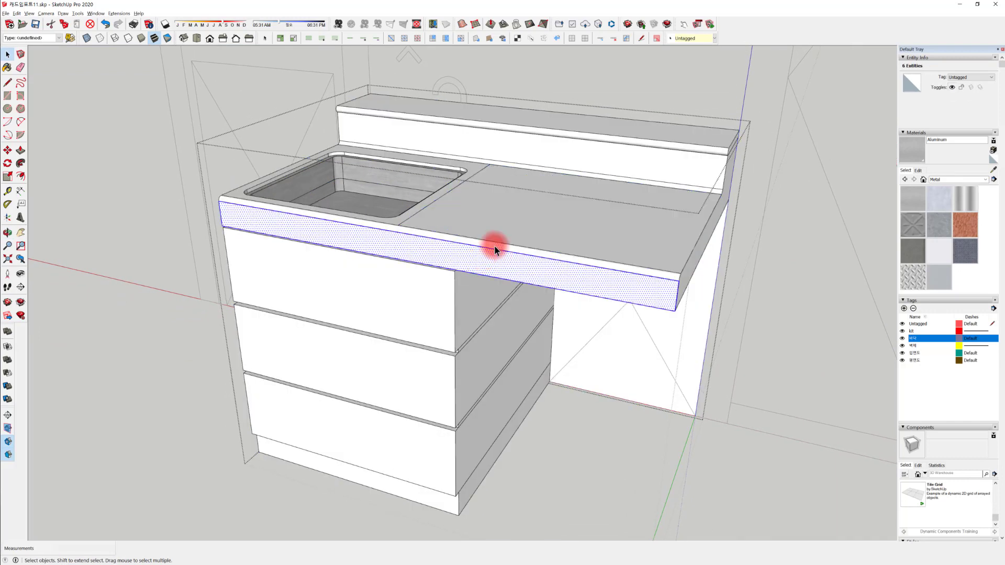
double_click(535, 218, "ctrl")
double_click(524, 143, "ctrl")
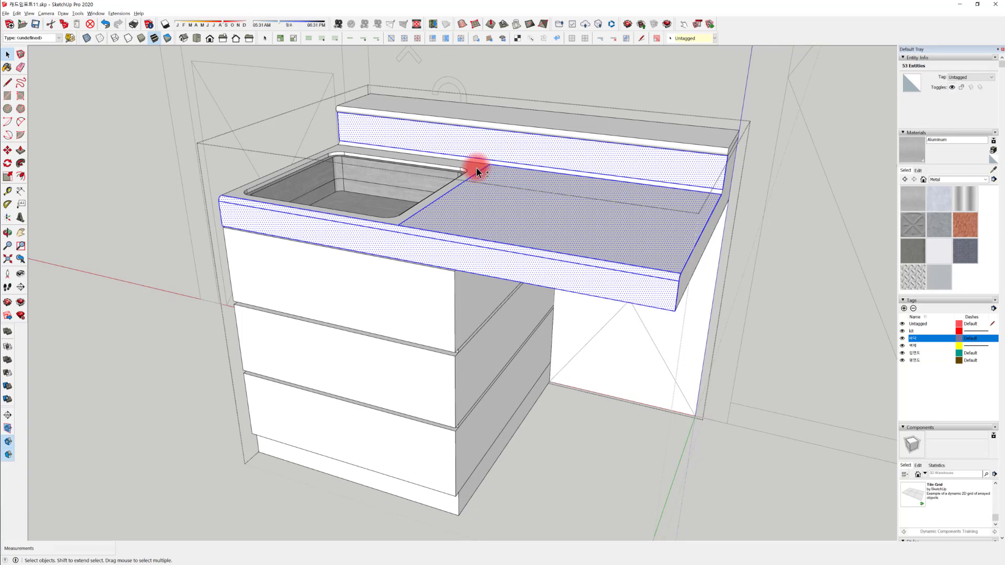
double_click(476, 168, "ctrl")
Try to add the rim faces of the countertop's sink cutout to the selection
scroll(442, 172, "up", 4)
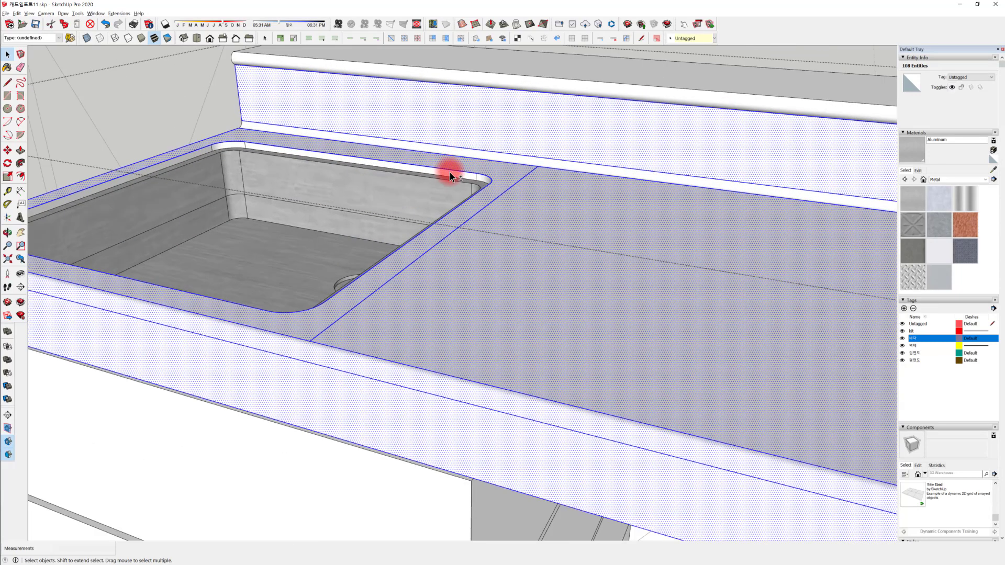
double_click(450, 172, "ctrl")
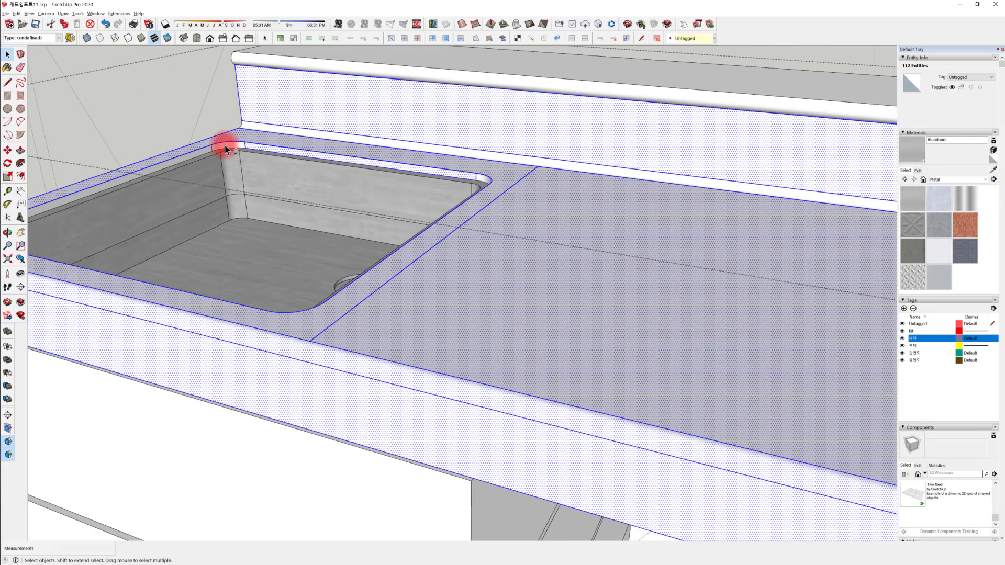
double_click(229, 160, "ctrl")
scroll(352, 173, "down", 3)
scroll(416, 142, "up", 4)
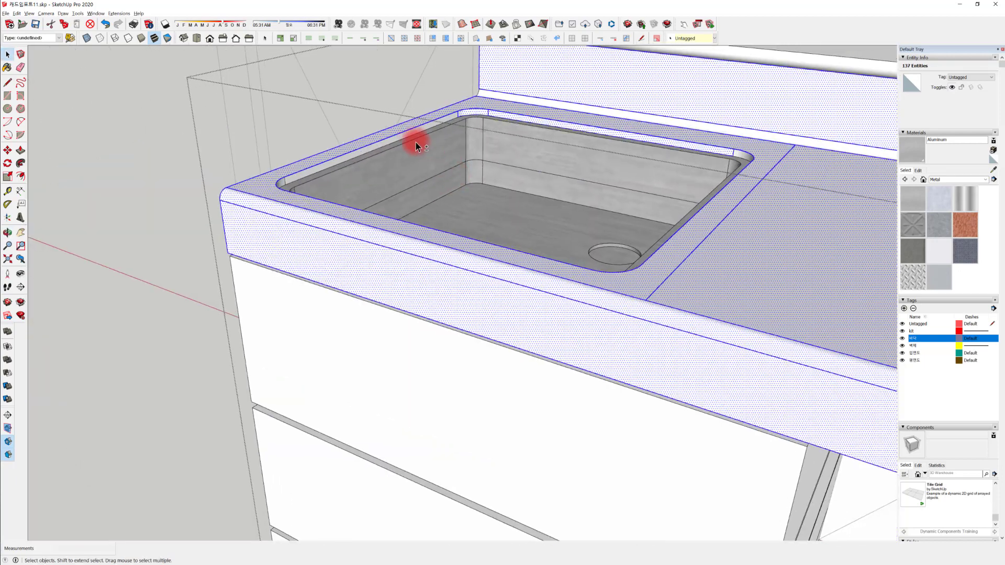
left_click(388, 142, "ctrl")
scroll(575, 314, "down", 5)
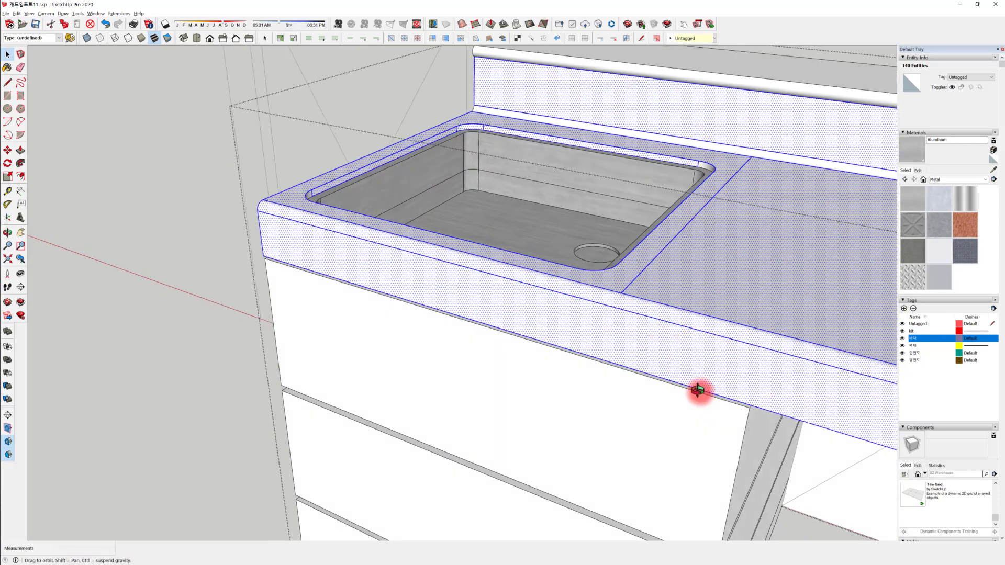
middle_click_drag(696, 391, 593, 318)
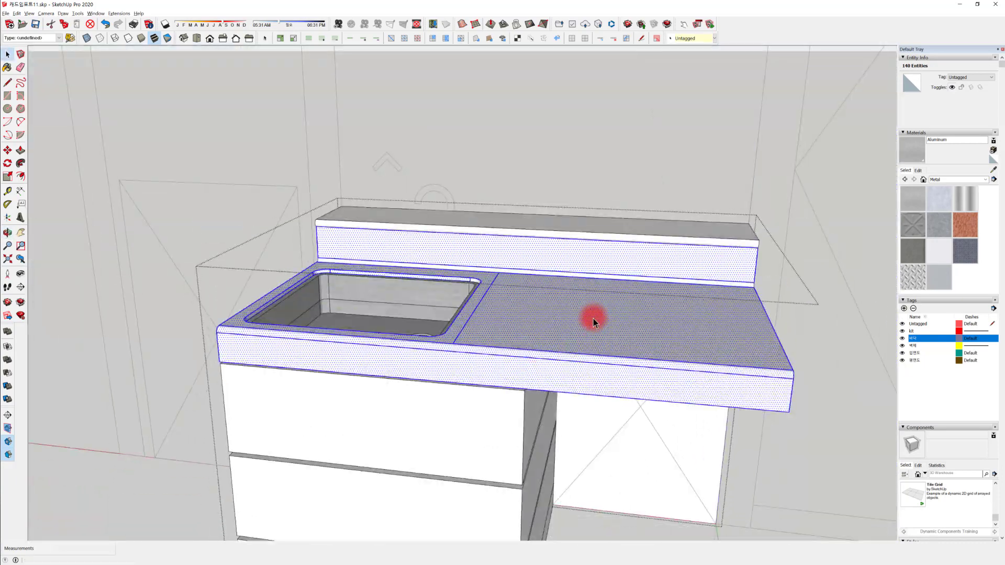
Select all connected counter geometry, then deselect the drawer cabinet and the panel beneath the countertop
triple_click(586, 318)
middle_click_drag(511, 426, 554, 269)
mouse_move(535, 365)
middle_mouse_down()
mouse_move(539, 403)
mouse_move(548, 373)
middle_mouse_up()
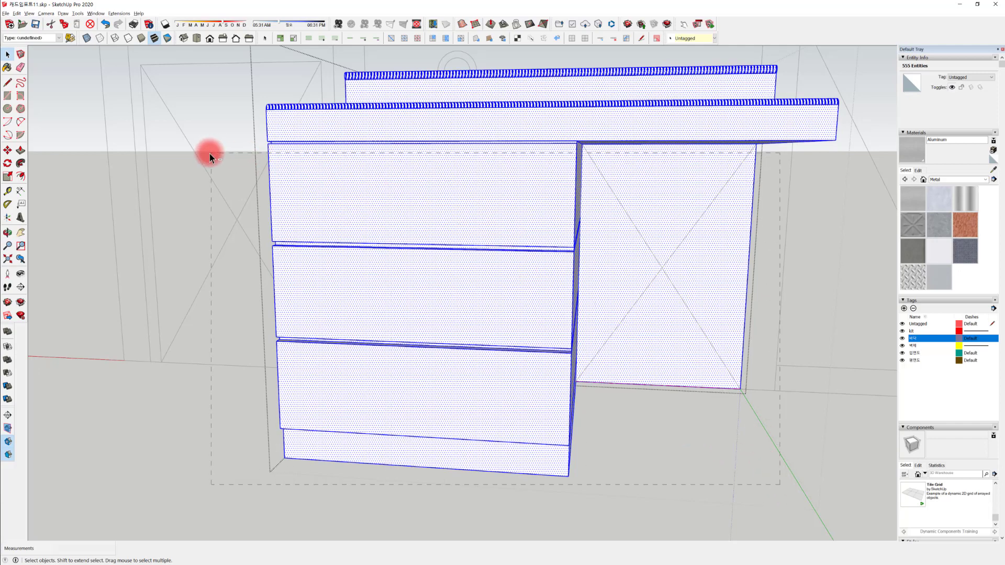
left_click_drag(209, 153, 209, 153, "shift")
scroll(509, 144, "up", 5)
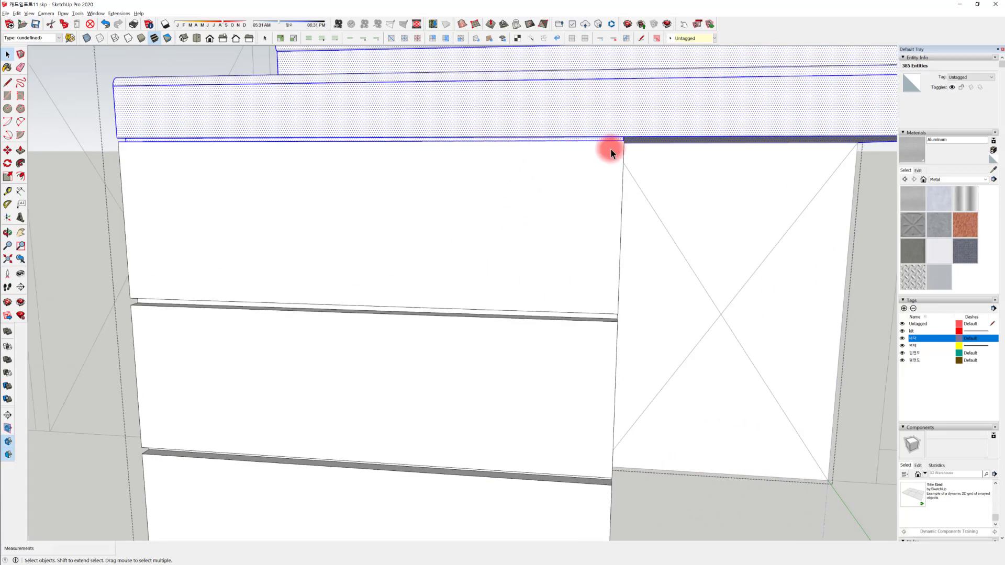
Remove the leftover cabinet faces just under the countertop from the selection and group the countertop with its backsplash
middle_click_drag(606, 148, 536, 155)
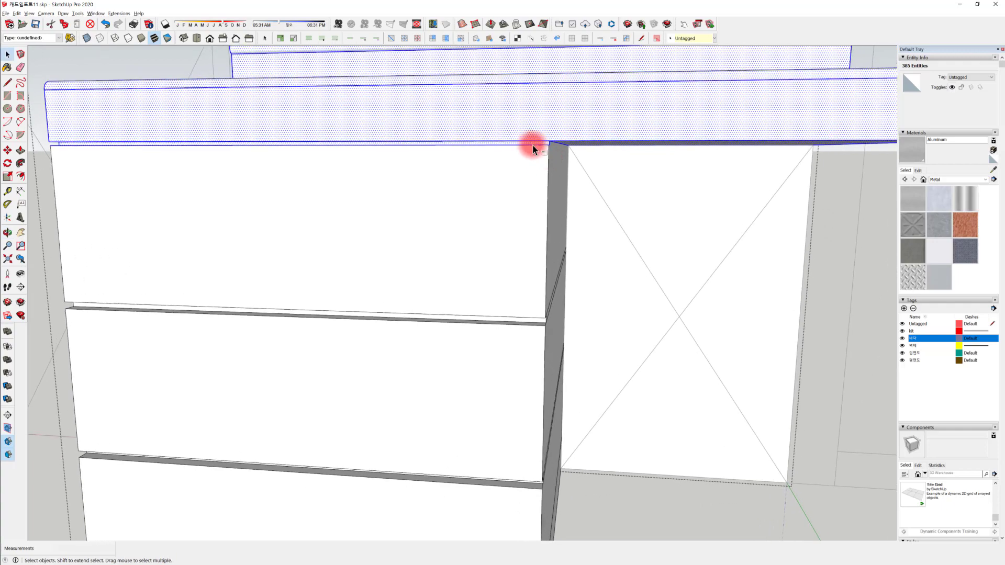
left_click(526, 146, "shift")
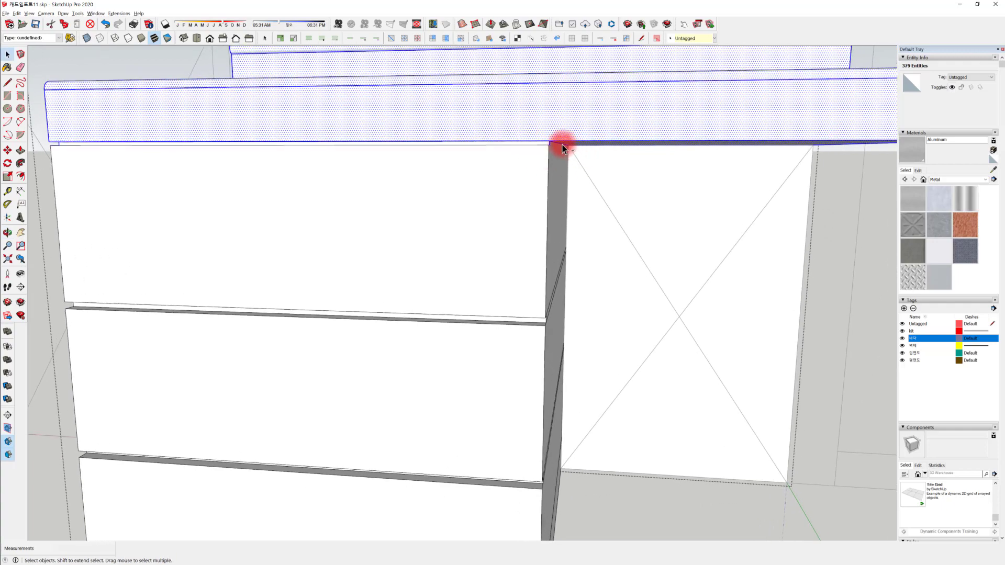
left_click(562, 145, "shift")
middle_click_drag(580, 148, 595, 291)
left_click(657, 168, "shift")
right_click(705, 238)
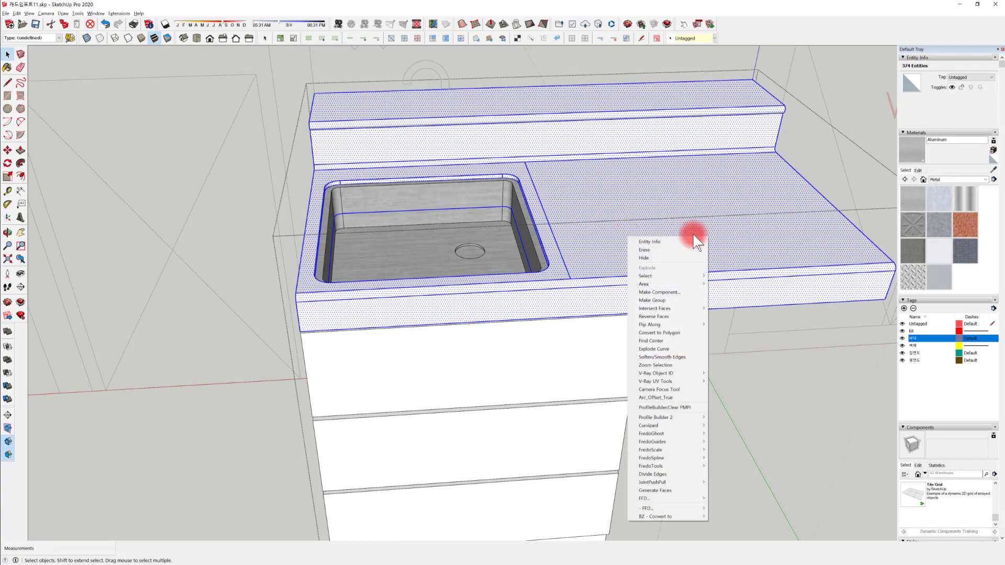
left_click(661, 300)
middle_click_drag(650, 325, 501, 255)
left_click(397, 347)
scroll(403, 395, "down", 3)
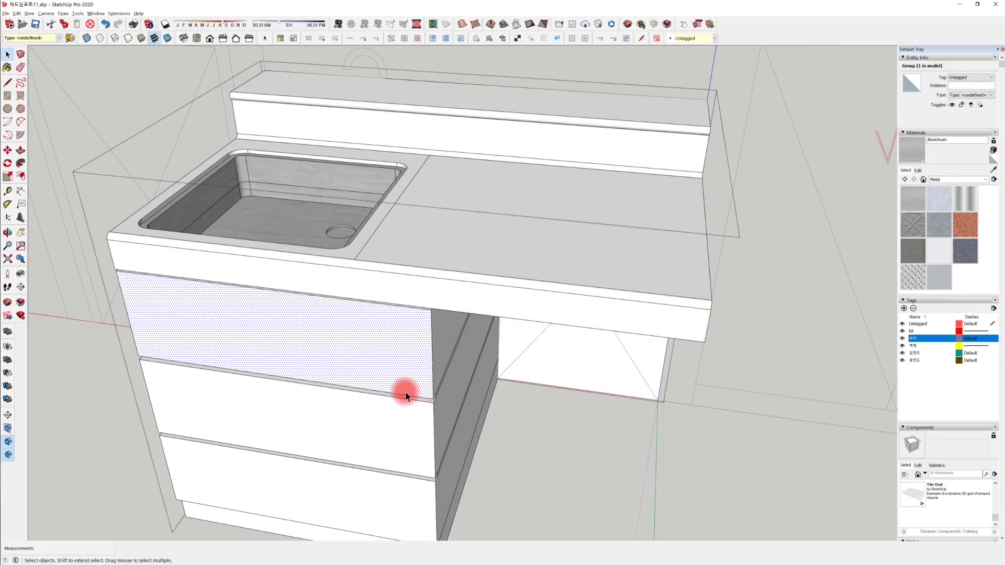
middle_click_drag(403, 394, 482, 376)
middle_click_drag(303, 391, 552, 286)
left_click(755, 411)
middle_click_drag(755, 411, 435, 416)
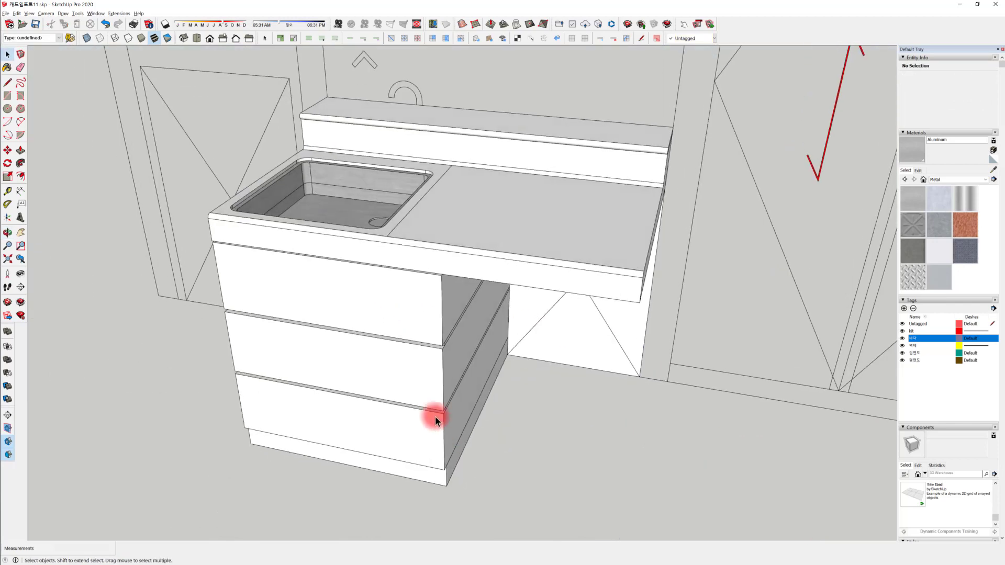
Reopen the counter group, make a separate group of the drawer cabinet and back panel geometry, and close the counter group
double_click(498, 232)
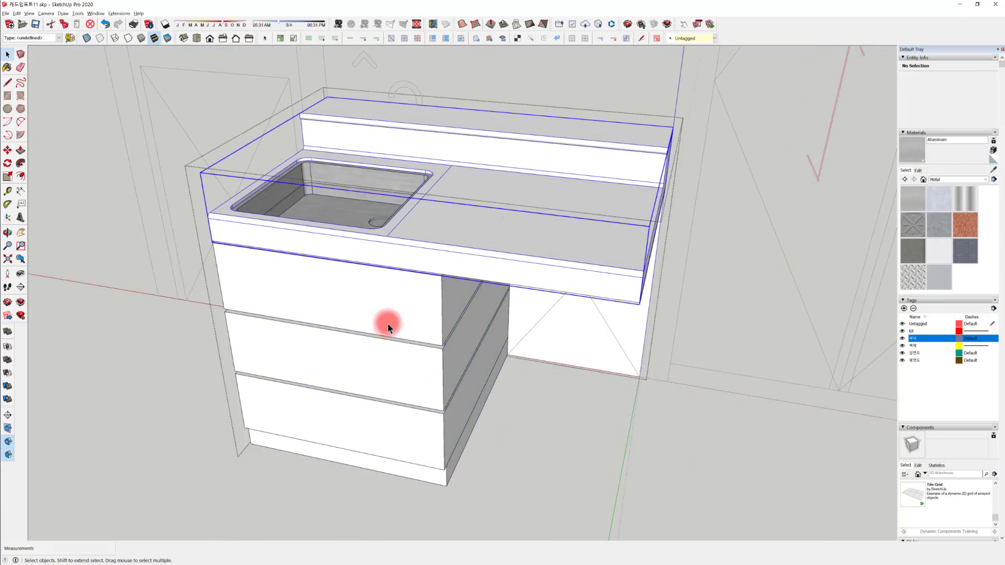
left_click(394, 311)
key("ctrl+a")
middle_click_drag(404, 348, 519, 290)
right_click(519, 290)
left_click(570, 354)
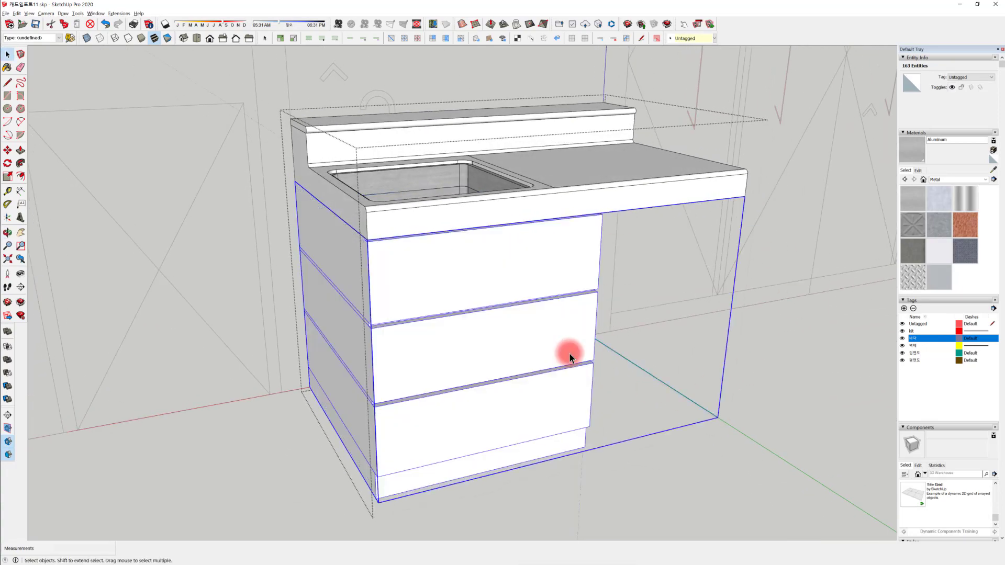
left_click(741, 380)
middle_click_drag(742, 380, 689, 456)
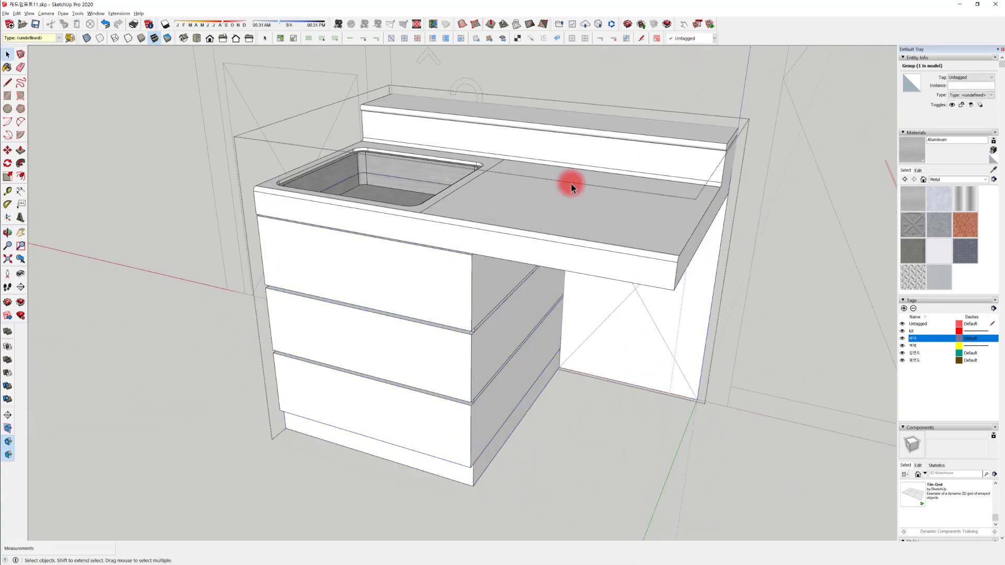
Select the countertop group, switch the material library to Colors and pick the pale peach Color C01
left_click(447, 307)
middle_click_drag(447, 308, 477, 305)
left_click(512, 294)
middle_click_drag(523, 272, 598, 268)
scroll(598, 268, "up", 1)
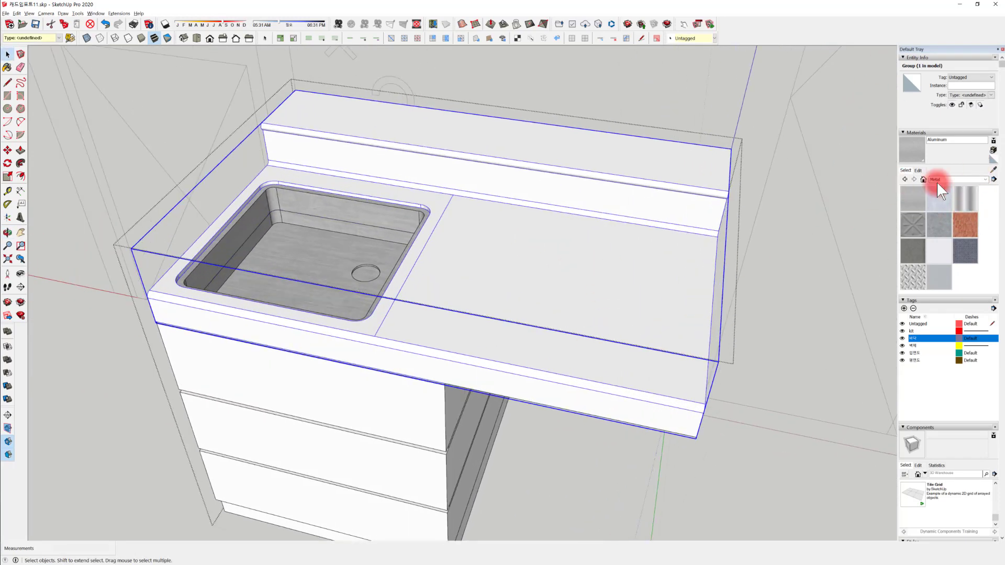
left_click(947, 181)
left_click(953, 225)
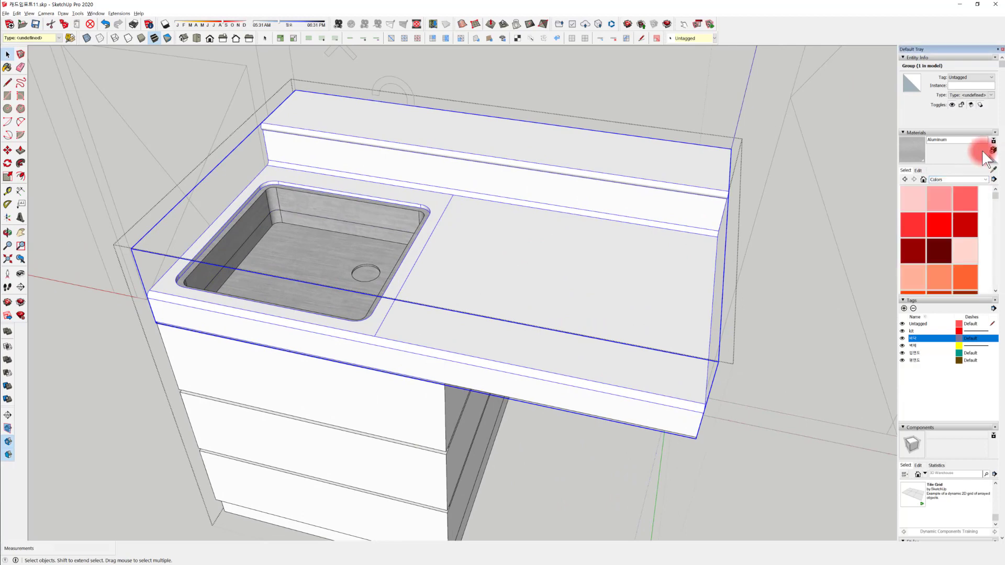
left_click(949, 197)
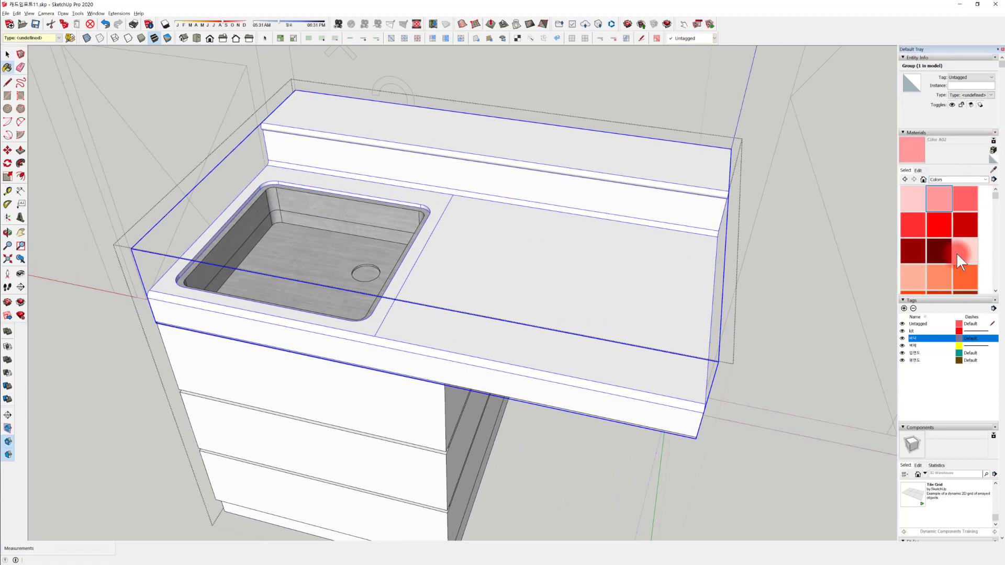
scroll(956, 253, "down", 3)
left_click(939, 235)
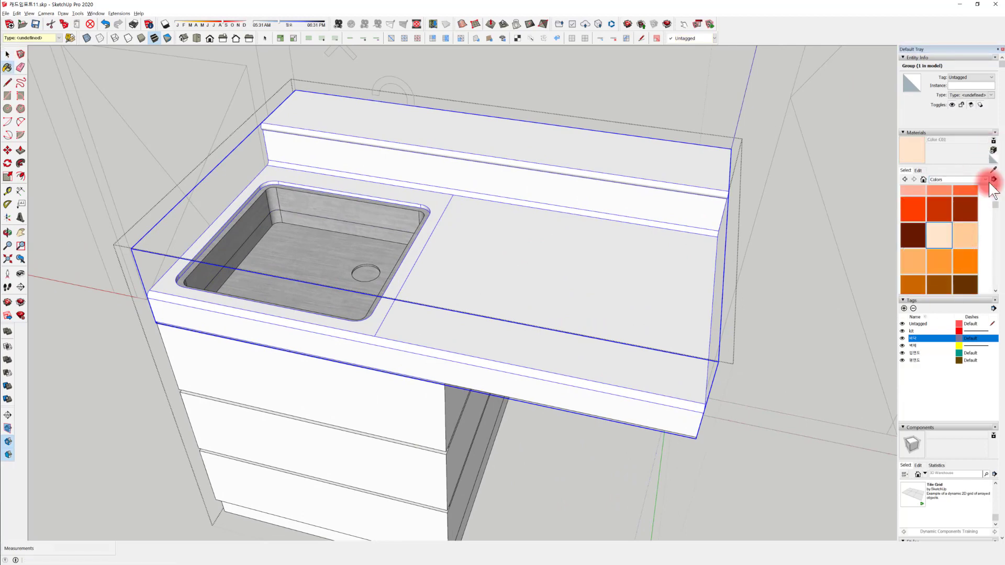
Create a new material named ddd11 and enable a texture image for it
left_click(992, 150)
double_click(689, 191)
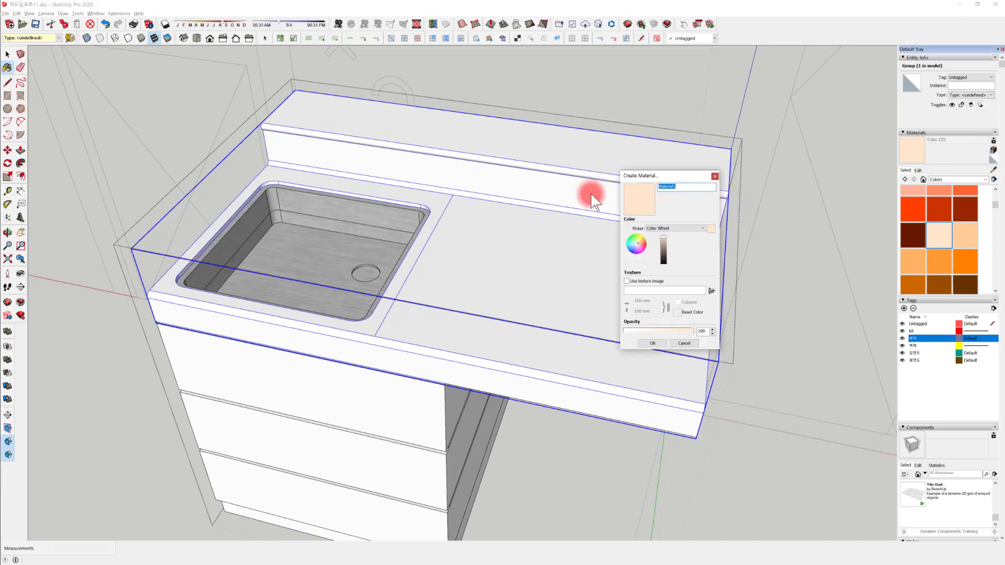
type("ddd11")
left_click(627, 281)
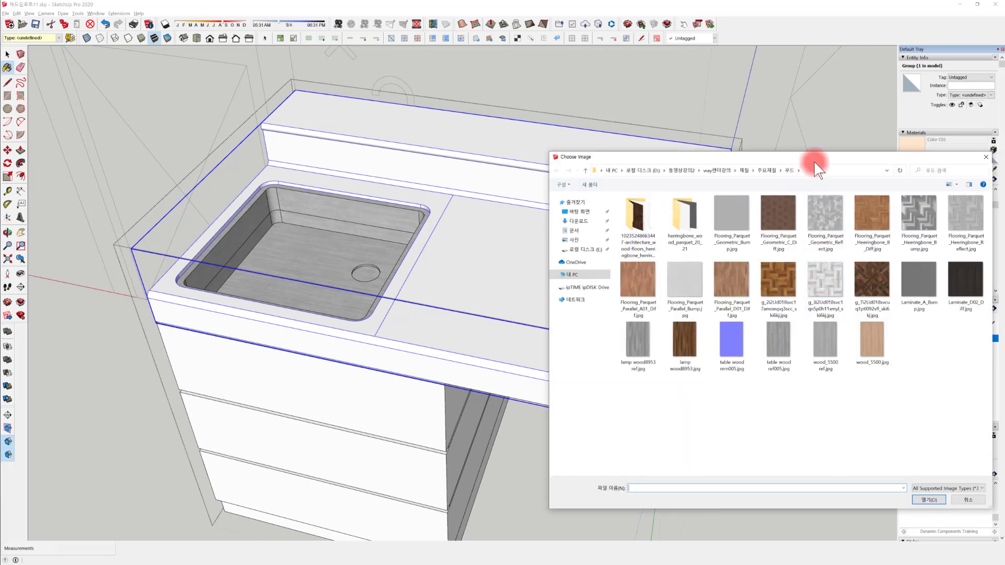
Load the white terrazzo base color image from the Terrazzo_White folder as the material's texture
left_click_drag(815, 161, 556, 180)
left_click(556, 174)
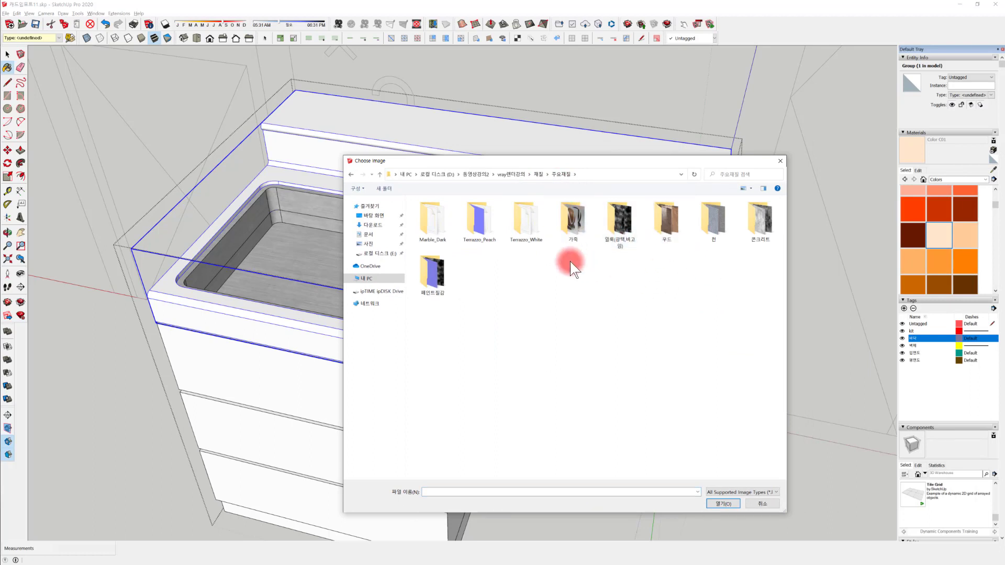
double_click(529, 222)
left_click(448, 217)
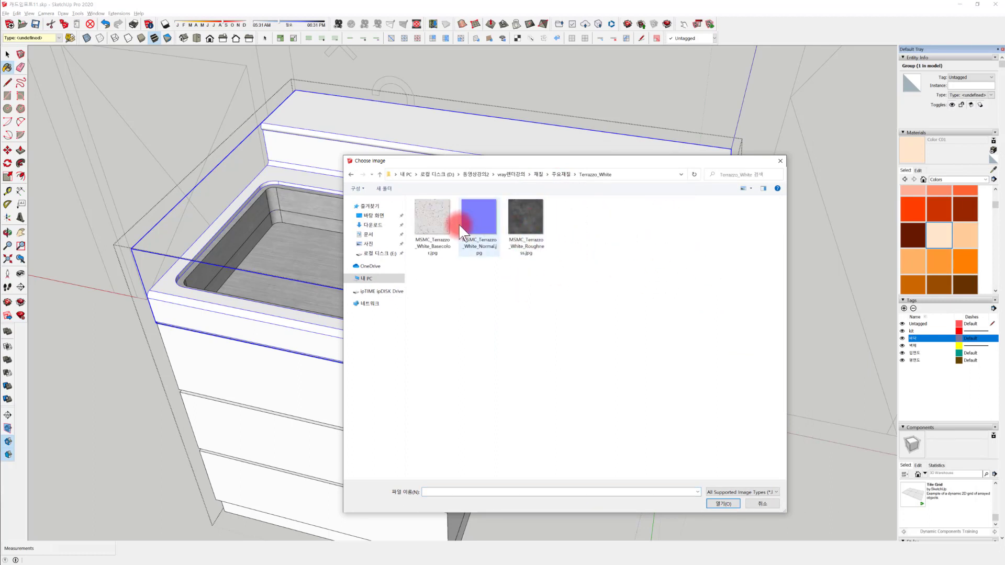
left_click(722, 497)
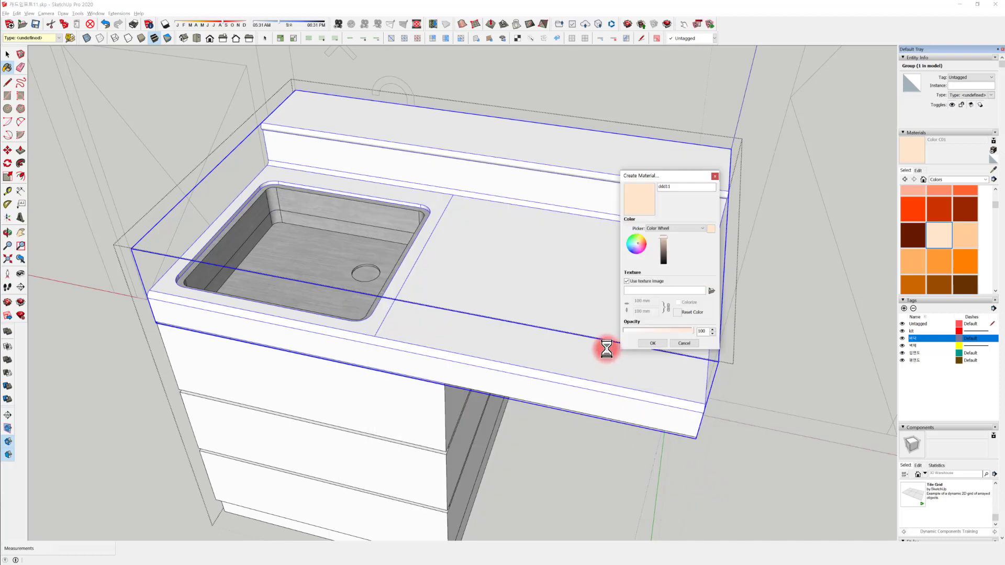
Set the texture width to 600 mm, create the material and paint the countertop group with it
double_click(641, 301)
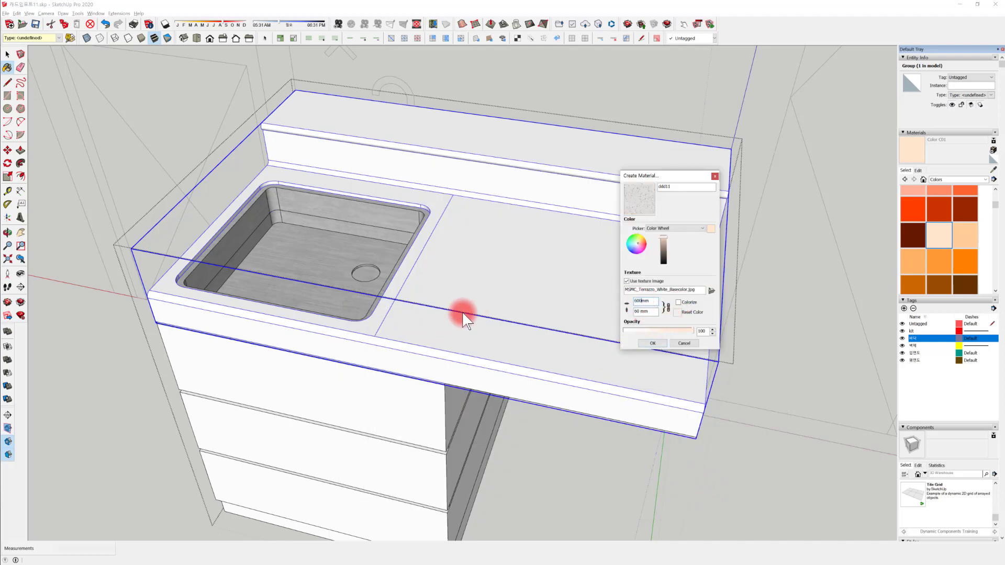
left_click(650, 343)
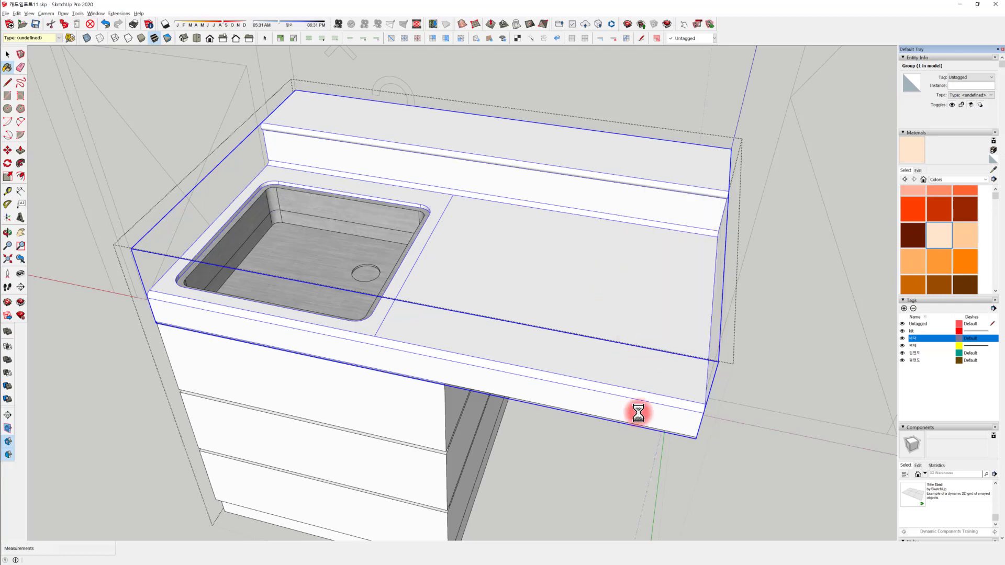
left_click(512, 328)
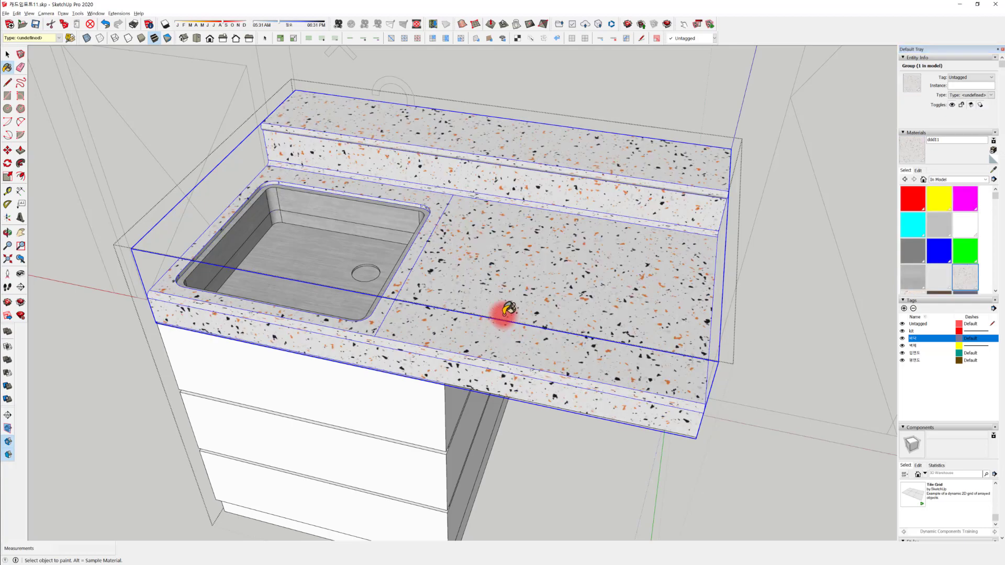
Set the ddd11 terrazzo texture's width to 450 mm and clear the countertop selection
mouse_move(504, 312)
middle_mouse_down()
mouse_move(651, 238)
mouse_move(455, 208)
mouse_move(467, 240)
mouse_move(529, 287)
middle_mouse_up()
scroll(467, 241, "down", 3)
key("space")
left_click(917, 146)
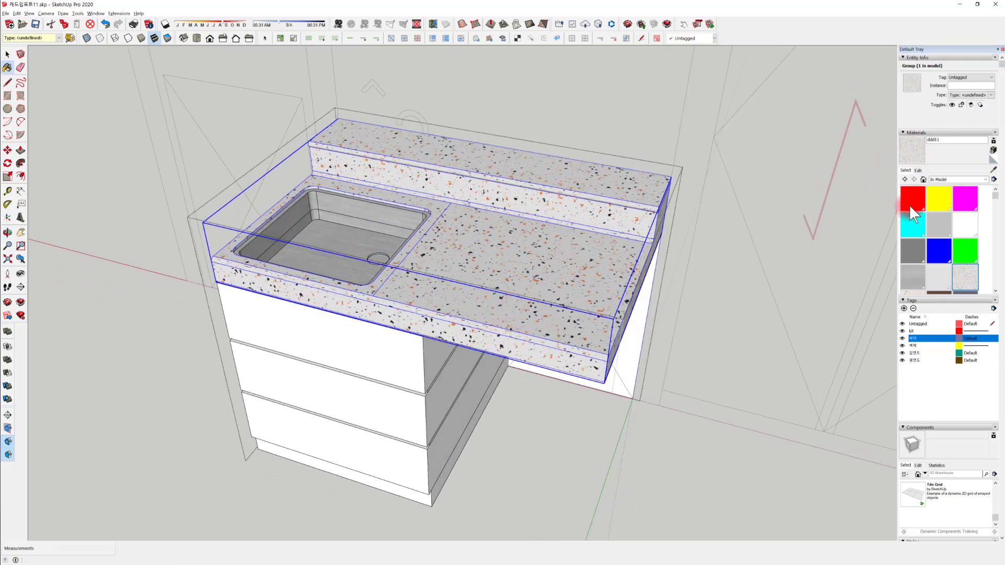
left_click(924, 170)
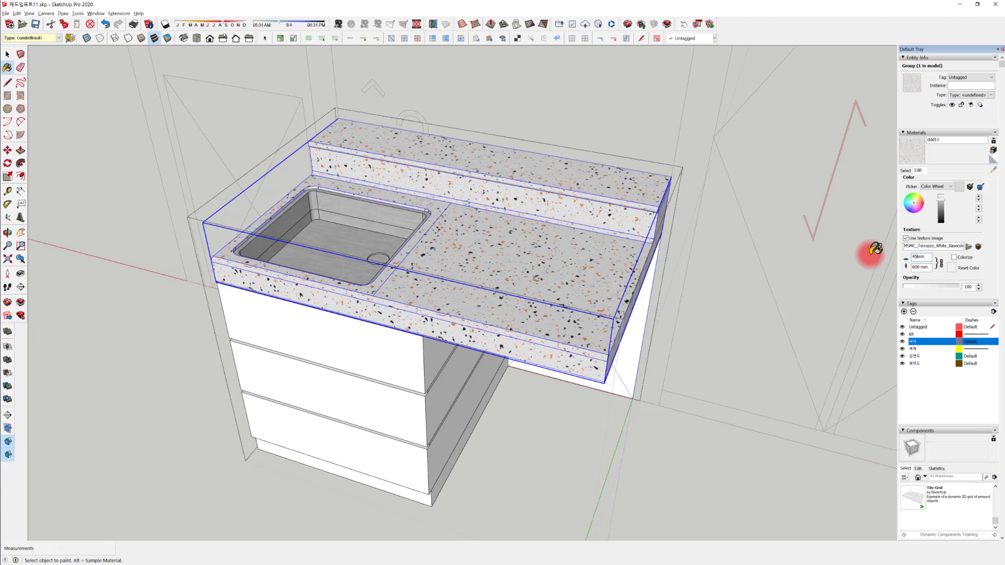
mouse_move(471, 282)
middle_mouse_down()
mouse_move(455, 299)
mouse_move(462, 332)
middle_mouse_up()
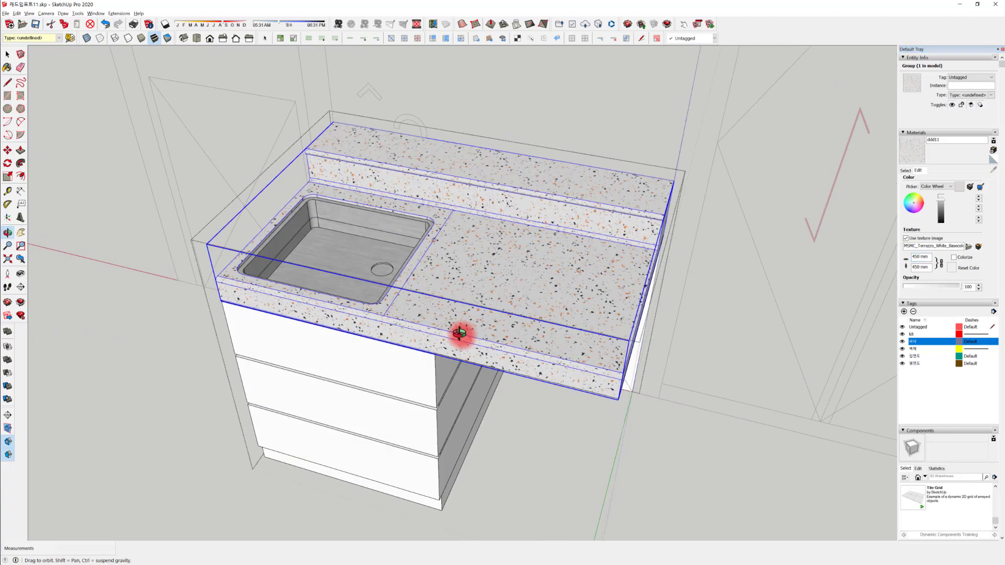
key("space")
left_click(496, 397)
Select the cabinet group, switch the material library to Colors and pick the pale pink Color A01
middle_click_drag(428, 368, 601, 469)
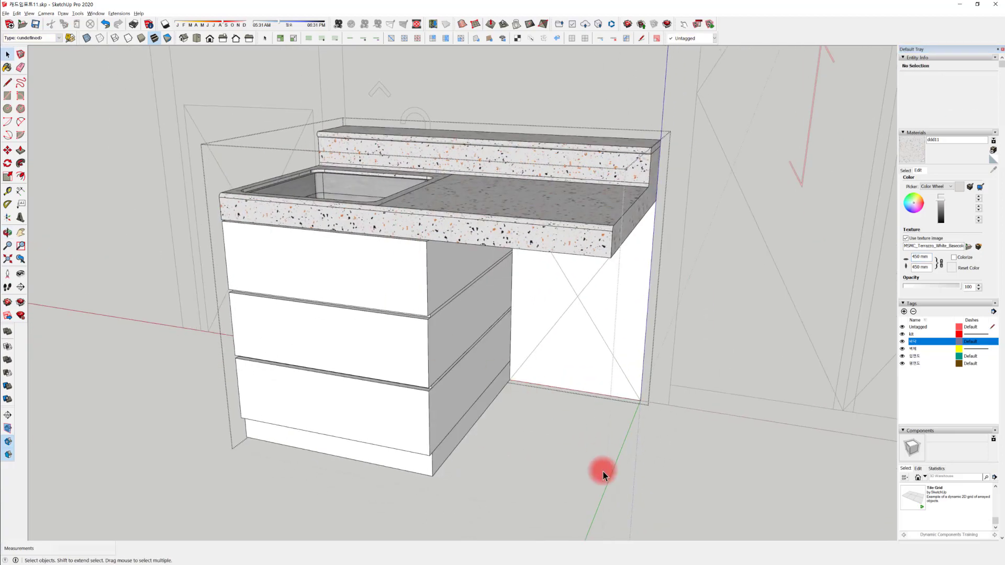
left_click(368, 306)
middle_click_drag(368, 306, 564, 374)
left_click(914, 168)
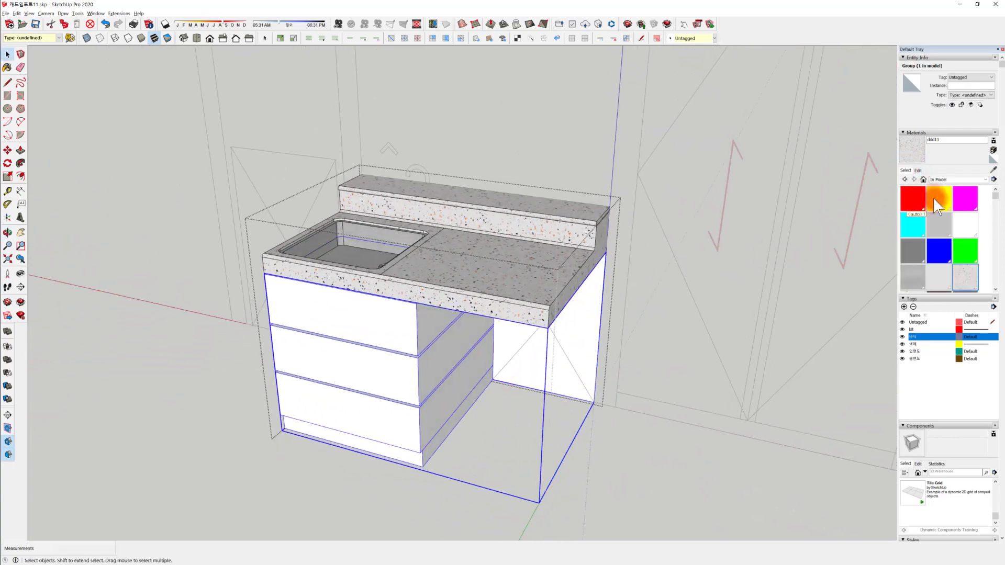
middle_click_drag(449, 422, 386, 298)
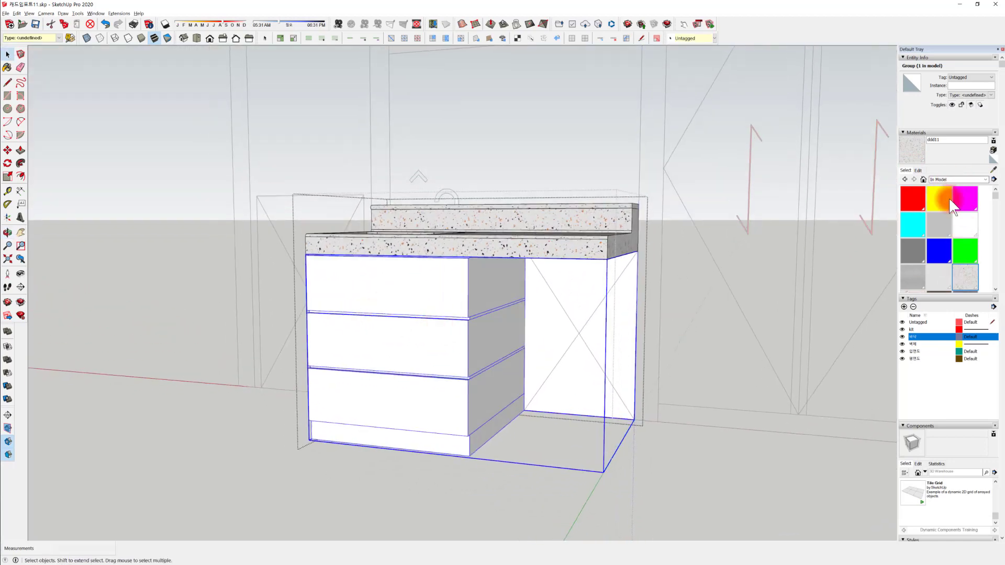
left_click(957, 180)
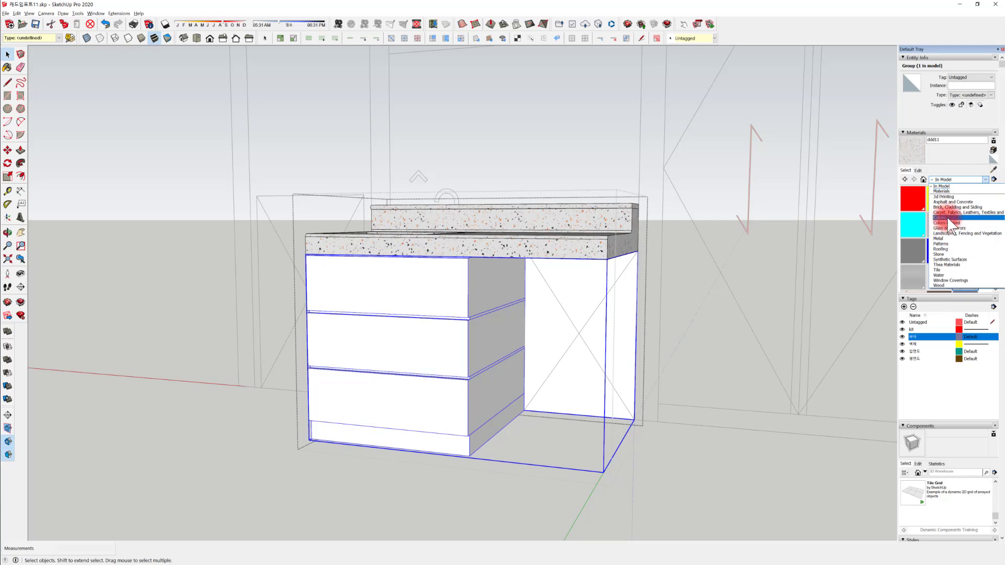
left_click(946, 217)
left_click(976, 181)
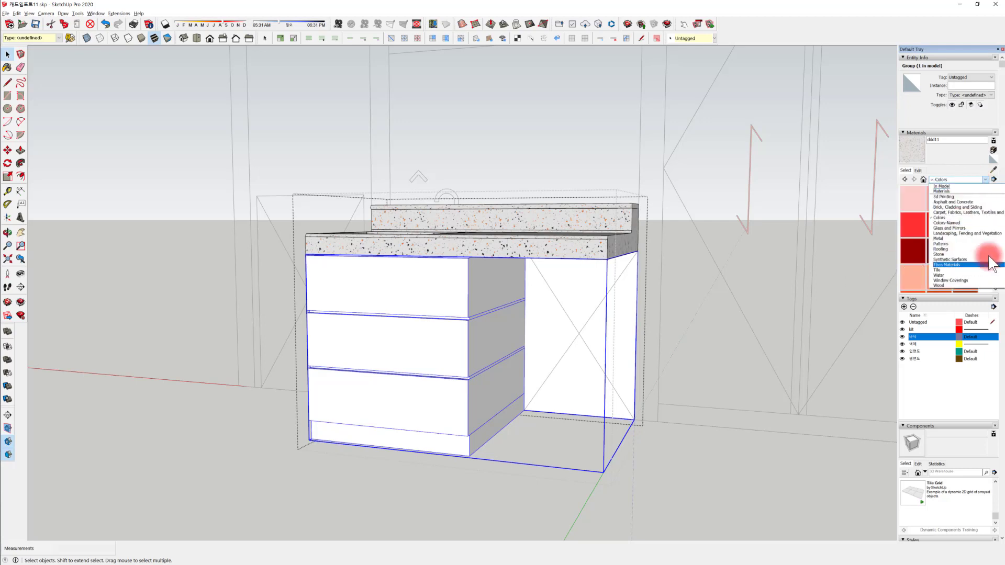
left_click(928, 220)
left_click(962, 179)
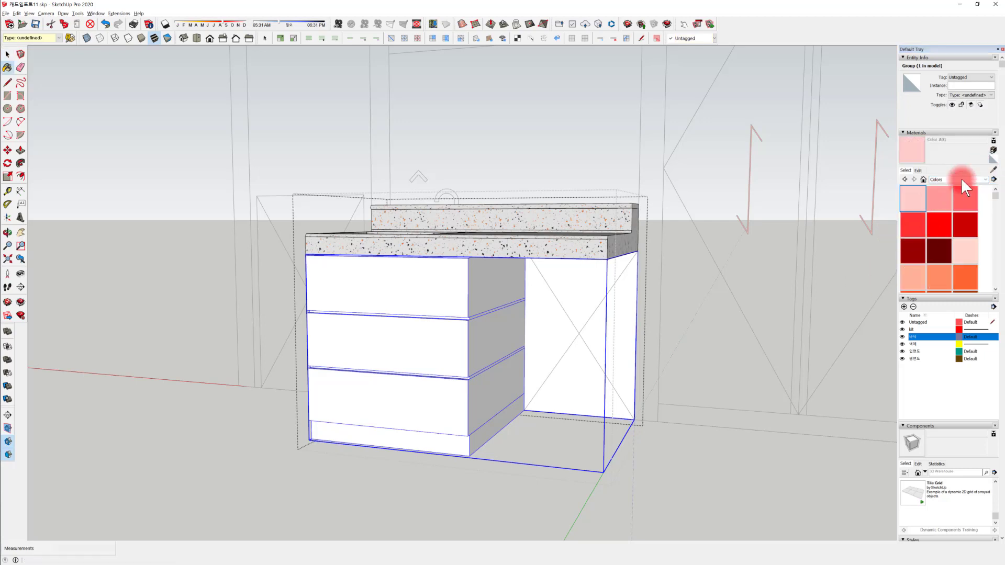
Create a new material named dd222 and enable a texture image for it
left_click(992, 150)
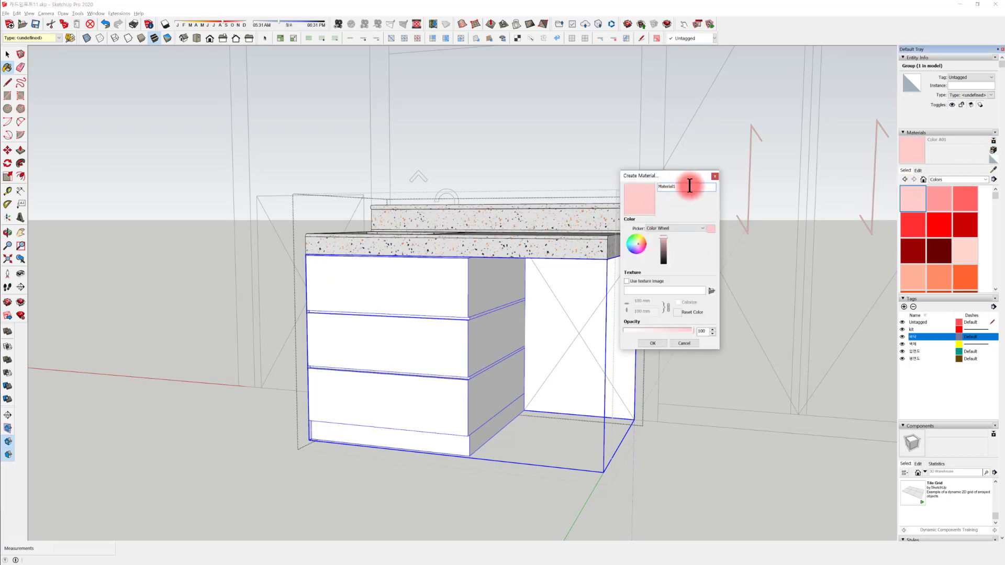
double_click(690, 186)
type("dd222")
left_click(627, 281)
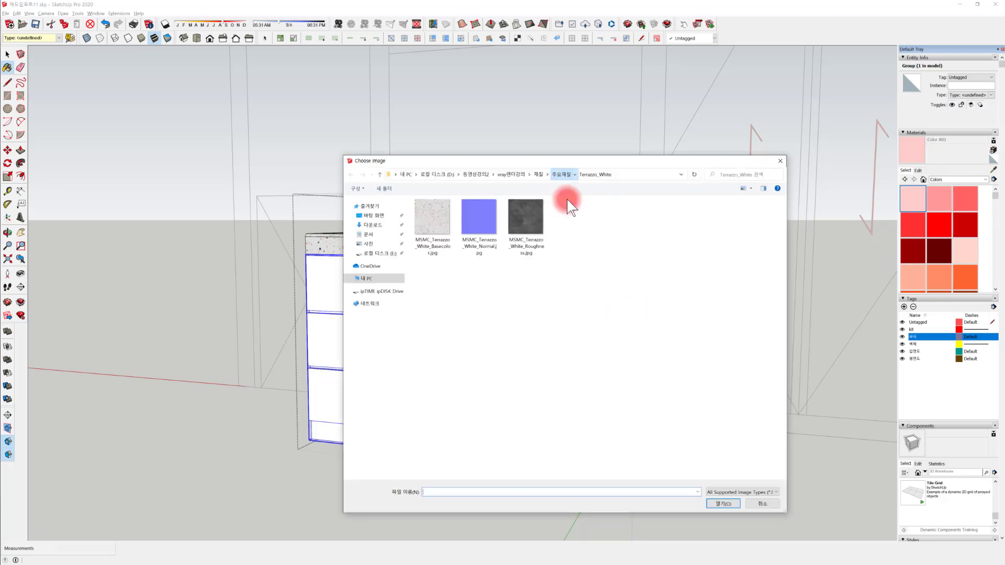
Load the brown wood image images.jpg as the new material's texture and paint the cabinet group with it
double_click(664, 224)
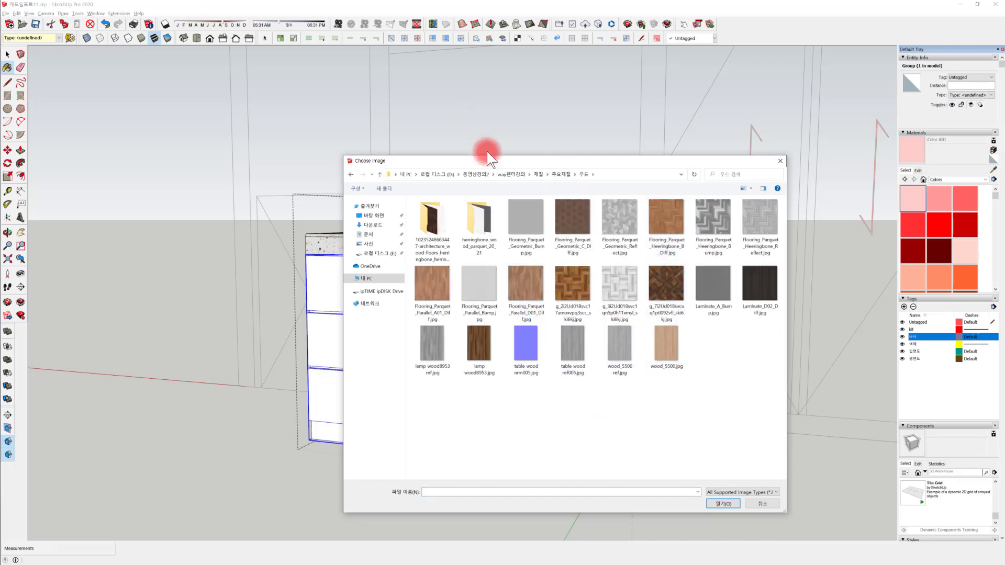
left_click(548, 177)
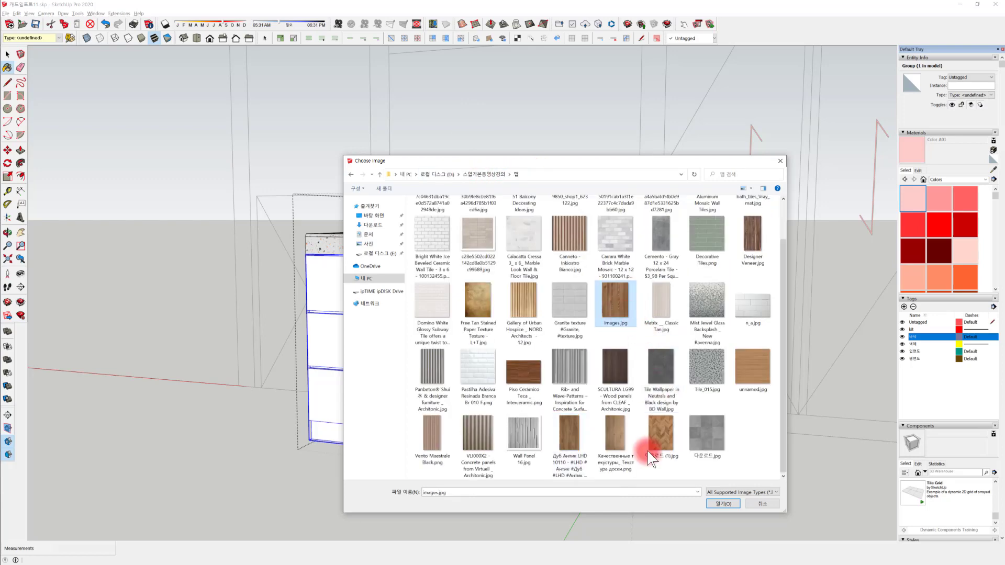
left_click(636, 327)
scroll(644, 335, "up", 5, "ctrl")
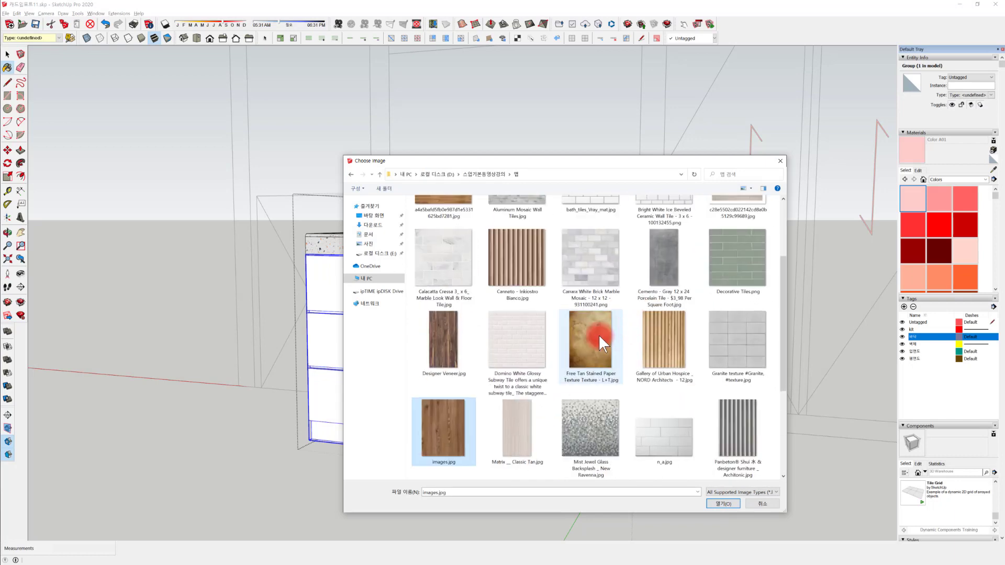
left_click(724, 504)
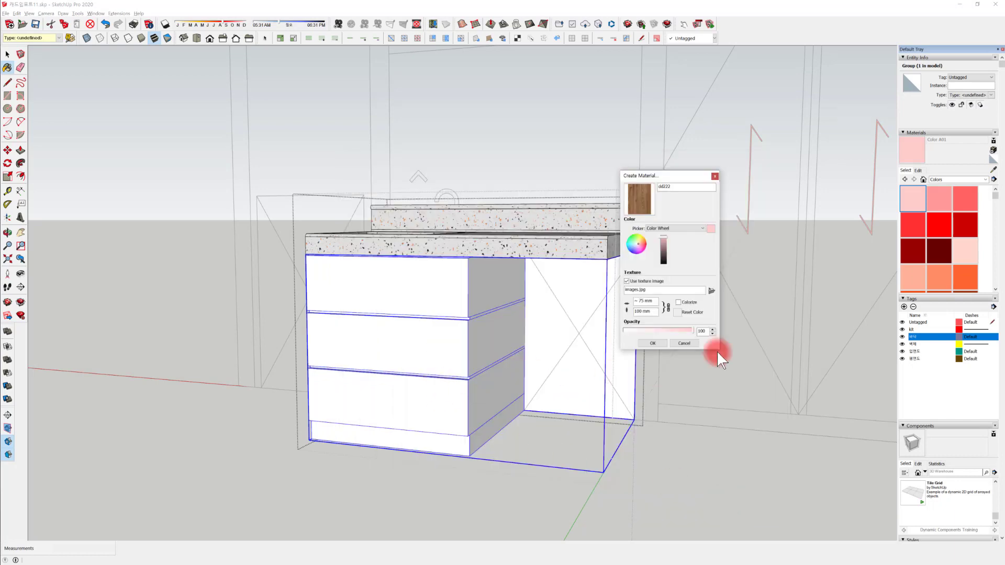
left_click(653, 343)
left_click(414, 326)
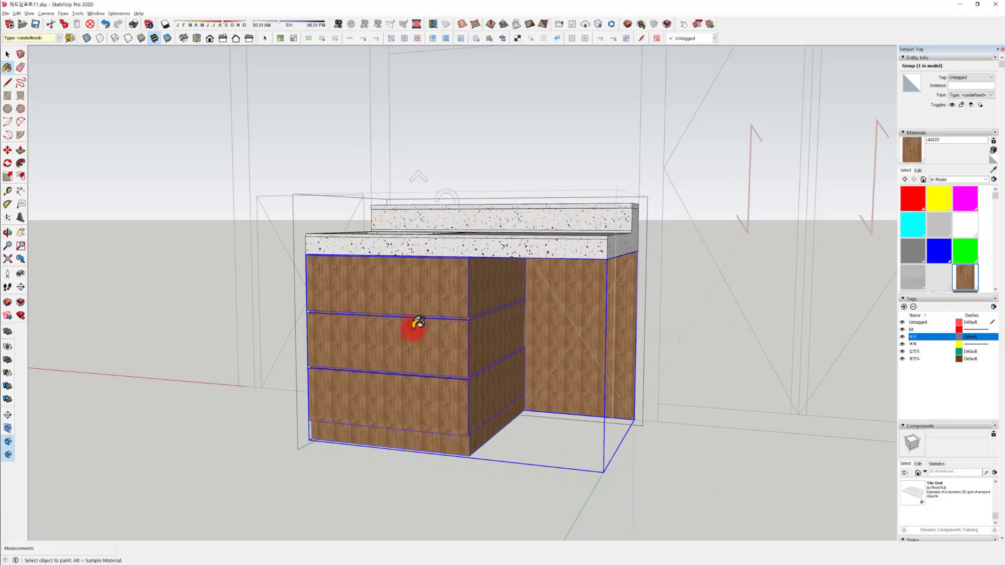
Set the dd222 wood texture's width to 200 mm
mouse_move(418, 323)
middle_mouse_down()
mouse_move(538, 359)
mouse_move(442, 281)
mouse_move(456, 360)
mouse_move(352, 324)
mouse_move(432, 303)
mouse_move(583, 347)
mouse_move(518, 340)
middle_mouse_up()
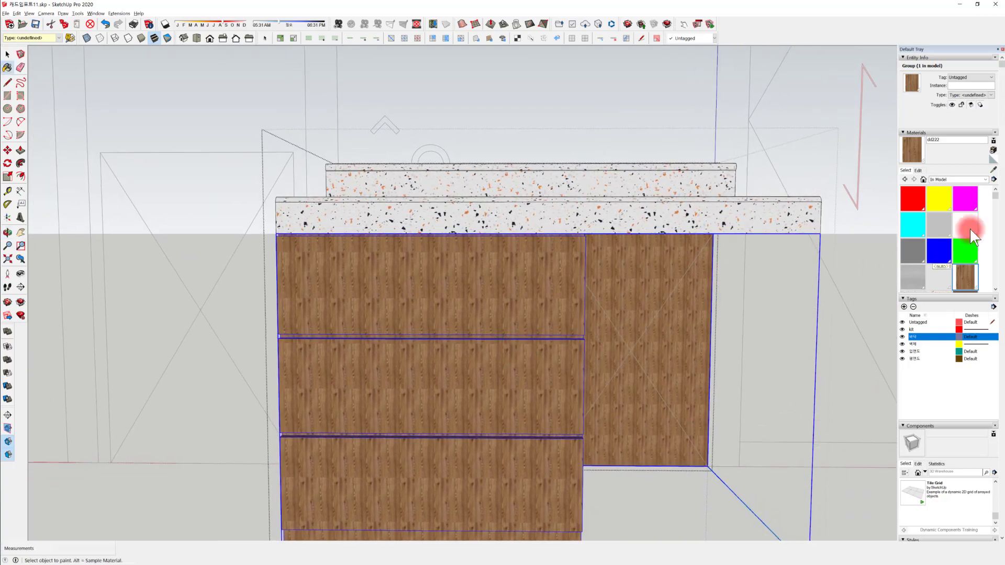
left_click(918, 170)
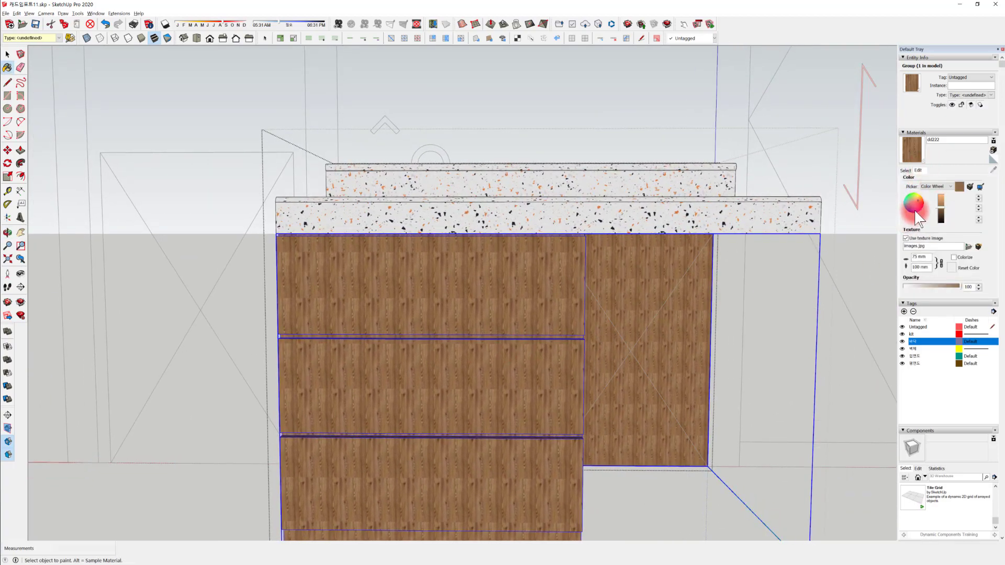
left_click_drag(917, 256, 899, 258)
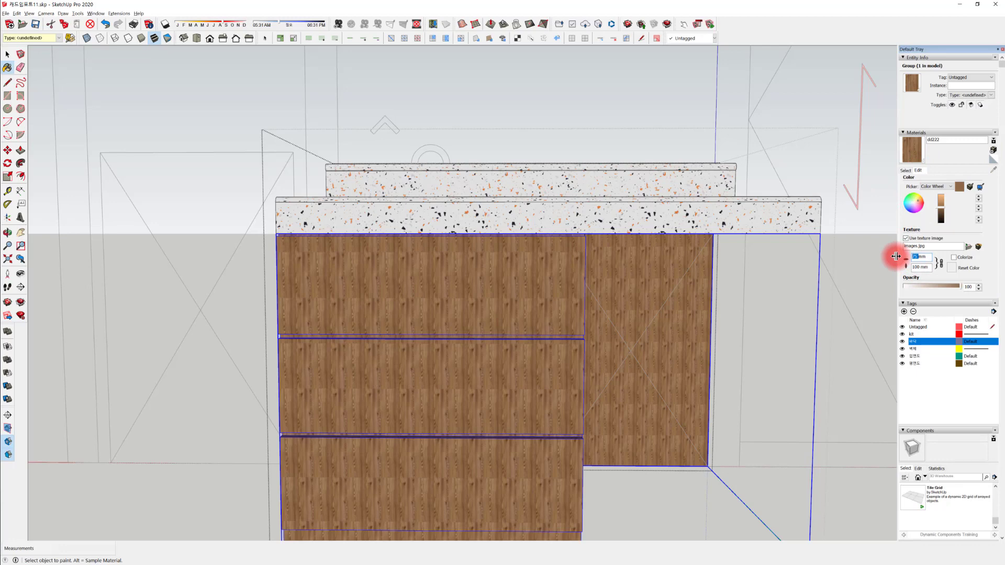
type("200")
key("Return")
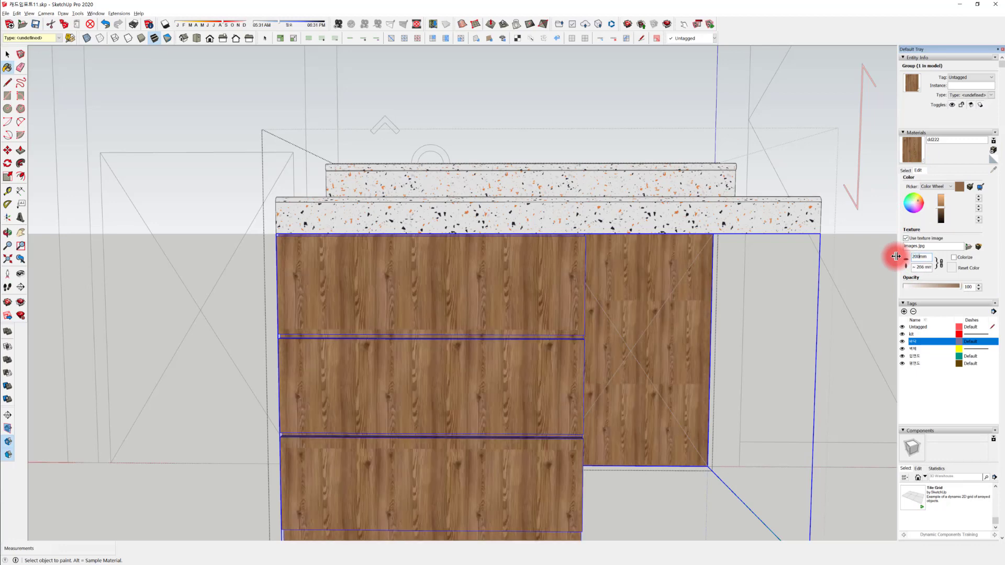
Set the dd222 wood texture's width to 250 mm
middle_click_drag(607, 330, 449, 340)
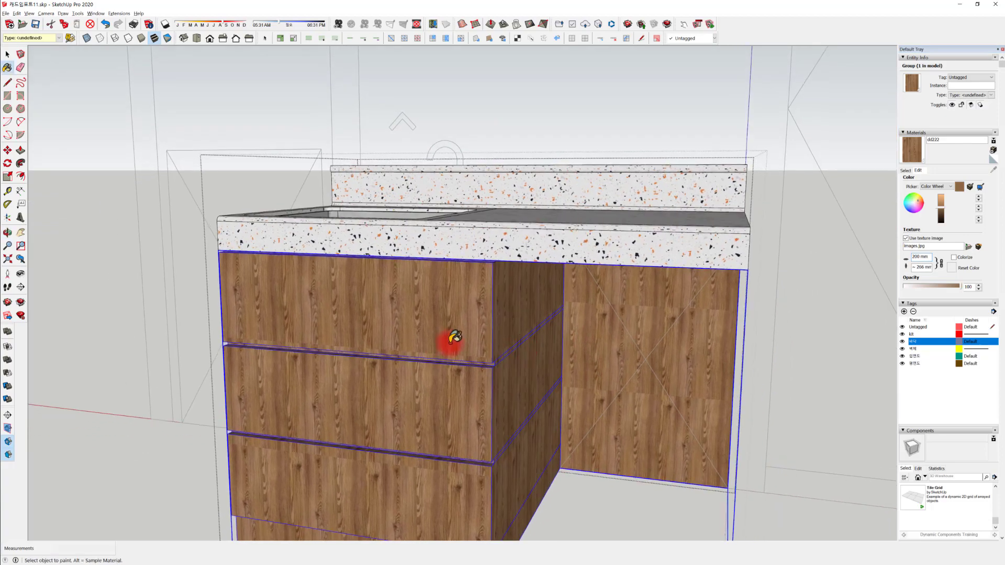
scroll(424, 335, "up", 2)
scroll(424, 335, "up", 1)
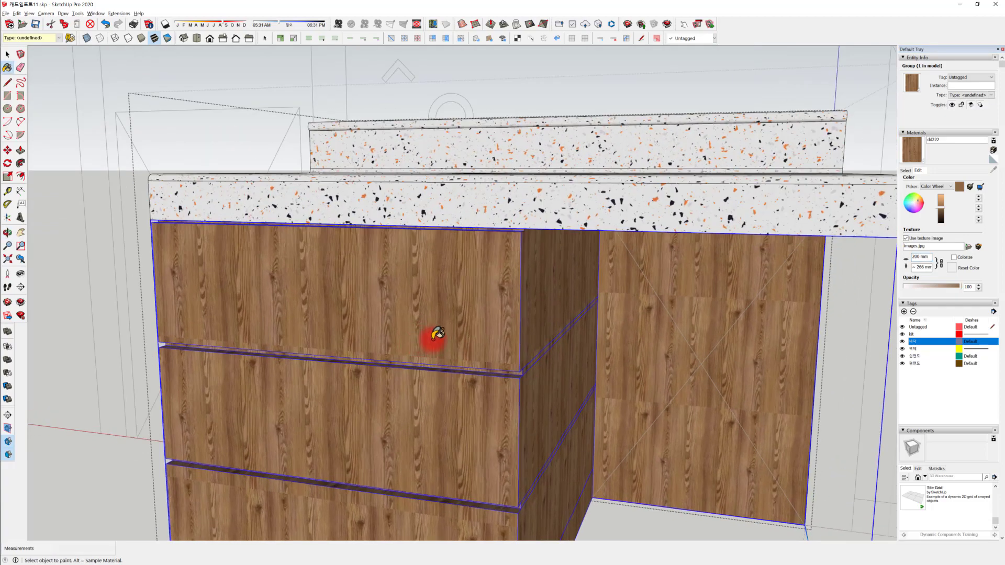
middle_click_drag(516, 426, 520, 404)
middle_click_drag(523, 413, 707, 335)
double_click(920, 257)
left_click(694, 241)
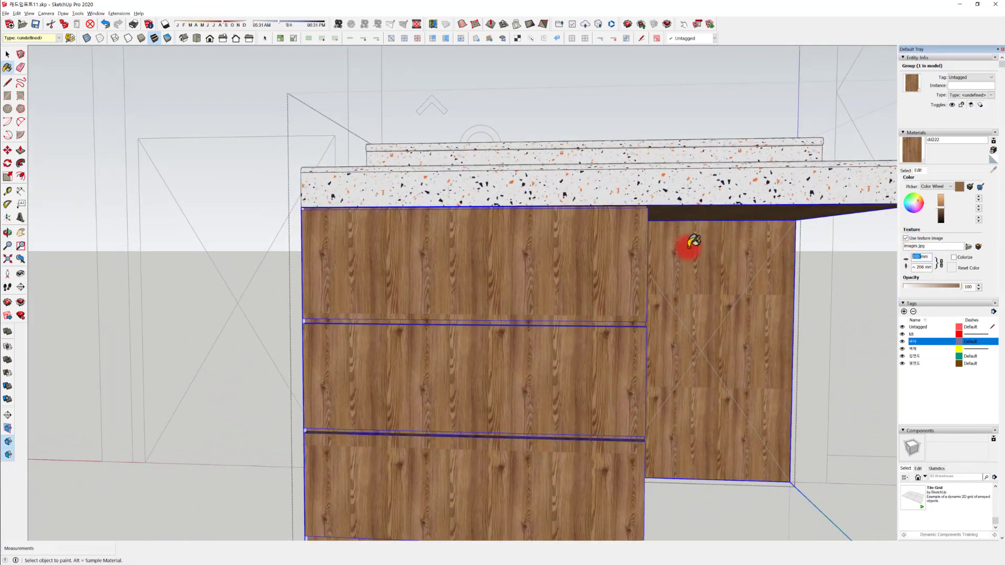
type("250")
key("Return")
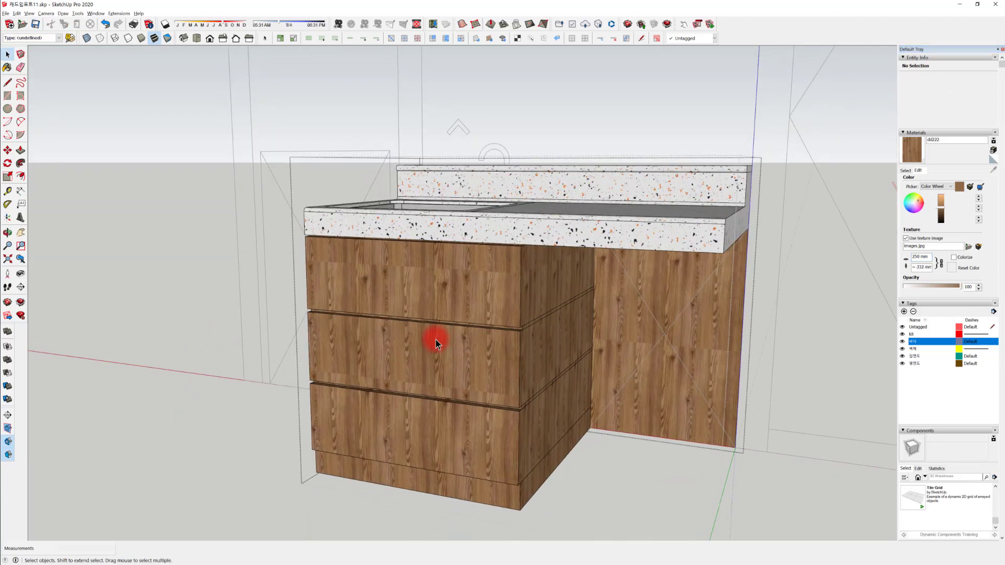
Explode the wood-painted cabinet group
right_click(448, 363)
left_click(474, 197)
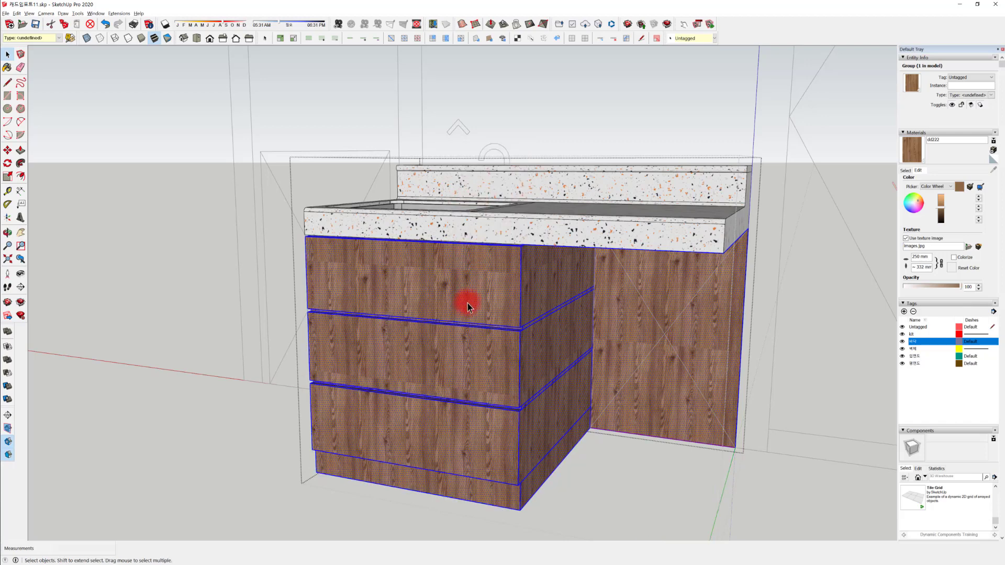
Reposition the wood texture on the top drawer front, shifting it up so its tile seam meets the front's upper edge
left_click(467, 304)
right_click(476, 303)
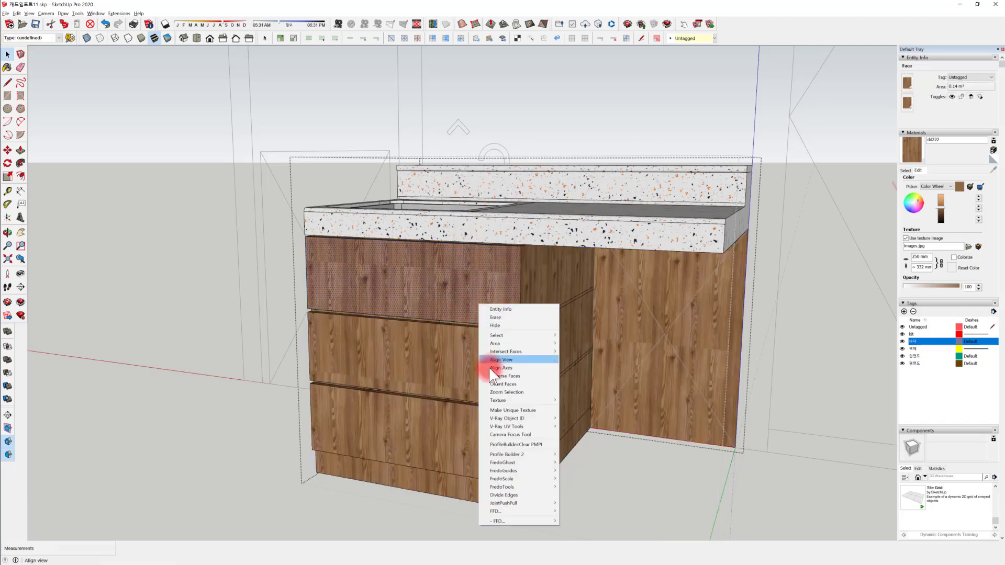
mouse_move(499, 401)
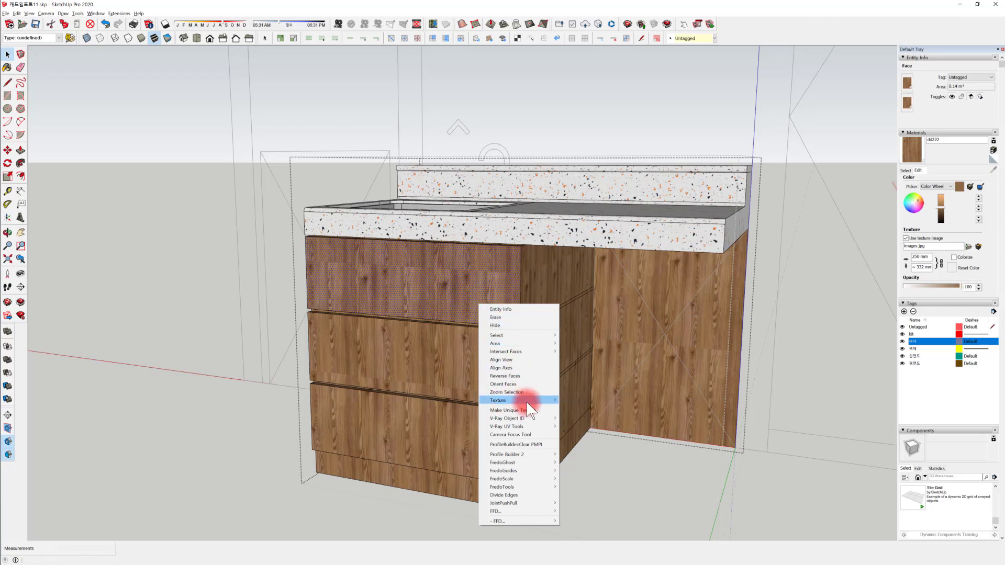
left_click(578, 401)
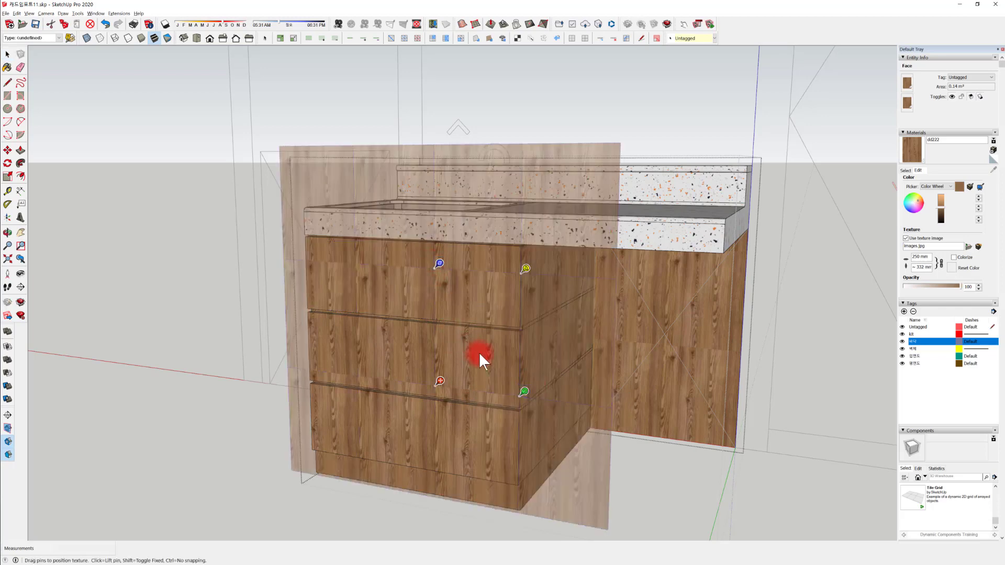
scroll(480, 355, "up", 2)
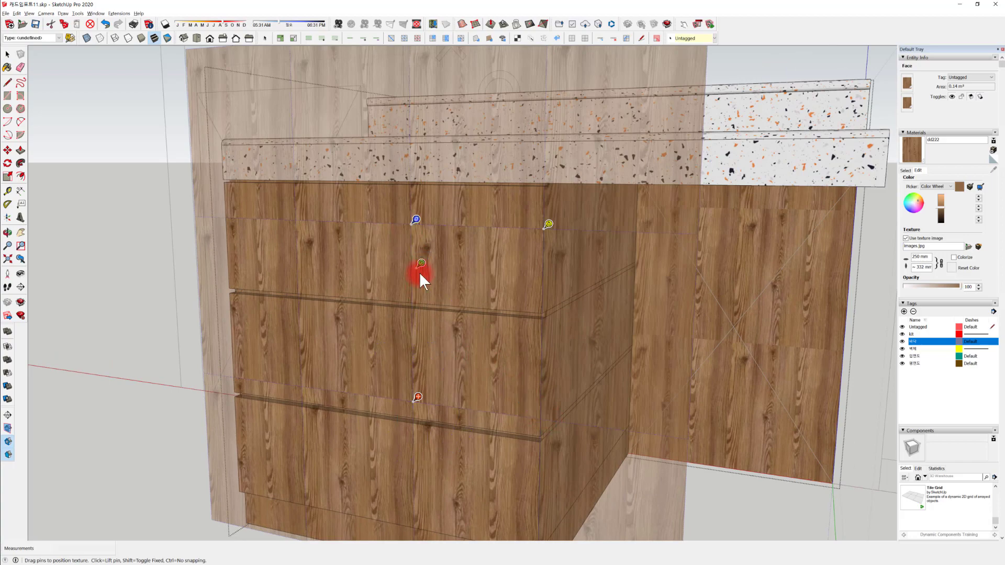
scroll(420, 274, "up", 2)
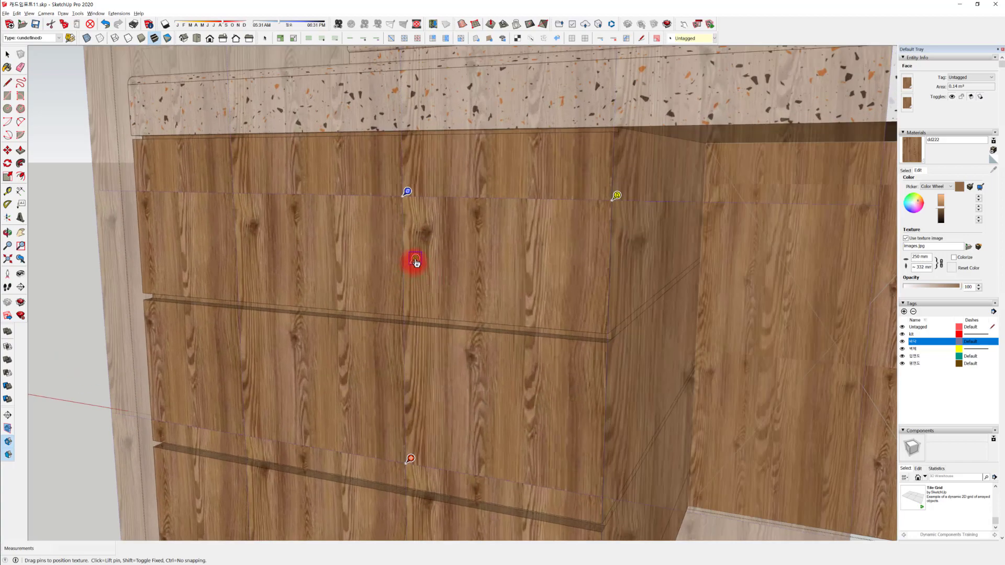
left_click_drag(414, 260, 416, 212)
scroll(467, 299, "down", 2)
middle_click_drag(487, 283, 533, 279, "shift")
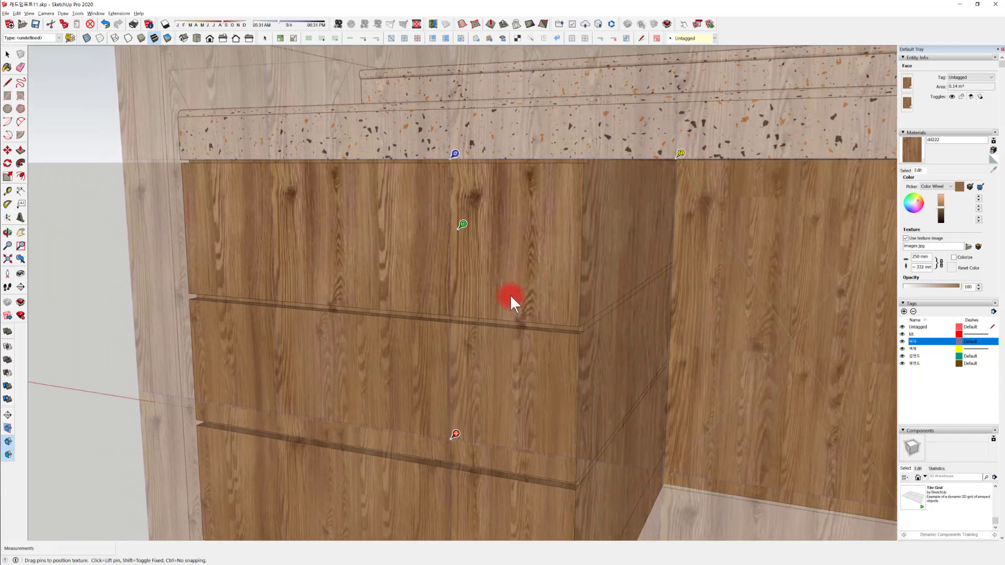
right_click(508, 271)
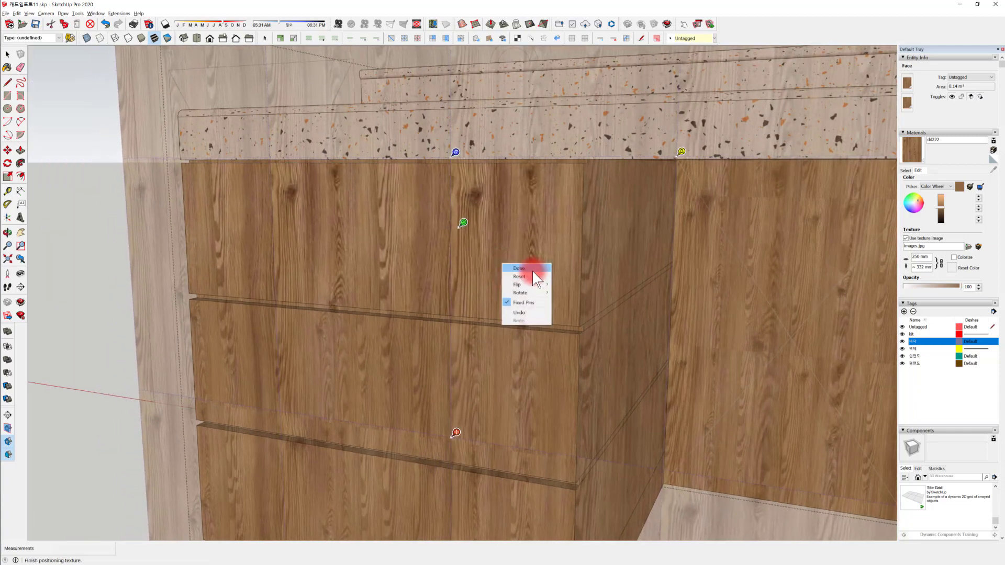
left_click(532, 271)
scroll(532, 350, "down", 4)
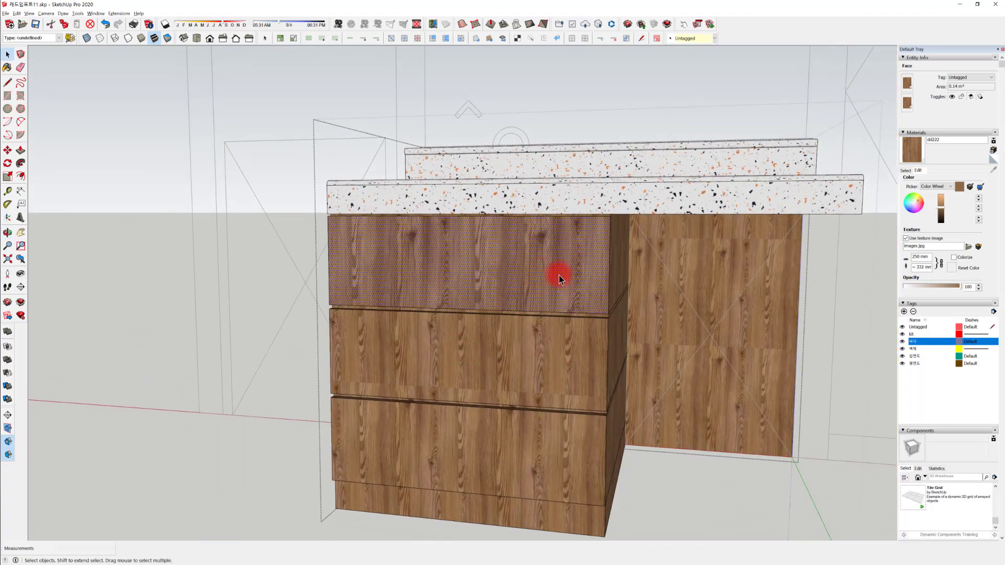
Paint the middle and bottom drawer fronts with the dd222 wood material
left_click(914, 157)
left_click(505, 342)
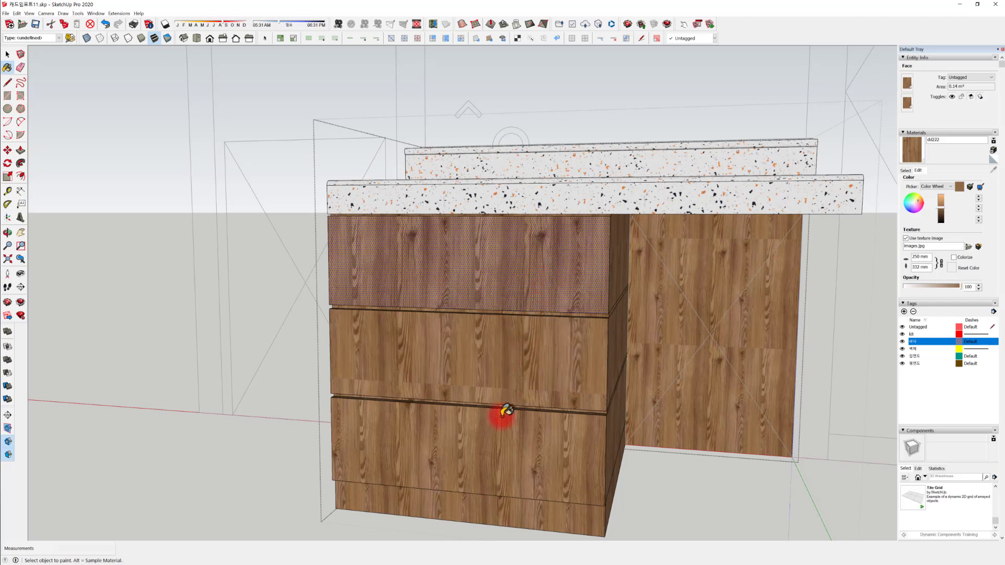
left_click(494, 444)
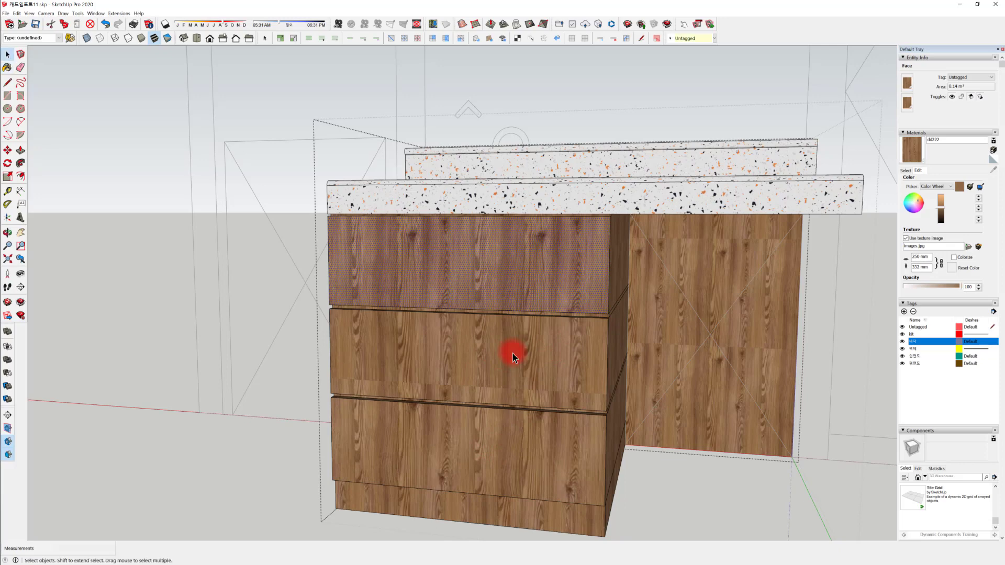
Reposition the wood texture on the middle drawer front, shifting it down so its tile seam meets the front's lower edge
right_click(527, 347)
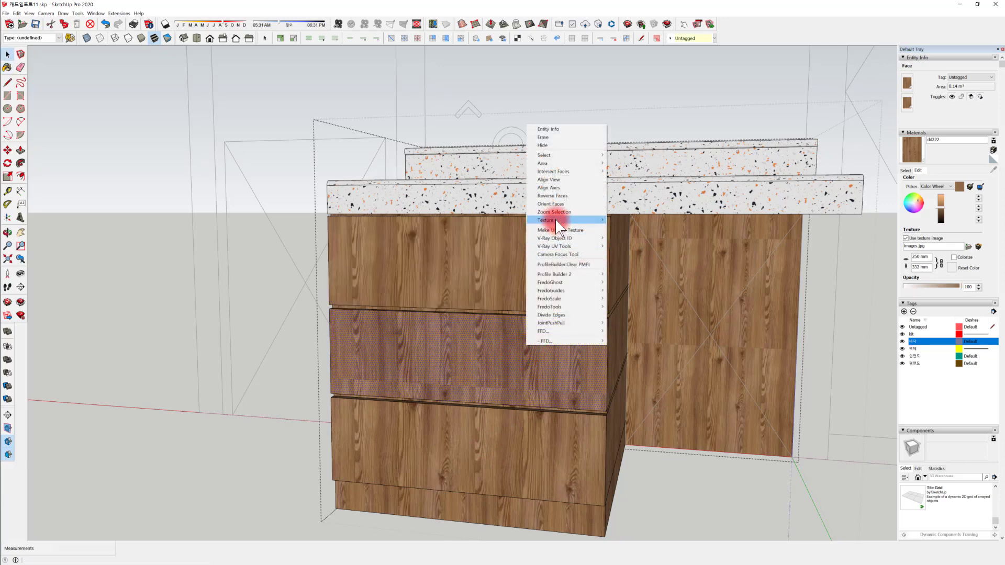
mouse_move(554, 218)
left_click(647, 221)
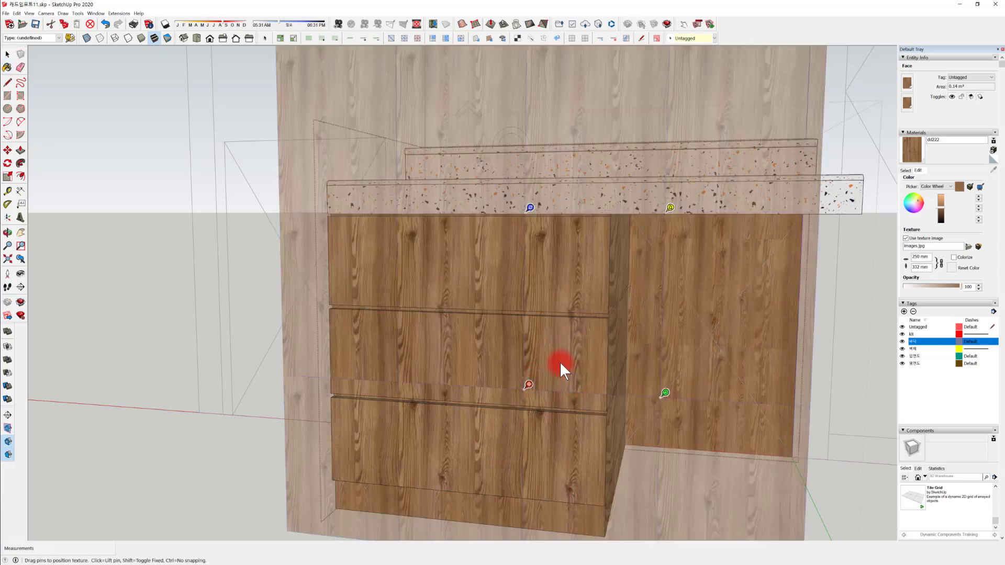
left_click_drag(560, 363, 559, 385)
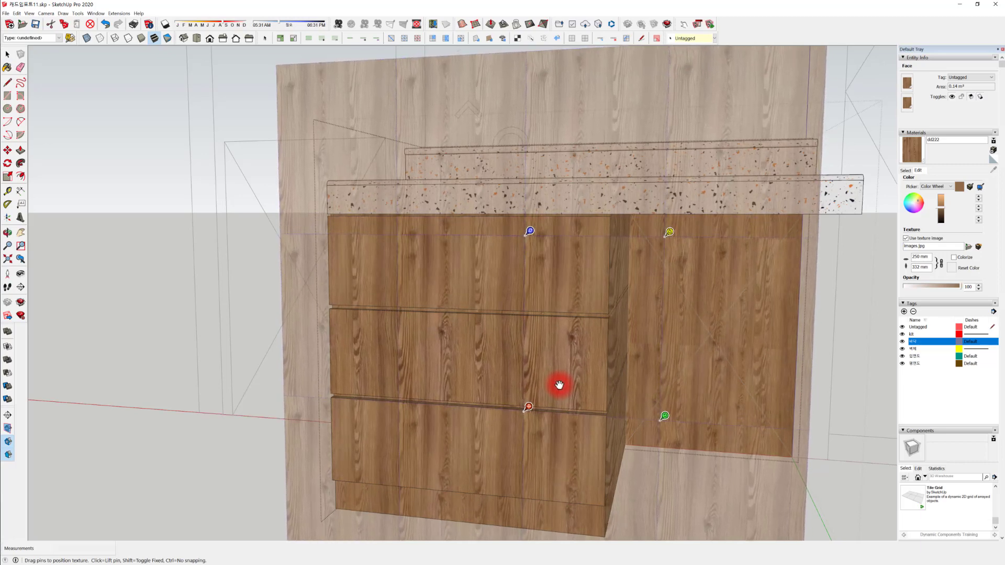
right_click(567, 352)
left_click(595, 353)
middle_click_drag(595, 362, 651, 503)
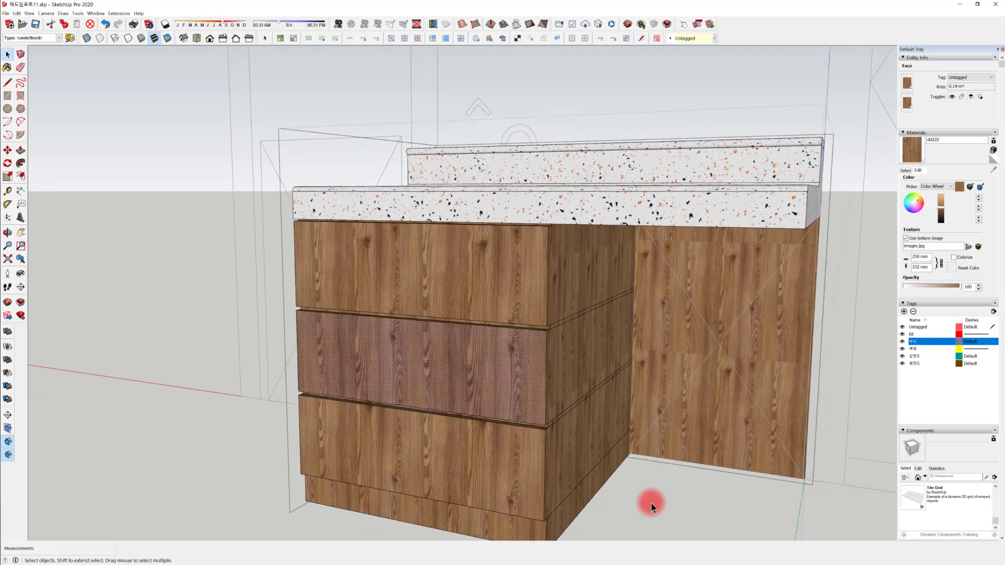
middle_click_drag(511, 454, 520, 419)
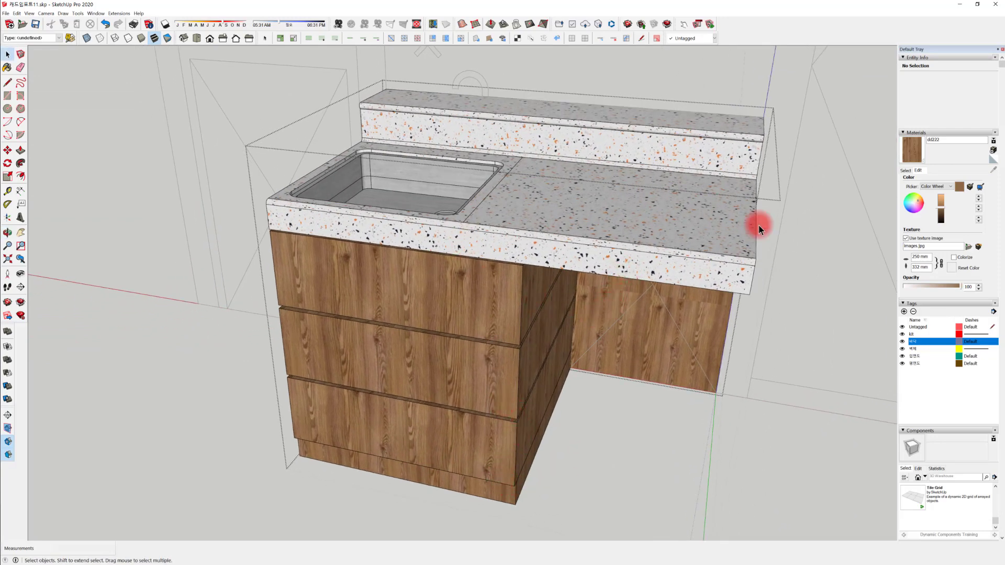
Sample the Aluminum material from the sink basin and paint the toe-kick base below the drawers with it
left_click(905, 171)
left_click(990, 172)
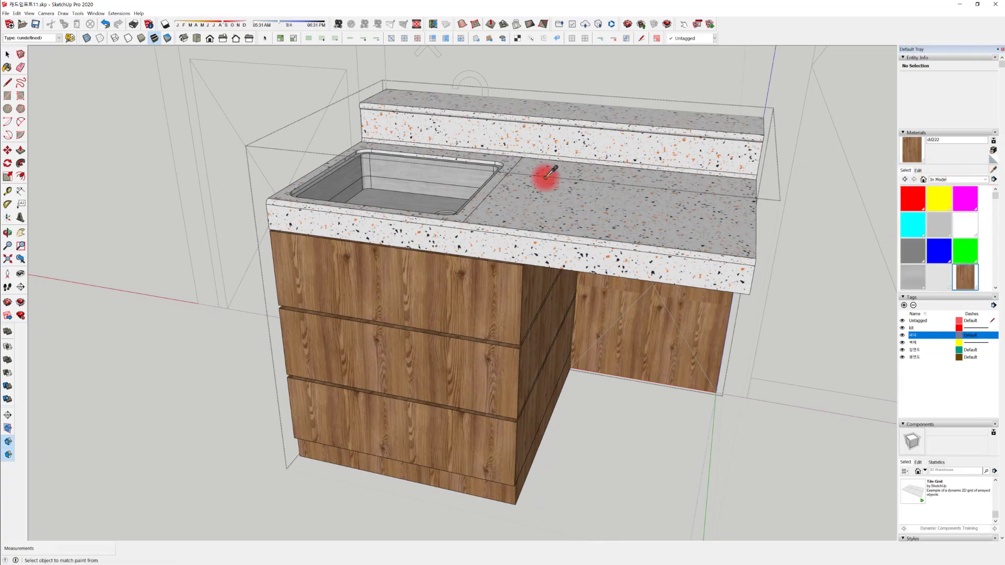
left_click(452, 207)
left_click(442, 474)
mouse_move(442, 476)
middle_mouse_down()
mouse_move(566, 419)
mouse_move(482, 314)
mouse_move(490, 419)
mouse_move(713, 415)
mouse_move(494, 397)
middle_mouse_up()
left_click(489, 416)
left_click(481, 404)
mouse_move(680, 410)
middle_mouse_down()
mouse_move(388, 450)
mouse_move(540, 402)
middle_mouse_up()
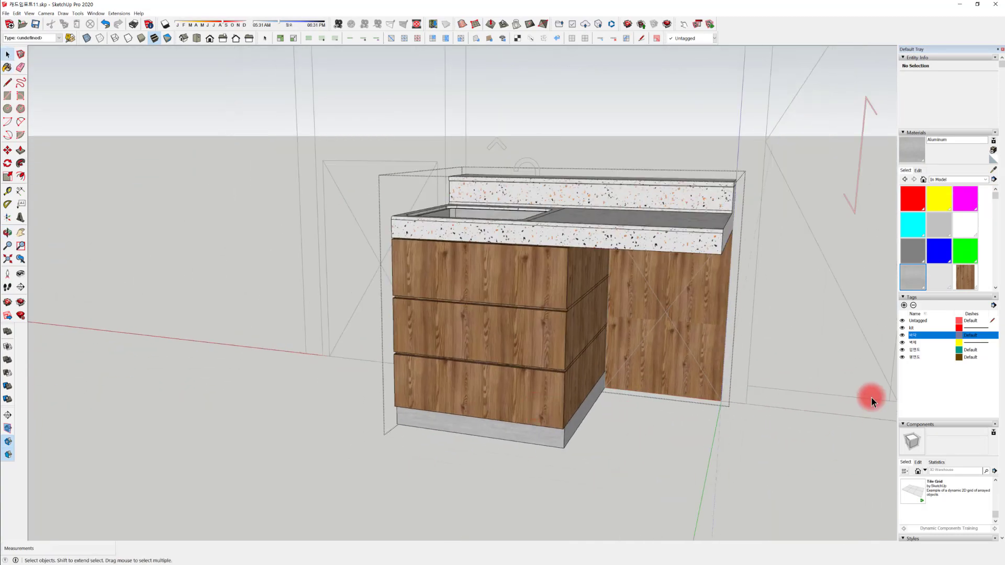
Move the sink counter group from the elevation drawing into the room niche beside the tall cabinets, snapping its lower front corner to the niche corner
middle_click_drag(813, 373, 471, 338)
left_click(567, 222)
middle_click_drag(567, 222, 514, 260)
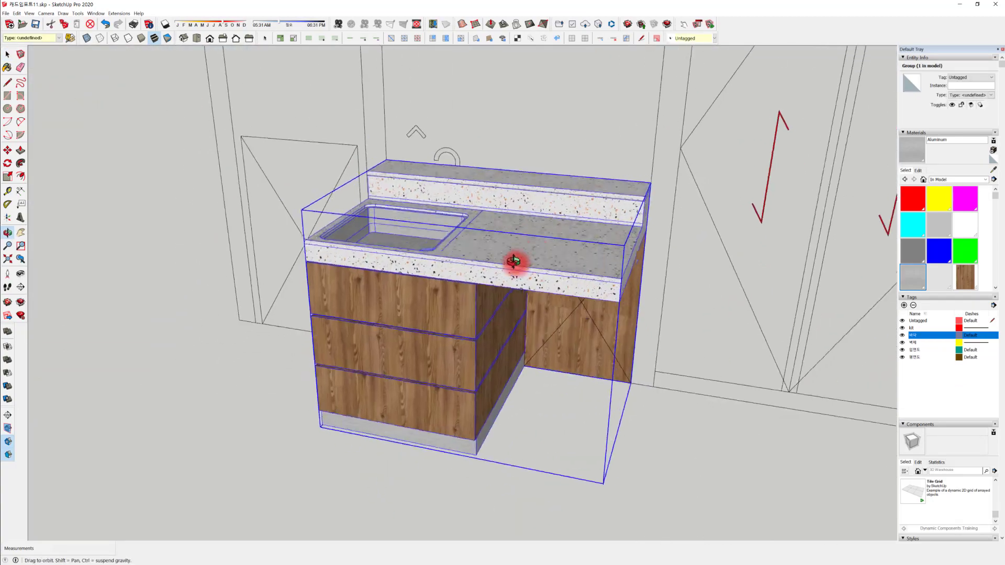
scroll(471, 314, "down", 10)
key("space")
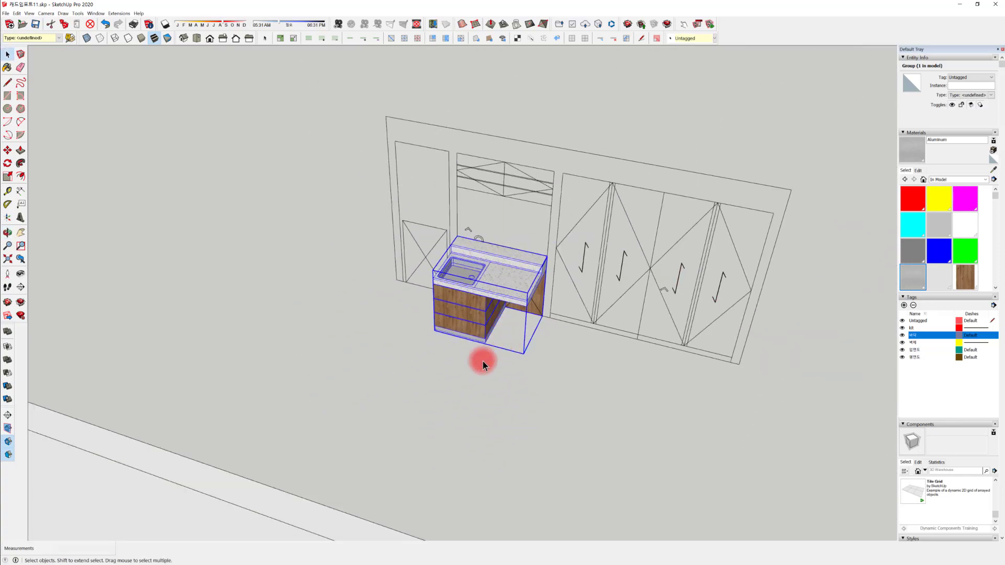
middle_click_drag(483, 361, 602, 248)
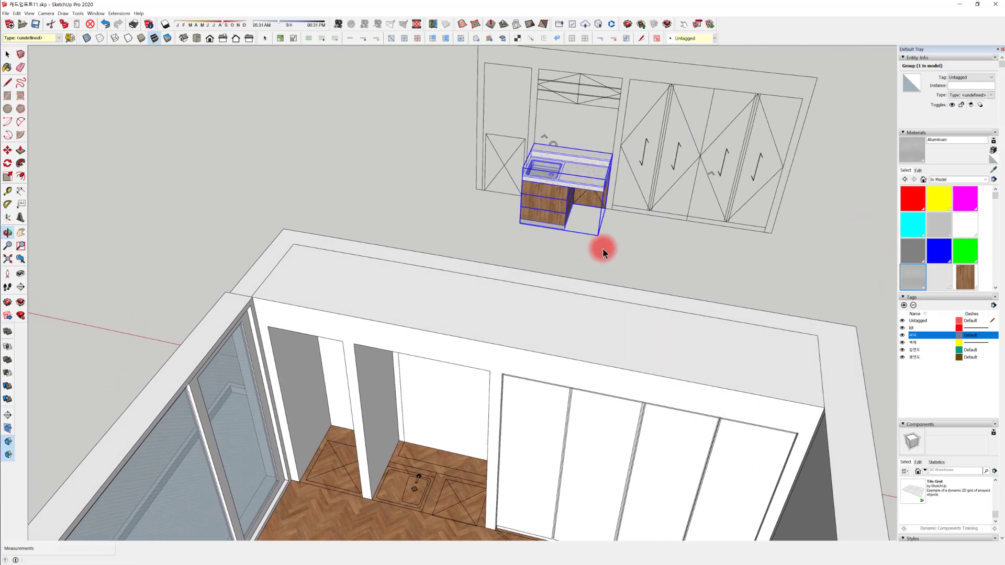
scroll(538, 157, "up", 3)
middle_click_drag(539, 157, 448, 196)
scroll(502, 184, "up", 4)
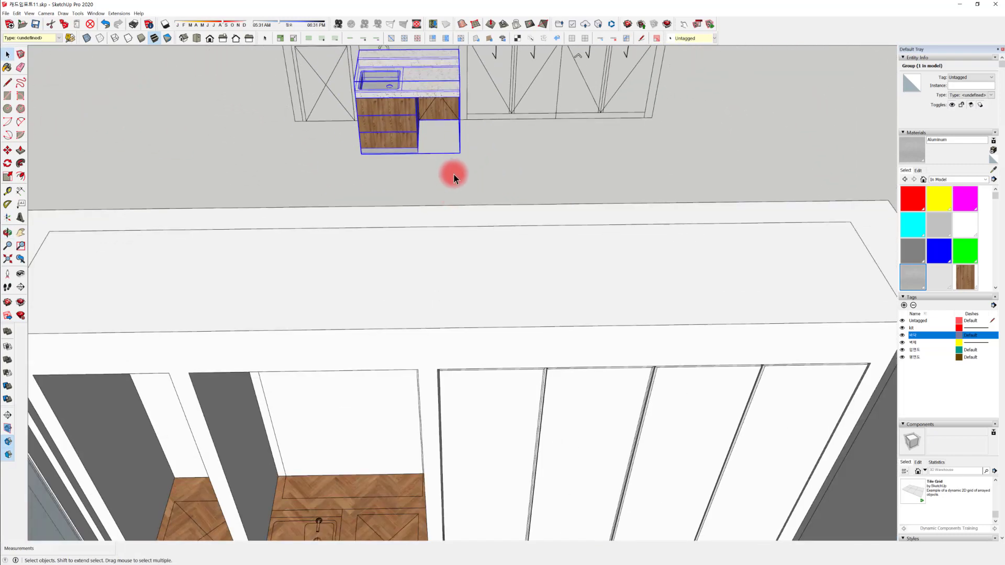
key("m")
left_click_drag(459, 119, 426, 352)
scroll(361, 403, "up", 2)
scroll(367, 387, "up", 3)
middle_click_drag(426, 353, 433, 385)
scroll(437, 418, "down", 5)
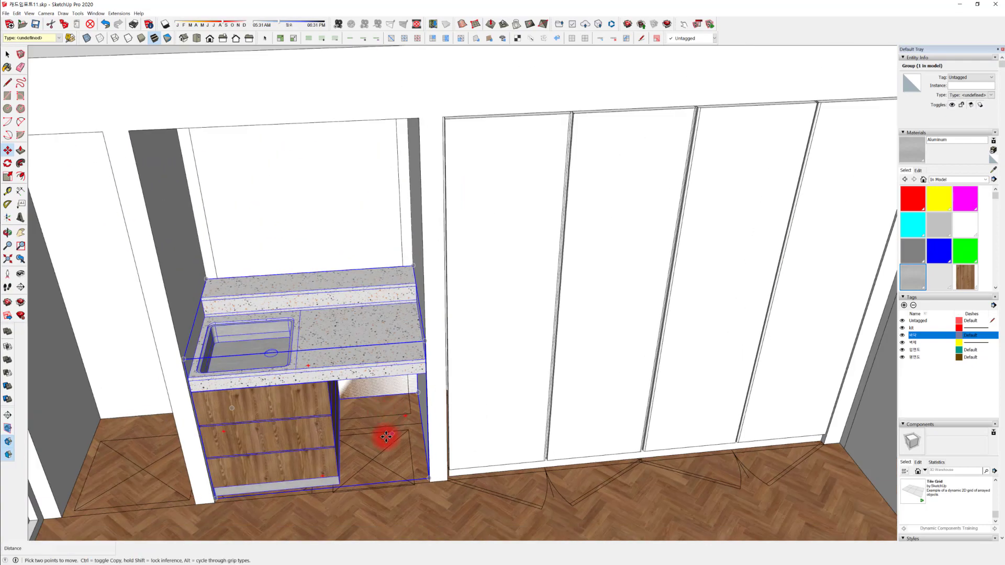
Push/Pull the wood back panel face in the open bay under the counter
scroll(471, 382, "up", 8)
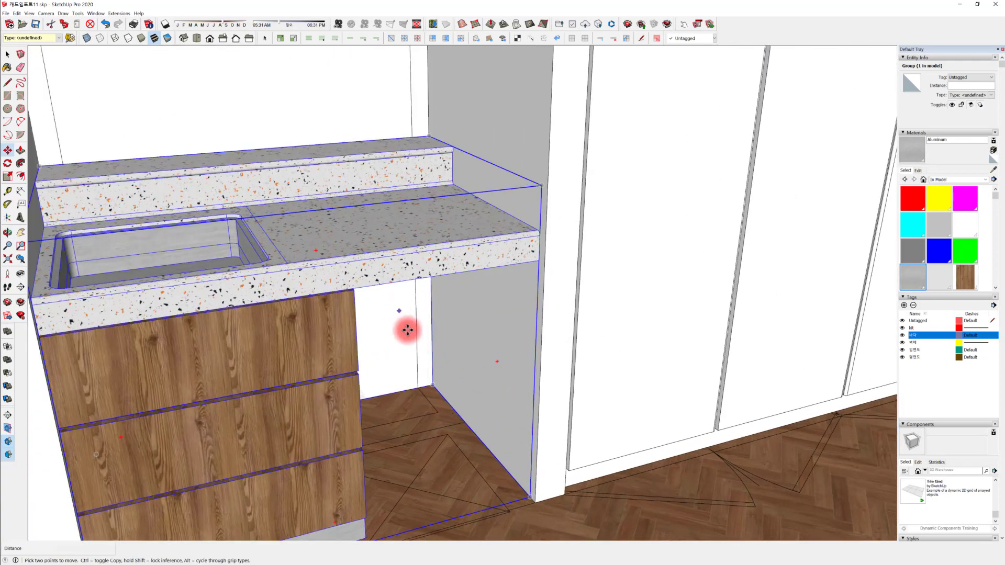
middle_click_drag(407, 330, 368, 342)
middle_click_drag(476, 425, 482, 298)
key("space")
double_click(545, 287)
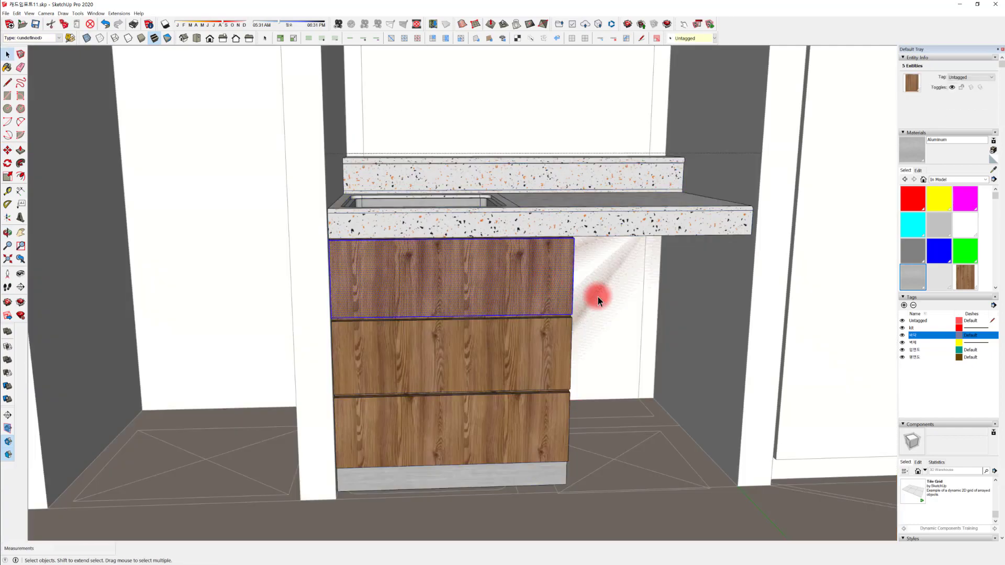
left_click(600, 297)
key("p")
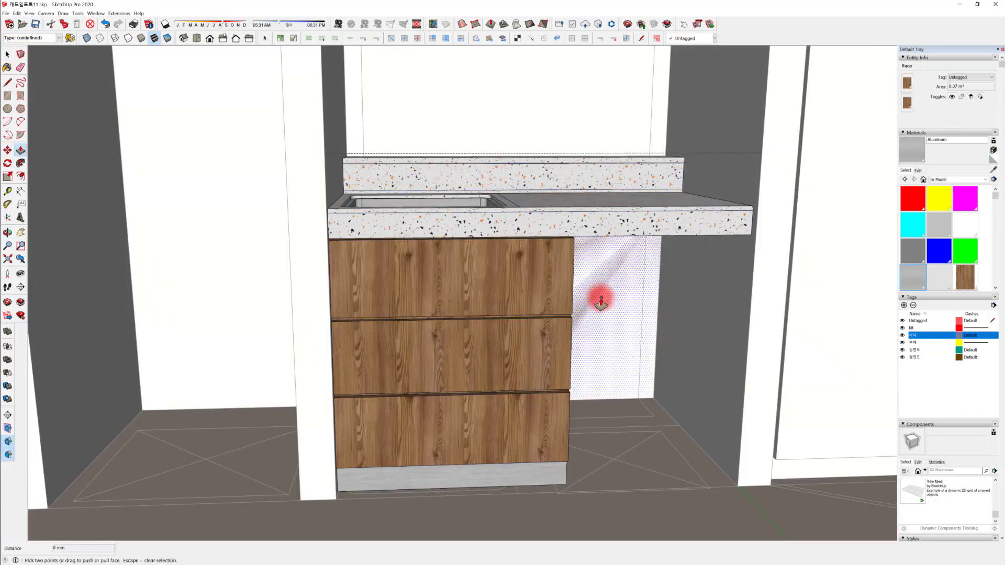
double_click(601, 301)
middle_click_drag(600, 309, 350, 237)
key("space")
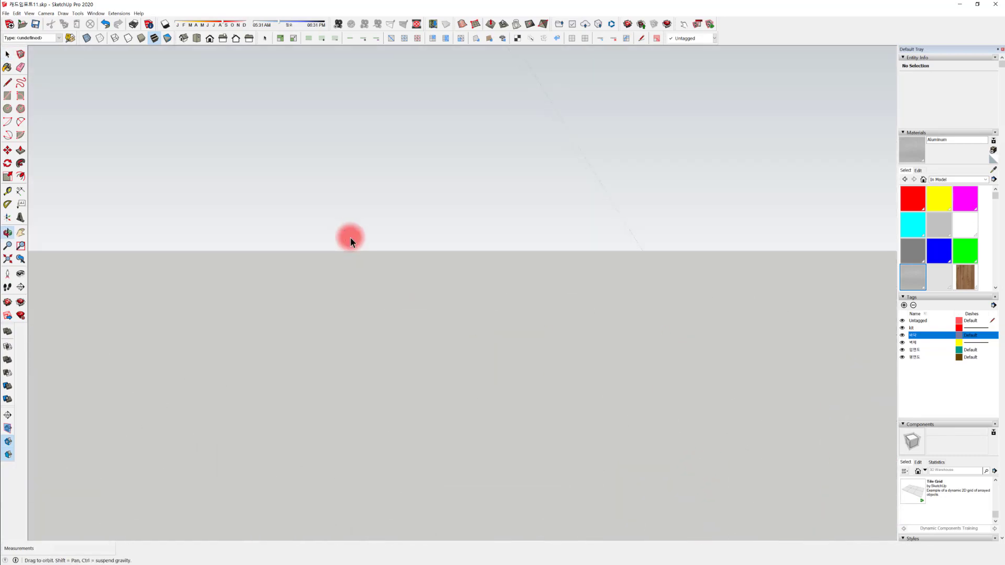
Draw a rectangle over the upper cabinet outline above the sink in the elevation drawing
middle_click_drag(397, 321, 844, 564)
scroll(428, 284, "up", 4)
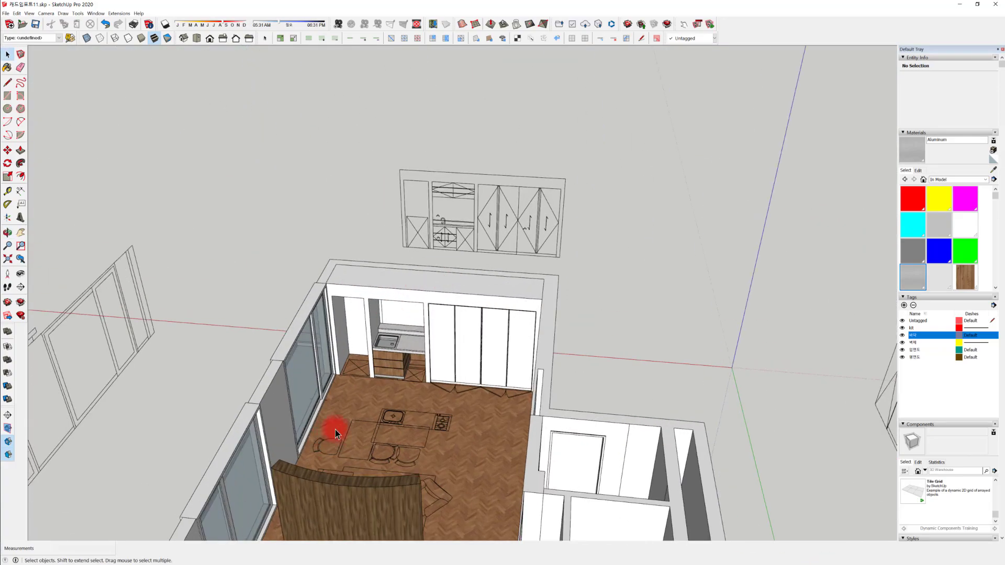
scroll(335, 430, "up", 4)
scroll(445, 284, "down", 3)
scroll(462, 335, "up", 3)
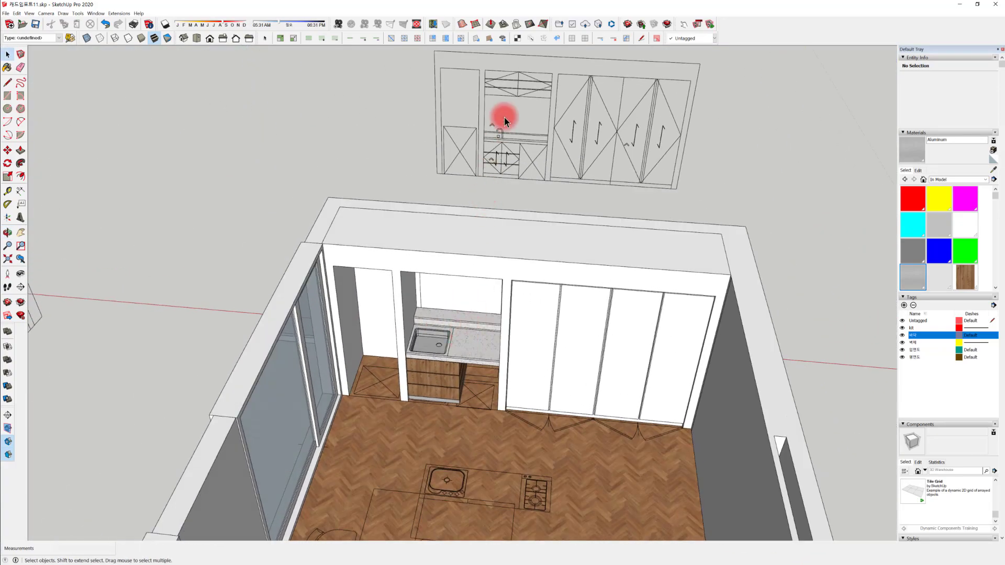
mouse_move(504, 117)
middle_mouse_down()
mouse_move(498, 164)
mouse_move(438, 269)
mouse_move(385, 262)
middle_mouse_up()
scroll(419, 303, "up", 5)
key("r")
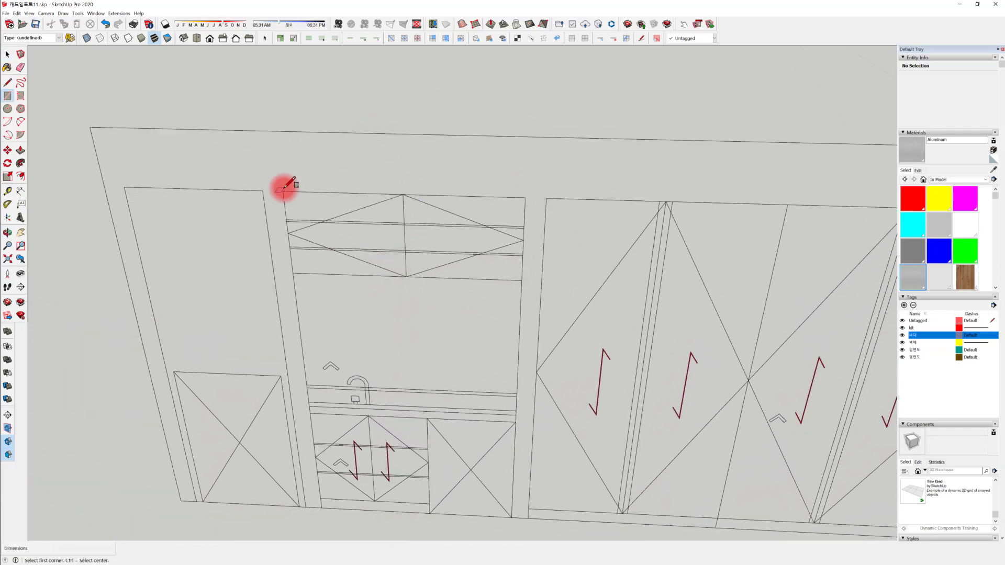
left_click(525, 279)
mouse_move(523, 280)
middle_mouse_down()
mouse_move(503, 274)
mouse_move(442, 368)
mouse_move(307, 334)
mouse_move(332, 316)
mouse_move(326, 235)
mouse_move(361, 287)
middle_mouse_up()
scroll(289, 231, "up", 3)
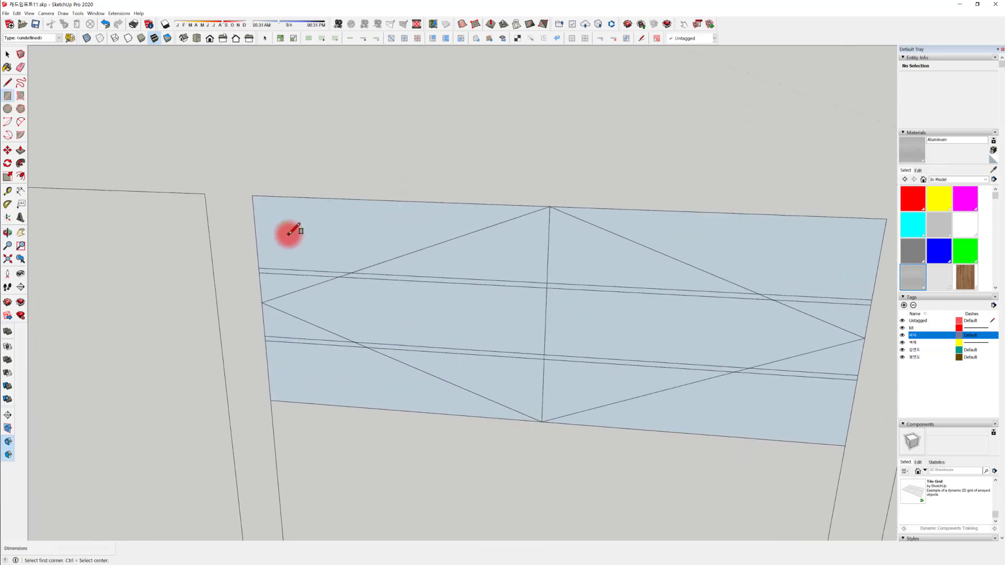
mouse_move(298, 238)
middle_mouse_down()
mouse_move(325, 265)
mouse_move(243, 261)
middle_mouse_up()
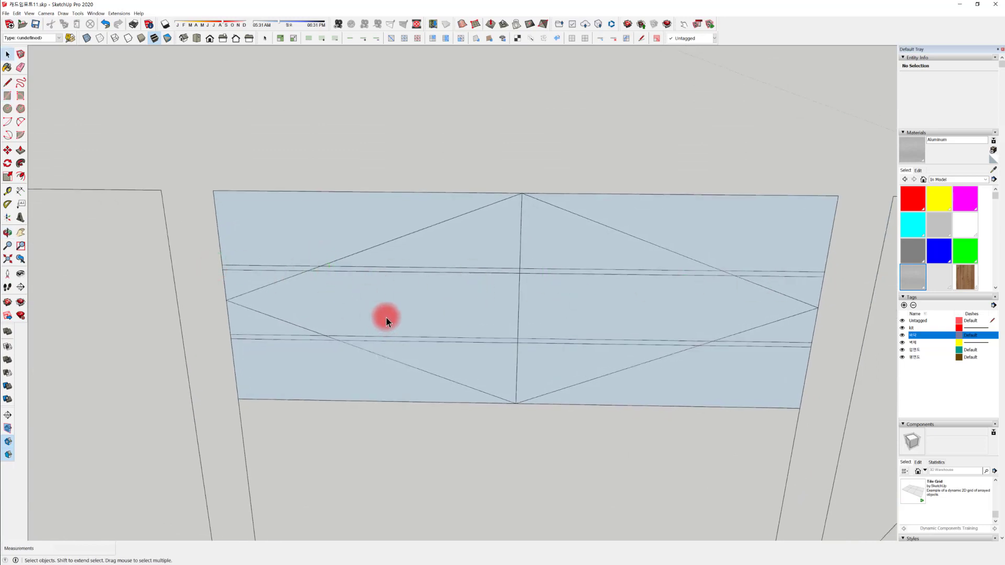
Draw a line across the upper cabinet face along the upper shelf's top edge
key("l")
left_click(222, 265)
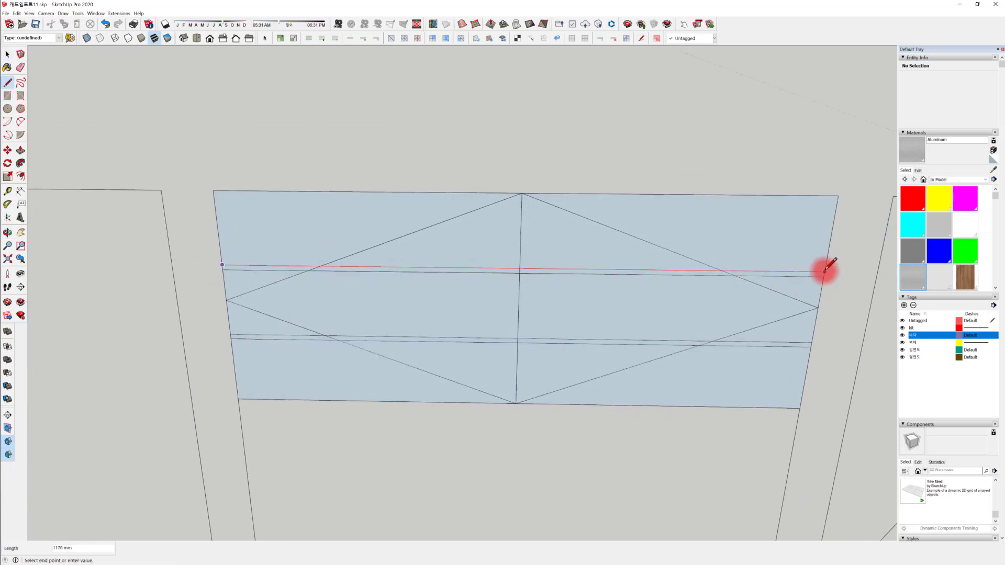
left_click(825, 268)
key("space")
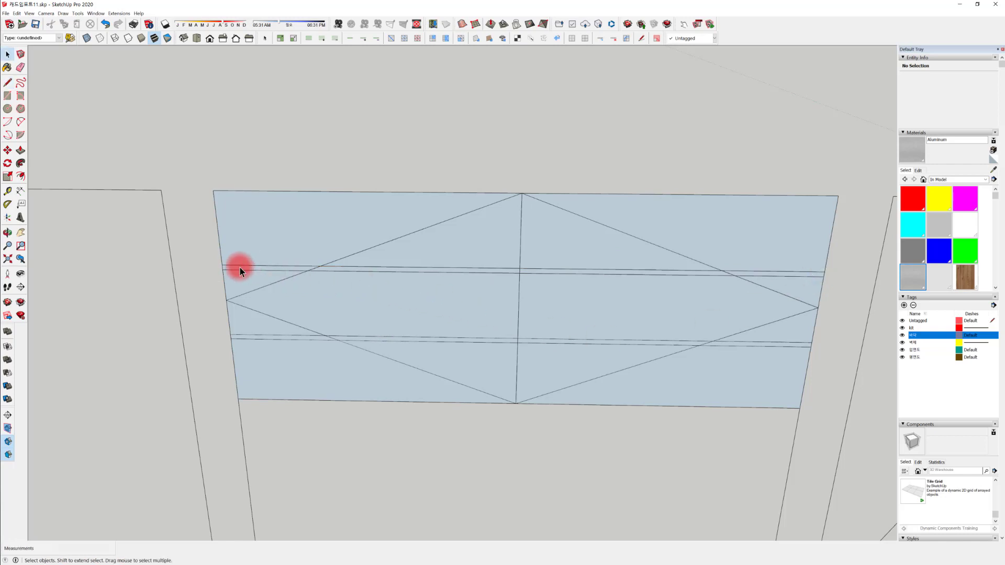
Copy the new shelf line 10 mm down onto the upper shelf's bottom edge
left_click(225, 270)
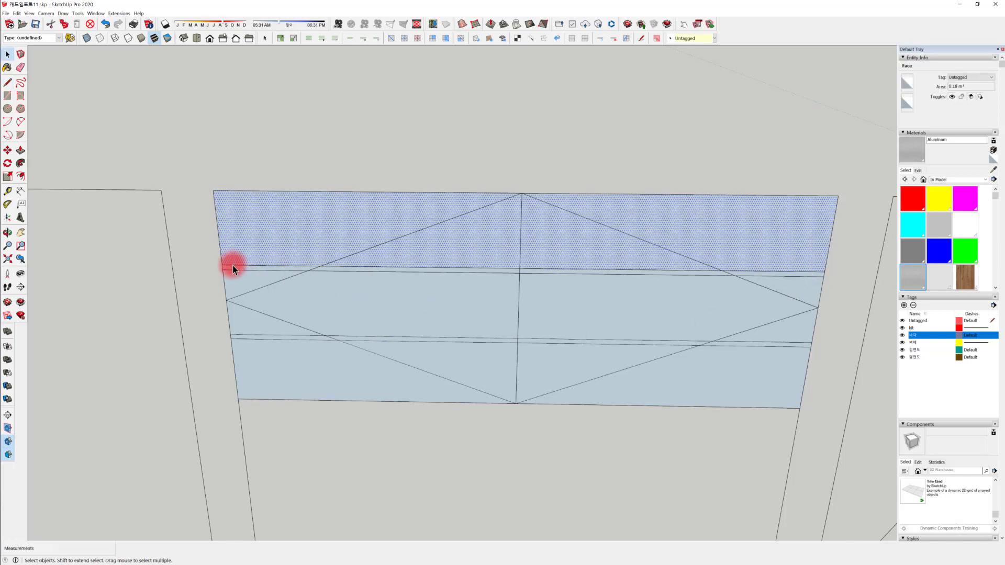
left_click(232, 265)
scroll(226, 282, "up", 3)
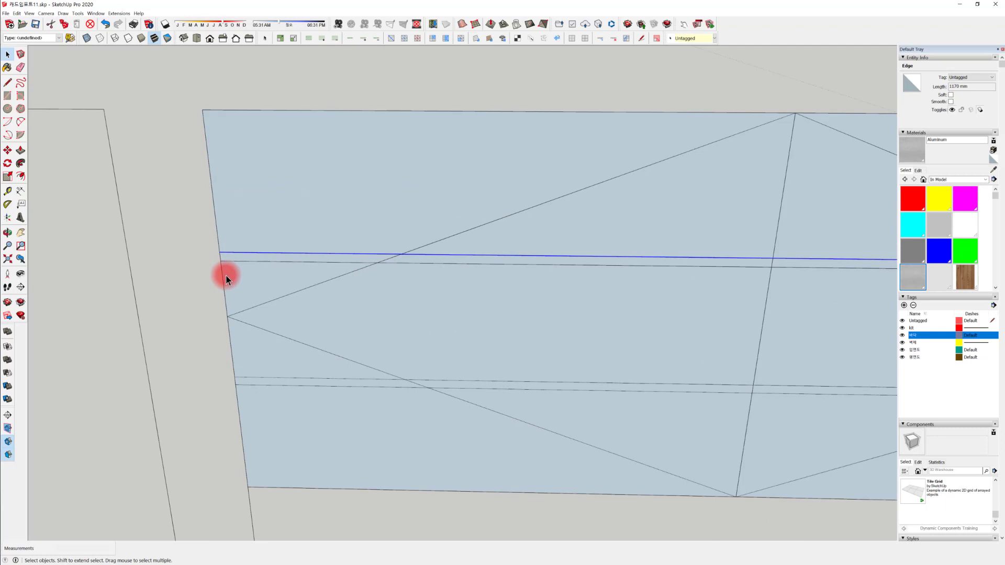
key("m")
left_click(218, 254)
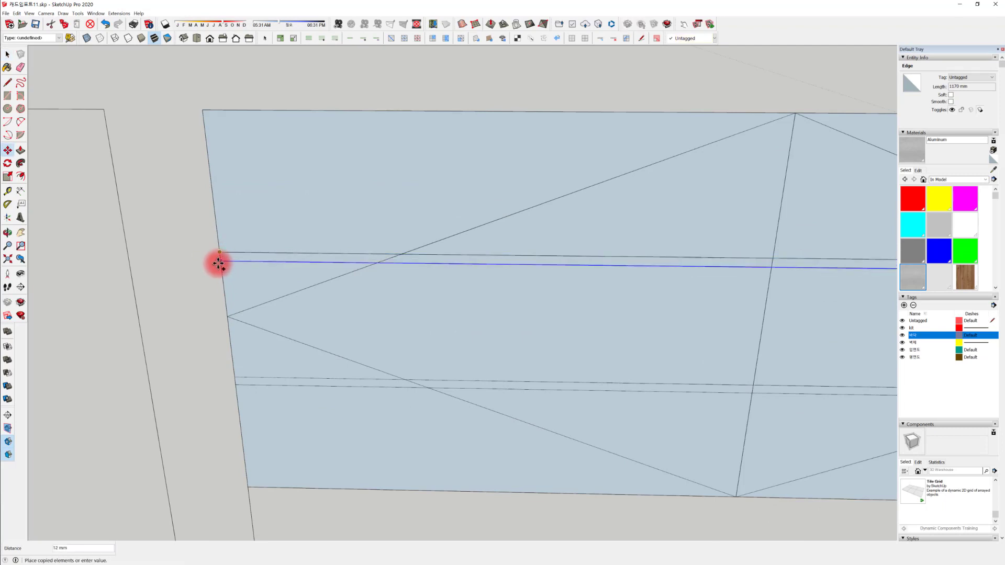
left_click(219, 263)
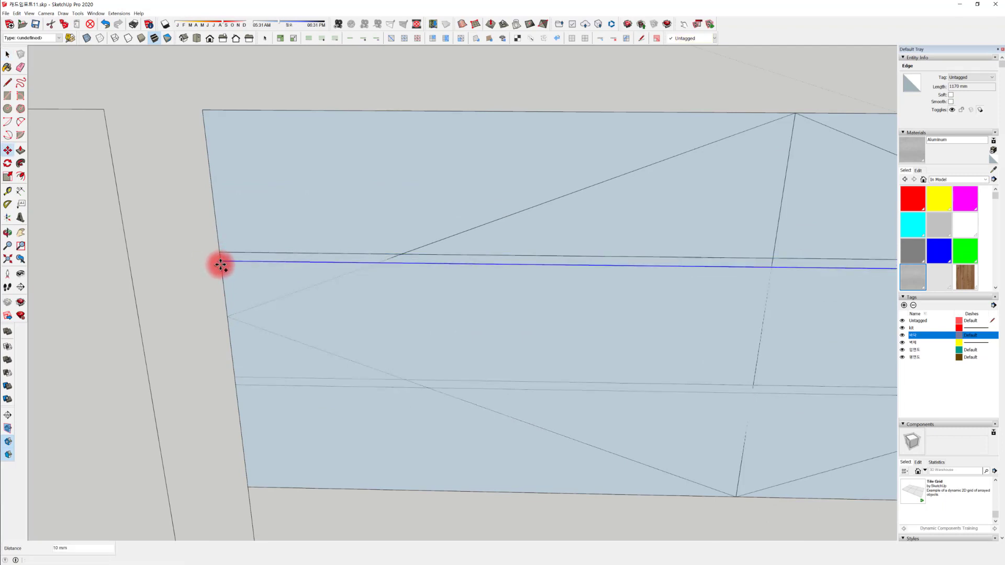
Copy both upper shelf lines down onto the lower shelf's outline
left_click(271, 253, "ctrl")
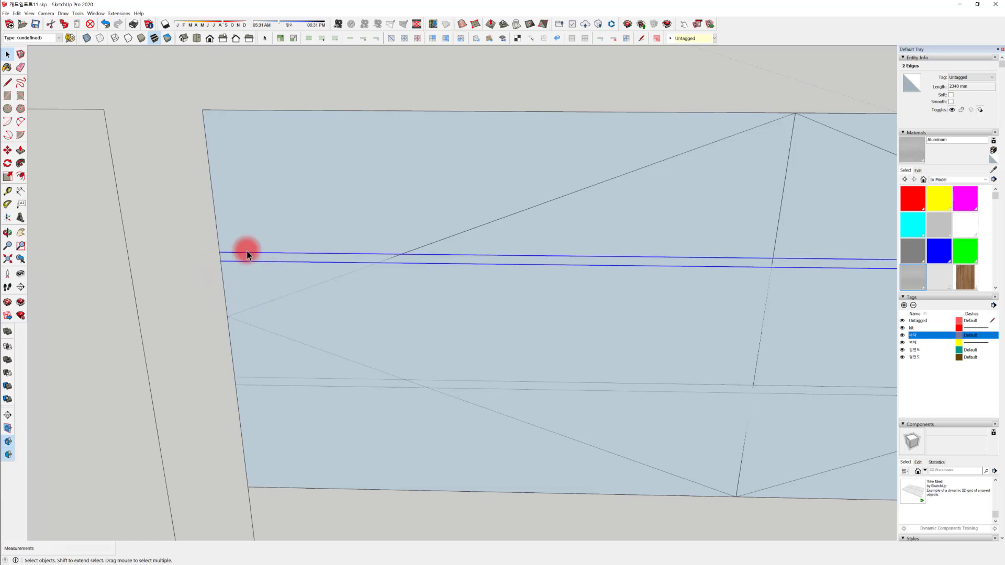
key("m")
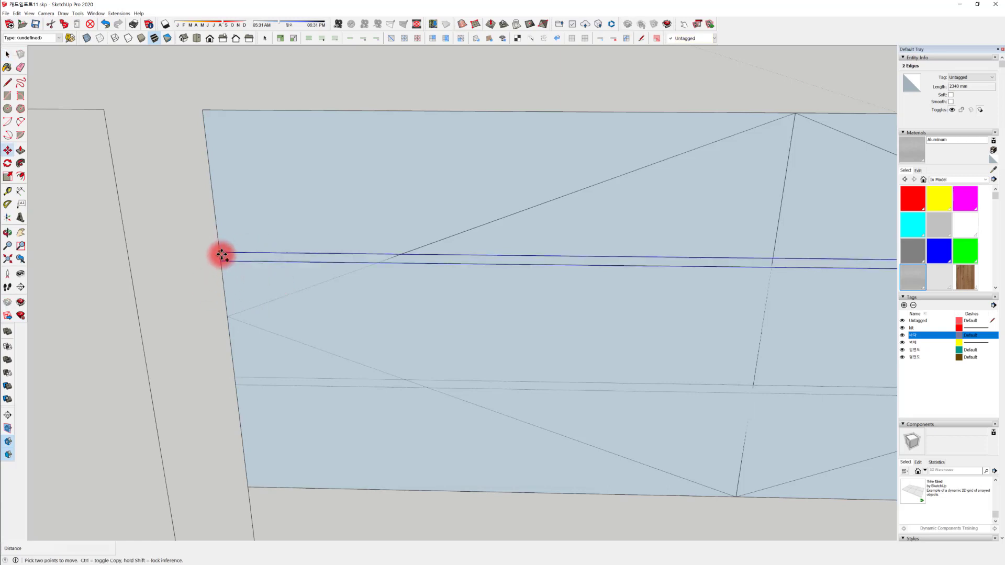
left_click(220, 253)
key("ctrl")
left_click(235, 376)
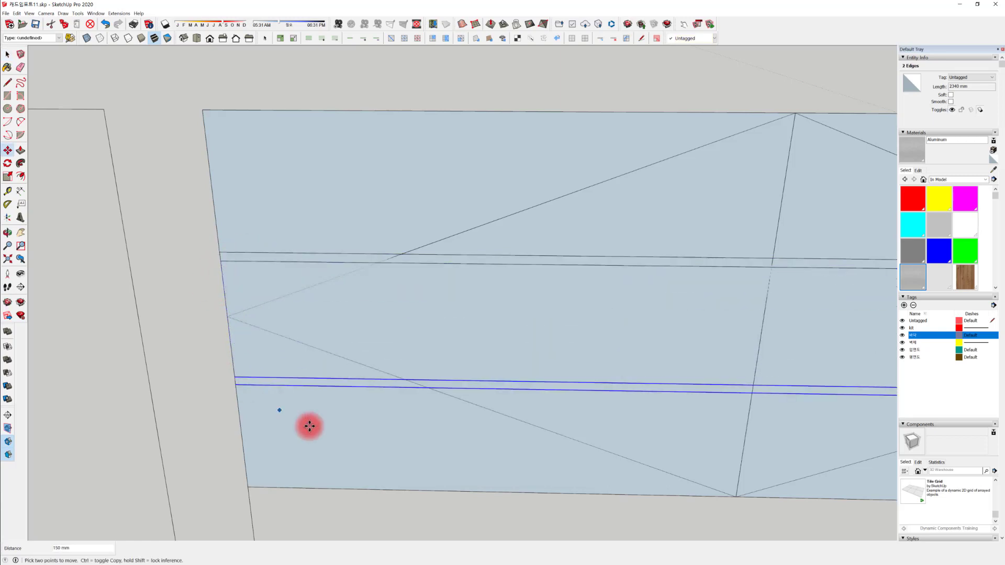
middle_click_drag(309, 424, 431, 350)
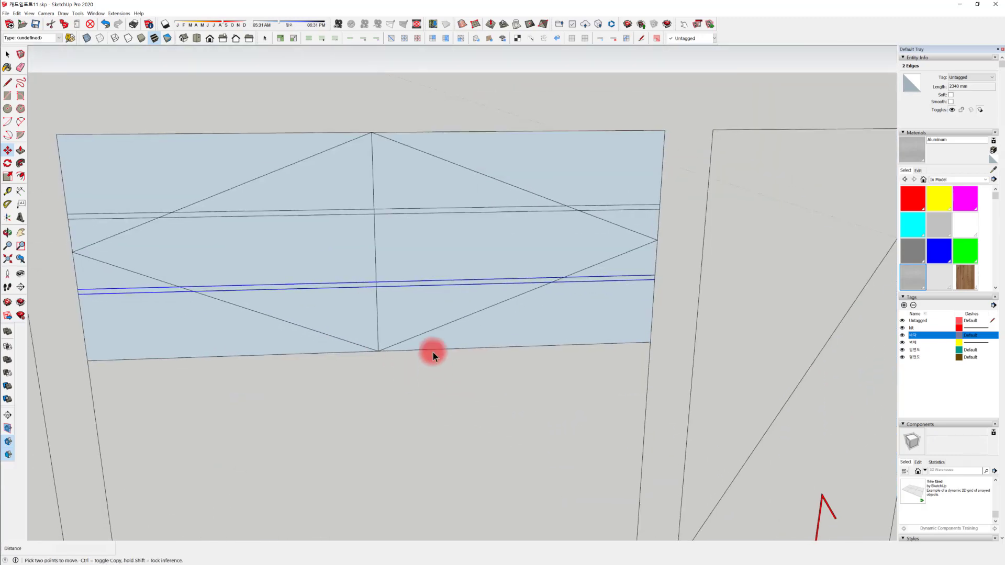
Extrude the lowest face of the upper cabinet outline 300 mm outward
key("space")
left_click(532, 350)
middle_click_drag(531, 350, 332, 330)
scroll(354, 368, "down", 3)
middle_click_drag(355, 369, 445, 376)
scroll(407, 322, "up", 4)
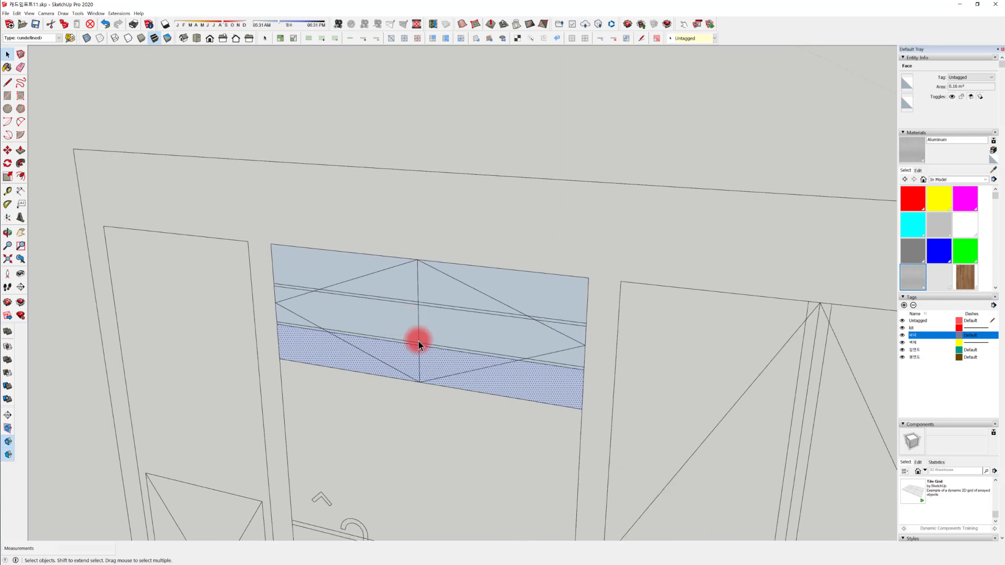
scroll(263, 315, "up", 2)
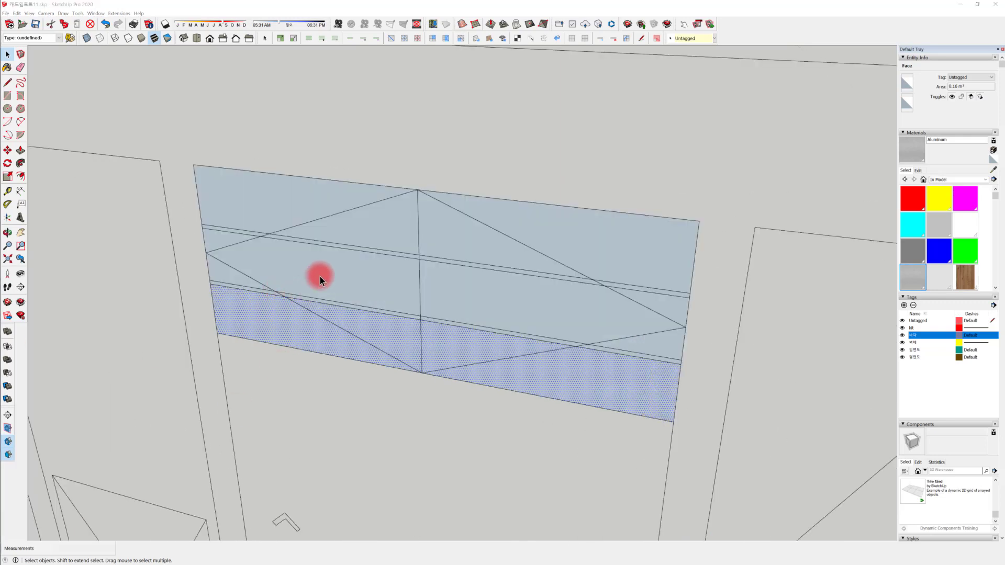
key("p")
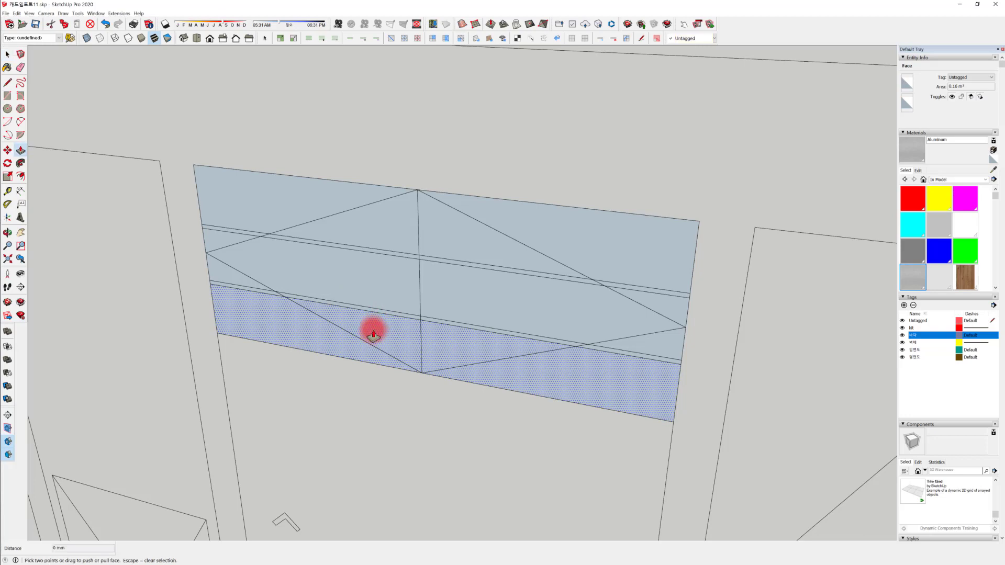
left_click(375, 328)
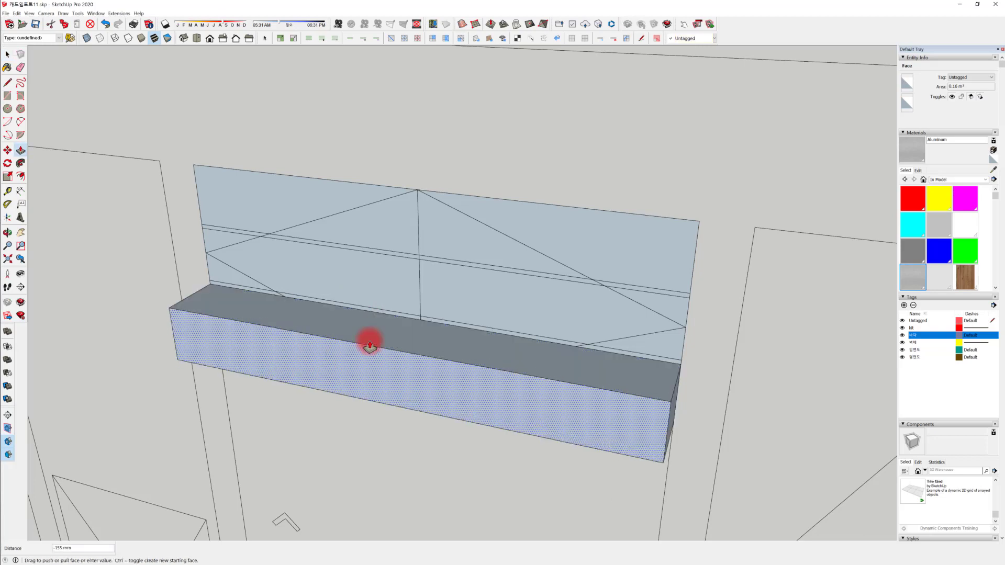
left_click(359, 344)
left_click(341, 367)
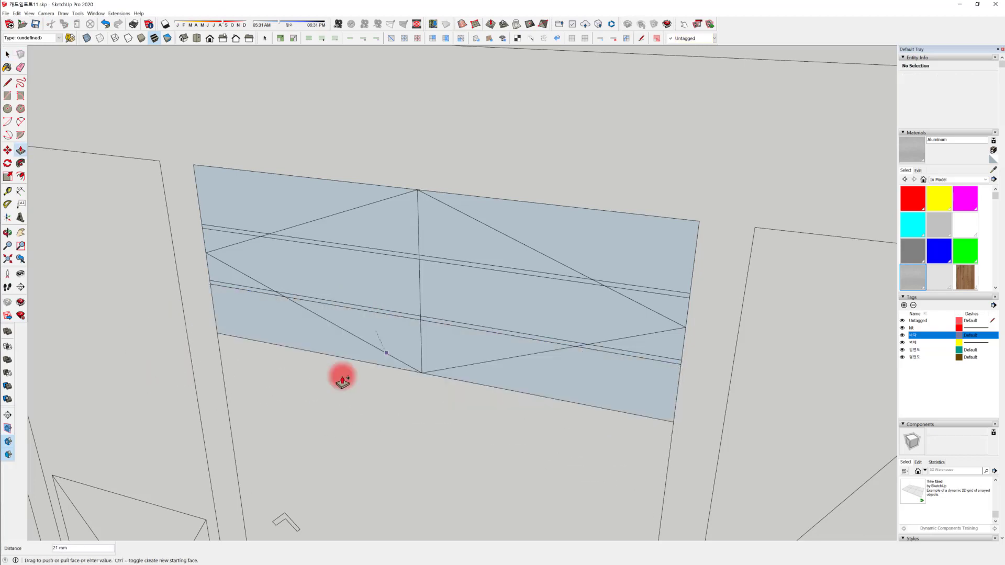
middle_click_drag(408, 348, 294, 428)
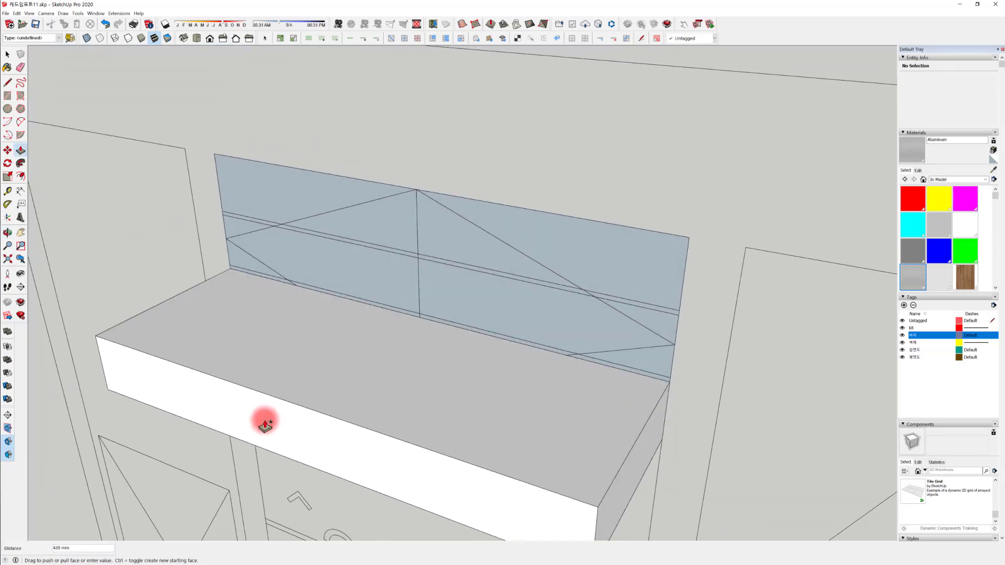
type("300")
key("Return")
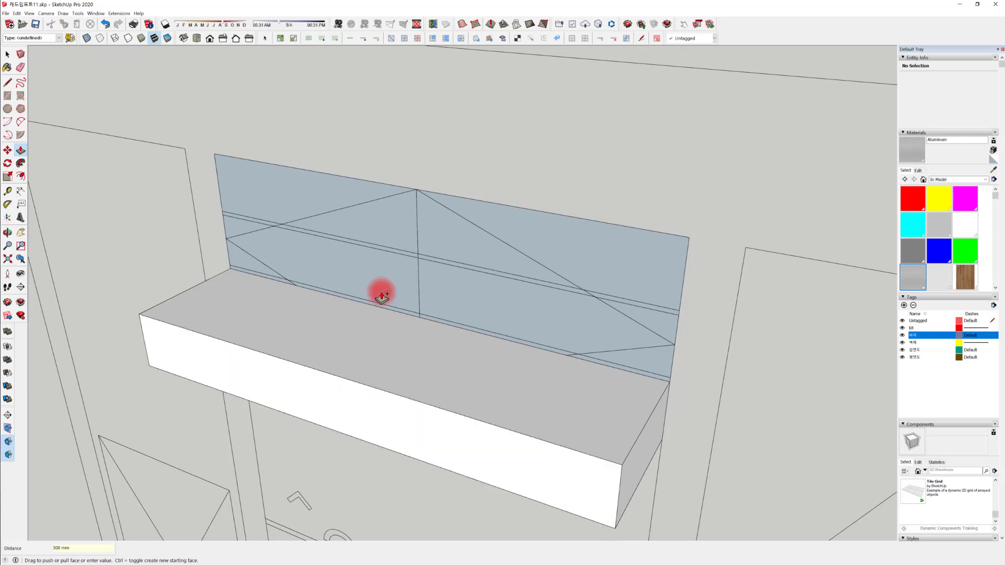
Extrude the two shelf strips and the middle and top faces of the upper cabinet 300 mm as well
scroll(401, 309, "up", 3)
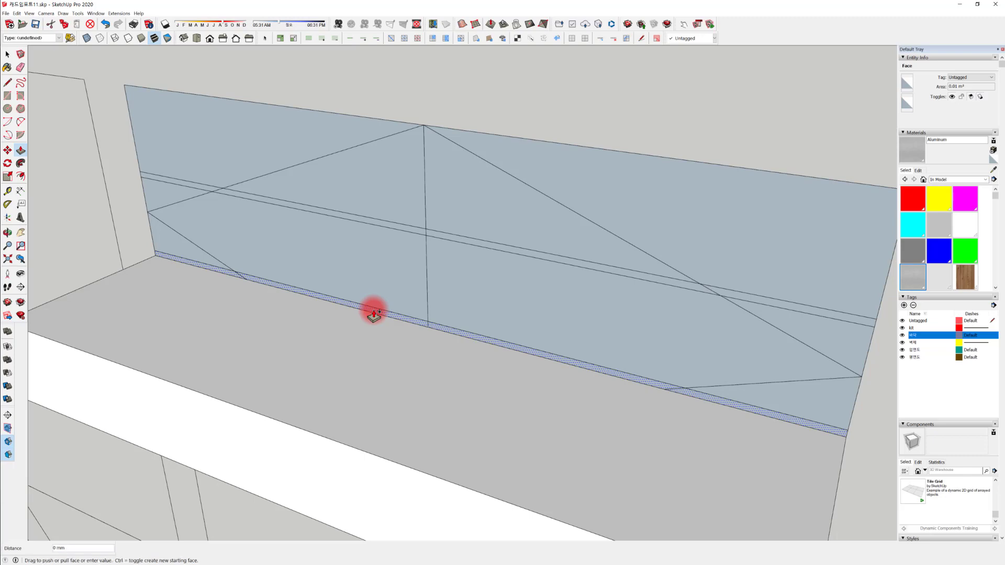
left_click(372, 310)
double_click(392, 293)
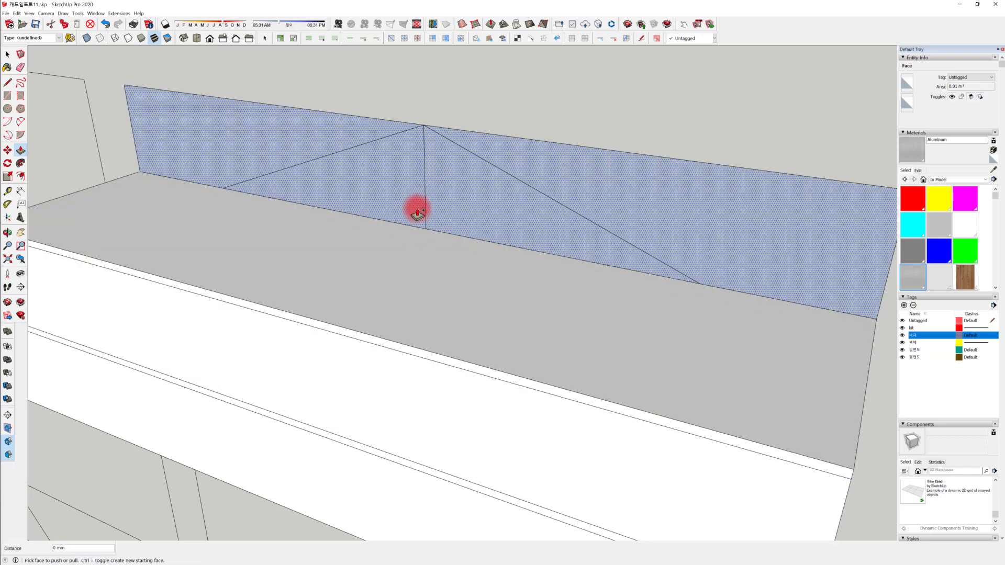
mouse_move(417, 211)
middle_mouse_down()
mouse_move(413, 258)
mouse_move(447, 251)
mouse_move(510, 352)
mouse_move(398, 309)
mouse_move(424, 312)
middle_mouse_up()
mouse_move(534, 236)
middle_mouse_down()
mouse_move(595, 226)
mouse_move(599, 215)
middle_mouse_up()
middle_click_drag(545, 260, 519, 258)
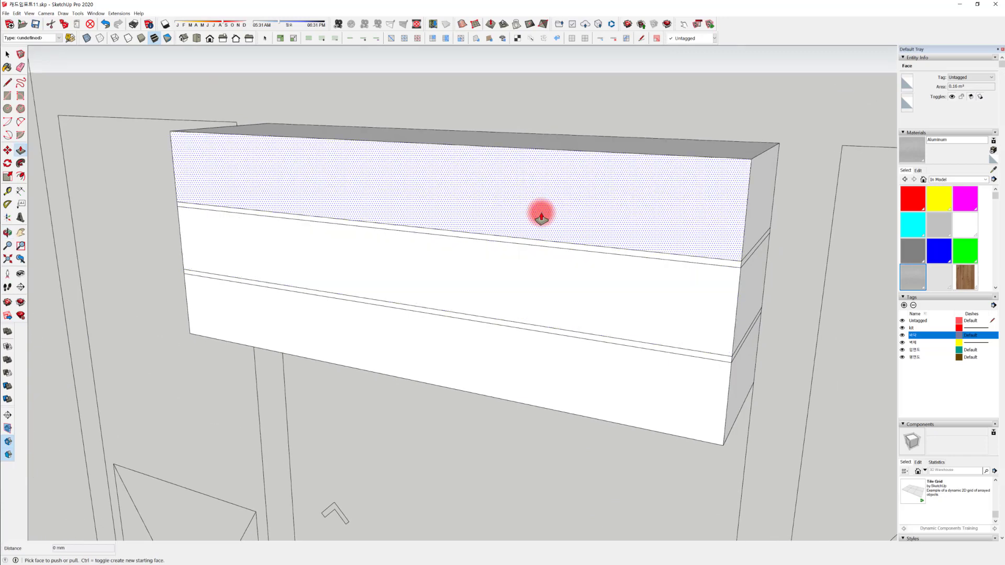
Pull the top, middle and bottom front panels of the upper cabinet 10 mm forward, leaving the shelf strips recessed
middle_click_drag(436, 266, 434, 347)
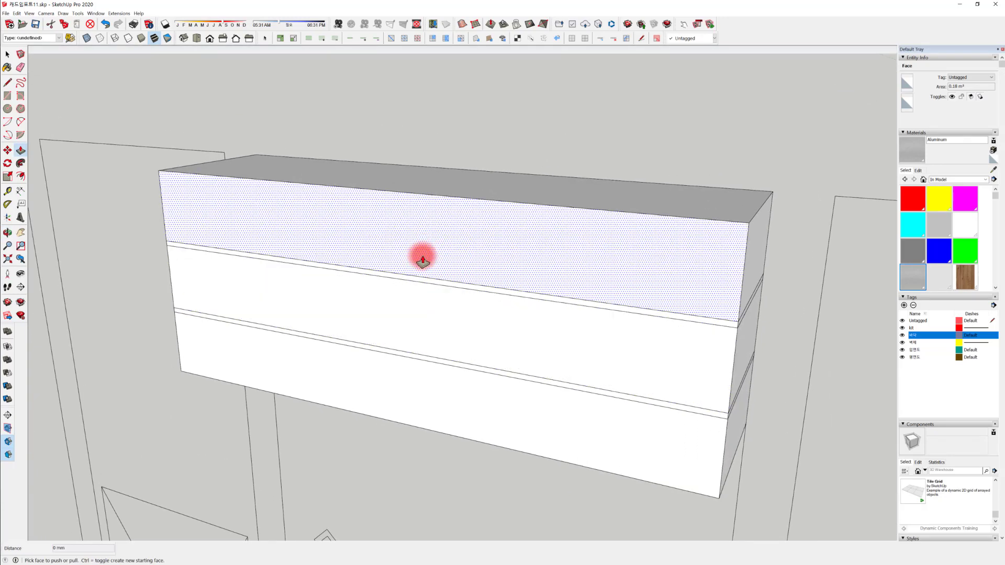
left_click_drag(422, 260, 416, 260)
type("10")
key("Return")
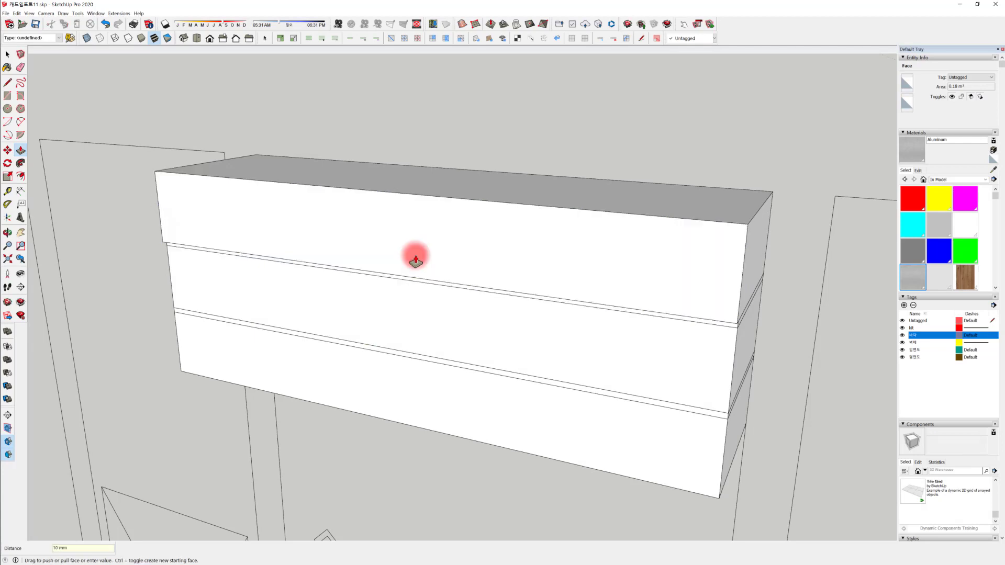
left_click_drag(503, 341, 516, 277)
left_click(517, 270)
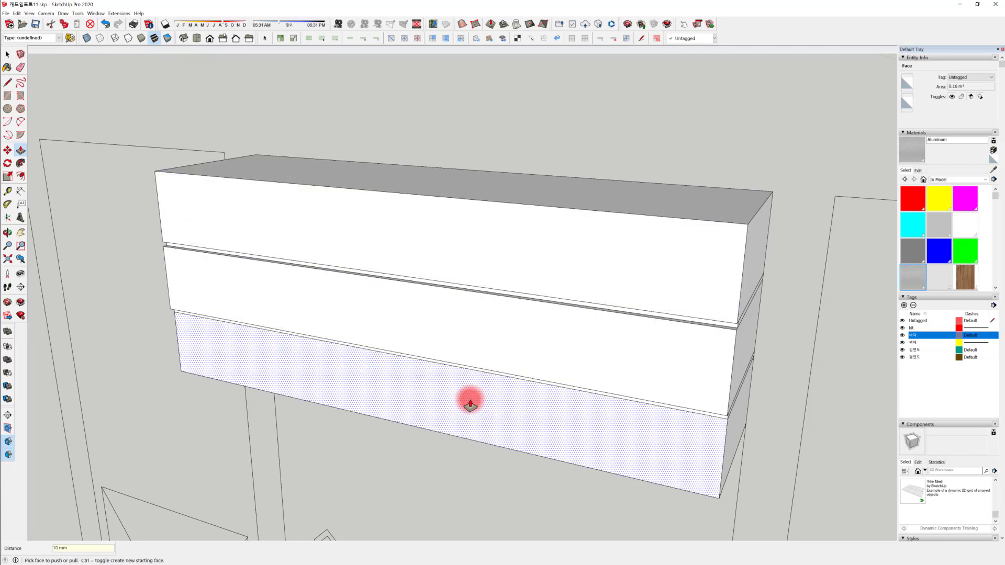
left_click(472, 403)
left_click(480, 341)
Erase the leftover shelf division lines from both side faces of the upper cabinet
middle_click_drag(462, 399, 377, 351)
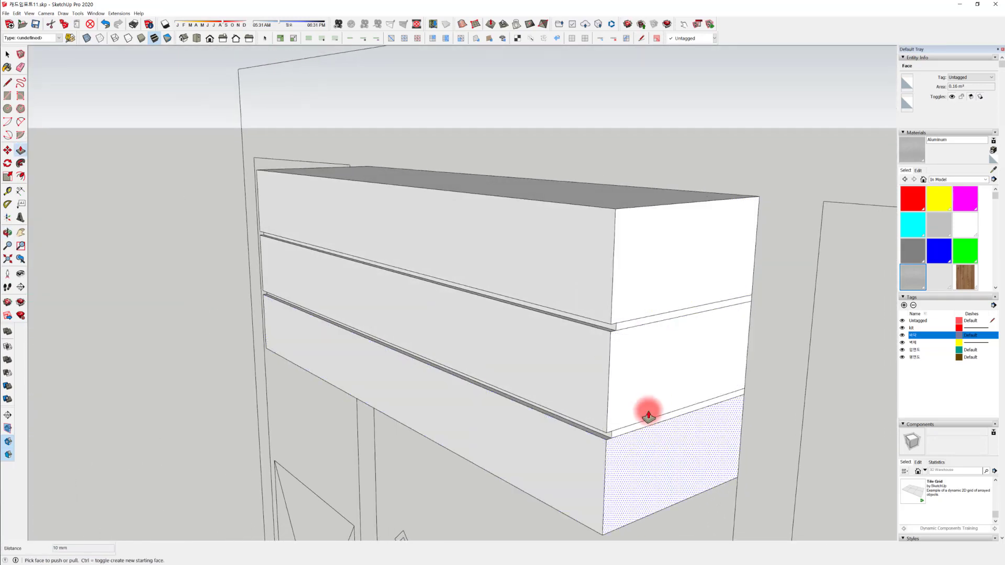
key("e")
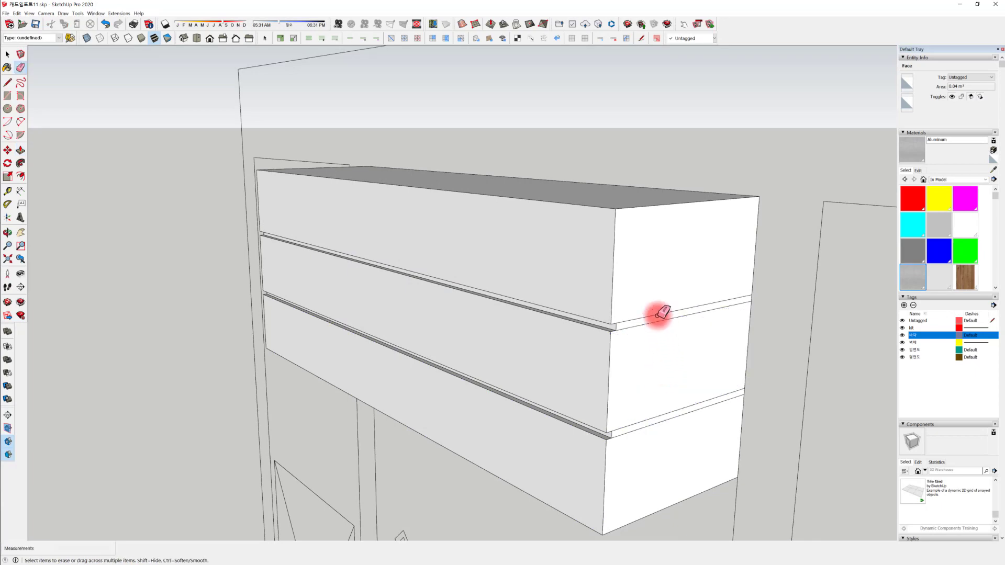
left_click(657, 321)
left_click(651, 419)
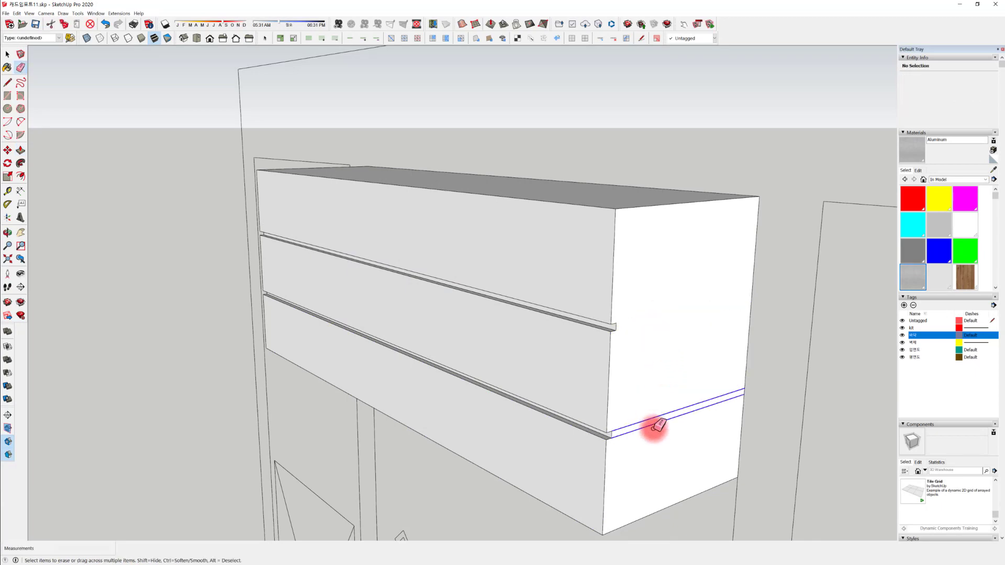
mouse_move(651, 421)
middle_mouse_down()
mouse_move(403, 321)
mouse_move(695, 341)
middle_mouse_up()
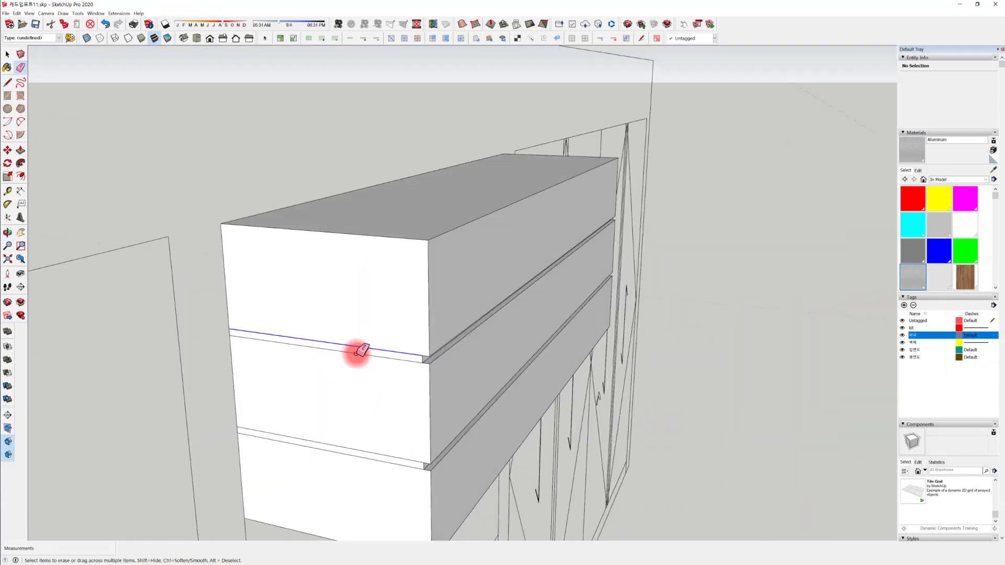
left_click(352, 350)
left_click(335, 455)
Select all of the upper cabinet's geometry and make it a group
mouse_move(335, 454)
middle_mouse_down()
mouse_move(404, 415)
mouse_move(265, 413)
mouse_move(408, 327)
mouse_move(210, 381)
mouse_move(340, 341)
mouse_move(489, 269)
mouse_move(433, 337)
mouse_move(486, 353)
middle_mouse_up()
key("space")
triple_click(497, 282)
middle_click_drag(272, 287, 447, 331)
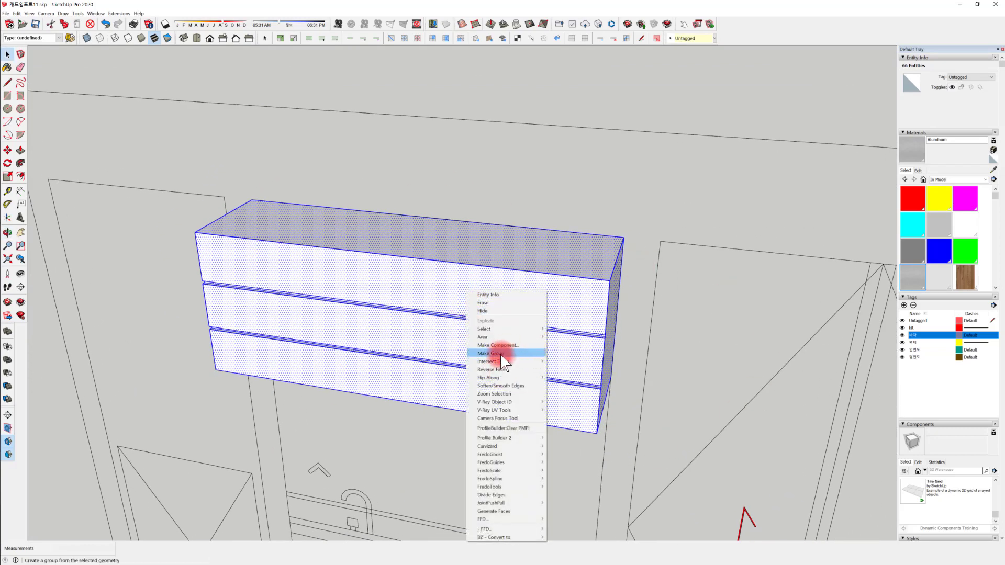
left_click(500, 354)
Move the upper cabinet group by its back top corner into the matching inner top corner of the sink niche
middle_click_drag(556, 377, 470, 369)
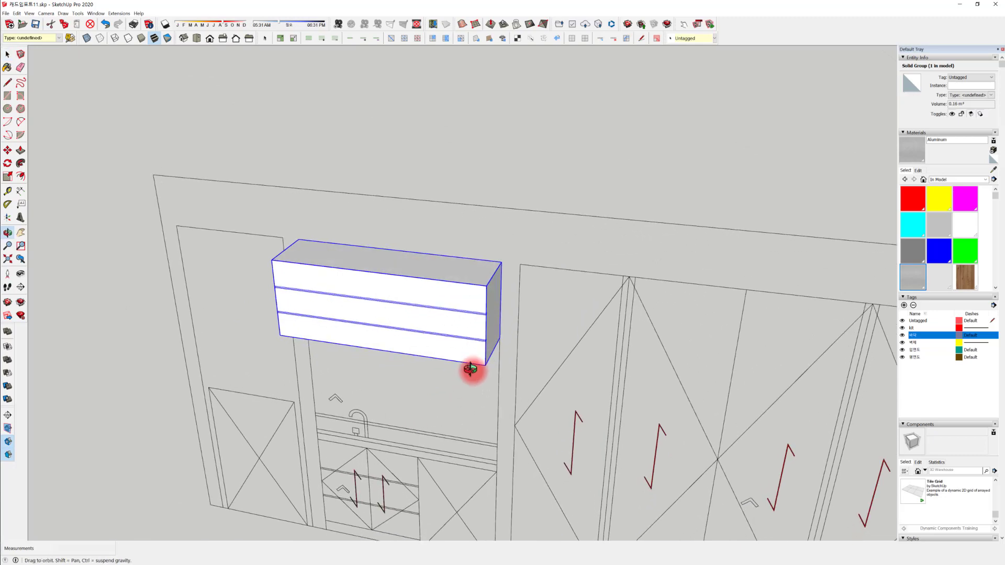
scroll(528, 285, "down", 5)
key("space")
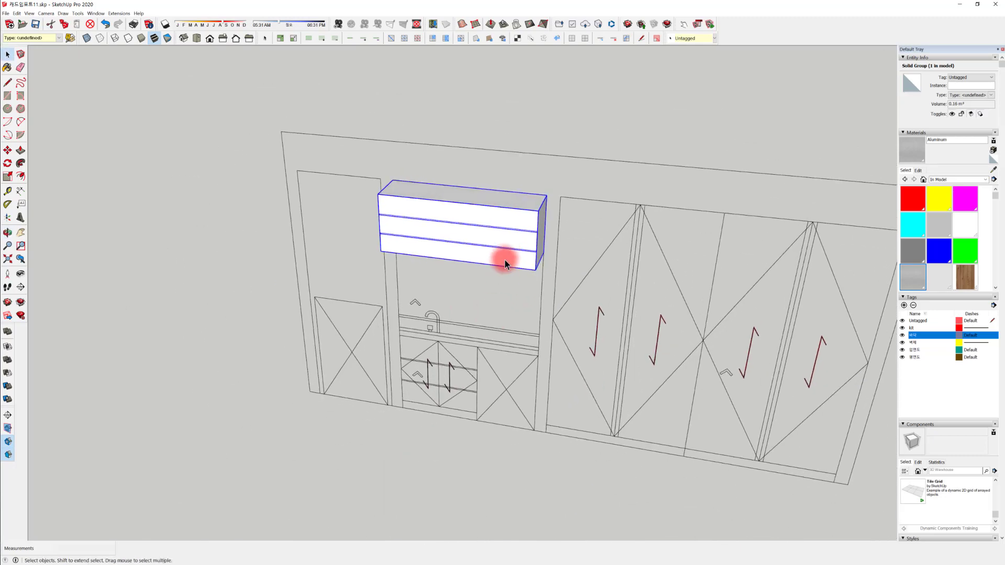
key("m")
left_click(542, 197)
middle_click_drag(332, 438, 478, 316)
scroll(633, 233, "up", 5)
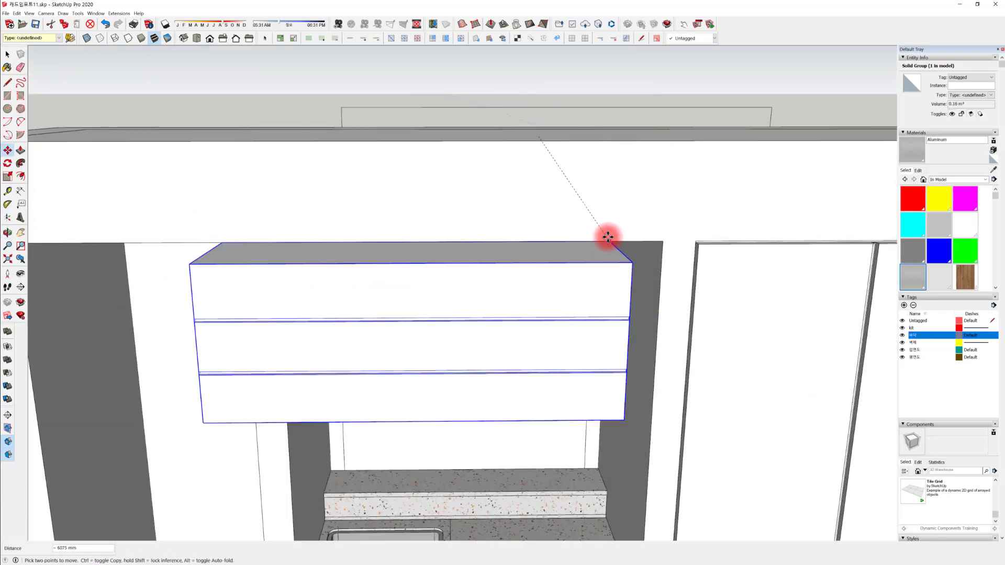
middle_click_drag(607, 238, 586, 276)
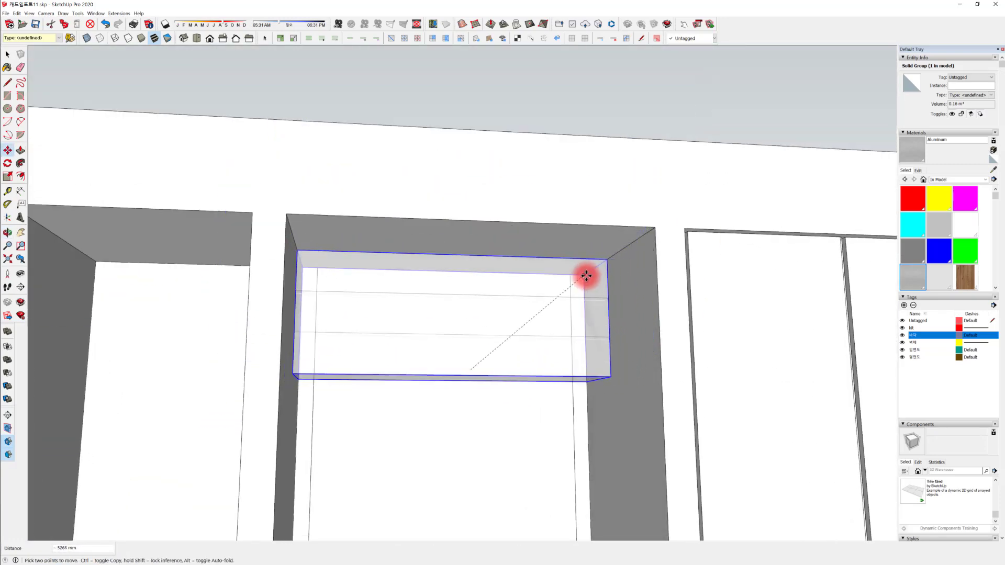
left_click(586, 276)
middle_click_drag(556, 361, 459, 313)
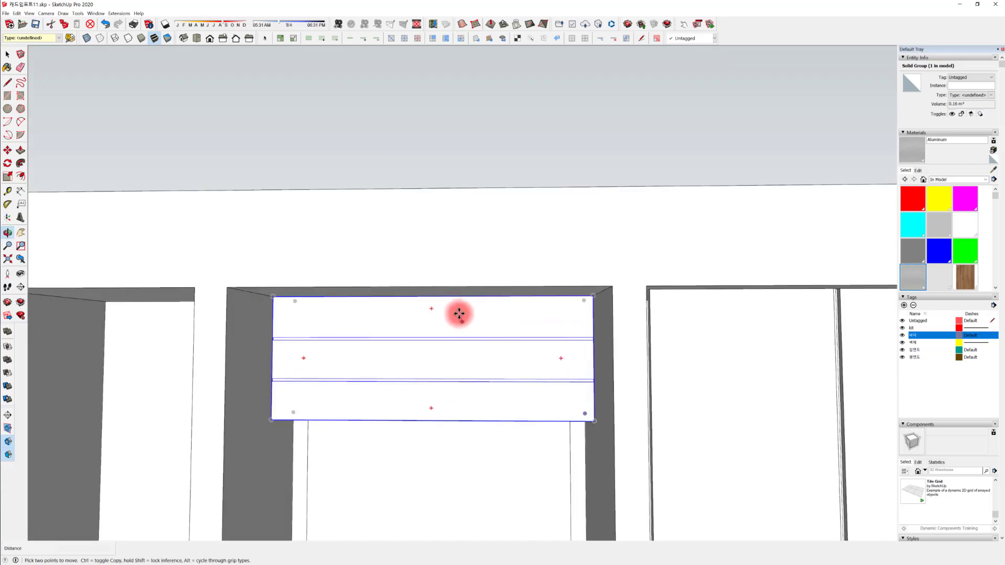
scroll(439, 339, "up", 2)
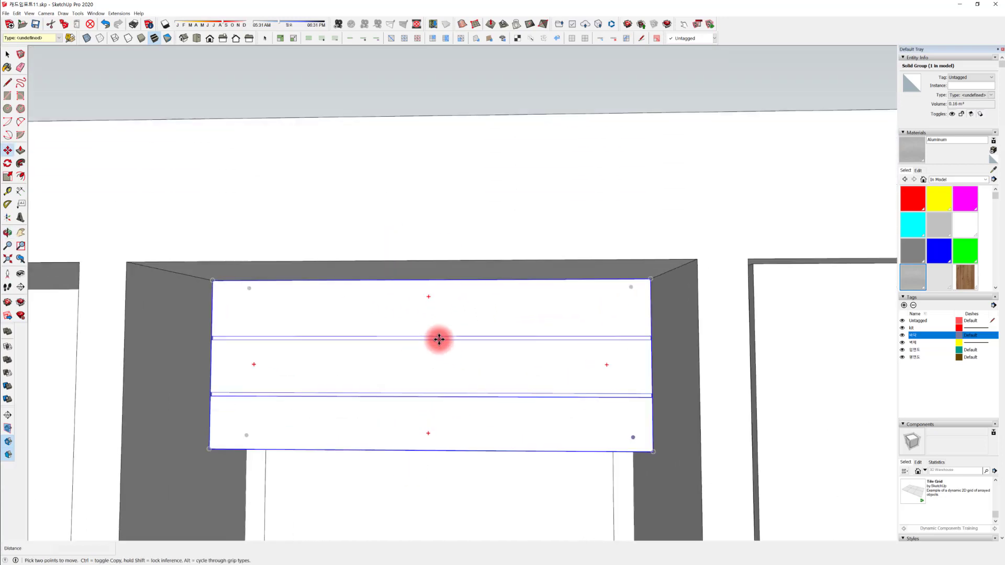
scroll(439, 339, "up", 2)
key("space")
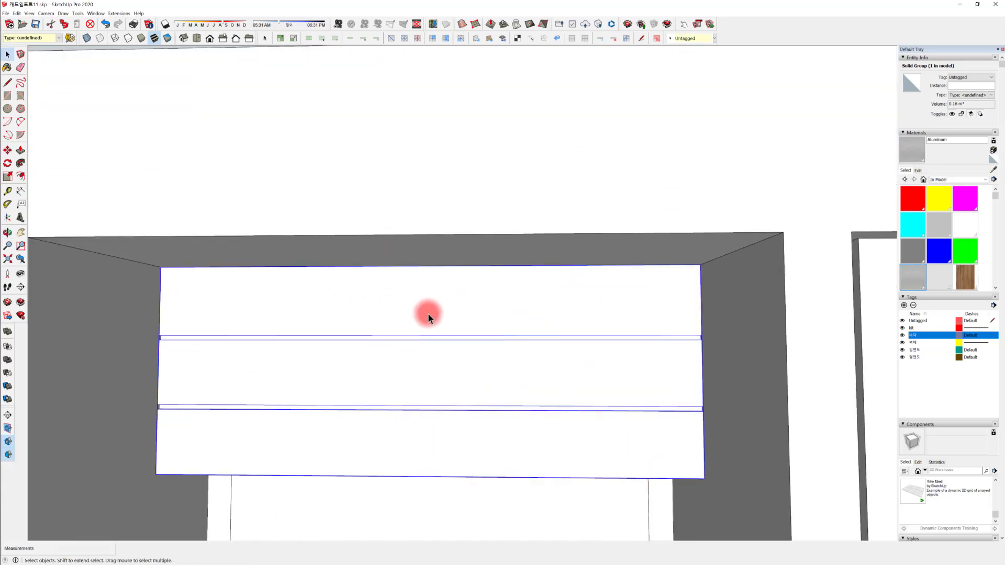
triple_click(428, 313)
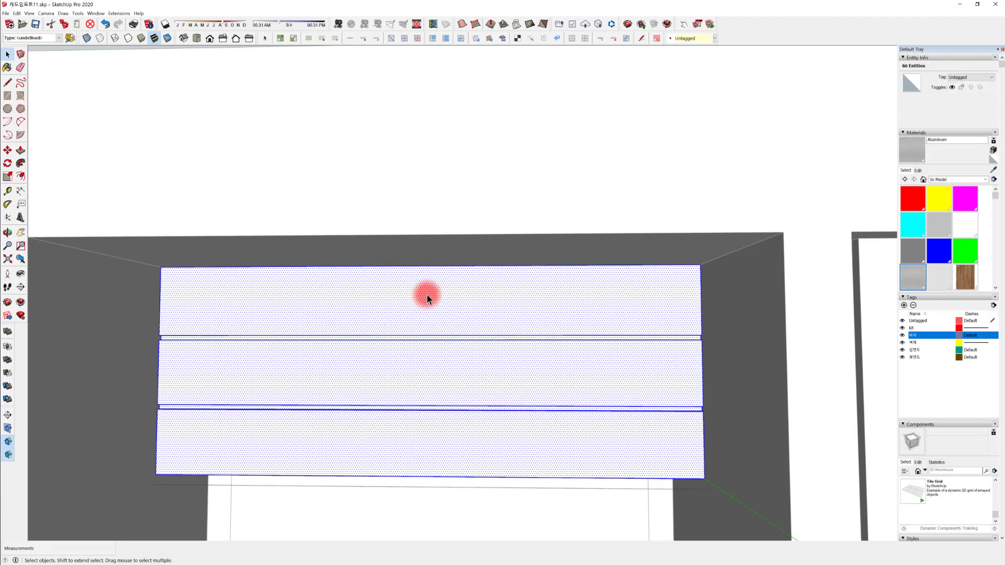
left_click(364, 191)
middle_click_drag(364, 191, 388, 242)
Assign the wall group surrounding the sink niche to the 벽체 tag and hide that tag
left_click(714, 262)
middle_click_drag(713, 262, 872, 326)
left_click(902, 342)
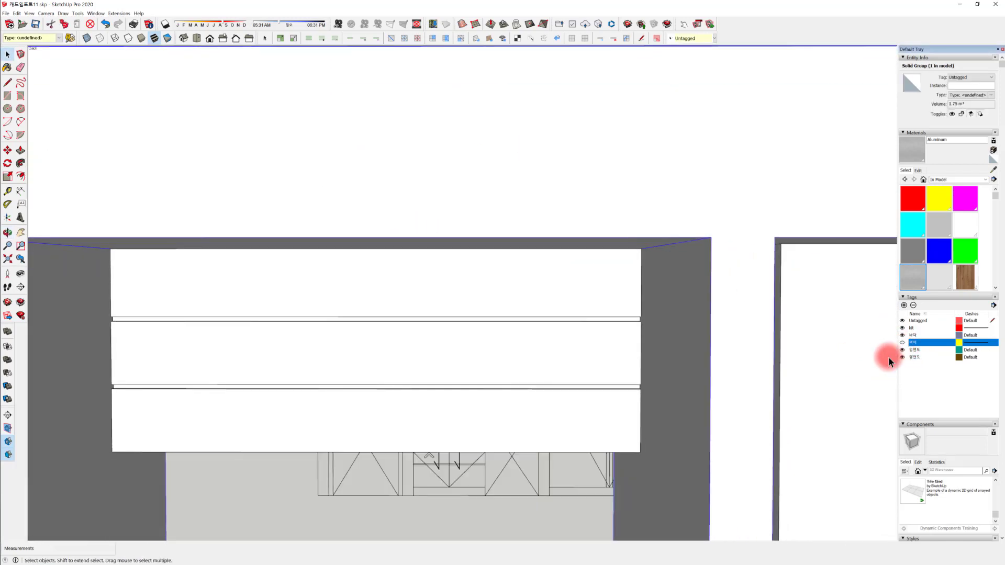
left_click(902, 343)
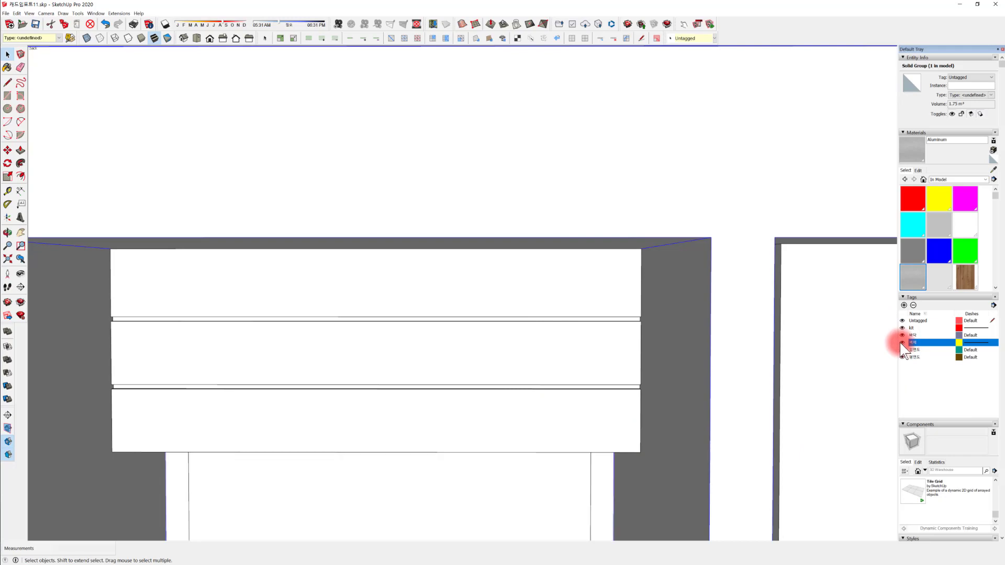
middle_click_drag(884, 340, 554, 317)
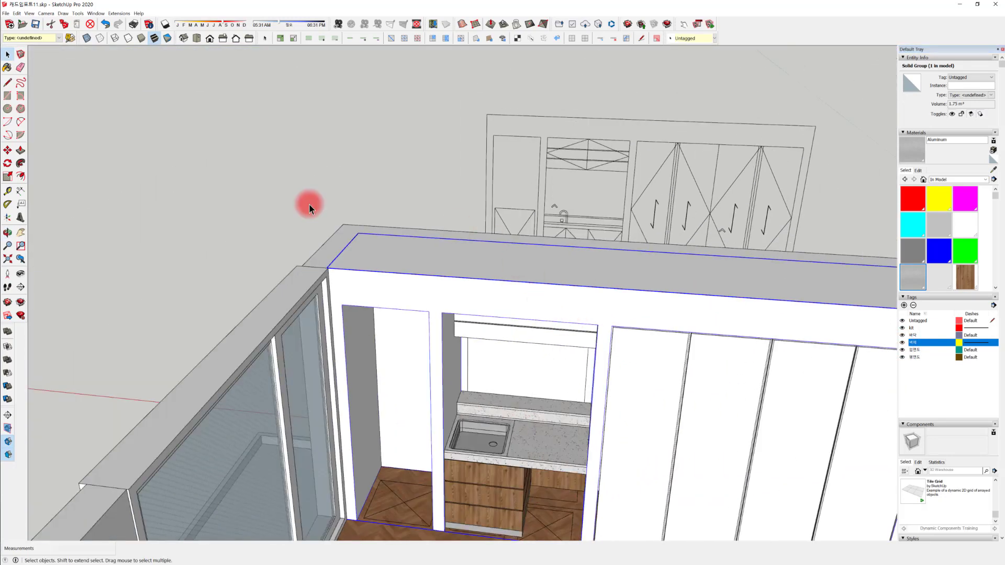
left_click(701, 37)
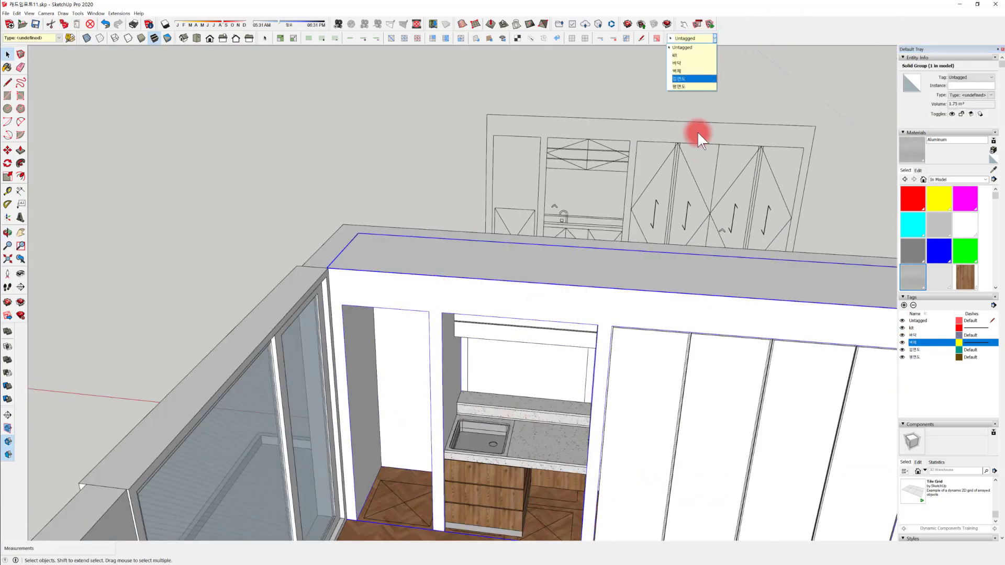
left_click(689, 70)
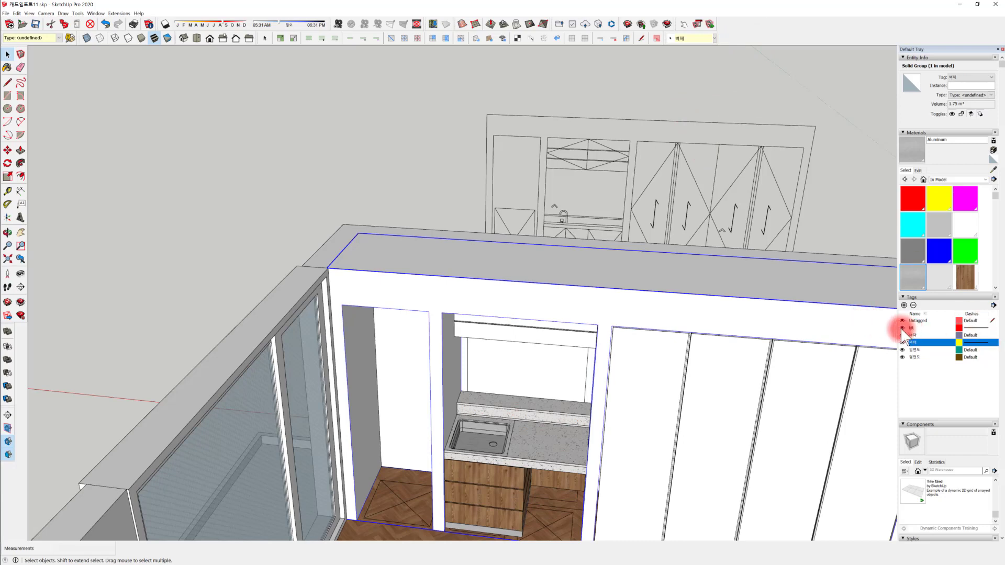
left_click(902, 344)
Open the upper cabinet group for editing and select its top front panel face
middle_click_drag(574, 425, 488, 370)
scroll(487, 370, "up", 5)
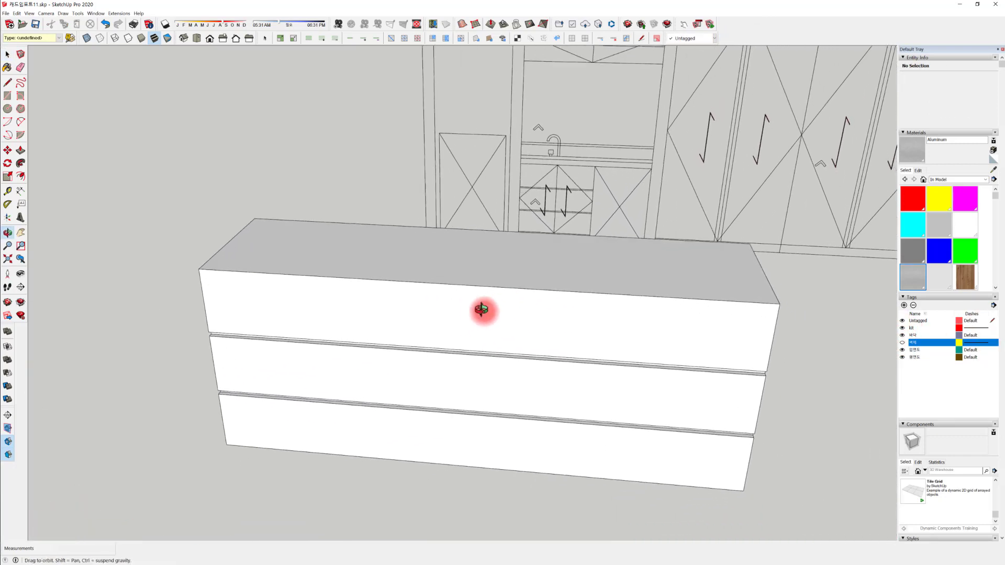
key("l")
key("space")
left_click(494, 297)
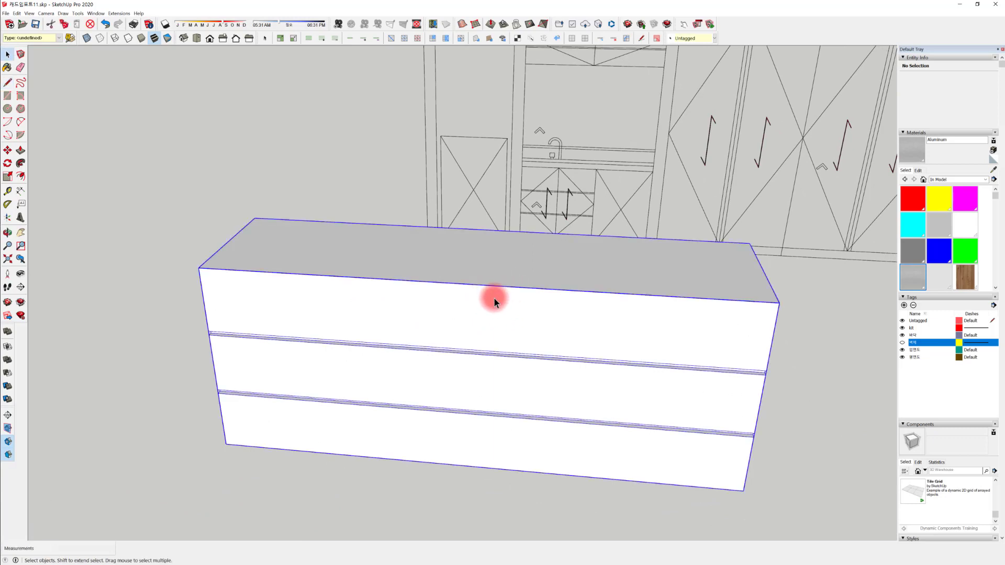
triple_click(494, 299)
triple_click(492, 301)
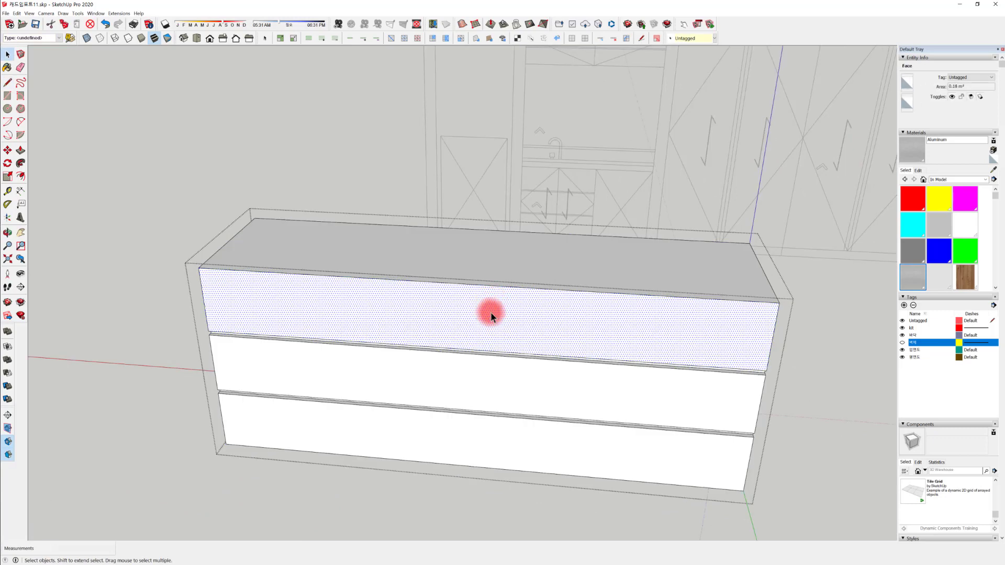
Try to divide the cabinet front with a 450 mm vertical line from its top edge's midpoint to its bottom edge
key("l")
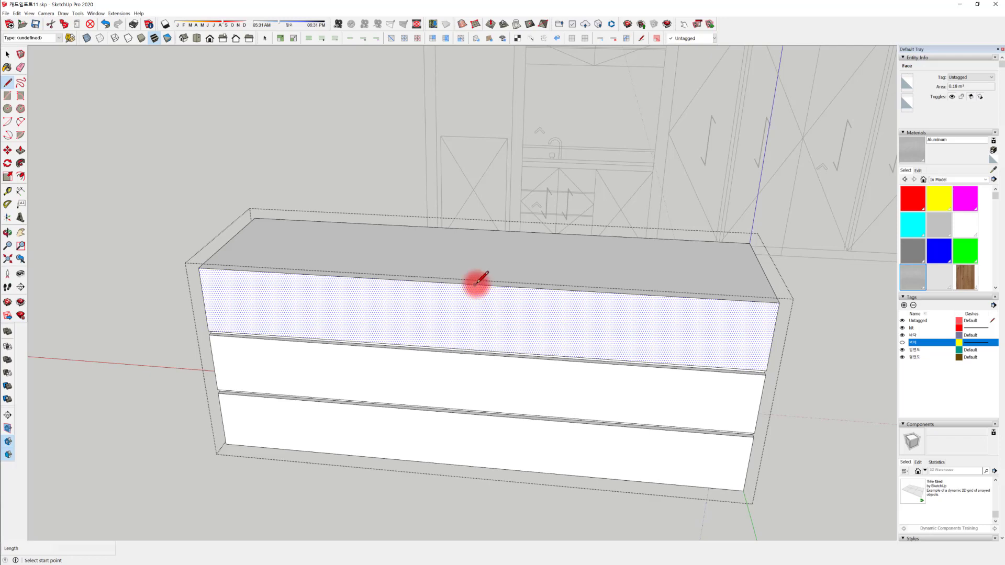
left_click(475, 284)
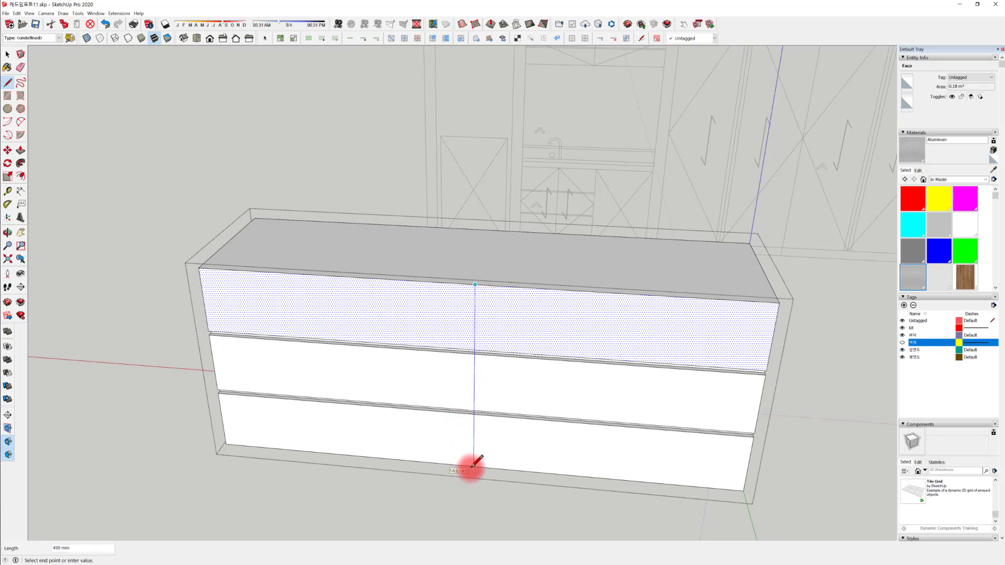
left_click(474, 468)
key("space")
middle_click_drag(476, 464, 554, 348)
scroll(523, 347, "up", 5)
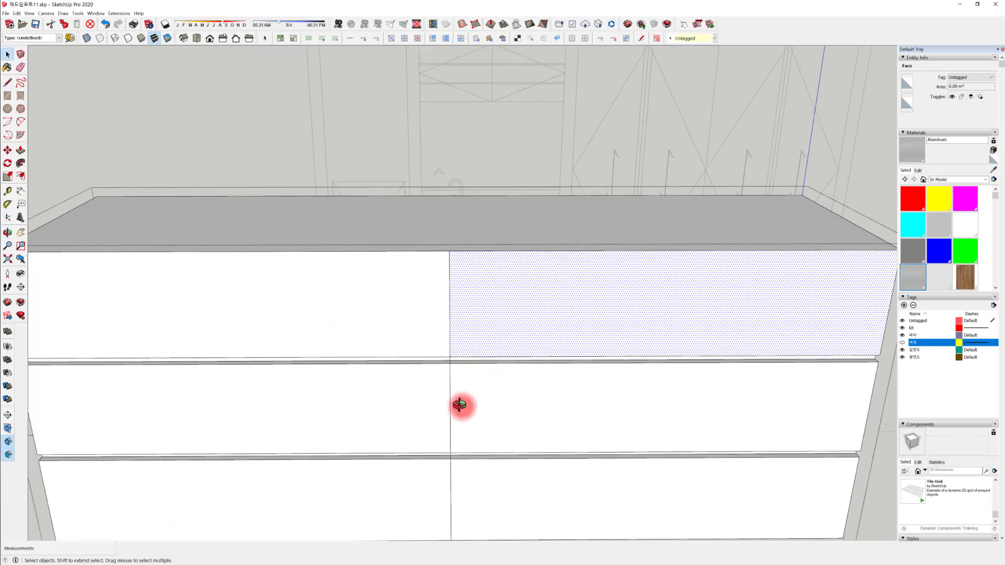
Delete the vertical centre line from the cabinet's front panels
middle_click_drag(459, 405, 432, 293)
left_click(431, 330)
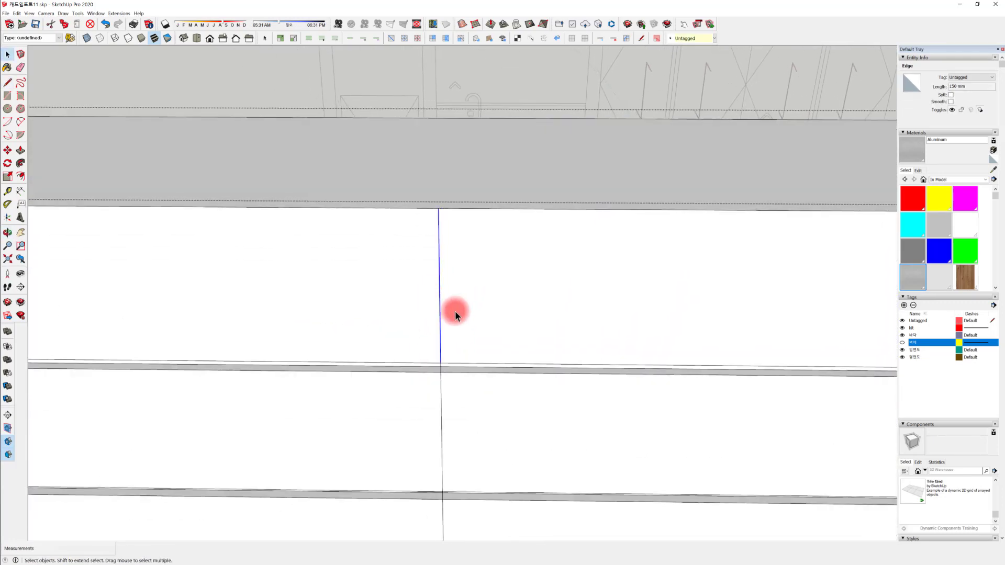
scroll(456, 313, "down", 3)
middle_click_drag(479, 378, 426, 385)
key("Delete")
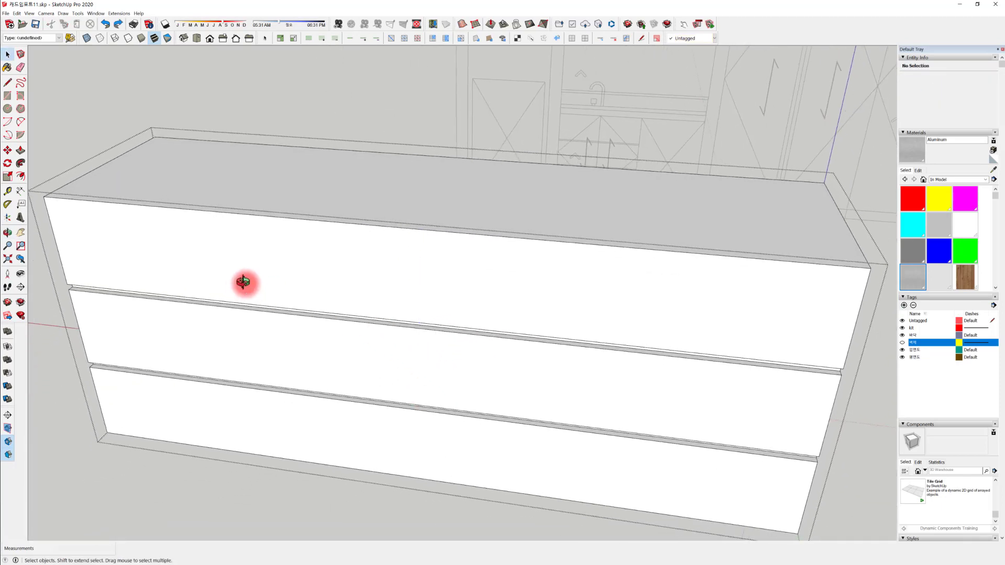
Place a vertical guide 585 mm from the cabinet front's side edge, through the top edge's midpoint, and select it
middle_click_drag(236, 280, 308, 267)
key("t")
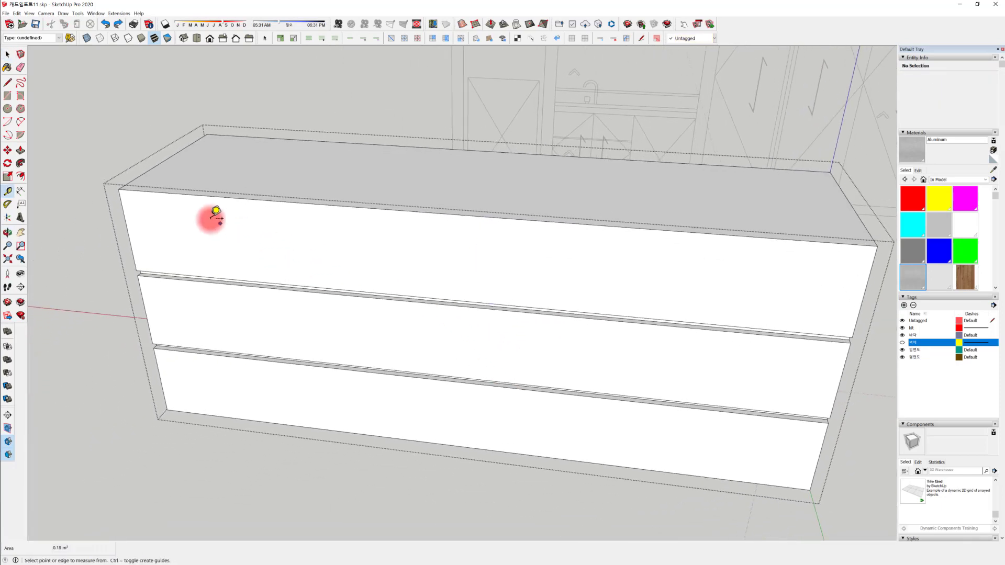
left_click(127, 230)
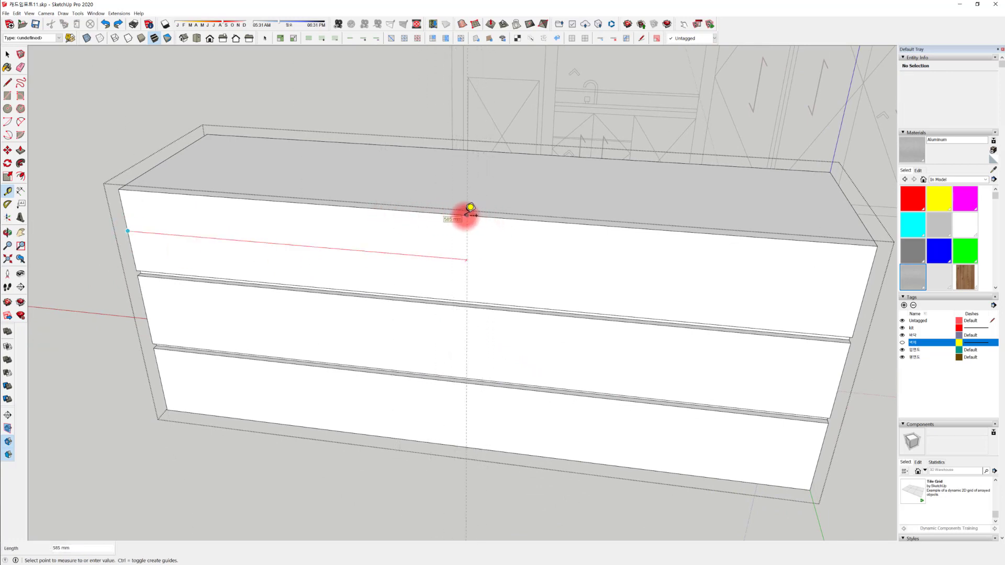
key("space")
middle_click_drag(470, 245, 439, 270)
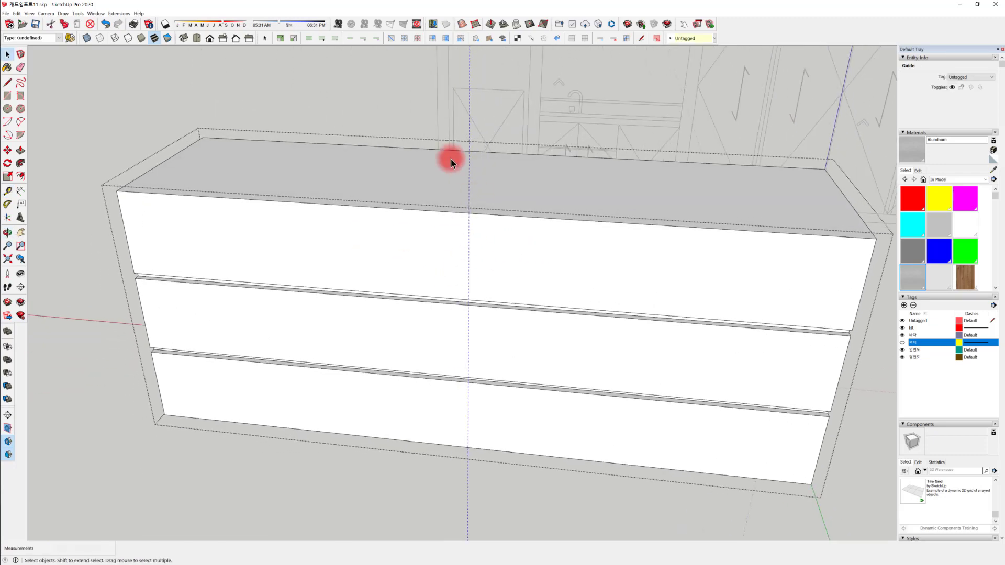
Copy the centre guide 3 mm to the right, and copy that new guide 6 mm back to the left
key("m")
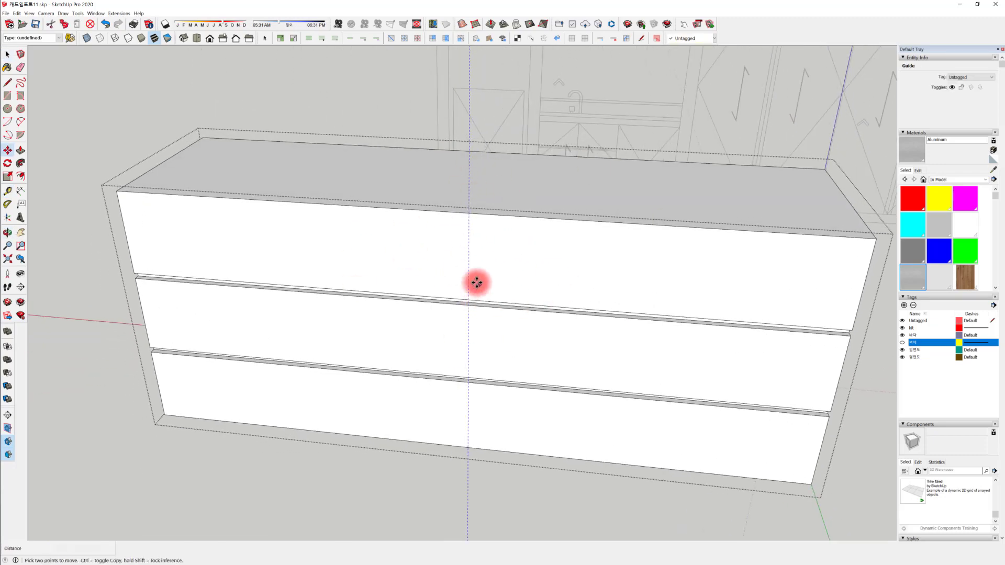
key("ctrl")
left_click(468, 251)
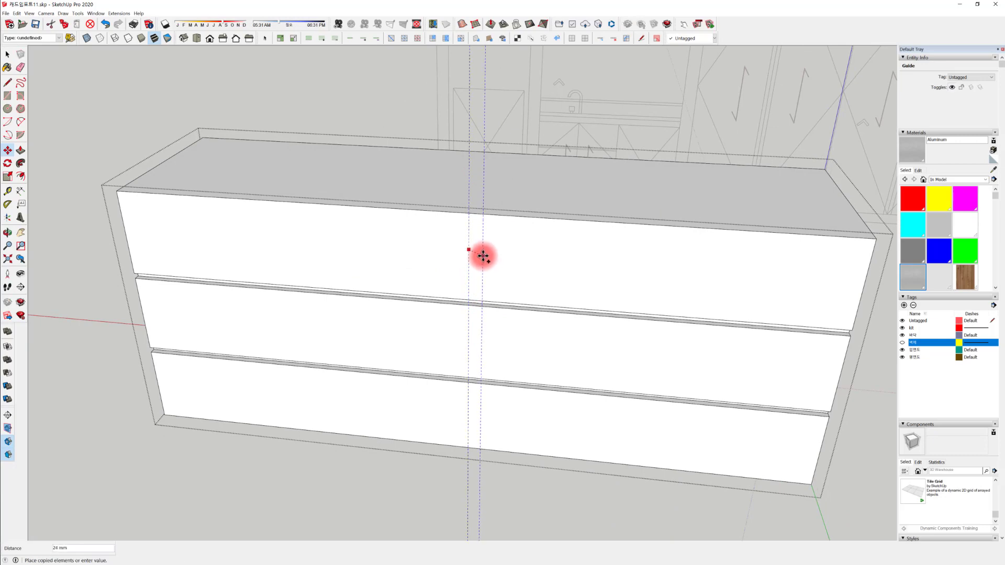
key("Return")
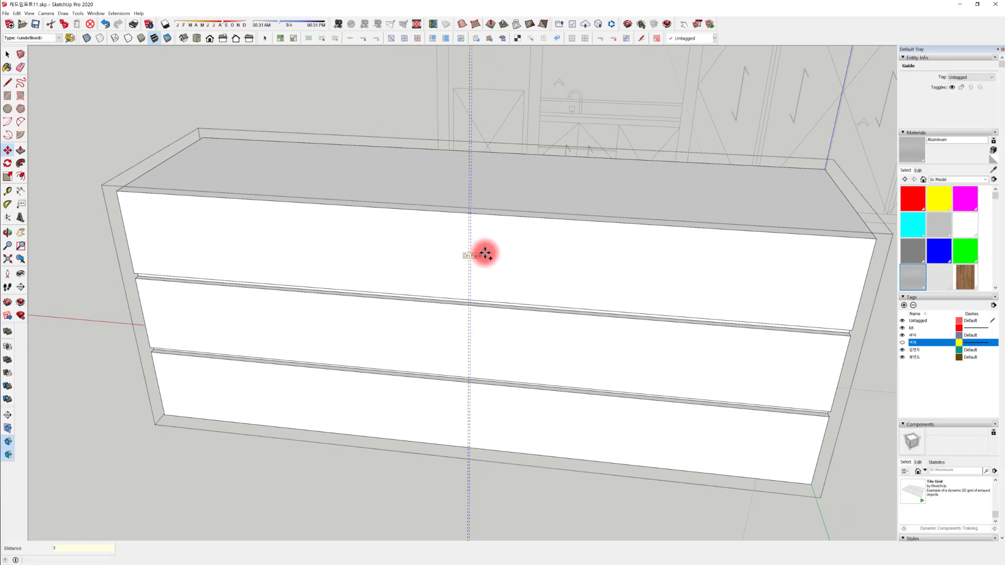
scroll(475, 251, "up", 5)
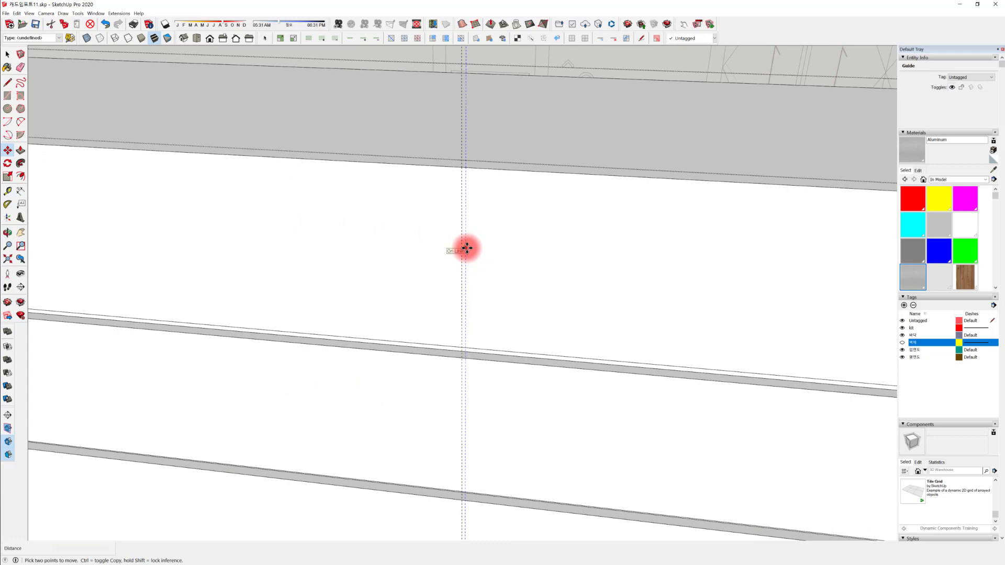
key("ctrl")
left_click(466, 248)
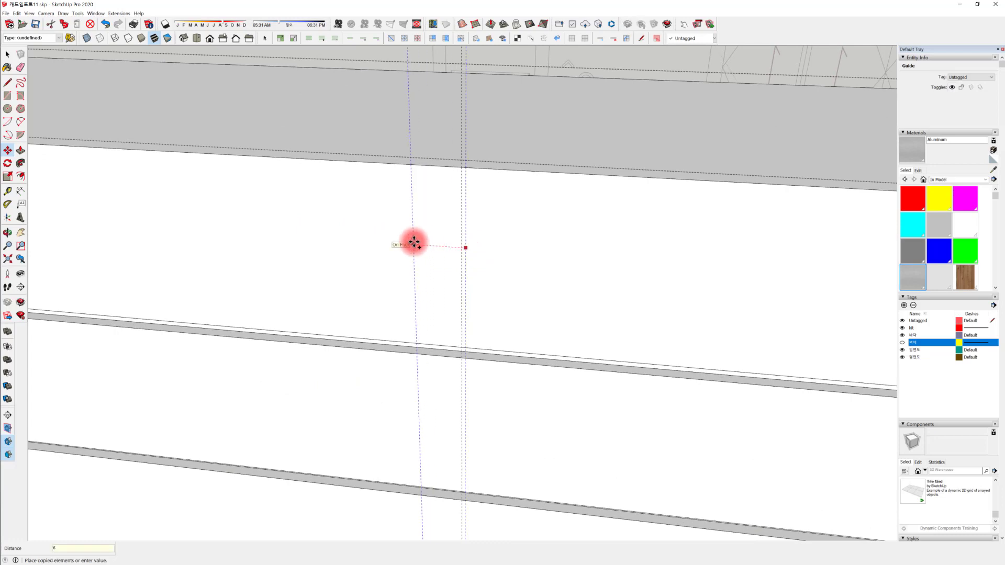
key("Return")
key("space")
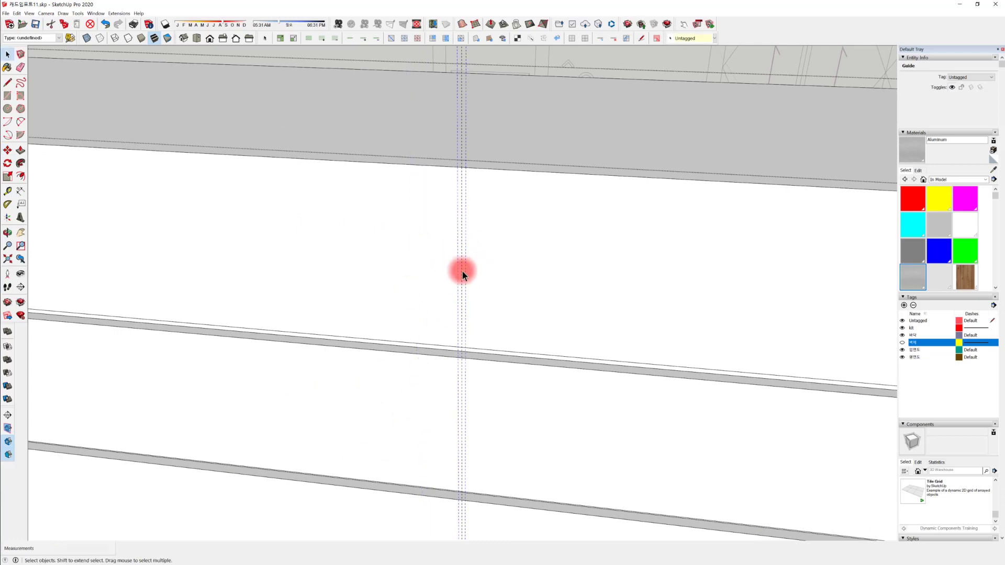
scroll(462, 271, "down", 5)
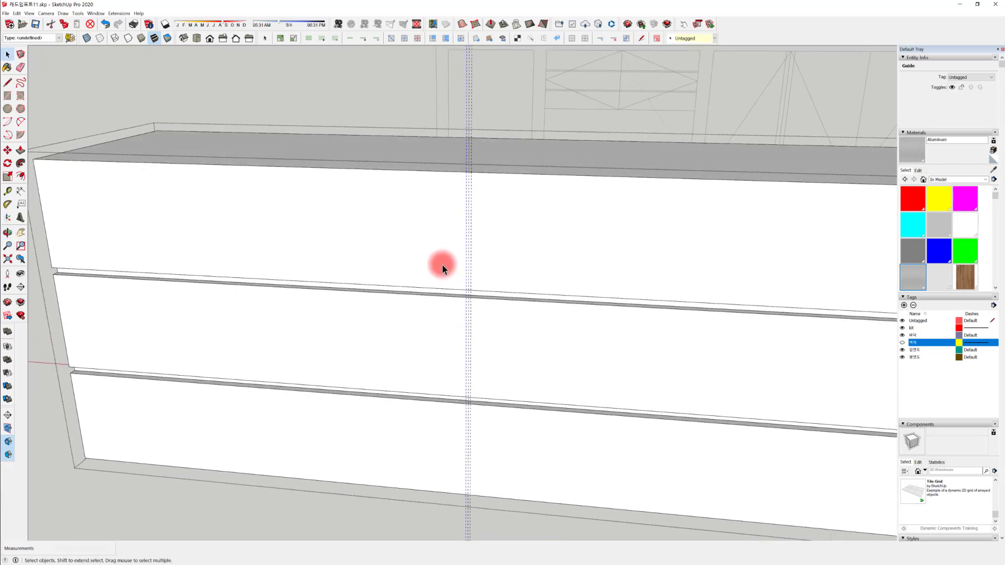
Draw vertical lines down all three front panels along the guide on the right of centre
key("l")
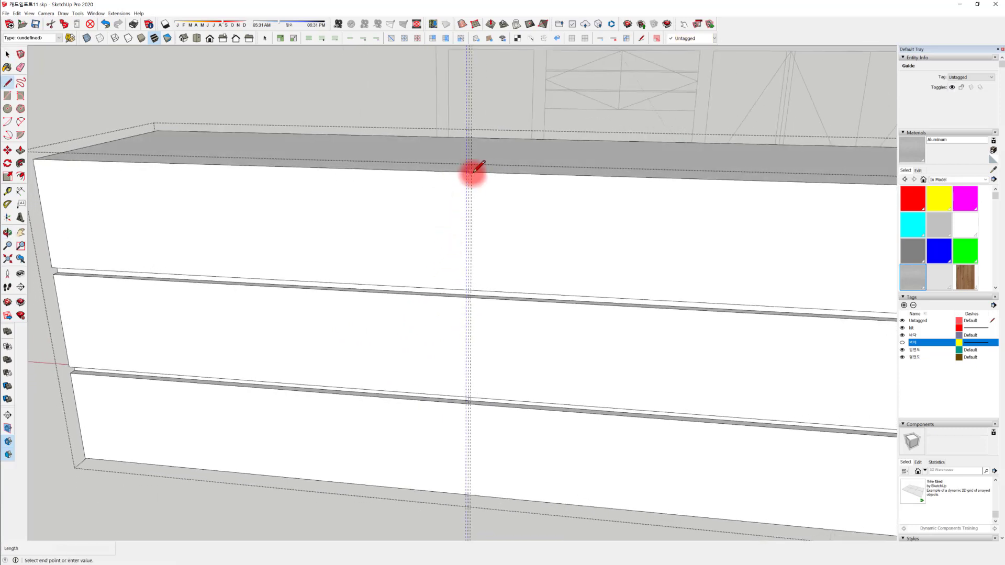
left_click(472, 284)
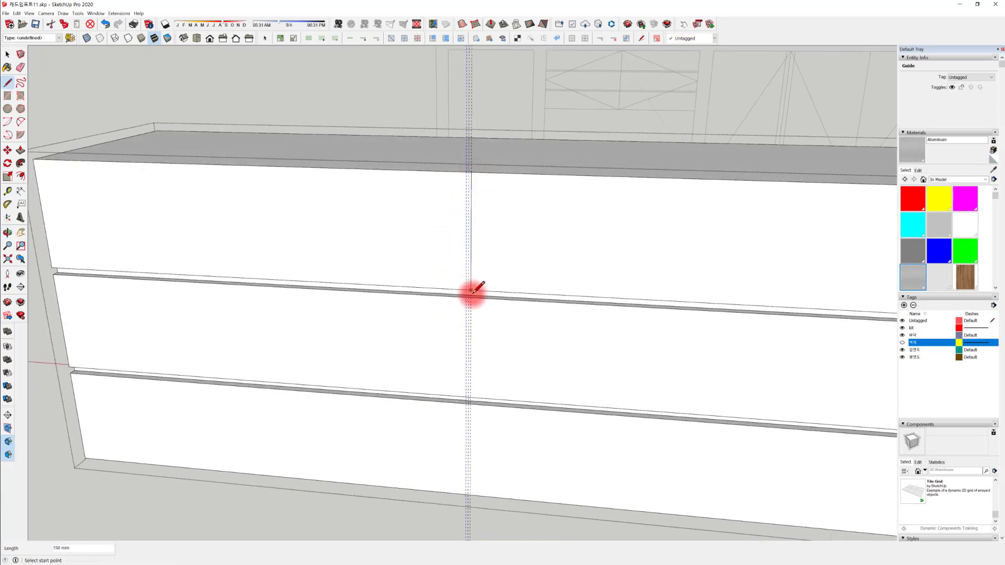
scroll(472, 293, "up", 4)
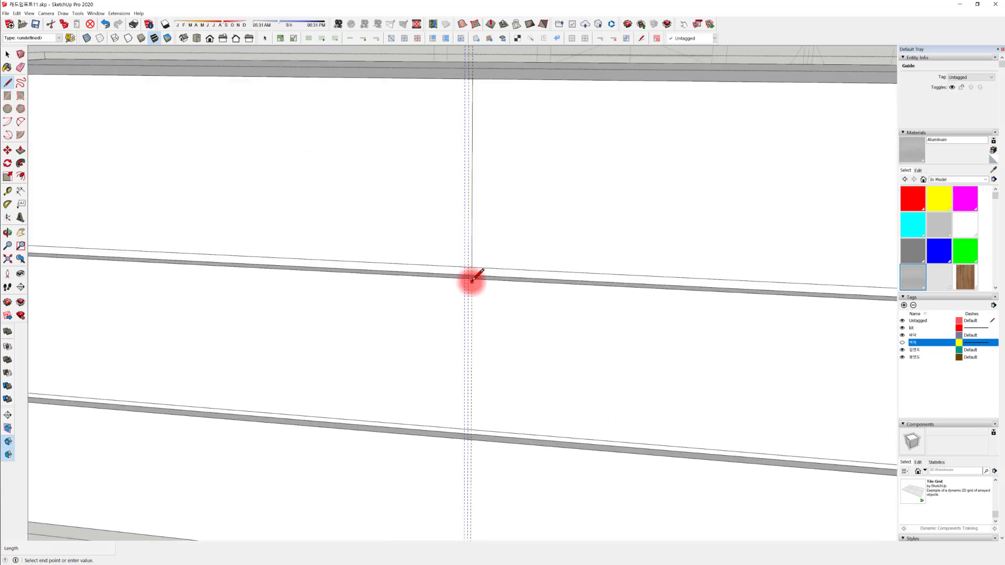
left_click_drag(474, 285, 471, 432)
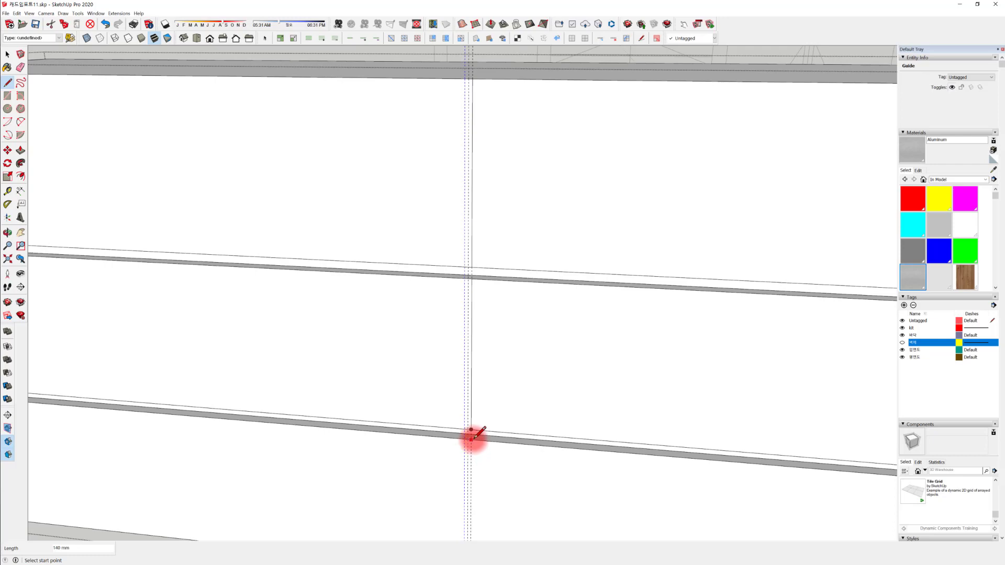
left_click(471, 431)
middle_click_drag(476, 478, 467, 361)
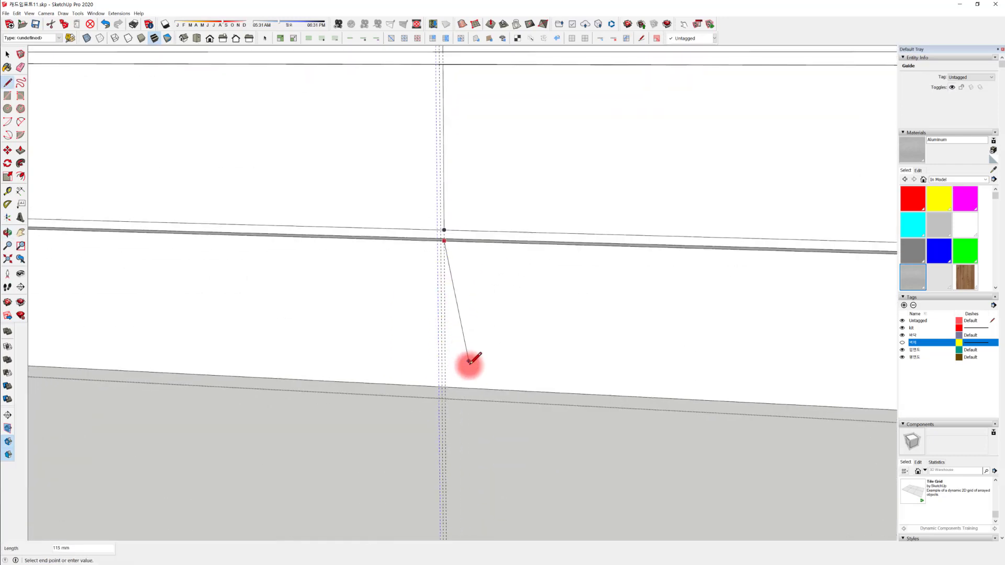
left_click(446, 386)
key("space")
Select the three vertical panel lines and copy them onto the guide on the left of centre
middle_click_drag(455, 213, 438, 333)
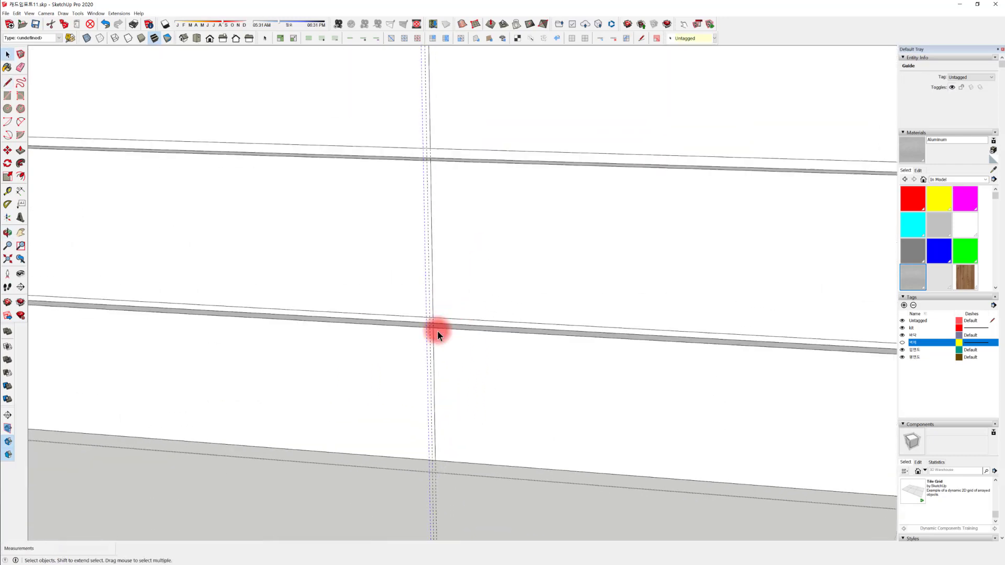
left_click(432, 336)
scroll(434, 371, "down", 3)
scroll(435, 262, "up", 3)
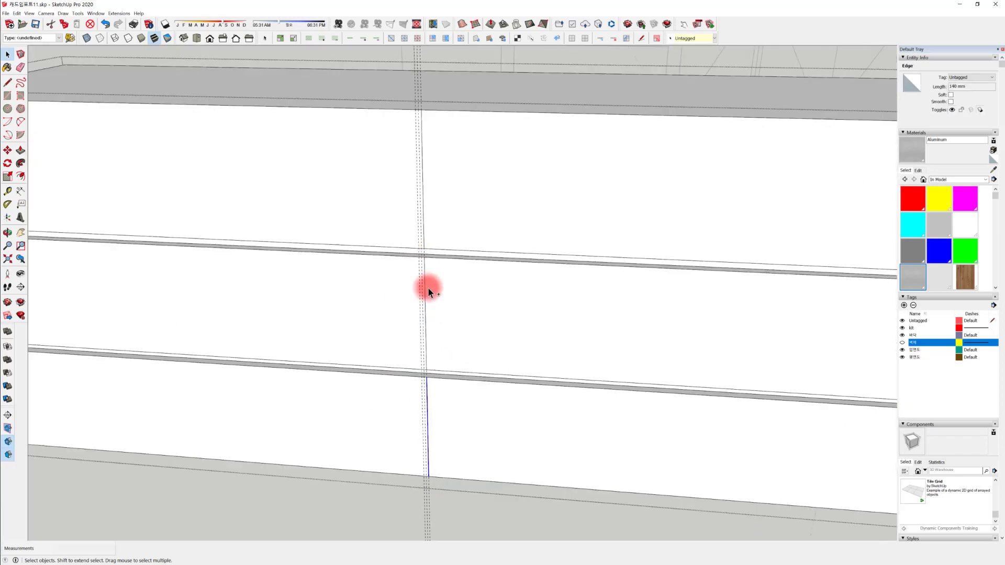
left_click(422, 222, "ctrl")
middle_click_drag(437, 272, 448, 277)
key("m")
key("ctrl")
scroll(419, 95, "up", 3)
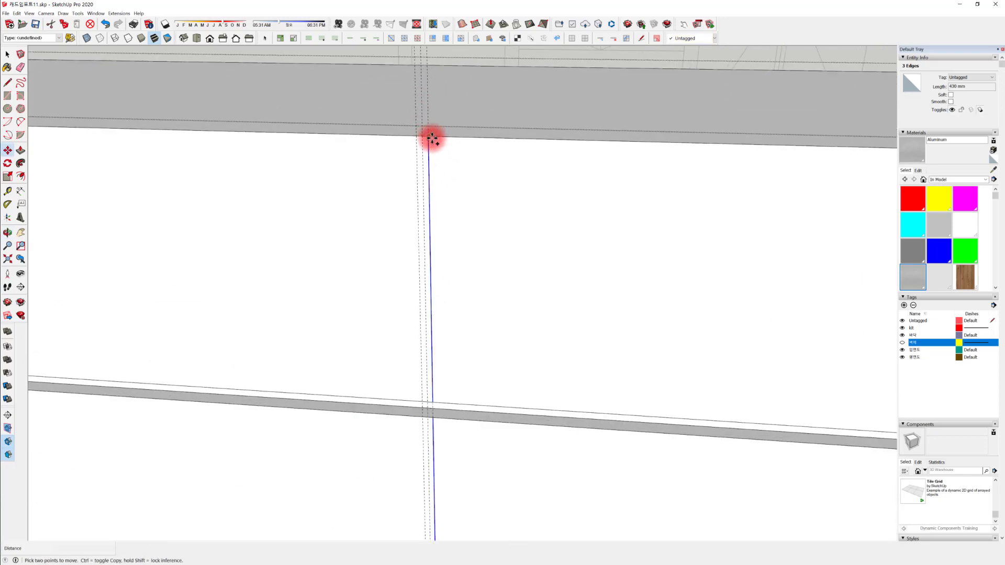
left_click(429, 136)
key("space")
Select the three vertical guides crossing the cabinet front and delete them
scroll(442, 231, "down", 5)
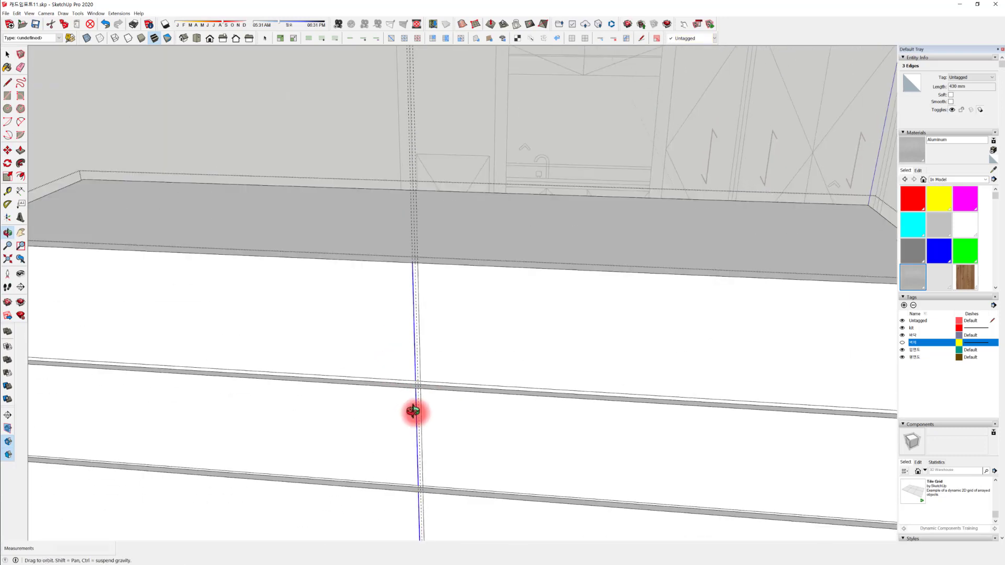
scroll(426, 379, "down", 5)
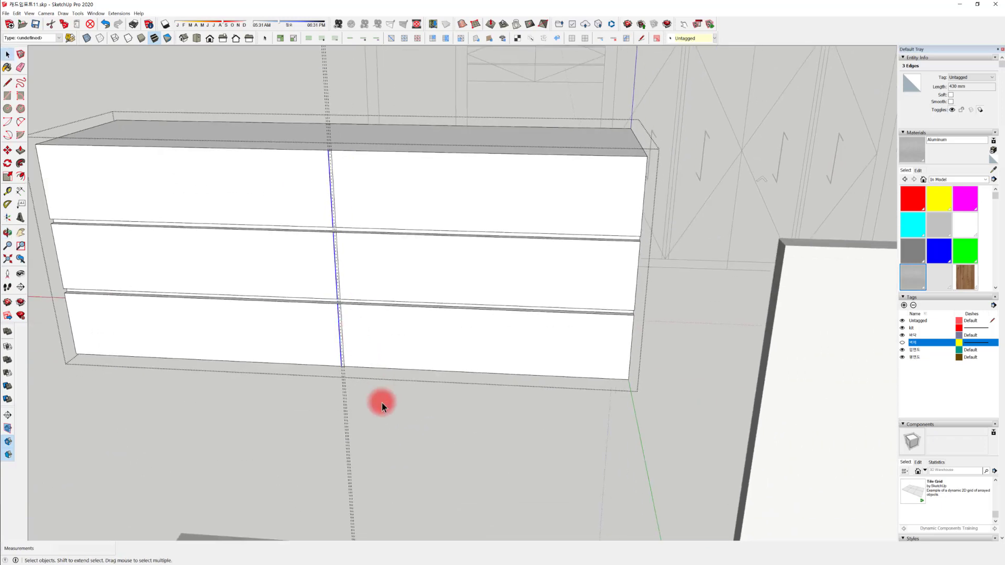
left_click_drag(412, 497, 288, 433)
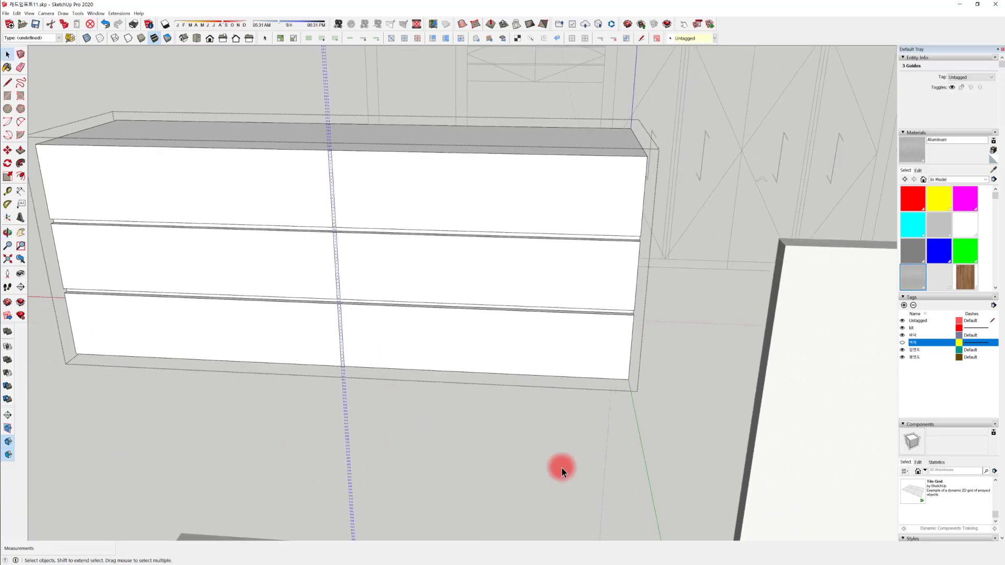
left_click(546, 454)
Push the narrow strip between the two vertical lines 10 mm inward on all three front panels to form the door gap
scroll(438, 335, "up", 6)
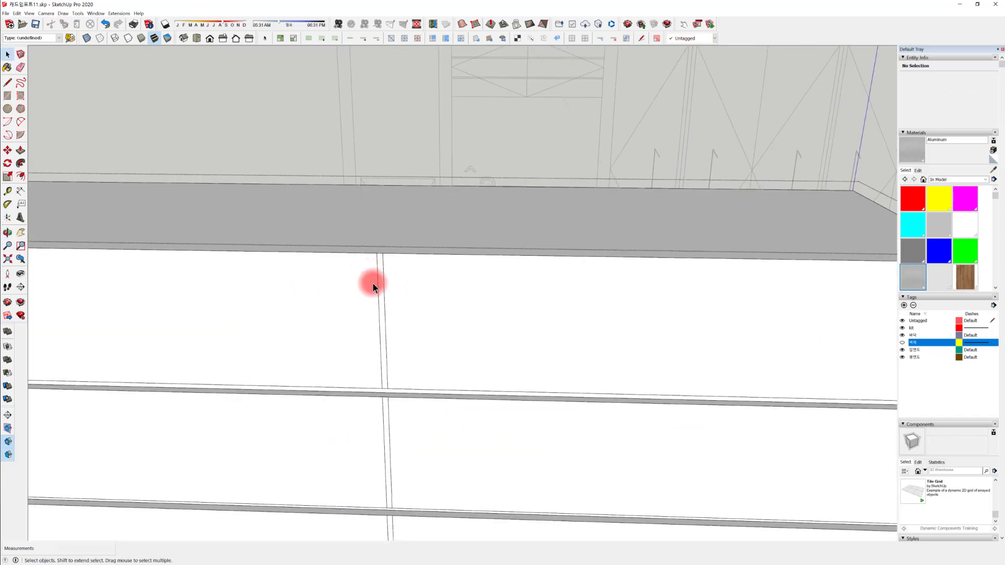
scroll(369, 304, "up", 2)
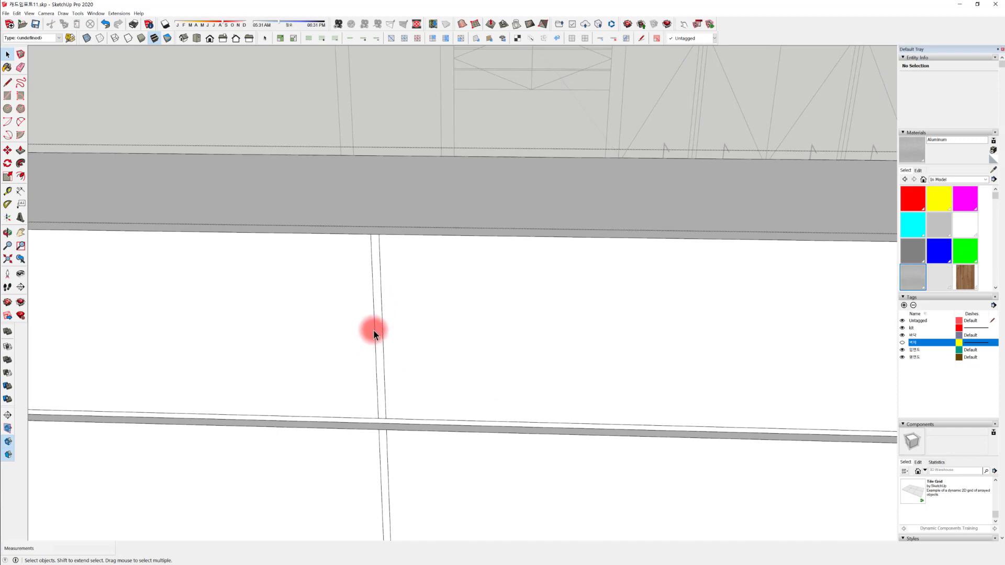
key("p")
left_click_drag(375, 301, 378, 235)
middle_click_drag(388, 347, 348, 280)
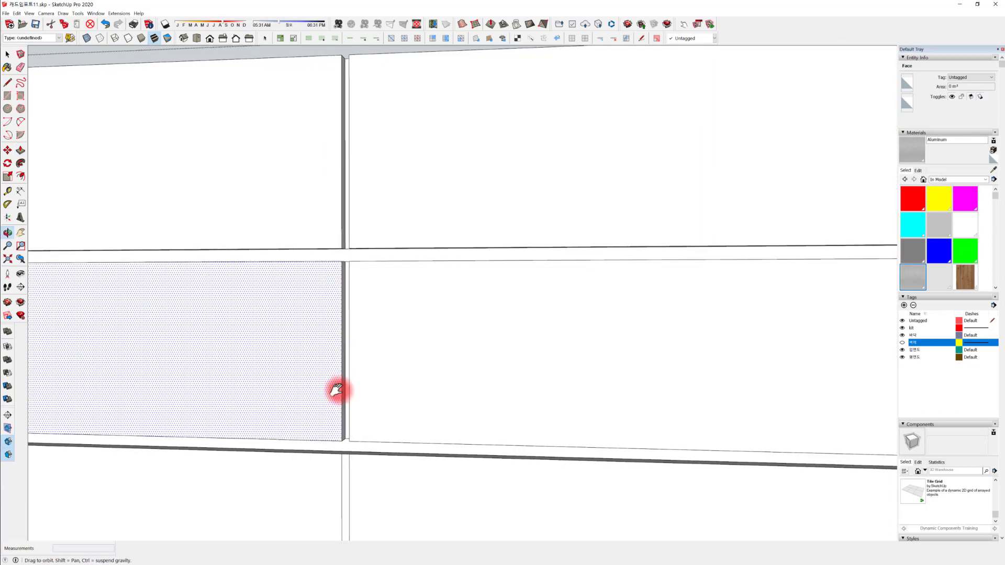
middle_click_drag(337, 390, 347, 312)
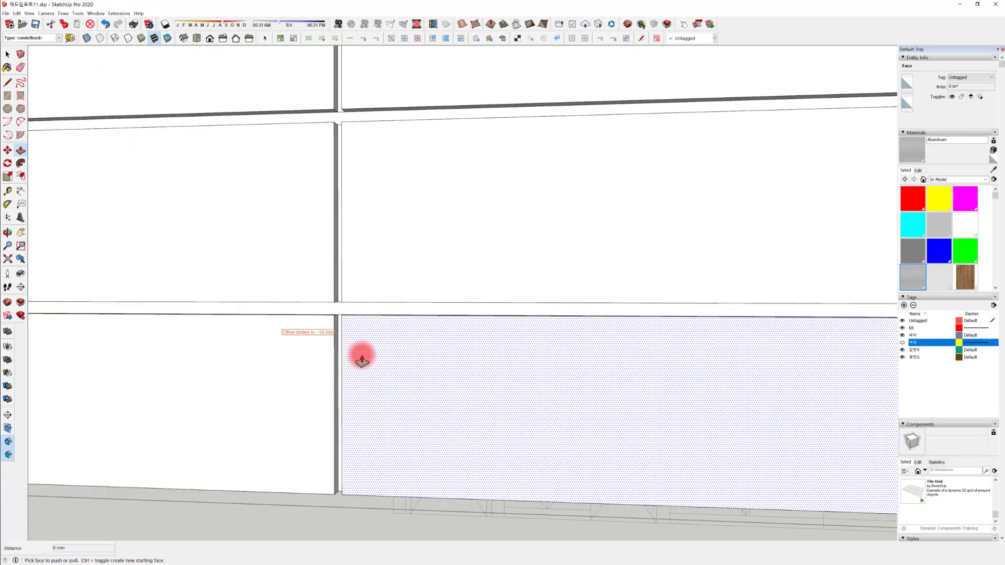
scroll(392, 397, "down", 5)
middle_click_drag(415, 400, 460, 363)
key("space")
Turn the 벽체 tag's visibility back on and view the divided upper cabinet inside the sink niche
scroll(452, 469, "down", 6)
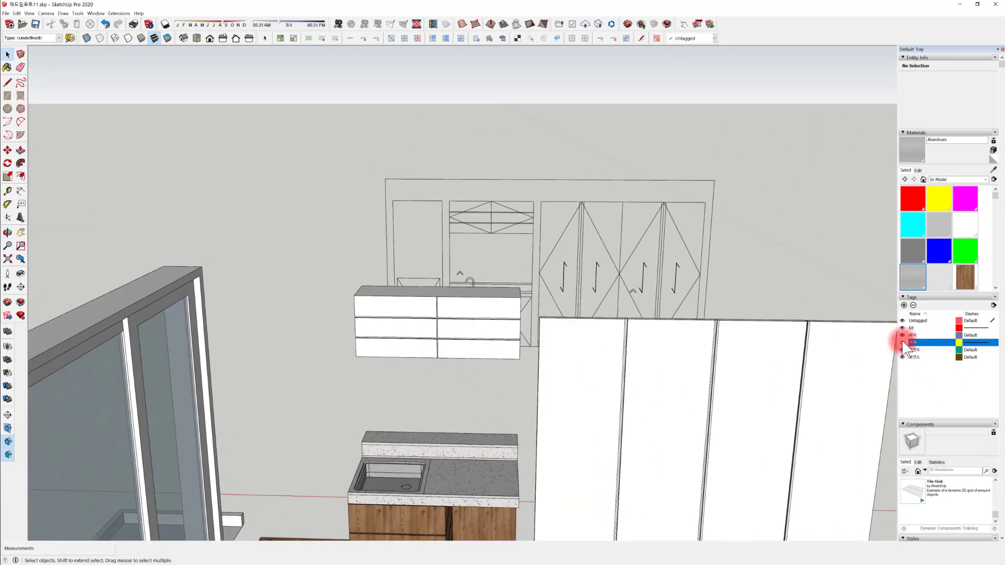
left_click(903, 342)
middle_click_drag(538, 444, 529, 357)
middle_click_drag(514, 408, 516, 356, "shift")
scroll(384, 394, "up", 3)
middle_click_drag(473, 393, 450, 428)
middle_click_drag(450, 429, 419, 321, "shift")
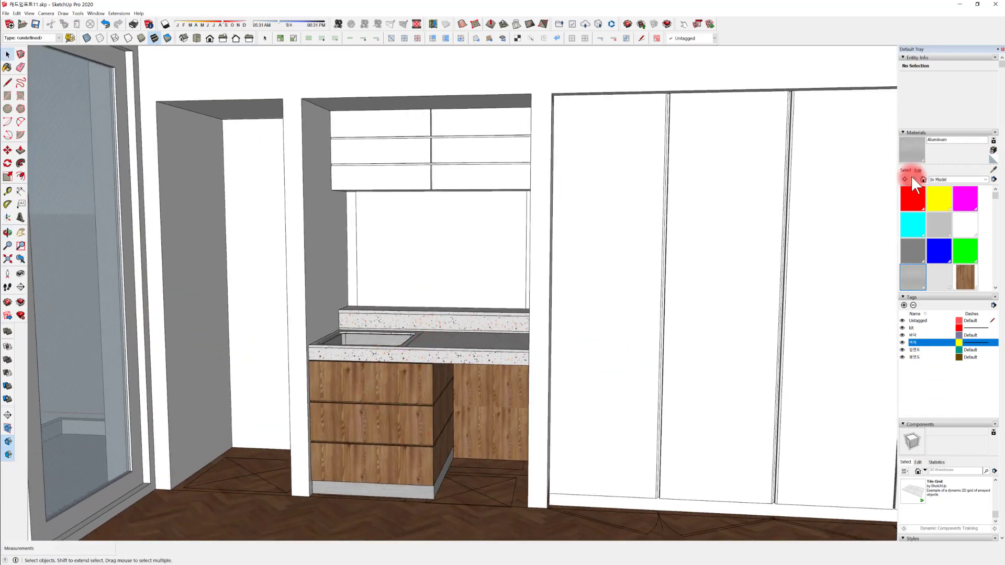
Sample the dd222 wood material from the lower sink cabinet and paint the upper cabinet with it
left_click(994, 170)
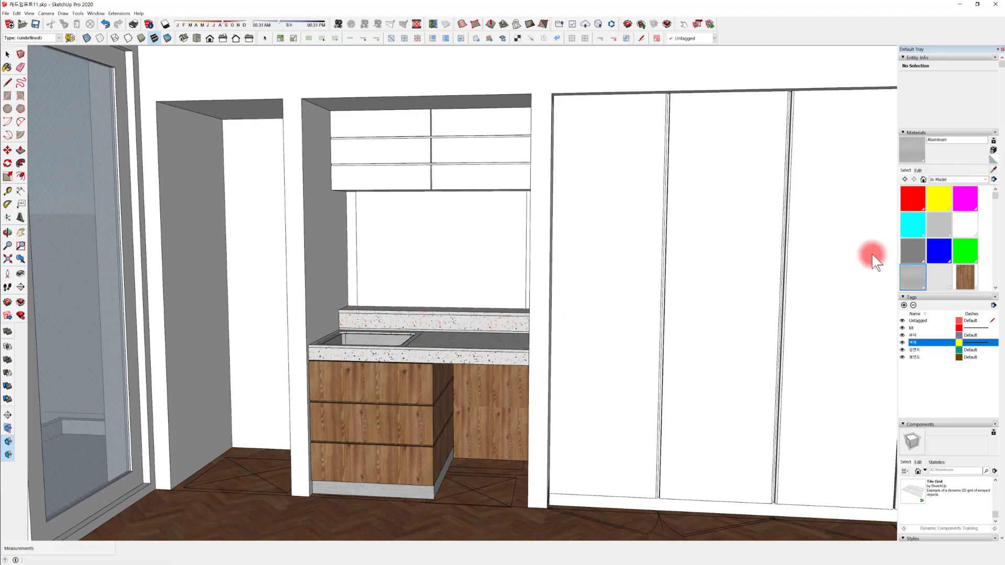
left_click(384, 388)
left_click(395, 139)
mouse_move(412, 188)
middle_mouse_down()
mouse_move(451, 192)
mouse_move(418, 151)
middle_mouse_up()
scroll(314, 265, "up", 3)
mouse_move(438, 213)
middle_mouse_down()
mouse_move(405, 192)
mouse_move(437, 220)
middle_mouse_up()
scroll(441, 198, "up", 5)
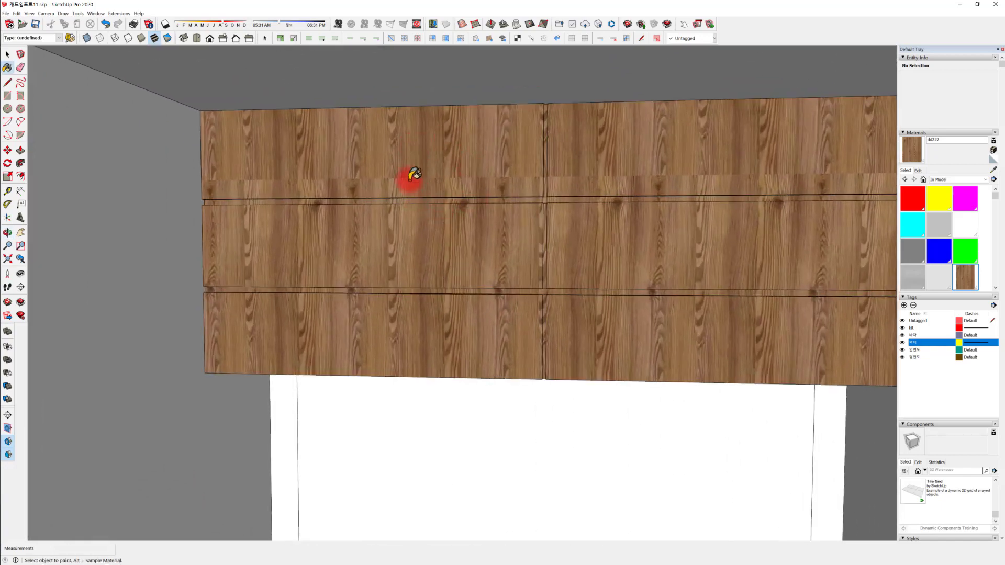
key("space")
left_click(430, 139)
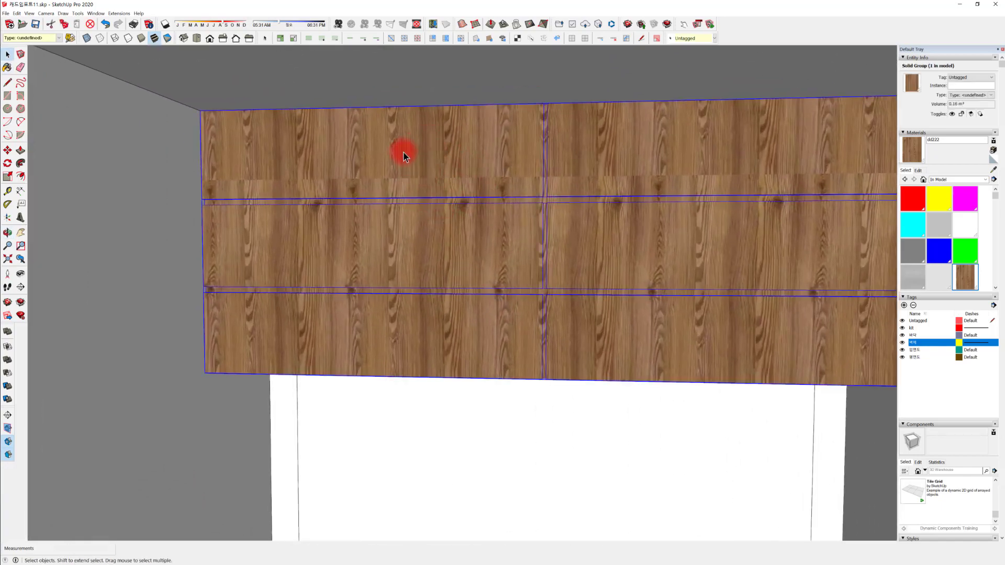
double_click(407, 156)
left_click(410, 161)
right_click(411, 162)
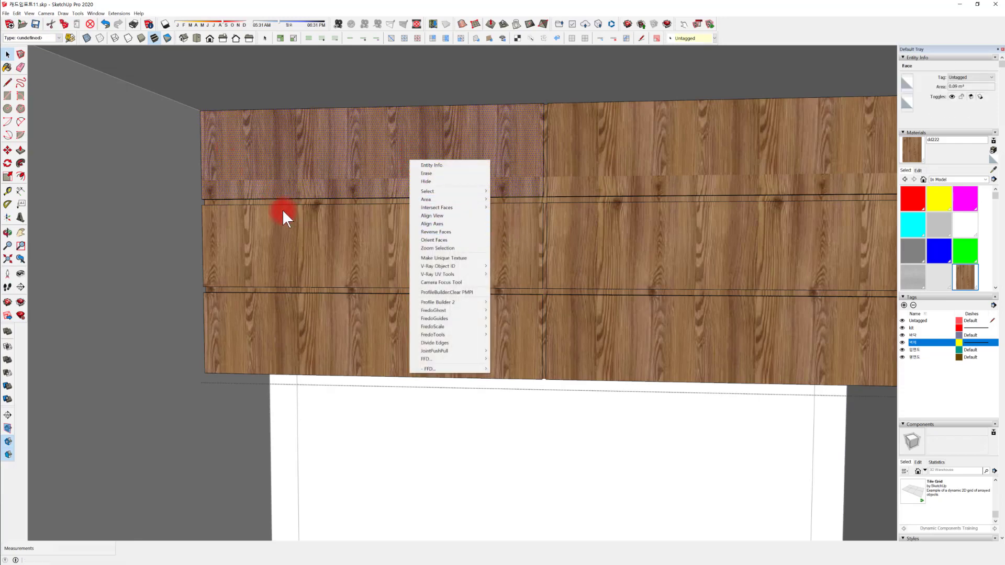
left_click(353, 425)
scroll(356, 238, "down", 3)
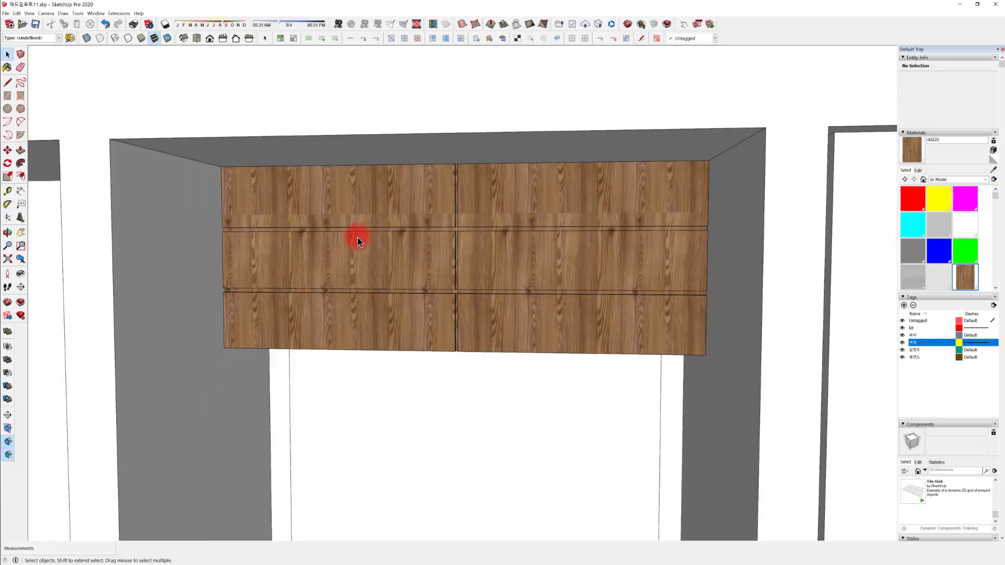
left_click(356, 240)
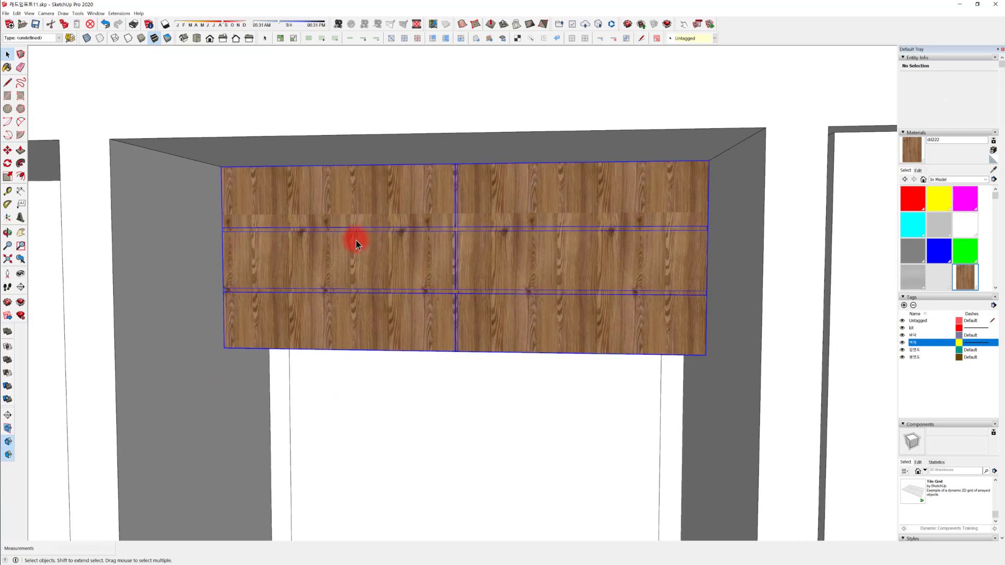
double_click(344, 199)
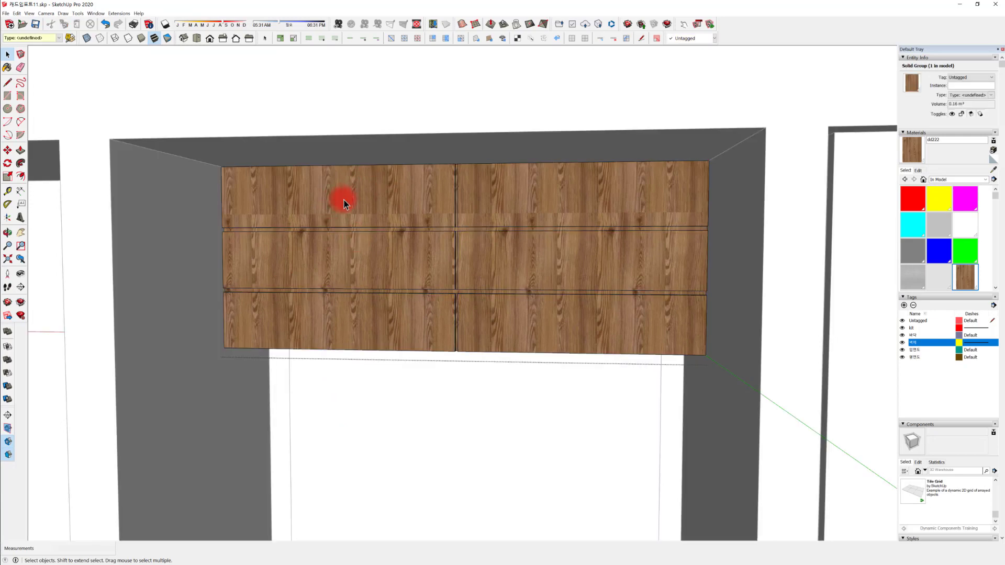
right_click(369, 210)
left_click(332, 241)
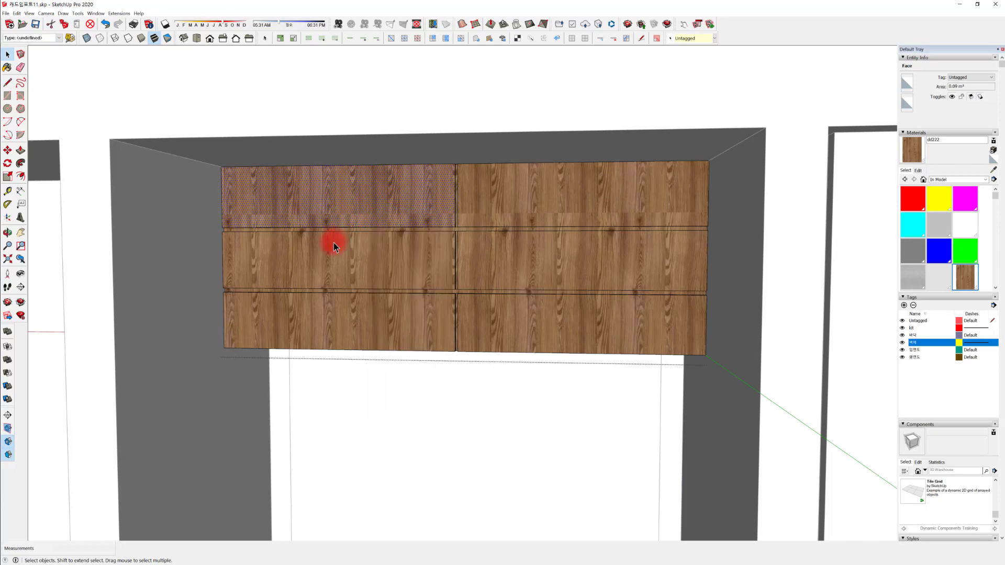
left_click(217, 386)
Explode the upper cabinet group so its wood texture is applied directly to the individual faces
left_click(341, 294)
right_click(347, 291)
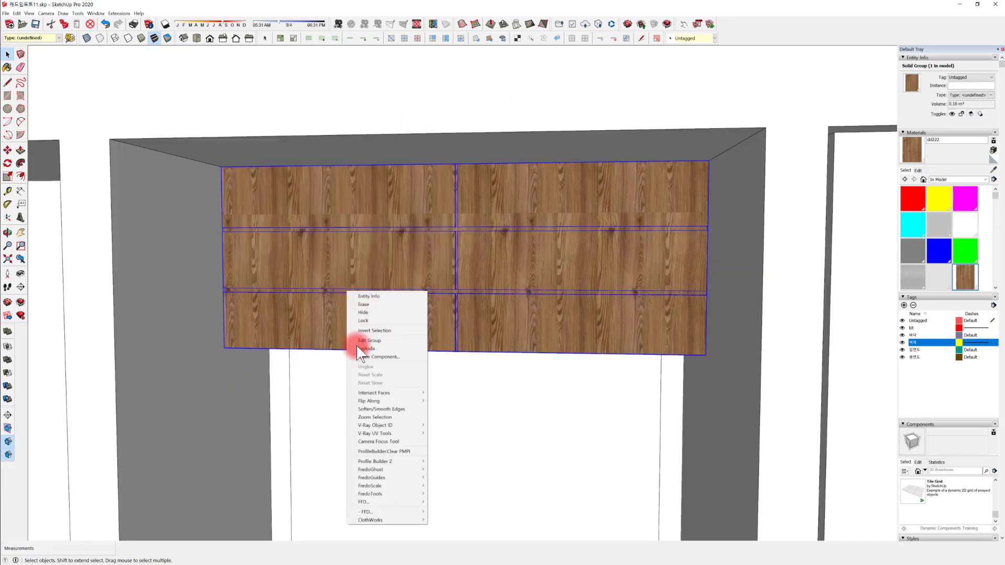
left_click(385, 349)
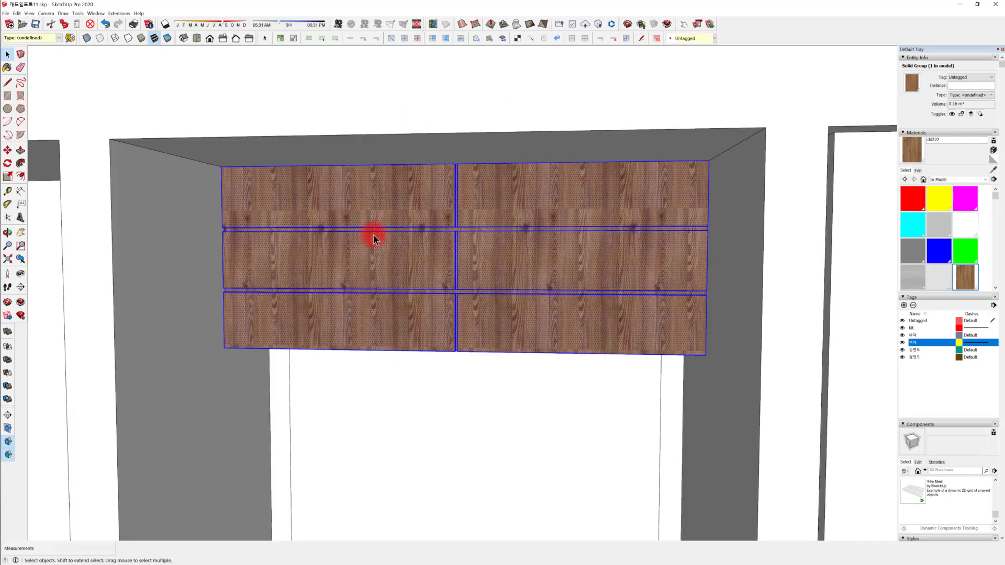
Shift the wood texture downward on the top-left panel to move its seam off the panel, and apply the adjusted texture to the top-right panel
left_click(399, 195)
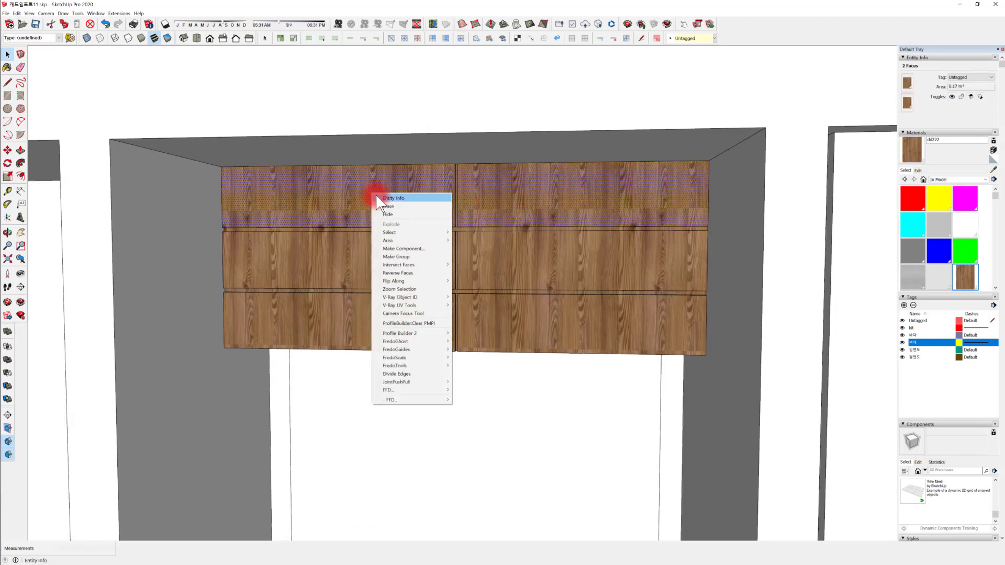
left_click(357, 199)
right_click(358, 200)
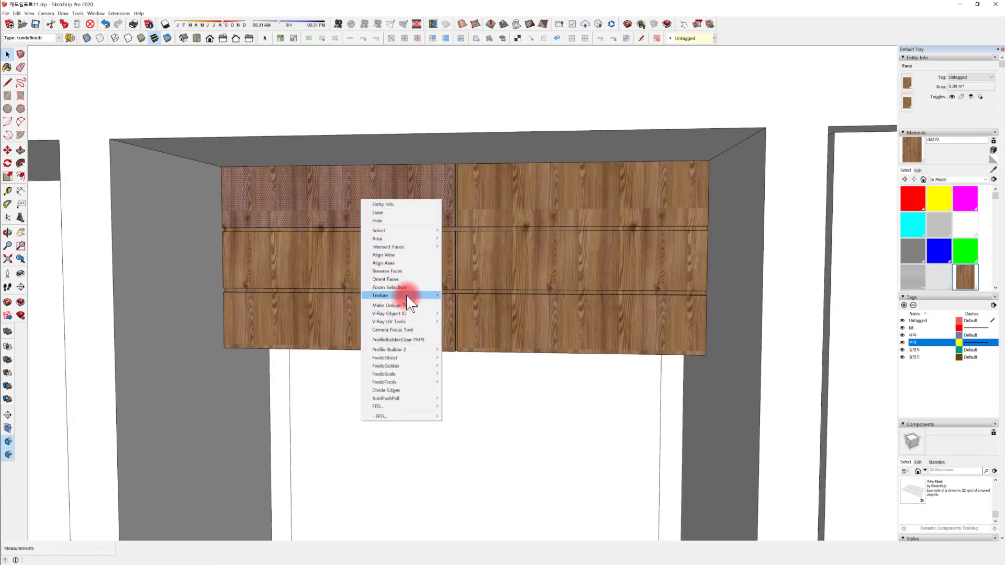
mouse_move(406, 295)
left_click(453, 291)
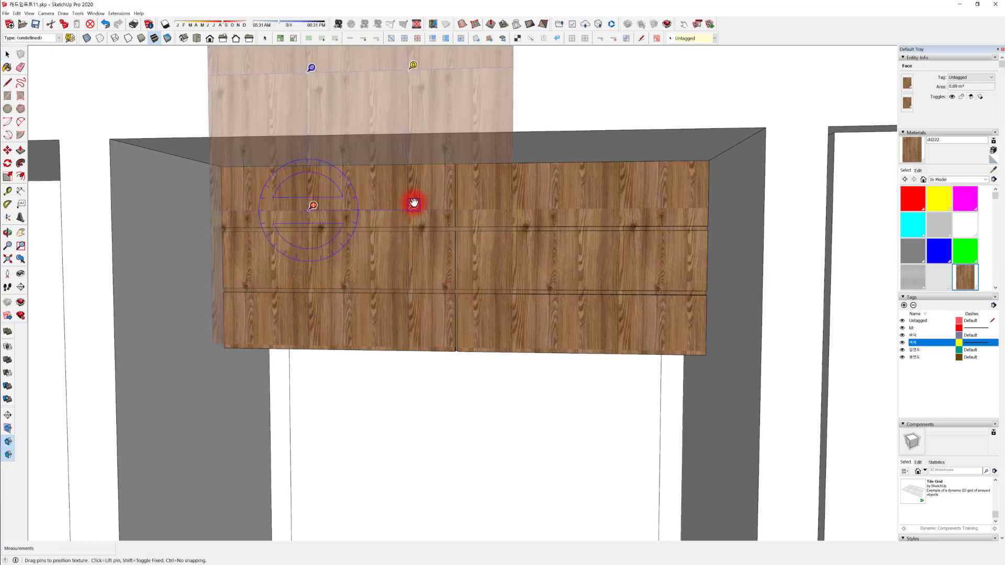
left_click_drag(386, 194, 390, 222)
right_click(388, 200)
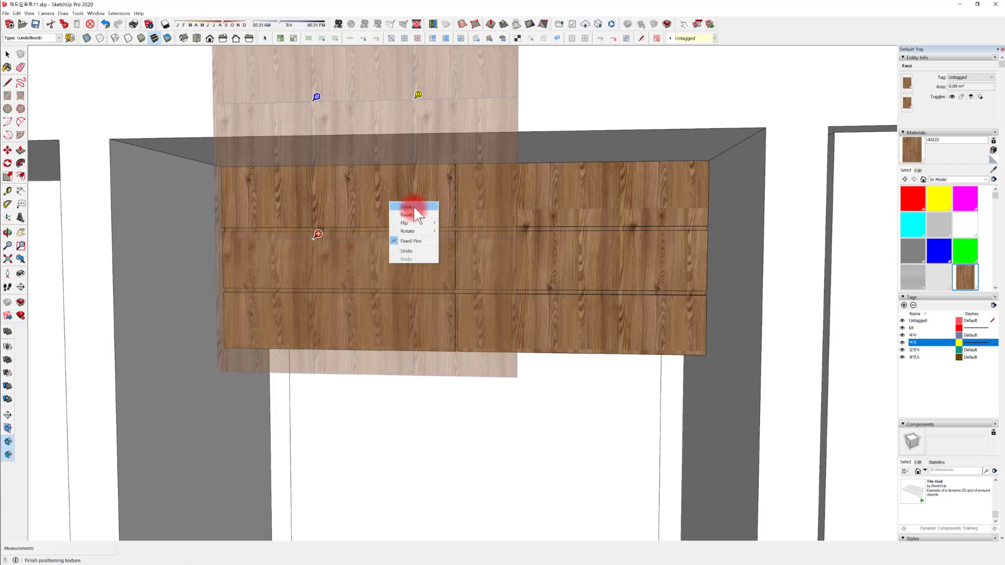
left_click(414, 206)
left_click(993, 169)
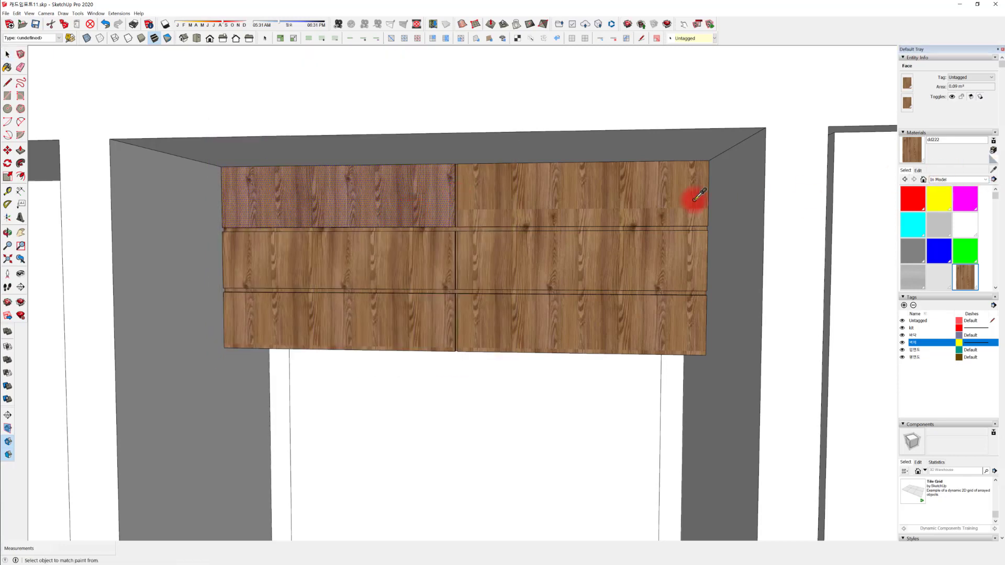
left_click(509, 201)
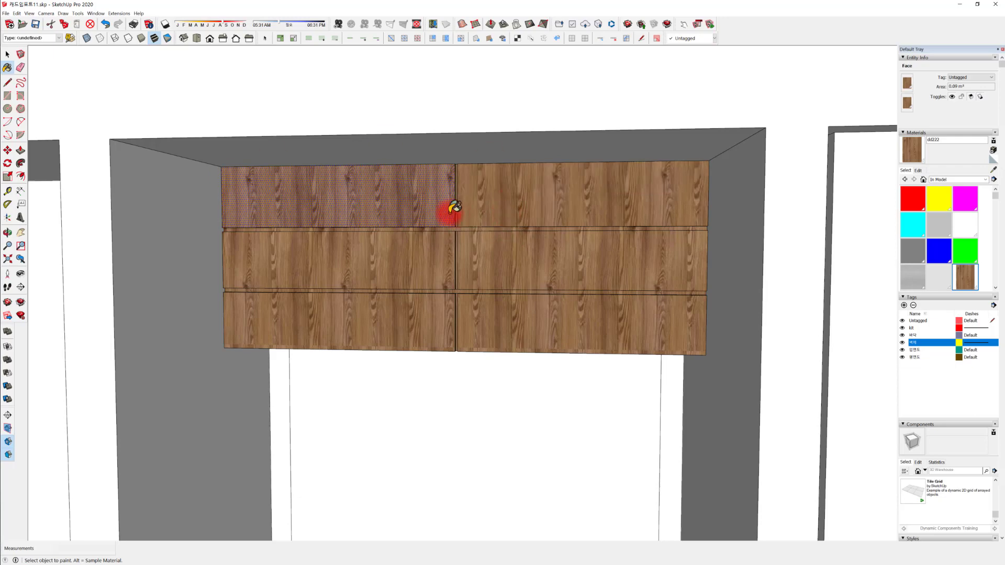
Select all the connected geometry of the upper cabinet and make it a group
key("space")
triple_click(416, 261)
right_click(406, 243)
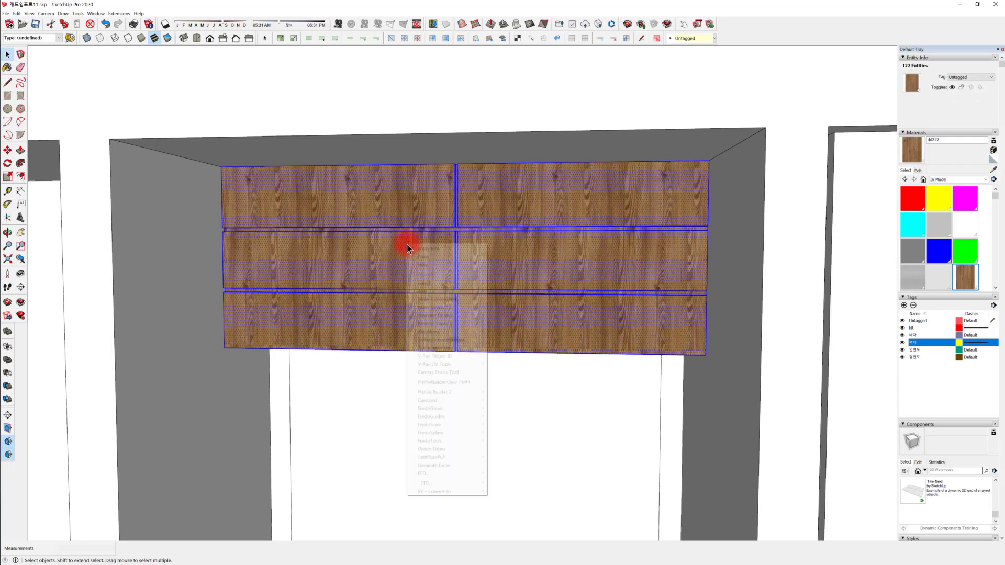
left_click(456, 308)
middle_click_drag(451, 331, 392, 411)
scroll(419, 326, "down", 4)
scroll(383, 313, "down", 2)
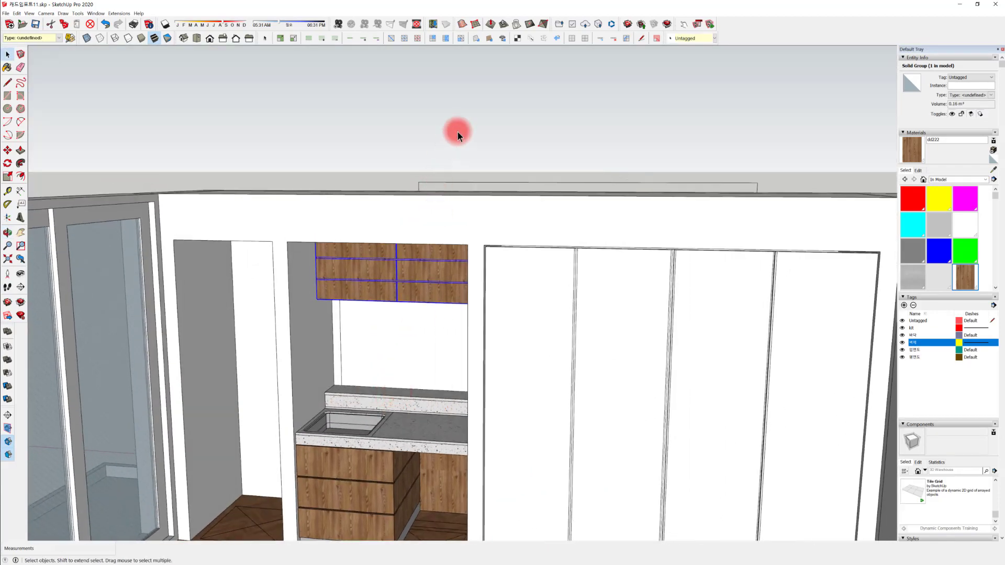
Open the upper cabinet group and paint the upper horizontal gap with the gray Color M05 from the Colors collection
scroll(397, 309, "up", 10)
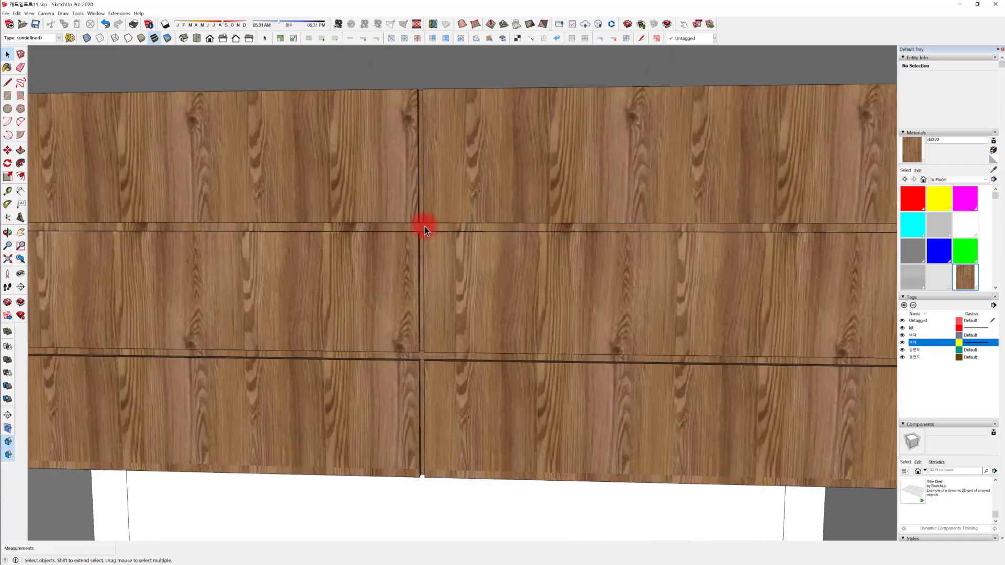
mouse_move(424, 226)
middle_mouse_down("shift")
mouse_move(392, 225)
mouse_move(441, 227)
middle_mouse_up("shift")
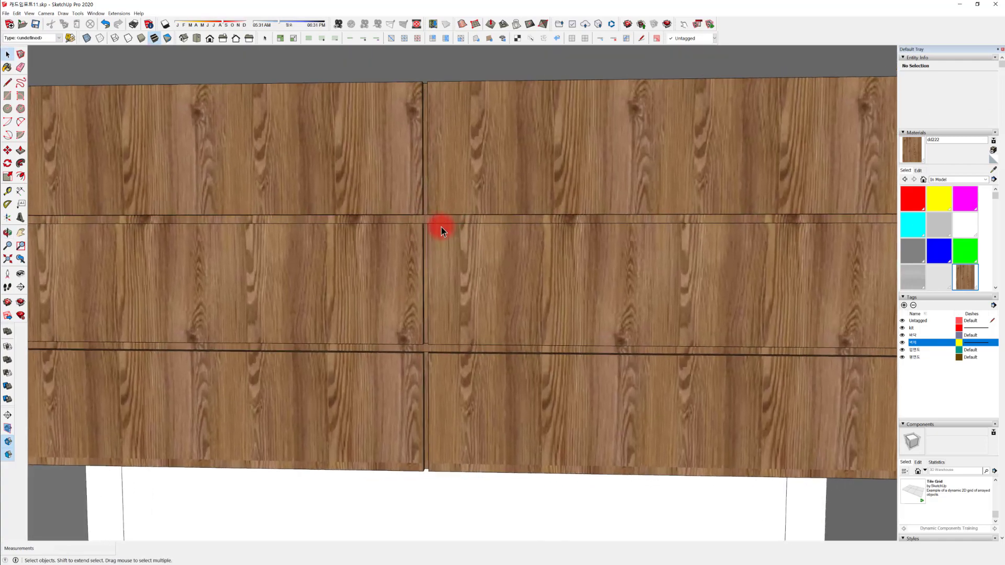
left_click(431, 222)
left_click(425, 218)
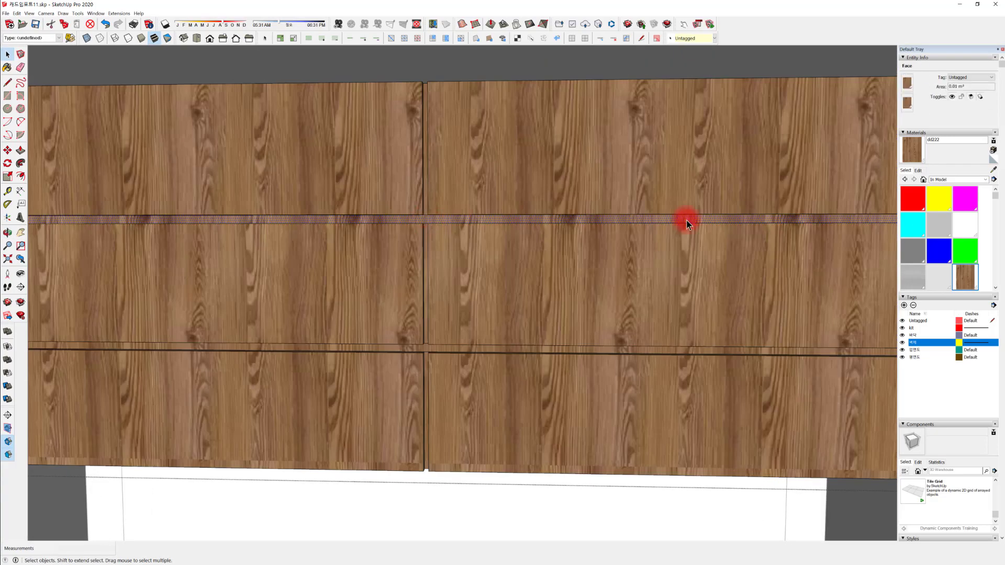
left_click(951, 180)
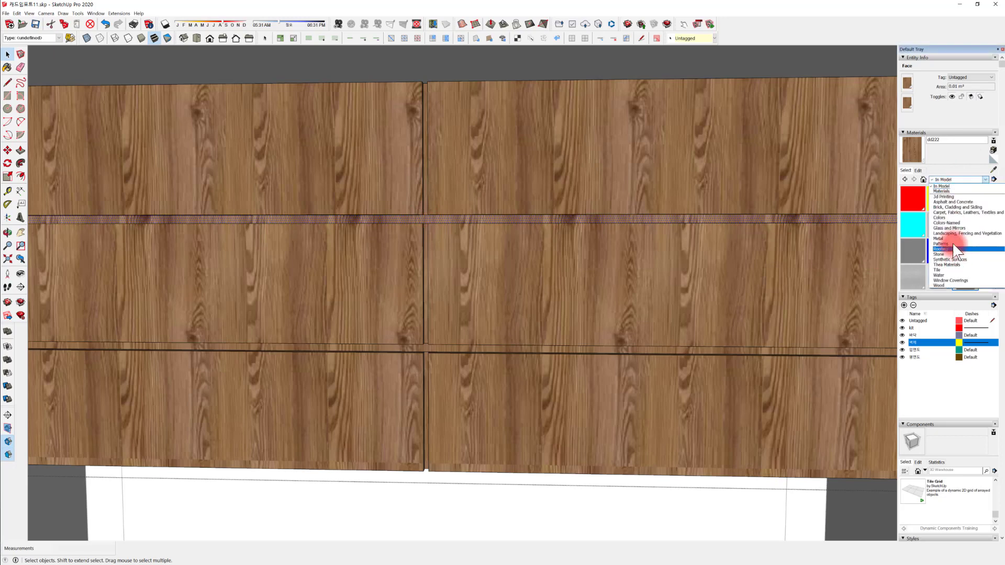
left_click(953, 214)
scroll(947, 246, "down", 5)
scroll(945, 251, "down", 6)
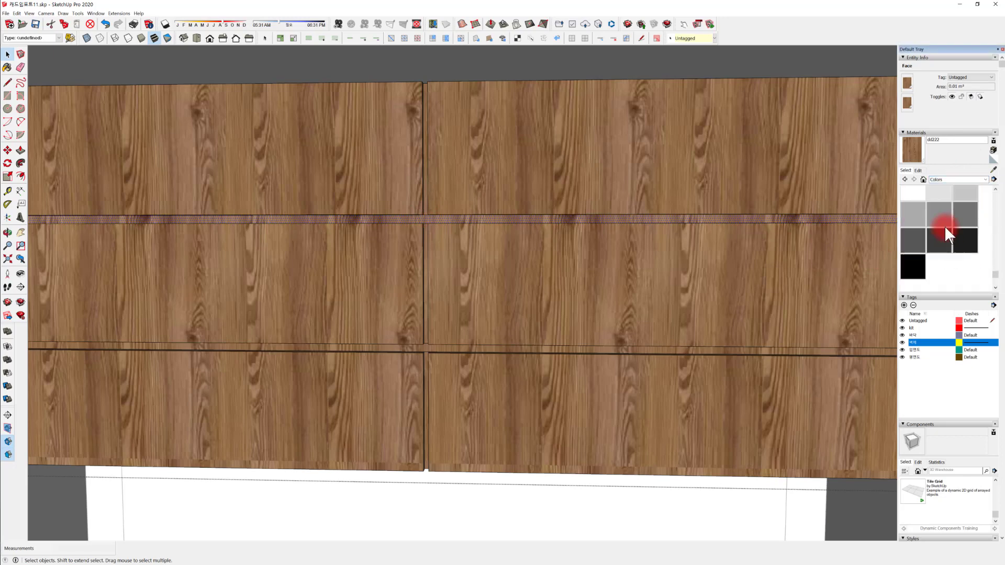
left_click(962, 213)
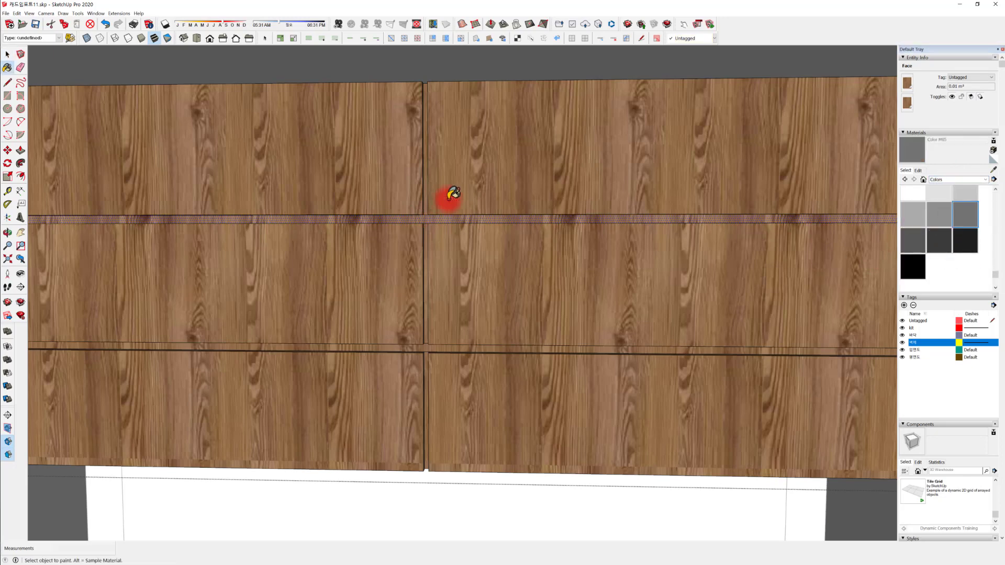
left_click(426, 218)
Paint the vertical center gaps and the lower horizontal gap with Color M05, and close the cabinet group
scroll(428, 209, "up", 2)
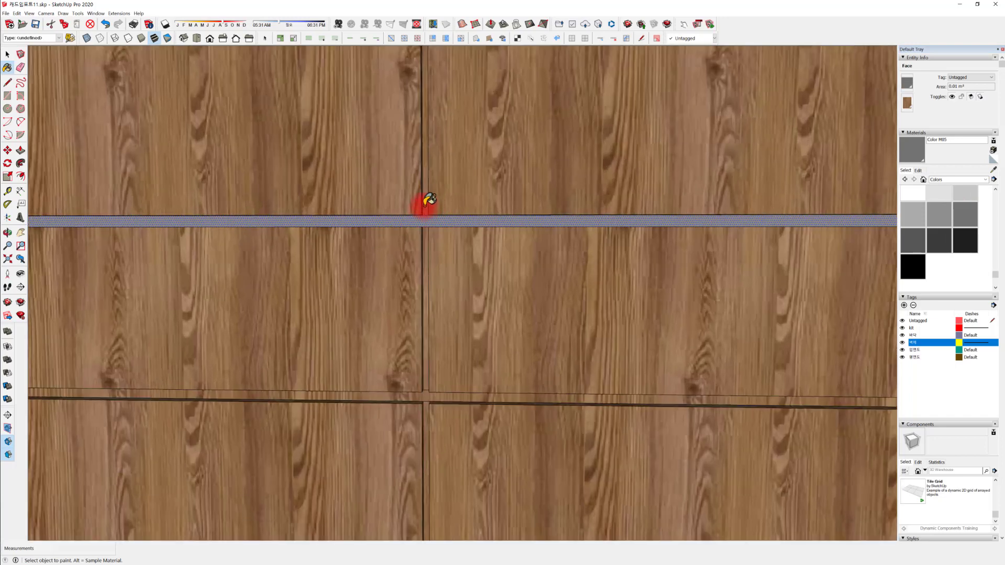
left_click(425, 203)
left_click(426, 250)
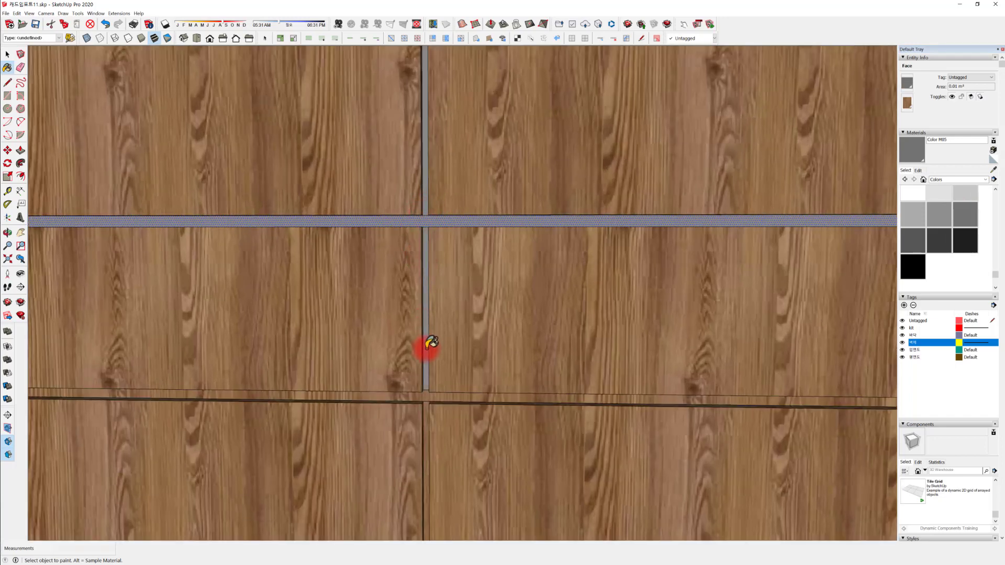
left_click(428, 398)
left_click(424, 413)
scroll(466, 383, "down", 6)
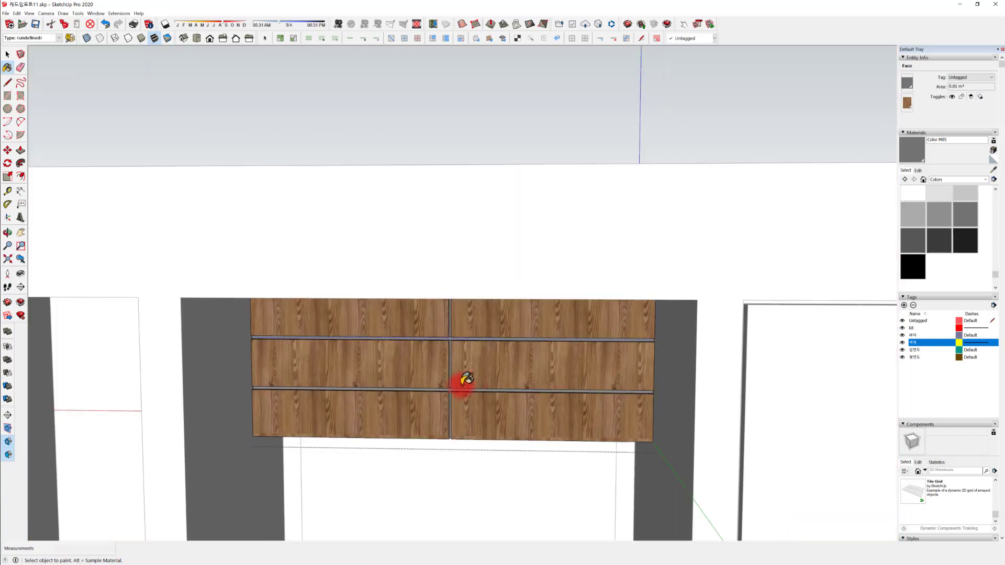
scroll(419, 332, "up", 1)
key("space")
scroll(474, 312, "down", 8)
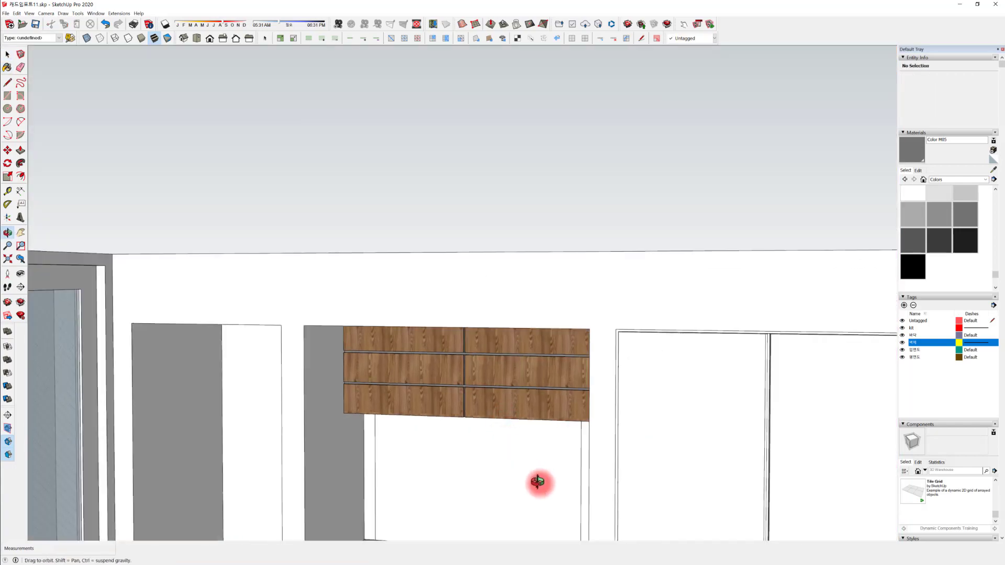
middle_click_drag(539, 483, 460, 348)
Open the wall group and delete the two vertical edges on the back wall between the upper cabinet and the counter
left_click(382, 246)
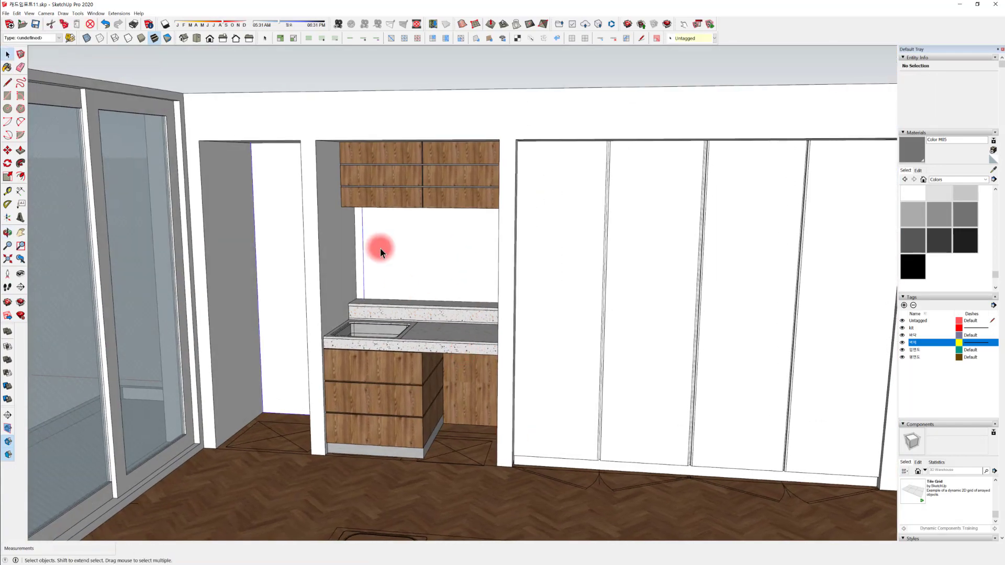
middle_click_drag(382, 247, 573, 253)
scroll(511, 255, "up", 6)
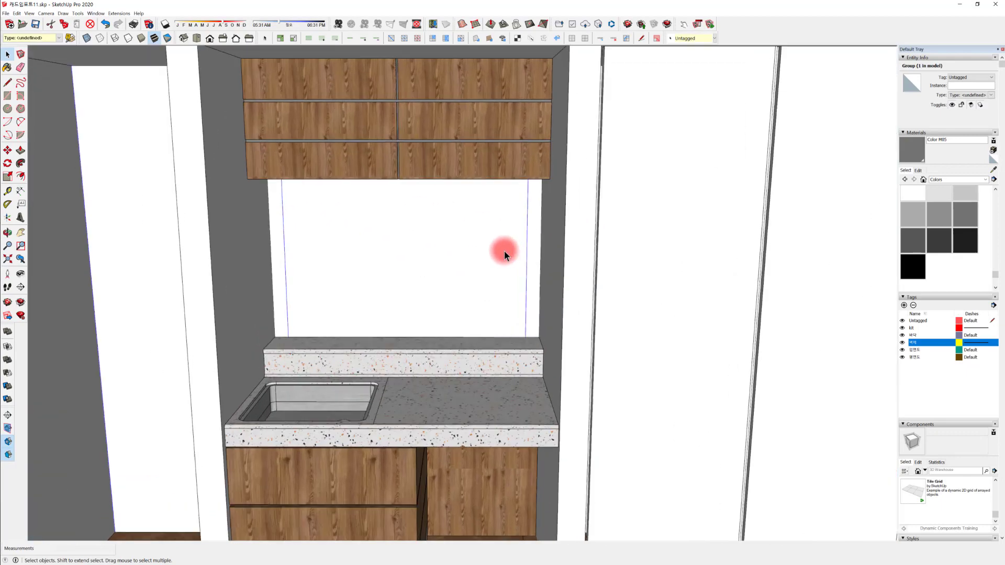
key("alt+t")
key("ctrl+t")
scroll(527, 239, "up", 3)
left_click(526, 240)
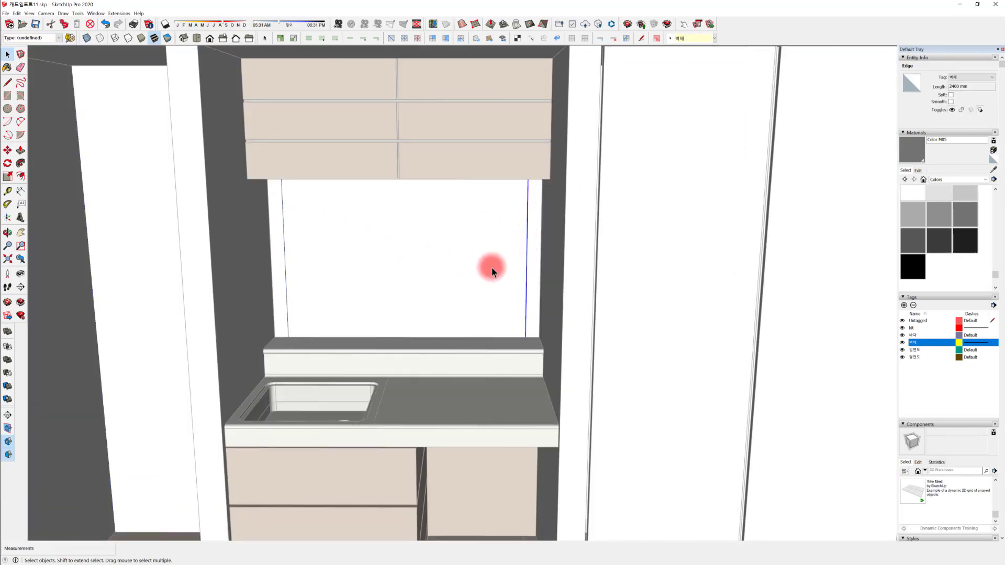
key("Delete")
left_click(282, 232)
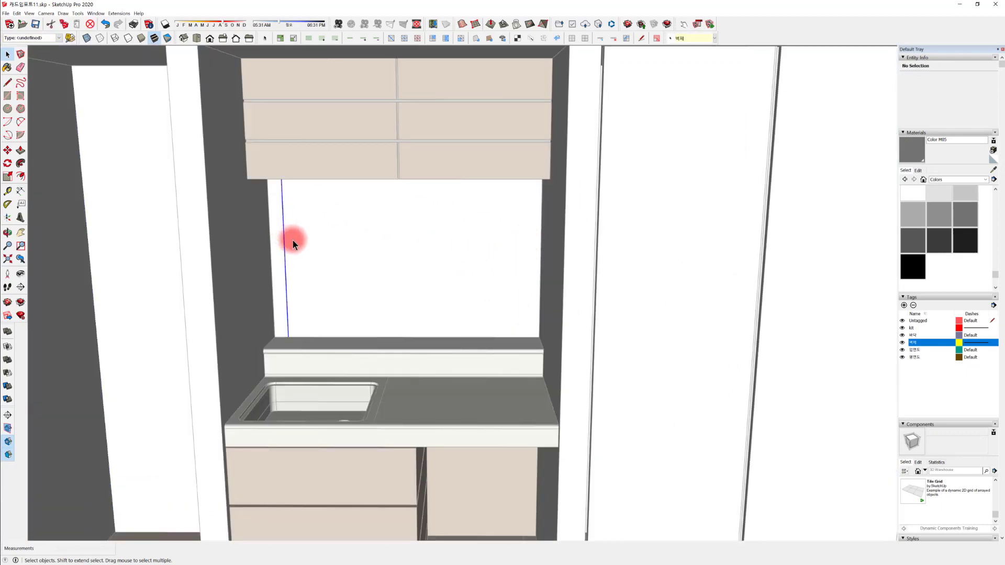
key("Delete")
left_click(350, 247)
Close the wall group and examine the sink niche and the kitchen island outline on the floor from above
scroll(406, 285, "down", 10)
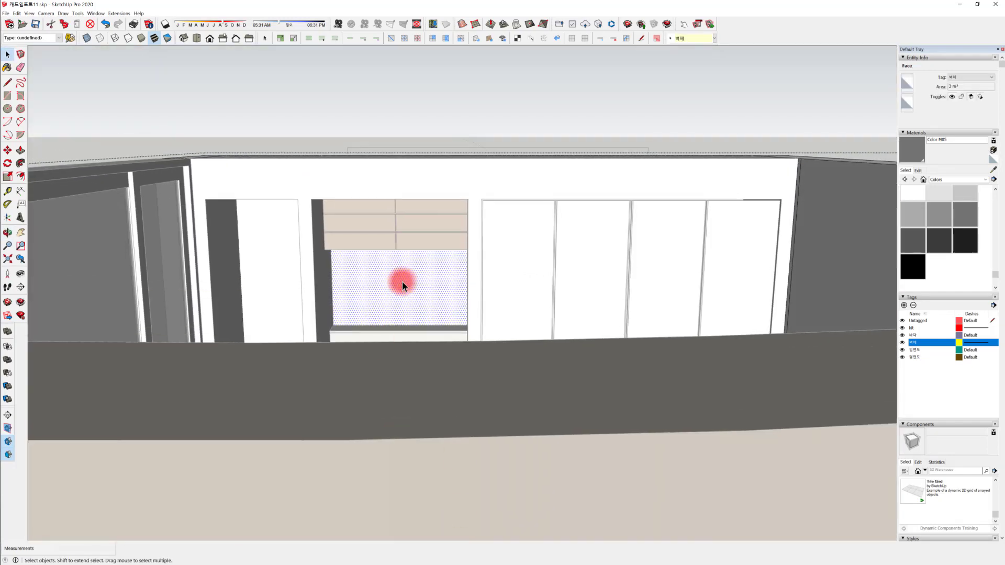
scroll(403, 285, "down", 5)
middle_click_drag(294, 141, 456, 296)
middle_click_drag(520, 299, 376, 385)
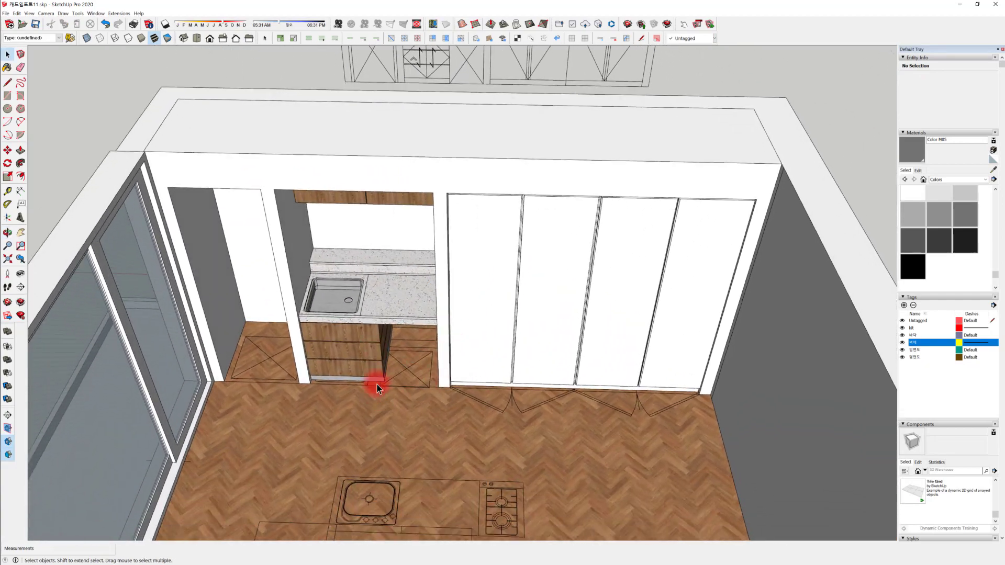
middle_click_drag(249, 397, 475, 345)
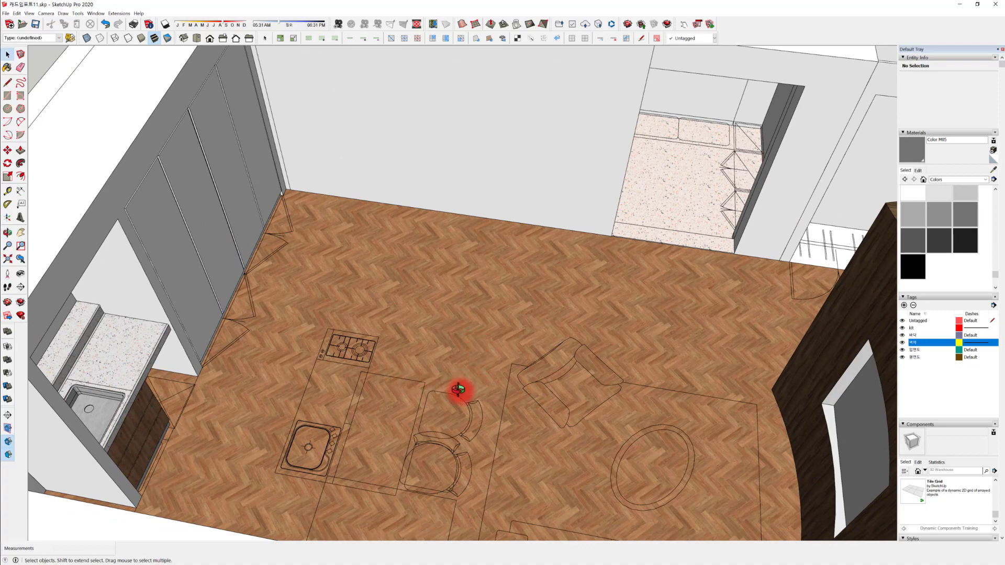
Draw a rectangle over the door outline beside the 300 mm dimension on the wall elevation drawing
middle_click_drag(458, 390, 425, 220)
scroll(375, 214, "down", 5)
middle_click_drag(360, 406, 512, 271)
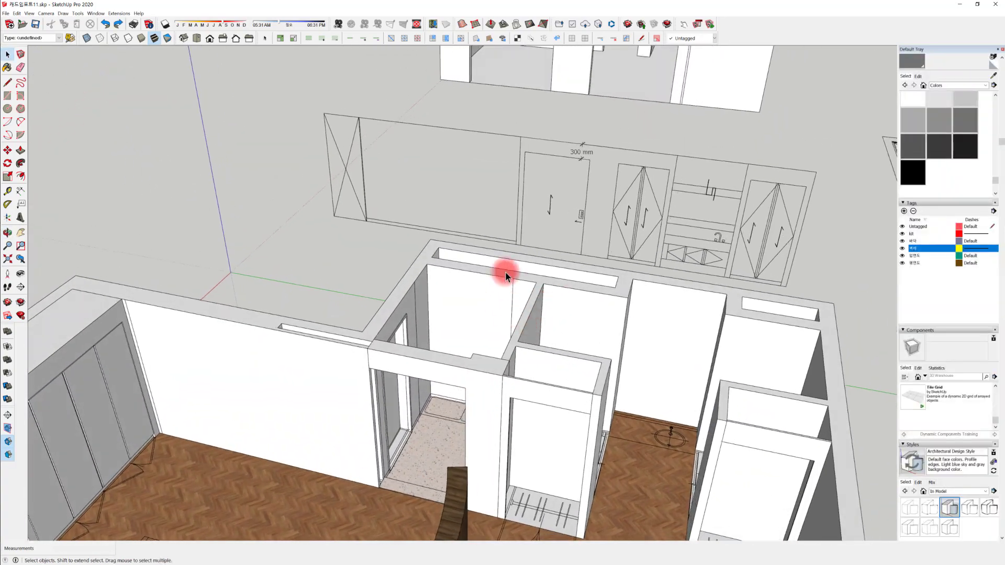
scroll(529, 236, "up", 5)
middle_click_drag(545, 193, 344, 356, "shift")
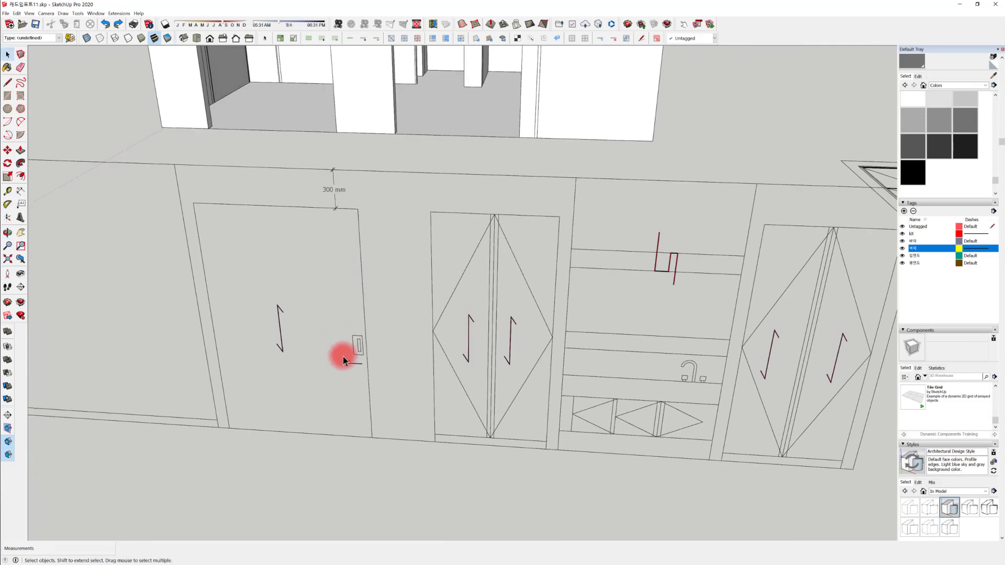
key("r")
left_click(194, 203)
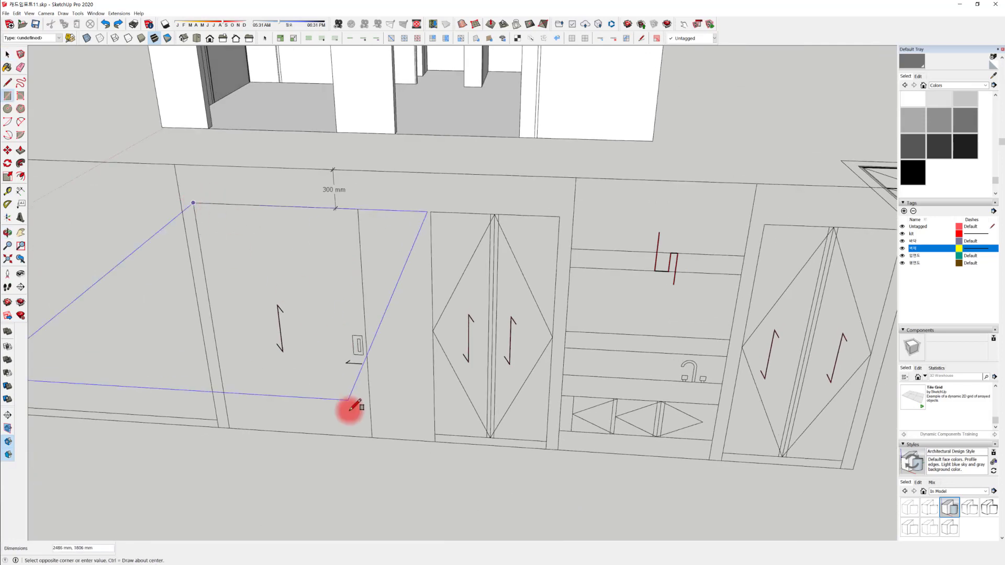
left_click(372, 436)
Draw rectangles over the door handle's outer plate, about 188 by 80 mm, and its narrow inner slot, about 22 mm wide
scroll(345, 356, "up", 6)
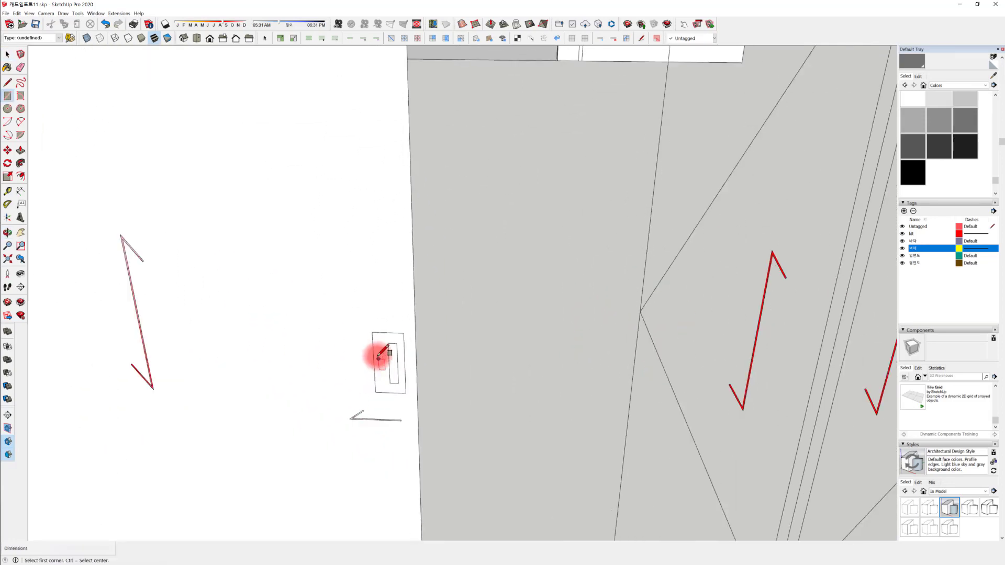
middle_click_drag(364, 347, 459, 343)
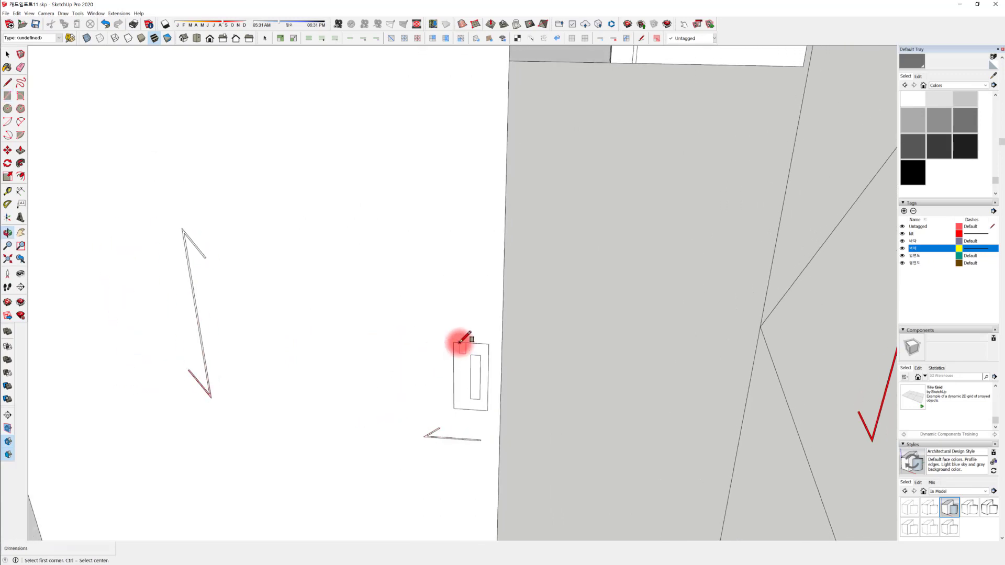
left_click(453, 342)
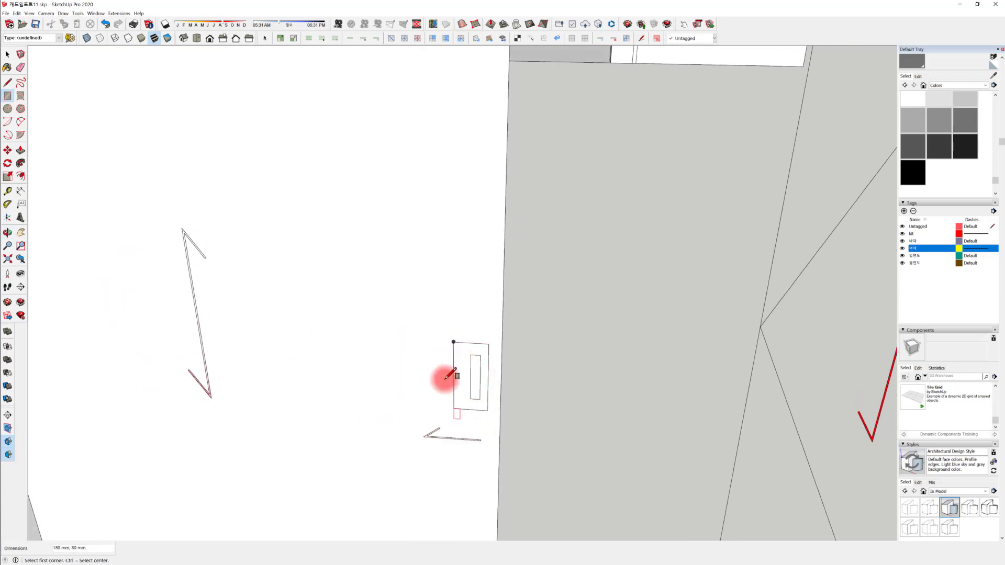
scroll(465, 406, "up", 2)
scroll(465, 393, "up", 2)
left_click(448, 294)
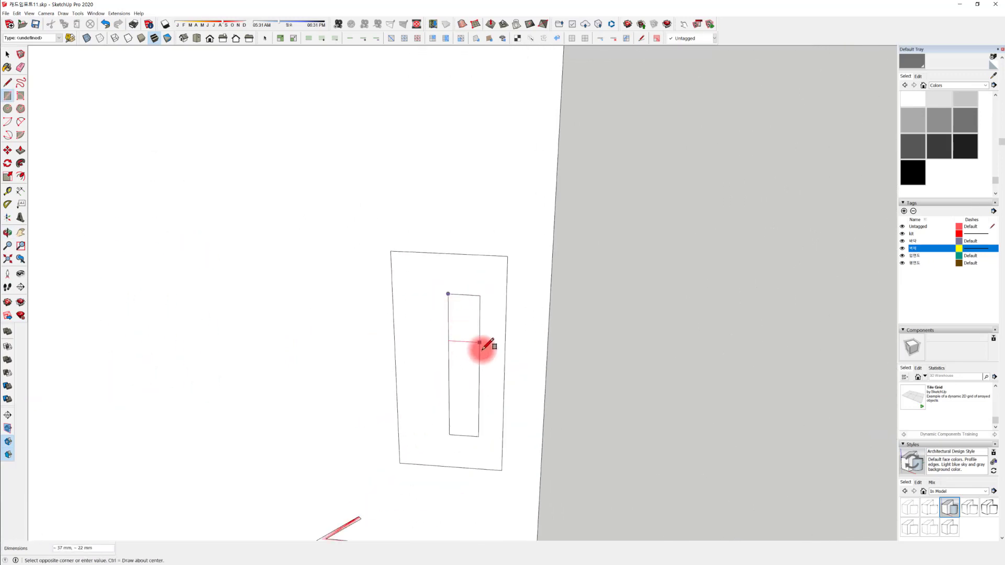
left_click(478, 435)
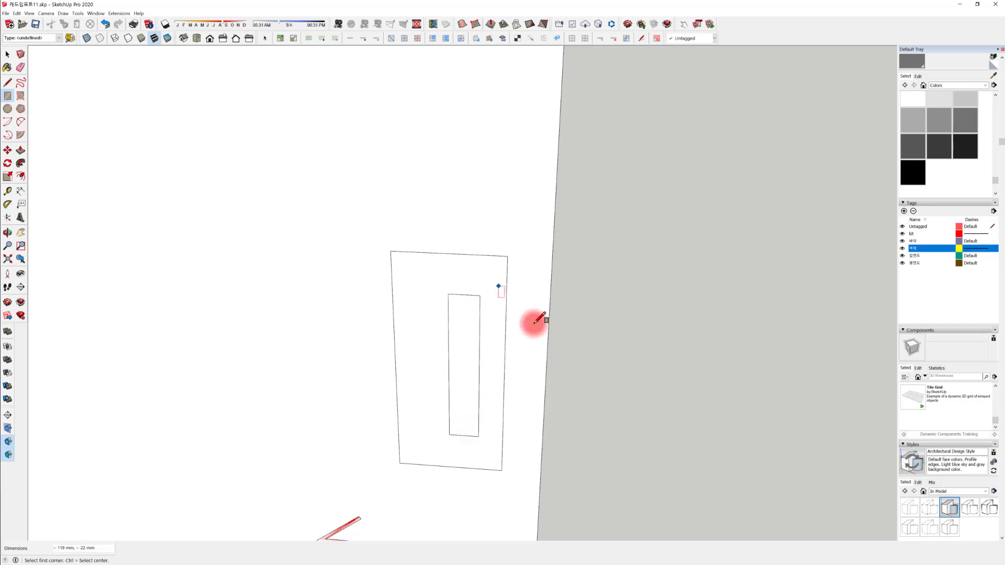
Place two horizontal guides inside the handle slot, 15 mm in from its upper and lower edges
scroll(453, 309, "up", 2)
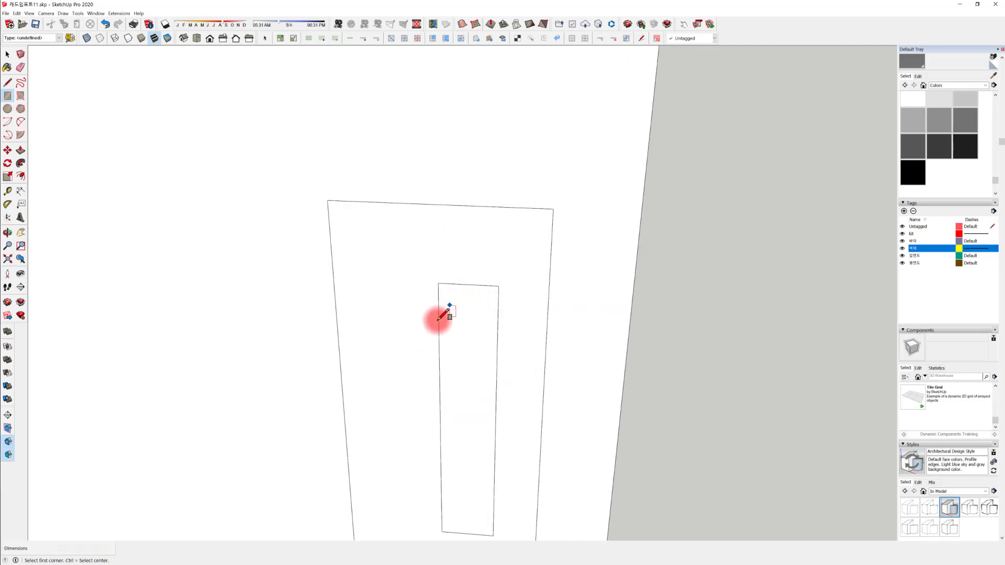
scroll(419, 338, "down", 3)
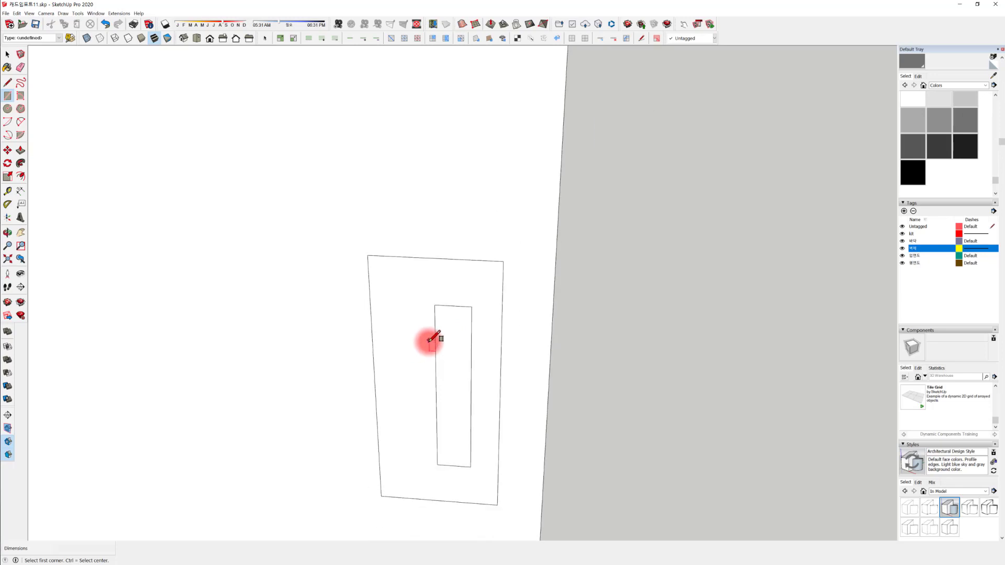
scroll(426, 370, "up", 1)
scroll(457, 362, "up", 3)
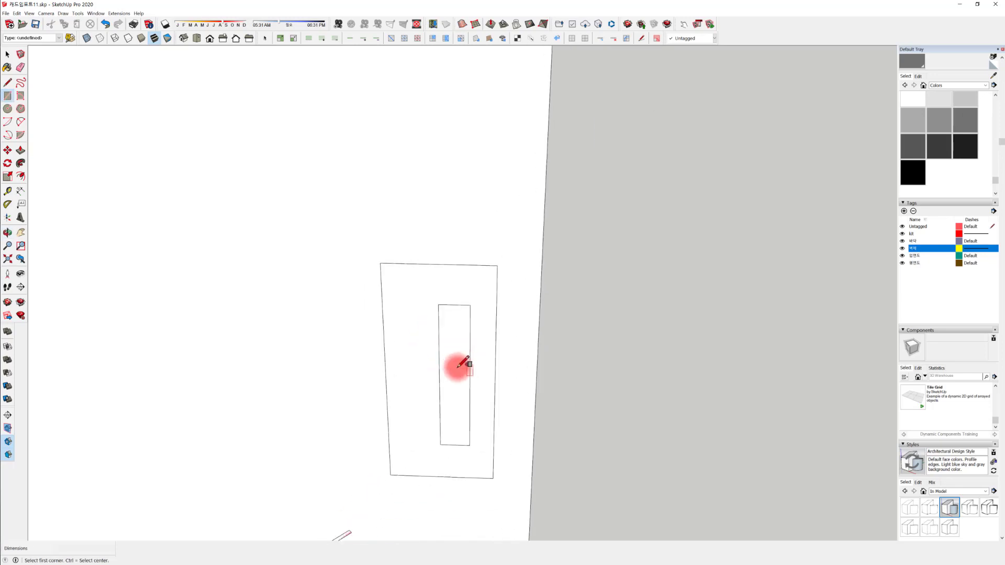
scroll(445, 302, "up", 3)
key("t")
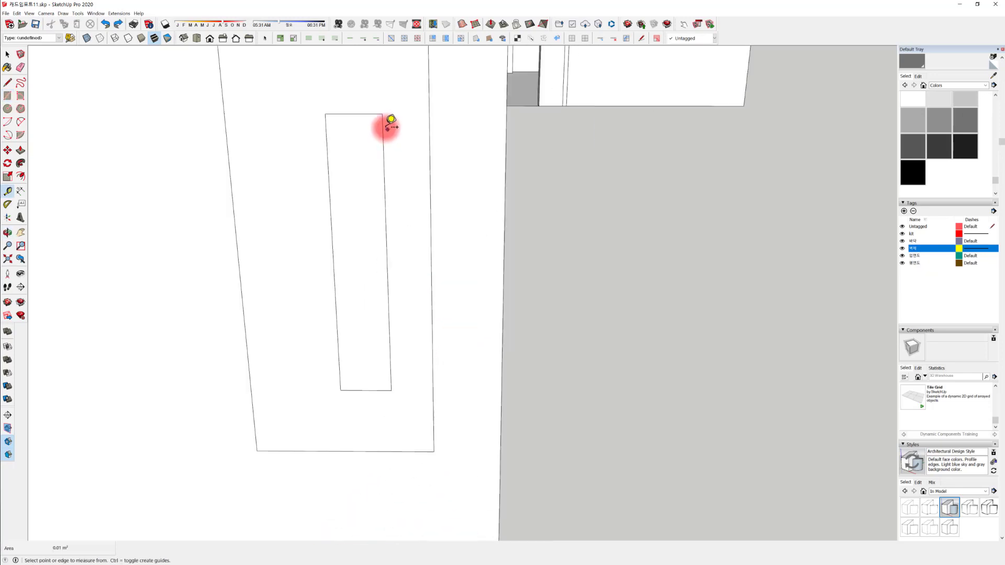
left_click(354, 113)
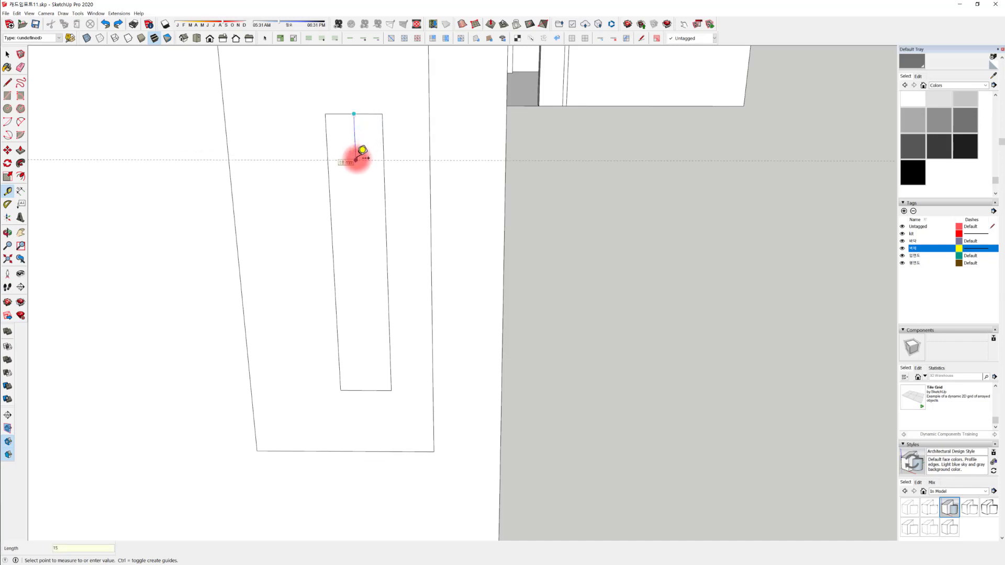
type("15")
key("Return")
left_click(366, 390)
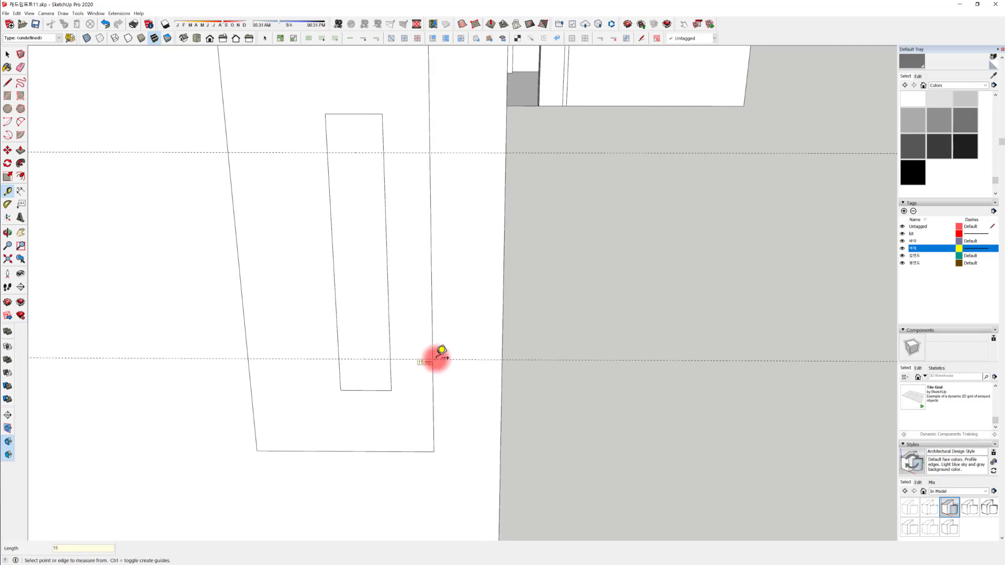
key("space")
key("a")
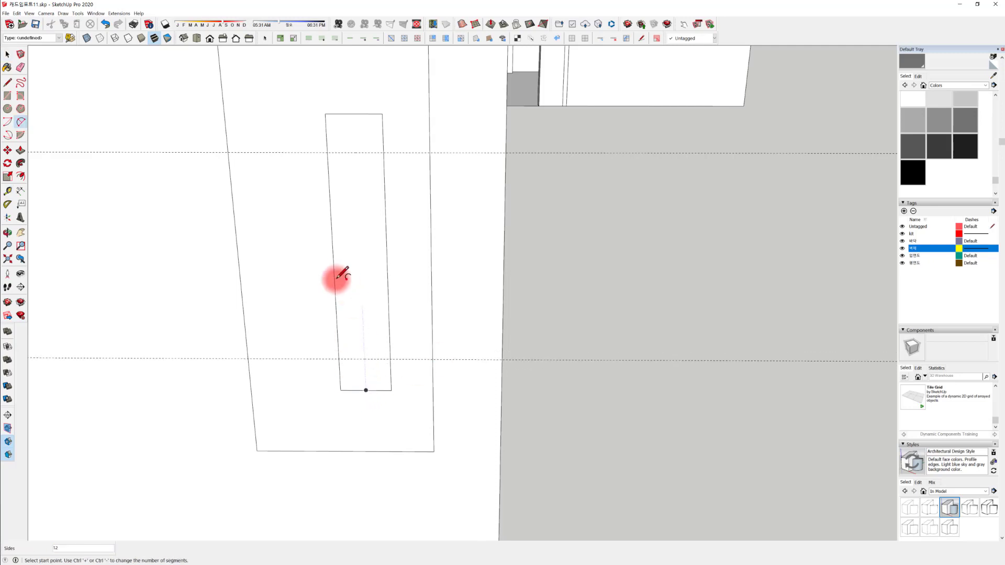
left_click(327, 152)
left_click(384, 153)
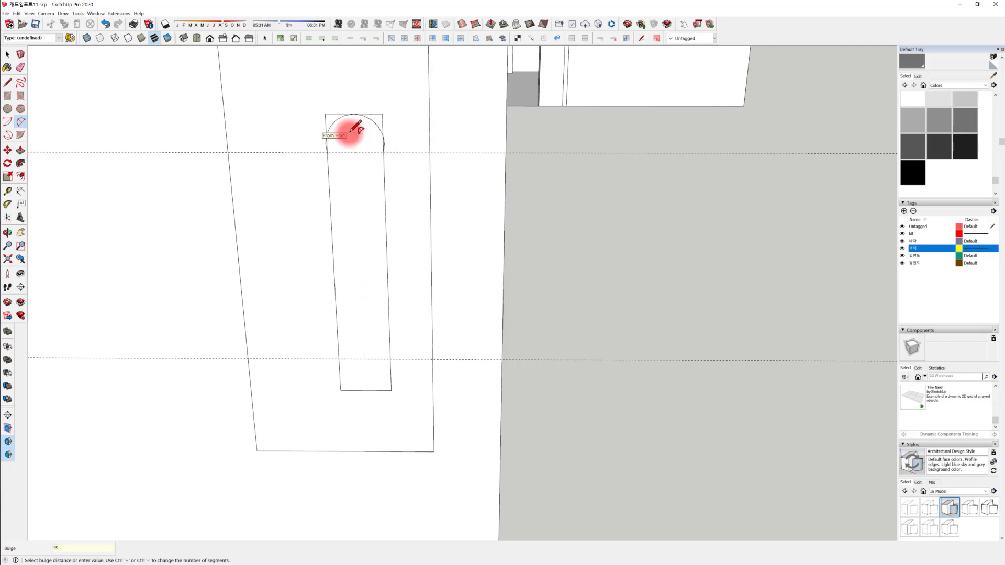
left_click(351, 132)
key("ctrl+z")
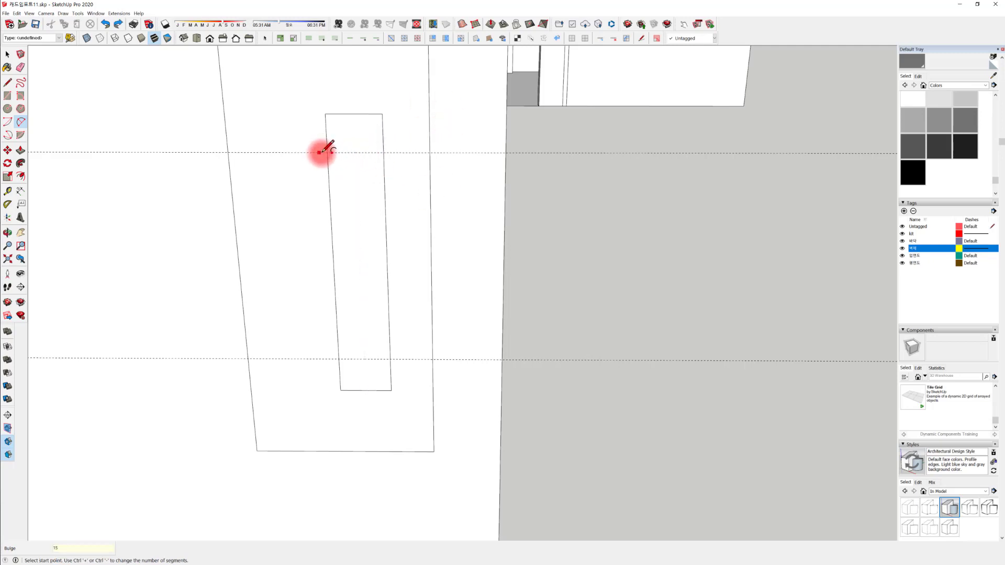
Draw half-circle arcs across the handle slot at both guides, bulging toward the slot's upper and lower ends
left_click(327, 152)
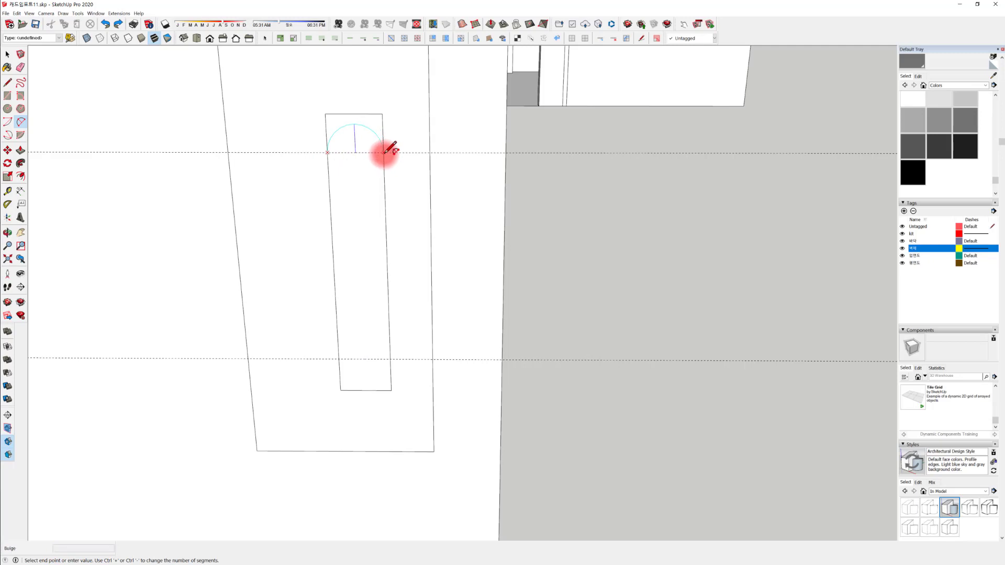
left_click(385, 152)
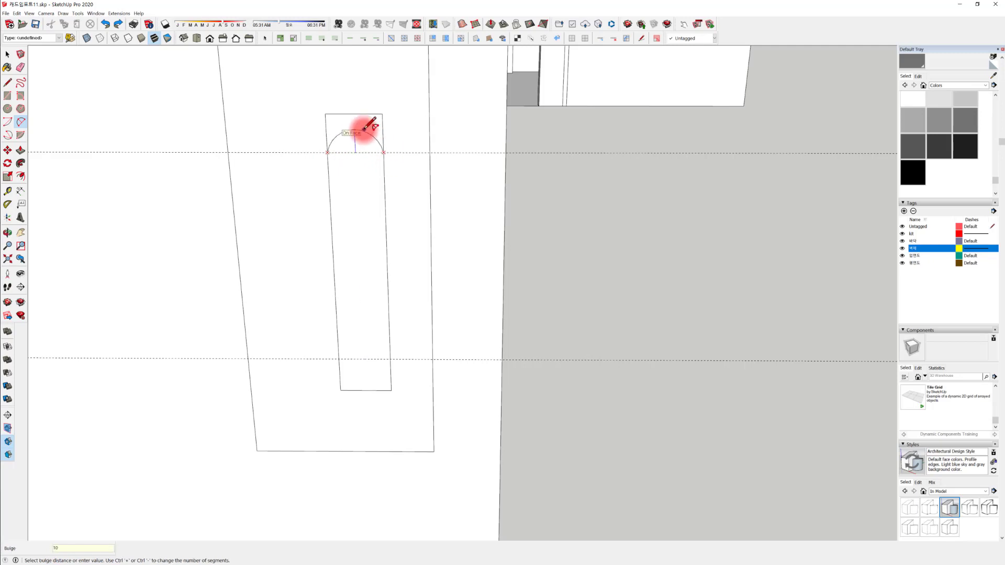
left_click(360, 122)
left_click(339, 358)
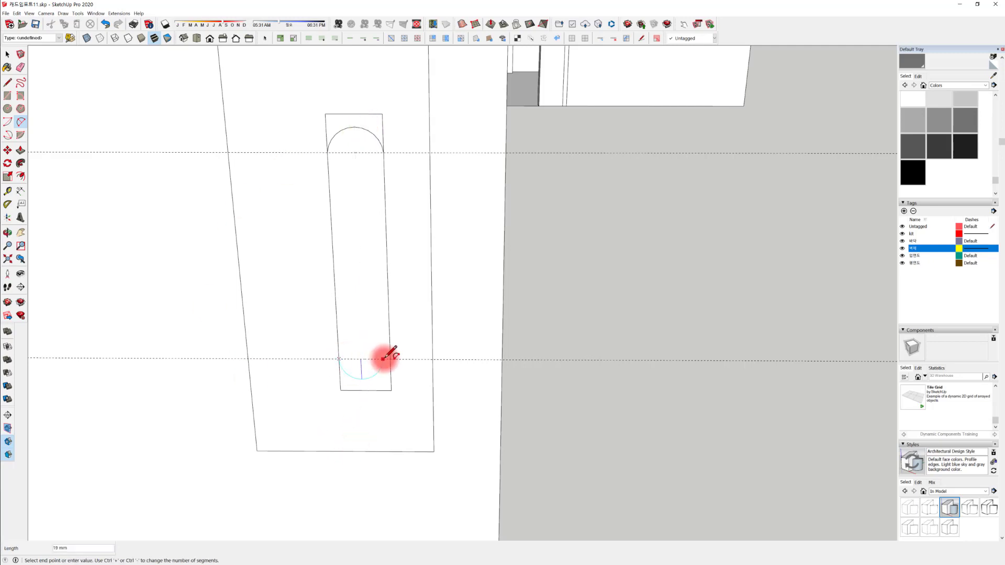
left_click(390, 359)
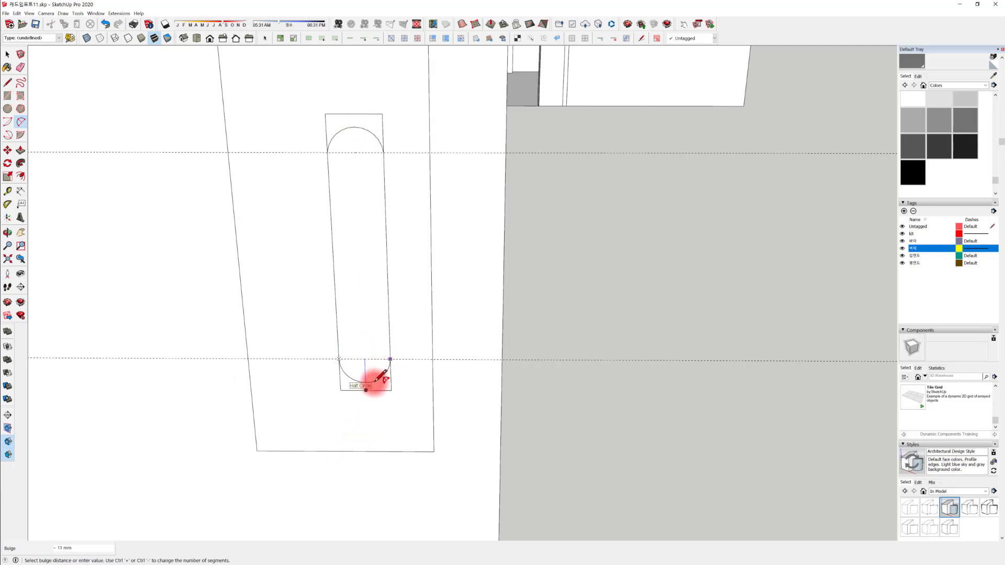
left_click(376, 380)
key("space")
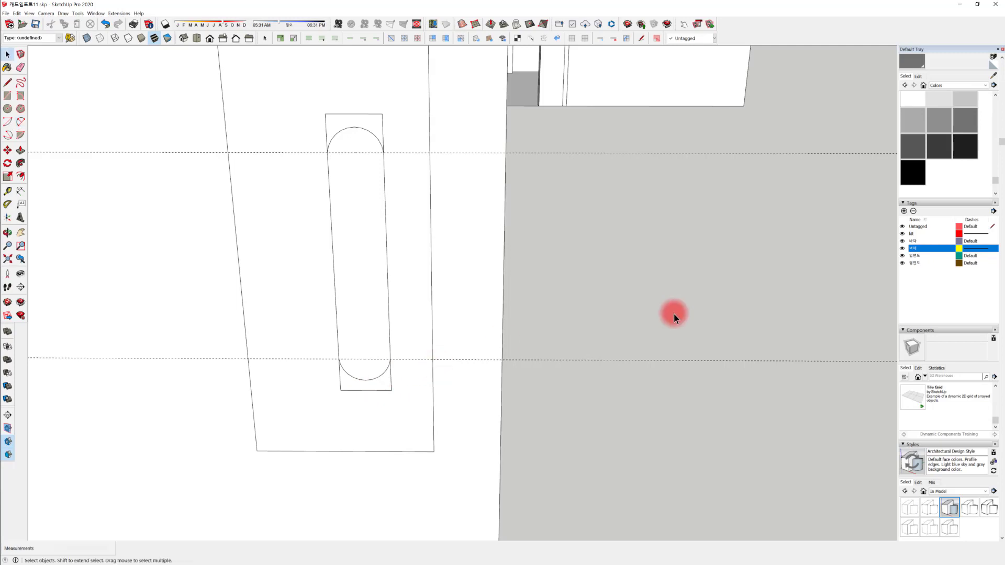
Erase the two guides and the handle slot's square end edges outside the arcs
key("e")
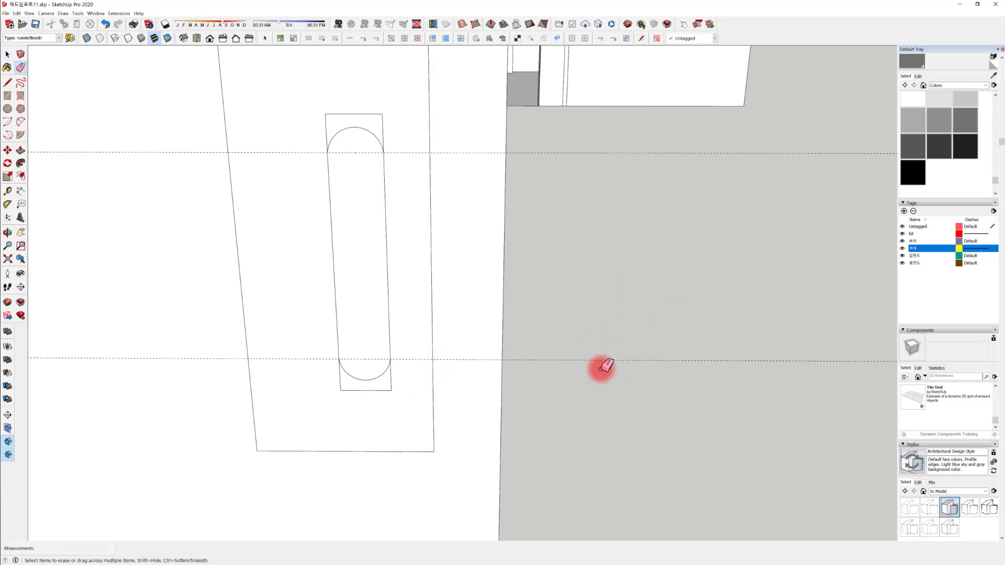
mouse_move(320, 150)
left_mouse_down()
mouse_move(343, 110)
mouse_move(330, 124)
mouse_move(389, 123)
left_mouse_up()
mouse_move(366, 363)
left_mouse_down()
mouse_move(393, 382)
mouse_move(362, 388)
mouse_move(342, 374)
left_mouse_up()
scroll(367, 335, "down", 3)
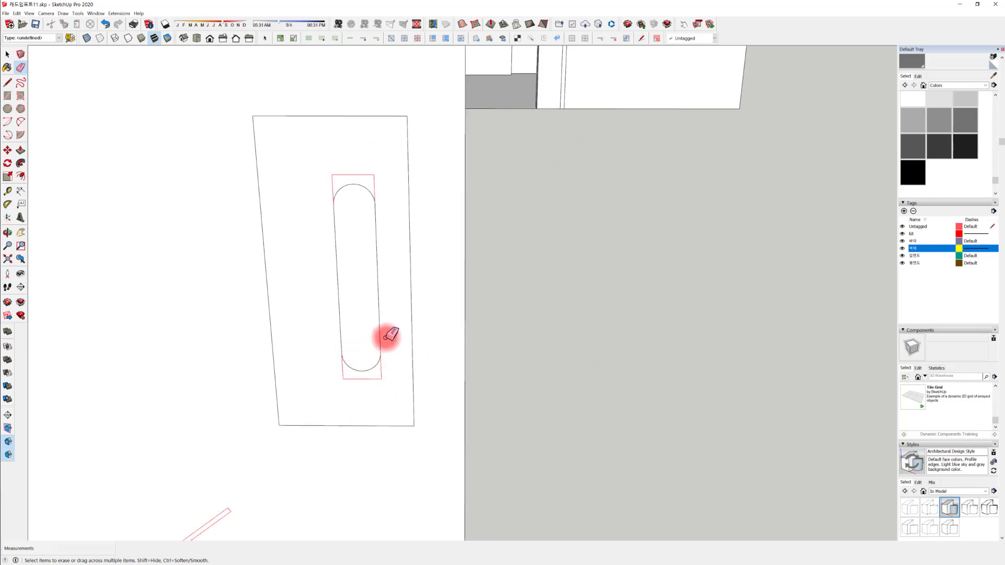
middle_click_drag(386, 335, 366, 343)
key("space")
Extrude the door face around the handle plate 40 mm with Push/Pull
scroll(249, 246, "down", 3)
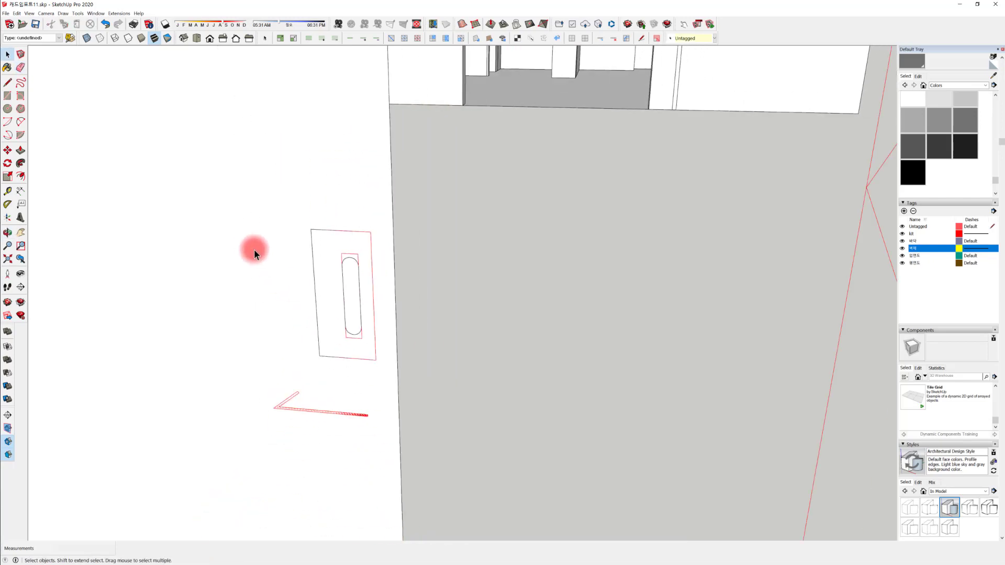
left_click(254, 249)
scroll(254, 249, "down", 1)
mouse_move(232, 255)
middle_mouse_down("shift")
mouse_move(421, 268)
mouse_move(337, 281)
middle_mouse_up("shift")
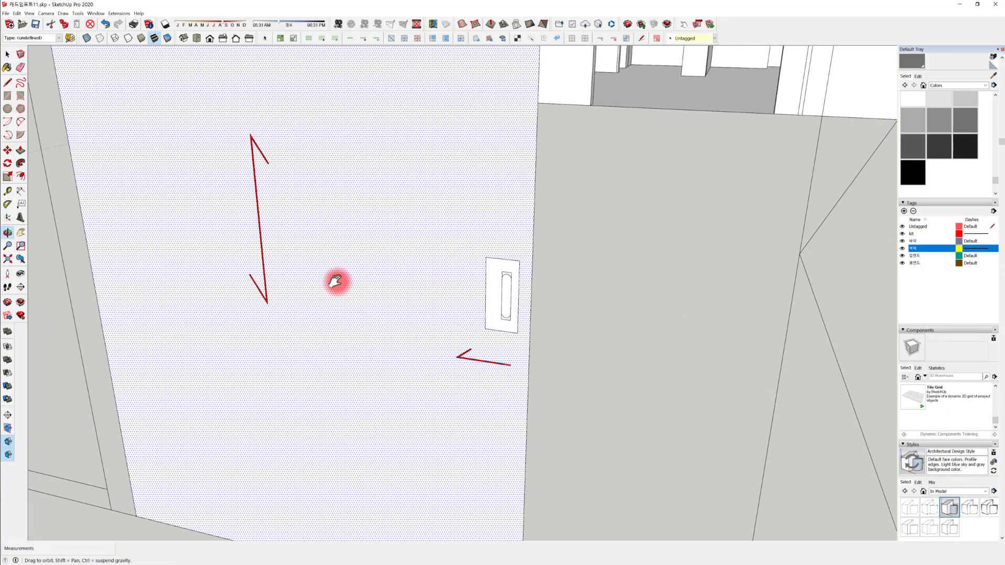
key("p")
left_click(357, 283)
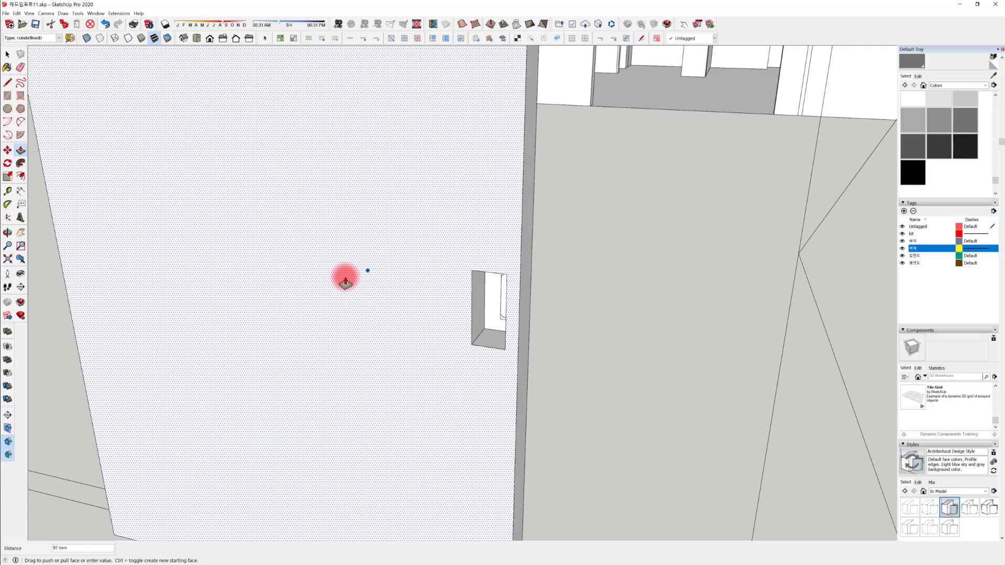
type("40")
key("Return")
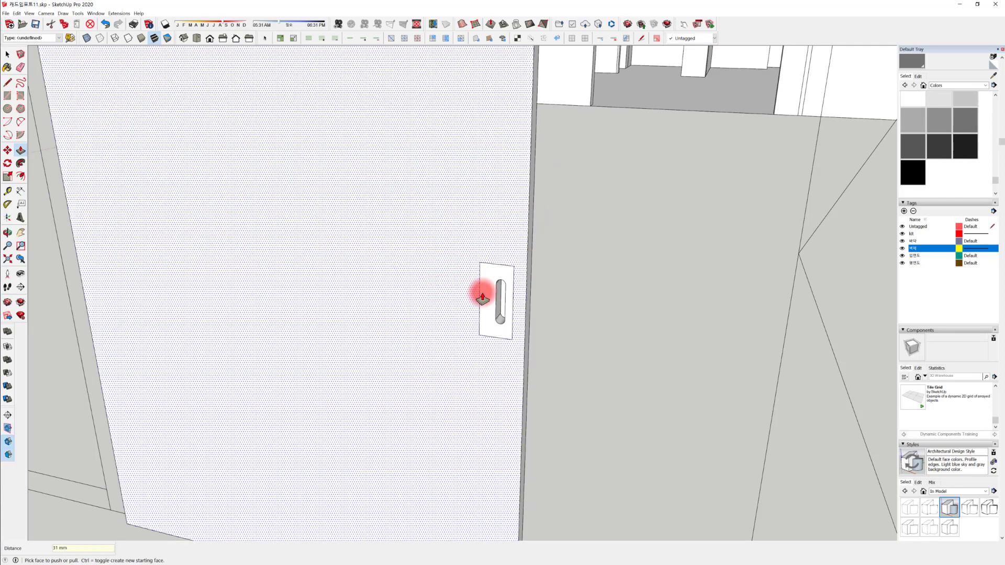
Close the handle slot on the door's front by pulling its recessed face 40 mm, and raise the surrounding handle plate 3 mm
mouse_move(478, 289)
middle_mouse_down()
mouse_move(198, 369)
mouse_move(21, 314)
mouse_move(198, 424)
mouse_move(456, 395)
mouse_move(6, 377)
mouse_move(5, 408)
mouse_move(123, 442)
mouse_move(337, 421)
mouse_move(227, 429)
mouse_move(5, 419)
mouse_move(62, 464)
mouse_move(269, 473)
mouse_move(510, 293)
middle_mouse_up()
key("p")
left_click(512, 293)
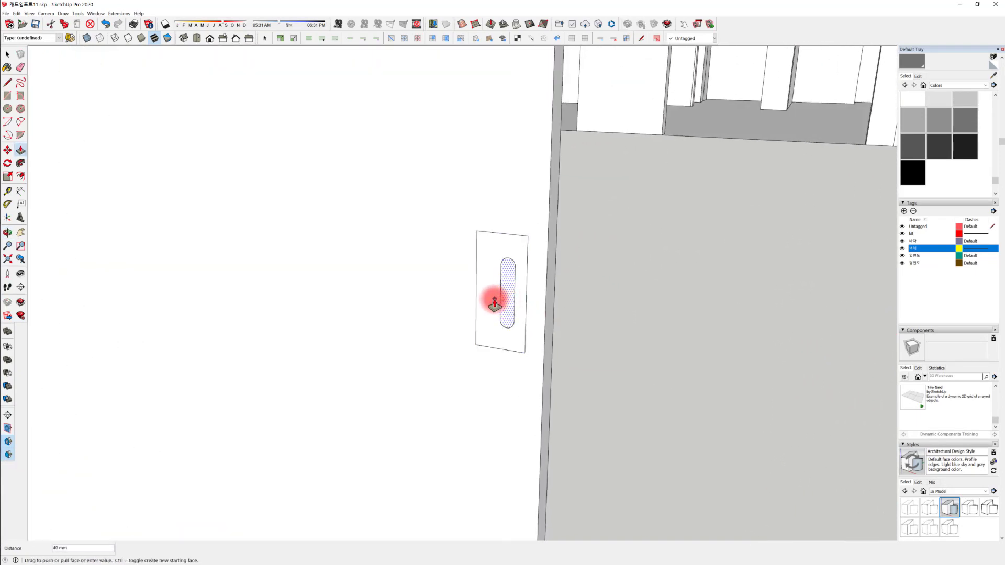
mouse_move(570, 305)
middle_mouse_down()
mouse_move(8, 376)
mouse_move(94, 436)
mouse_move(388, 471)
mouse_move(469, 316)
mouse_move(498, 215)
middle_mouse_up()
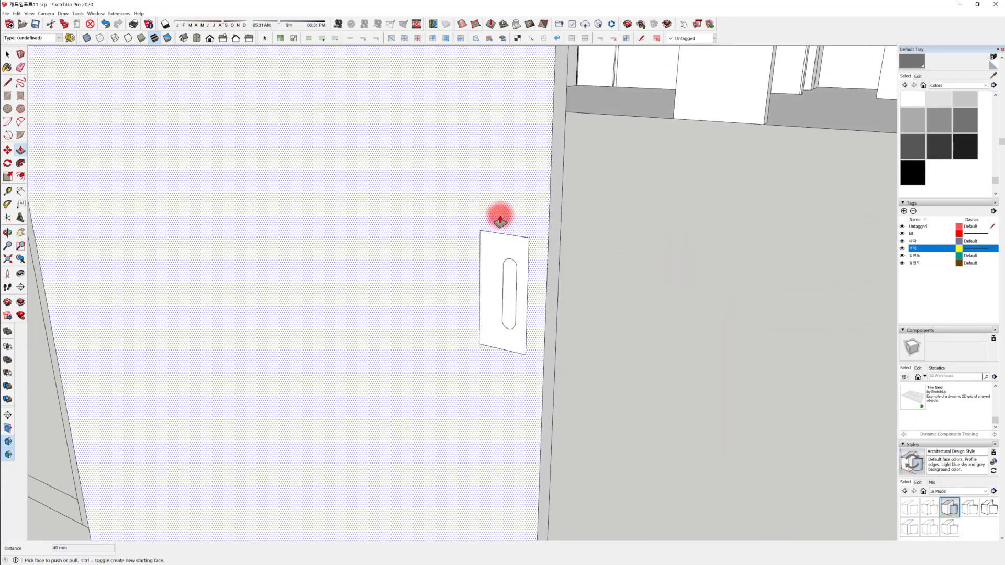
scroll(494, 283, "up", 2)
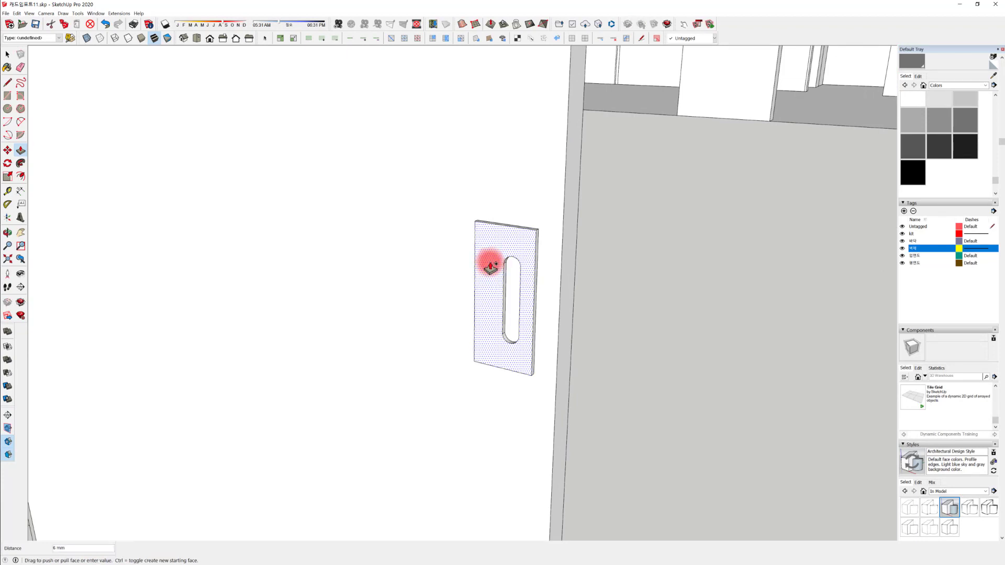
key("Return")
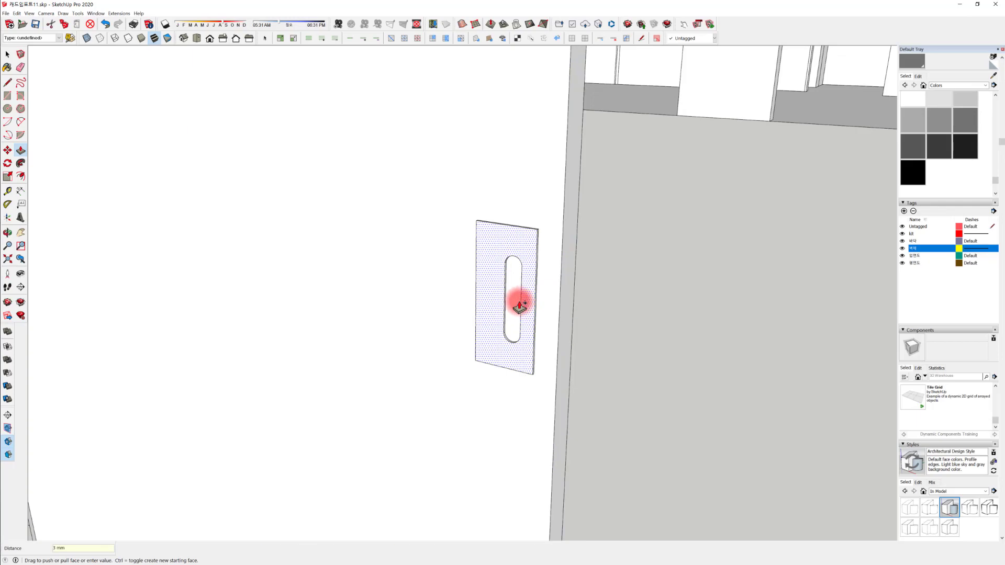
On the door's opposite side, raise the recessed handle plate 3 mm beyond the door face and close its slot by 43 mm
scroll(518, 306, "up", 1)
middle_click_drag(518, 306, 372, 341)
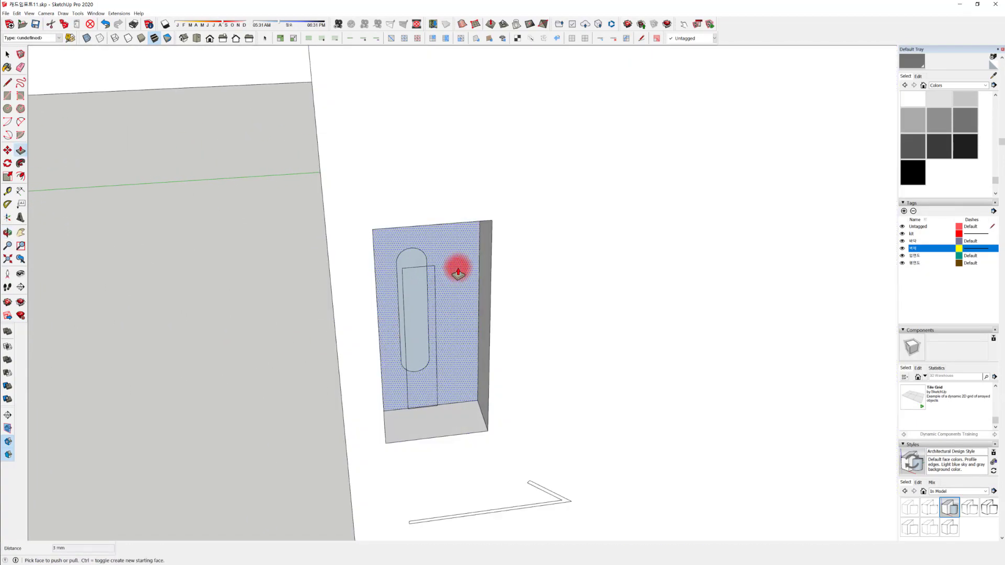
left_click(458, 272)
left_click(494, 281)
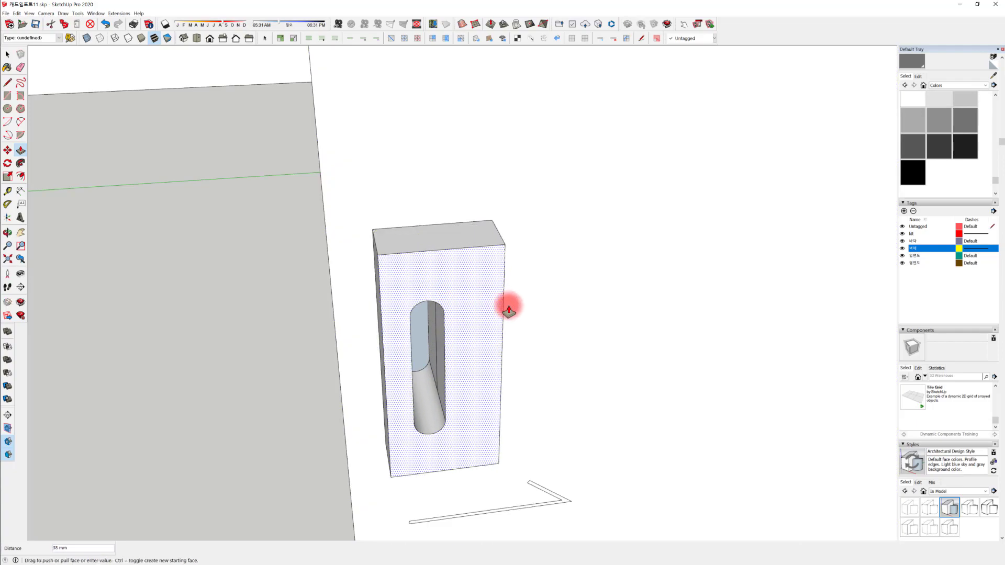
key("Return")
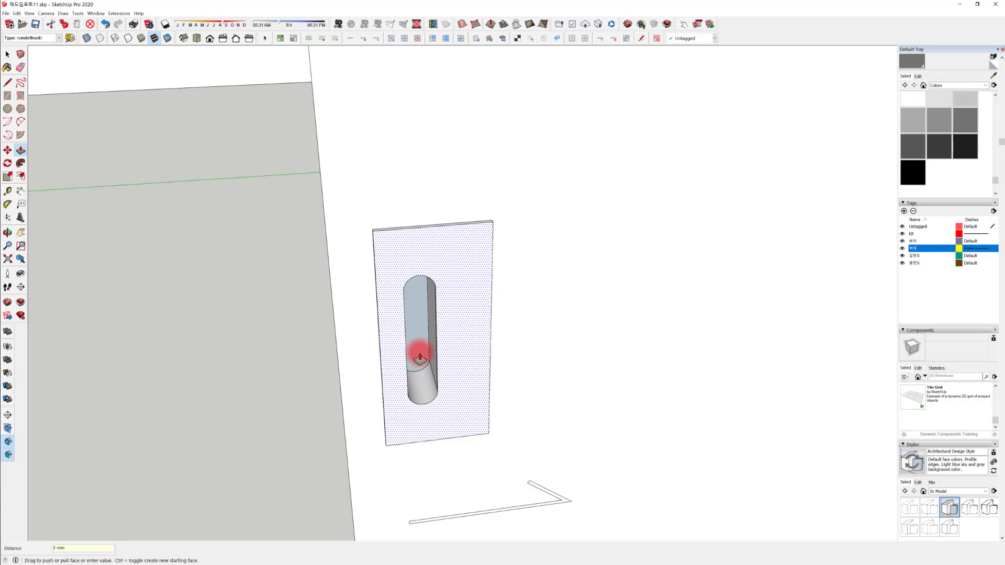
left_click(424, 357)
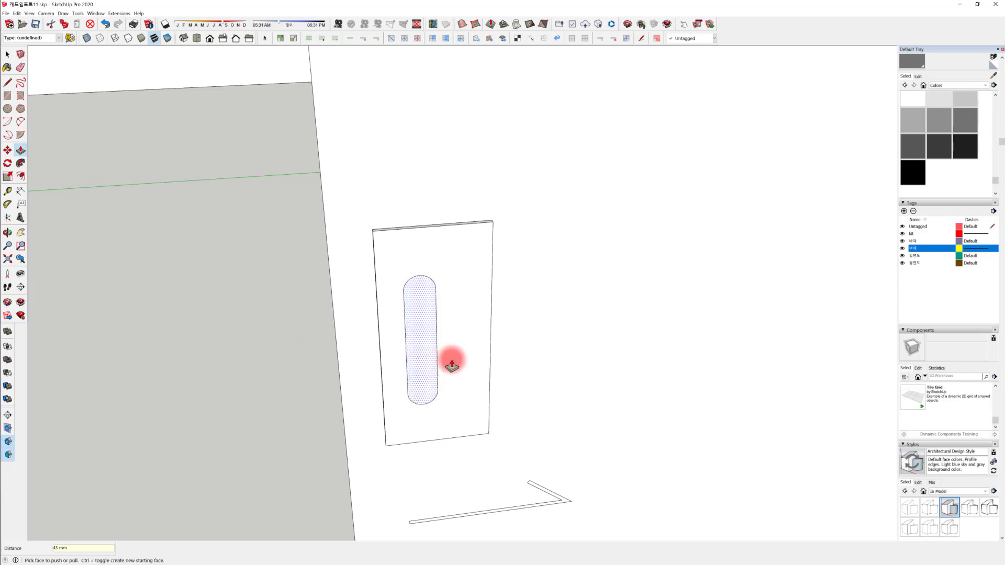
Reverse the inside-out face within the handle slot on the door's front side
middle_click_drag(452, 364, 496, 356)
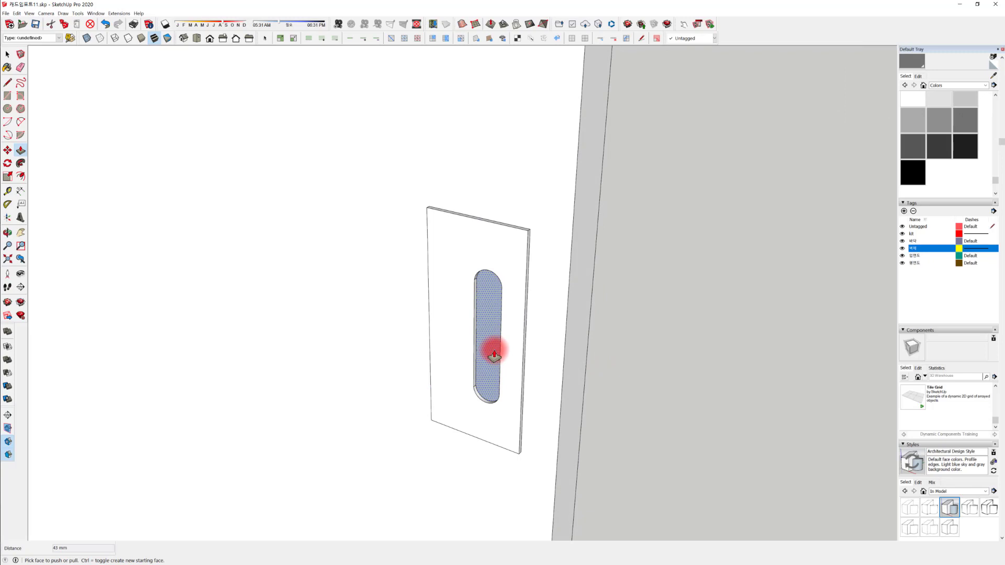
left_click(494, 356)
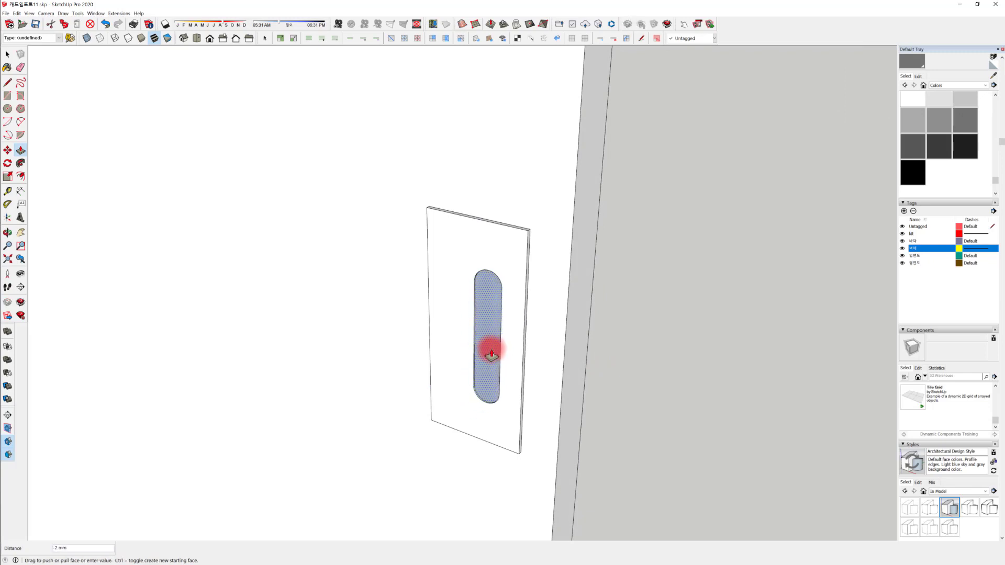
left_click(491, 356)
key("space")
middle_click_drag(485, 363, 507, 341)
right_click(495, 339)
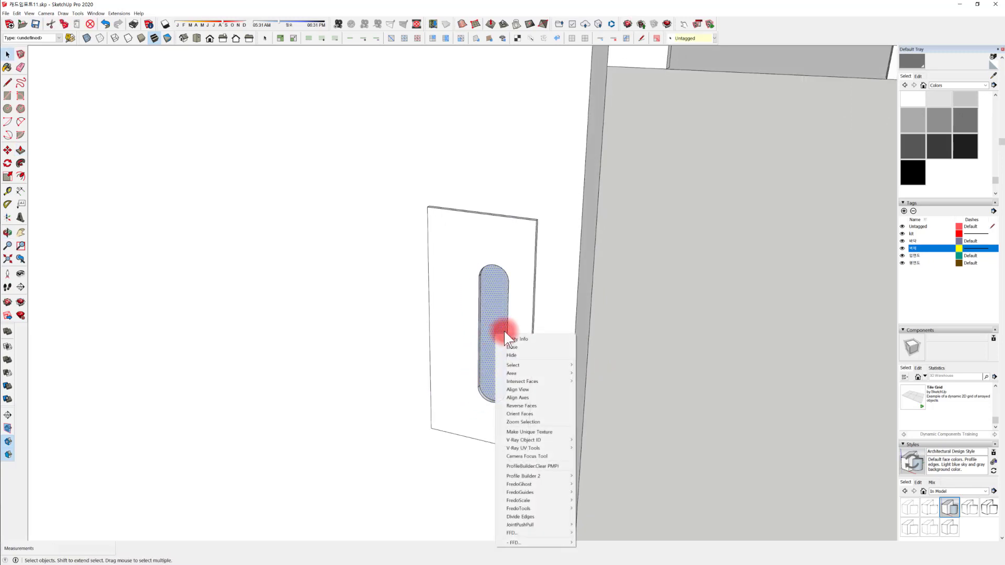
left_click(532, 404)
Push the slot faces inward on both sides of the door to form shallow finger recesses in the handle plates
mouse_move(489, 368)
middle_mouse_down()
mouse_move(500, 367)
mouse_move(495, 356)
middle_mouse_up()
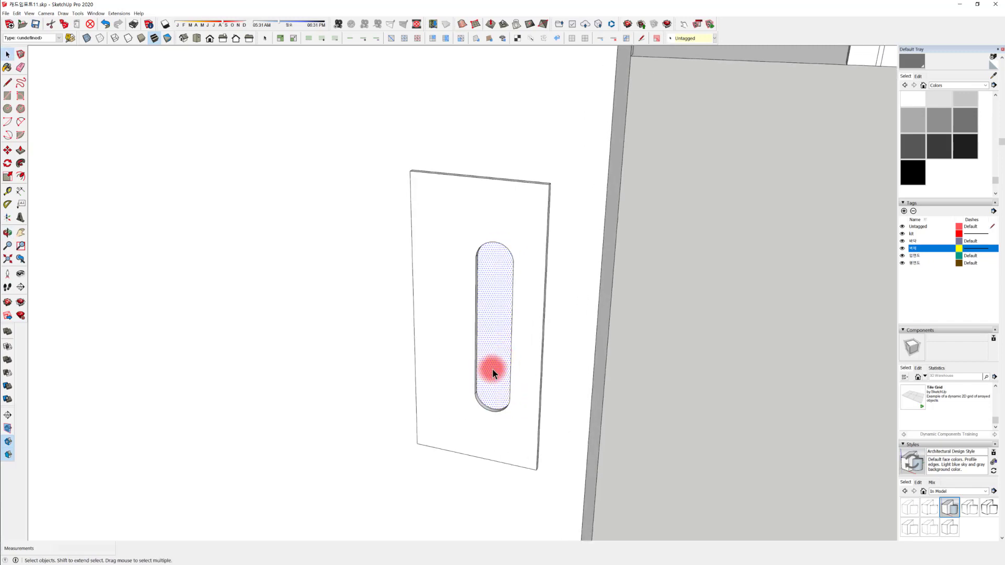
left_click(493, 372)
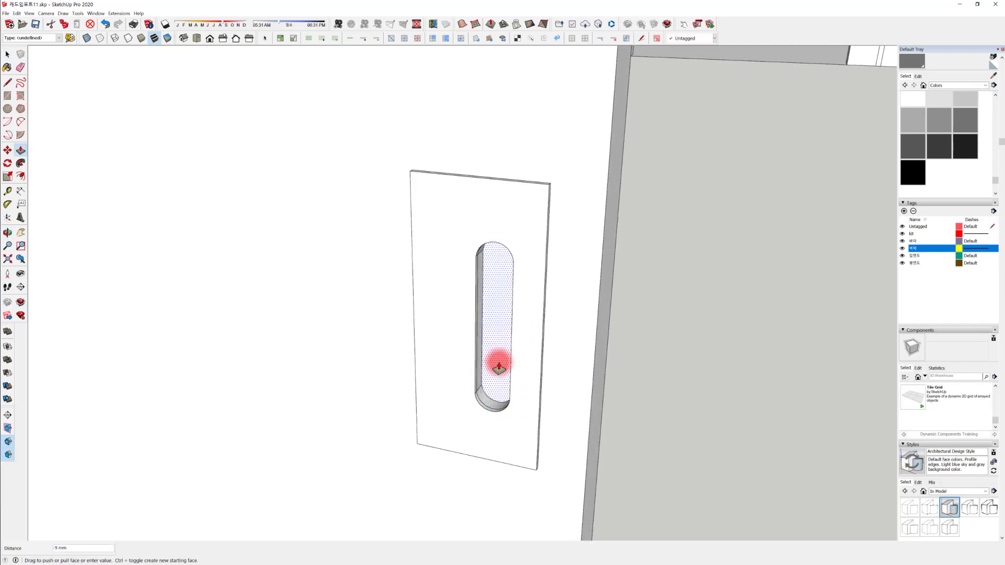
left_click(496, 370)
middle_click_drag(497, 370, 460, 367)
left_click_drag(474, 366, 482, 382)
middle_click_drag(482, 382, 439, 244)
mouse_move(509, 357)
middle_mouse_down()
mouse_move(1000, 353)
mouse_move(572, 248)
mouse_move(498, 345)
middle_mouse_up()
scroll(478, 310, "up", 3)
key("space")
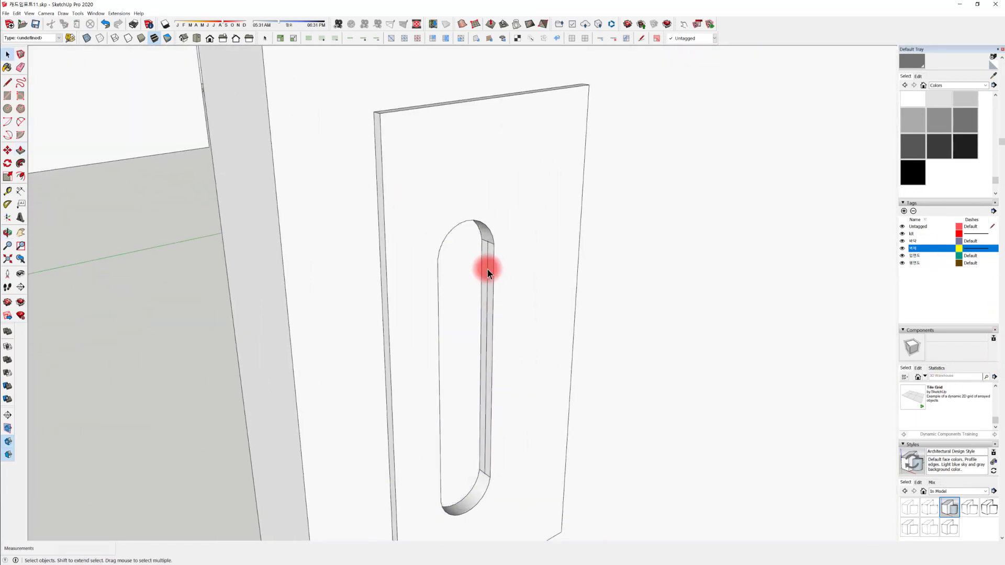
Try to erase the dividing edges on the slot recess's inner wall, and undo each erasure
left_click(485, 298)
scroll(487, 258, "down", 2)
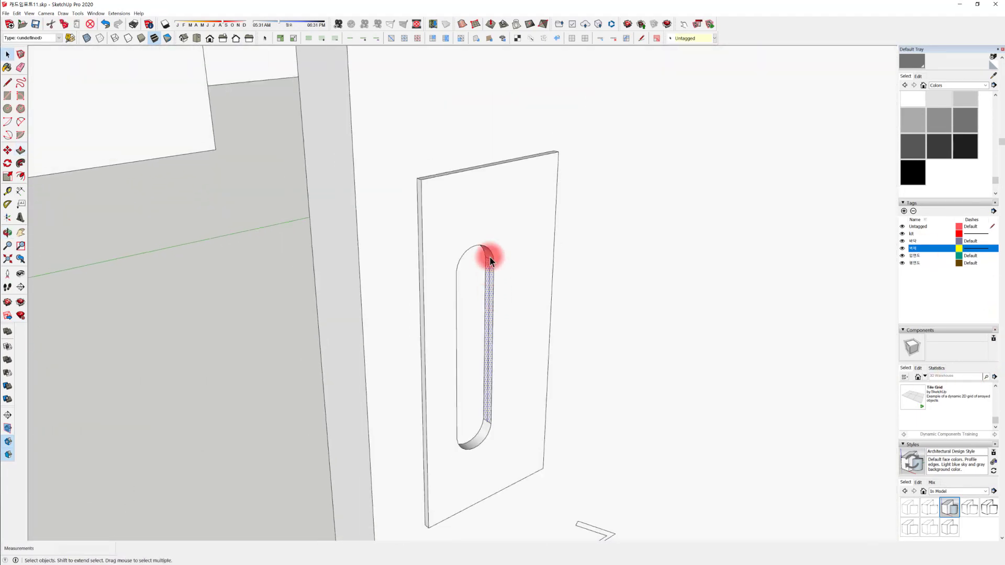
middle_click_drag(482, 253, 460, 328)
left_click(448, 328)
scroll(447, 329, "up", 4)
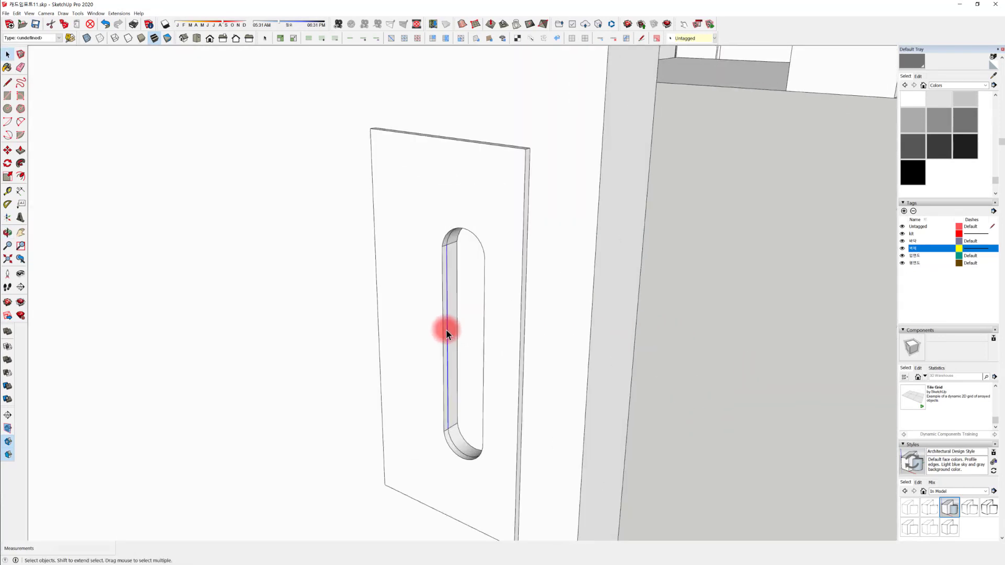
key("e")
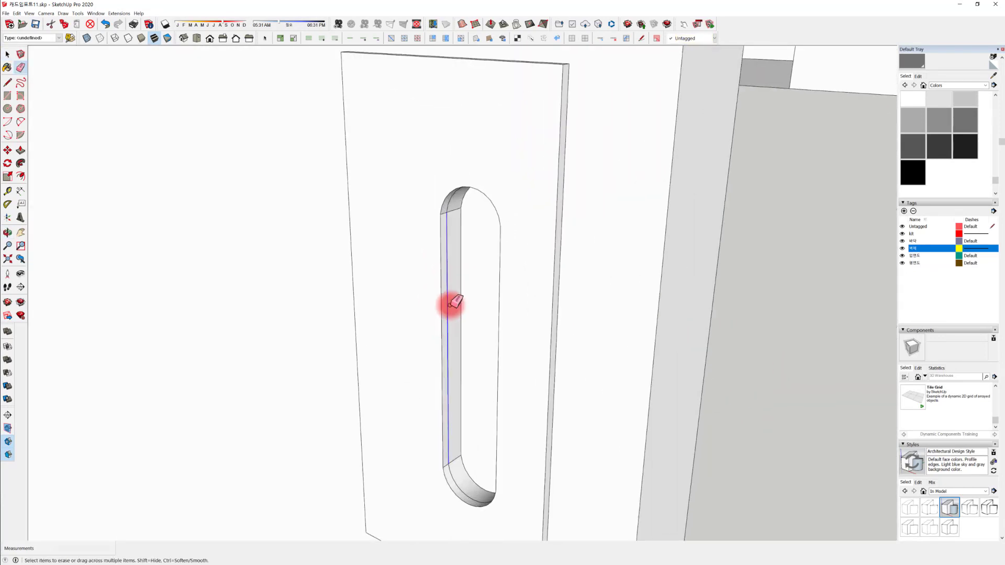
left_click(449, 235)
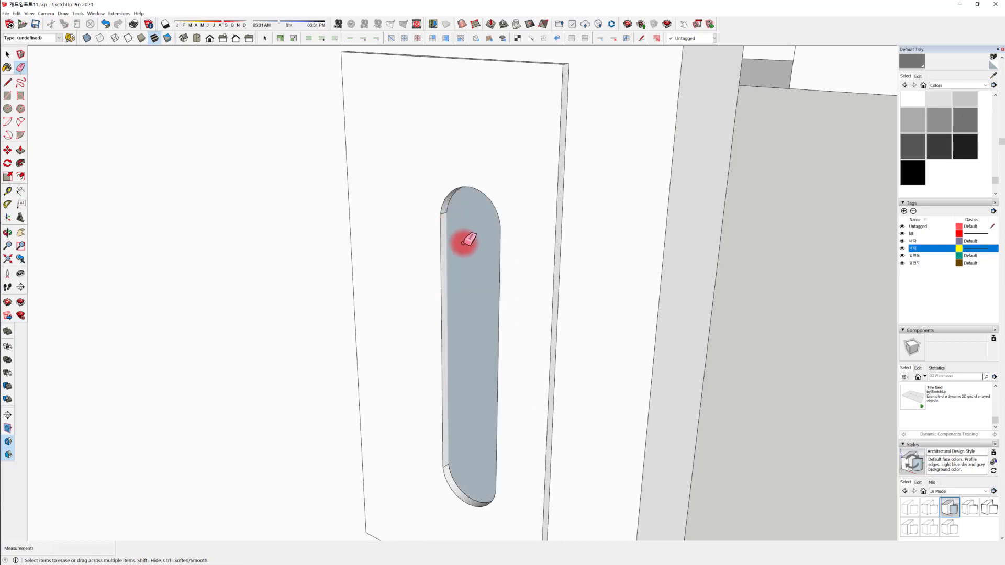
key("ctrl+z")
left_click(453, 215)
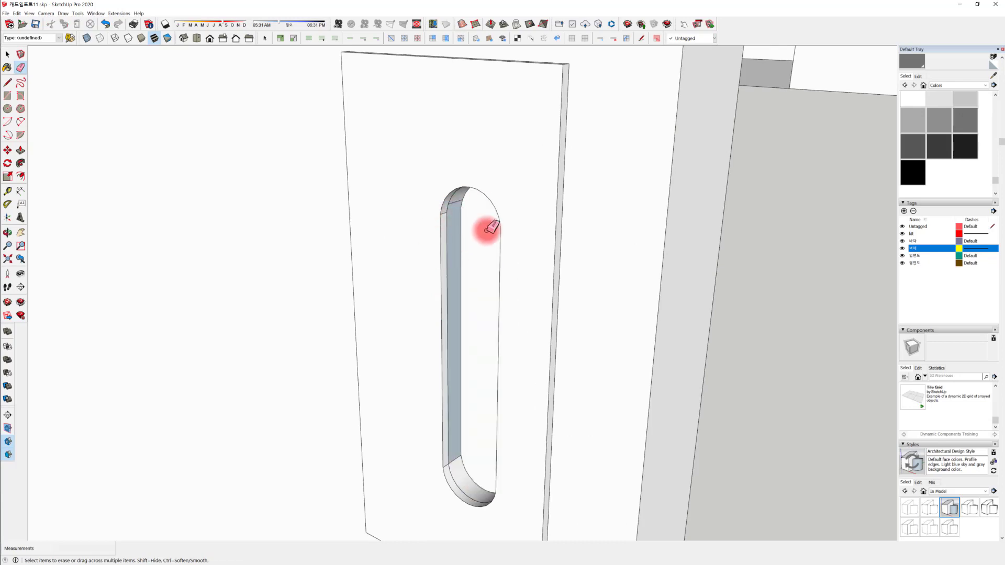
key("ctrl+z")
Paint the handle plate's front face and the slot's inner side wall light gray
scroll(444, 312, "down", 4)
mouse_move(436, 341)
middle_mouse_down()
mouse_move(552, 381)
mouse_move(451, 343)
mouse_move(516, 369)
mouse_move(455, 314)
middle_mouse_up()
scroll(472, 395, "down", 5)
double_click(511, 355)
scroll(492, 331, "up", 4)
left_click(909, 152)
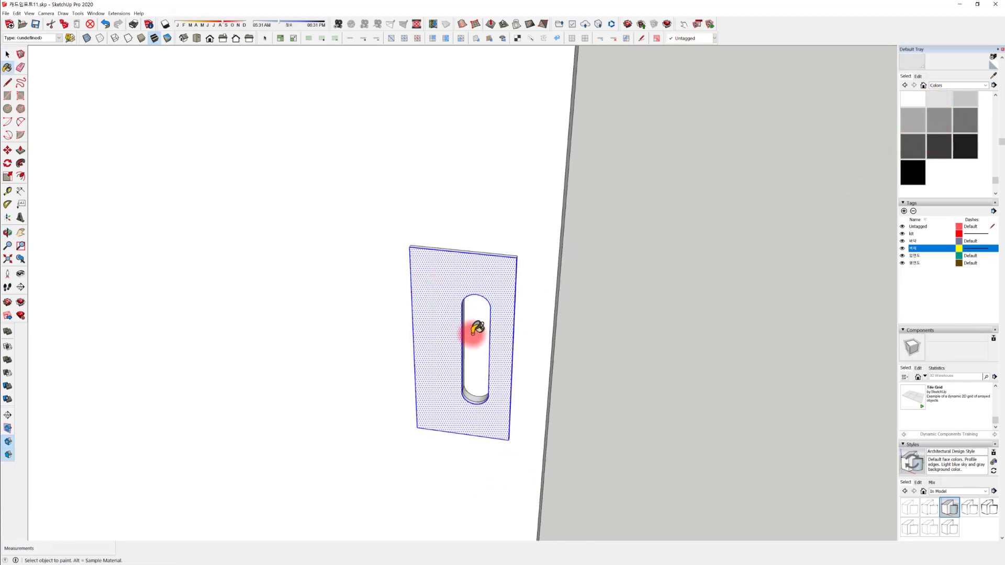
scroll(471, 332, "up", 3)
scroll(455, 388, "up", 1)
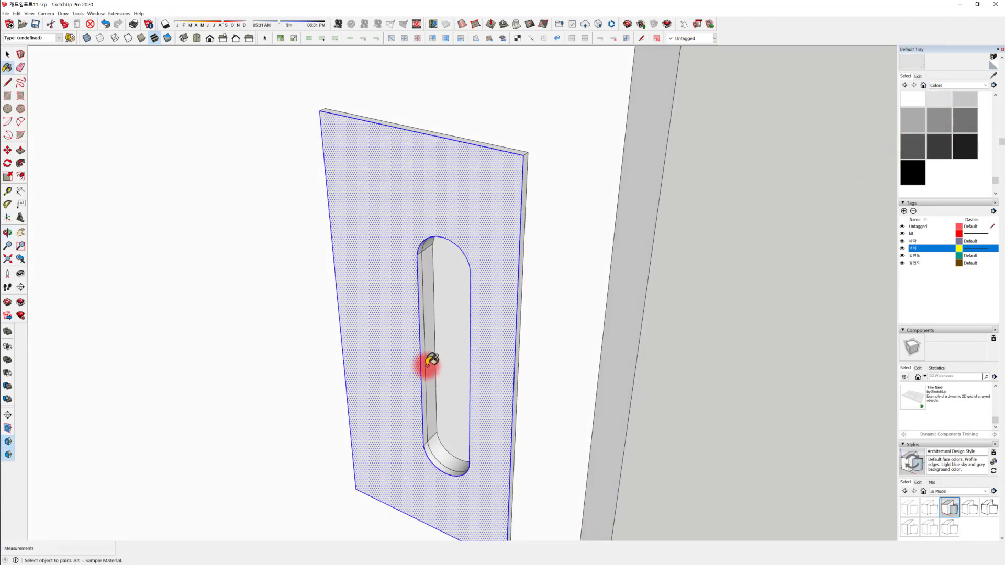
left_click(430, 361)
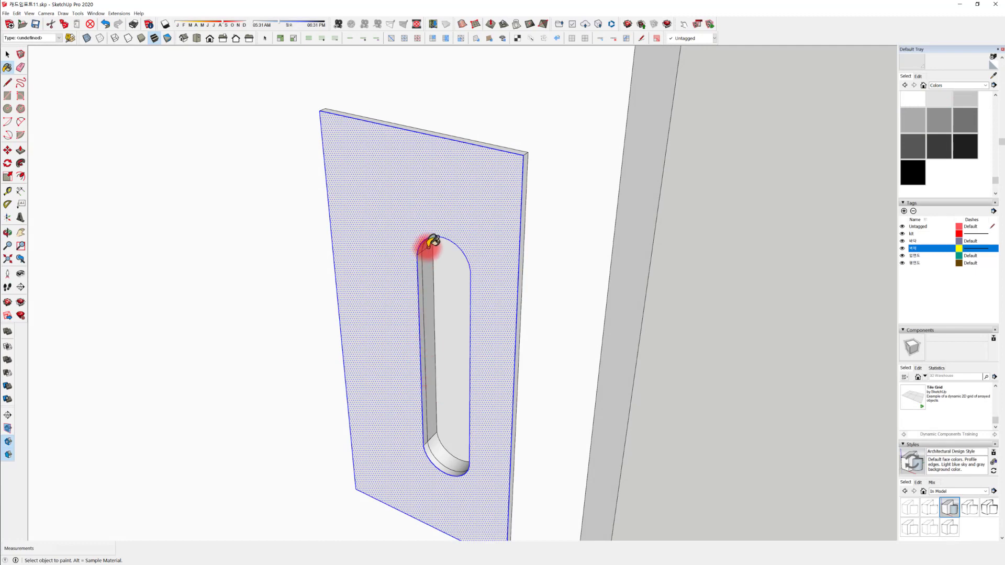
Select the slot's recessed face and invert the selection to cover the rest of the door's geometry
middle_click_drag(440, 304, 457, 290)
key("space")
left_click(457, 295)
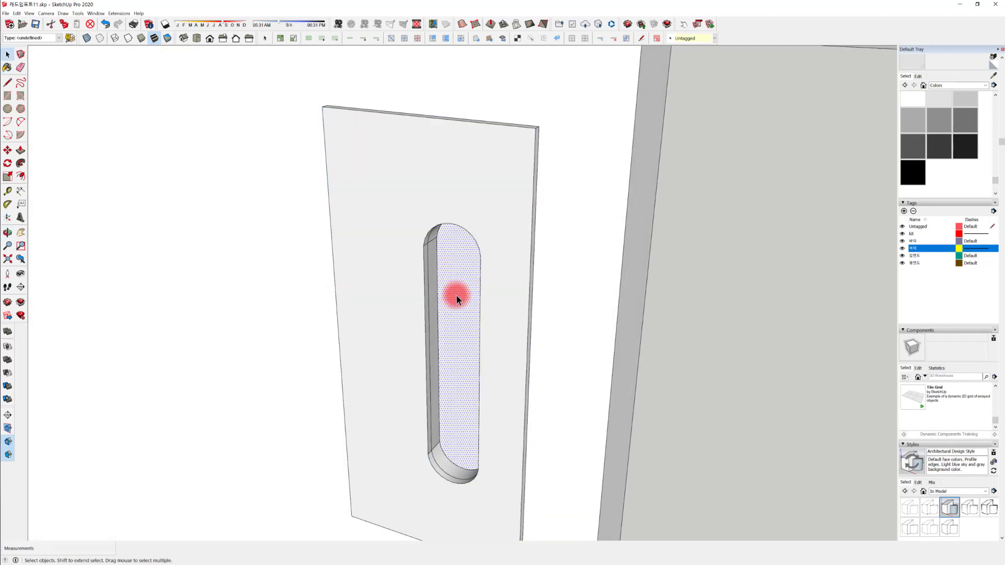
key("ctrl+shift+i")
scroll(461, 324, "down", 5)
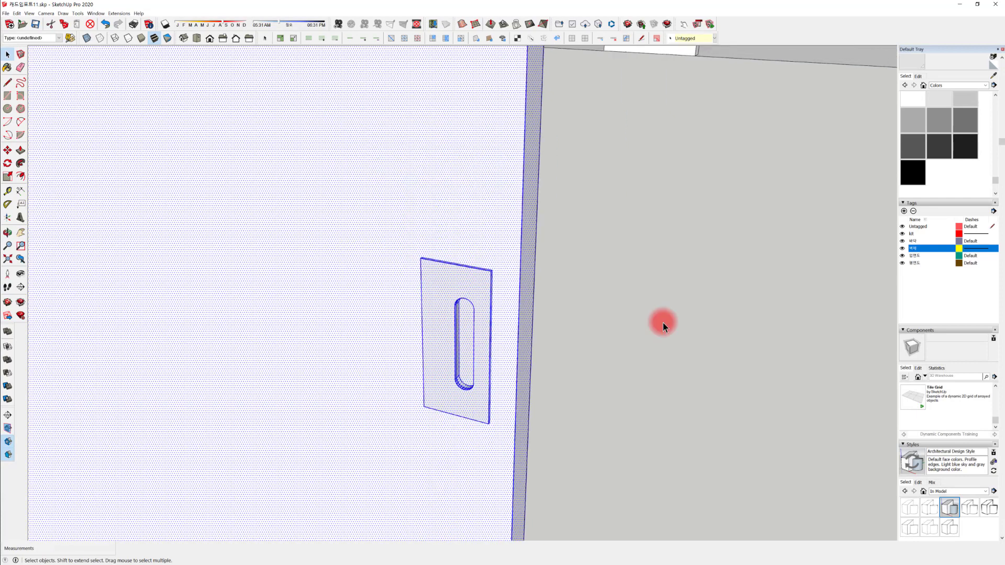
Paint the selected door and handle geometry with a slightly darker light gray
left_click(922, 125)
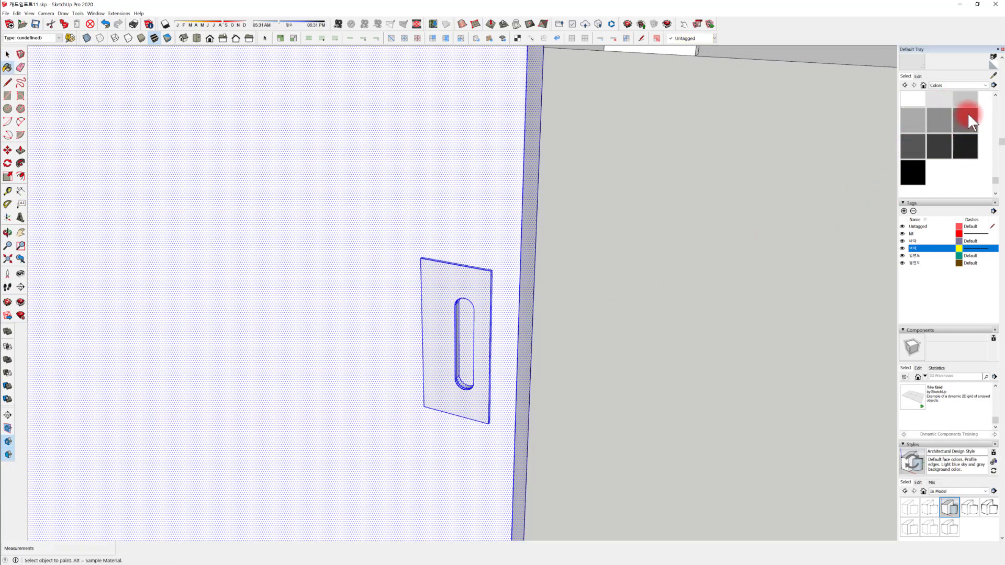
left_click(964, 102)
left_click(466, 291)
scroll(442, 397, "down", 4)
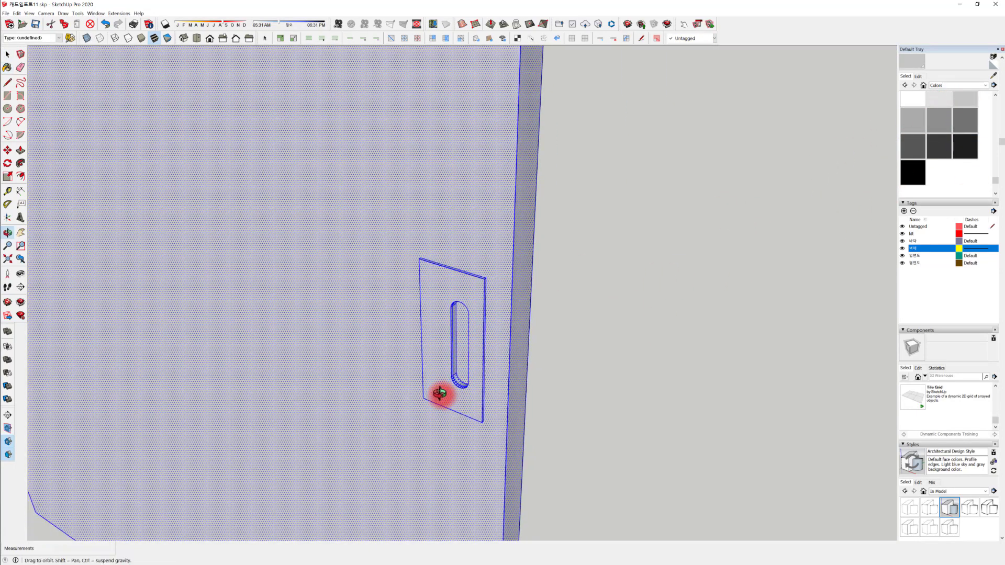
scroll(449, 397, "down", 6)
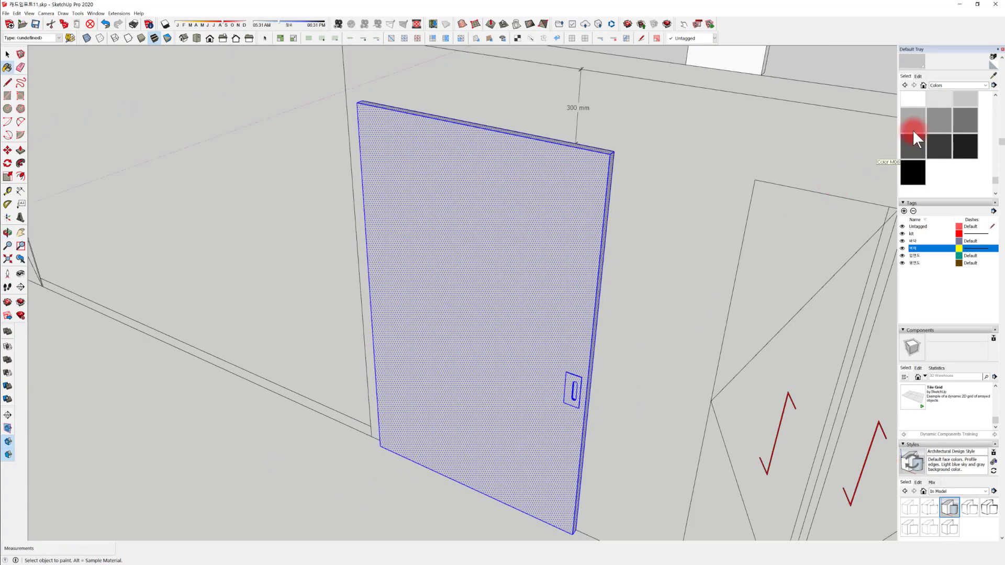
Repaint the selected door geometry white and check its edges and opposite side
scroll(916, 125, "up", 3)
left_click(919, 151)
left_click(518, 230)
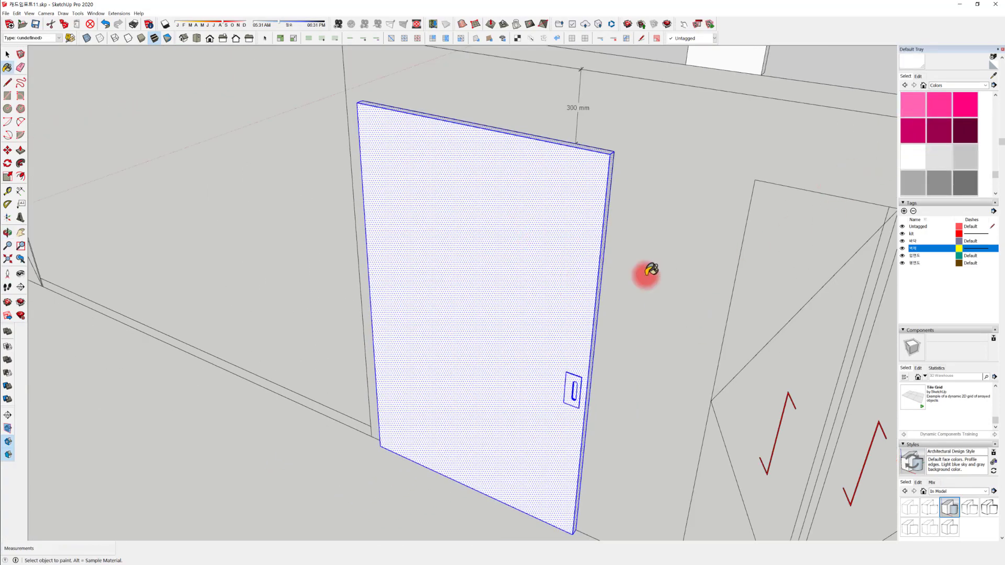
middle_click_drag(651, 270, 474, 268)
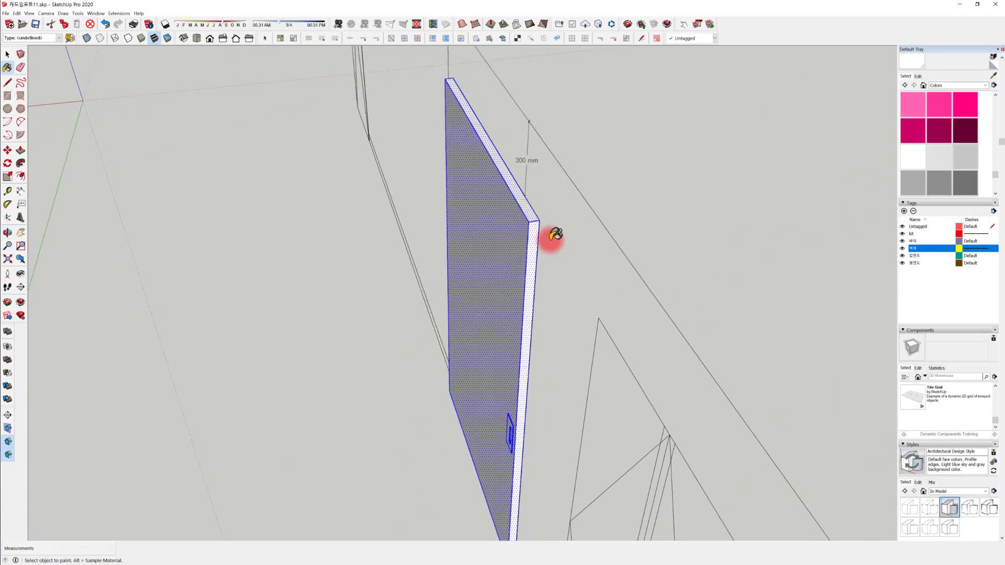
middle_click_drag(556, 235, 399, 285)
mouse_move(549, 252)
middle_mouse_down()
mouse_move(386, 301)
mouse_move(382, 288)
mouse_move(433, 264)
mouse_move(388, 288)
mouse_move(467, 268)
middle_mouse_up()
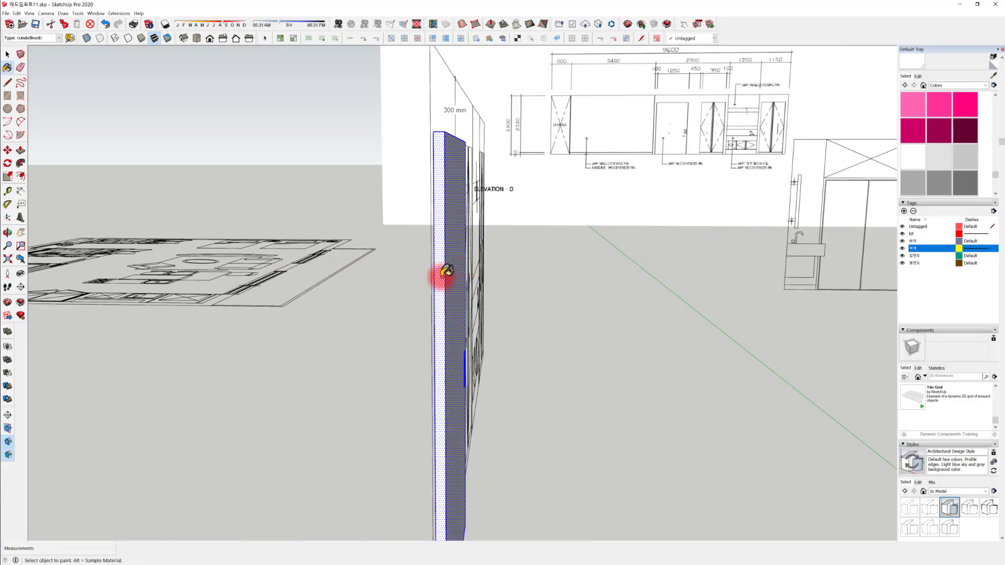
middle_click_drag(560, 306, 460, 331)
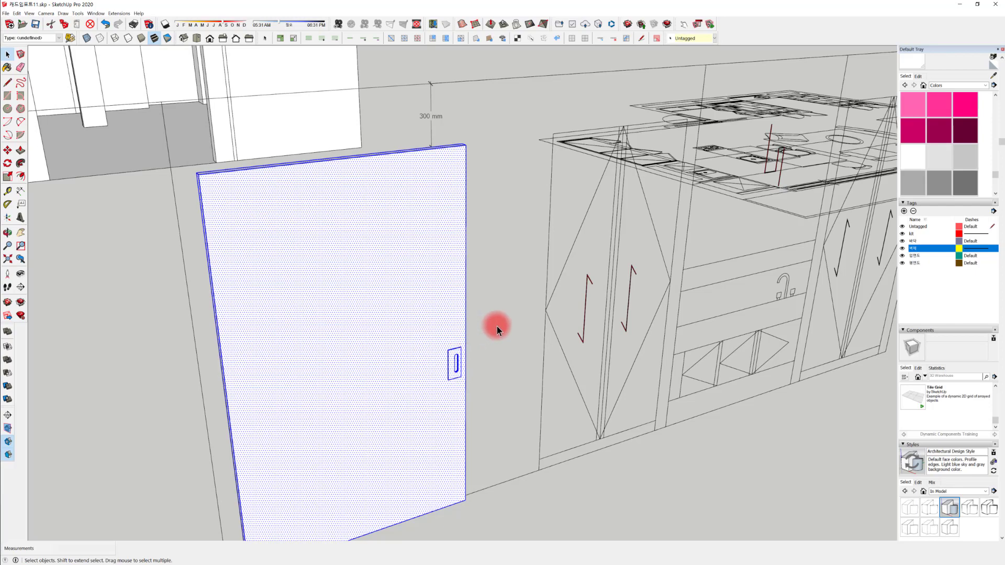
Paint all the selected door and handle geometry light gray and clear the selection
middle_click_drag(340, 390, 367, 377)
left_click(969, 159)
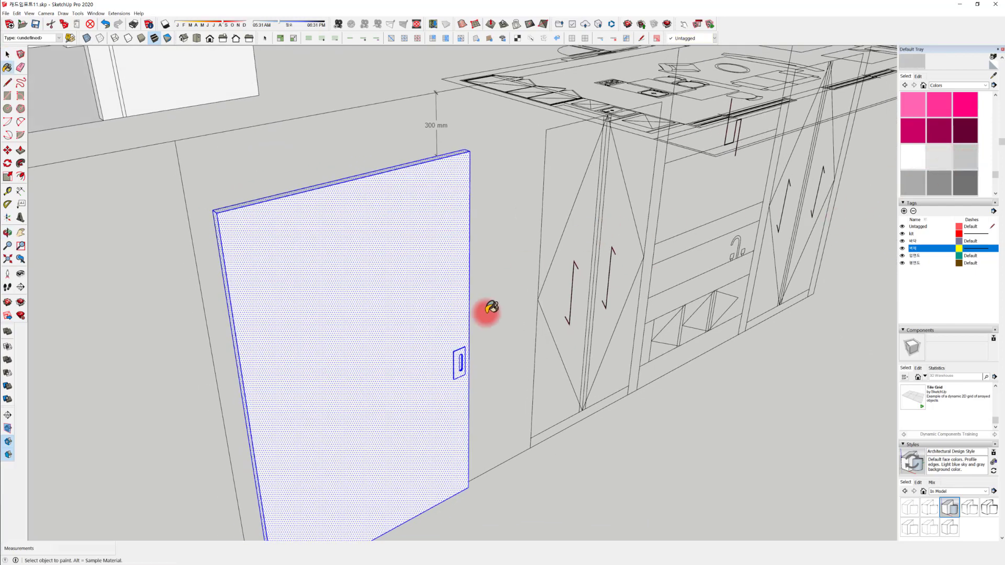
left_click(438, 342)
scroll(464, 361, "up", 3)
key("space")
key("Escape")
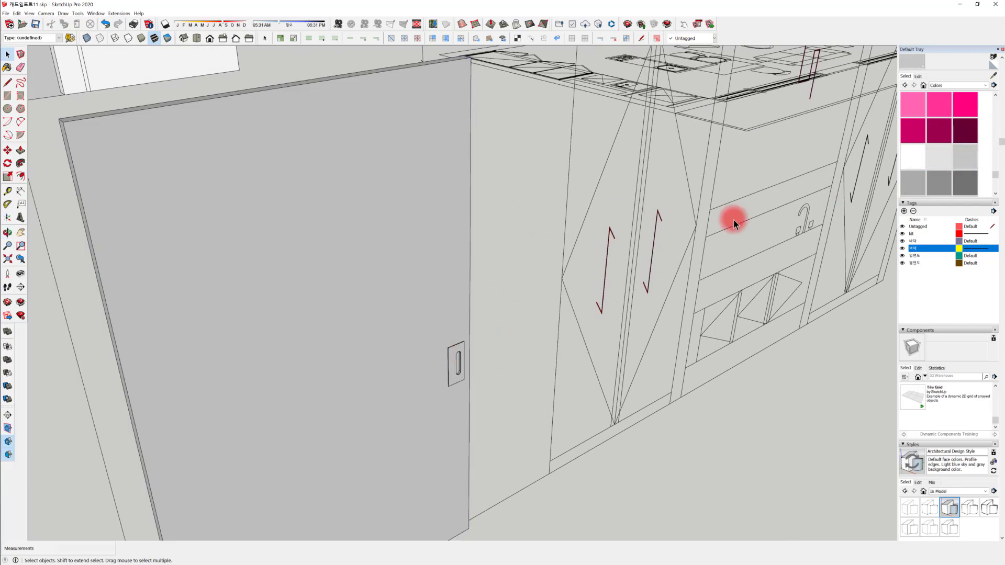
Paint the door panel's large faces and its side edge white
mouse_move(363, 296)
middle_mouse_down()
mouse_move(325, 372)
mouse_move(504, 368)
middle_mouse_up()
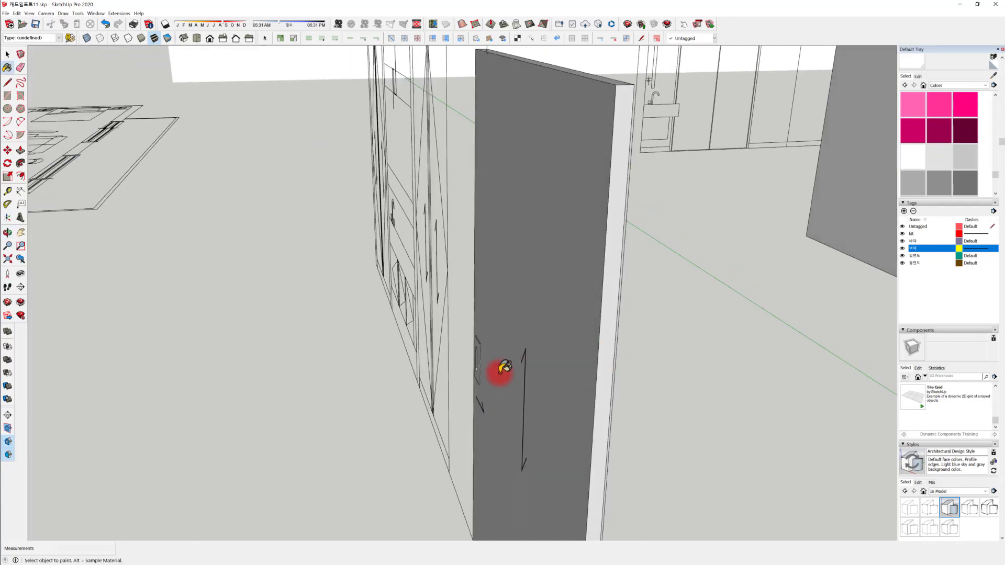
left_click(555, 250)
left_click(613, 265)
mouse_move(567, 180)
middle_mouse_down()
mouse_move(653, 239)
mouse_move(702, 296)
mouse_move(427, 232)
middle_mouse_up()
left_click(621, 254)
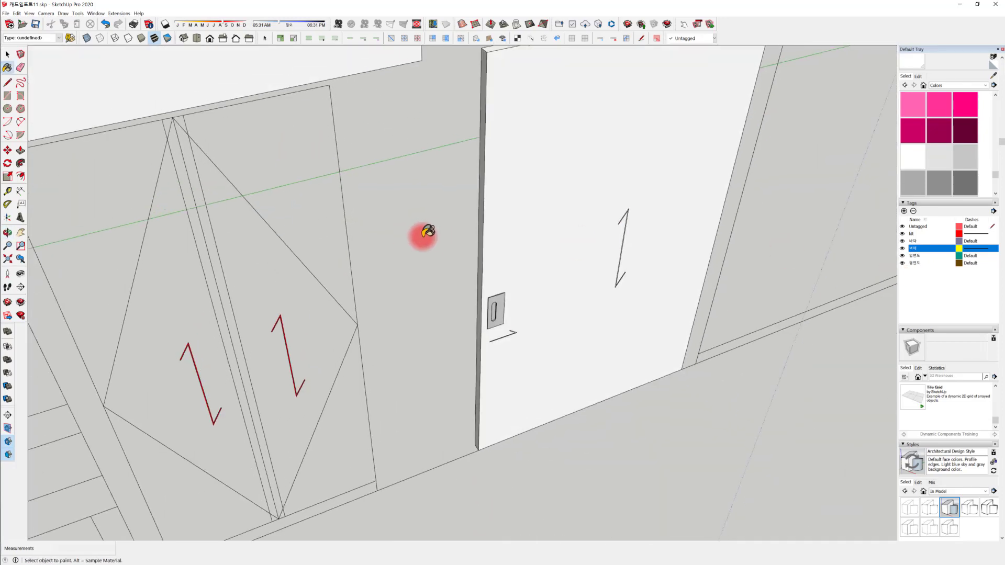
Paint the door's narrow side edge white and group all of the door and handle geometry
left_click(484, 227)
mouse_move(484, 278)
middle_mouse_down()
mouse_move(502, 337)
mouse_move(440, 269)
mouse_move(377, 276)
mouse_move(448, 231)
mouse_move(400, 265)
mouse_move(494, 367)
mouse_move(505, 303)
middle_mouse_up()
scroll(478, 319, "up", 5)
key("space")
left_click(503, 306)
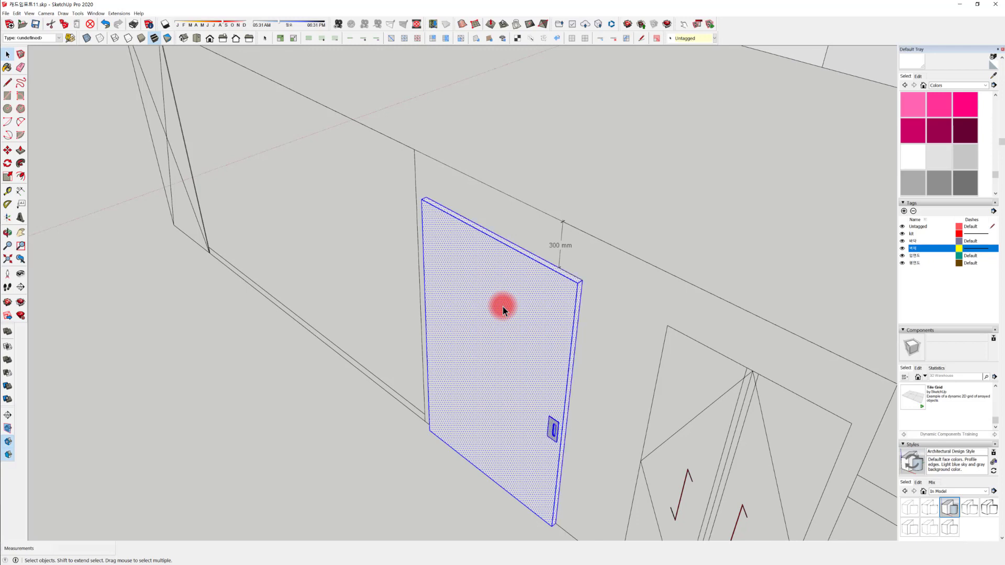
right_click(502, 306)
left_click(533, 308)
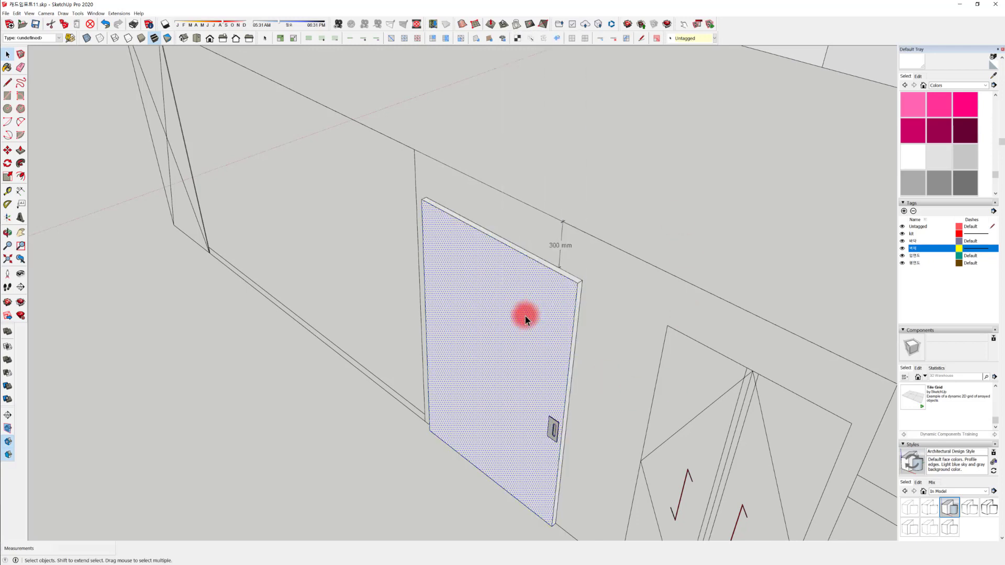
double_click(526, 317)
triple_click(527, 310)
right_click(526, 312)
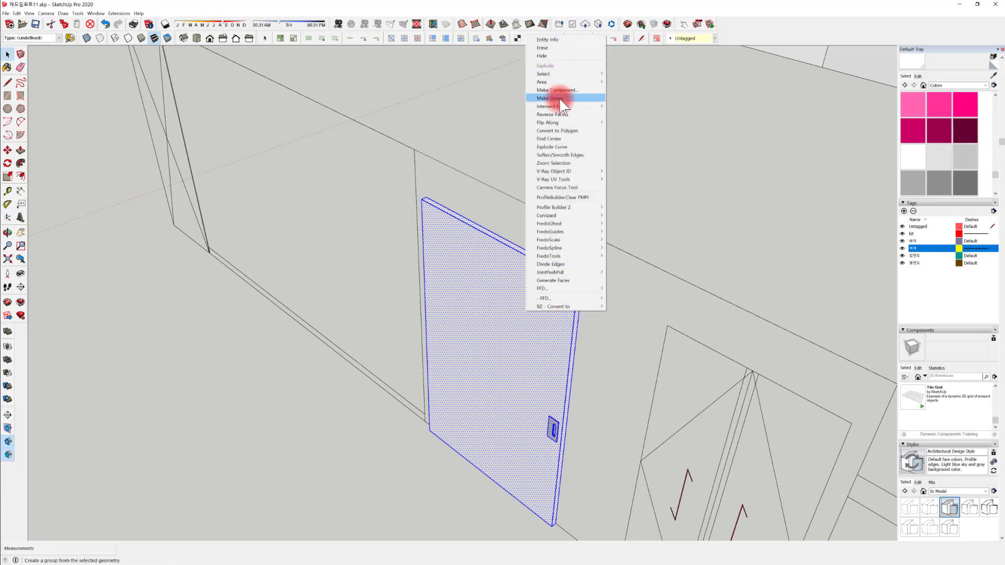
left_click(560, 99)
Move the door group from the elevation into the room's doorway, matching its lower corner to the corner of the opening
scroll(545, 370, "down", 5)
middle_click_drag(545, 370, 539, 227)
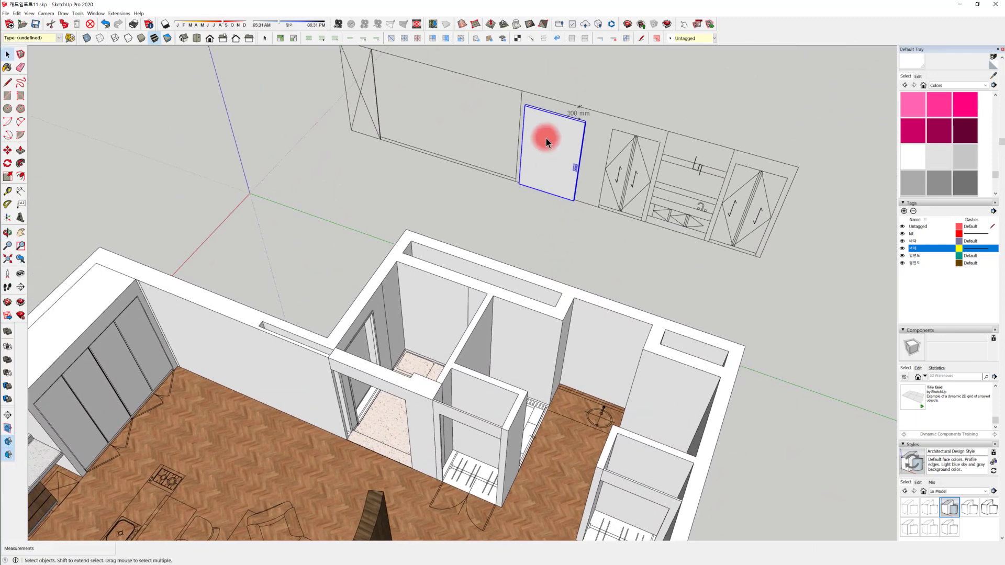
scroll(524, 199, "up", 3)
scroll(523, 208, "down", 2)
key("m")
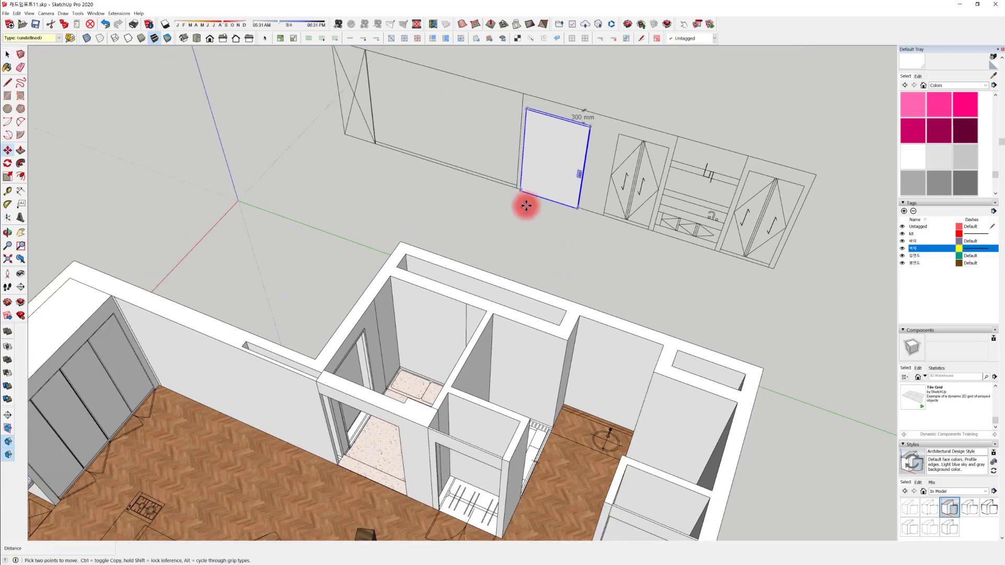
left_click(519, 191)
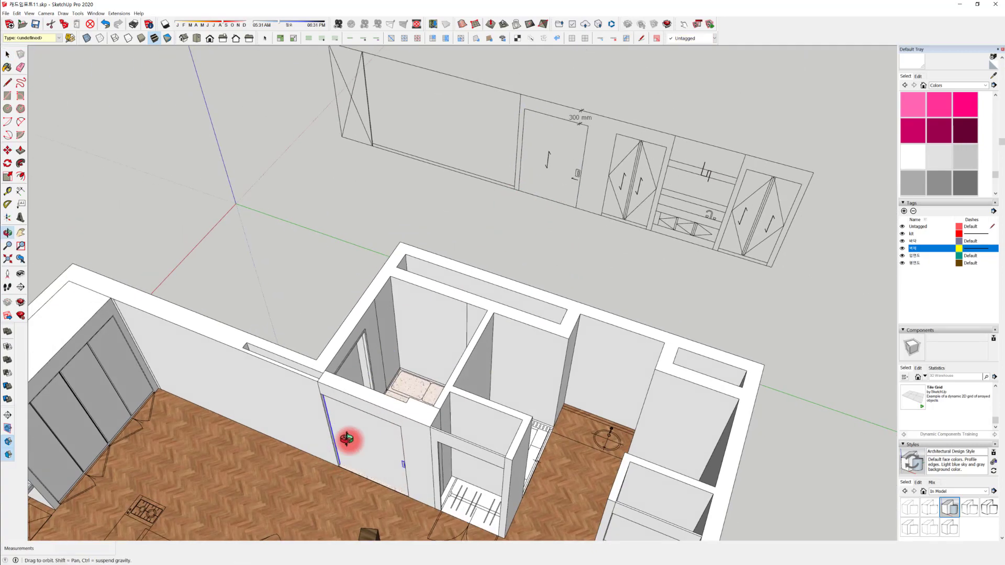
scroll(370, 404, "up", 4)
scroll(393, 373, "up", 5)
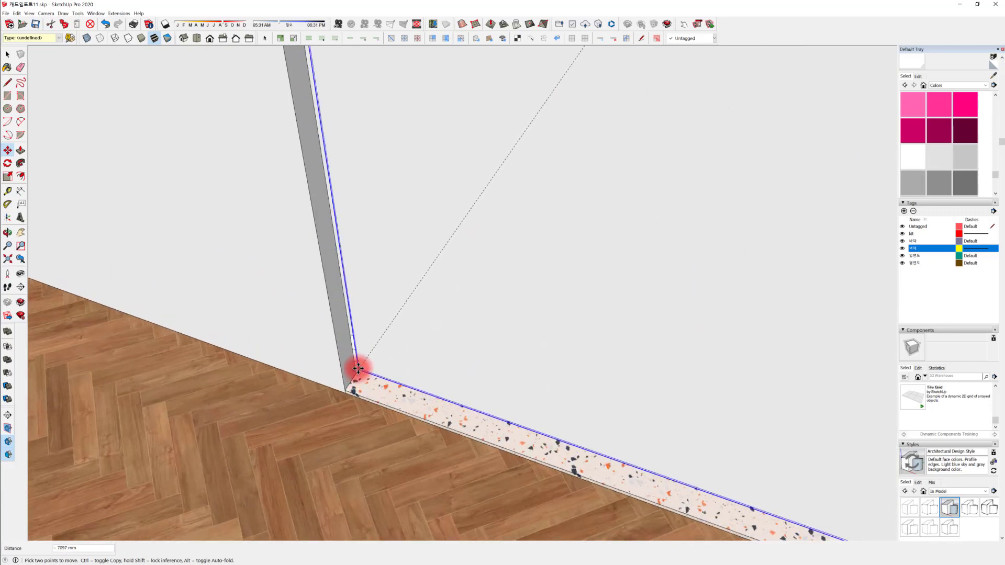
scroll(358, 371, "up", 4)
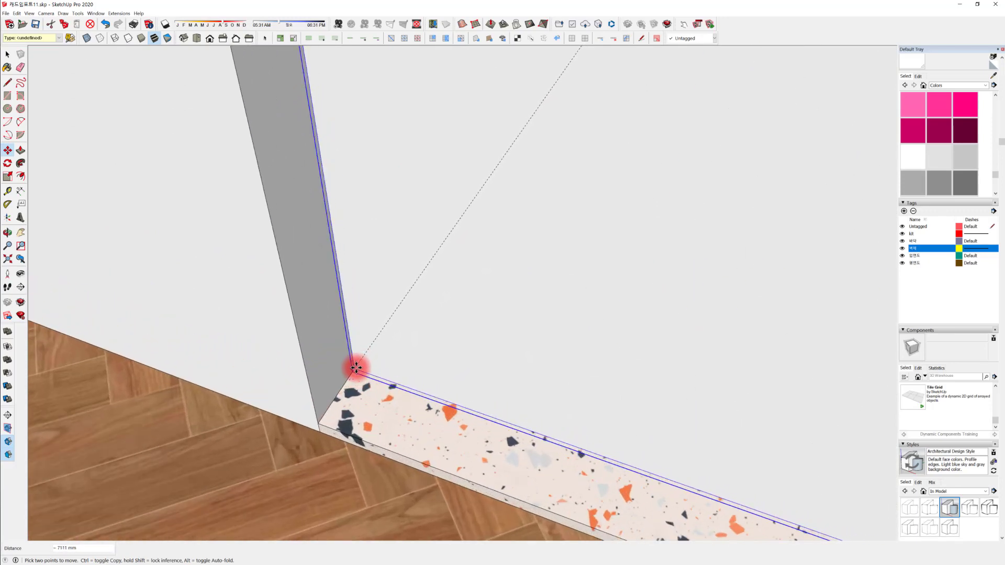
middle_click_drag(355, 369, 259, 465)
scroll(292, 450, "up", 4)
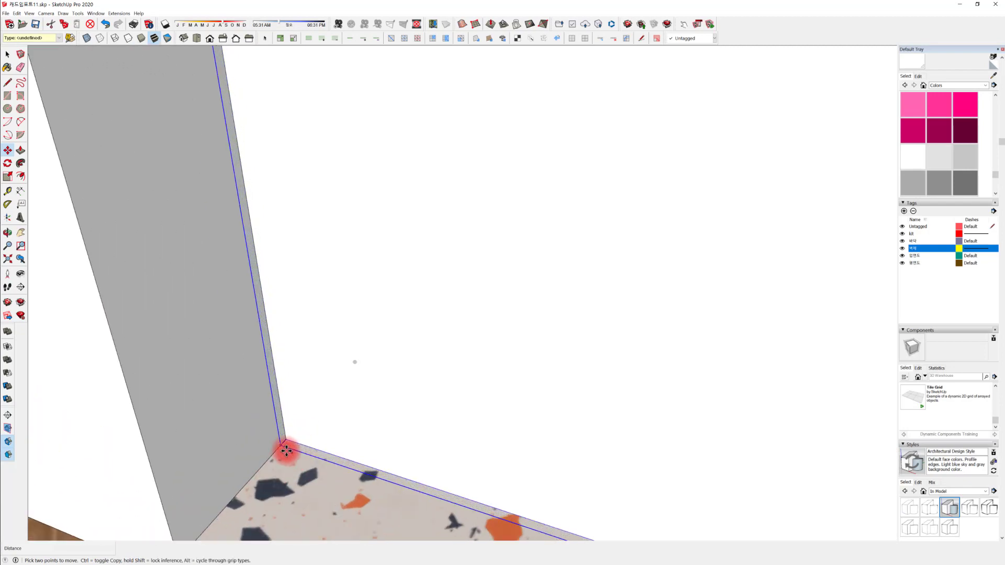
Shift the door group 5 mm from the doorway's lower corner, deeper into the opening
mouse_move(287, 437)
left_mouse_down()
mouse_move(283, 444)
mouse_move(308, 418)
mouse_move(295, 434)
left_mouse_up()
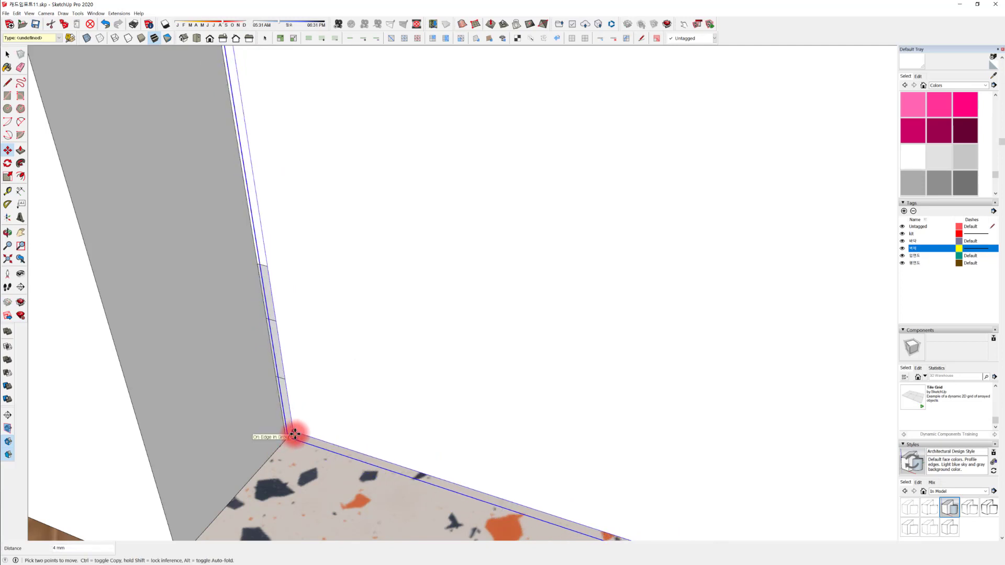
left_click(295, 434)
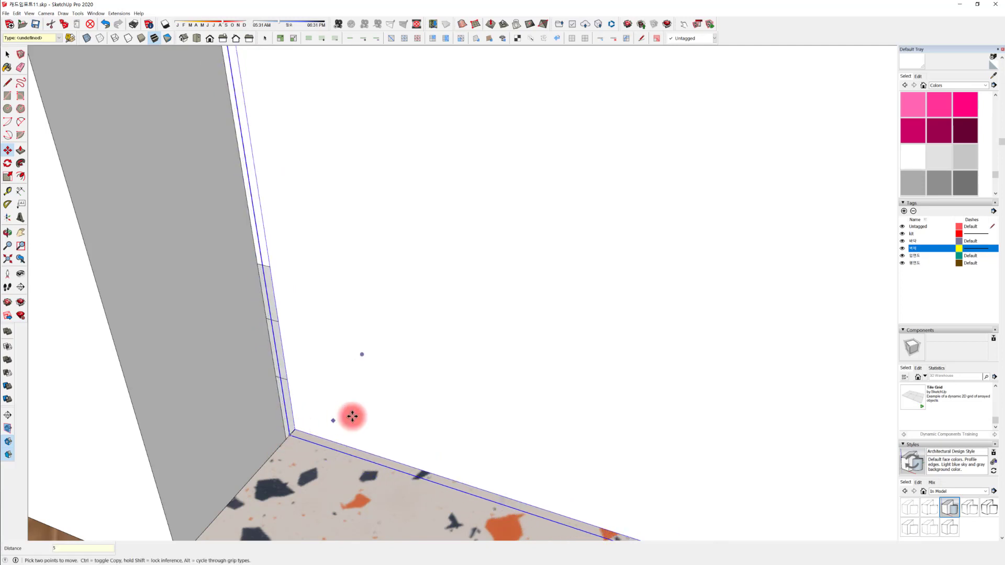
middle_click_drag(352, 418, 598, 336)
scroll(597, 367, "down", 4)
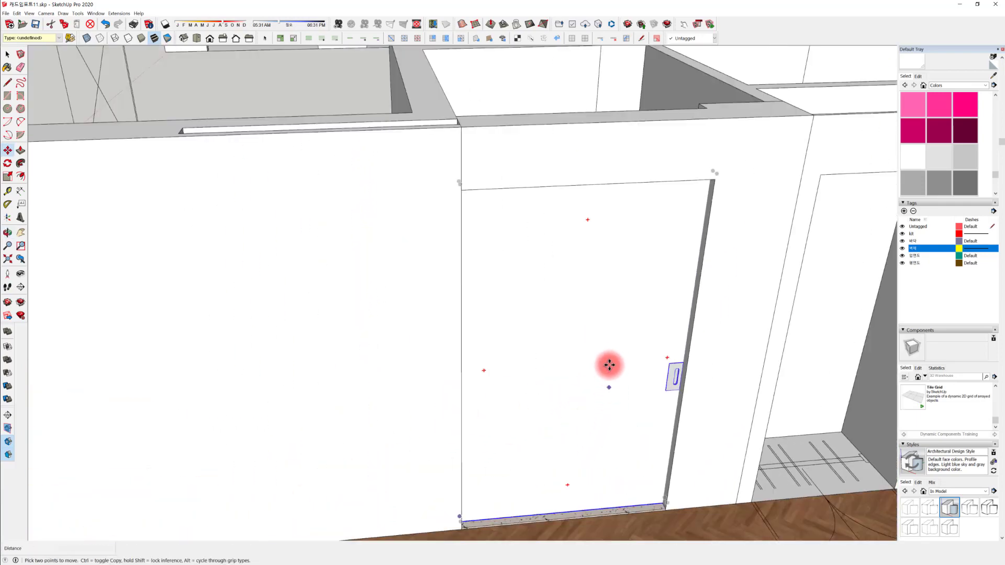
Try to slide the door group about 643 mm open along the wall
left_click(631, 346)
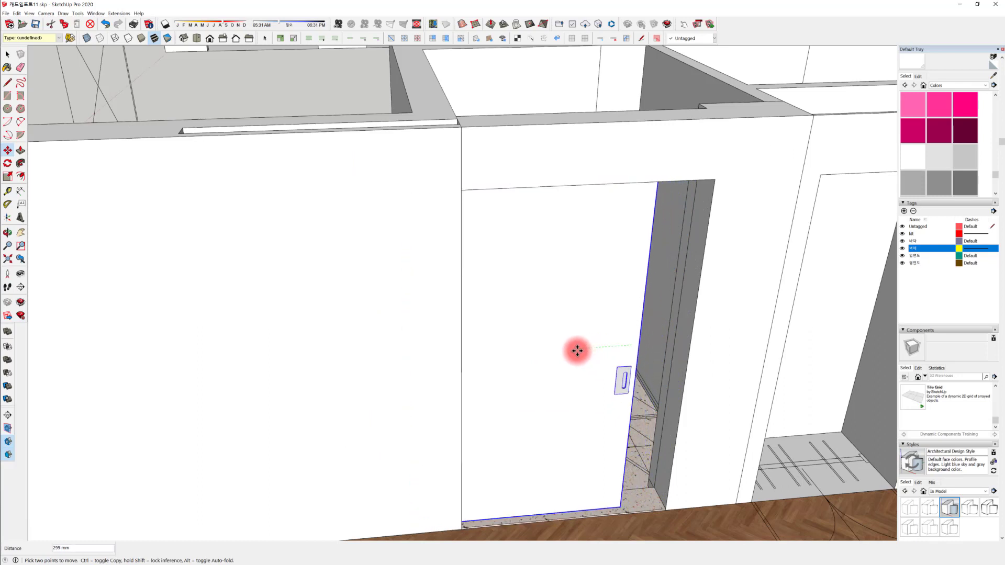
left_click(520, 357)
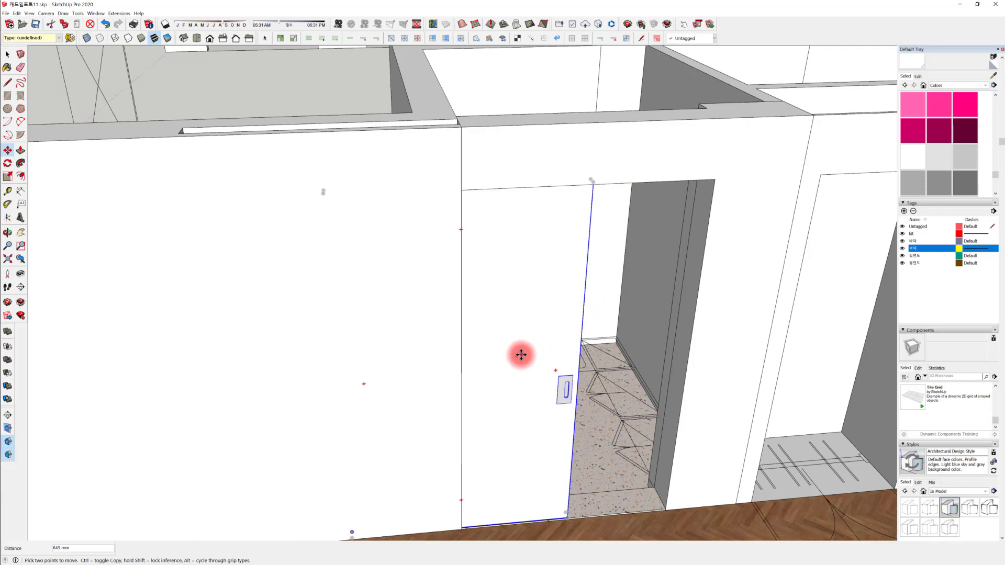
key("ctrl+z")
Slide the door group partly open along the wall, leaving its handle and part of the doorway exposed
left_click(547, 339)
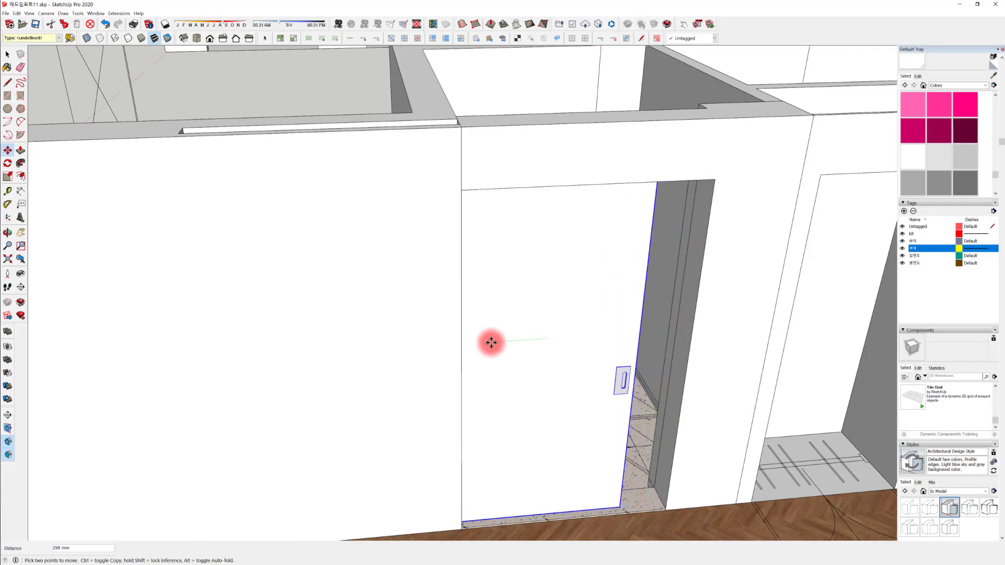
middle_click_drag(494, 345, 409, 458)
scroll(375, 516, "up", 5)
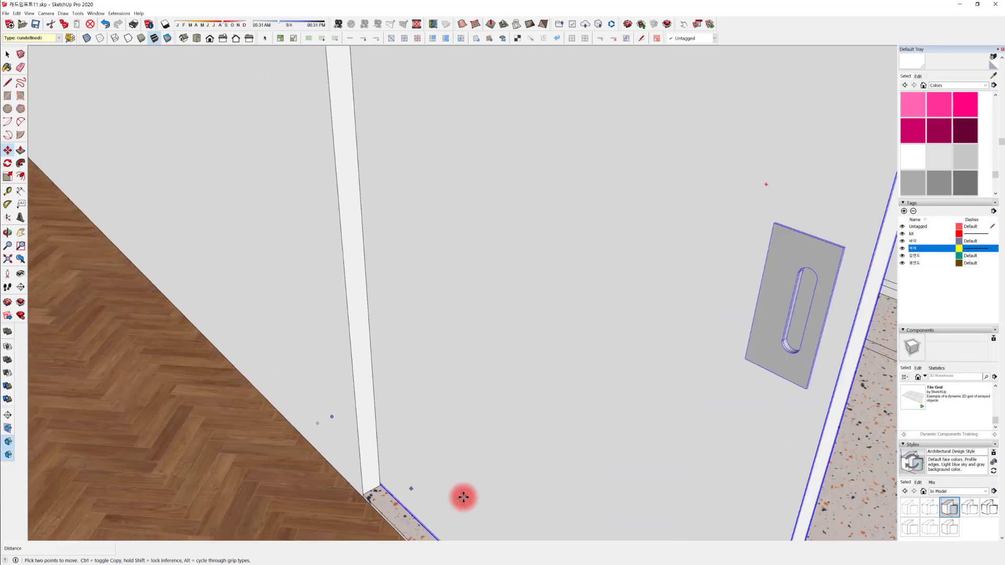
middle_click_drag(462, 494, 576, 401)
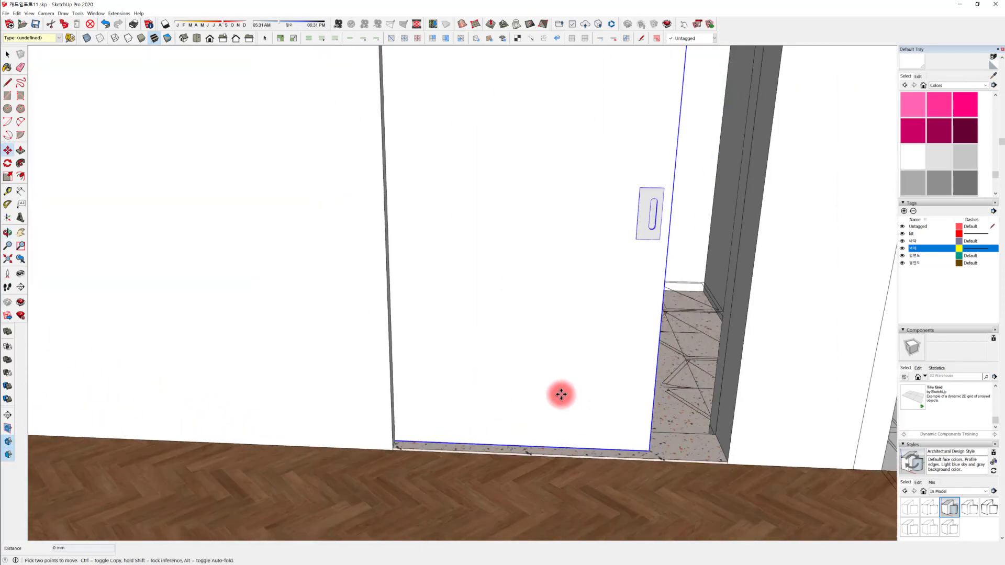
scroll(525, 432, "down", 5)
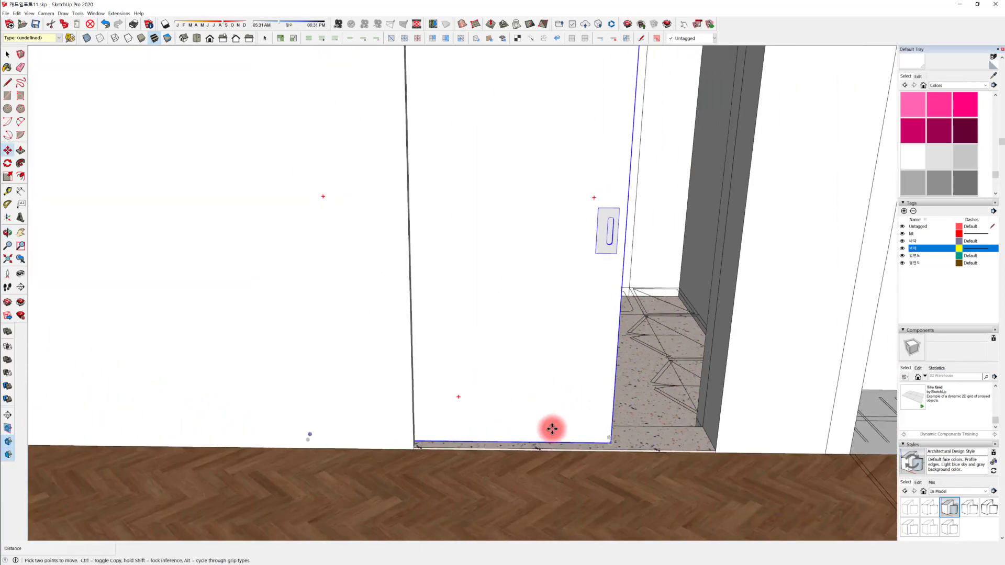
left_click(540, 390)
middle_click_drag(539, 407, 560, 415)
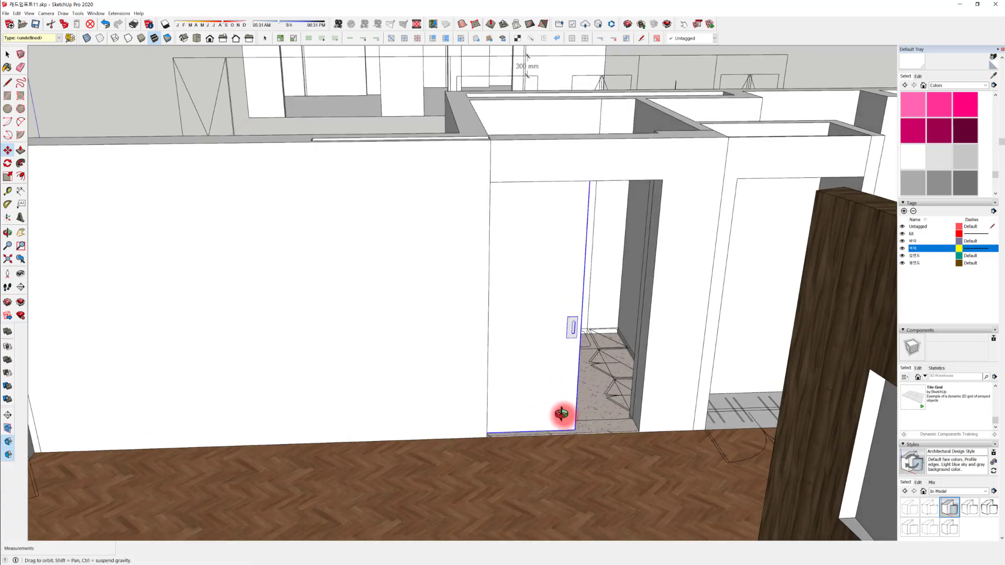
scroll(471, 430, "down", 4)
key("space")
Examine the placed sliding door, the neighbouring closets and the matching elevation drawing from several angles
scroll(244, 239, "down", 3)
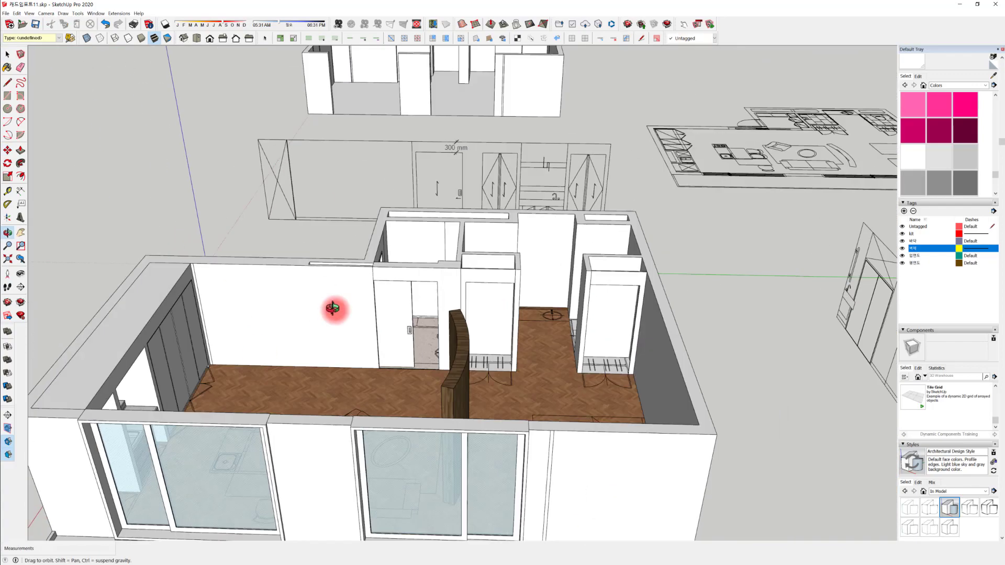
middle_click_drag(276, 296, 395, 359)
scroll(395, 376, "down", 2)
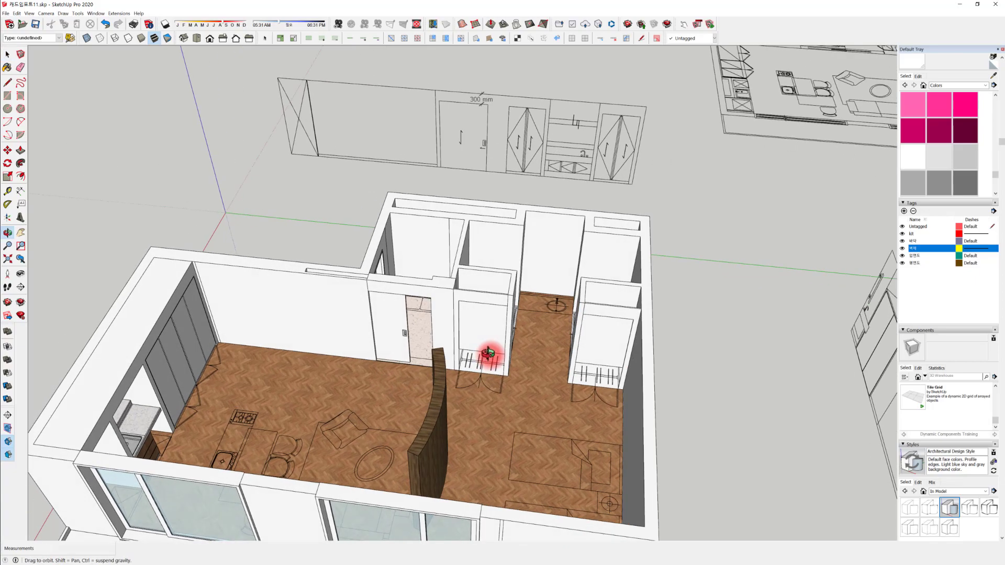
middle_click_drag(485, 352, 370, 486)
middle_click_drag(225, 427, 544, 348, "shift")
scroll(589, 378, "up", 3)
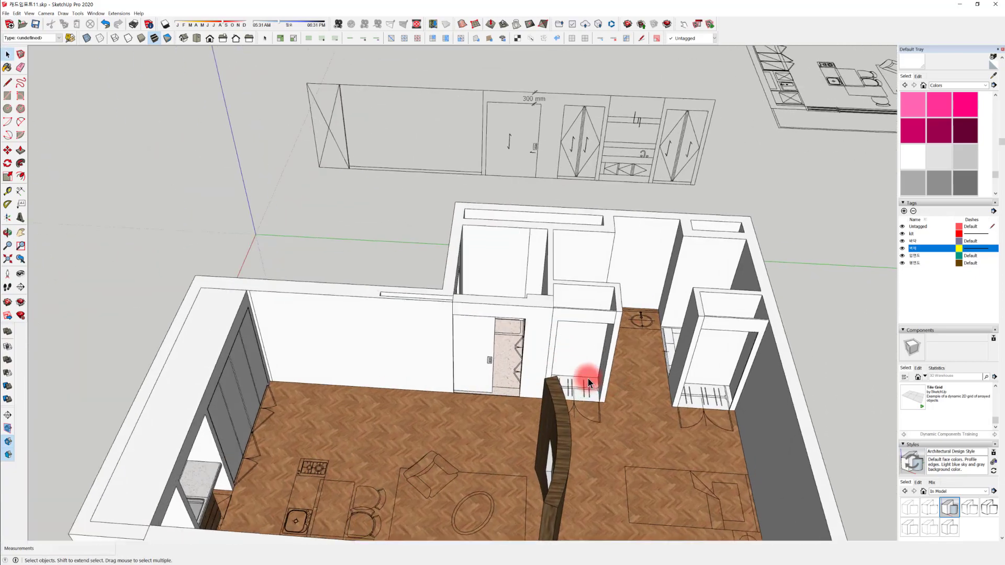
middle_click_drag(362, 400, 348, 416)
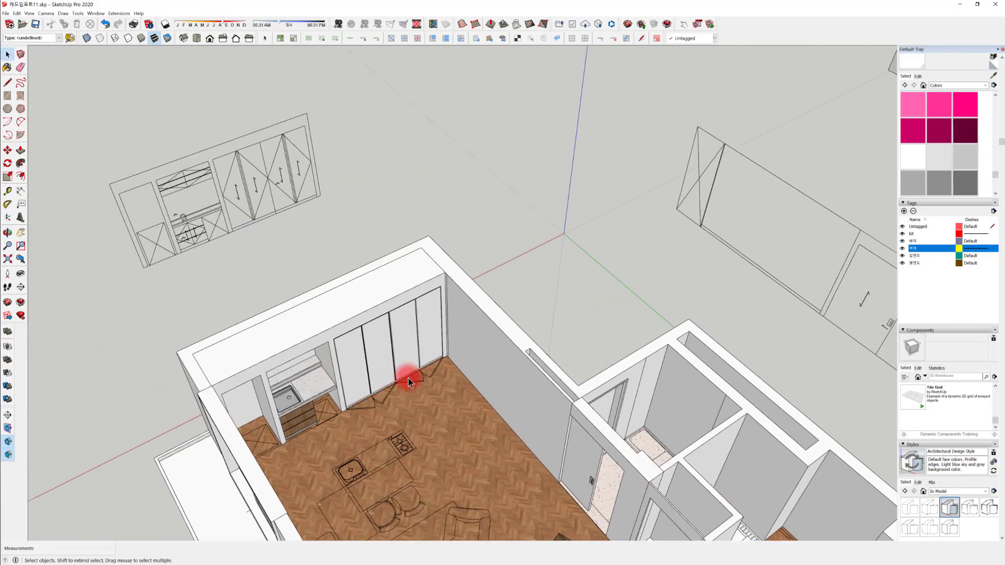
middle_click_drag(408, 378, 580, 440)
scroll(498, 395, "up", 2)
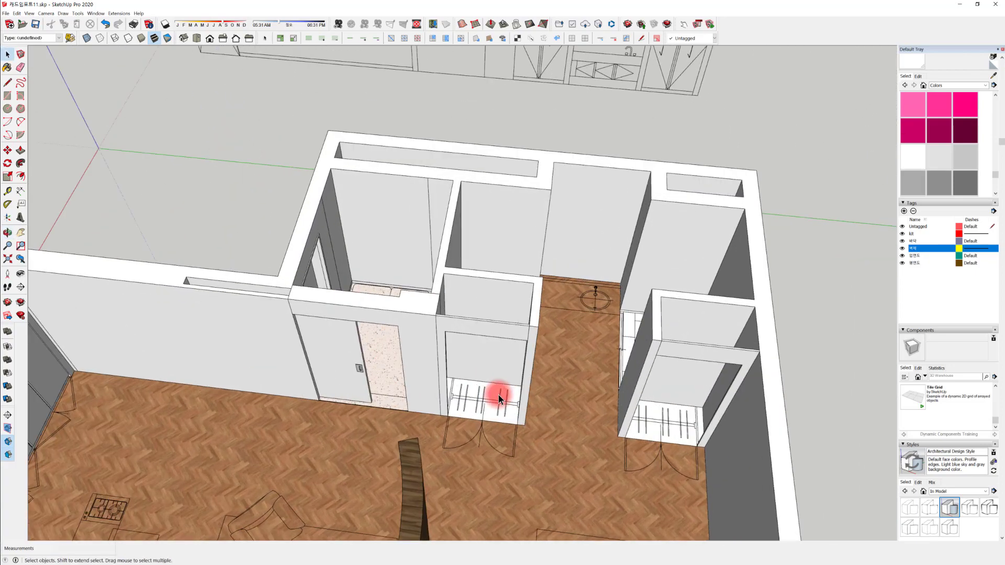
scroll(510, 424, "down", 3)
middle_click_drag(522, 455, 529, 518)
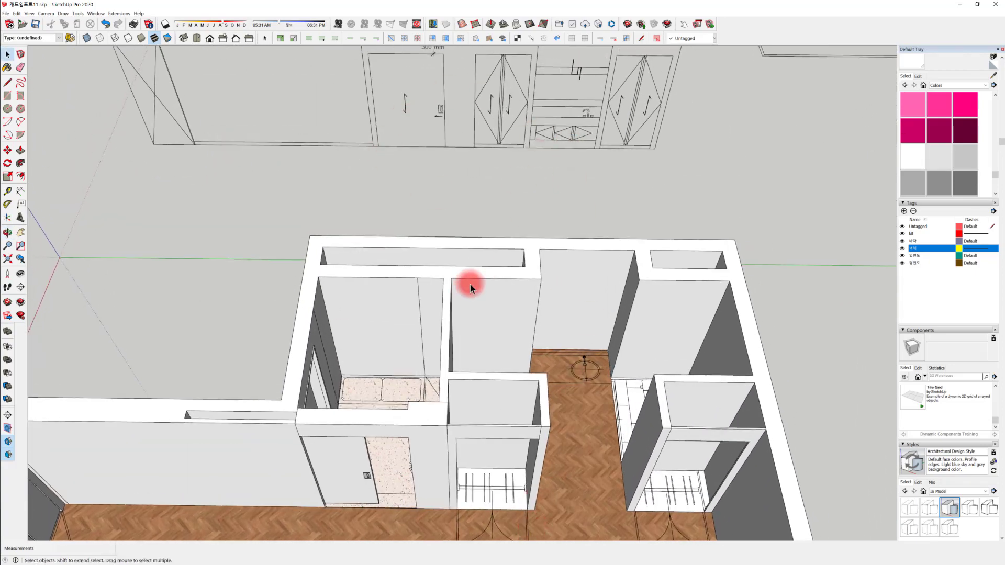
middle_click_drag(470, 284, 460, 162)
mouse_move(485, 371)
middle_mouse_down()
mouse_move(497, 325)
mouse_move(502, 169)
middle_mouse_up()
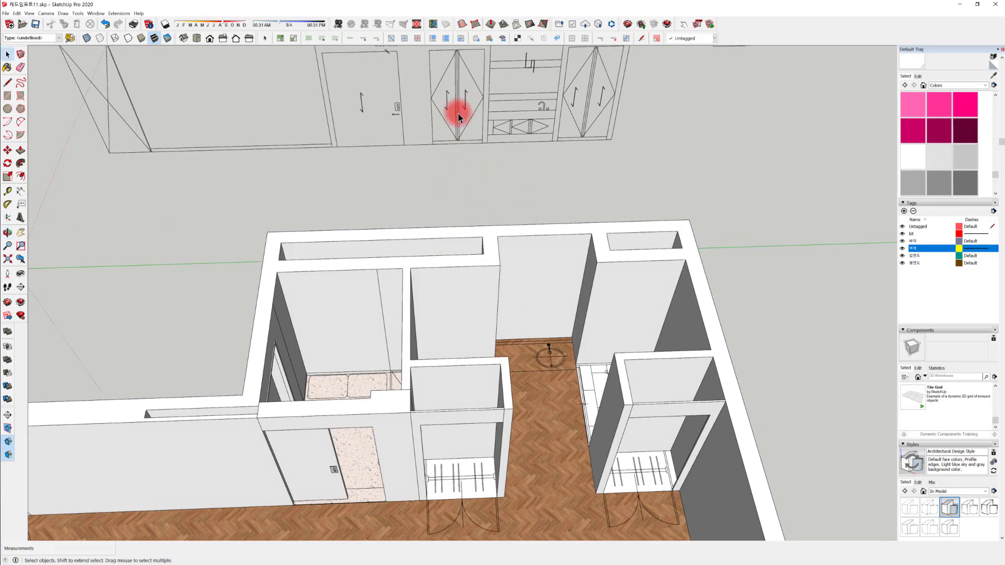
mouse_move(460, 105)
middle_mouse_down()
mouse_move(460, 191)
mouse_move(539, 142)
middle_mouse_up()
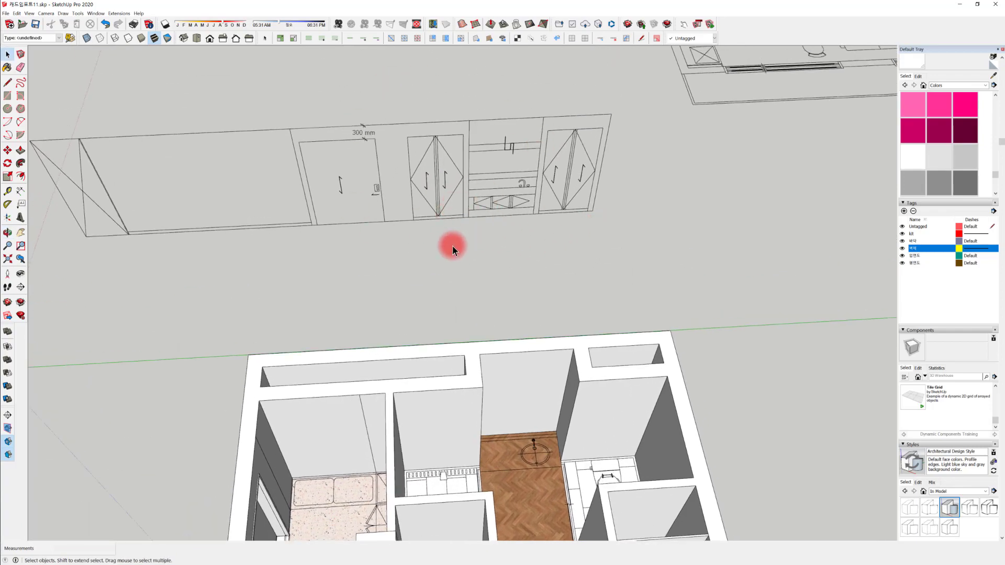
mouse_move(452, 246)
middle_mouse_down()
mouse_move(455, 179)
mouse_move(415, 191)
middle_mouse_up()
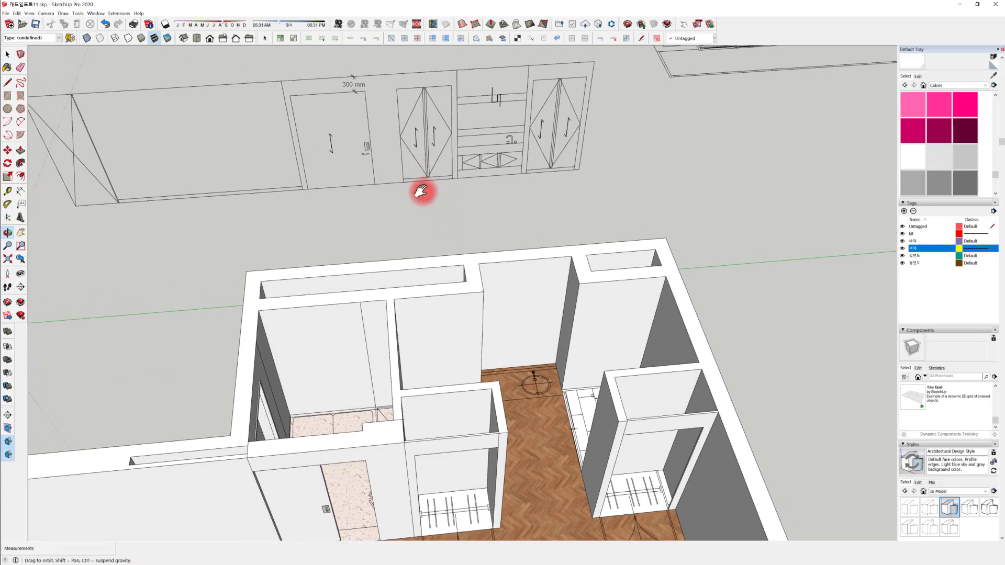
Draw a 2100 mm high rectangle over the double-door closet outline next to the sliding door in the elevation
scroll(408, 183, "up", 8)
middle_click_drag(445, 221, 372, 395, "shift")
middle_click_drag(341, 296, 327, 232)
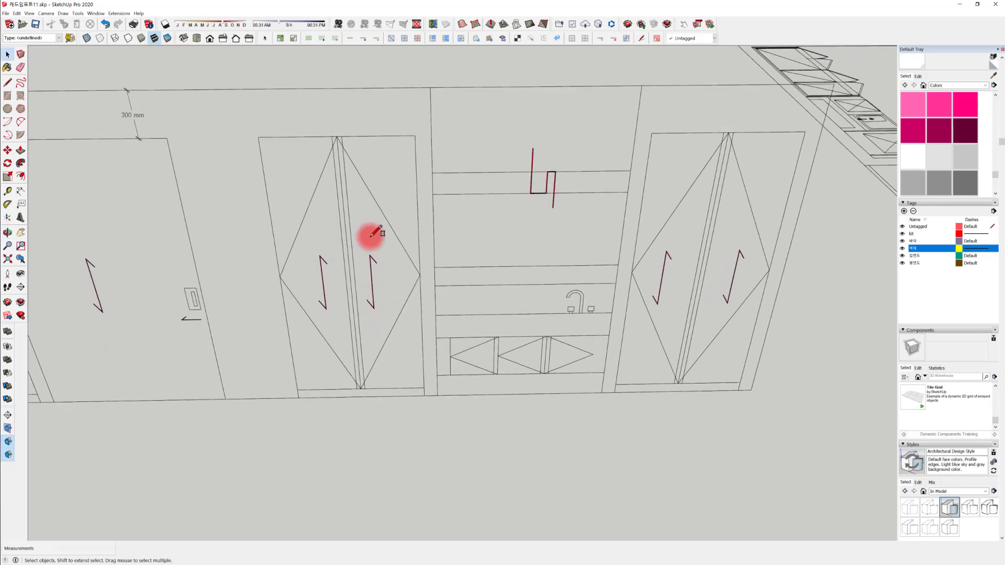
left_click_drag(283, 148, 439, 396)
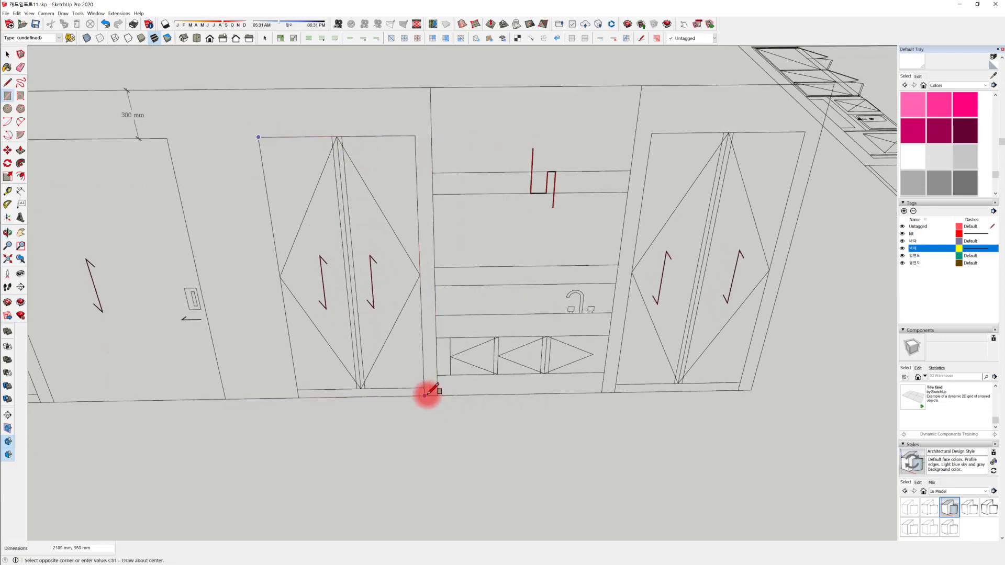
left_click(425, 395)
scroll(483, 399, "up", 3)
scroll(370, 197, "up", 3)
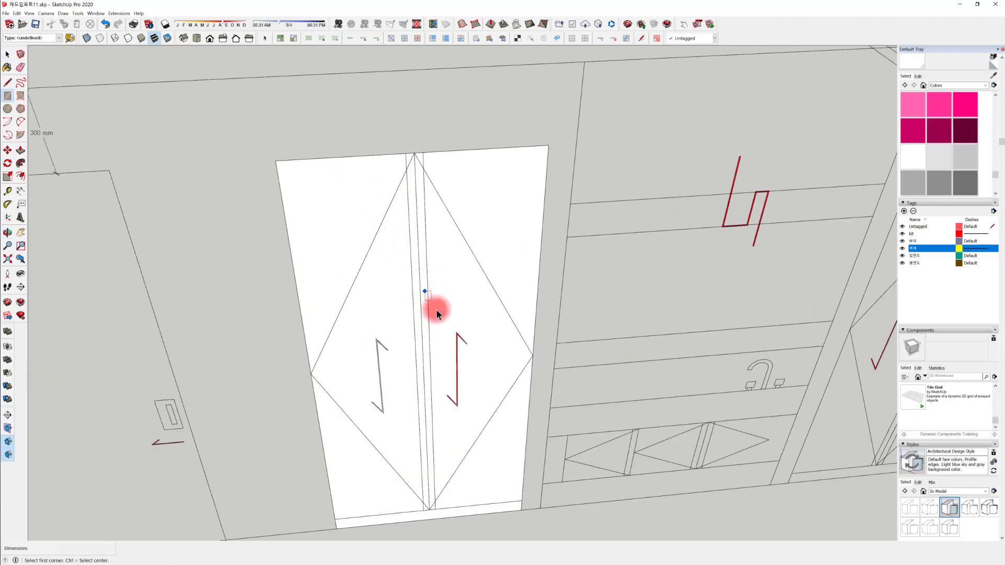
Offset the double-door rectangle's outline 3 mm inward
key("space")
middle_click_drag(442, 392, 318, 86)
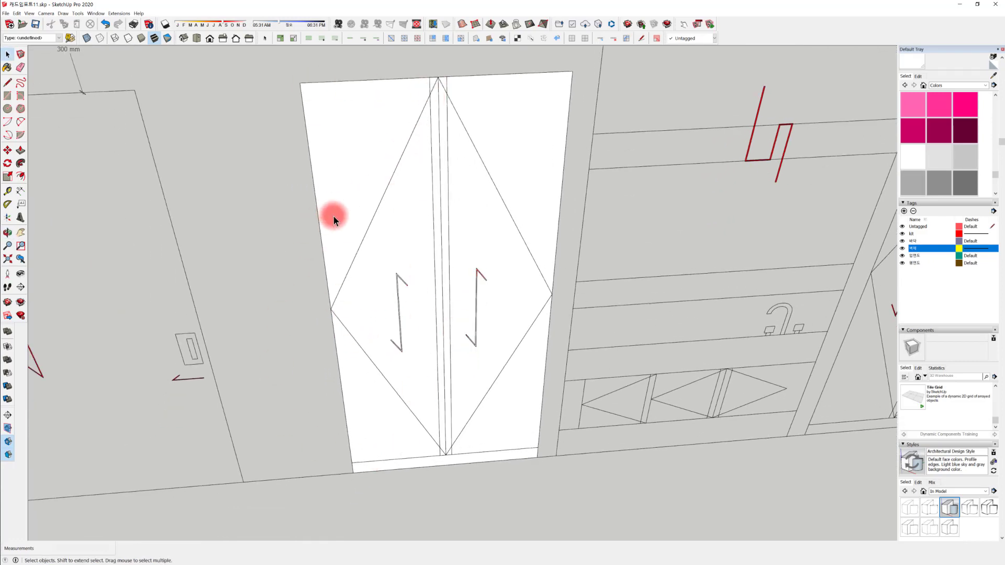
key("f")
left_click(318, 170)
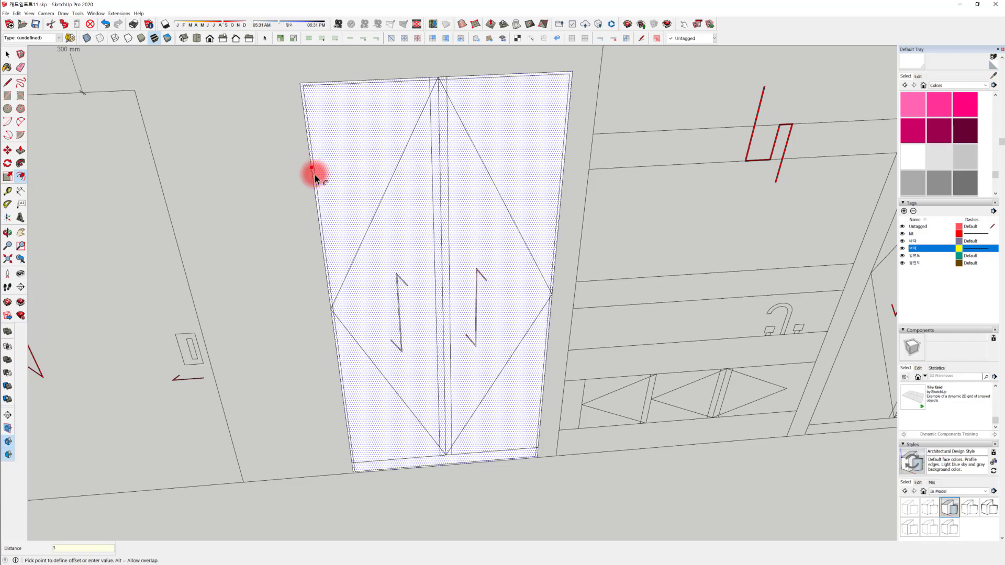
left_click(315, 175)
scroll(313, 91, "up", 2)
scroll(313, 91, "down", 5)
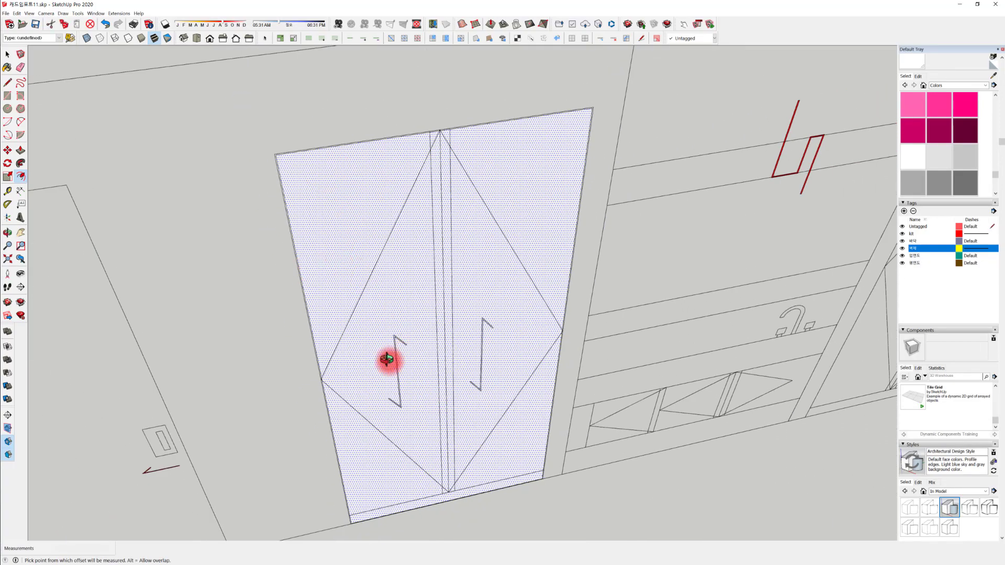
scroll(402, 382, "down", 1)
scroll(327, 234, "up", 6)
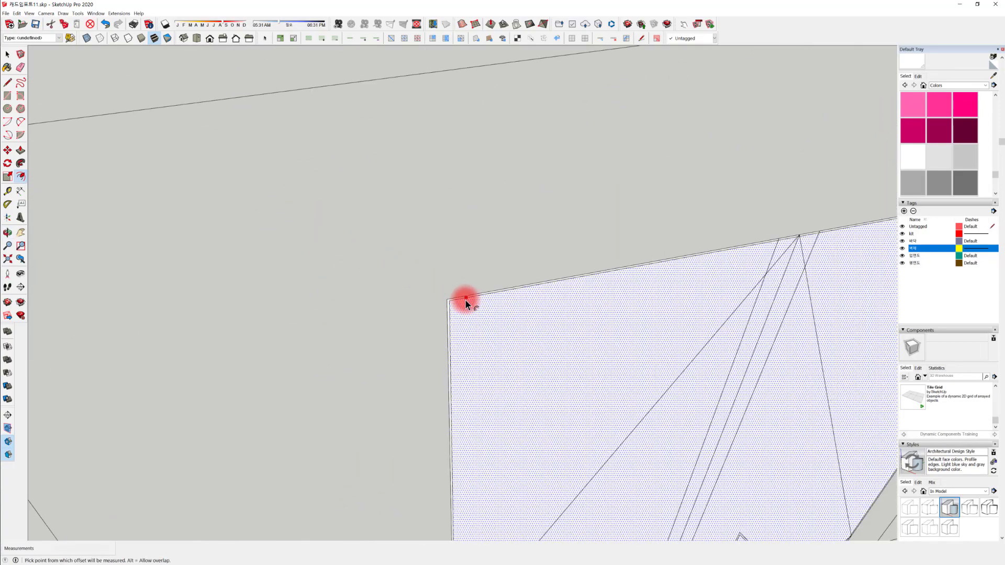
Erase the outer edges of the double-door rectangle, keeping only the inset outline
scroll(381, 224, "up", 4)
key("space")
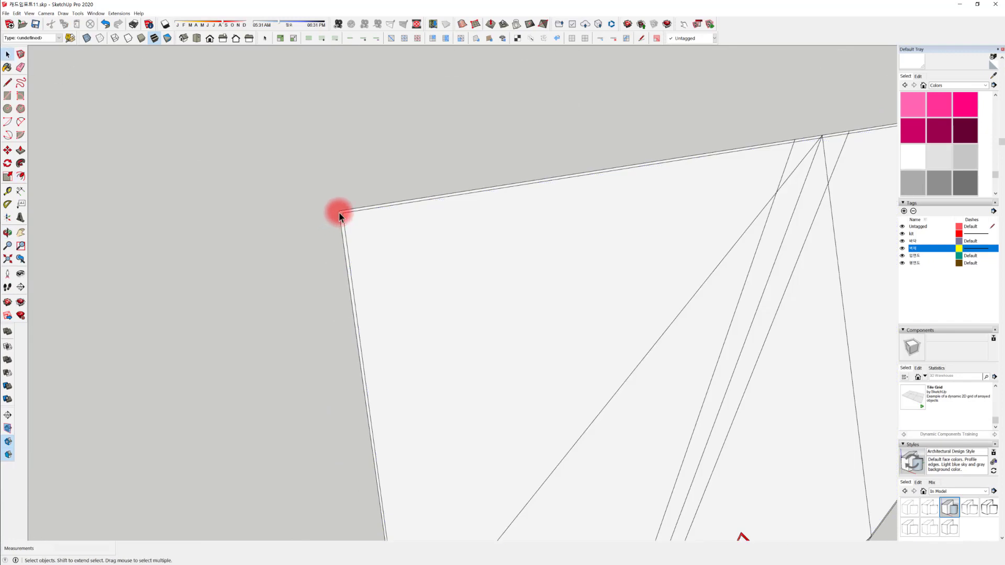
scroll(344, 217, "up", 3)
key("e")
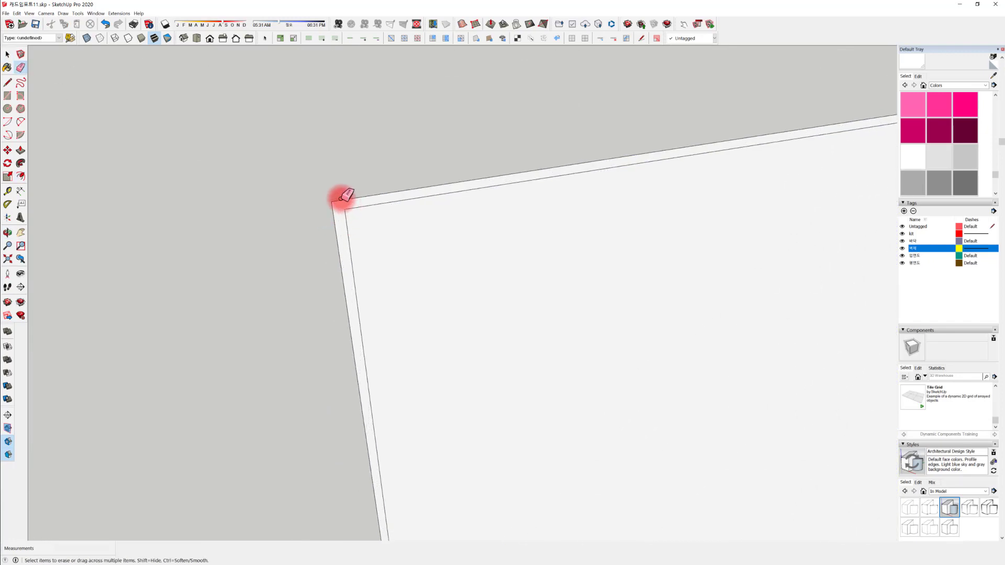
middle_click_drag(333, 215, 417, 82)
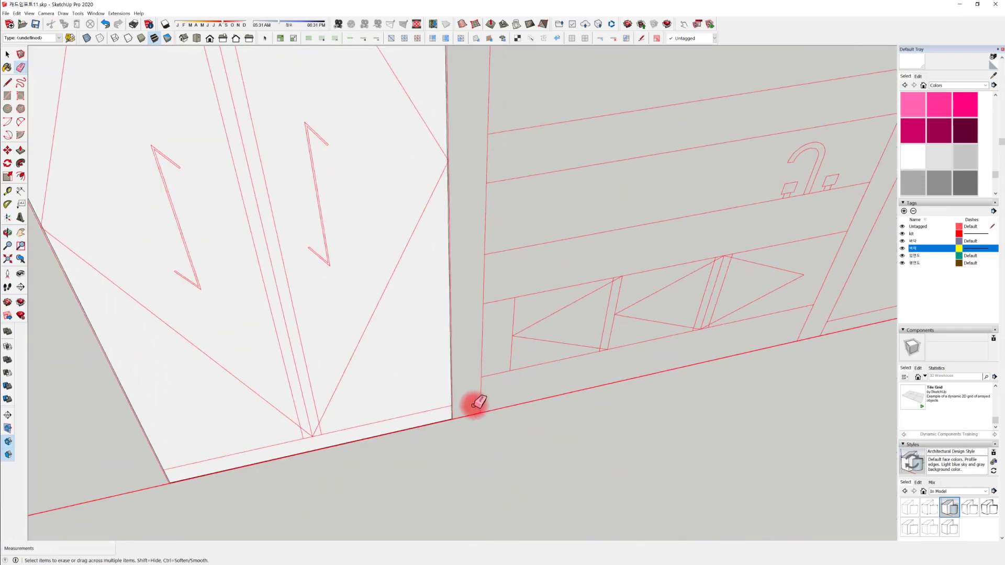
scroll(478, 402, "up", 5)
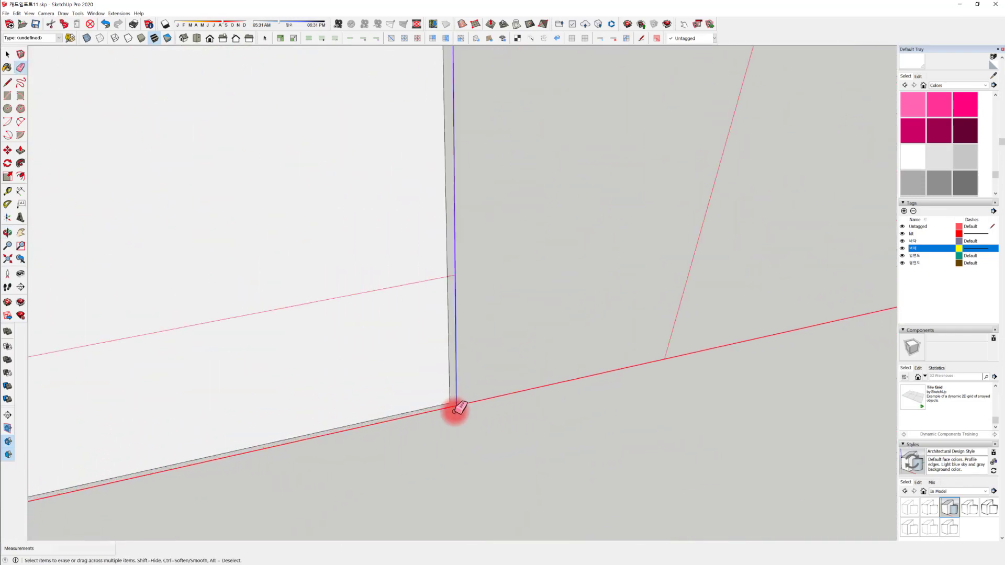
mouse_move(484, 229)
middle_mouse_down()
mouse_move(502, 550)
mouse_move(529, 112)
mouse_move(564, 332)
mouse_move(582, 209)
mouse_move(579, 131)
mouse_move(498, 348)
mouse_move(539, 211)
middle_mouse_up()
mouse_move(365, 388)
middle_mouse_down()
mouse_move(410, 197)
mouse_move(489, 410)
middle_mouse_up()
key("space")
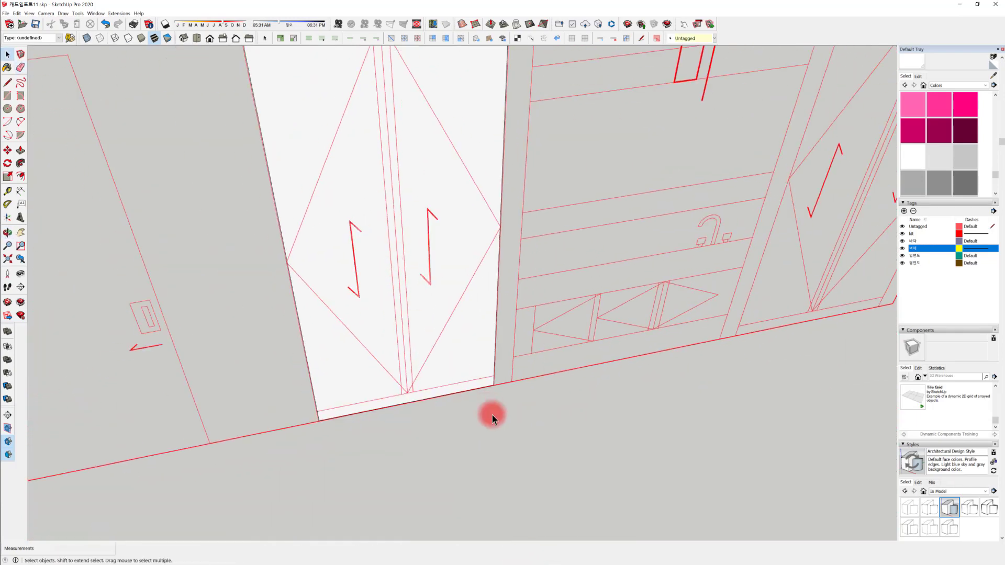
Draw a horizontal line across the double-door face along the baseboard line of the elevation, between its inset side edges
left_click(451, 202)
middle_click_drag(429, 236, 429, 413)
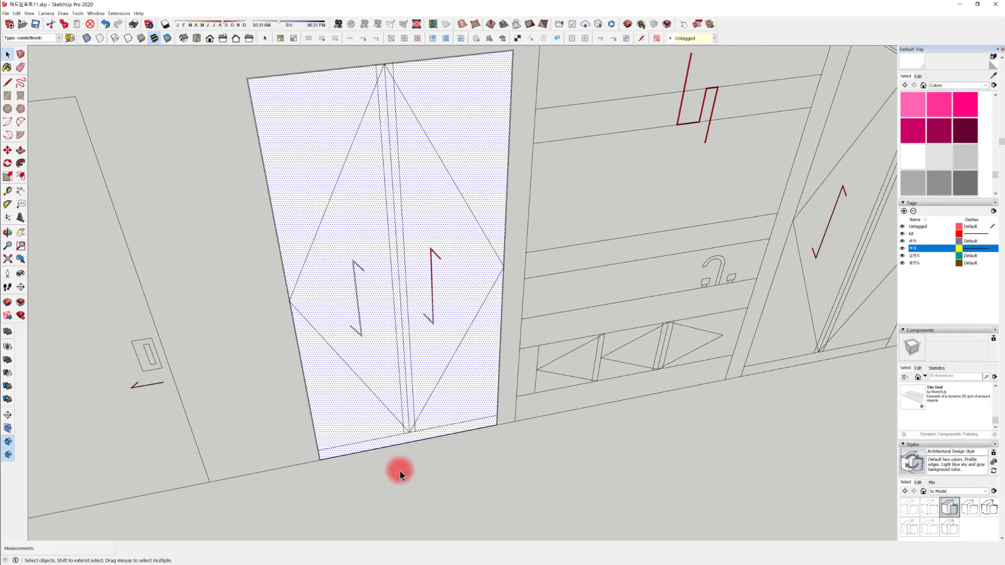
middle_click_drag(400, 471, 337, 503)
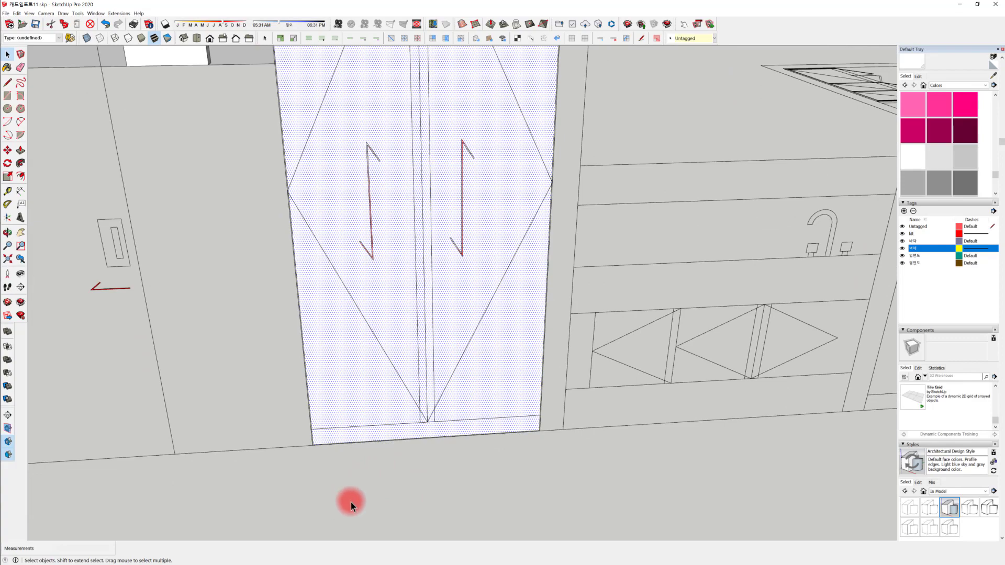
key("l")
scroll(313, 432, "up", 5)
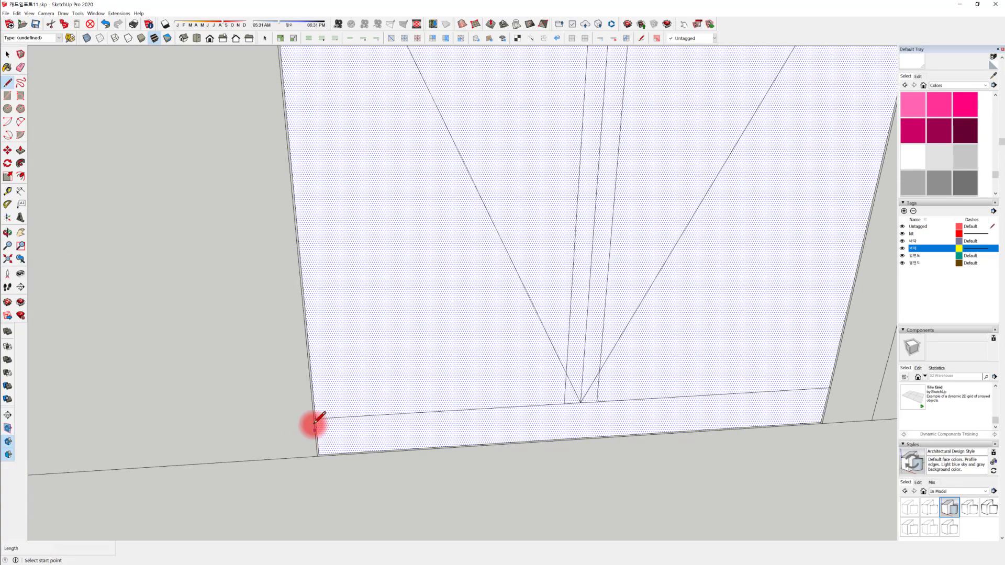
scroll(314, 417, "up", 2)
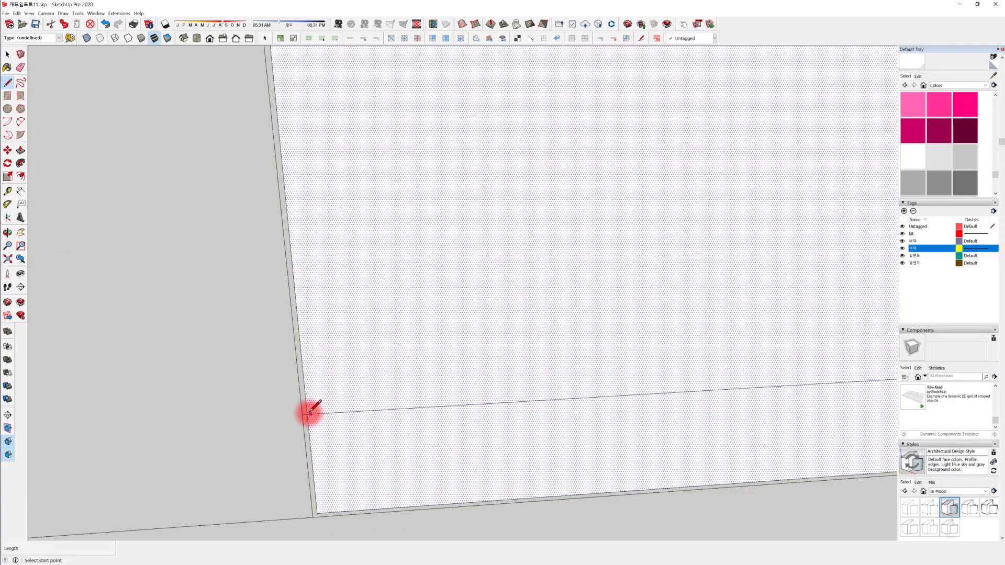
middle_click_drag(583, 366, 342, 365)
scroll(341, 365, "down", 1)
middle_click_drag(614, 438, 247, 345)
scroll(247, 345, "down", 2)
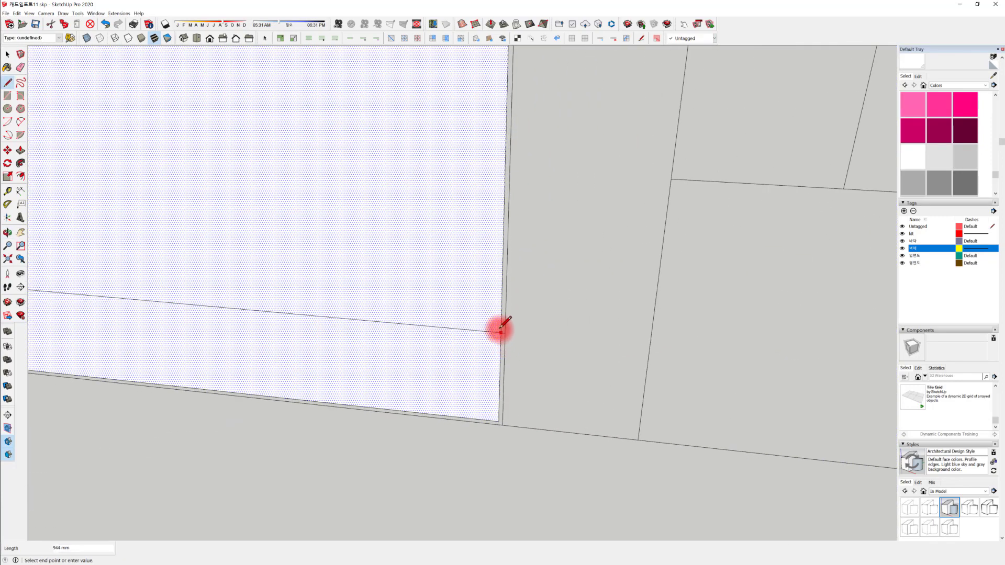
left_click(504, 335)
Draw a vertical centre line from the baseboard line up to the inset top edge, splitting the face into two door leaves
scroll(453, 287, "down", 4)
scroll(482, 406, "up", 2)
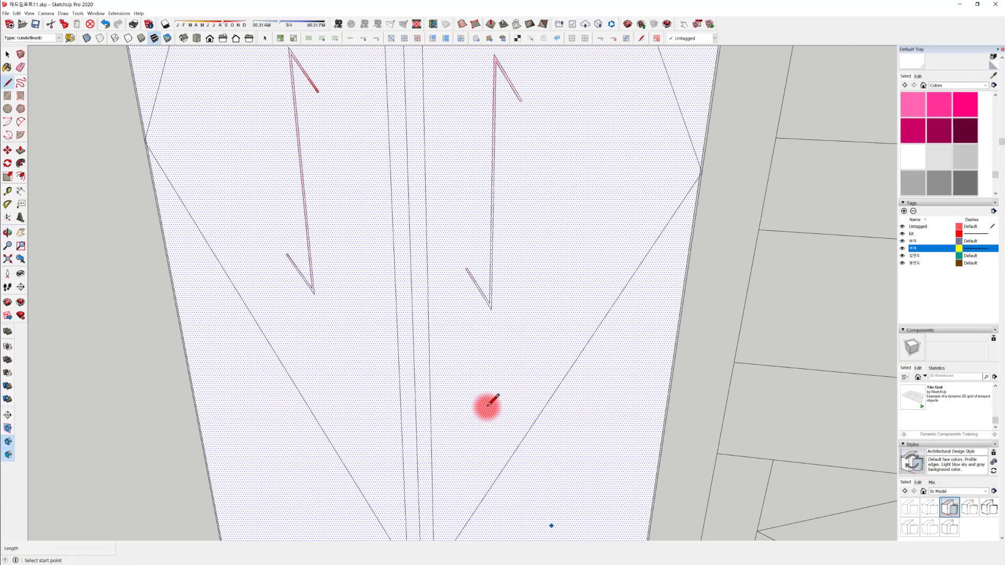
scroll(422, 218, "down", 4)
scroll(427, 374, "down", 1)
scroll(414, 387, "up", 3)
scroll(413, 389, "up", 3)
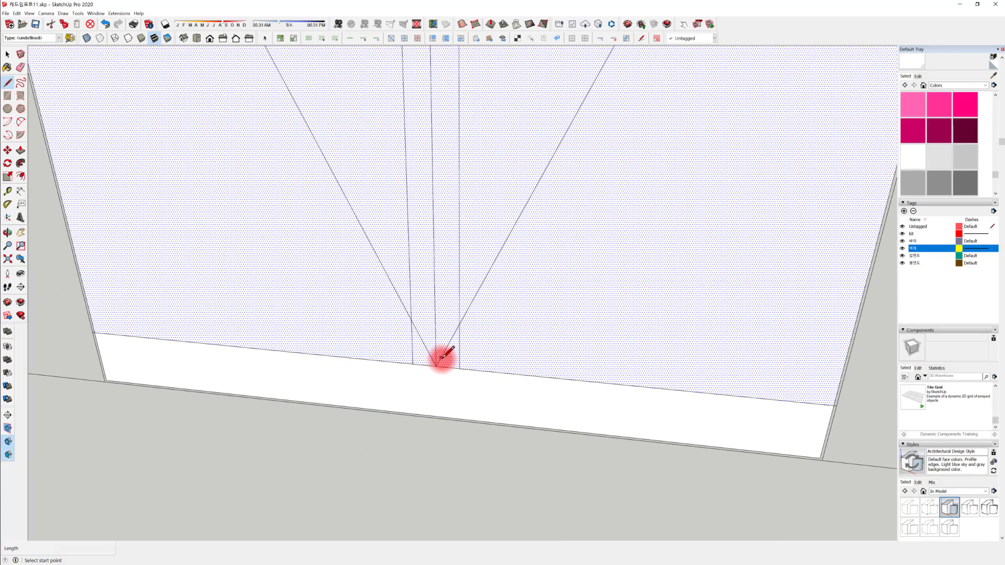
middle_click_drag(478, 148, 359, 220)
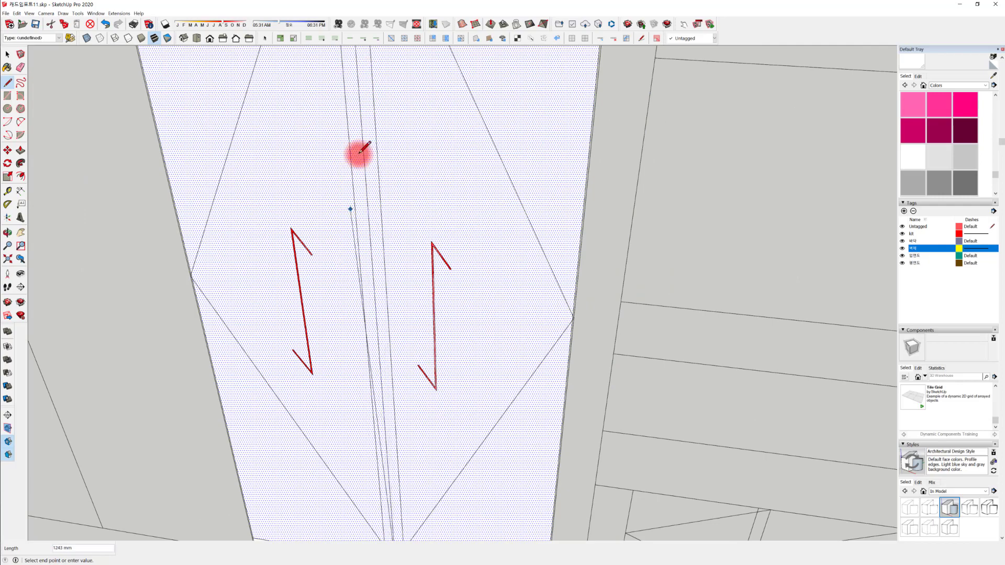
scroll(382, 180, "down", 5)
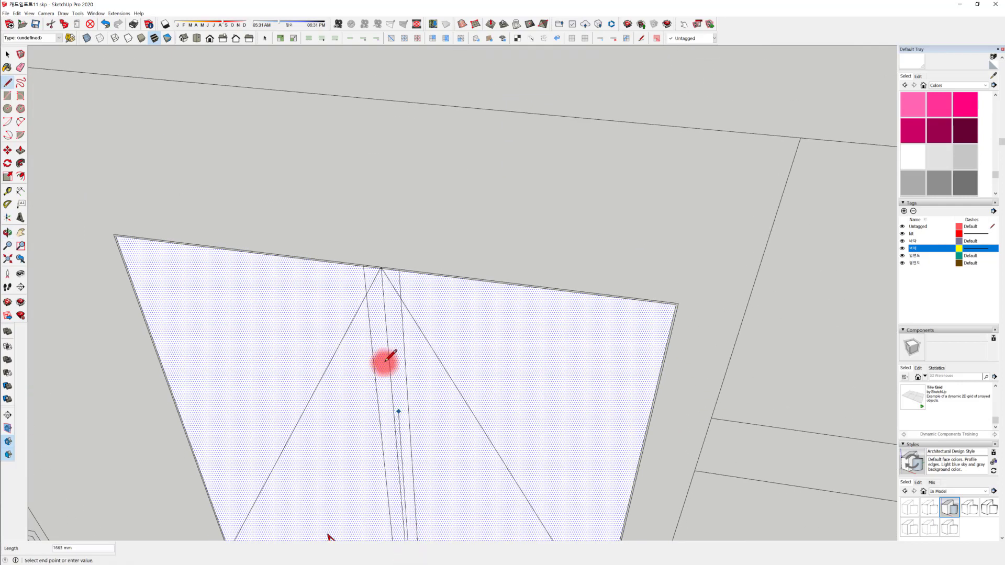
scroll(382, 271, "up", 3)
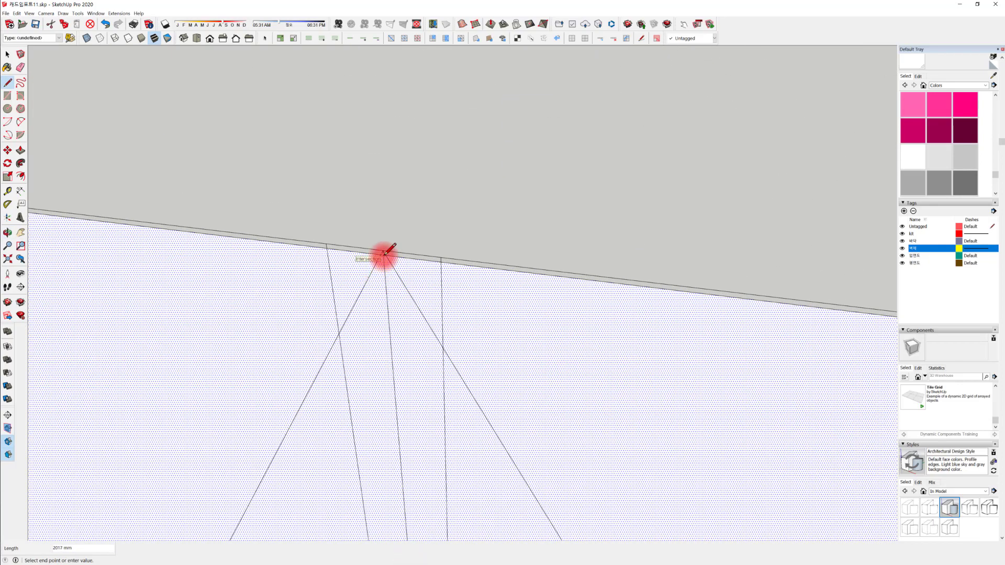
left_click(383, 256)
Try to copy the vertical centre line 3 mm towards the right door leaf
middle_click_drag(399, 327, 430, 281)
key("space")
left_click(420, 269)
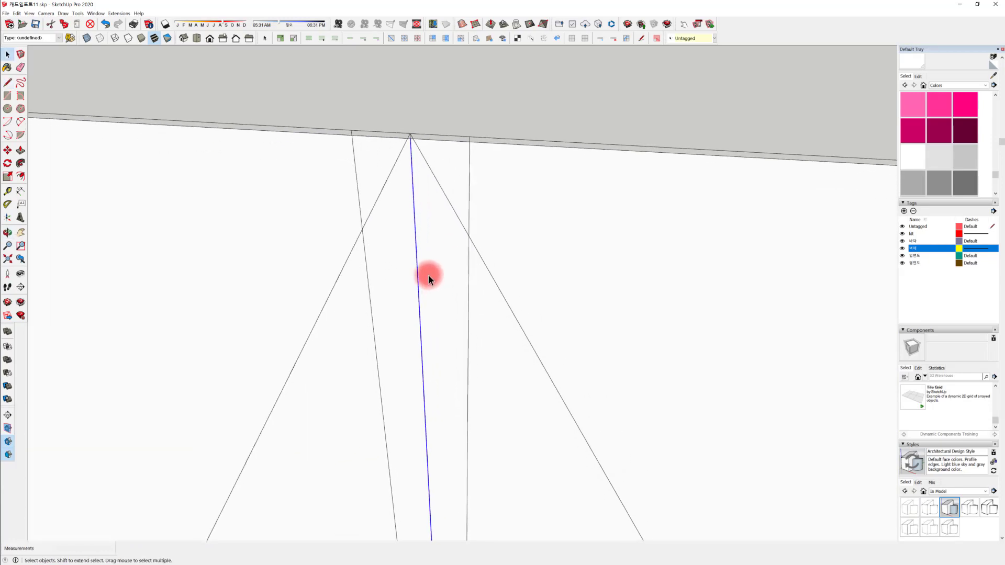
key("m")
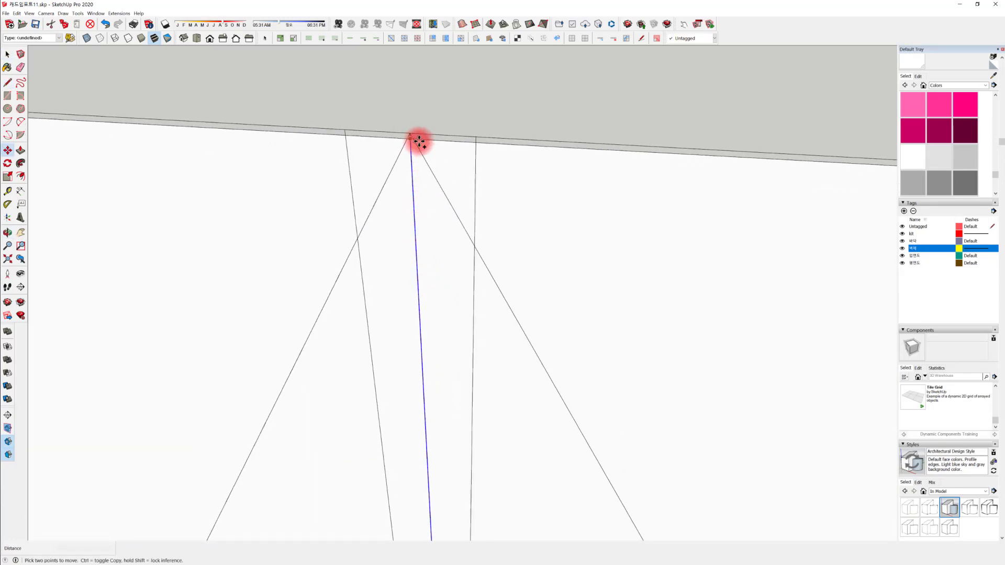
scroll(407, 139, "up", 2)
key("ctrl")
left_click(404, 134)
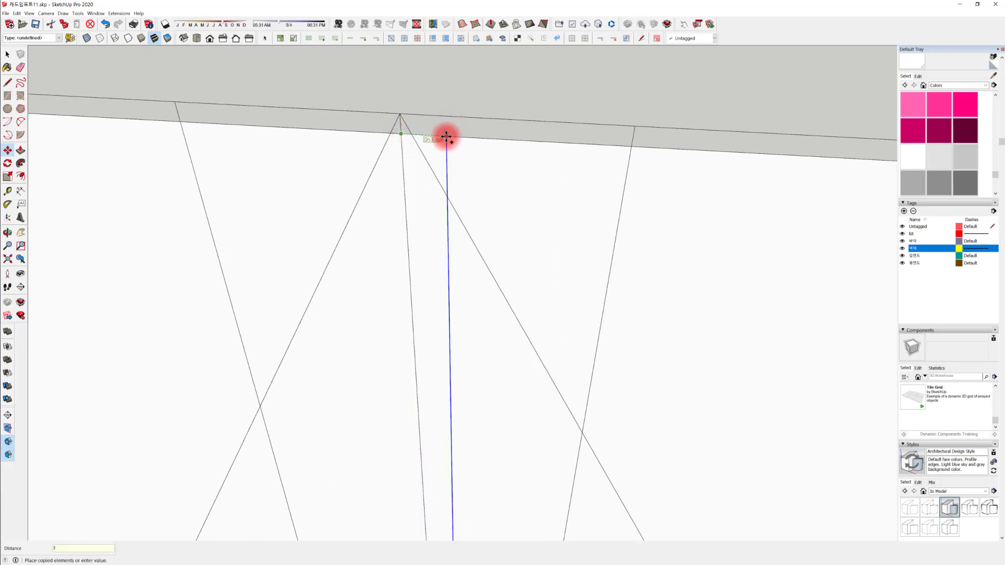
type("3")
key("Return")
scroll(473, 270, "down", 3)
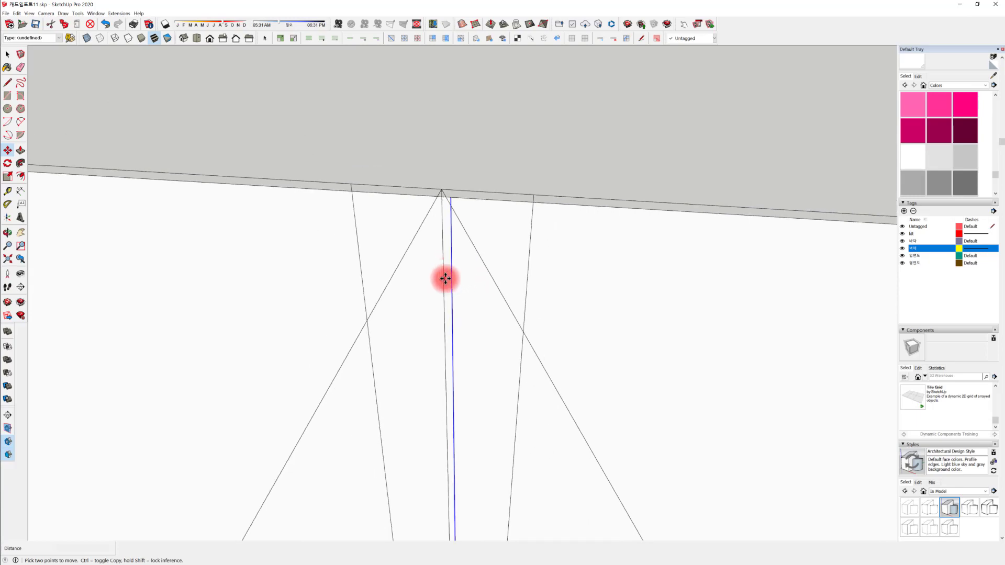
key("ctrl+z")
Copy the centre line 2 mm to the right, and copy that new line 4 mm to the left to outline the gap
scroll(441, 224, "up", 2)
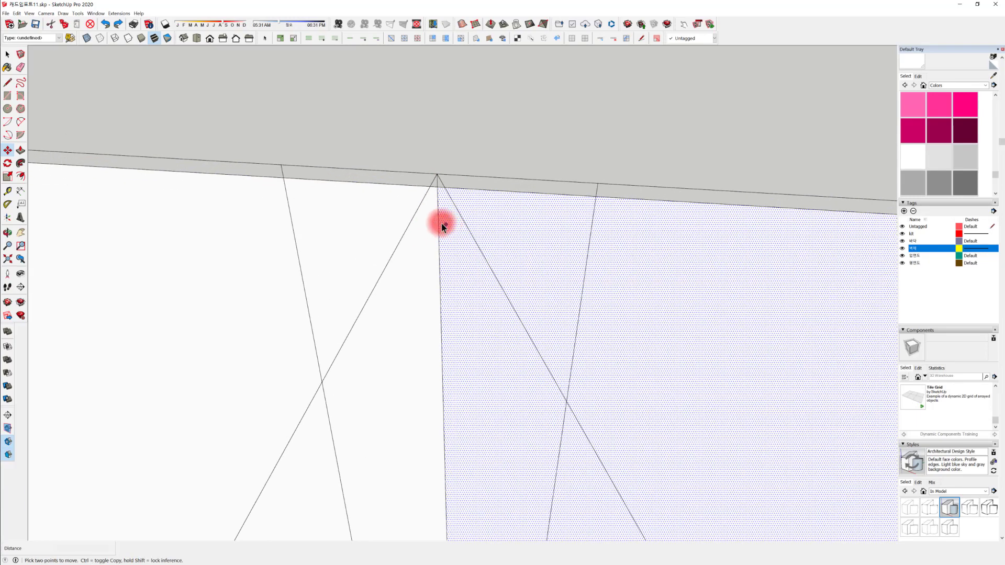
left_click(439, 188)
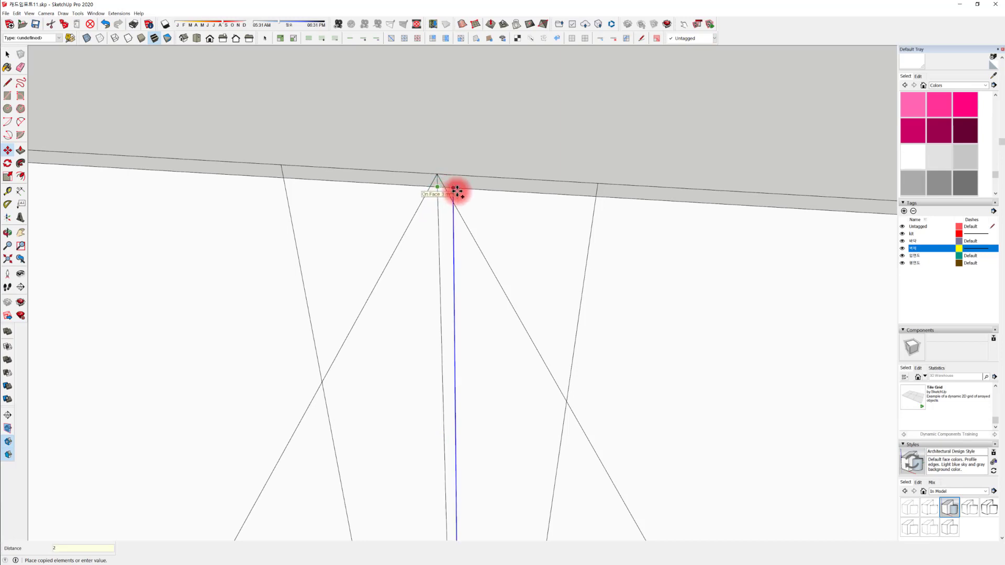
type("2")
key("Return")
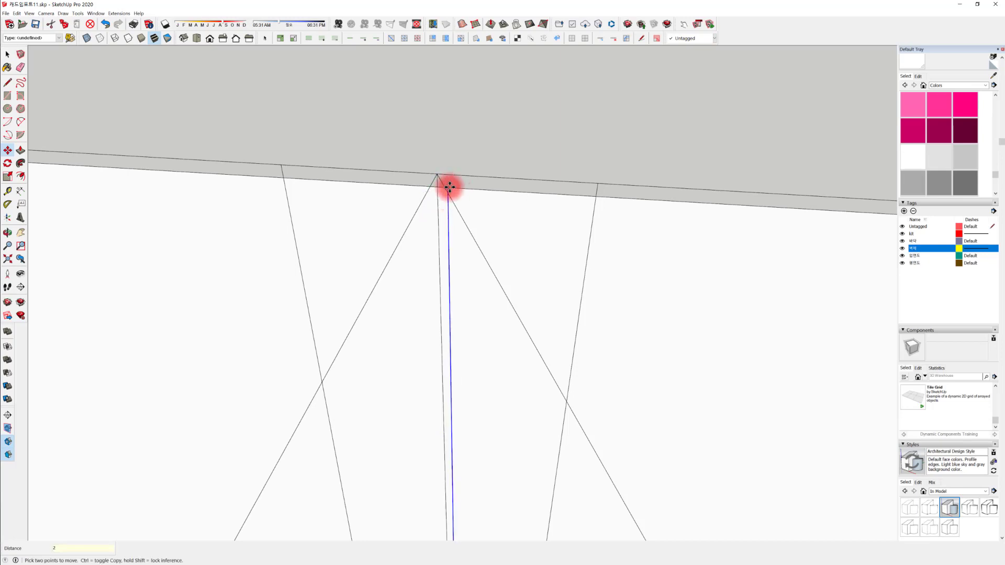
left_click(450, 187)
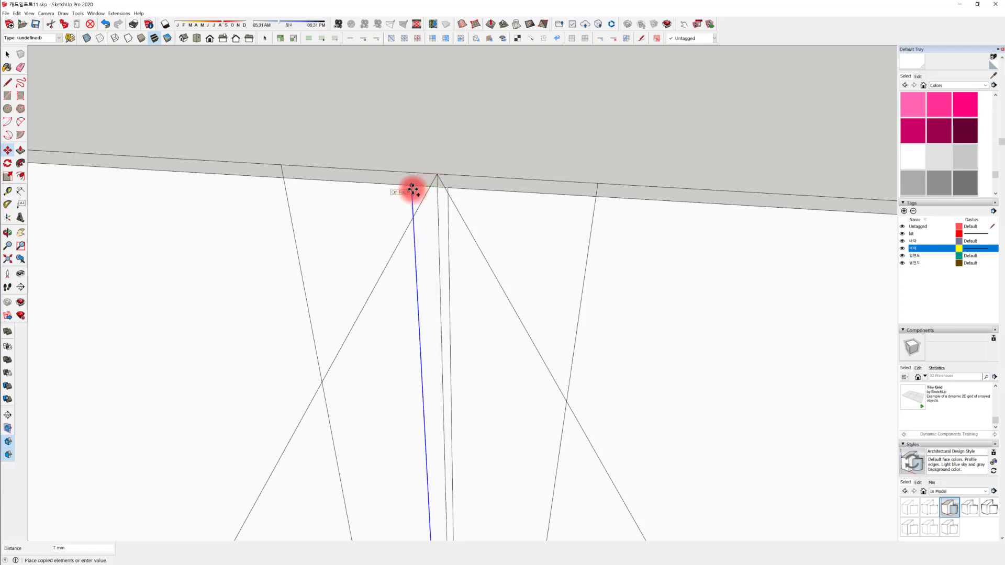
type("4")
key("Return")
key("space")
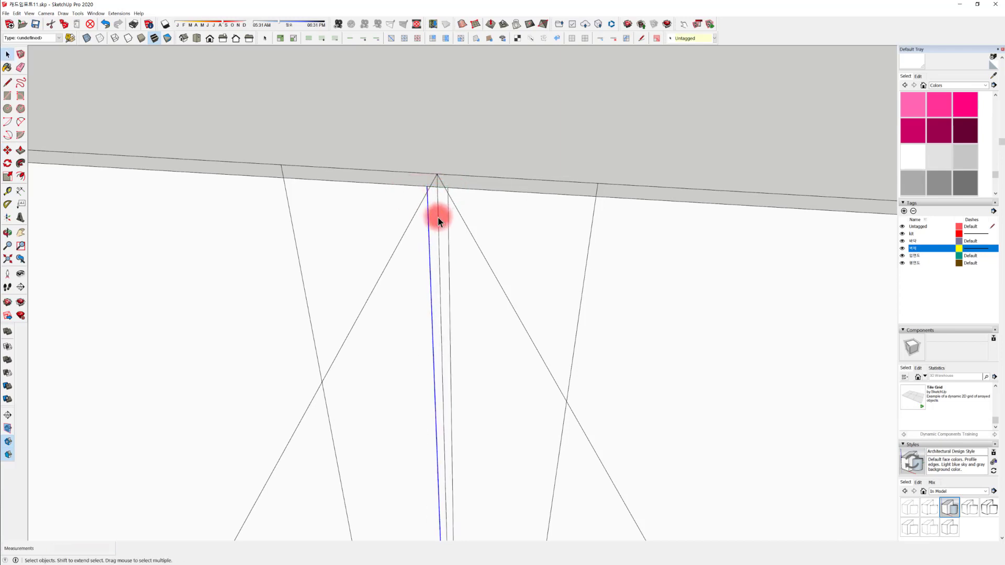
Push/Pull the right door leaf out 30 mm and extrude the left leaf to the same thickness
left_click(462, 325)
middle_click_drag(391, 360, 575, 378)
scroll(574, 379, "down", 5)
middle_click_drag(519, 361, 479, 393)
left_click(406, 352)
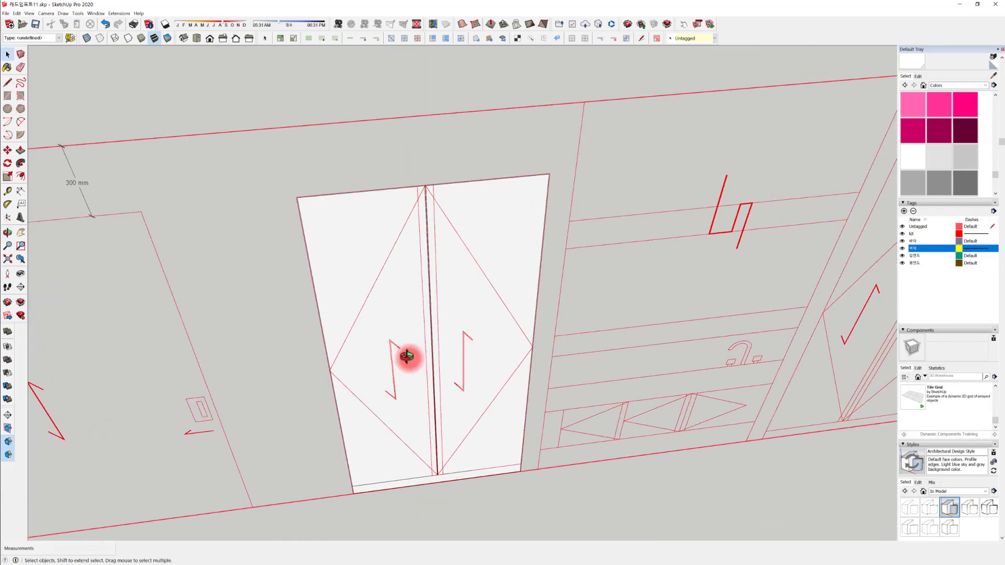
left_click(475, 308)
scroll(461, 246, "up", 5)
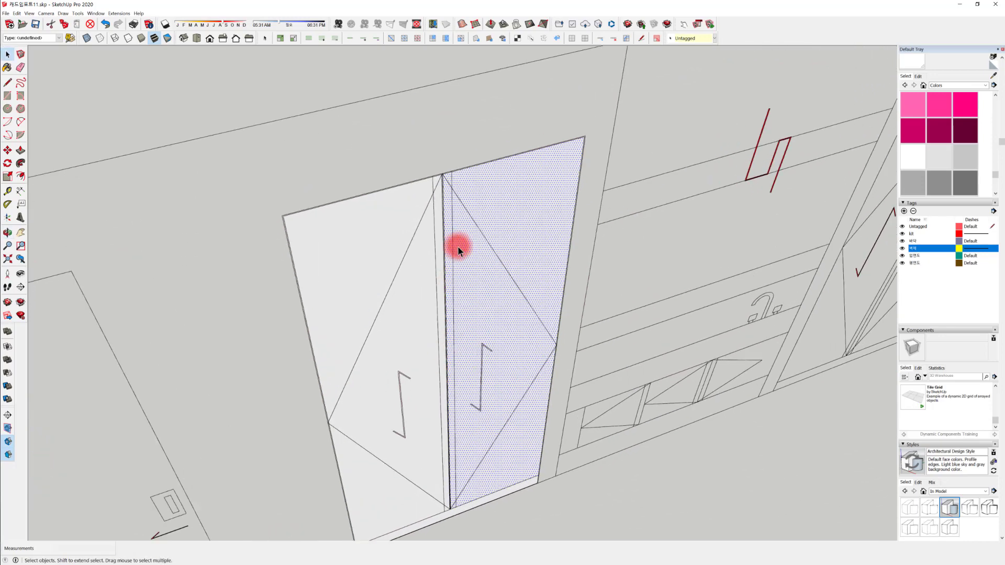
scroll(463, 239, "down", 5)
middle_click_drag(476, 316, 467, 281)
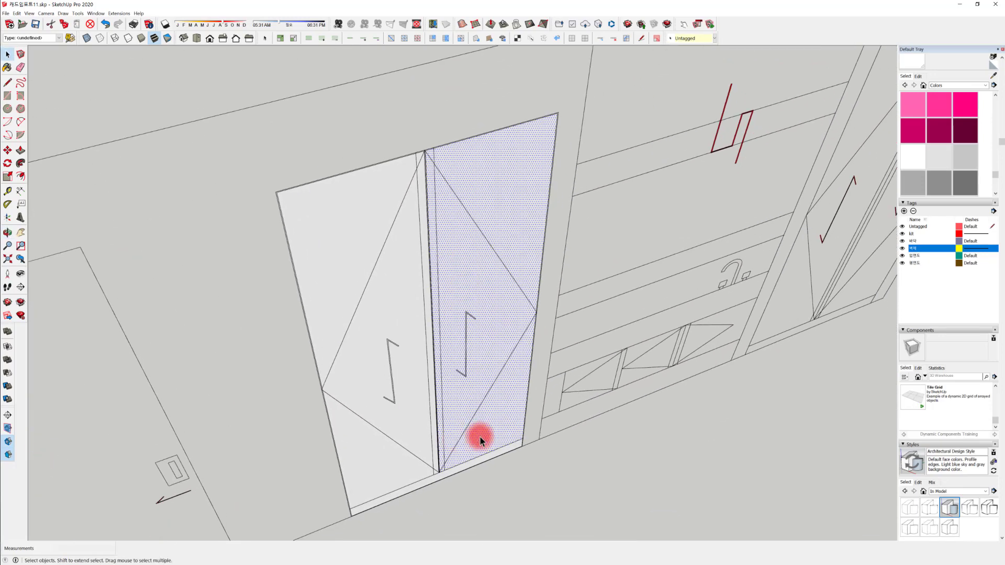
middle_click_drag(480, 438, 456, 255)
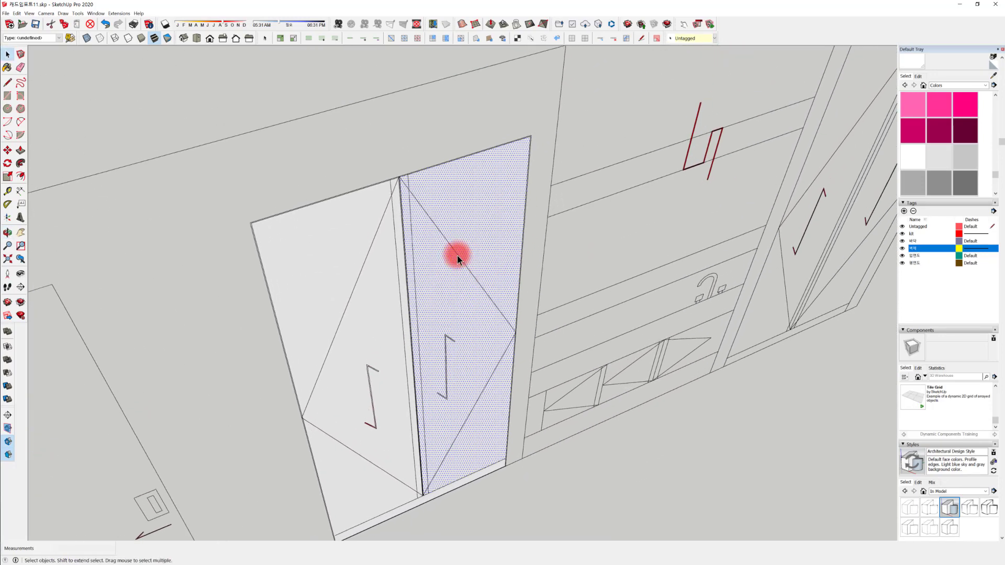
key("p")
left_click_drag(456, 214, 464, 231)
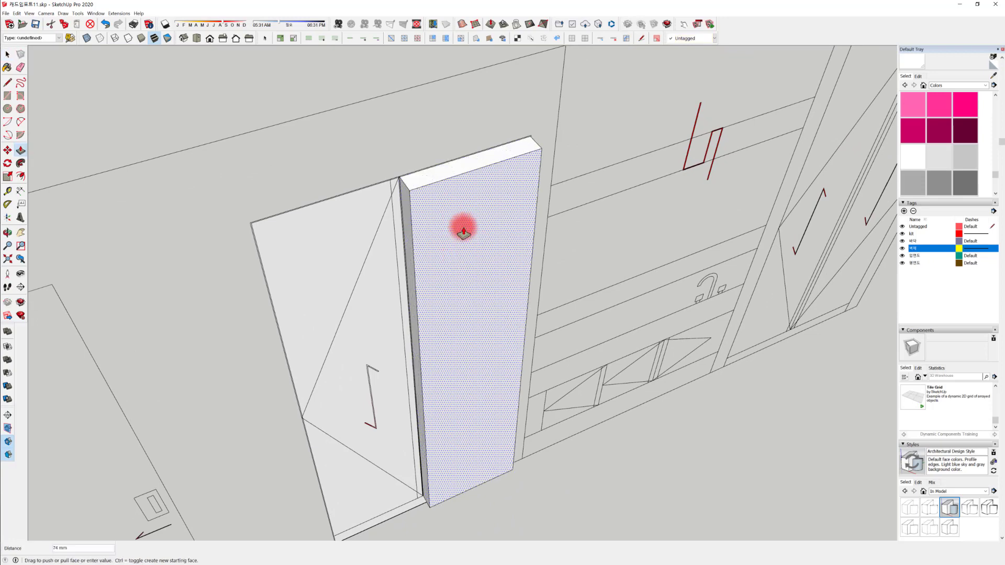
type("30")
key("Return")
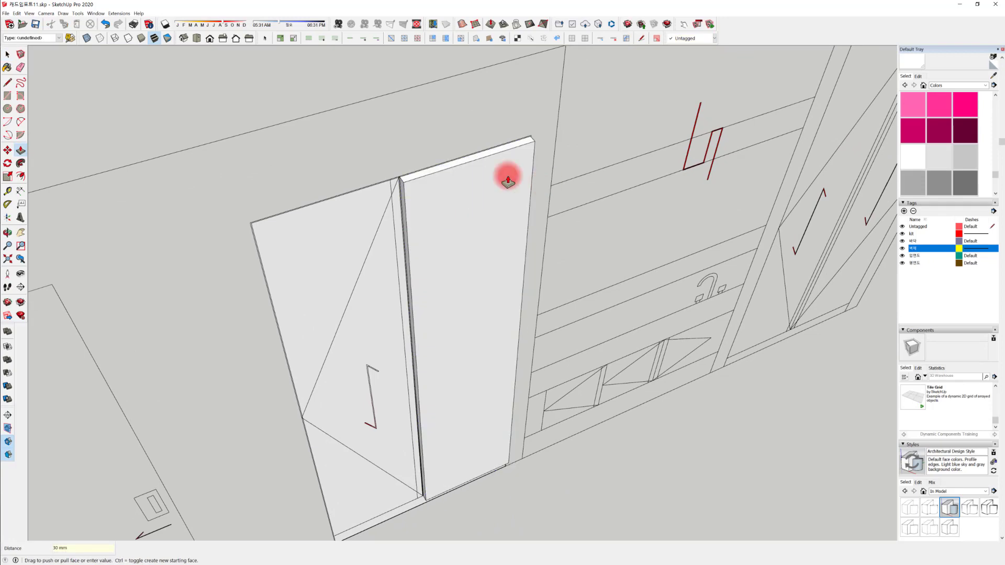
left_click(339, 223)
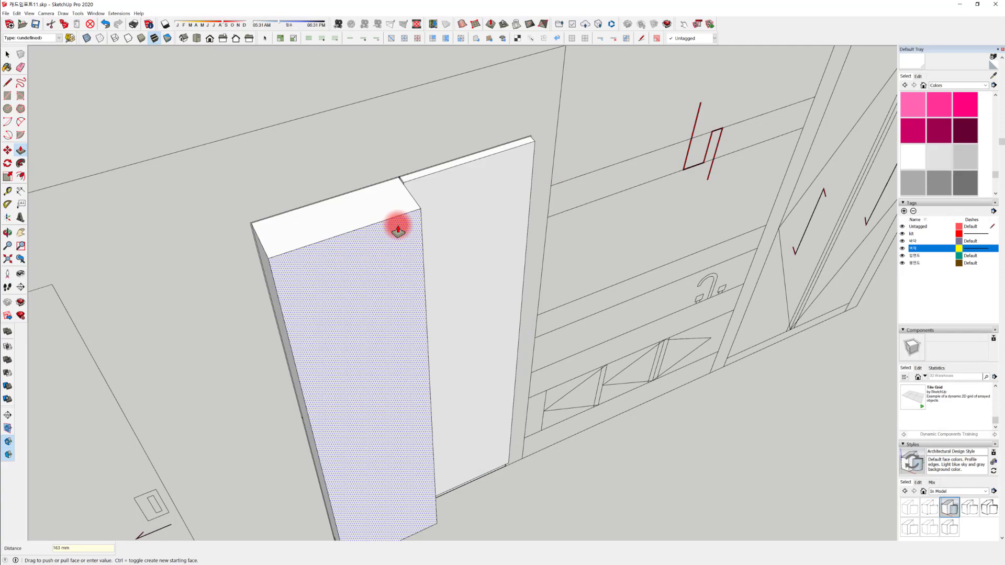
left_click(445, 188)
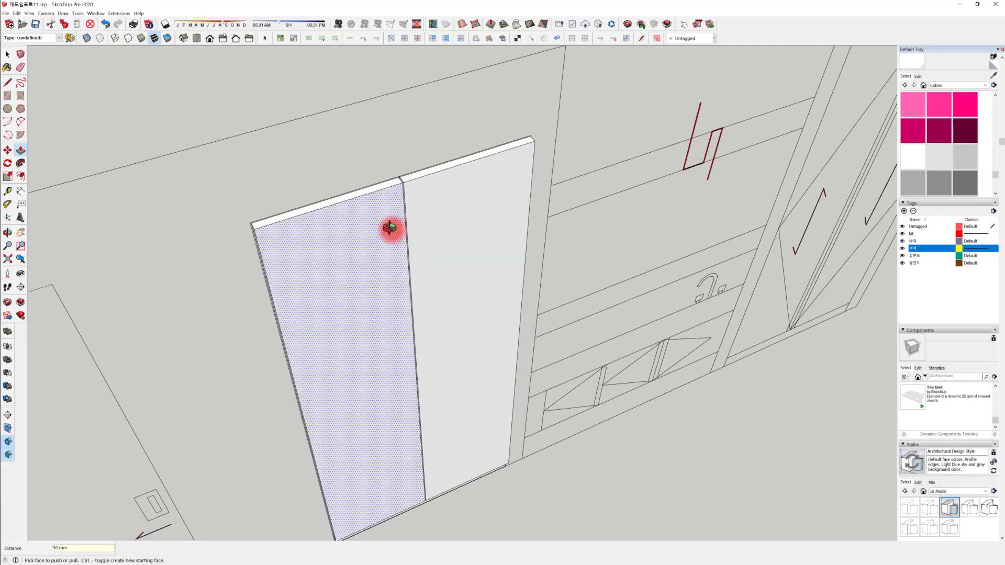
Copy the front top edges of both door leaves 5 mm back across their top faces
middle_click_drag(391, 227, 491, 294)
scroll(426, 214, "up", 4)
scroll(378, 262, "up", 3)
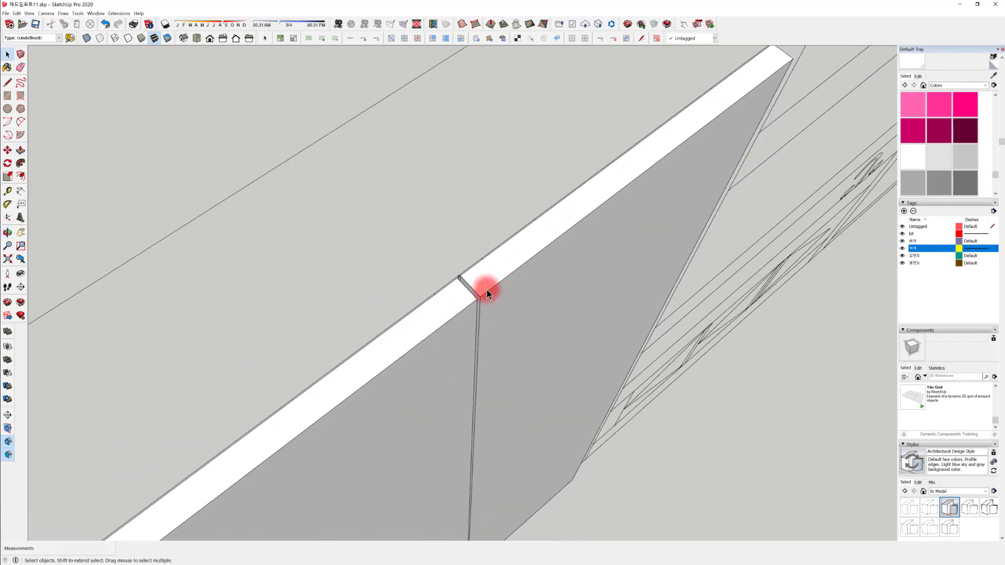
scroll(488, 291, "up", 2)
left_click(488, 294)
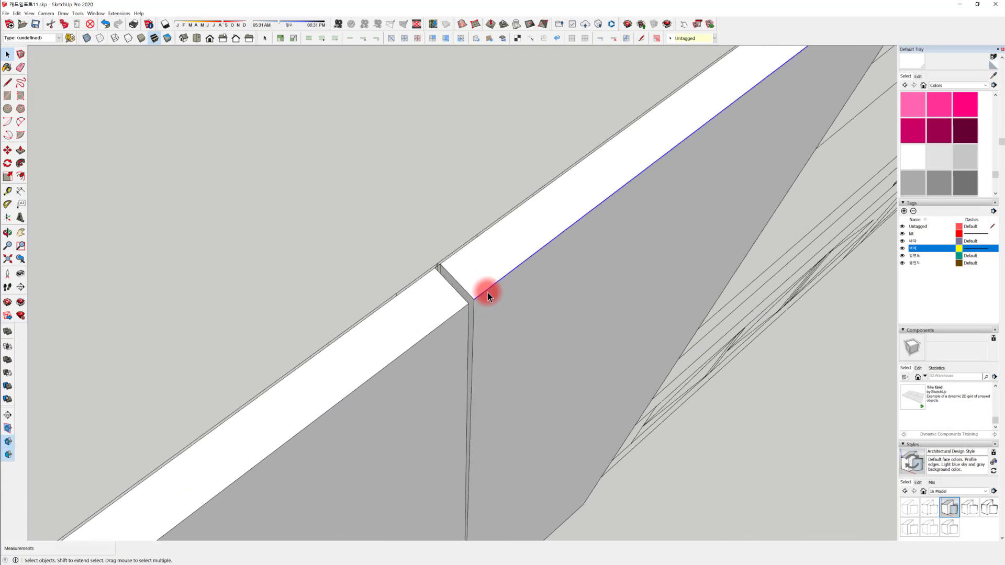
left_click(457, 314, "shift")
key("m")
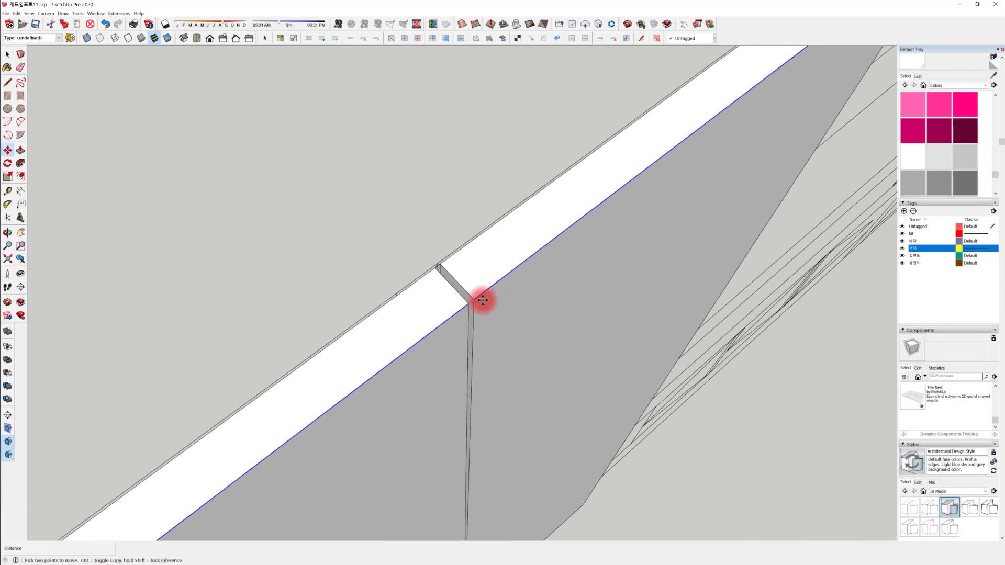
left_click(484, 291)
key("ctrl")
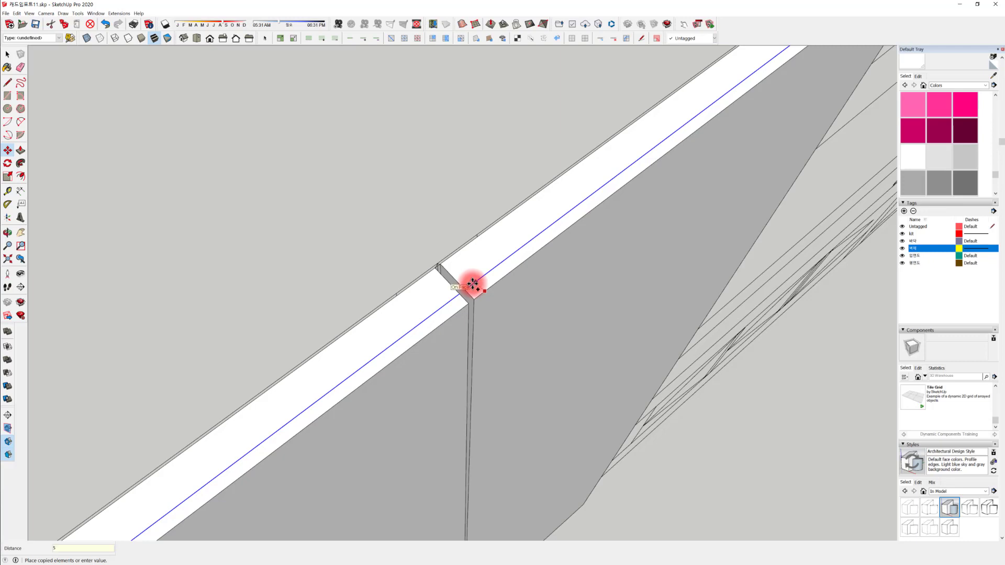
type("5")
key("Return")
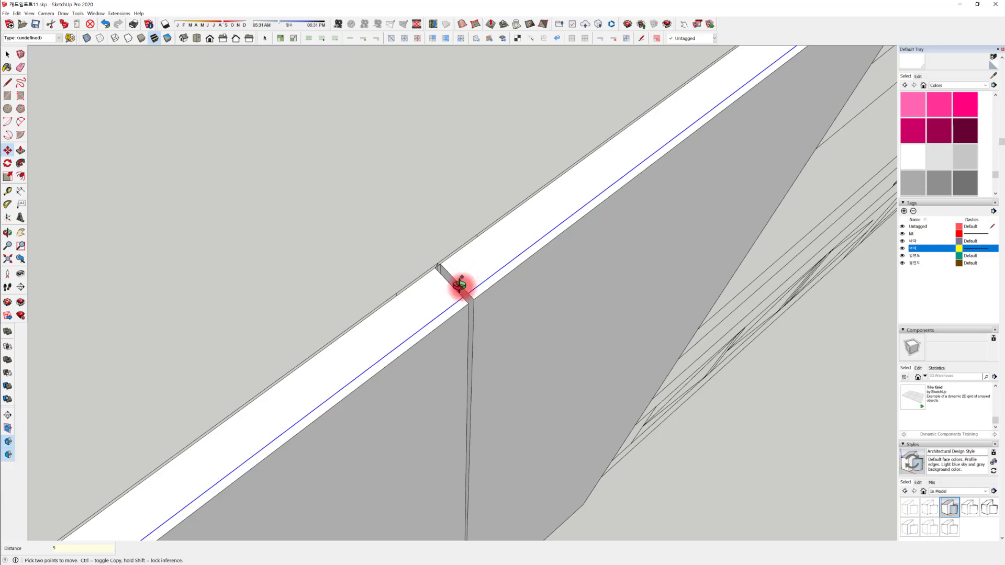
Place a guide line parallel to the centre gap on each side of it, across the top faces of both leaves
scroll(460, 284, "down", 2)
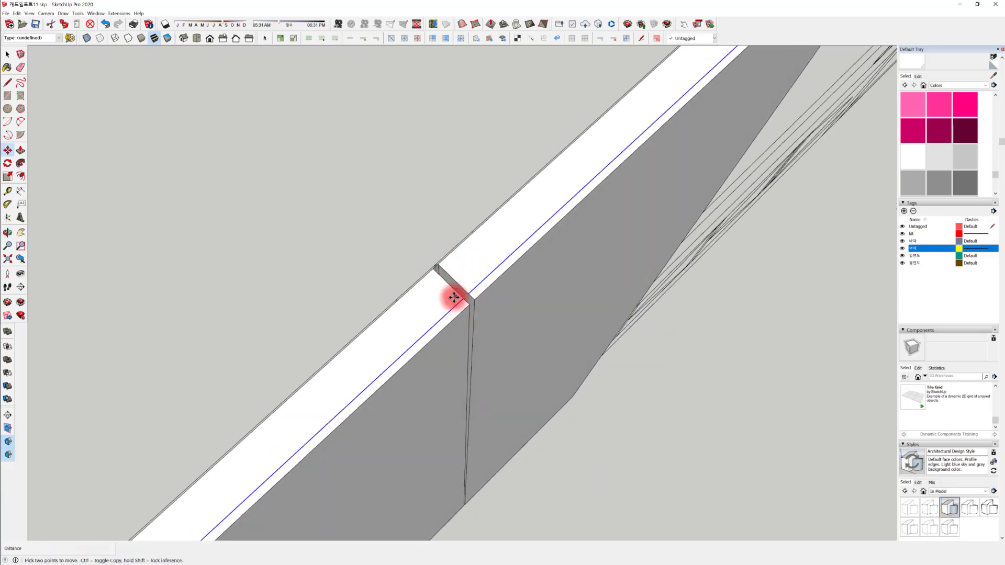
scroll(453, 297, "down", 2)
middle_click_drag(465, 294, 345, 336)
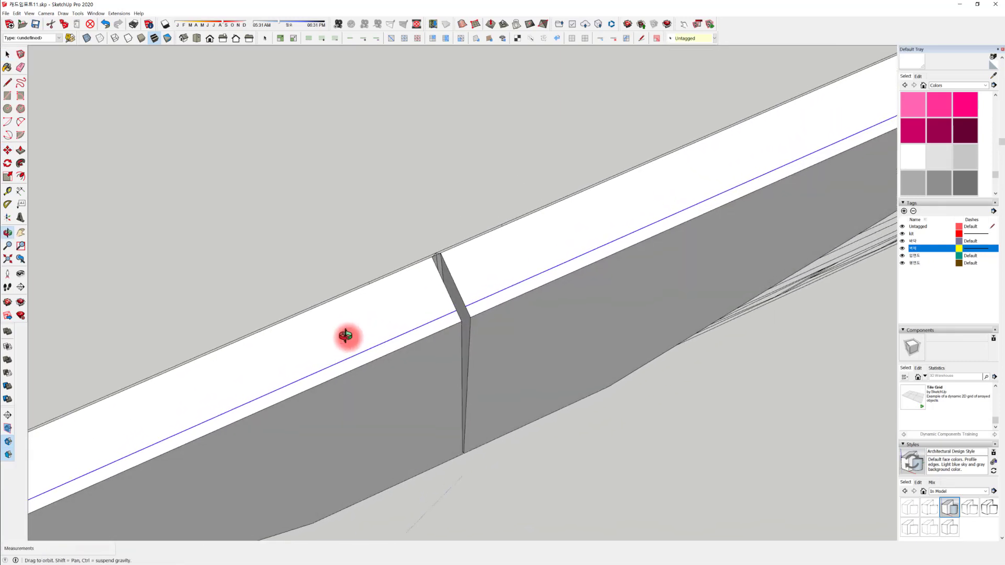
key("t")
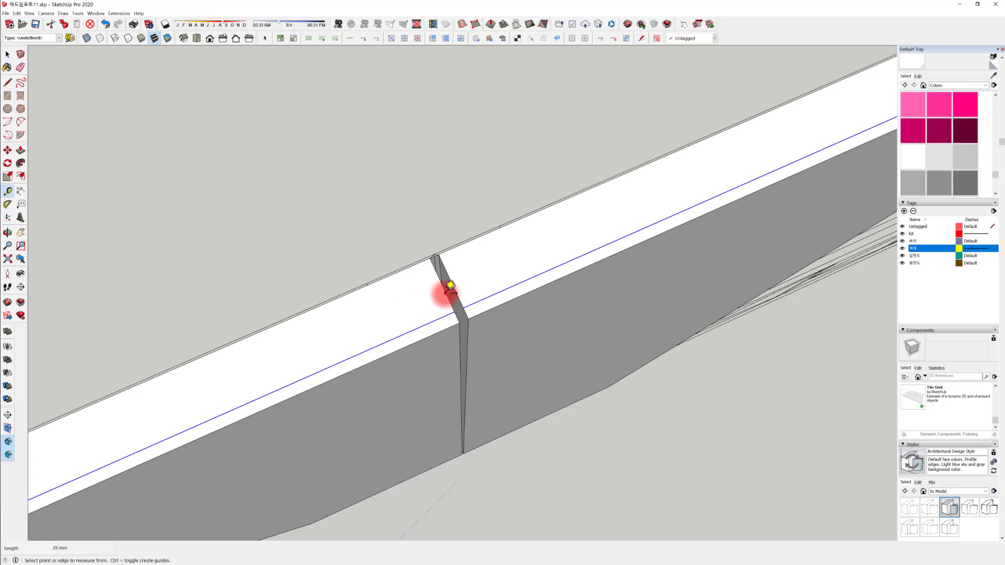
left_click(446, 293)
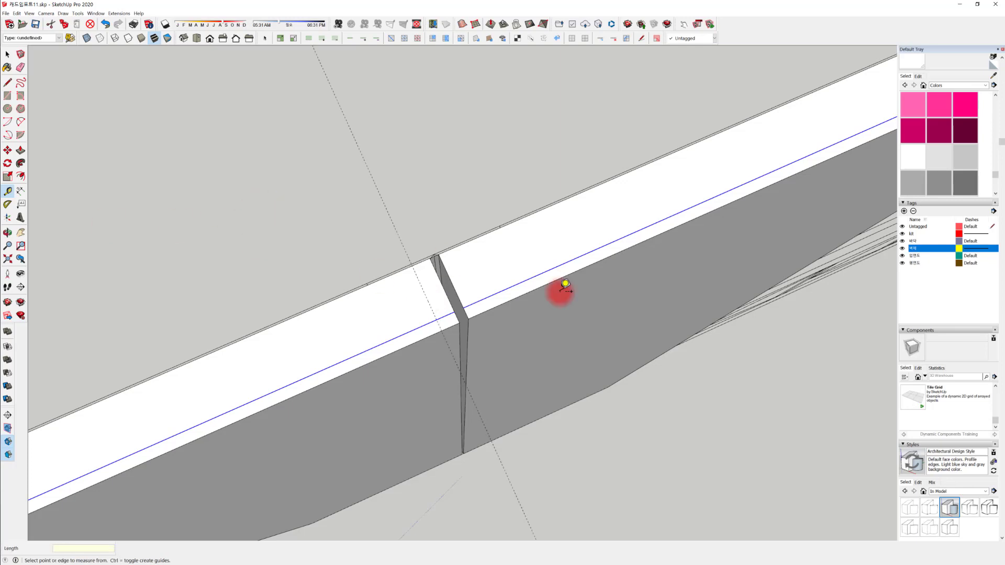
left_click(452, 281)
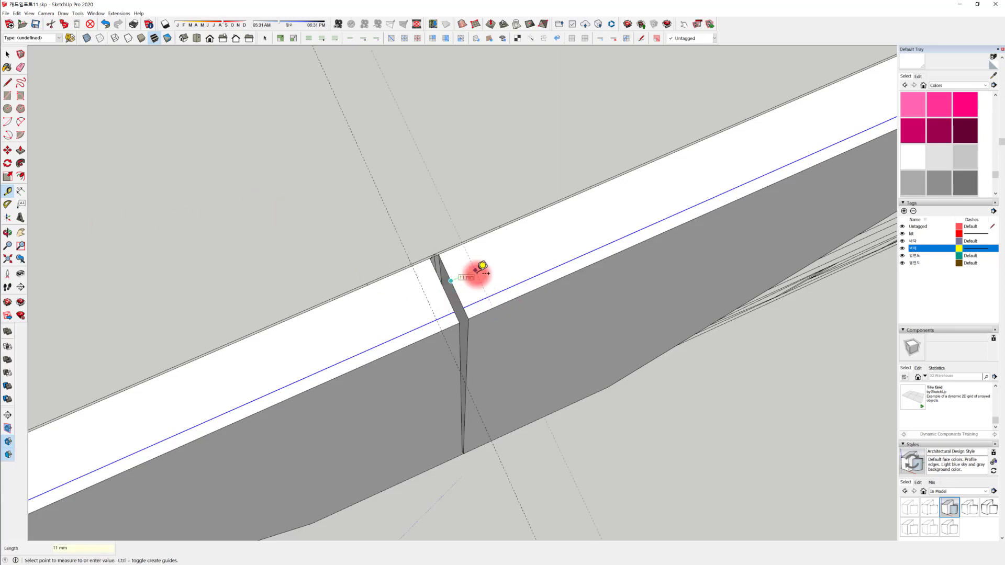
middle_click_drag(482, 266, 400, 326)
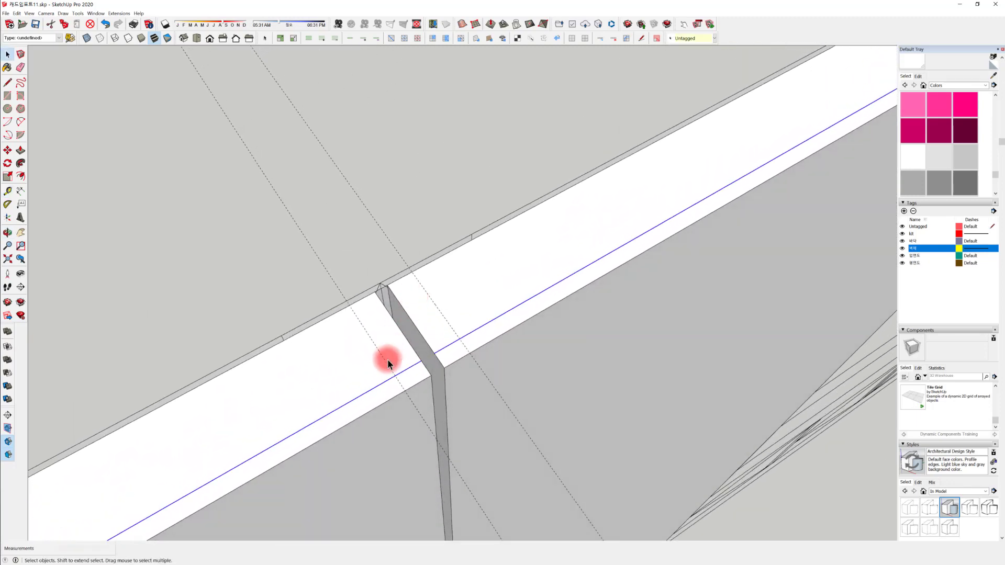
Draw a 3 mm bulge arc on each leaf's top face, from the 5 mm line at the gap to the guide at the back edge
left_click(422, 361)
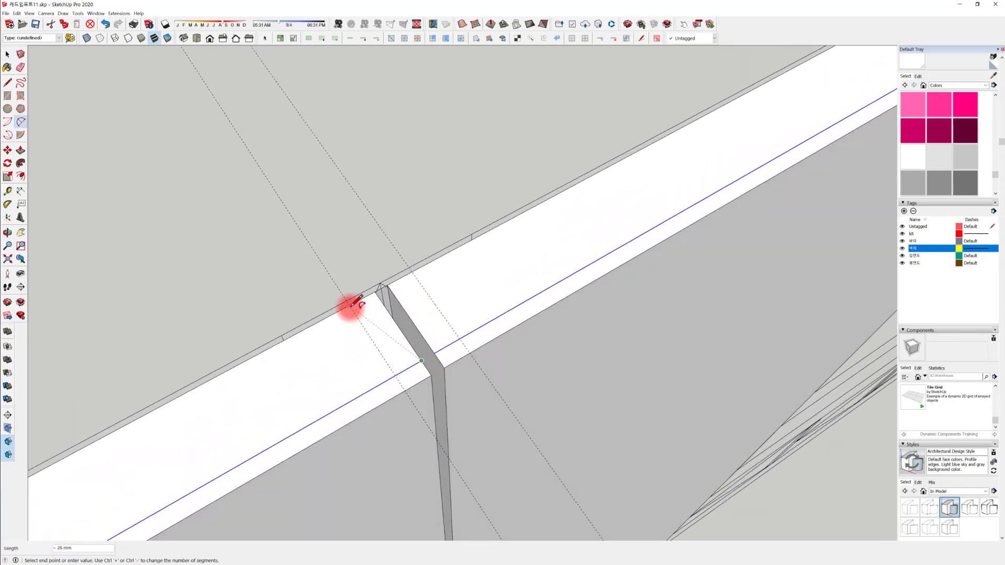
left_click(350, 304)
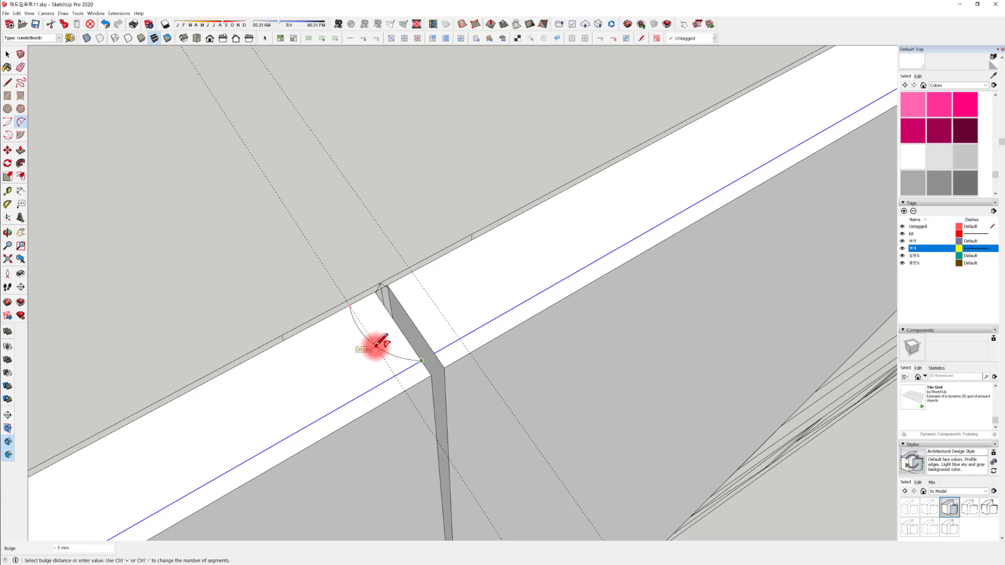
left_click(376, 344)
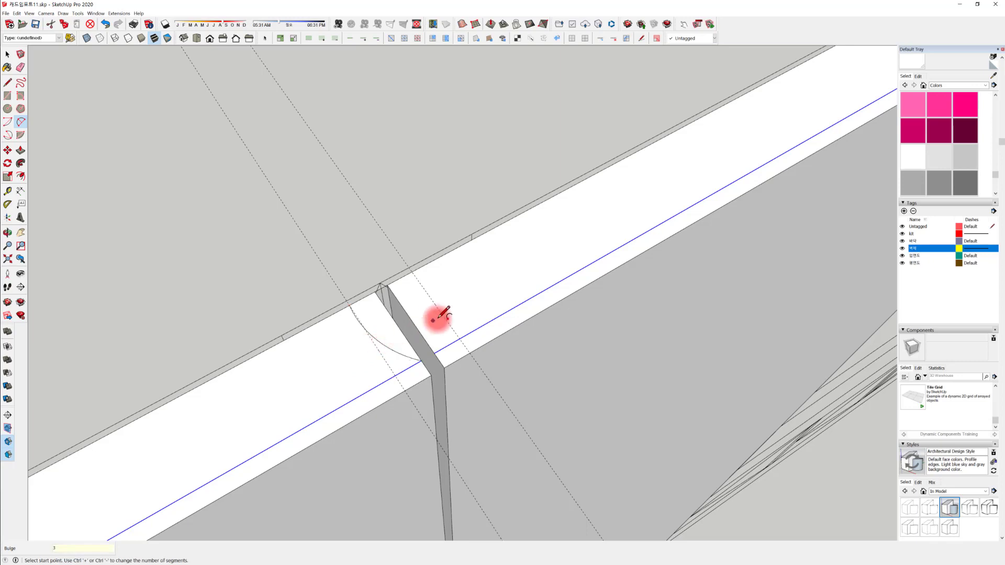
left_click(434, 353)
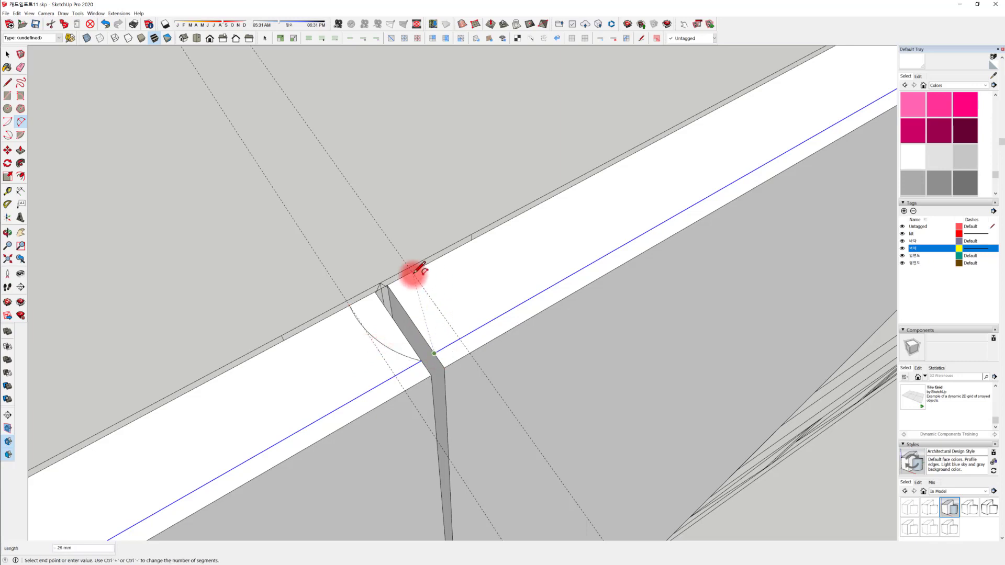
left_click(413, 271)
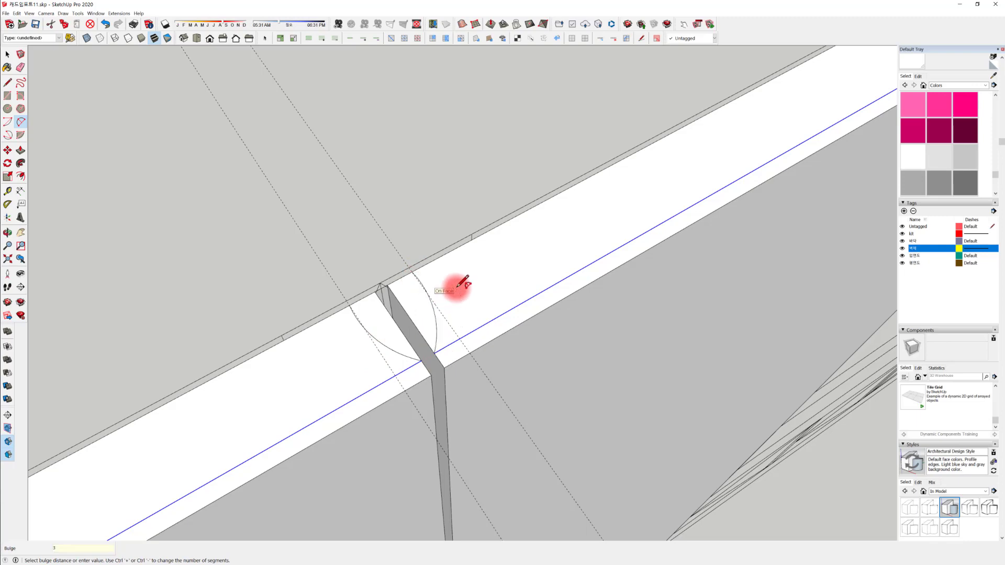
left_click(458, 285)
Push/Pull the left leaf's arc-shaped top face down the full 2017 mm door height to cut a finger groove
middle_click_drag(456, 399, 366, 217, "shift")
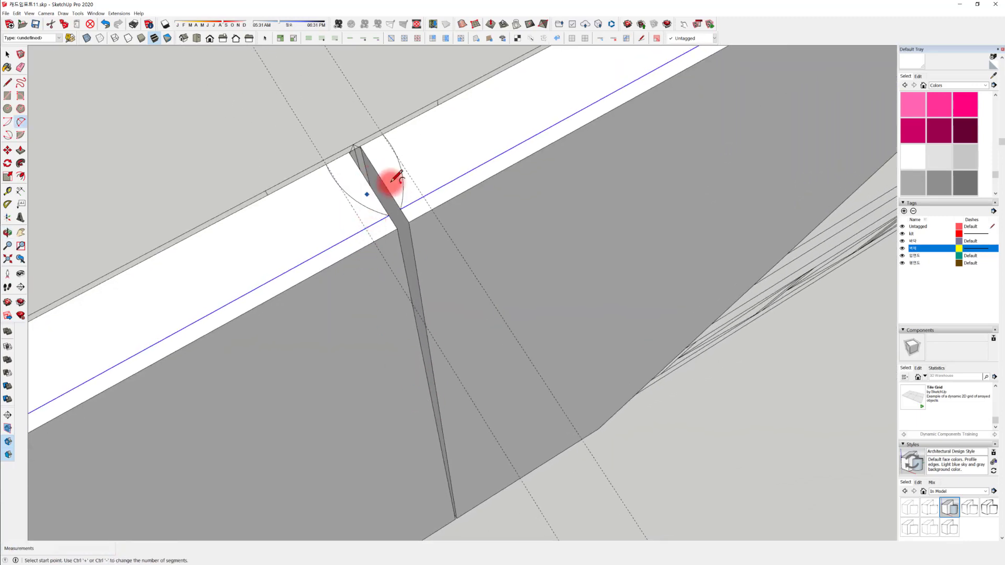
key("space")
left_click(347, 178)
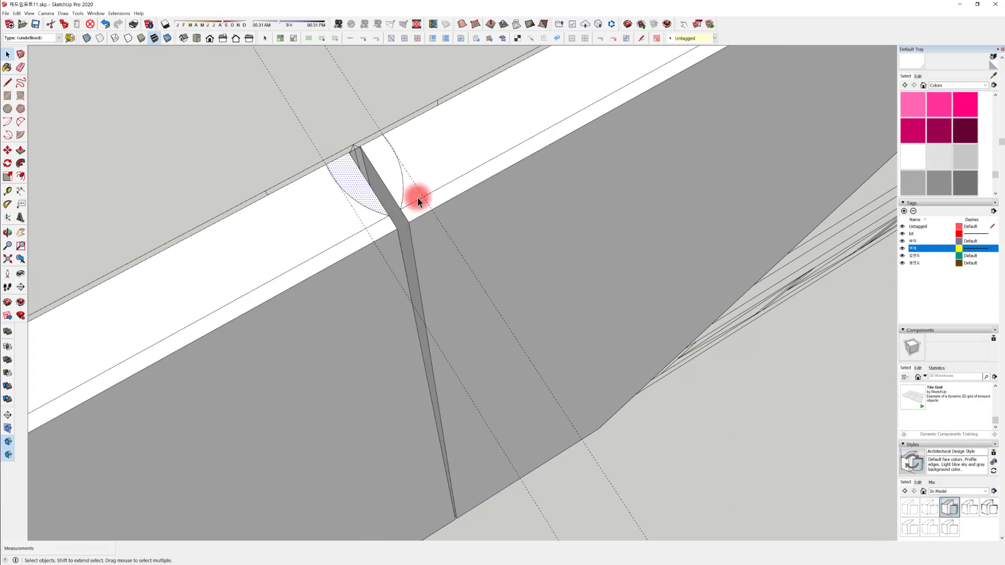
middle_click_drag(388, 187, 360, 250)
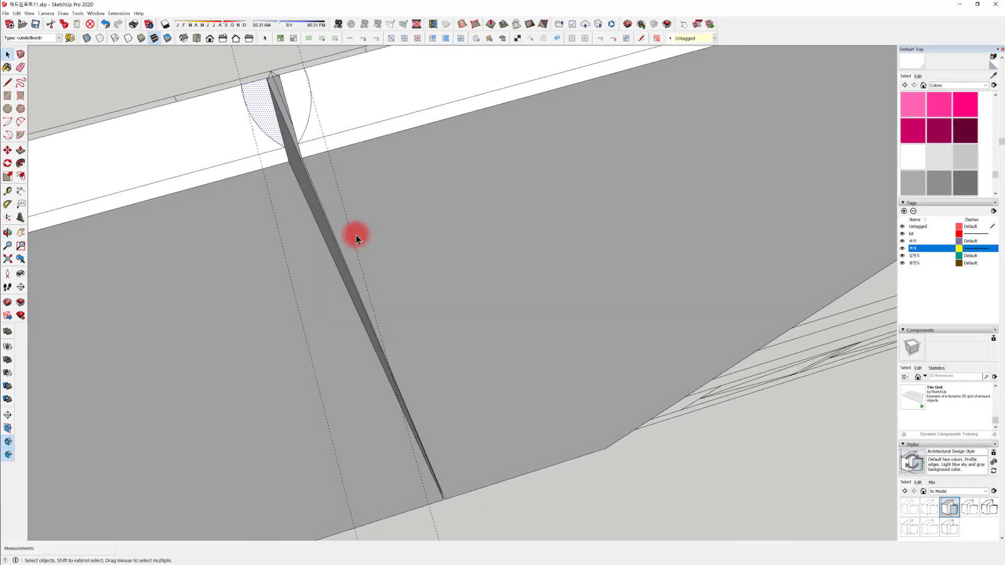
key("p")
left_click_drag(269, 131, 444, 496)
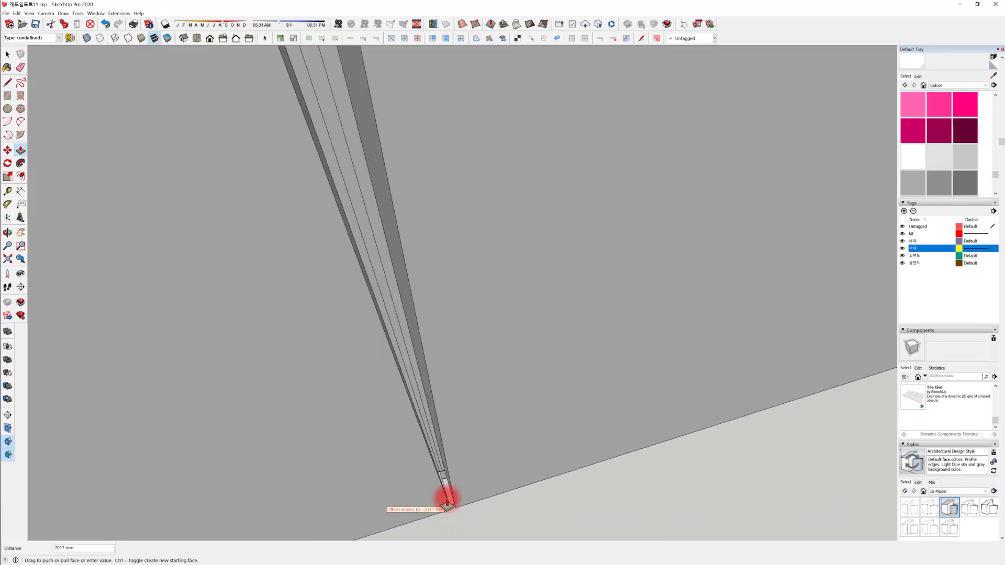
middle_click_drag(439, 484, 391, 492)
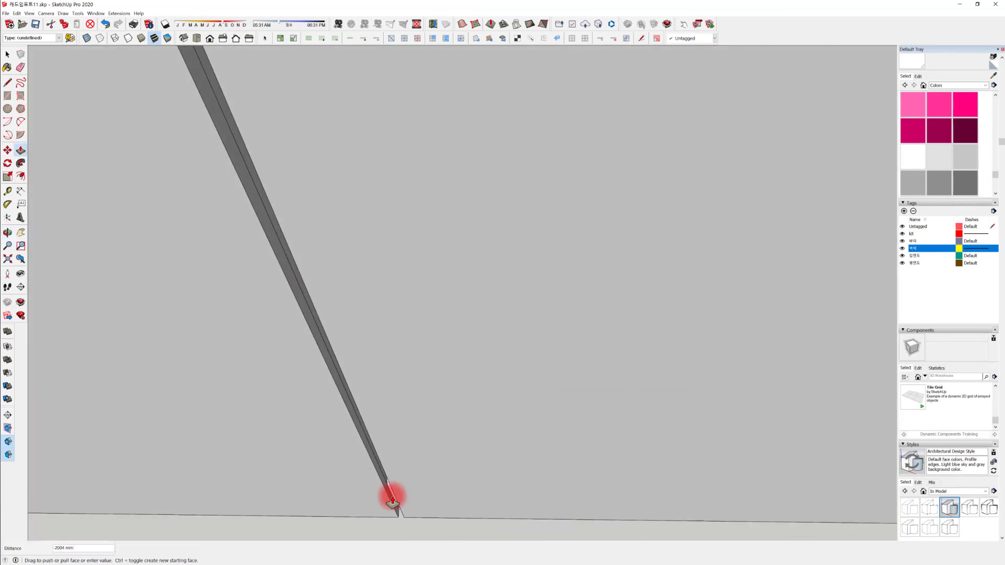
left_click_drag(393, 501, 399, 511)
scroll(398, 511, "up", 5)
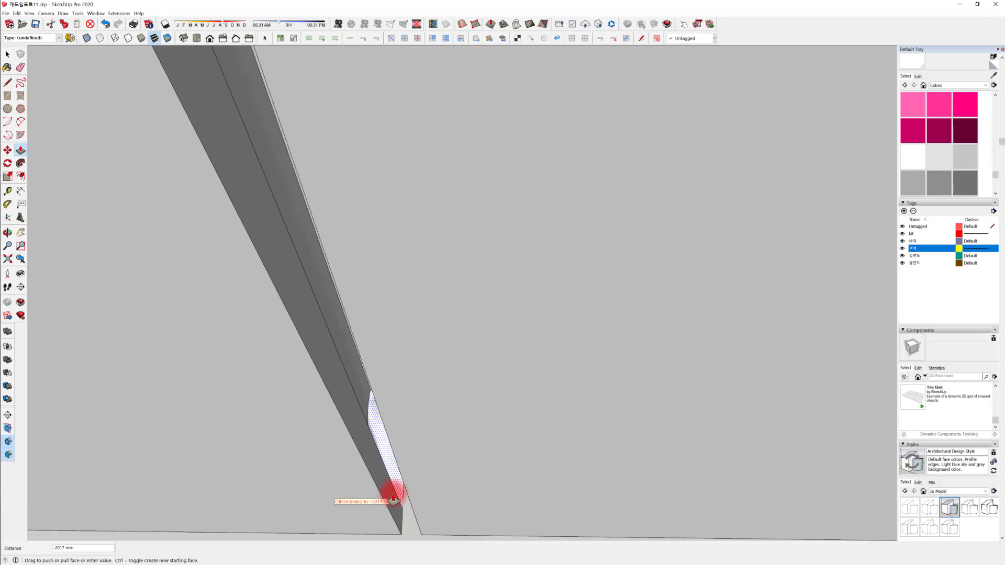
left_click(390, 487)
middle_click_drag(390, 492, 391, 241)
Push/Pull the right leaf's arc-shaped top face down the full door height to cut the matching groove
key("space")
scroll(359, 202, "up", 2)
middle_click_drag(359, 202, 320, 210)
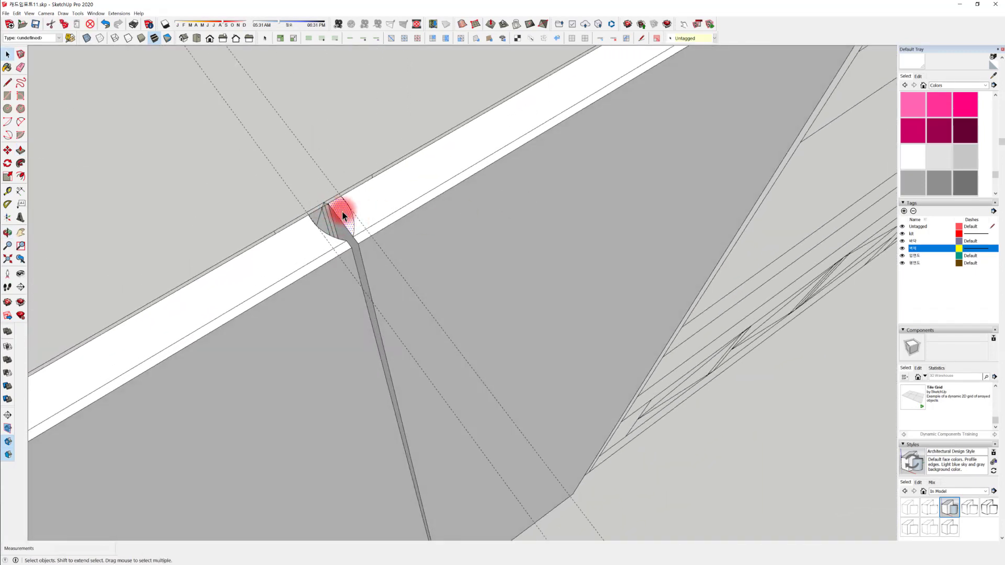
left_click(473, 452)
middle_click_drag(472, 451, 407, 310)
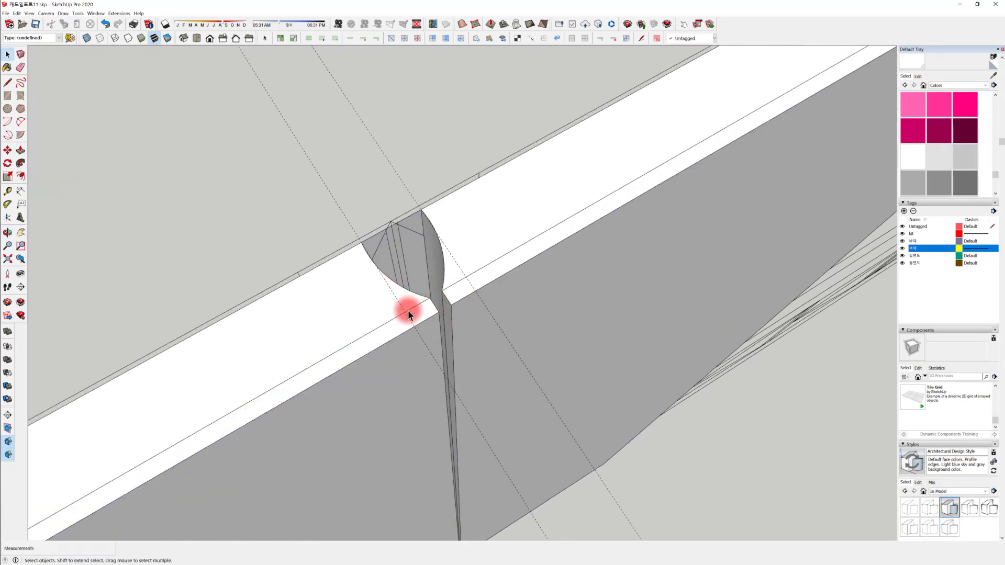
Delete the leftover 5 mm offset lines from the top faces of both leaves
left_click(408, 311)
left_click(423, 319)
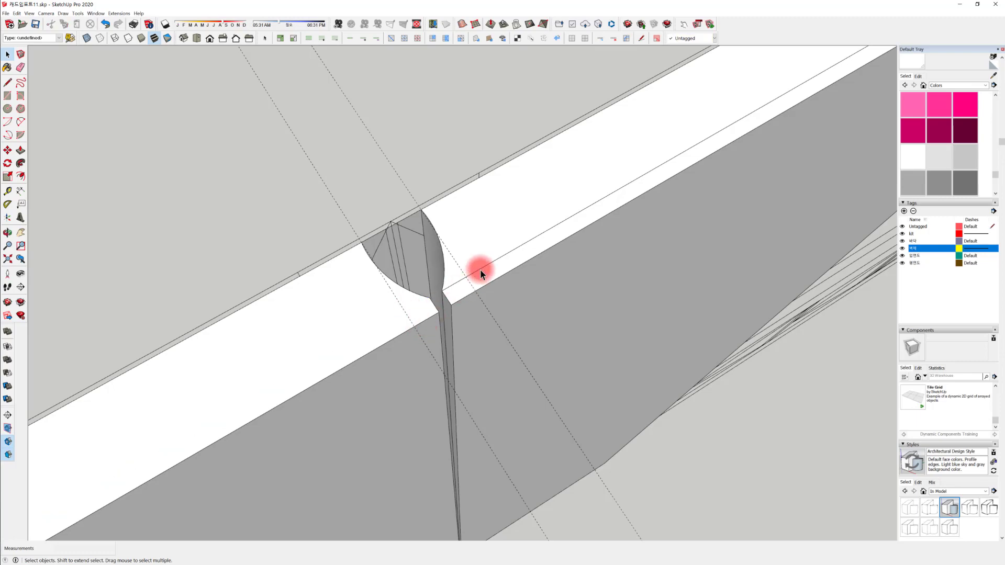
middle_click_drag(478, 289, 467, 257)
scroll(288, 396, "up", 5)
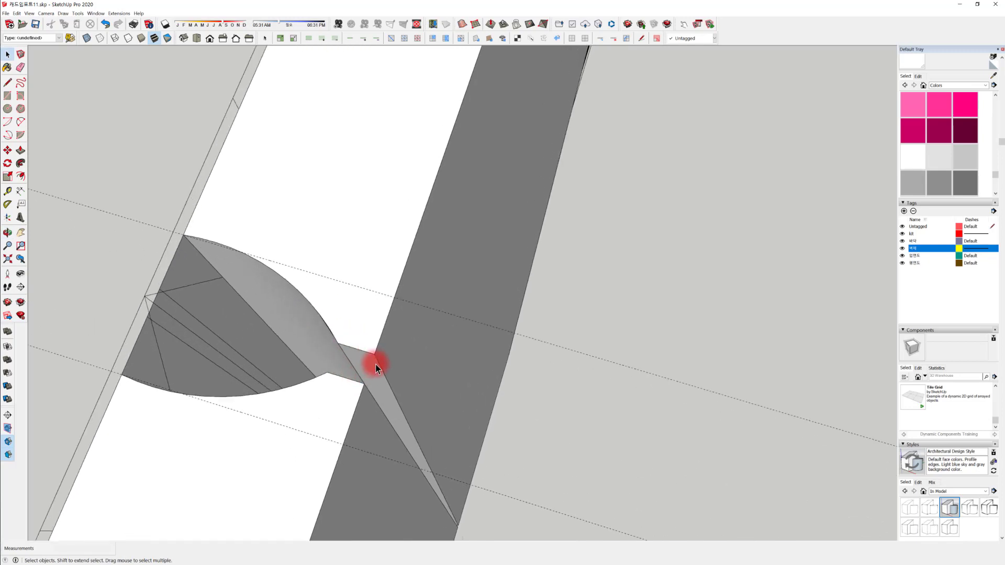
Place a guide just inside the front top edge of the right leaf, near the gap corner
key("t")
left_click(383, 332)
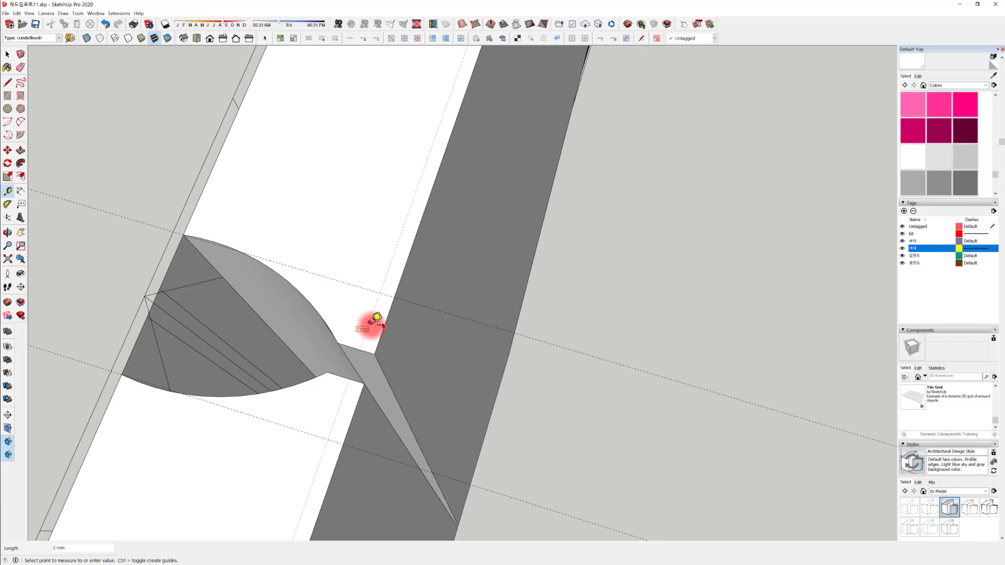
left_click(382, 324)
key("space")
scroll(356, 354, "up", 4)
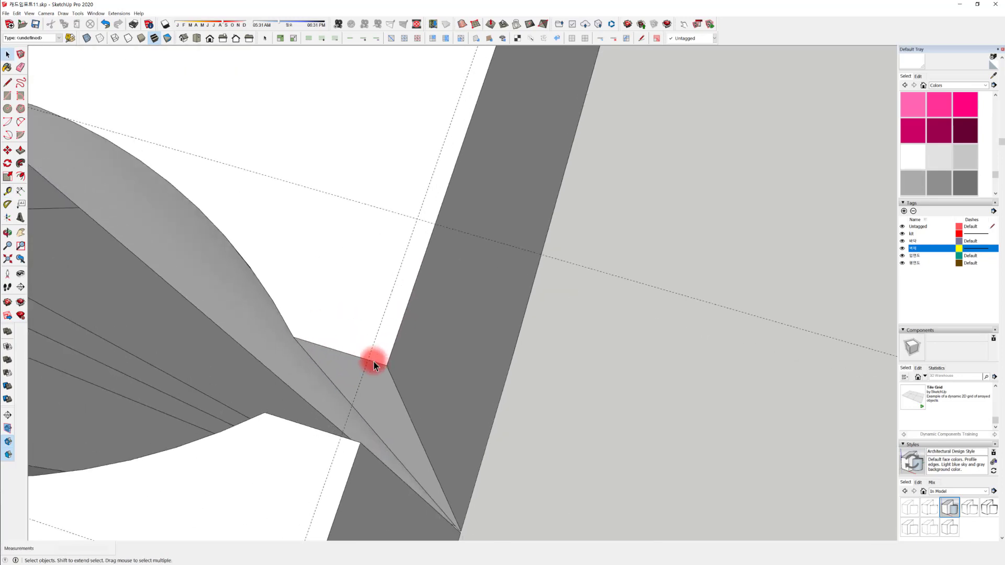
Try to round the right leaf's front gap corner with an arc starting at the guide, and delete the guide
key("a")
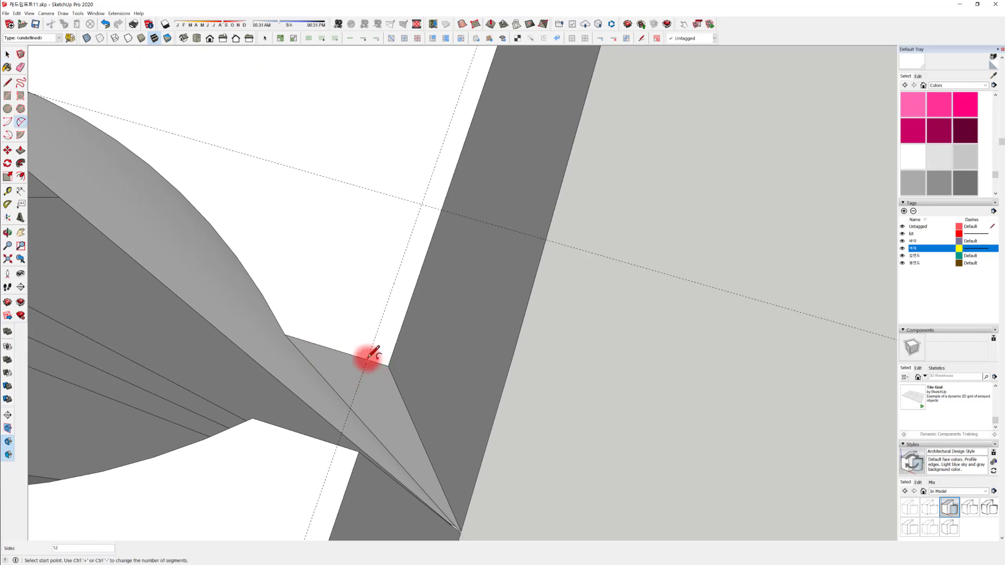
left_click(368, 359)
left_click(396, 343)
left_click(392, 378)
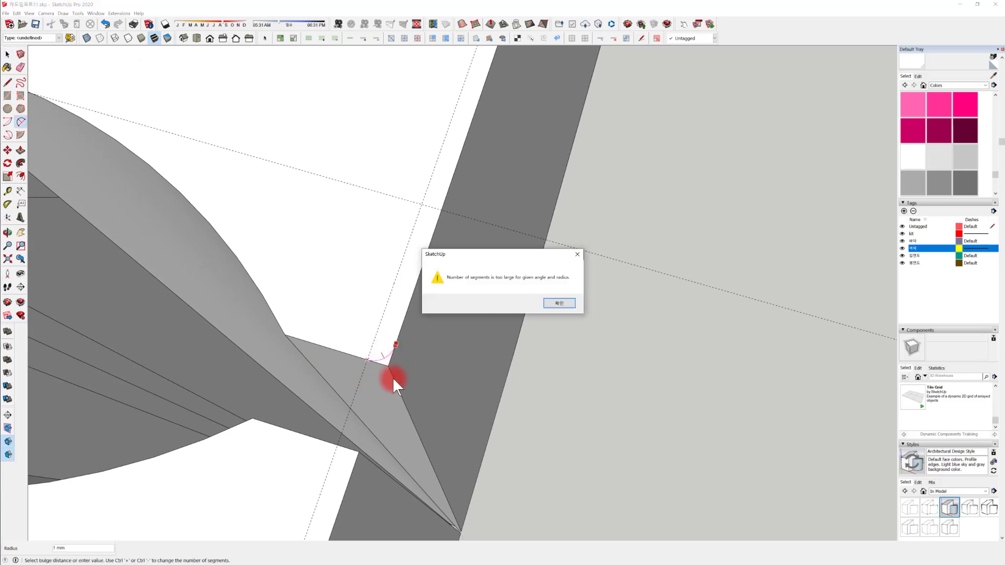
left_click(556, 304)
key("space")
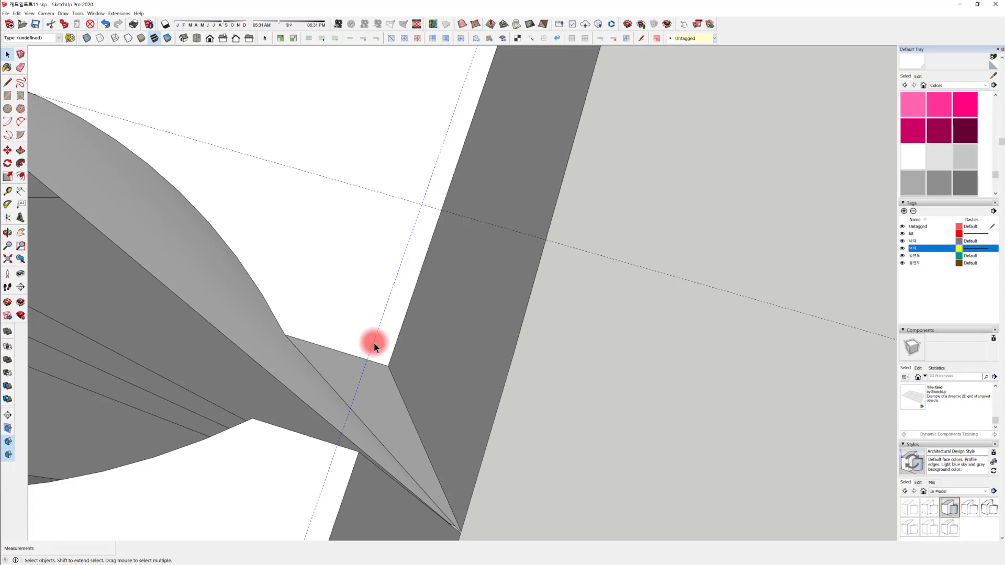
key("Delete")
Try to round the same corner with a tangent arc about 2 mm long between the front edge and the gap edge
key("a")
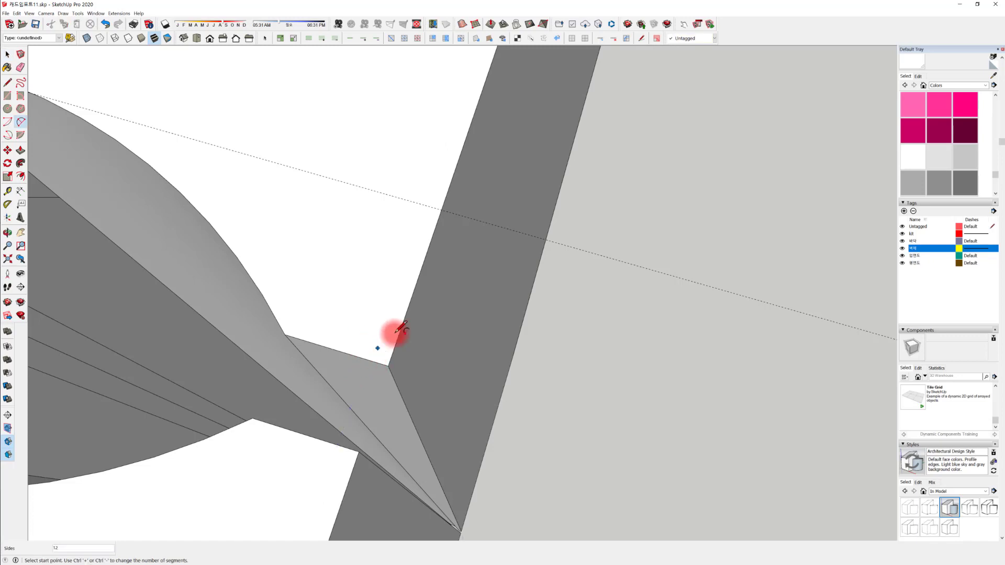
left_click(398, 338)
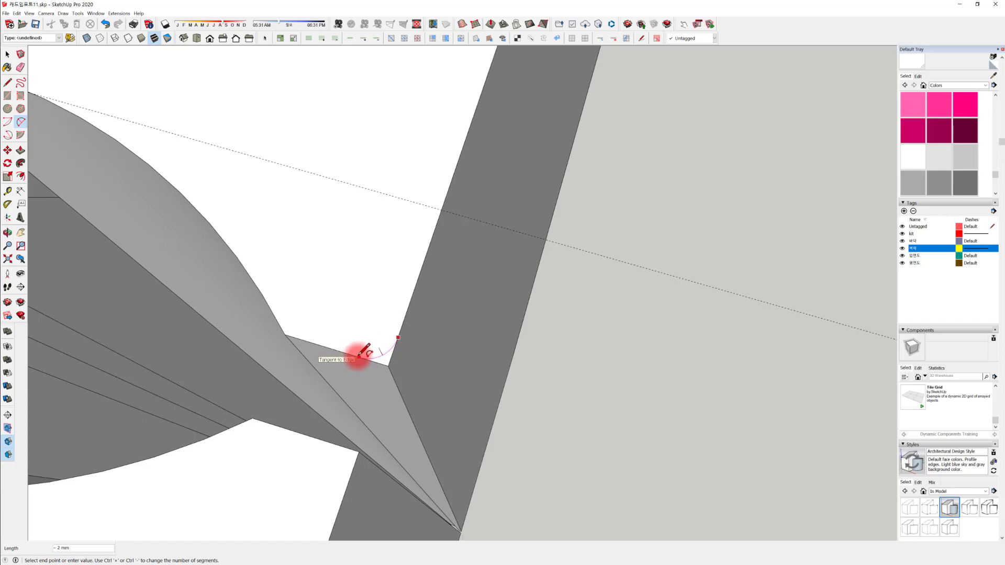
left_click(359, 356)
left_click(425, 340)
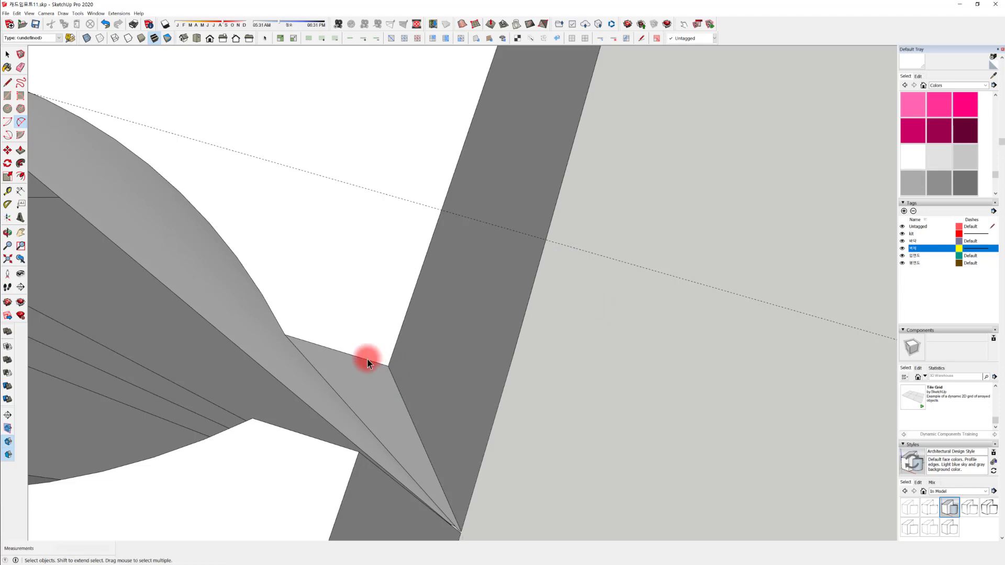
Draw a straight chamfer line across the right leaf's front gap corner, from the front edge to the gap edge
key("l")
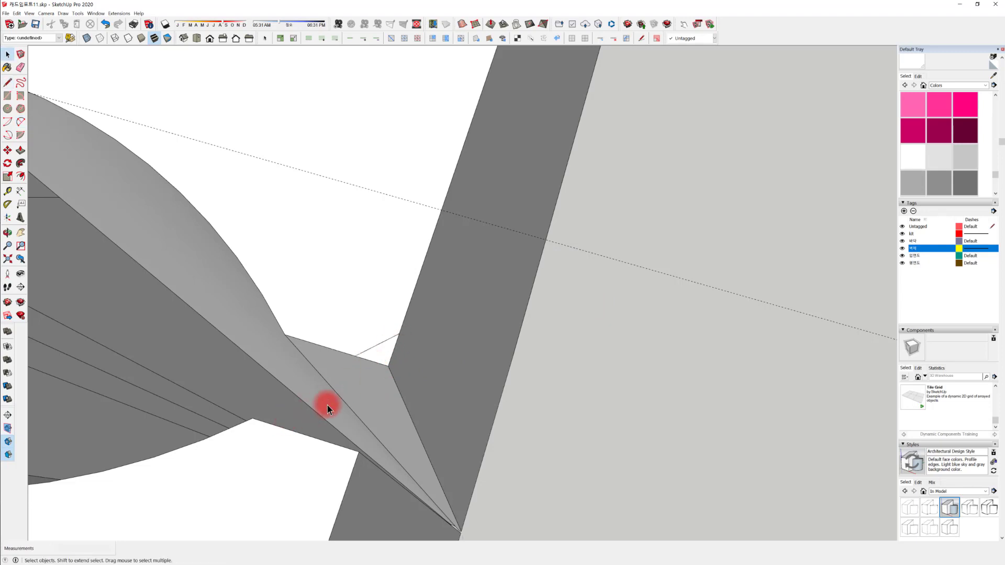
Draw the matching chamfer line on the left leaf's front gap corner and push the corner offcuts away along the full door height
middle_click_drag(328, 405, 359, 332)
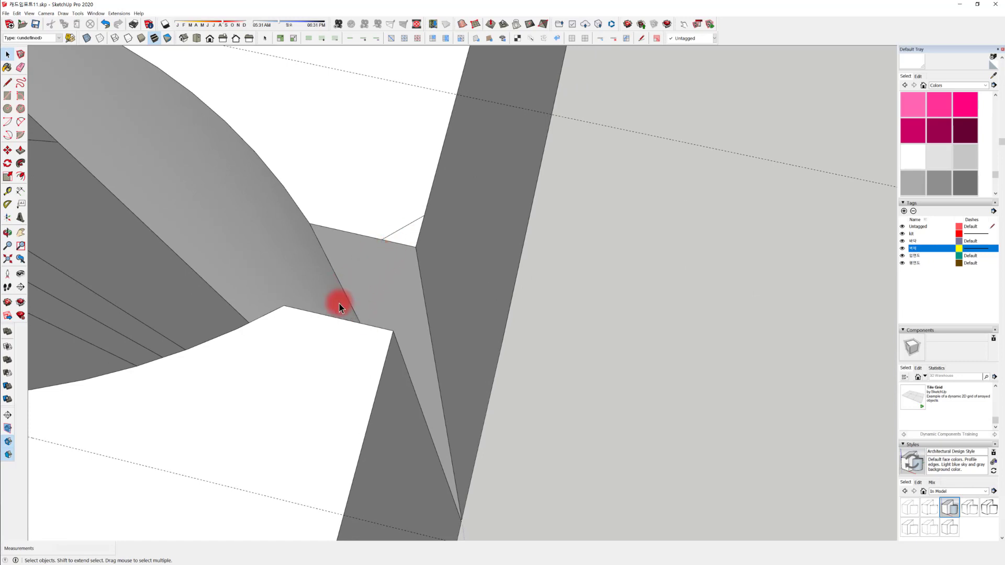
key("l")
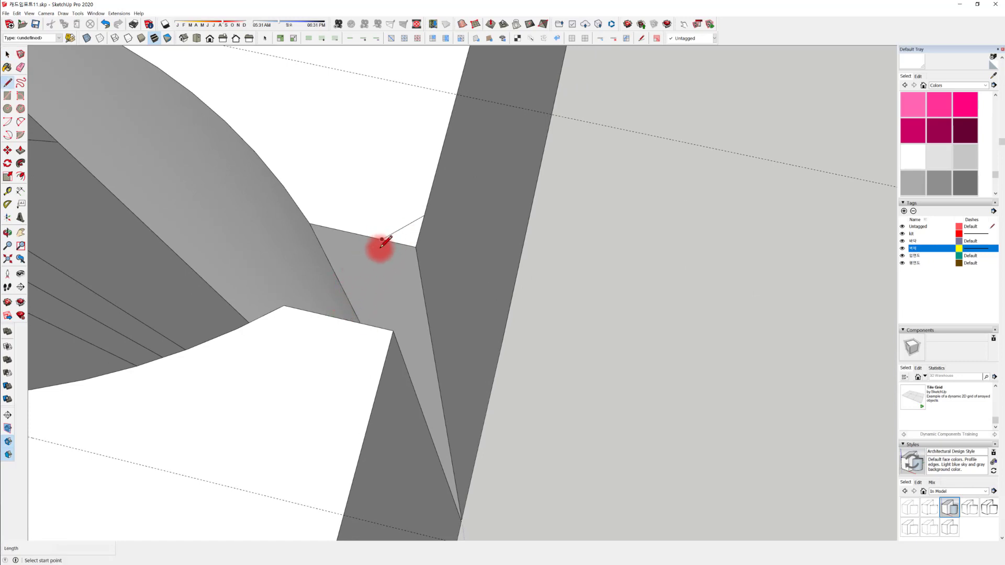
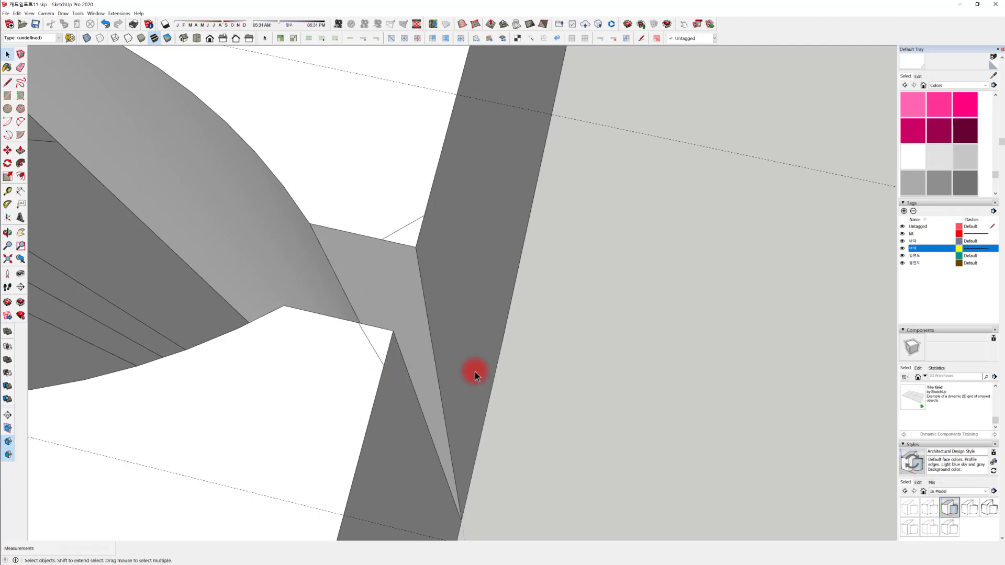
middle_click_drag(476, 372, 369, 262)
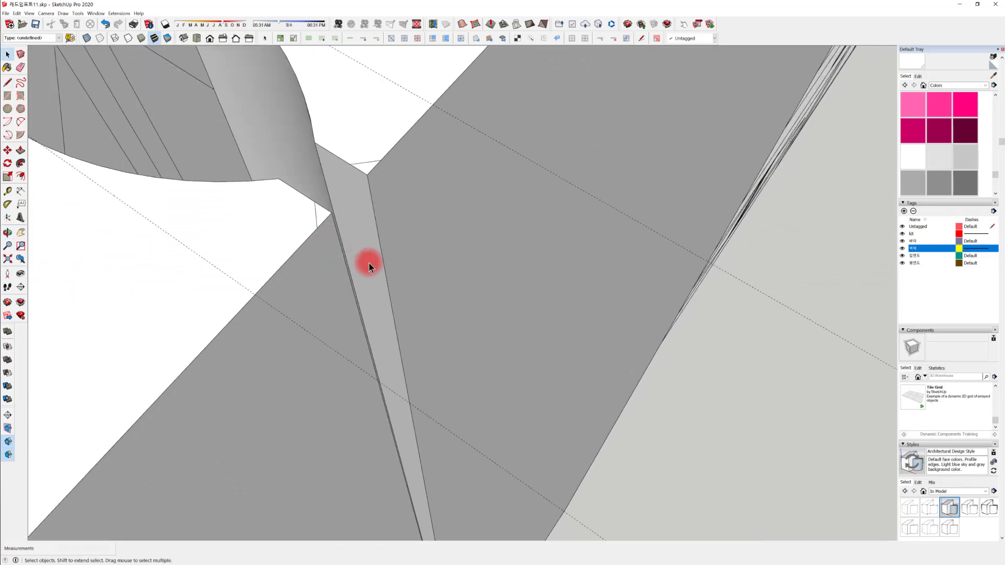
key("p")
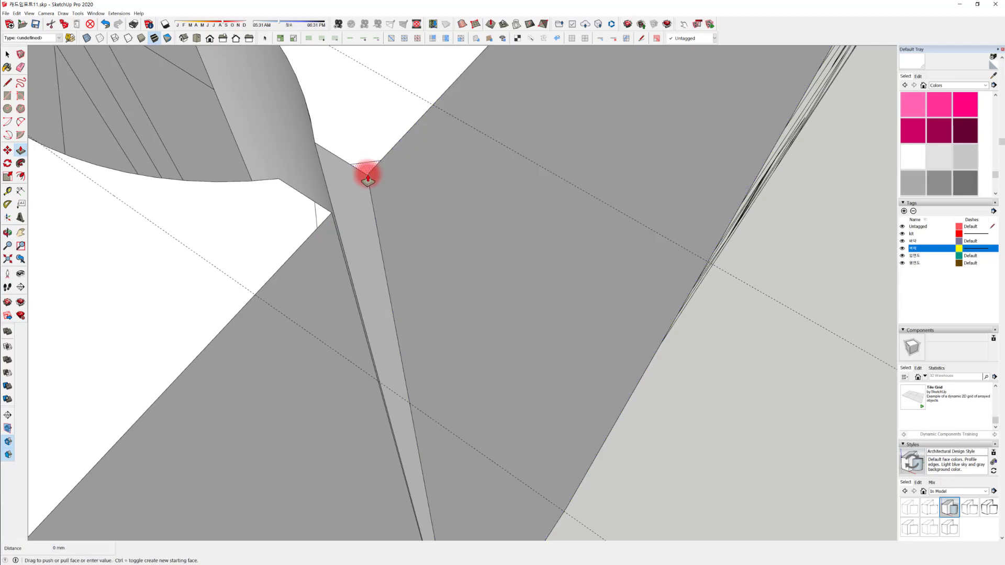
middle_click_drag(368, 177, 380, 208)
left_click(379, 208)
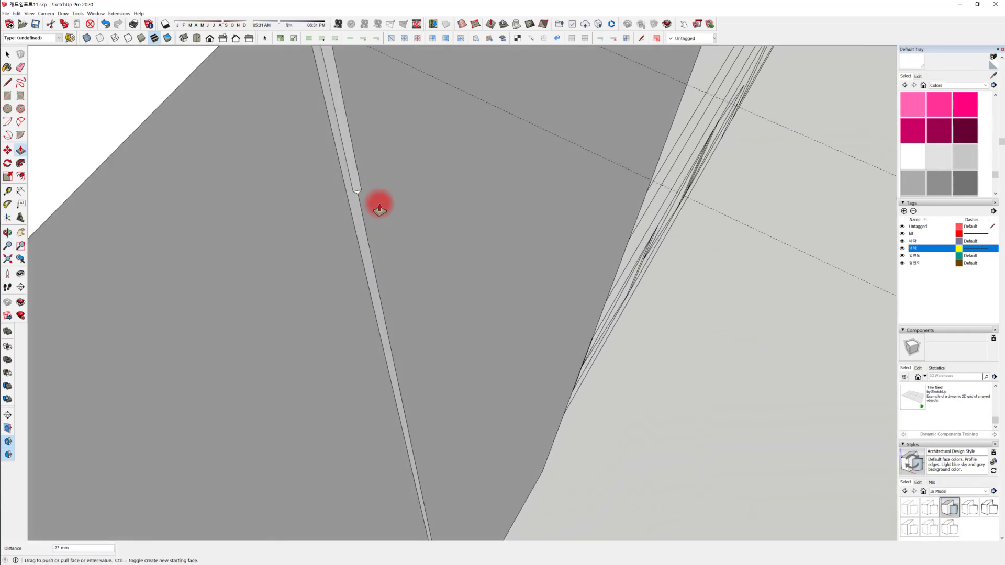
middle_click_drag(442, 441, 335, 225)
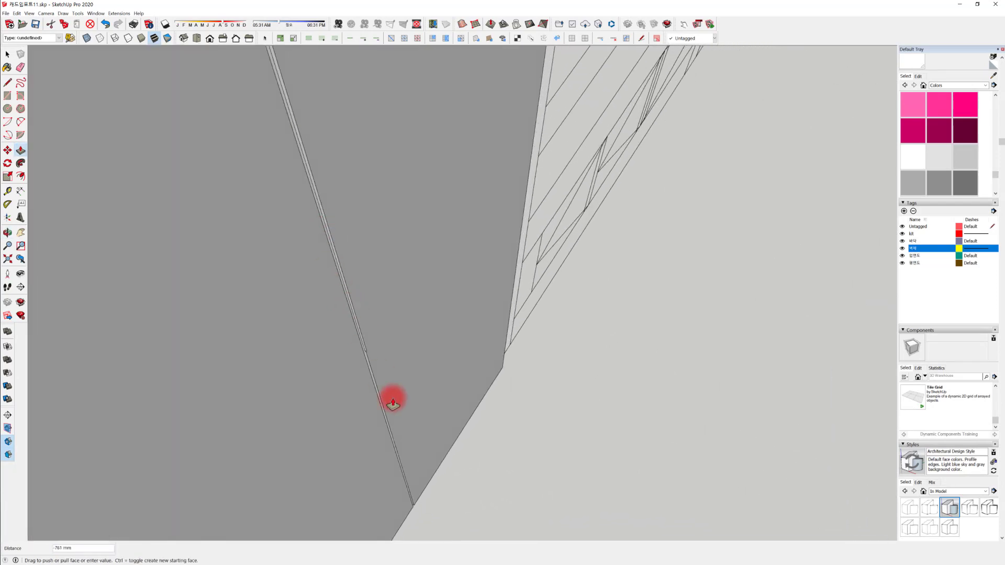
scroll(413, 495, "up", 5)
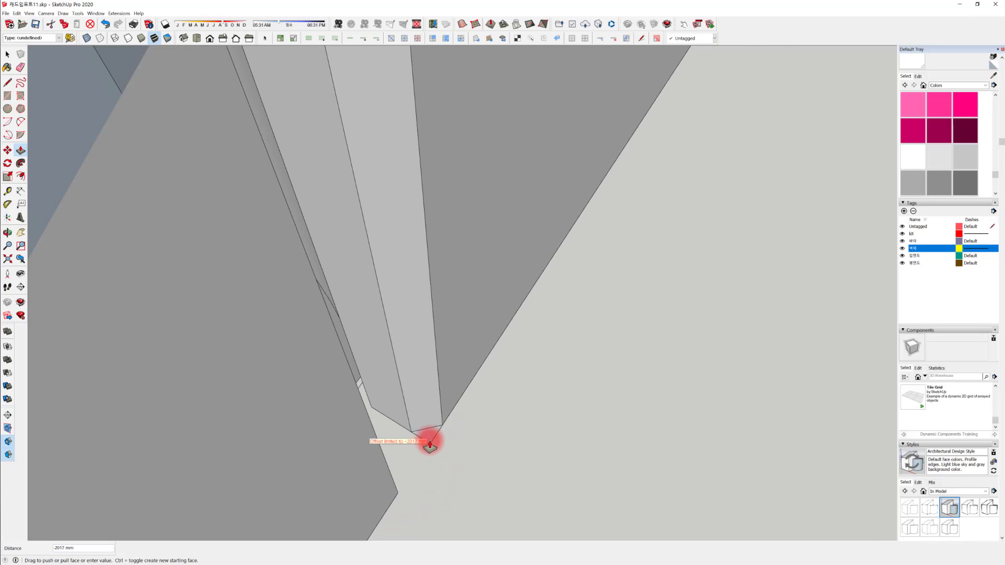
middle_click_drag(442, 432, 428, 220)
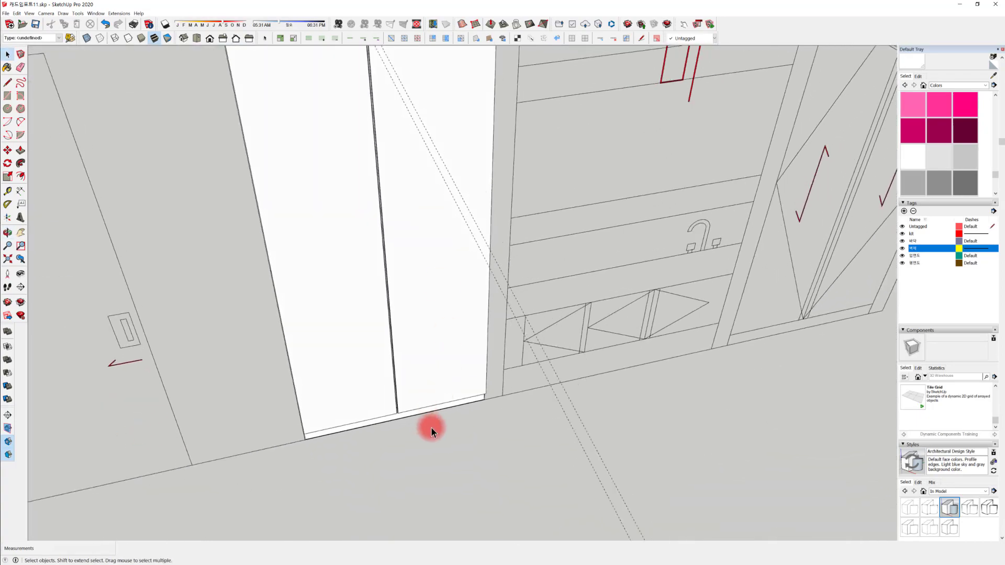
Paint both closet door leaves and the base strip beneath them with the dd222 wood material
left_click(431, 274)
scroll(444, 413, "down", 5)
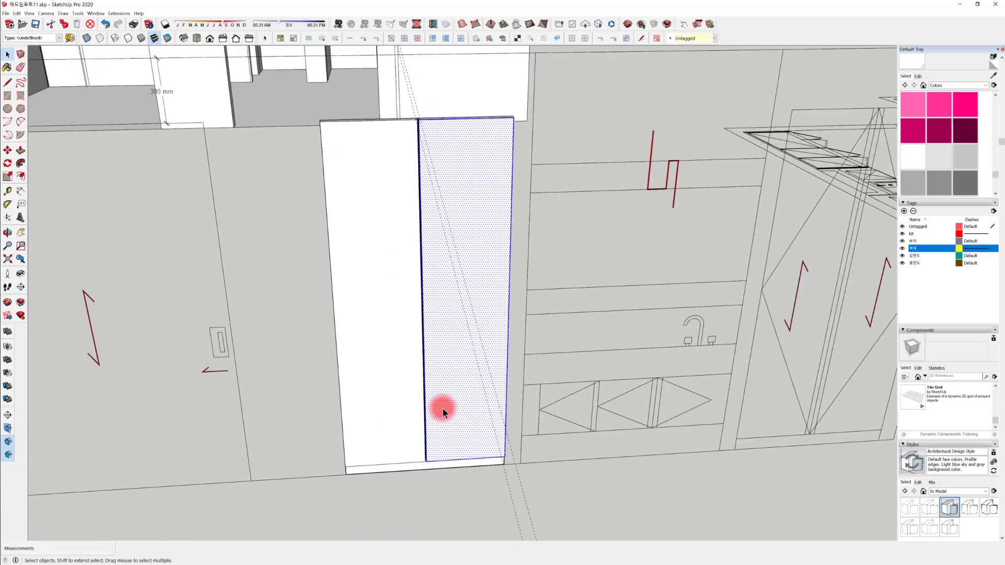
scroll(442, 407, "down", 8)
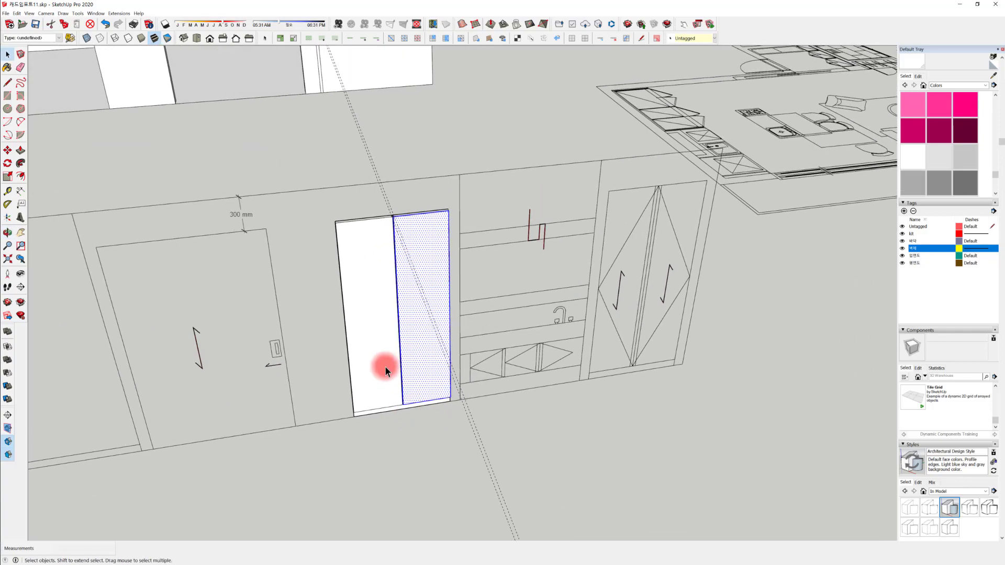
triple_click(422, 340)
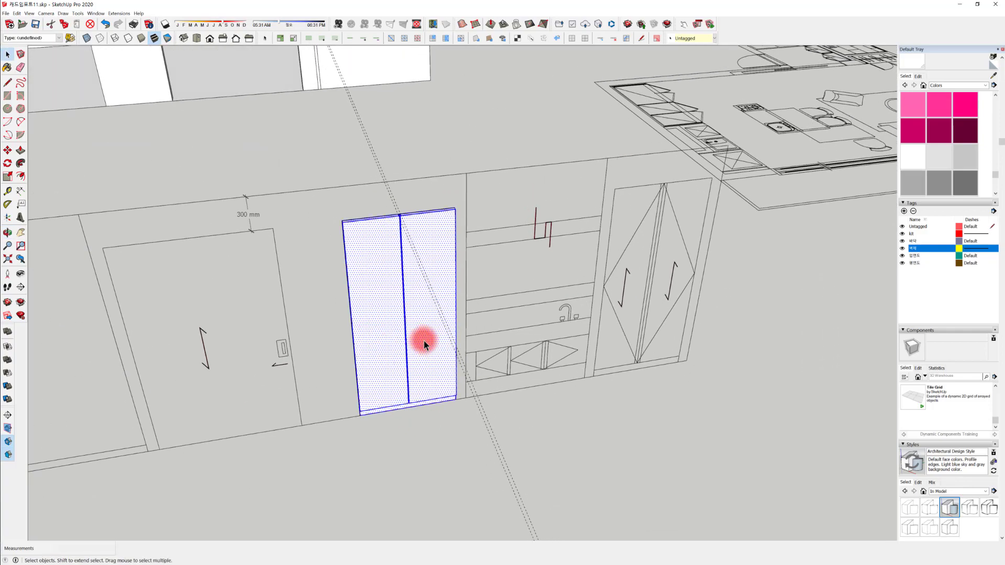
middle_click_drag(423, 341, 367, 375)
middle_click_drag(435, 371, 173, 386)
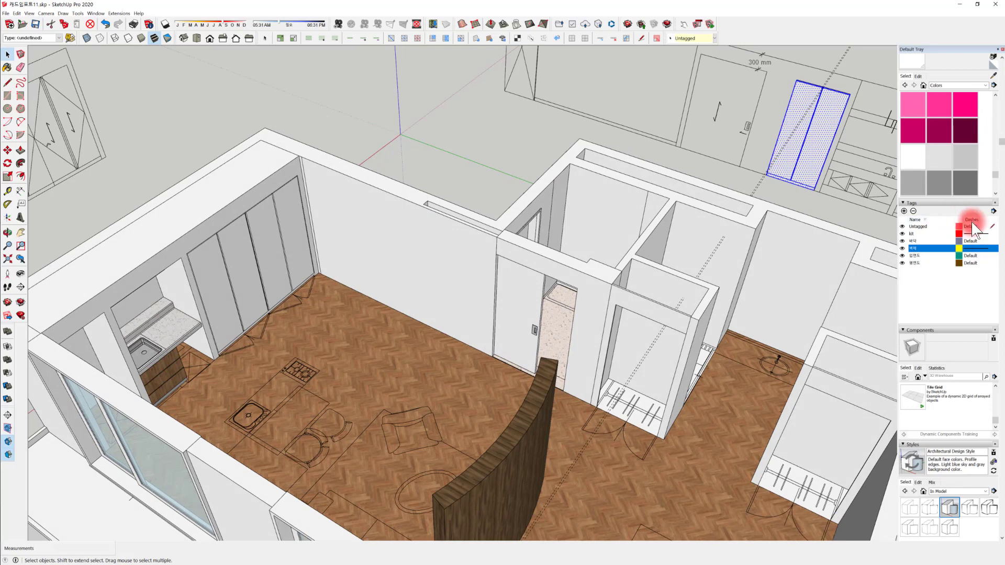
scroll(926, 198, "up", 5)
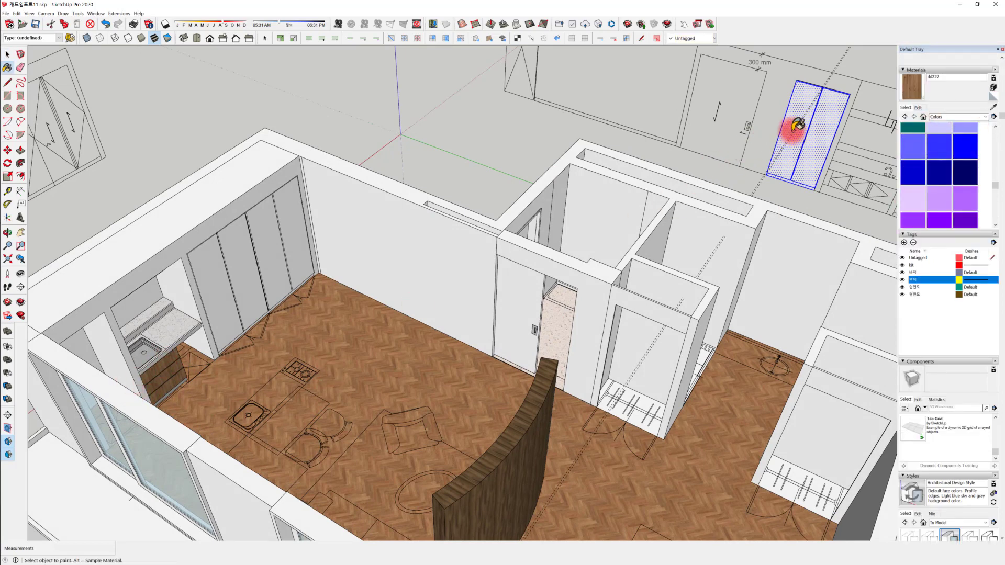
left_click(805, 109)
middle_click_drag(761, 140, 673, 218)
scroll(532, 297, "up", 6)
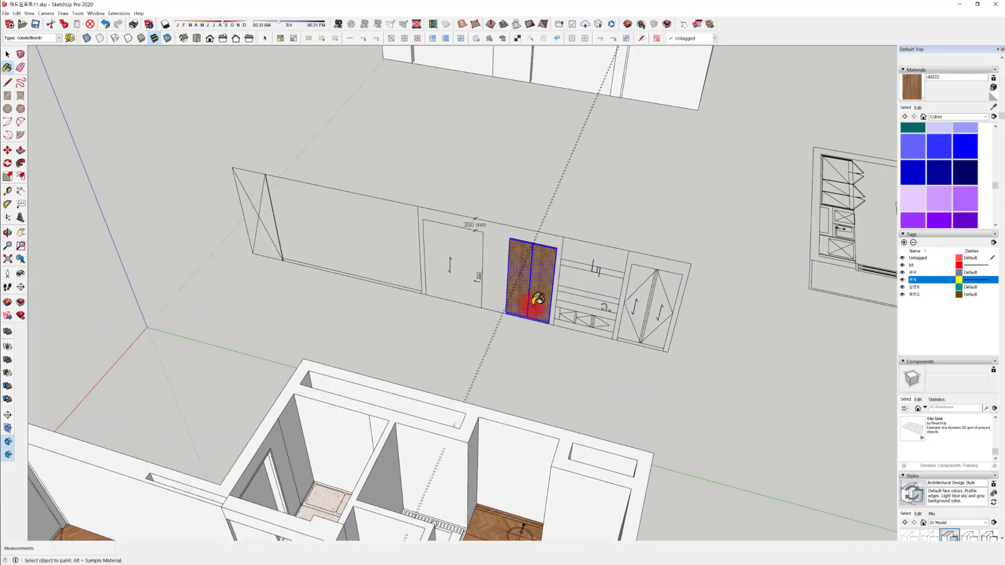
scroll(492, 298, "up", 6)
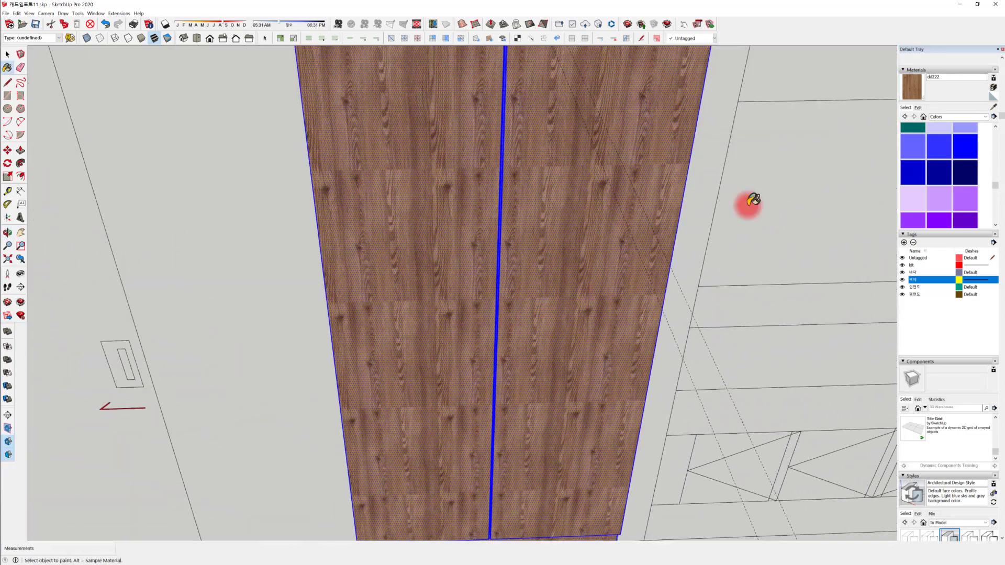
scroll(597, 282, "down", 4)
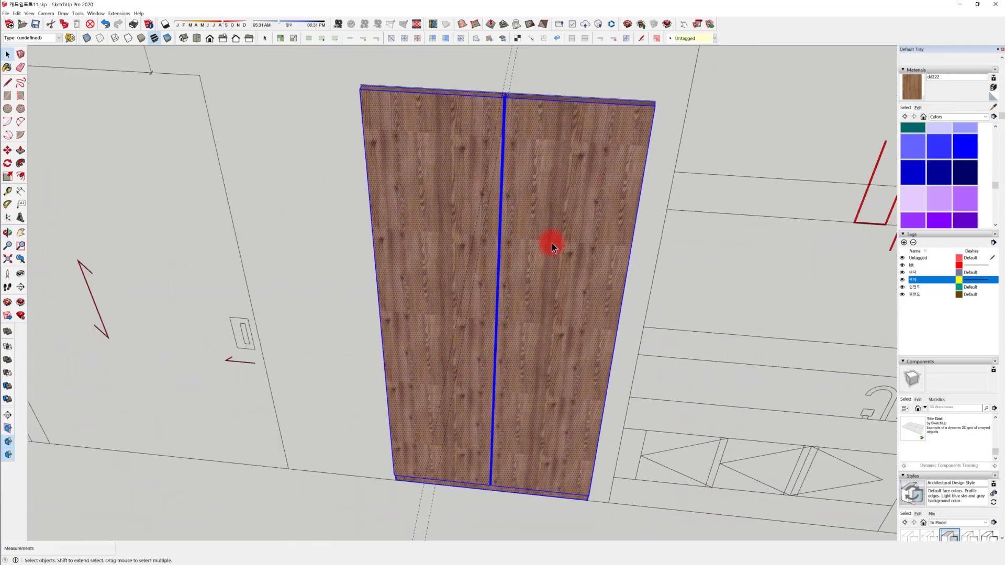
Enlarge the wood texture on the right leaf's front face so the grain spans the leaf's width
left_click(544, 252)
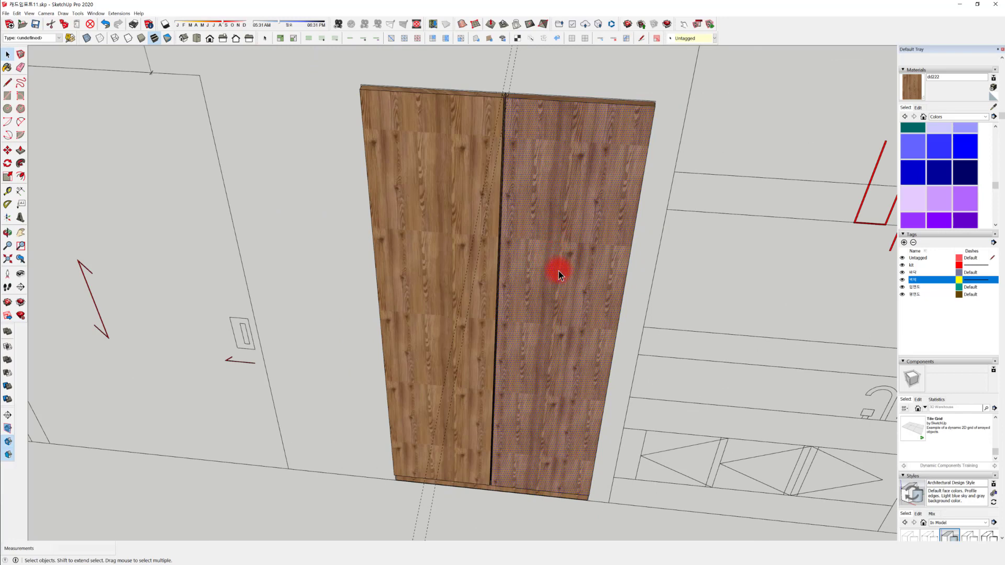
right_click(558, 272)
mouse_move(608, 366)
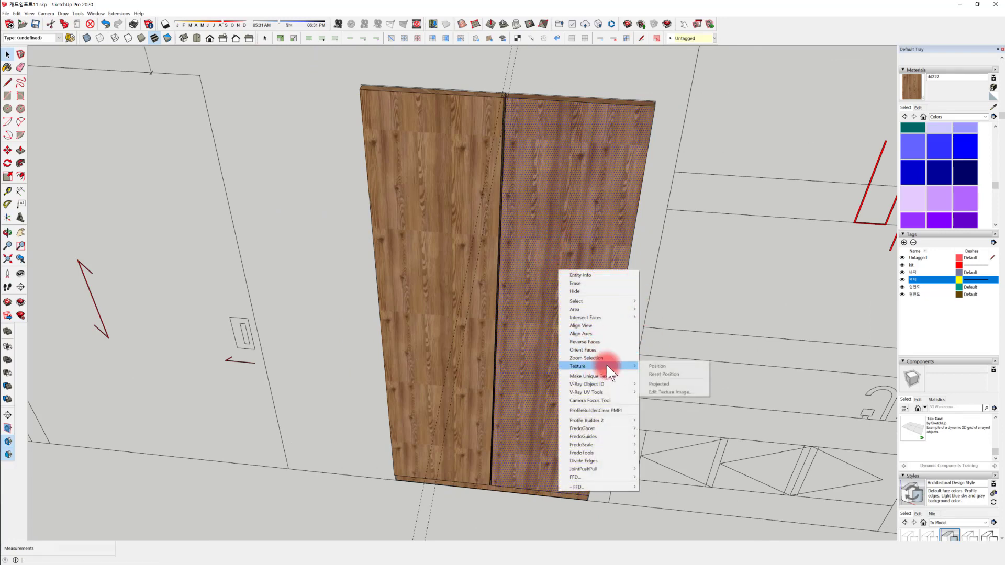
left_click(665, 366)
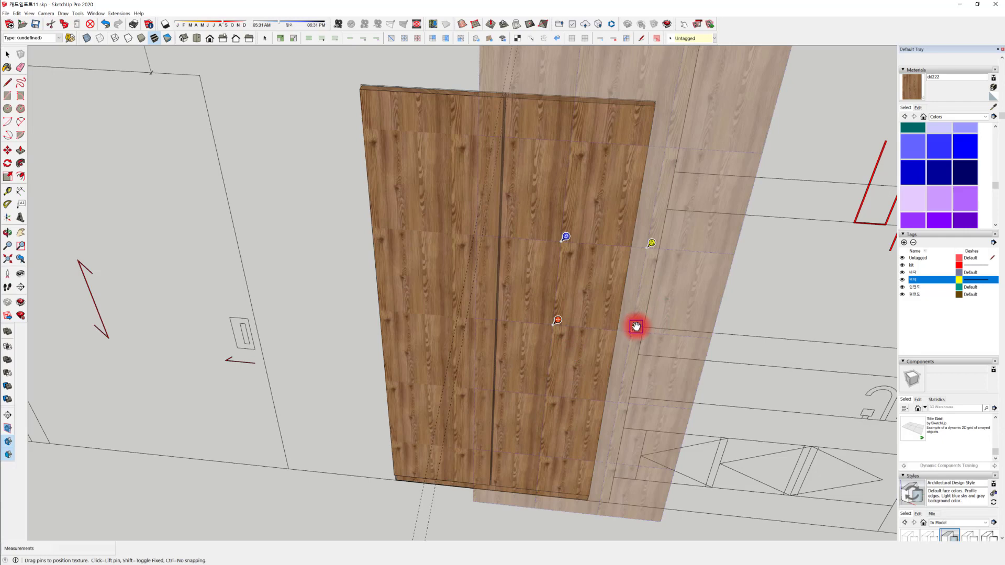
left_click_drag(636, 326, 768, 336)
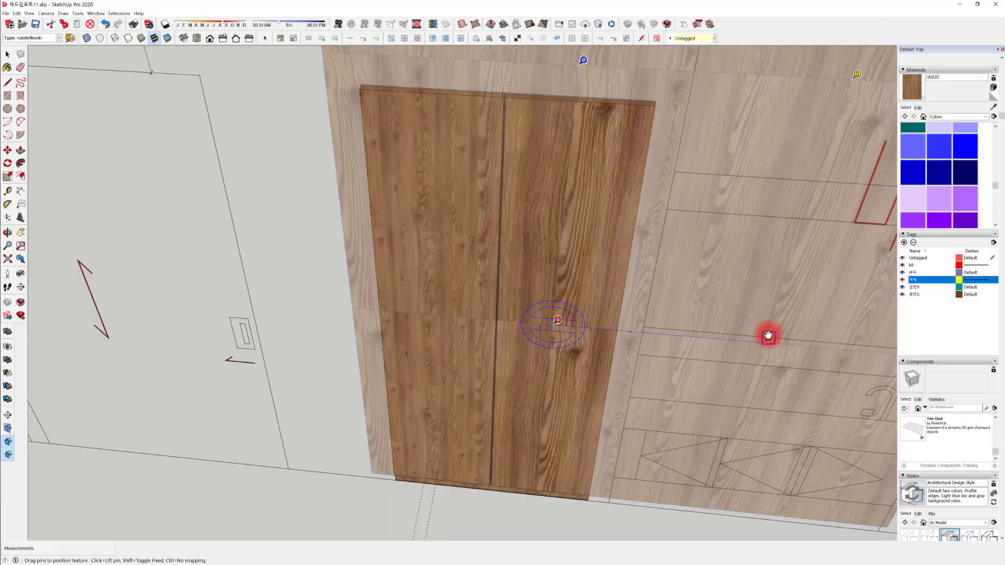
right_click(619, 239)
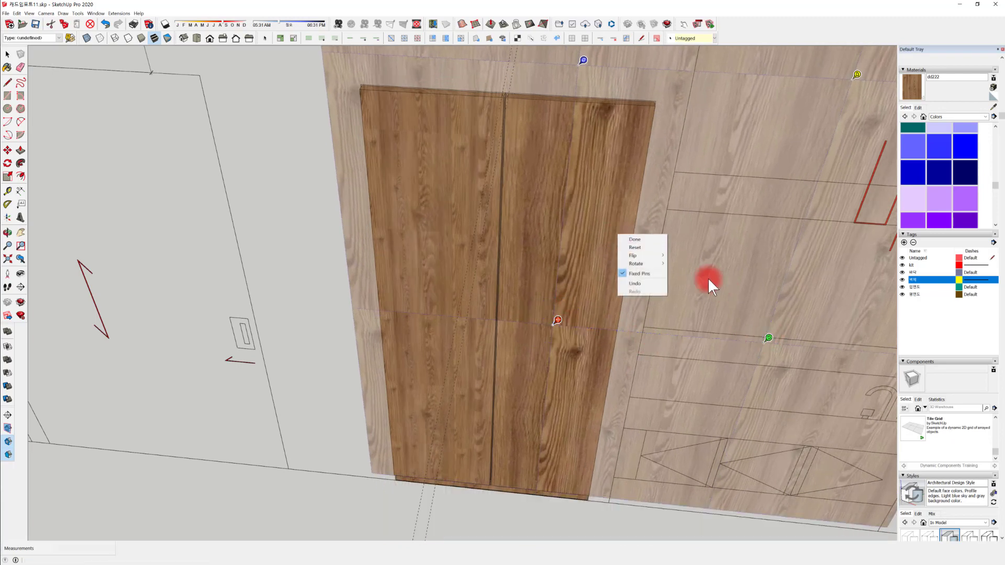
left_click(652, 240)
Apply the right leaf's enlarged wood texture to the left leaf and base strip
middle_click_drag(562, 262, 800, 133)
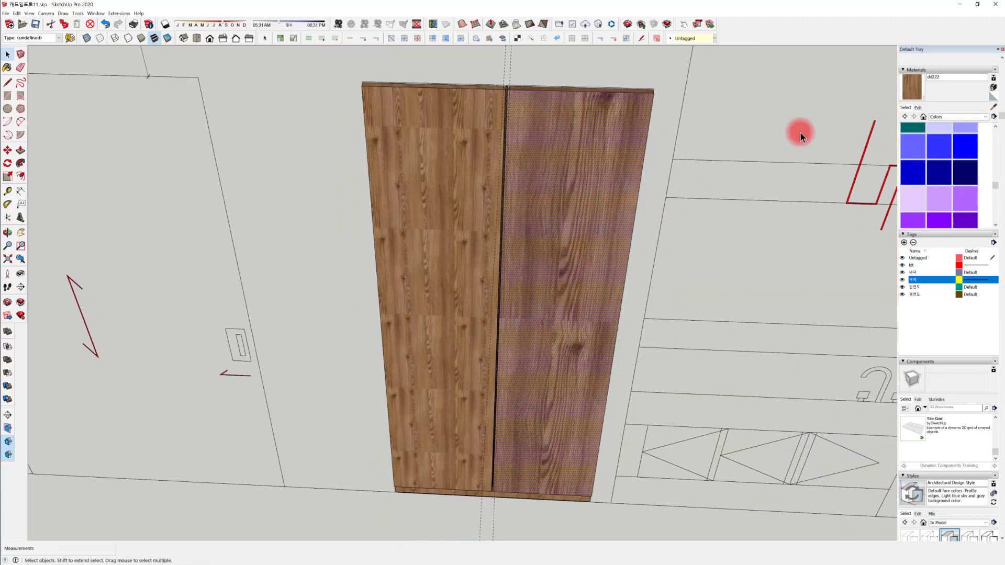
left_click(421, 231)
mouse_move(475, 411)
middle_mouse_down()
mouse_move(570, 330)
mouse_move(530, 413)
mouse_move(492, 353)
mouse_move(520, 485)
mouse_move(464, 399)
mouse_move(458, 290)
mouse_move(471, 467)
mouse_move(460, 406)
middle_mouse_up()
scroll(460, 406, "up", 3)
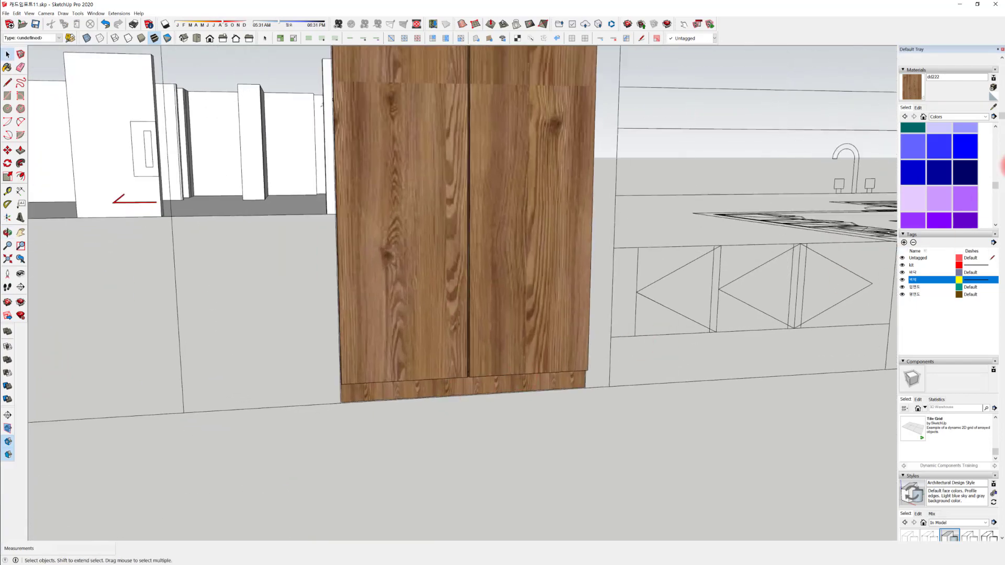
Paint the base strip below the closet doors with Color M01
scroll(934, 187, "down", 3)
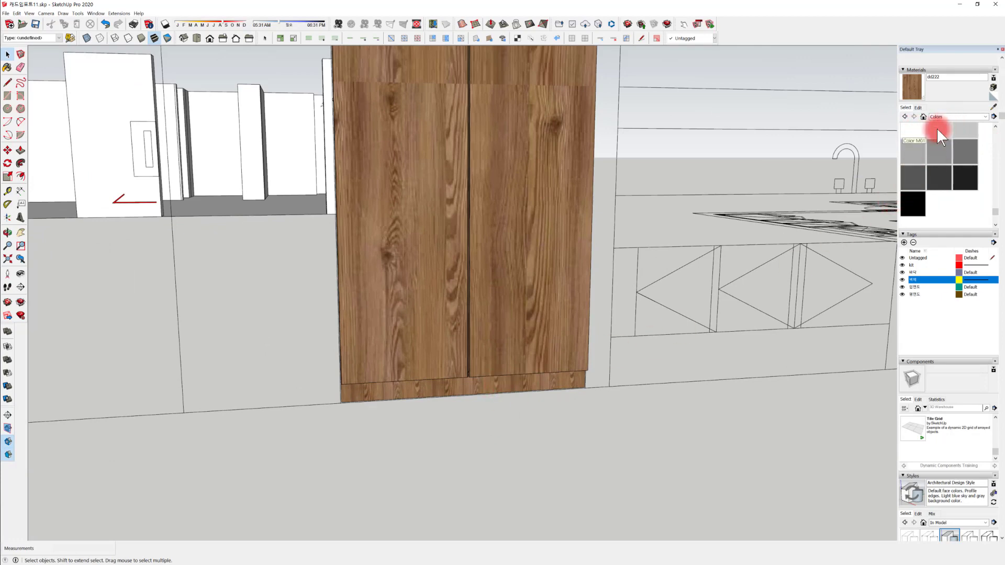
left_click(488, 382)
middle_click_drag(488, 383, 441, 473)
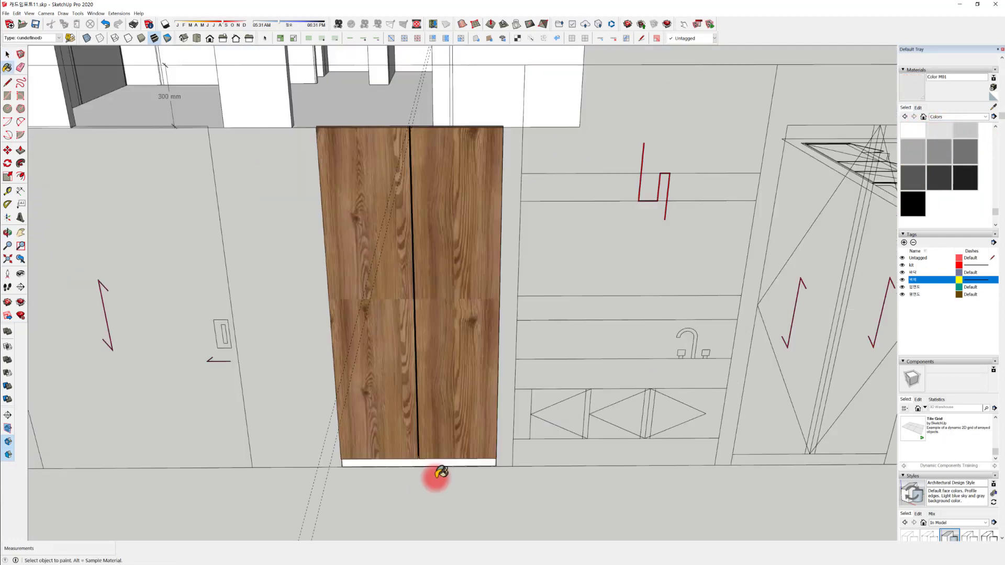
Delete the guides crossing the closet doors, and group both leaves together with the base strip
middle_click_drag(501, 477, 664, 516)
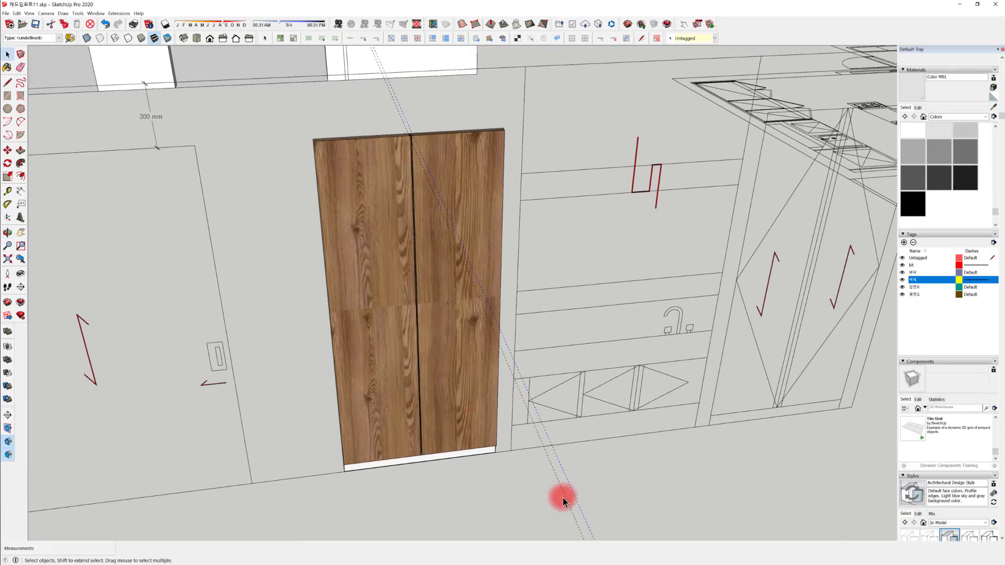
middle_click_drag(564, 498, 783, 418)
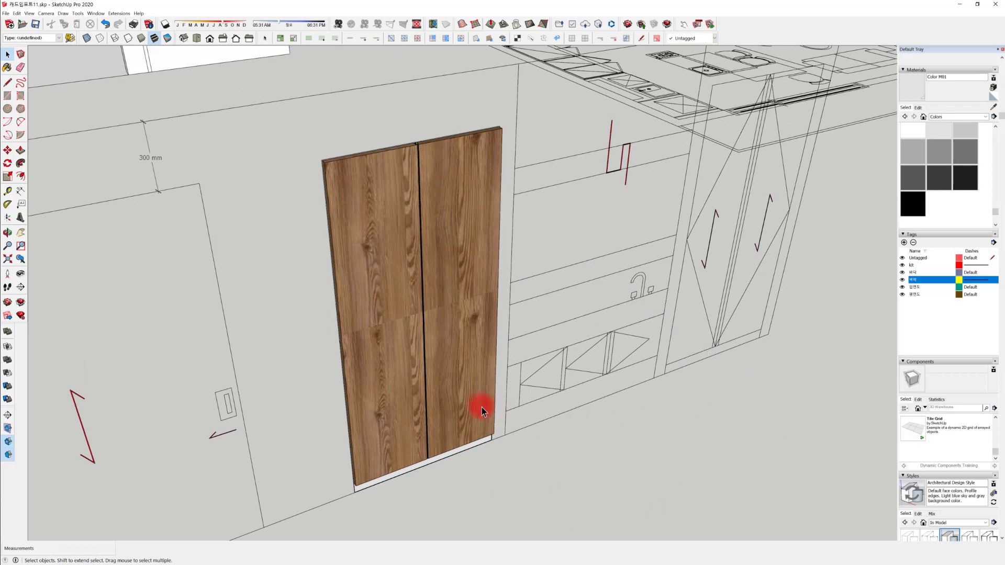
middle_click_drag(482, 408, 455, 388)
triple_click(456, 389)
right_click(456, 389)
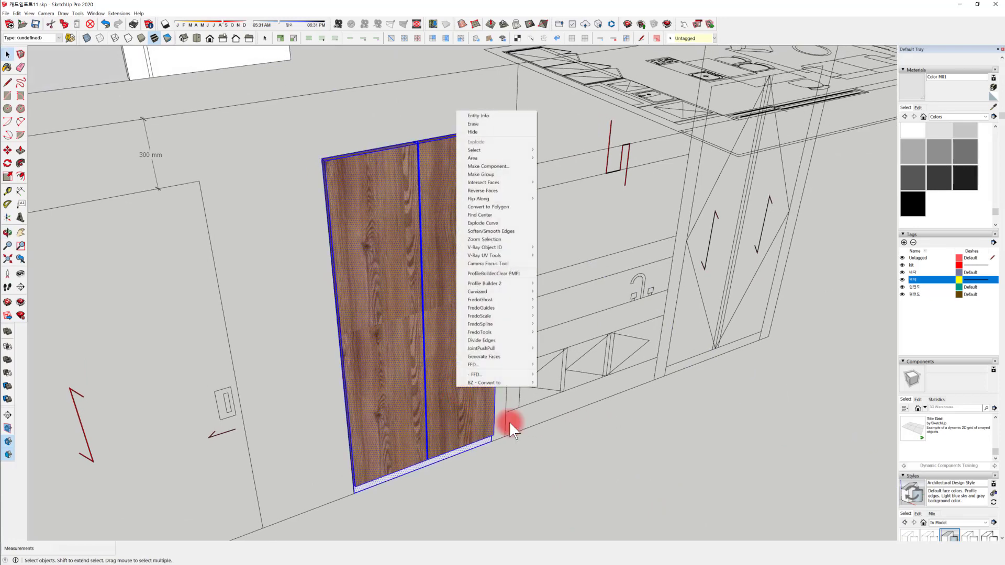
left_click(500, 178)
Move the closet door group from the elevation drawing to the floor plan model, in front of the closet opening
scroll(511, 415, "down", 6)
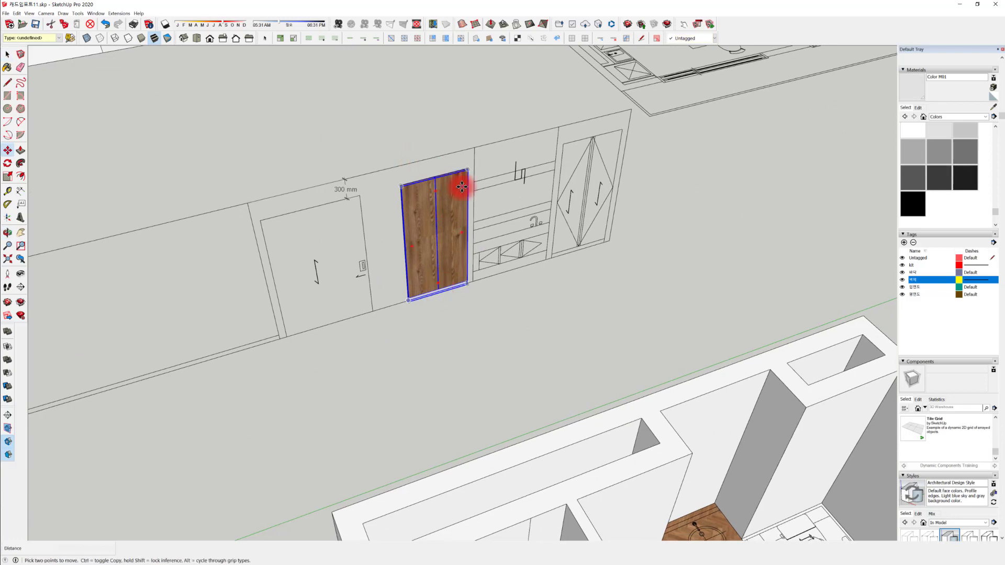
left_click(461, 187)
middle_click_drag(572, 325, 572, 213)
scroll(572, 213, "up", 4)
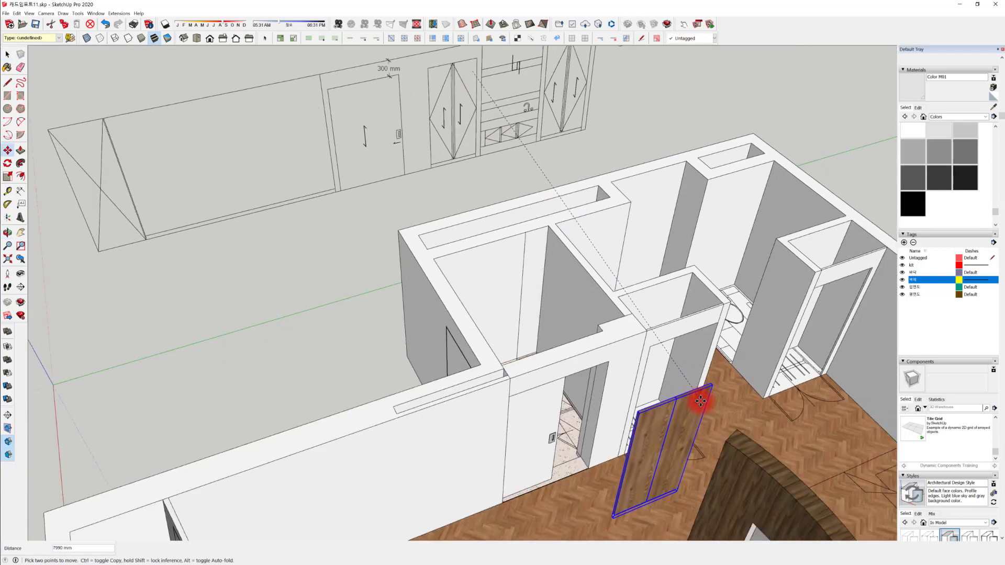
Try to move the door group by its upper right corner into the closet opening
scroll(733, 394, "up", 8)
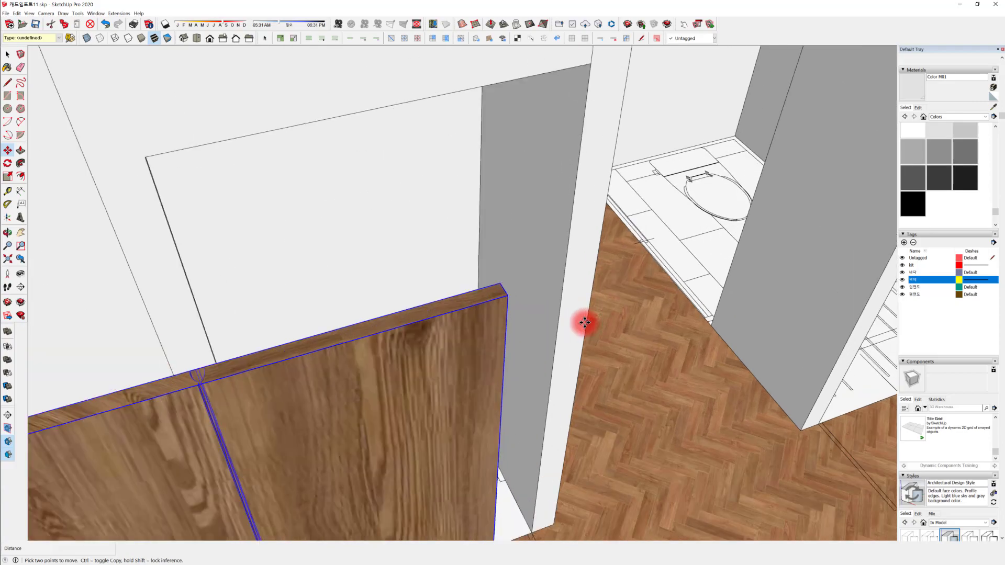
middle_click_drag(524, 328, 419, 175, "shift")
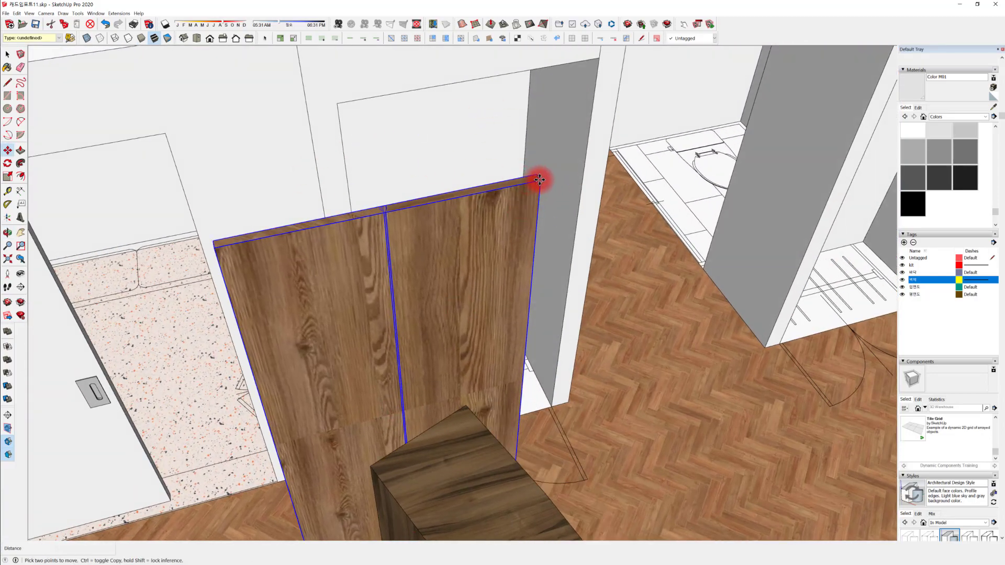
left_click(539, 179)
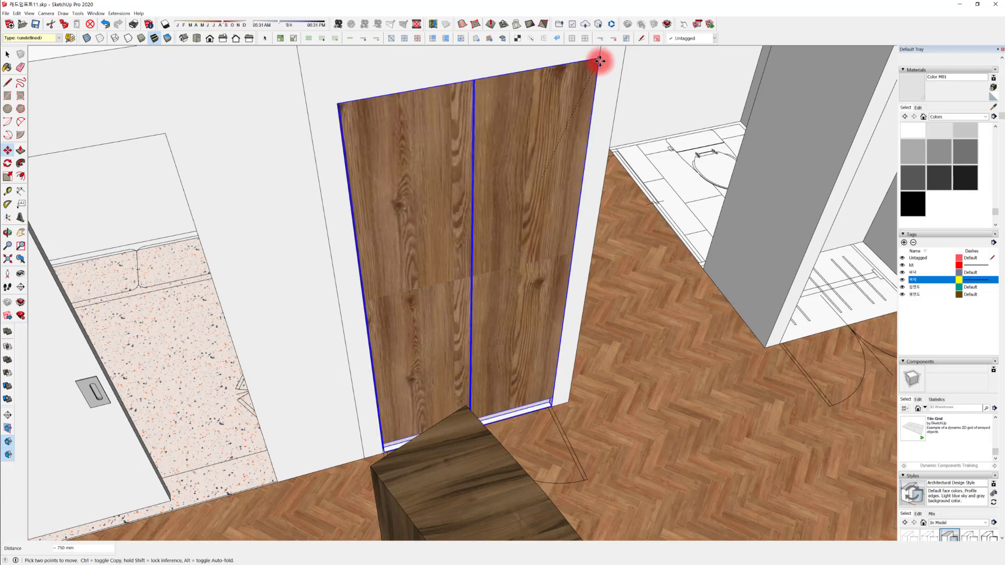
key("space")
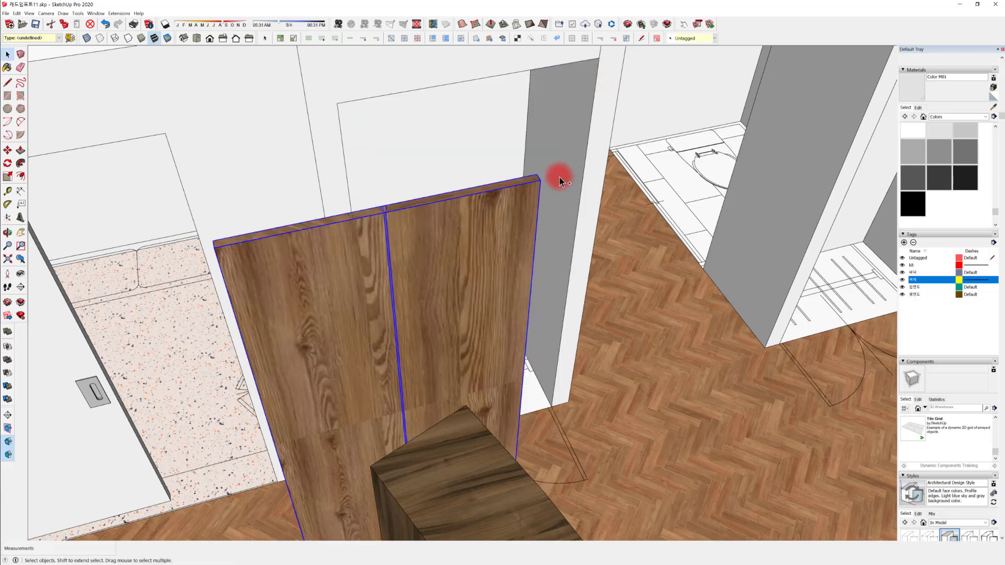
Undo the move of the closet door group so it is back on the elevation drawing, and deselect it
key("ctrl+z")
mouse_move(559, 177)
middle_mouse_down()
mouse_move(532, 164)
mouse_move(498, 446)
middle_mouse_up()
scroll(503, 240, "down", 4)
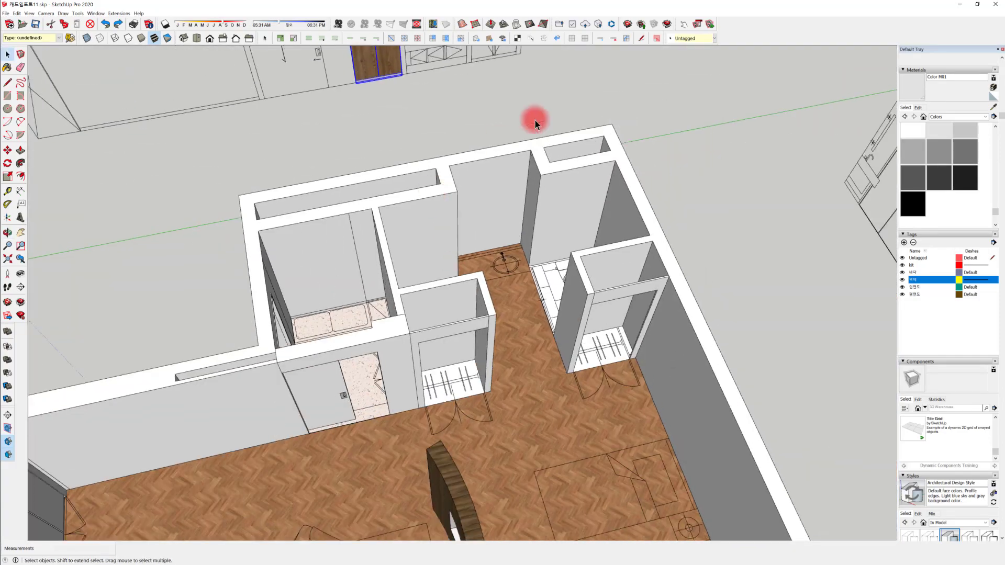
mouse_move(535, 120)
middle_mouse_down()
mouse_move(373, 221)
mouse_move(376, 296)
middle_mouse_up()
left_click(376, 297)
Copy the closet door group from its opening's upper right corner on the elevation to the matching corner of the closet opening in the model
middle_click_drag(357, 256, 357, 197)
scroll(357, 197, "up", 3)
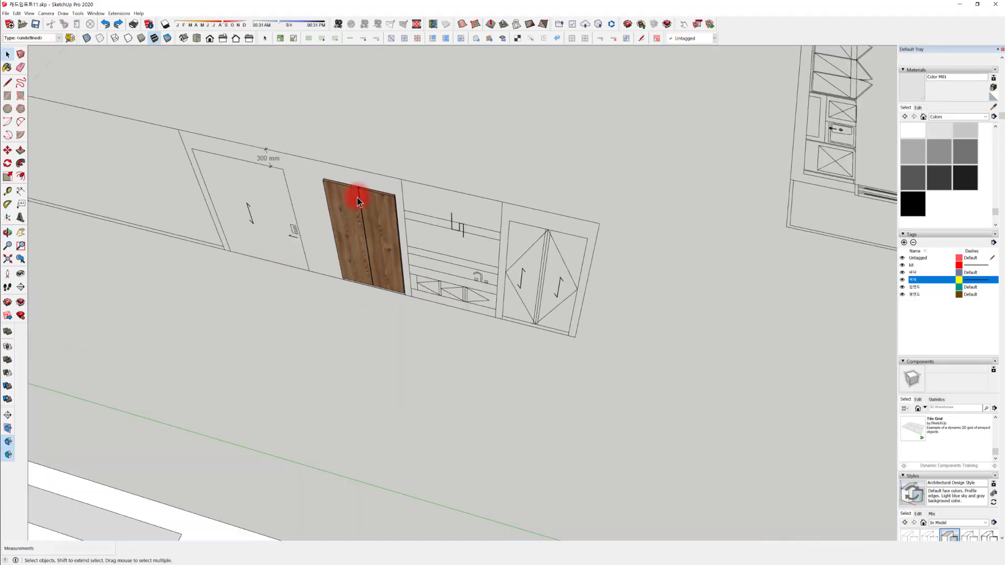
scroll(385, 189, "up", 5)
scroll(419, 207, "down", 2)
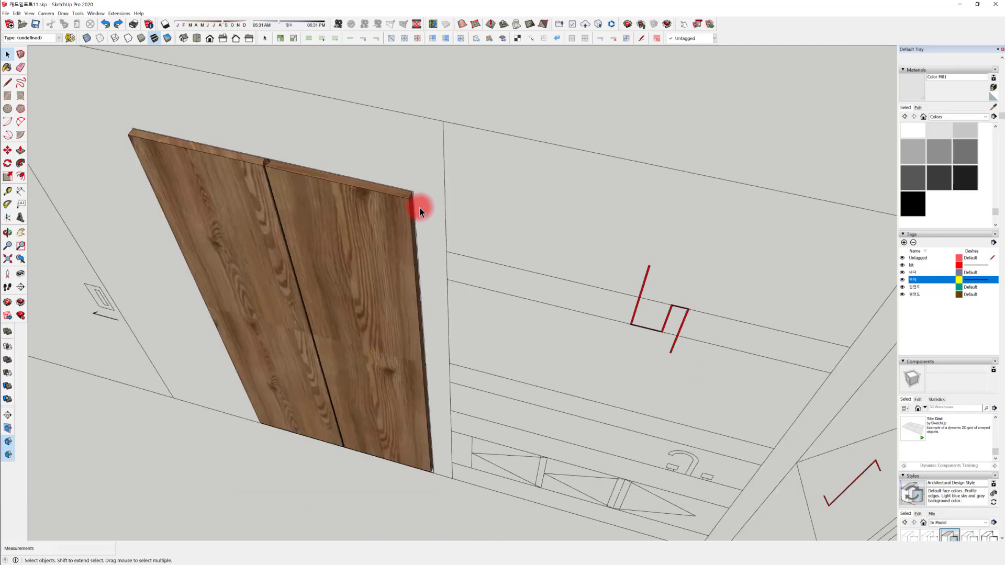
middle_click_drag(420, 207, 392, 162)
scroll(398, 151, "up", 5)
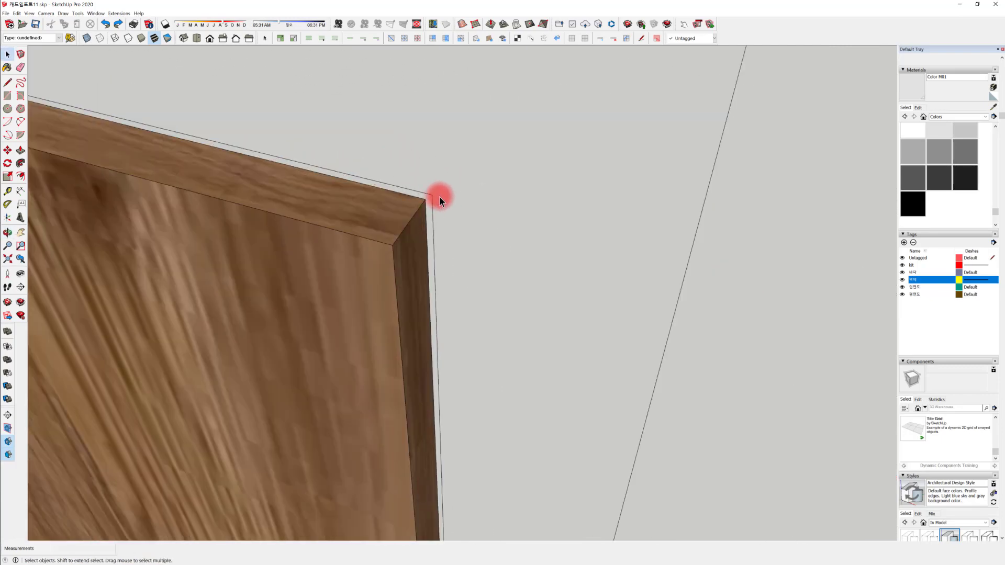
left_click(421, 243)
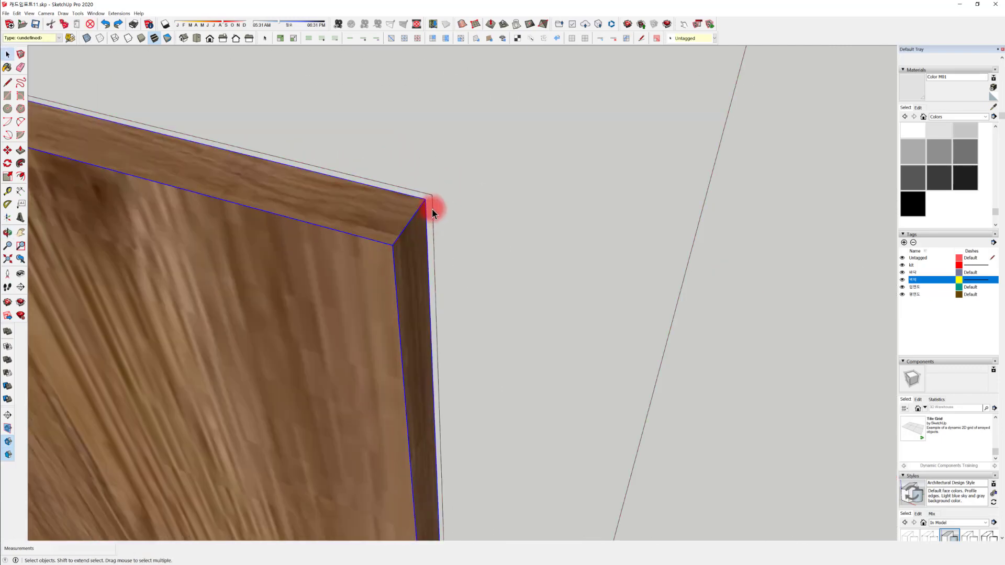
scroll(432, 215, "down", 3)
scroll(435, 215, "up", 3)
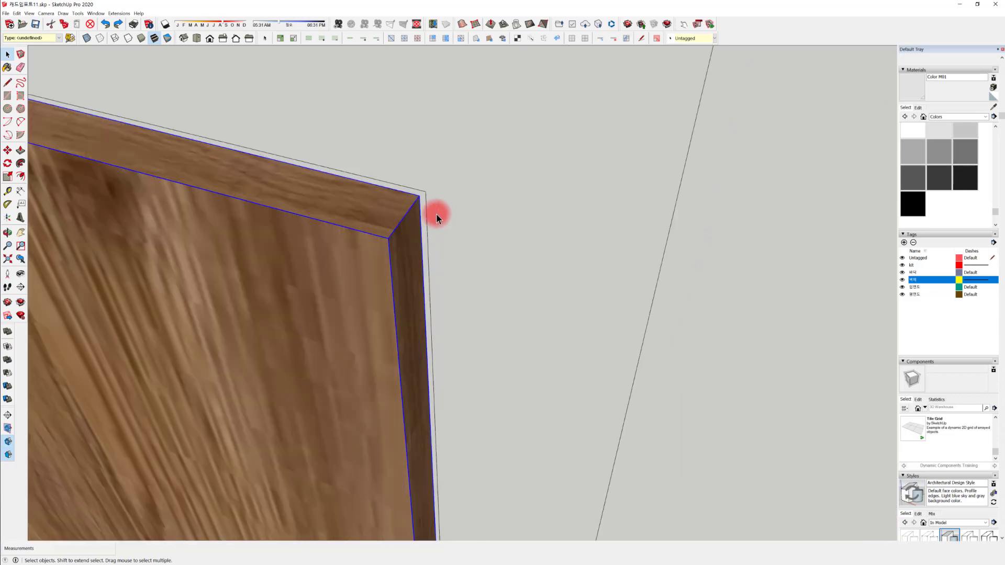
key("m")
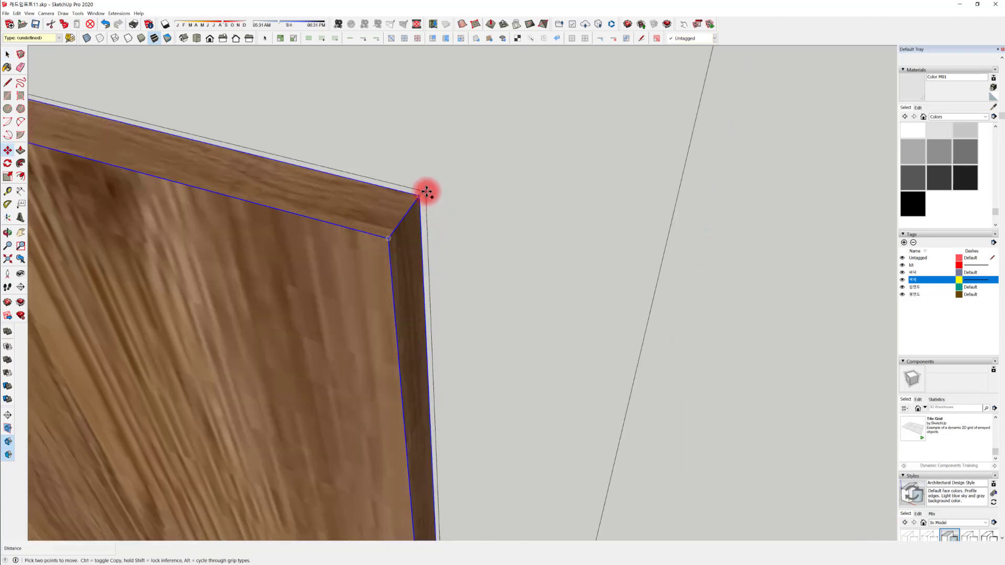
left_click(427, 194)
key("ctrl")
scroll(302, 309, "down", 6)
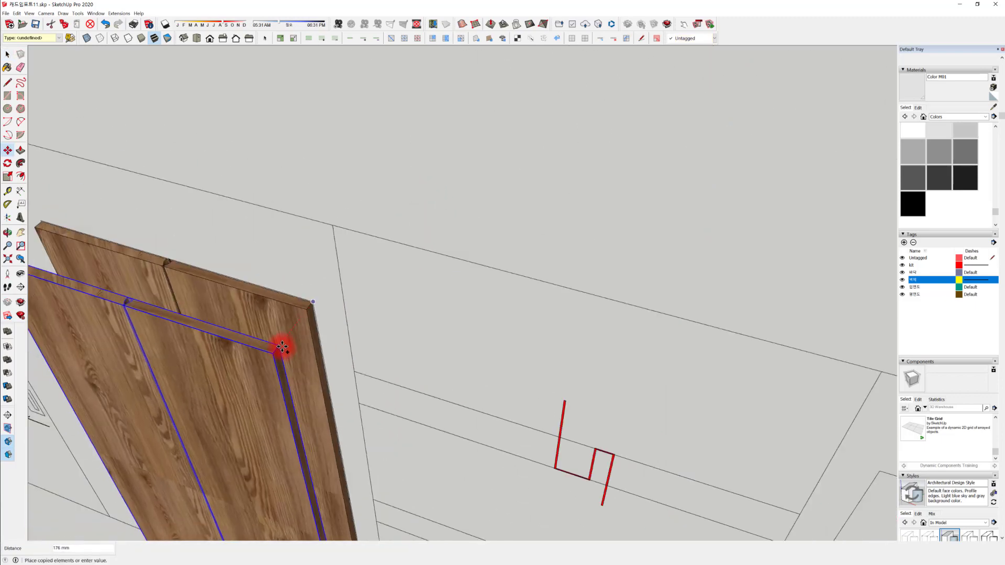
scroll(244, 384, "down", 8)
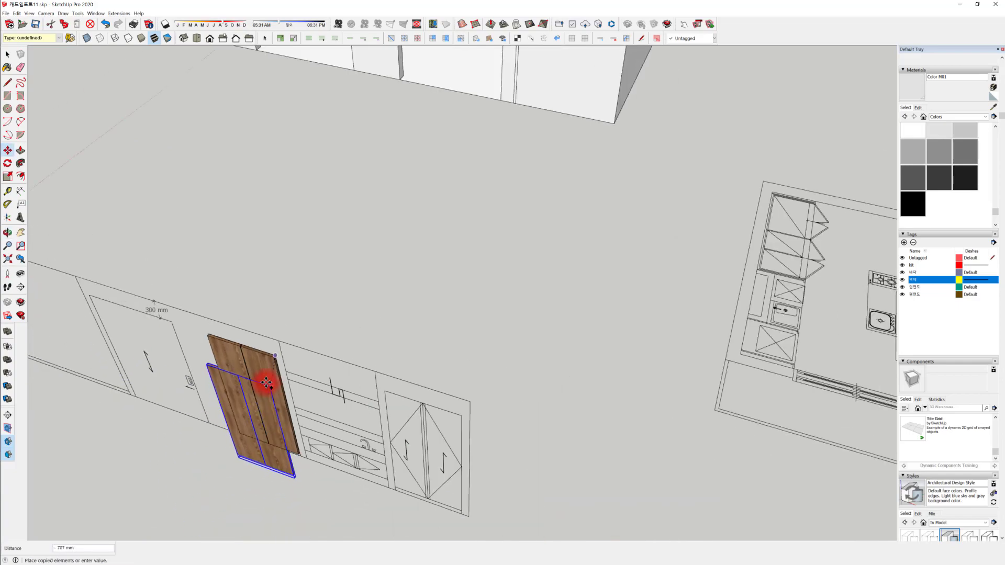
scroll(213, 307, "up", 10)
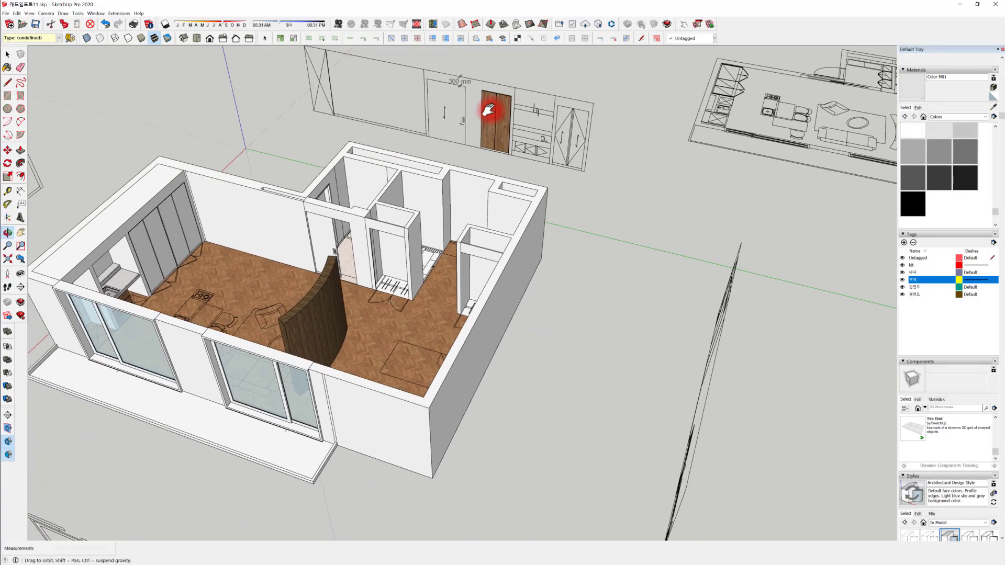
scroll(376, 241, "up", 10)
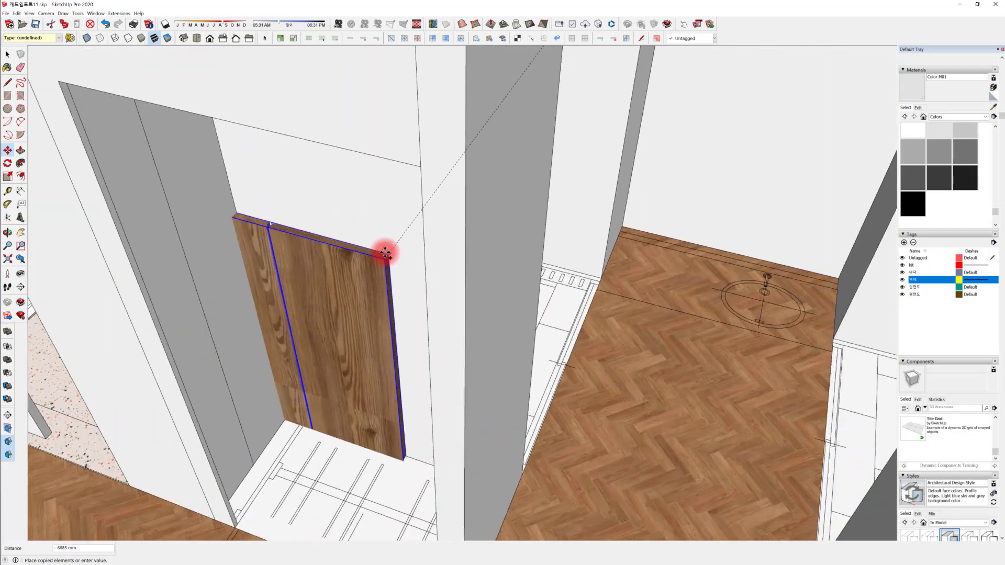
scroll(426, 176, "up", 6)
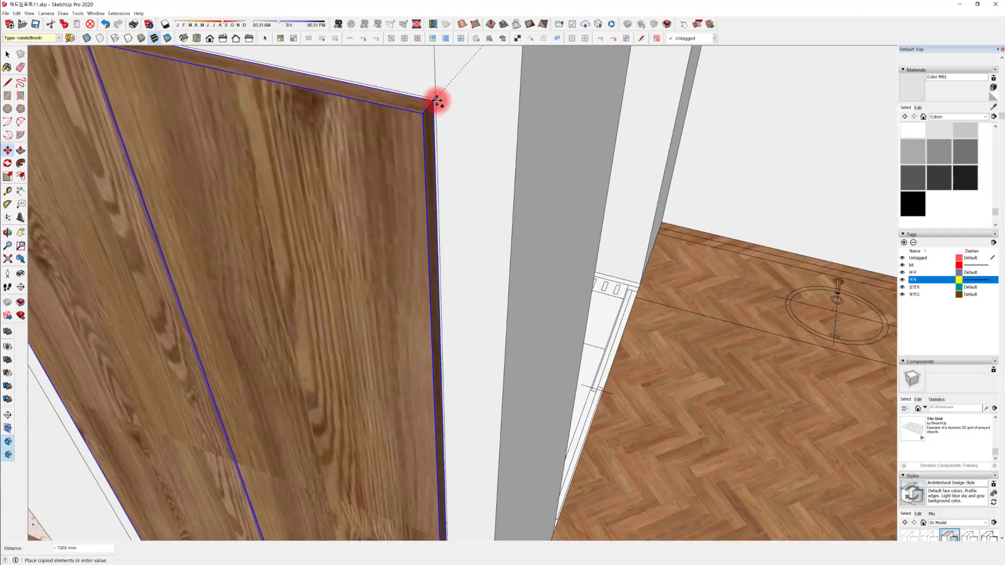
Move the copied closet door group 30 mm inward along the red axis, into the closet opening
middle_click_drag(373, 180, 456, 298)
scroll(463, 414, "up", 3)
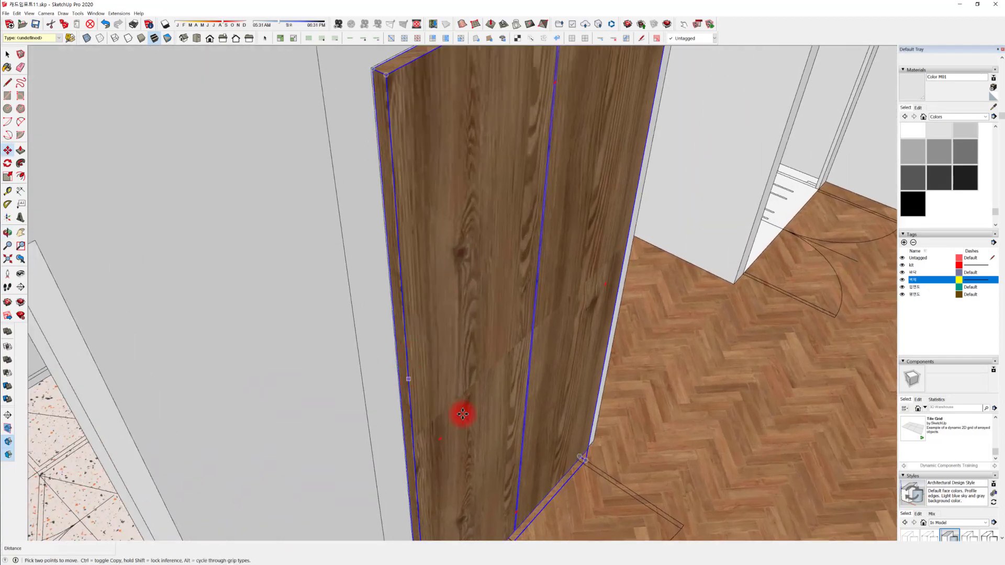
middle_click_drag(574, 437, 205, 355)
scroll(205, 354, "up", 3)
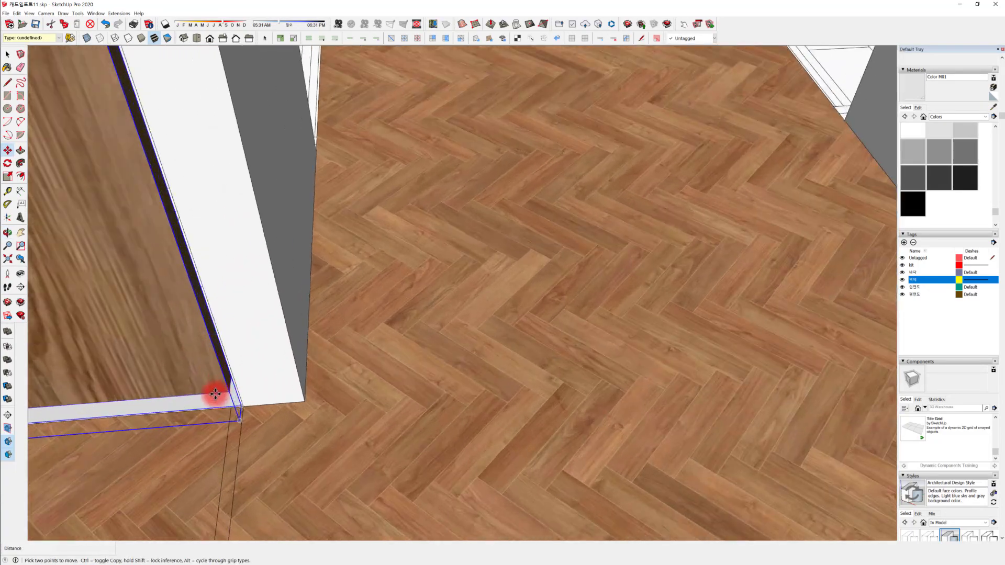
left_click(204, 383)
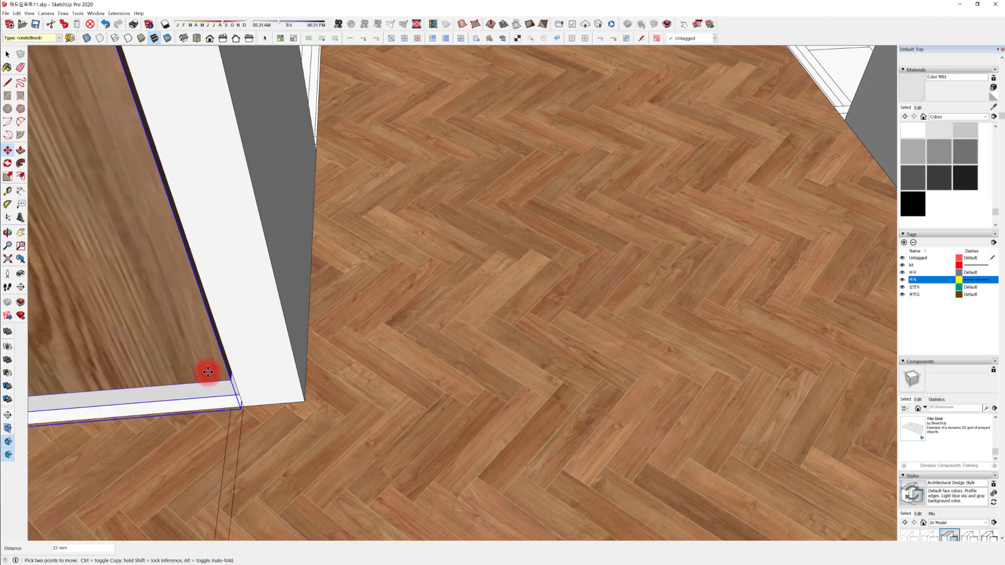
type("30")
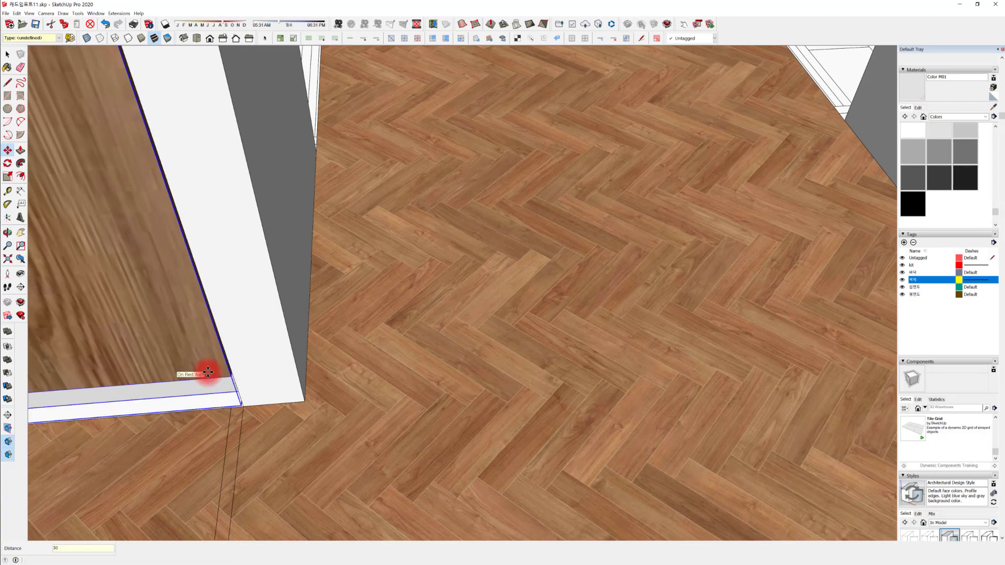
key("Return")
scroll(204, 355, "down", 5)
scroll(475, 464, "up", 5)
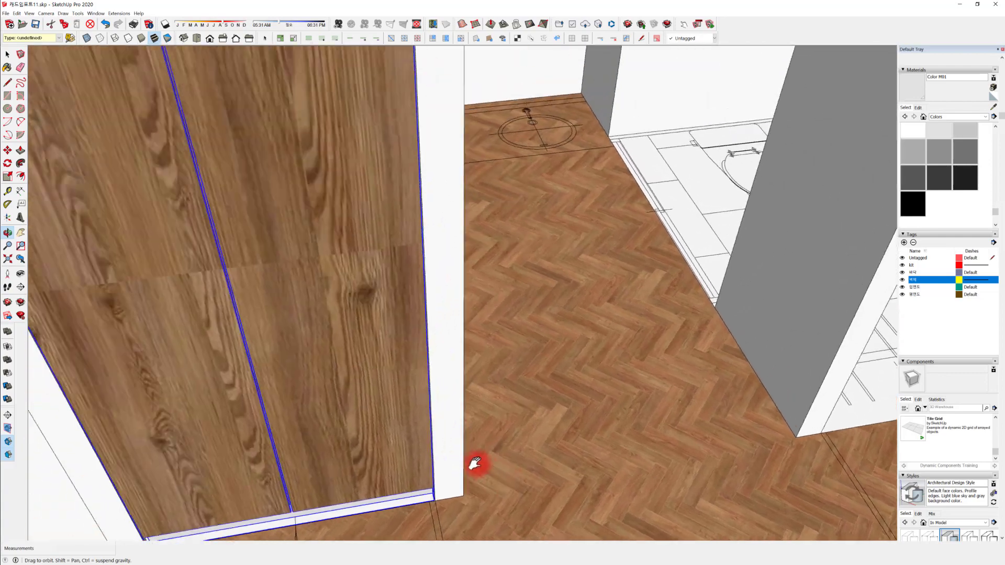
scroll(517, 539, "down", 4)
scroll(455, 335, "down", 2)
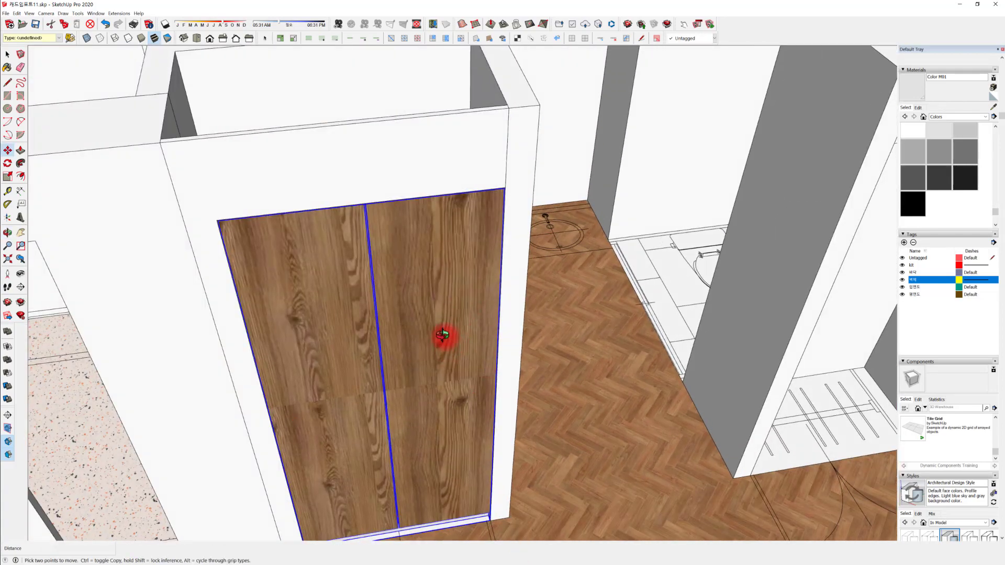
mouse_move(439, 336)
middle_mouse_down()
mouse_move(482, 274)
mouse_move(480, 299)
mouse_move(551, 225)
mouse_move(441, 283)
middle_mouse_up()
key("space")
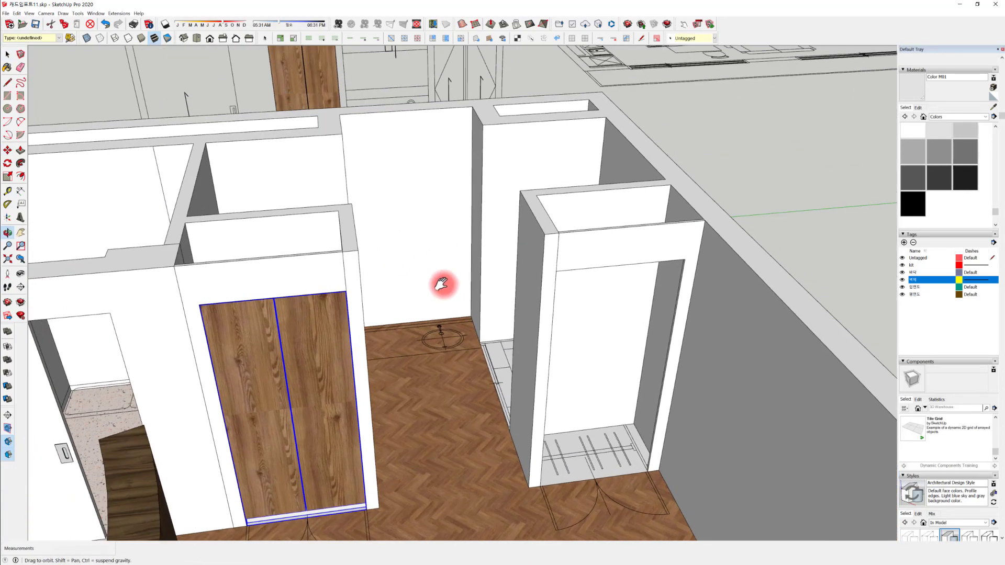
Copy the fitted door group by its upper left corner into the second closet's opening, and delete the original doors from the elevation drawing
scroll(330, 280, "up", 6)
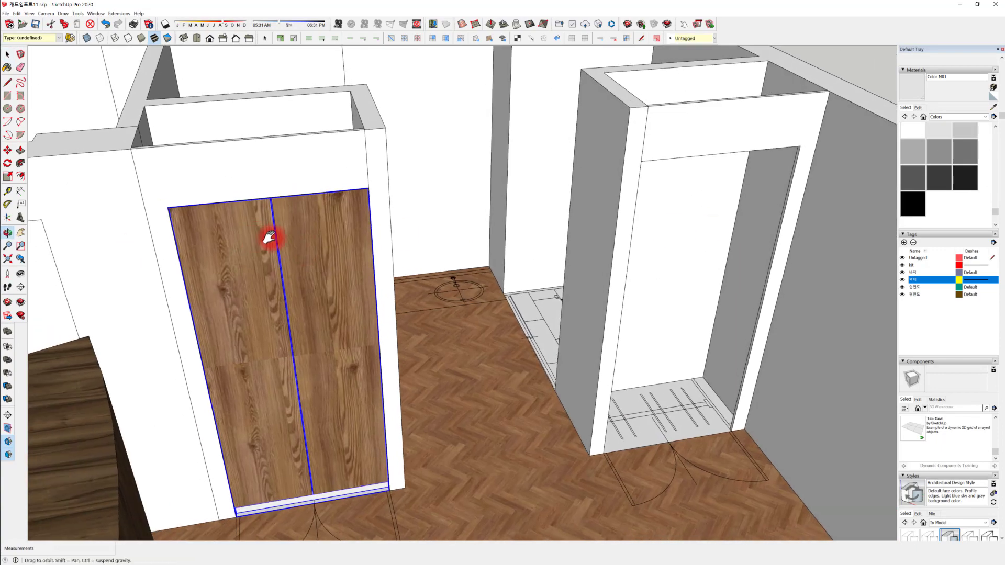
scroll(173, 218, "up", 4)
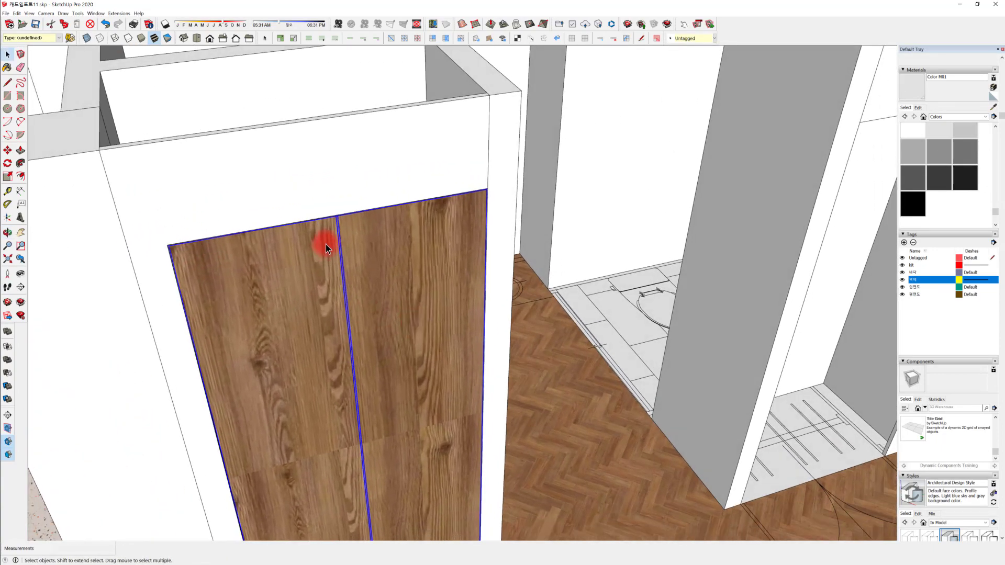
scroll(359, 222, "up", 6)
scroll(309, 199, "down", 8)
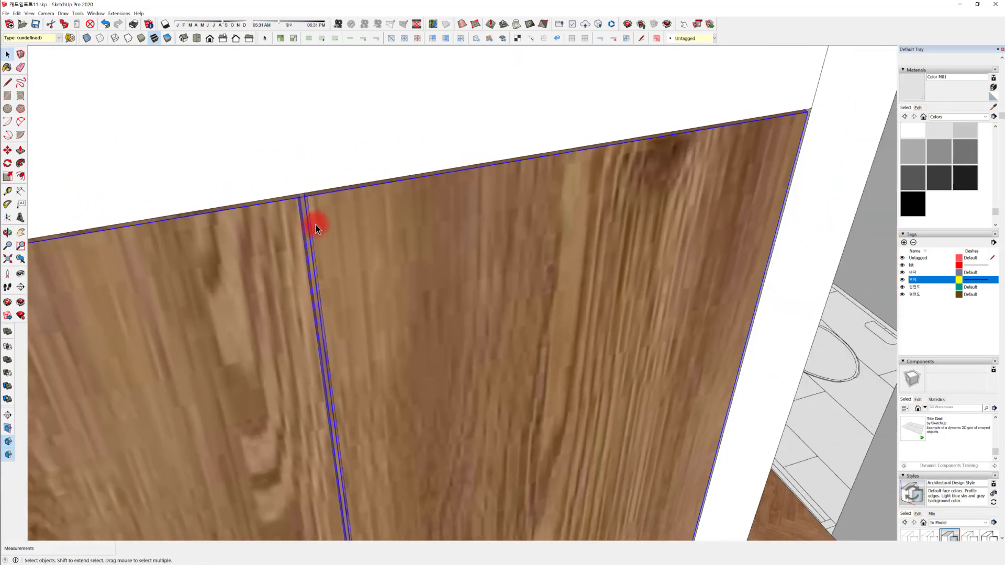
scroll(209, 236, "up", 3)
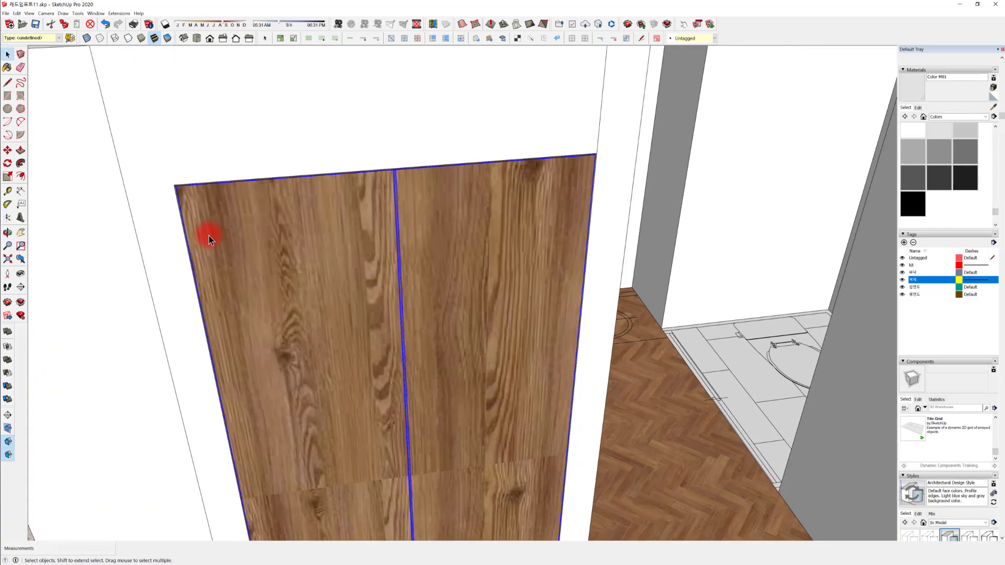
key("m")
scroll(193, 209, "up", 3)
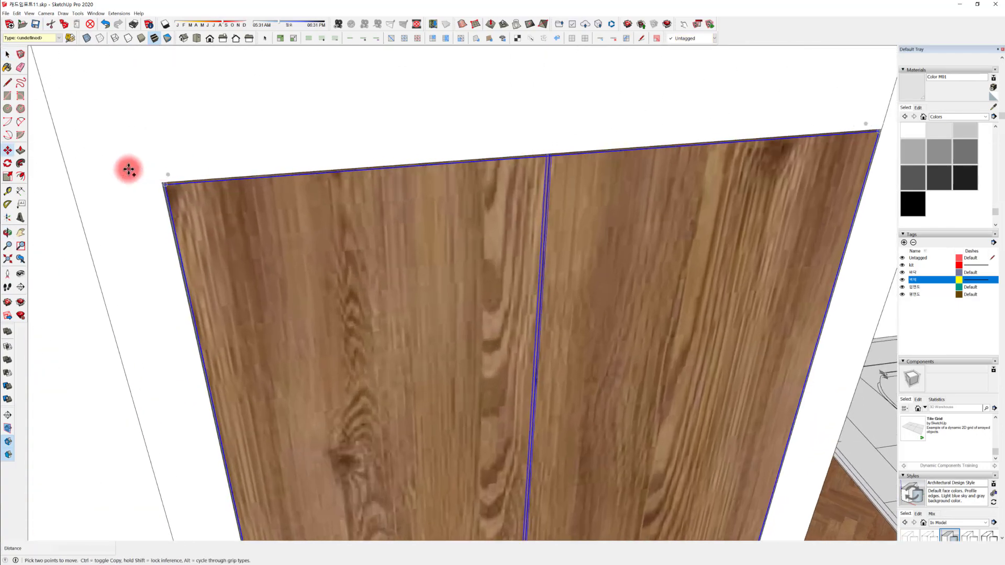
scroll(476, 220, "down", 6)
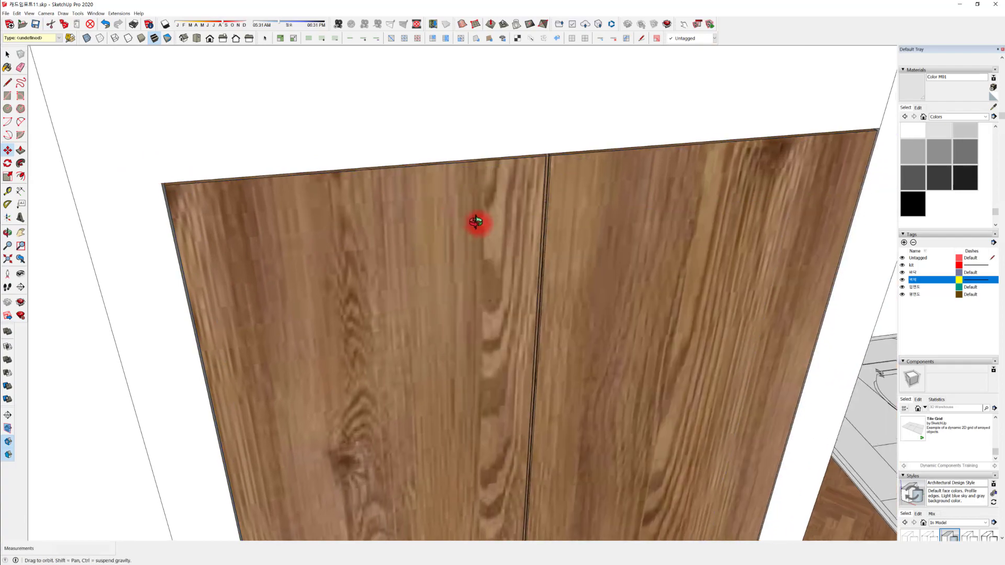
scroll(650, 291, "up", 2)
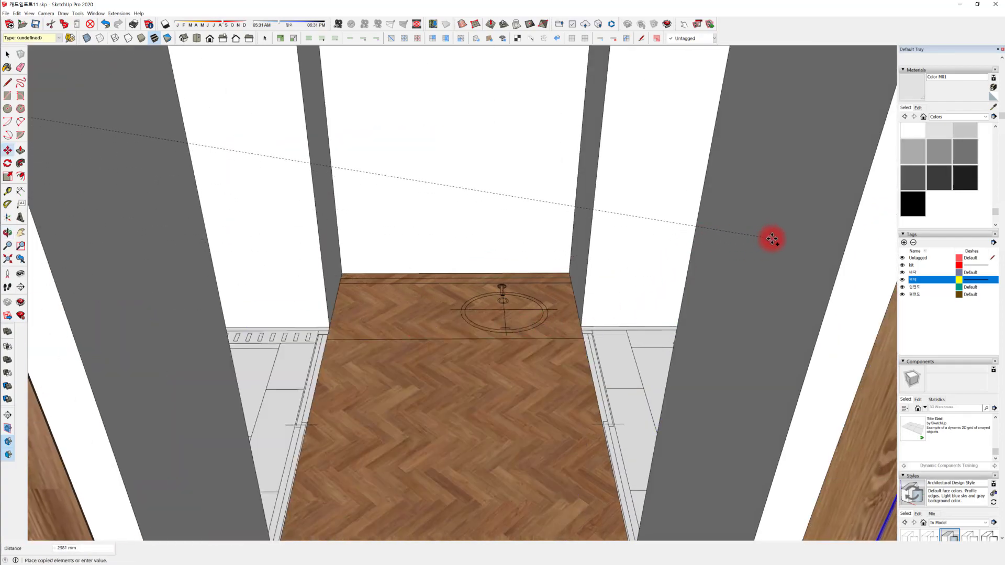
middle_click_drag(780, 244, 481, 296, "shift")
scroll(482, 296, "down", 2)
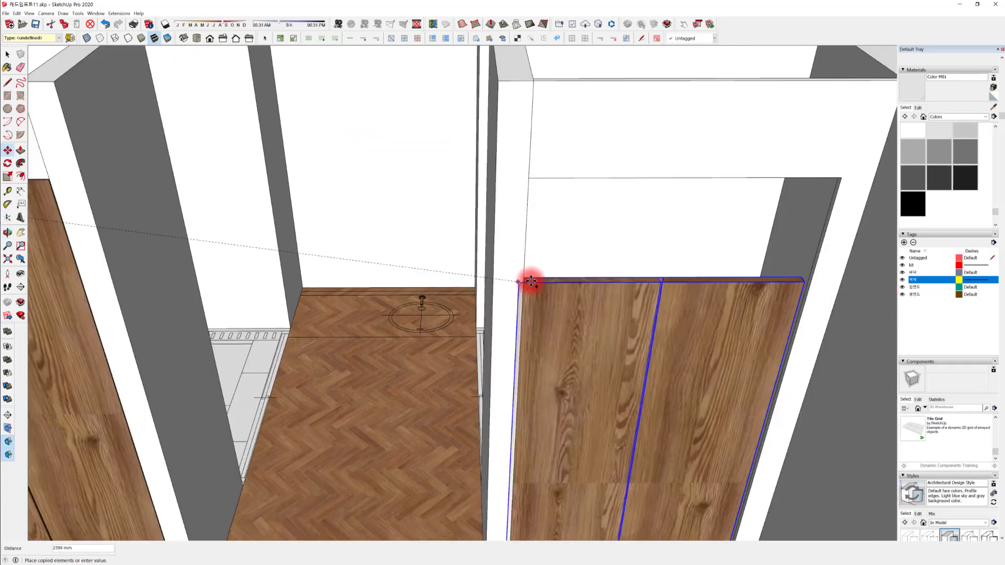
left_click(530, 196)
scroll(478, 267, "down", 5)
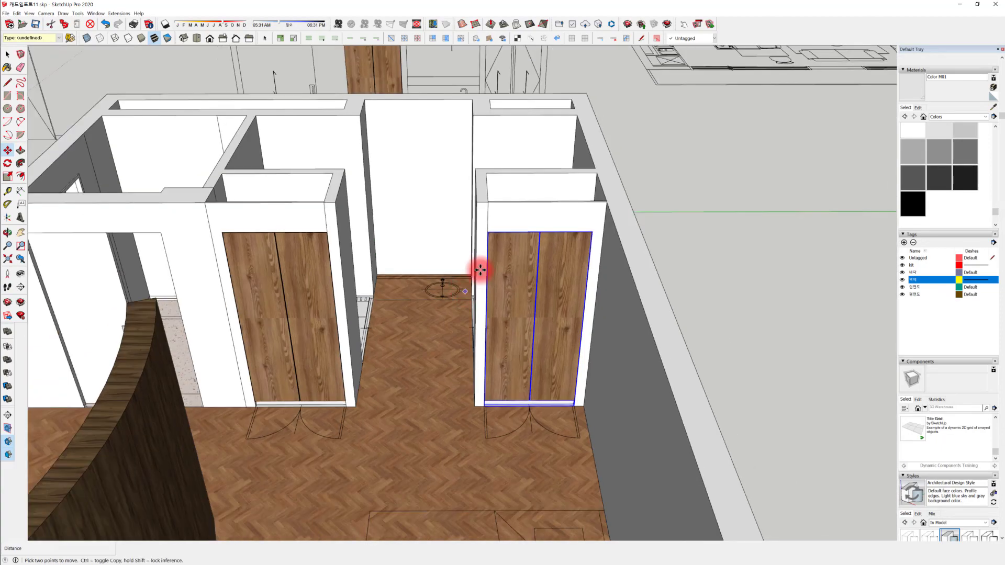
key("space")
middle_click_drag(263, 319, 517, 271)
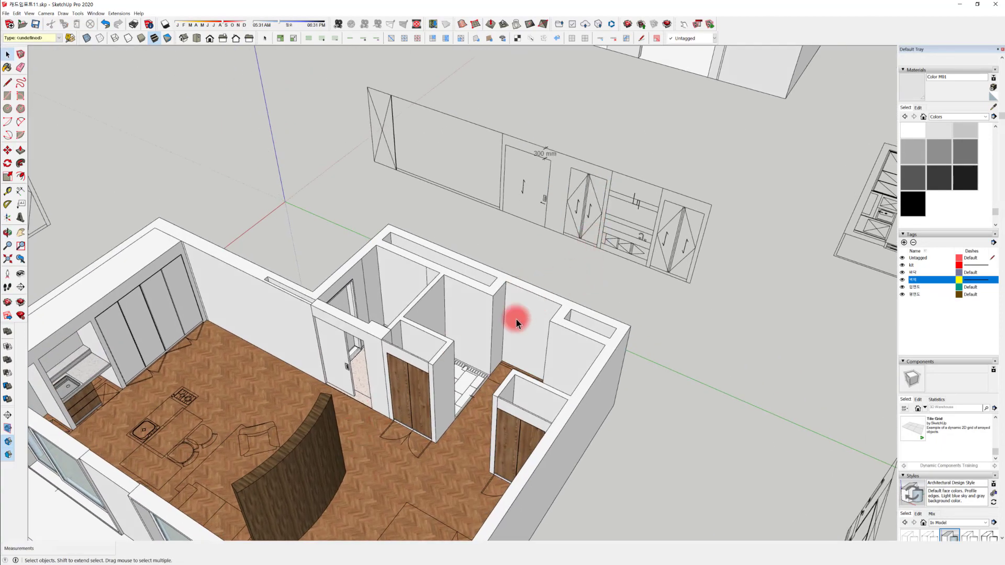
Examine both fitted closets and the shower, washbasin and toilet areas behind them in the floor plan model
middle_click_drag(516, 319, 585, 361)
scroll(456, 318, "up", 2)
middle_click_drag(377, 340, 508, 323)
scroll(582, 302, "down", 2)
middle_click_drag(592, 303, 402, 323)
middle_click_drag(490, 307, 177, 428)
scroll(535, 435, "up", 2)
mouse_move(485, 370)
middle_mouse_down()
mouse_move(321, 287)
mouse_move(343, 346)
mouse_move(406, 301)
mouse_move(367, 349)
mouse_move(532, 478)
mouse_move(605, 460)
mouse_move(577, 466)
mouse_move(382, 274)
mouse_move(415, 399)
mouse_move(478, 381)
mouse_move(416, 371)
mouse_move(234, 409)
middle_mouse_up()
scroll(367, 349, "down", 5)
scroll(416, 371, "up", 6)
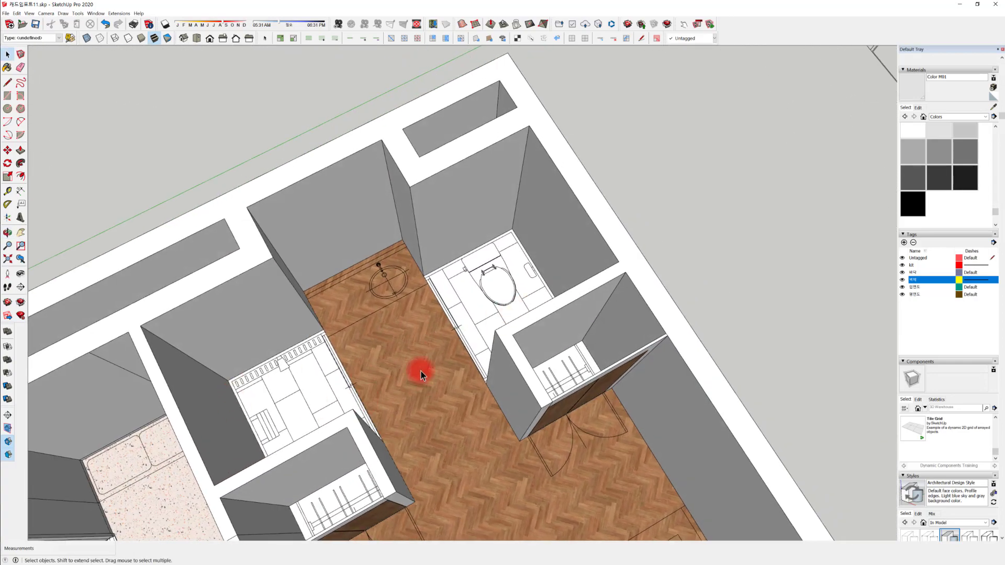
Draw a rectangle of 1400 by 1150 mm covering the toilet room's floor
mouse_move(432, 467)
middle_mouse_down()
mouse_move(478, 448)
mouse_move(451, 375)
mouse_move(533, 381)
mouse_move(424, 327)
mouse_move(490, 341)
mouse_move(503, 356)
mouse_move(475, 345)
mouse_move(543, 318)
mouse_move(439, 276)
mouse_move(536, 309)
mouse_move(552, 283)
middle_mouse_up()
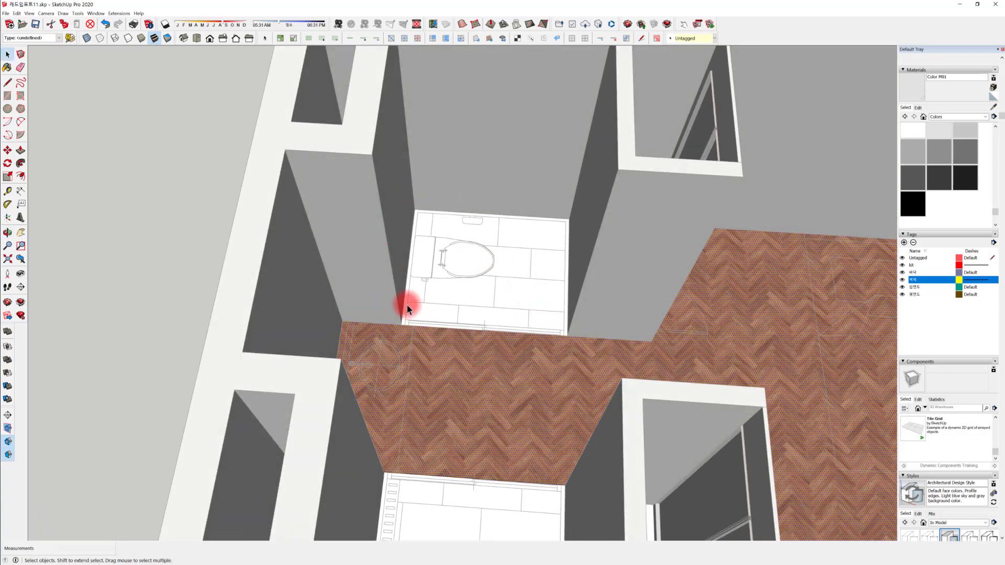
key("r")
left_click_drag(416, 208, 566, 314)
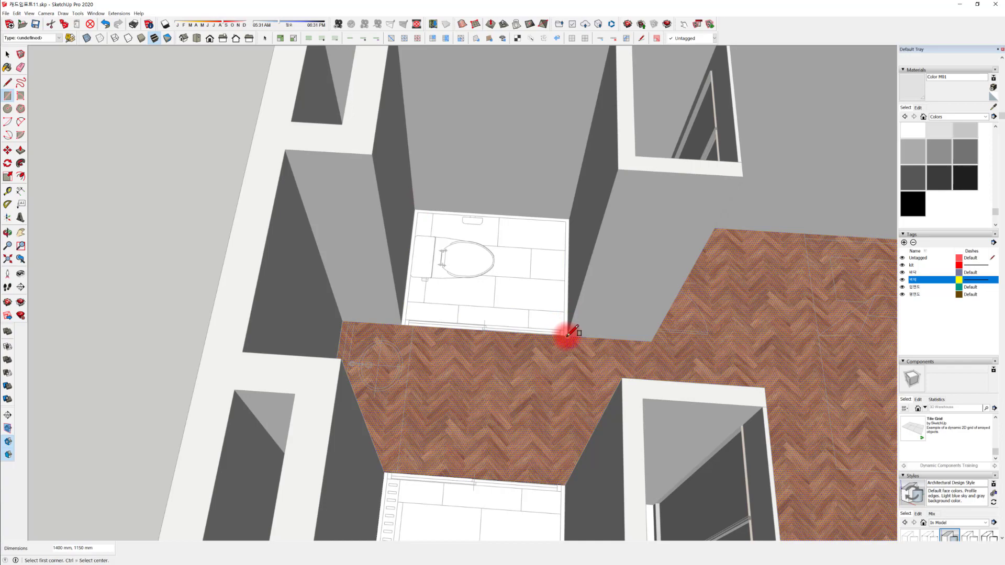
mouse_move(564, 376)
middle_mouse_down()
mouse_move(288, 391)
mouse_move(209, 340)
mouse_move(186, 541)
mouse_move(251, 349)
middle_mouse_up()
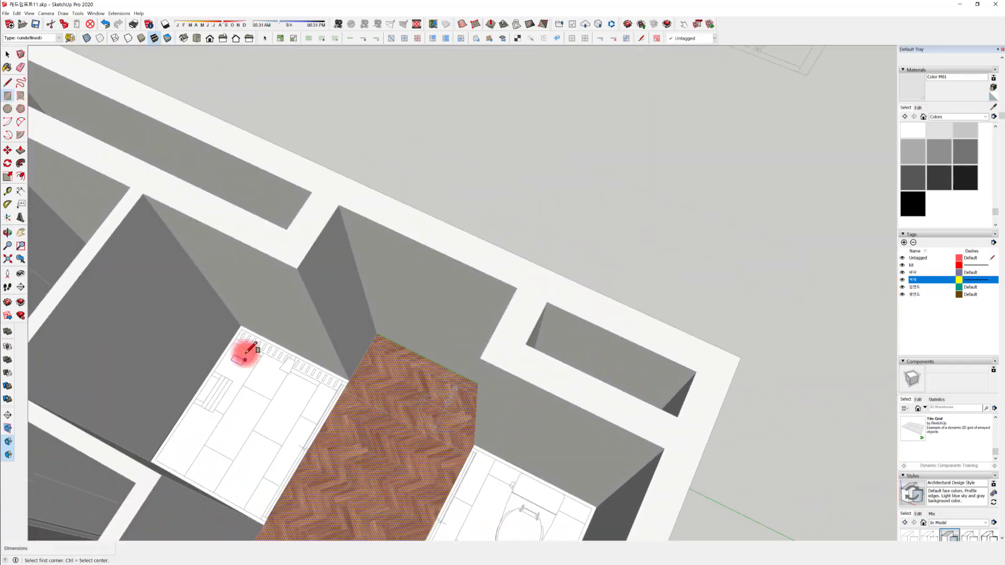
left_click(241, 326)
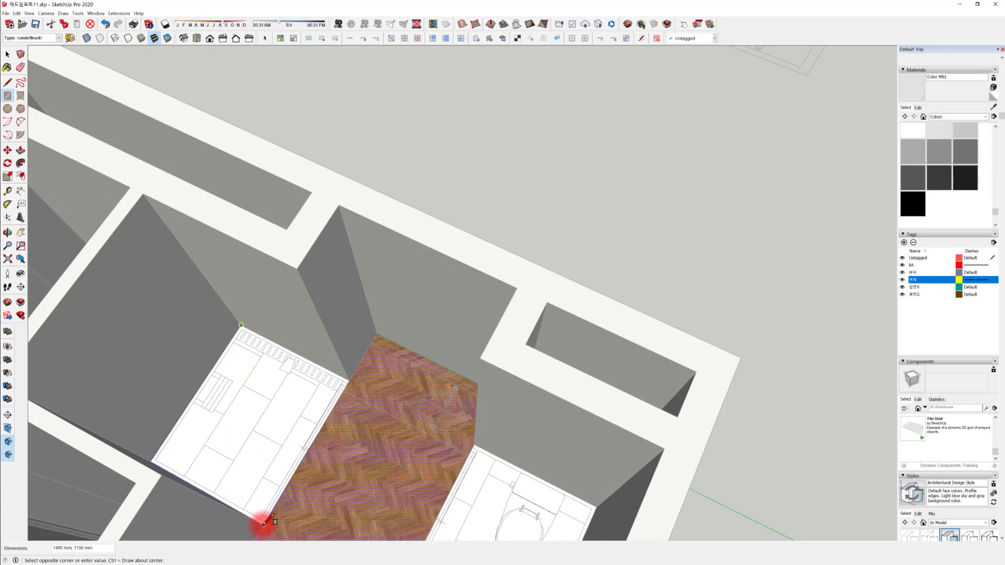
scroll(314, 419, "up", 2)
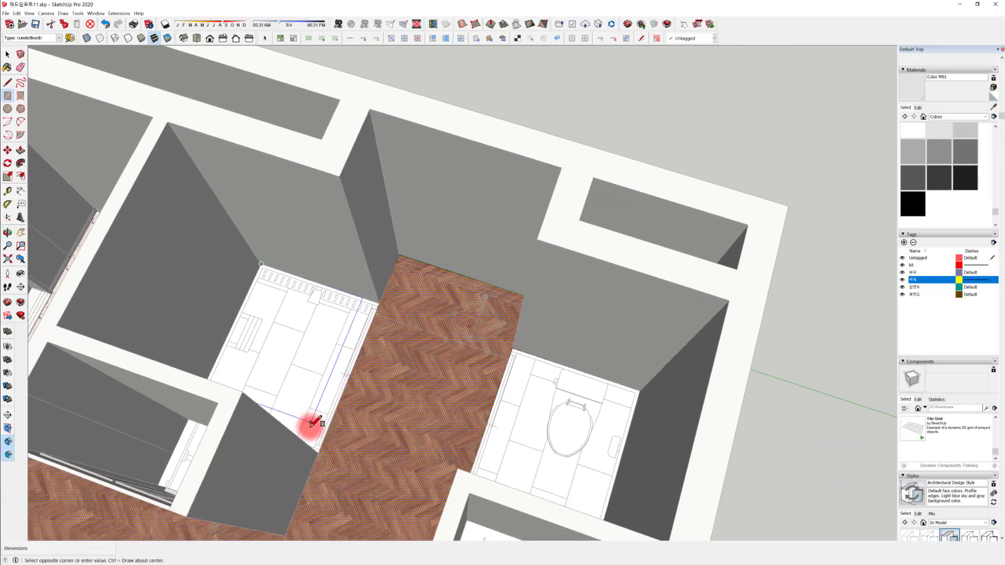
scroll(317, 434, "up", 3)
key("space")
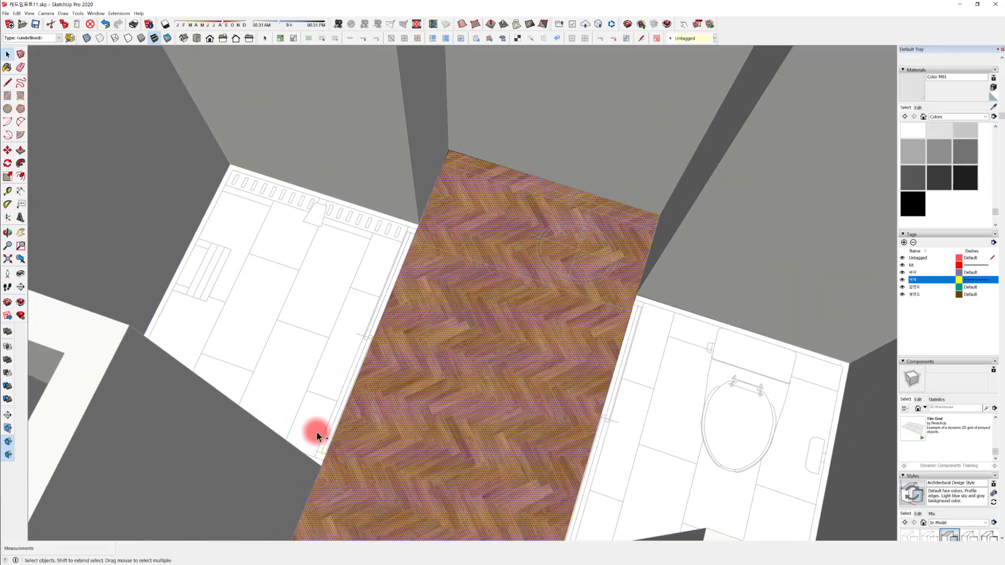
Undo the toilet floor rectangle and place guides 50 mm inside the doorway edges of the toilet and shower rooms
key("ctrl+z")
middle_click_drag(366, 429, 644, 314)
middle_click_drag(529, 345, 495, 347)
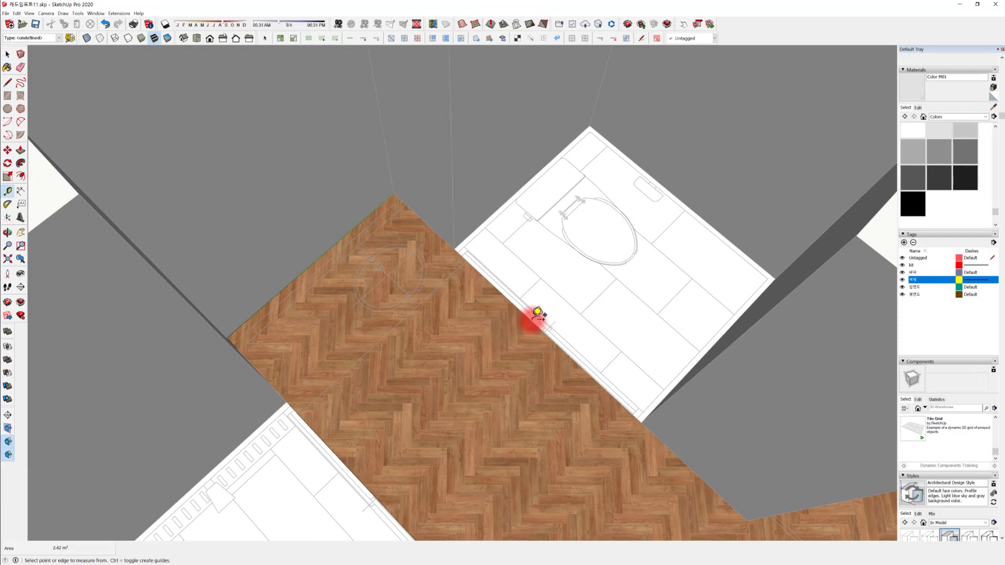
left_click_drag(531, 320, 471, 237)
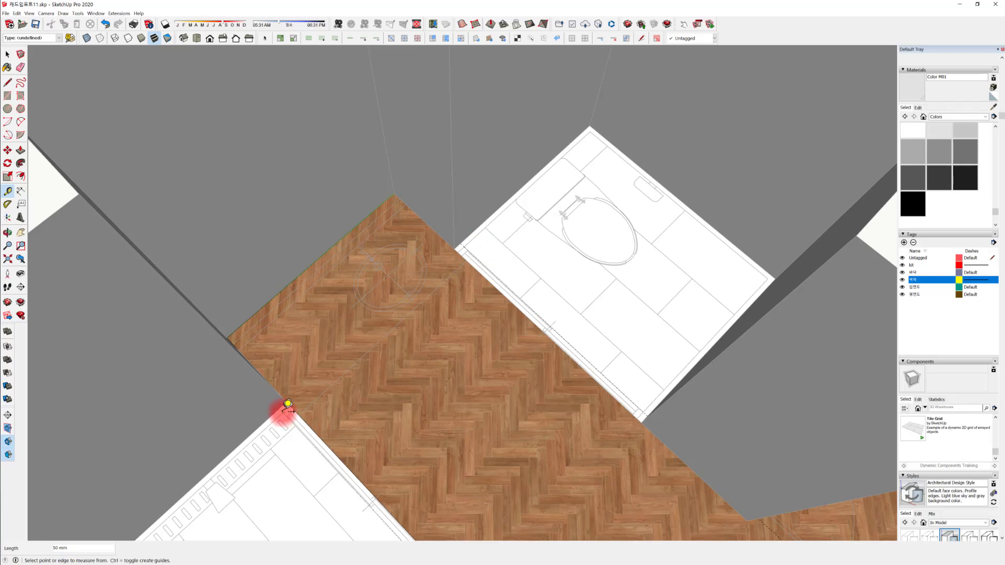
middle_click_drag(288, 404, 492, 378)
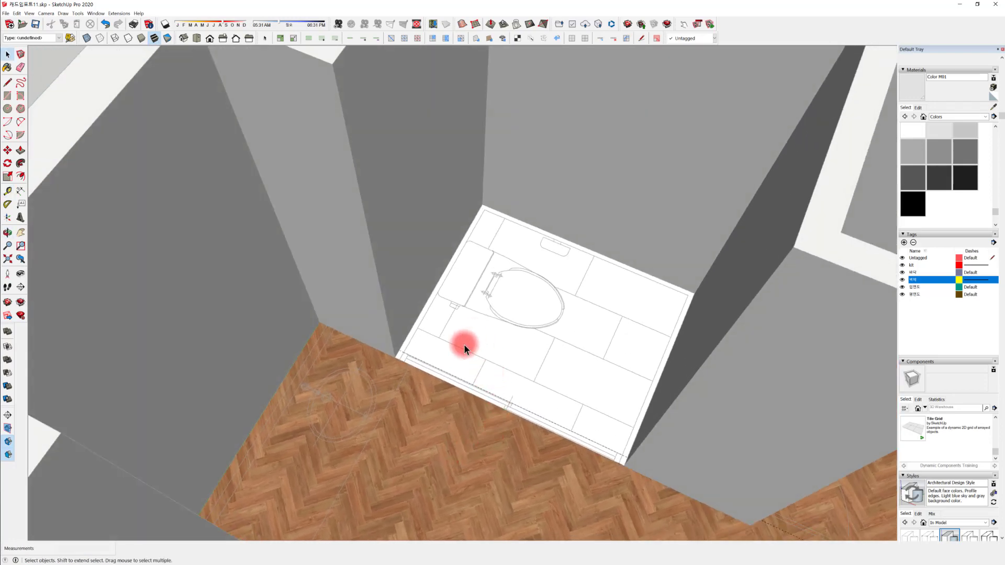
Draw 1400 by 1100 mm rectangles on the toilet and shower room floors, from the back corners up to the doorway guides
key("r")
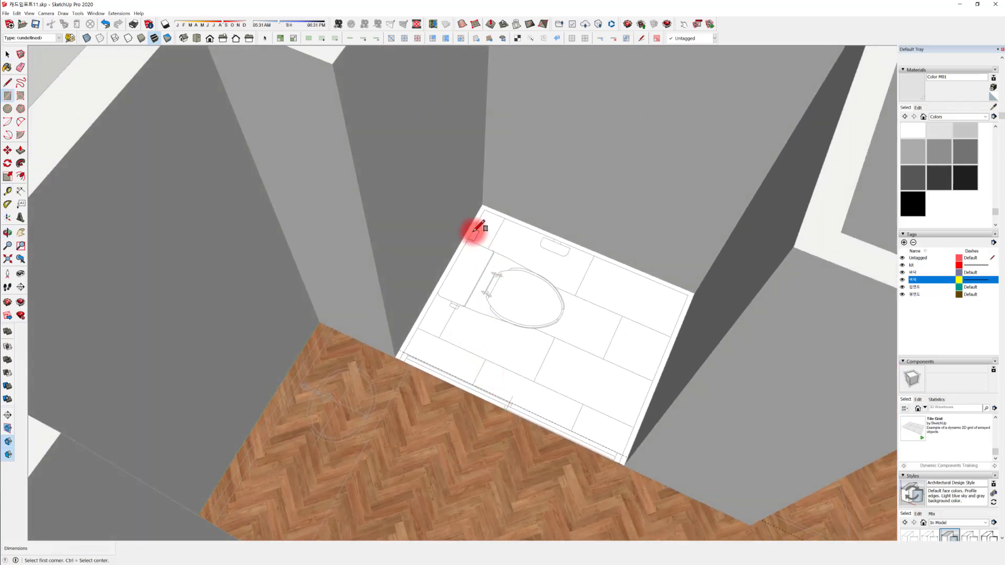
mouse_move(482, 204)
left_mouse_down()
mouse_move(602, 427)
mouse_move(630, 451)
left_mouse_up()
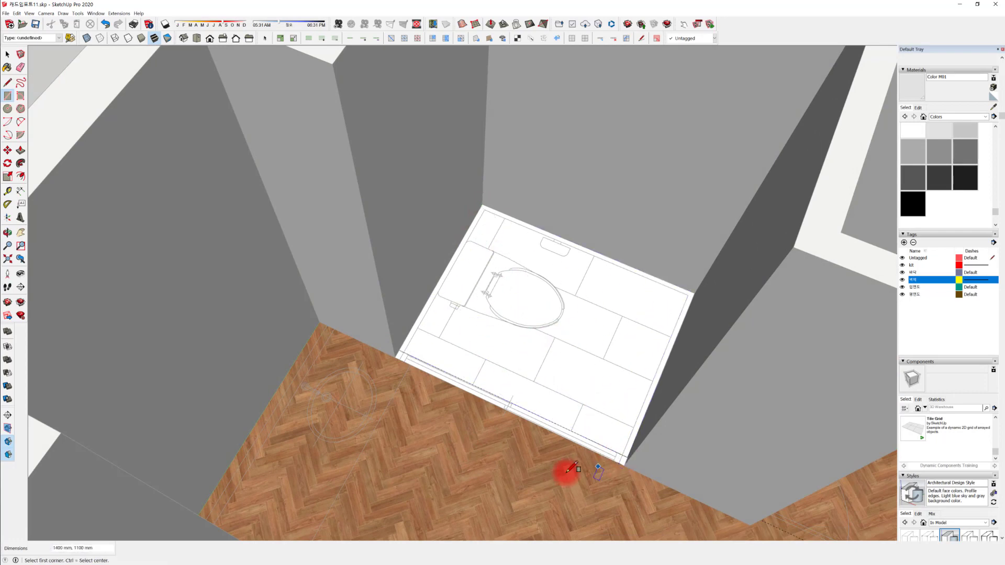
middle_click_drag(566, 471, 225, 414)
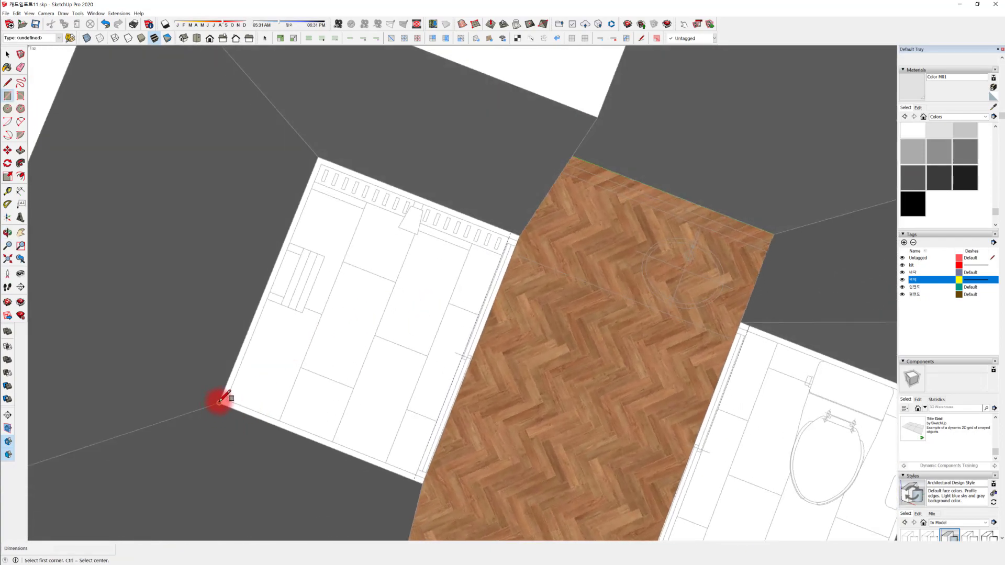
left_click_drag(220, 401, 497, 241)
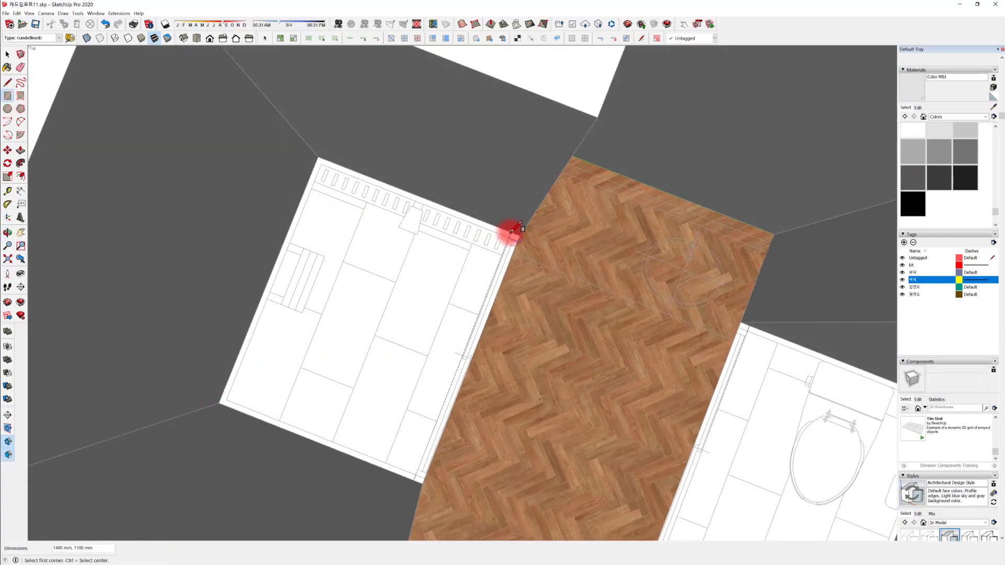
middle_click_drag(516, 228, 523, 385)
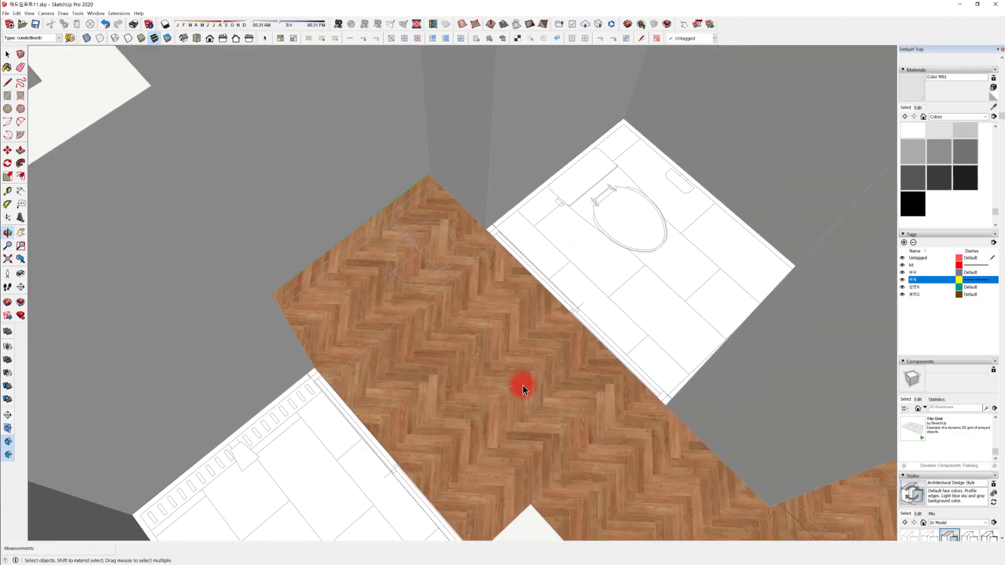
Push the toilet room's floor rectangle down 20 mm with Push/Pull
left_click(622, 292)
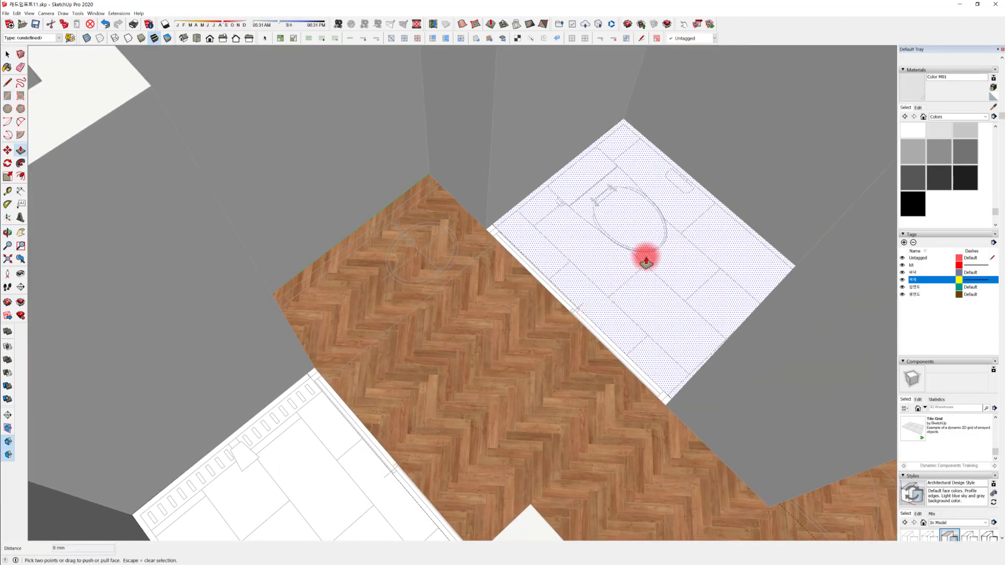
mouse_move(649, 256)
left_mouse_down()
mouse_move(658, 244)
mouse_move(662, 260)
left_mouse_up()
key("ctrl+z")
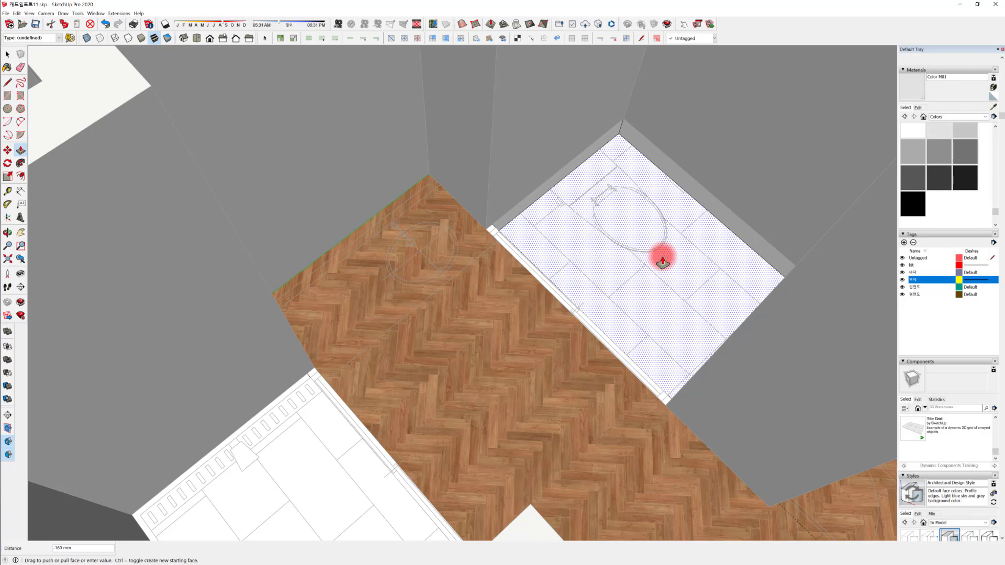
key("Return")
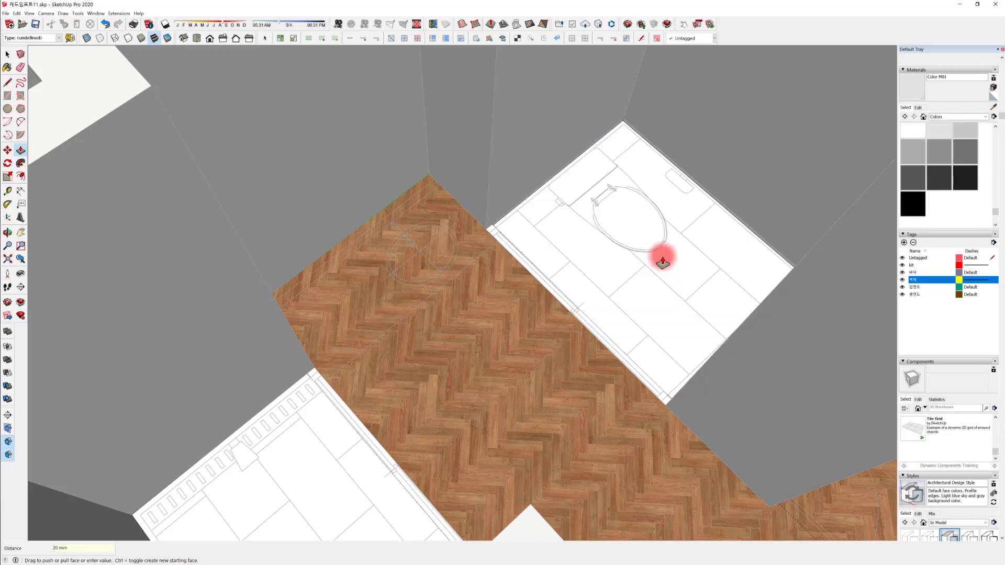
middle_click_drag(592, 277, 215, 148)
key("p")
middle_click_drag(301, 180, 565, 246)
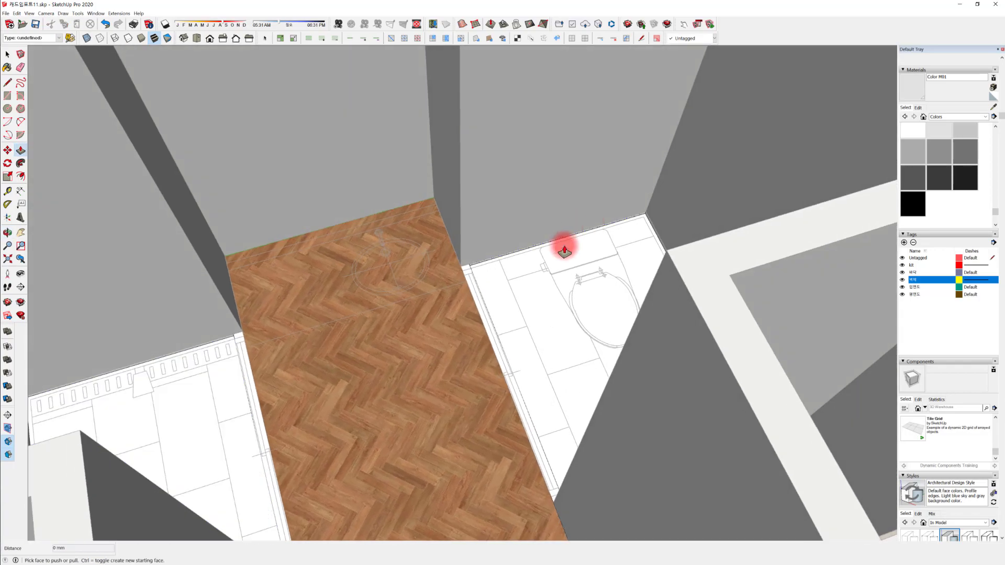
Examine the toilet and shower room floors, the washbasin area and the adjoining walls in the floor plan model
key("space")
scroll(435, 331, "down", 3)
mouse_move(426, 330)
middle_mouse_down()
mouse_move(666, 343)
mouse_move(288, 309)
middle_mouse_up()
scroll(494, 403, "up", 5)
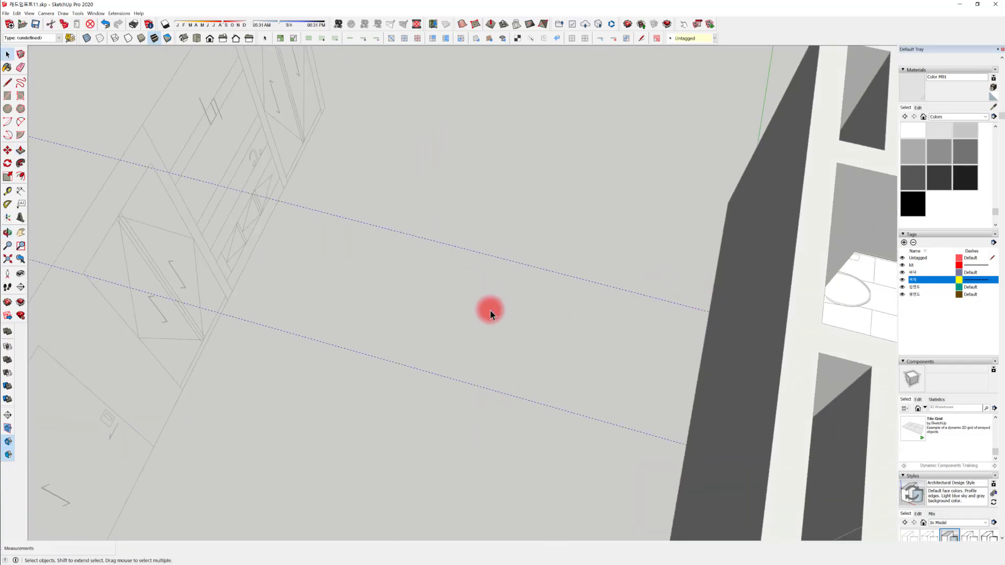
mouse_move(550, 309)
middle_mouse_down()
mouse_move(595, 329)
mouse_move(269, 220)
mouse_move(436, 191)
middle_mouse_up()
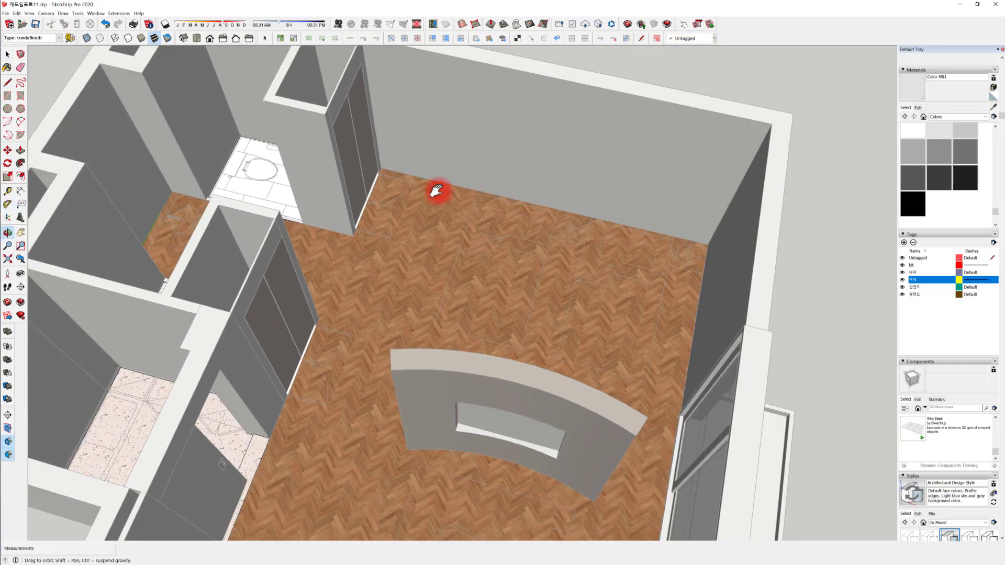
scroll(568, 267, "down", 5)
scroll(292, 319, "up", 4)
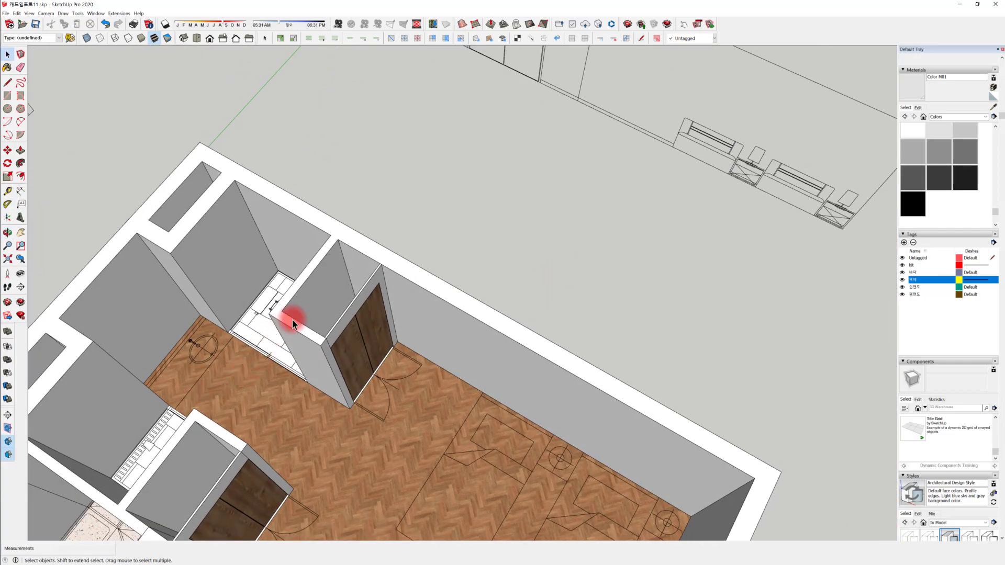
scroll(292, 319, "up", 3)
mouse_move(269, 281)
middle_mouse_down()
mouse_move(251, 332)
mouse_move(529, 144)
mouse_move(297, 105)
mouse_move(712, 114)
mouse_move(316, 250)
mouse_move(460, 213)
mouse_move(407, 365)
mouse_move(269, 231)
mouse_move(711, 270)
mouse_move(573, 357)
middle_mouse_up()
scroll(361, 329, "up", 5)
scroll(667, 373, "down", 10)
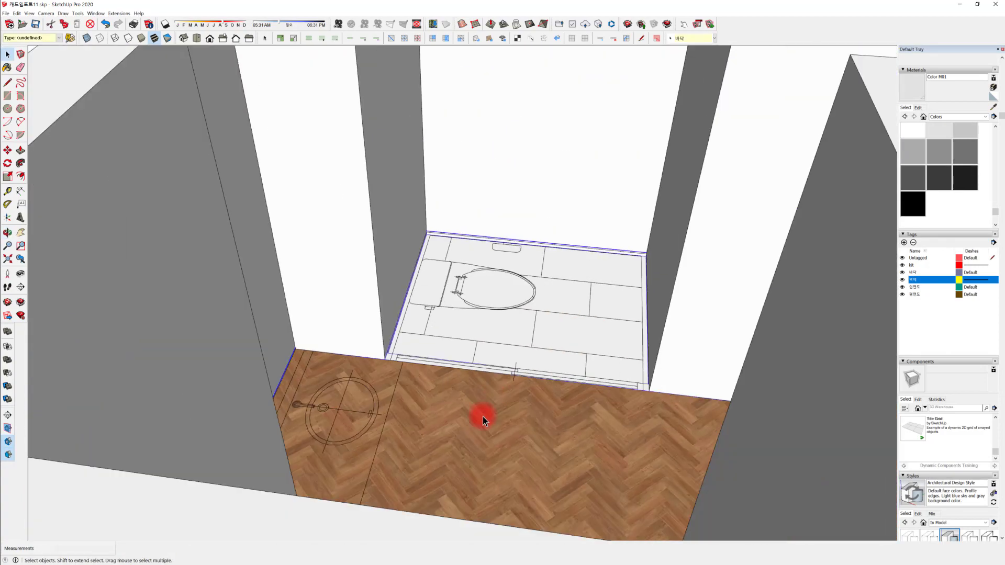
middle_click_drag(480, 415, 480, 354)
scroll(480, 354, "down", 5)
scroll(511, 322, "down", 3)
middle_click_drag(511, 322, 253, 177)
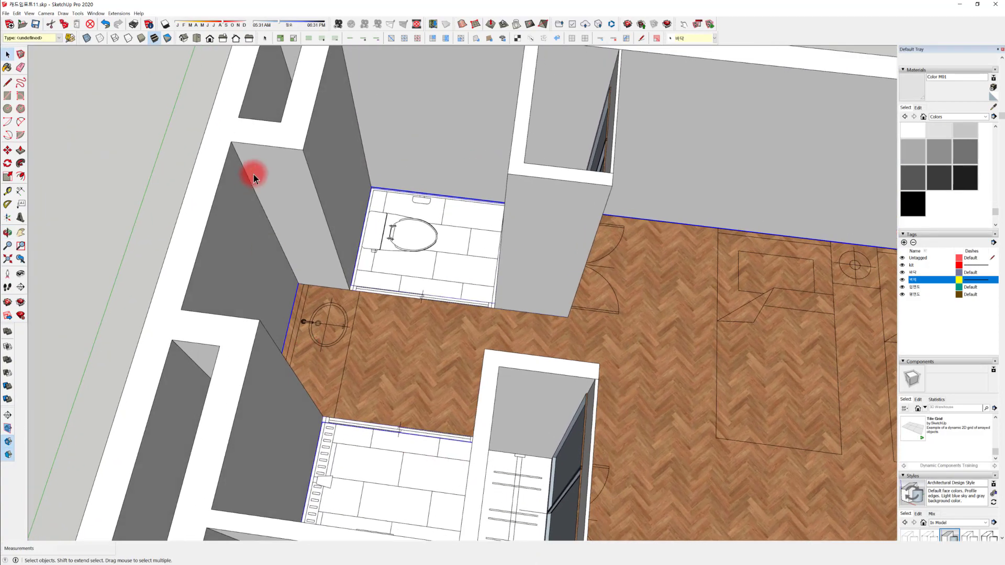
middle_click_drag(534, 398, 507, 223)
scroll(666, 325, "down", 5)
Measure the height of the double door frame beside the washbasin in the elevation drawing
scroll(646, 278, "up", 8)
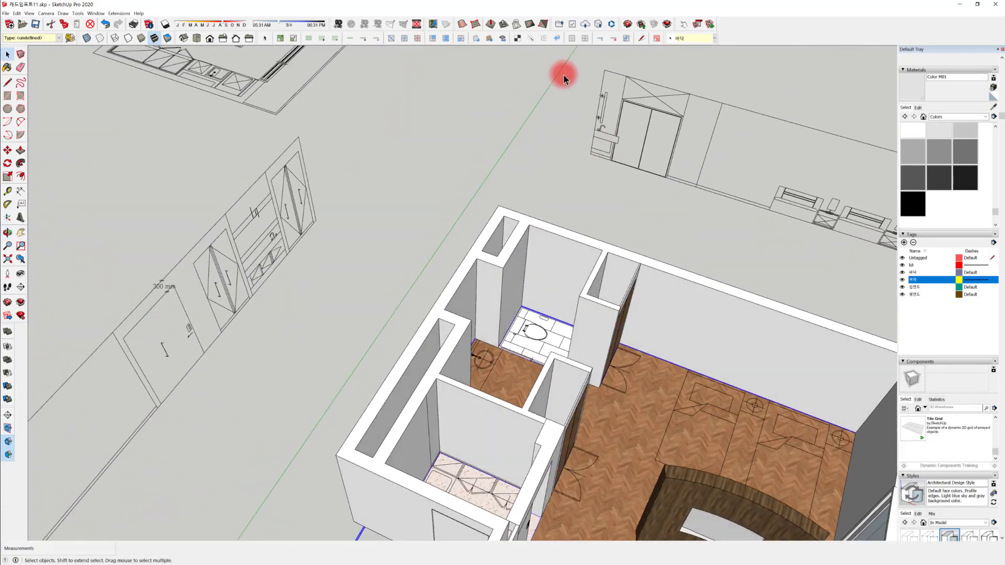
scroll(656, 142, "up", 4)
scroll(655, 142, "up", 3)
mouse_move(450, 496)
middle_mouse_down()
mouse_move(504, 426)
mouse_move(513, 385)
middle_mouse_up()
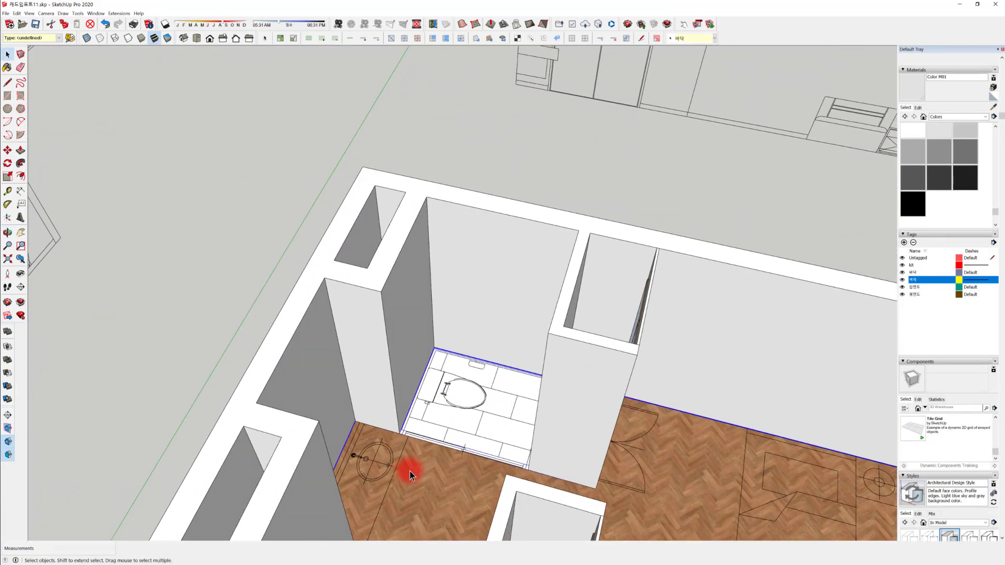
mouse_move(410, 471)
middle_mouse_down()
mouse_move(504, 344)
mouse_move(512, 296)
mouse_move(464, 218)
middle_mouse_up()
scroll(464, 218, "up", 6)
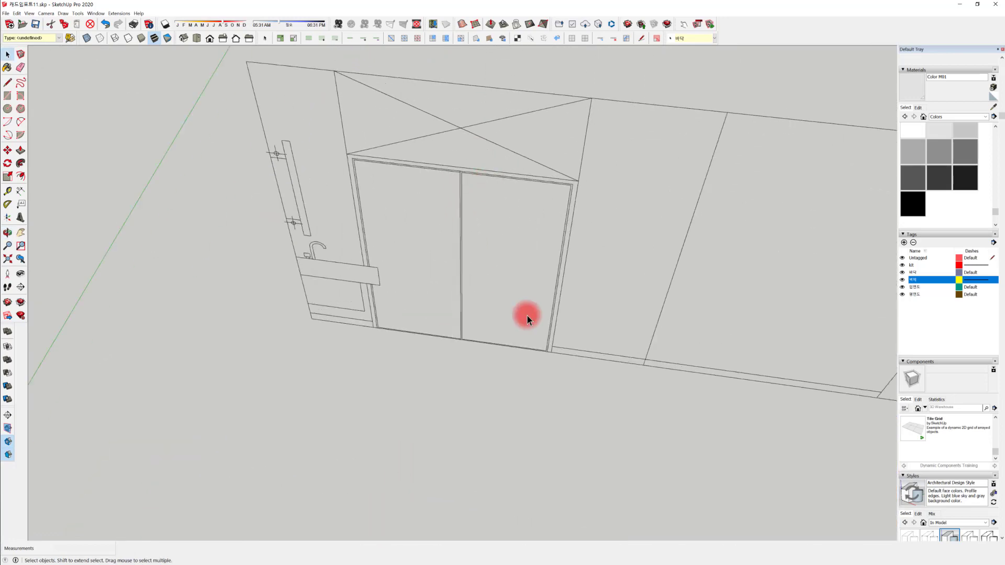
middle_click_drag(527, 314, 502, 344)
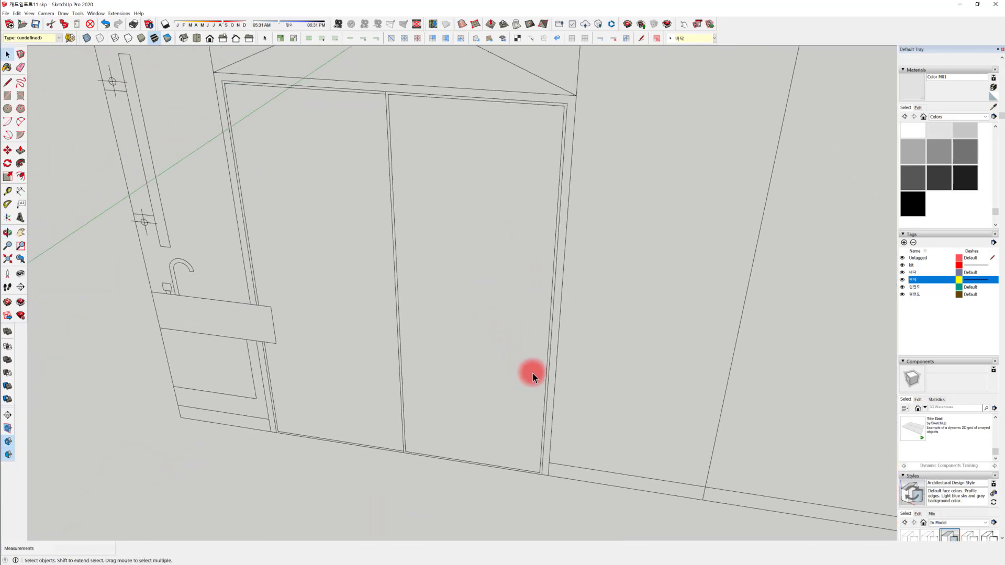
key("t")
left_click(548, 476)
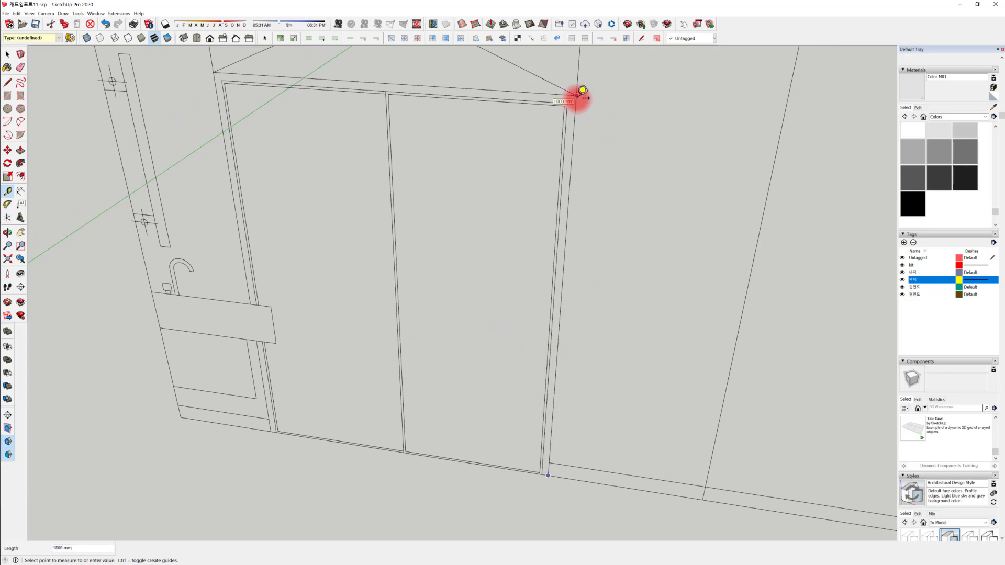
middle_click_drag(583, 90, 426, 359)
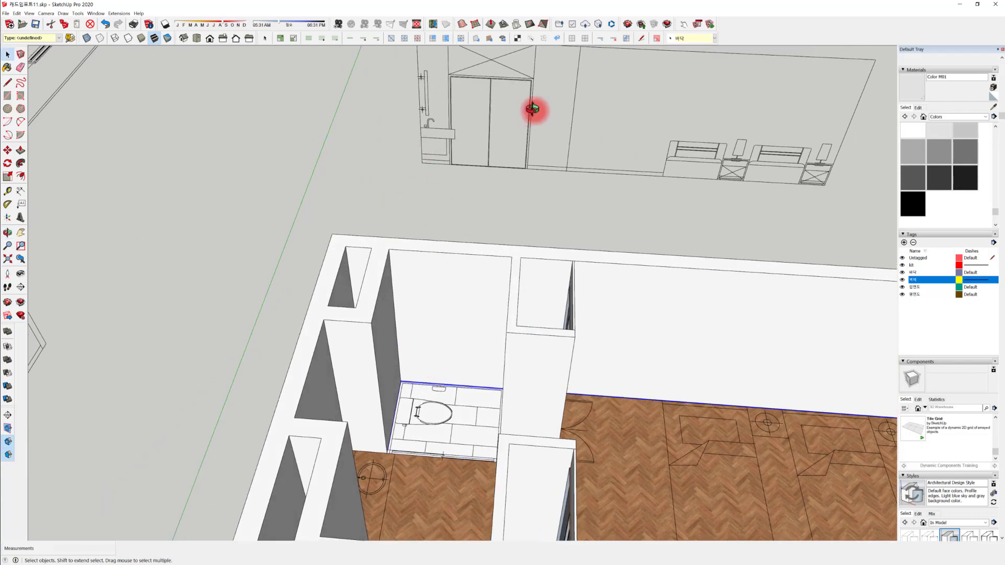
Compare the toilet room's doorway in the model with the double door in the elevation drawing
middle_click_drag(532, 109, 491, 172)
middle_click_drag(415, 296, 388, 385)
scroll(469, 152, "up", 3)
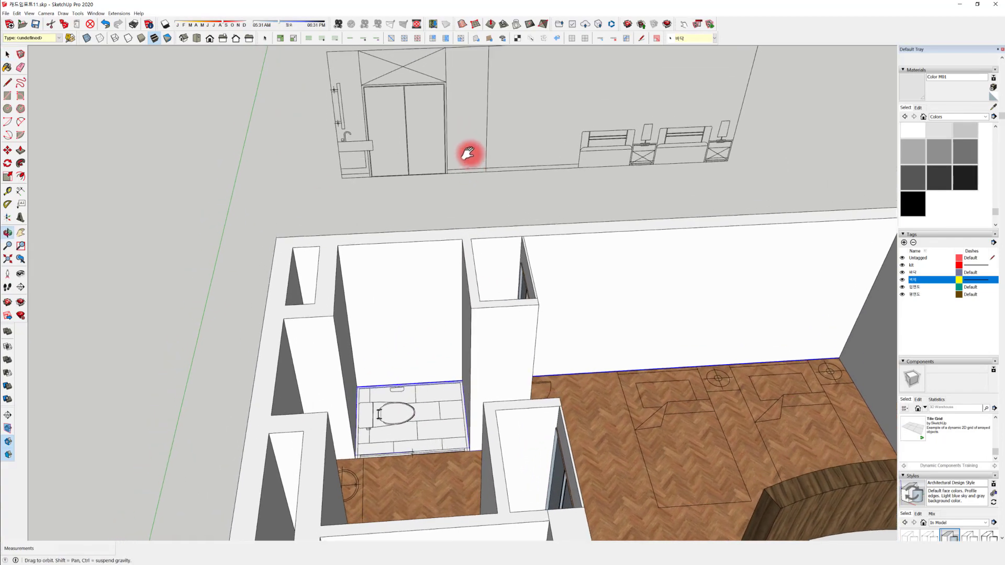
scroll(426, 359, "up", 5)
middle_click_drag(409, 436, 404, 477)
scroll(350, 479, "up", 3)
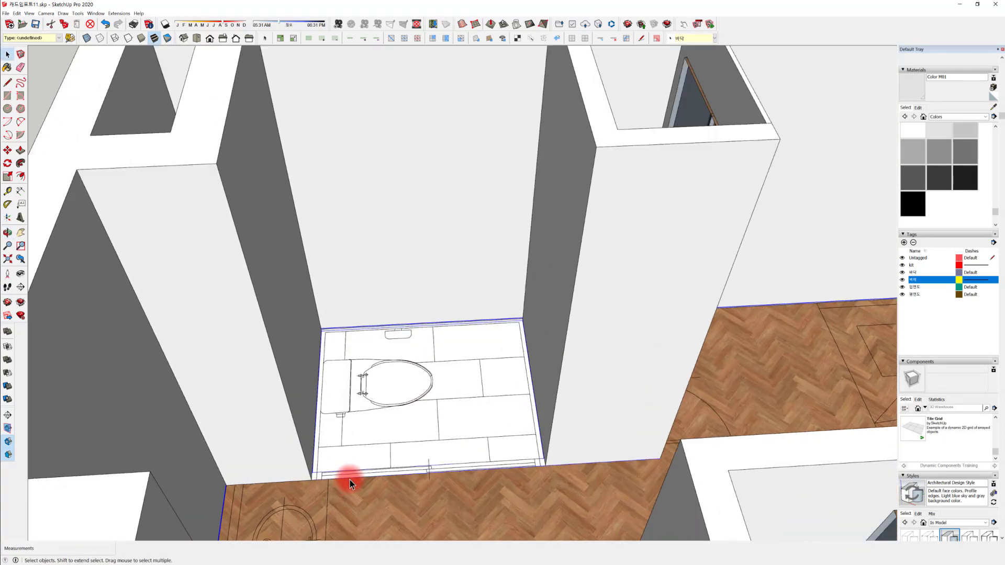
scroll(356, 477, "down", 3)
scroll(470, 364, "down", 5)
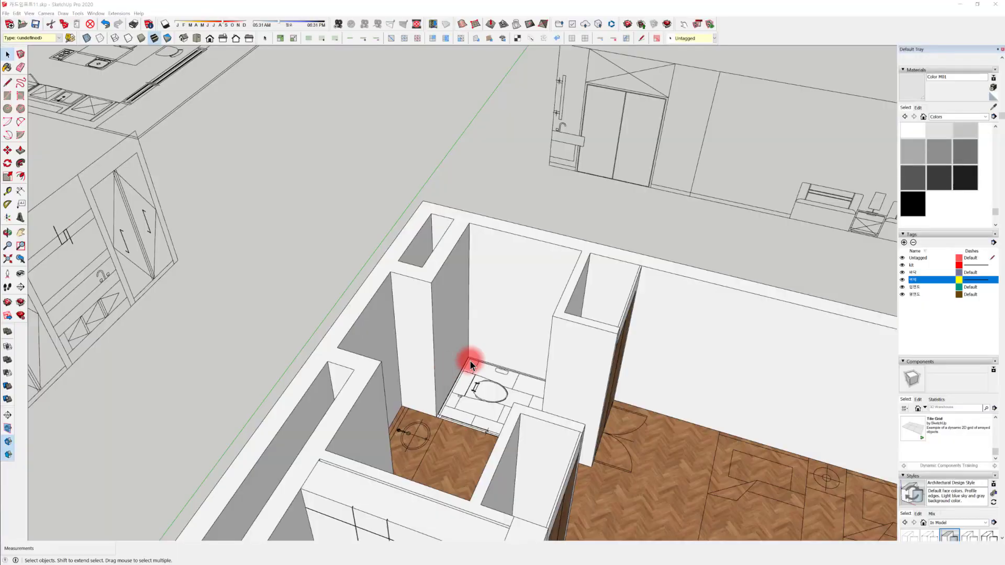
middle_click_drag(504, 268, 356, 473, "shift")
scroll(381, 463, "up", 5)
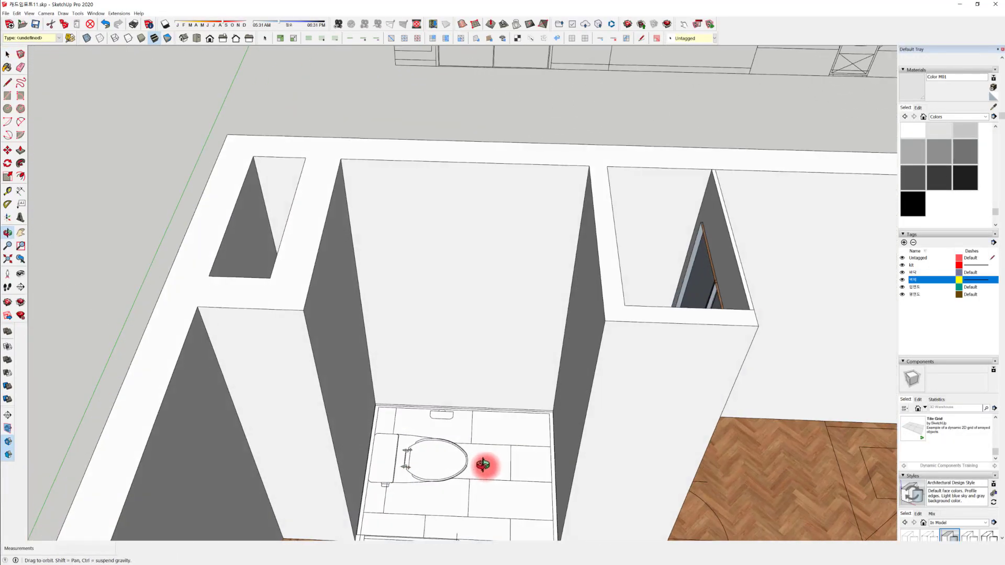
scroll(395, 440, "down", 5)
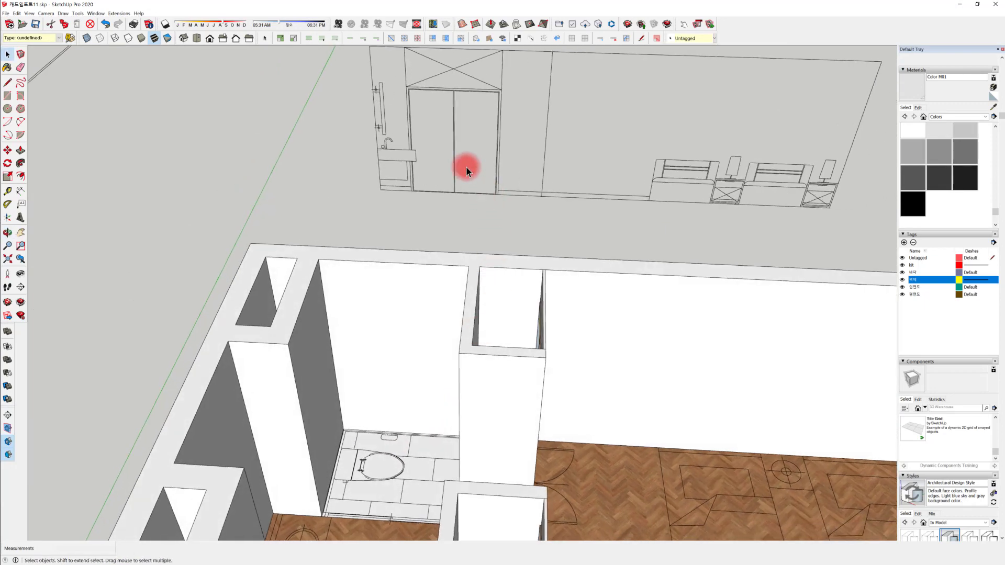
Place a guide 600 mm below the top edge of the wall pier beside the toilet room's doorway
middle_click_drag(381, 485, 391, 522, "shift")
scroll(392, 522, "up", 8)
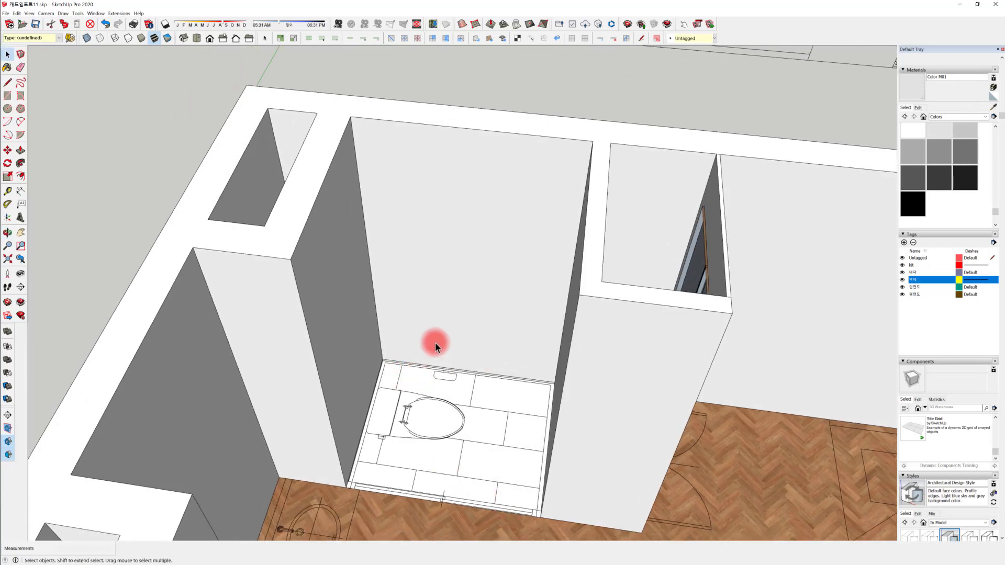
key("t")
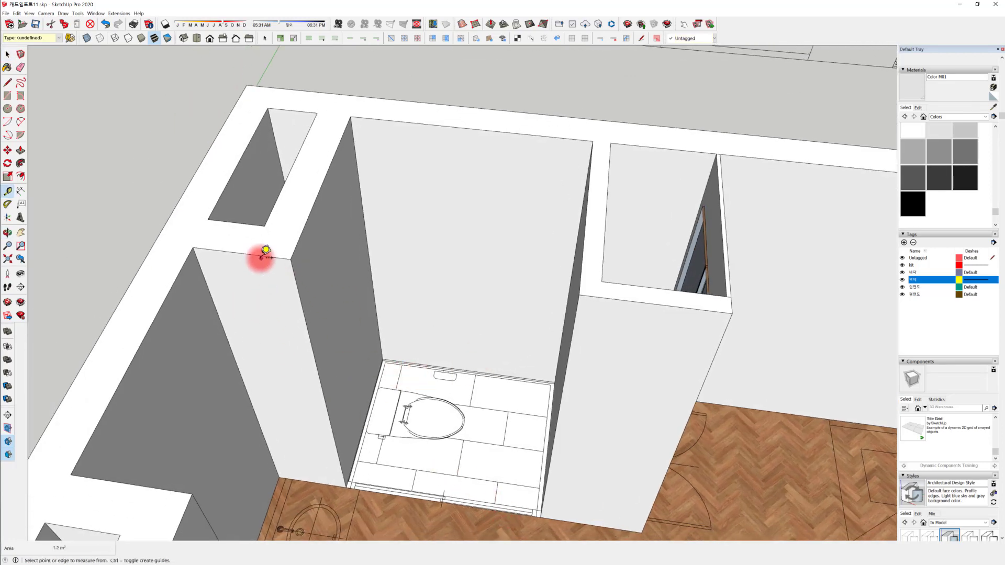
left_click(262, 256)
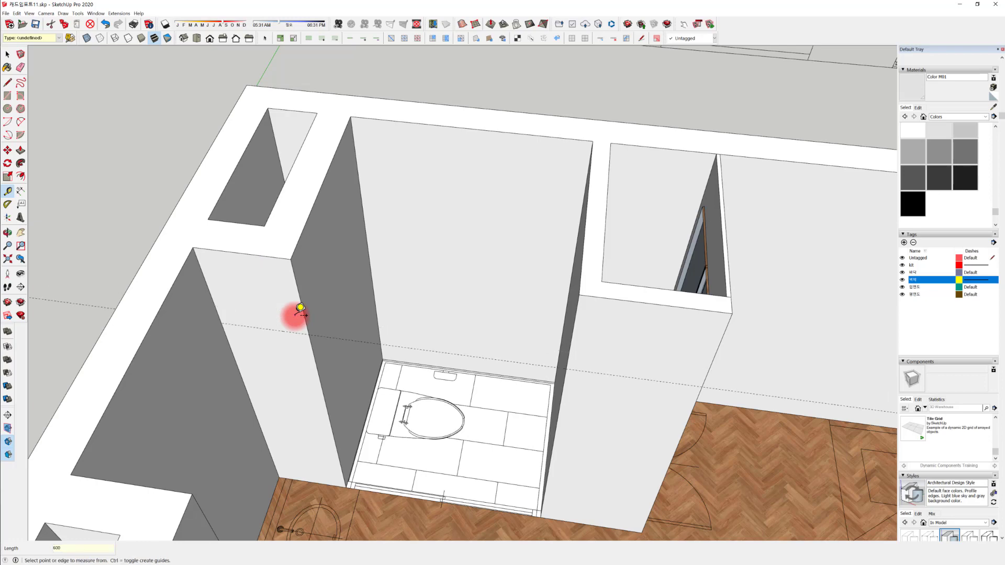
Measure the guide's height above the floor at the pier and the depth of the door frame drawn in the toilet room's doorway
middle_click_drag(244, 403, 388, 241)
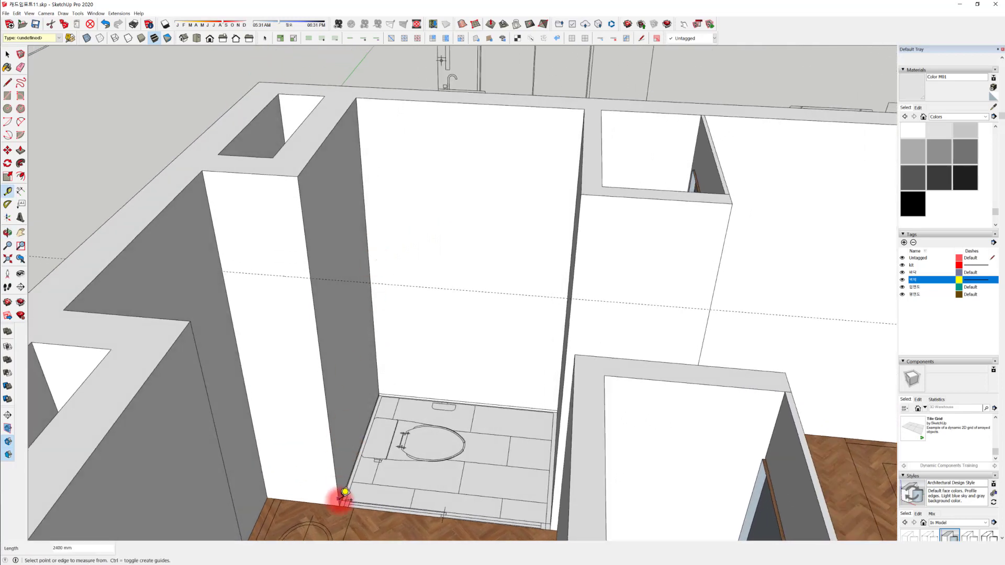
left_click_drag(340, 504, 314, 291)
key("space")
scroll(341, 292, "up", 6)
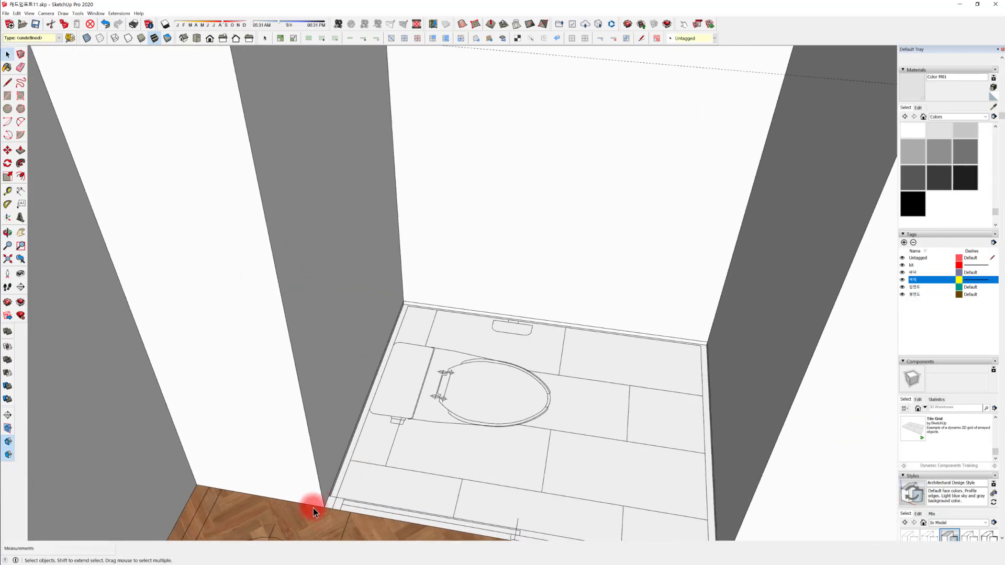
key("t")
left_click(324, 505)
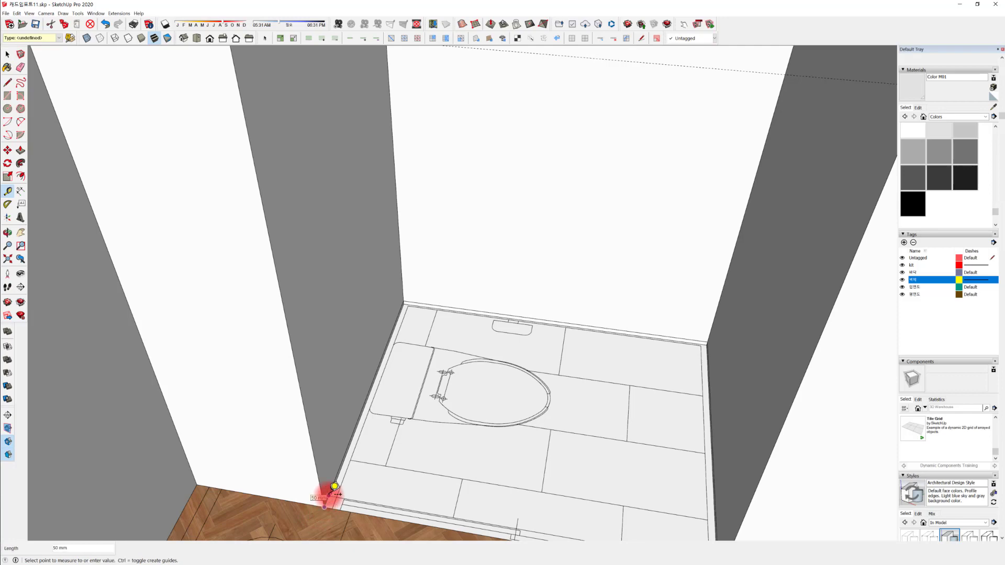
scroll(331, 499, "down", 5)
middle_click_drag(312, 308, 308, 287)
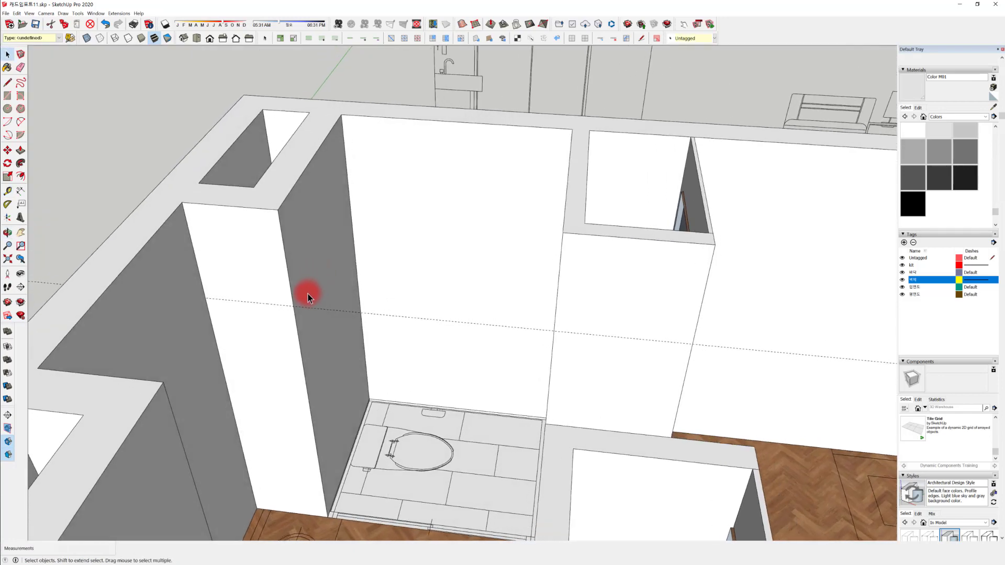
Draw a rectangle across the toilet room's doorway from the pier's top corner down to the guide at the opposite wall
key("r")
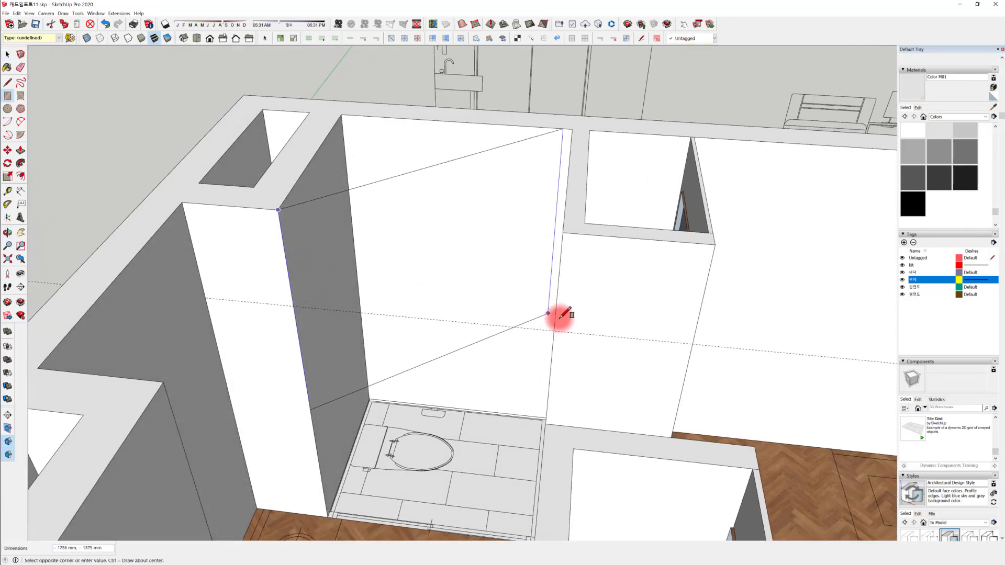
left_click(555, 329)
middle_click_drag(399, 288, 420, 321)
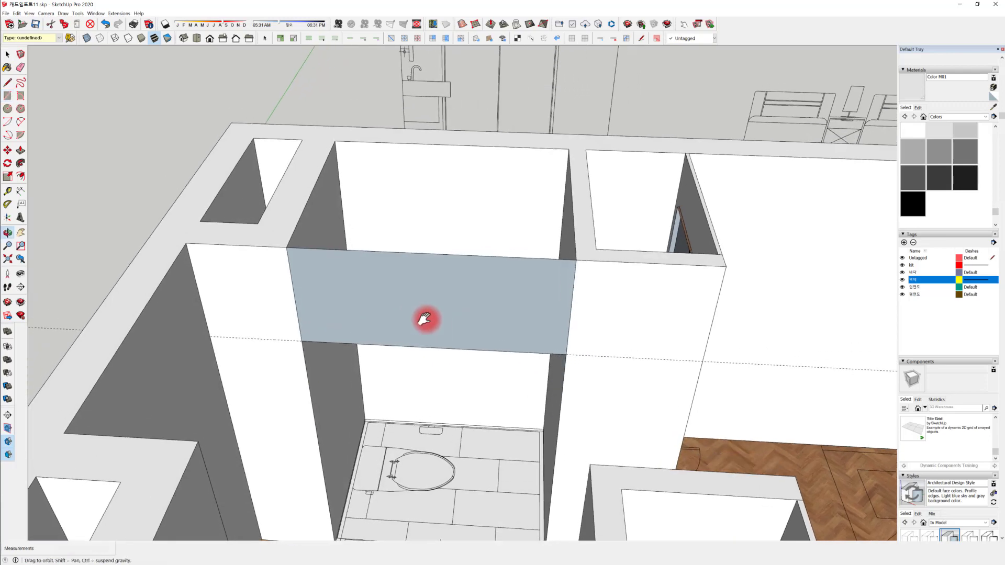
key("space")
Offset the outline of the rectangle above the doorway inward to form a narrow transom frame
scroll(333, 278, "up", 3)
middle_click_drag(332, 278, 295, 281)
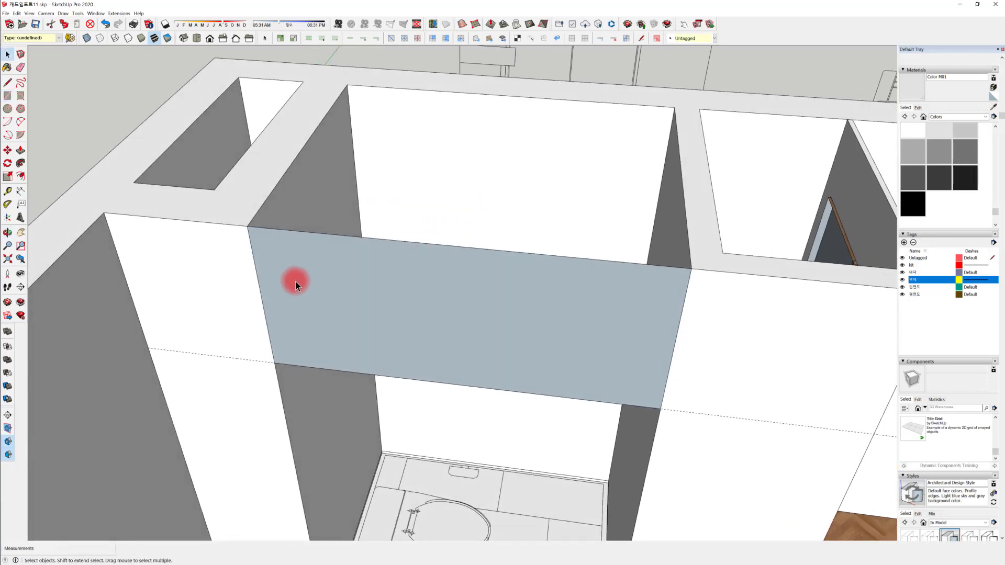
left_click(303, 281)
key("f")
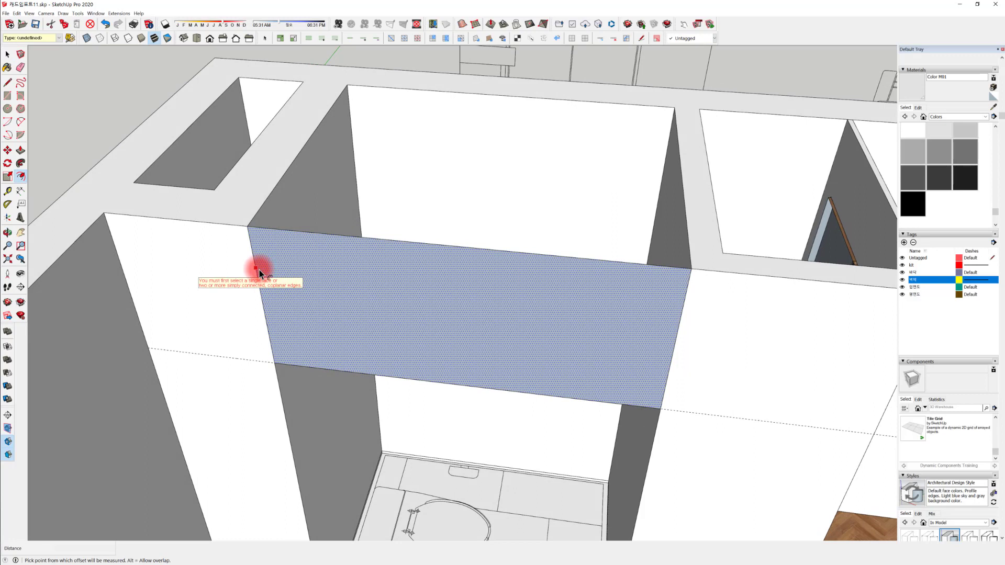
left_click(259, 269)
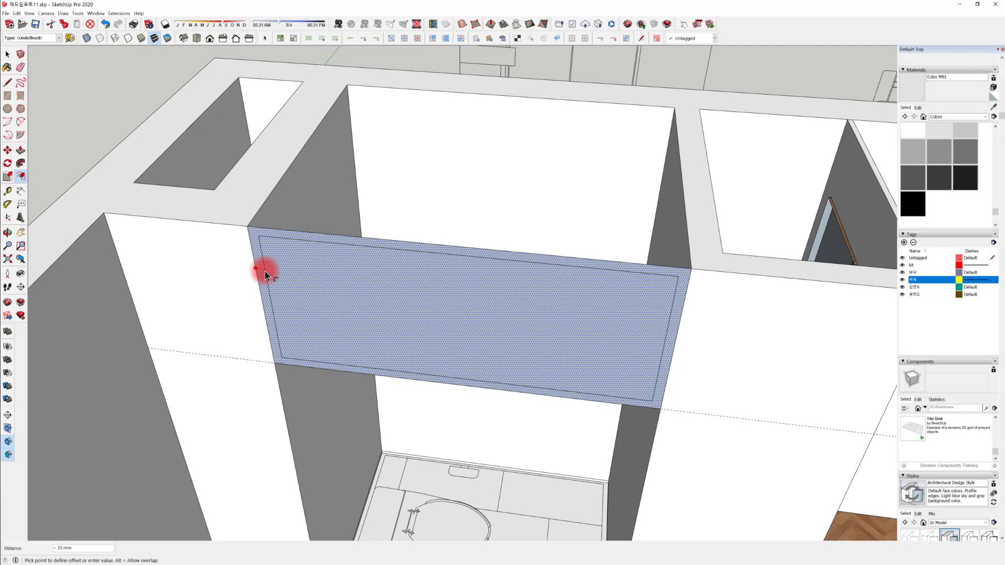
left_click(265, 271)
Measure the door frame drawn on the floor at the base of the pier
middle_click_drag(335, 273, 365, 196)
scroll(377, 504, "up", 5)
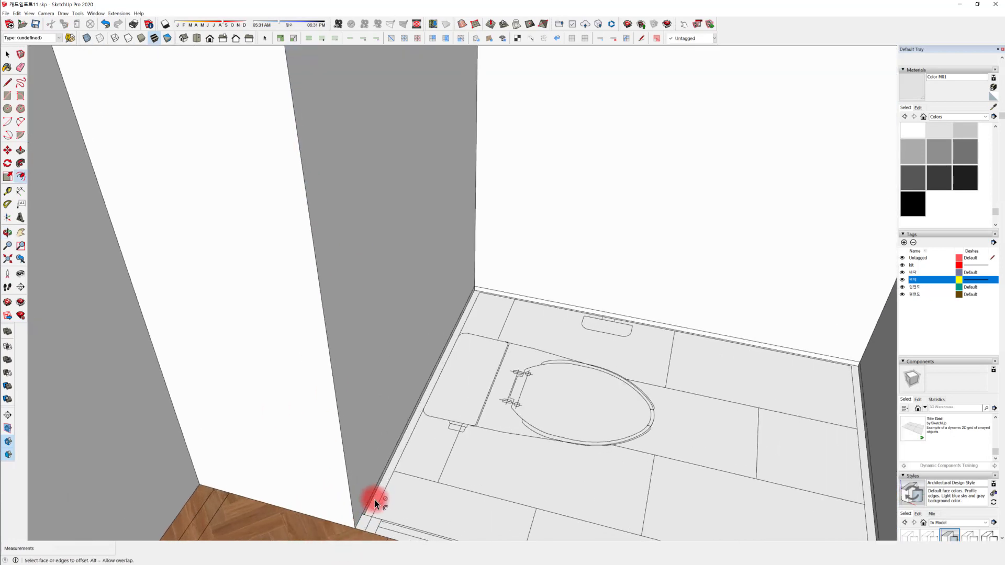
key("t")
left_click(357, 521)
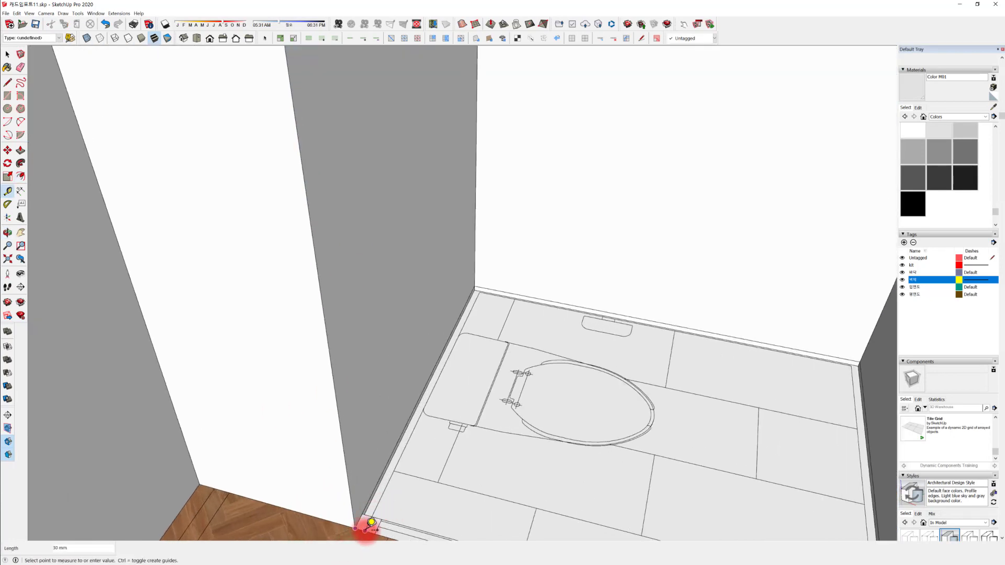
Extrude the transom's border face 30 mm with Push/Pull
scroll(370, 471, "down", 5)
middle_click_drag(344, 215, 359, 287)
key("space")
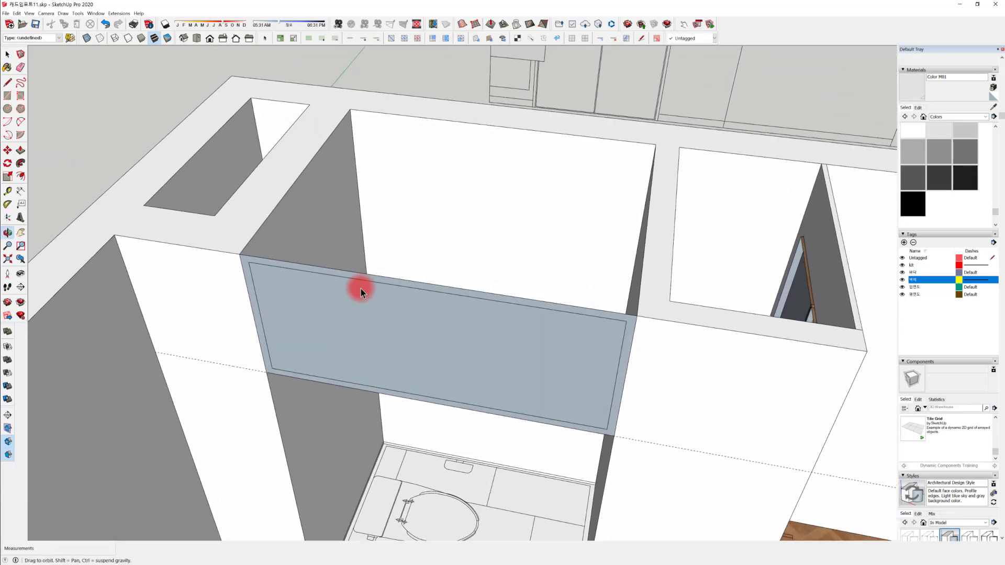
left_click(394, 286)
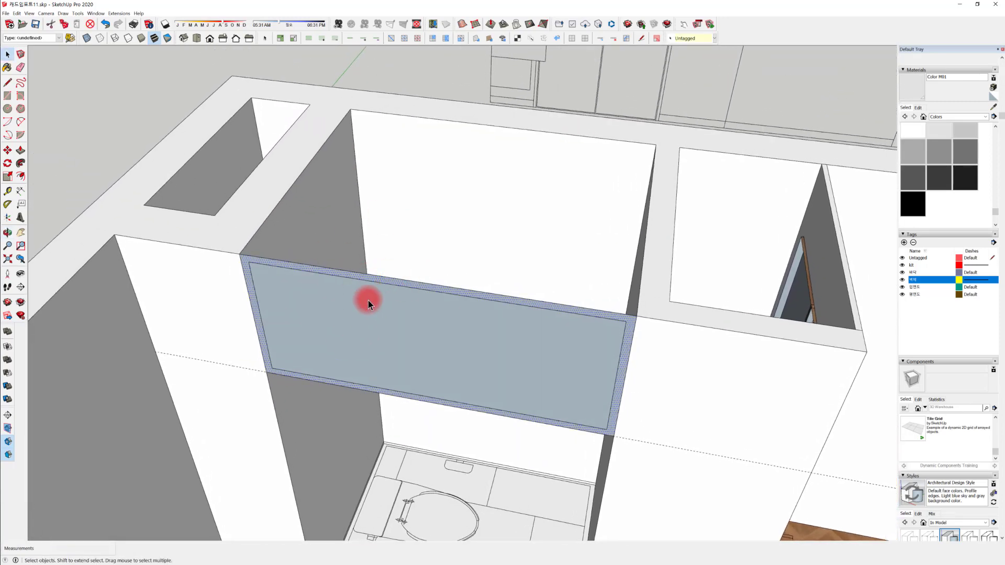
key("p")
left_click(298, 264)
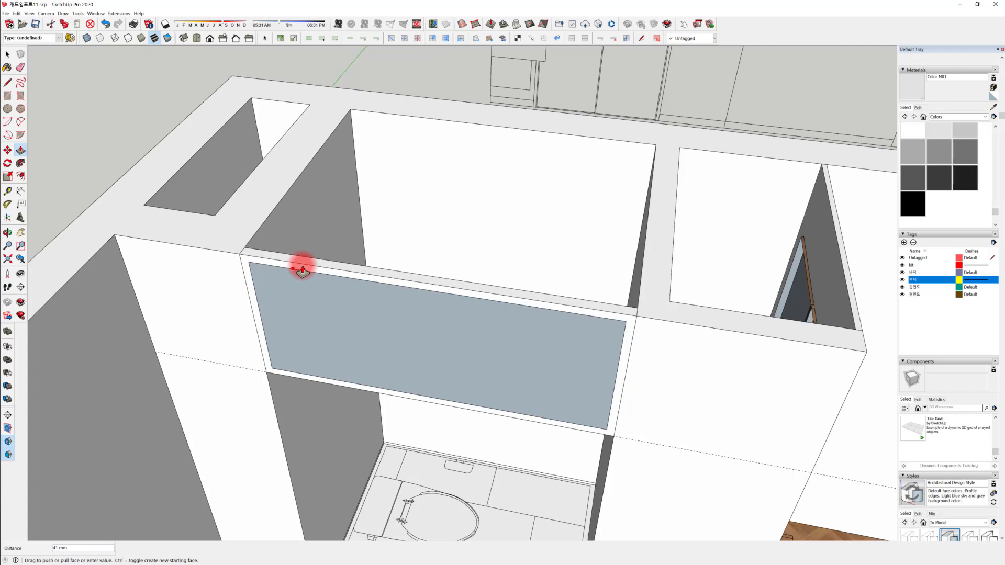
key("Return")
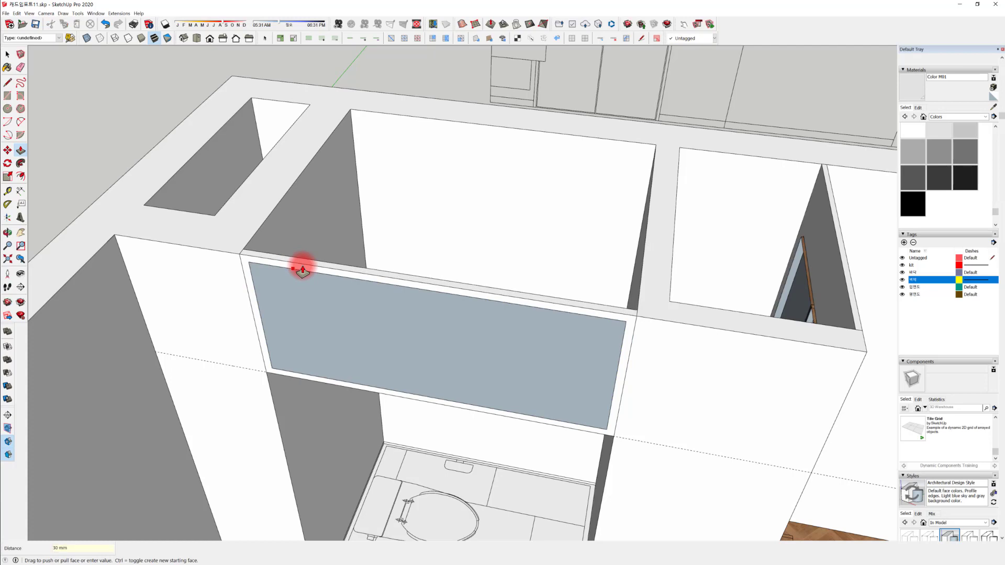
Recheck the depth of the drawn door frame from the pier's bottom corner
middle_click_drag(303, 270, 330, 489)
scroll(311, 495, "up", 3)
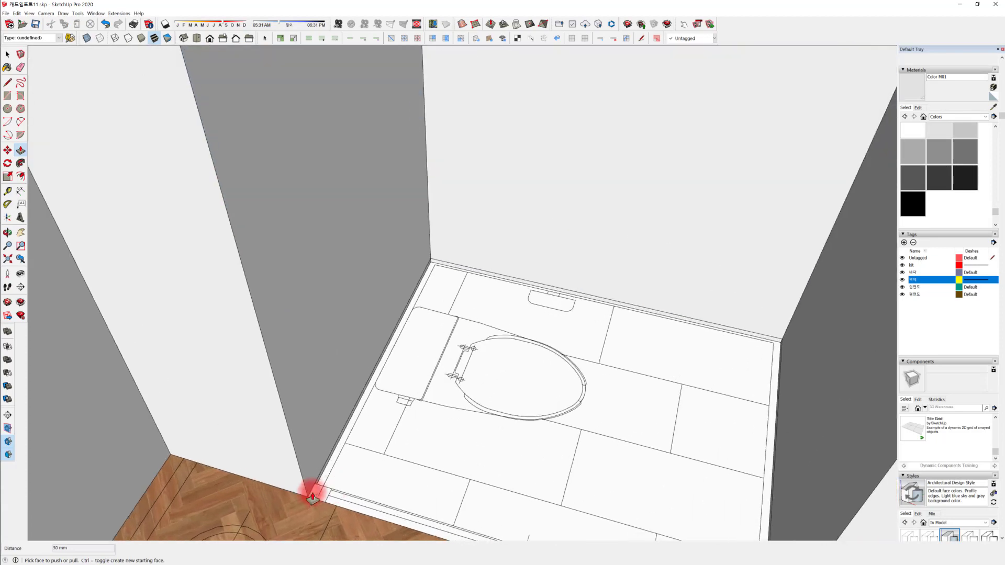
key("space")
key("t")
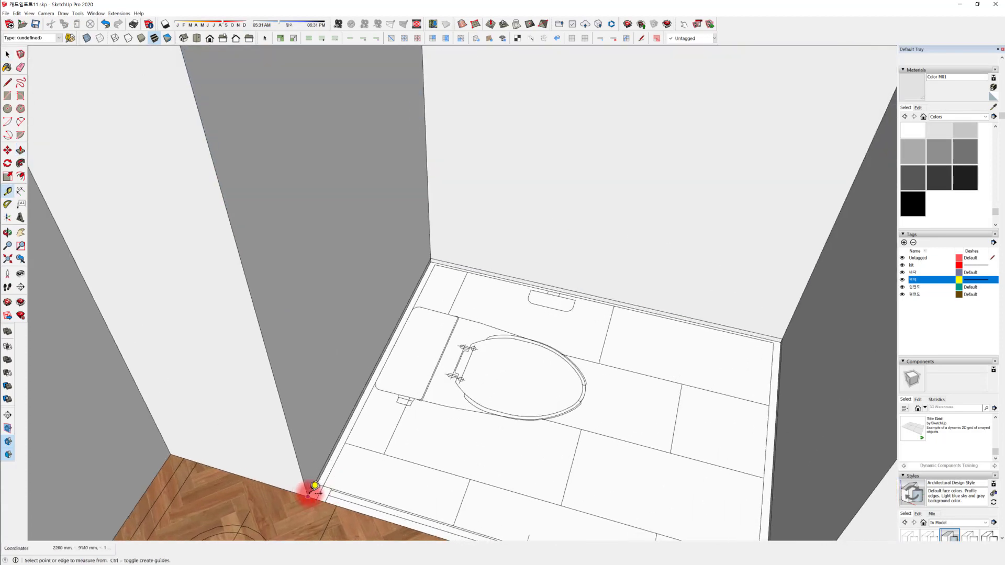
left_click(308, 495)
left_click(319, 478)
key("space")
Undo the 30 mm extrusion of the transom frame
scroll(323, 482, "down", 3)
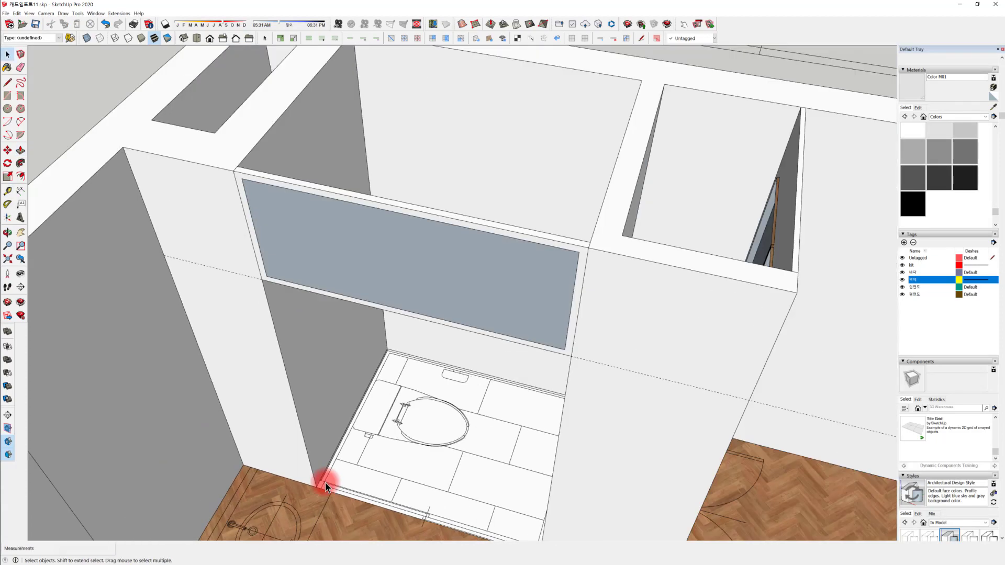
scroll(225, 164, "up", 3)
left_click(271, 181, "ctrl")
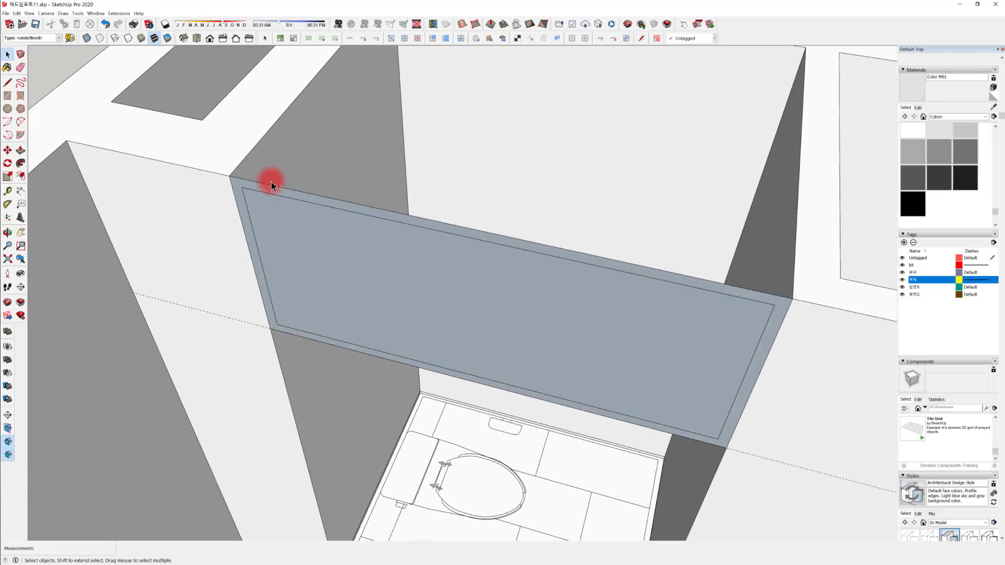
Extrude the transom's border face 50 mm with Push/Pull
left_click(260, 187)
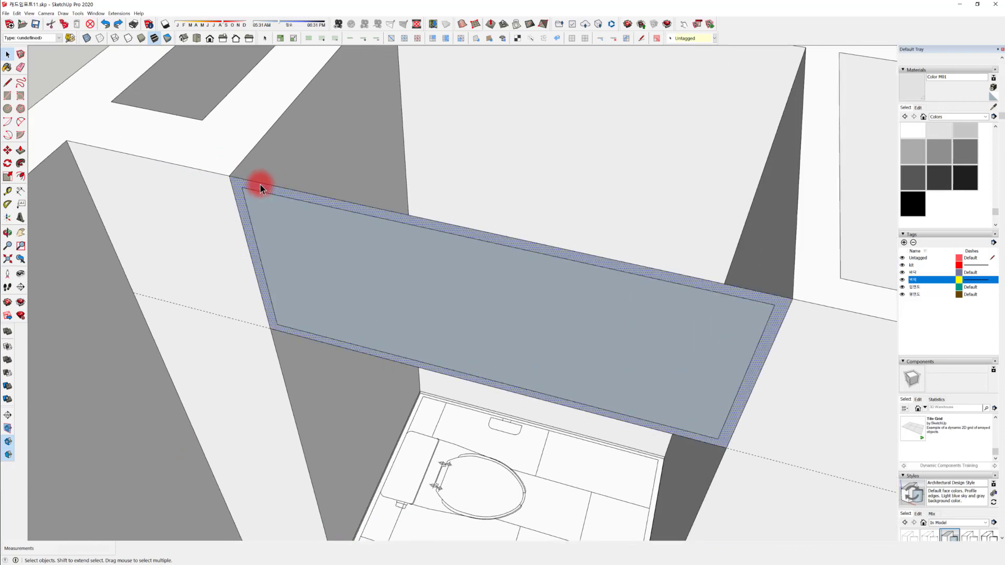
key("p")
left_click(260, 185)
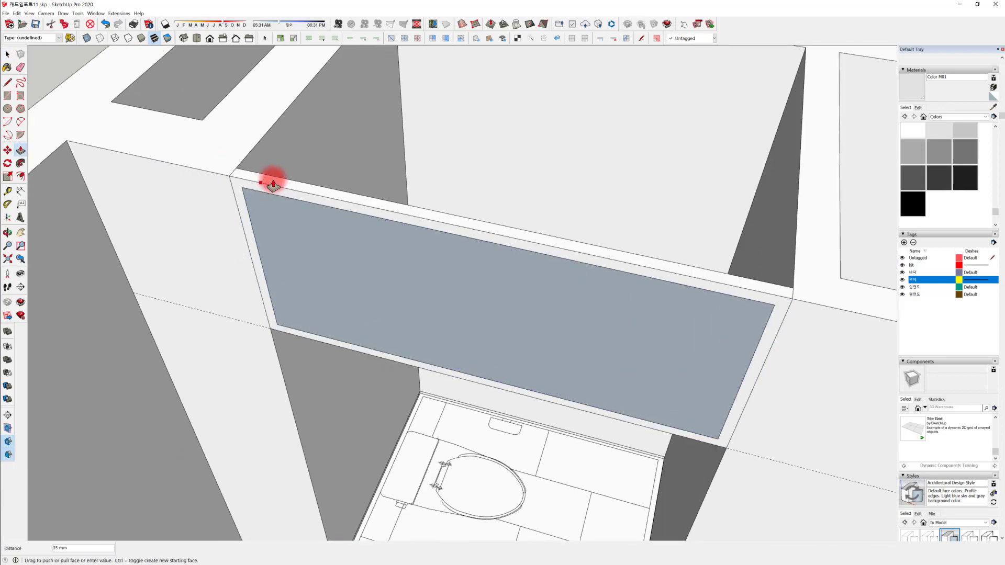
type("50")
key("Return")
Make the transom's inner panel face a group and open that group for editing
middle_click_drag(601, 188, 403, 269)
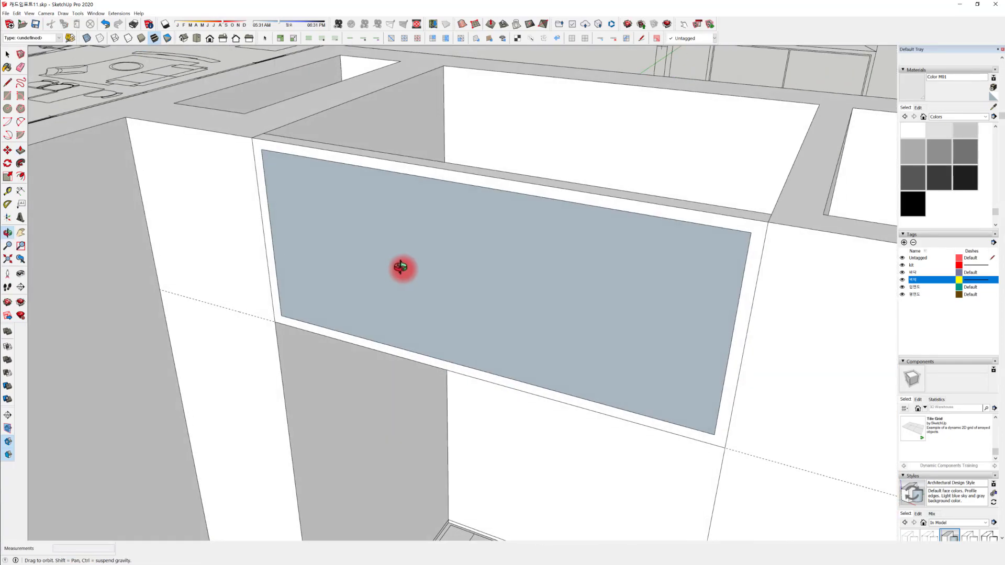
key("space")
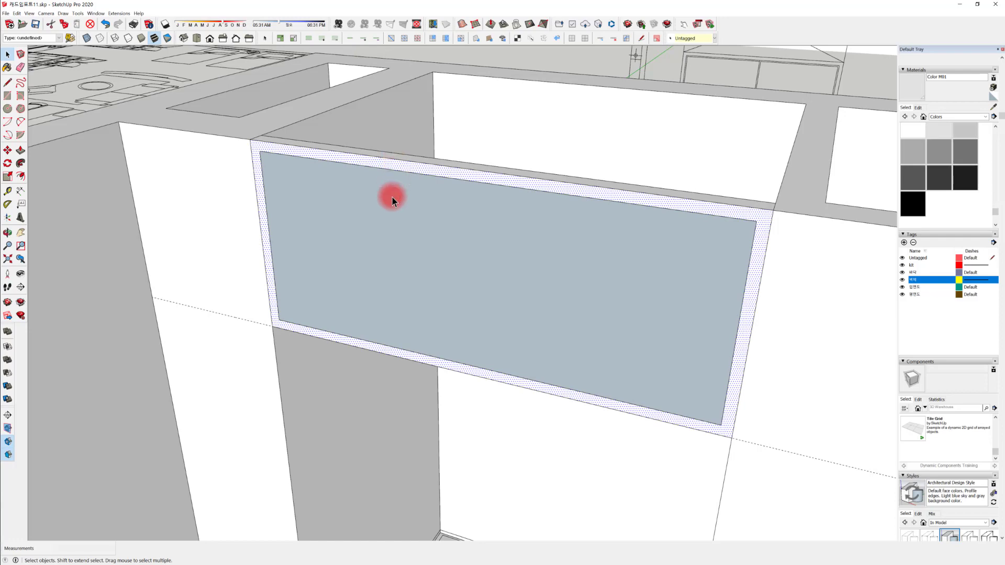
left_click(419, 211)
middle_click_drag(485, 244, 415, 258)
right_click(393, 236)
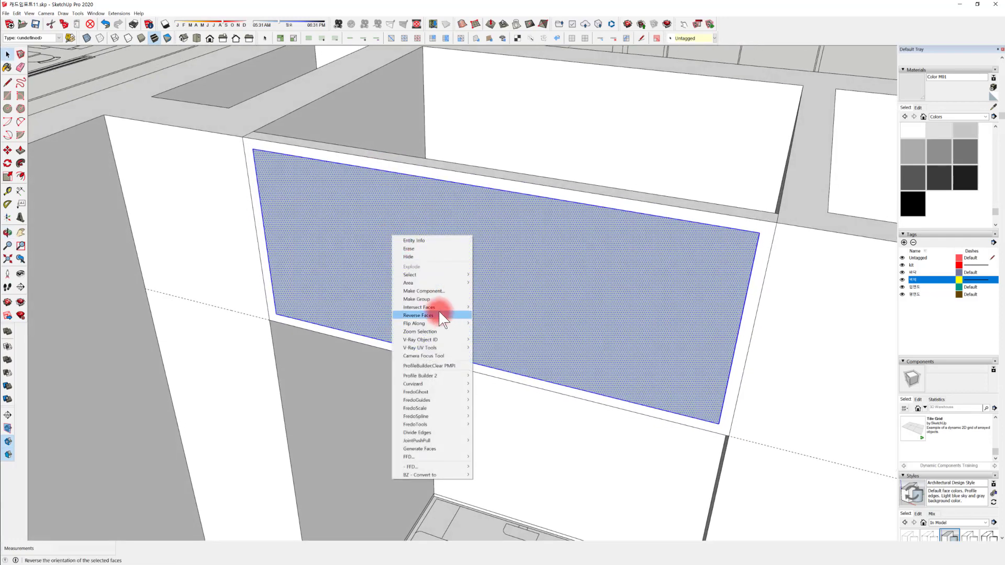
left_click(433, 315)
double_click(391, 256)
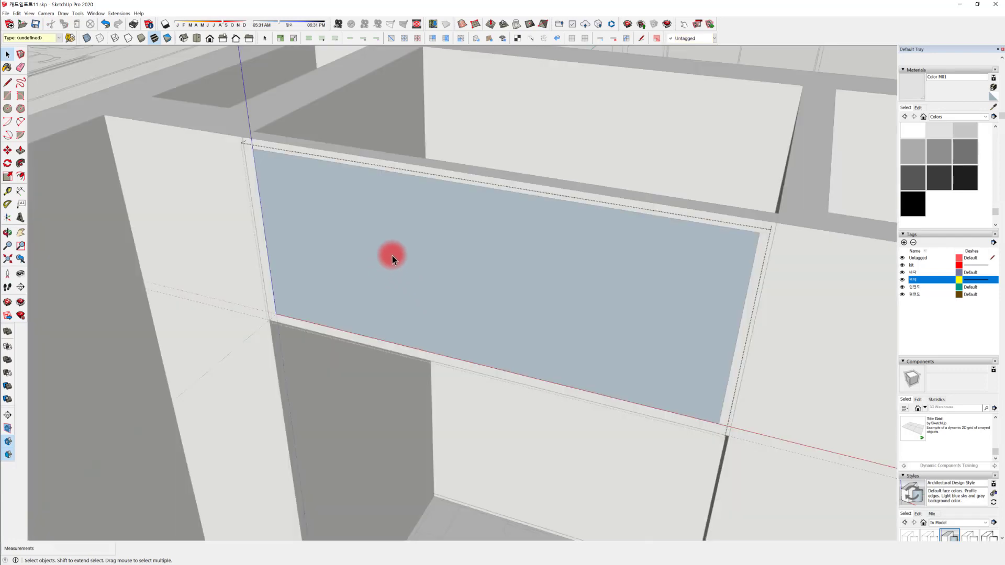
Extrude the panel face inside its group 10 mm and close the group
left_click(374, 245)
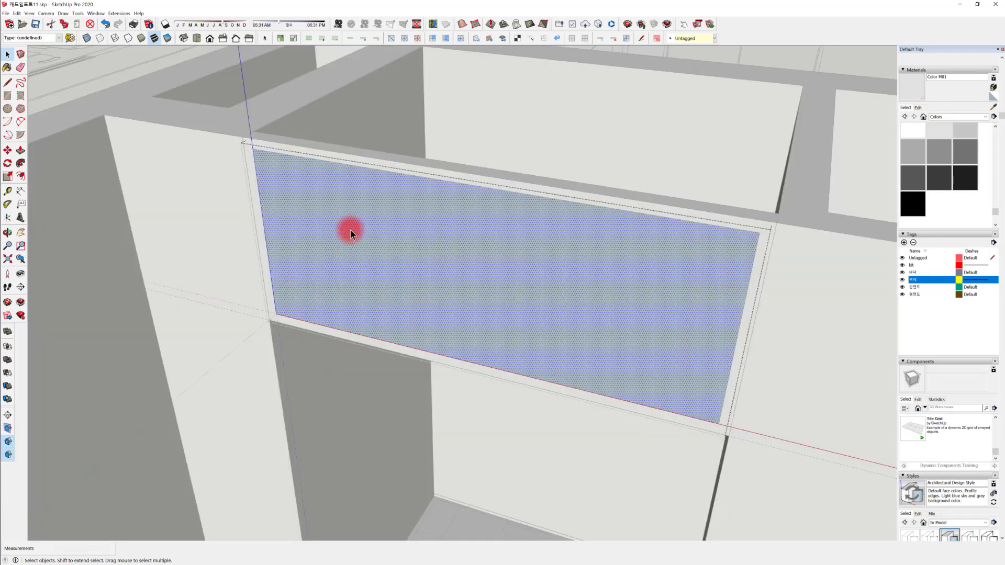
key("p")
left_click_drag(350, 230, 332, 252)
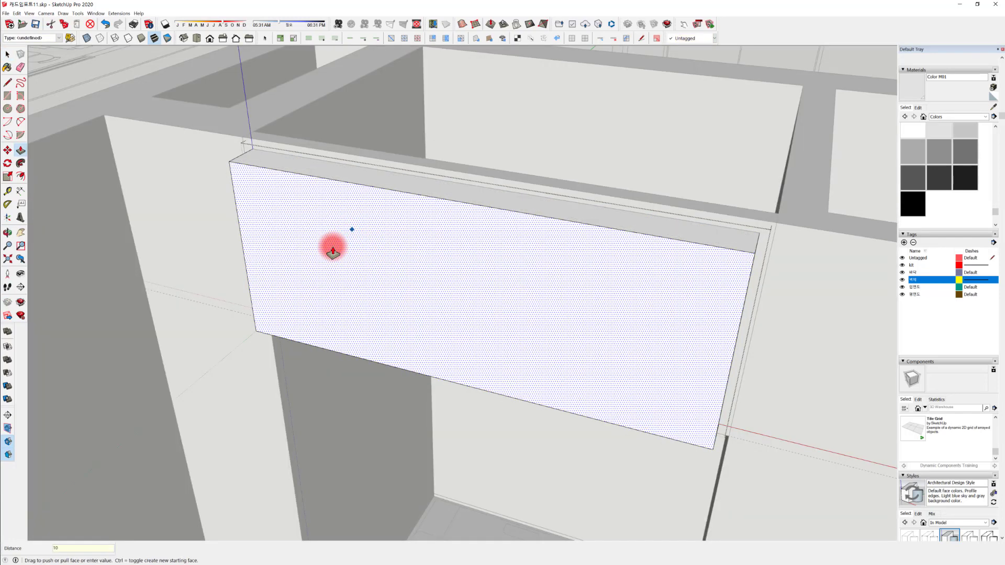
key("Return")
key("space")
left_click(194, 234)
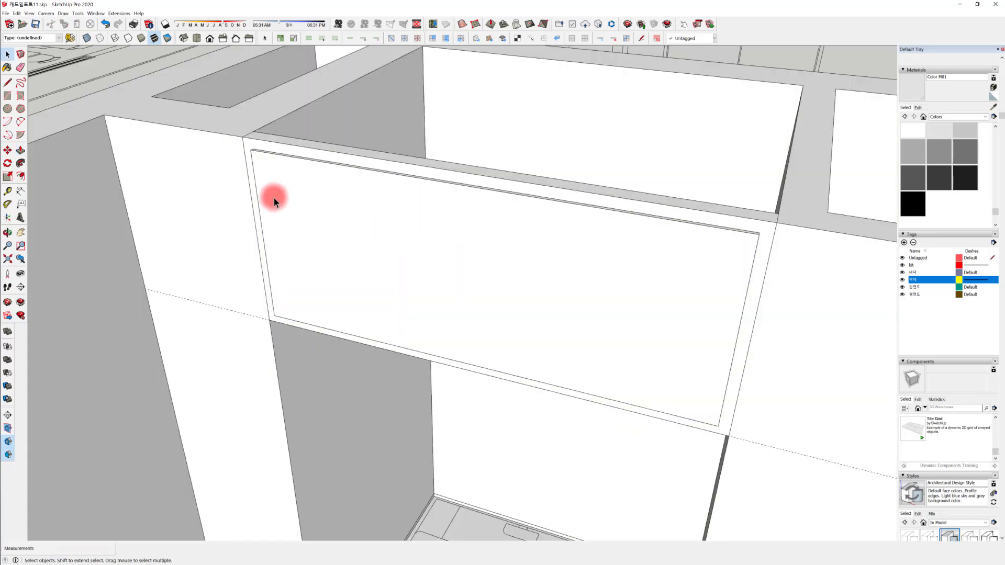
Move the panel group back into the depth of the transom frame
scroll(282, 194, "up", 1)
left_click(277, 183)
scroll(244, 337, "up", 4)
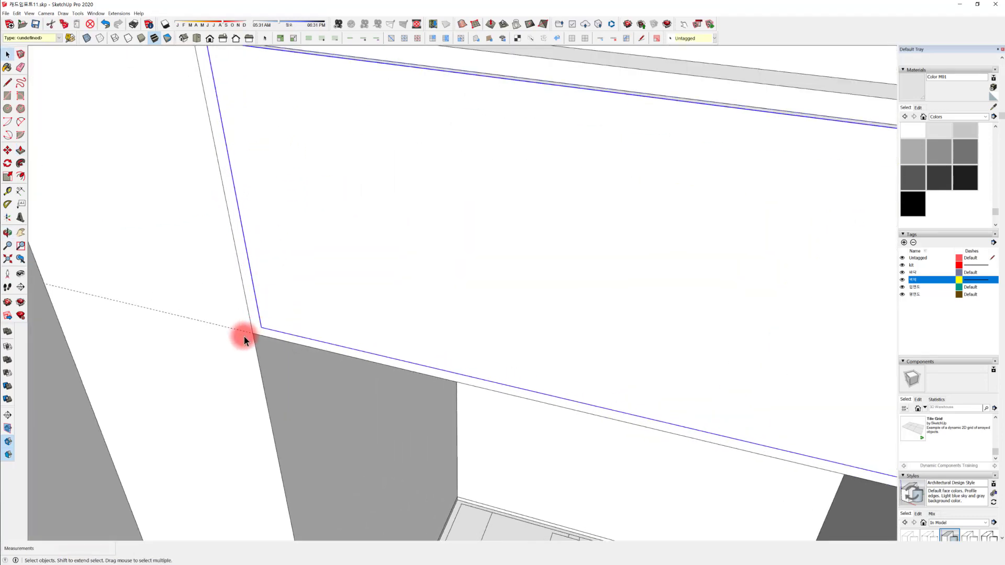
key("m")
left_click(261, 330)
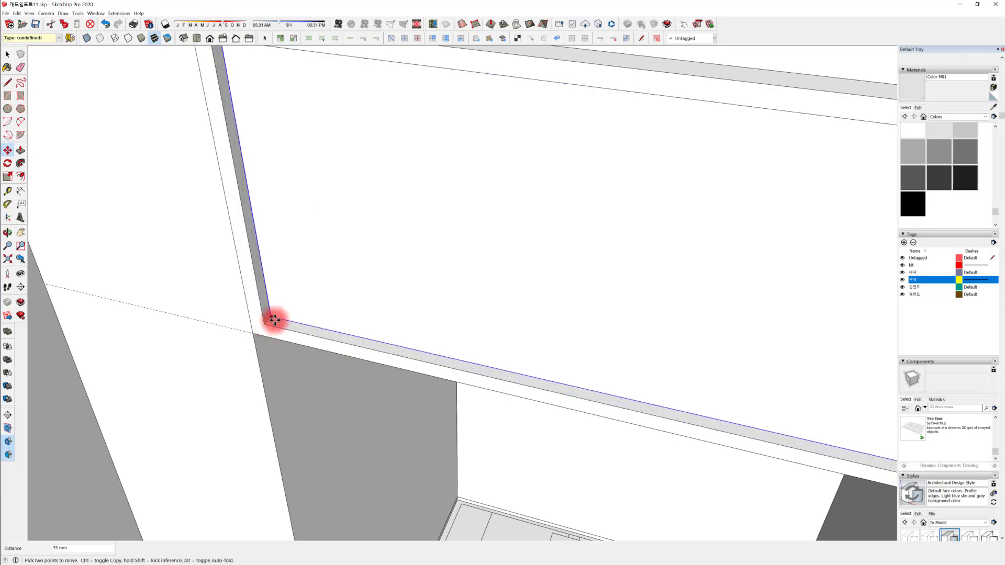
middle_click_drag(283, 321, 337, 302)
Select the whole transom frame around the panel and make it a group
triple_click(353, 261)
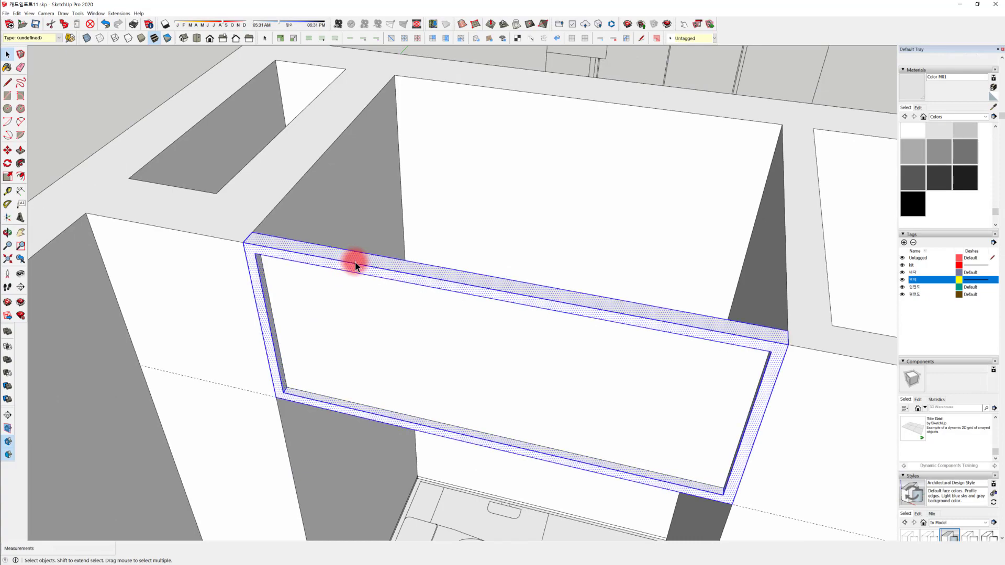
right_click(354, 262)
left_click(396, 327)
Sample the Translucent Glass Safety material from the large window and apply it to the transom panel
middle_click_drag(384, 343, 797, 256)
left_click(993, 108)
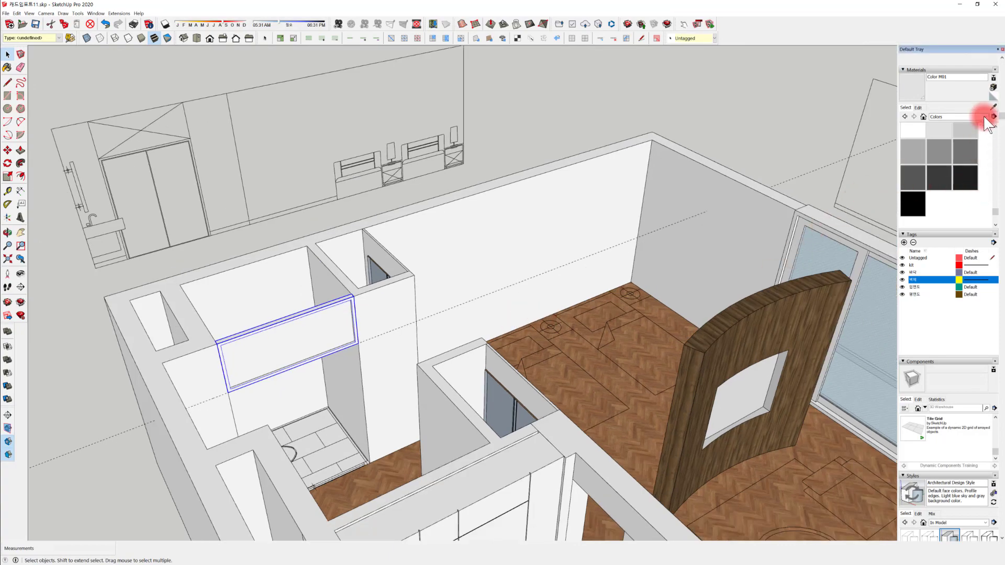
left_click(798, 248)
left_click(303, 347)
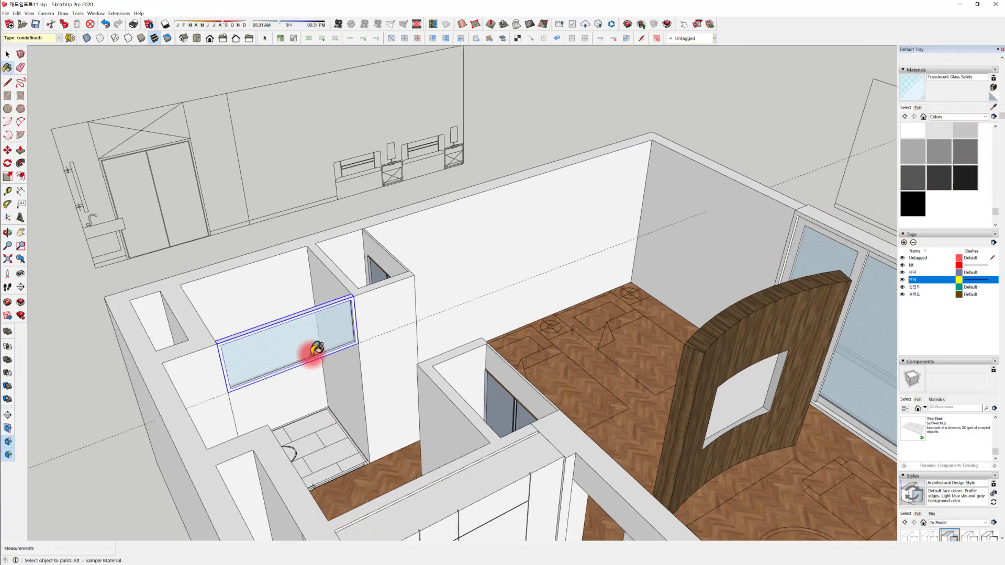
mouse_move(303, 347)
middle_mouse_down()
mouse_move(235, 351)
mouse_move(314, 304)
middle_mouse_up()
scroll(339, 310, "up", 3)
key("space")
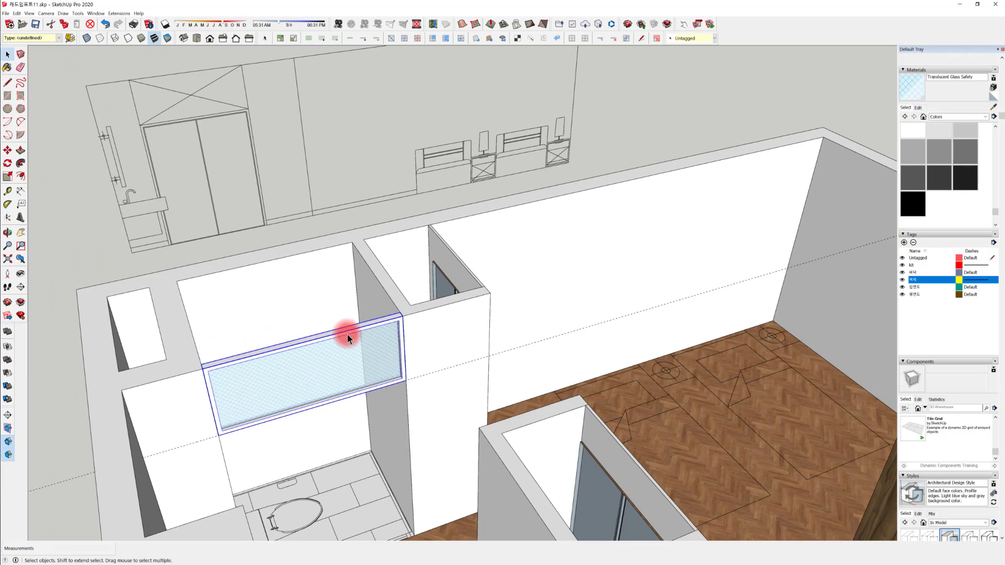
middle_click_drag(376, 346, 284, 345)
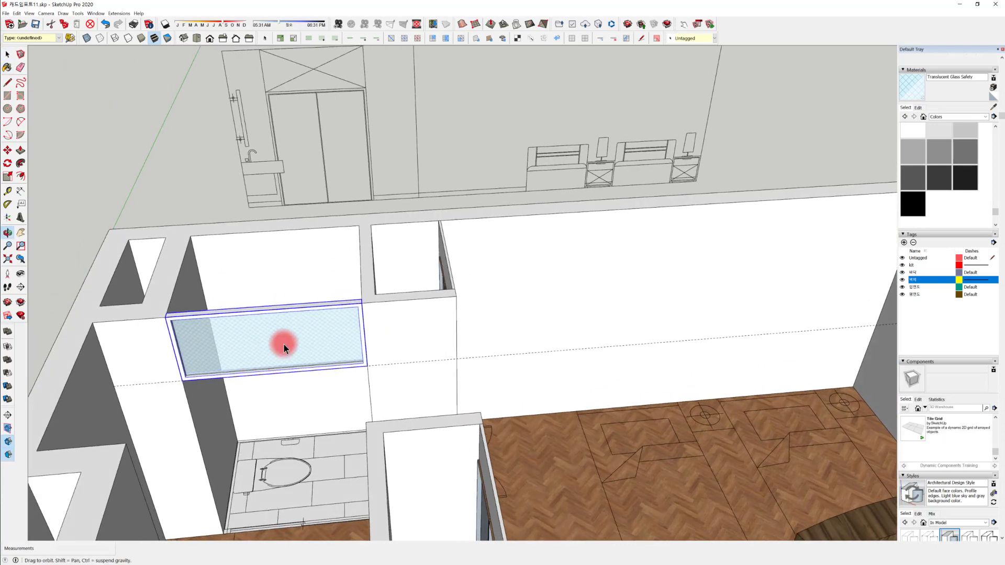
Group the transom frame together with its glass panel above the toilet doorway
left_click(268, 312)
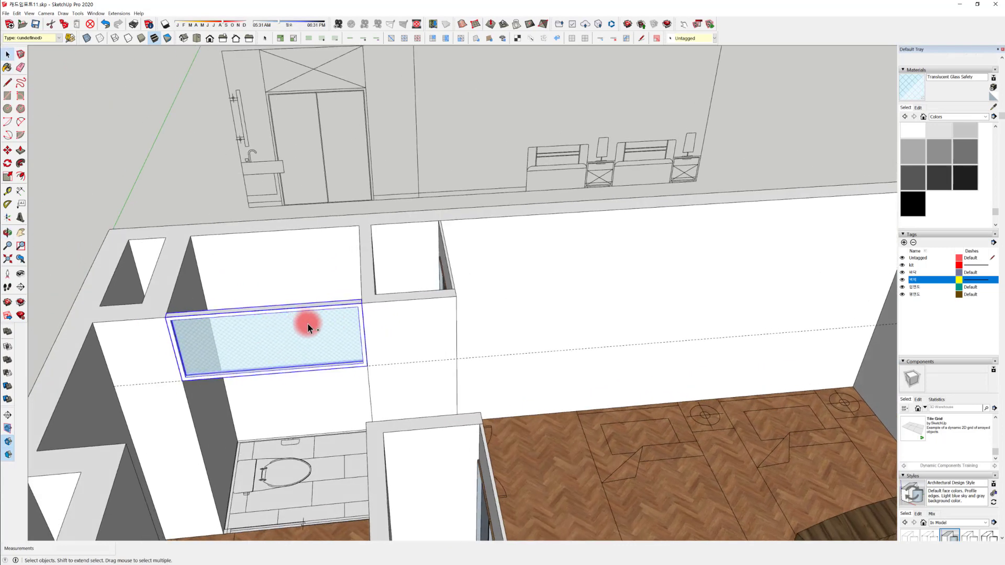
right_click(307, 316)
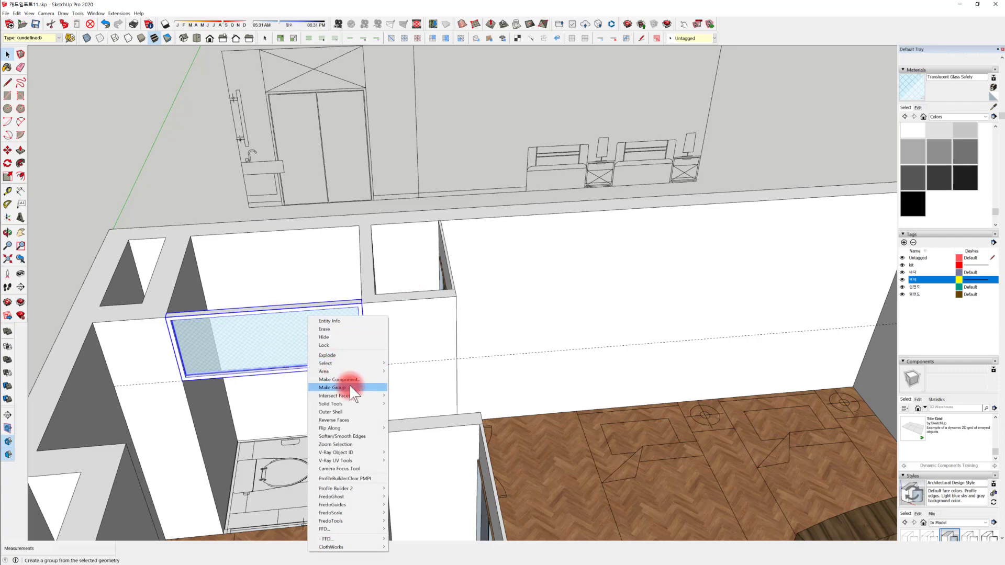
middle_click(271, 376)
middle_click_drag(271, 376, 353, 211)
scroll(354, 211, "up", 2)
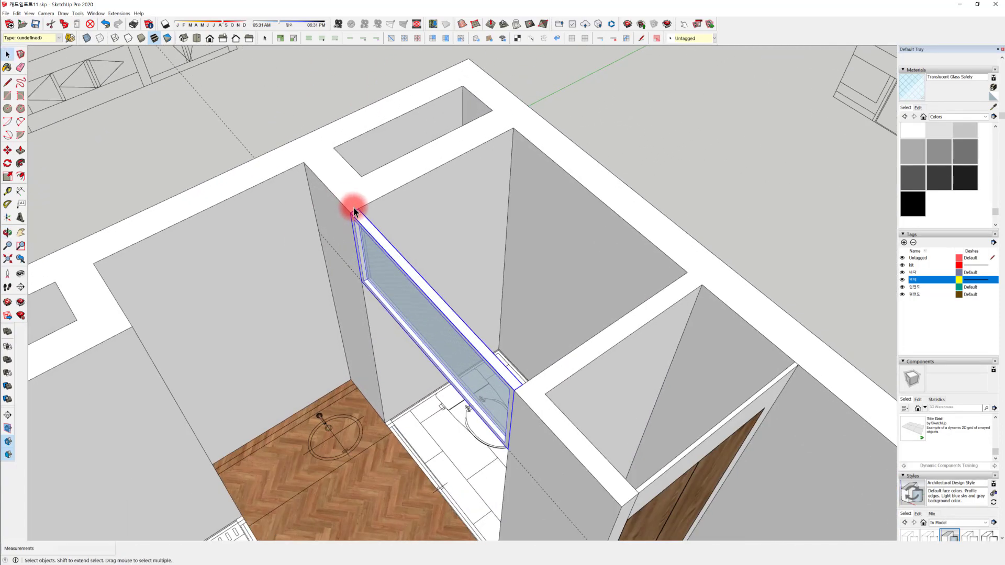
Copy the glazed transom group across the hallway onto the top of the opposite shower room doorway
key("m")
left_click(361, 207)
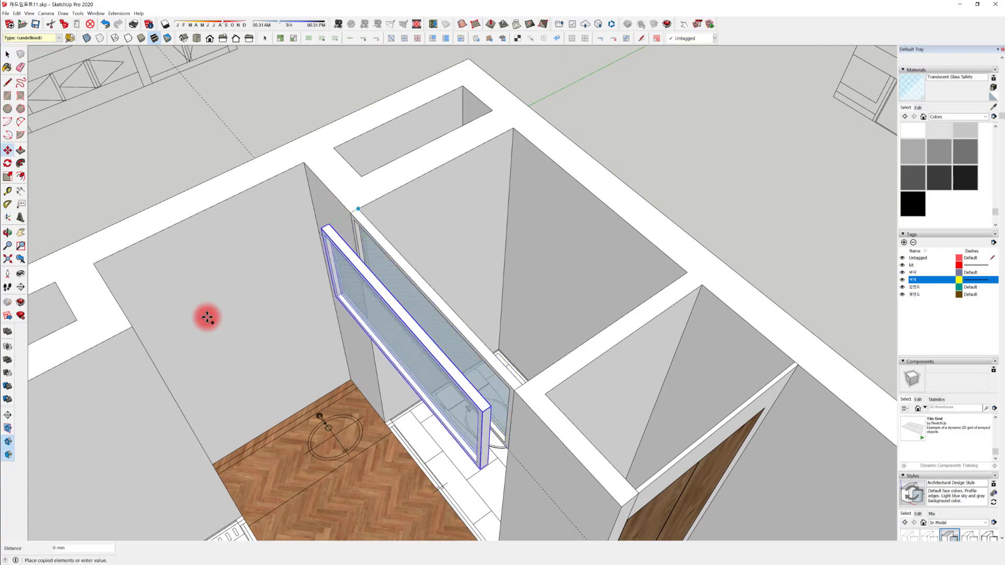
middle_click_drag(130, 325, 316, 350)
scroll(439, 409, "down", 3)
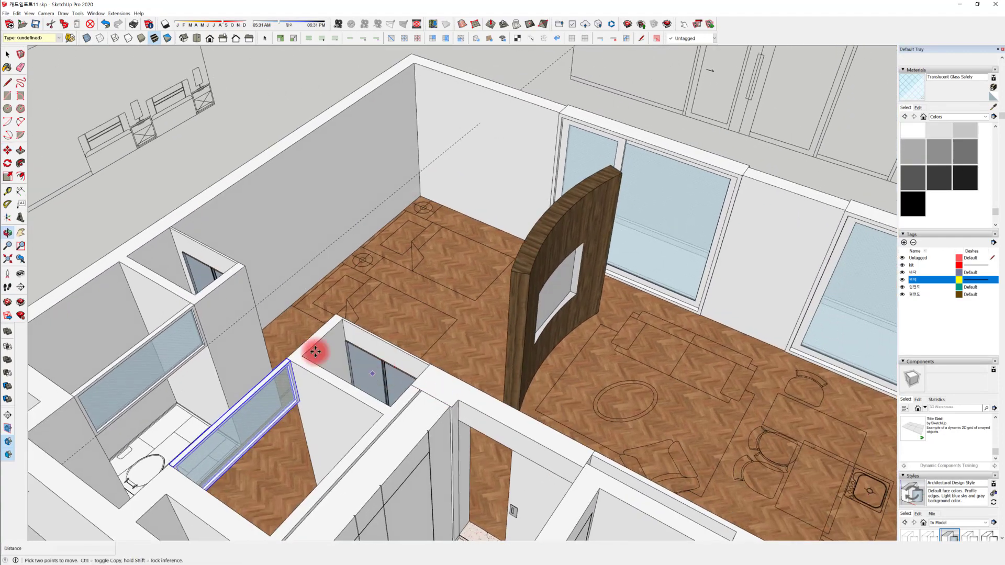
Select both glazed transoms and add a new tag named 창호
key("space")
left_click(173, 347)
left_click(303, 394, "shift")
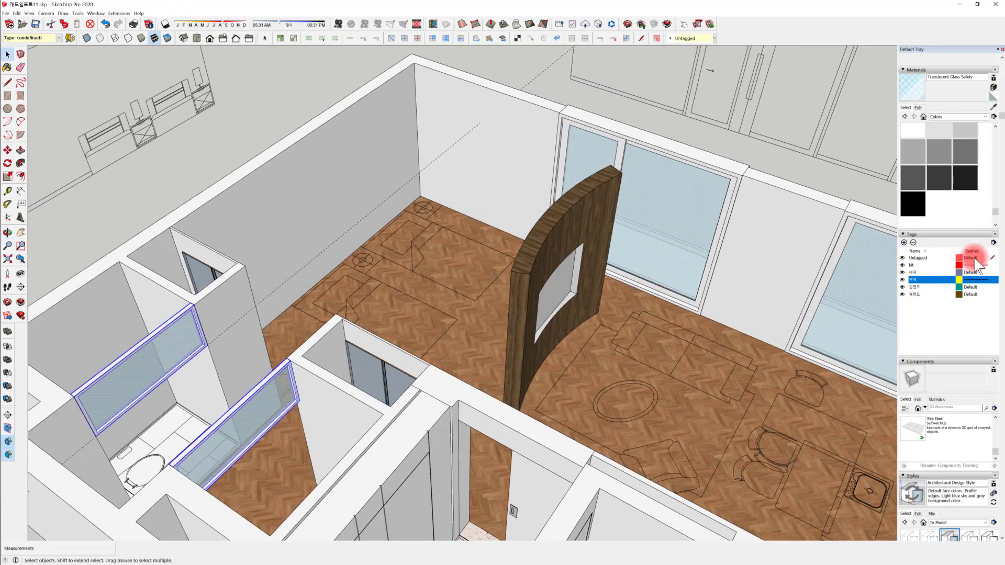
left_click(948, 325)
left_click(905, 243)
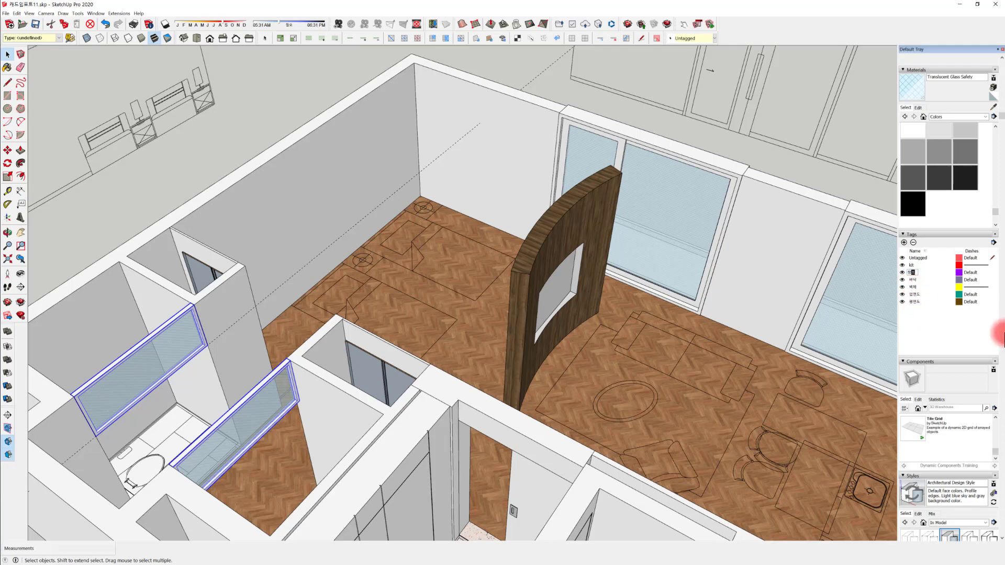
left_click(947, 348)
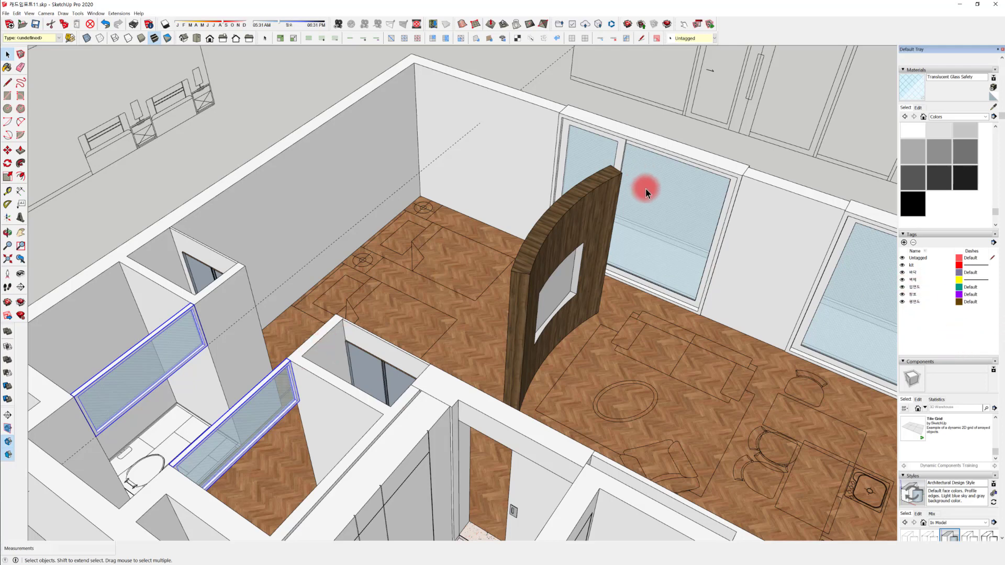
Add the two large exterior windows to the selected transoms, assign them all to the 창호 tag and hide that tag
left_click(693, 162, "shift")
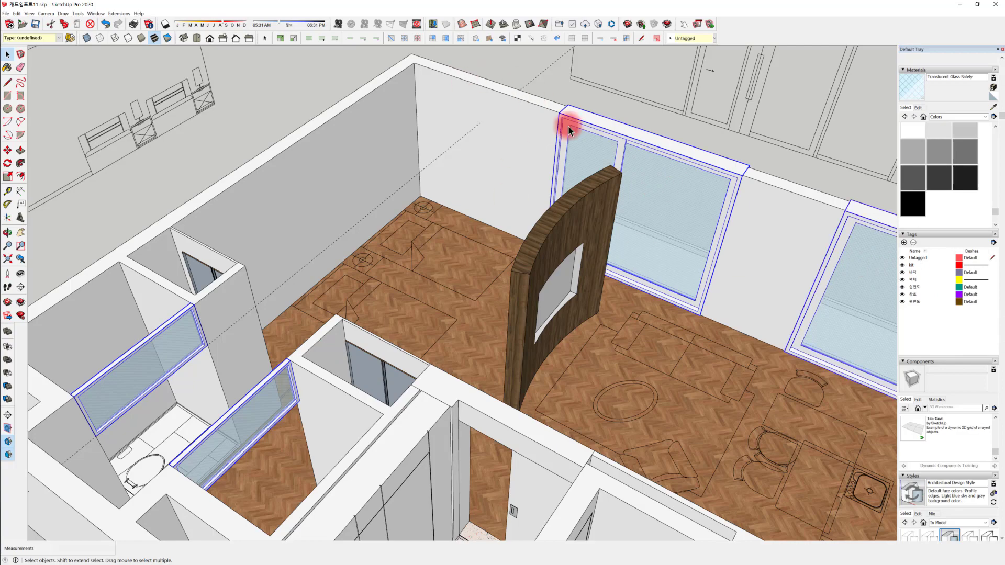
middle_click_drag(573, 128, 579, 206)
scroll(579, 206, "down", 3)
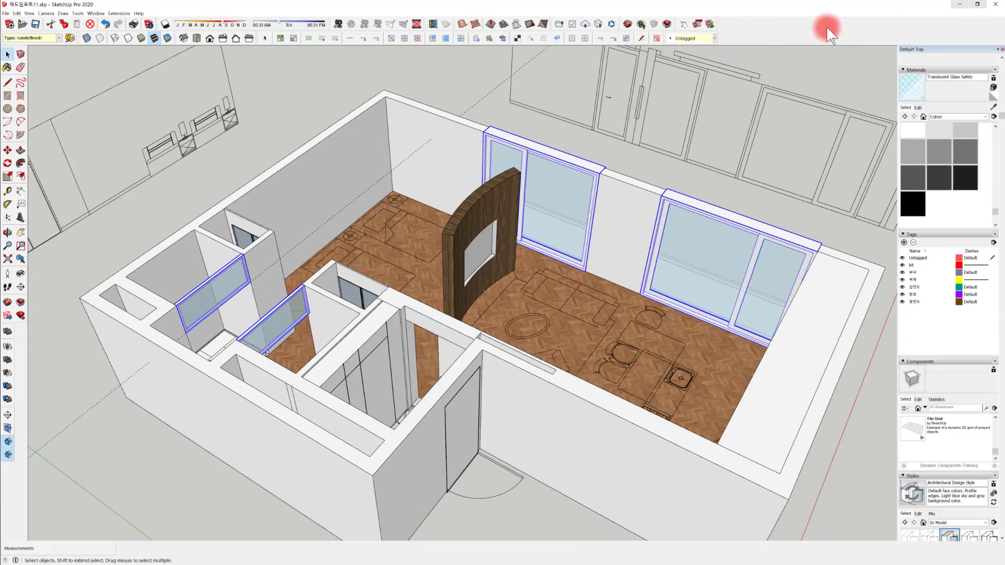
left_click(685, 39)
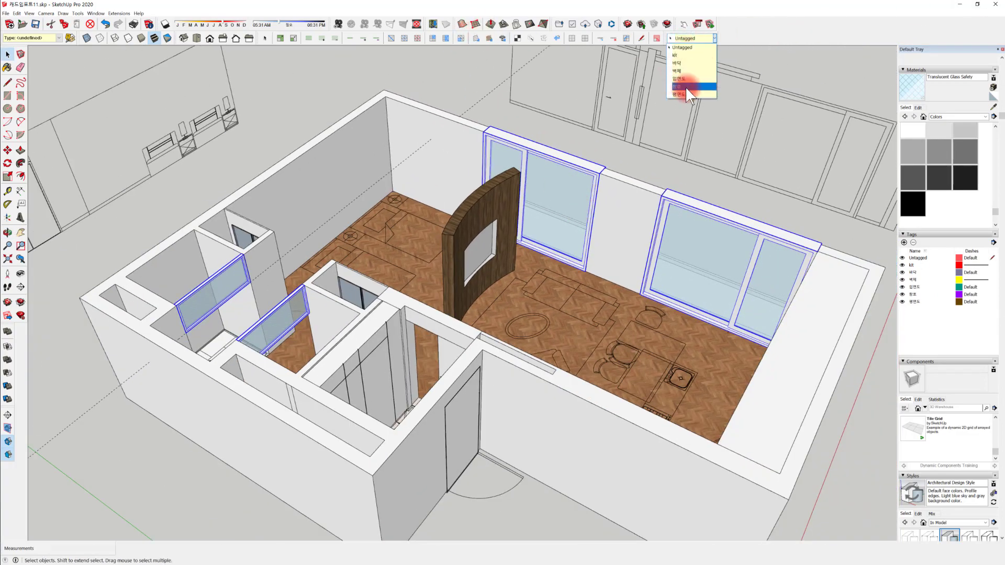
left_click(685, 87)
middle_click_drag(378, 320, 471, 294)
left_click(925, 257)
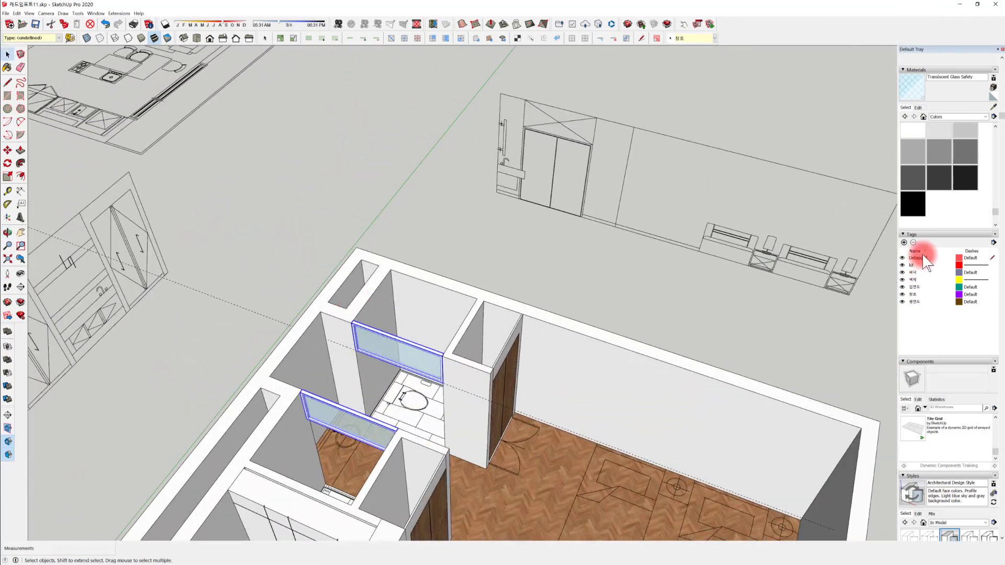
left_click(902, 294)
Draw a rectangle filling the toilet doorway from the dashed guide line down to the floor
middle_click_drag(440, 398, 315, 338)
scroll(417, 393, "up", 10)
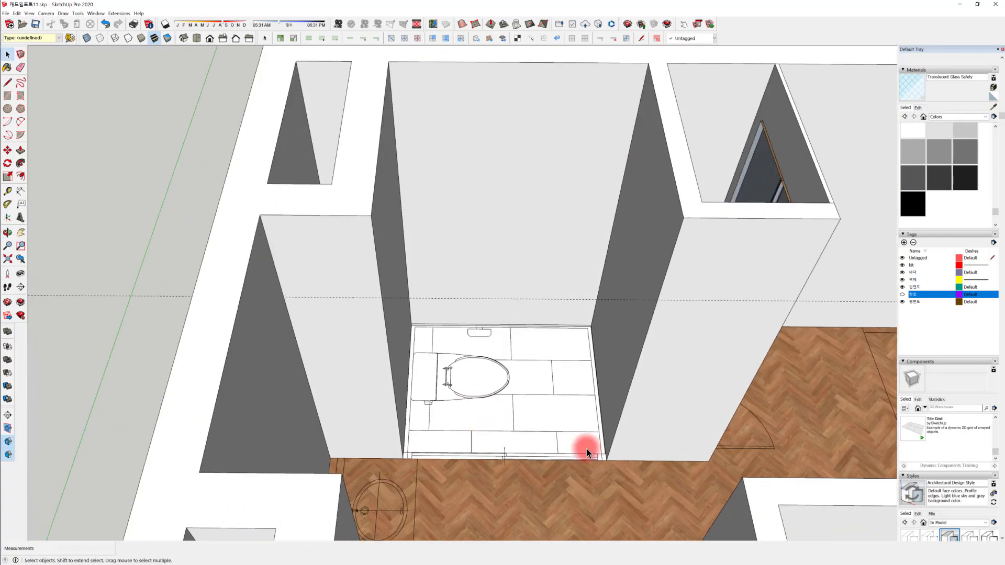
middle_click_drag(586, 448, 470, 492)
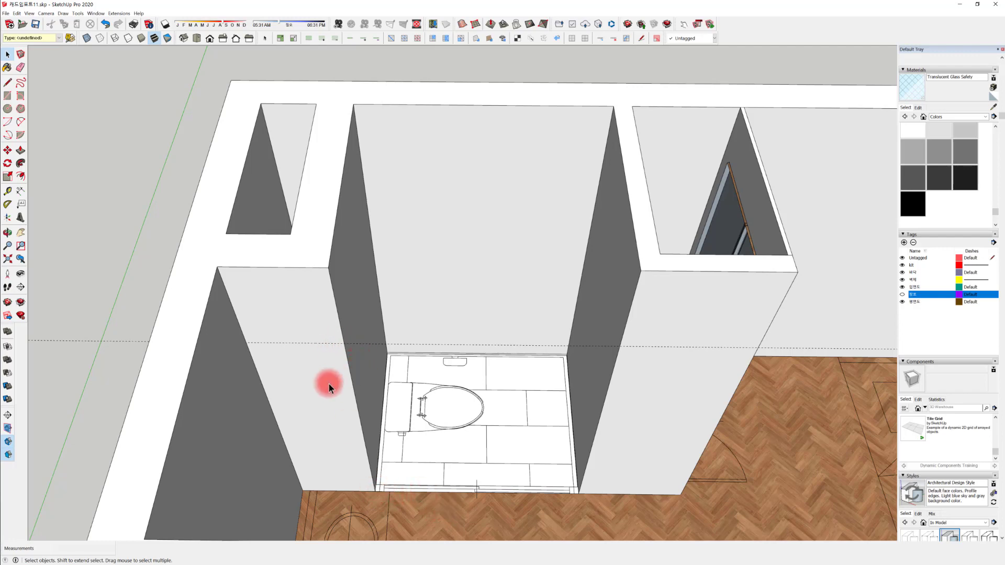
key("r")
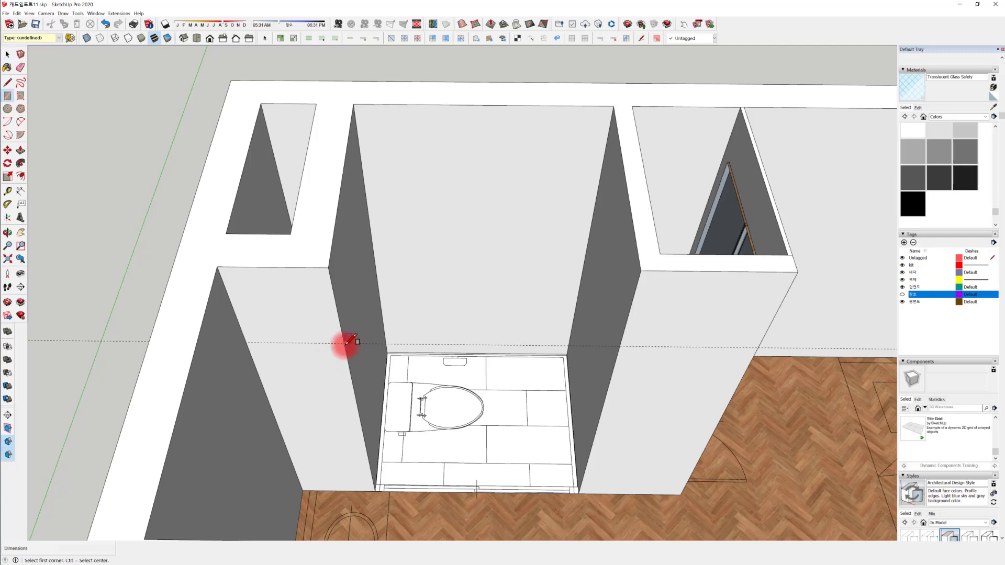
left_click(345, 344)
left_click(576, 487)
middle_click_drag(576, 487, 395, 427)
scroll(394, 424, "up", 3)
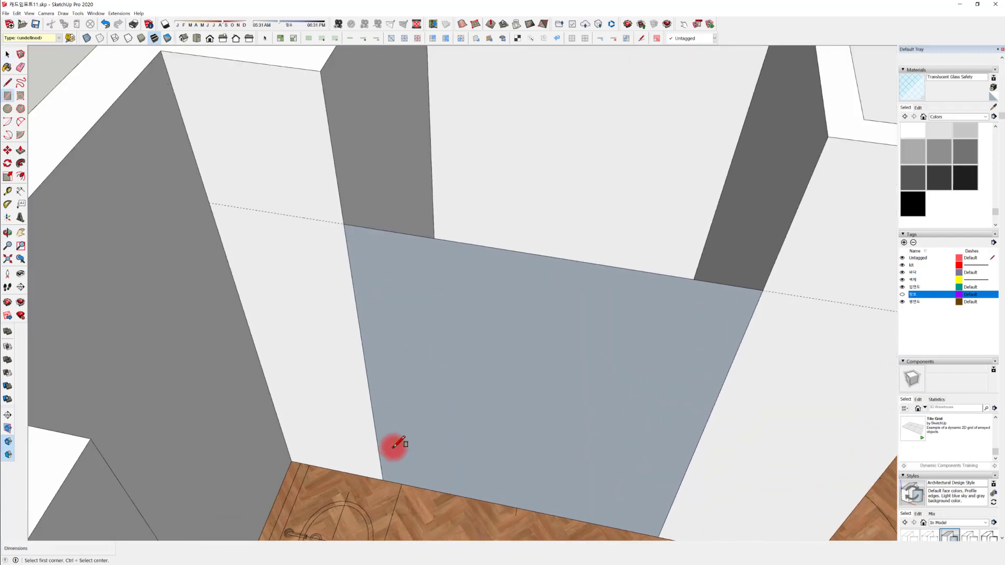
Offset the toilet doorway face inward by 30 mm to outline the door frame
key("space")
left_click(394, 419)
key("f")
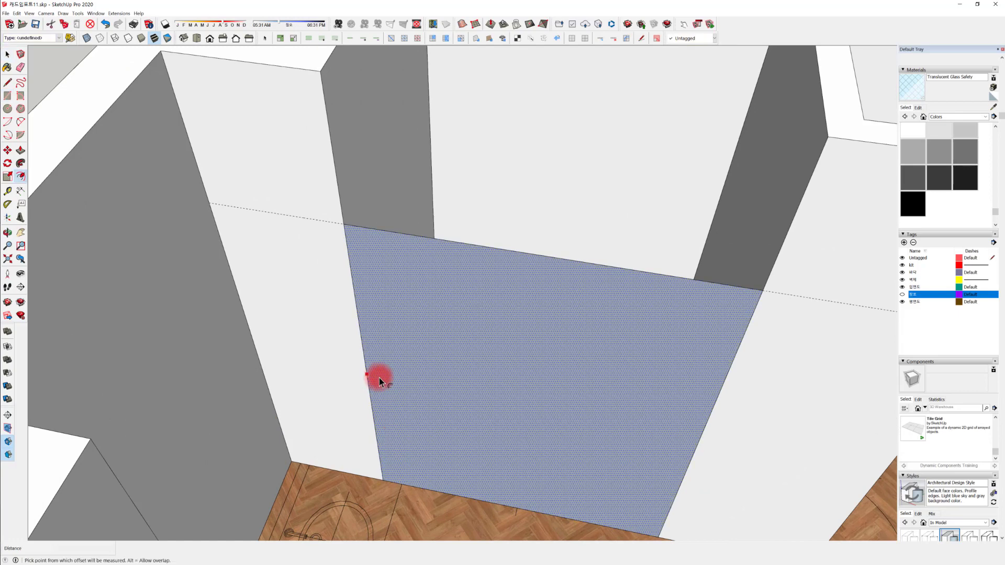
left_click(379, 378)
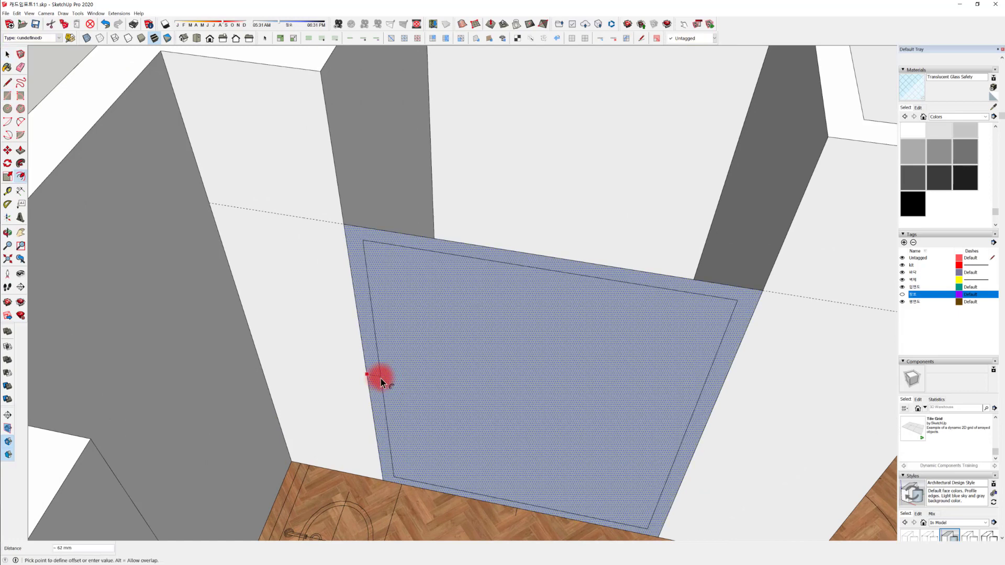
type("30")
key("Return")
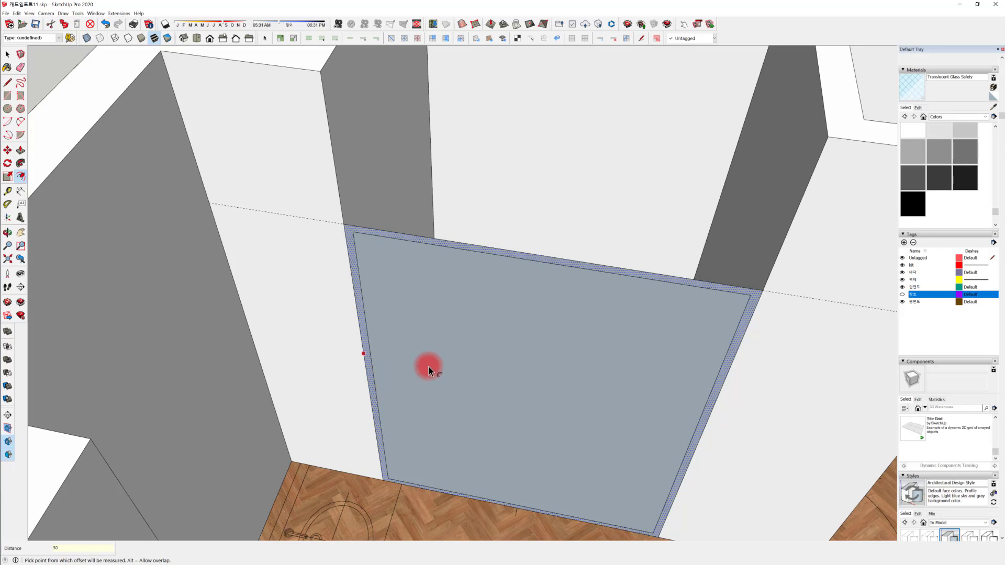
Extrude the narrow border face of the toilet doorway to give the door frame depth
key("space")
middle_click_drag(395, 252, 361, 225)
key("p")
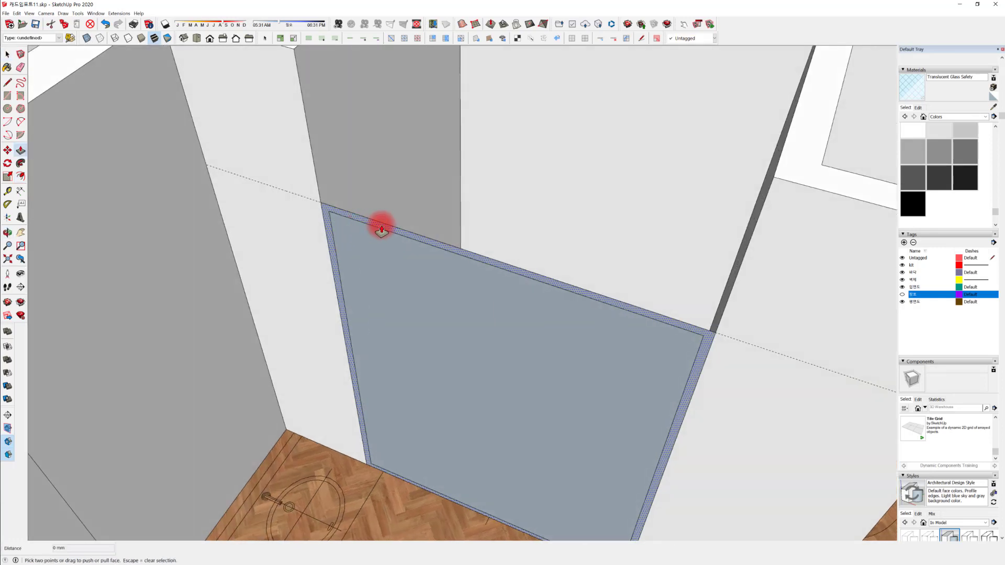
left_click(375, 220)
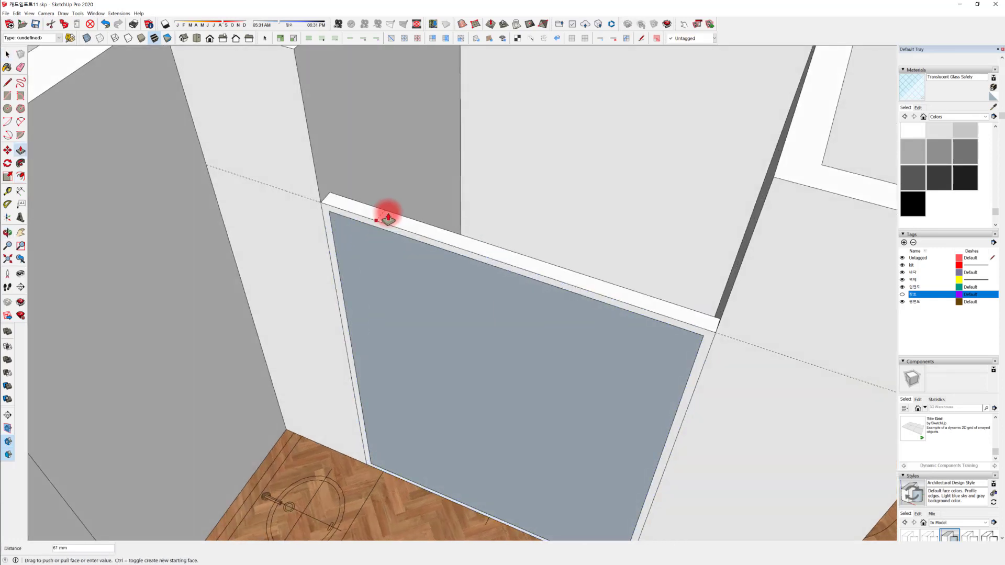
key("Return")
key("space")
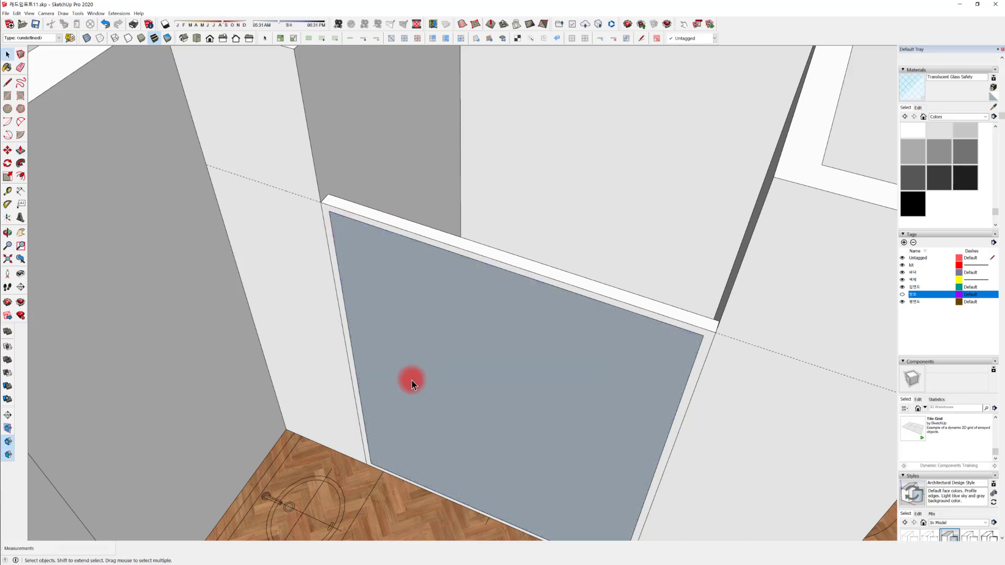
Delete the inner face of the toilet door frame and make the remaining frame a group
left_click(516, 403)
key("Delete")
mouse_move(530, 399)
middle_mouse_down()
mouse_move(512, 385)
mouse_move(531, 230)
middle_mouse_up()
triple_click(520, 247)
right_click(521, 248)
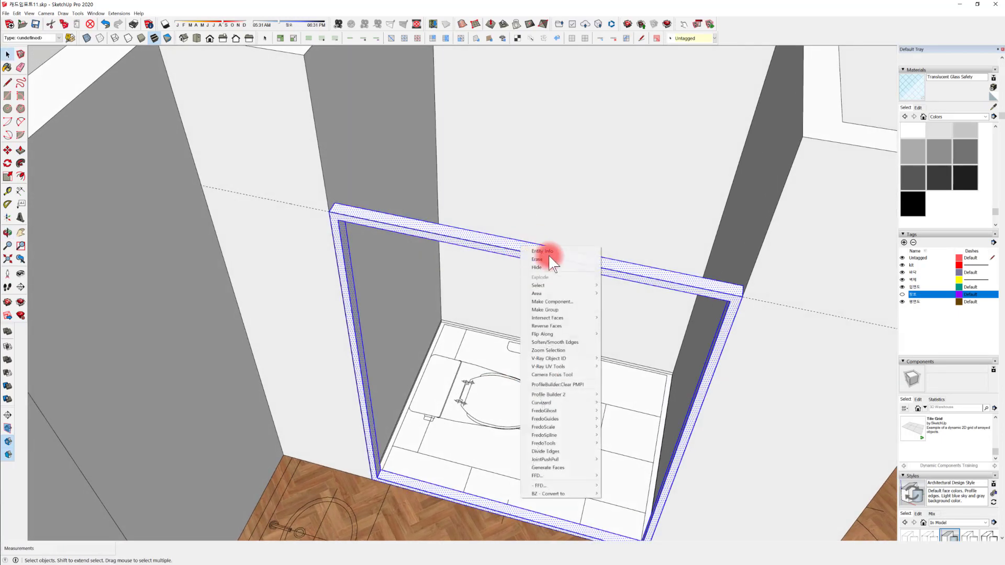
left_click(568, 307)
Assign the toilet door frame group to the 창호 tag
middle_click_drag(567, 307, 460, 280)
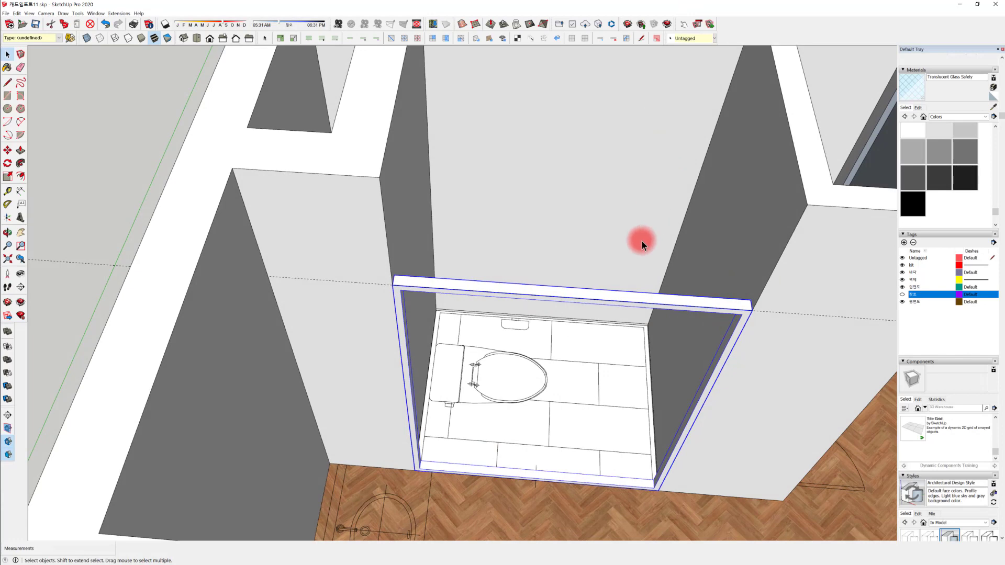
left_click(696, 38)
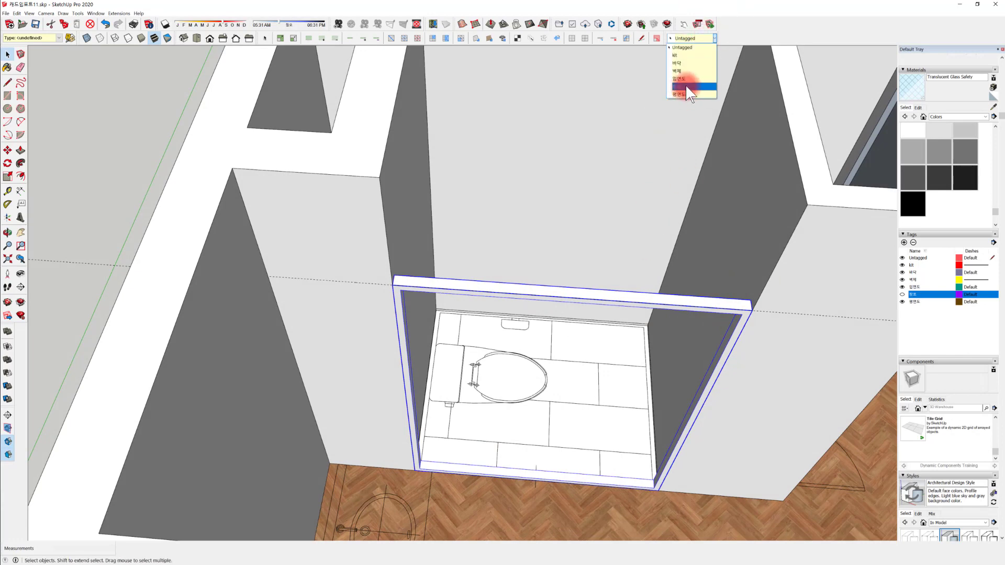
left_click(686, 86)
Draw a thin rectangle over the sliding door leaf nearest the toilet tank on the floor plan lines
scroll(431, 469, "up", 3)
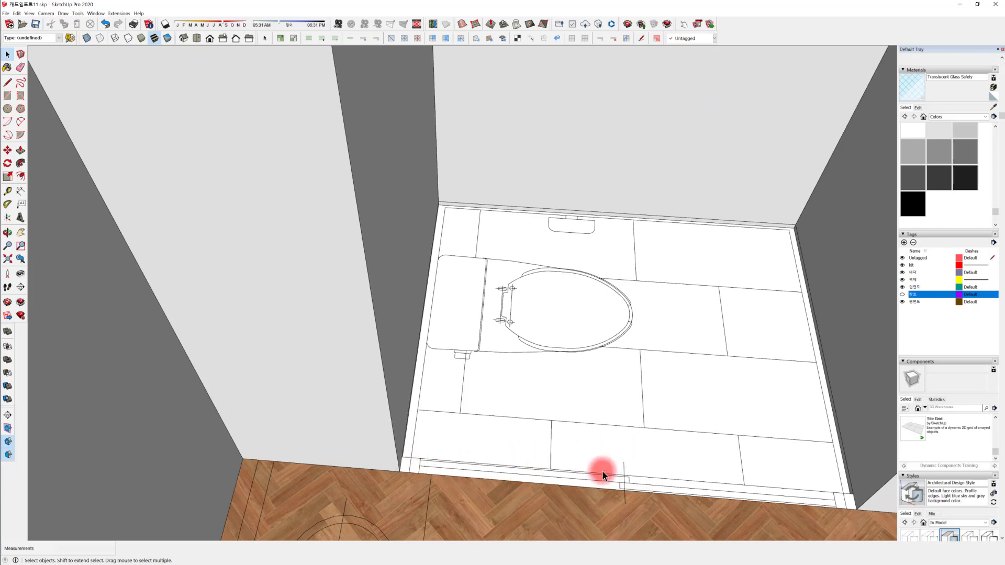
scroll(602, 476, "down", 4)
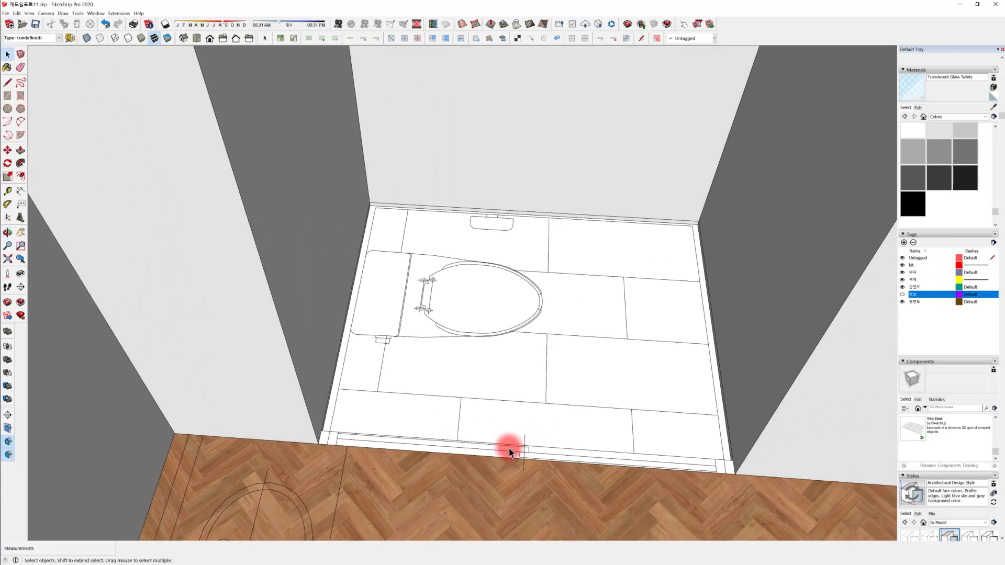
scroll(341, 439, "up", 3)
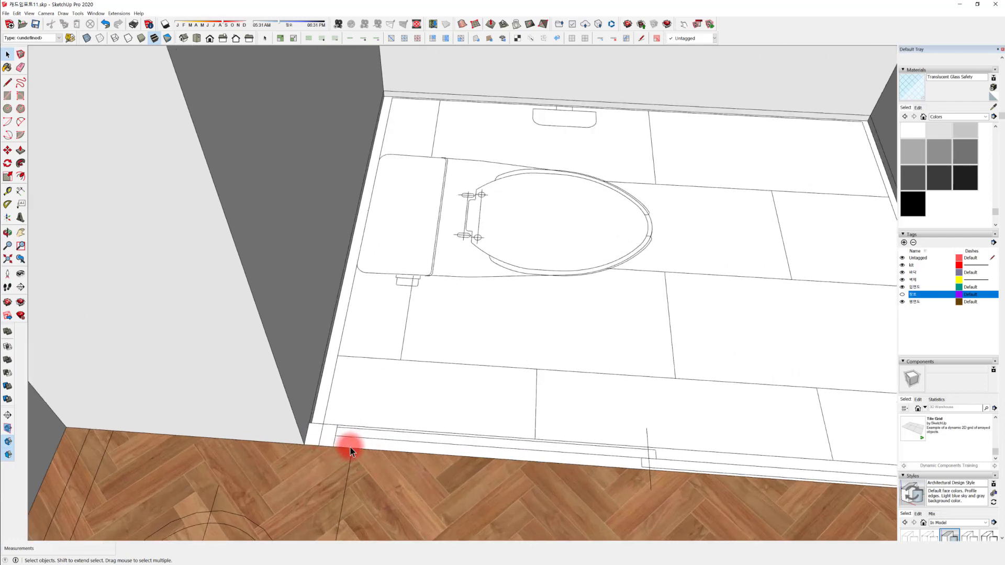
scroll(337, 436, "down", 1)
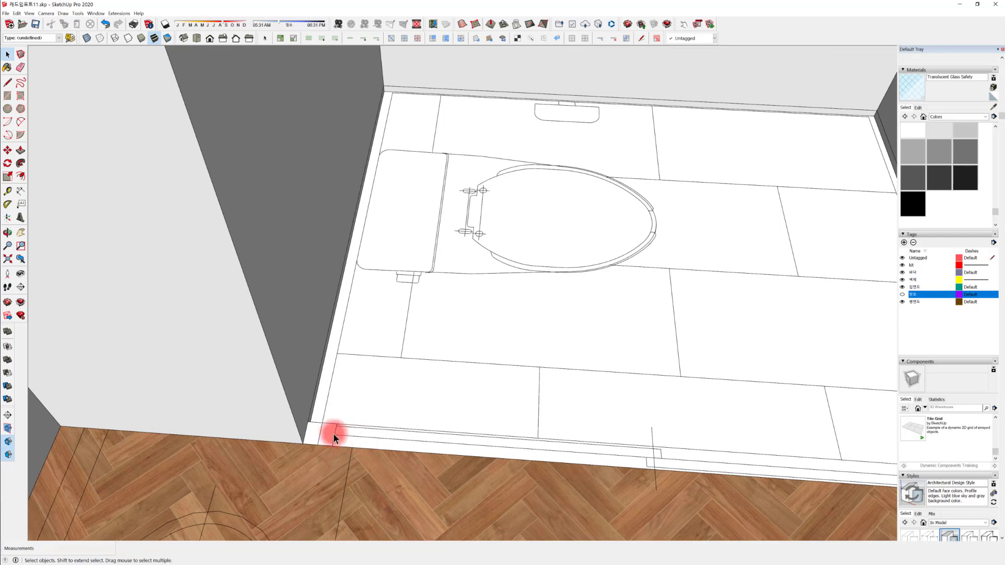
scroll(334, 434, "up", 2)
middle_click_drag(429, 435, 370, 422)
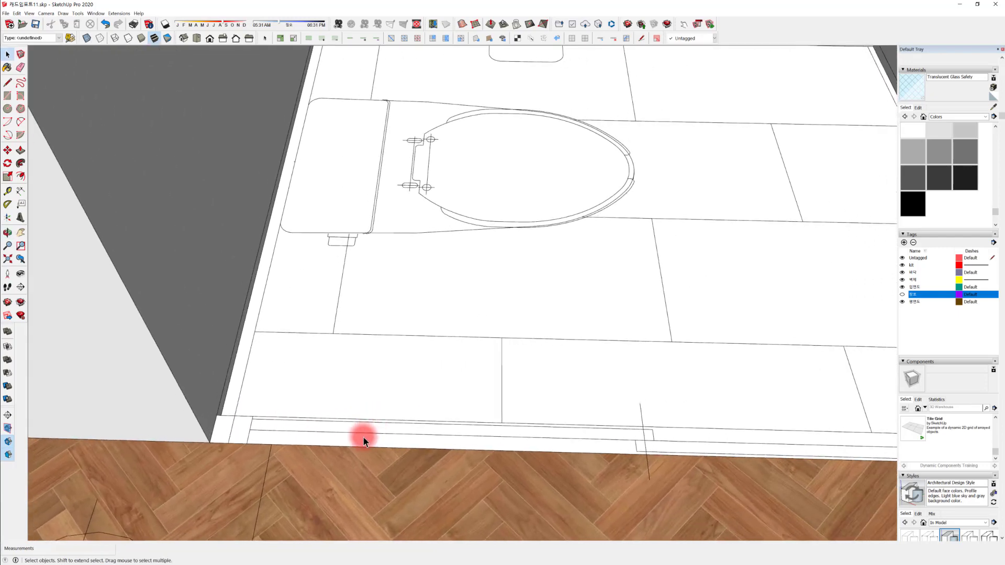
key("p")
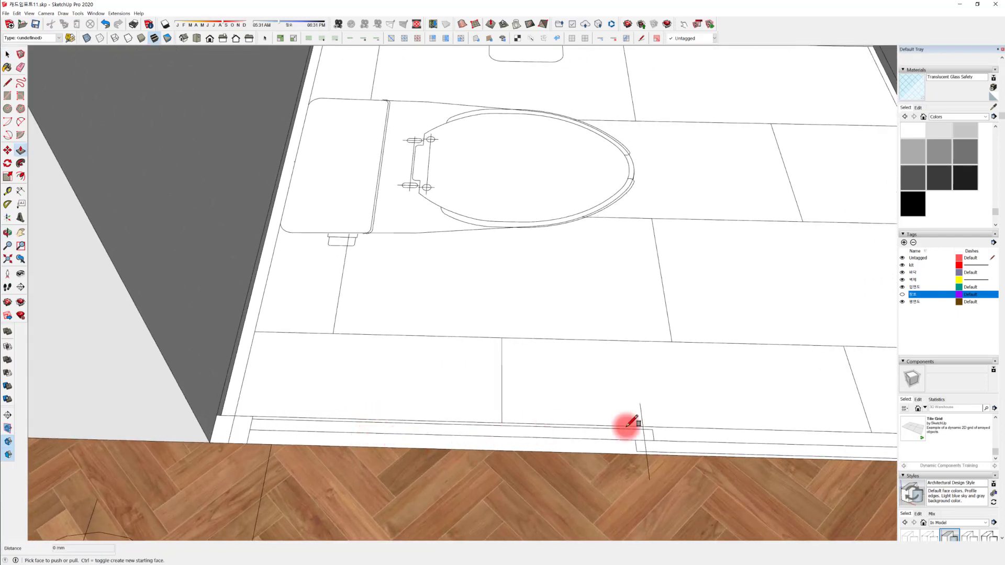
key("r")
left_click(653, 429)
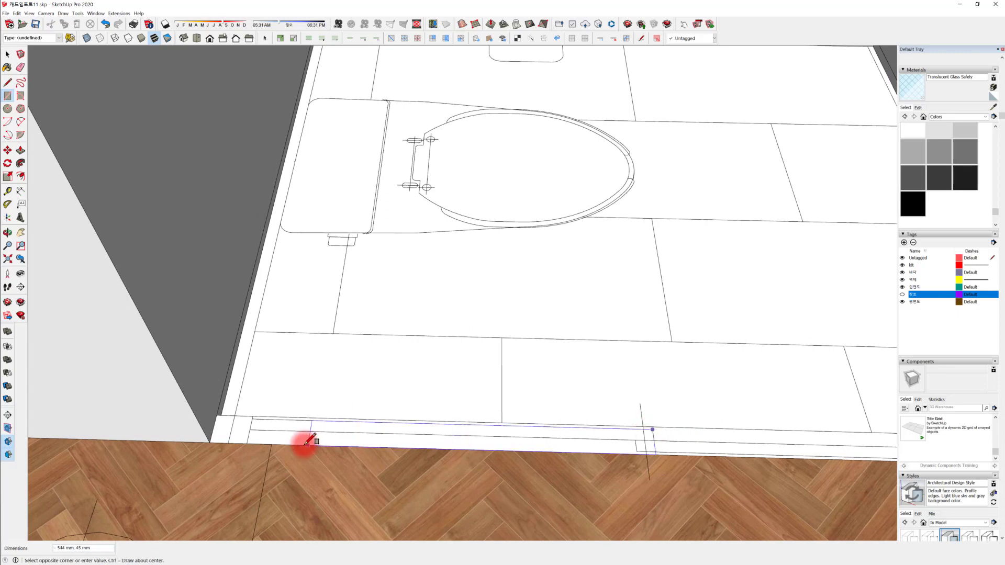
left_click(233, 427)
middle_click_drag(370, 442, 343, 441)
Make the thin door leaf rectangle a group and open that group for editing
key("space")
left_click(372, 425)
scroll(373, 426, "down", 2)
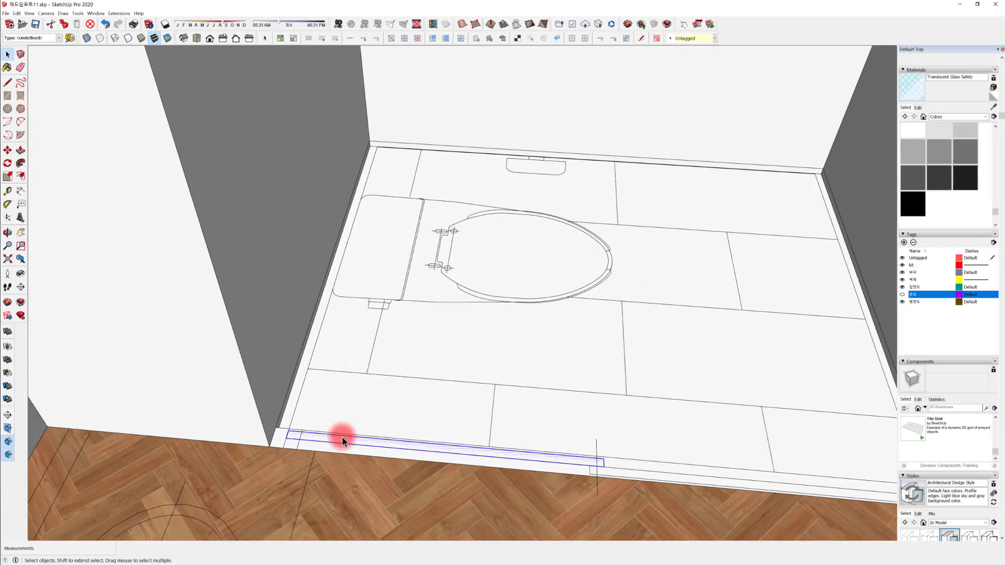
right_click(356, 440)
left_click(412, 391)
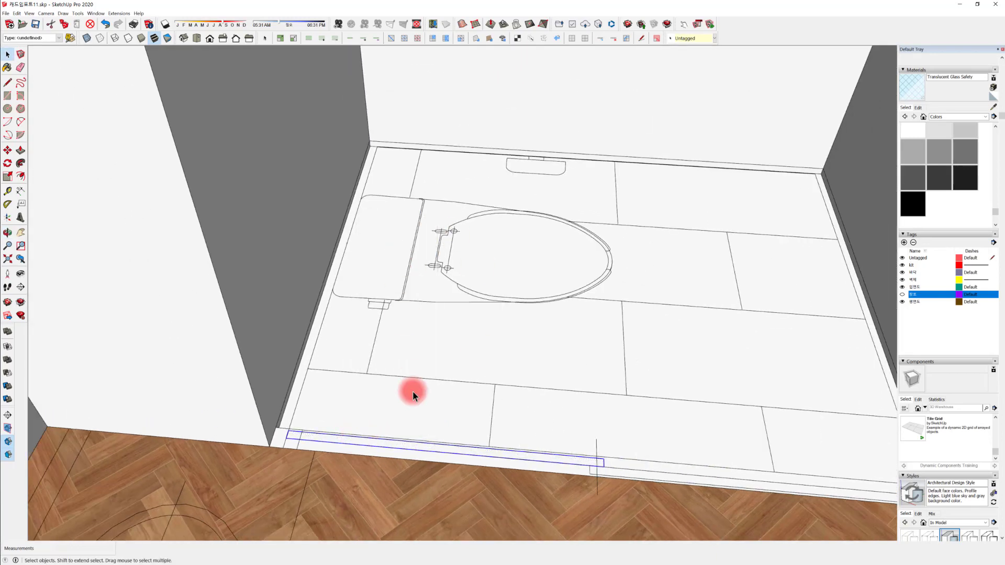
double_click(358, 440)
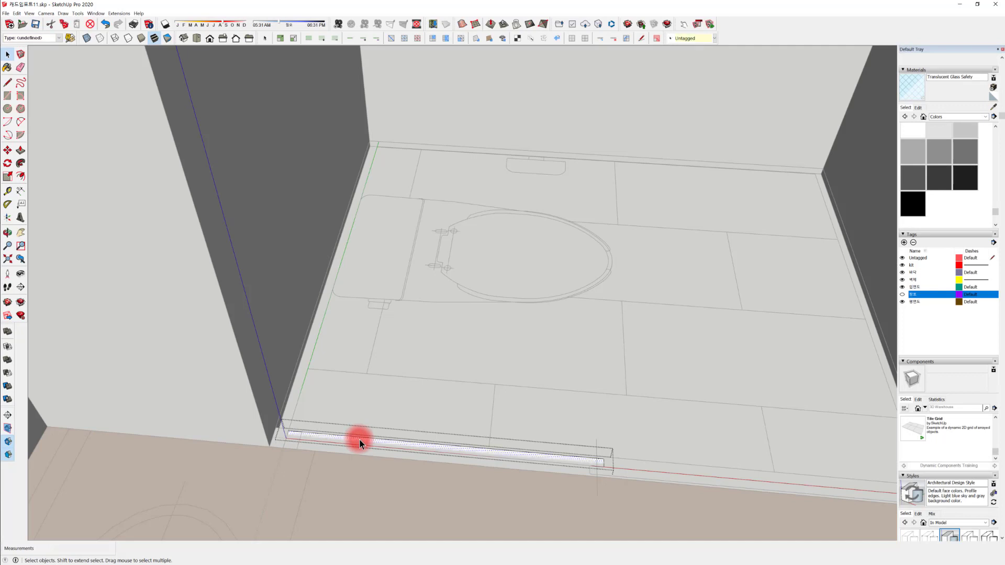
key("p")
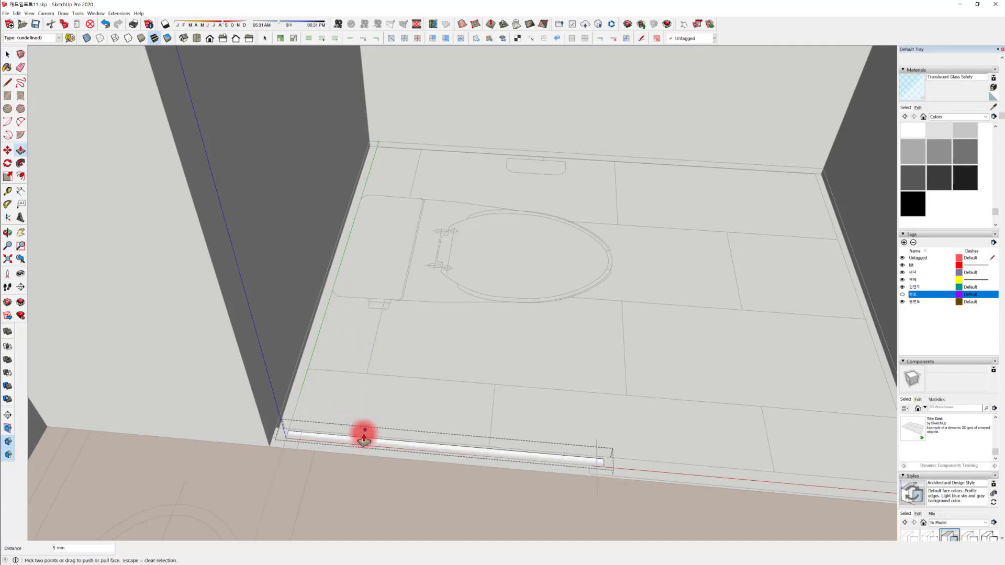
key("space")
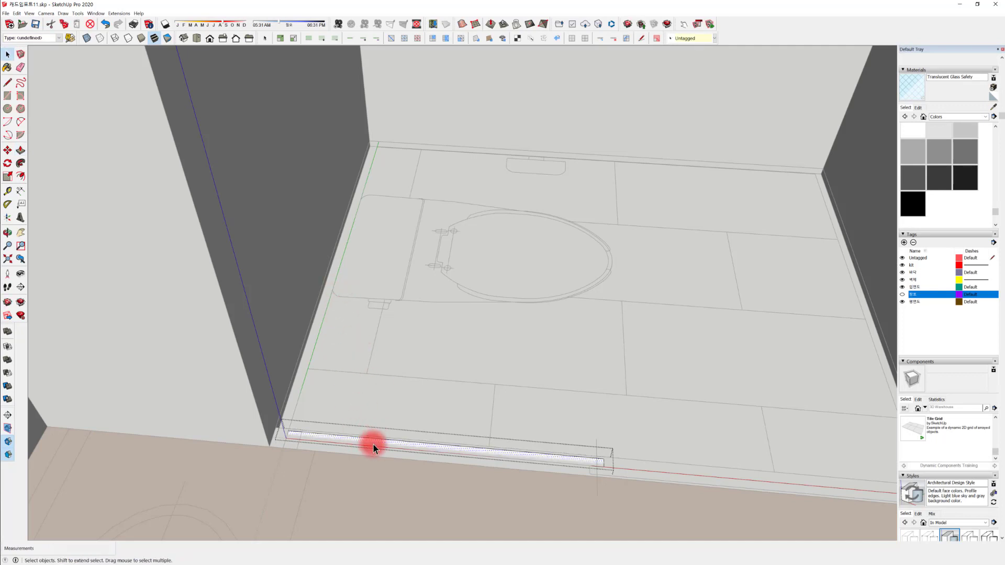
key("p")
left_click(375, 442)
left_click(356, 338)
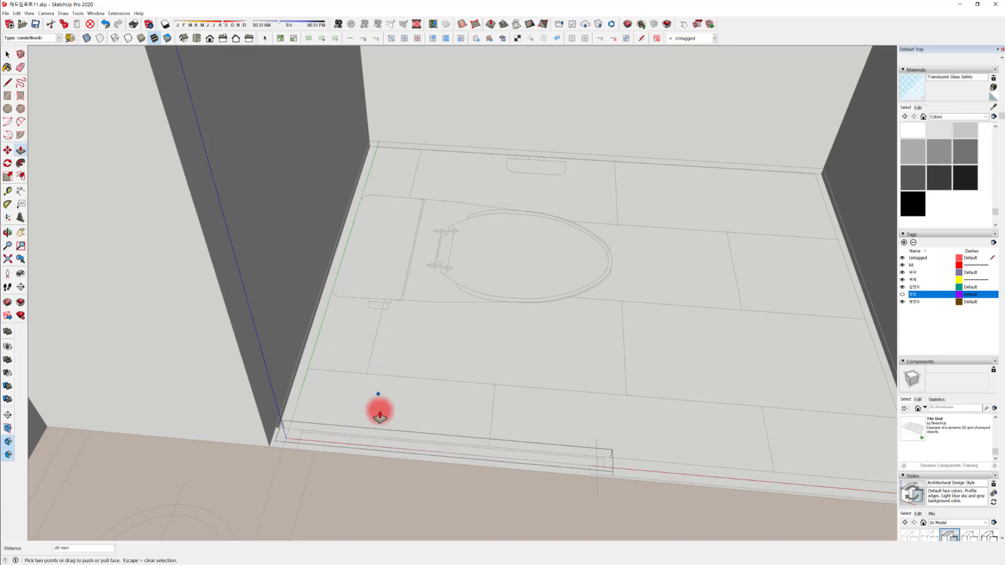
key("space")
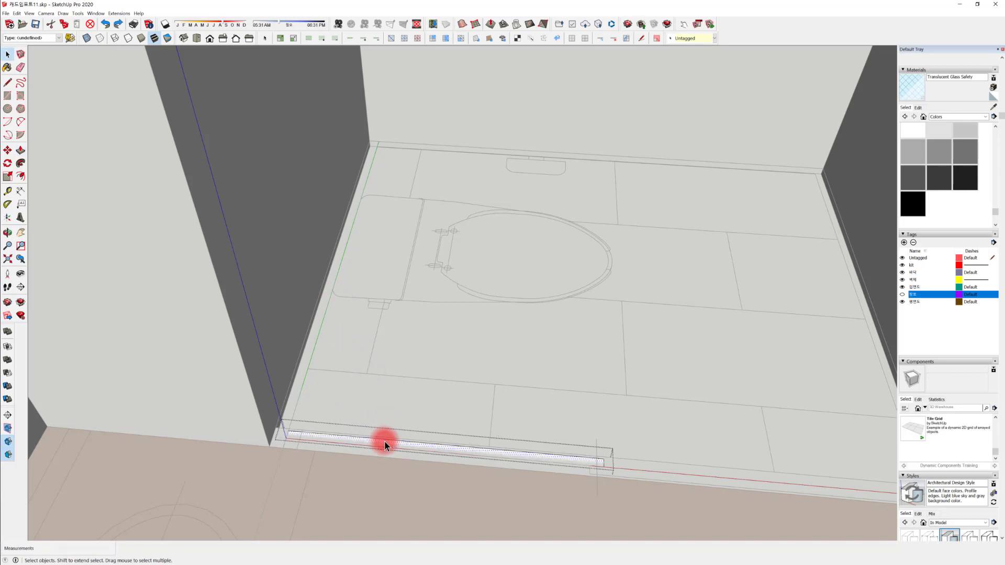
key("p")
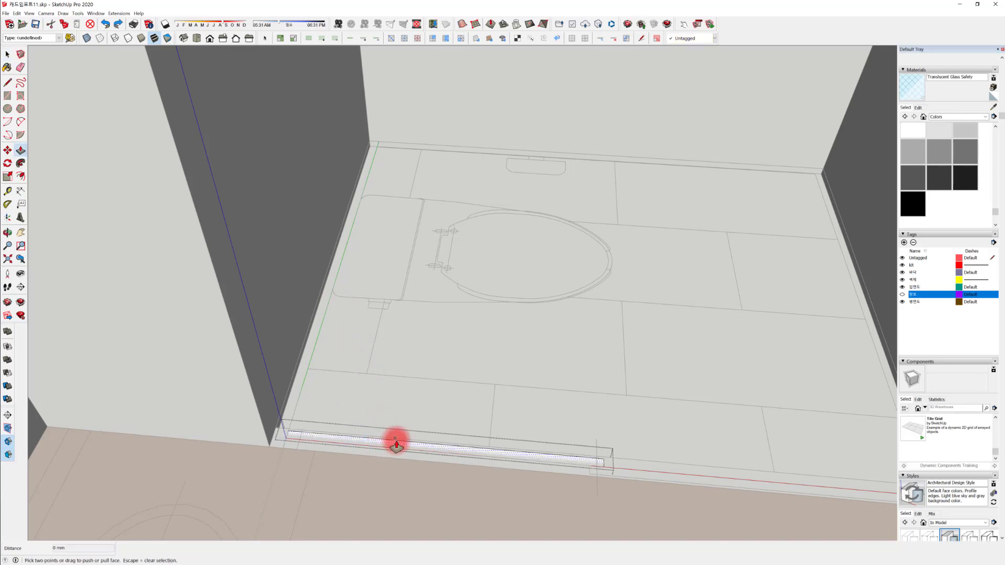
left_click_drag(395, 443, 396, 417)
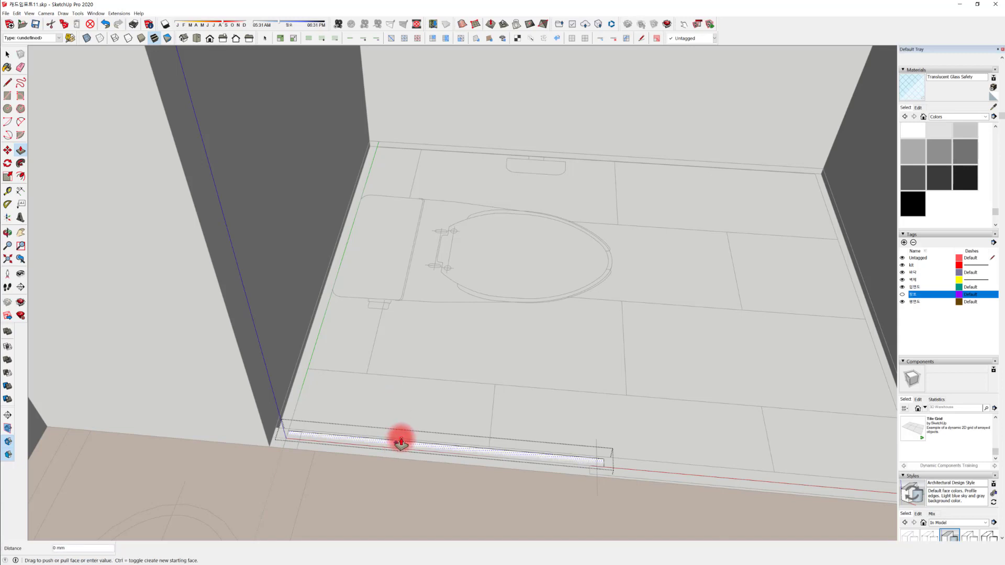
middle_click_drag(401, 441, 373, 404)
left_click_drag(371, 429, 360, 382)
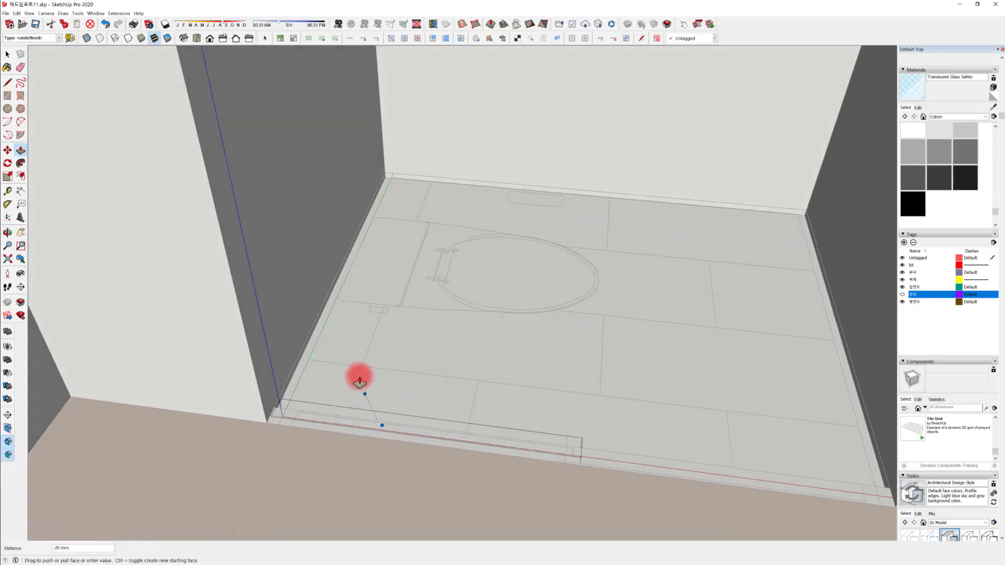
left_click_drag(373, 418, 329, 432)
Extrude the thin door leaf rectangle upward to most of the toilet door opening's height and close its group
left_click_drag(267, 449, 297, 401)
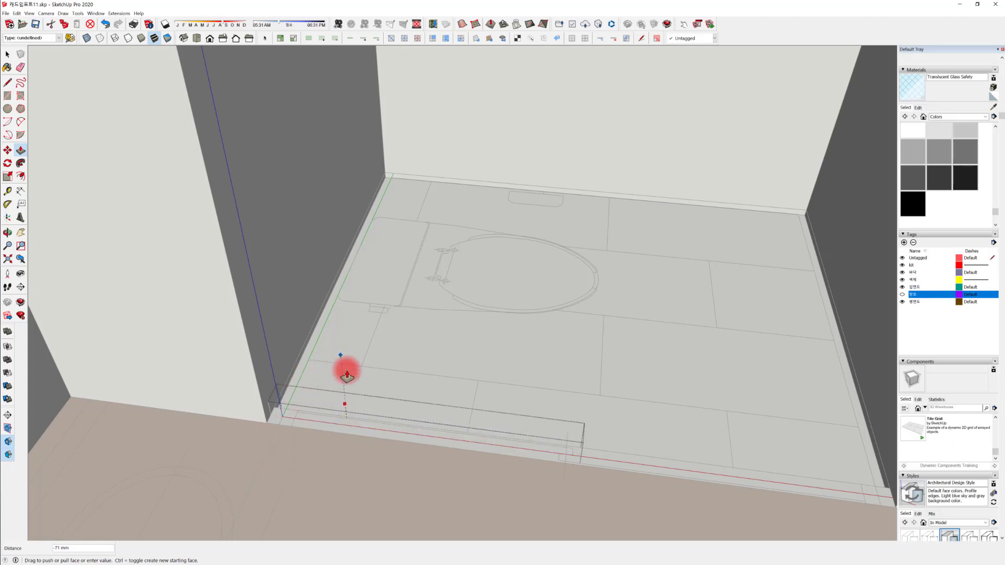
scroll(332, 458, "down", 3)
left_click_drag(347, 374, 312, 335)
scroll(331, 457, "up", 3)
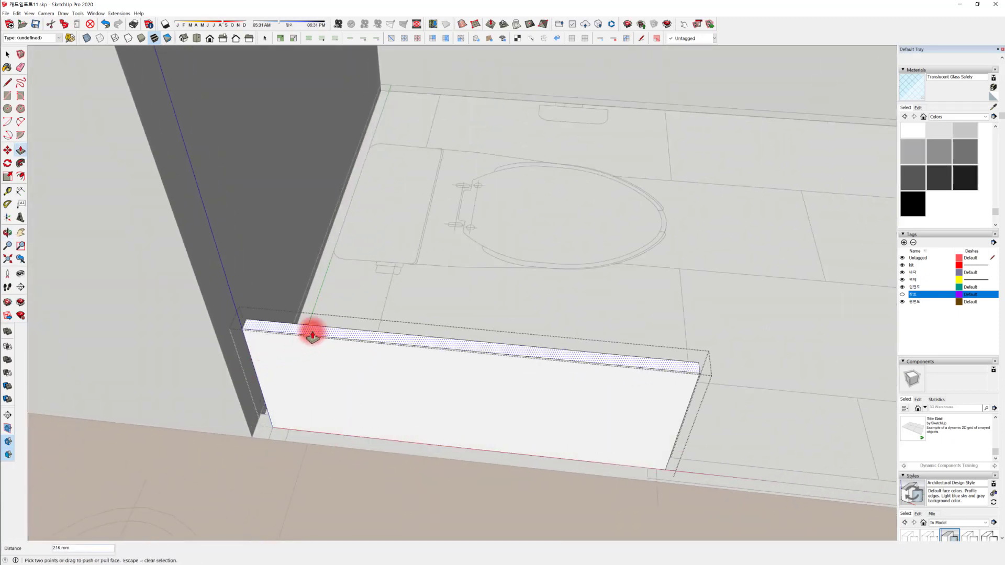
scroll(312, 335, "down", 8)
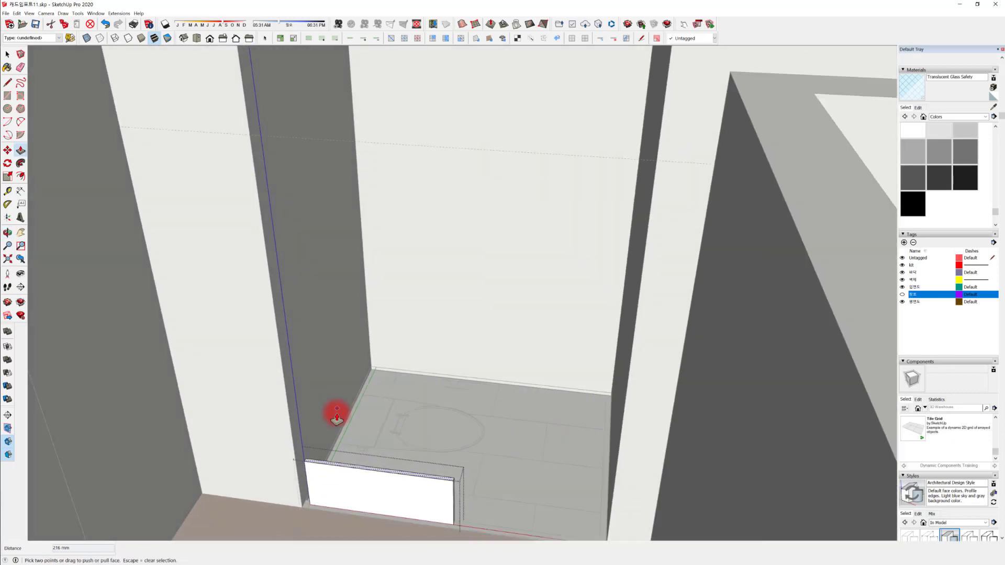
left_click_drag(341, 469, 325, 213)
middle_click_drag(325, 213, 372, 328)
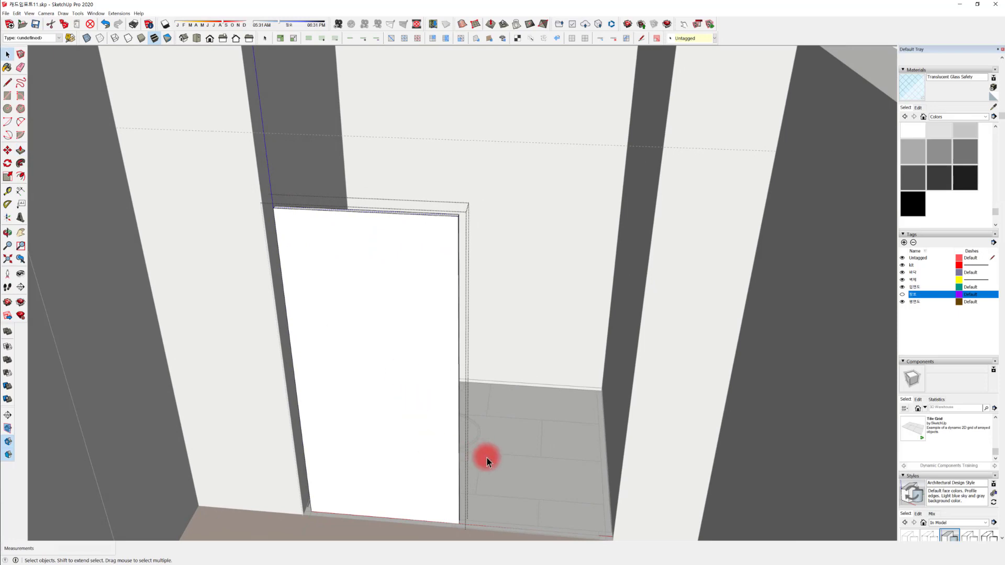
middle_click_drag(487, 458, 435, 180)
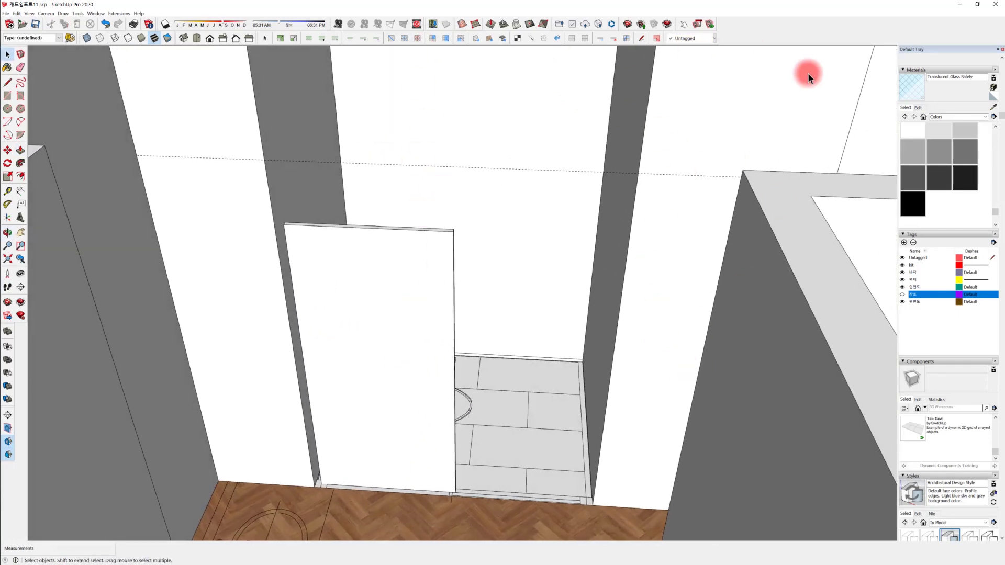
Show the 창호 tag and hide the glazed transom group standing in front of the toilet door
left_click(903, 294)
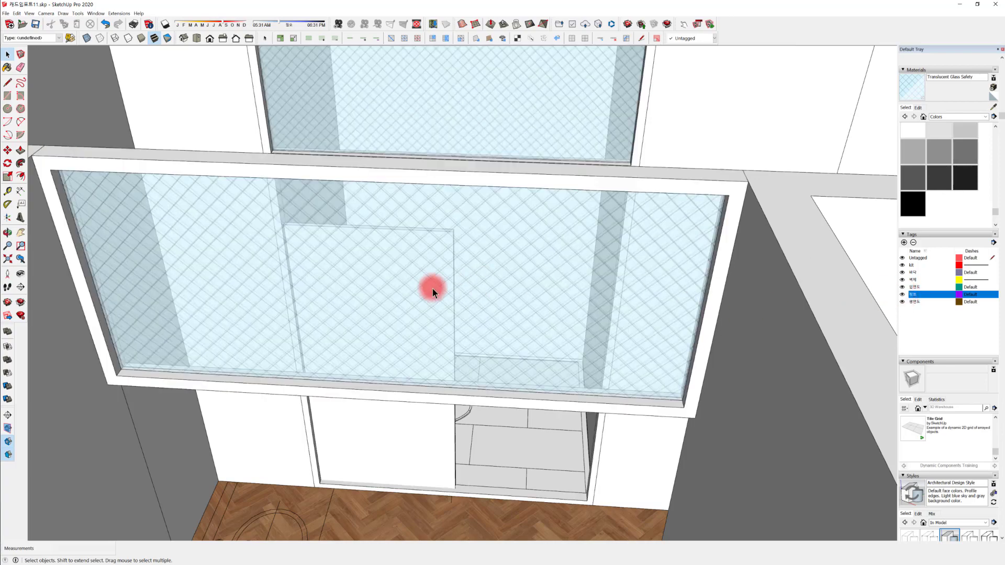
middle_click_drag(433, 288, 475, 517)
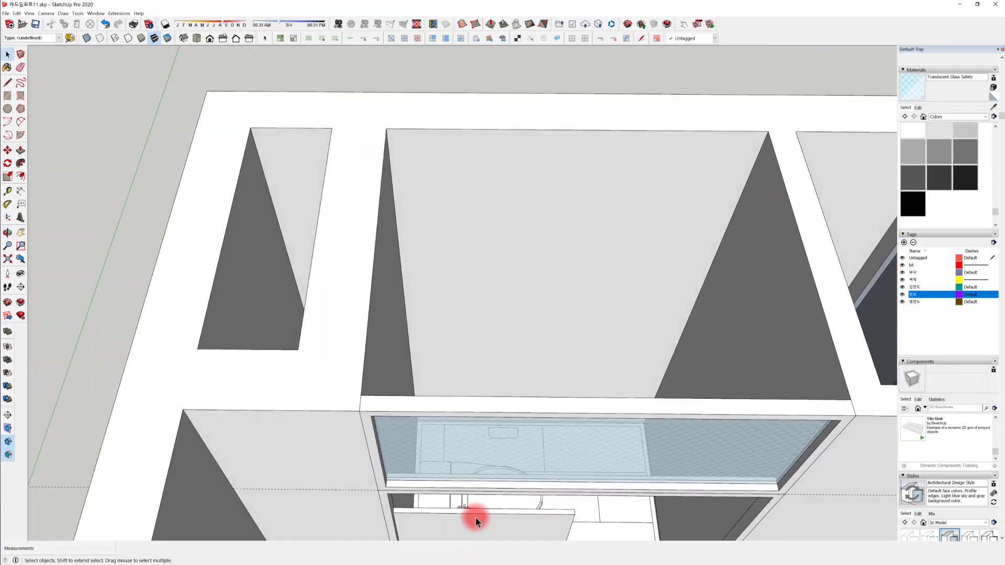
scroll(475, 517, "up", 10)
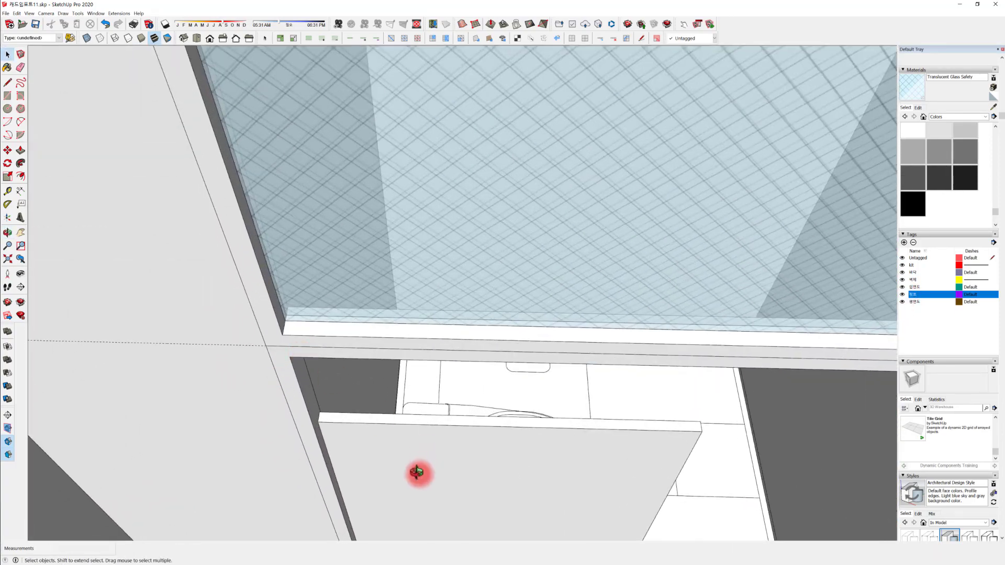
middle_click_drag(417, 473, 332, 386)
scroll(385, 403, "up", 5)
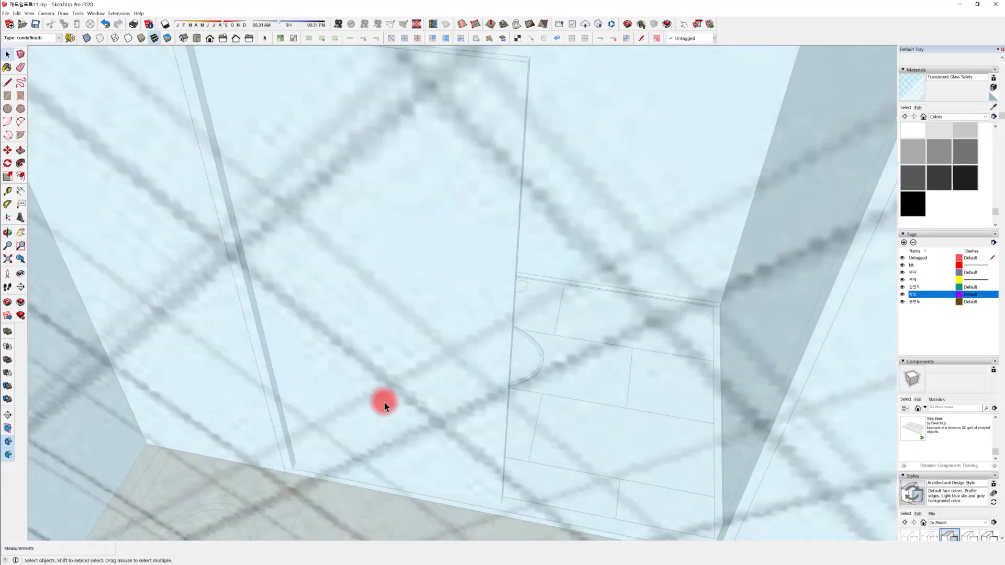
middle_click_drag(384, 403, 482, 346)
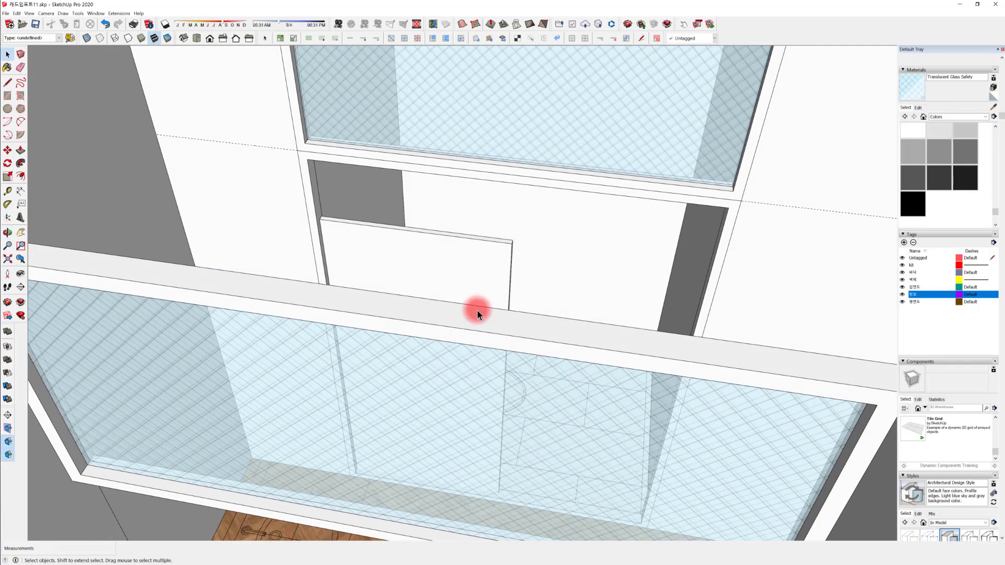
left_click(586, 328)
scroll(937, 454, "down", 10)
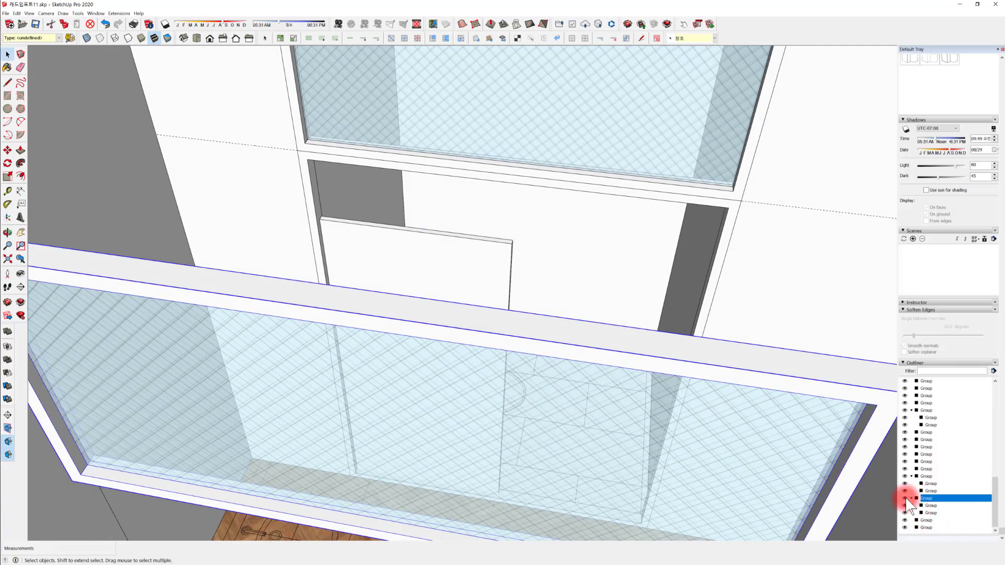
left_click(905, 498)
Try to move the toilet door leaf by its lower corner with the X-ray display turned on
middle_click_drag(494, 243, 311, 270)
scroll(311, 270, "up", 3)
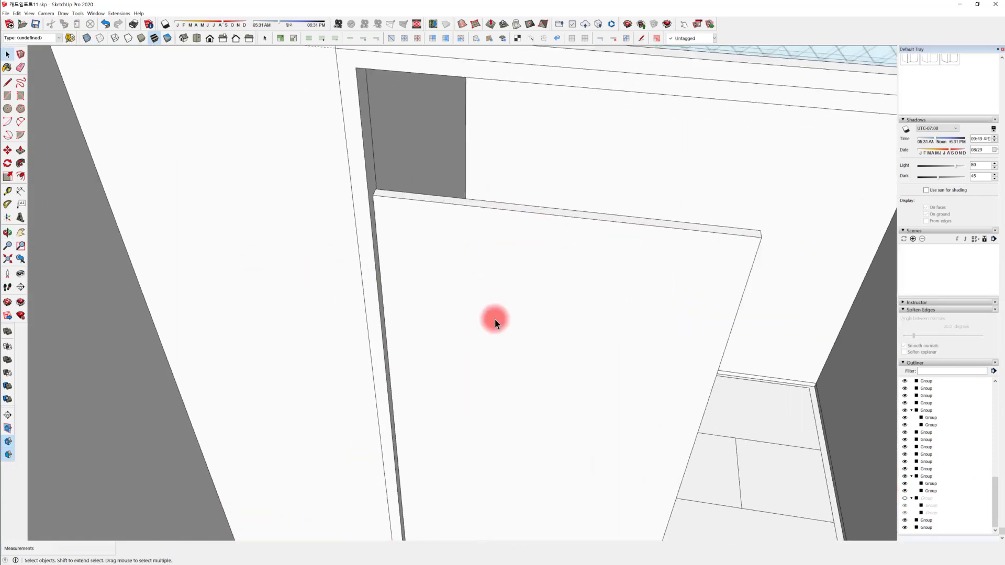
left_click(487, 322)
middle_click_drag(480, 325, 453, 464)
scroll(418, 487, "up", 3)
middle_click_drag(400, 499, 406, 405)
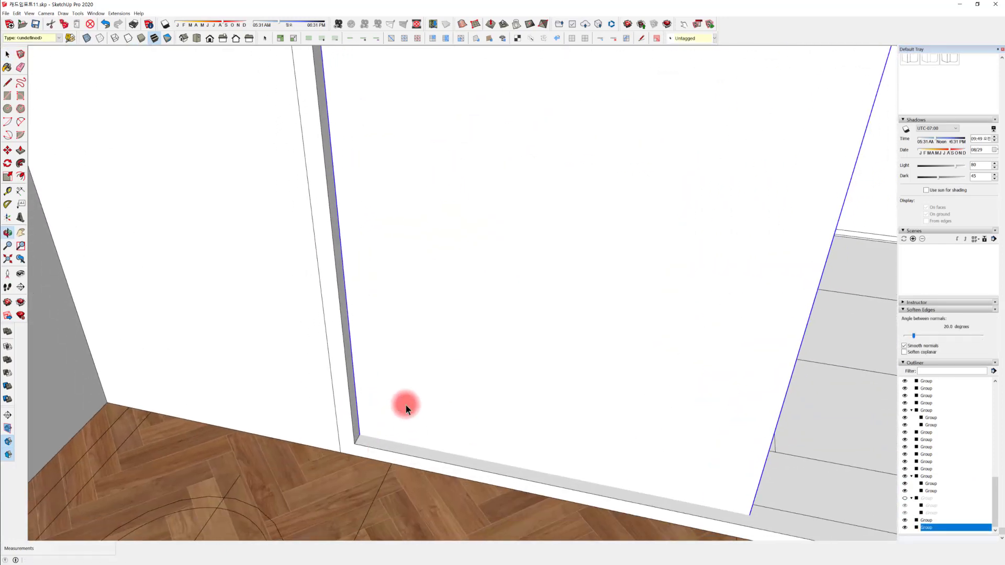
key("m")
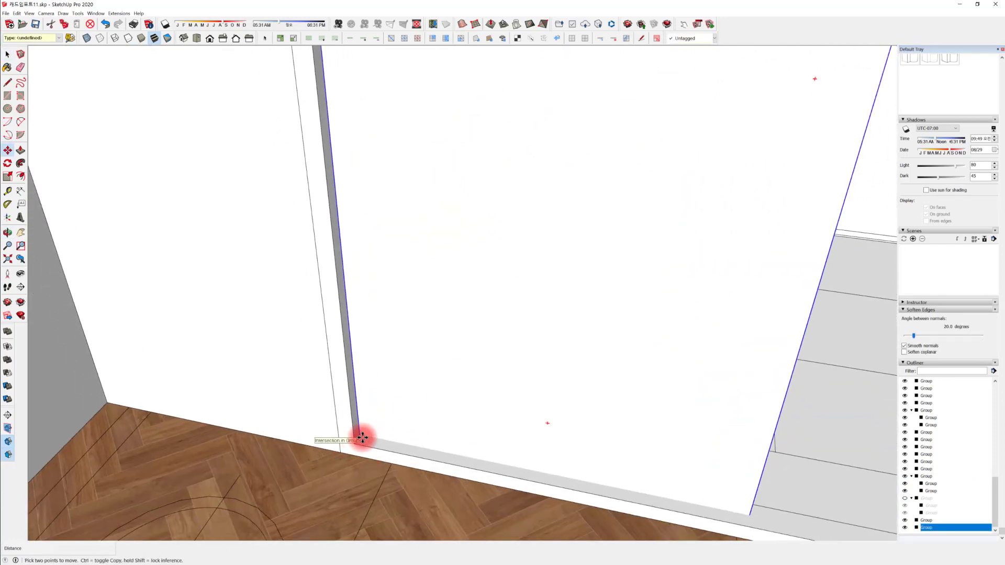
scroll(360, 437, "up", 2)
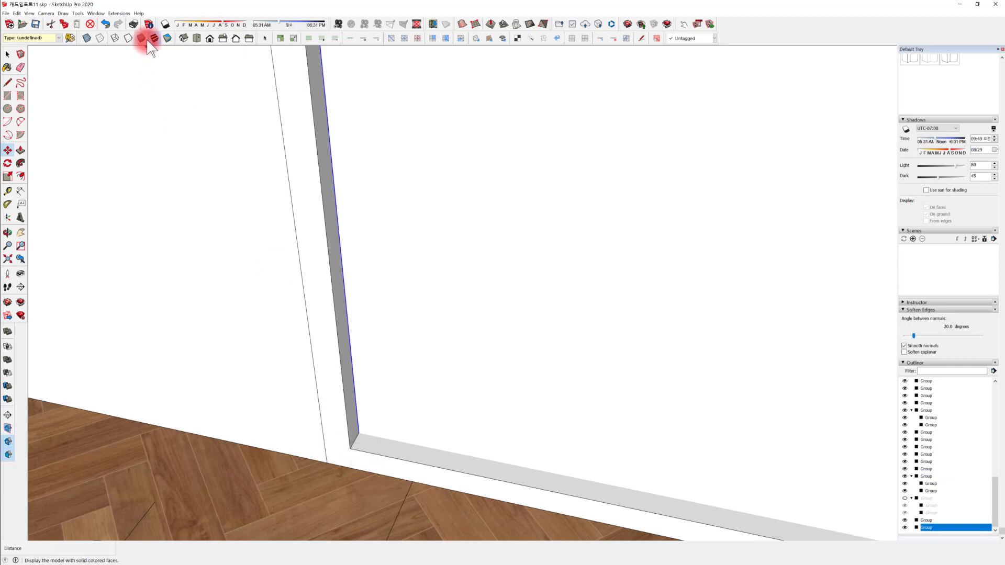
left_click(88, 39)
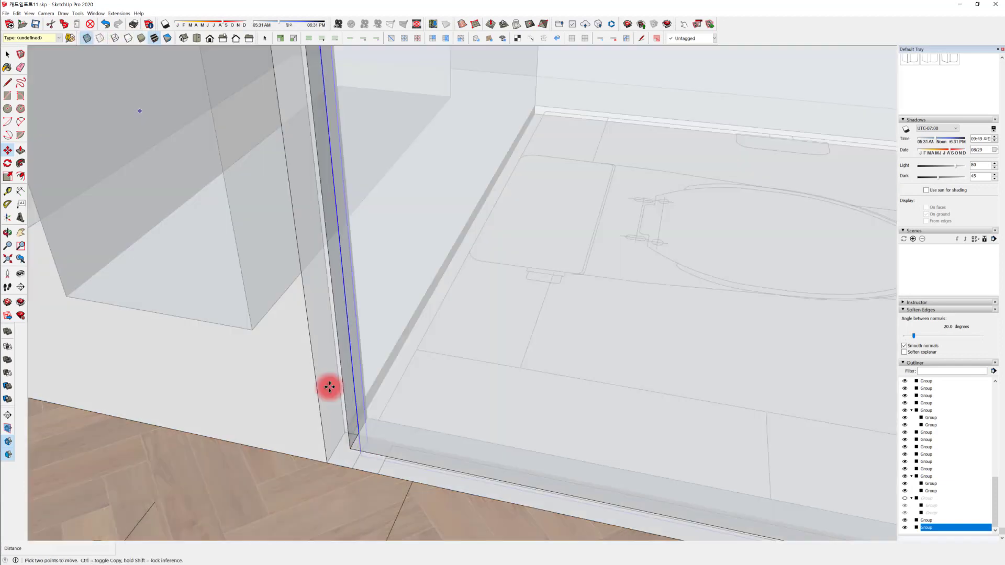
left_click(360, 459)
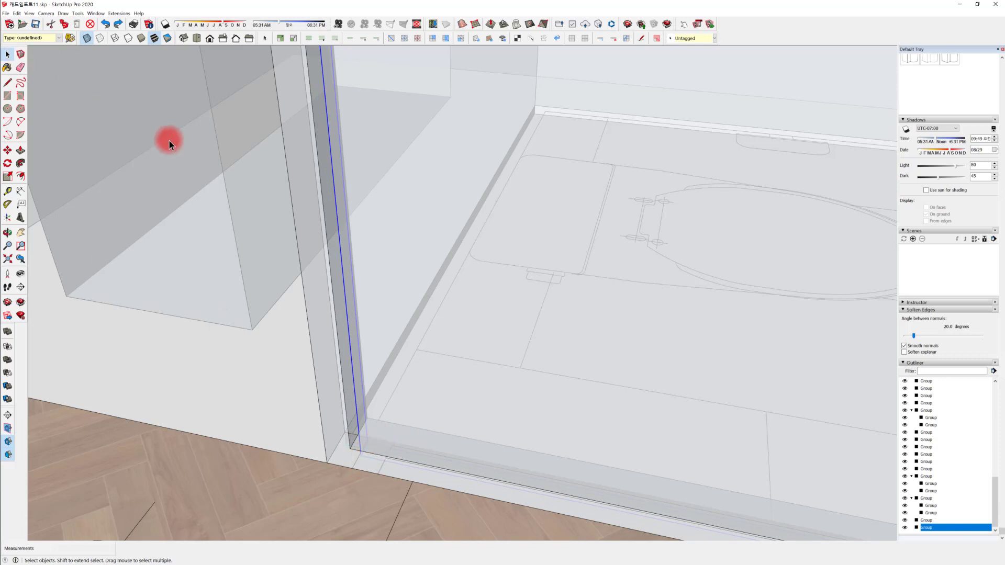
Turn off the X-ray display and bring the hidden 창호 groups back into view
left_click(128, 82)
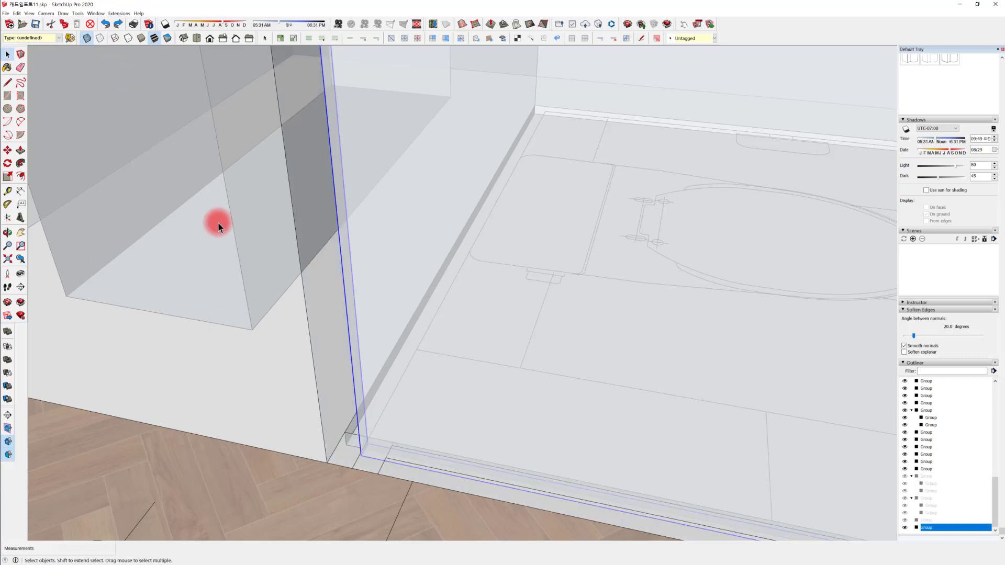
left_click(90, 24)
left_click(339, 289)
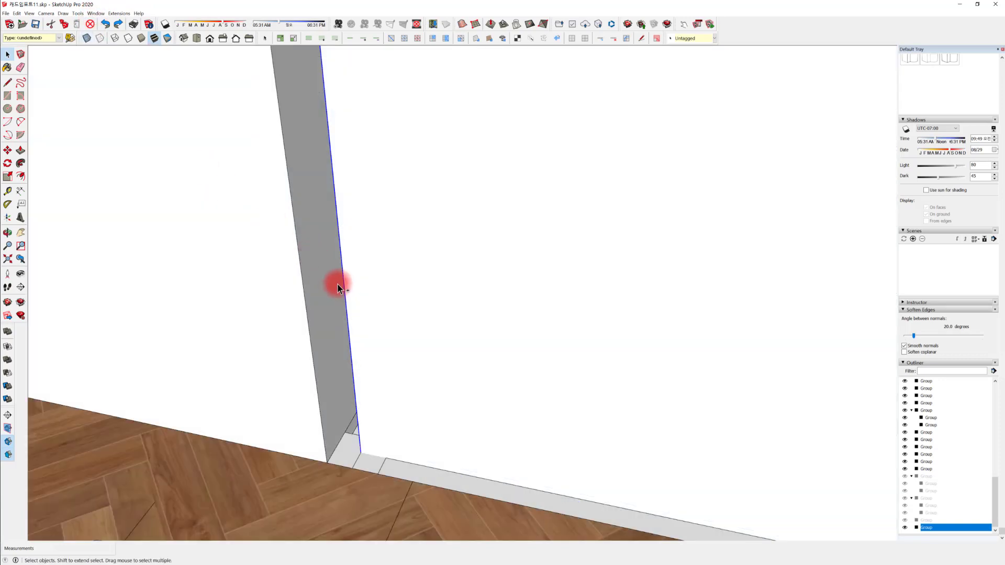
key("ctrl+z")
scroll(372, 425, "up", 3)
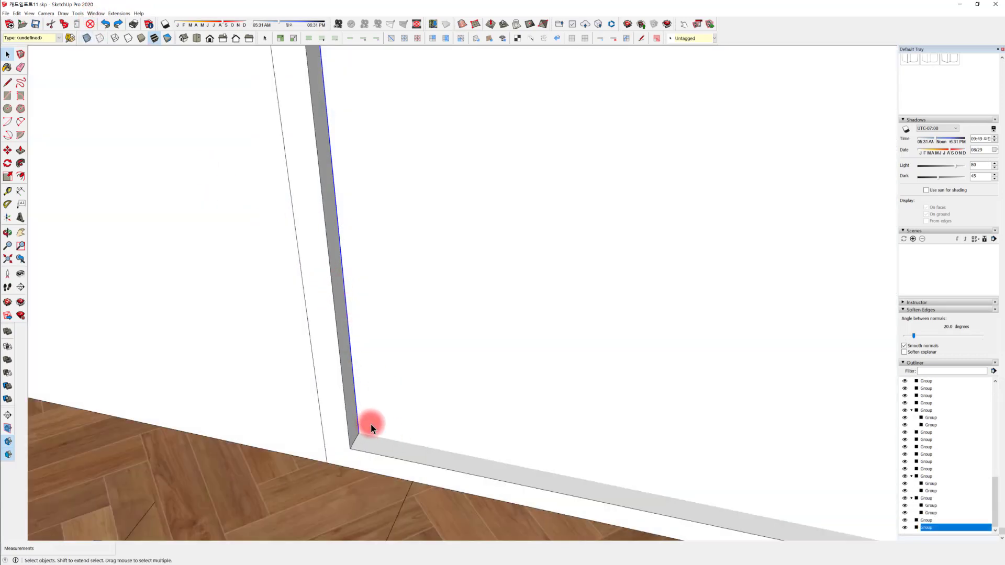
Move the toilet door leaf up 35 mm so it rests on the frame's bottom rail
key("m")
left_click_drag(361, 458, 357, 465)
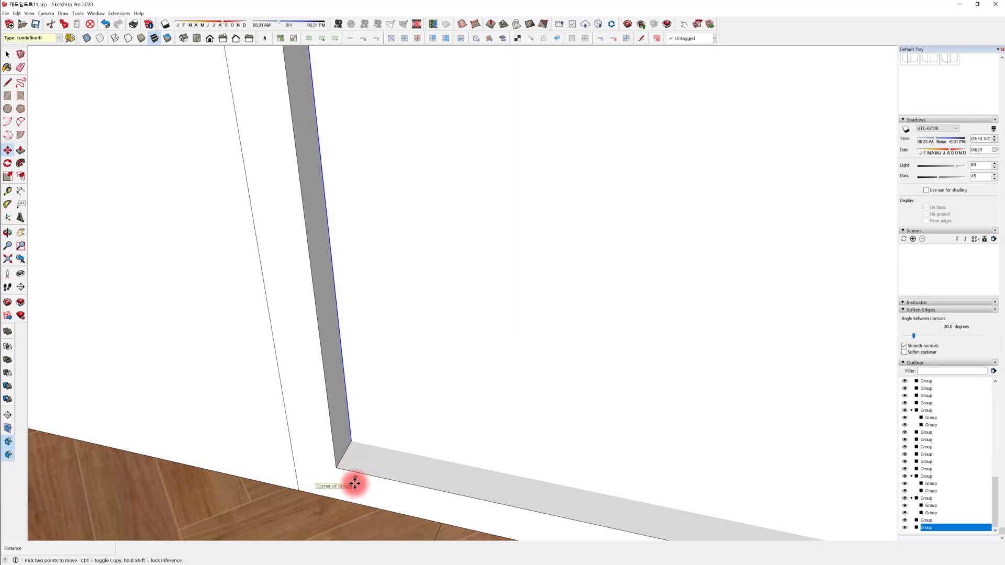
left_click(355, 483)
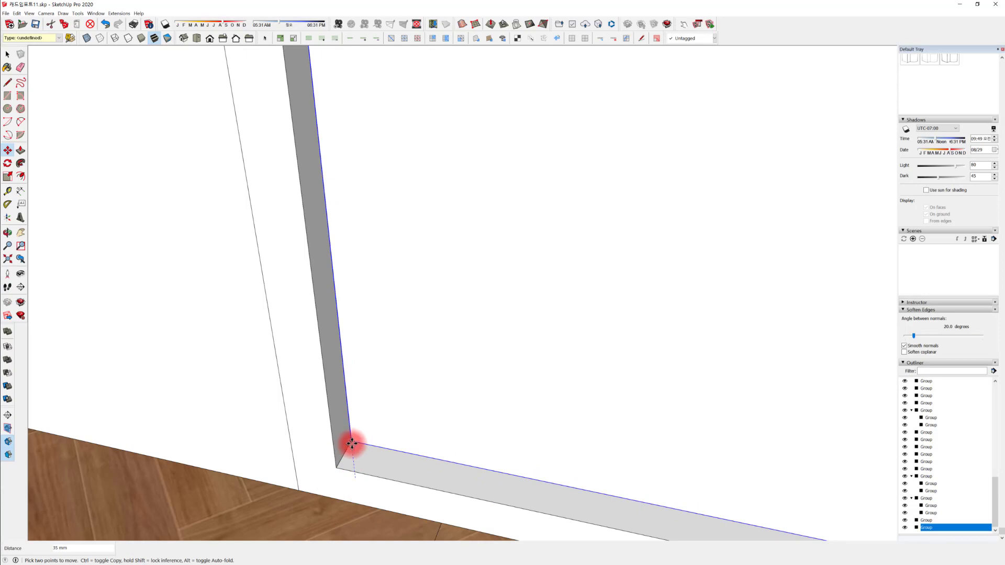
scroll(381, 388, "down", 4)
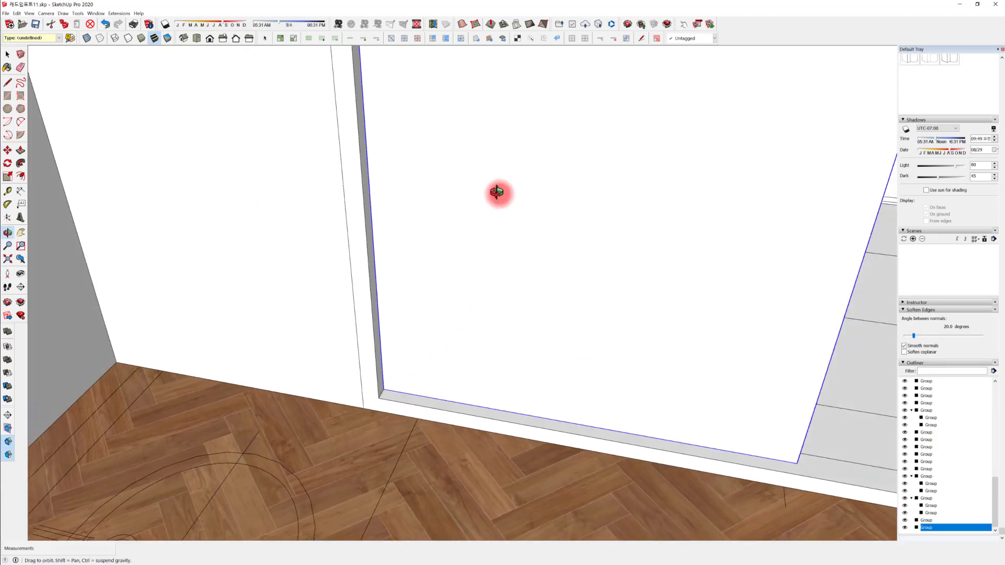
Raise the top face of the toilet door leaf so it meets the frame's head
middle_click_drag(498, 194, 453, 381, "shift")
scroll(453, 340, "down", 3)
scroll(452, 311, "down", 3)
middle_click_drag(480, 218, 449, 488, "shift")
middle_click_drag(466, 295, 352, 404)
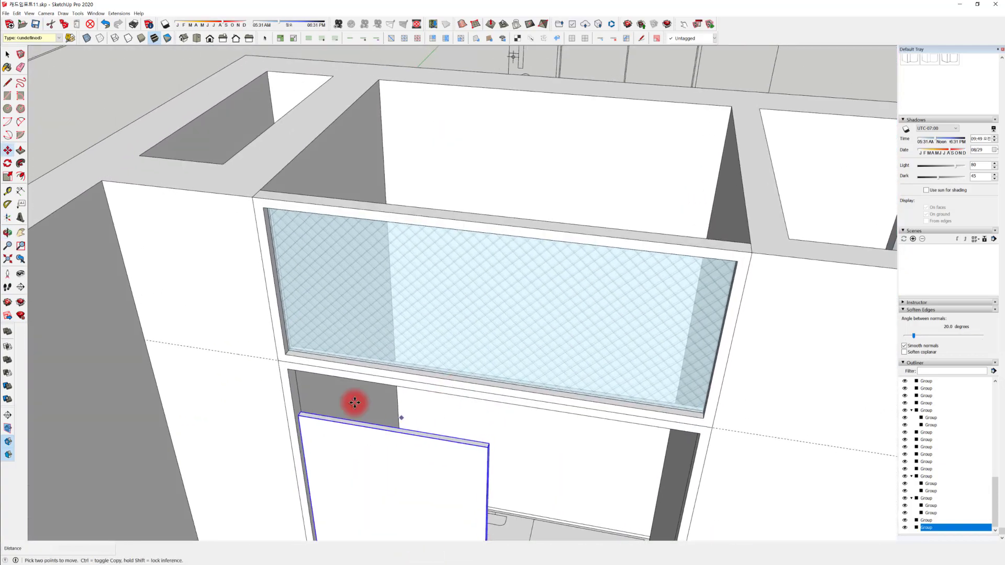
scroll(282, 410, "up", 5)
middle_click_drag(248, 341, 233, 153, "shift")
key("m")
double_click(268, 416)
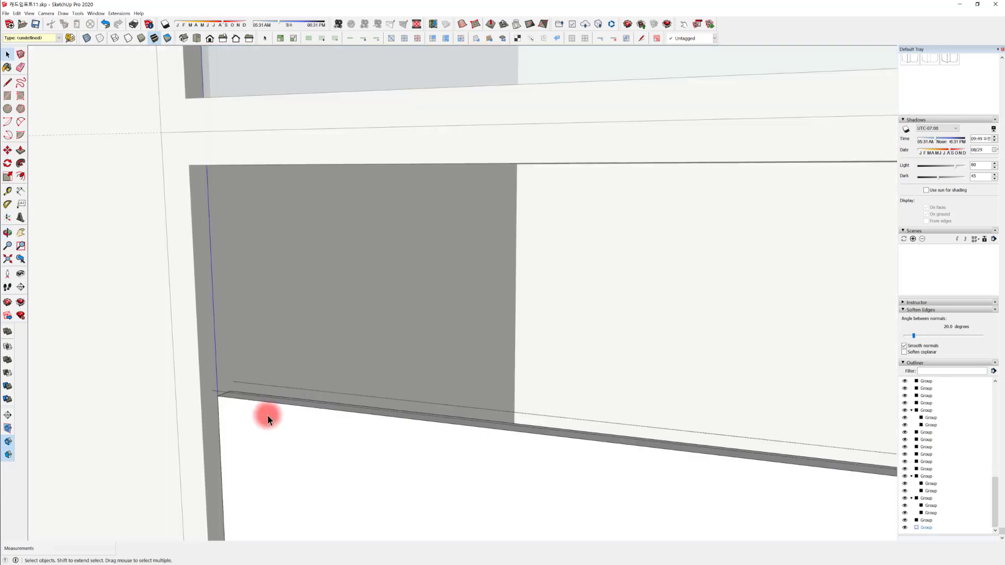
left_click(257, 396)
scroll(253, 400, "up", 4)
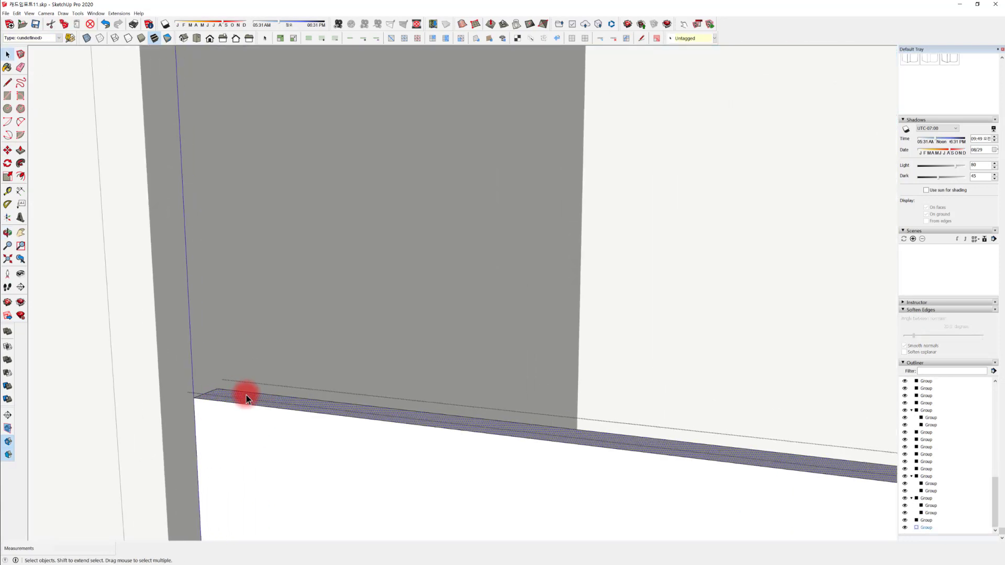
middle_click_drag(240, 397, 233, 417)
double_click(256, 463)
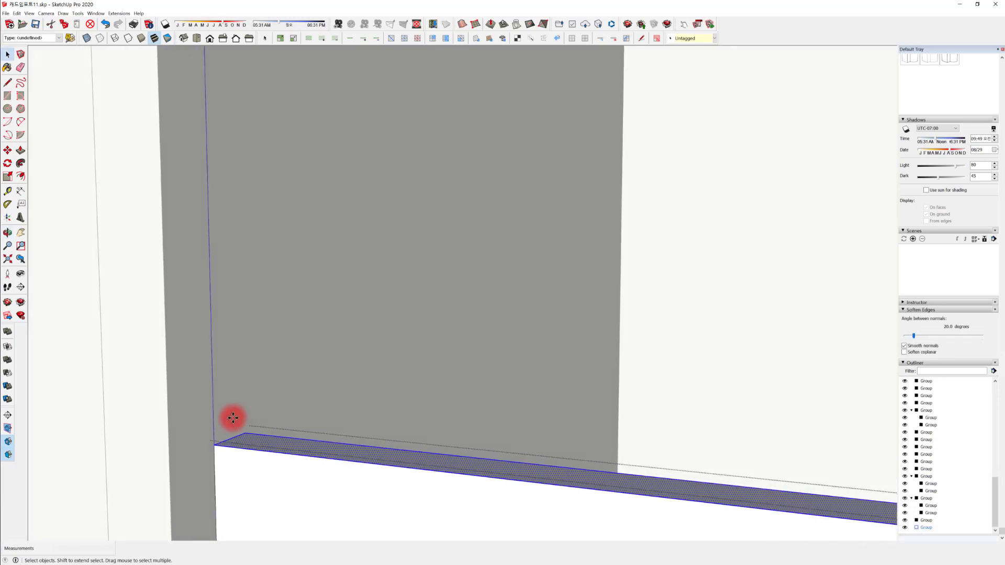
left_click(216, 407)
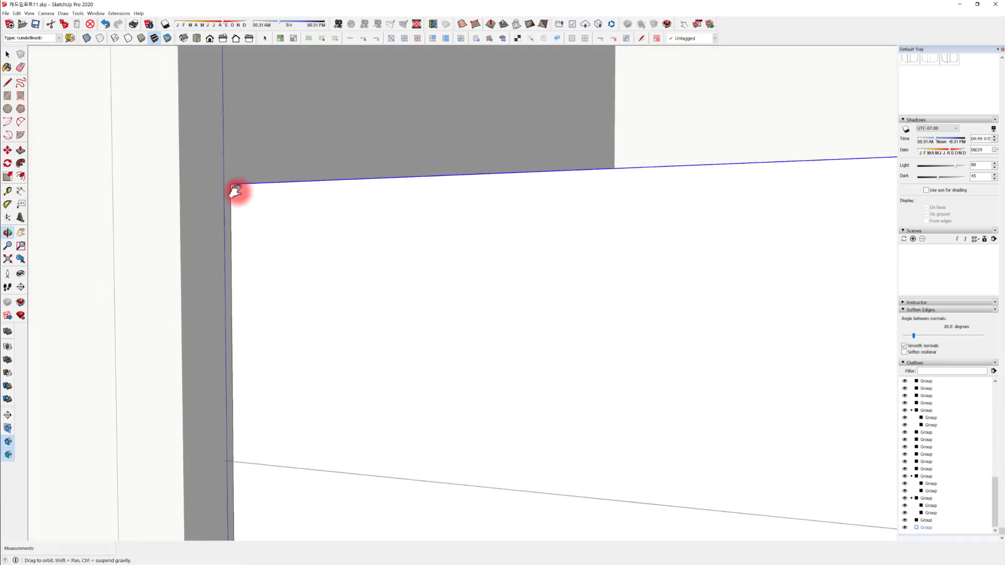
middle_click_drag(235, 193, 366, 299)
key("space")
Offset the outline of the door leaf's front face 20 mm inward
left_click(404, 243)
left_click(271, 253)
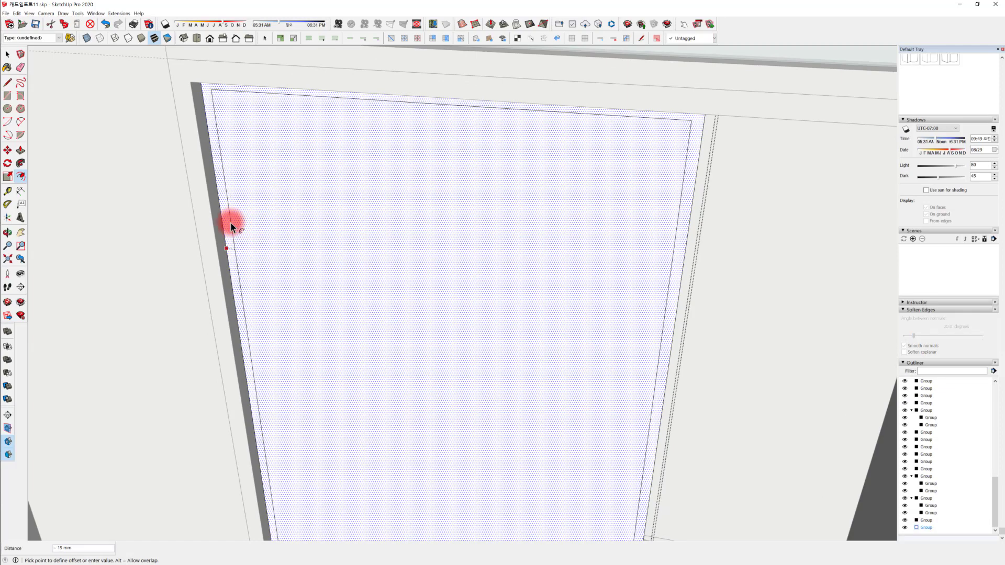
type("20")
key("Return")
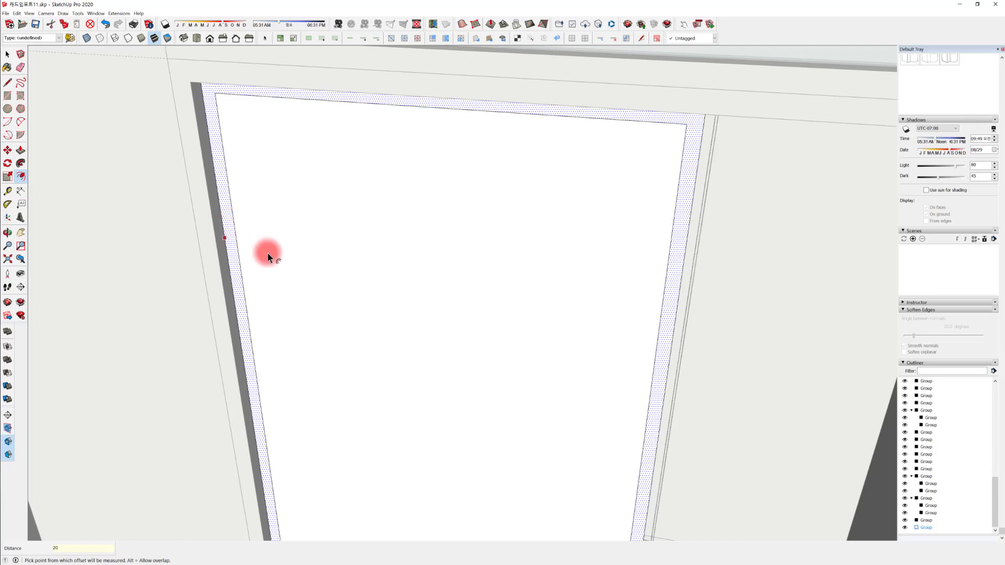
Push the inner face of the door leaf back 20 mm to cut it through, leaving an open border frame
key("space")
middle_click_drag(269, 254, 376, 359)
left_click(364, 399)
key("p")
left_click_drag(349, 394, 352, 374)
mouse_move(359, 386)
middle_mouse_down("shift")
mouse_move(401, 393)
mouse_move(449, 213)
mouse_move(407, 514)
mouse_move(431, 176)
mouse_move(384, 561)
middle_mouse_up("shift")
scroll(393, 393, "up", 5)
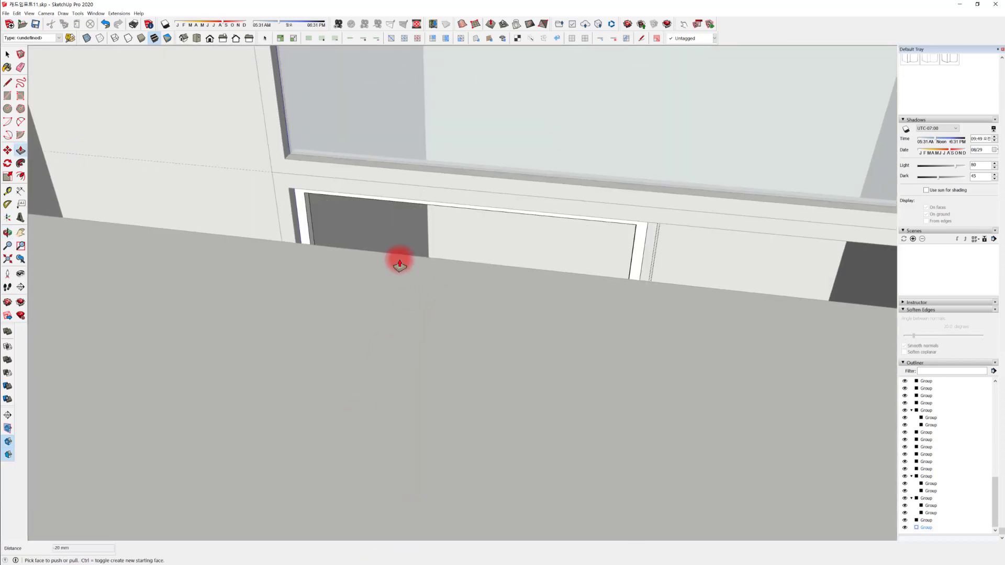
mouse_move(399, 258)
middle_mouse_down()
mouse_move(381, 527)
mouse_move(429, 327)
mouse_move(400, 321)
mouse_move(426, 350)
middle_mouse_up()
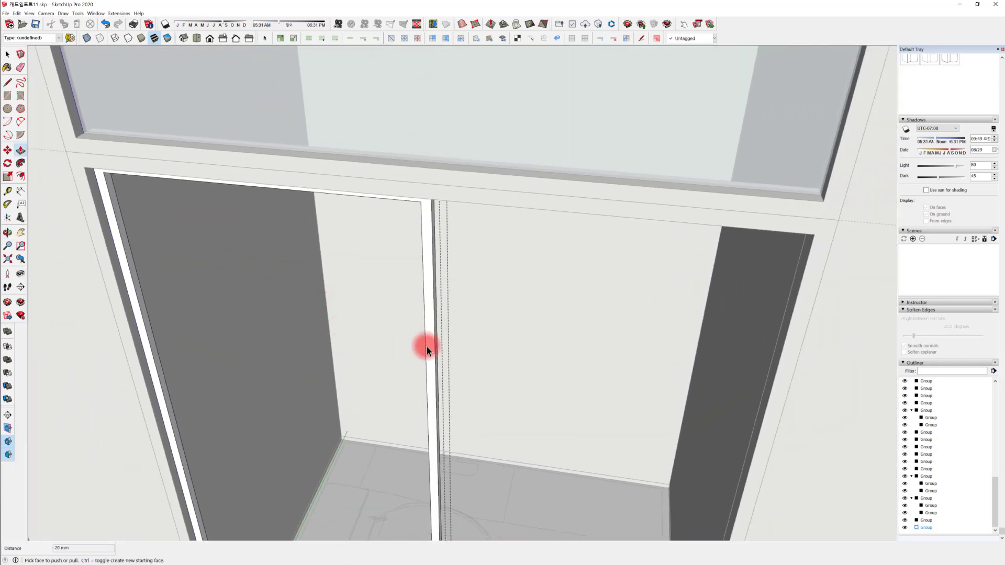
Hide the glazed group blocking the view and select the toilet door's border frame
middle_click_drag(460, 299, 518, 267)
left_click(554, 267)
right_click(554, 267)
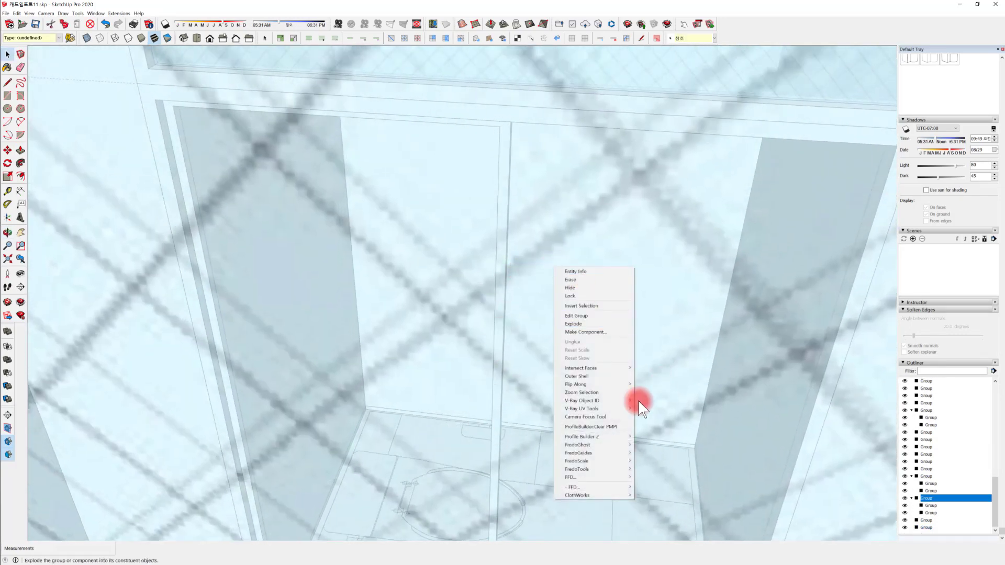
left_click(593, 287)
middle_click_drag(528, 319, 514, 206)
left_click(514, 209)
middle_click_drag(505, 287, 529, 350)
key("t")
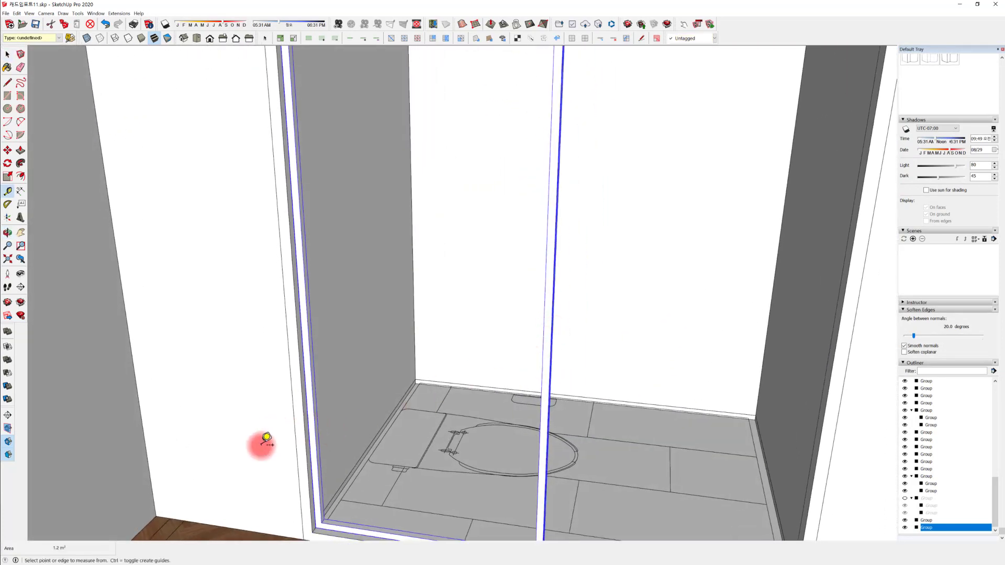
left_click(328, 515)
middle_click_drag(538, 180, 565, 257)
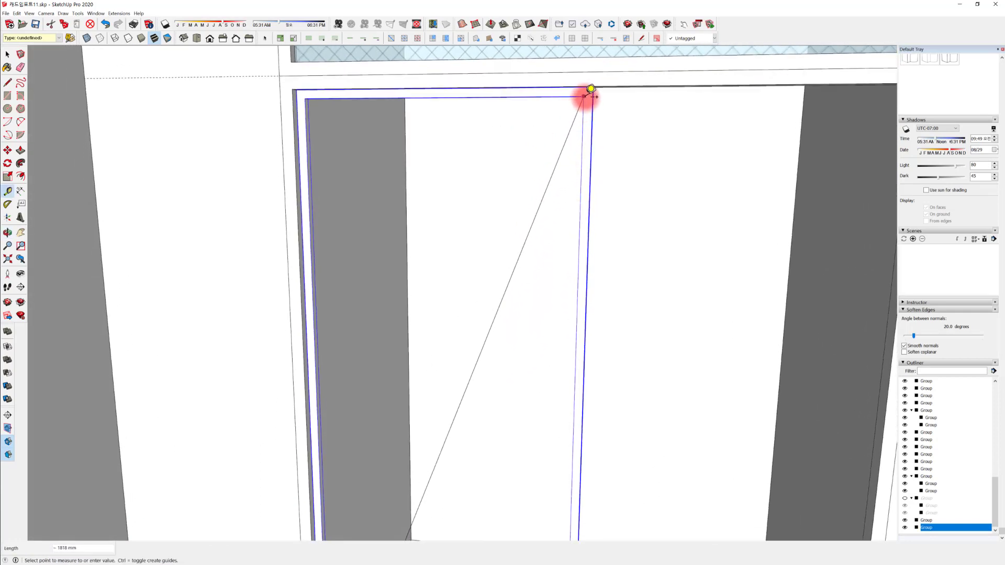
Draw a rectangle corner to corner across the door leaf's opening and make it a group
key("r")
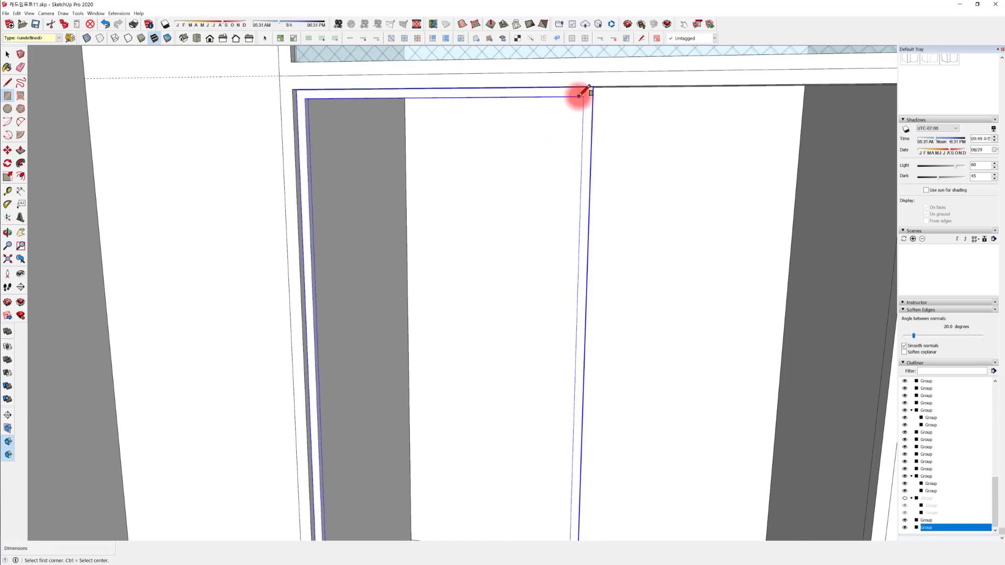
middle_click_drag(582, 94, 428, 236)
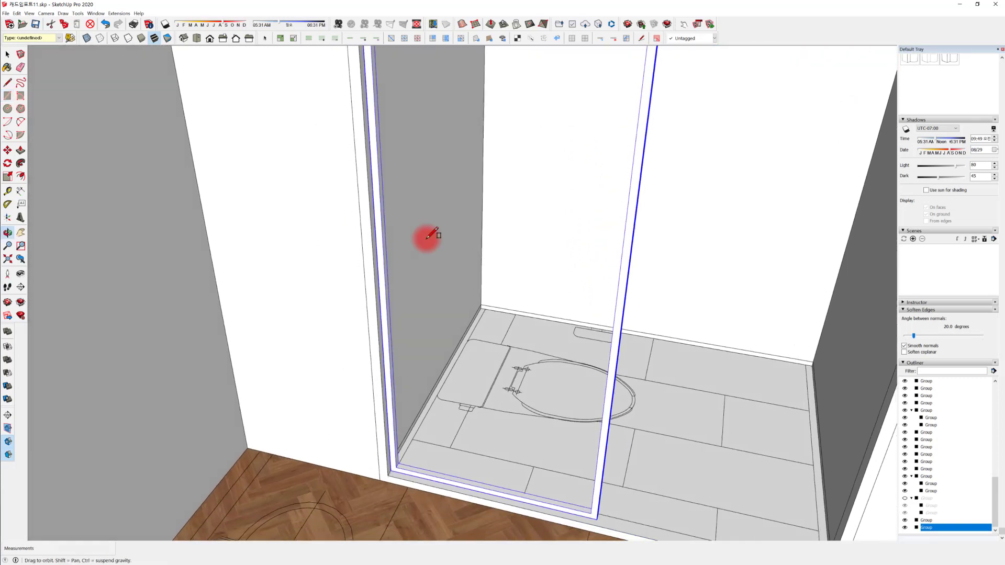
left_click(398, 464)
middle_click_drag(505, 373, 467, 413)
key("space")
left_click(456, 371)
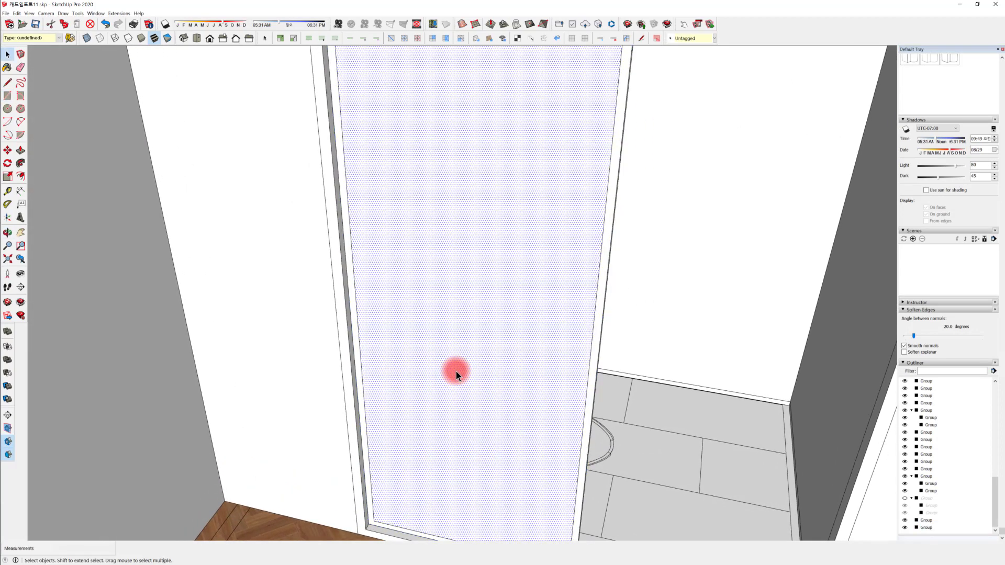
middle_click_drag(402, 453, 406, 408)
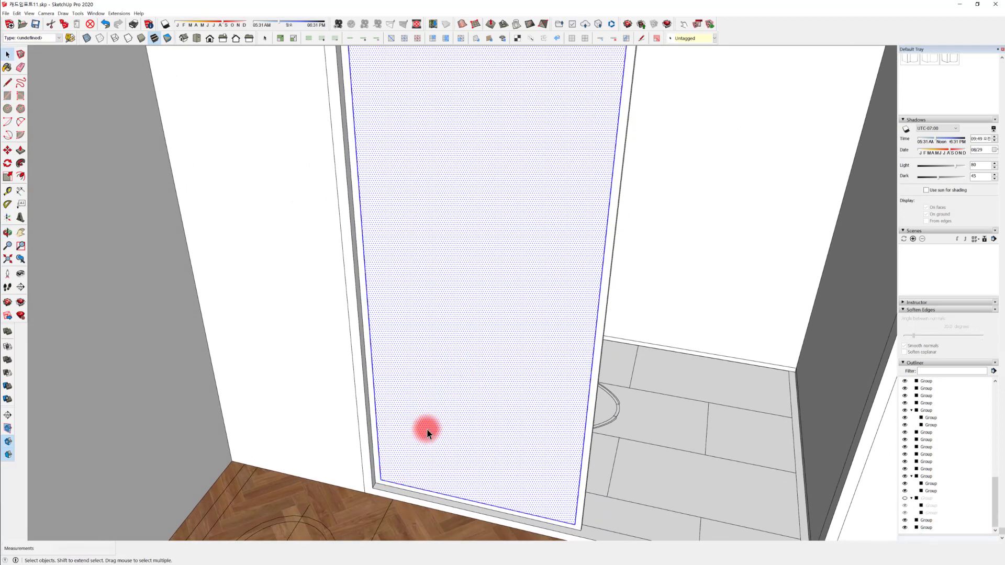
right_click(437, 421)
left_click(473, 241)
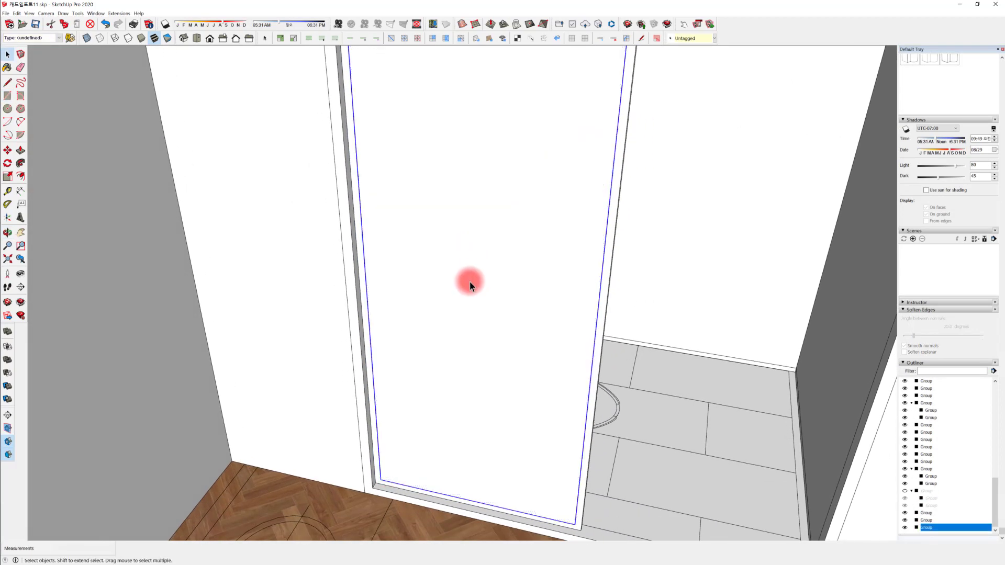
Extrude the new infill panel's face 10 mm inside its group
double_click(465, 279)
key("p")
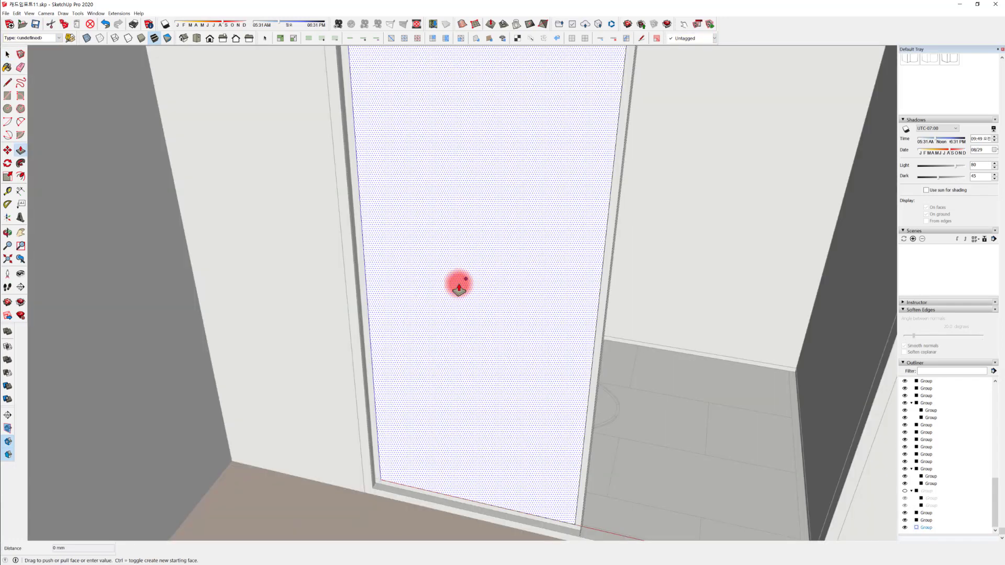
left_click(466, 279)
key("Return")
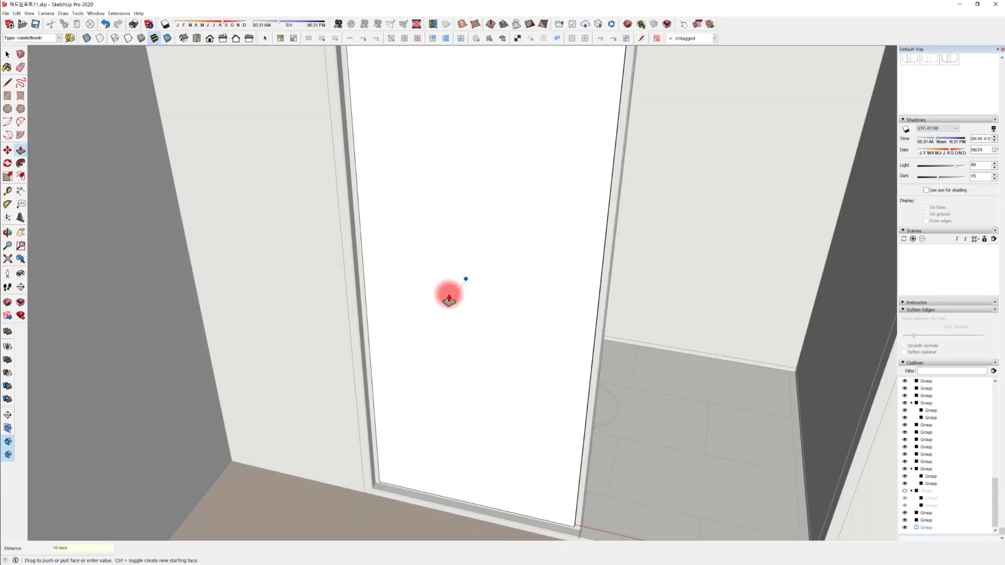
key("space")
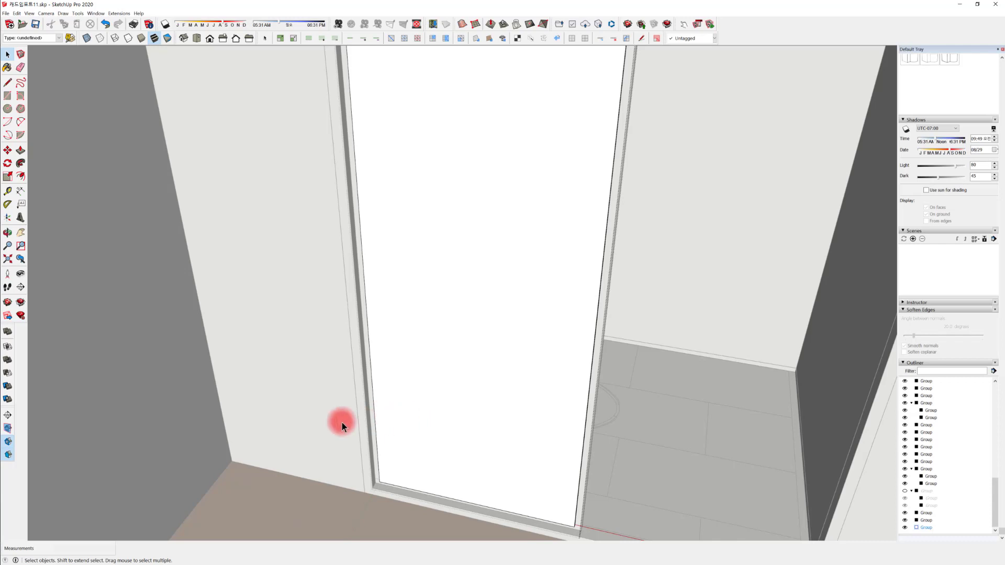
key("Escape")
Move the infill panel by its lower corner back into the depth of the door leaf's border frame
scroll(350, 425, "up", 5)
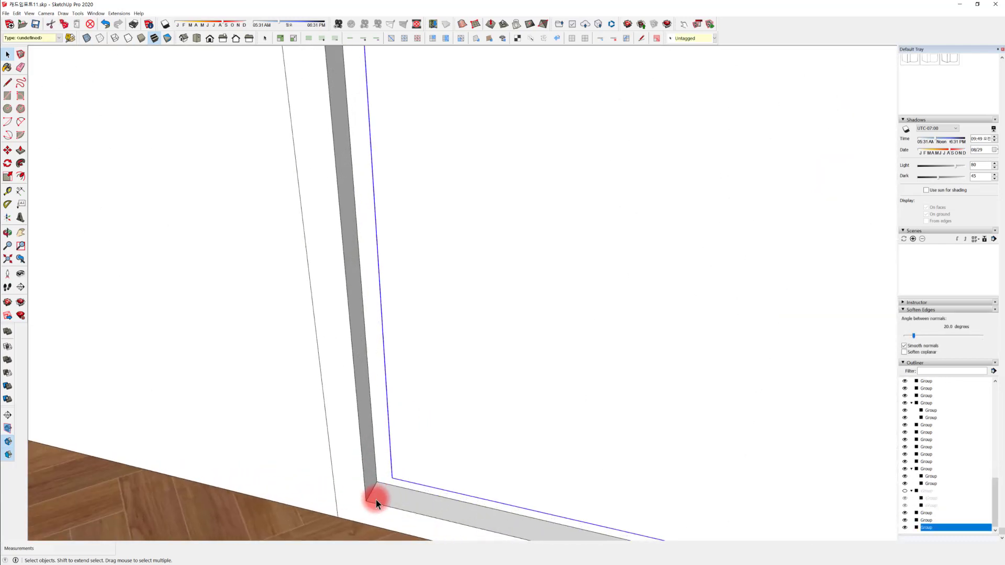
key("m")
left_click(392, 480)
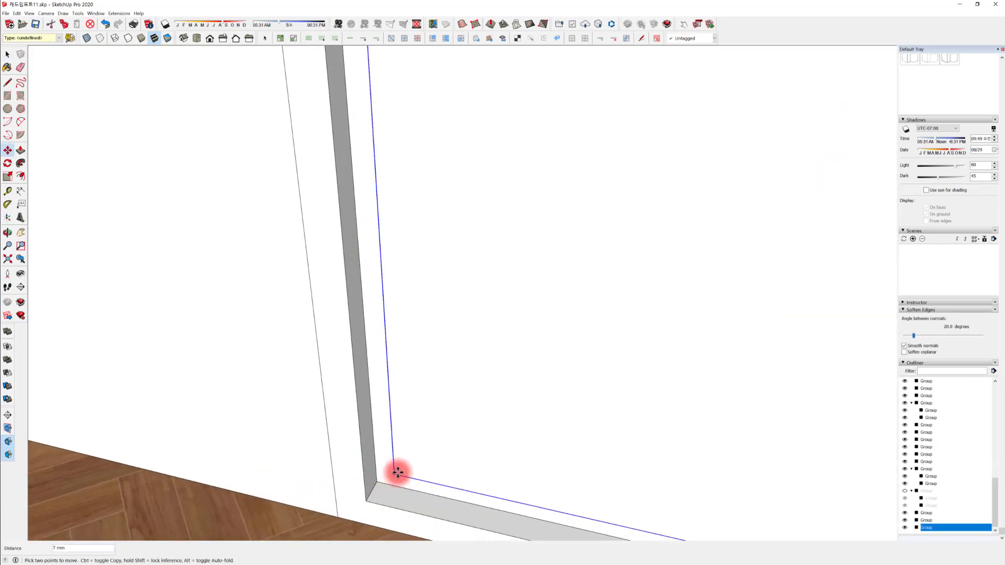
scroll(397, 471, "up", 4)
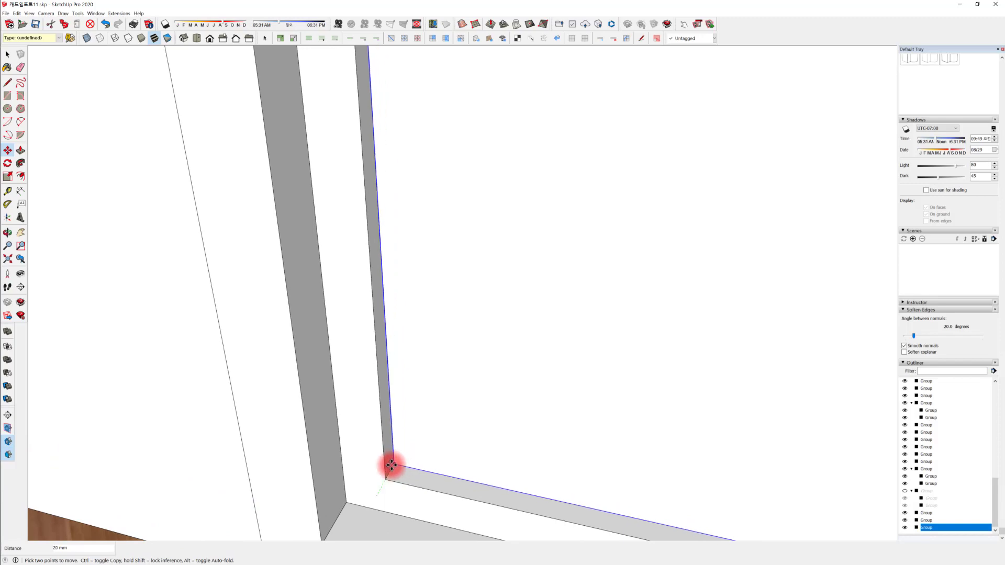
scroll(442, 468, "down", 3)
middle_click_drag(451, 465, 745, 260)
scroll(946, 186, "up", 15)
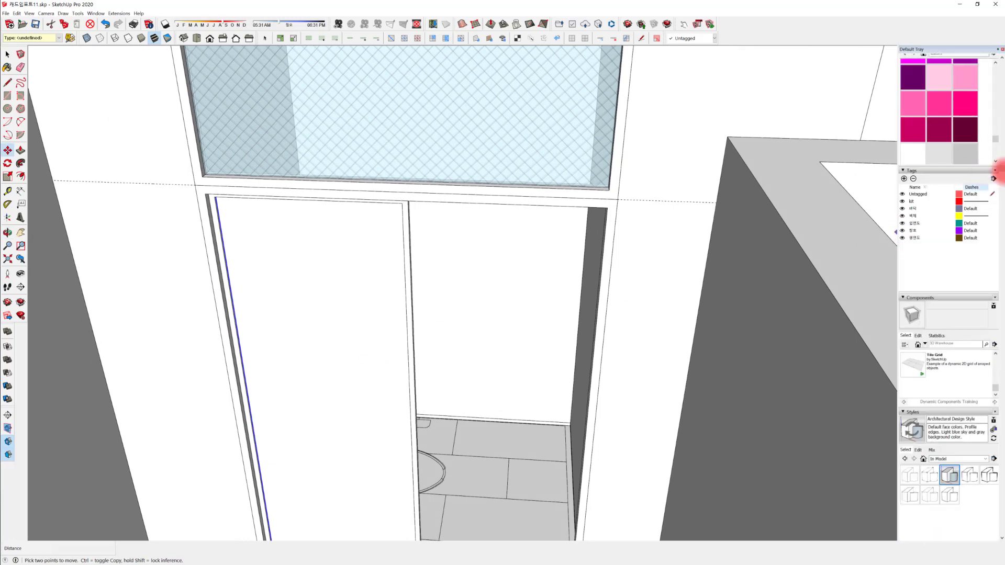
Paint the panel inside the bathroom door frame below the transom with the Translucent Glass Safety material
scroll(979, 112, "up", 5)
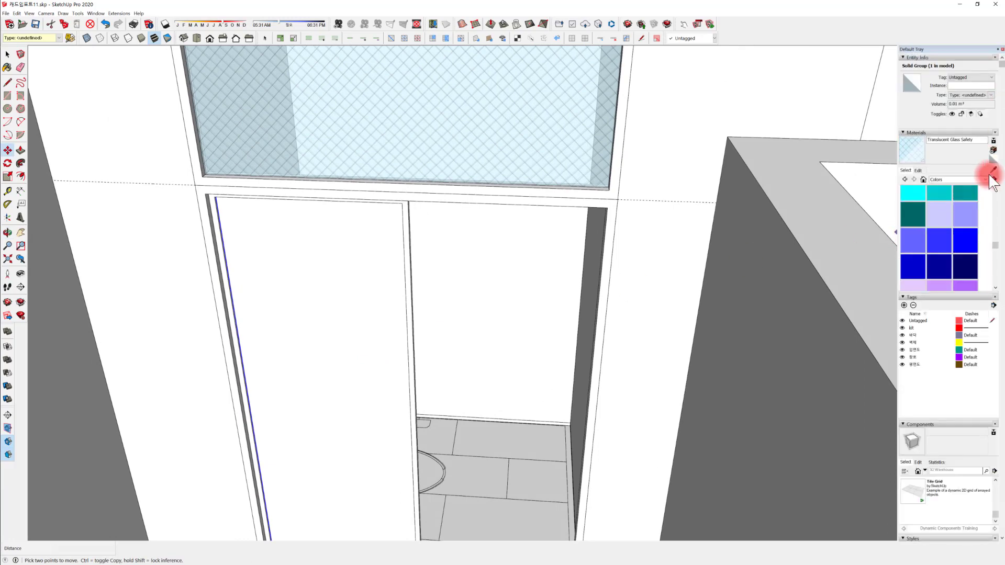
left_click(993, 170)
left_click(348, 327)
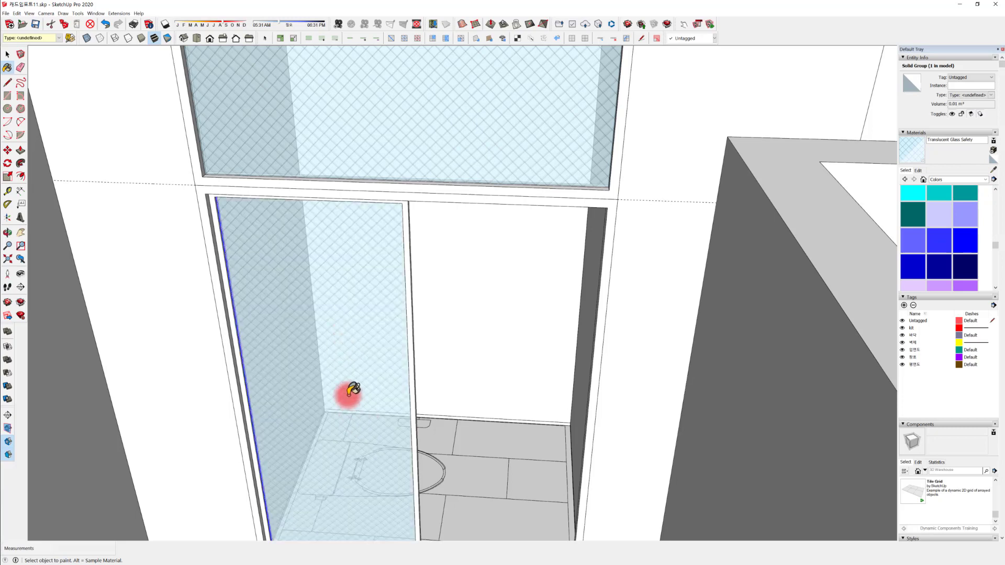
key("space")
mouse_move(348, 393)
middle_mouse_down()
mouse_move(337, 410)
mouse_move(403, 395)
mouse_move(457, 405)
middle_mouse_up()
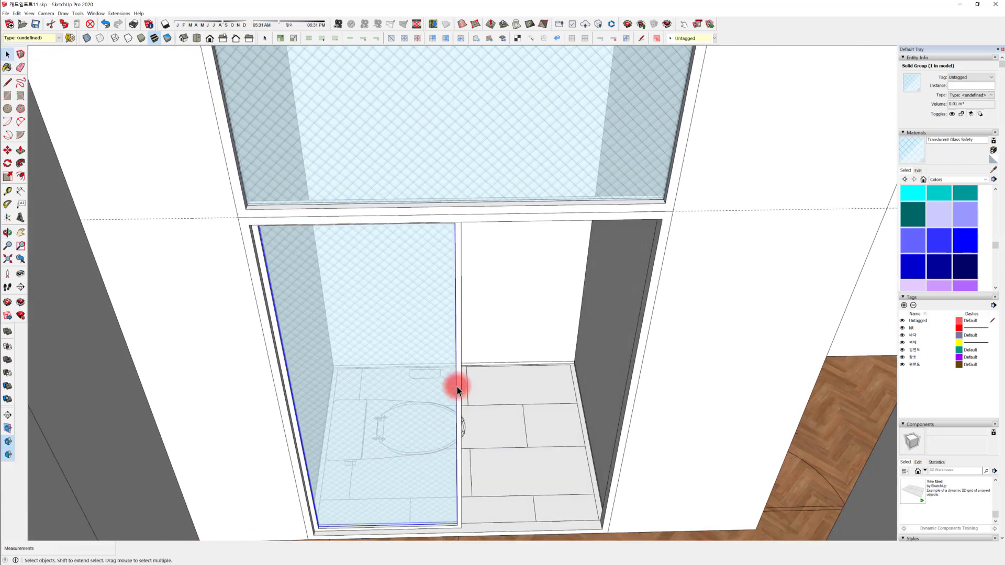
Combine the sliding door's frame and its glass pane into one group
left_click(455, 392)
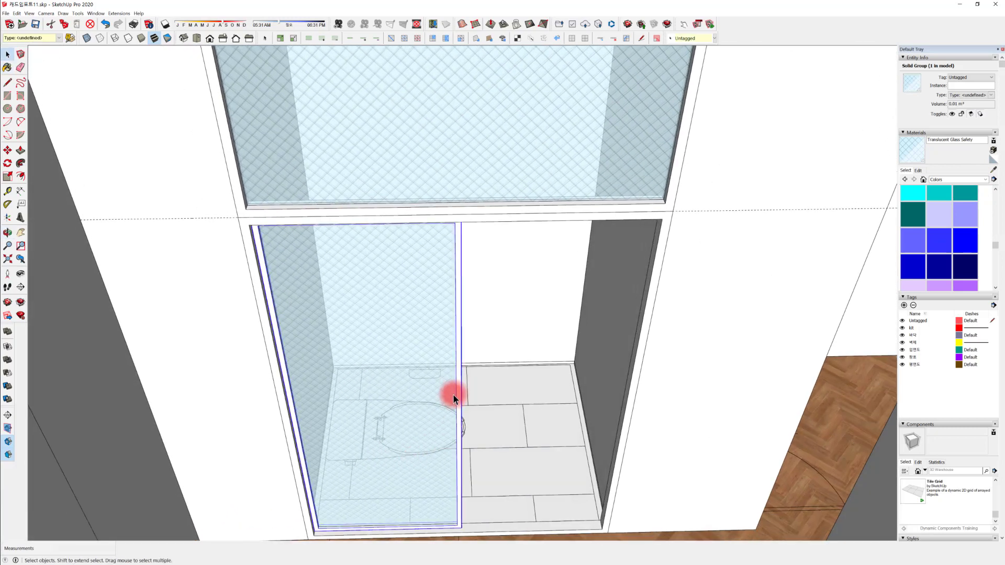
left_click(410, 306, "ctrl")
left_click(460, 358, "ctrl")
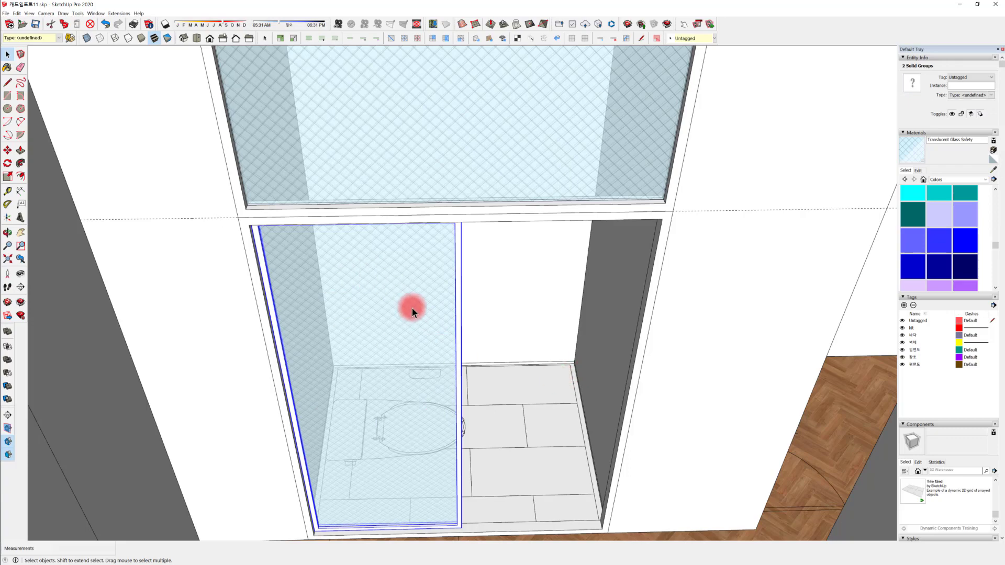
middle_click_drag(410, 307, 408, 279)
right_click(408, 278)
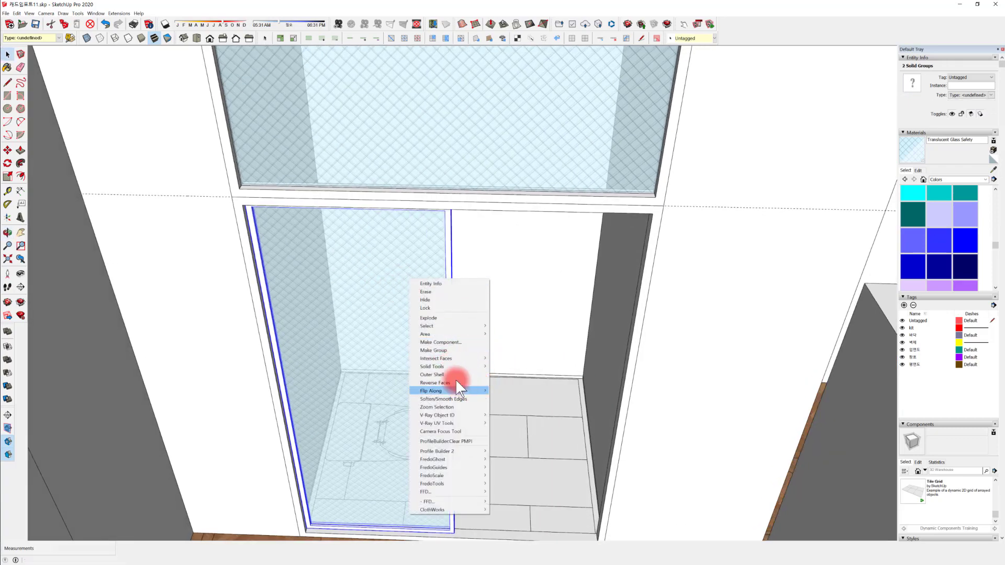
left_click(463, 348)
Copy the glass door panel alongside the first one, overlapping at the stile, and move the copy 20 mm back behind it
middle_click_drag(417, 424, 407, 493)
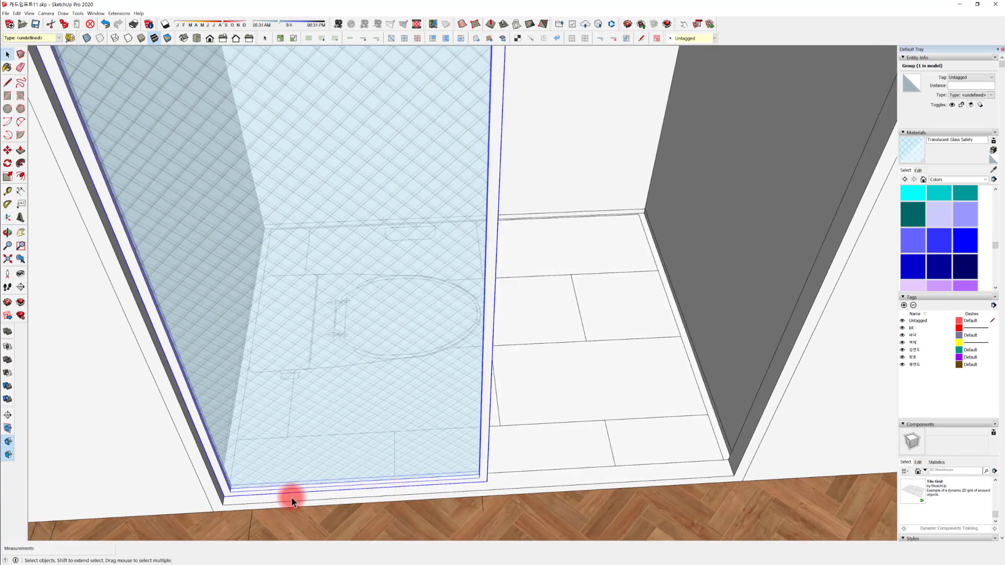
middle_click_drag(482, 478, 376, 469)
middle_click_drag(380, 478, 382, 482)
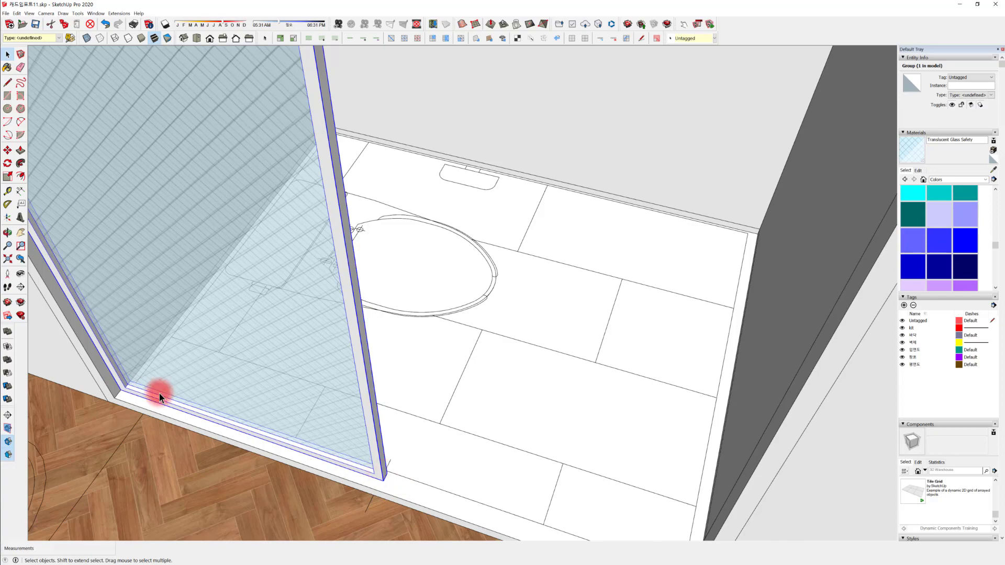
middle_click_drag(159, 394, 270, 407)
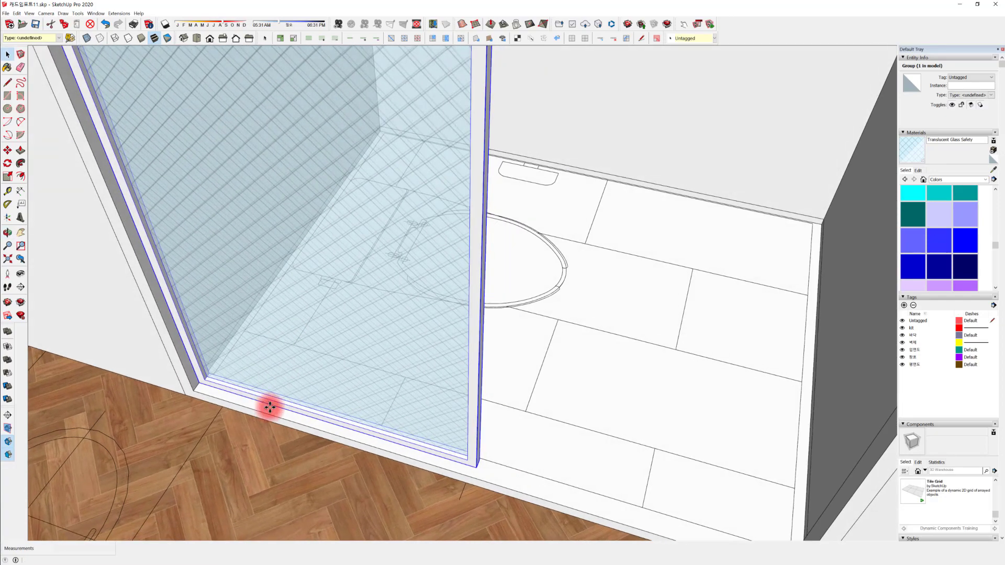
key("m")
left_click(196, 385)
key("ctrl")
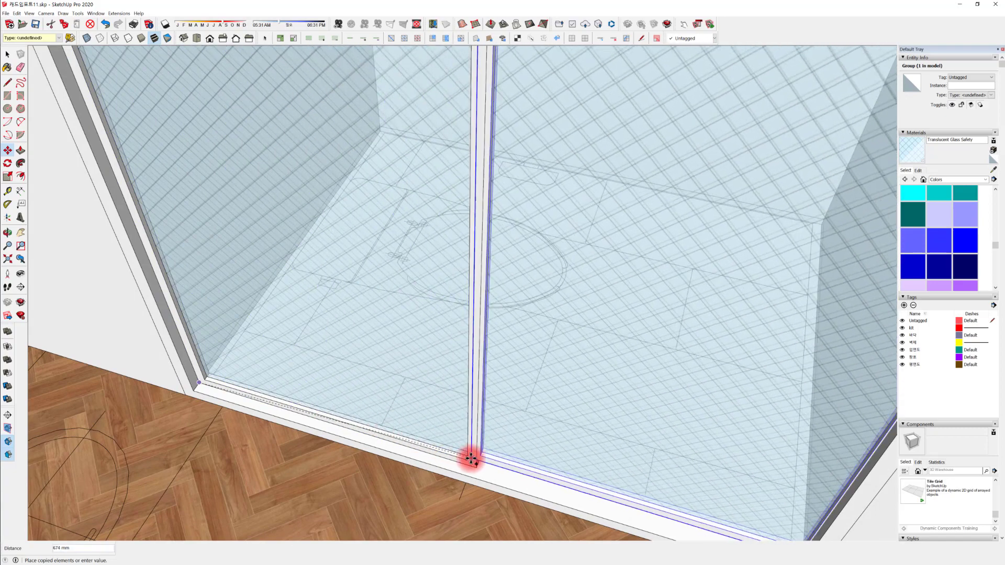
scroll(474, 458, "up", 5)
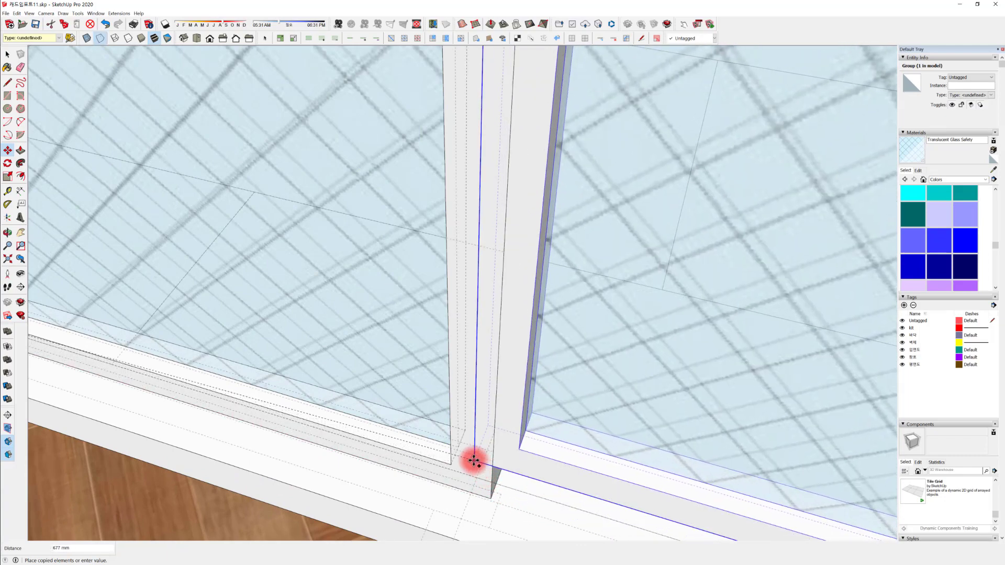
middle_click_drag(485, 463, 606, 405)
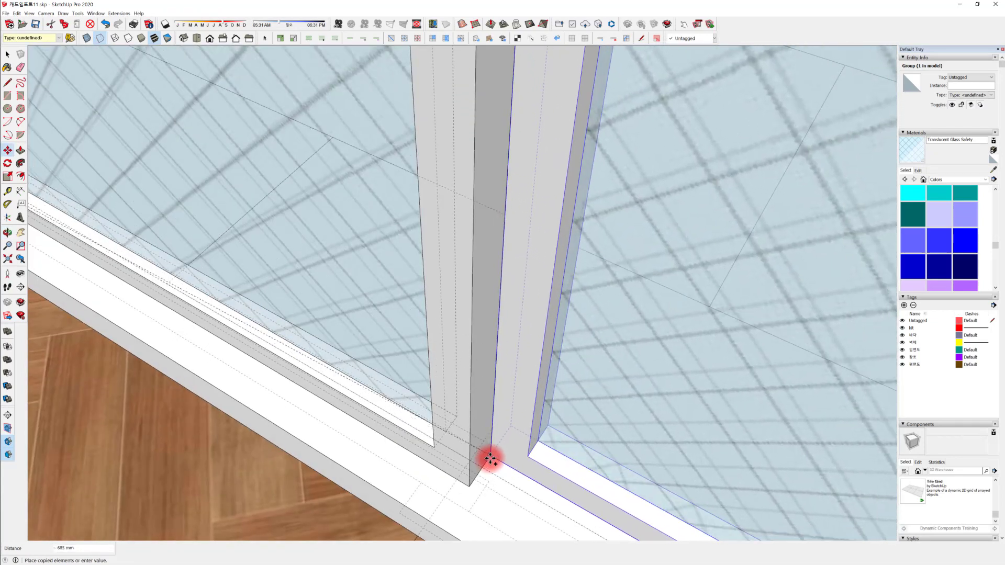
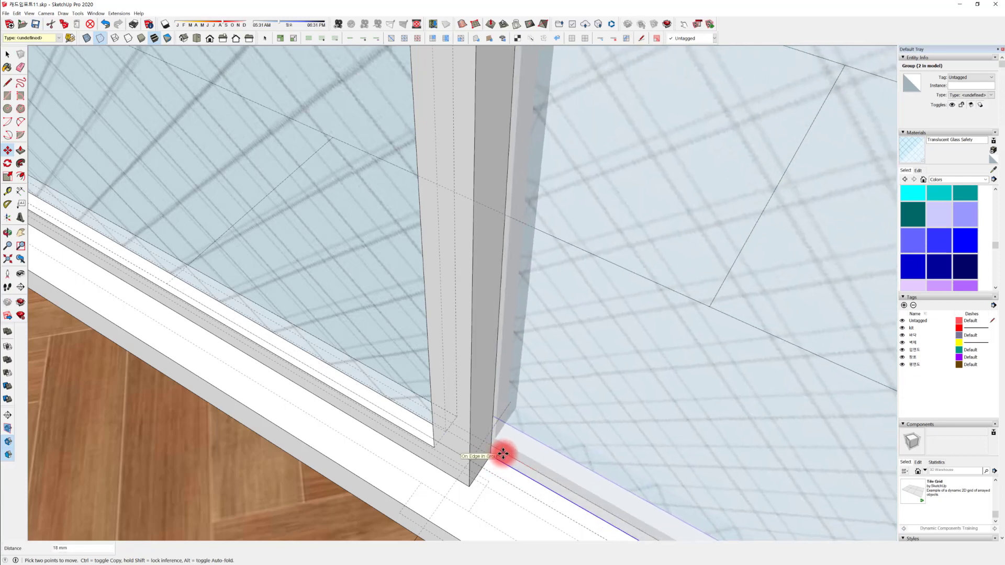
type("20")
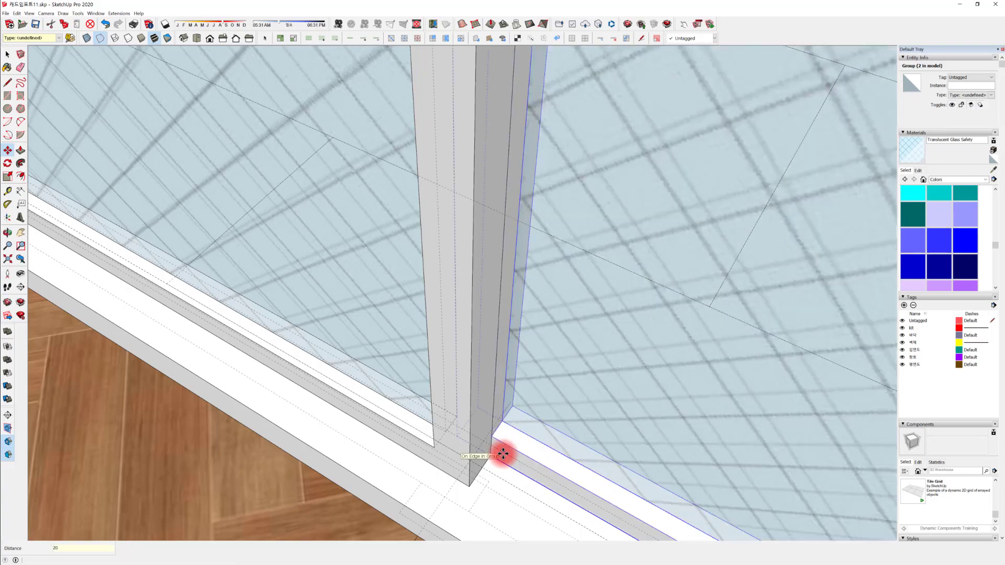
key("Return")
Slide the copied rear door panel along its track behind the front panel, leaving the doorway partly open
middle_click_drag(503, 454, 299, 267)
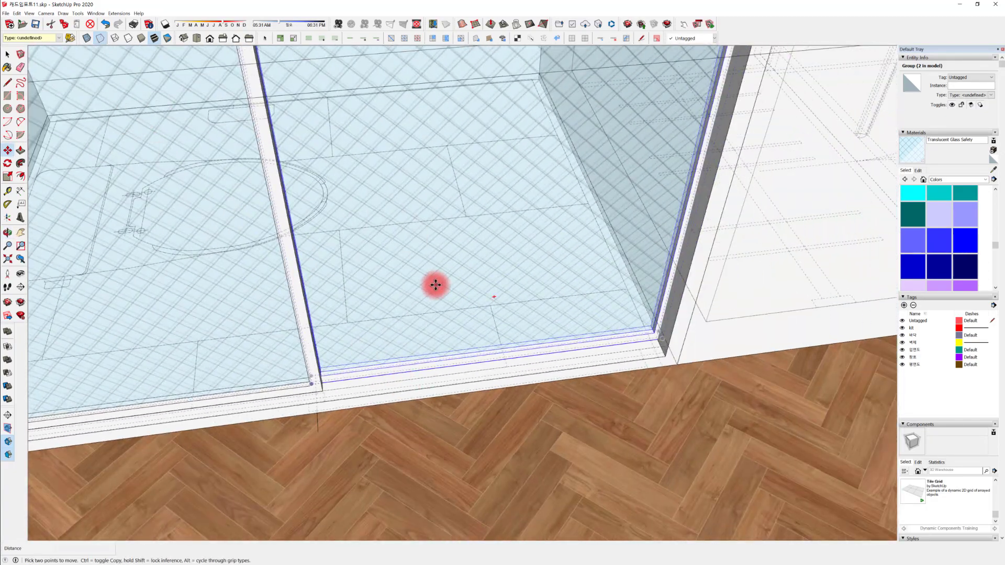
middle_click_drag(441, 288, 576, 557)
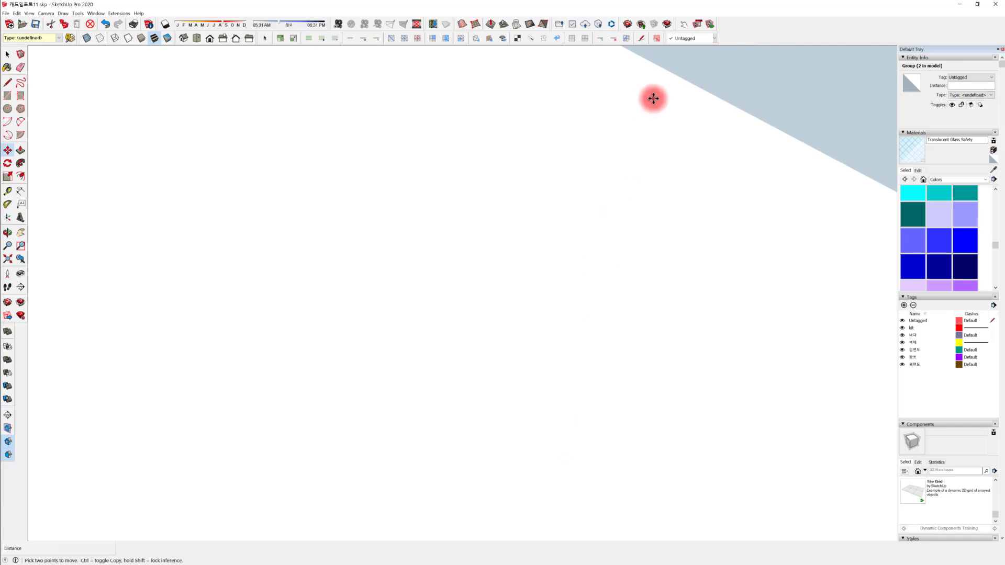
middle_click_drag(653, 97, 467, 266, "shift")
key("m")
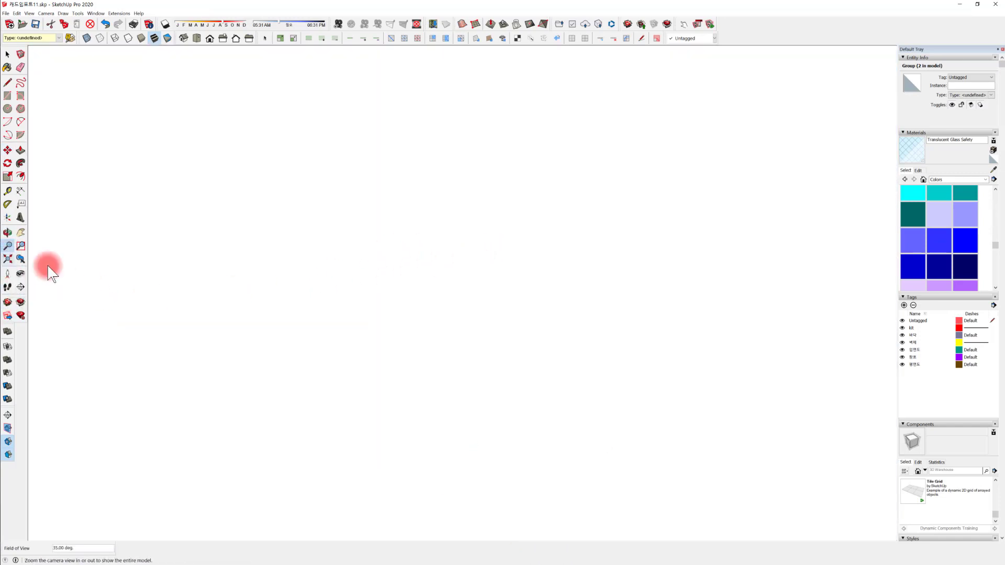
scroll(478, 337, "up", 6)
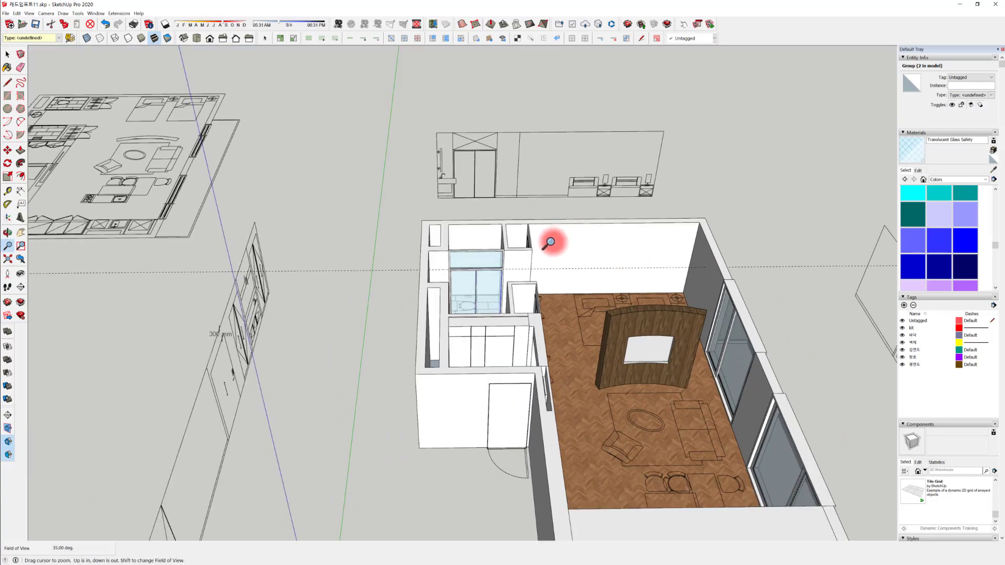
scroll(442, 325, "up", 5)
scroll(384, 385, "up", 1)
scroll(498, 391, "up", 2)
scroll(462, 437, "up", 2)
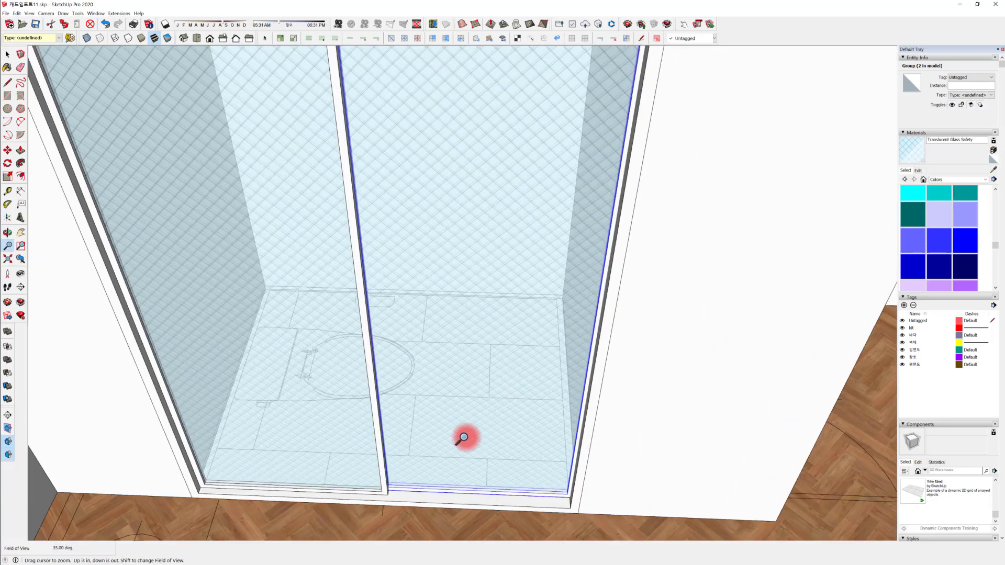
left_click(505, 457)
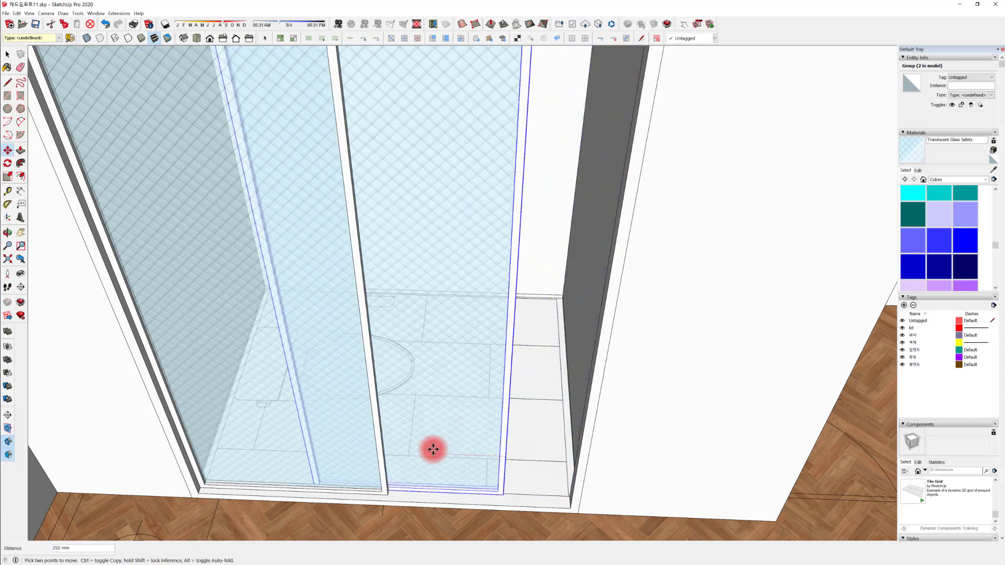
left_click(404, 453)
Select both glass door panels together with their surrounding door frame, ready for the Move tool
middle_click_drag(545, 438, 614, 399, "shift")
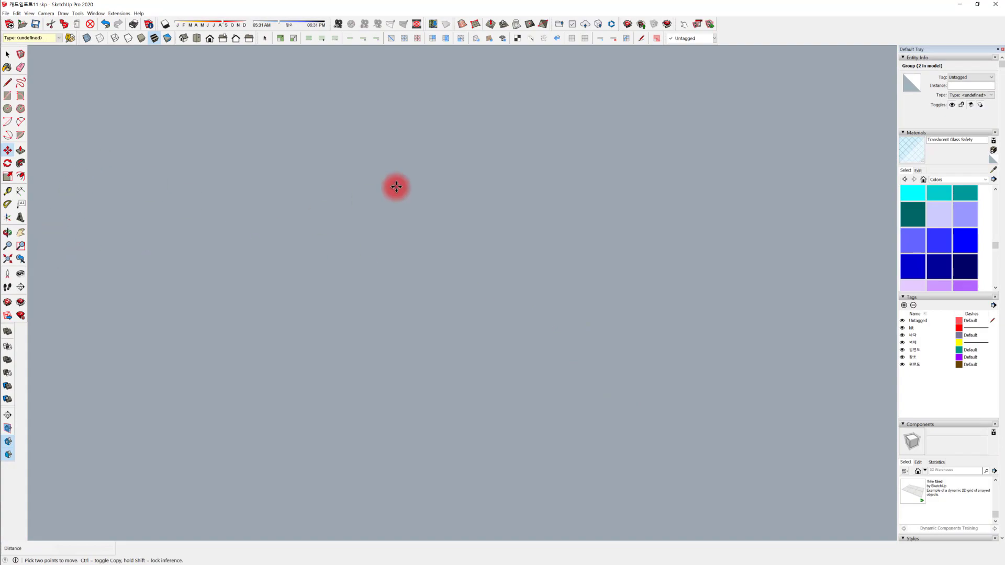
scroll(401, 242, "down", 8)
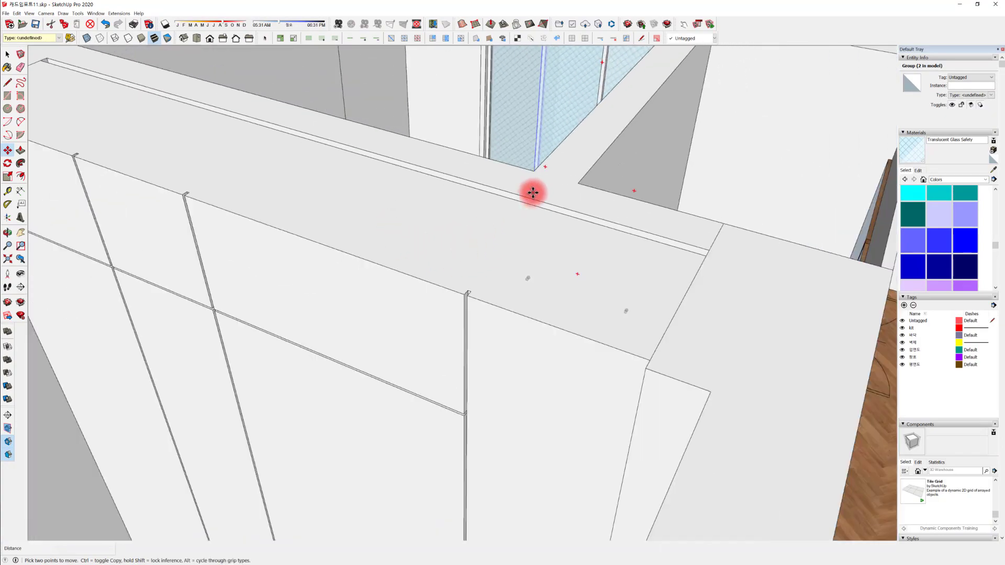
scroll(565, 183, "down", 6)
scroll(485, 327, "up", 6)
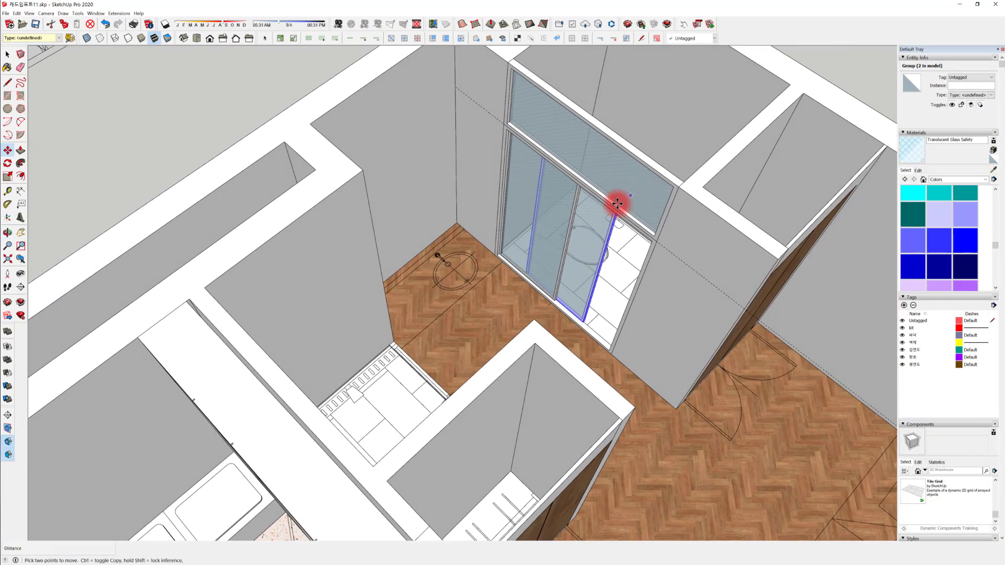
scroll(581, 282, "up", 5)
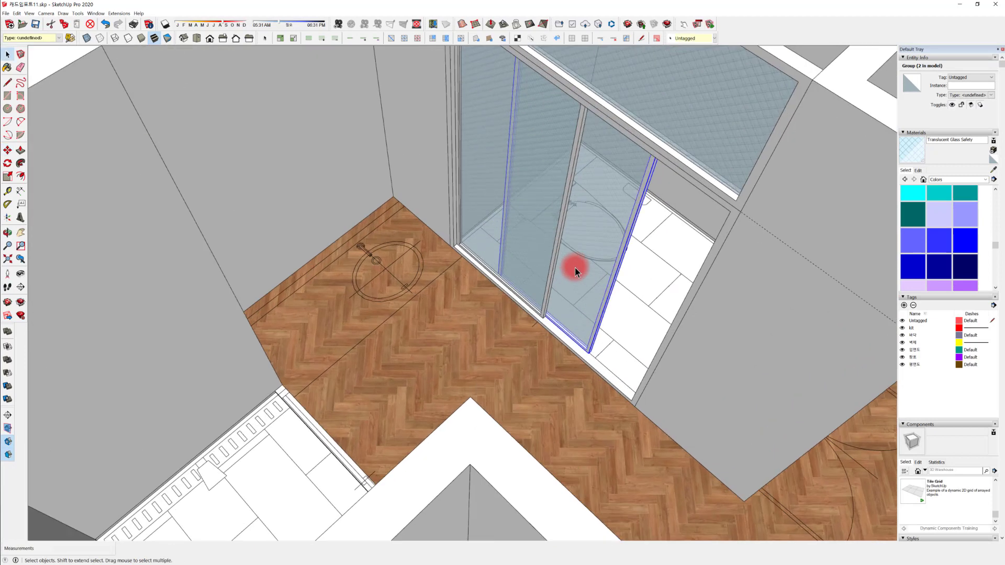
left_click(560, 207)
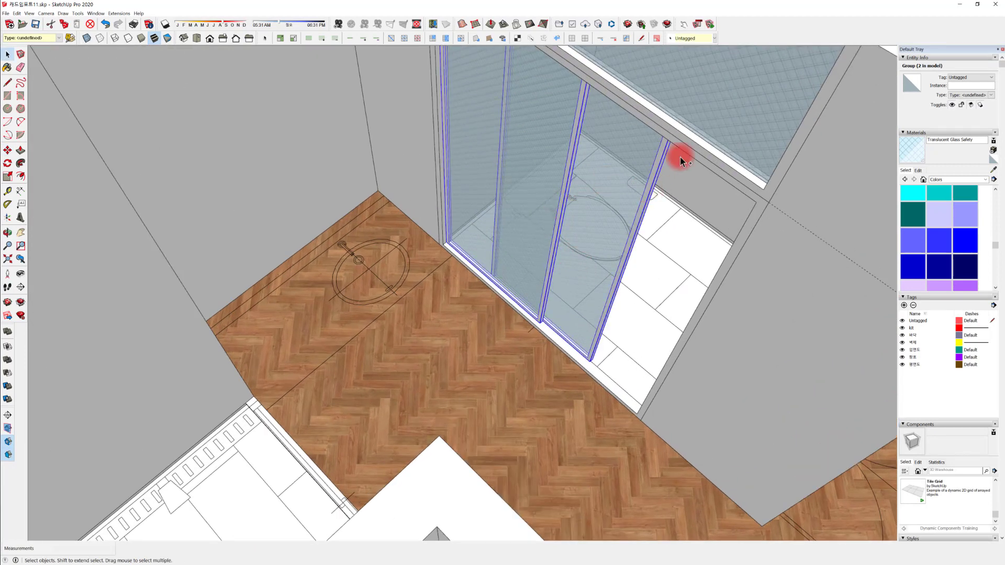
left_click(696, 162, "ctrl")
middle_click_drag(696, 162, 584, 388)
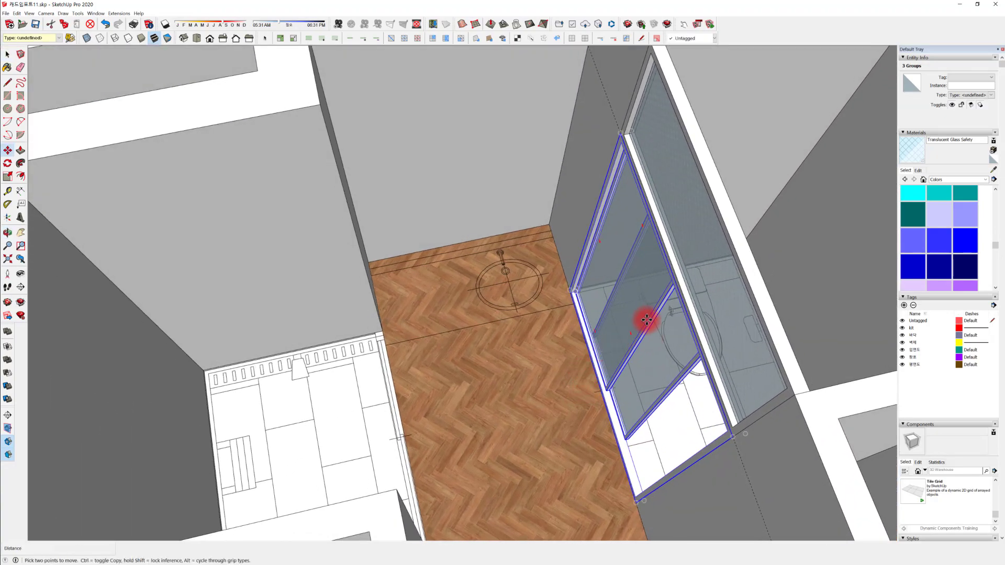
middle_click_drag(619, 193, 615, 373, "shift")
key("m")
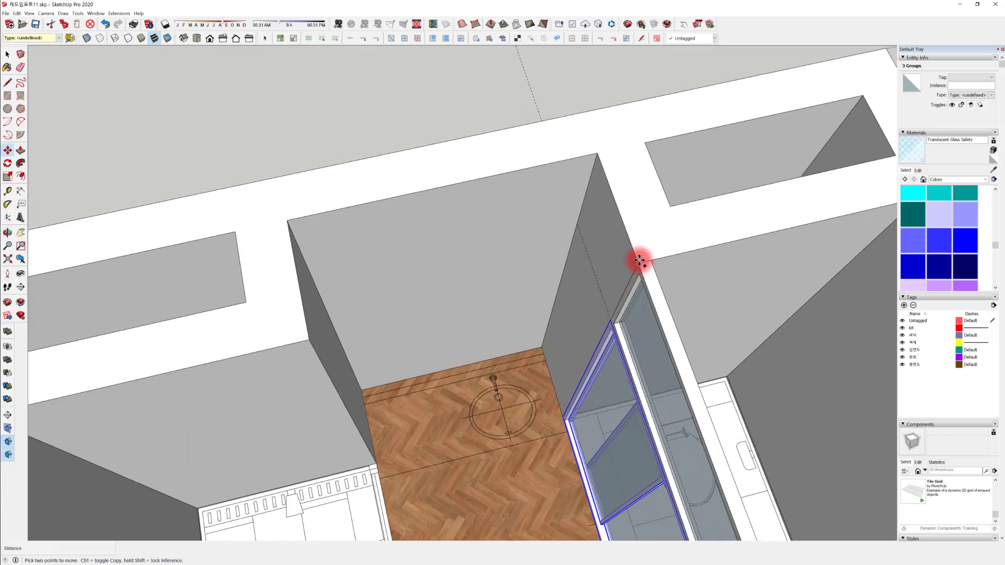
key("ctrl")
left_click_drag(640, 261, 345, 325)
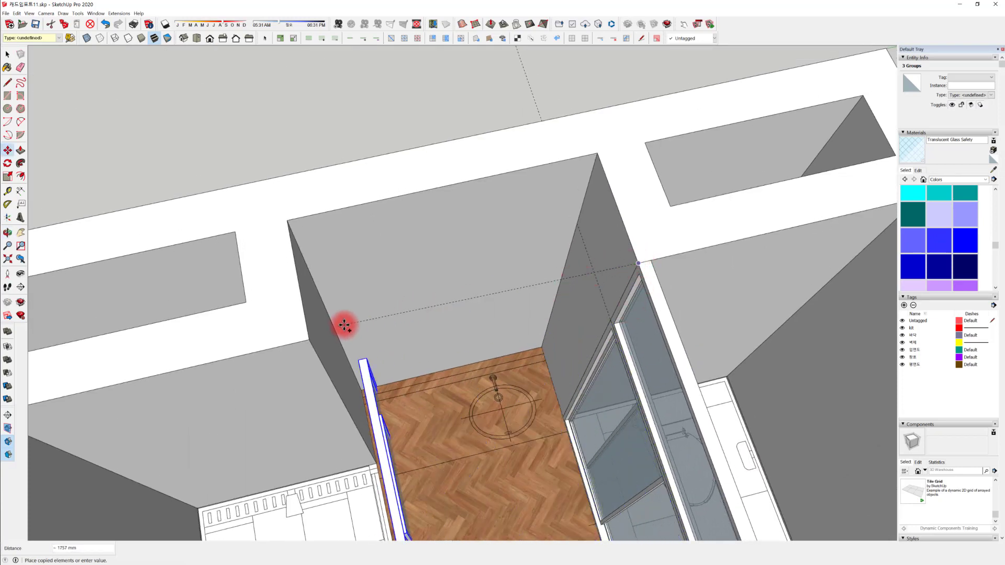
key("Escape")
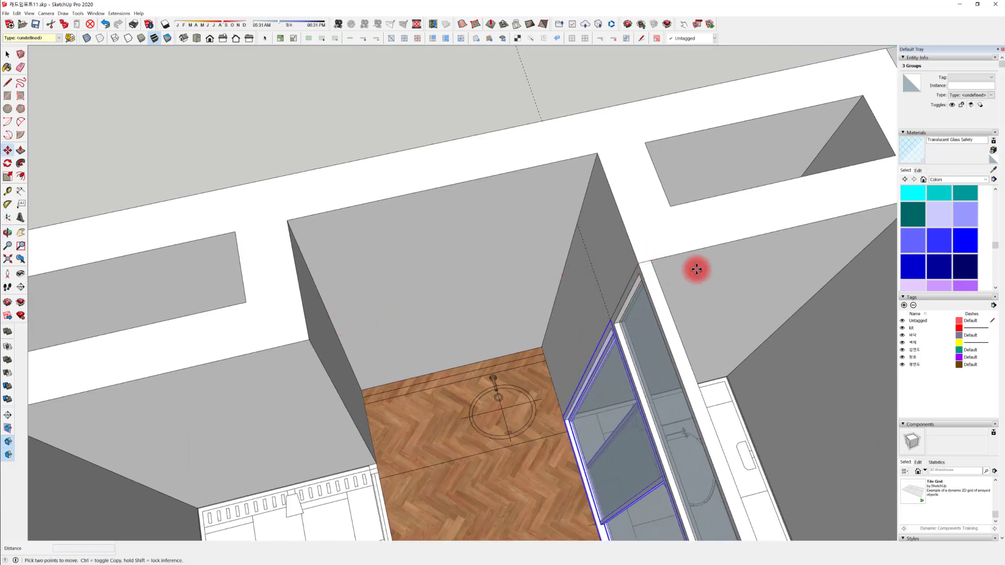
Copy the door frame and both glass panels across the hallway to the opposite bathroom opening, from wall corner to wall corner
key("ctrl")
left_click(650, 261)
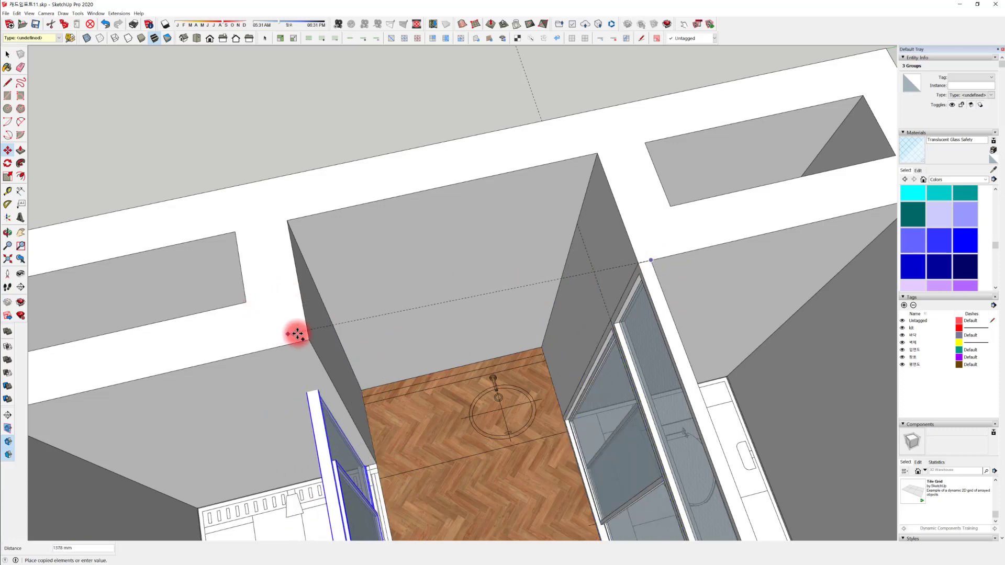
left_click(308, 338)
middle_click_drag(432, 404, 399, 385)
scroll(363, 257, "down", 3)
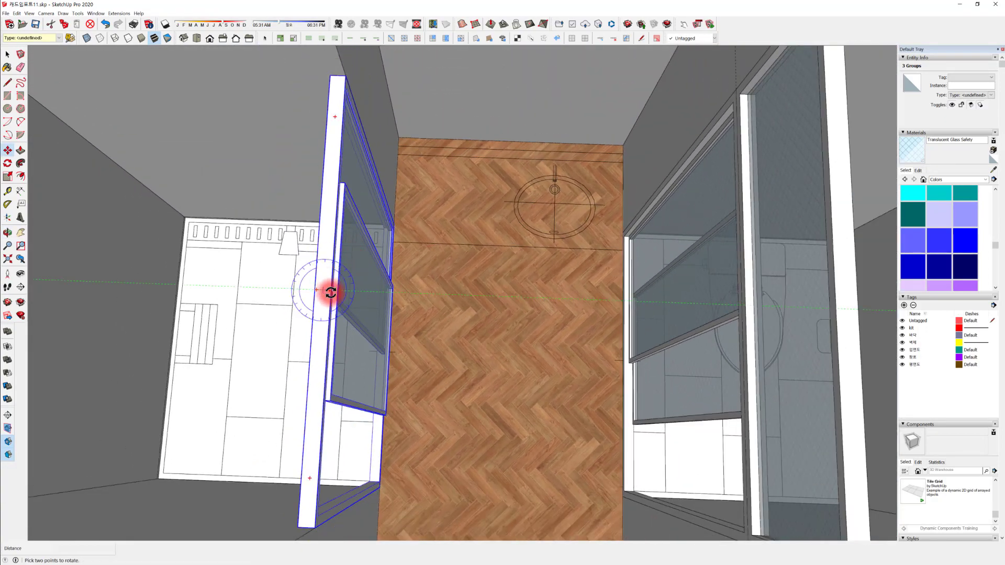
key("space")
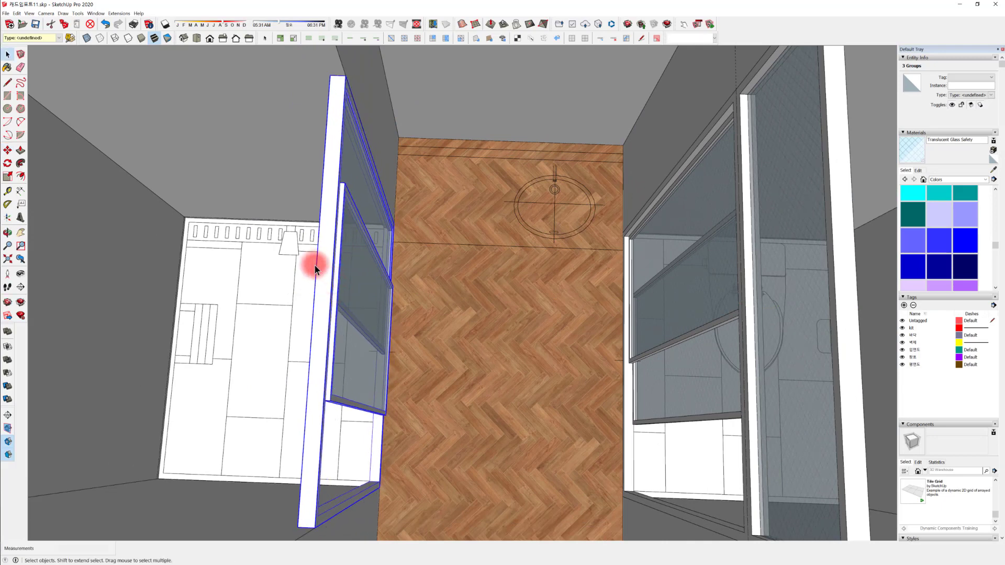
left_click(328, 288)
key("q")
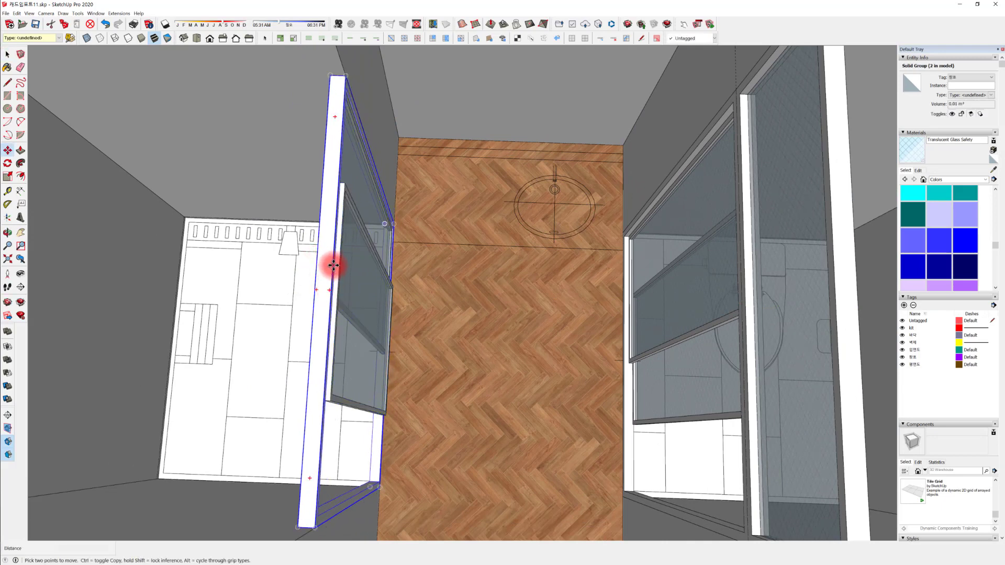
left_click(324, 288)
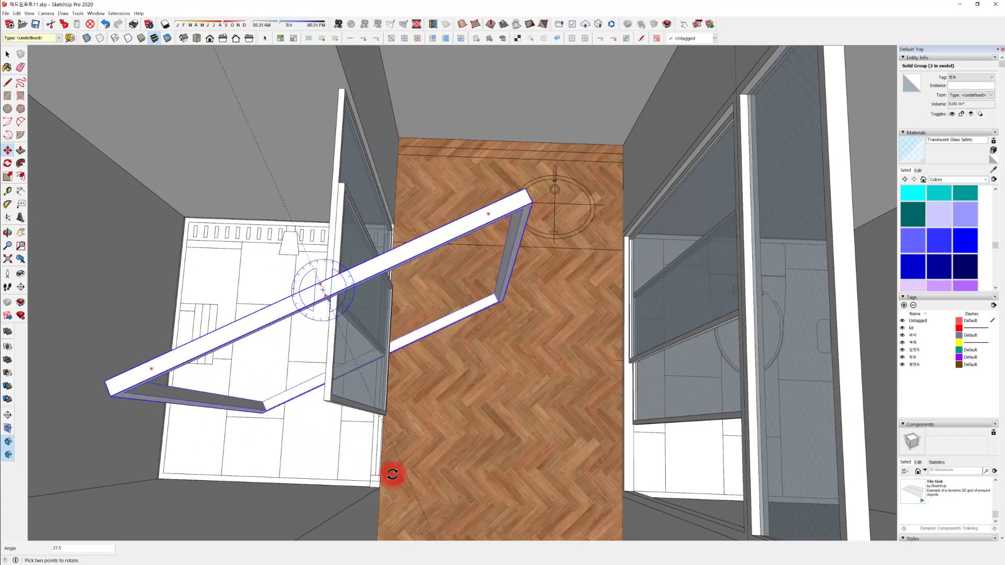
key("space")
Select both copied glass door panels together with their door frame at the opposite bathroom opening
left_click(355, 314)
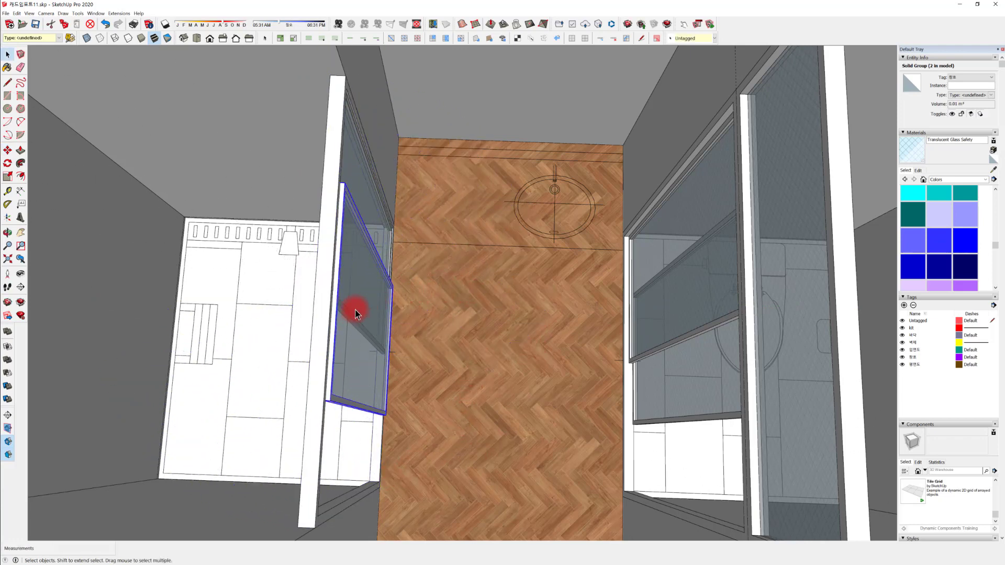
left_click(353, 187, "shift")
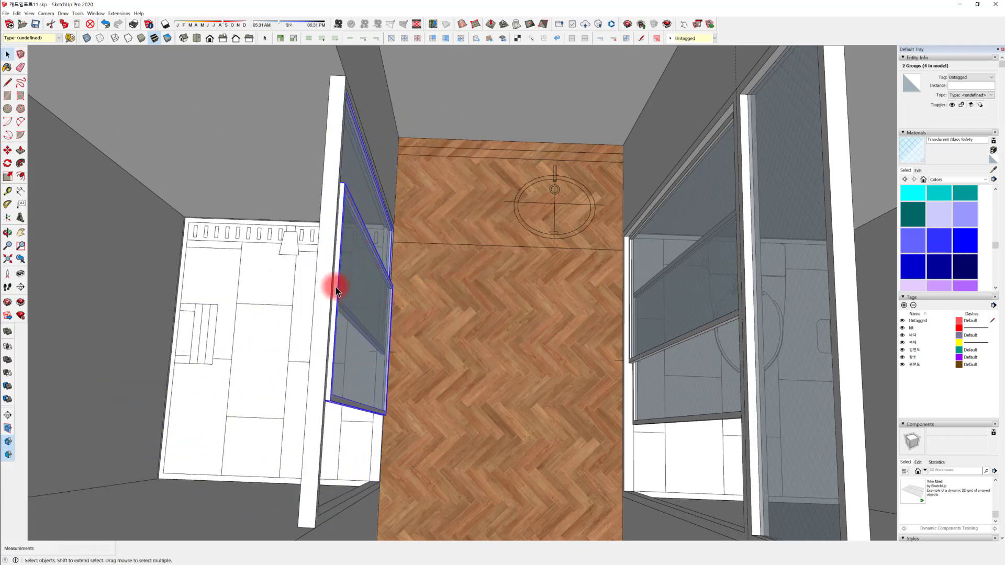
left_click(323, 273, "shift")
middle_click_drag(337, 312, 182, 260)
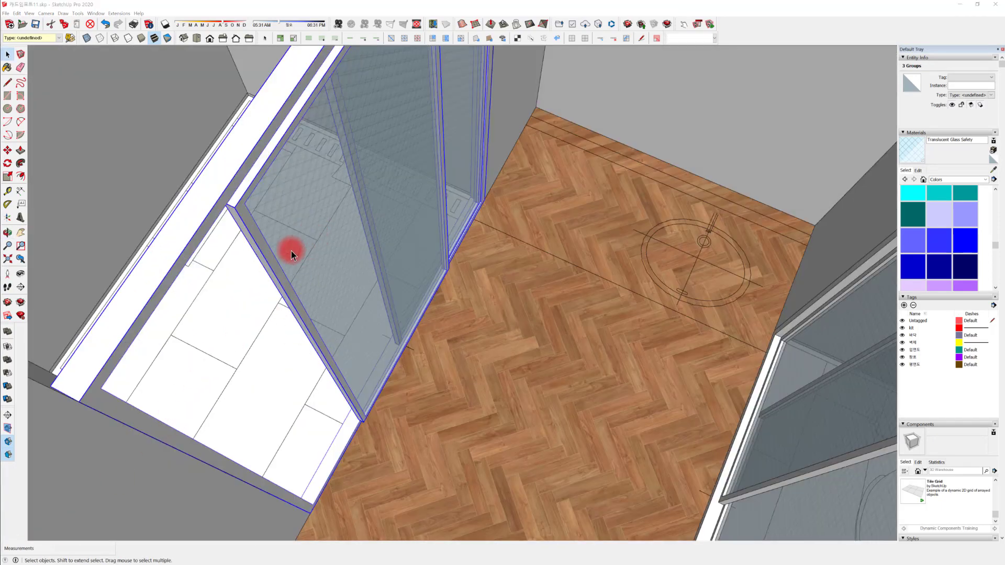
Try to move the hallway-side glass panel of the copied door back 50 mm towards the bathroom
left_click(260, 274, "shift")
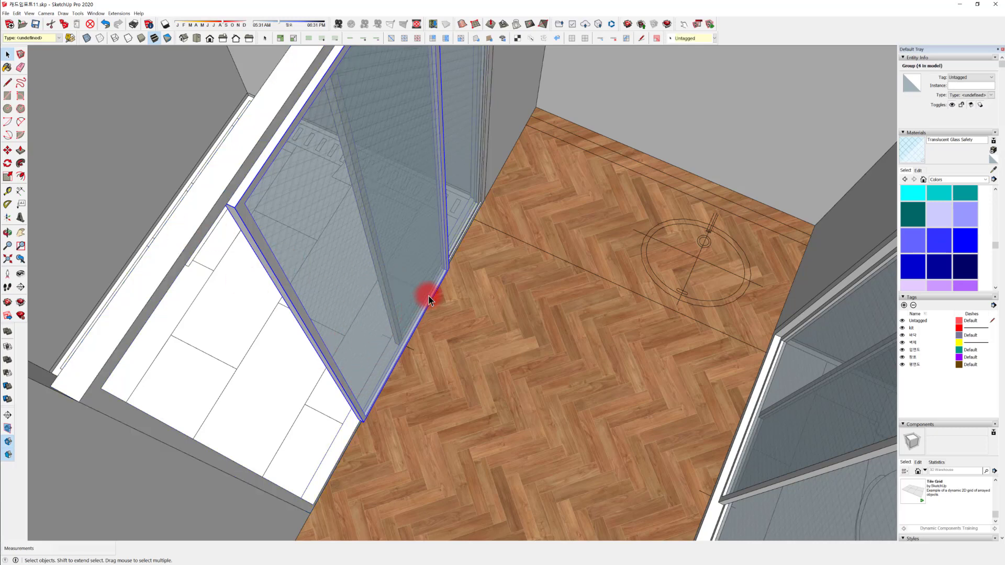
middle_click_drag(429, 297, 410, 315)
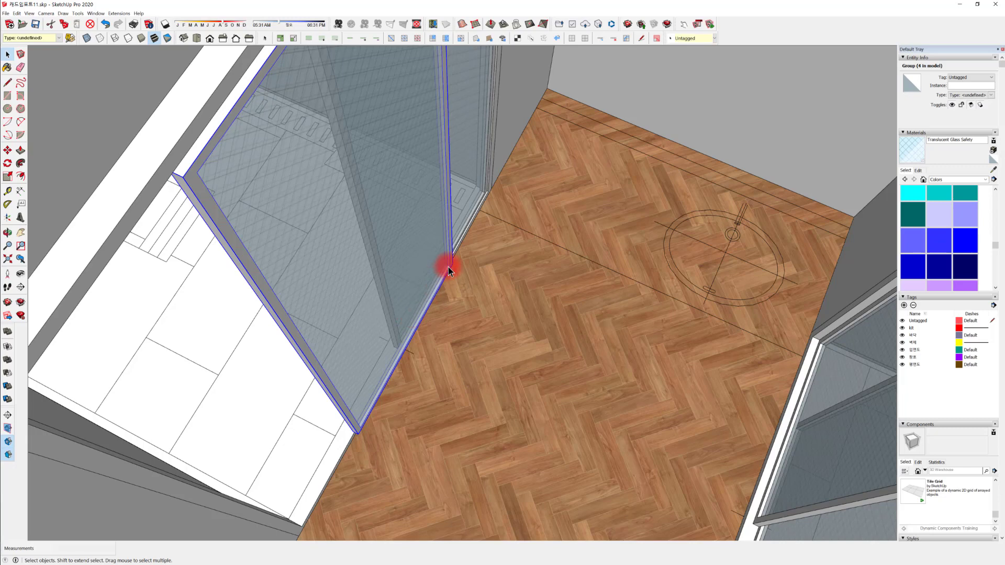
key("m")
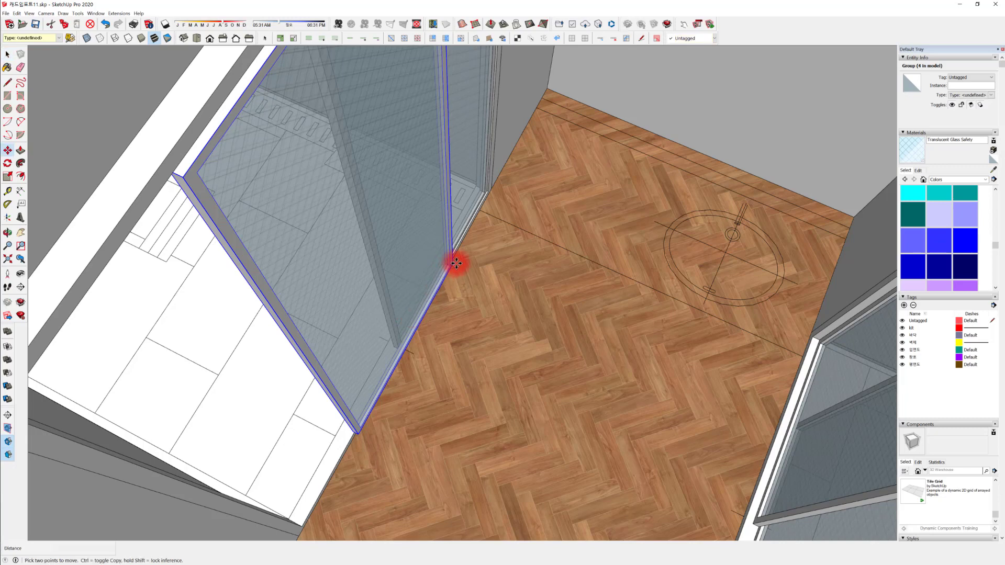
left_click(456, 264)
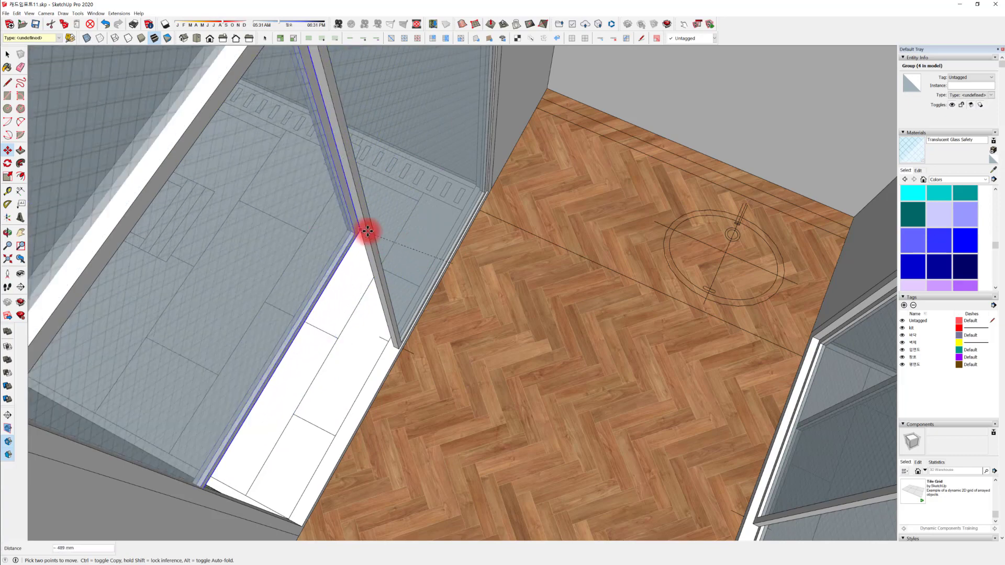
middle_click_drag(367, 231, 475, 388)
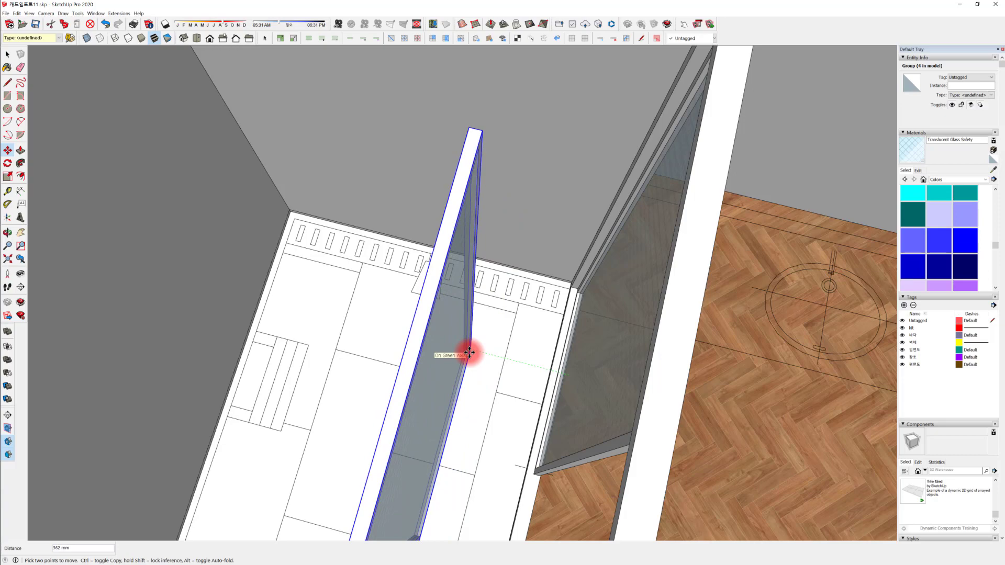
key("Return")
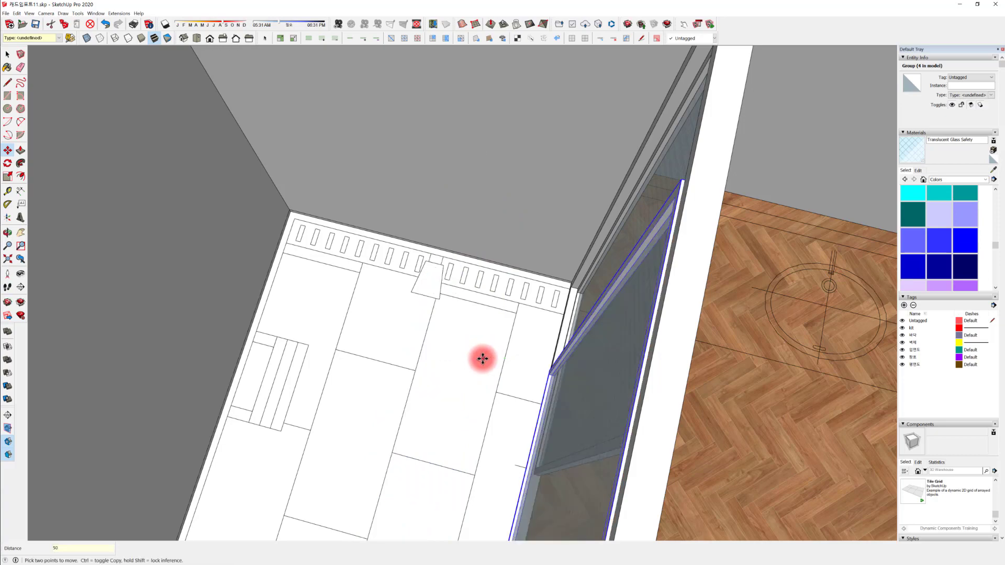
middle_click_drag(482, 359, 301, 287)
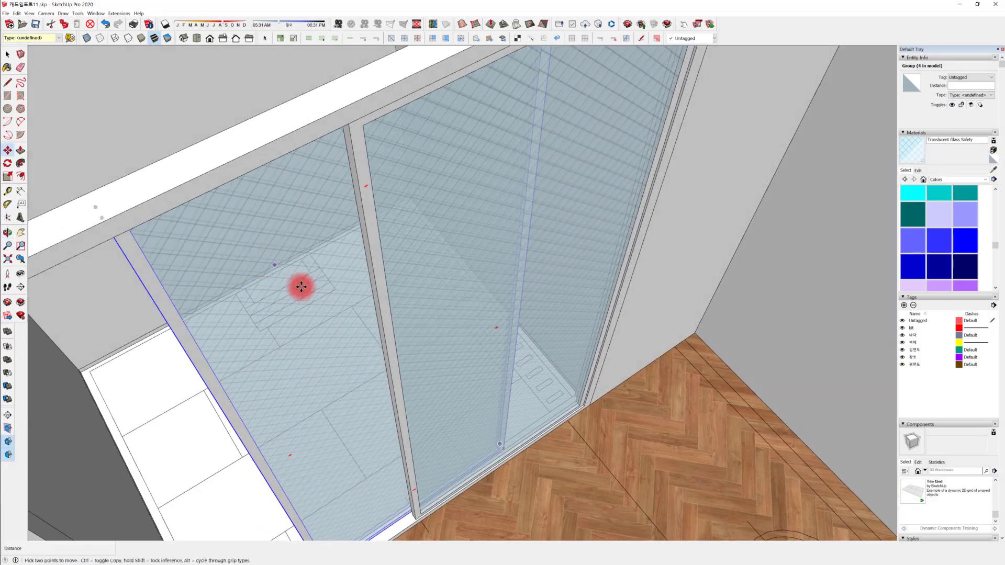
middle_click_drag(465, 434, 452, 392)
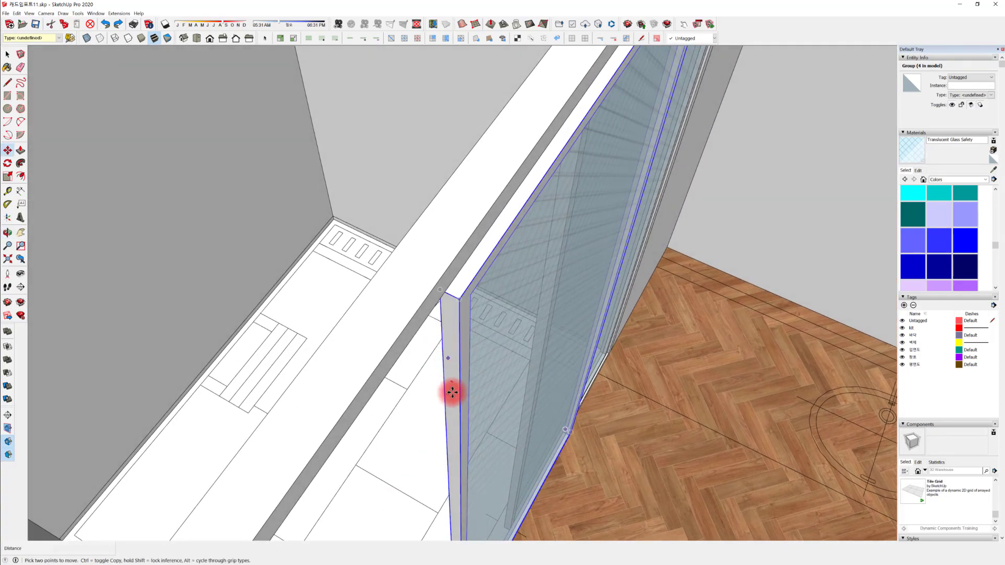
Measure the glass panel's stile thickness and move the panel 20 mm back into the frame, shifting it back once more in the same direction
key("t")
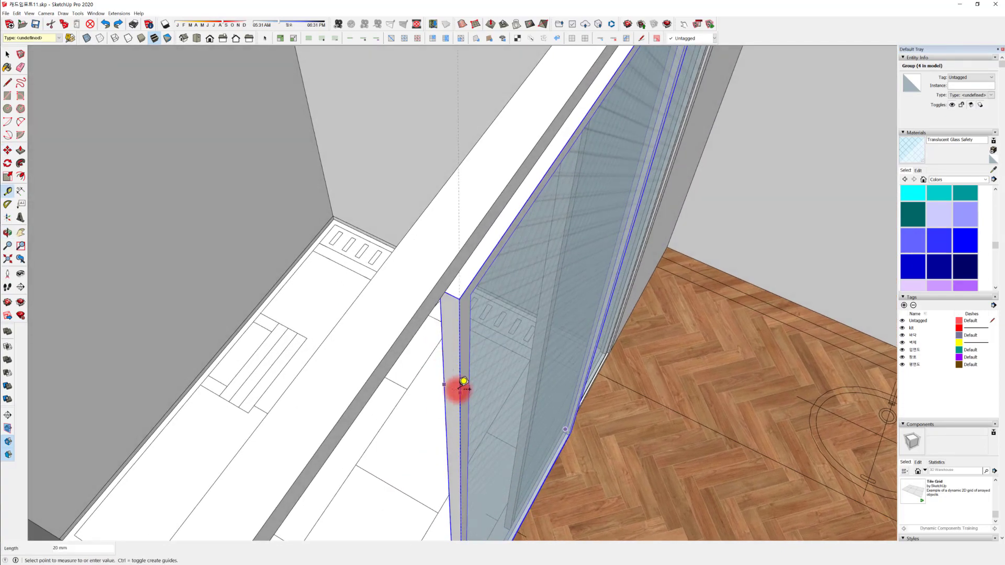
key("space")
middle_click_drag(476, 406, 394, 338)
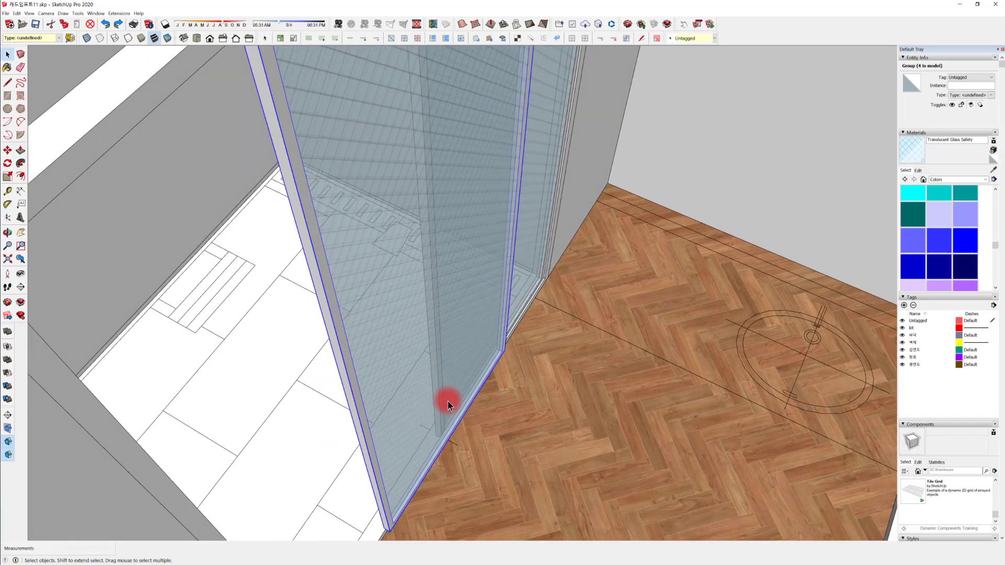
key("m")
left_click(507, 351)
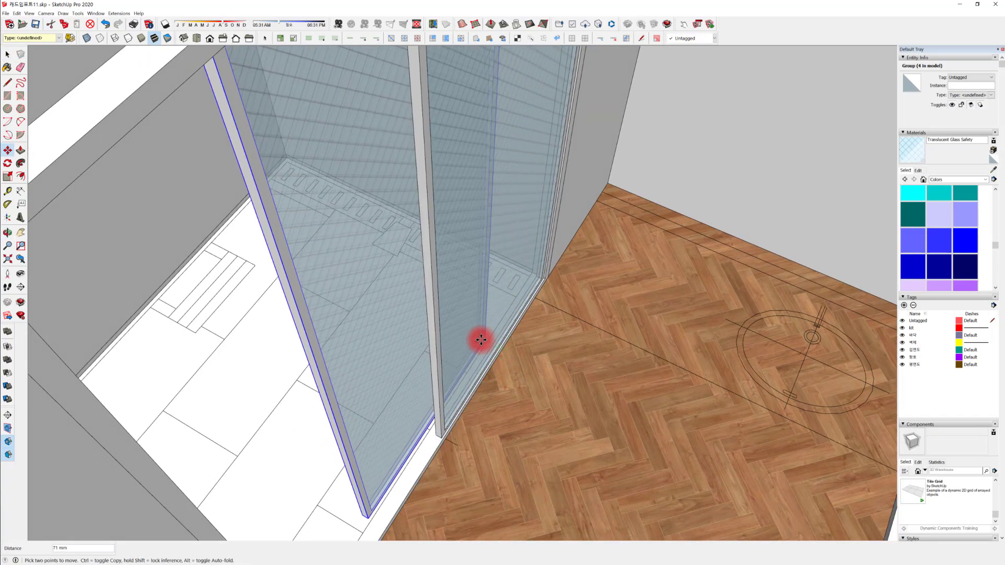
key("Return")
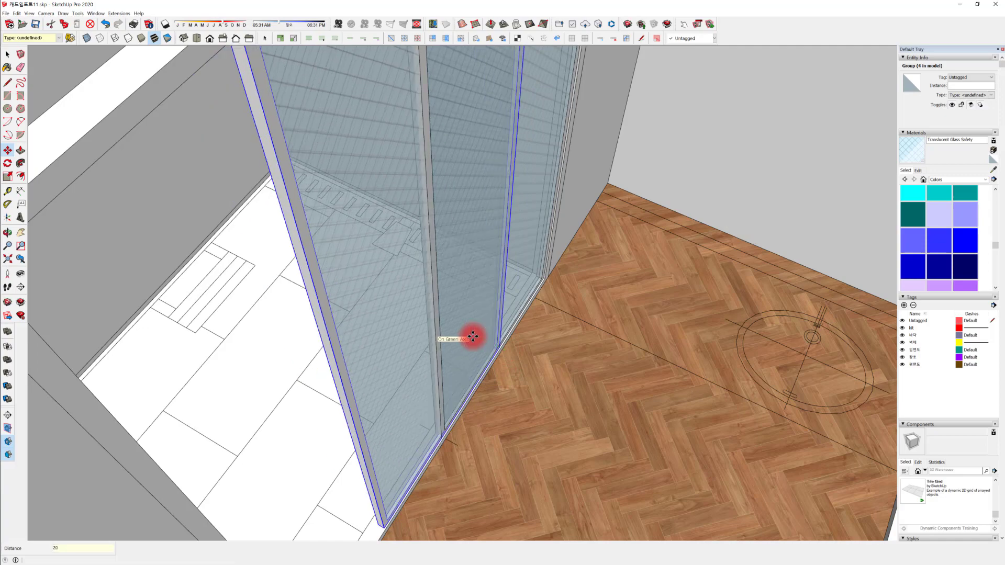
middle_click_drag(489, 363, 468, 392)
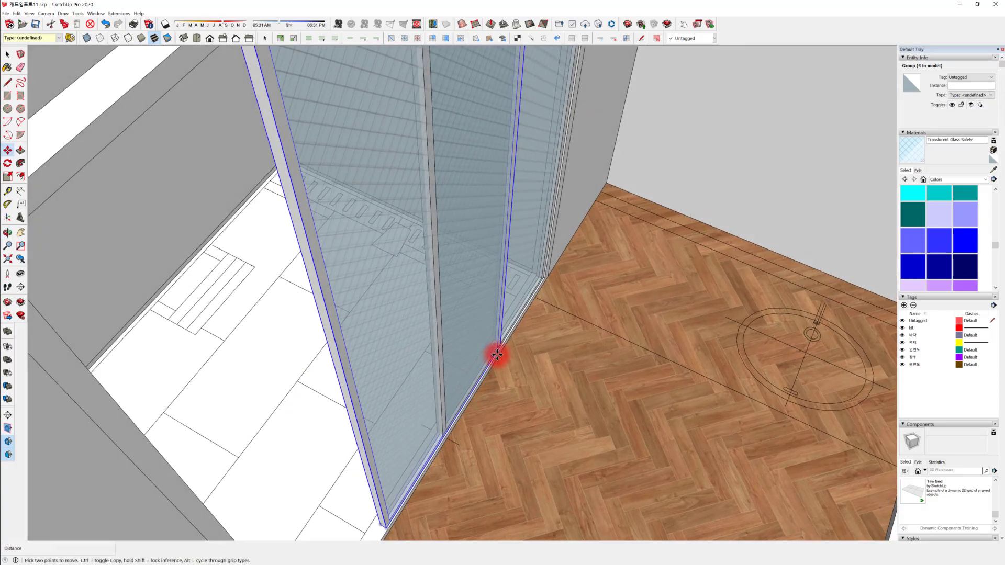
left_click(497, 355)
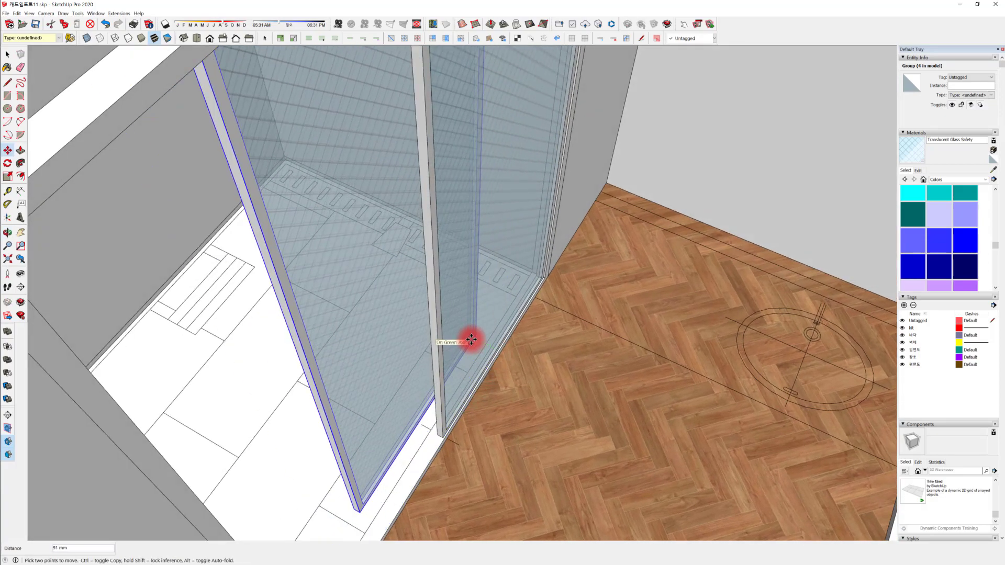
key("space")
middle_click_drag(482, 370, 484, 403)
Unhide all hidden geometry, including the glazed transoms above the bathroom doors
left_click(433, 453)
left_click(15, 13)
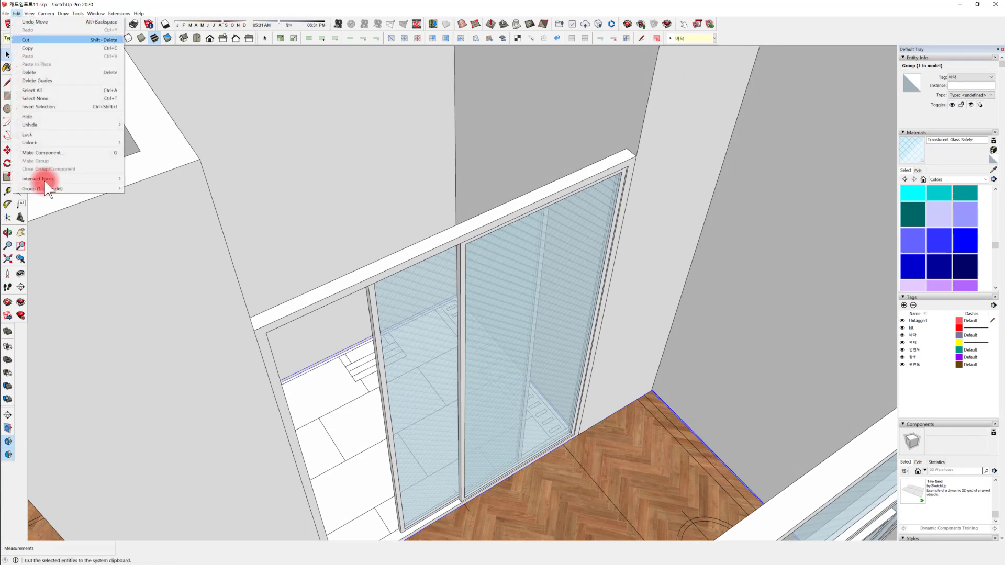
mouse_move(58, 124)
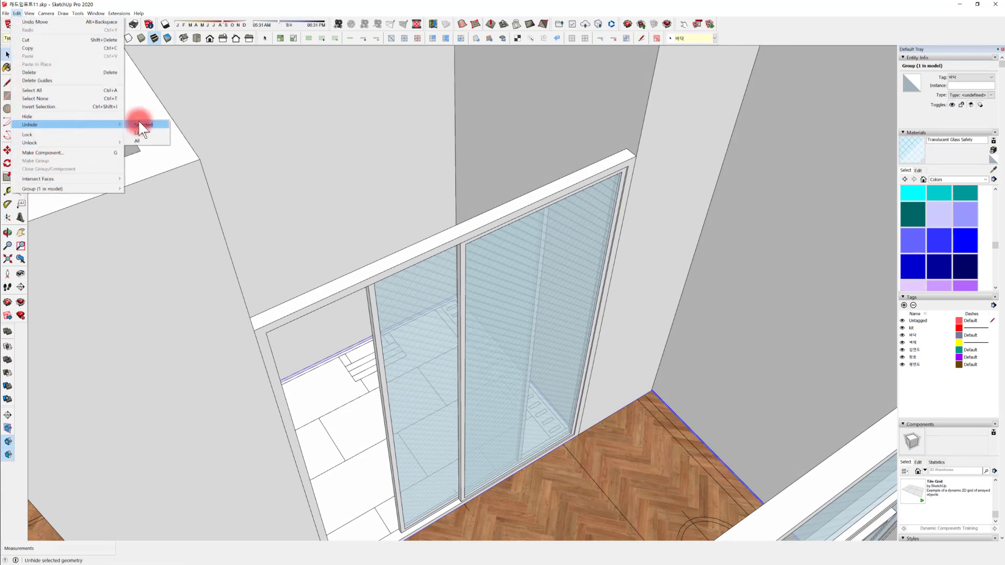
left_click(137, 140)
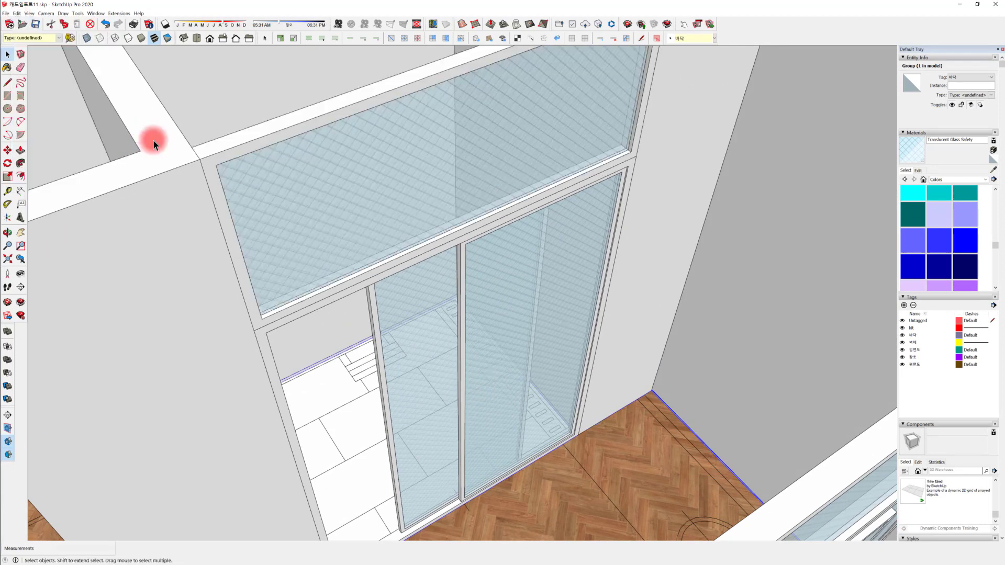
Inspect the apartment model around the two bathroom glass doors, the wooden closets and the neighbouring rooms
middle_click_drag(153, 140, 484, 325)
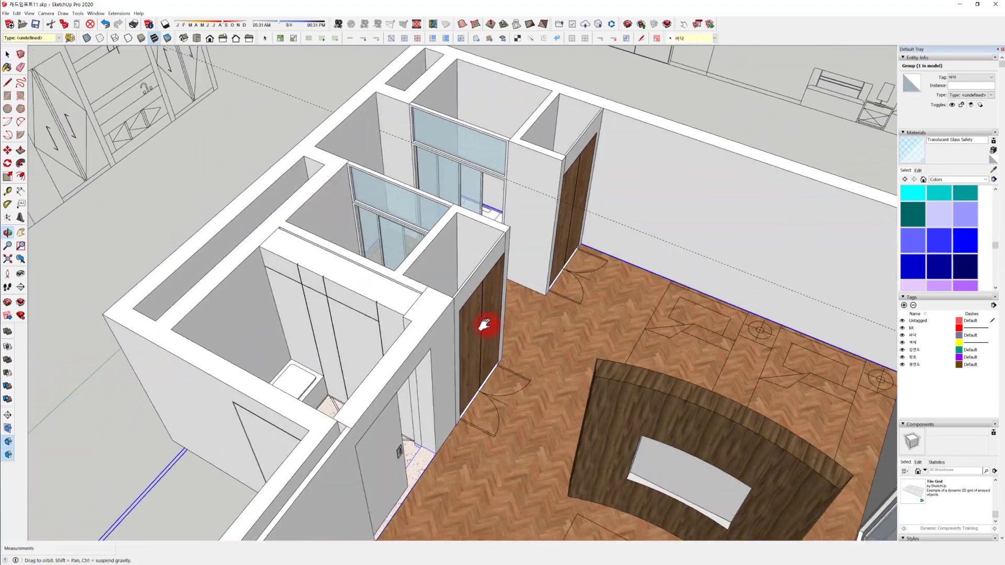
scroll(438, 285, "up", 5)
middle_click_drag(663, 301, 592, 248)
scroll(369, 204, "up", 7)
left_click(410, 181)
middle_click_drag(587, 302, 289, 203)
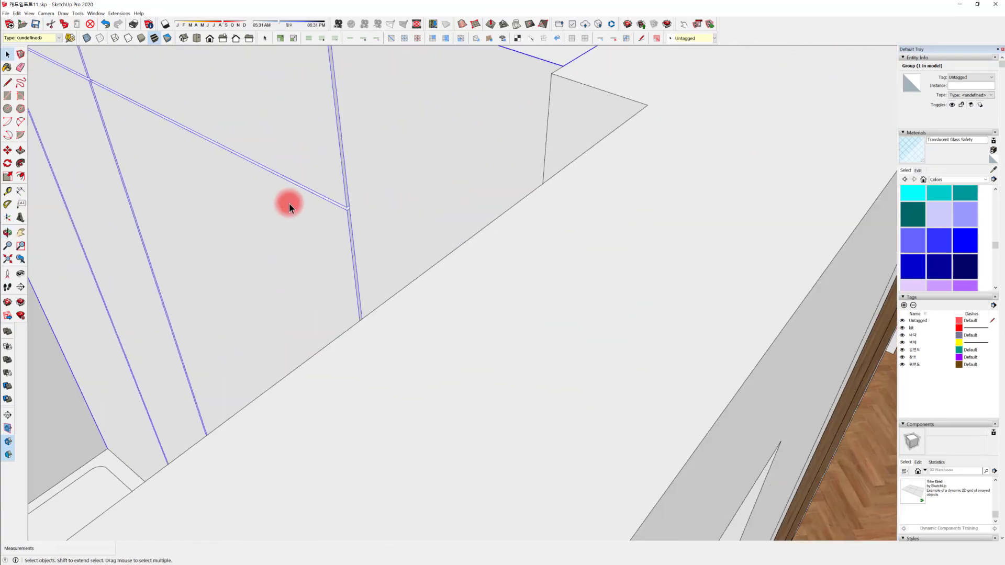
scroll(289, 203, "down", 5)
middle_click_drag(407, 284, 378, 206)
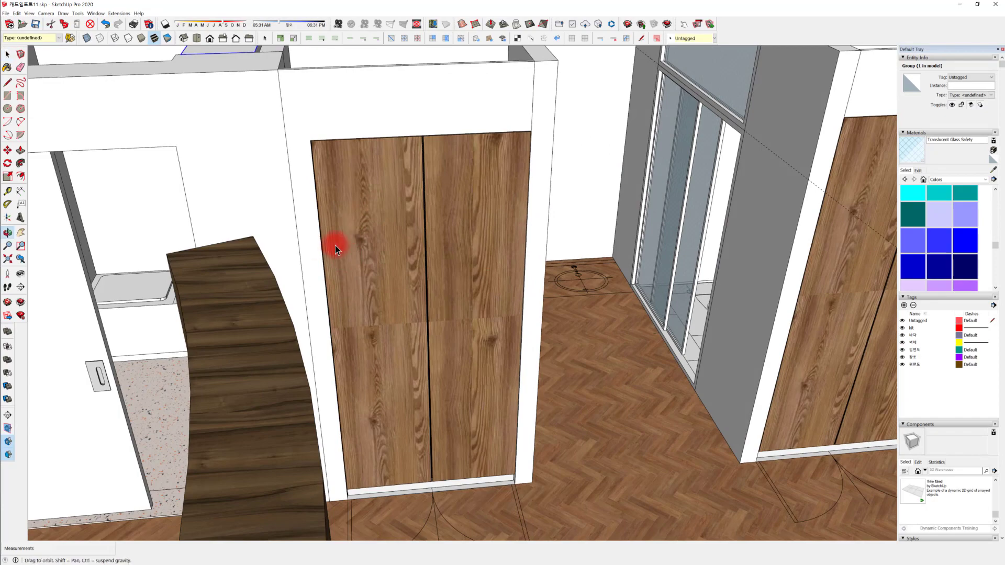
middle_click_drag(335, 246, 327, 375)
middle_click_drag(327, 374, 455, 262)
middle_click_drag(455, 261, 246, 414, "shift")
middle_click_drag(485, 177, 400, 189)
middle_click_drag(400, 189, 343, 269, "shift")
scroll(393, 310, "down", 3)
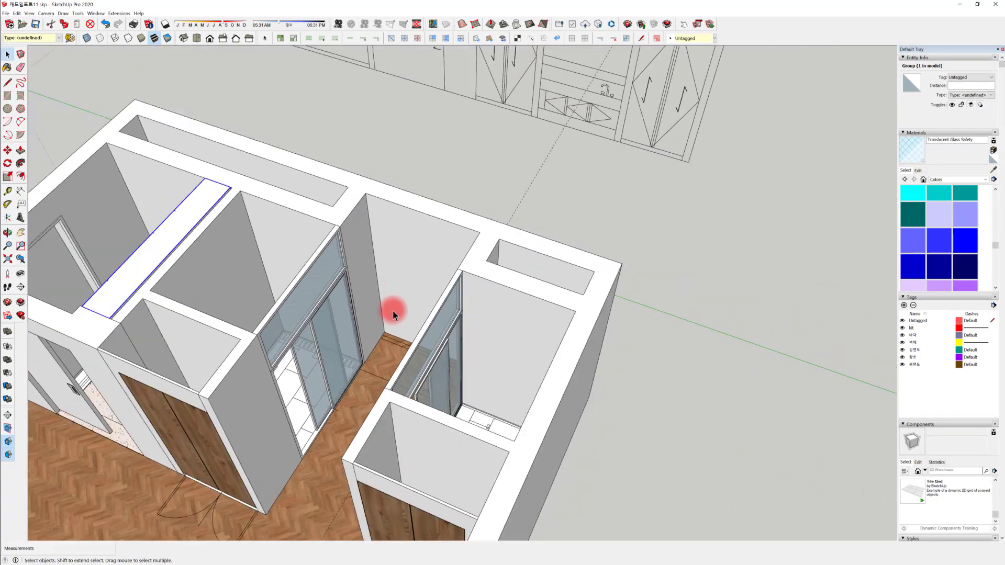
Draw a rectangle about 1250 mm wide on the elevation drawing, from the ceiling line to the lower shelf line above the washbasin
middle_click_drag(392, 310, 561, 255)
middle_click_drag(517, 298, 451, 302)
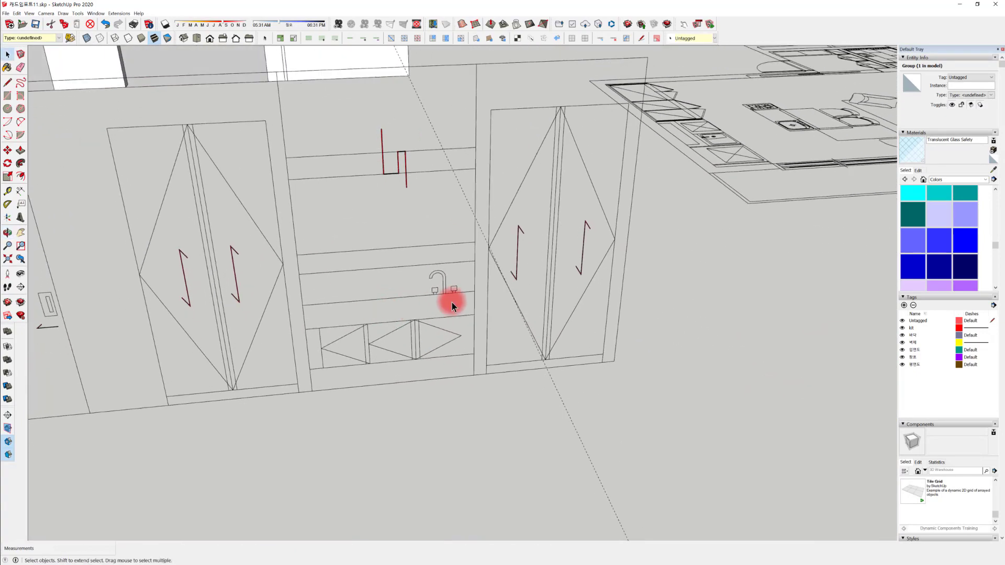
mouse_move(369, 347)
middle_mouse_down()
mouse_move(415, 319)
mouse_move(420, 326)
mouse_move(431, 305)
mouse_move(369, 330)
middle_mouse_up()
middle_click_drag(475, 175, 344, 248)
middle_click_drag(388, 313, 319, 373)
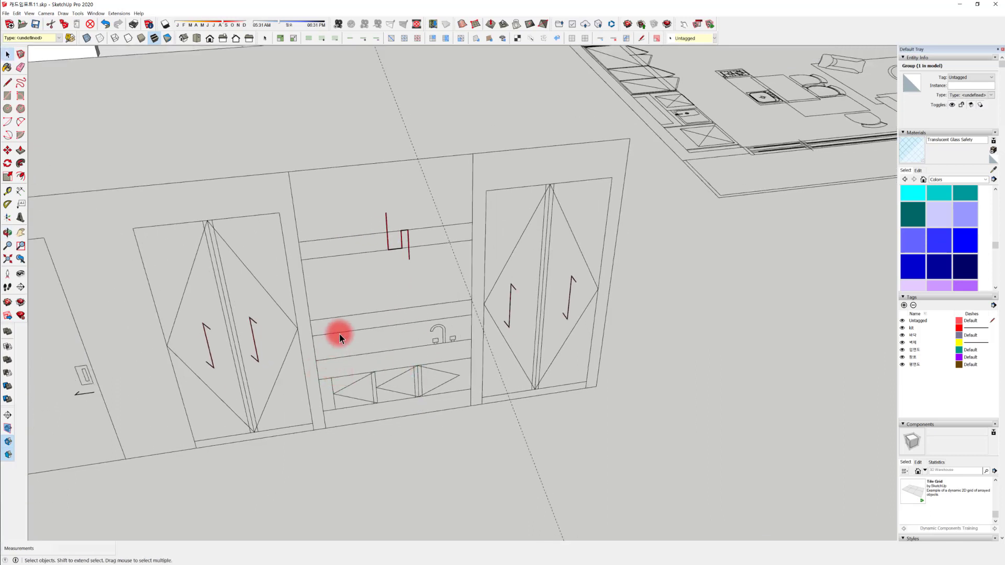
key("r")
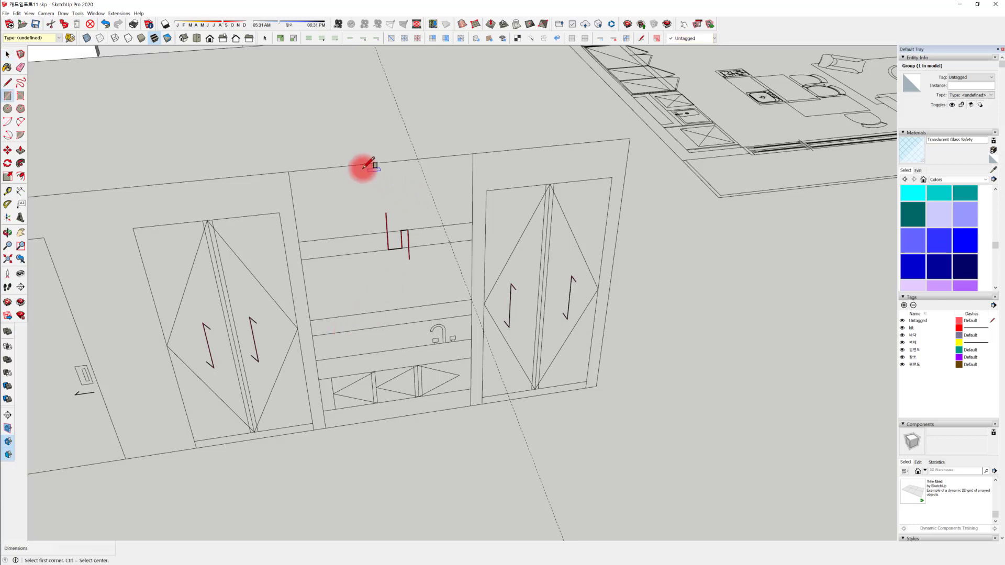
left_click(289, 172)
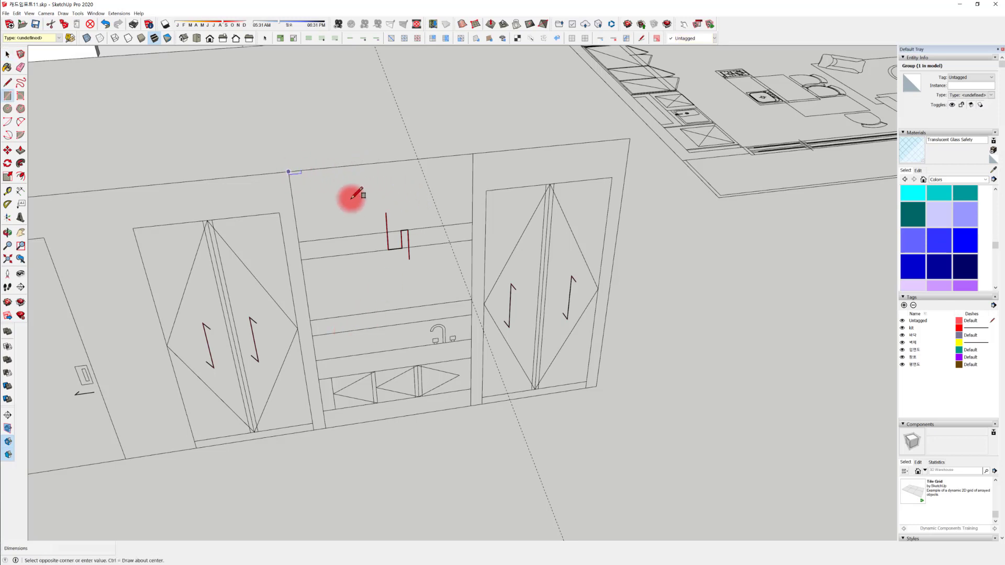
left_click(473, 239)
key("space")
middle_click_drag(410, 231, 449, 240)
Push/Pull the rectangle above the washbasin out 20 mm, and its front face a further 200 mm
key("p")
left_click(420, 224)
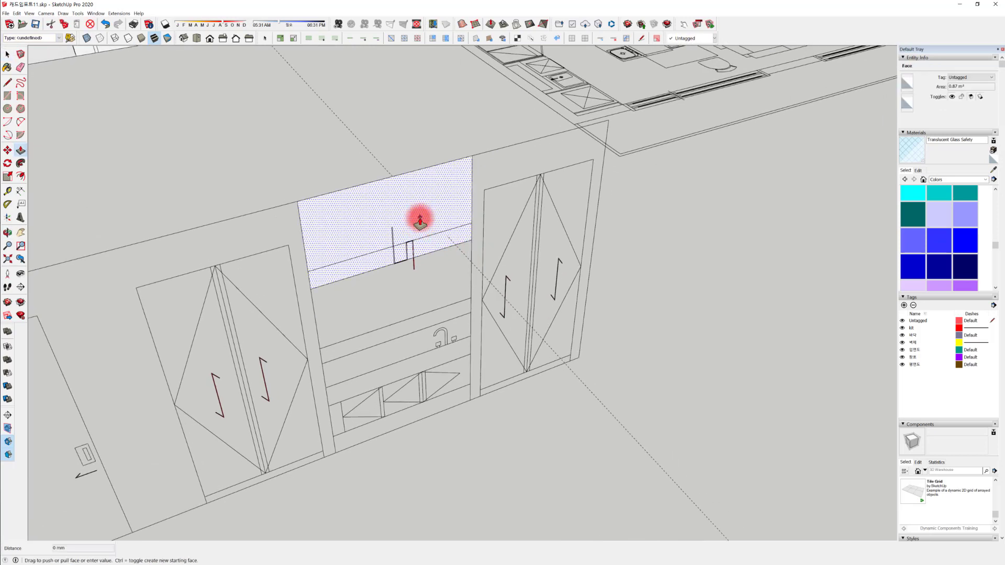
type("20")
key("Return")
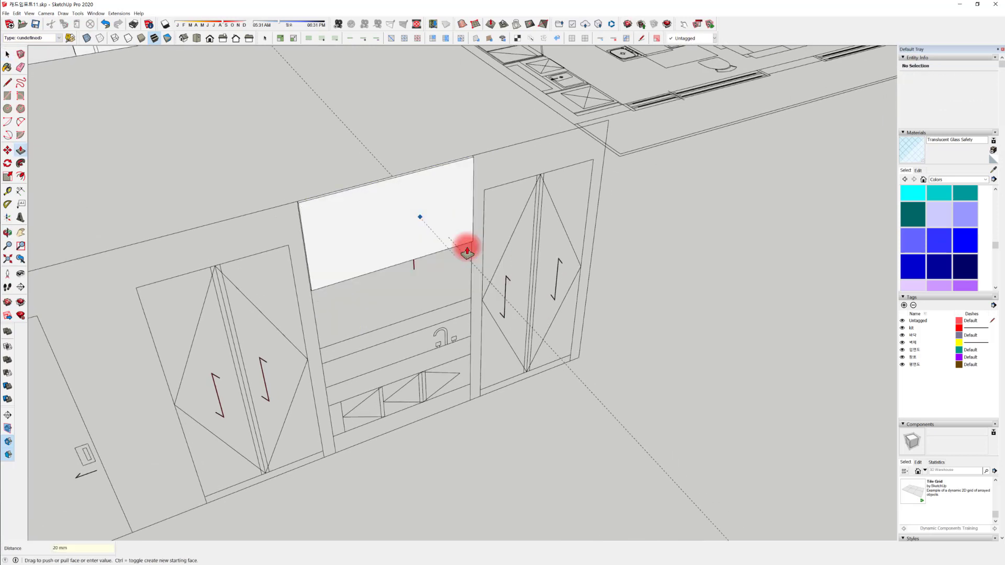
left_click(446, 217)
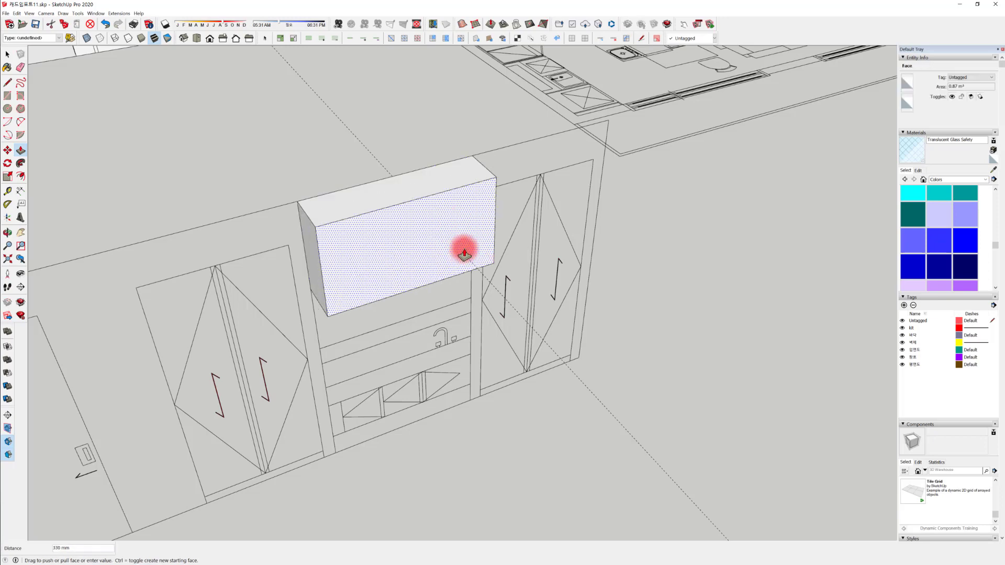
type("20")
key("Return")
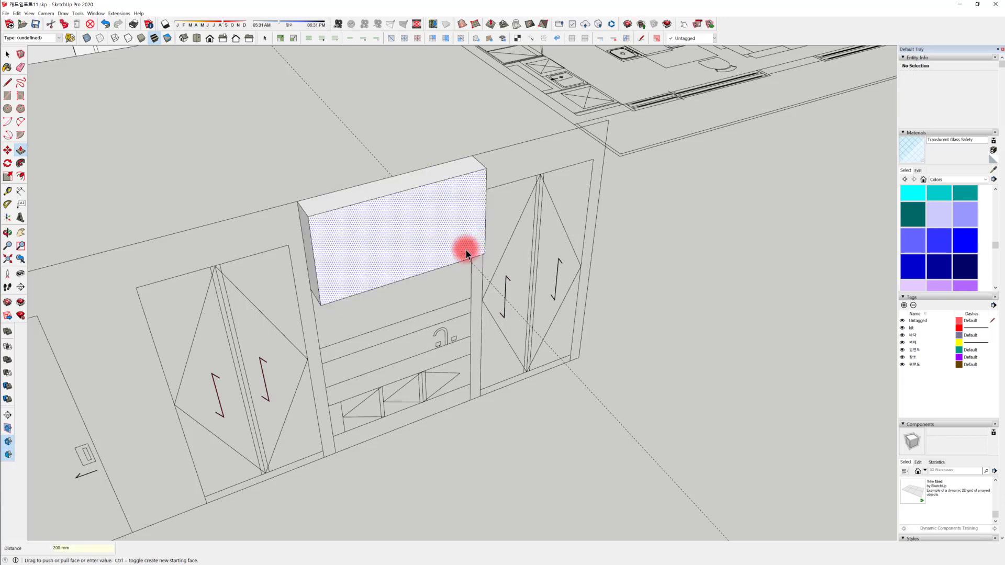
key("space")
Copy the lower front edge of the upper box 20 mm back across its underside
middle_click_drag(466, 251, 436, 310)
scroll(443, 328, "up", 2)
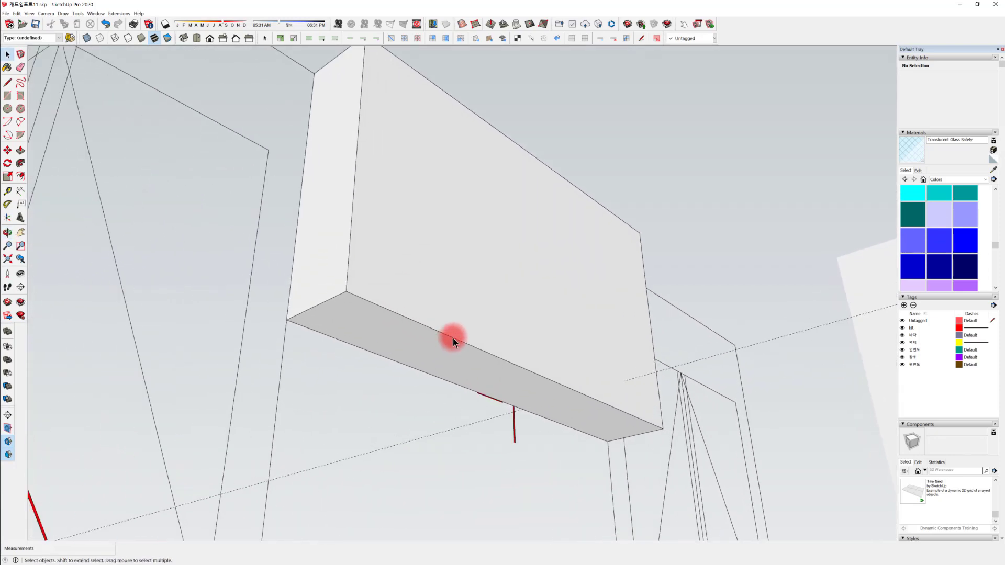
left_click(454, 337)
key("m")
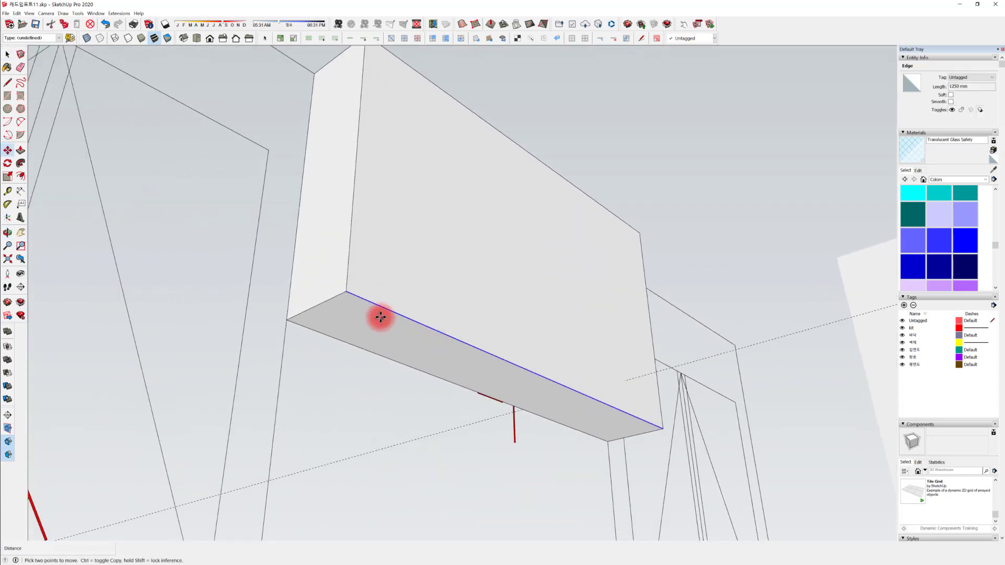
left_click(346, 291)
key("ctrl")
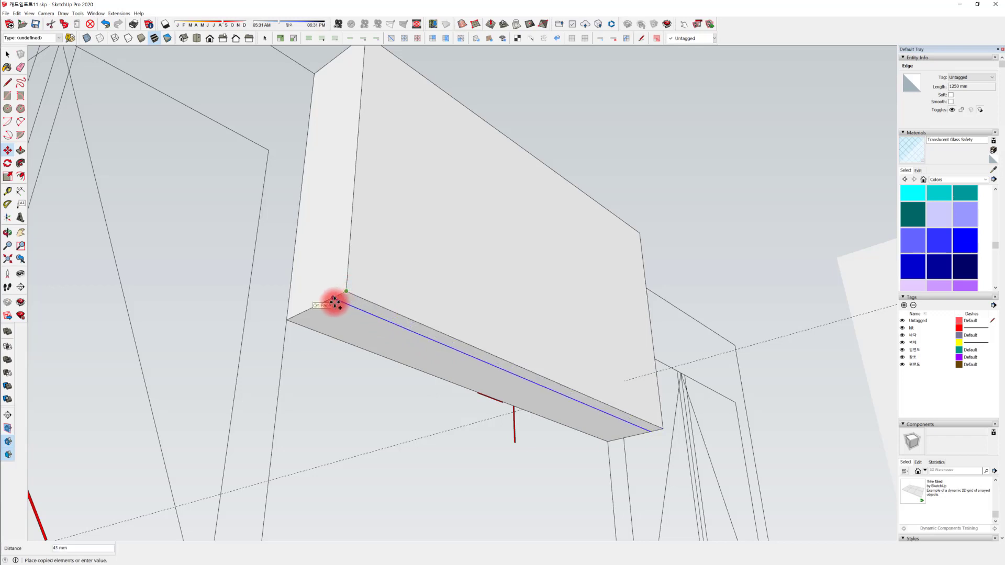
type("20")
key("Return")
key("space")
Push/Pull the underside face behind the 20 mm strip up into the box, leaving the front panel hanging lower
left_click(359, 351)
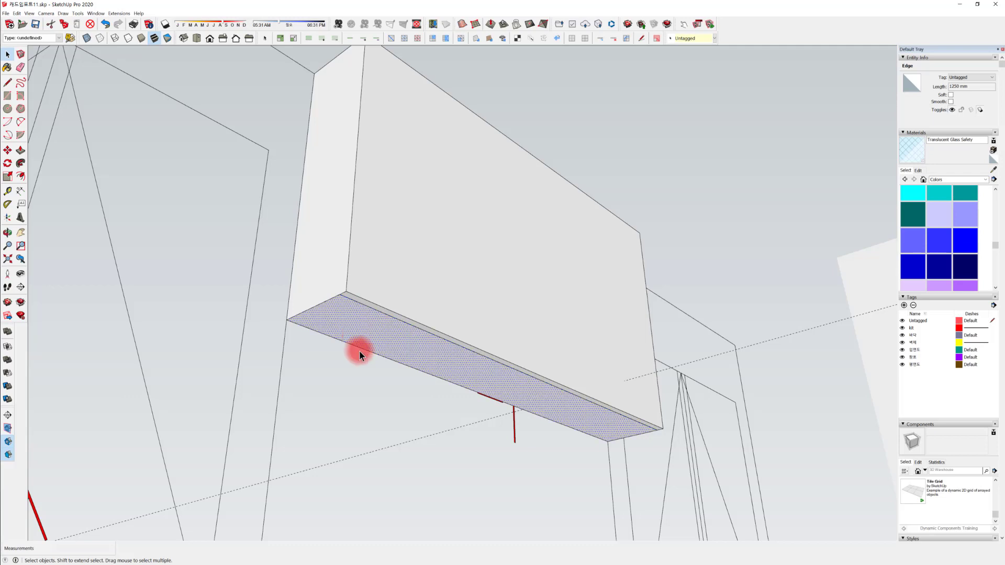
key("p")
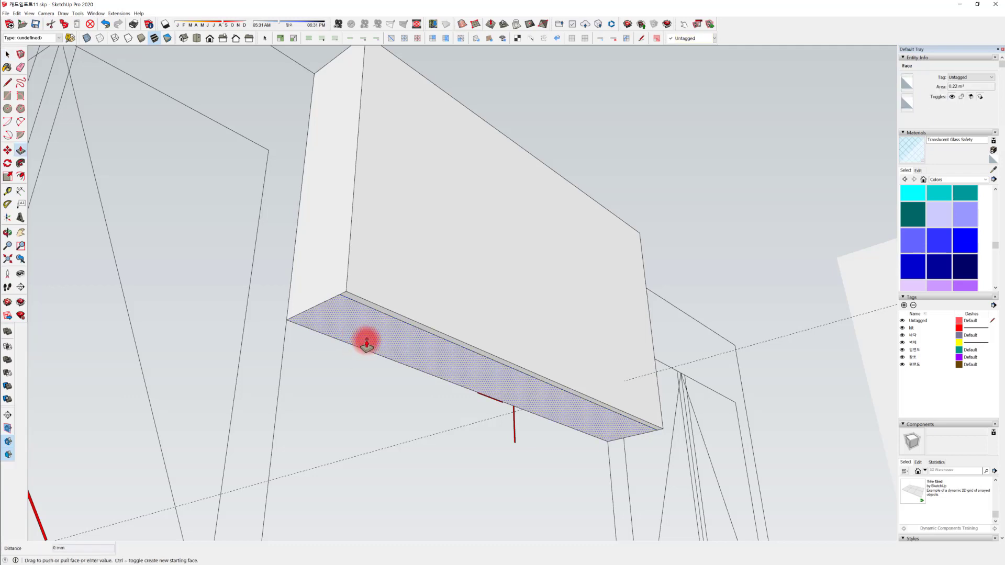
left_click(363, 341)
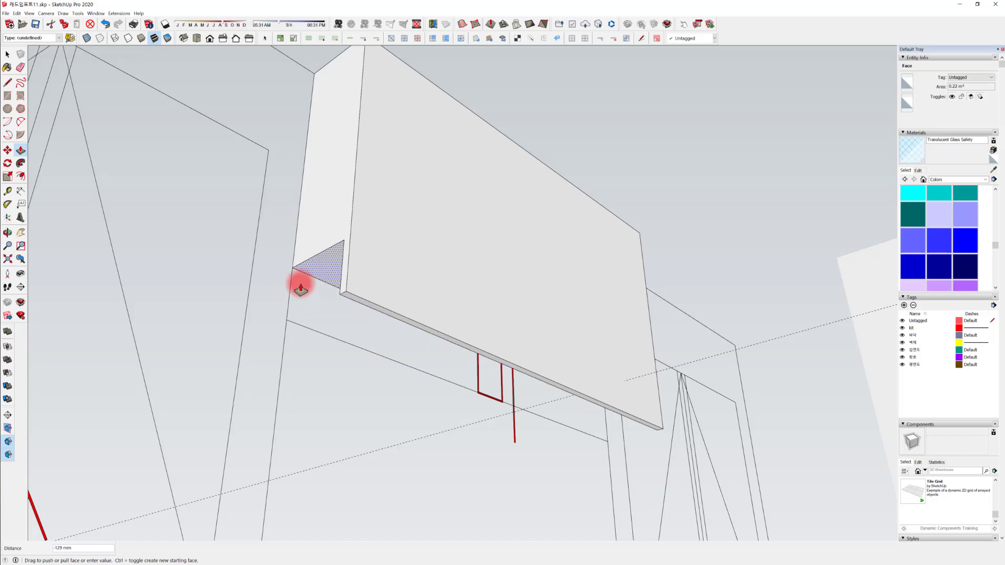
middle_click_drag(321, 298, 689, 381)
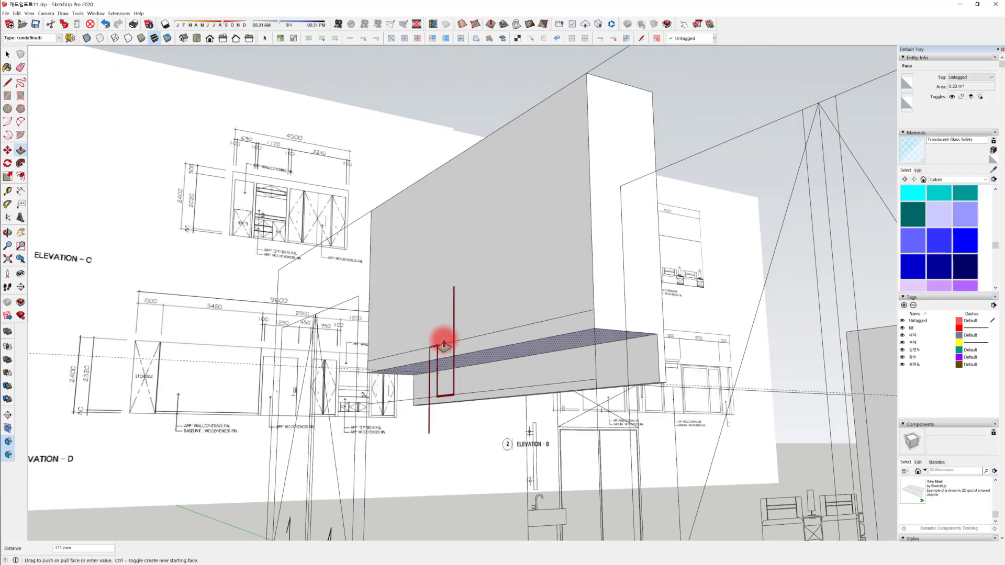
mouse_move(444, 348)
middle_mouse_down()
mouse_move(522, 410)
mouse_move(490, 418)
mouse_move(646, 395)
mouse_move(630, 417)
mouse_move(611, 411)
mouse_move(650, 426)
mouse_move(478, 464)
mouse_move(661, 437)
mouse_move(547, 419)
mouse_move(516, 321)
mouse_move(422, 350)
mouse_move(451, 377)
mouse_move(406, 338)
mouse_move(420, 332)
middle_mouse_up()
key("space")
Select all the connected geometry of the upper box and make it a group
left_click(530, 379)
double_click(439, 378)
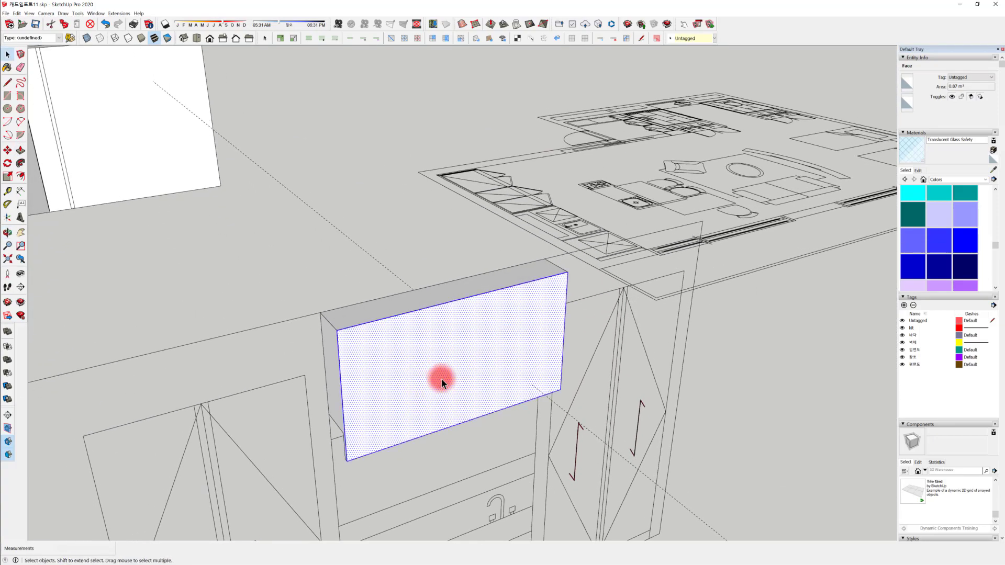
triple_click(429, 355)
right_click(432, 356)
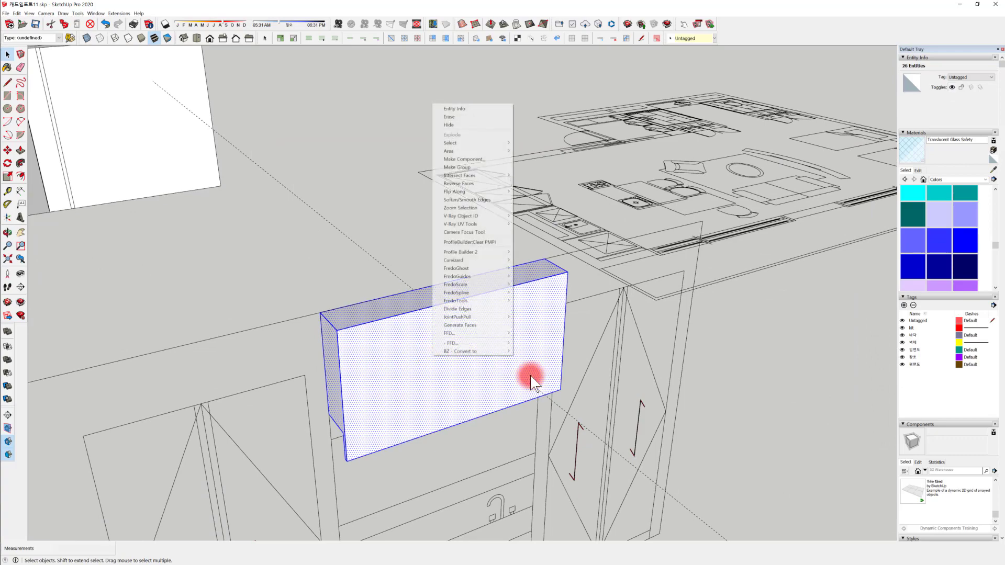
left_click(479, 164)
Move the upper box group by its rear upper corner from the elevation drawing into the washbasin wall recess between the two bathrooms
middle_click_drag(478, 164, 417, 415)
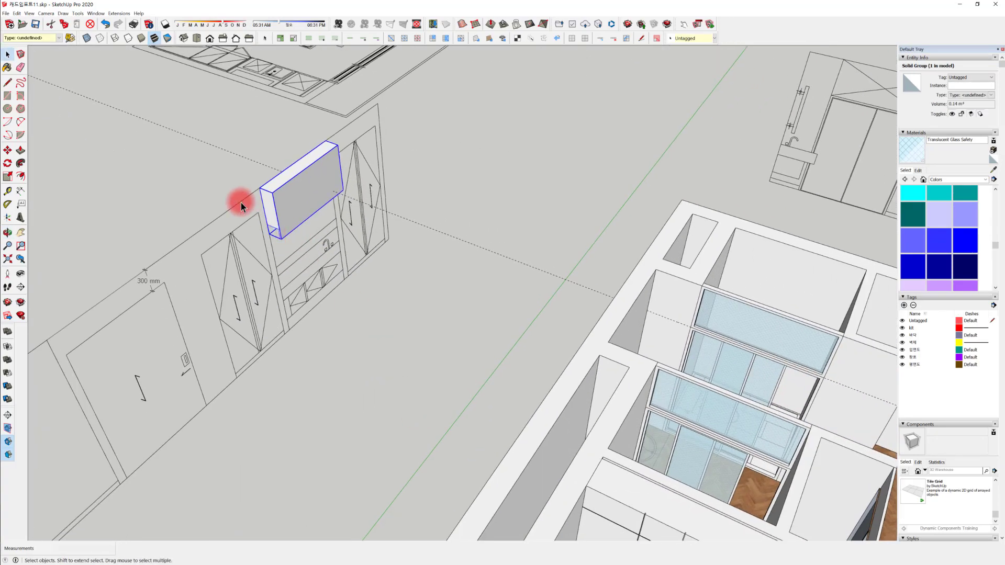
key("m")
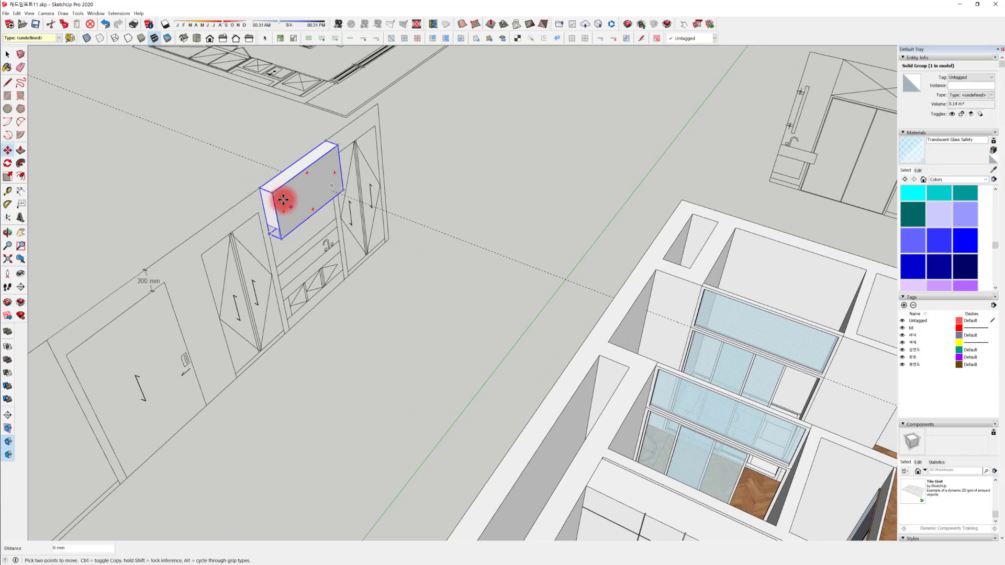
left_click(262, 184)
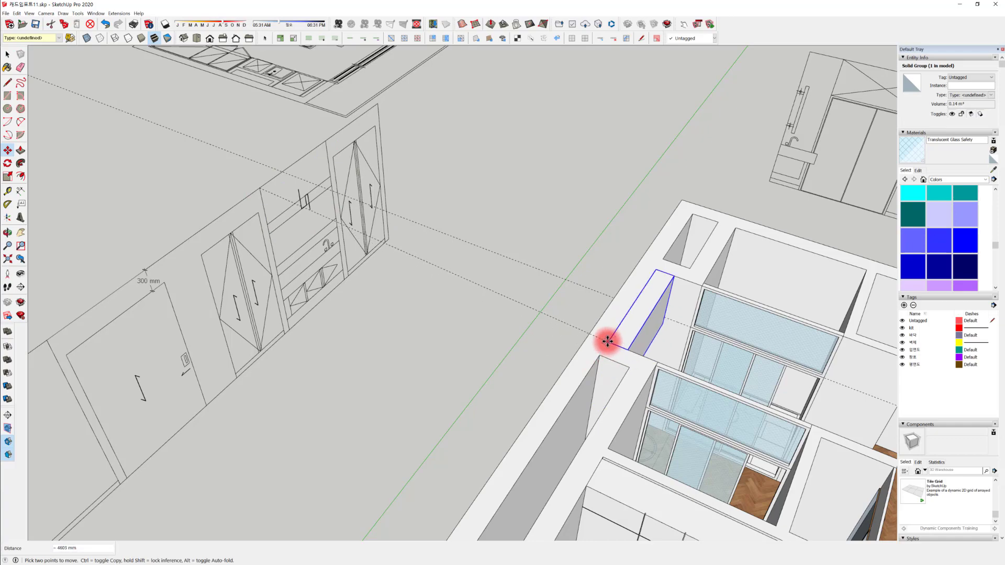
left_click(606, 341)
middle_click_drag(835, 439, 540, 323)
Open the upper box group and paint its front face with Mirror 01 from the Glass and Mirrors materials
key("space")
double_click(523, 305)
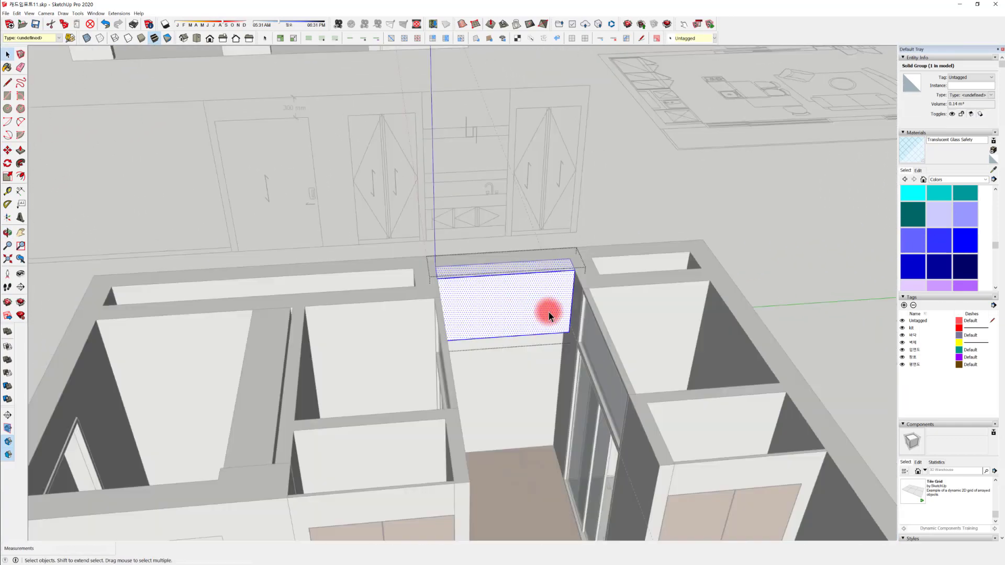
triple_click(540, 286)
left_click(952, 182)
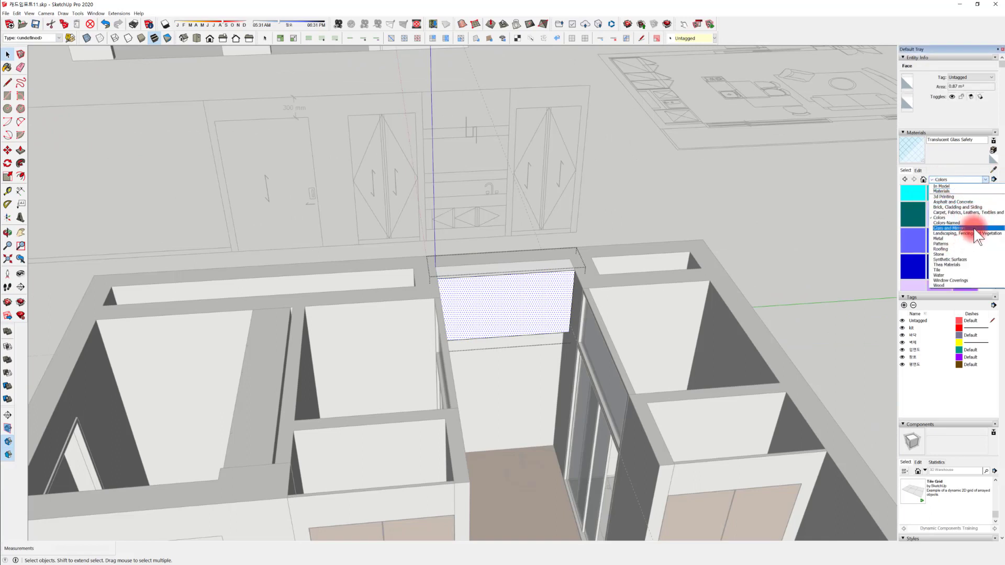
left_click(974, 229)
left_click(911, 194)
left_click(538, 302)
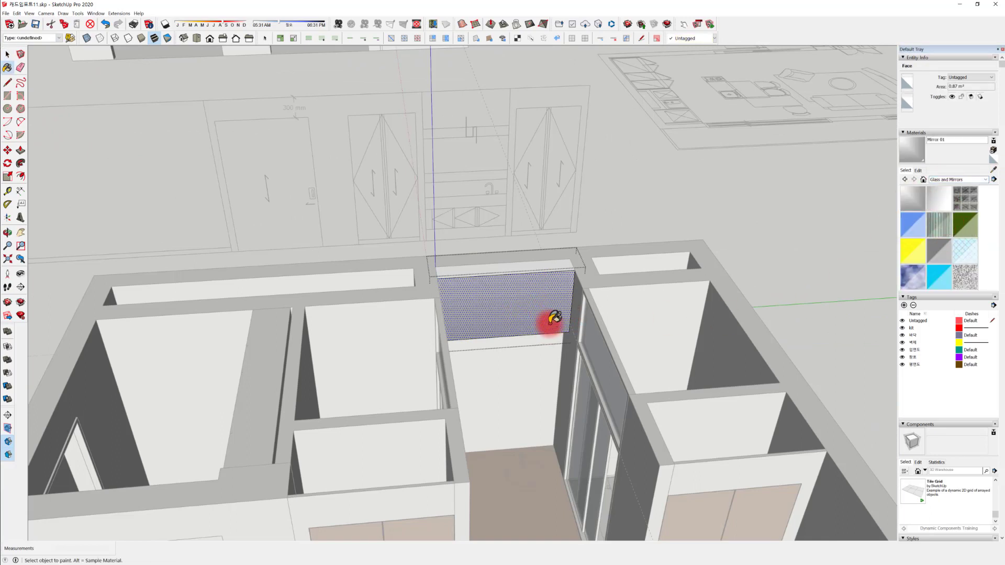
Draw a rectangle about 1250 by 800 mm over the washbasin on the elevation drawing, from the backsplash's upper line to the plinth line
mouse_move(541, 319)
middle_mouse_down()
mouse_move(566, 316)
mouse_move(629, 243)
mouse_move(392, 288)
mouse_move(502, 260)
mouse_move(603, 385)
mouse_move(510, 400)
mouse_move(405, 307)
middle_mouse_up()
mouse_move(384, 124)
middle_mouse_down("shift")
mouse_move(471, 228)
mouse_move(420, 225)
middle_mouse_up("shift")
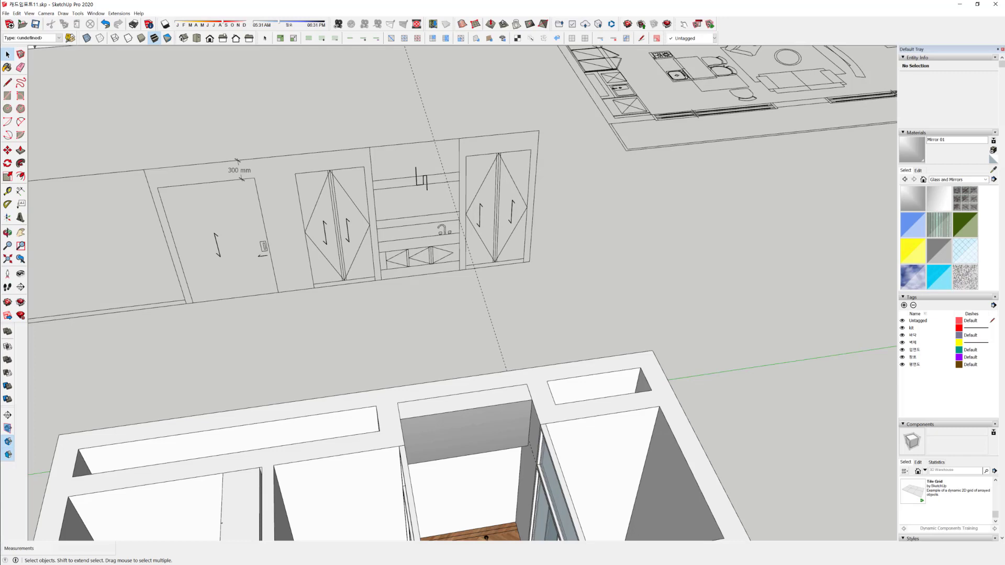
middle_click_drag(421, 224, 460, 220)
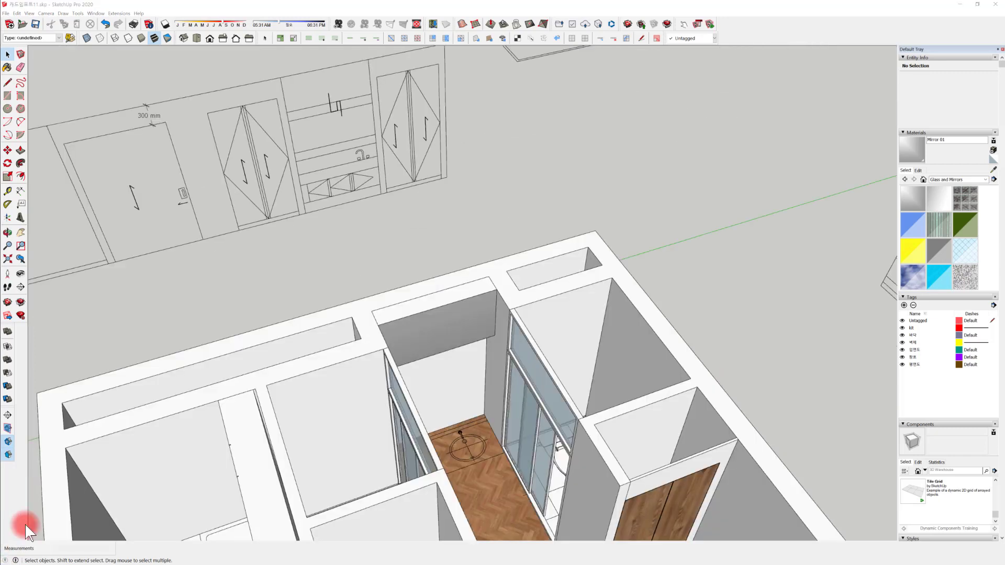
mouse_move(283, 221)
middle_mouse_down()
mouse_move(309, 218)
mouse_move(372, 241)
middle_mouse_up()
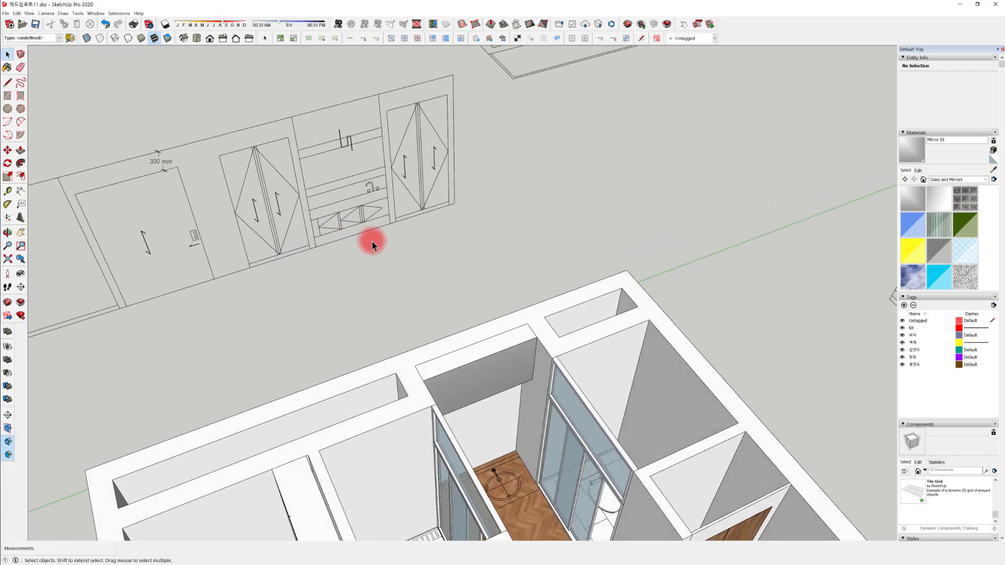
middle_click_drag(341, 207, 328, 202)
scroll(328, 201, "up", 5)
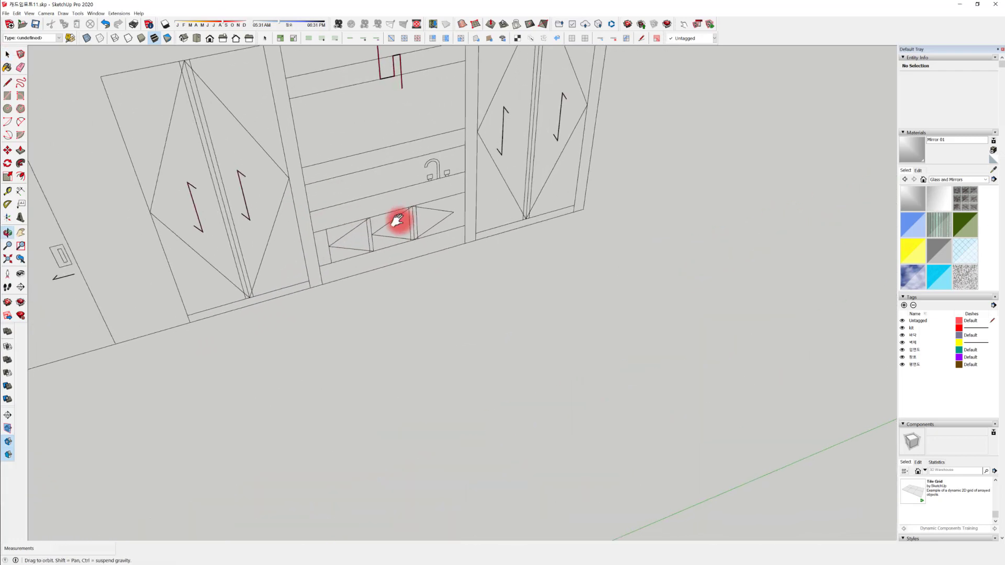
middle_click_drag(398, 220, 377, 287)
scroll(377, 287, "up", 5)
key("r")
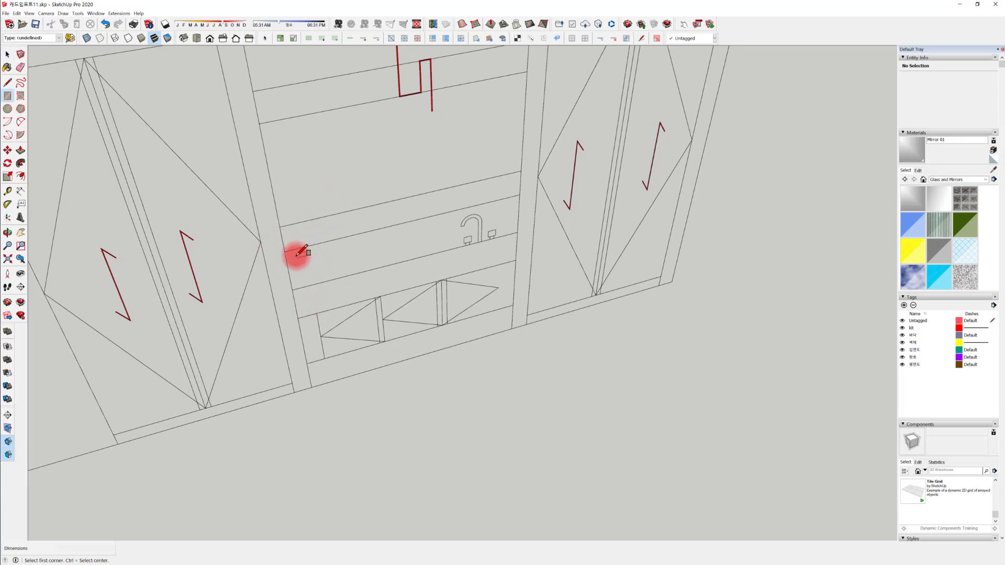
mouse_move(292, 254)
middle_mouse_down()
mouse_move(276, 213)
mouse_move(328, 237)
middle_mouse_up()
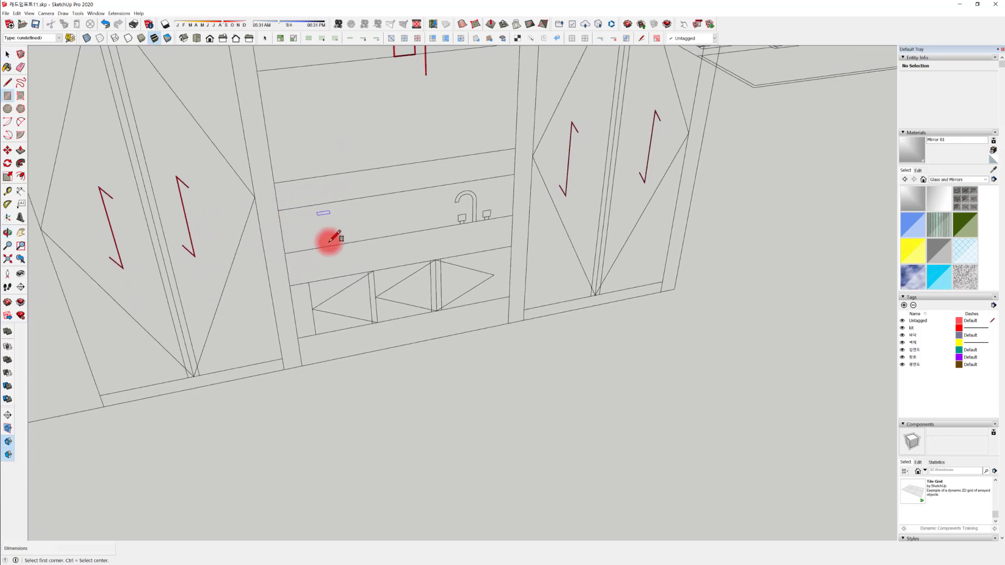
left_click(278, 210)
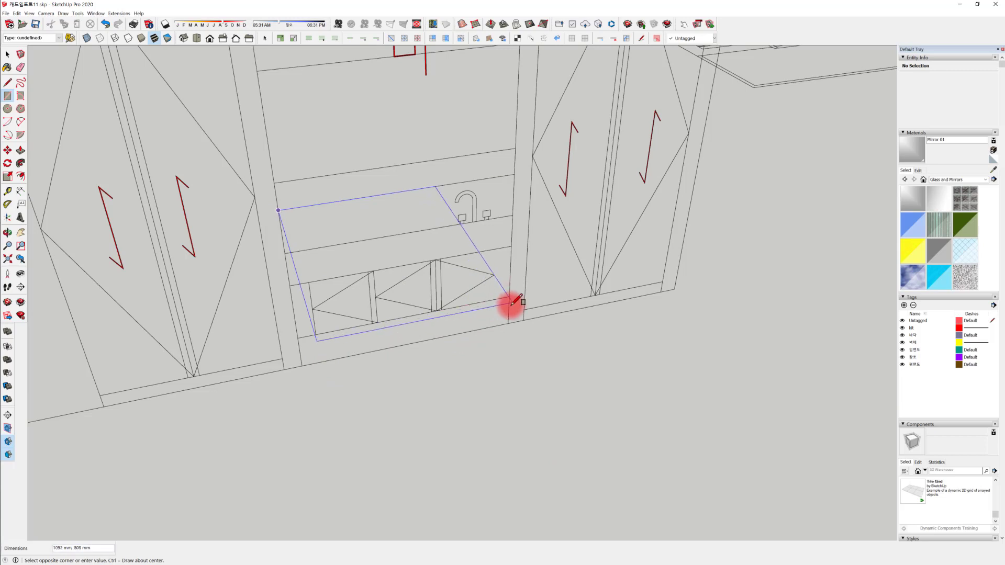
middle_click_drag(426, 327, 492, 364)
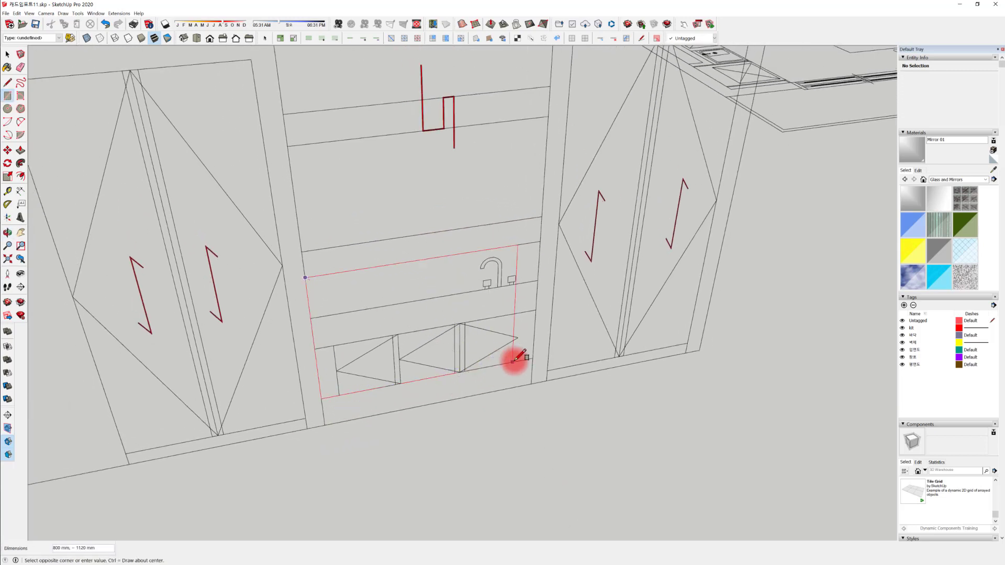
left_click(532, 359)
middle_click_drag(410, 361, 474, 450)
middle_click_drag(439, 356, 427, 336)
Split the washbasin rectangle with a 1250 mm line along the countertop line below the faucet
key("space")
double_click(406, 343)
left_click(422, 334)
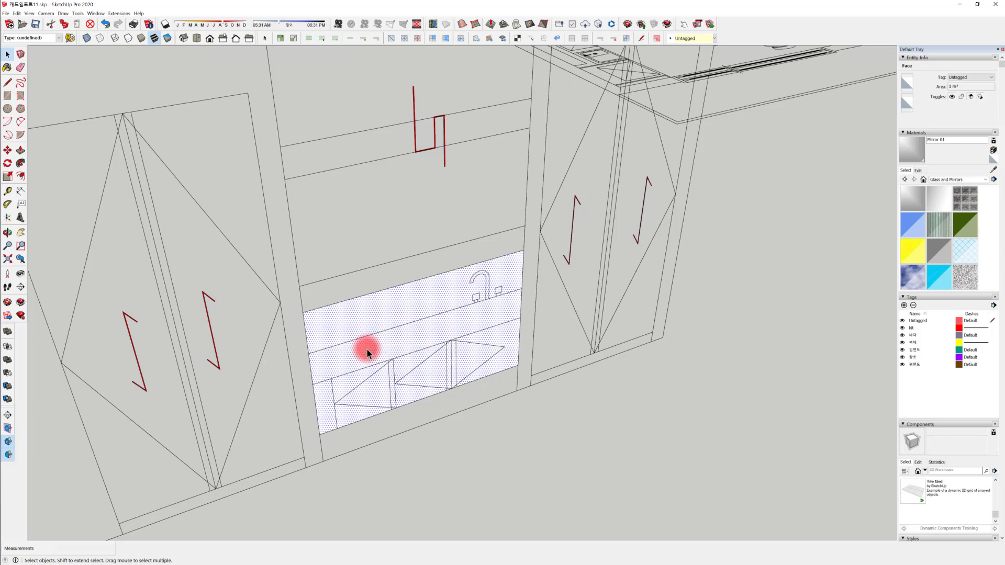
key("l")
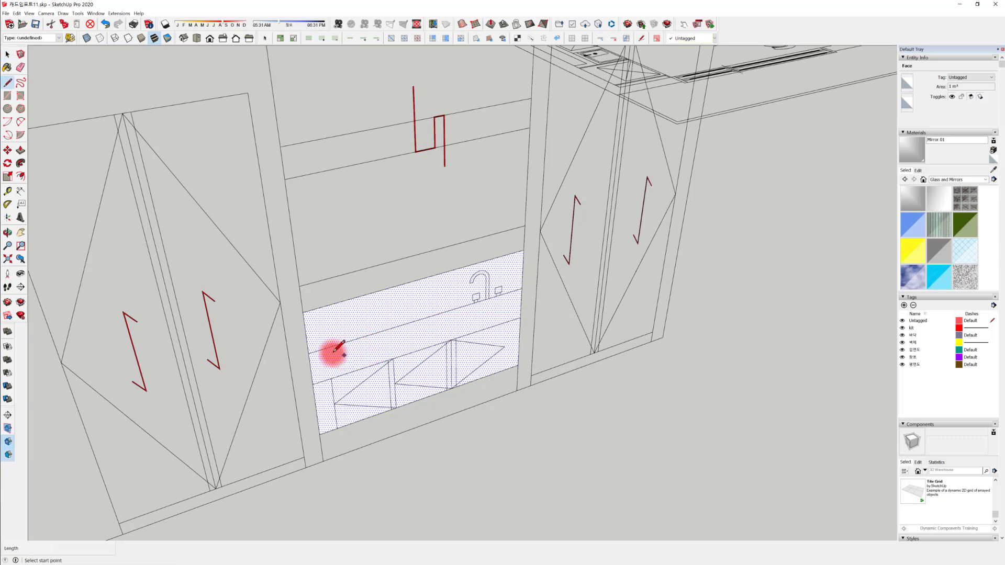
left_click(309, 354)
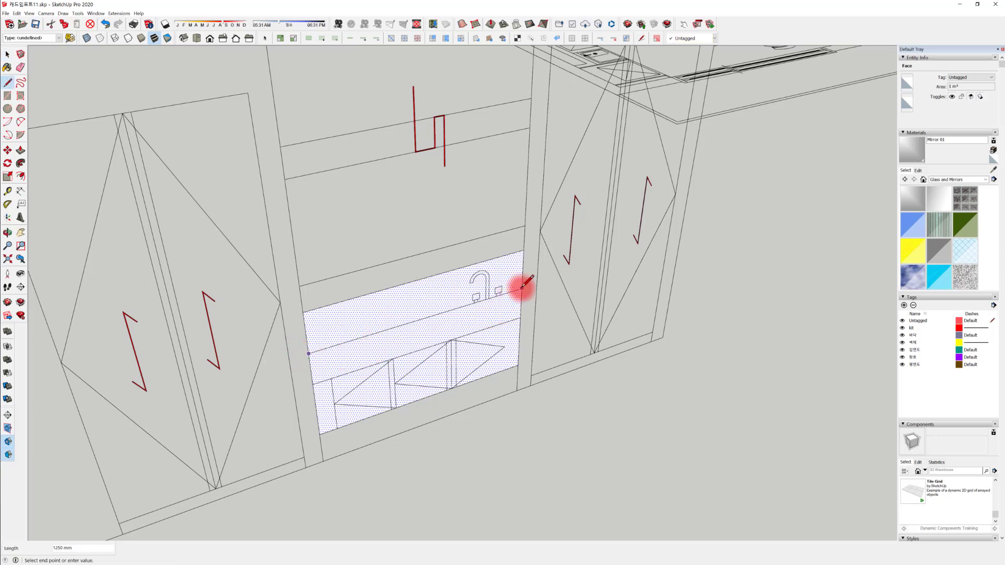
left_click(522, 287)
middle_click_drag(523, 286, 431, 336)
key("space")
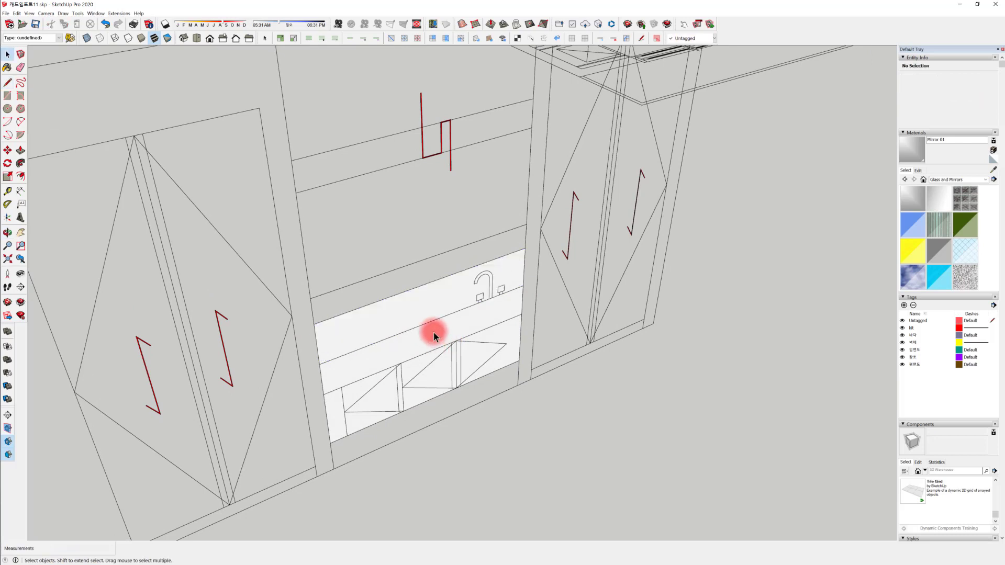
Push/Pull the lower washbasin face out 480 mm and the backsplash face above it out 20 mm
left_click(435, 338)
key("p")
left_click(435, 335)
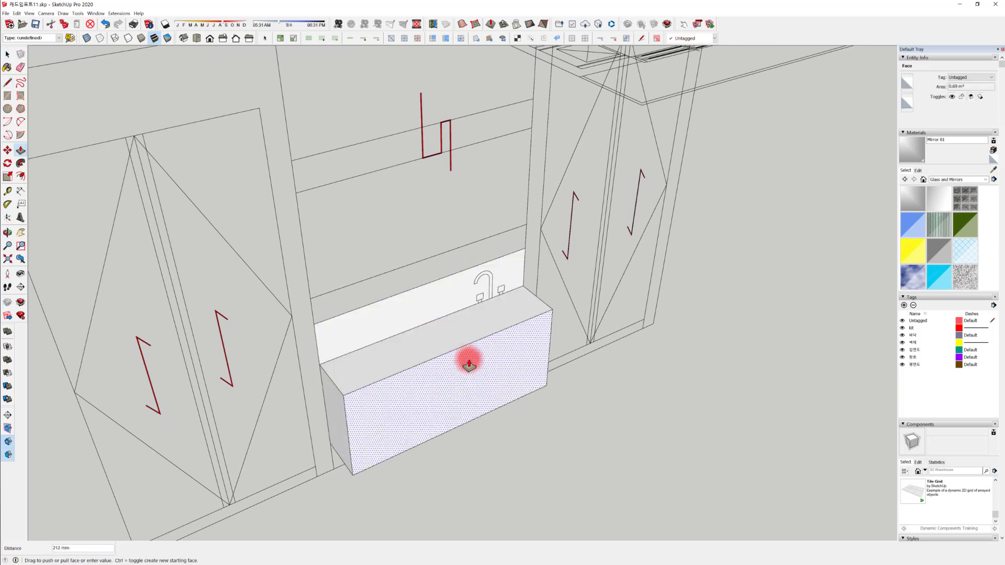
left_click_drag(469, 364, 474, 374)
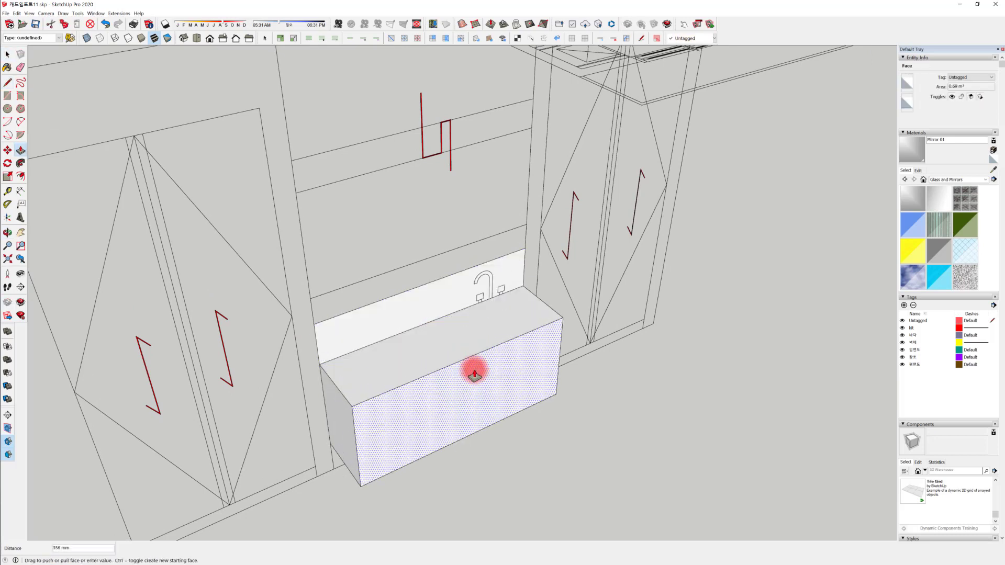
type("480")
key("Return")
middle_click_drag(489, 364, 408, 301)
left_click(408, 301)
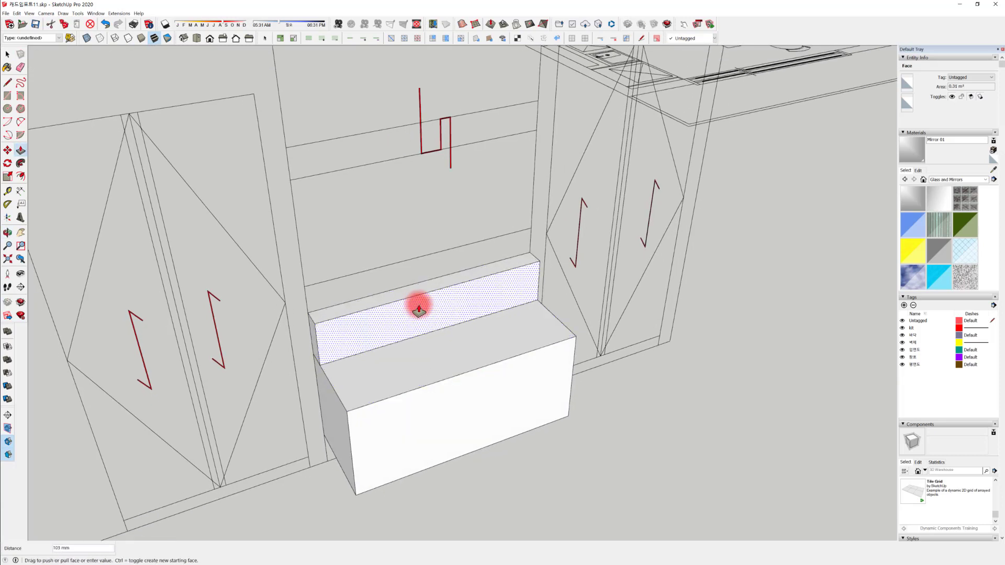
key("Return")
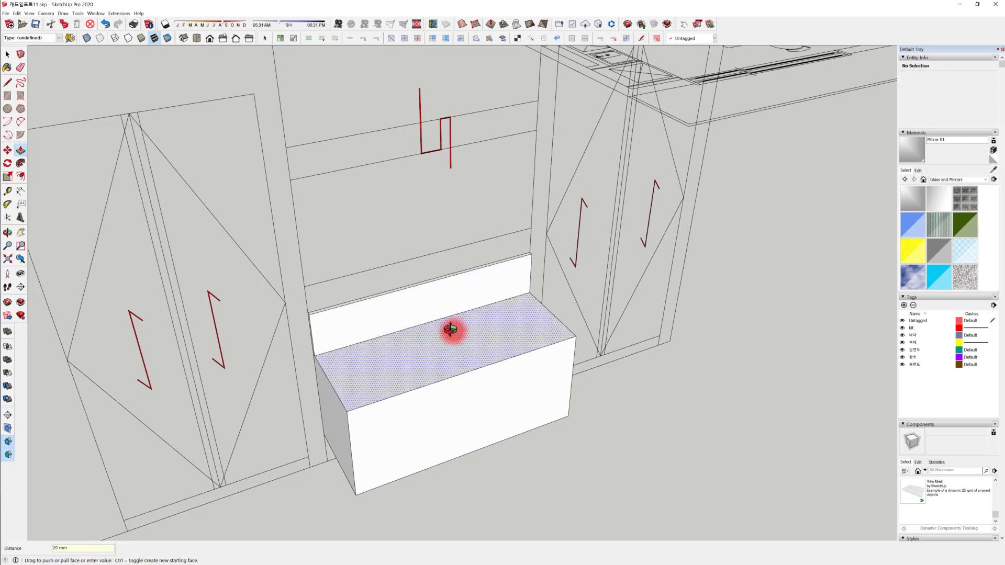
Examine the washbasin block's front, countertop and backsplash against the elevation drawing
middle_click_drag(451, 327, 394, 415)
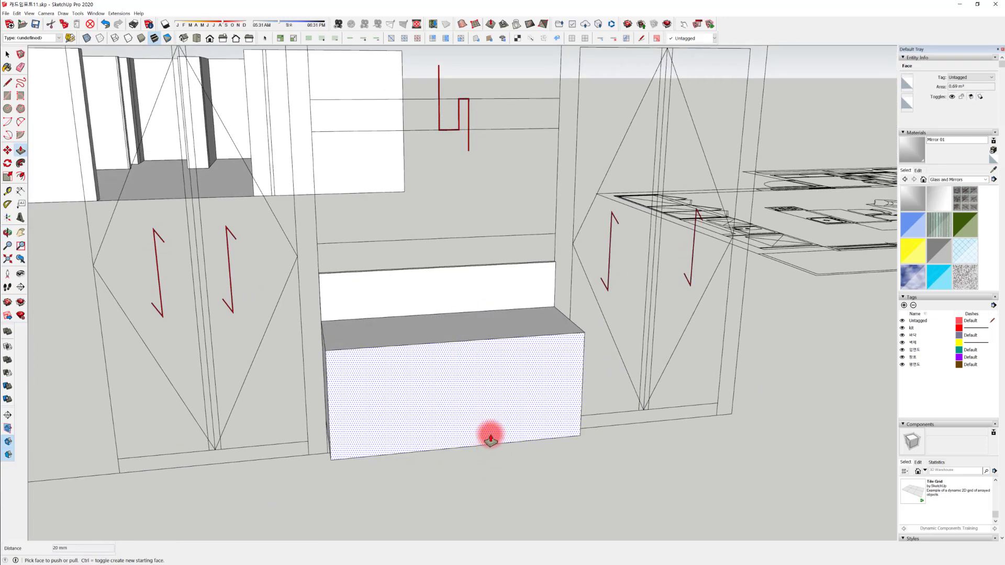
scroll(492, 437, "up", 5)
middle_click_drag(510, 368, 518, 561)
middle_click_drag(545, 212, 525, 331)
middle_click_drag(487, 515, 457, 560)
key("p")
scroll(475, 275, "up", 3)
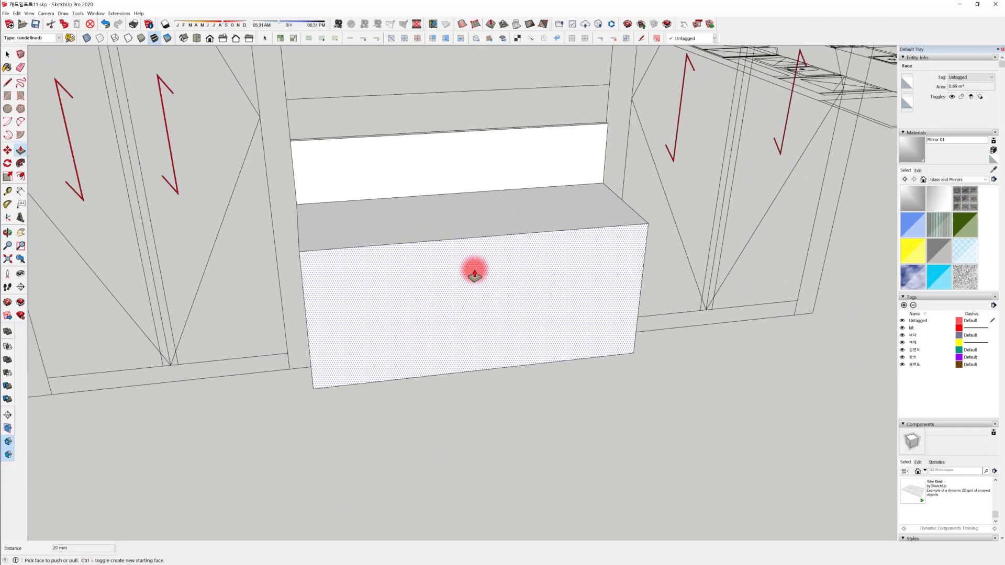
key("space")
Copy the washbasin front's upper edge 60 mm down the front face to mark the countertop band
middle_click_drag(307, 294, 367, 398)
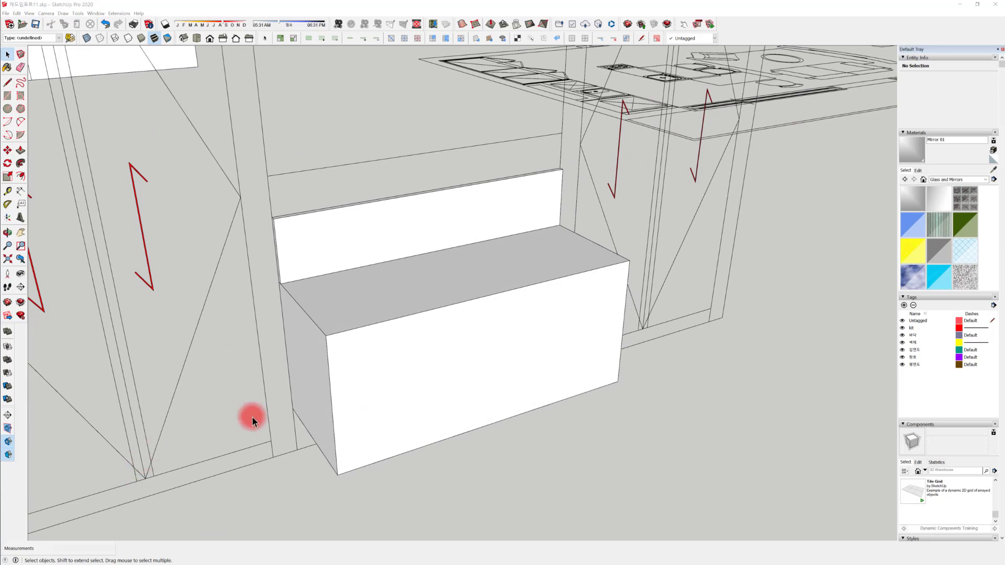
middle_click_drag(351, 384, 384, 348)
left_click(353, 358)
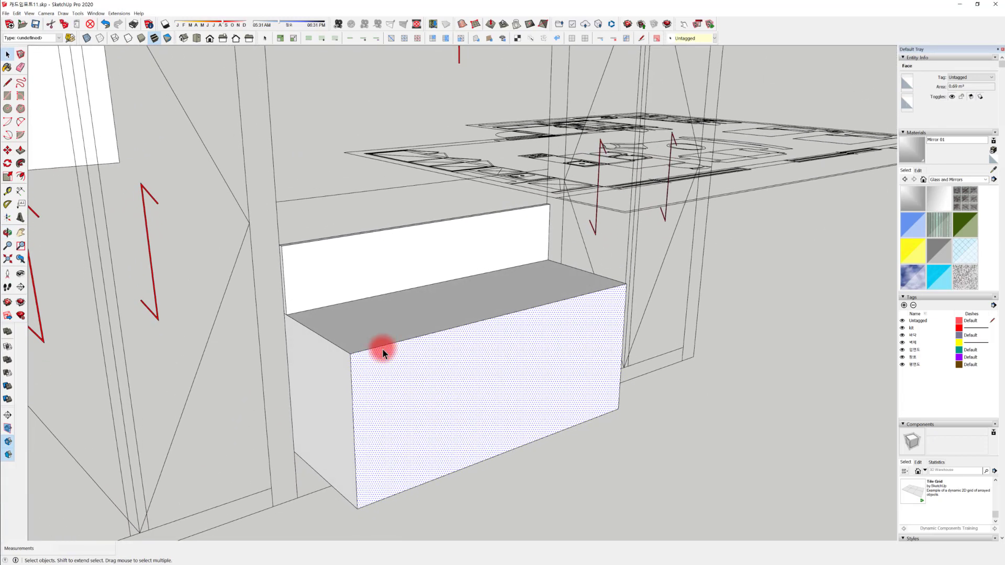
left_click(372, 351)
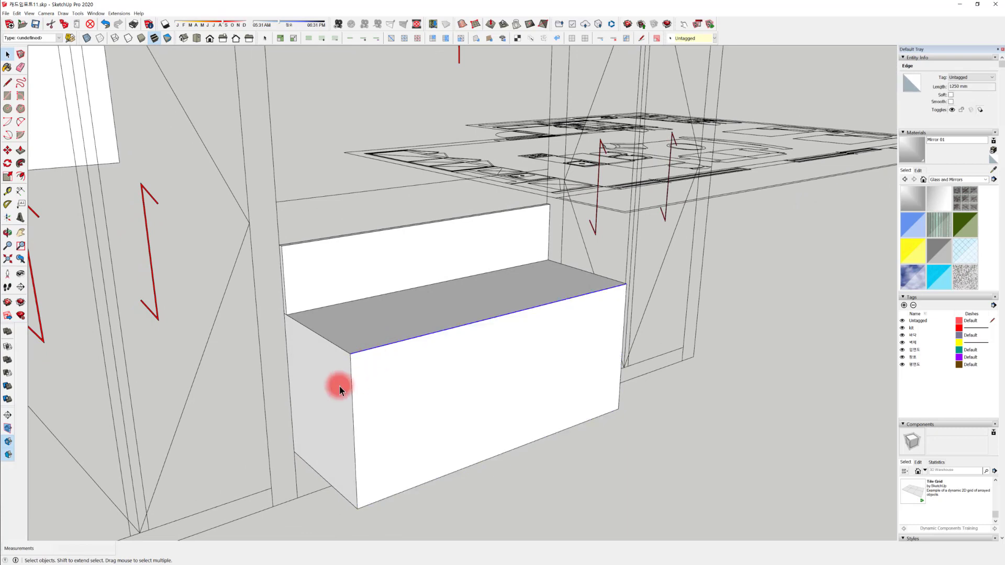
key("m")
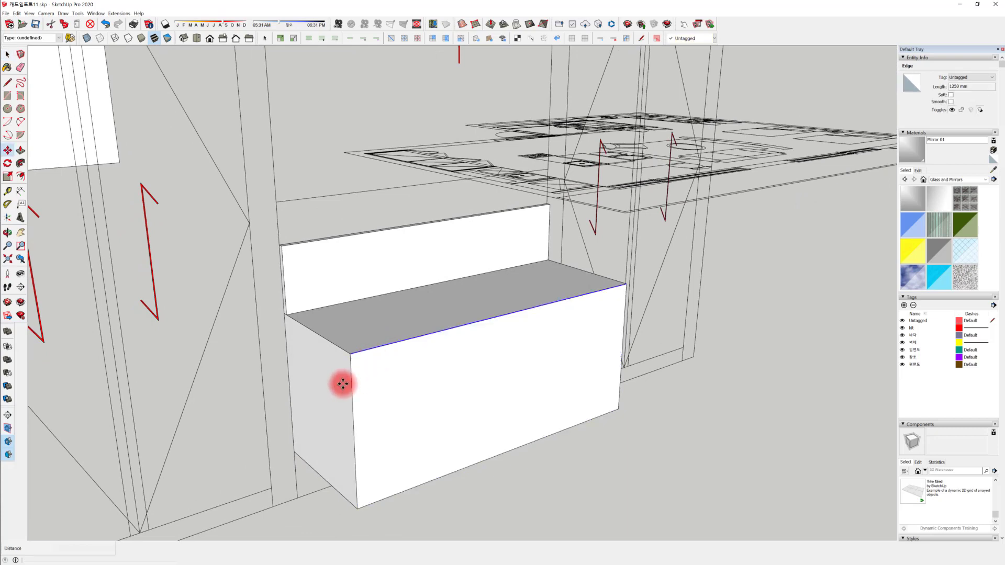
left_click(350, 354)
key("ctrl")
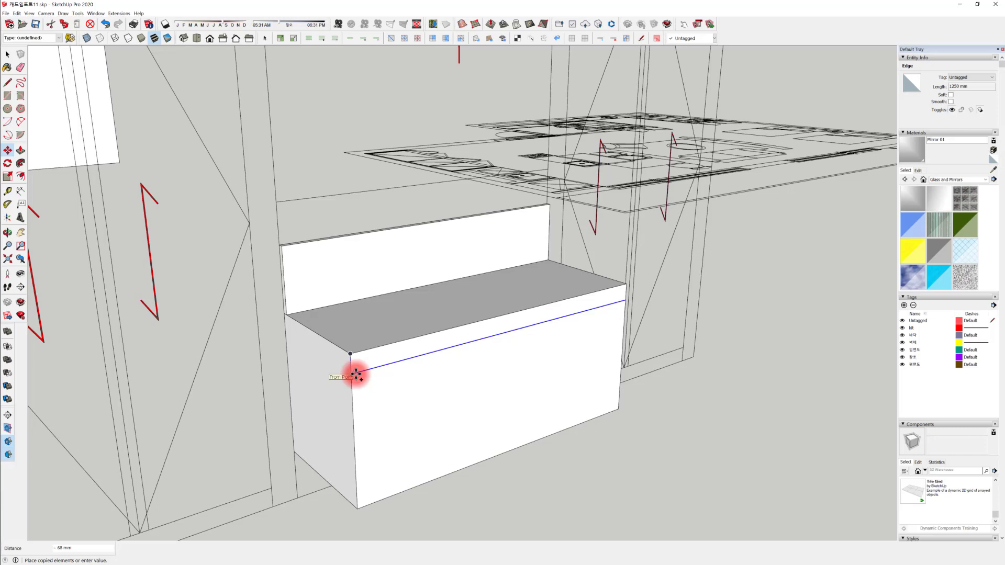
type("60")
key("Return")
Copy the front's left vertical edge 1250 mm to the opposite corner and divide the spacing with /3 to make three door panels
middle_click_drag(441, 433, 417, 428)
key("space")
left_click(346, 420)
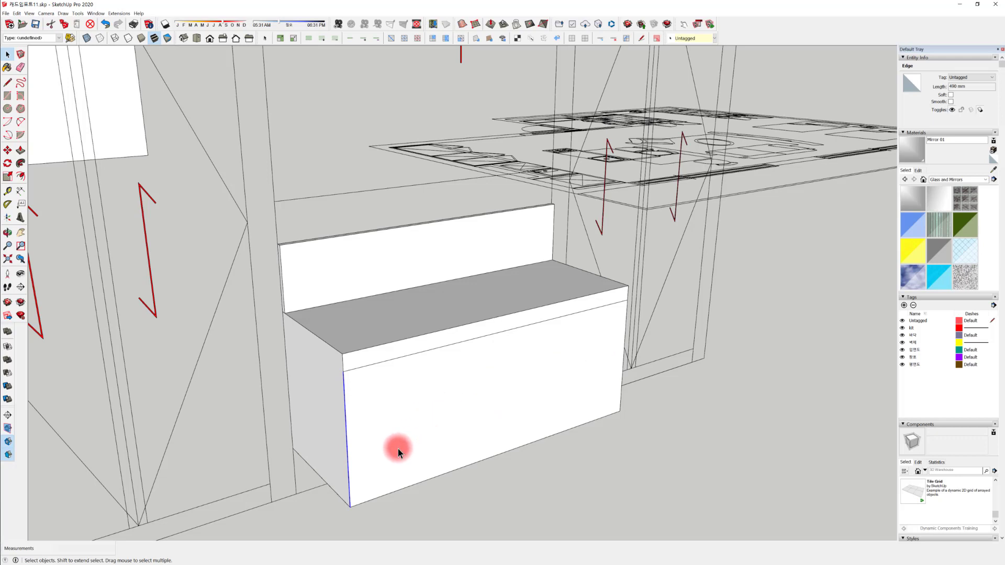
key("m")
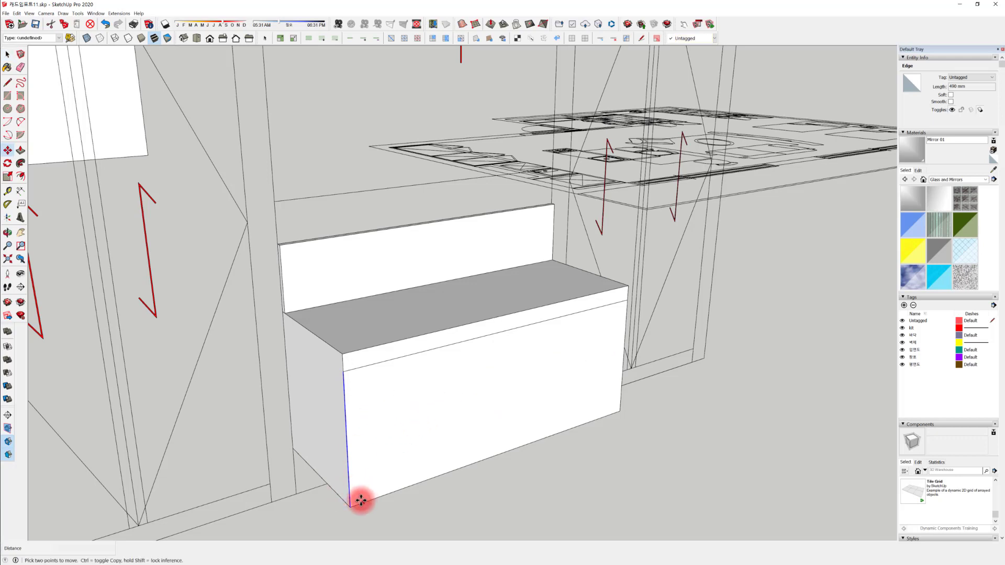
left_click(344, 375)
key("ctrl")
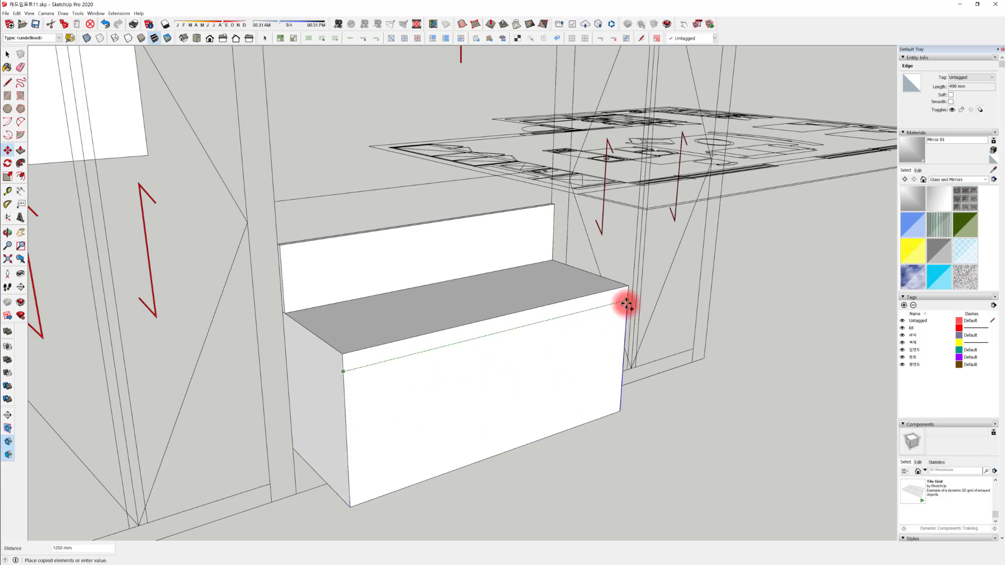
left_click(627, 305)
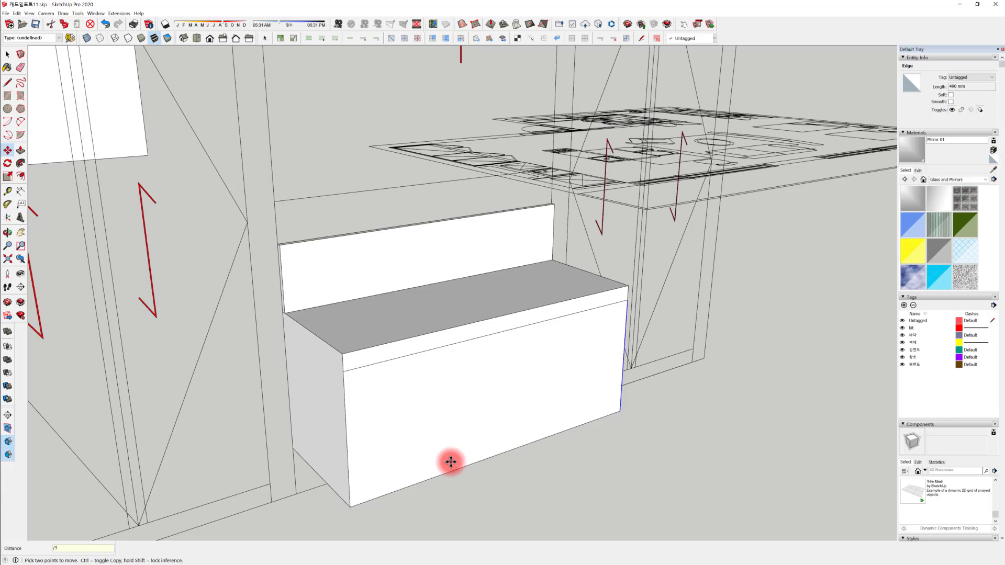
Copy the first door divider line 3 mm to the right along the washbasin front
scroll(443, 440, "up", 4)
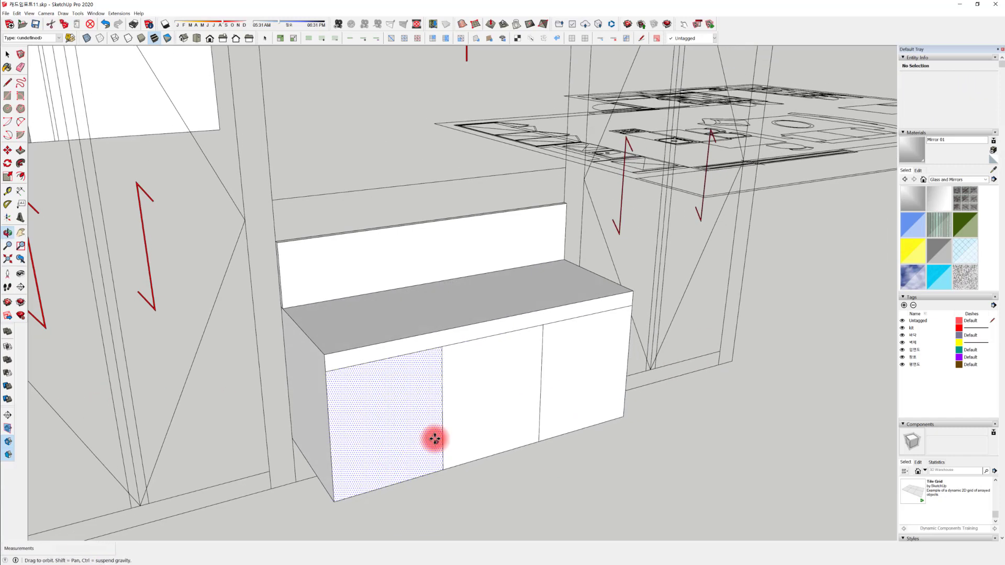
middle_click_drag(445, 426, 441, 381)
scroll(424, 390, "up", 3)
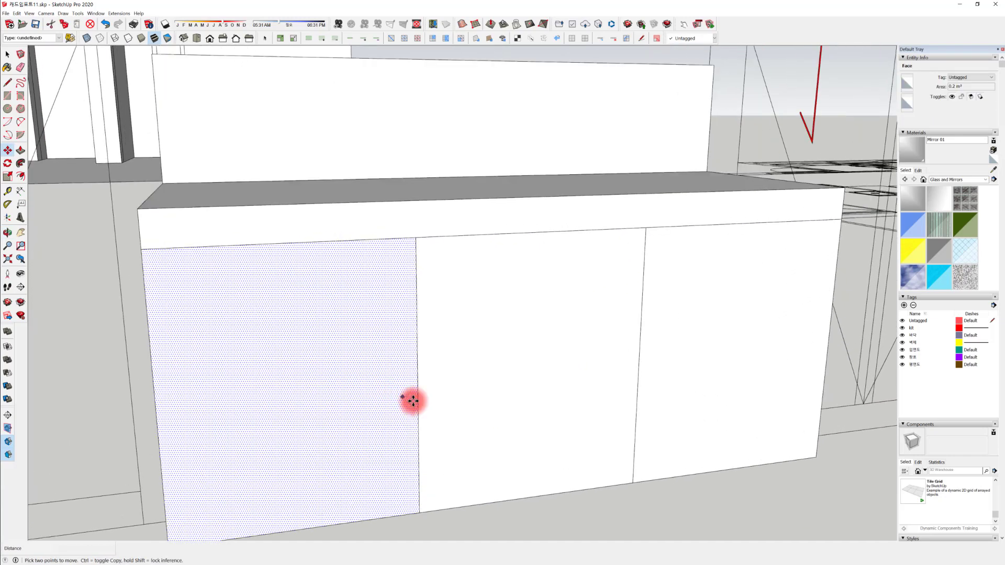
key("space")
left_click(419, 400)
scroll(424, 408, "up", 3)
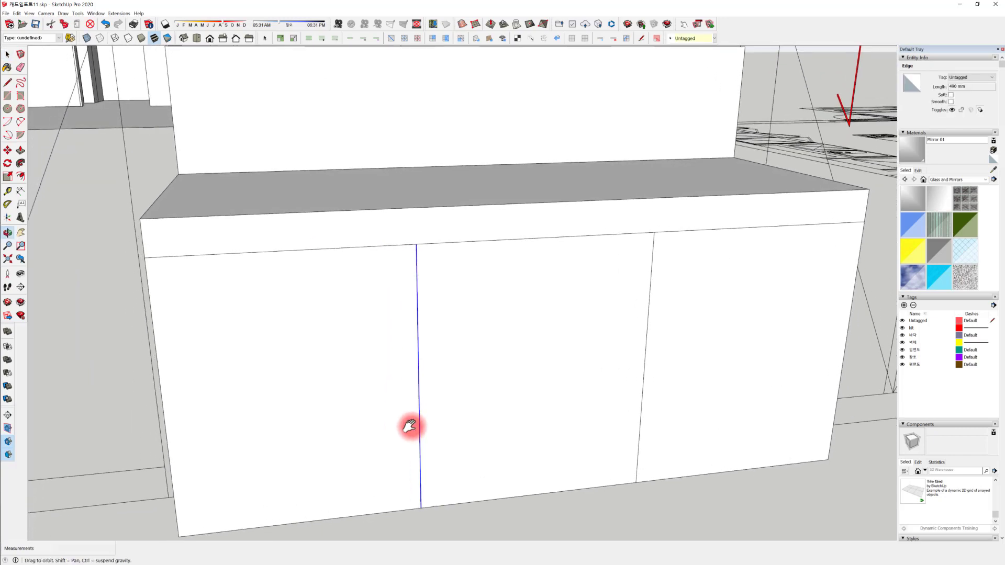
scroll(419, 440, "down", 4)
key("m")
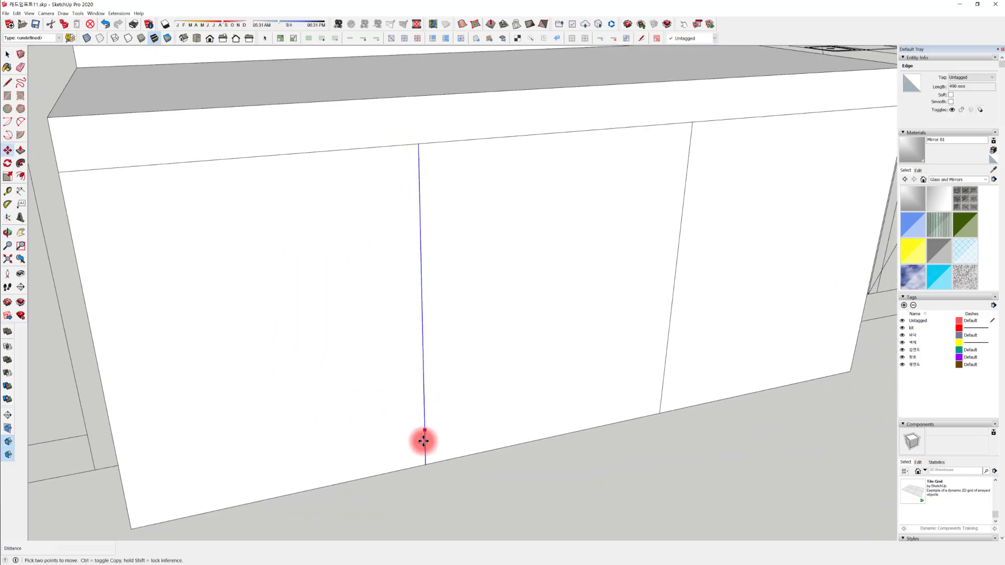
left_click(427, 463)
key("ctrl")
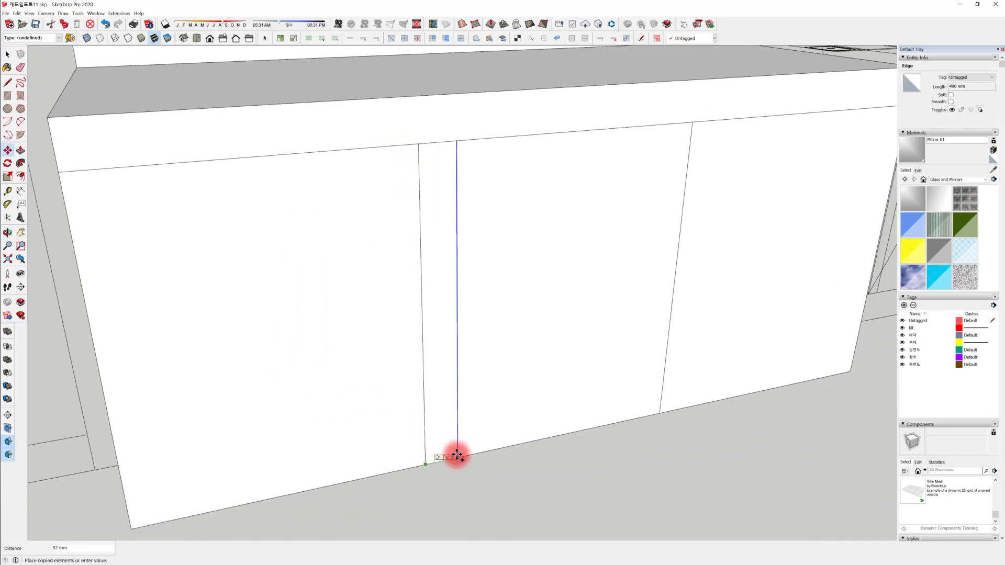
type("3")
key("Return")
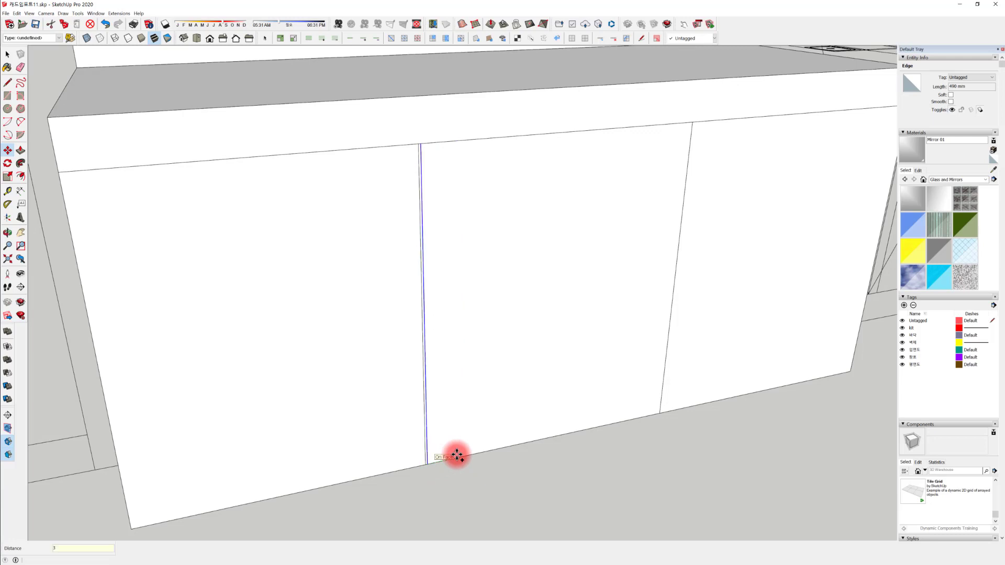
Copy the offset line 6 mm back to the left, across the first door divider
left_click(429, 465)
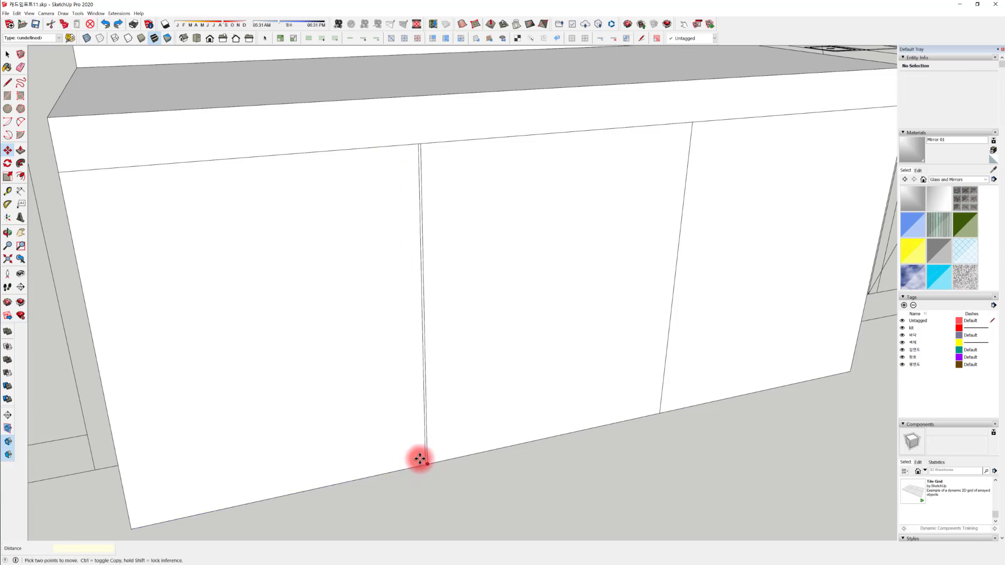
left_click(427, 442)
scroll(427, 460, "up", 3)
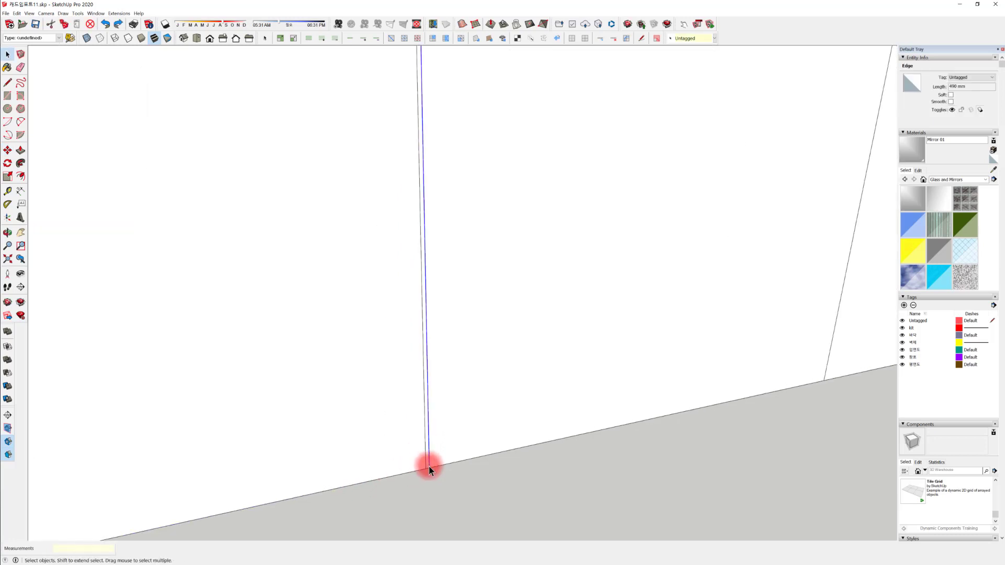
scroll(426, 453, "down", 5)
scroll(425, 444, "up", 3)
key("m")
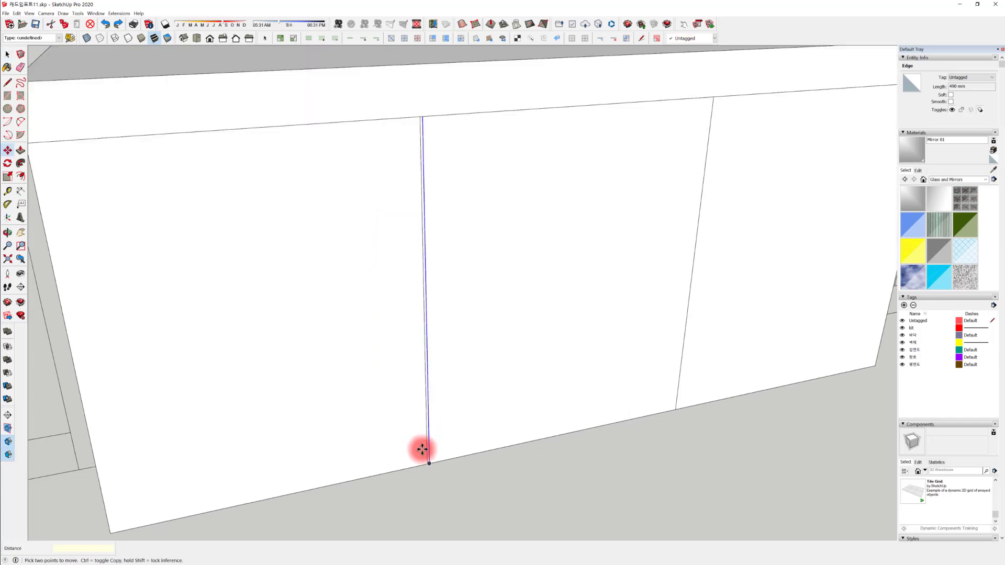
left_click(431, 464)
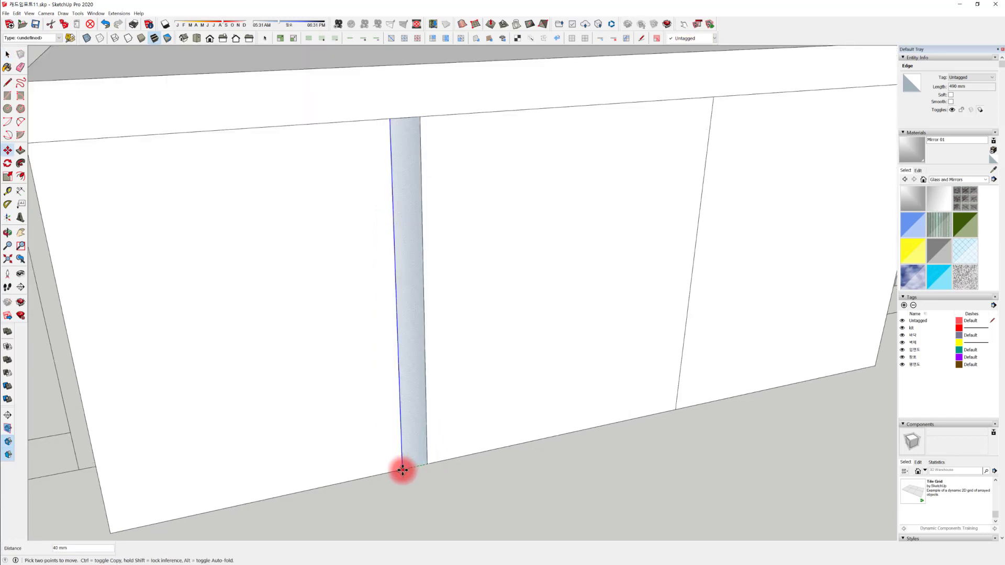
key("ctrl")
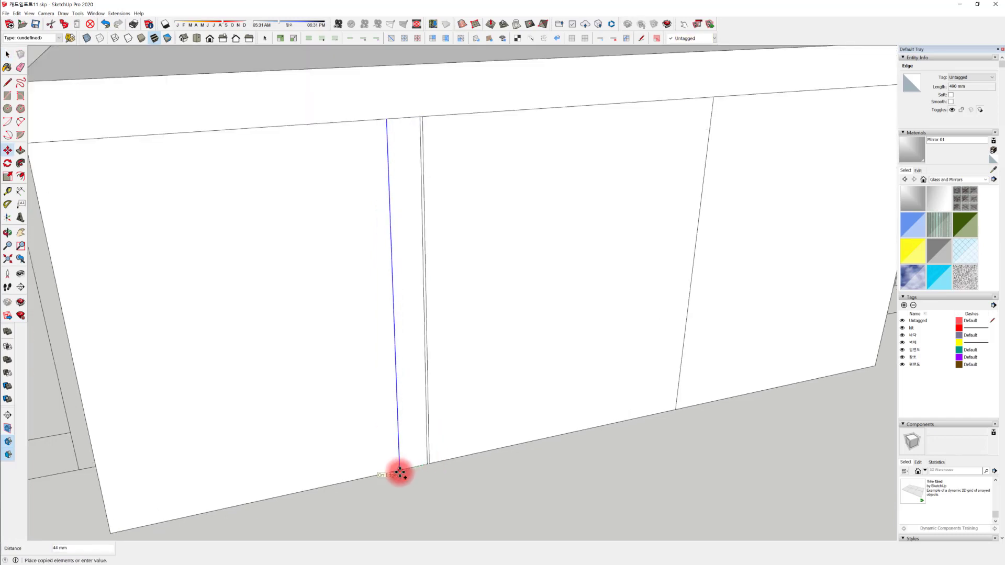
type("6")
key("Return")
scroll(445, 445, "up", 3)
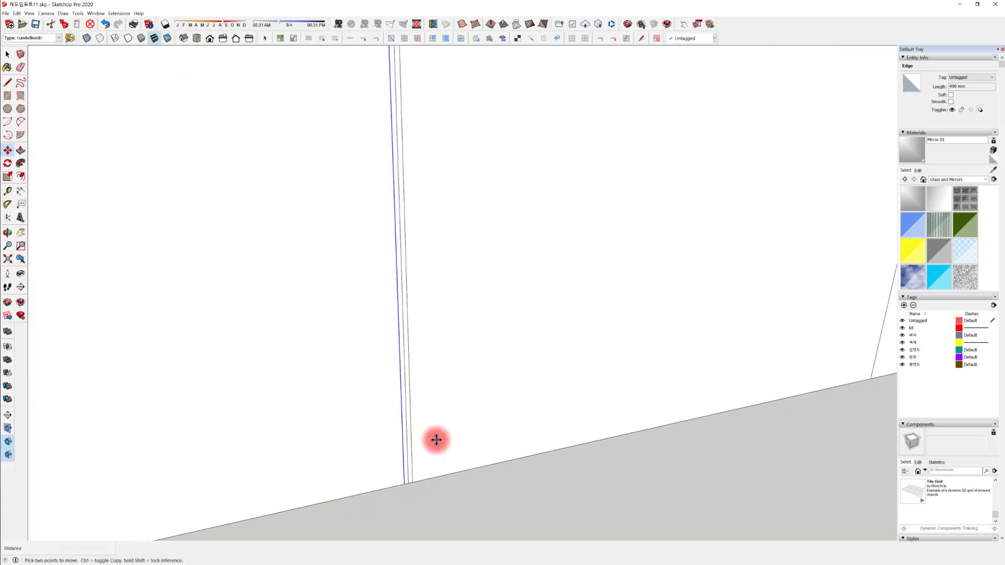
Copy the two outer gap lines from the first divider's base point to the second door divider
left_click(411, 425)
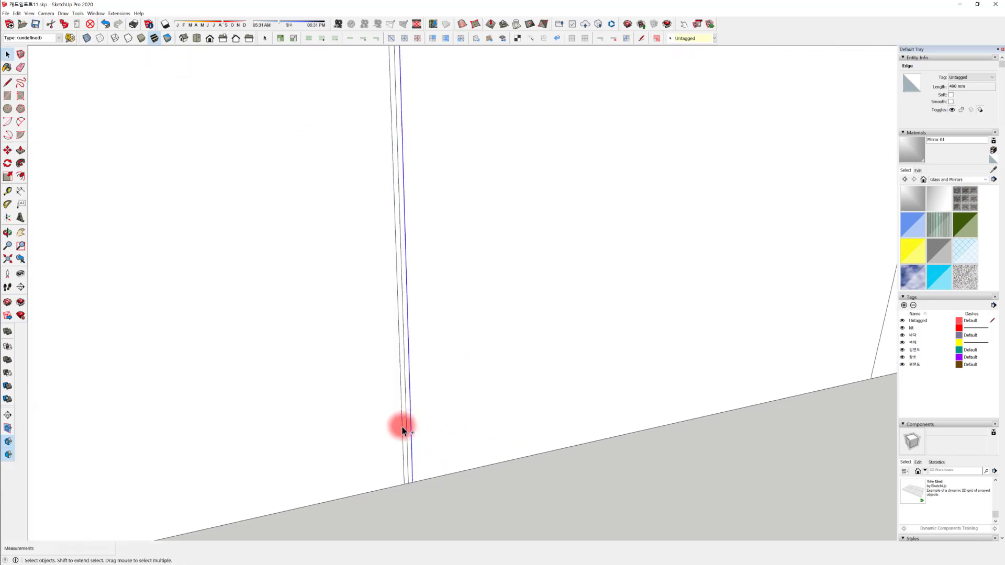
left_click(401, 426, "ctrl")
key("m")
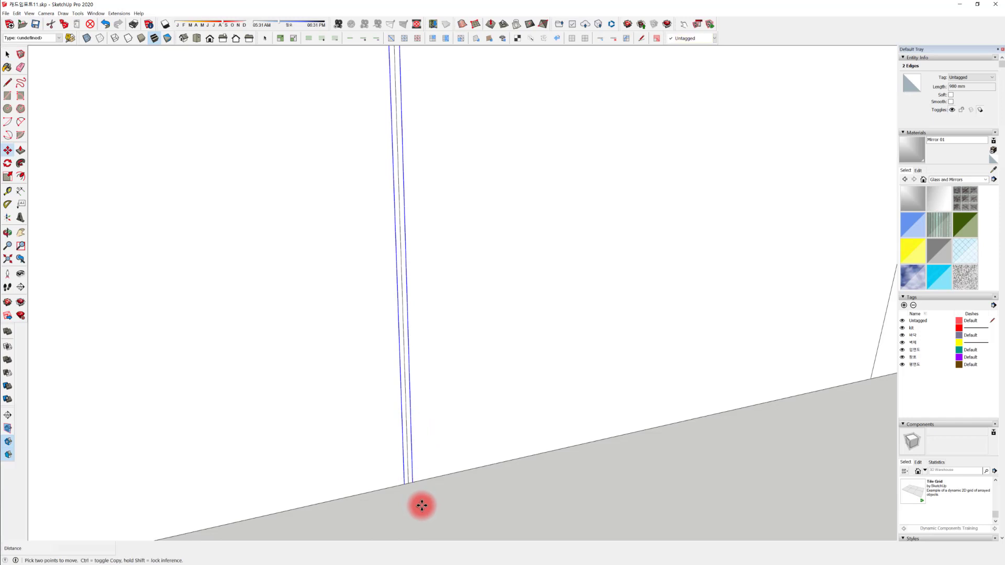
left_click(409, 484)
key("ctrl")
middle_click_drag(595, 438, 420, 549)
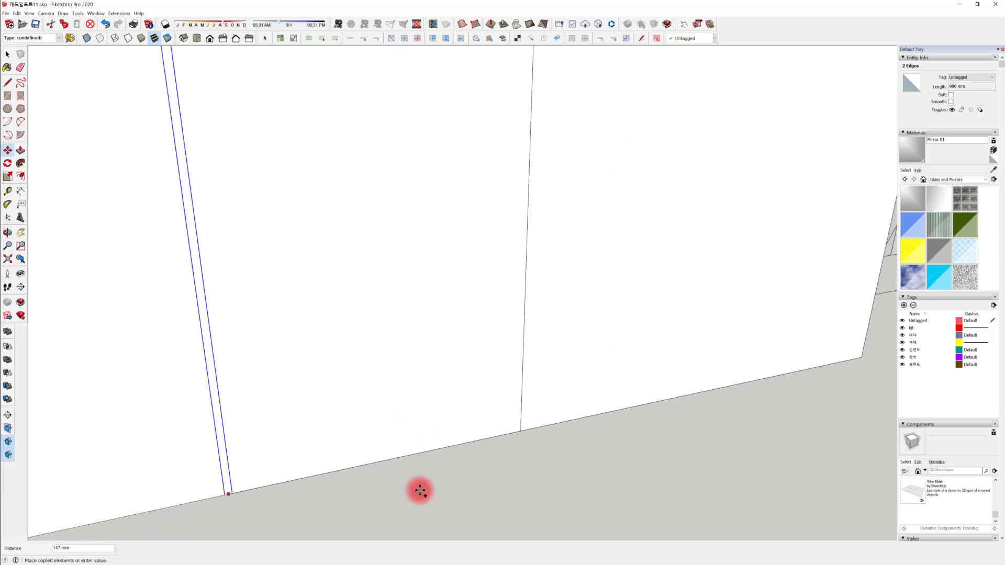
left_click(522, 432)
scroll(466, 431, "down", 3)
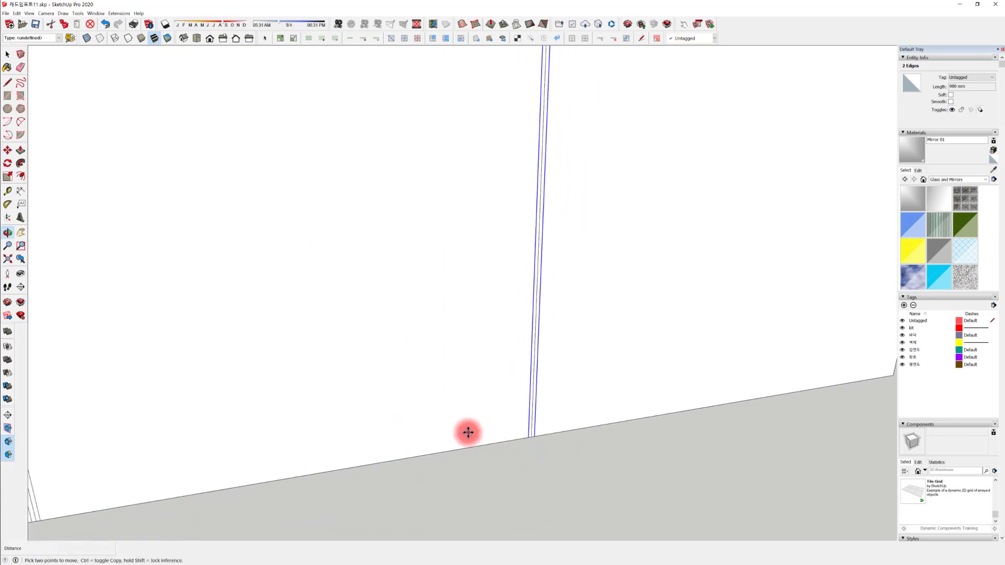
Erase the centre line between the gap lines at both door dividers
key("space")
scroll(507, 403, "up", 3)
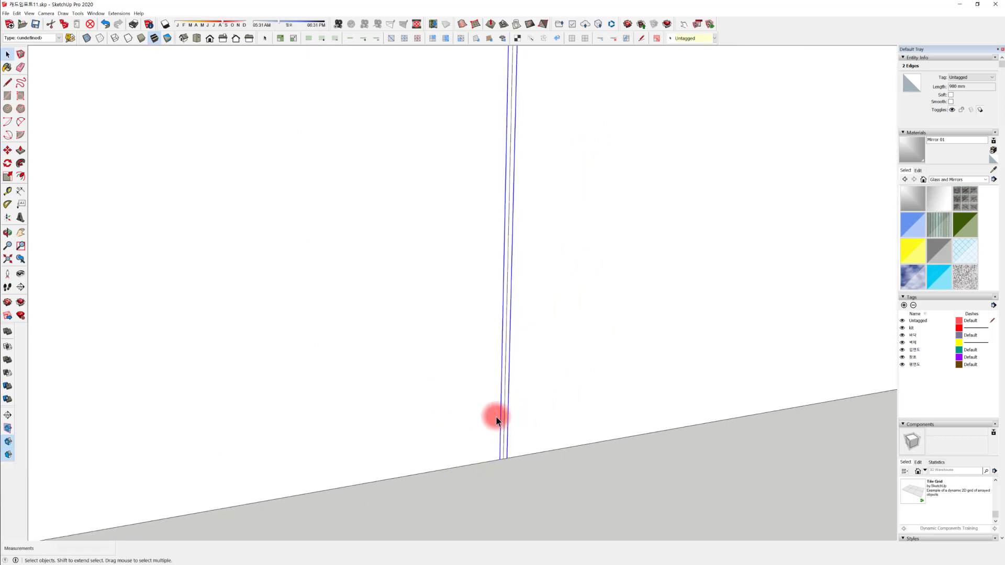
left_click(502, 422)
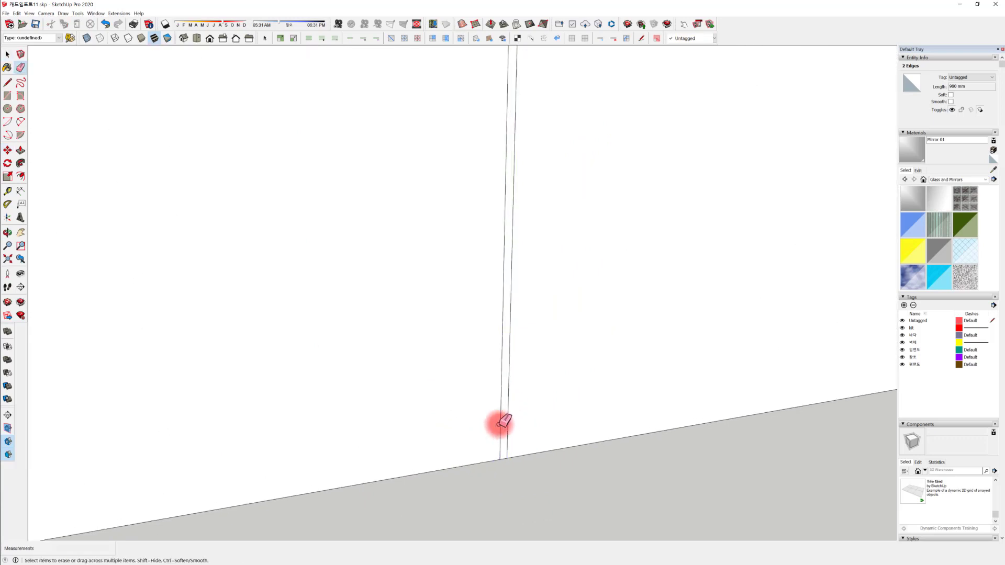
scroll(303, 442, "up", 3)
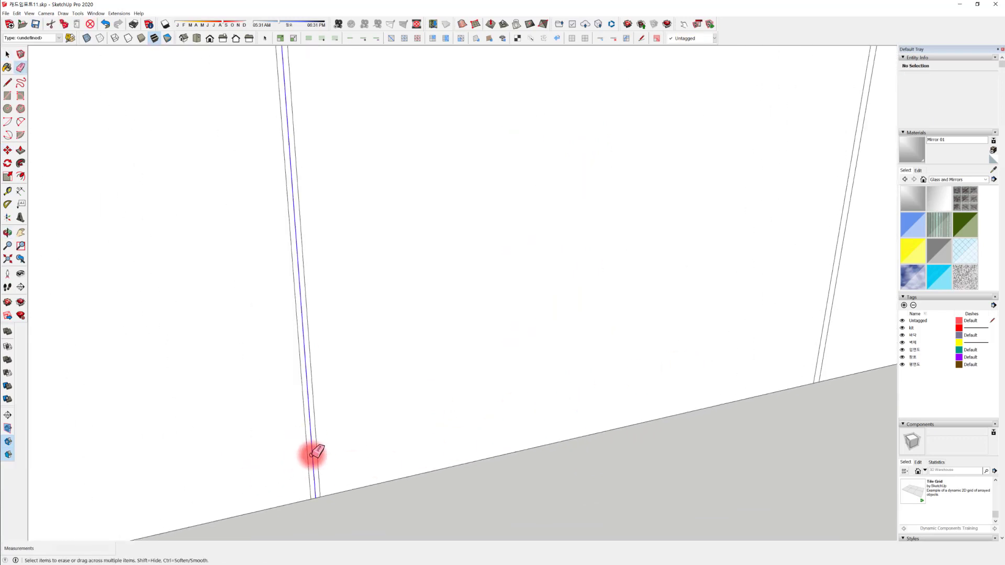
left_click_drag(316, 453, 317, 451)
scroll(359, 392, "down", 5)
Copy all segments of the line under the countertop band a short distance down the washbasin front
mouse_move(370, 411)
middle_mouse_down()
mouse_move(482, 406)
mouse_move(500, 385)
mouse_move(473, 366)
mouse_move(406, 409)
mouse_move(424, 387)
mouse_move(385, 239)
middle_mouse_up()
key("e")
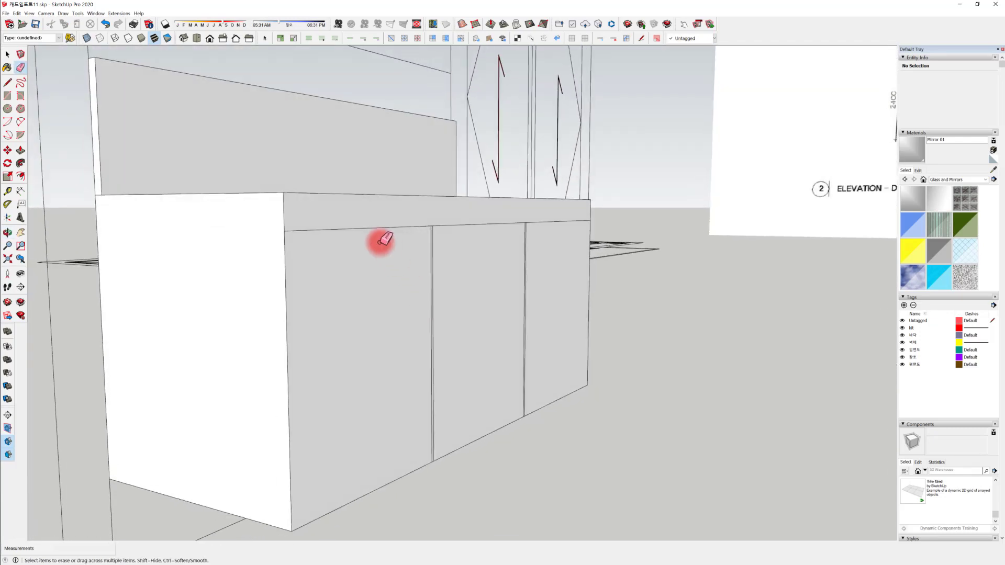
middle_click_drag(416, 382, 412, 356)
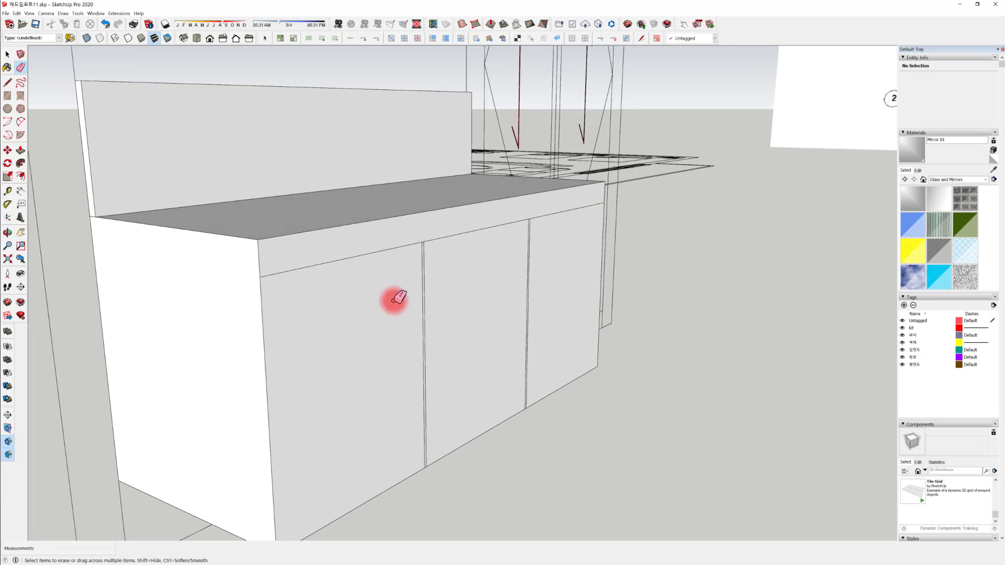
middle_click_drag(360, 271, 386, 262)
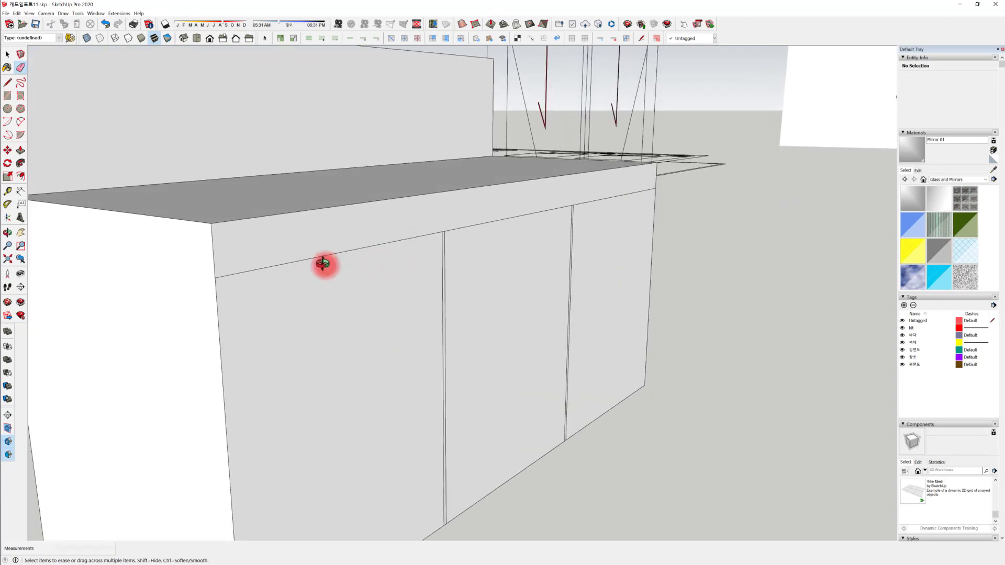
mouse_move(325, 265)
middle_mouse_down()
mouse_move(353, 296)
mouse_move(399, 295)
mouse_move(321, 258)
middle_mouse_up()
key("space")
left_click(300, 249)
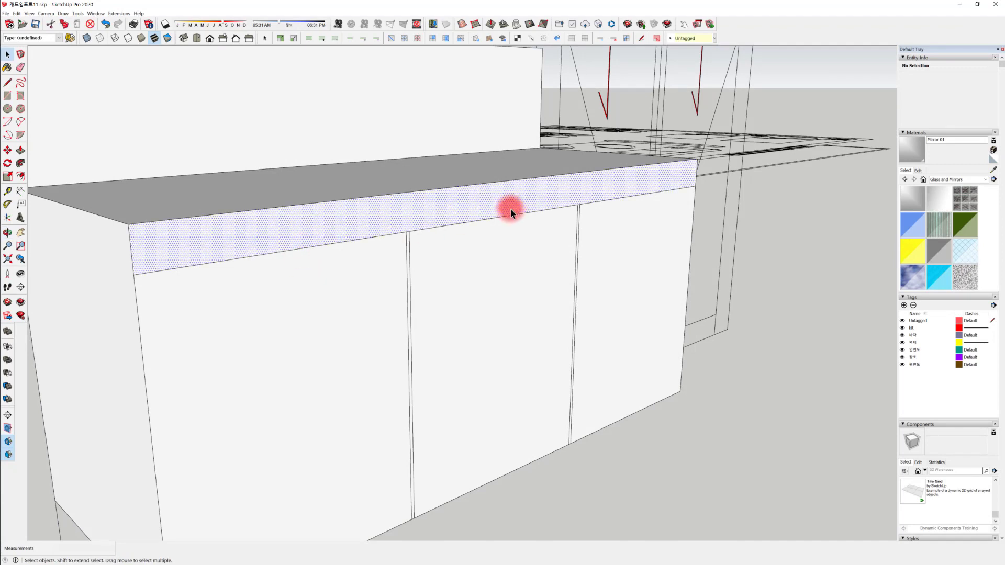
left_click(444, 226)
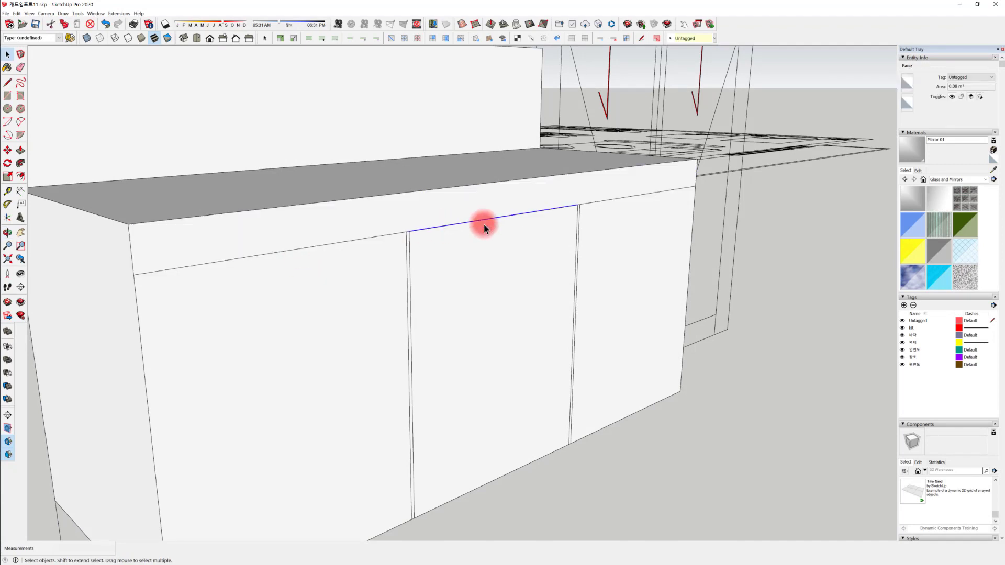
left_click(353, 241, "ctrl")
left_click(605, 201, "ctrl")
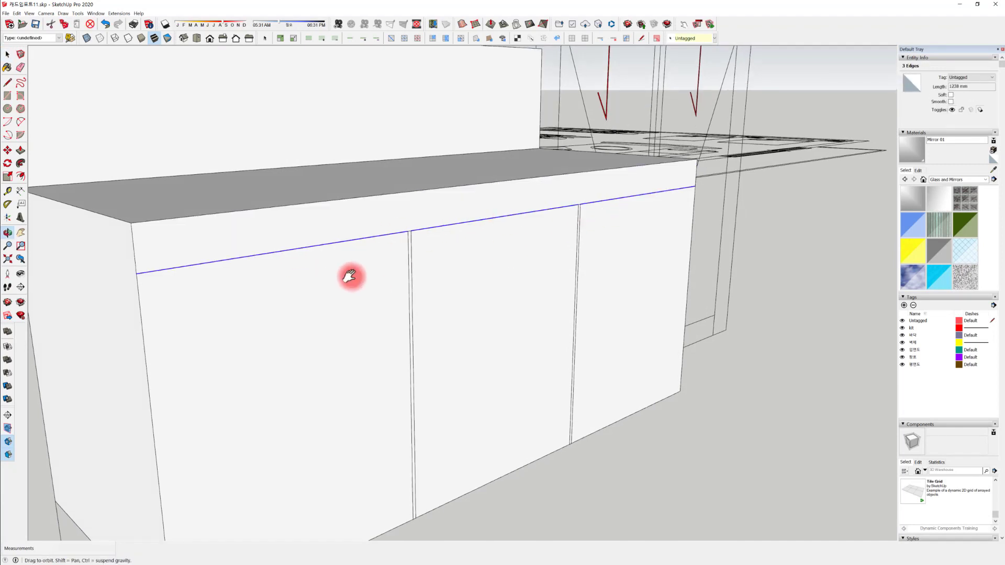
middle_click_drag(348, 276, 377, 266)
scroll(437, 215, "up", 2)
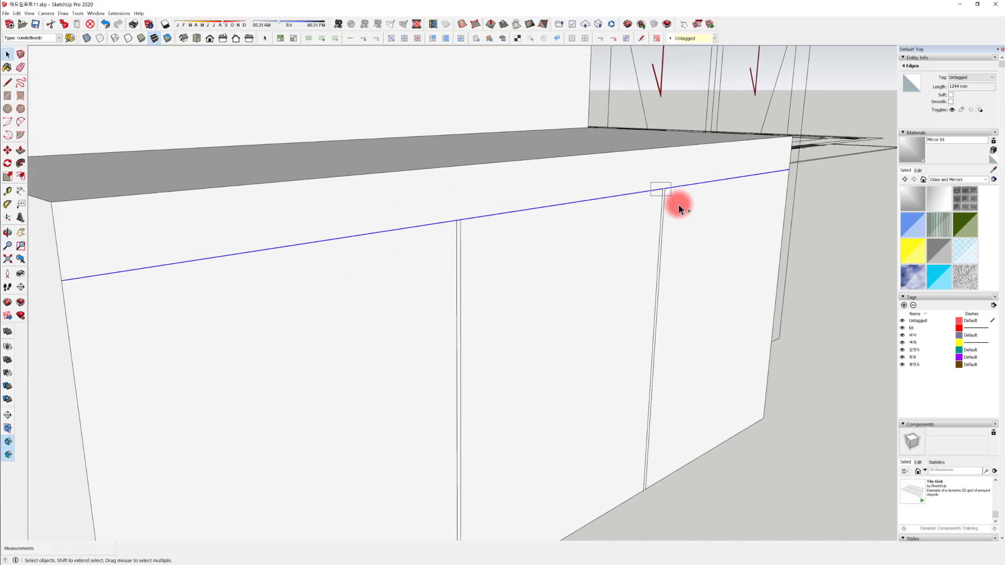
scroll(332, 287, "down", 2)
key("m")
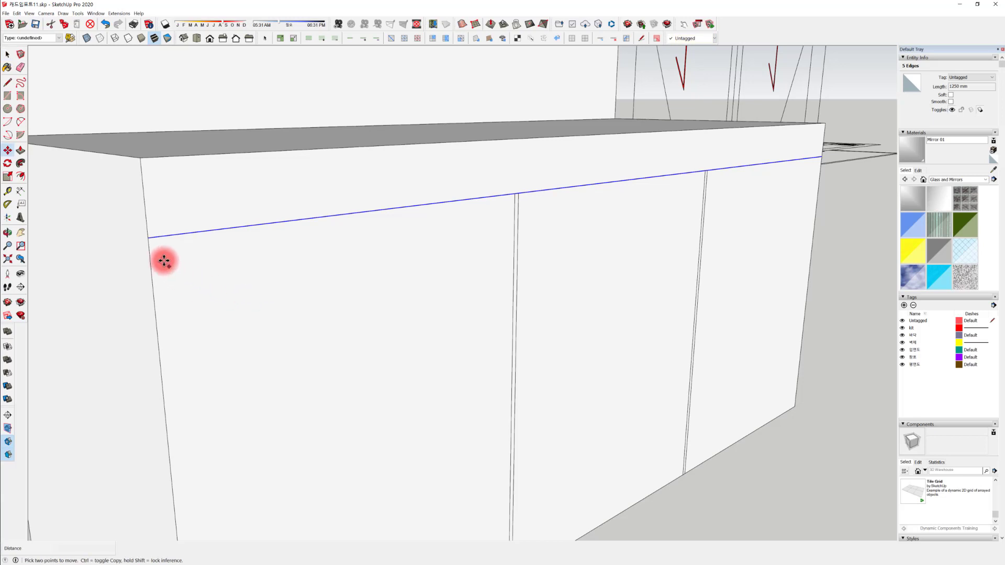
left_click(146, 238)
key("ctrl")
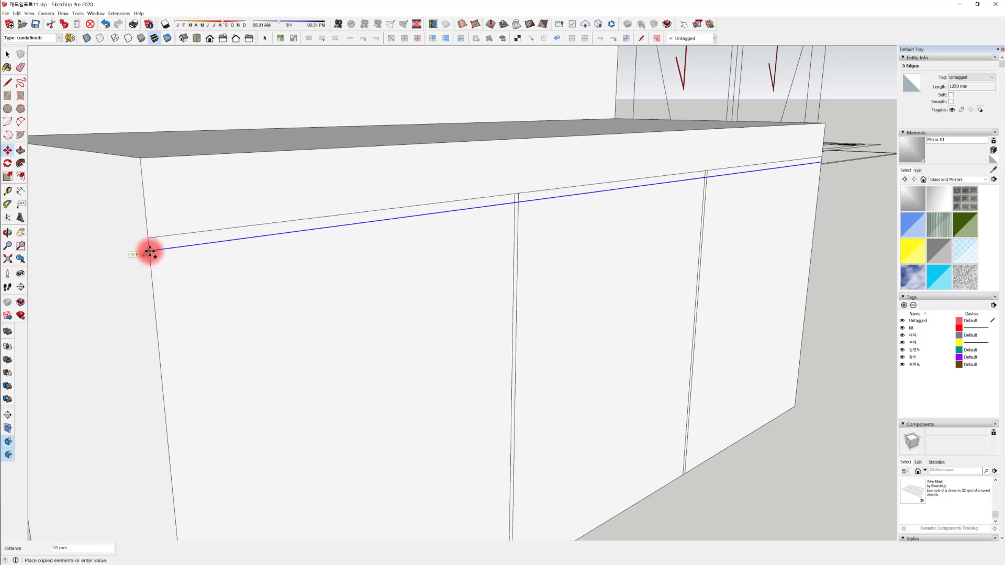
key("Return")
key("space")
Erase the short line pieces where the copied line crosses the gaps at both door dividers
scroll(315, 269, "up", 3)
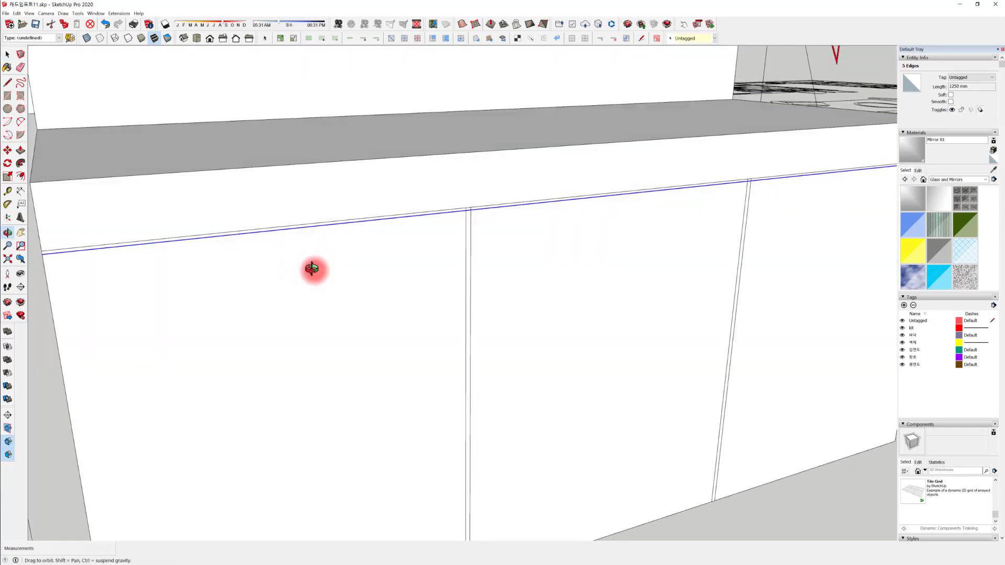
scroll(341, 206, "down", 3)
scroll(243, 224, "up", 1)
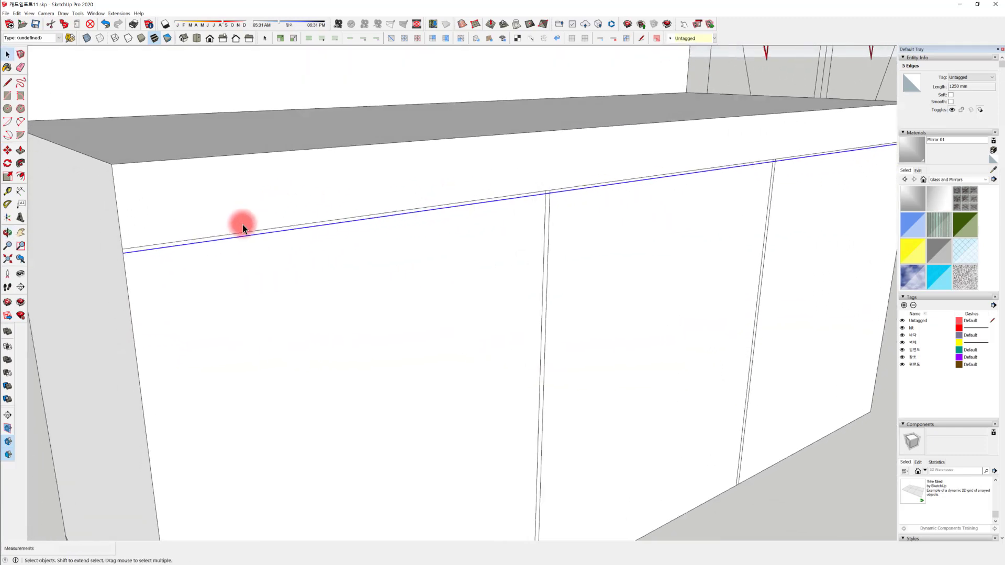
scroll(558, 265, "up", 6)
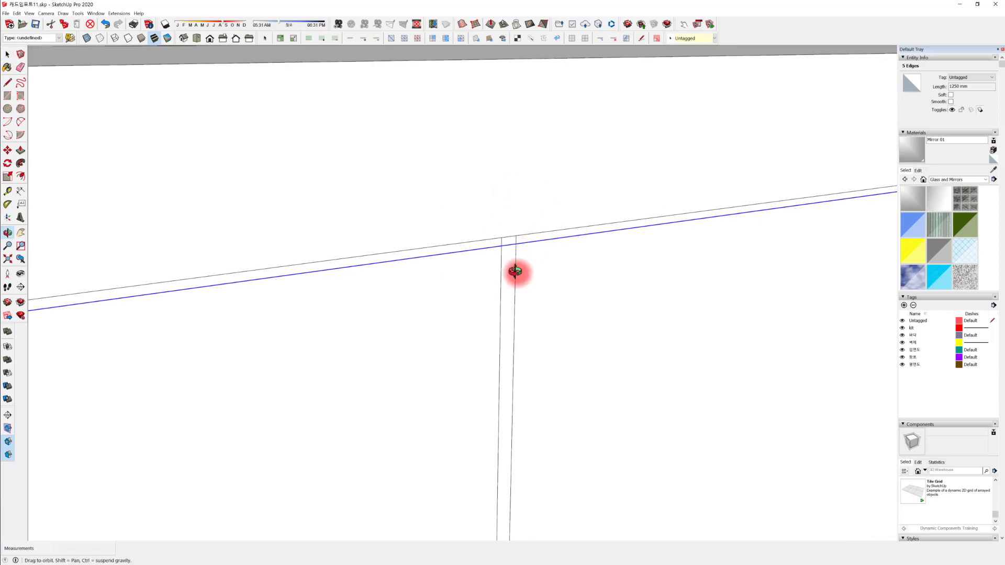
middle_click_drag(515, 271, 481, 276)
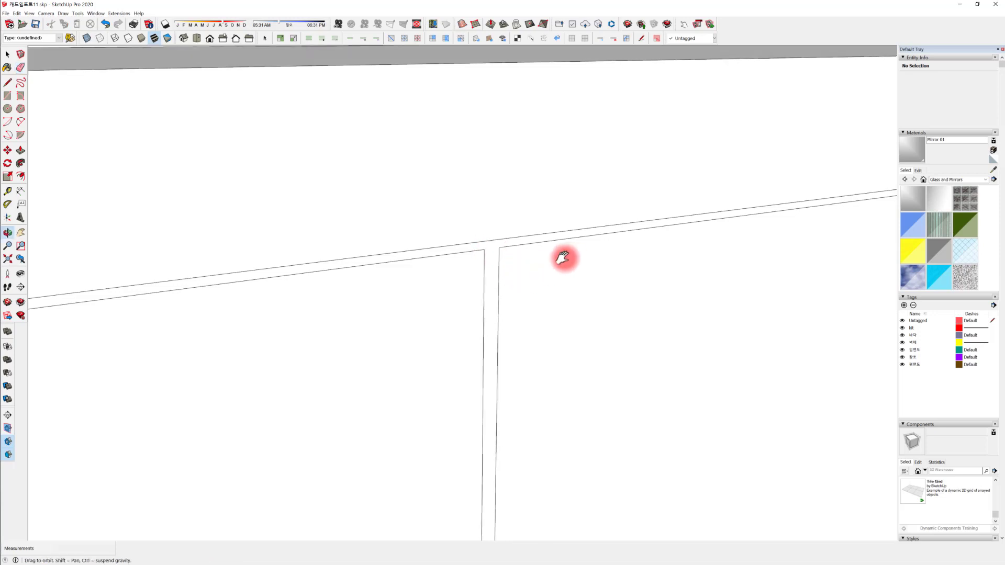
scroll(560, 258, "down", 5)
scroll(591, 272, "up", 3)
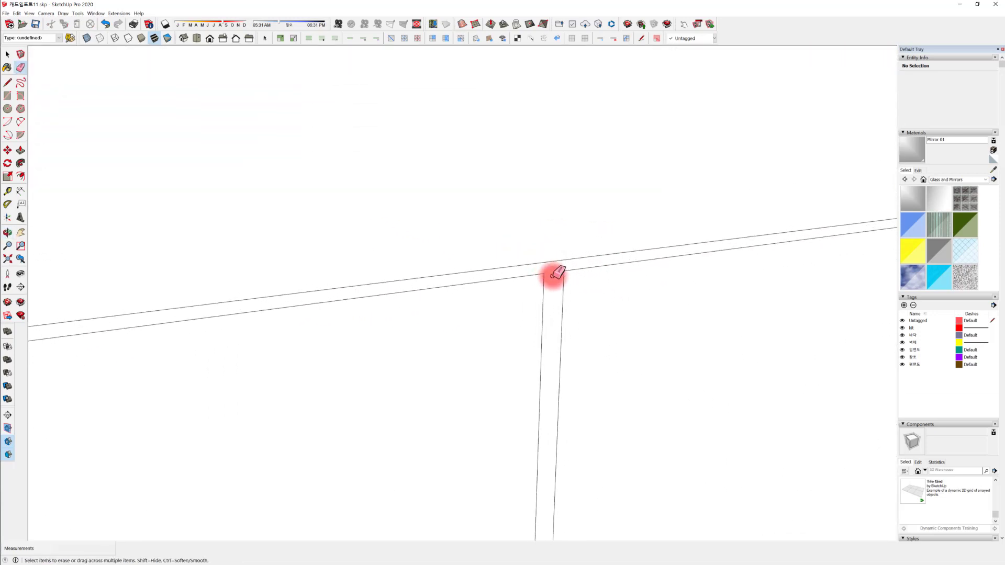
scroll(558, 272, "down", 6)
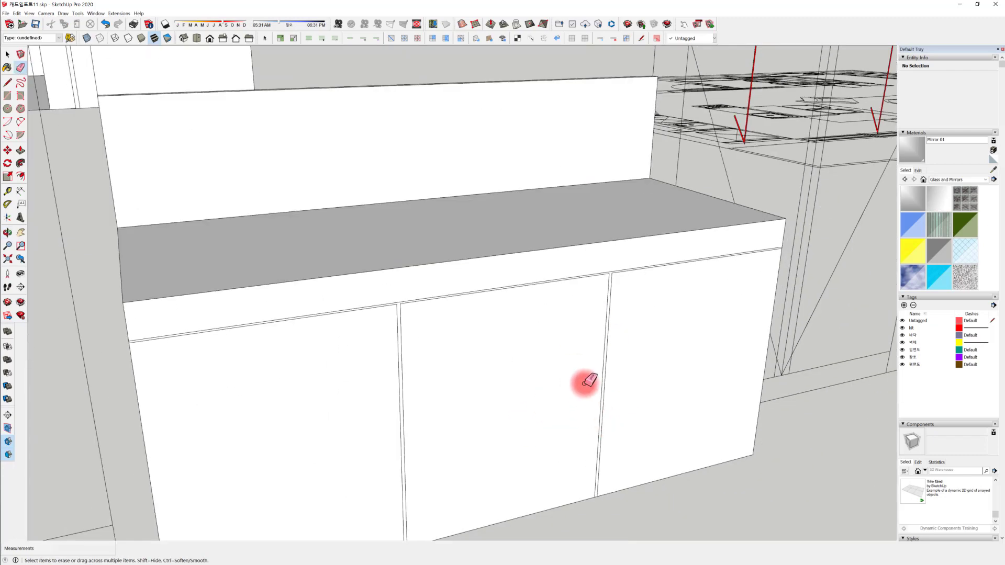
Try to extrude the connected gap face around the doors by 15 mm
scroll(287, 296, "up", 5)
key("p")
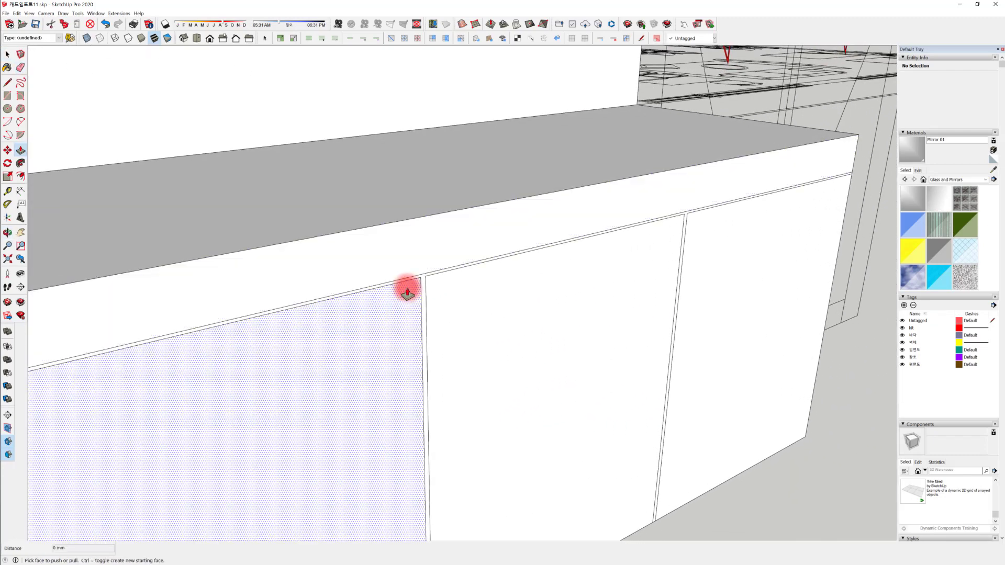
left_click(407, 293)
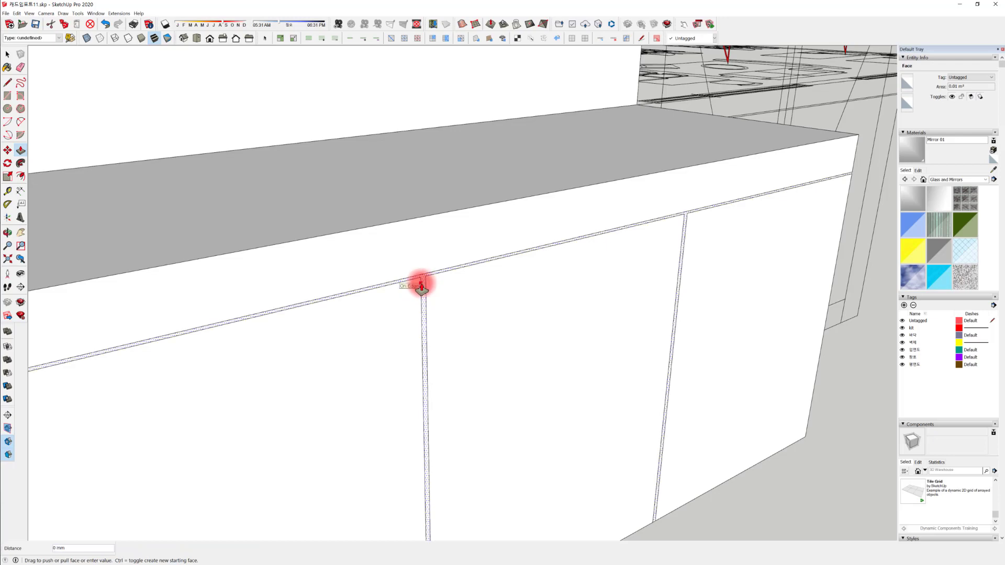
type("15")
key("Return")
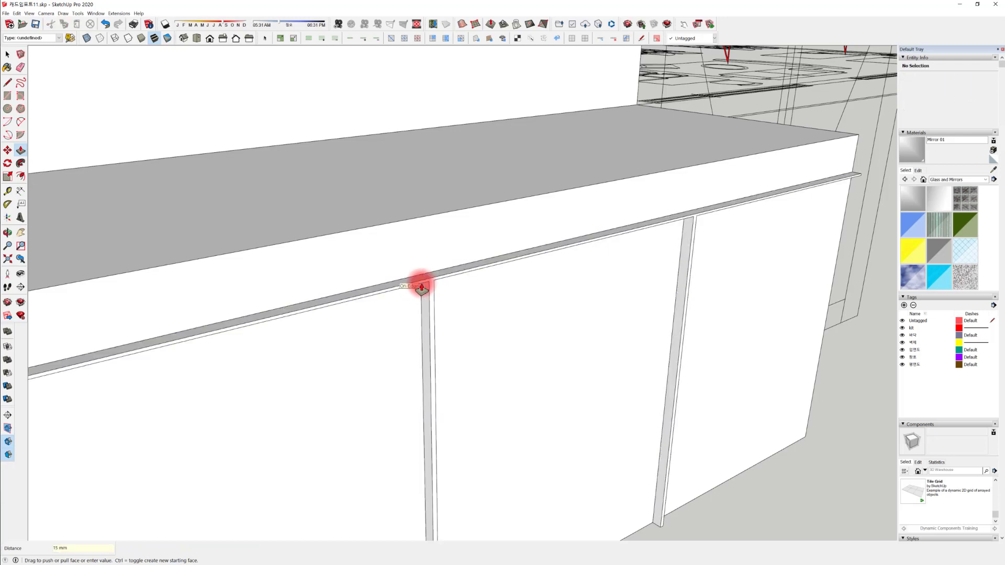
Recess the connected door gap face 15 mm into the washbasin front
scroll(422, 287, "down", 3)
middle_click_drag(406, 339, 409, 281)
scroll(370, 288, "up", 5)
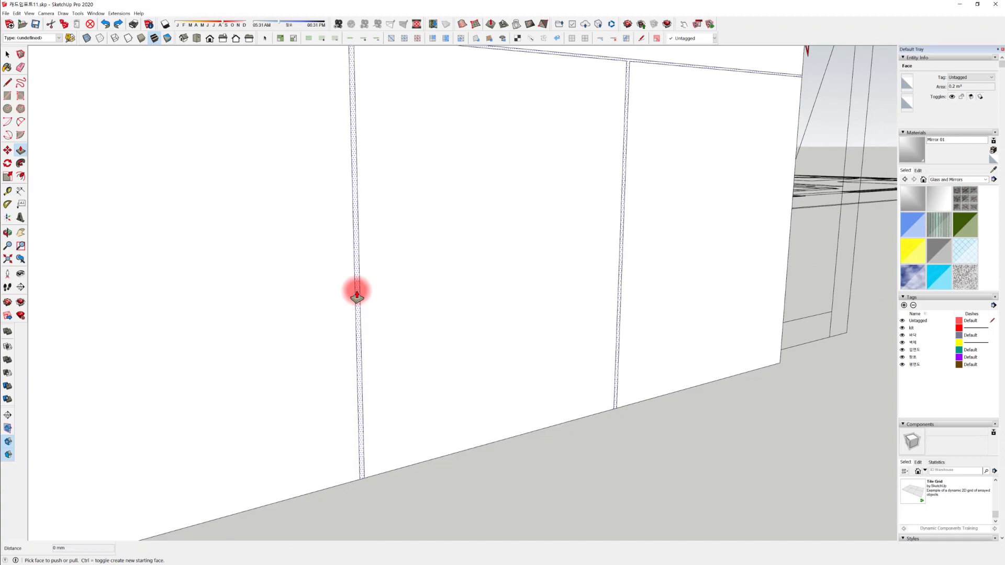
left_click(356, 294)
middle_click_drag(350, 289, 351, 225)
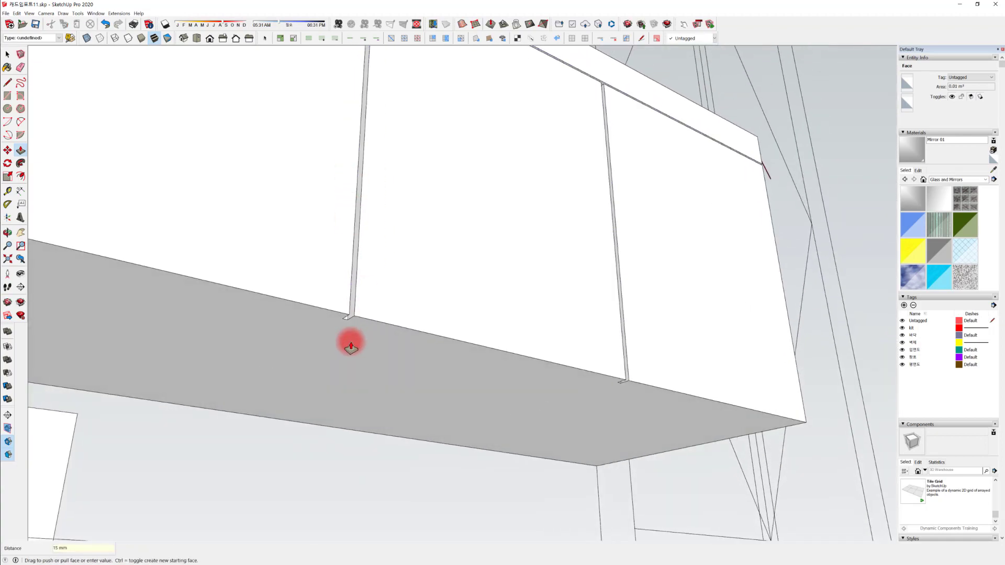
left_click(350, 345)
Draw a small arc across the countertop band's upper front corner on the washbasin's end face
middle_click_drag(325, 351, 368, 362)
scroll(368, 361, "up", 3)
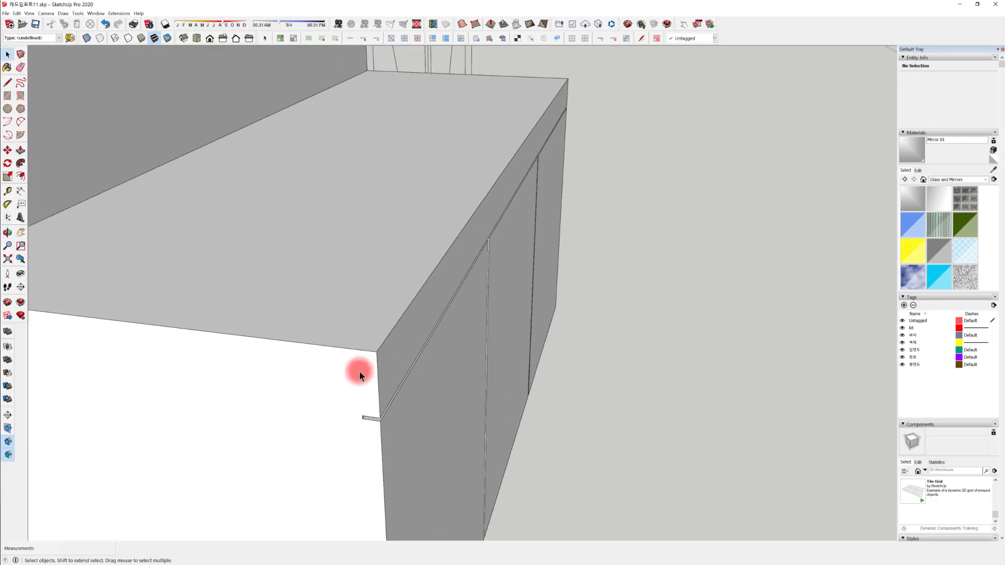
key("a")
scroll(376, 342, "up", 2)
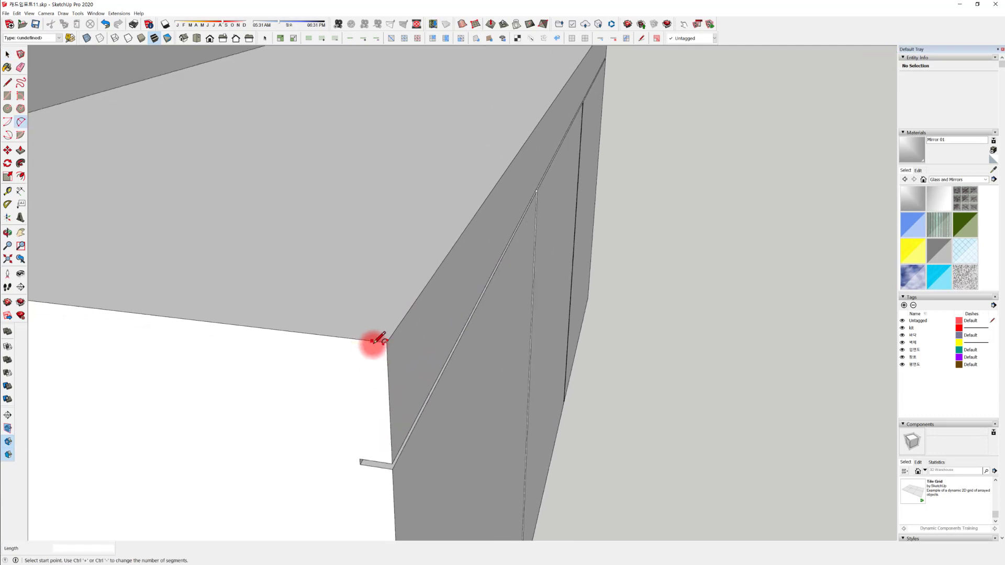
key("space")
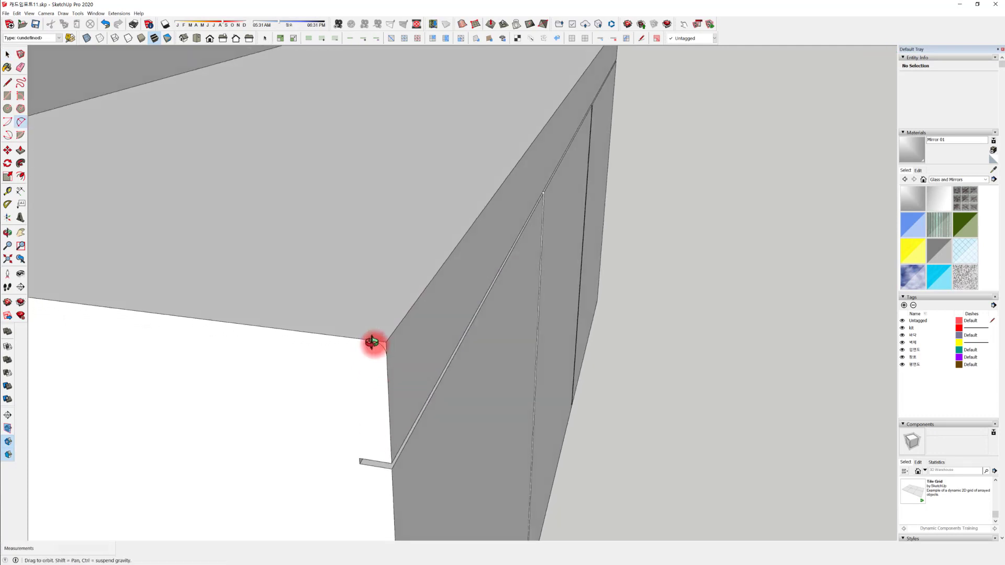
scroll(376, 341, "up", 1)
Push the small corner profile along the full countertop length to trim its upper front edge
key("p")
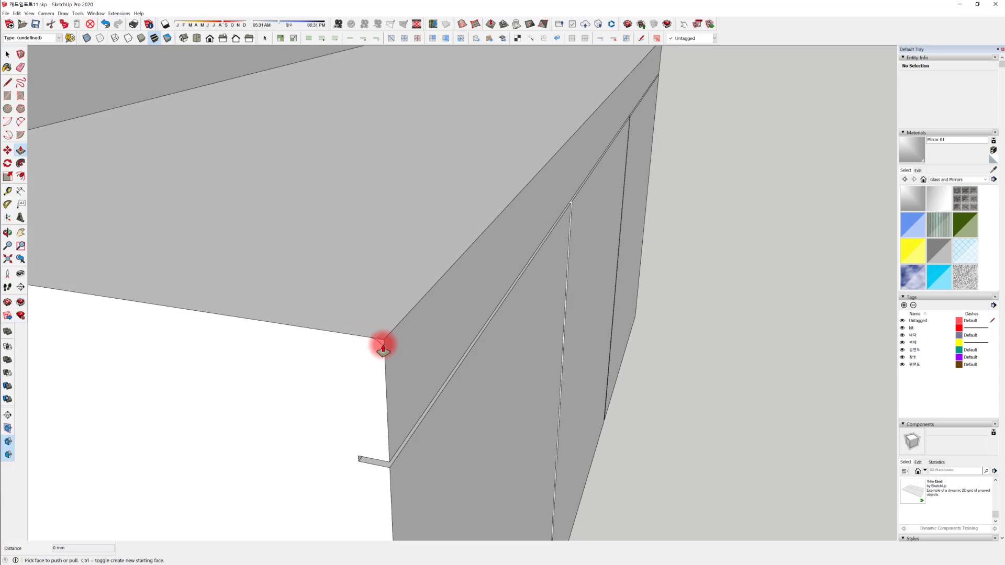
left_click(383, 344)
middle_click_drag(590, 148, 298, 507)
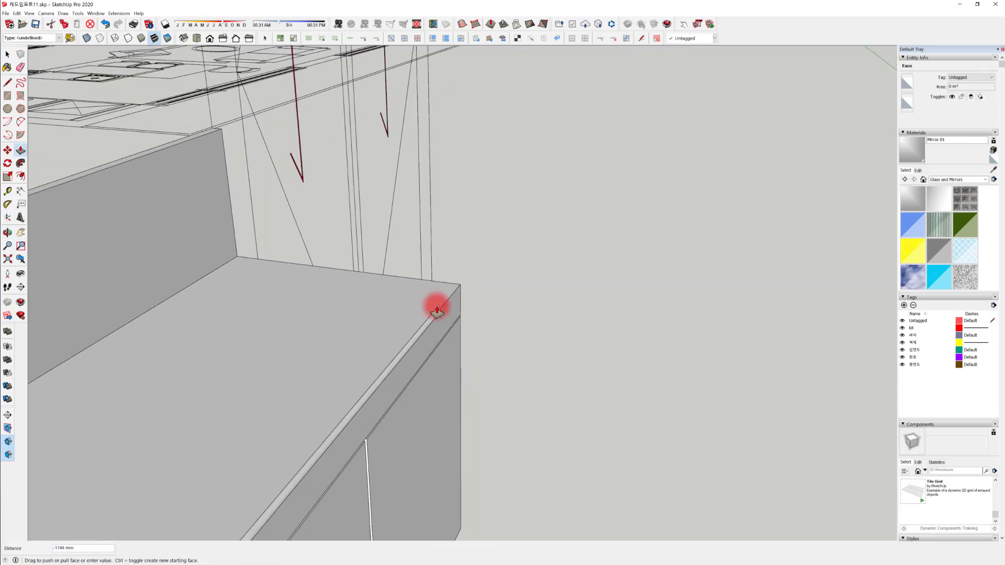
left_click(471, 288)
middle_click_drag(482, 284, 529, 296)
key("space")
Select all connected geometry of the washbasin unit and make it a group
scroll(523, 337, "up", 5)
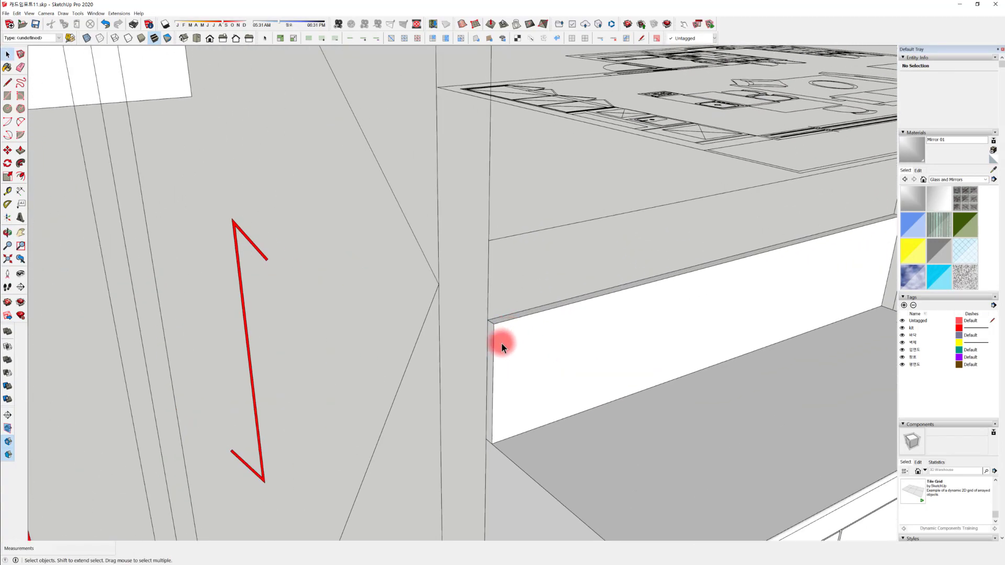
middle_click_drag(505, 344, 287, 291)
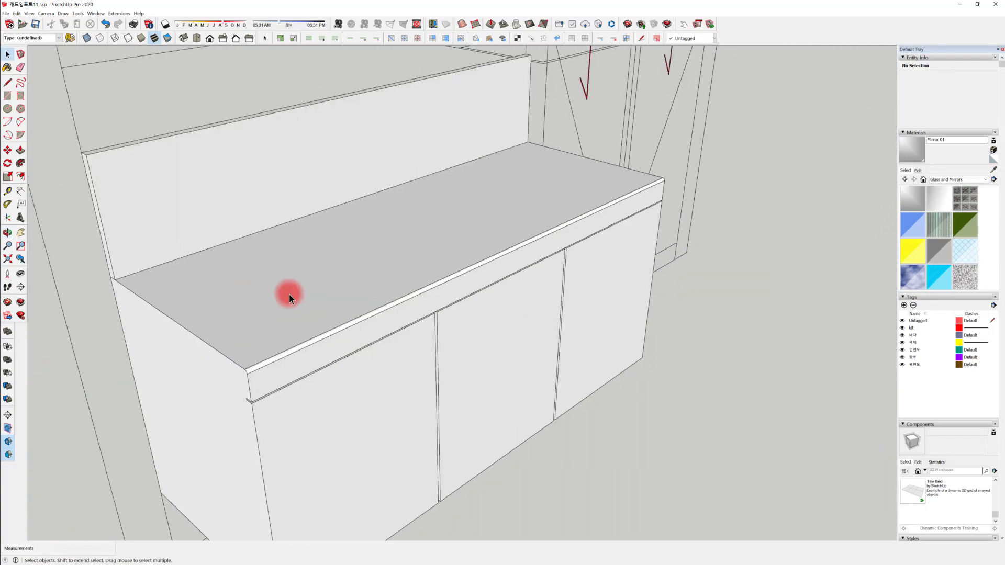
scroll(292, 327, "down", 2)
middle_click_drag(292, 327, 470, 393)
left_click(359, 246)
triple_click(468, 356)
mouse_move(466, 357)
middle_mouse_down()
mouse_move(550, 419)
mouse_move(473, 347)
middle_mouse_up()
right_click(472, 347)
left_click(491, 118)
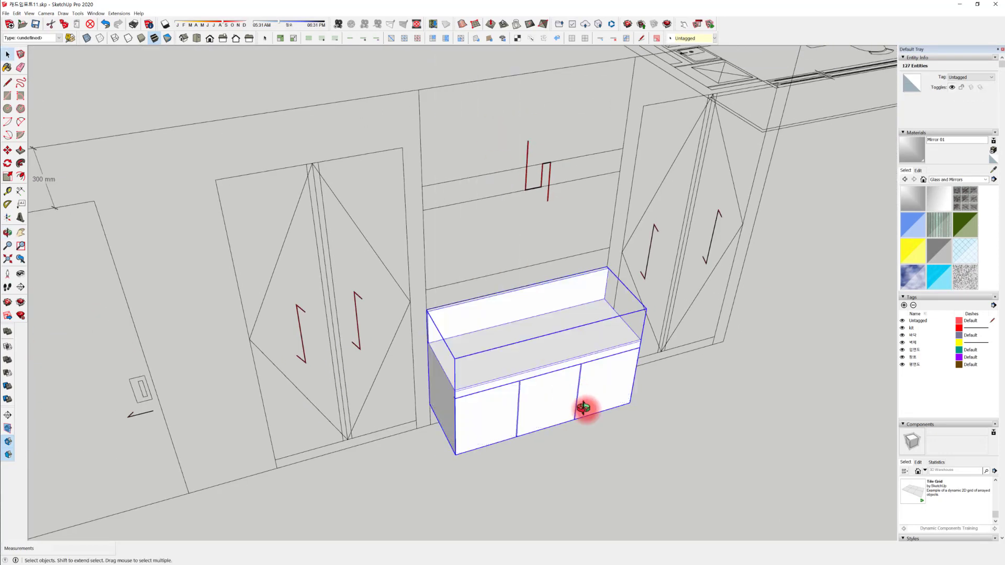
Copy the washbasin group from the elevation drawing into the recess between the bathrooms in the building model
middle_click_drag(588, 406, 321, 276)
key("m")
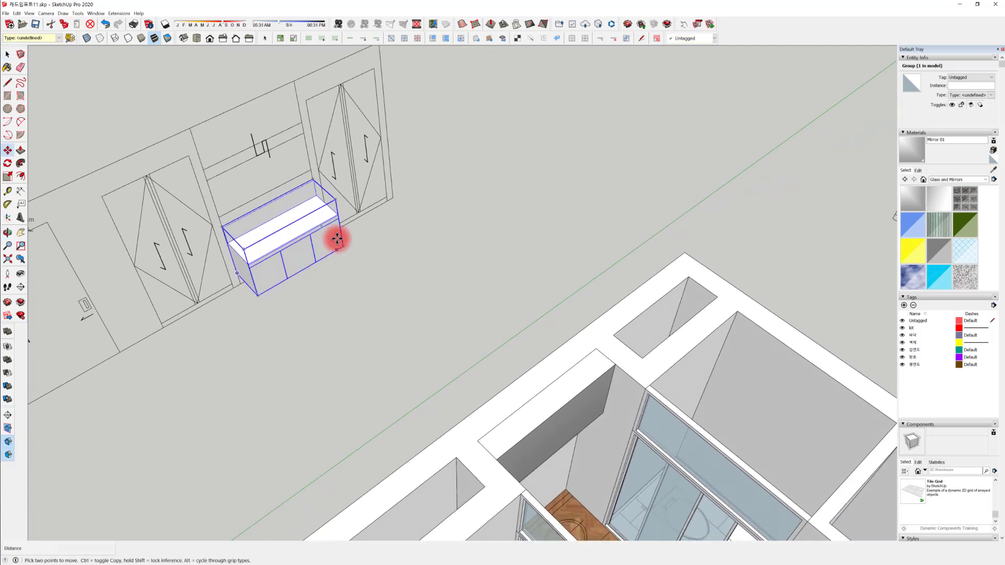
left_click(295, 81)
key("ctrl")
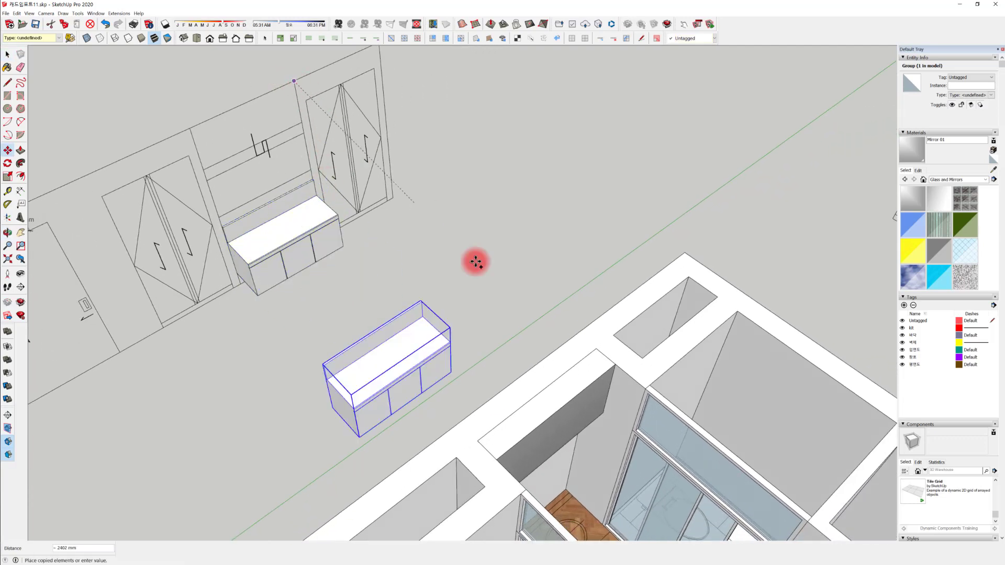
left_click(594, 287)
middle_click_drag(595, 287, 444, 344)
key("space")
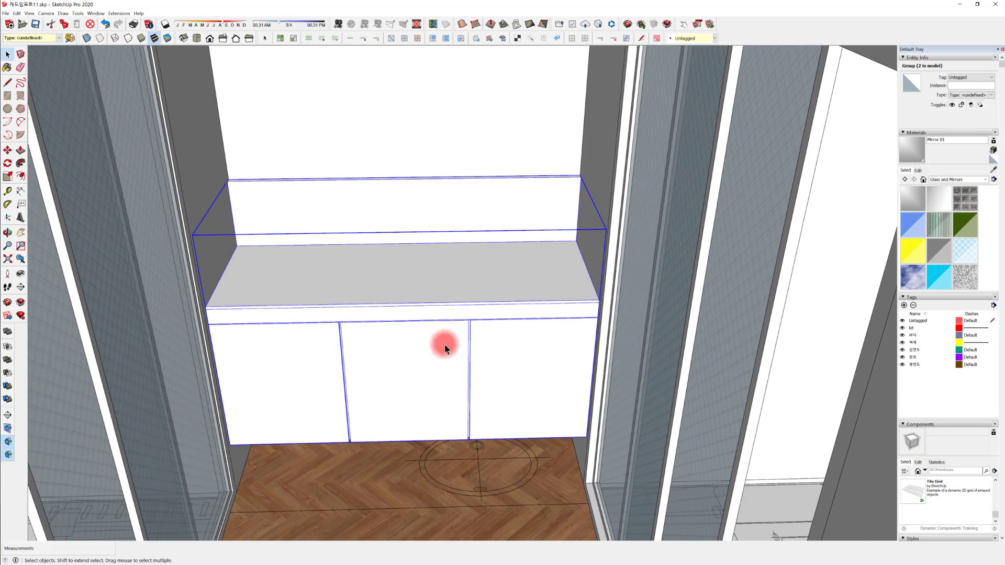
Sample the ddd11 terrazzo material from the kitchen countertop and paint it onto the washbasin unit's countertop and backsplash
double_click(400, 281)
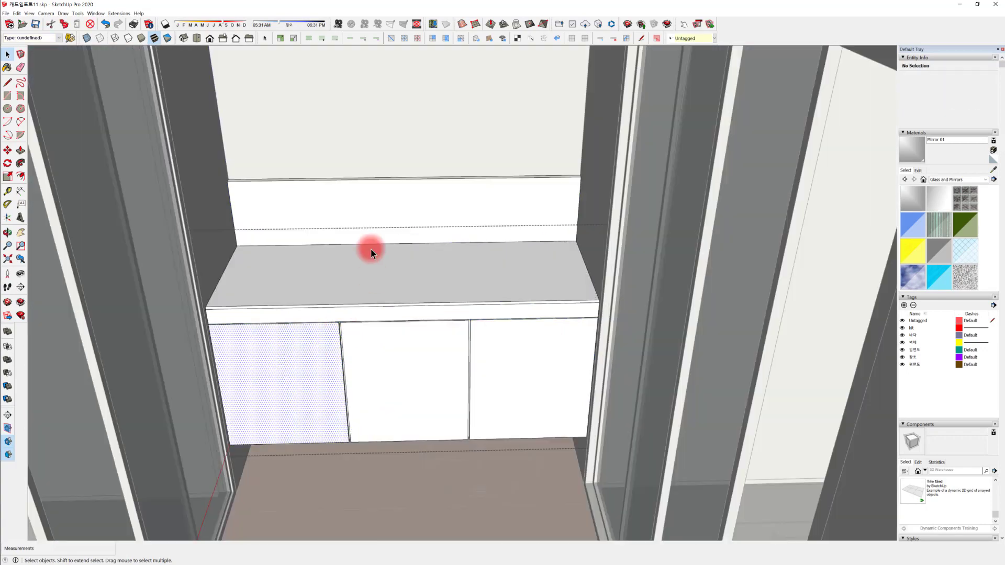
middle_click_drag(370, 249, 444, 320)
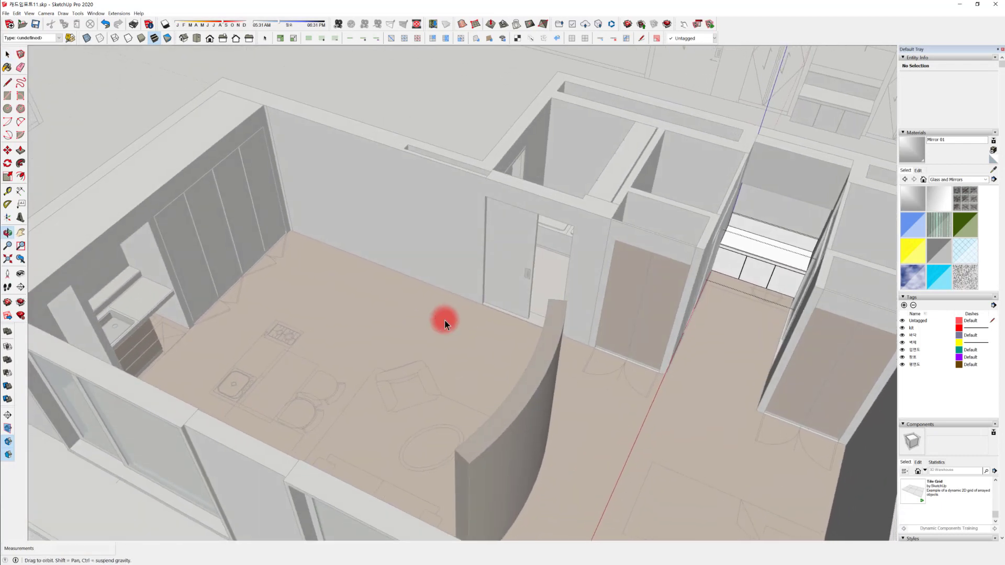
left_click(442, 287)
middle_click_drag(743, 225, 700, 227, "shift")
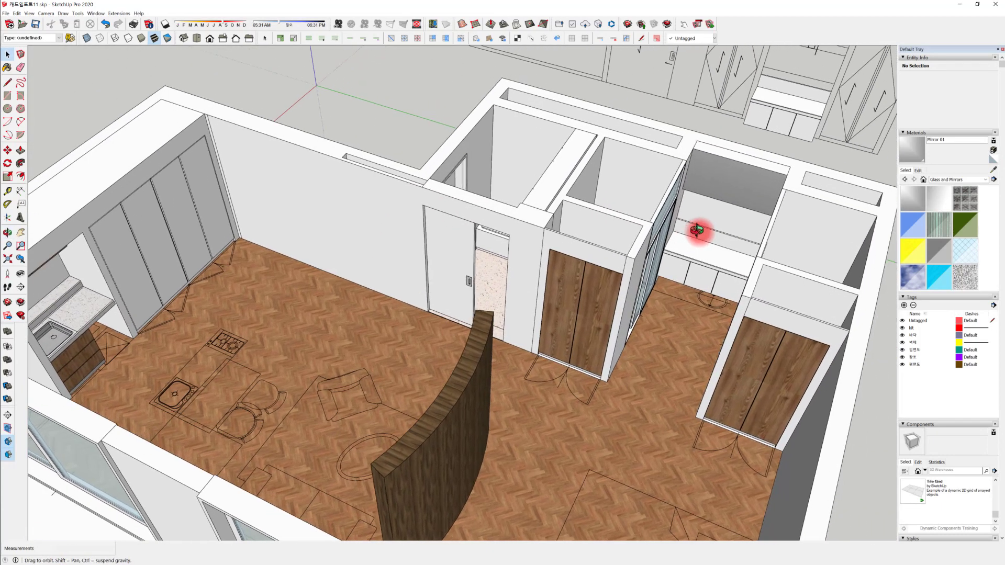
double_click(714, 263)
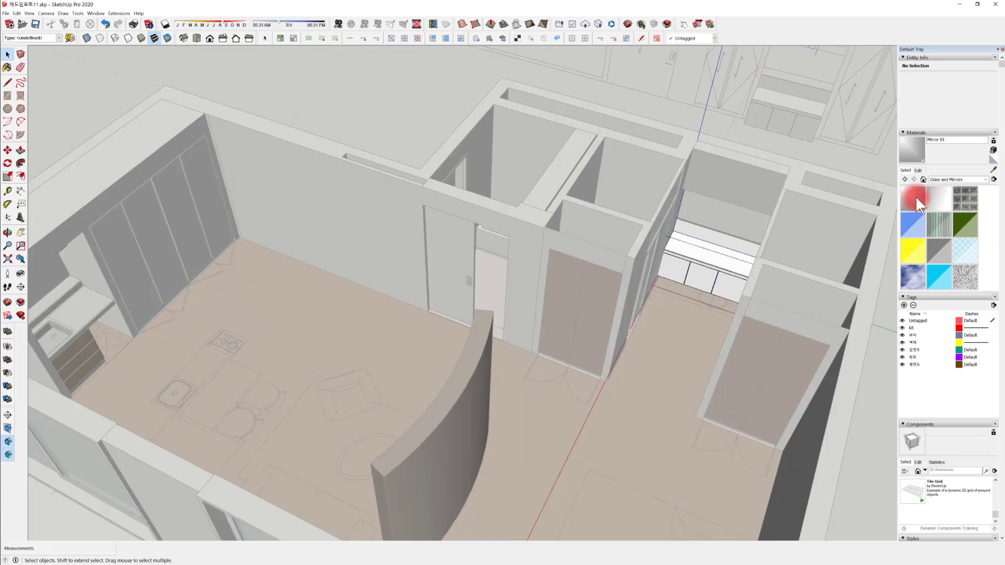
left_click(992, 171)
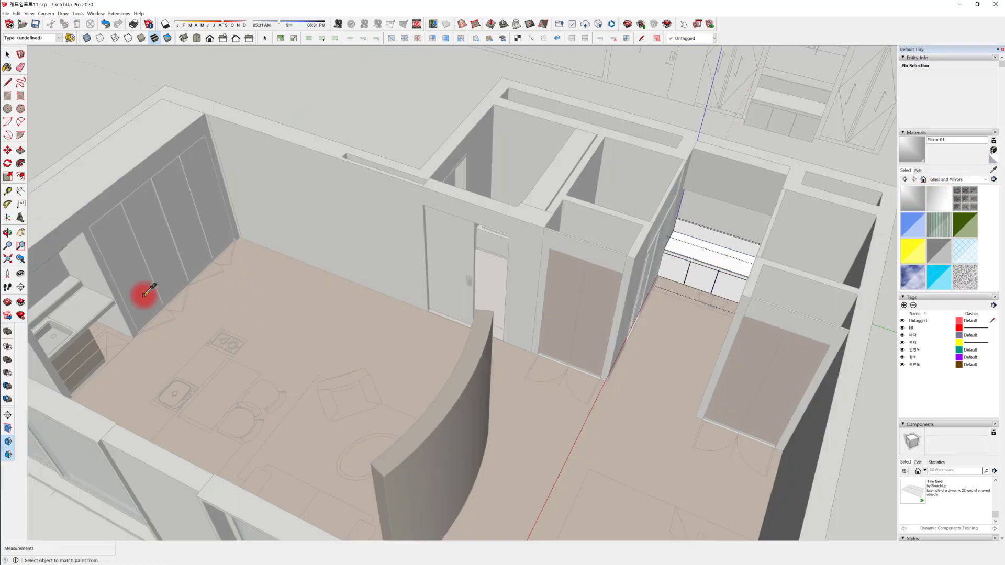
left_click(65, 307)
scroll(666, 252, "up", 8)
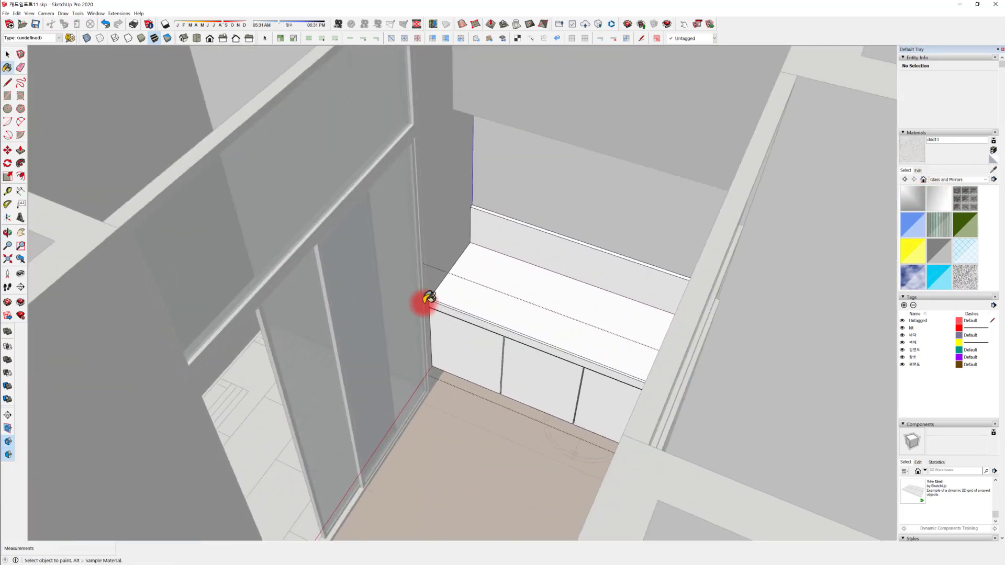
scroll(429, 301, "up", 4)
left_click(534, 266)
left_click(583, 234)
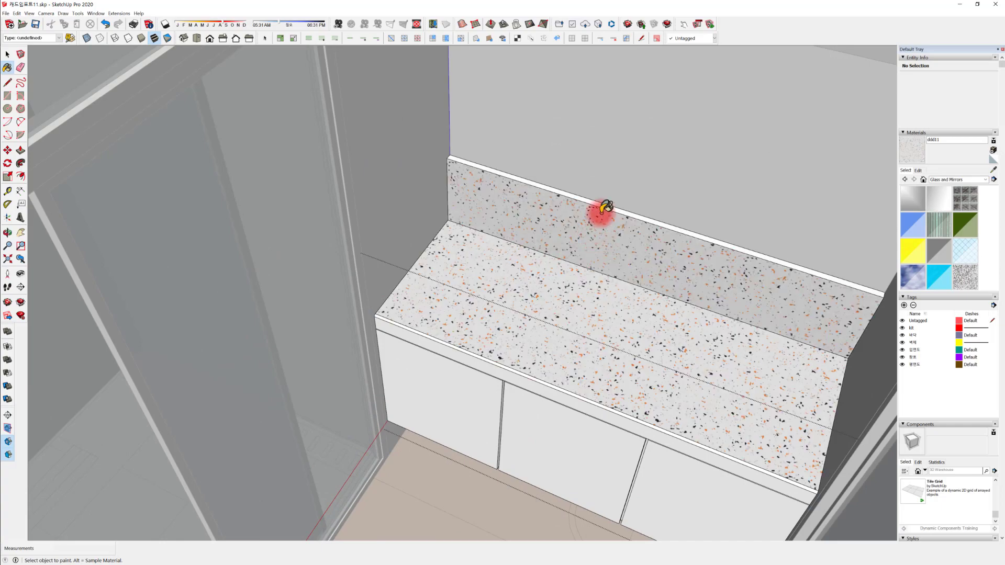
Paint the washbasin countertop's front band and remaining edge faces with the same terrazzo material
scroll(607, 210, "up", 3)
mouse_move(568, 286)
middle_mouse_down()
mouse_move(635, 303)
mouse_move(470, 357)
mouse_move(598, 382)
mouse_move(455, 368)
mouse_move(807, 318)
mouse_move(533, 397)
mouse_move(457, 395)
mouse_move(518, 242)
mouse_move(462, 368)
mouse_move(525, 381)
mouse_move(485, 316)
mouse_move(537, 414)
mouse_move(563, 417)
mouse_move(514, 446)
mouse_move(554, 381)
mouse_move(523, 463)
mouse_move(572, 325)
mouse_move(531, 397)
mouse_move(478, 438)
mouse_move(523, 416)
mouse_move(484, 442)
middle_mouse_up()
left_click(462, 353)
left_click(516, 432)
scroll(536, 429, "down", 5)
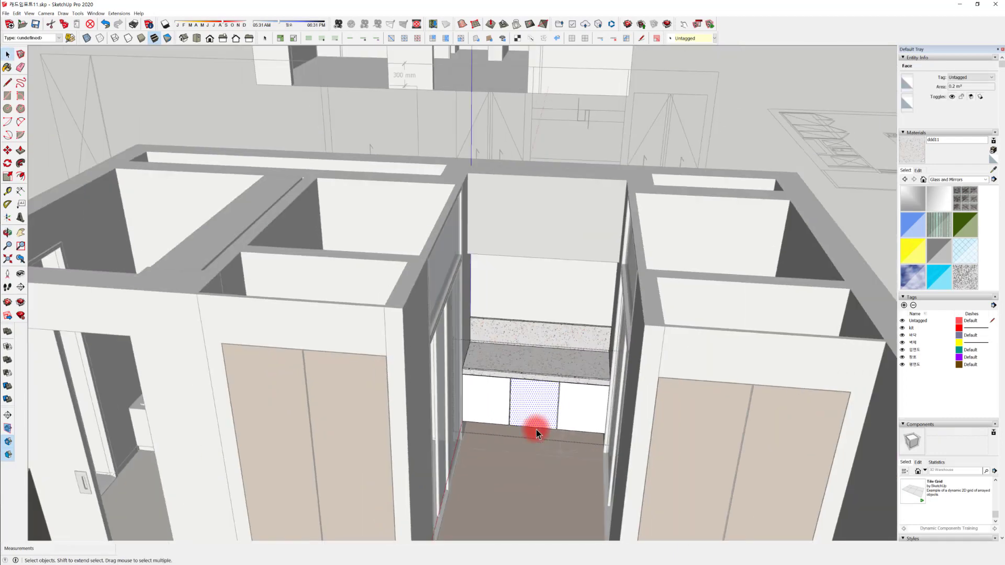
Sample the wood material dd222 from the wardrobe door and paint the washbasin unit's three door fronts with it
left_click(992, 168)
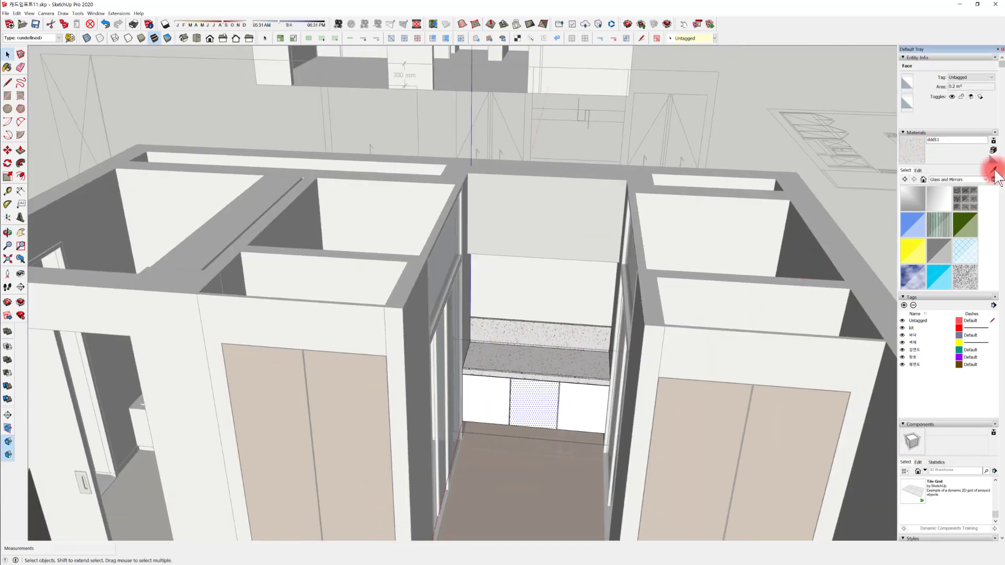
left_click(368, 399)
scroll(521, 425, "up", 6)
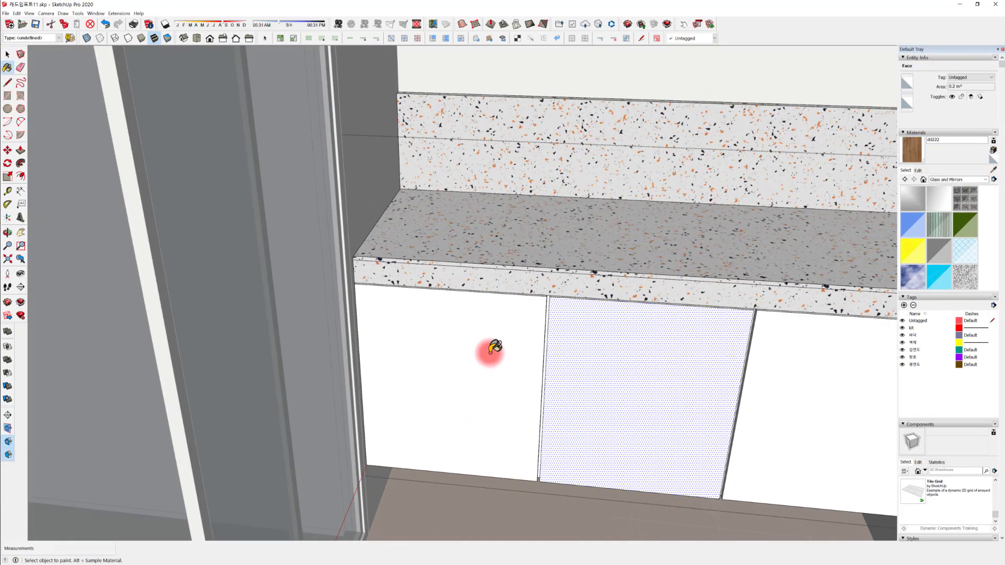
left_click(558, 360)
left_click(509, 356)
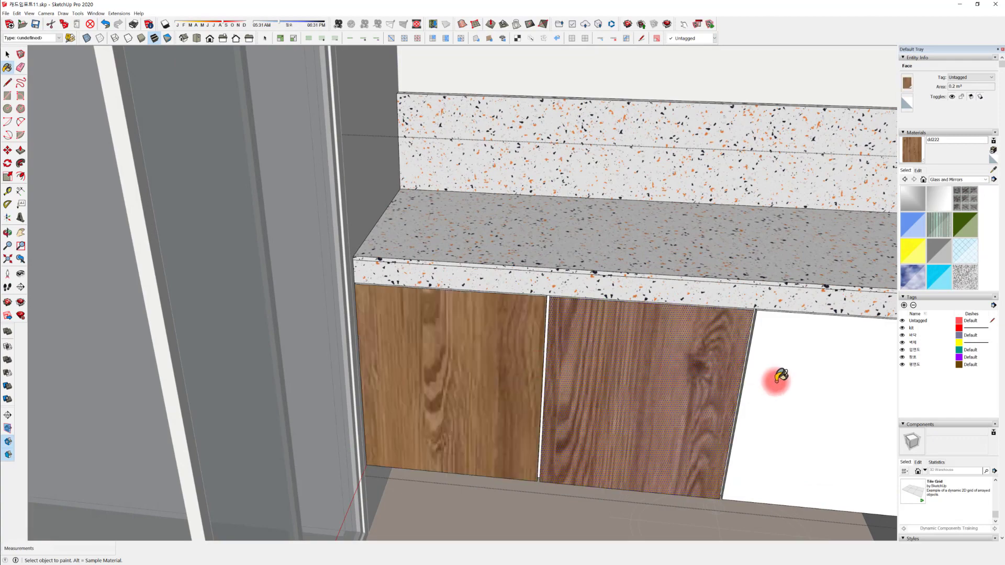
left_click(779, 386)
mouse_move(779, 386)
middle_mouse_down()
mouse_move(663, 419)
mouse_move(449, 352)
middle_mouse_up()
scroll(438, 349, "up", 8)
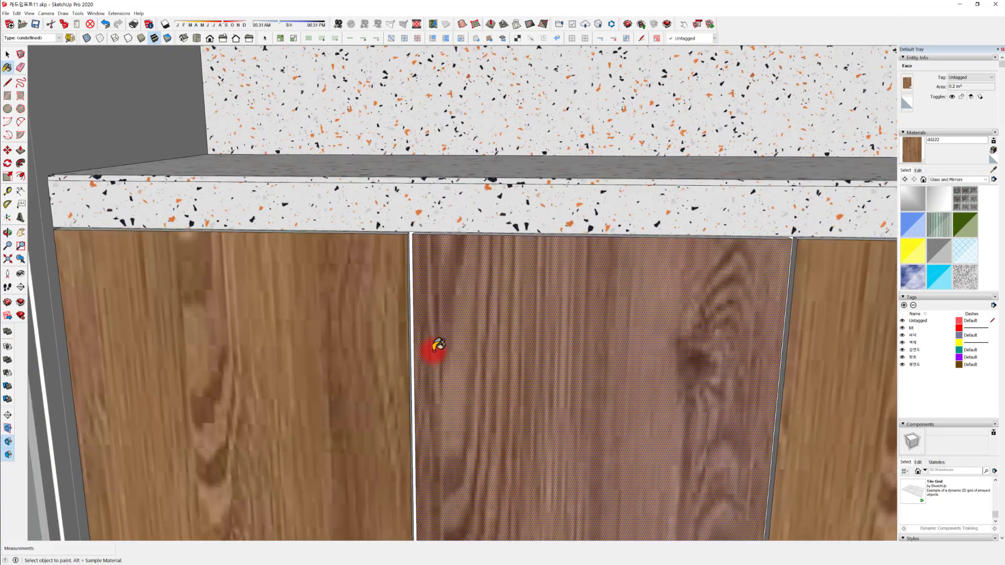
scroll(413, 346, "down", 8)
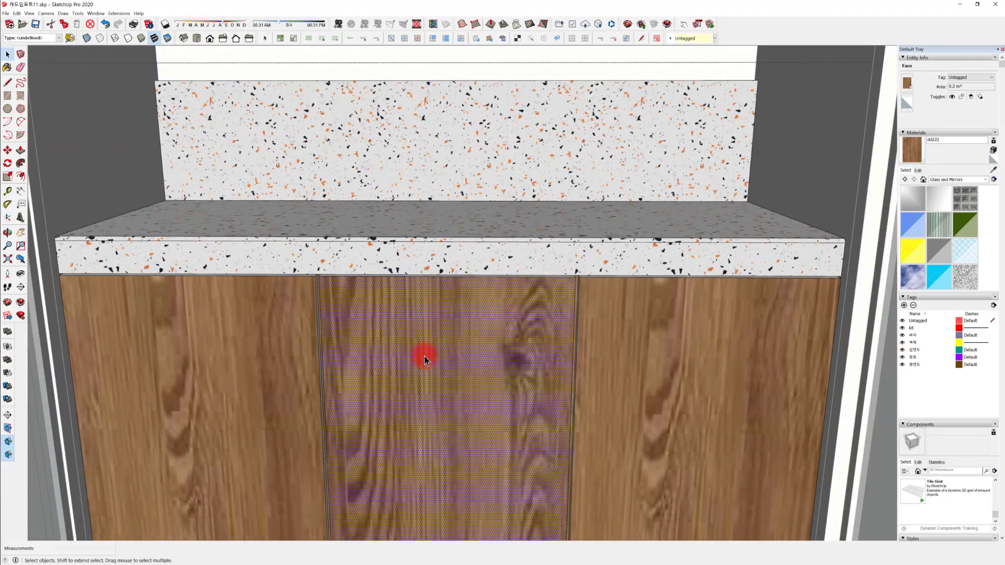
triple_click(424, 356)
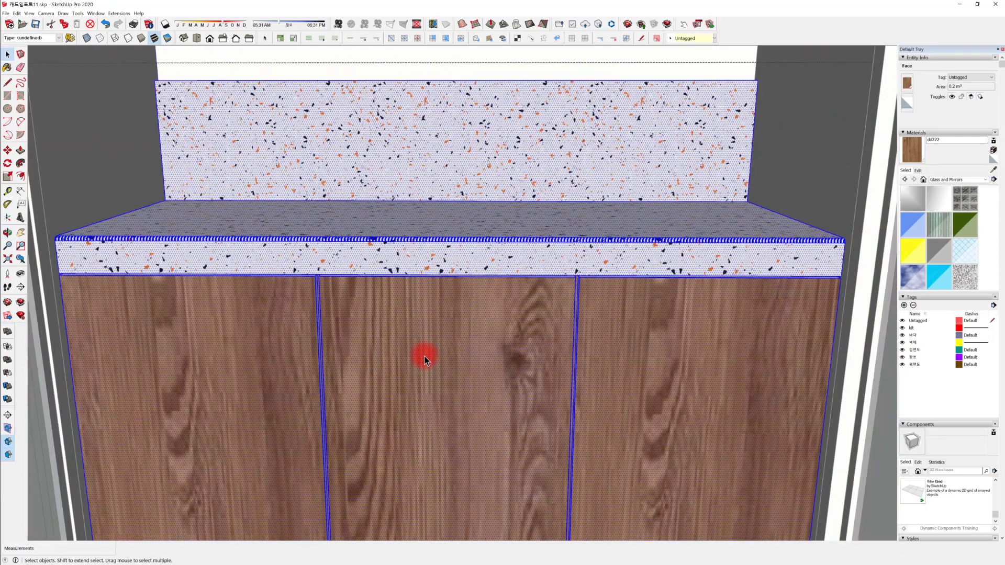
scroll(426, 353, "up", 4)
middle_click_drag(456, 303, 483, 239)
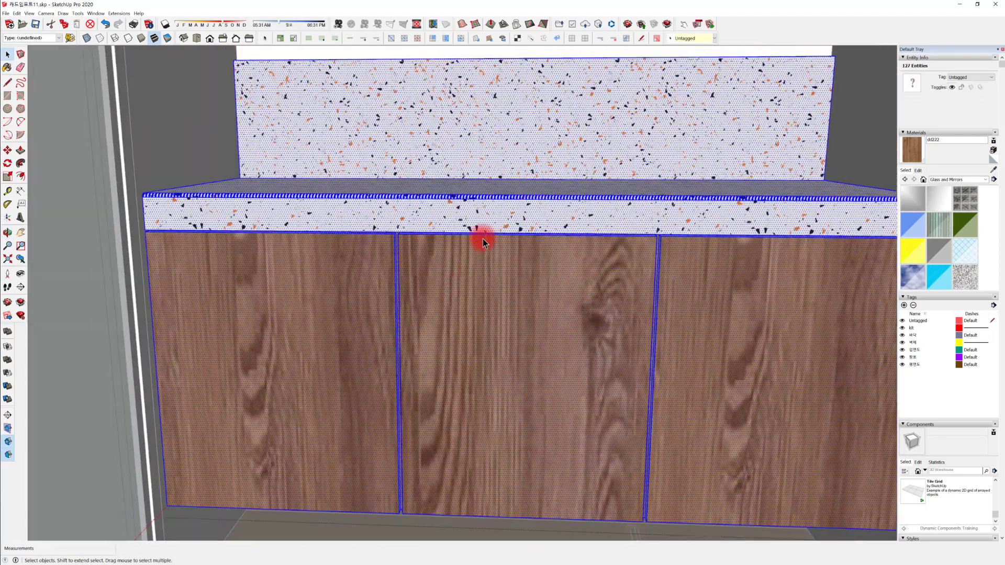
left_click(532, 366)
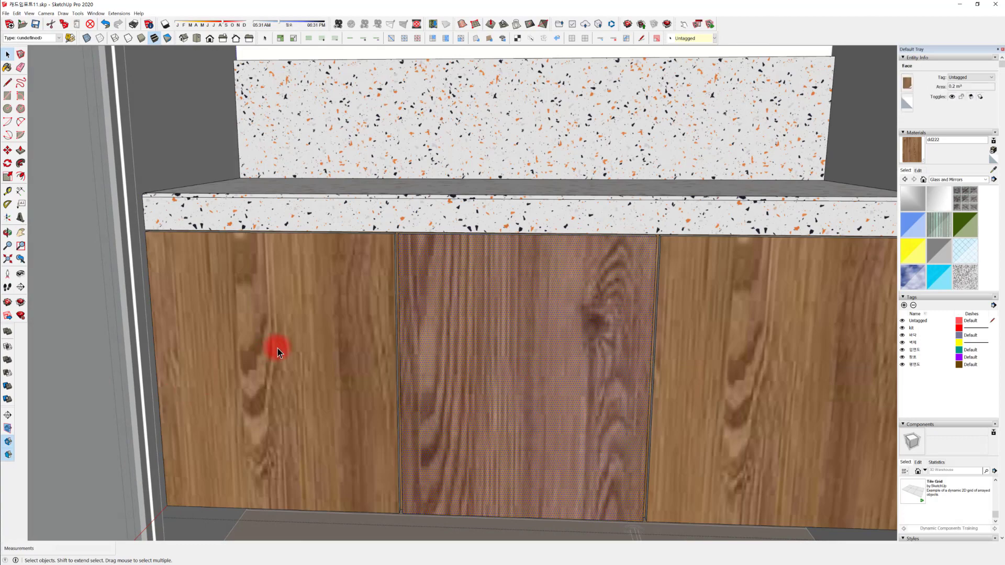
Reposition the wood texture on the first door at the unit's glass-partition end, shrinking the grain and shifting it upward
right_click(296, 348)
mouse_move(372, 222)
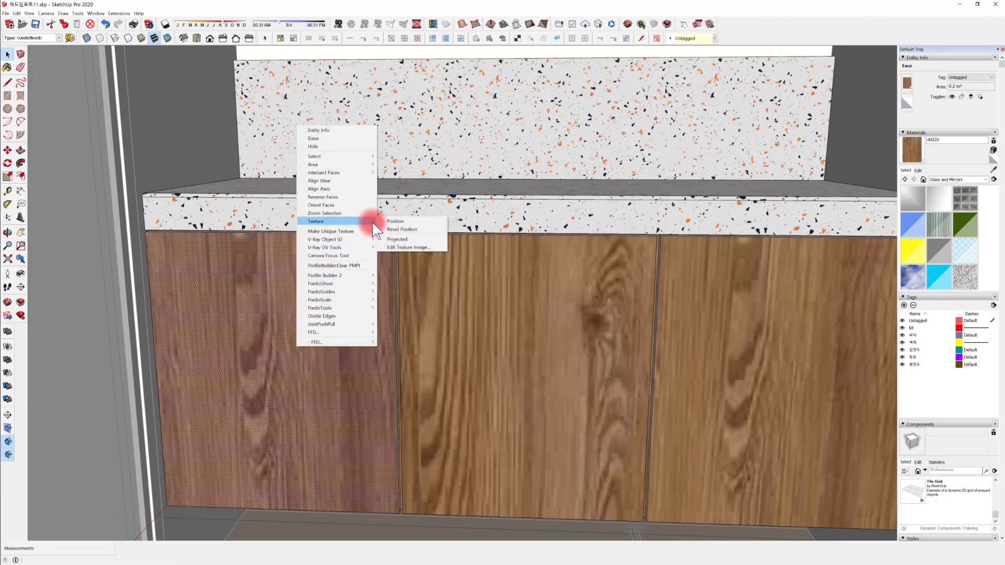
left_click(415, 222)
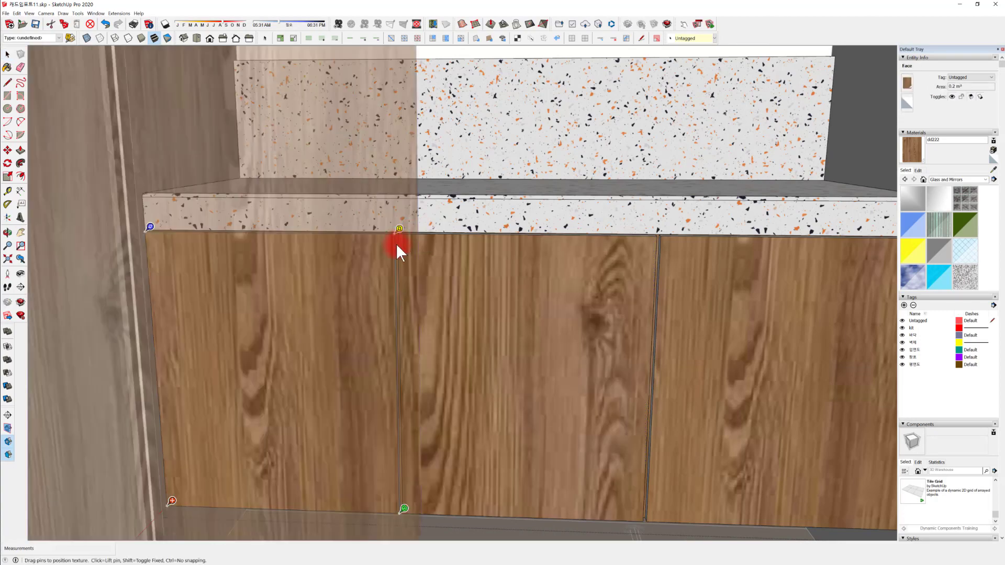
left_click_drag(404, 510, 254, 505)
left_click_drag(338, 463, 335, 441)
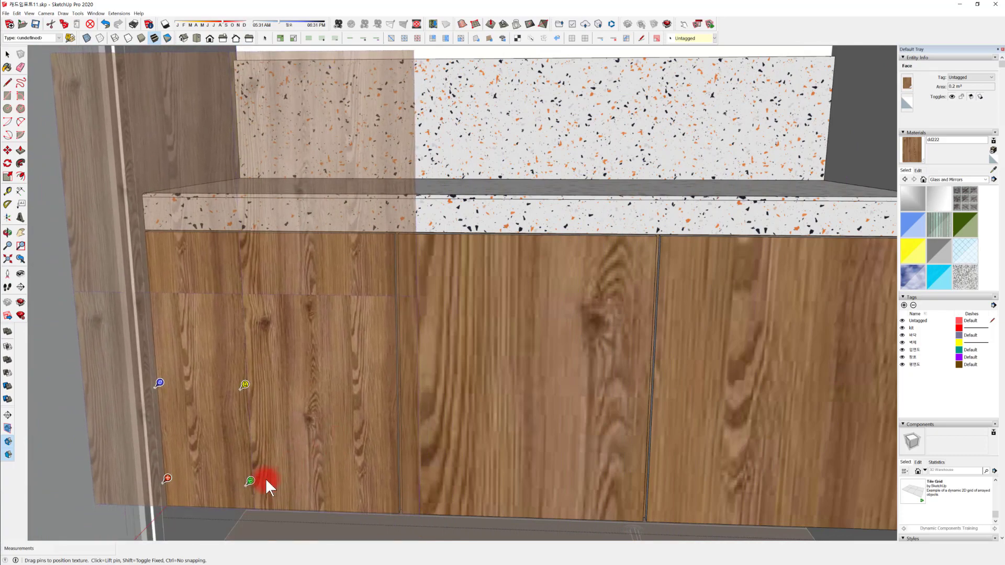
left_click_drag(256, 480, 278, 477)
right_click(326, 419)
left_click(360, 425)
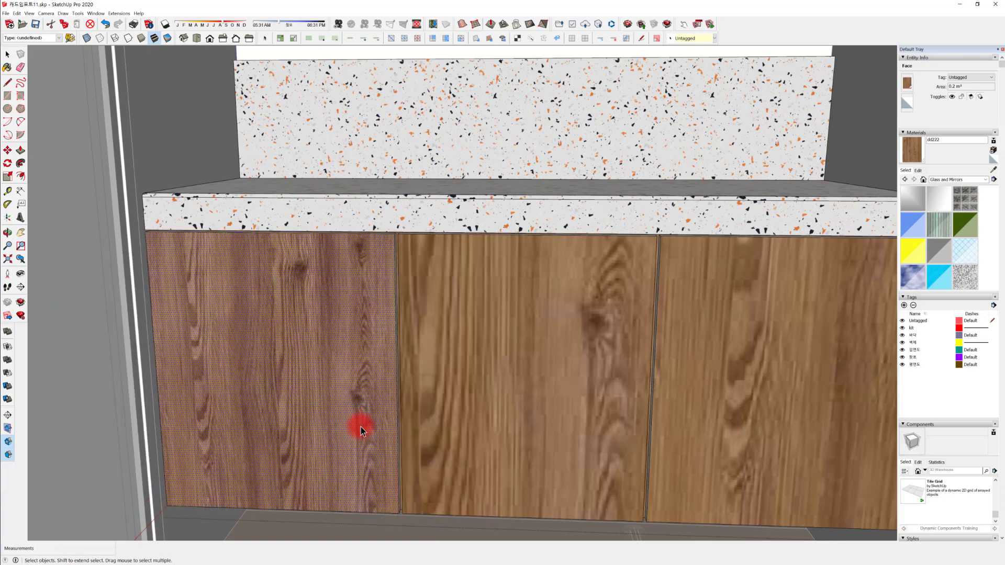
Sample the repositioned wood texture and apply it to the middle and far doors, then finish editing the washbasin group
left_click(993, 169)
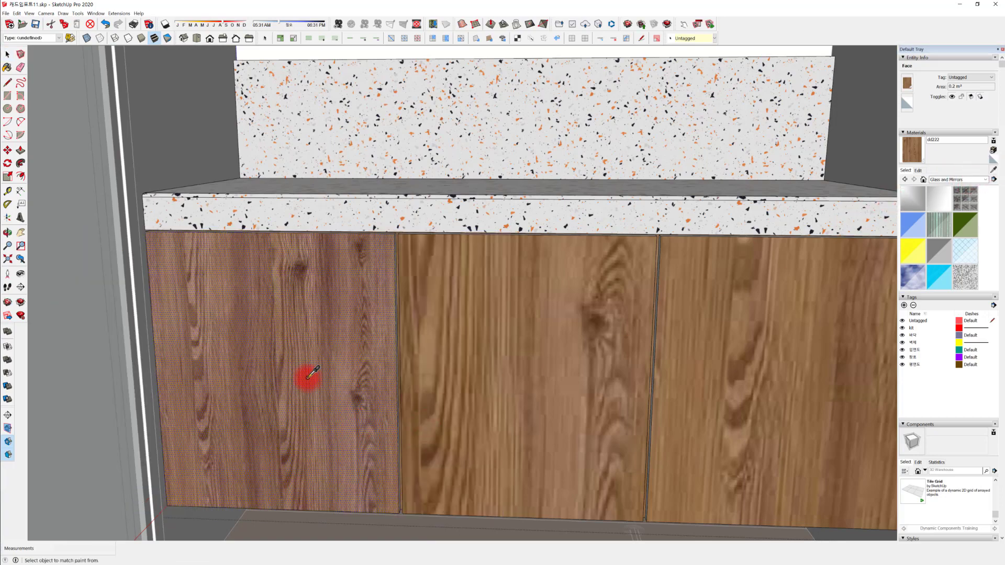
left_click(504, 359)
left_click(692, 357)
middle_click_drag(605, 395, 534, 383)
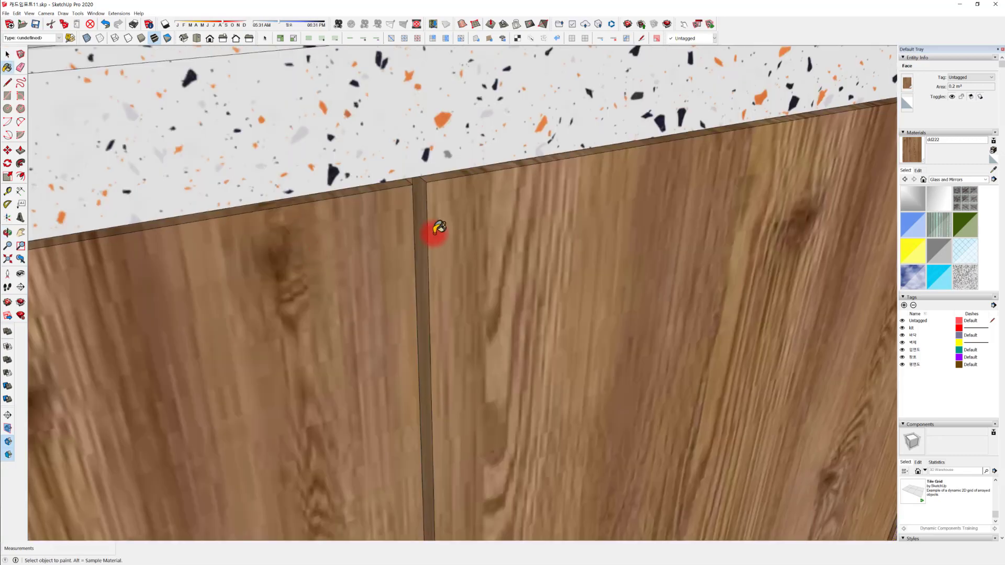
scroll(433, 231, "down", 5)
mouse_move(525, 298)
middle_mouse_down()
mouse_move(630, 340)
mouse_move(481, 311)
mouse_move(636, 404)
middle_mouse_up()
key("space")
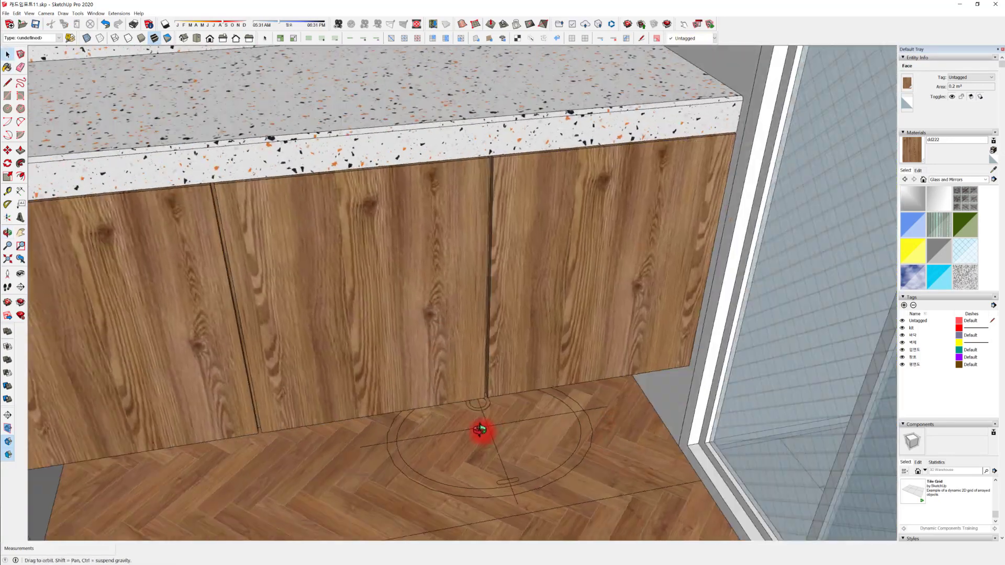
mouse_move(479, 427)
middle_mouse_down()
mouse_move(583, 441)
mouse_move(594, 429)
mouse_move(415, 453)
mouse_move(588, 420)
mouse_move(639, 379)
mouse_move(376, 446)
mouse_move(427, 448)
middle_mouse_up()
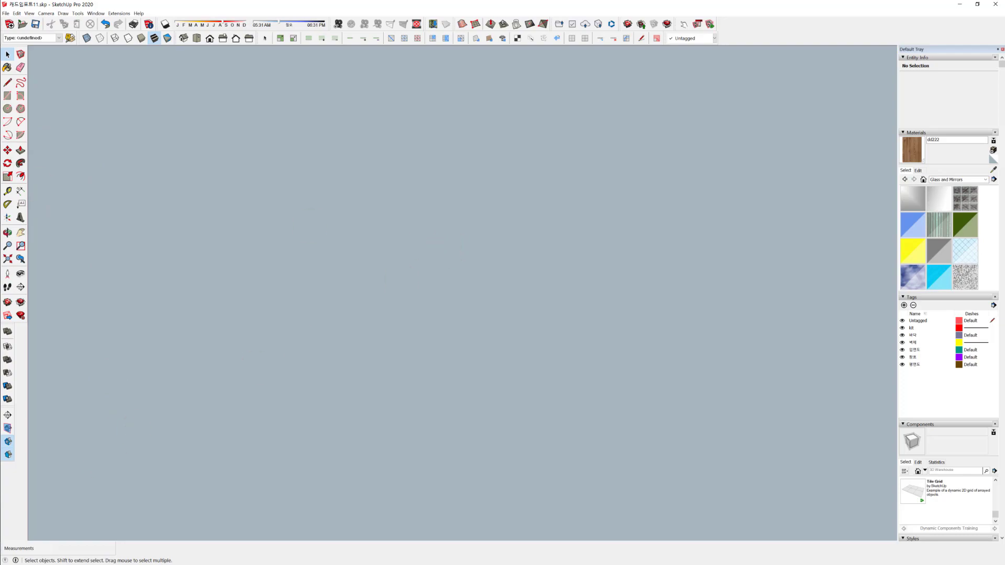
Select the herringbone floor face with its boundary edges inside the floor group and copy it
left_click(8, 259)
scroll(602, 435, "up", 8)
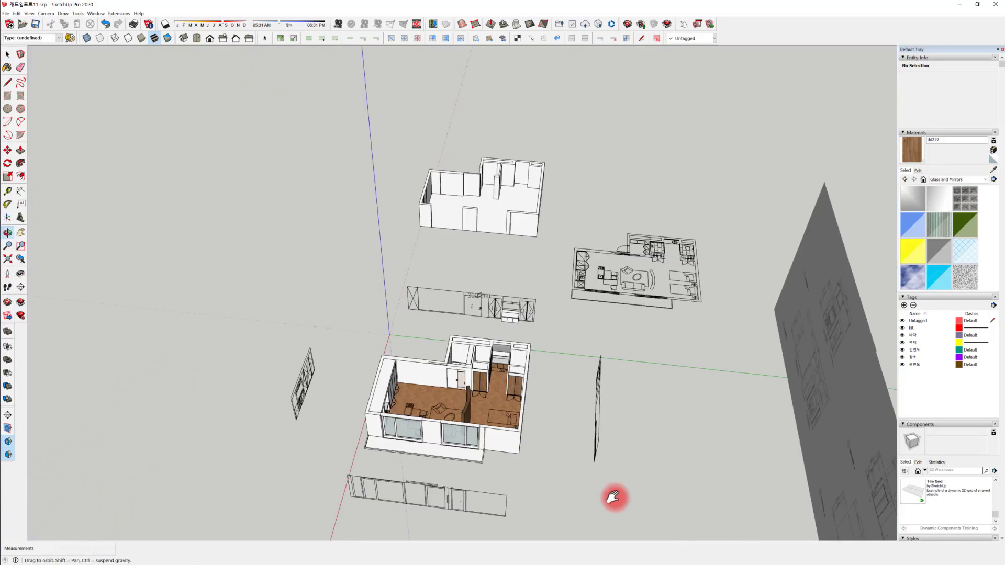
middle_click_drag(457, 323, 3, 561)
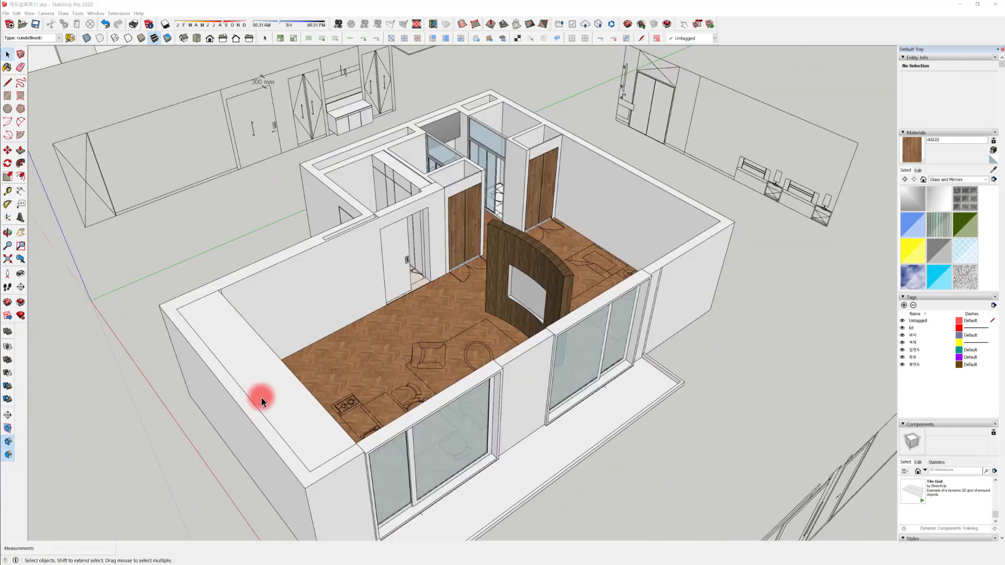
middle_click_drag(360, 315, 412, 313)
middle_click_drag(469, 353, 877, 259)
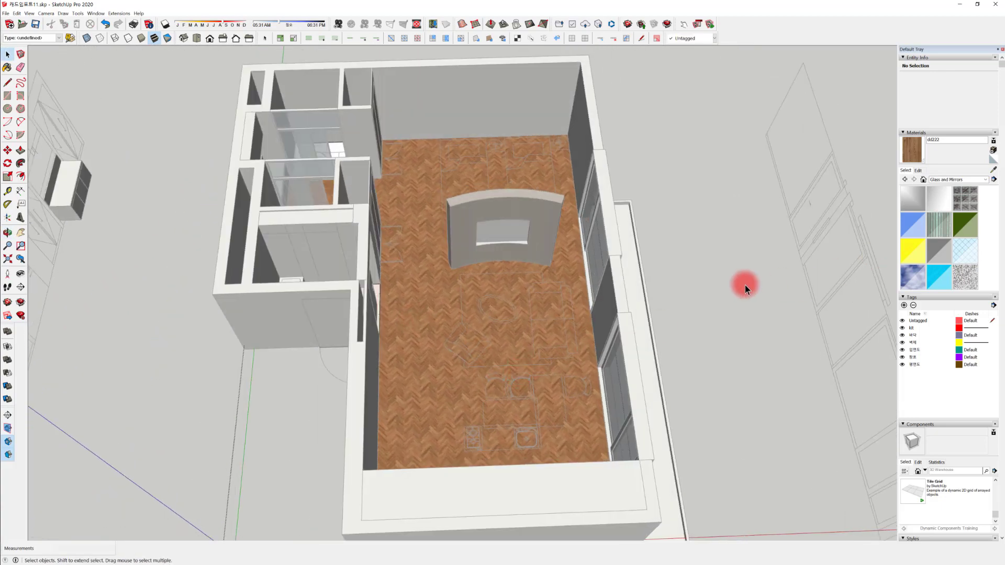
mouse_move(745, 285)
middle_mouse_down()
mouse_move(448, 356)
mouse_move(360, 331)
mouse_move(346, 350)
middle_mouse_up()
scroll(359, 331, "up", 2)
triple_click(359, 331)
left_click(351, 347)
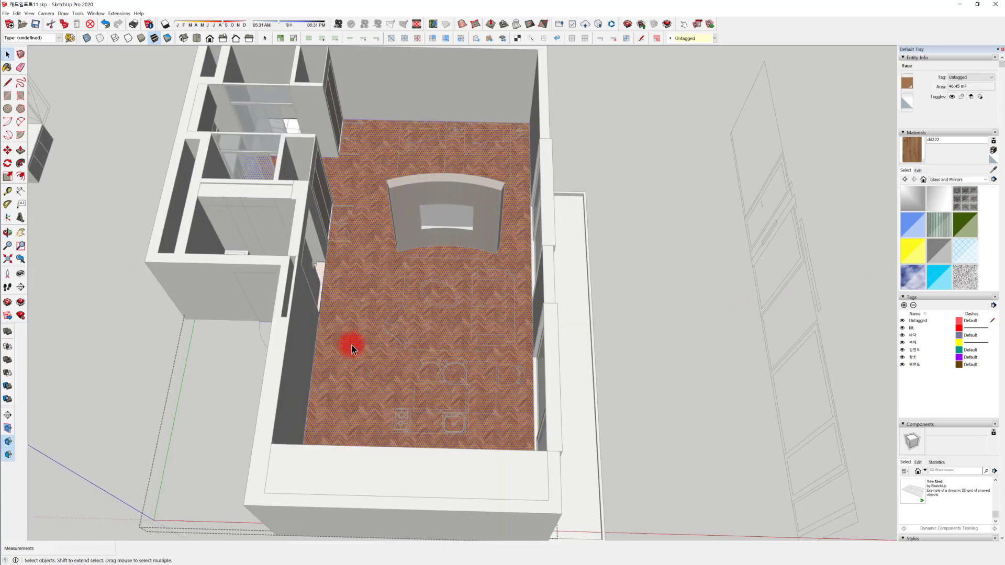
scroll(244, 298, "down", 4)
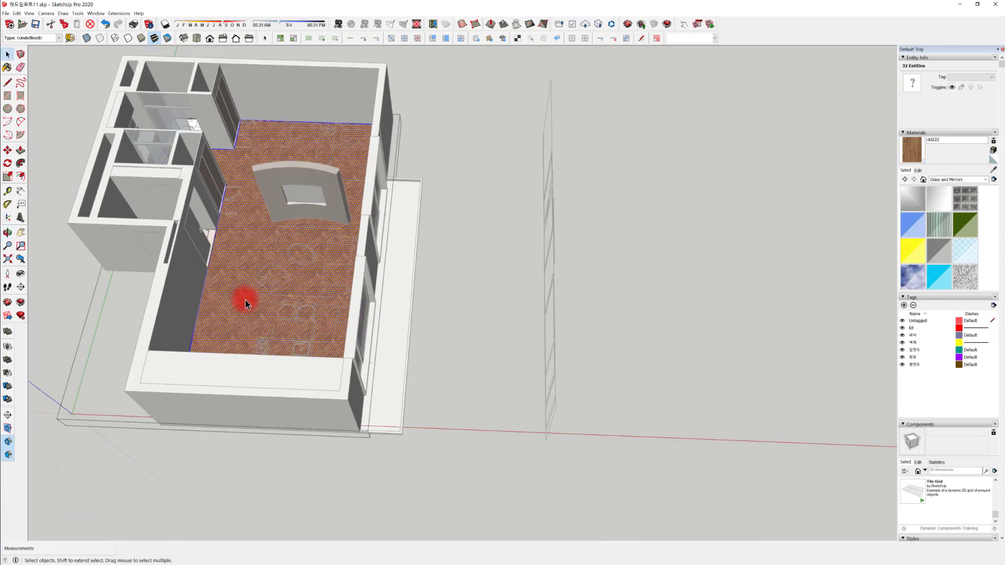
middle_click_drag(274, 297, 404, 229, "shift")
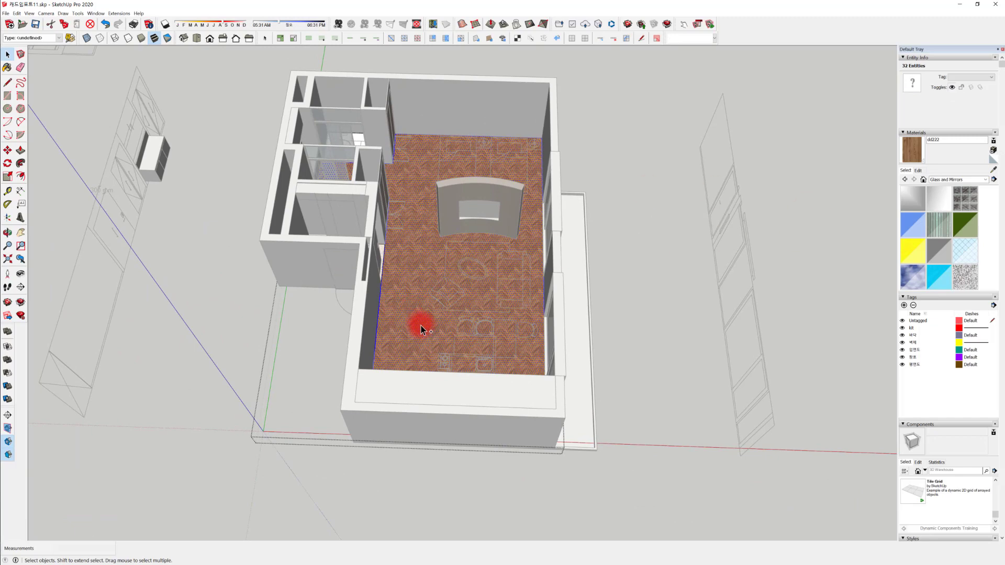
Leave the floor group and paste the copied floor onto the open ground beside the building, beyond the window-wall elevation drawing
left_click(546, 325)
left_click(654, 305)
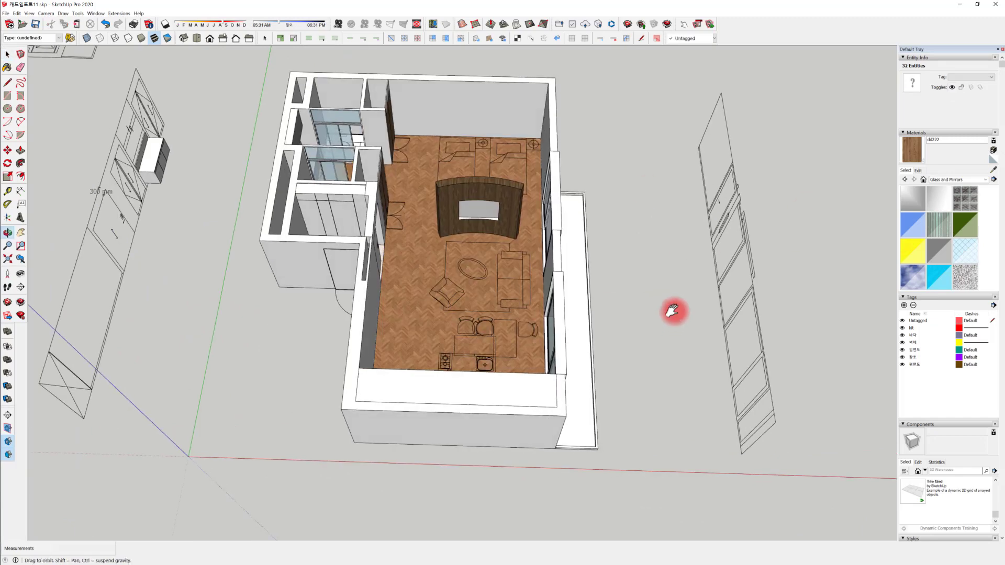
middle_click_drag(668, 309, 519, 308)
key("ctrl+v")
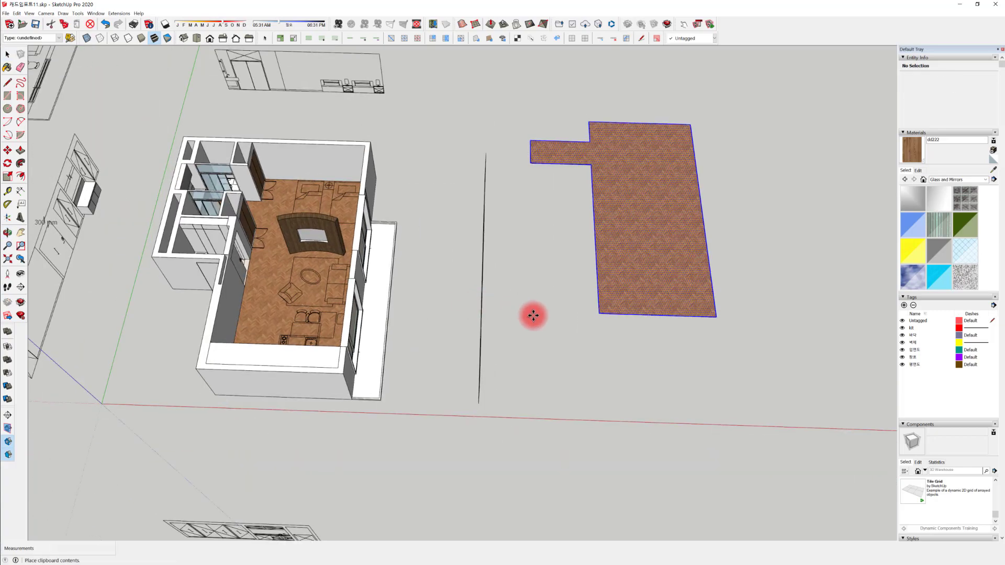
left_click(511, 400)
middle_click_drag(511, 401, 505, 347)
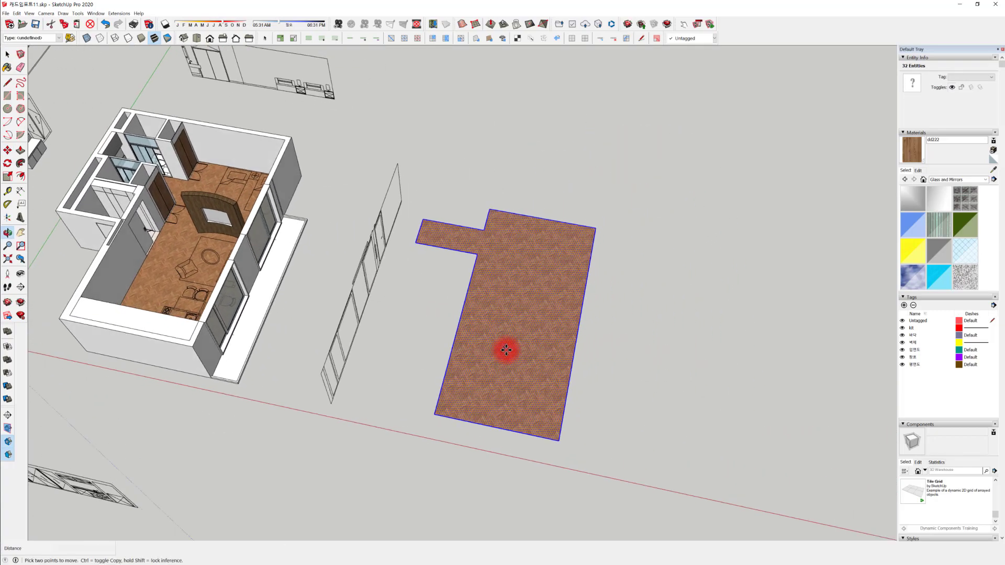
Shift the pasted floor slightly across the open ground, keeping it clear of the window-wall elevation drawing
scroll(506, 350, "up", 4)
key("m")
left_click(725, 311)
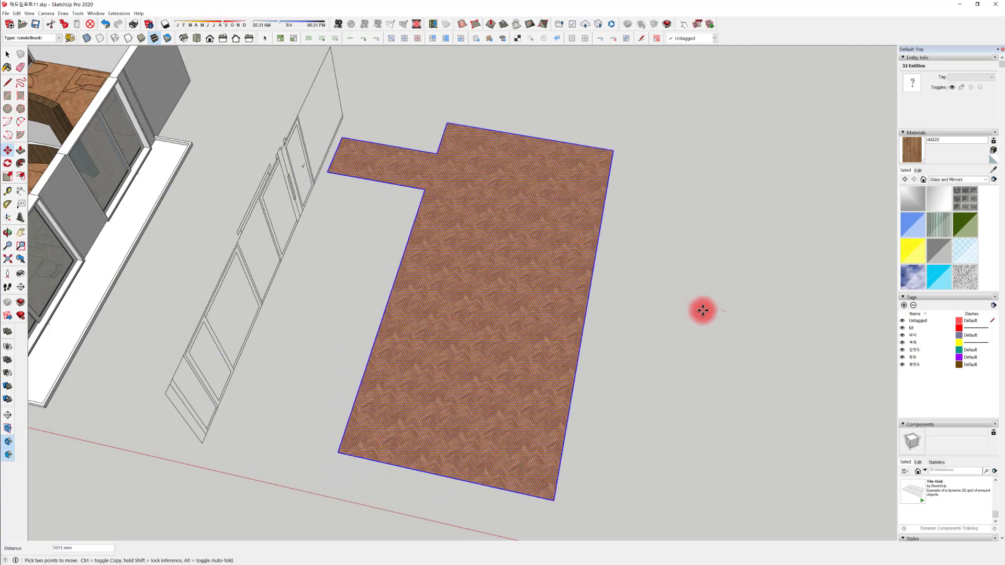
left_click(721, 317)
key("o")
left_click_drag(517, 338, 492, 320)
key("m")
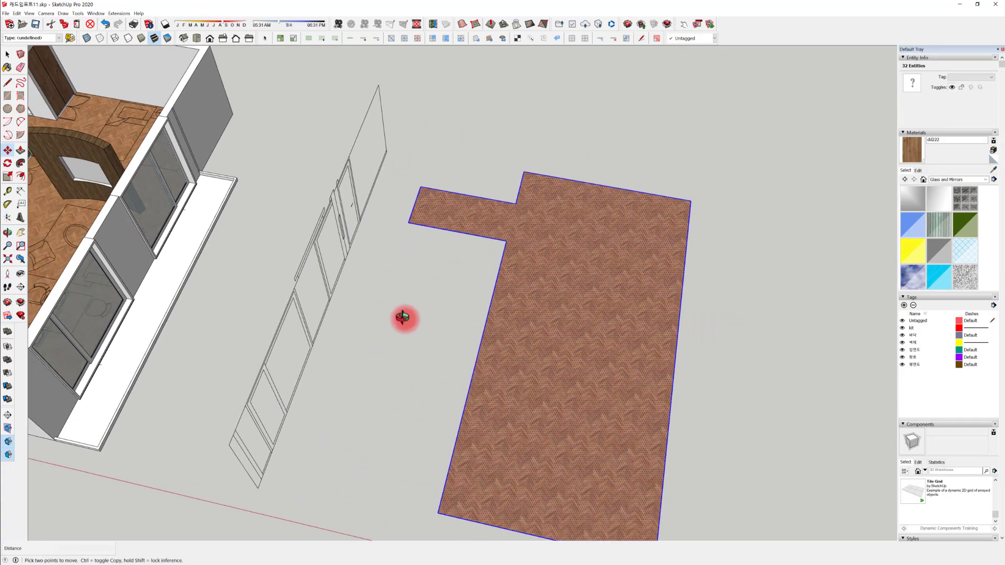
middle_click_drag(403, 317, 472, 388)
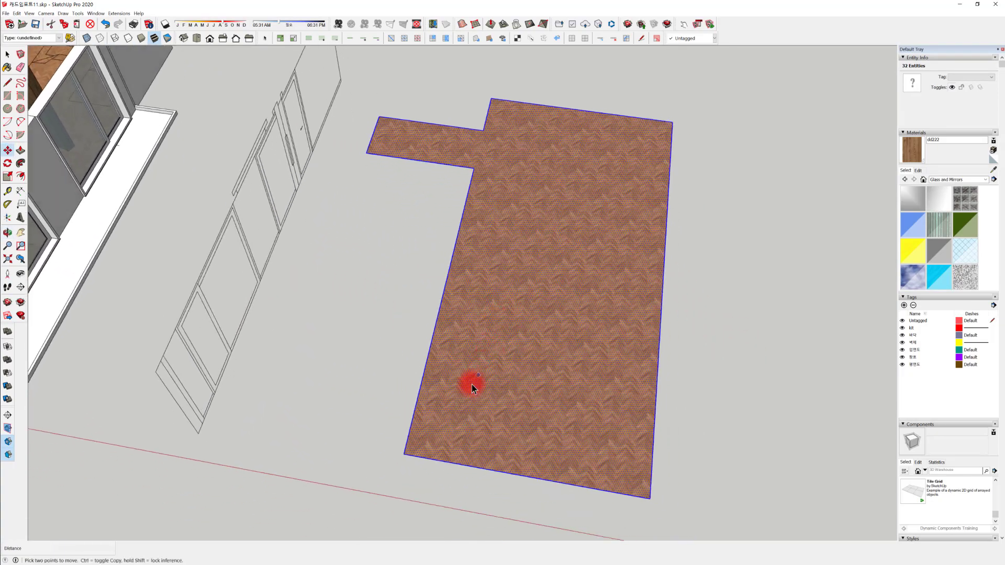
Offset the boundary of the copied herringbone floor face inward by 15 mm
key("space")
left_click(464, 395)
scroll(460, 392, "up", 3)
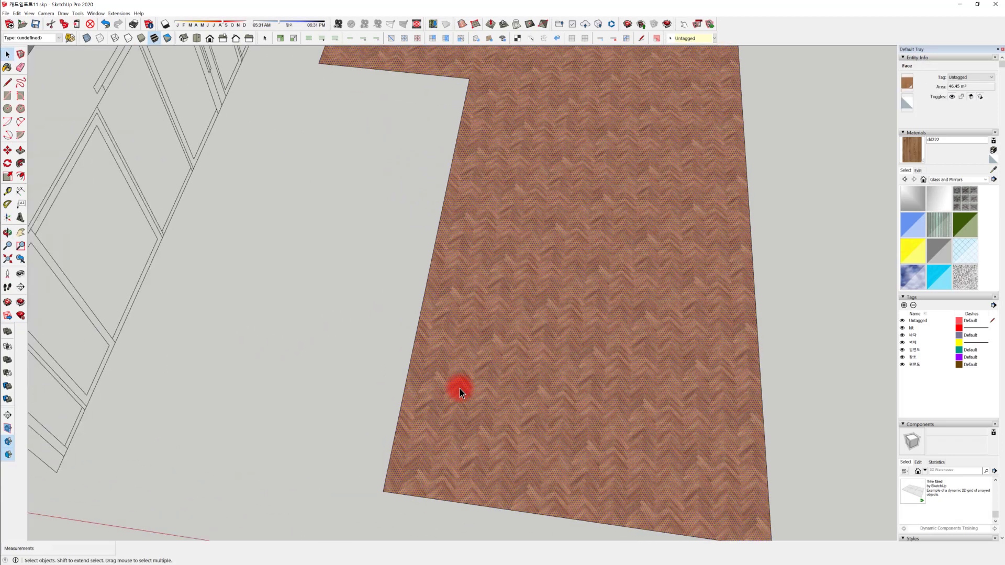
left_click(426, 353)
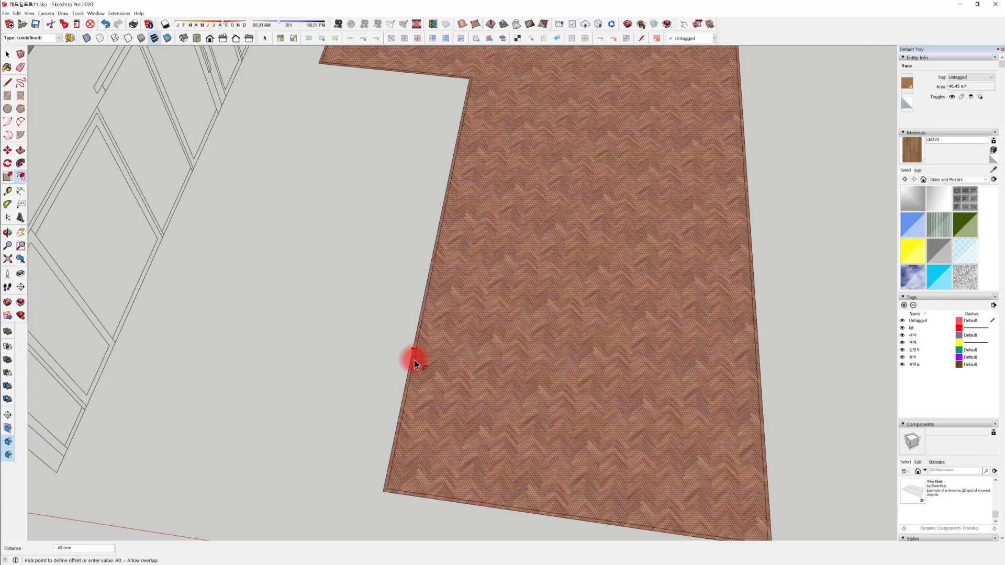
key("Return")
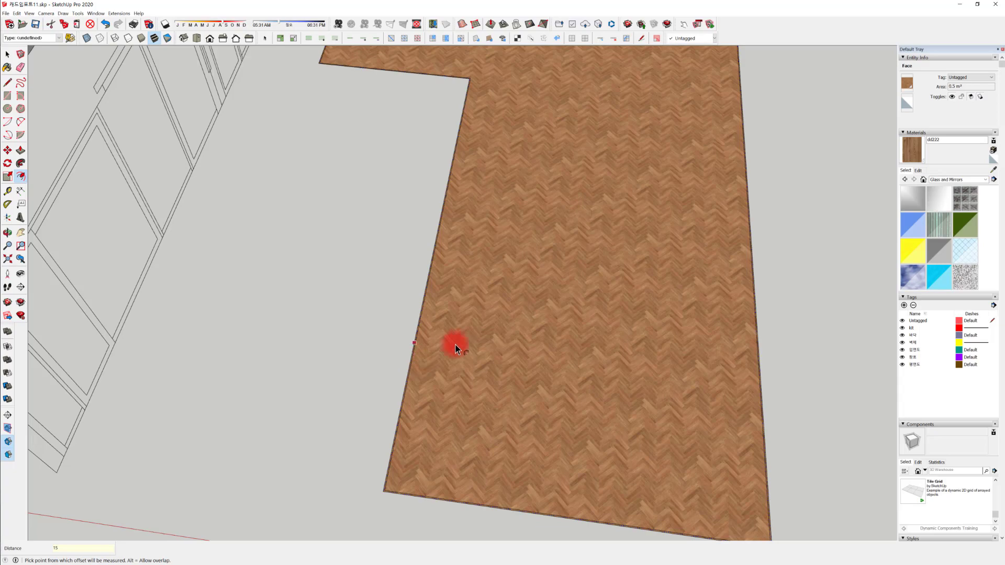
scroll(437, 407, "up", 3)
scroll(404, 436, "down", 3)
scroll(398, 438, "up", 5)
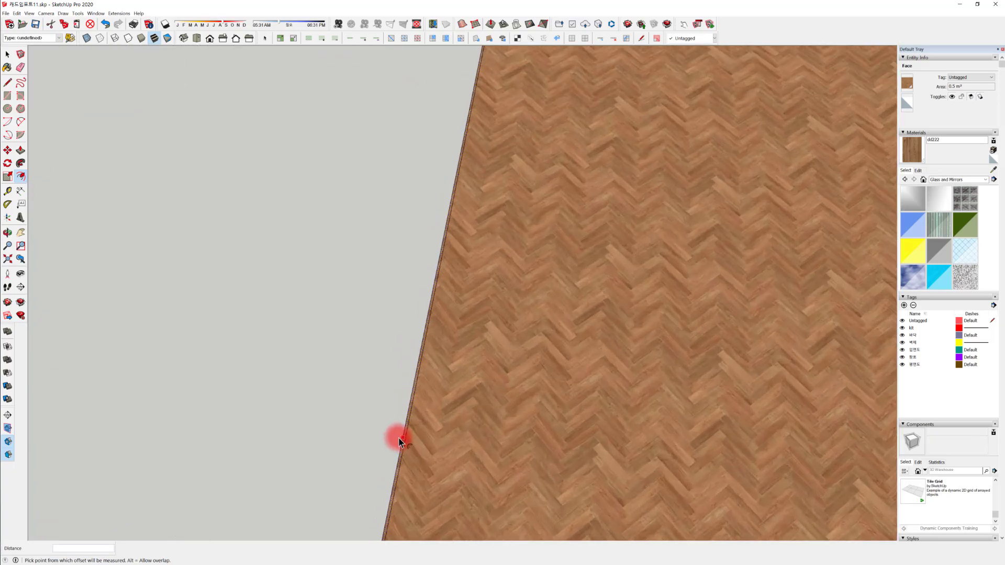
Measure the baseboard's height on the wall elevation drawing behind the building
key("space")
middle_click_drag(402, 431, 207, 312)
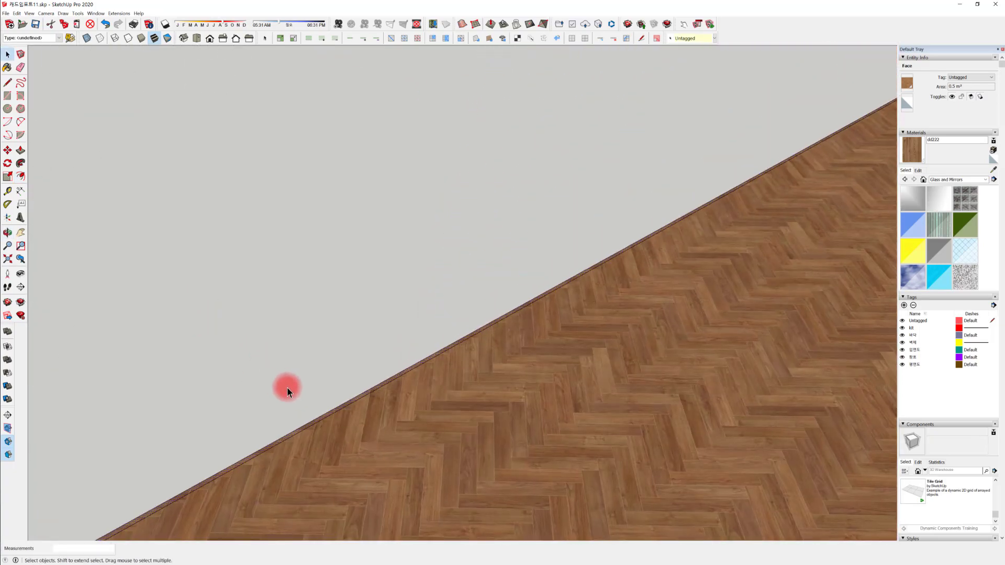
scroll(404, 359, "down", 6)
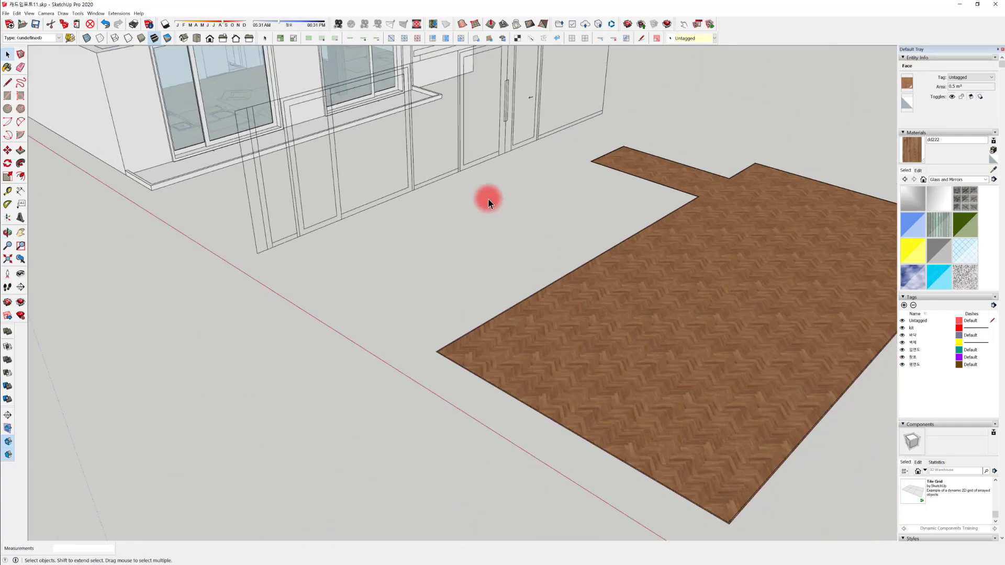
scroll(406, 413, "down", 6)
scroll(570, 309, "up", 8)
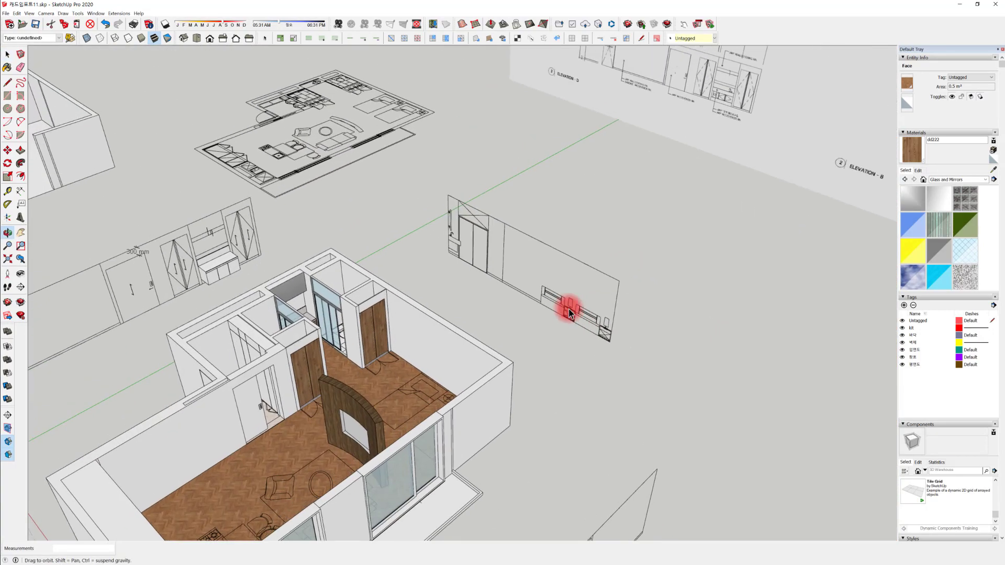
scroll(514, 282, "up", 5)
key("t")
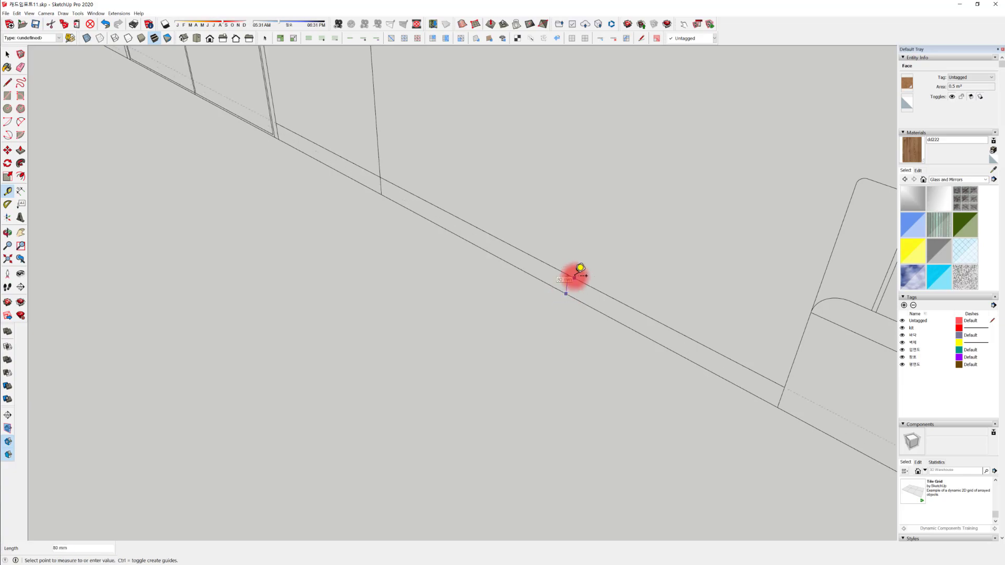
scroll(489, 356, "down", 8)
scroll(518, 133, "up", 8)
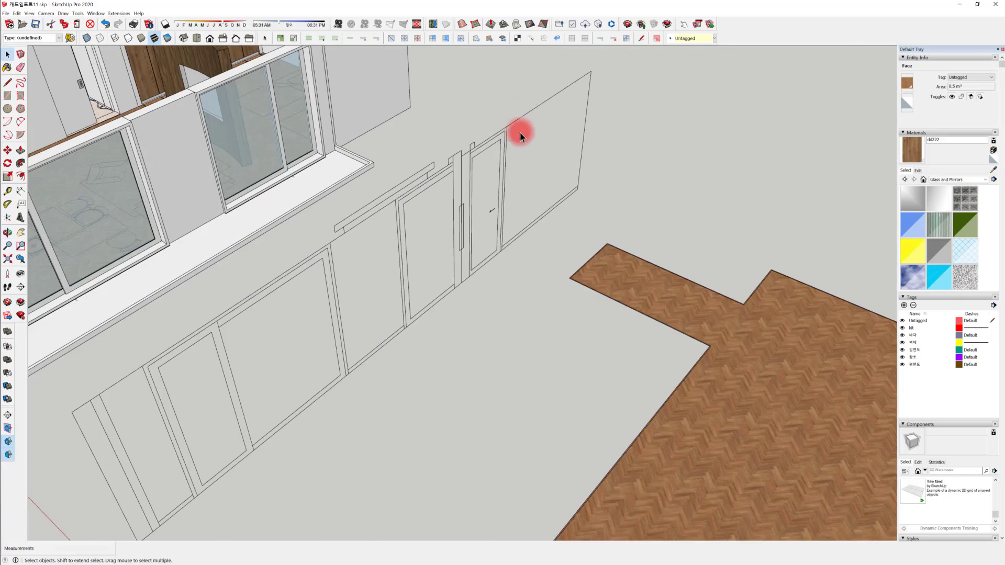
Extrude the narrow border strip around the copied floor upward by 80 mm with Push/Pull
scroll(600, 377, "down", 3)
scroll(440, 417, "up", 3)
scroll(579, 353, "up", 6)
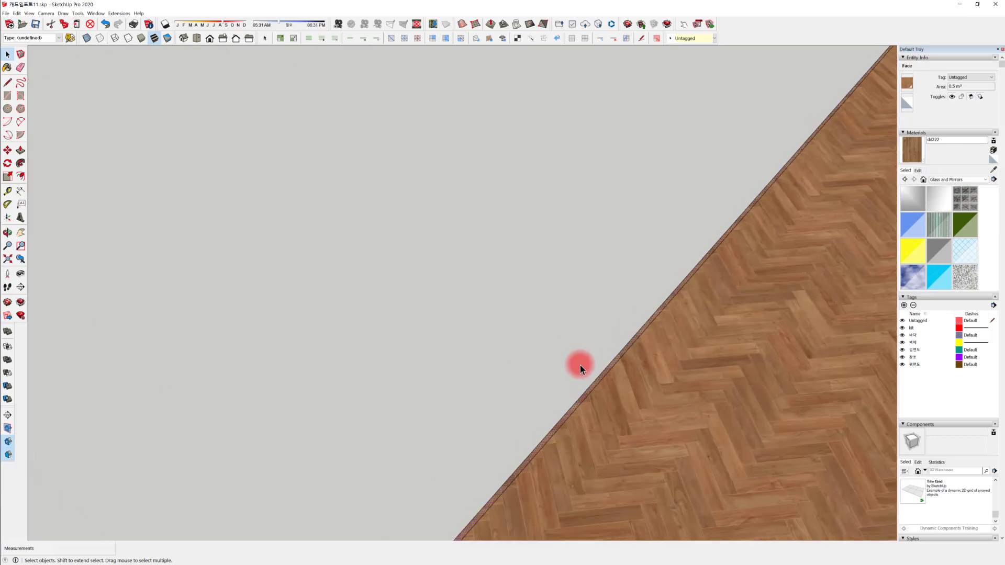
key("p")
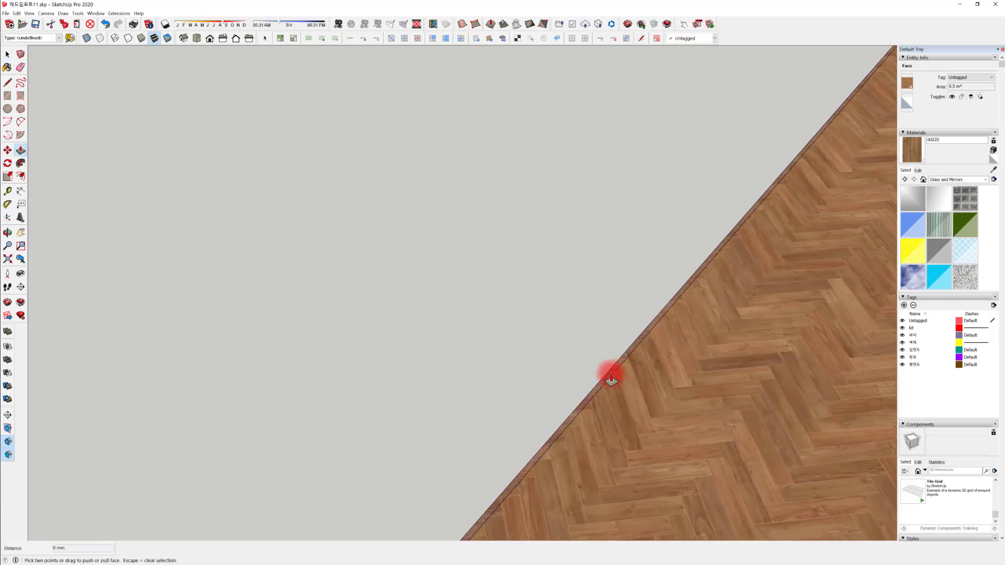
left_click_drag(611, 378, 606, 343)
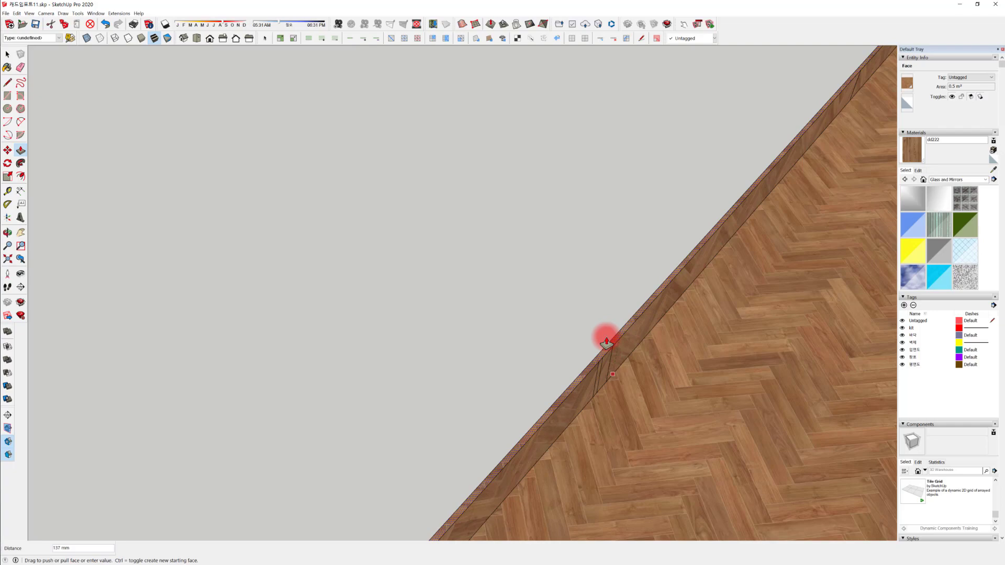
left_click_drag(606, 343, 603, 337)
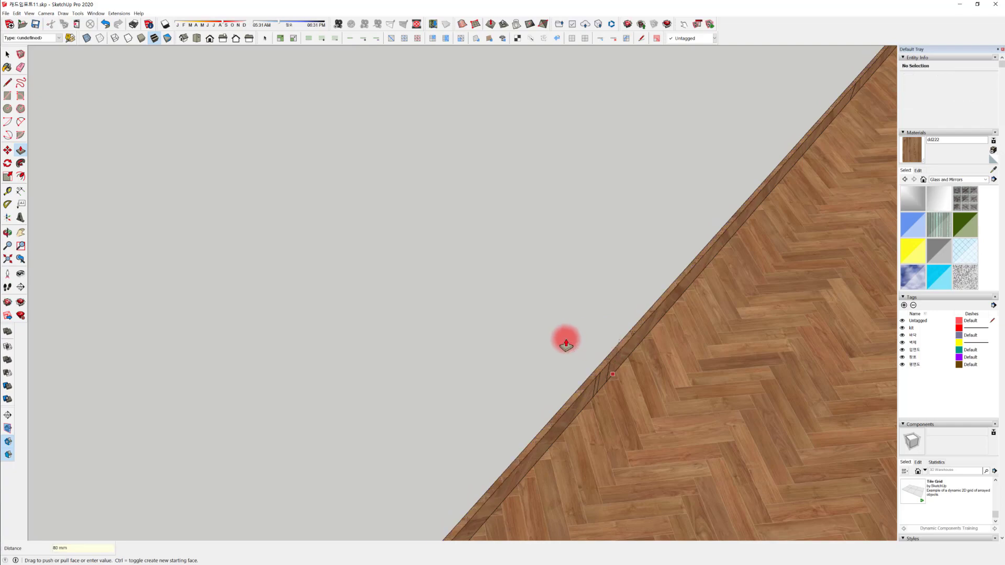
middle_click_drag(565, 340, 761, 478)
scroll(534, 366, "down", 10)
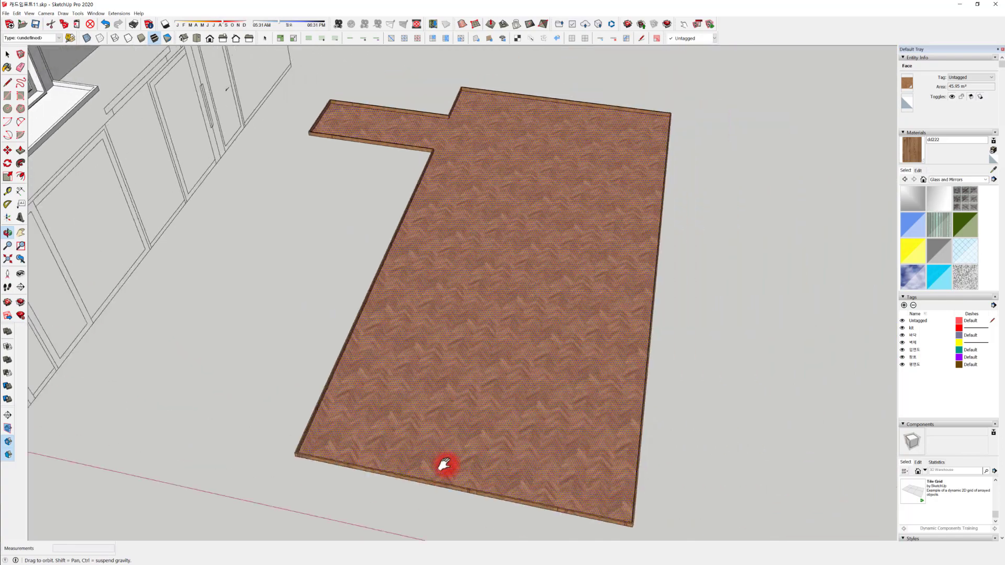
Delete the inner herringbone face of the copied floor, leaving only the raised perimeter strip
key("space")
left_click(518, 365)
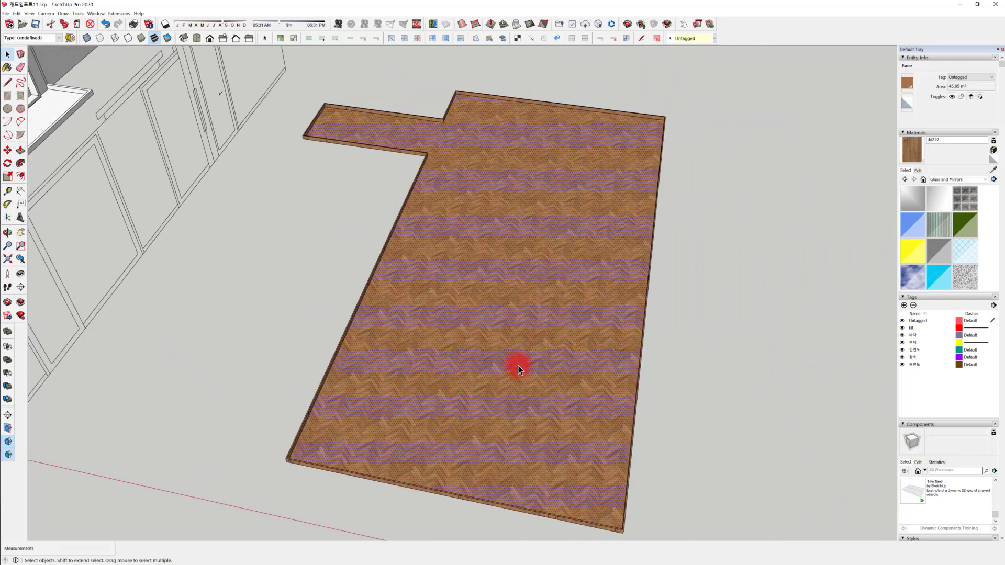
key("Delete")
middle_click_drag(517, 365, 181, 222)
mouse_move(455, 250)
middle_mouse_down()
mouse_move(411, 296)
mouse_move(526, 311)
middle_mouse_up()
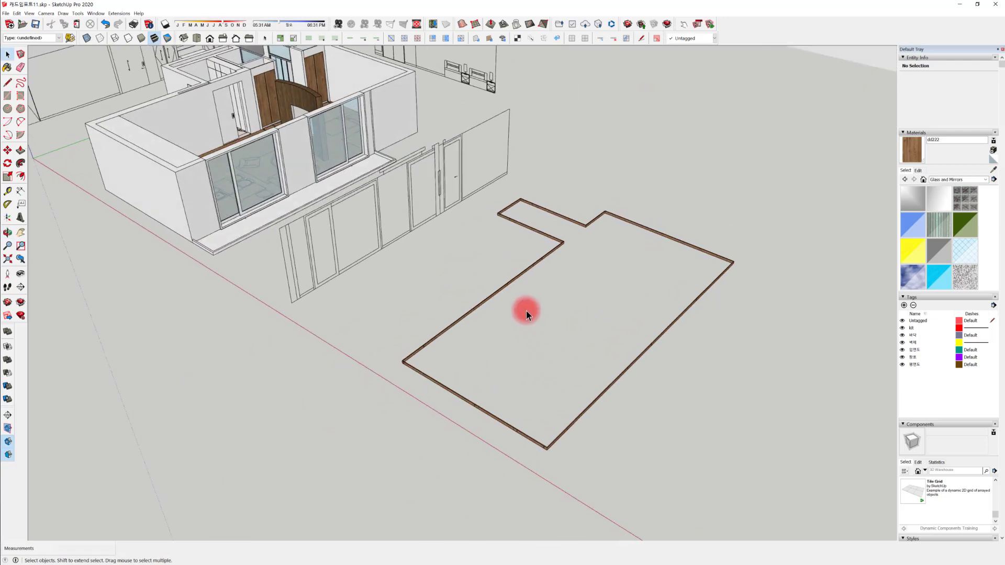
Select all the geometry of the raised perimeter strip and make it a group
middle_click_drag(476, 350, 750, 431)
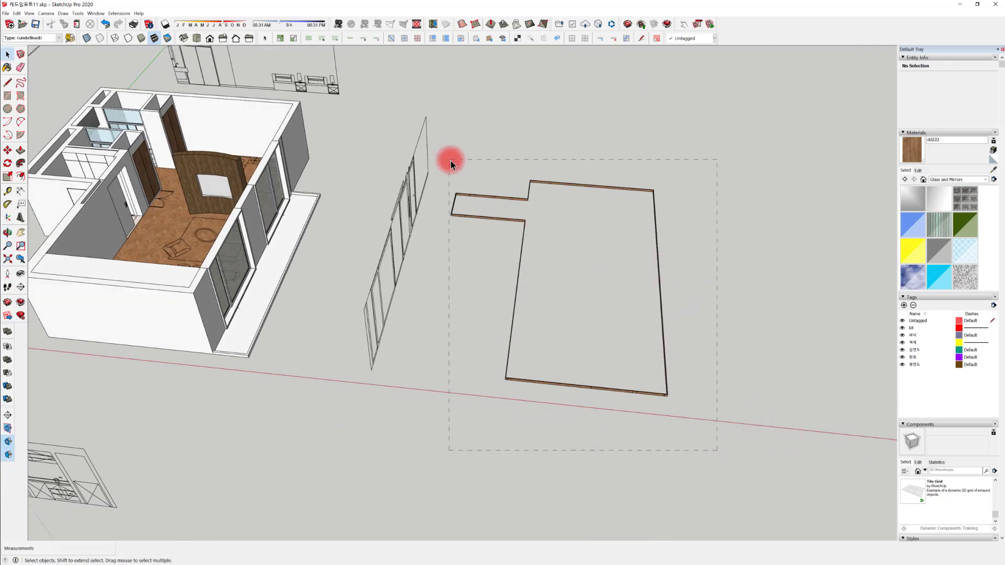
key("ctrl+a")
scroll(544, 183, "up", 5)
right_click(542, 184)
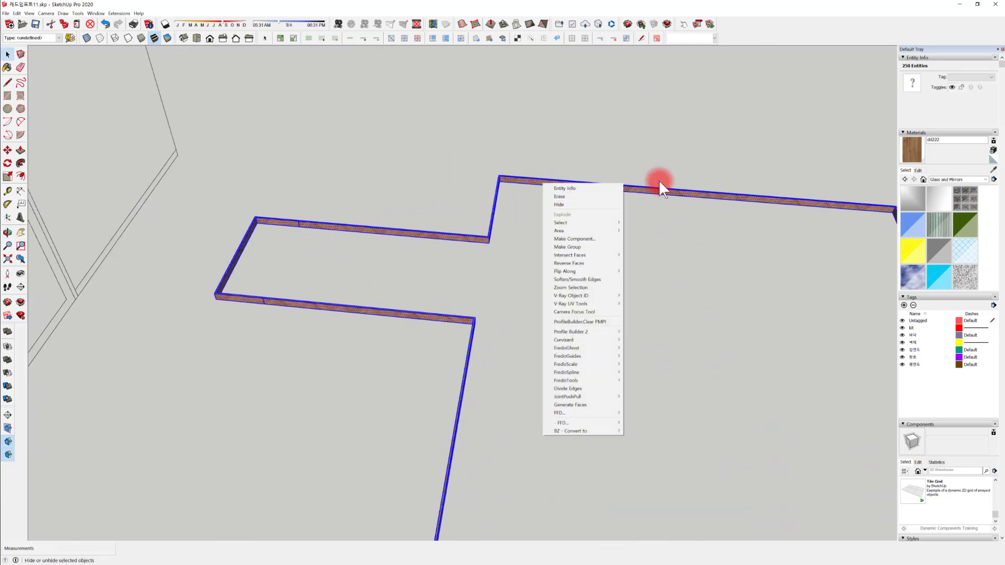
left_click(576, 247)
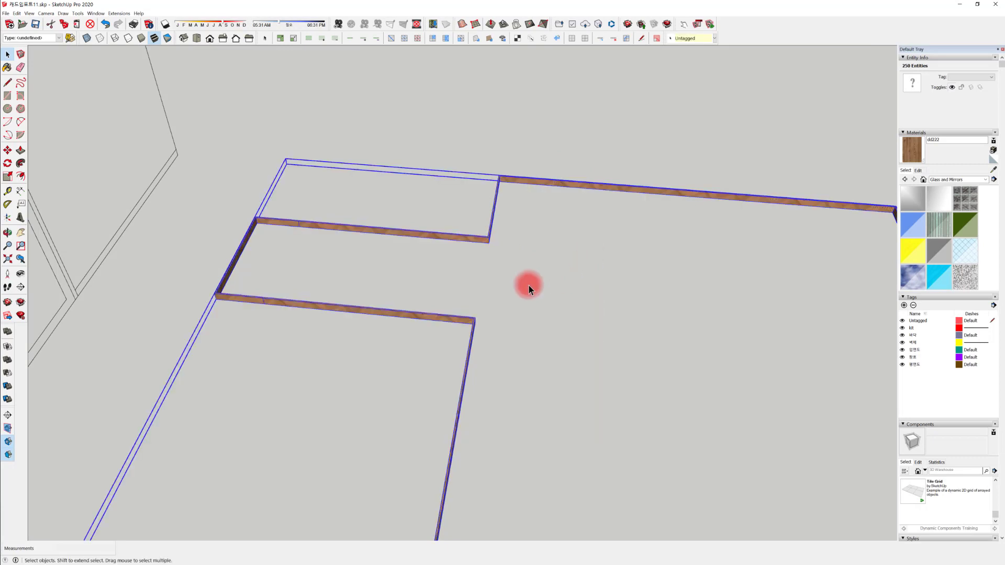
Choose white from the Colors material collection and apply it to the baseboard group
middle_click_drag(529, 285, 576, 319)
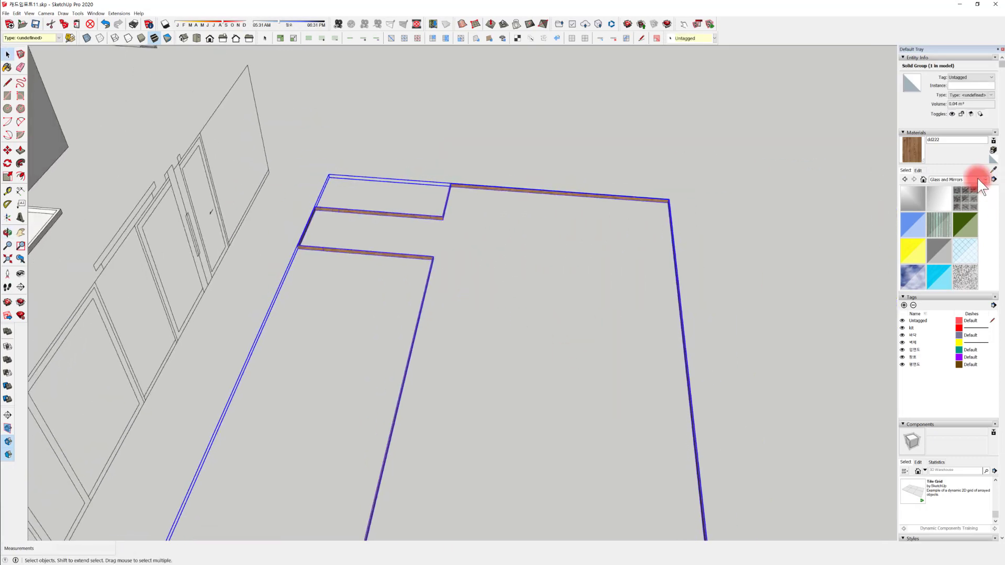
left_click(964, 178)
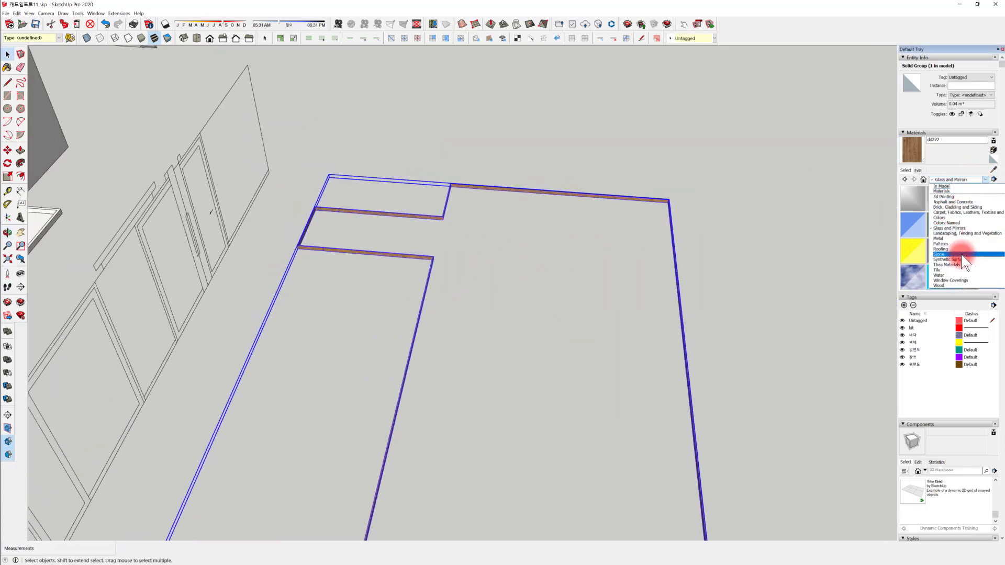
left_click(942, 217)
scroll(934, 260, "down", 10)
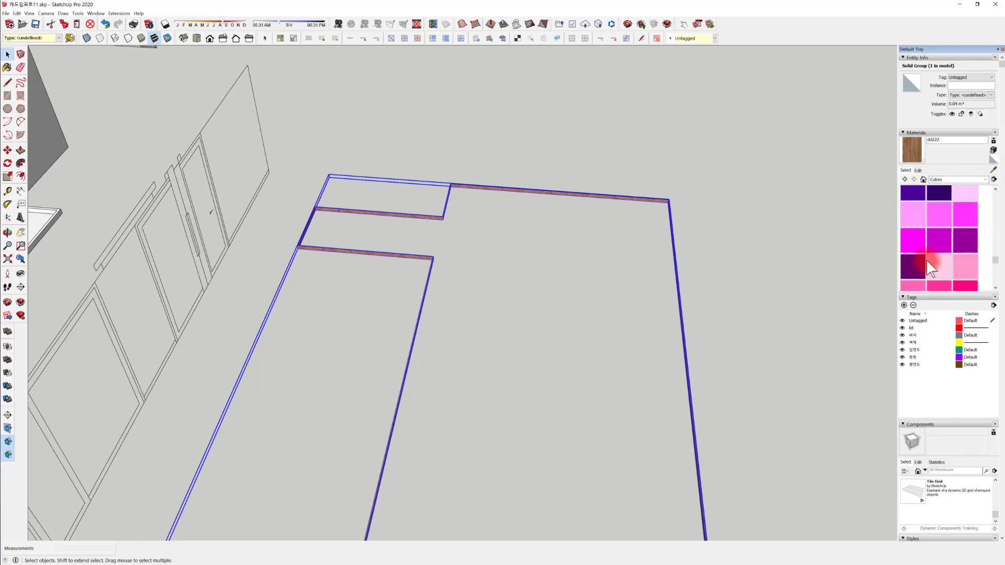
scroll(925, 260, "down", 3)
left_click(916, 224)
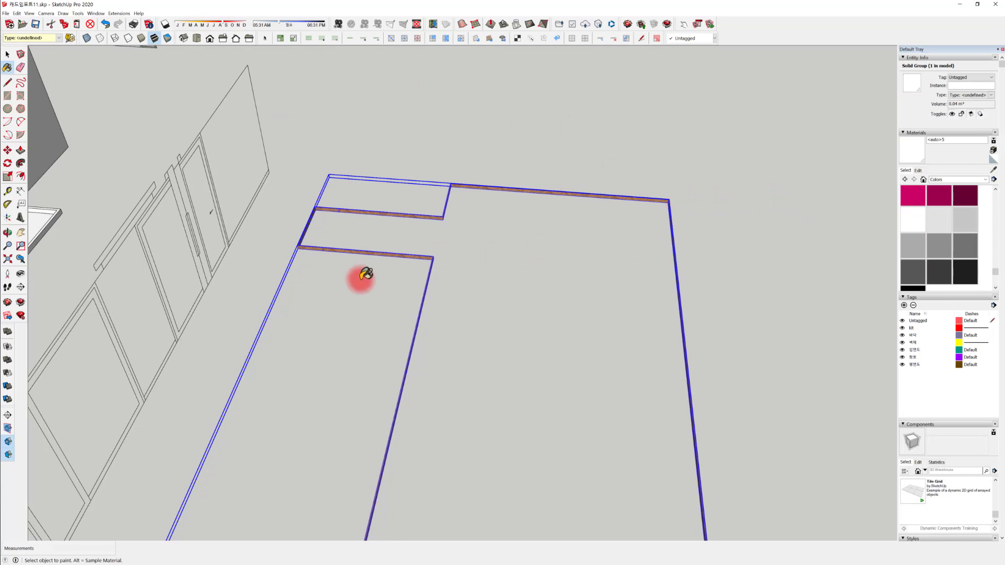
middle_click_drag(366, 274, 506, 170)
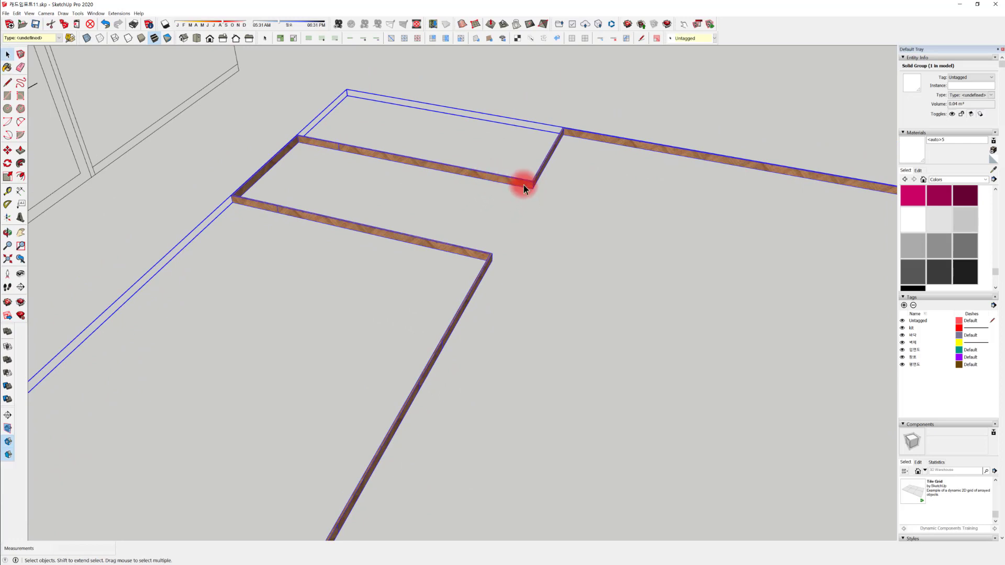
Paint all the faces inside the baseboard group white and leave the group
triple_click(523, 184)
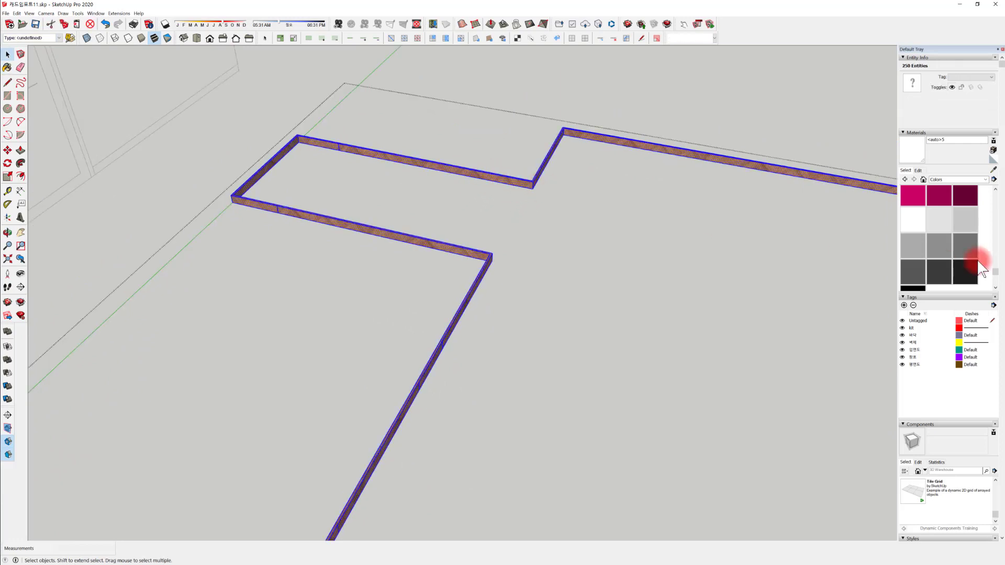
left_click(917, 224)
left_click(529, 181)
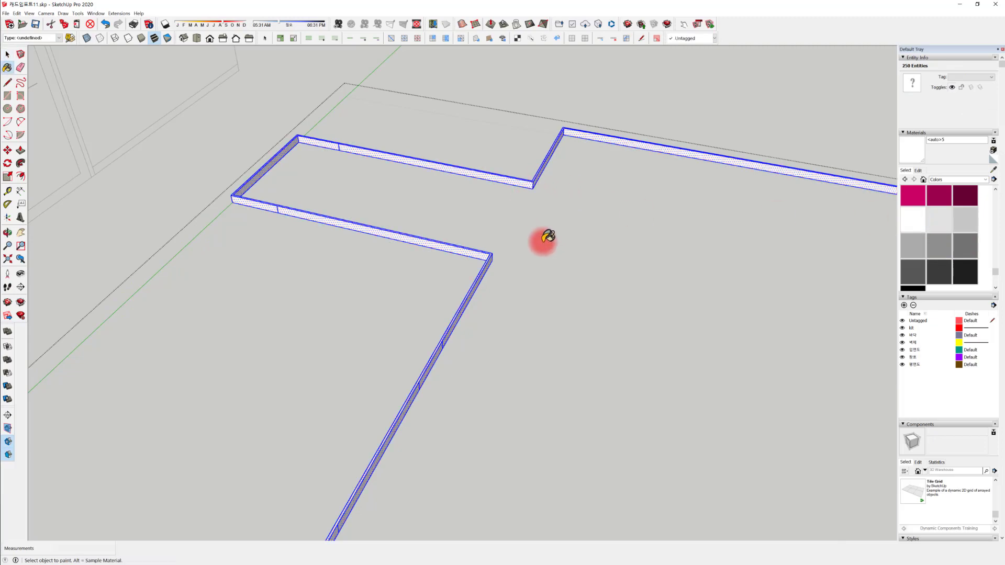
middle_click_drag(538, 235, 517, 255)
left_click(426, 147)
middle_click_drag(426, 147, 680, 294)
middle_click_drag(797, 241, 569, 262, "shift")
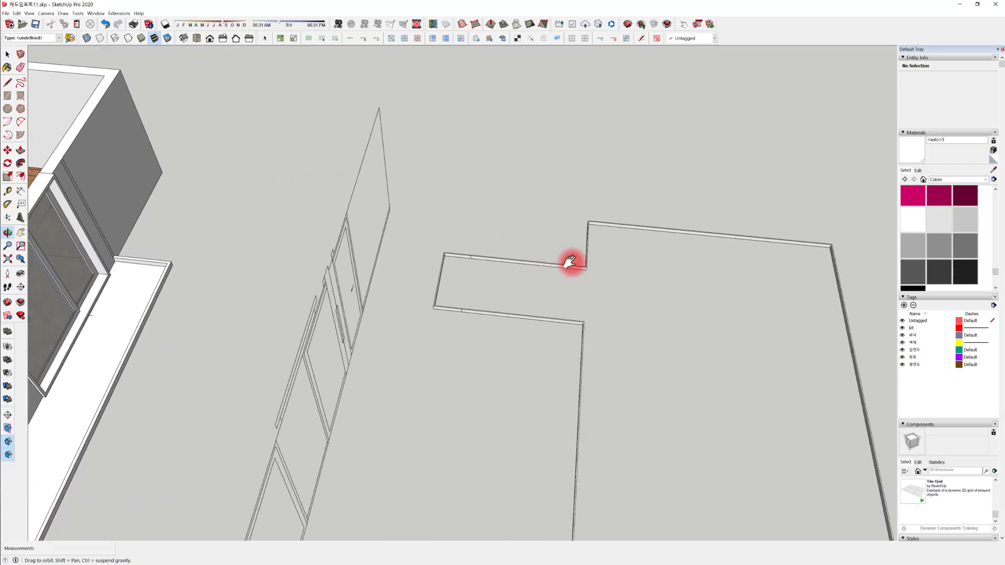
middle_click_drag(665, 266, 544, 235)
middle_click_drag(646, 272, 407, 281, "shift")
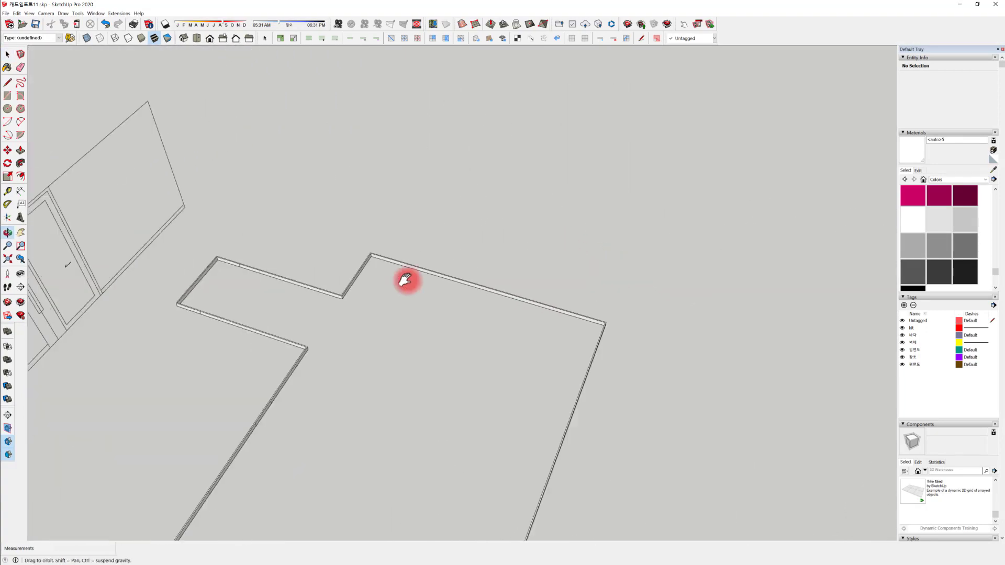
Move the baseboard group by its outer corner onto the matching wall corner at floor level inside the apartment
scroll(661, 355, "up", 3)
left_click(525, 307)
scroll(536, 314, "up", 3)
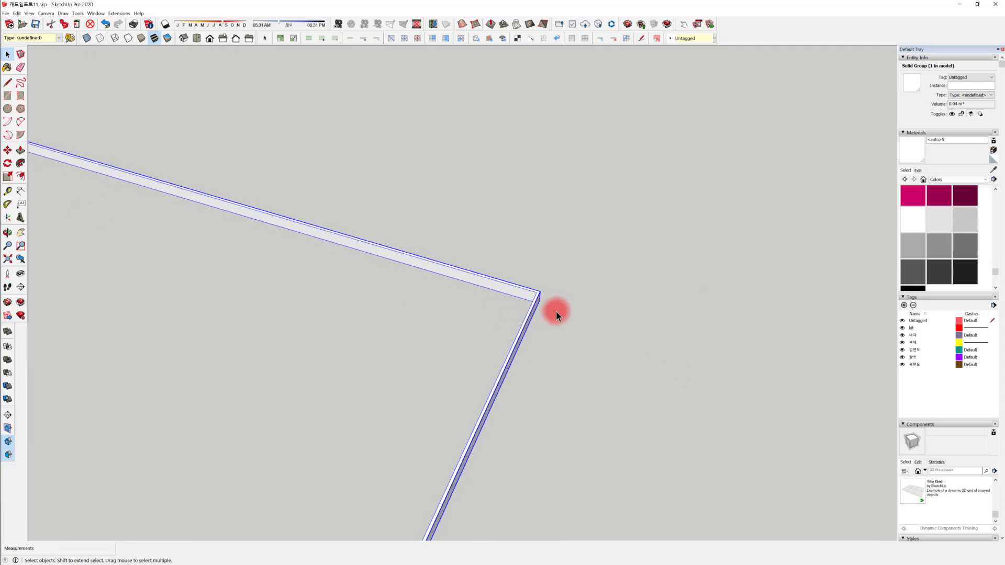
key("m")
left_click(542, 304)
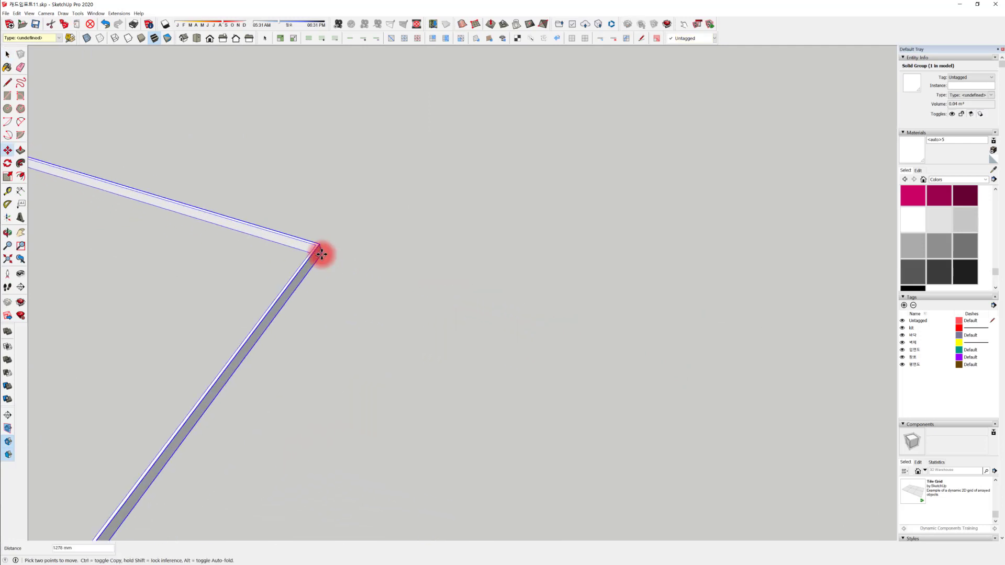
scroll(346, 269, "down", 5)
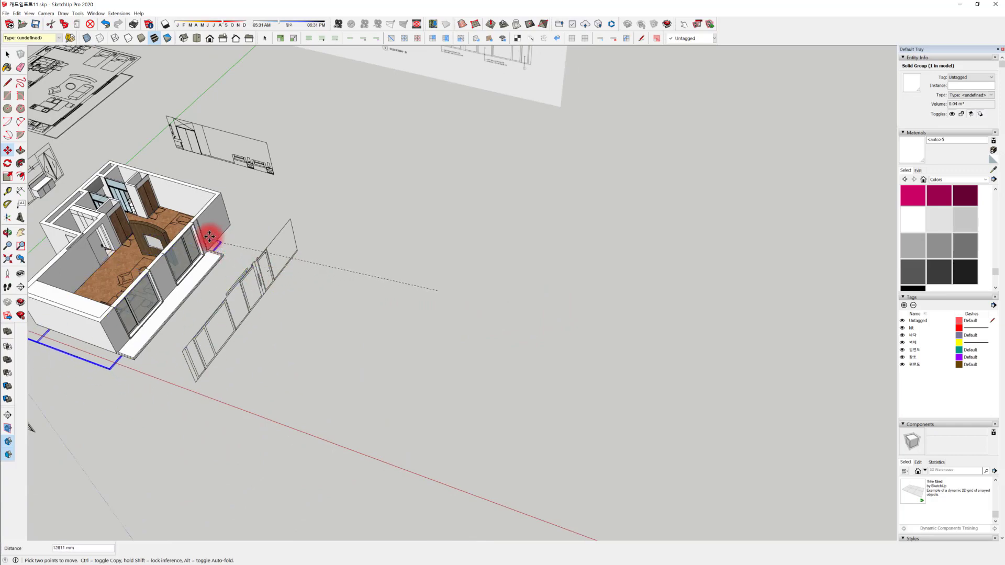
scroll(196, 234, "up", 5)
middle_click_drag(170, 204, 482, 285)
scroll(422, 285, "up", 6)
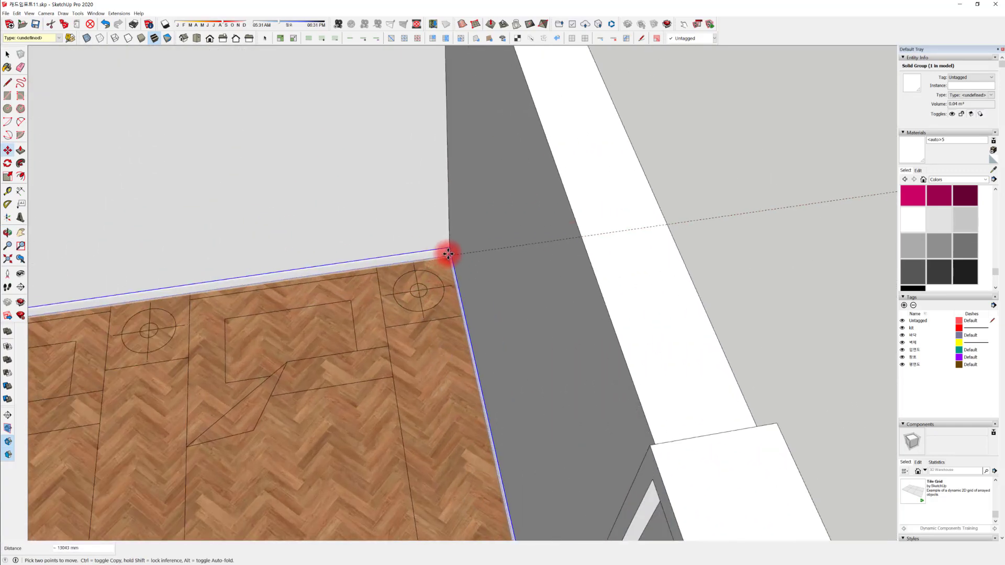
left_click(448, 254)
Inspect how the placed baseboard follows the walls and crosses the door openings
scroll(464, 269, "up", 2)
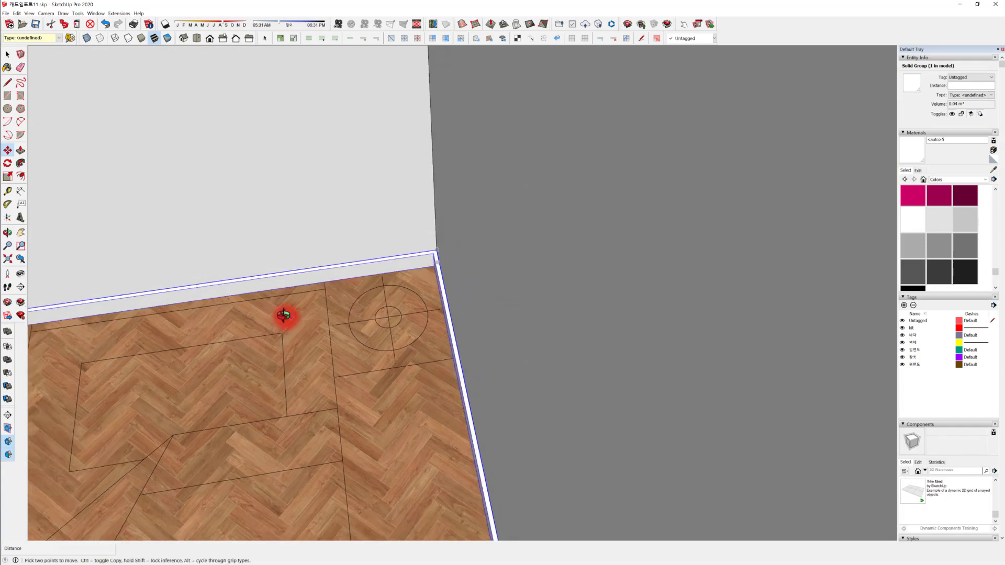
middle_click_drag(283, 315, 481, 271)
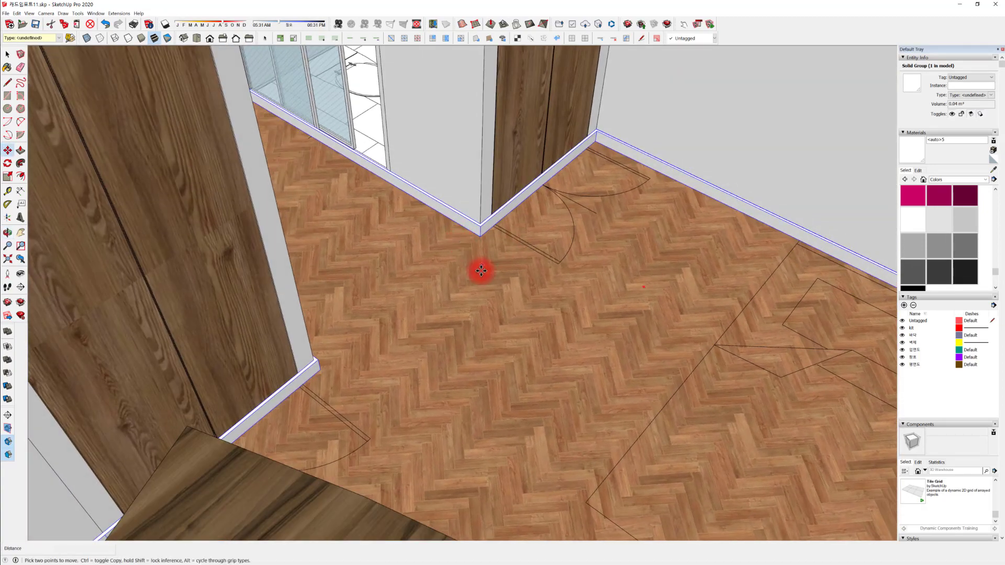
middle_click_drag(443, 320, 560, 298)
middle_click_drag(433, 370, 496, 343)
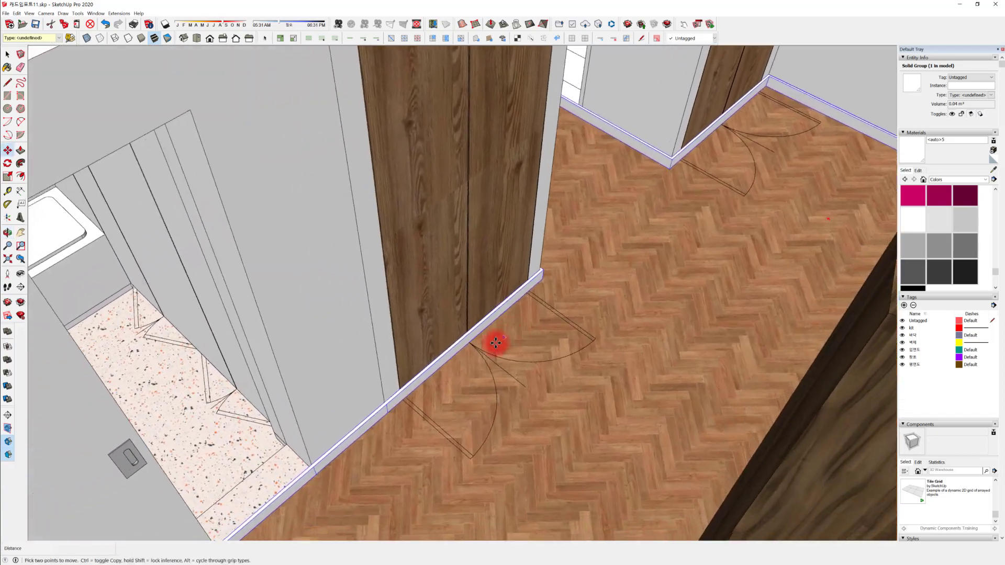
scroll(445, 361, "up", 3)
middle_click_drag(399, 381, 425, 254)
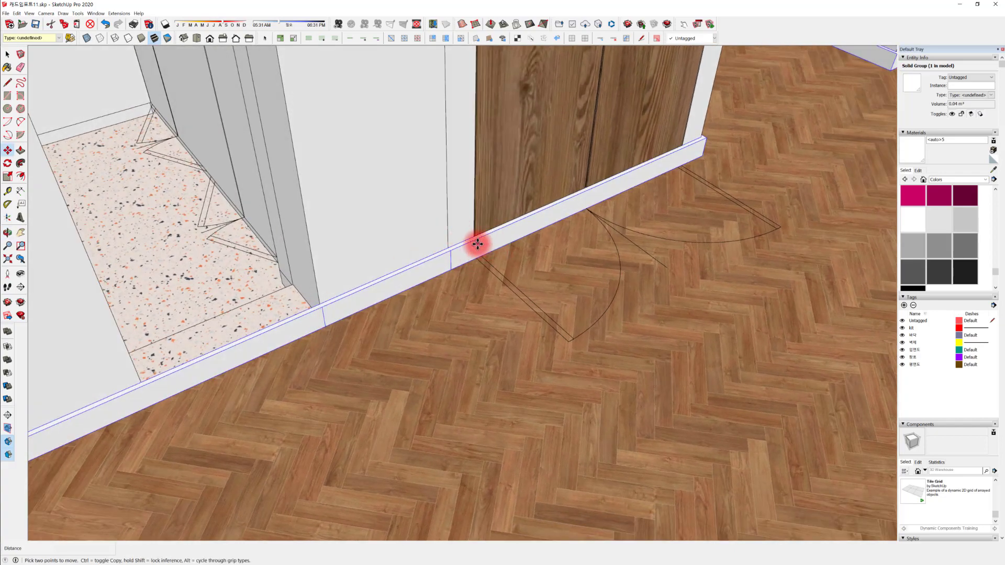
middle_click_drag(304, 309, 432, 299)
Inside the baseboard group, push the section crossing the terrazzo-floored doorway back 15 mm to remove it
triple_click(502, 333)
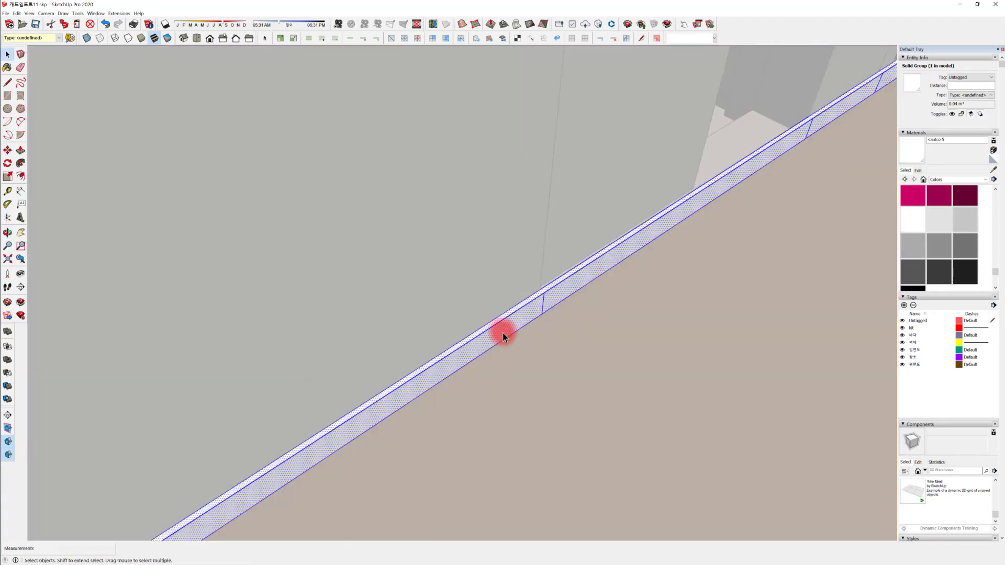
middle_click_drag(565, 272, 397, 409)
left_click(420, 385)
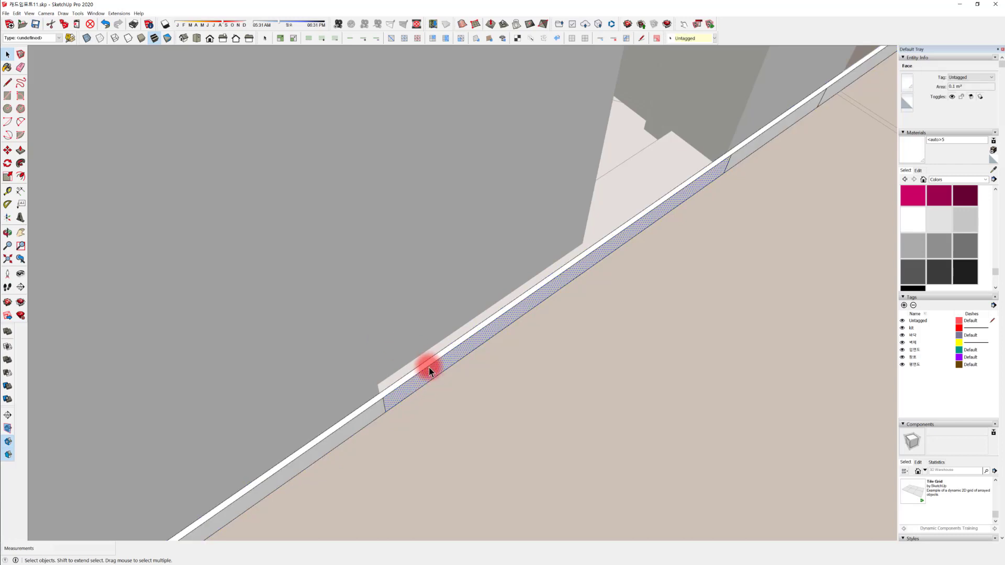
key("p")
left_click(431, 374)
left_click(424, 374)
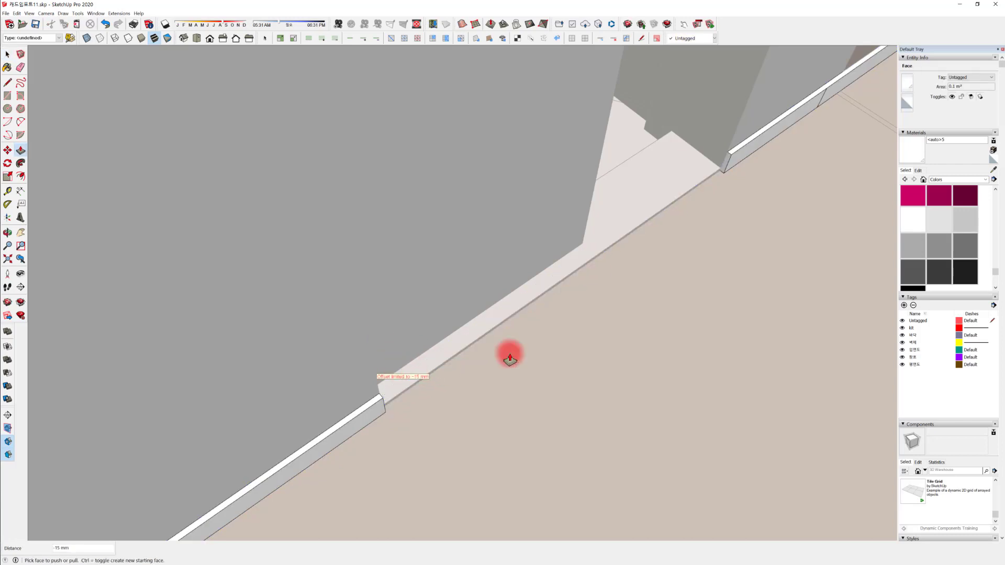
Draw 15 mm lines across the baseboard's top at both edges of the wooden double door
middle_click_drag(657, 231, 448, 353)
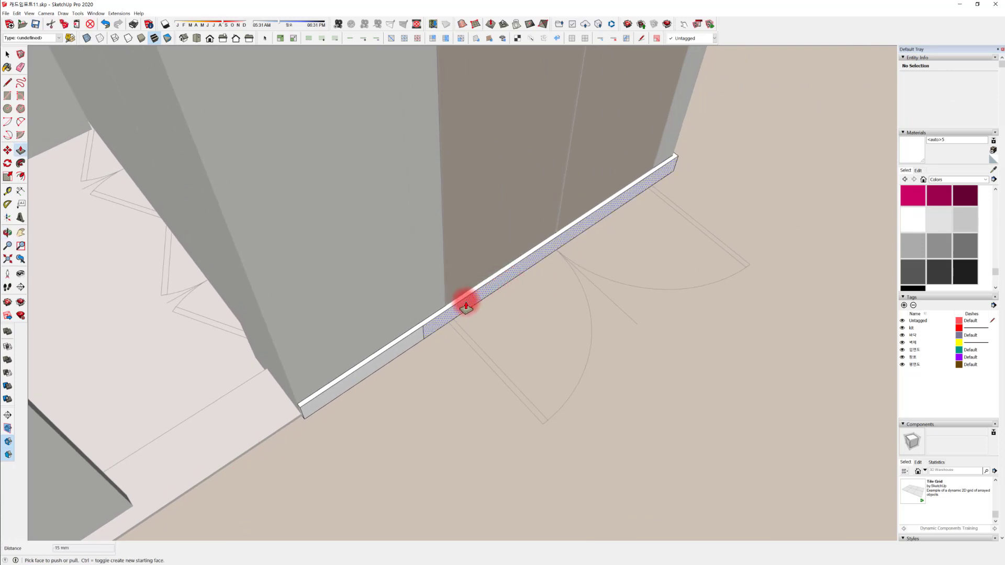
middle_click_drag(466, 269, 398, 407)
scroll(399, 406, "up", 3)
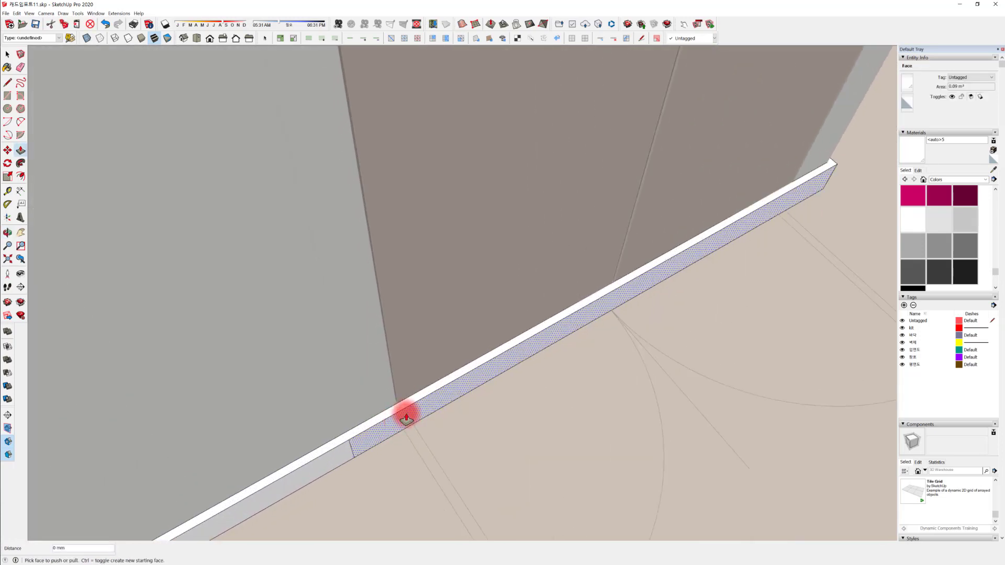
key("l")
scroll(399, 403, "up", 1)
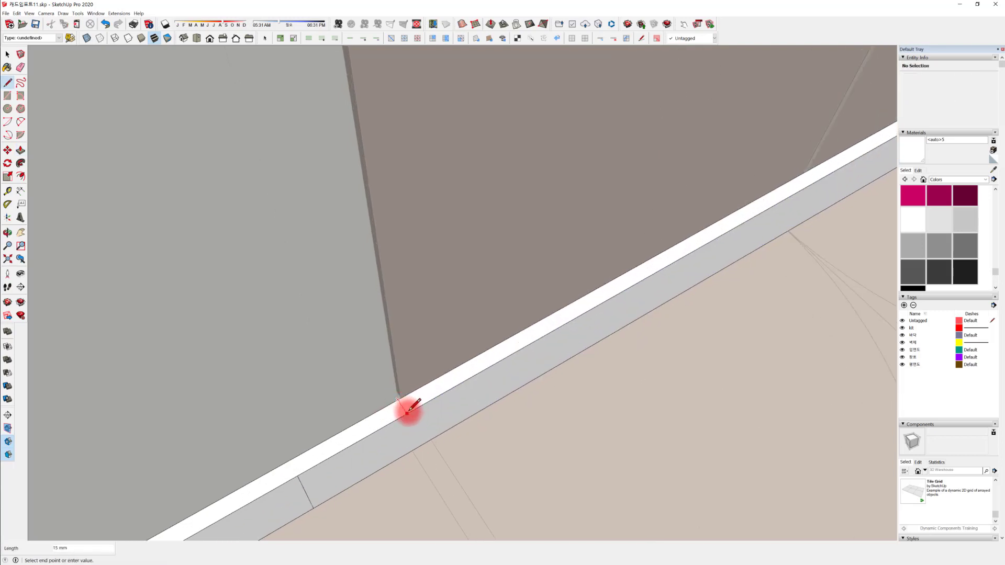
middle_click_drag(538, 348, 185, 517)
middle_click_drag(693, 239, 801, 175)
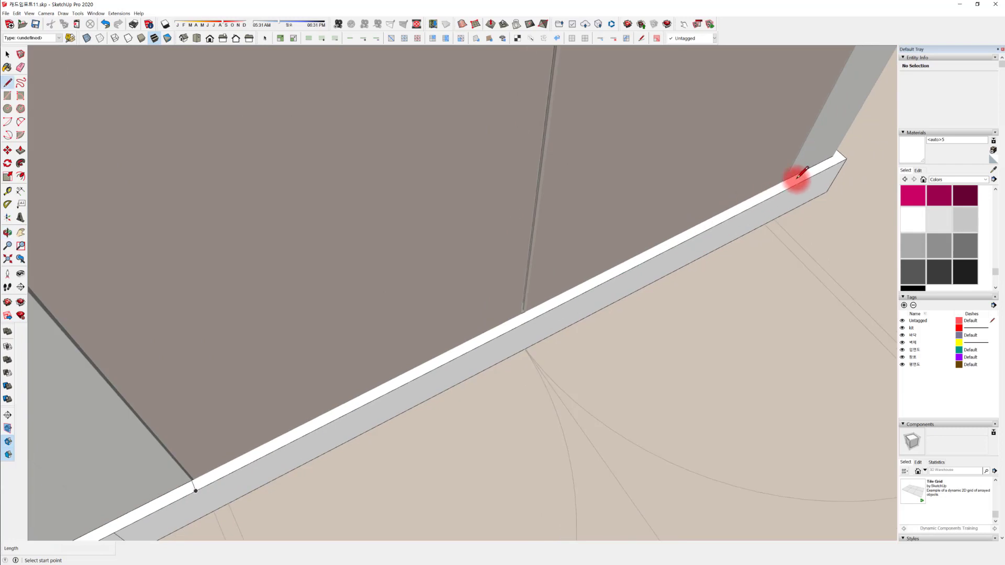
left_click(791, 185)
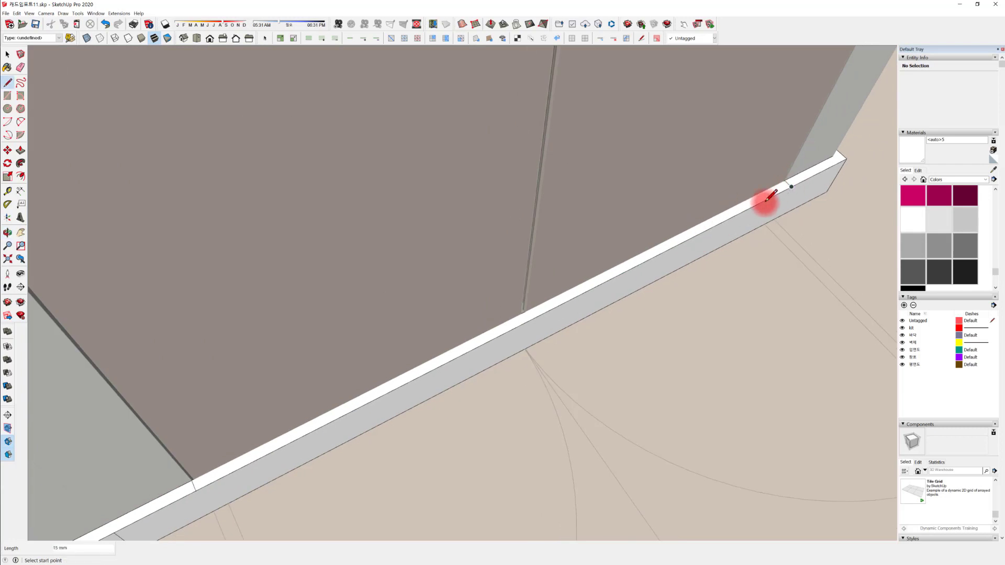
Push the baseboard's top face between the two lines down to clear the wooden door, and erase the leftover seam beside it
key("space")
key("p")
left_click(733, 212)
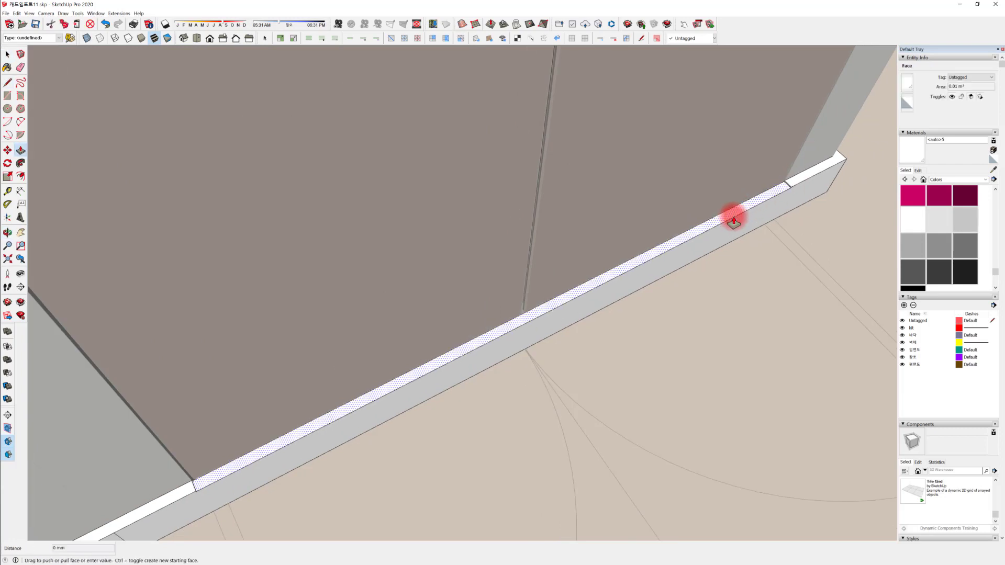
middle_click_drag(724, 257, 628, 246)
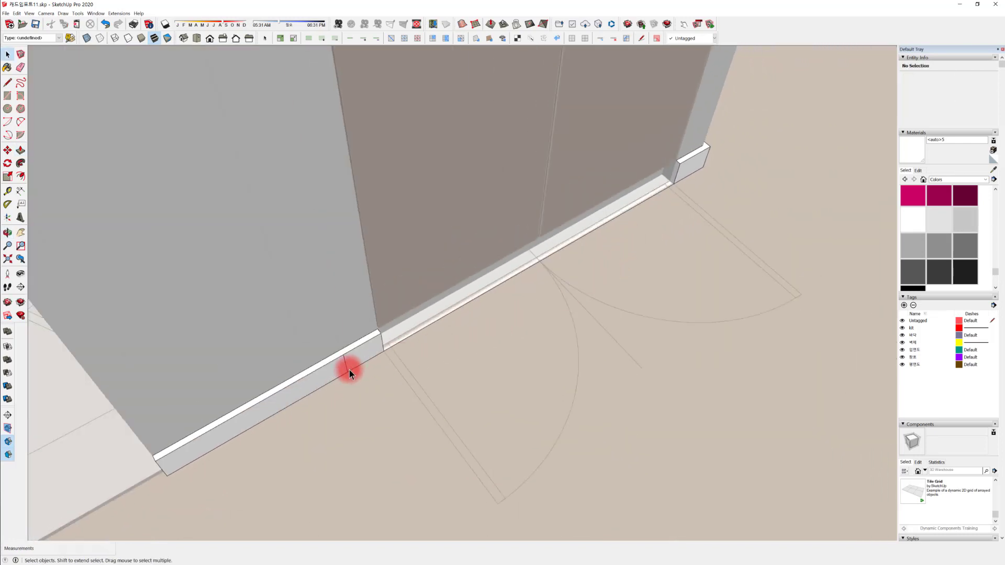
key("e")
Draw a dividing line across the baseboard's top at the wall edge beside the glass sliding-door opening
scroll(412, 345, "down", 3)
mouse_move(486, 319)
middle_mouse_down()
mouse_move(554, 292)
mouse_move(219, 516)
middle_mouse_up()
middle_click_drag(435, 288, 463, 359, "shift")
mouse_move(287, 302)
middle_mouse_down()
mouse_move(337, 319)
mouse_move(314, 319)
mouse_move(541, 354)
mouse_move(478, 402)
mouse_move(516, 382)
mouse_move(520, 361)
mouse_move(328, 352)
mouse_move(551, 355)
mouse_move(489, 360)
middle_mouse_up()
scroll(497, 367, "up", 2)
key("e")
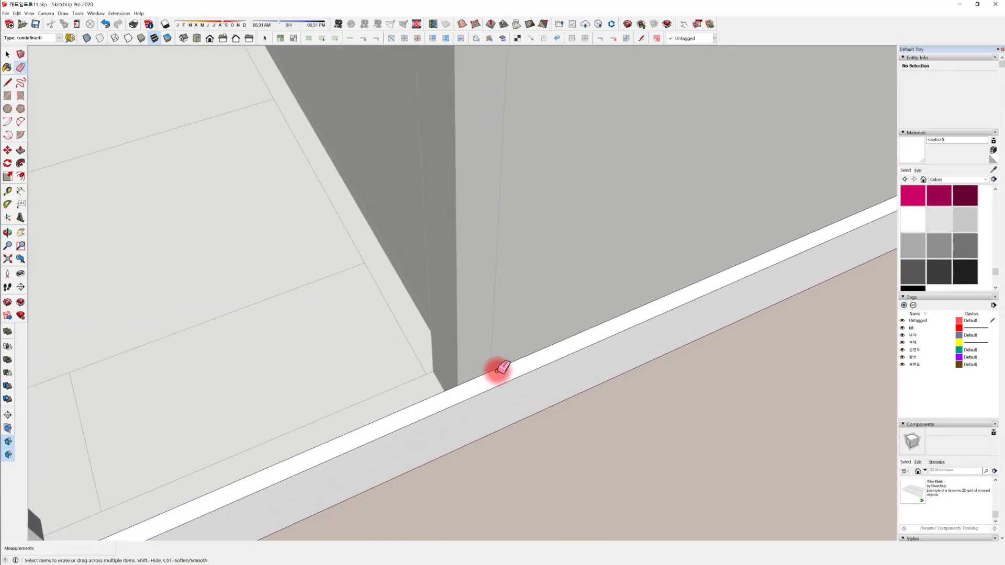
key("l")
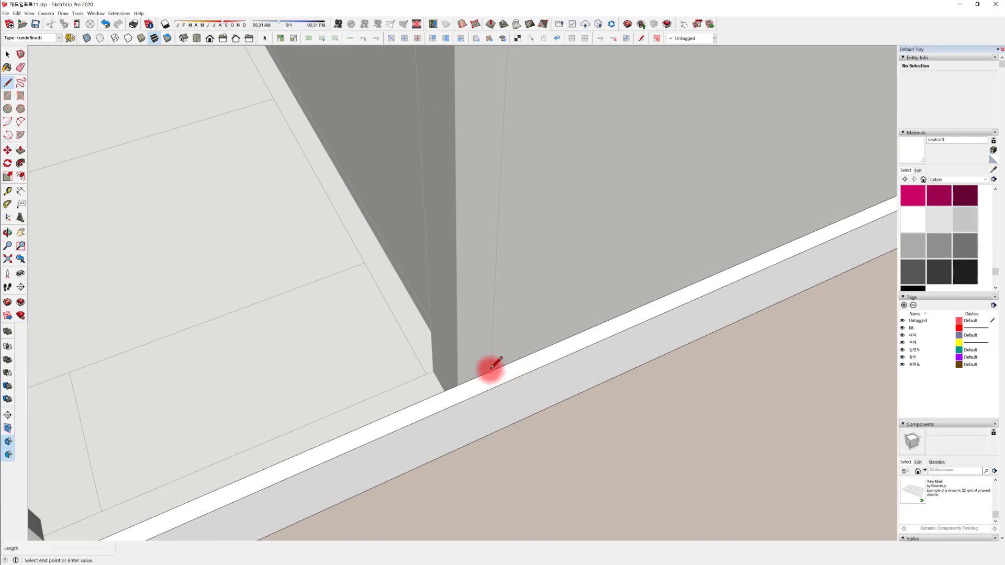
mouse_move(501, 376)
middle_mouse_down("shift")
mouse_move(370, 426)
mouse_move(667, 217)
mouse_move(326, 327)
mouse_move(630, 232)
mouse_move(449, 348)
mouse_move(321, 359)
mouse_move(177, 422)
mouse_move(373, 388)
mouse_move(240, 392)
mouse_move(219, 310)
mouse_move(206, 302)
mouse_move(280, 335)
mouse_move(285, 326)
middle_mouse_up("shift")
mouse_move(219, 300)
middle_mouse_down()
mouse_move(363, 335)
mouse_move(152, 325)
mouse_move(262, 312)
mouse_move(427, 323)
mouse_move(306, 355)
middle_mouse_up()
Push the baseboard section in front of the glass sliding doors down and delete the strip left on the floor
key("p")
left_click_drag(369, 340, 411, 393)
middle_click_drag(411, 393, 316, 343)
left_click_drag(332, 315, 366, 346)
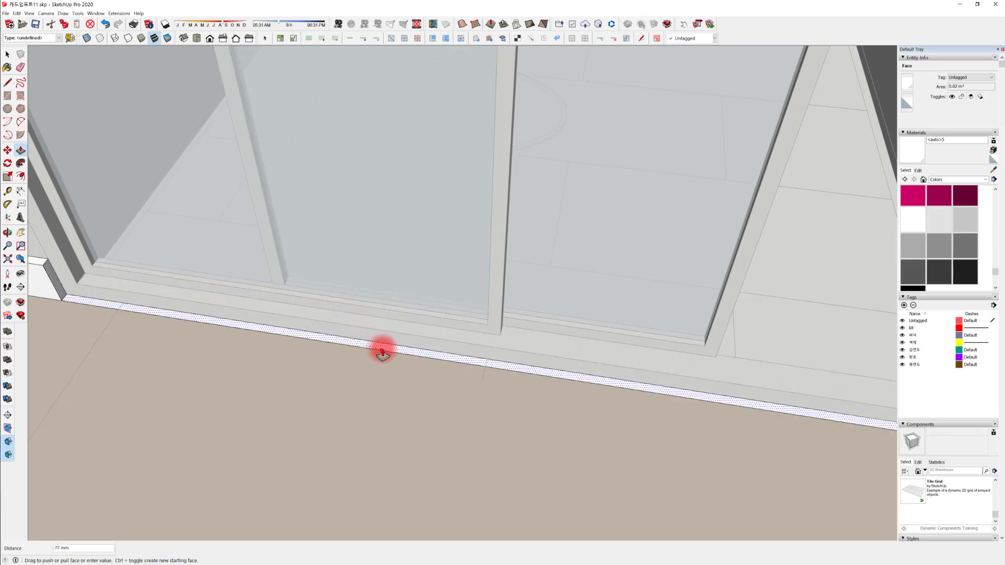
middle_click_drag(355, 337, 386, 344)
key("space")
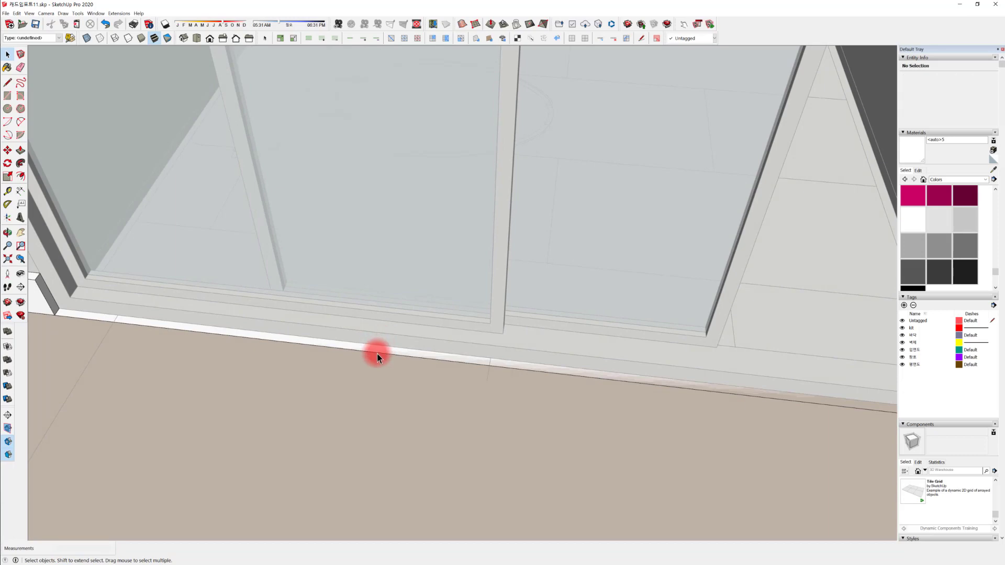
left_click(382, 349)
key("Delete")
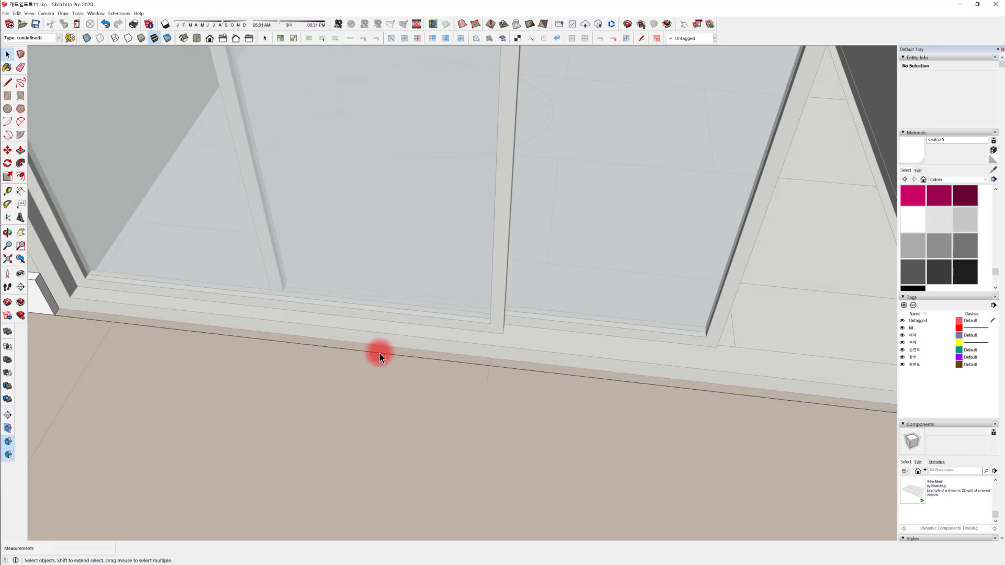
Push the baseboard section in front of the large window near the curved partition back through its thickness to remove it
scroll(413, 382, "down", 3)
middle_click_drag(486, 399, 575, 359)
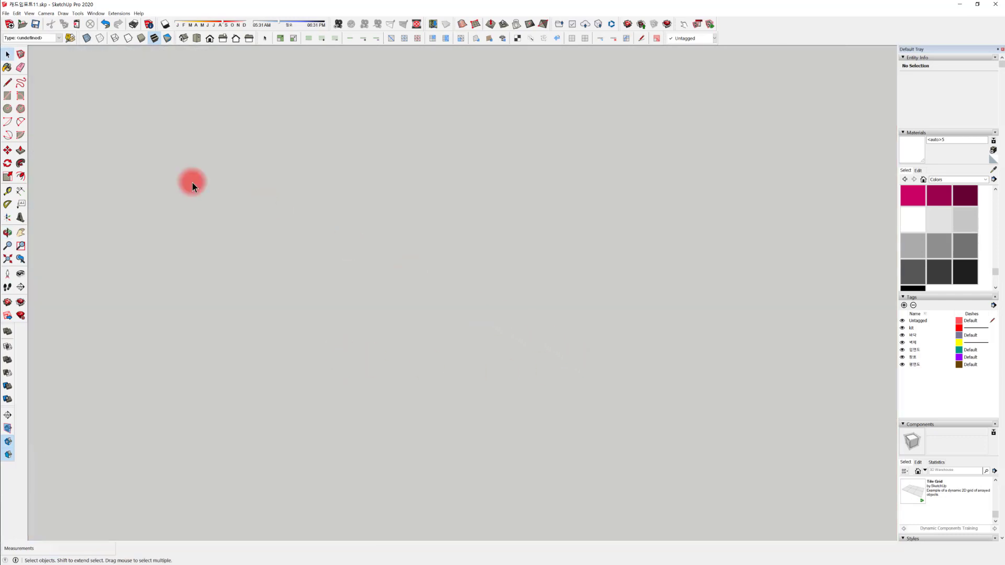
left_click(7, 259)
scroll(561, 386, "up", 5)
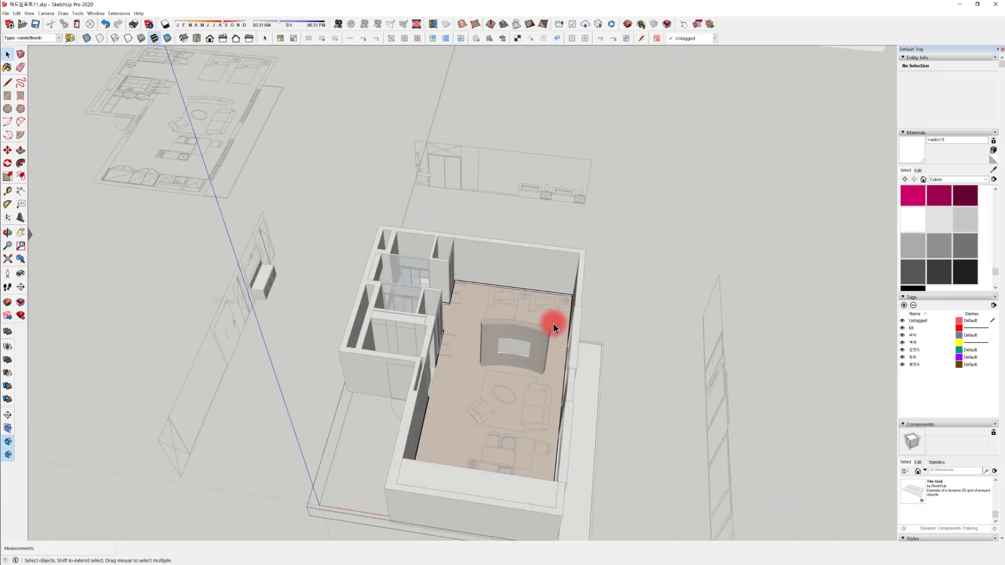
scroll(602, 421, "up", 10)
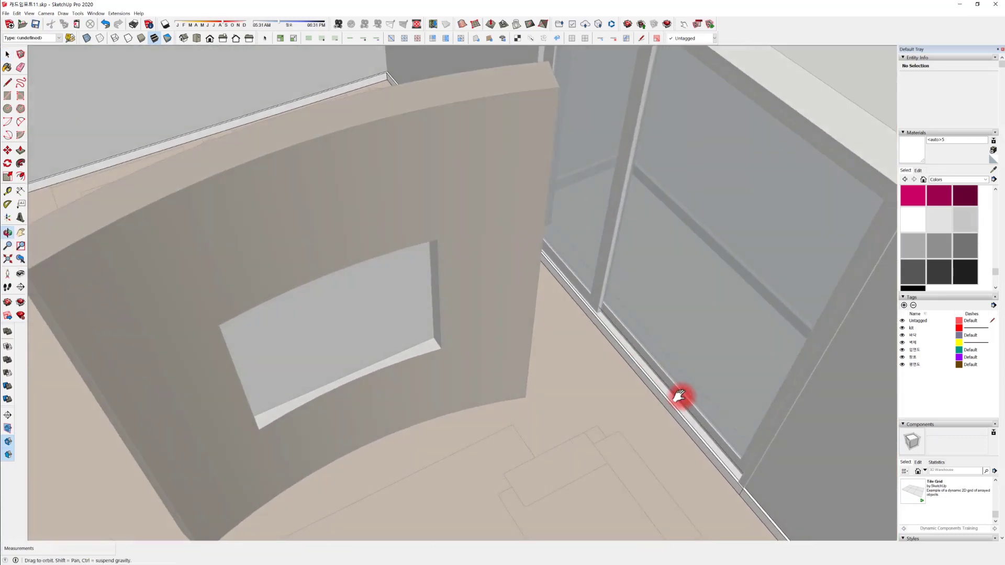
middle_click_drag(679, 396, 561, 355)
scroll(565, 351, "up", 5)
left_click(564, 332)
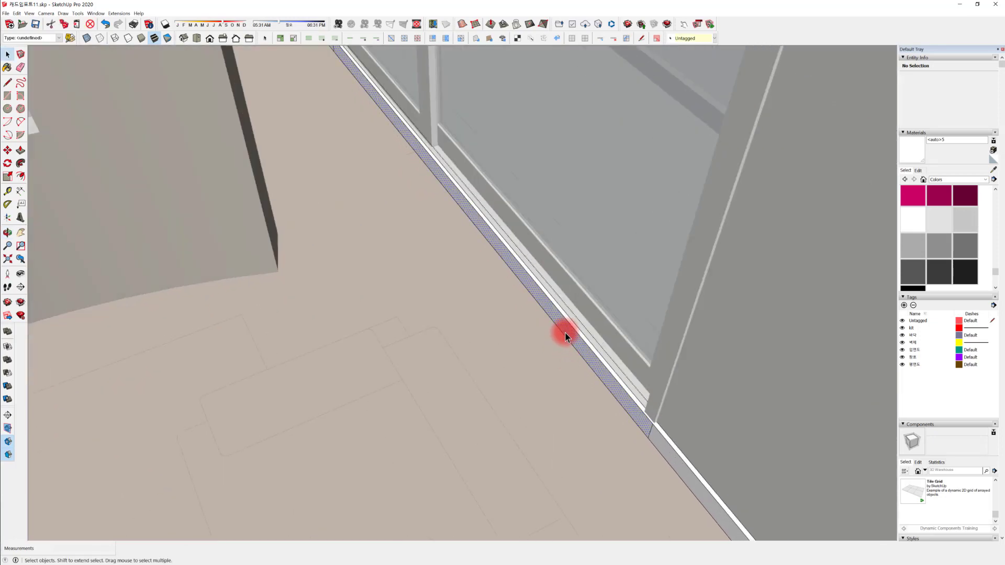
left_click(566, 339)
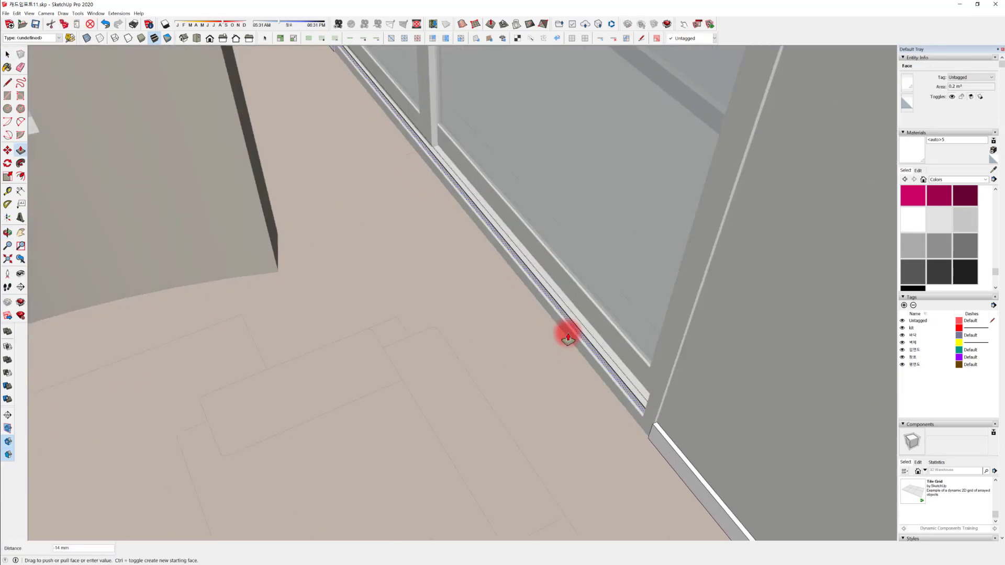
left_click(581, 328)
Push the baseboard section in front of the adjacent window by the dining chairs back 15 mm to remove it
middle_click_drag(581, 327, 475, 243)
left_click(498, 323)
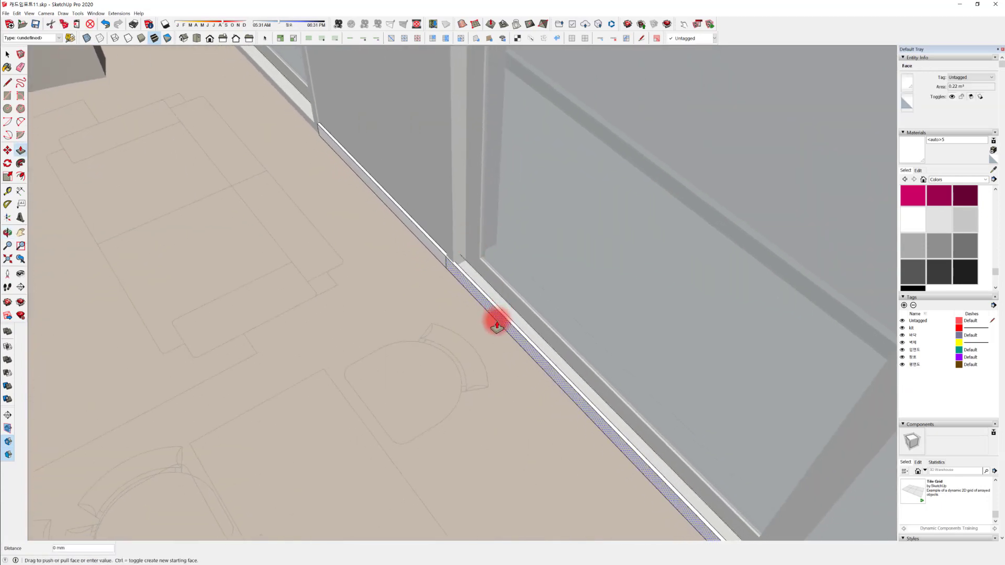
left_click(502, 309)
Erase the vertical seam line on the baseboard's front face along the plain wall
middle_click_drag(503, 309, 497, 262)
scroll(475, 258, "up", 3)
scroll(475, 258, "up", 2)
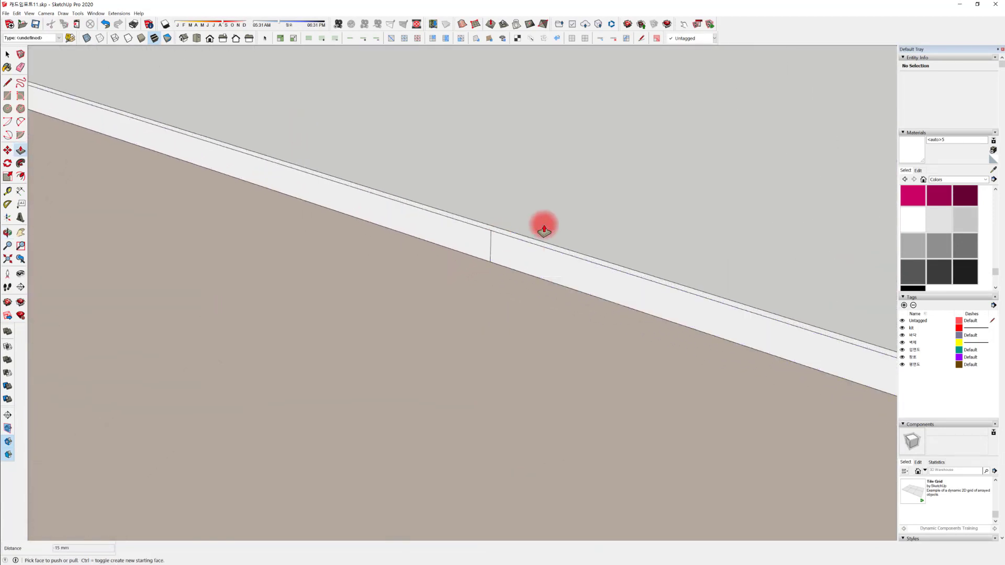
key("e")
left_click(490, 245)
Split the baseboard's top face with a line at each edge of the opposite glass sliding door opening to the tiled room
mouse_move(362, 208)
middle_mouse_down("shift")
mouse_move(787, 307)
mouse_move(844, 333)
middle_mouse_up("shift")
mouse_move(228, 142)
middle_mouse_down()
mouse_move(261, 129)
mouse_move(146, 185)
mouse_move(317, 236)
mouse_move(316, 244)
mouse_move(503, 262)
mouse_move(258, 300)
mouse_move(456, 197)
middle_mouse_up()
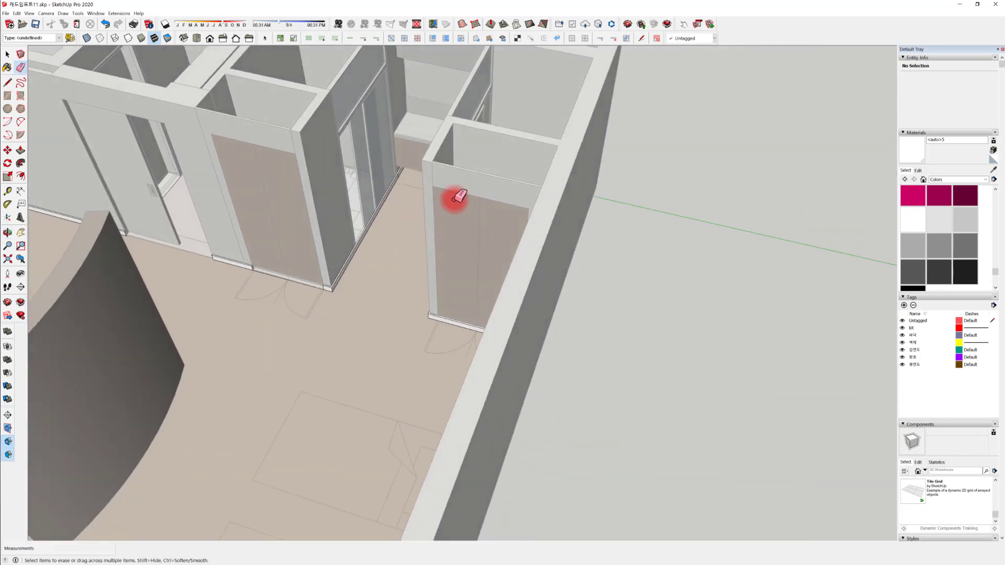
scroll(354, 207, "up", 10)
scroll(316, 285, "up", 5)
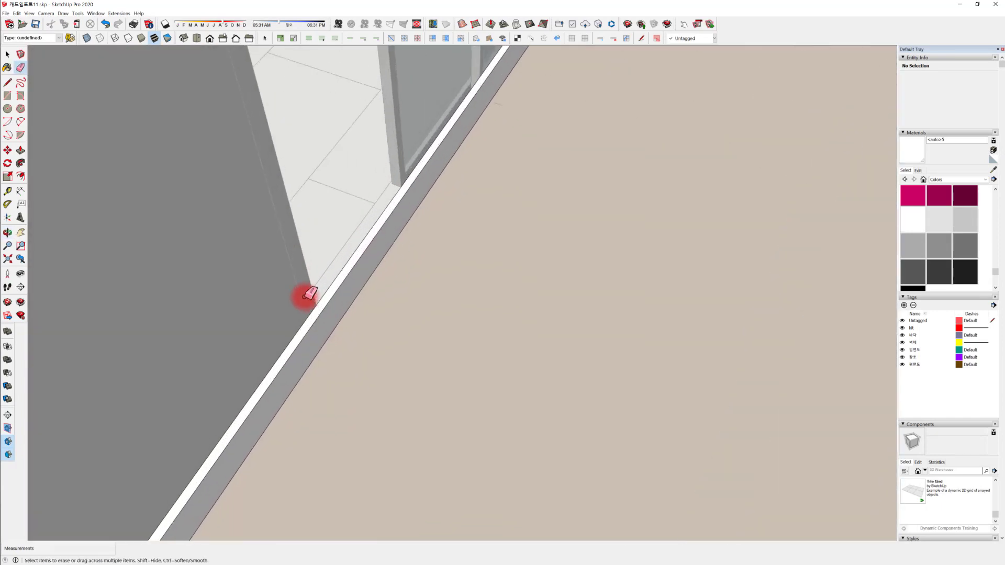
key("l")
scroll(304, 314, "up", 2)
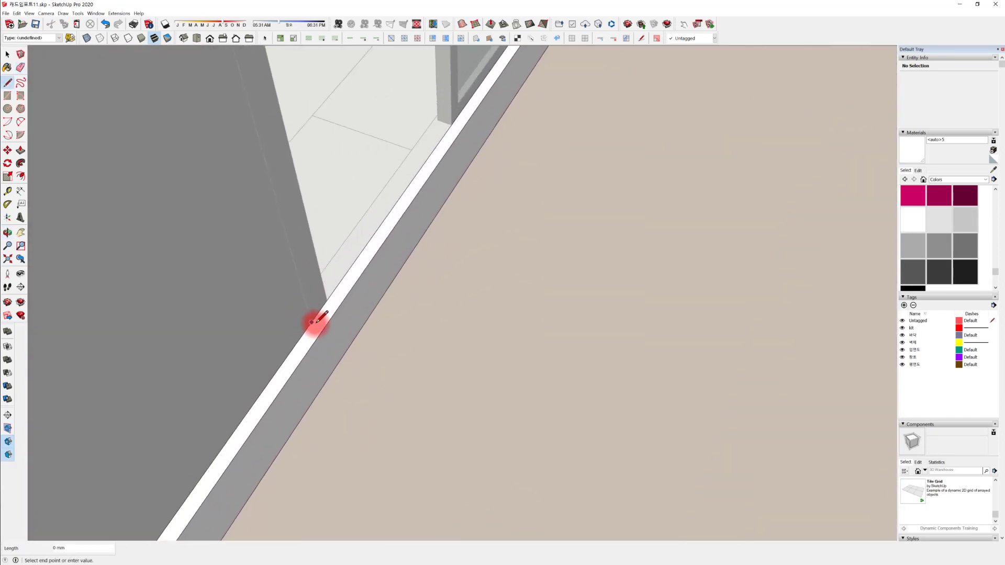
key("o")
left_click_drag(392, 274, 220, 442)
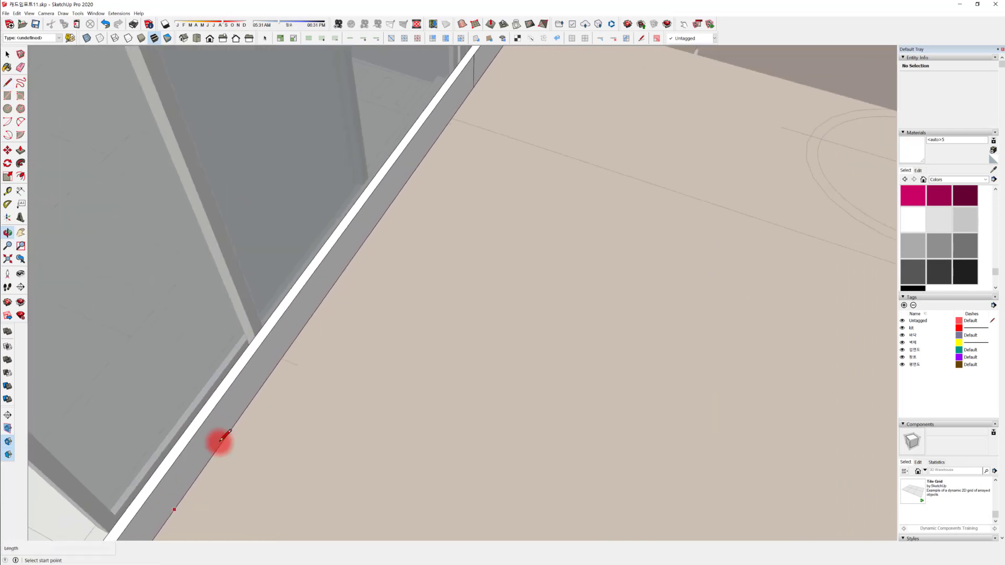
key("l")
scroll(350, 312, "down", 4)
scroll(371, 268, "up", 2)
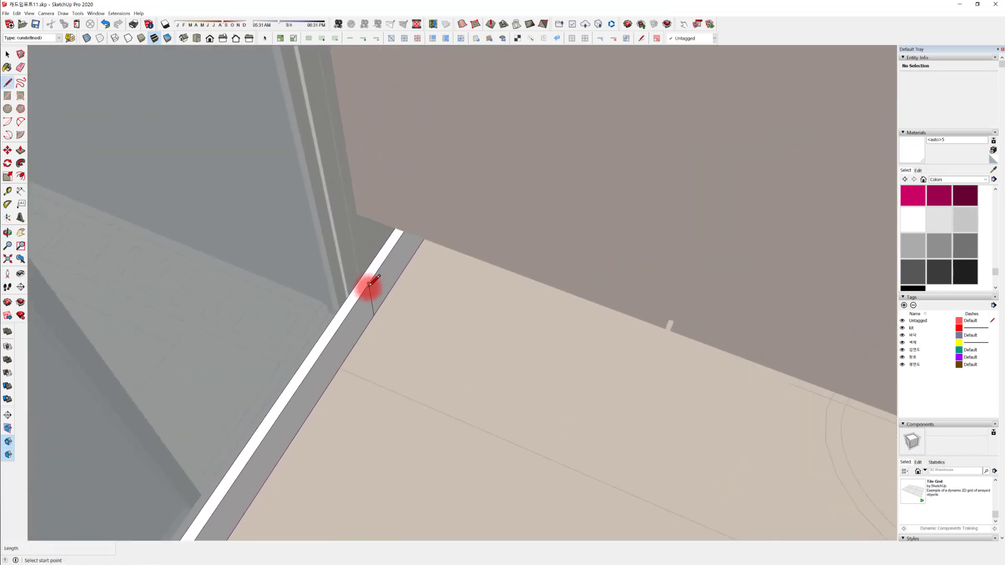
key("o")
left_click_drag(362, 279, 397, 74)
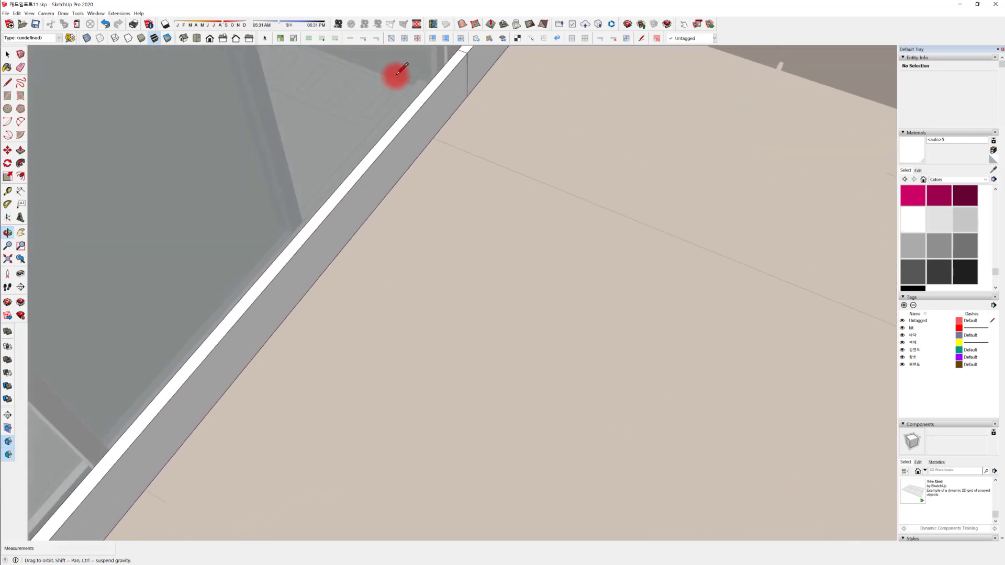
Push the baseboard section in front of the opposite glass sliding doors down 80 mm and delete the strip left on the floor
key("p")
left_click_drag(388, 135, 382, 203)
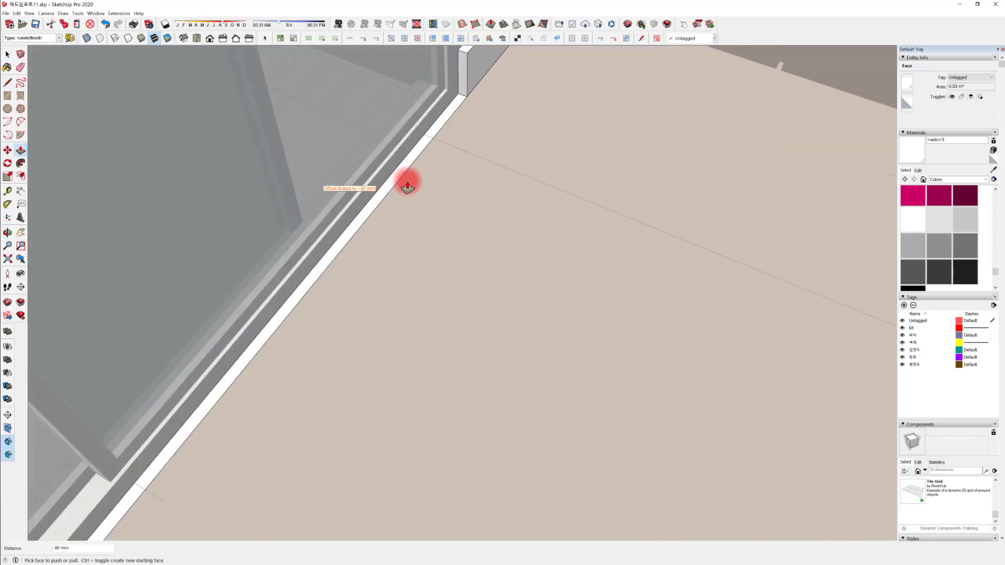
key("space")
left_click(397, 181)
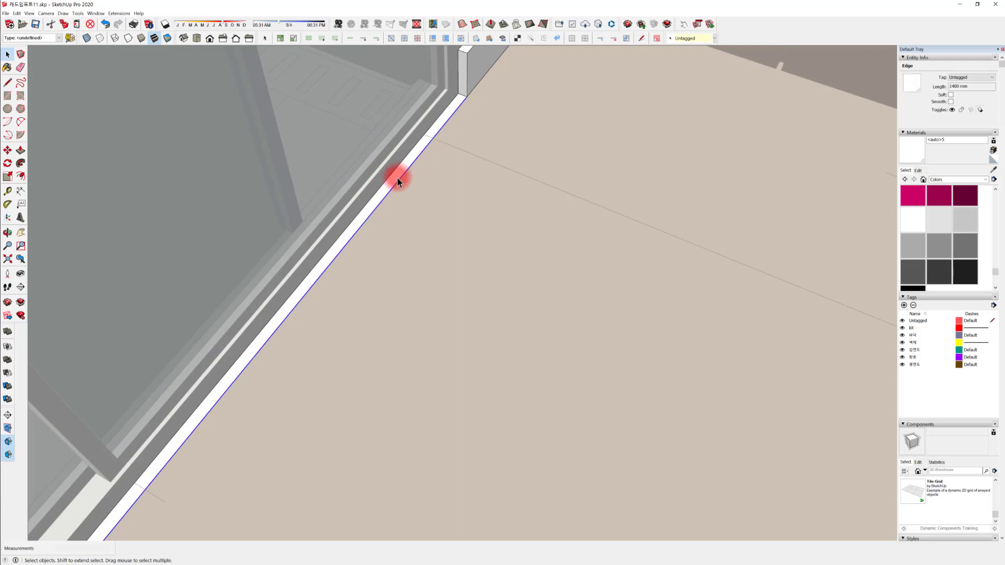
key("Delete")
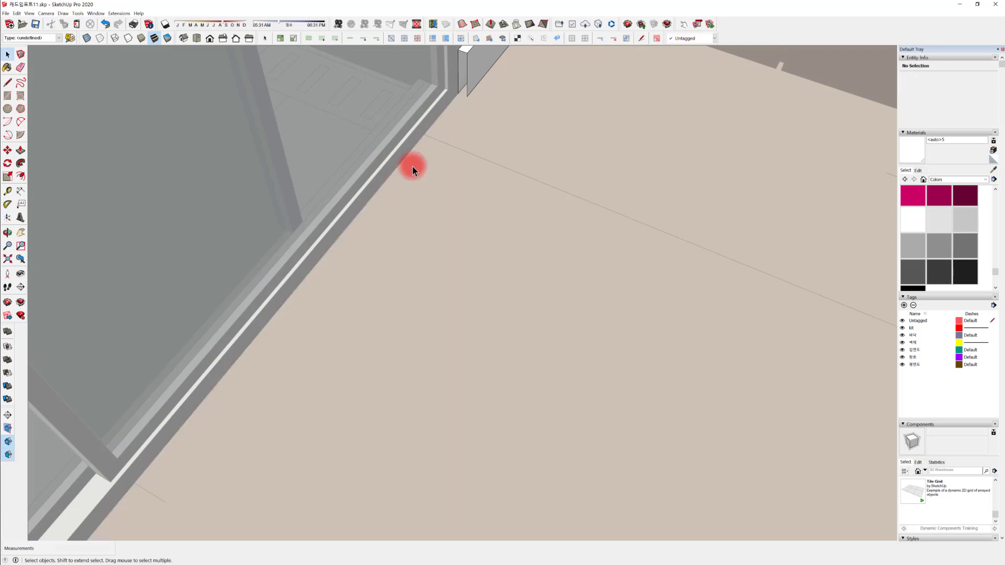
key("ctrl+z")
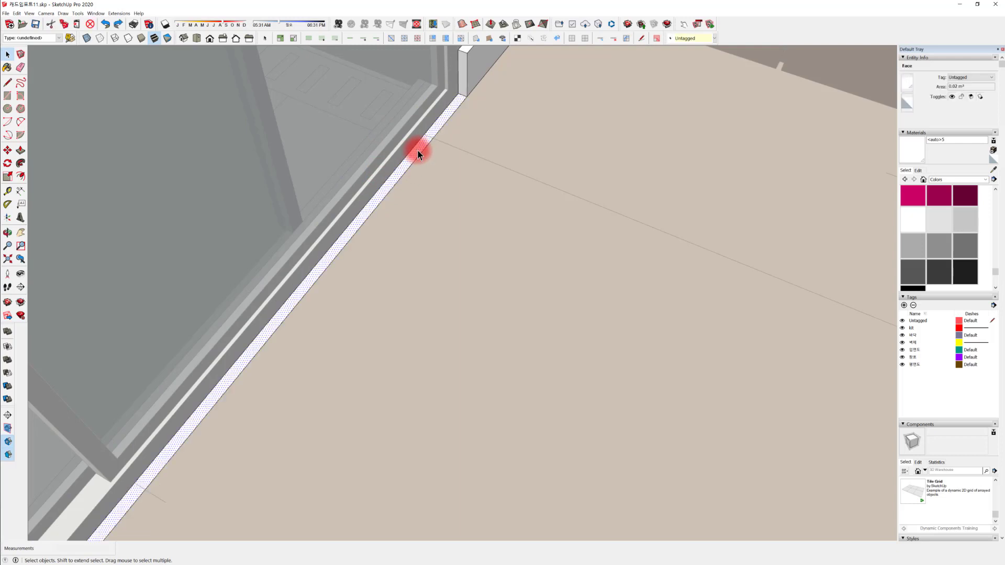
key("Delete")
left_click(418, 156)
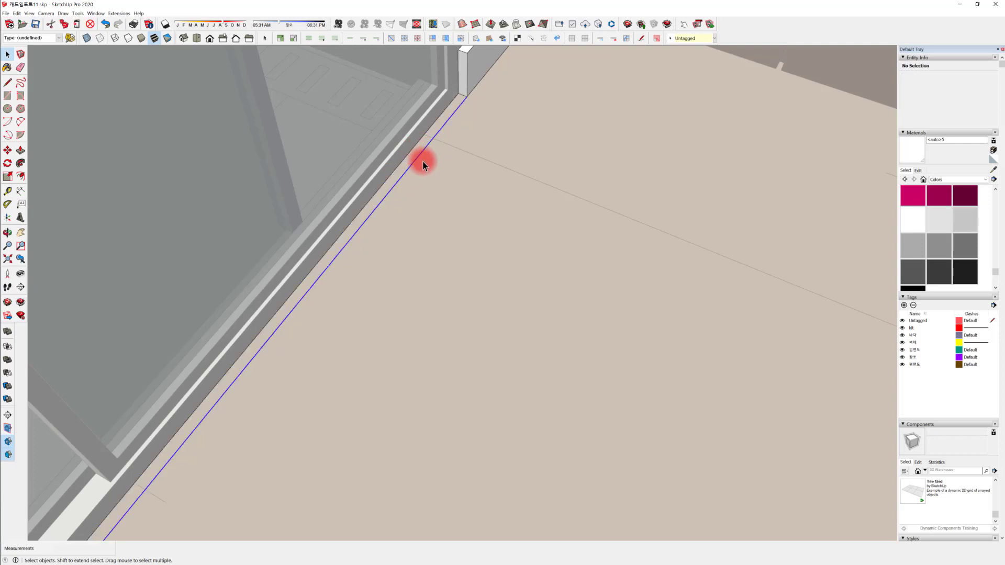
left_click(413, 149)
Split the baseboard's top face with a line at each edge of the double closet door beside the plain wall
middle_click_drag(418, 154, 460, 314)
scroll(468, 321, "up", 5)
scroll(461, 325, "up", 2)
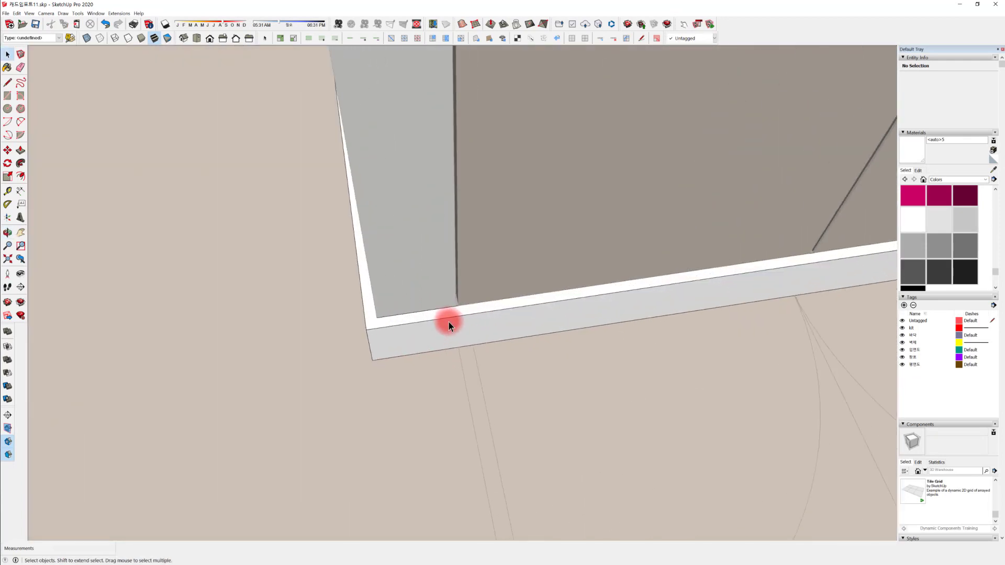
key("l")
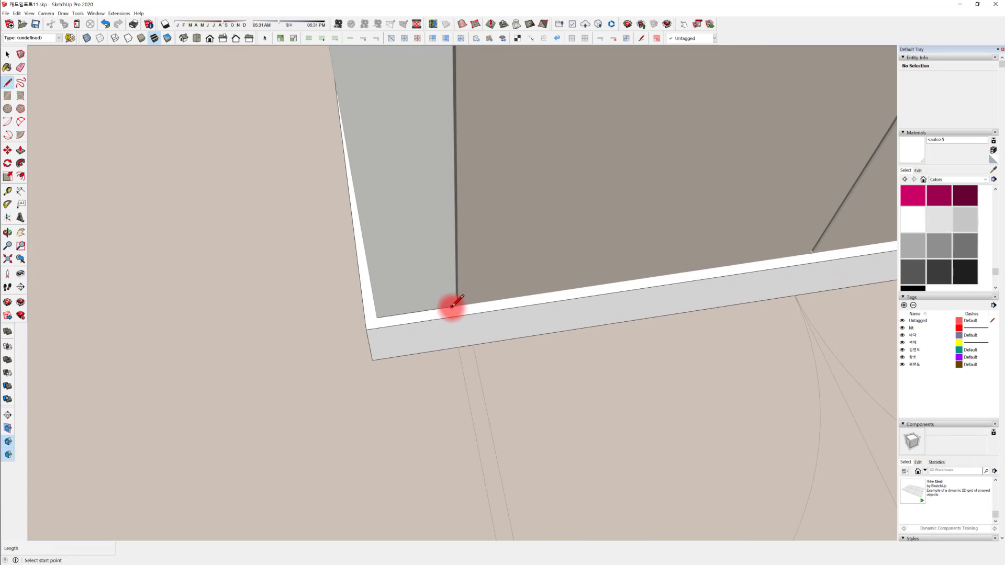
scroll(451, 306, "up", 2)
left_click(462, 296)
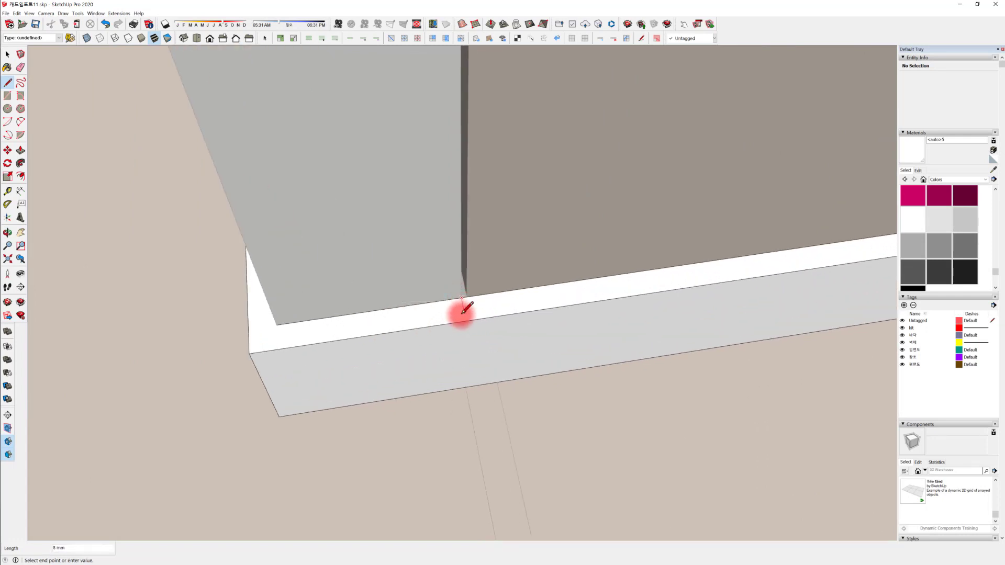
middle_click_drag(498, 308, 706, 348)
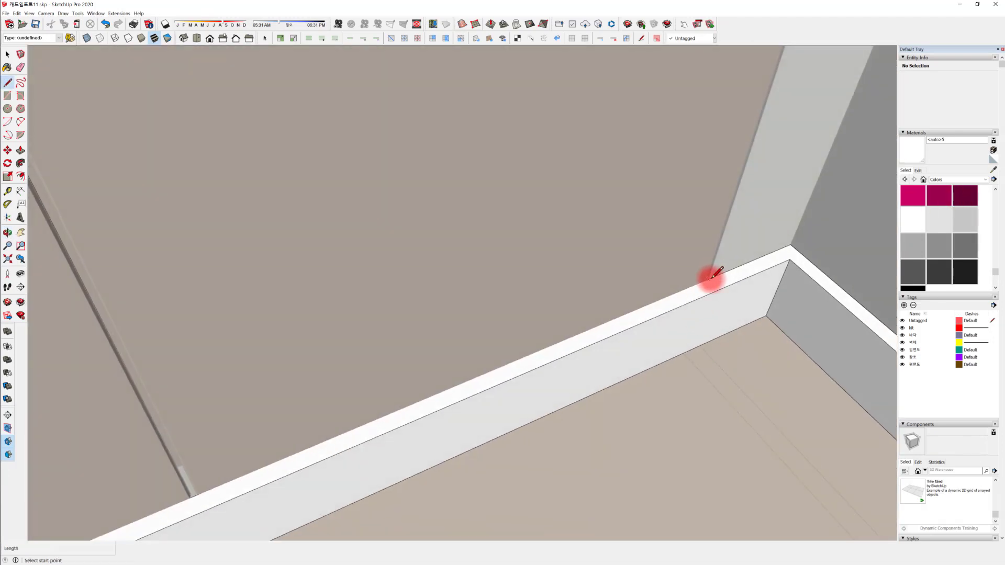
left_click(719, 288)
Push the baseboard section in front of the double closet door down to the floor and delete its leftover strip and edge
key("space")
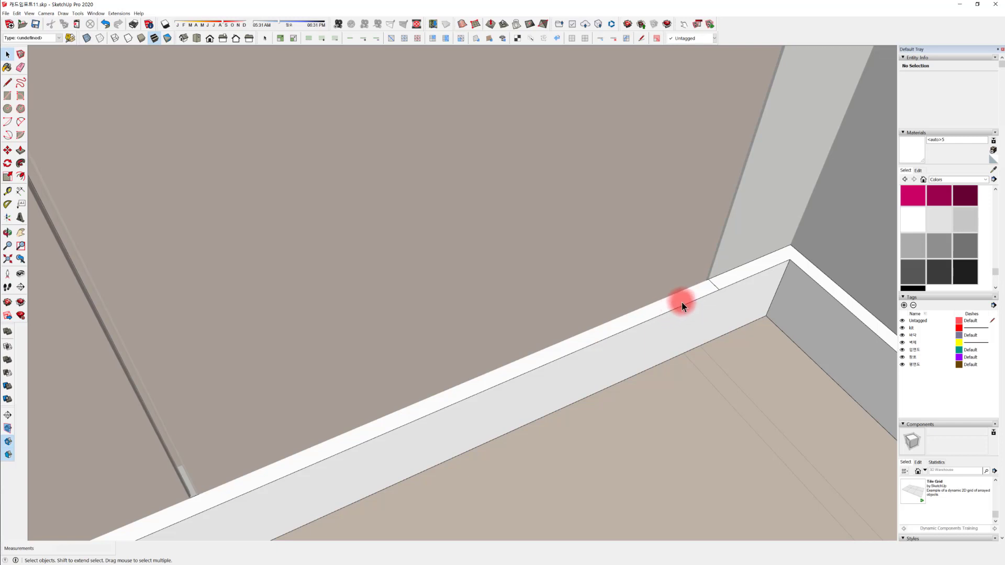
left_click(681, 302)
key("p")
left_click_drag(700, 291, 675, 359)
key("space")
key("Escape")
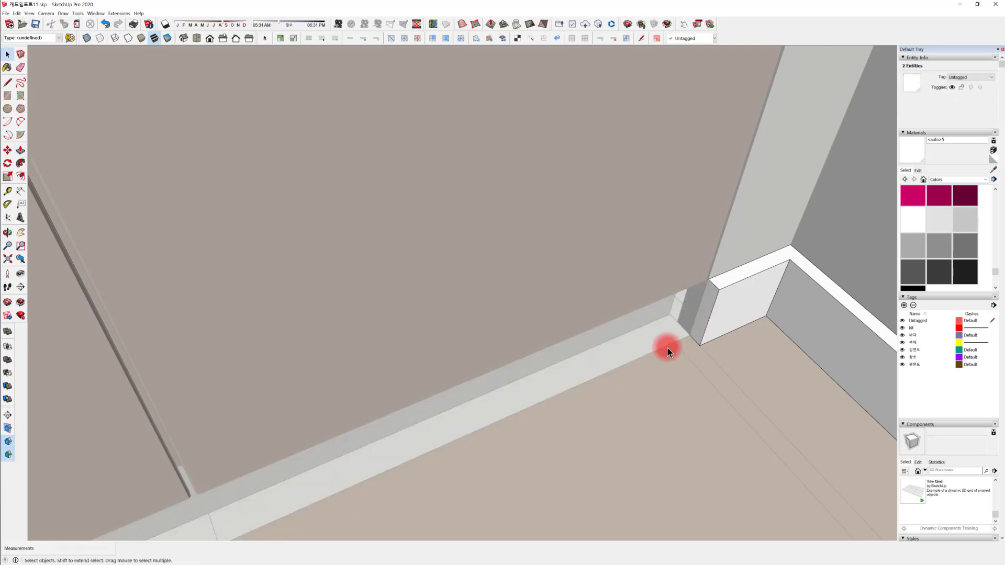
scroll(639, 364, "down", 2)
left_click(637, 366)
scroll(637, 366, "down", 3)
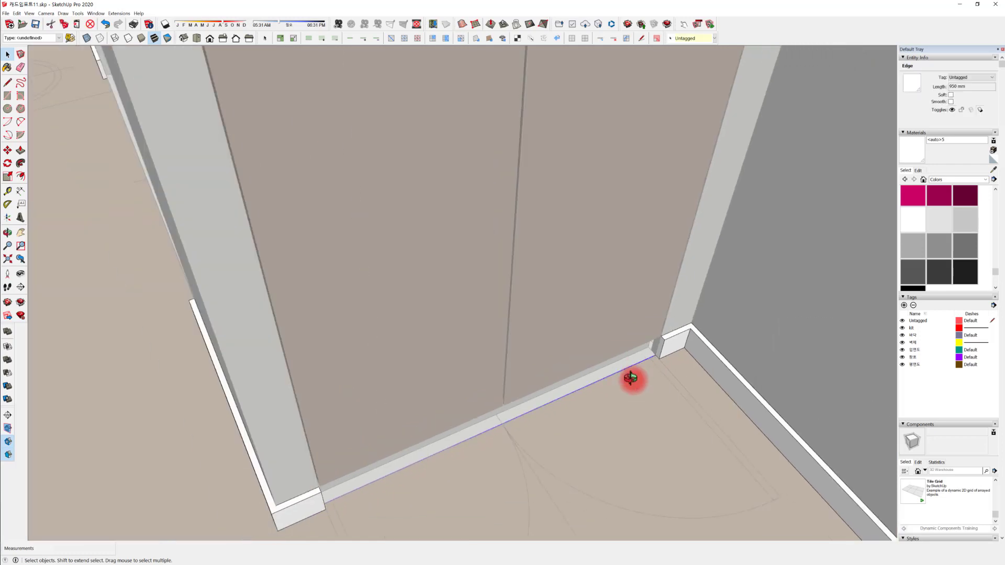
scroll(661, 345, "down", 2)
key("Escape")
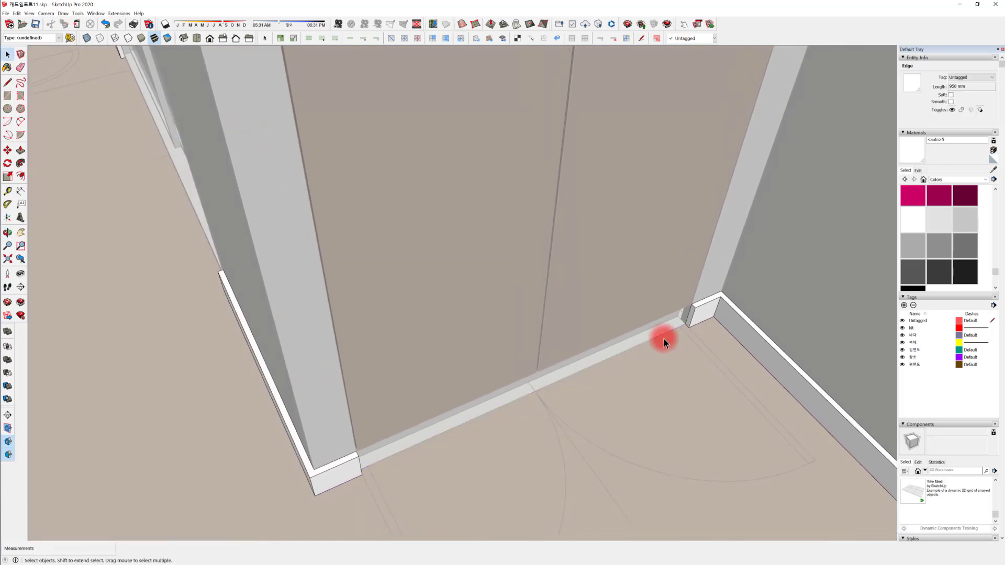
Inspect the trimmed baseboard around the whole apartment and select its group
scroll(675, 345, "down", 3)
scroll(652, 297, "down", 3)
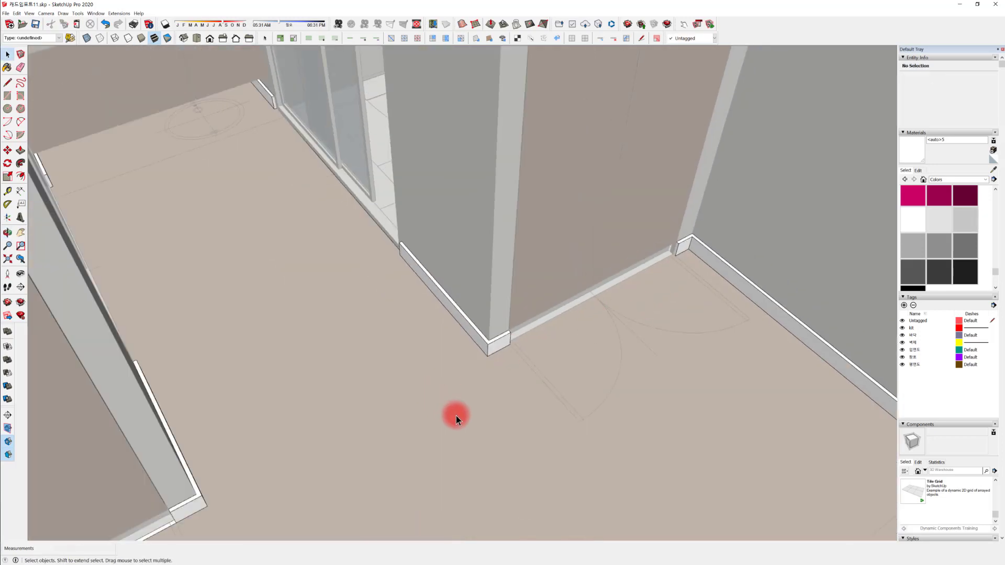
middle_click_drag(455, 415, 534, 353)
scroll(454, 296, "down", 8)
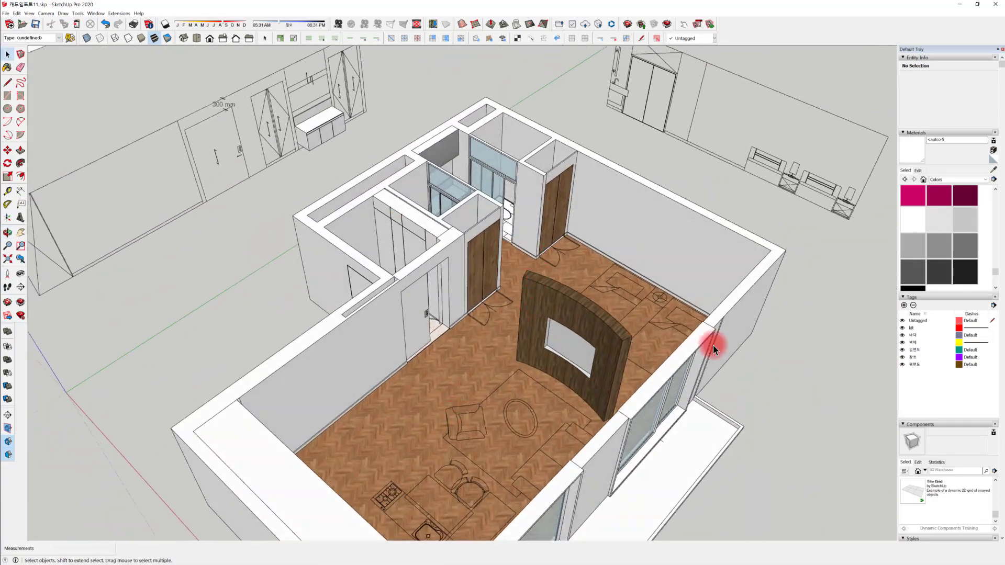
middle_click_drag(713, 349, 388, 314)
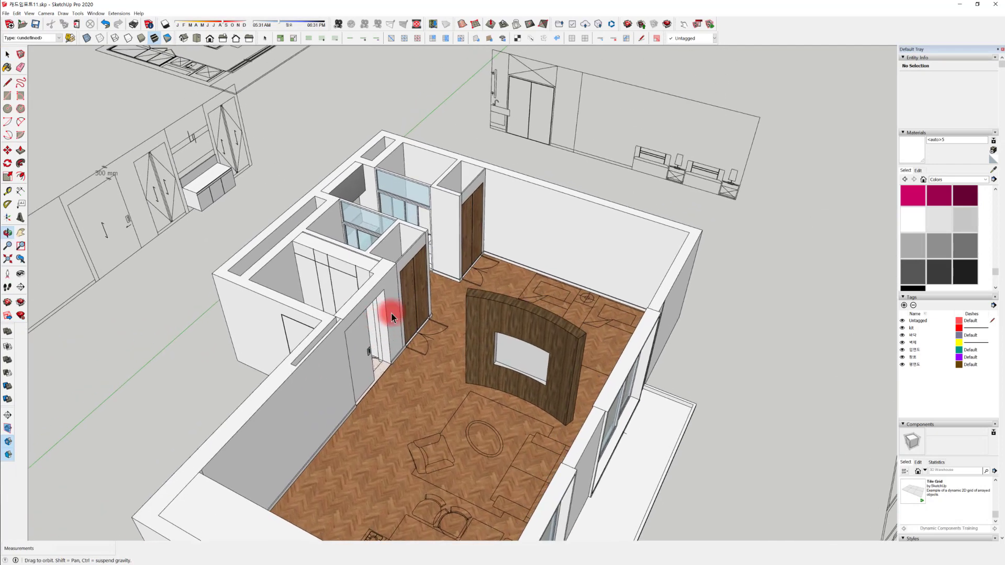
scroll(548, 275, "up", 5)
left_click(656, 299)
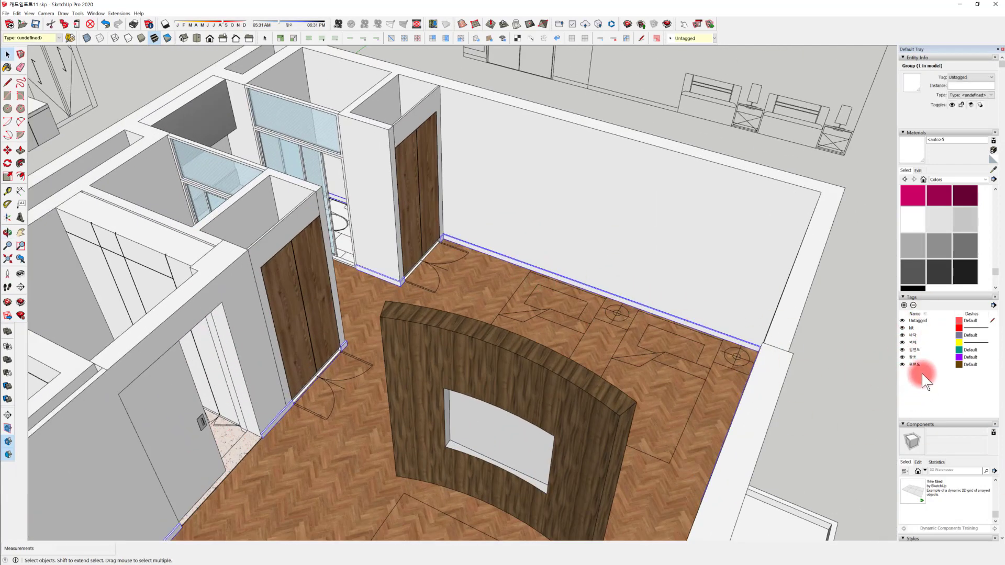
Assign the 창호 tag to the frame and sliding panels of the nearer glass sliding door
left_click(234, 162)
left_click(204, 200)
left_click(208, 200)
middle_click_drag(224, 217, 477, 280)
scroll(391, 320, "up", 6)
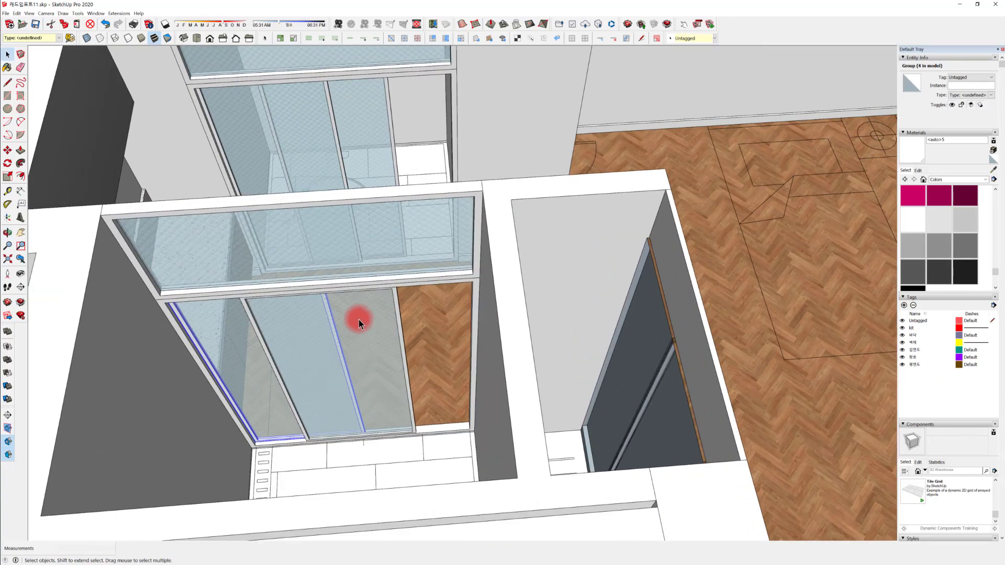
left_click(220, 299)
left_click(242, 345, "ctrl")
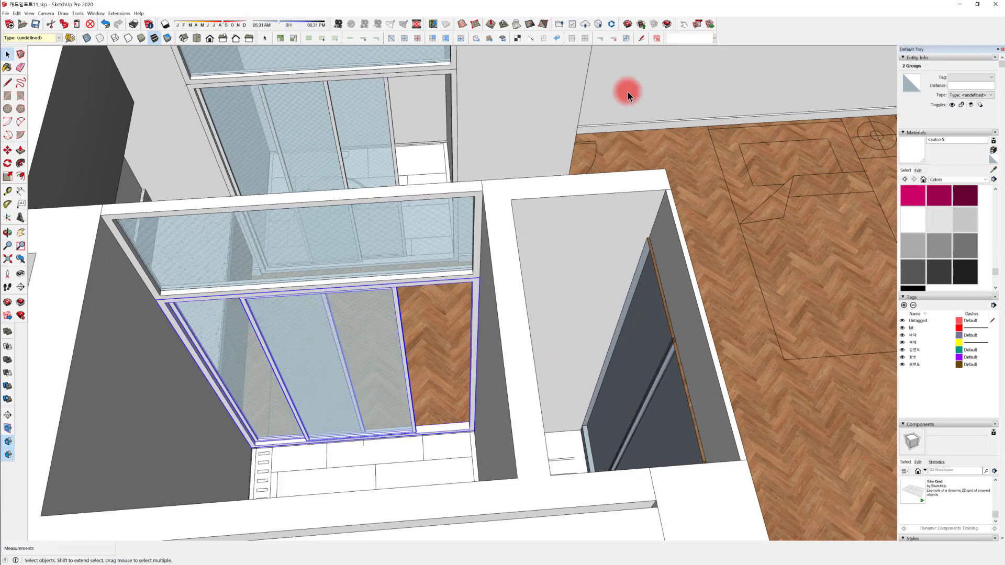
left_click(688, 86)
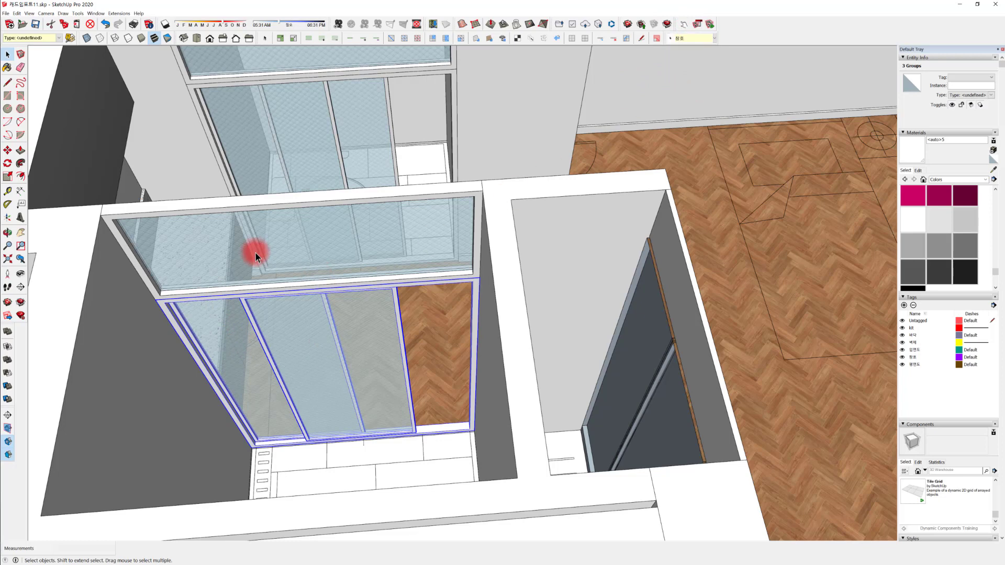
Assign the 창호 tag to the sliding panels of the farther glass door and check the tag on its frame
left_click(320, 124)
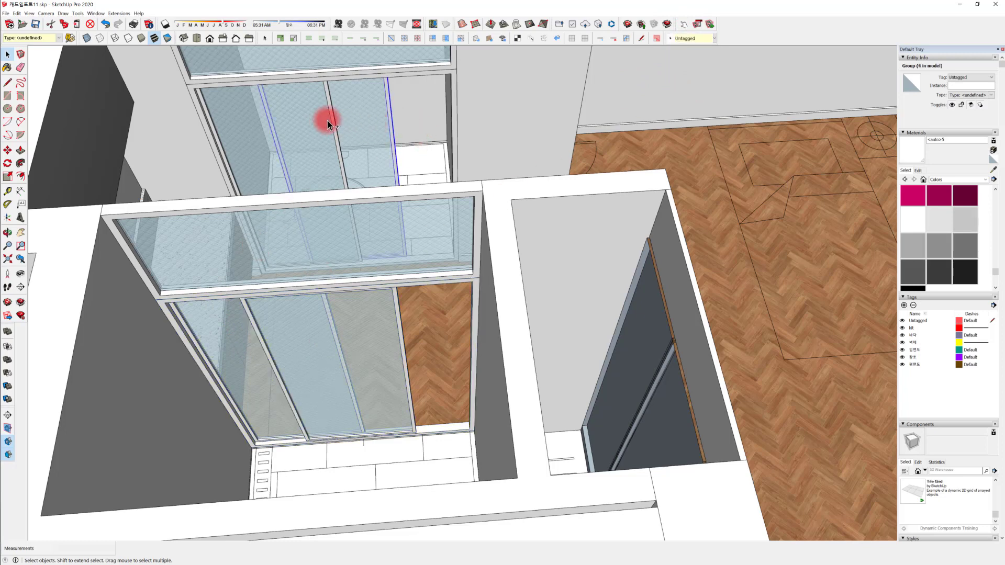
left_click(341, 119, "ctrl")
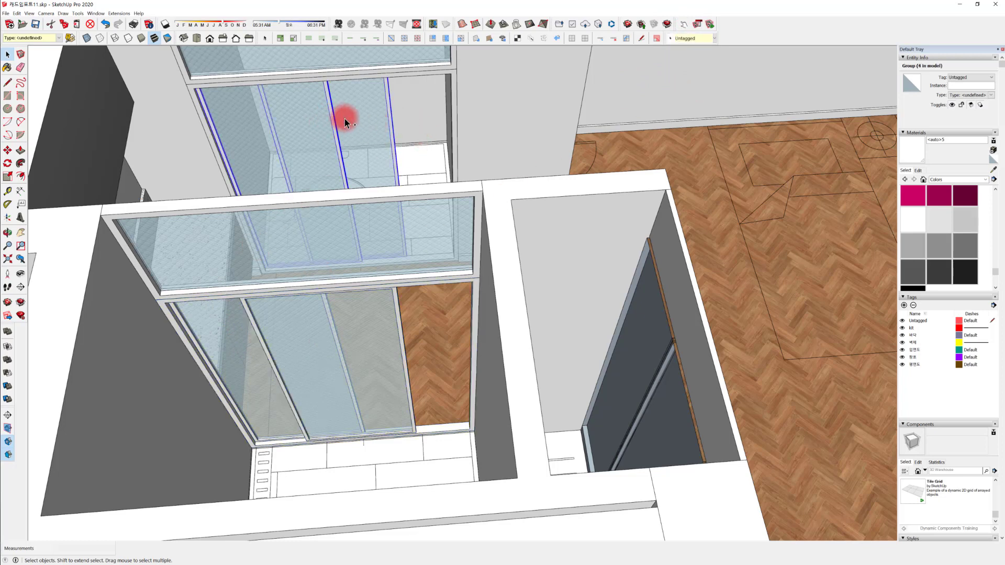
left_click(686, 38)
left_click(689, 87)
left_click(454, 99)
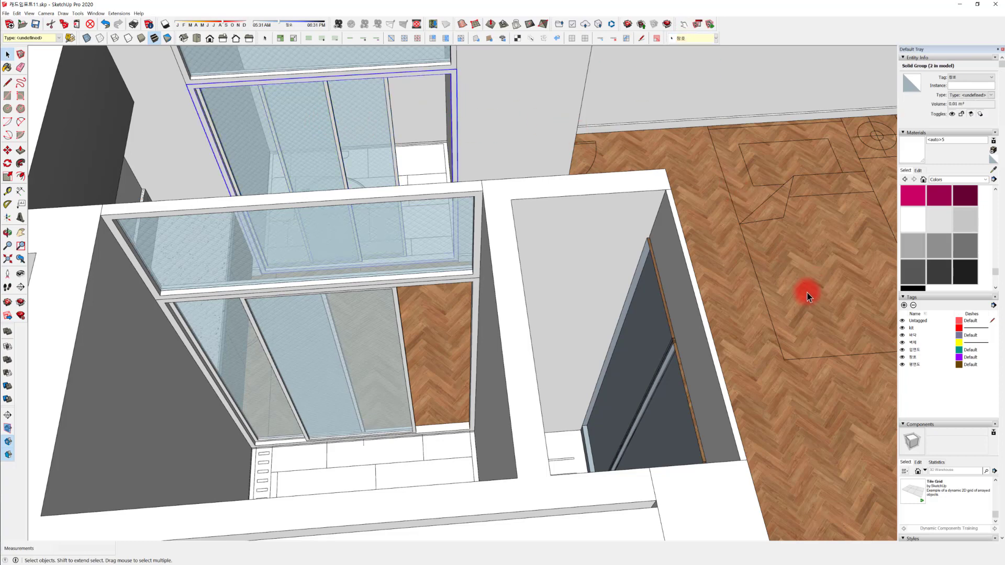
Check the floor group's tag, select the nearer wooden closet door and create a new tag named 장
left_click(781, 319)
middle_click_drag(781, 320, 390, 258)
scroll(390, 258, "down", 3)
middle_click_drag(406, 306, 286, 293)
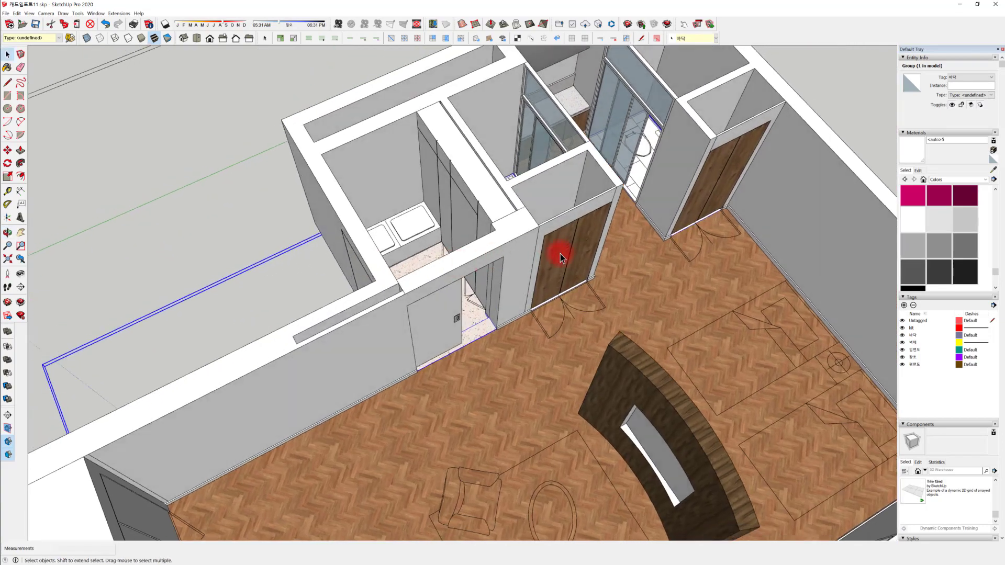
left_click(588, 281)
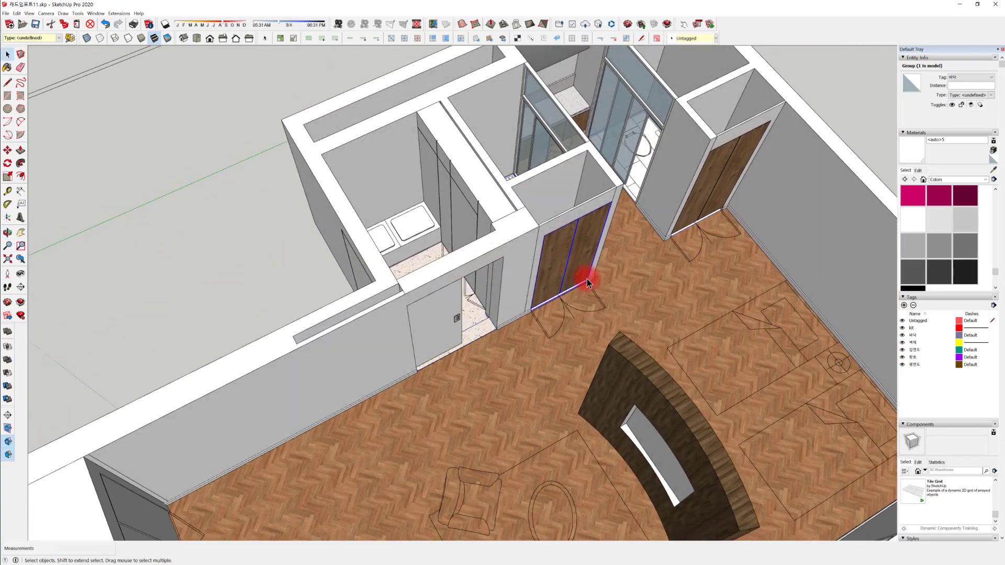
left_click(904, 305)
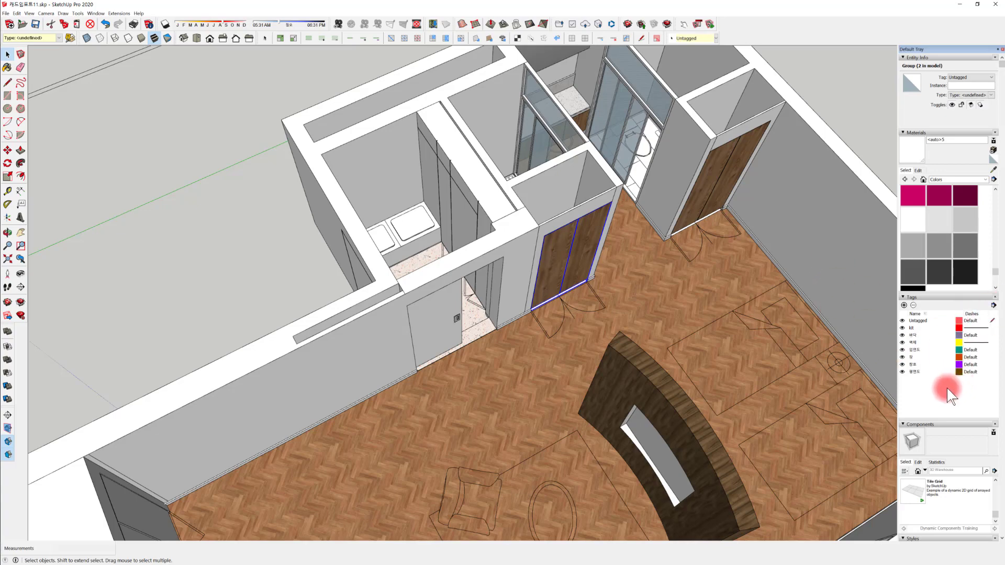
Add the farther closet door and the remaining tall cabinets to the selection and assign the 장 tag to all four groups
left_click(714, 176, "shift")
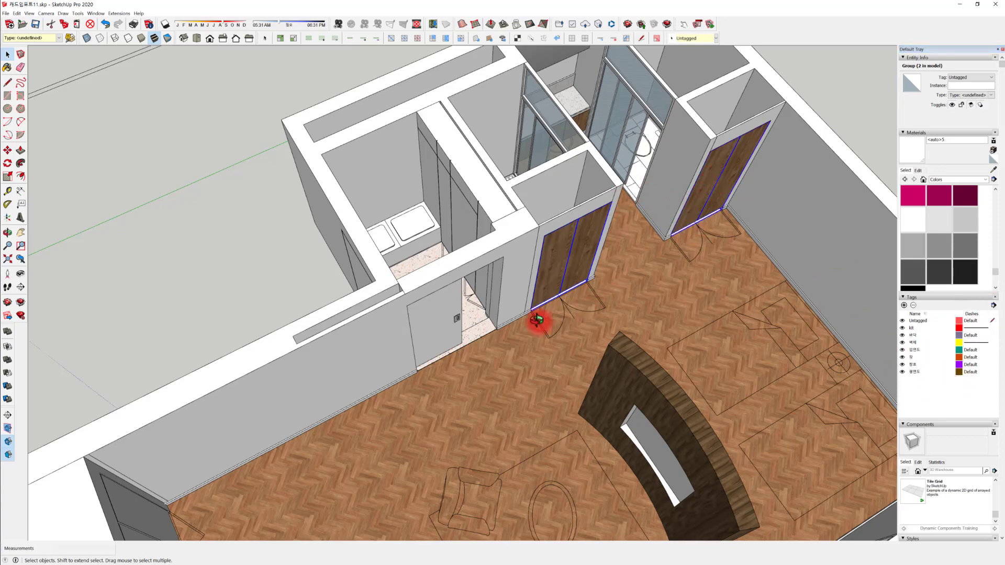
middle_click_drag(538, 321, 246, 241)
left_click(370, 199, "shift")
middle_click_drag(369, 199, 461, 265)
left_click(461, 265, "shift")
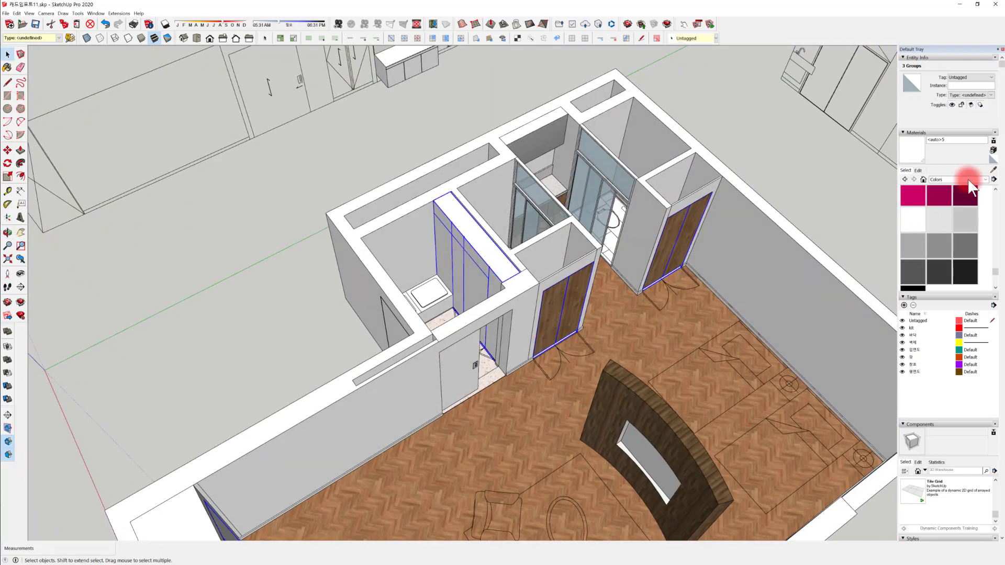
left_click(935, 138)
left_click(700, 39)
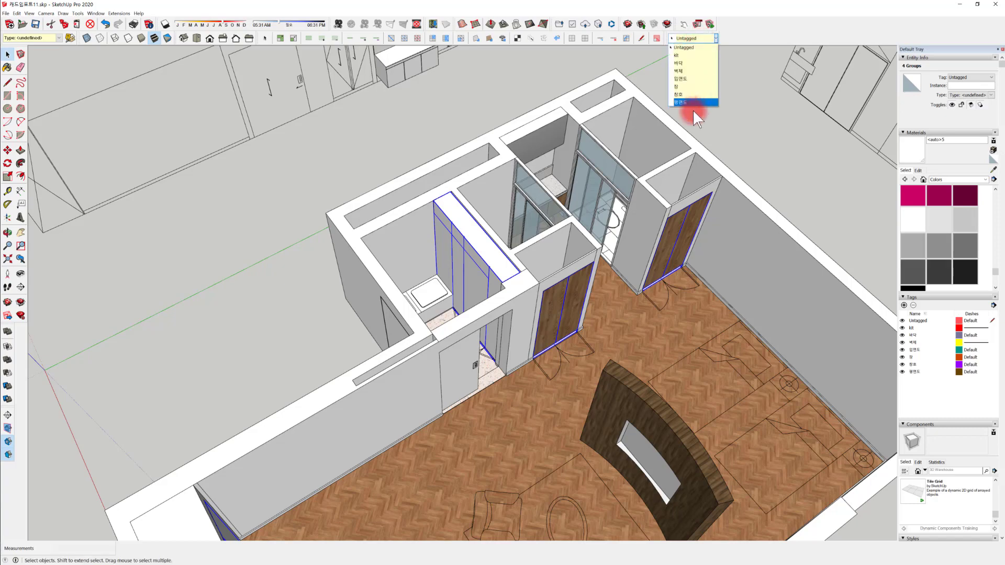
left_click(691, 87)
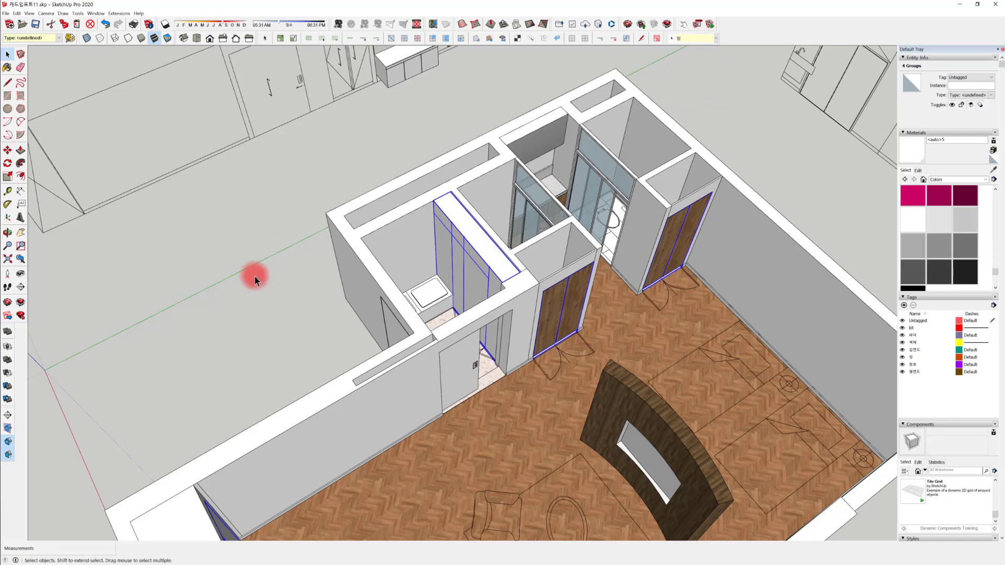
left_click(247, 285)
Assign the 장 tag to the low counter cabinet at the corridor's end and to the upper cabinet above it
middle_click_drag(367, 356, 382, 177)
left_click(712, 38)
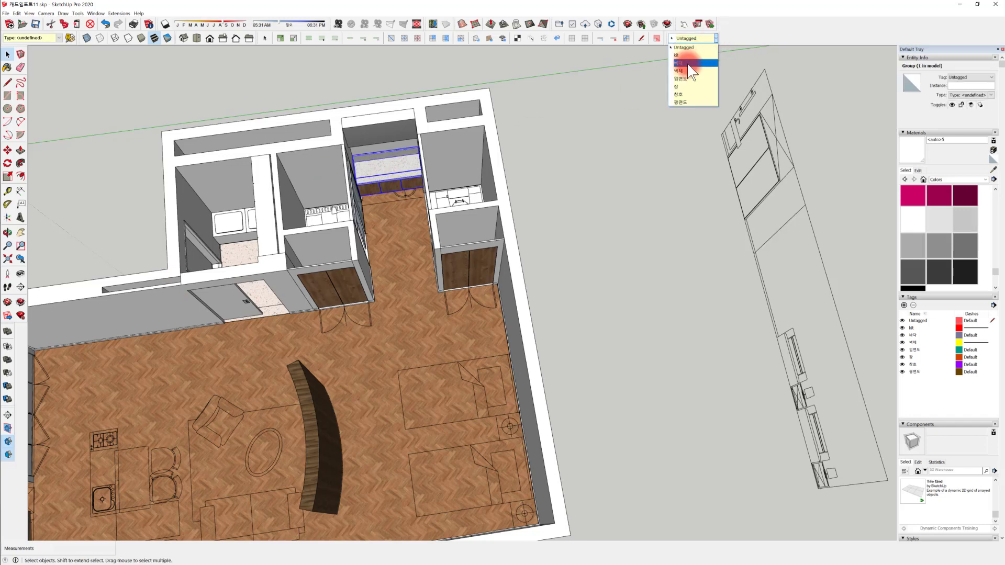
left_click(692, 89)
left_click(469, 179)
middle_click_drag(469, 179, 363, 148)
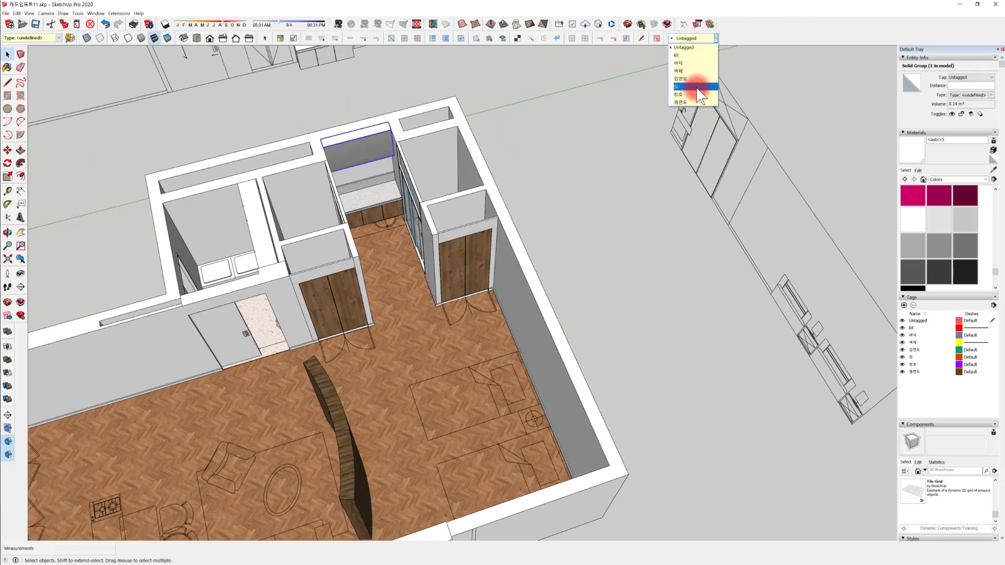
left_click(697, 87)
Toggle the visibility of the 장 and 창호 tags to check which closets and glass doors they contain
middle_click_drag(494, 202, 767, 352)
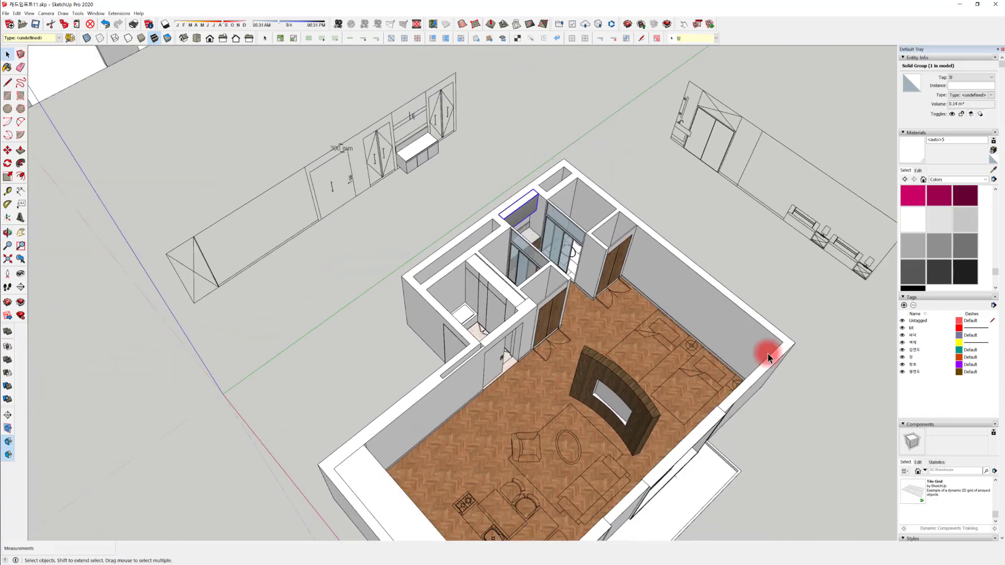
left_click(902, 358)
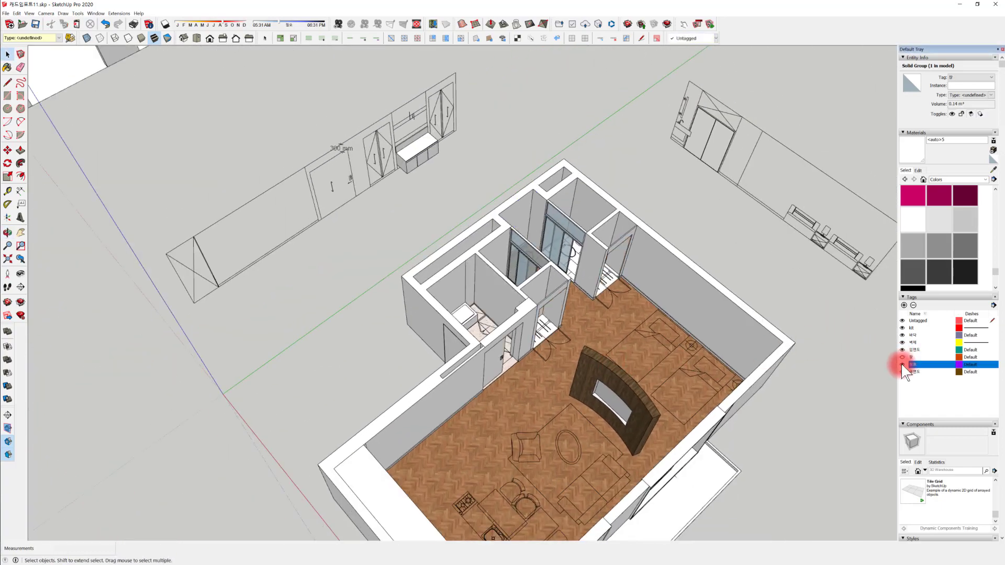
left_click(902, 364)
middle_click_drag(602, 361, 570, 345)
middle_click_drag(185, 402, 588, 338)
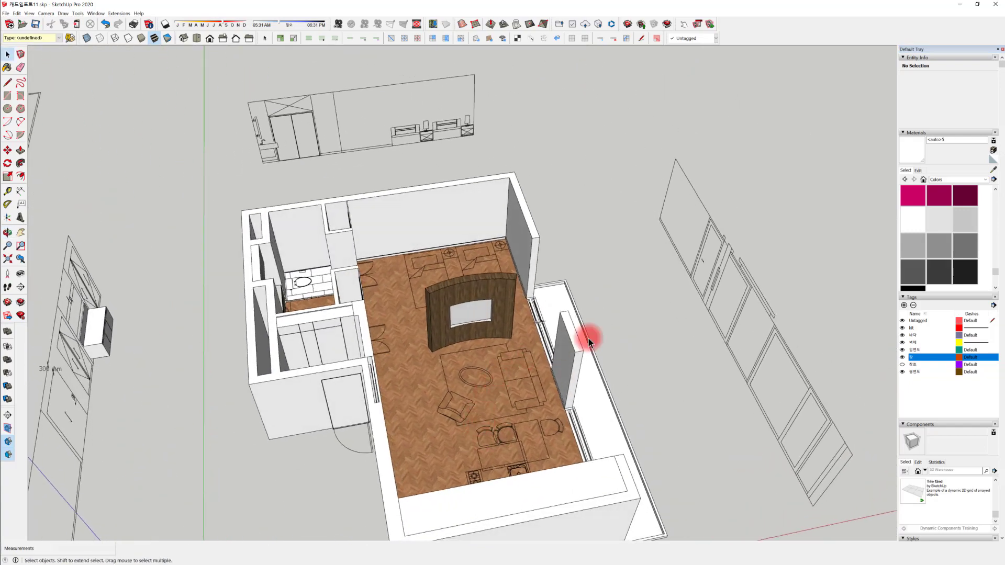
left_click(902, 364)
Open the apartment's wall group for editing and select the long inner wall face around the entrance door
middle_click_drag(654, 408, 412, 326)
scroll(519, 361, "up", 3)
left_click(289, 378)
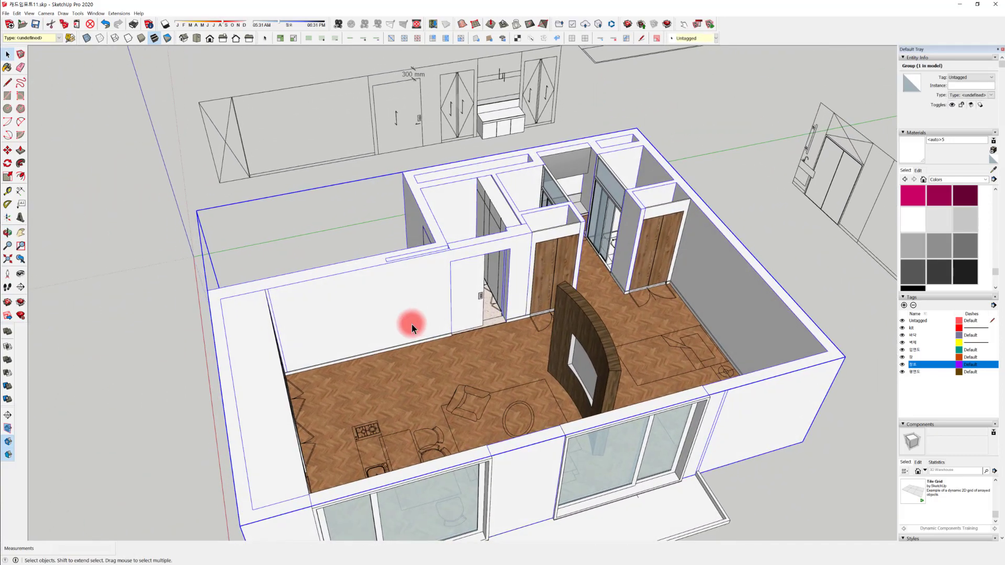
middle_click_drag(372, 363, 417, 339)
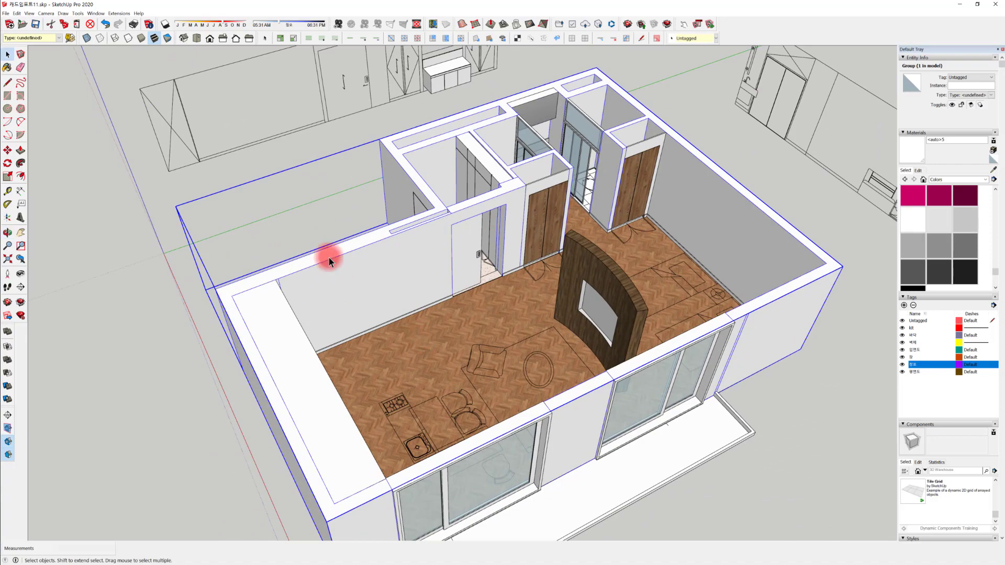
middle_click_drag(329, 258, 340, 298)
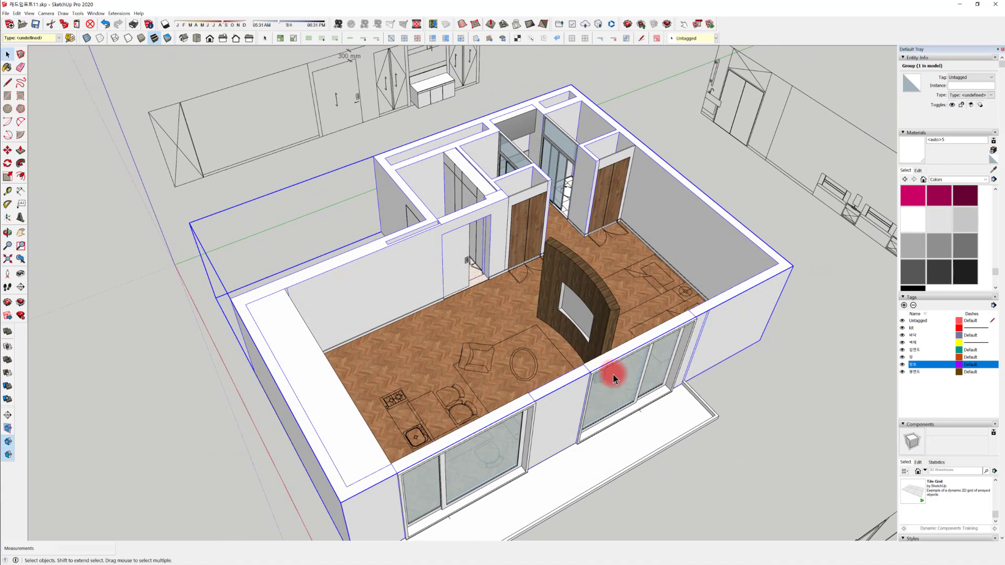
triple_click(380, 282)
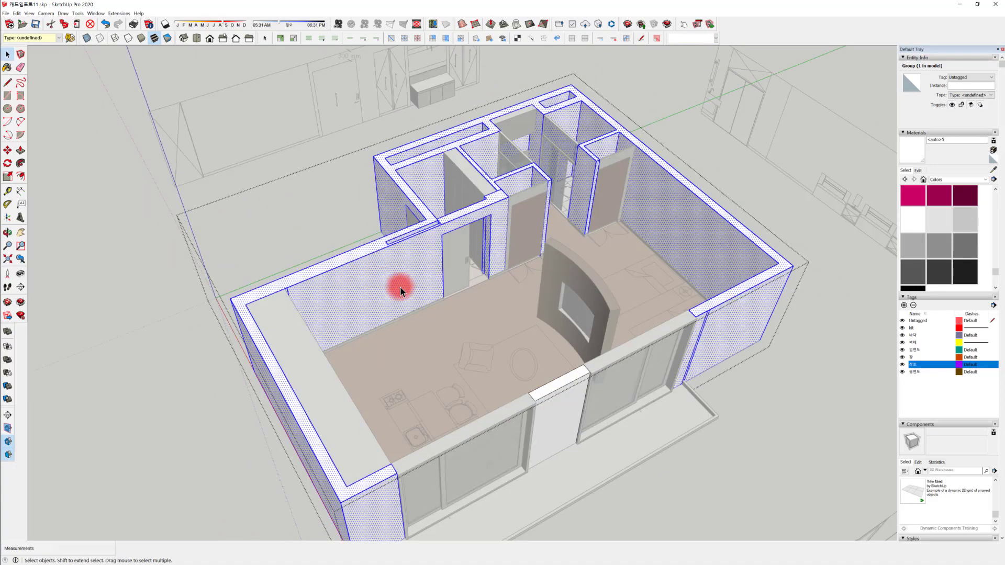
middle_click_drag(400, 288, 602, 272)
left_click(602, 272)
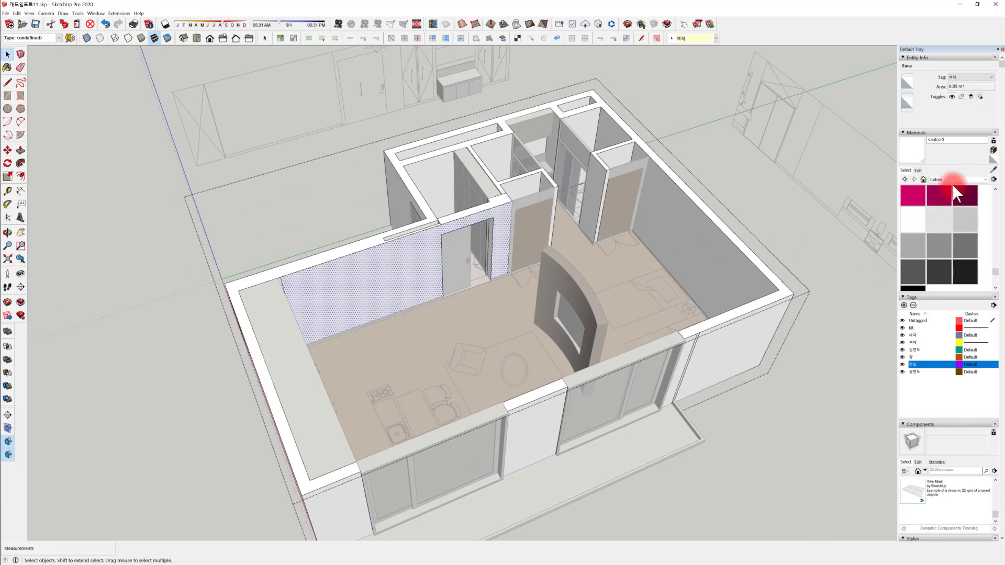
Browse the Colors library, pick the olive swatch Color E07 and look at its editing options
scroll(941, 246, "up", 2)
scroll(941, 246, "up", 6)
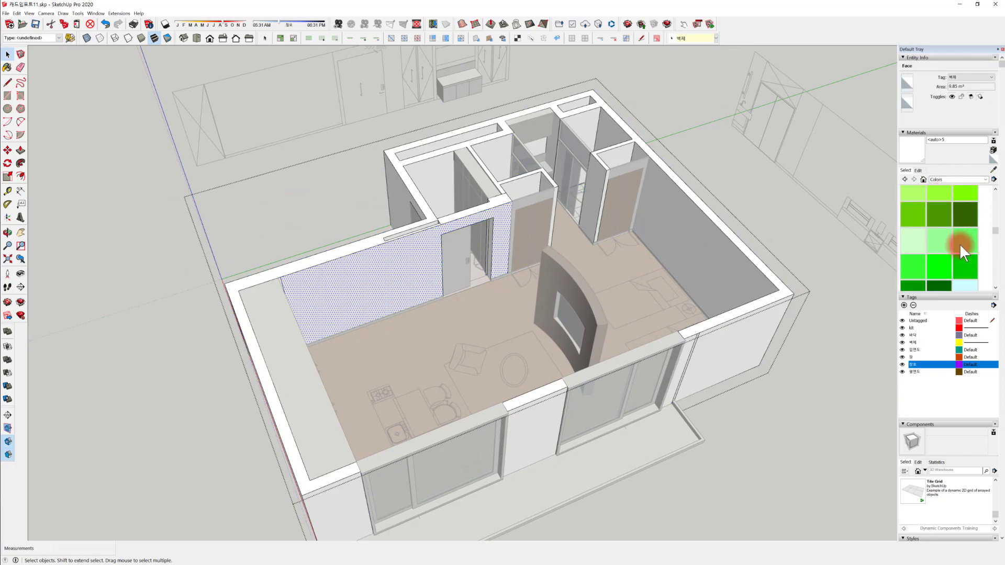
scroll(950, 241, "down", 1)
scroll(948, 235, "up", 2)
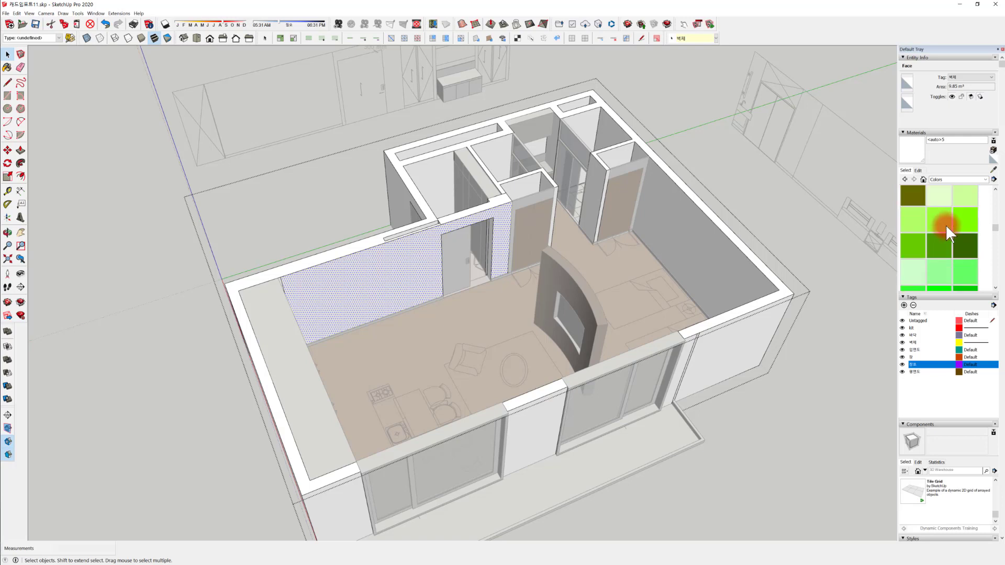
scroll(961, 238, "up", 1)
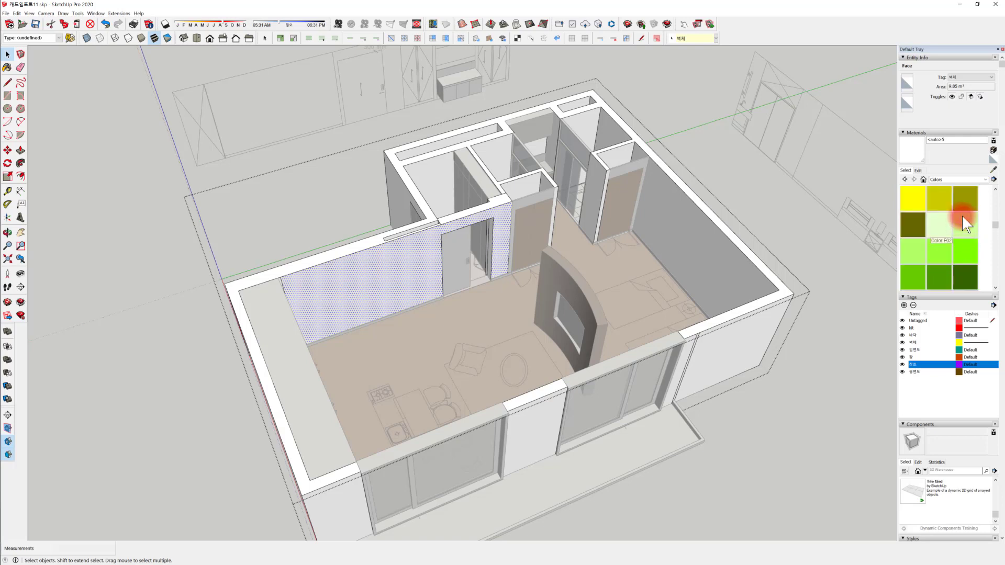
left_click(968, 211)
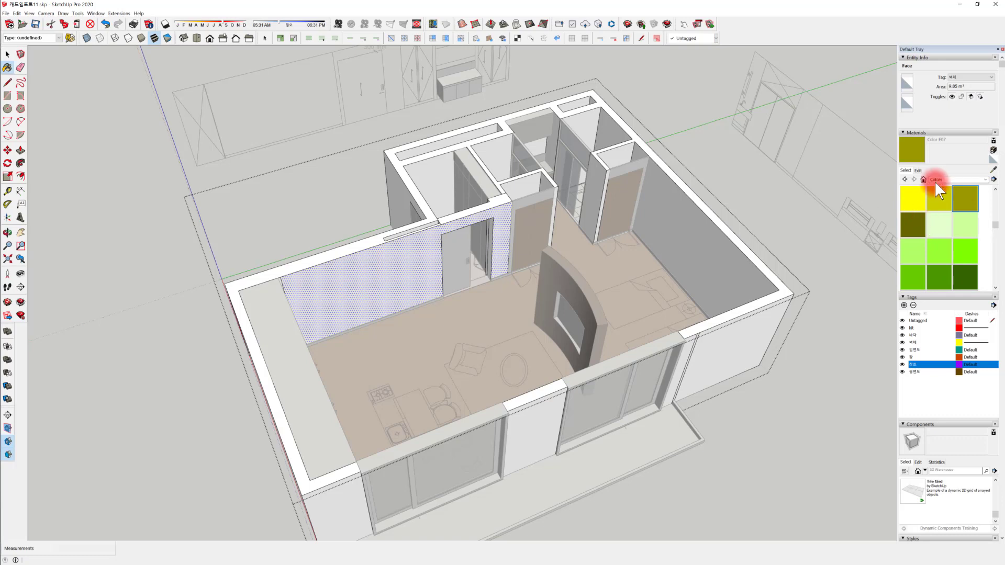
left_click(918, 171)
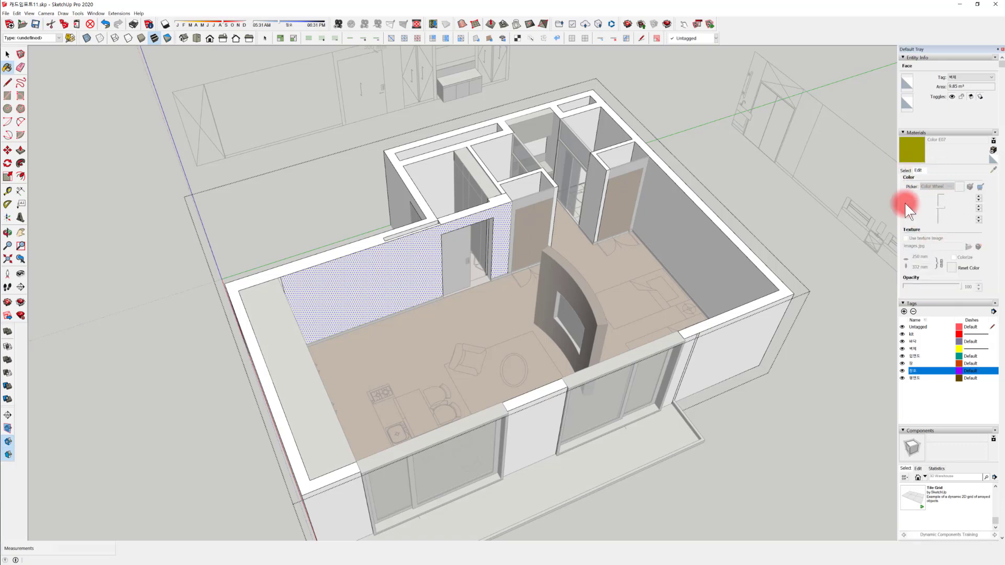
left_click(905, 170)
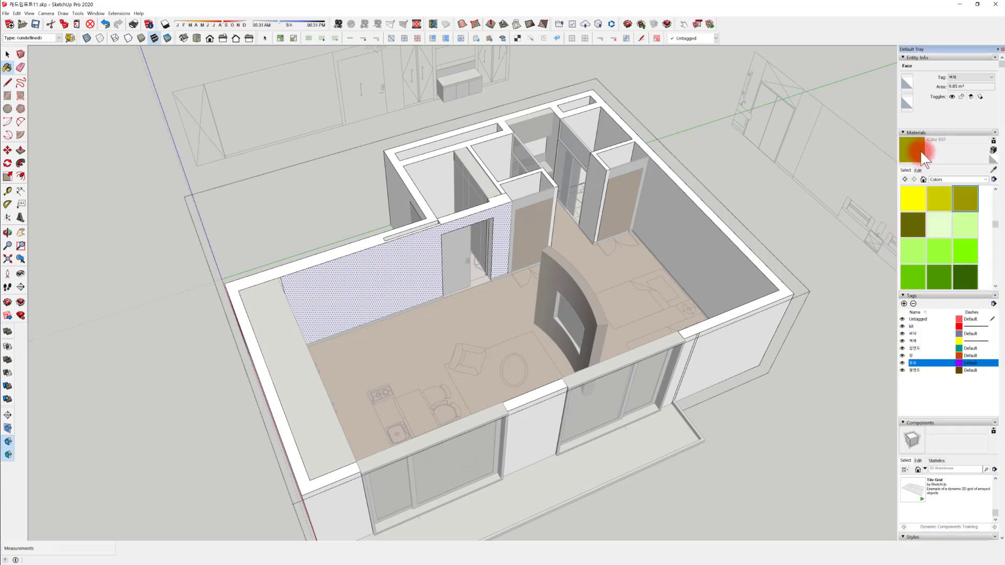
Start a new material named wwa11 and compare the RGB colour picker with the Color Wheel, keeping the Color Wheel
left_click(993, 150)
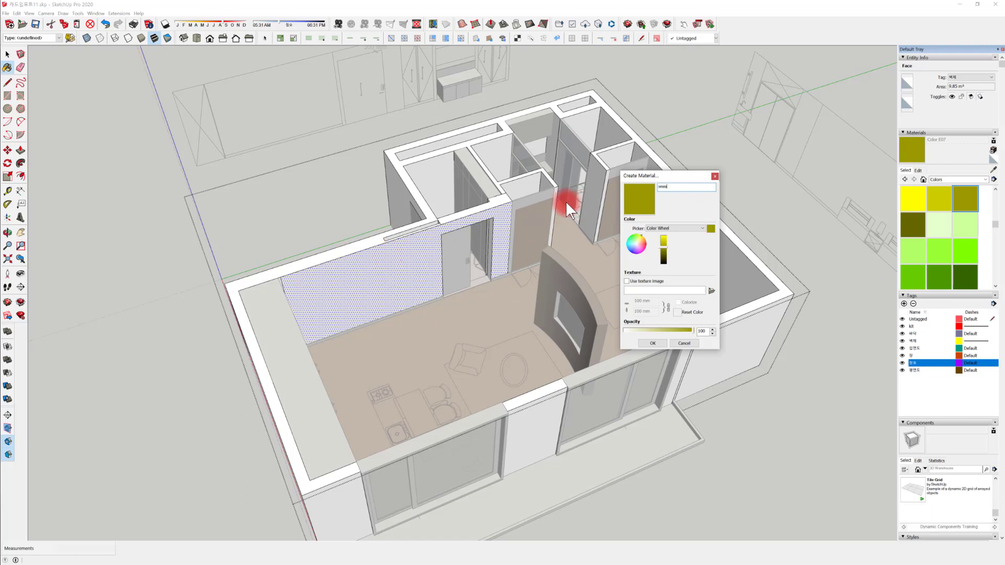
type("wwa11")
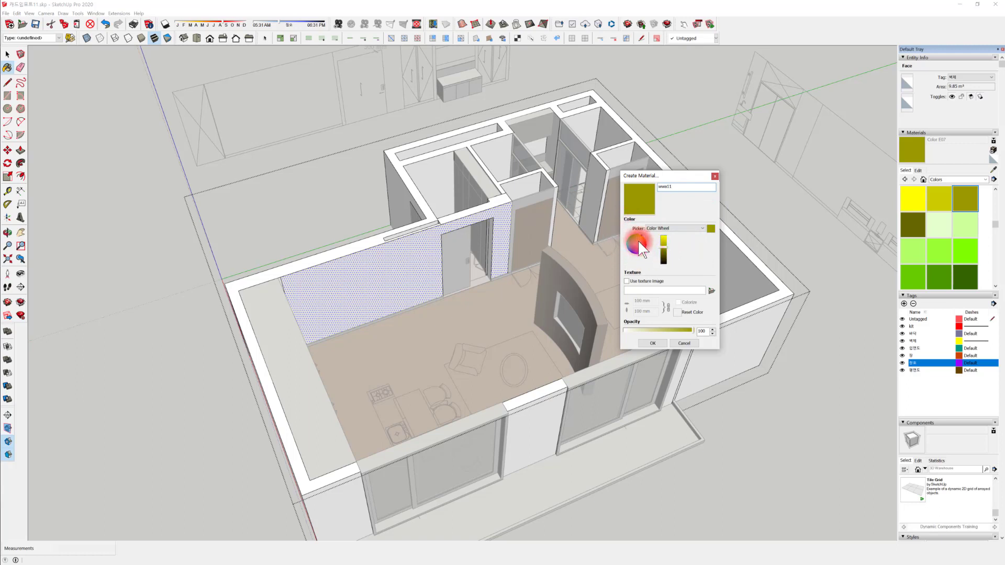
left_click(683, 228)
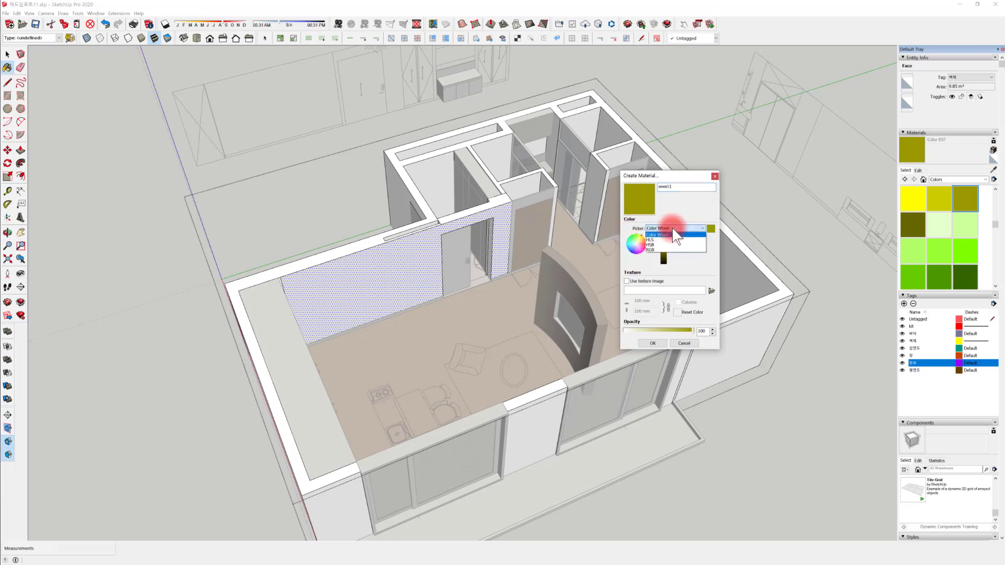
left_click(653, 251)
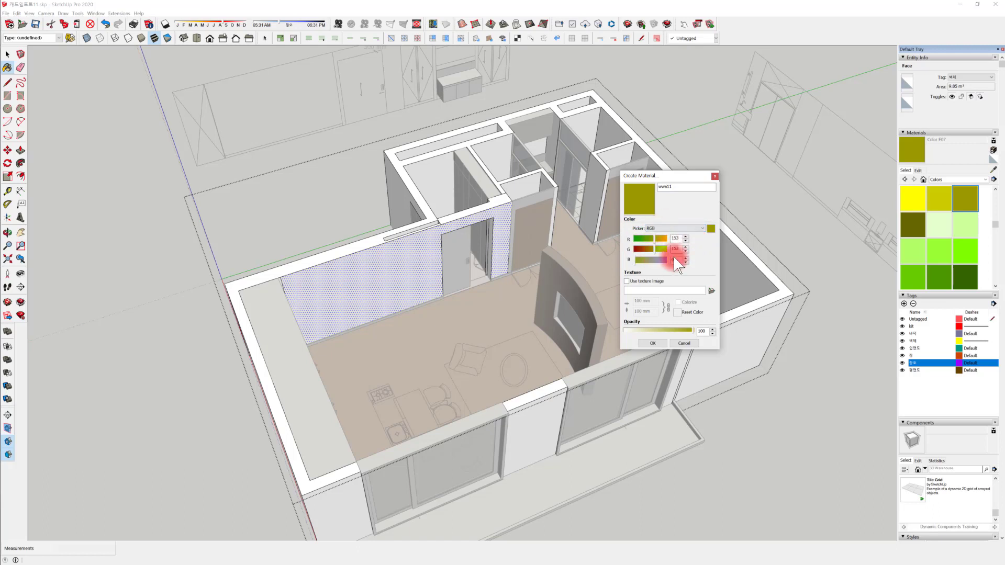
left_click(654, 229)
left_click(653, 236)
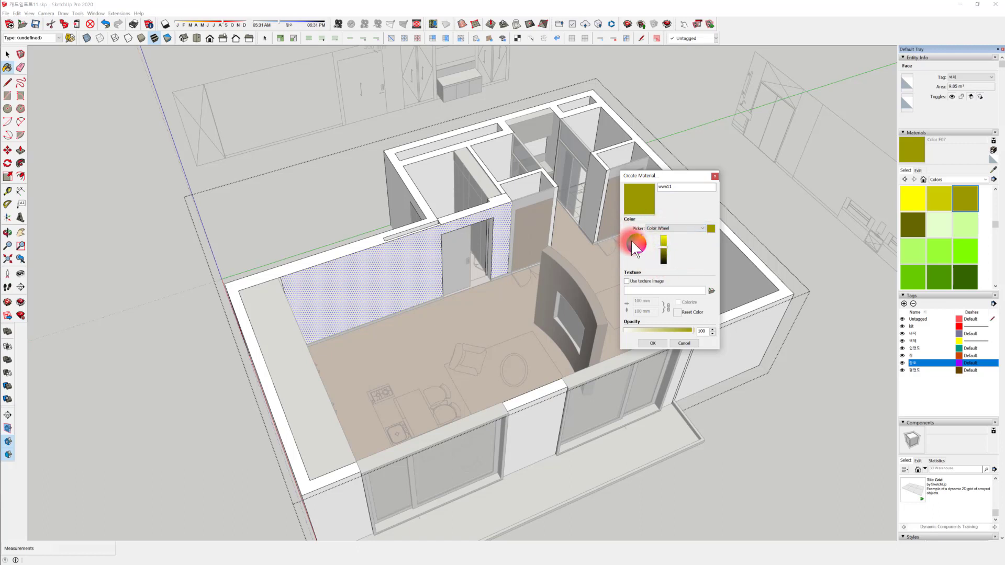
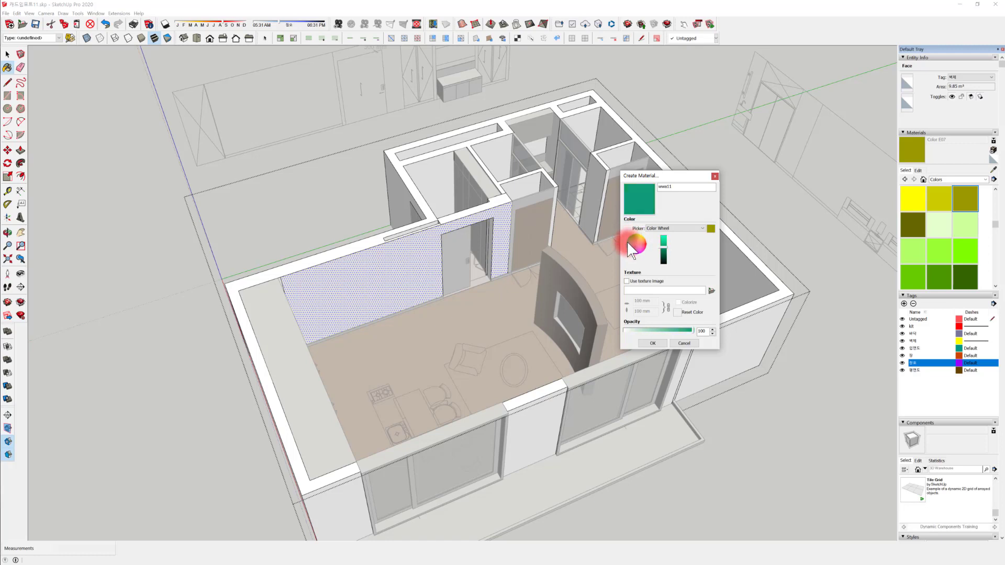
Set the new material's colour to a dusty pink on the colour wheel and create the material
left_click_drag(633, 253, 635, 254)
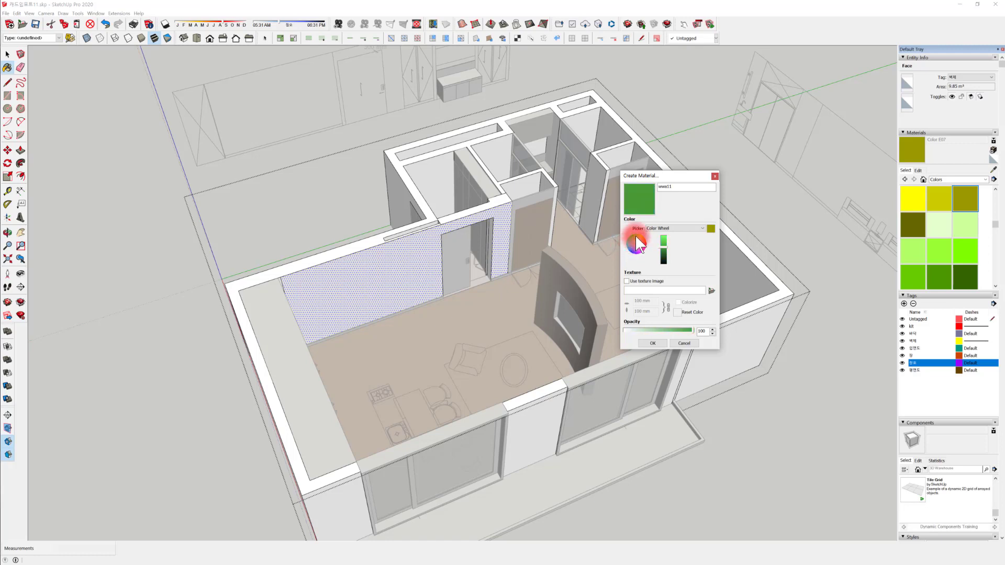
mouse_move(639, 243)
left_mouse_down()
mouse_move(643, 254)
mouse_move(641, 245)
left_mouse_up()
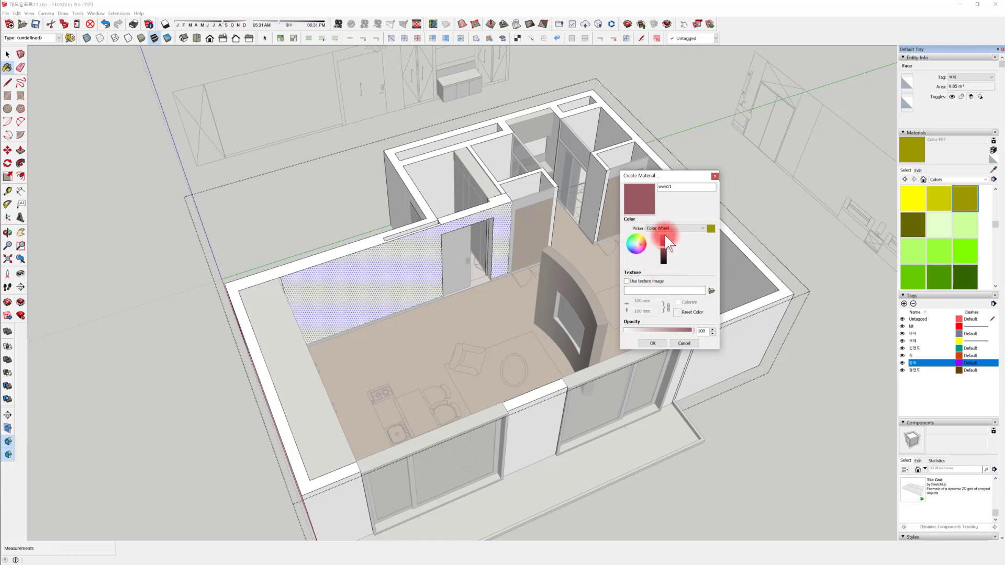
left_click(664, 245)
left_click(643, 241)
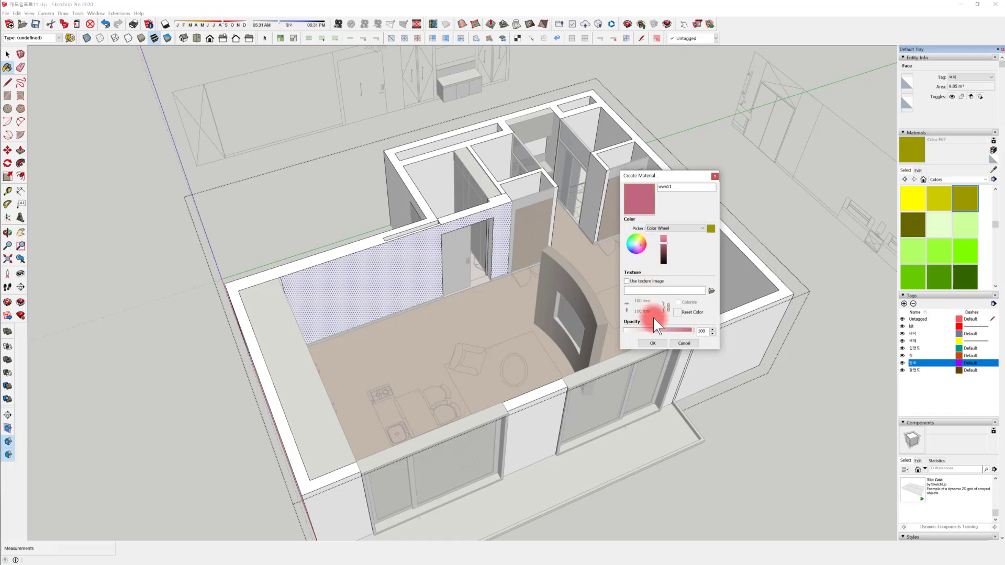
left_click(653, 343)
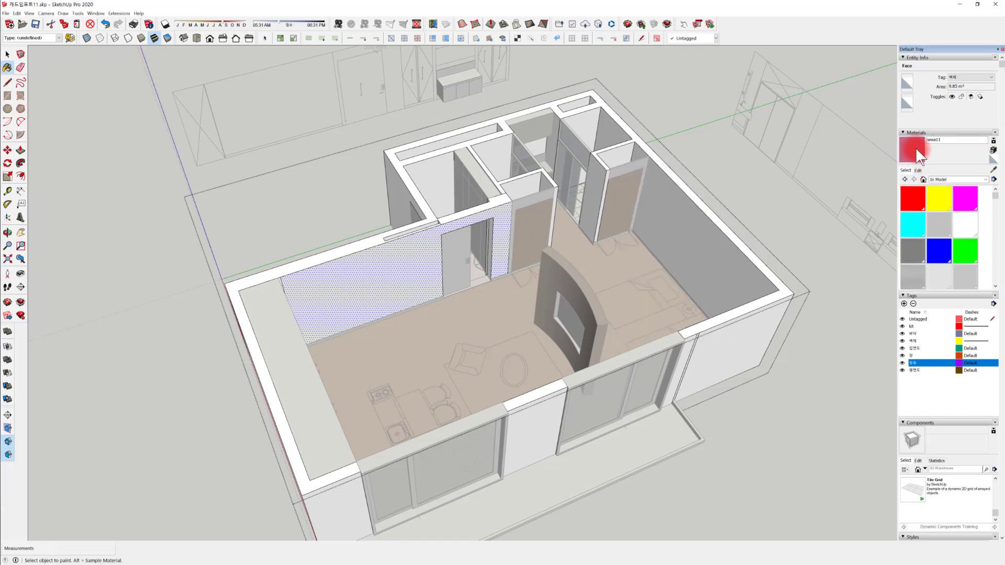
Paint the selected inner wall face with the wwa11 material and recolour that material to dark olive green
left_click(415, 291)
mouse_move(415, 292)
middle_mouse_down()
mouse_move(537, 226)
mouse_move(606, 224)
middle_mouse_up()
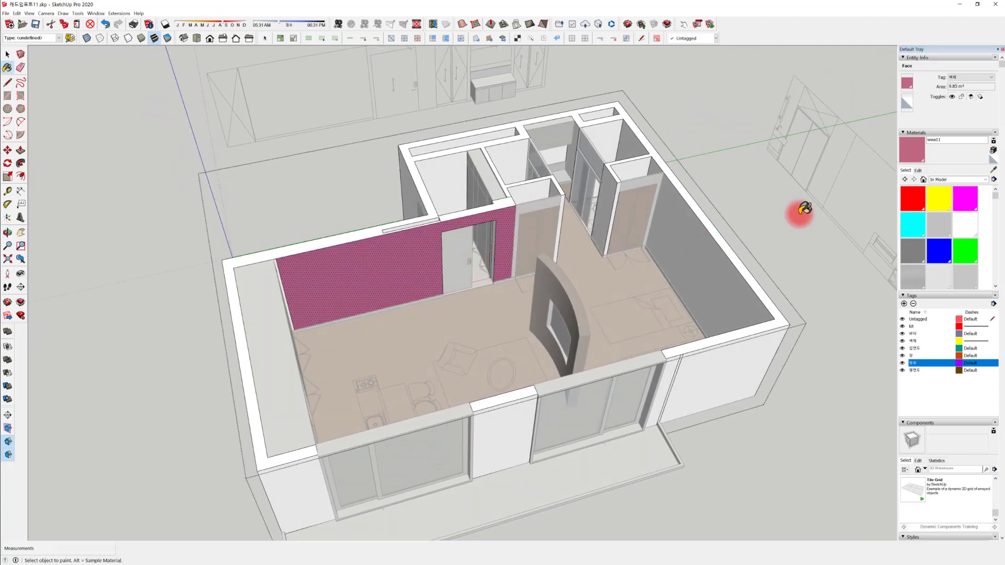
left_click(918, 170)
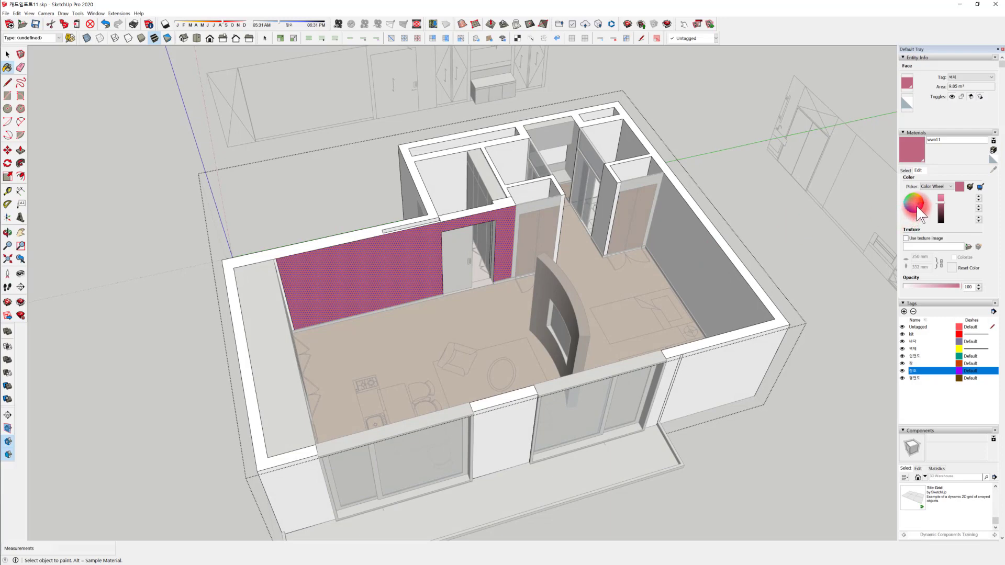
left_click_drag(918, 202, 915, 199)
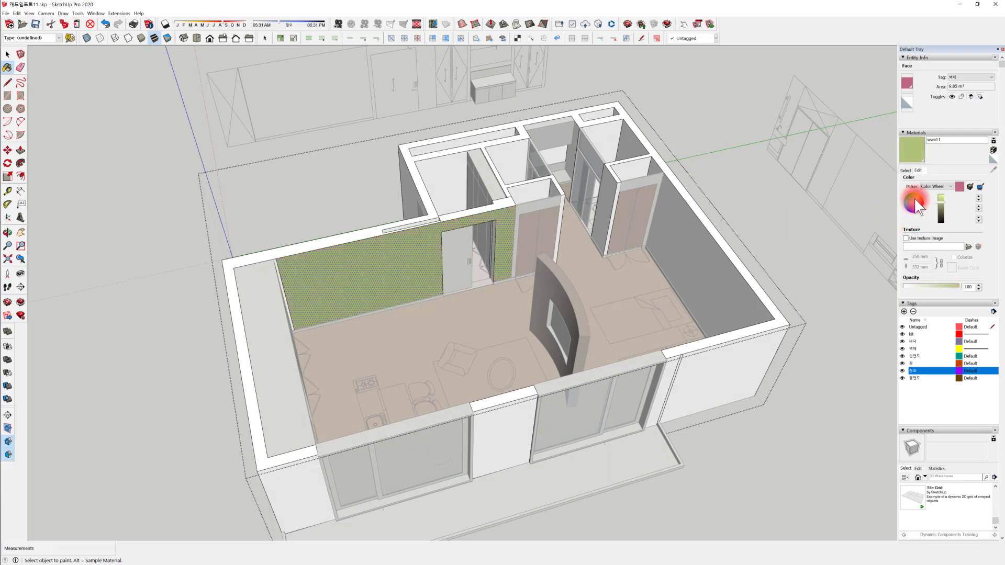
left_click_drag(940, 200, 941, 218)
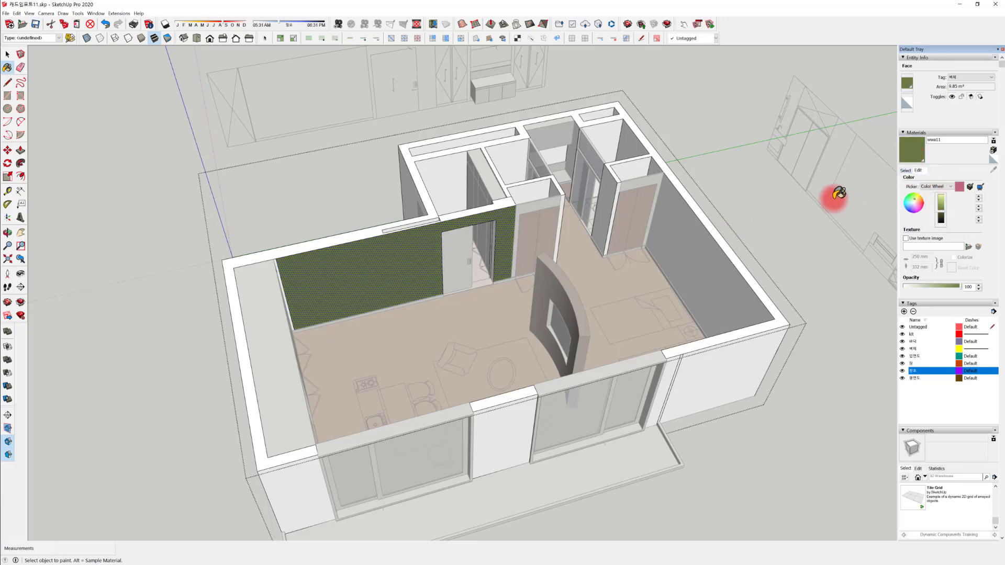
middle_click_drag(568, 258, 532, 285)
scroll(532, 285, "up", 3)
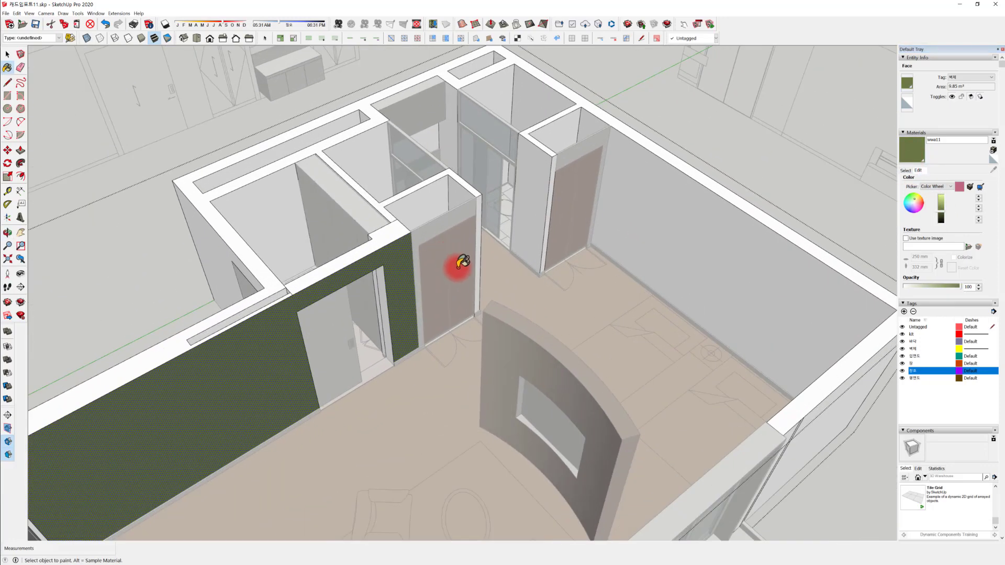
Paint the long bedroom-side wall and the narrow wall faces beside the two closets with the olive wwa11 material
scroll(335, 285, "up", 4)
left_click(628, 210)
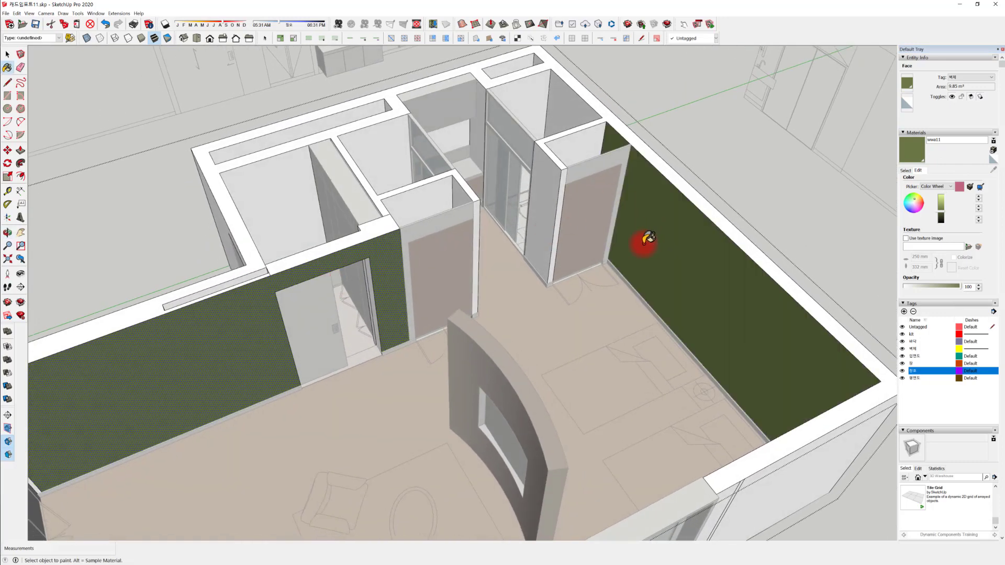
left_click(551, 177)
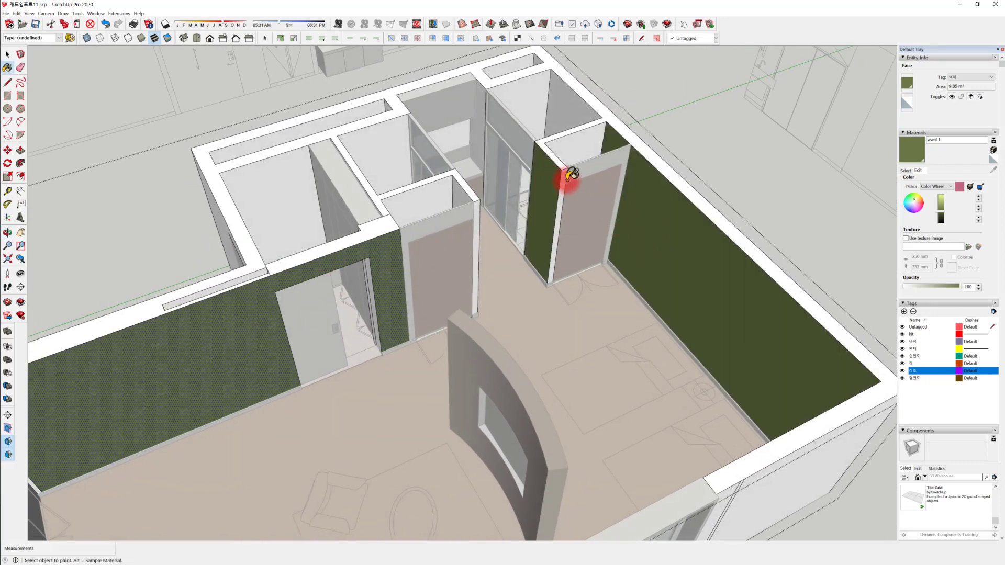
left_click(566, 175)
middle_click_drag(449, 251, 234, 262)
left_click(474, 229)
left_click(446, 233)
Paint the inner face of the wall section between the large windows with wwa11 and leave the wall group
mouse_move(447, 233)
middle_mouse_down()
mouse_move(512, 281)
mouse_move(543, 166)
mouse_move(588, 265)
mouse_move(359, 209)
mouse_move(462, 216)
mouse_move(190, 262)
mouse_move(361, 199)
mouse_move(505, 312)
mouse_move(572, 225)
mouse_move(464, 230)
mouse_move(730, 296)
mouse_move(471, 193)
mouse_move(514, 287)
mouse_move(825, 316)
mouse_move(559, 400)
mouse_move(572, 235)
middle_mouse_up()
scroll(474, 220, "up", 4)
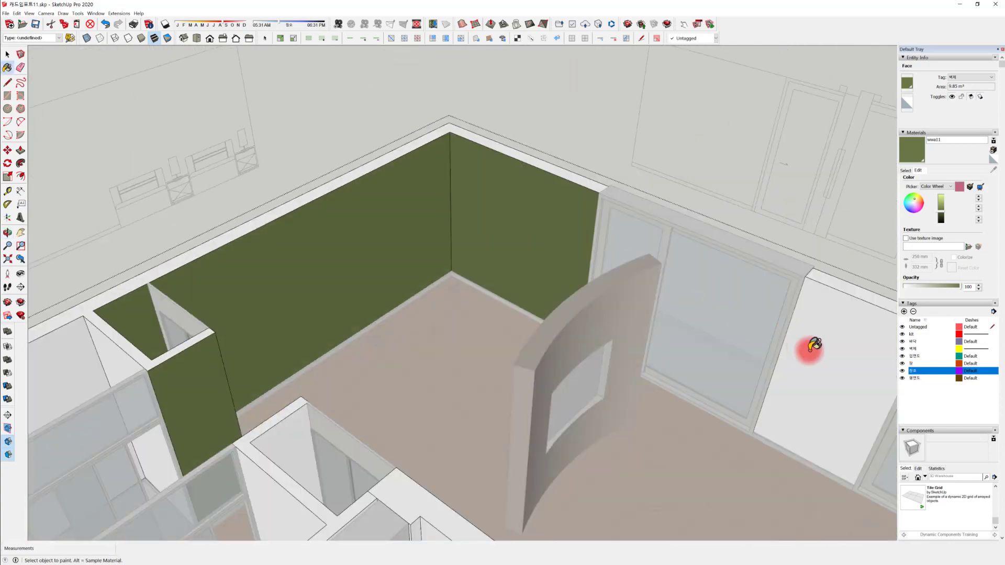
middle_click_drag(758, 384, 392, 267, "shift")
middle_click_drag(574, 309, 881, 399)
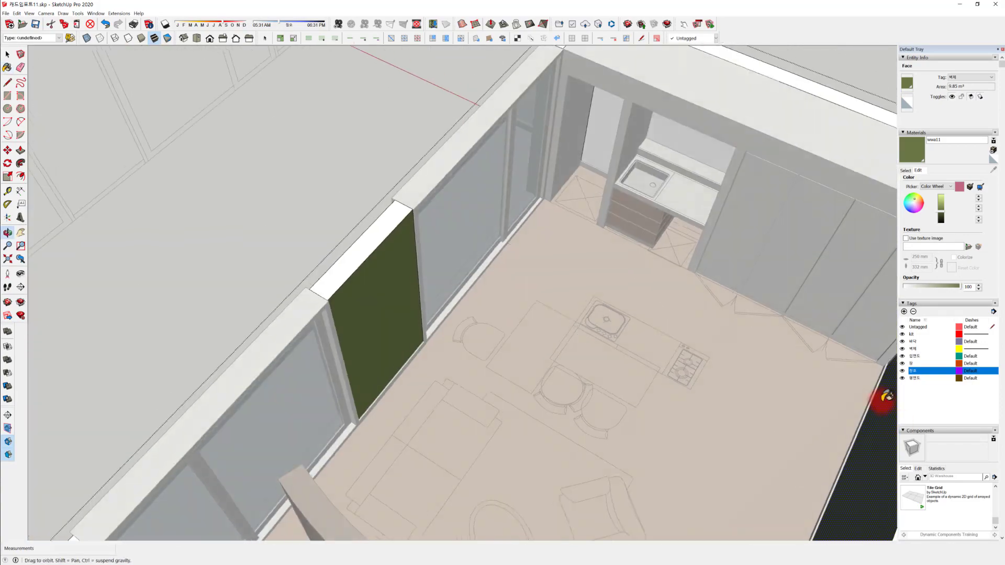
mouse_move(599, 76)
middle_mouse_down()
mouse_move(572, 106)
mouse_move(433, 189)
mouse_move(482, 225)
mouse_move(818, 307)
mouse_move(484, 289)
mouse_move(552, 305)
mouse_move(460, 312)
mouse_move(709, 278)
mouse_move(513, 260)
mouse_move(521, 265)
mouse_move(539, 228)
mouse_move(500, 301)
mouse_move(476, 319)
mouse_move(376, 322)
middle_mouse_up()
scroll(497, 305, "down", 2)
scroll(376, 323, "down", 1)
mouse_move(406, 361)
middle_mouse_down()
mouse_move(699, 341)
mouse_move(541, 305)
middle_mouse_up()
key("space")
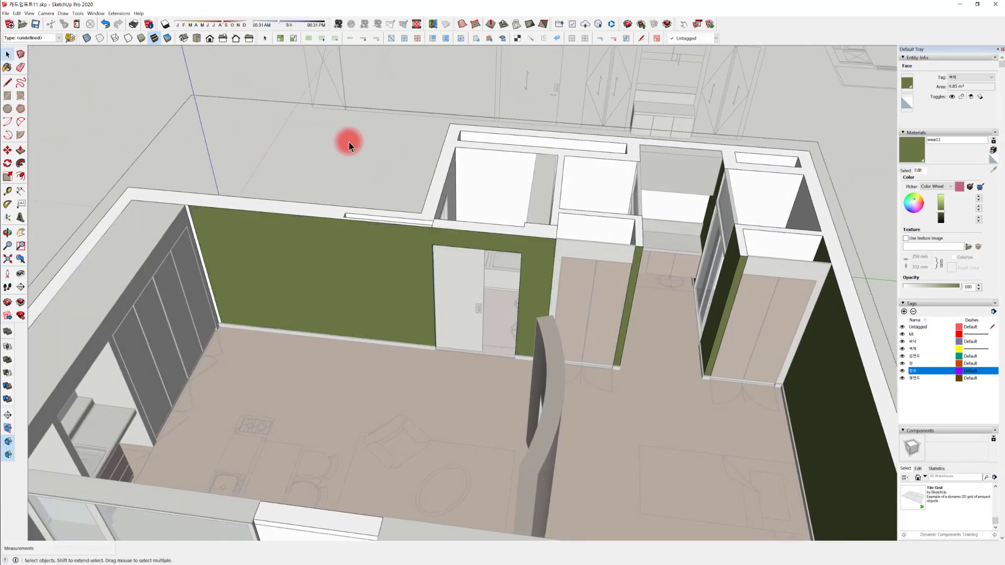
left_click(348, 143)
Open the front wall piece framing the closet beside the sliding door and paint its face with wwa11
scroll(607, 258, "up", 4)
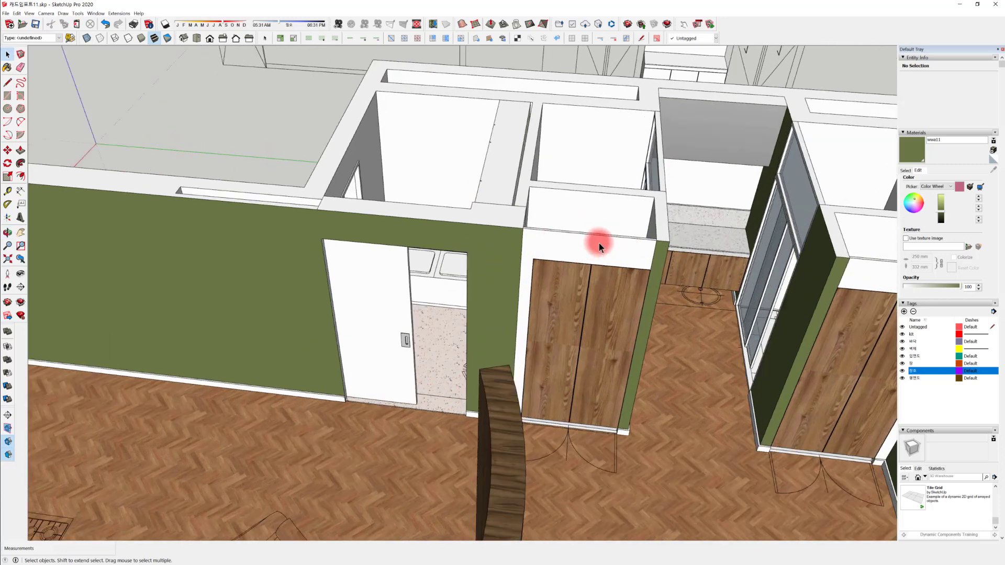
triple_click(599, 242)
left_click(911, 151)
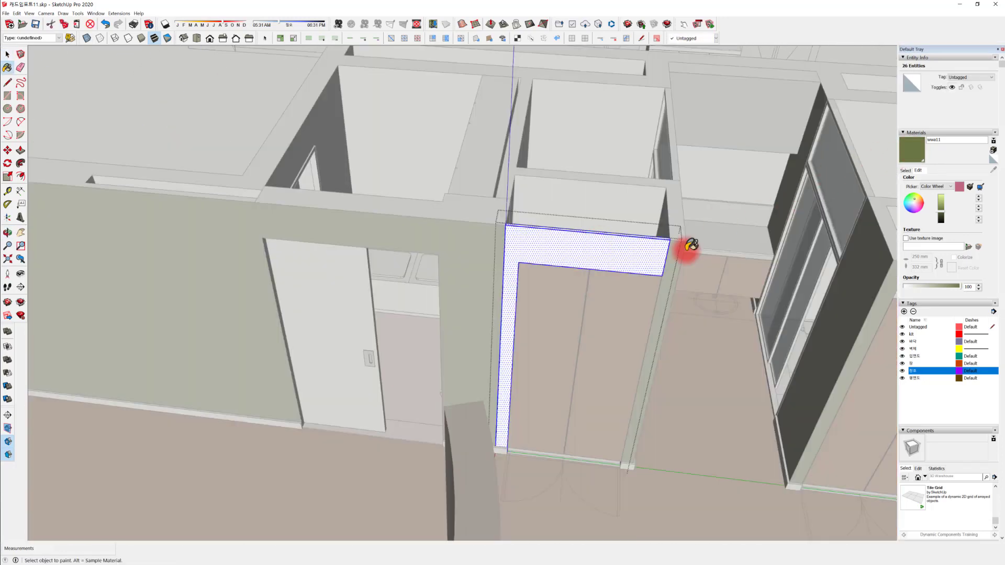
left_click(641, 256)
Paint the front wall face framing the second closet, next to the long wall, with wwa11 and leave its group
mouse_move(635, 258)
middle_mouse_down()
mouse_move(780, 327)
mouse_move(476, 300)
middle_mouse_up()
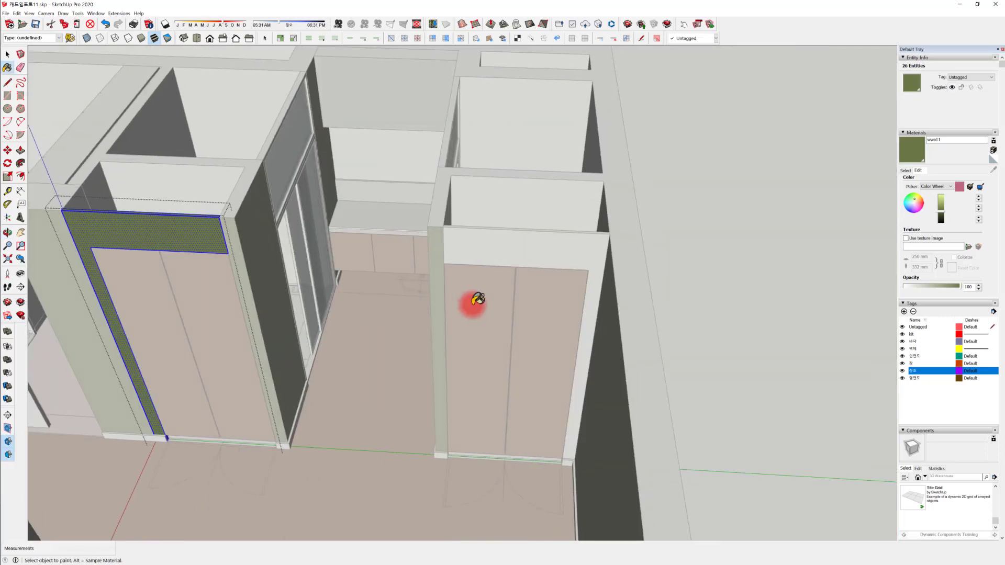
middle_click_drag(302, 273, 516, 298)
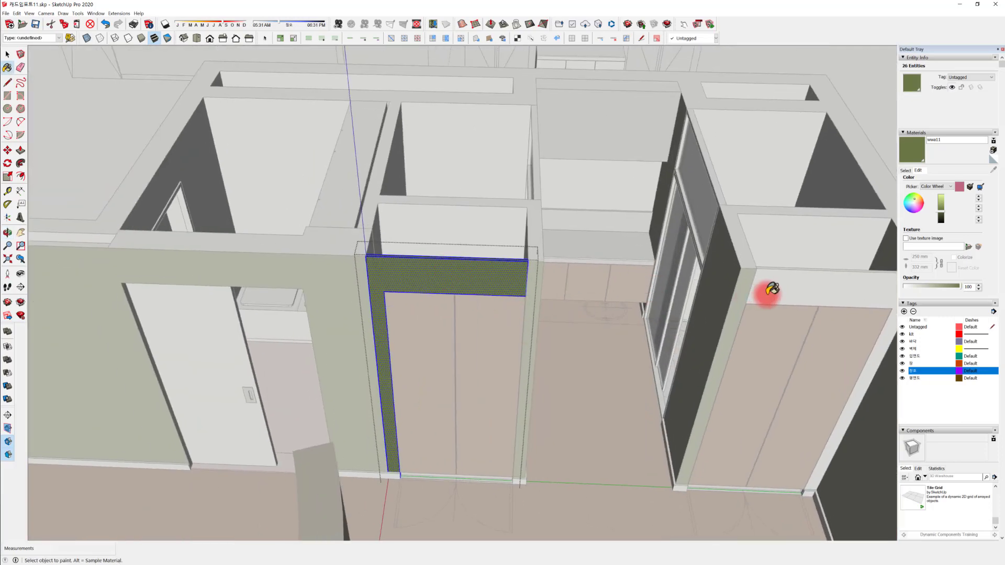
key("space")
left_click(774, 294)
double_click(783, 293)
left_click(800, 287)
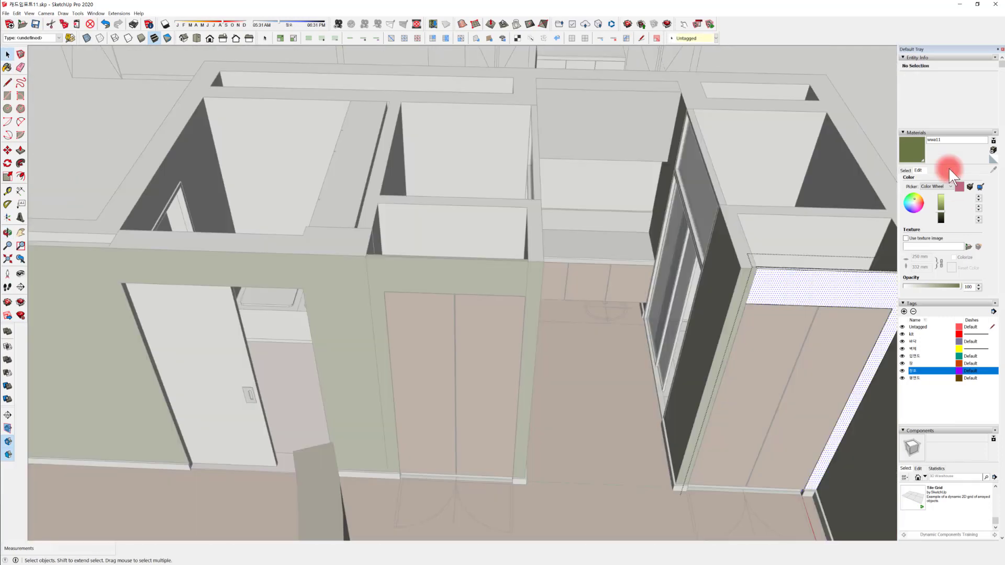
left_click(901, 149)
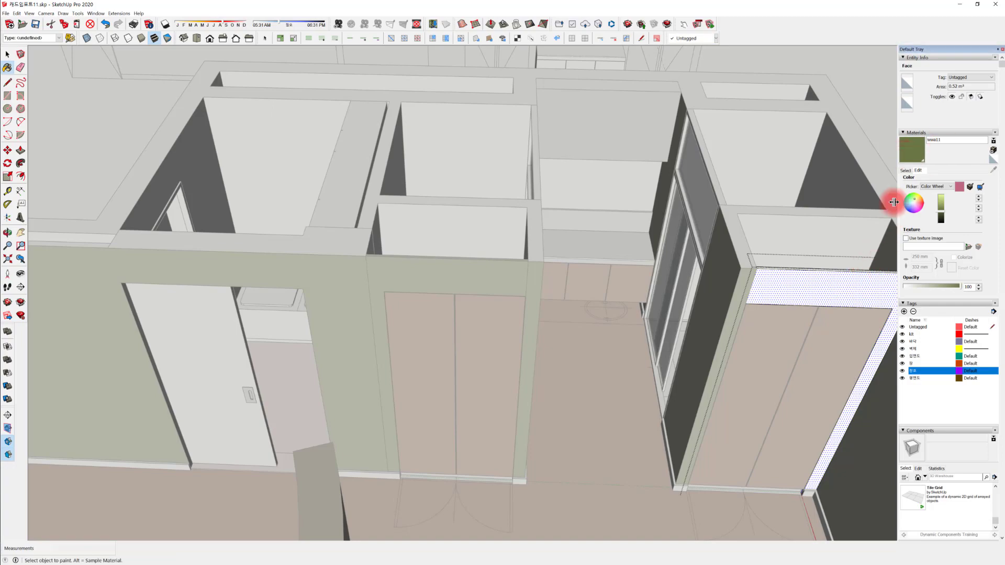
left_click(837, 288)
mouse_move(755, 332)
middle_mouse_down()
mouse_move(605, 310)
mouse_move(813, 194)
middle_mouse_up()
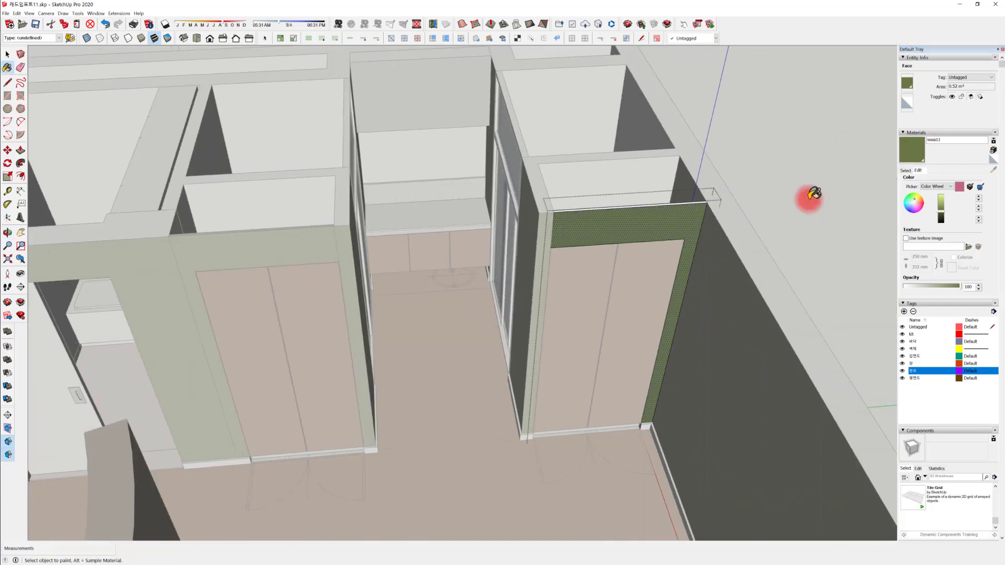
key("space")
left_click(791, 214)
Start a new material named www222 for the walls of the room behind the sliding door
mouse_move(736, 243)
middle_mouse_down()
mouse_move(723, 384)
mouse_move(441, 338)
mouse_move(684, 325)
mouse_move(536, 245)
mouse_move(486, 327)
mouse_move(497, 398)
mouse_move(485, 363)
mouse_move(354, 341)
mouse_move(529, 460)
mouse_move(372, 491)
mouse_move(429, 559)
mouse_move(300, 302)
middle_mouse_up()
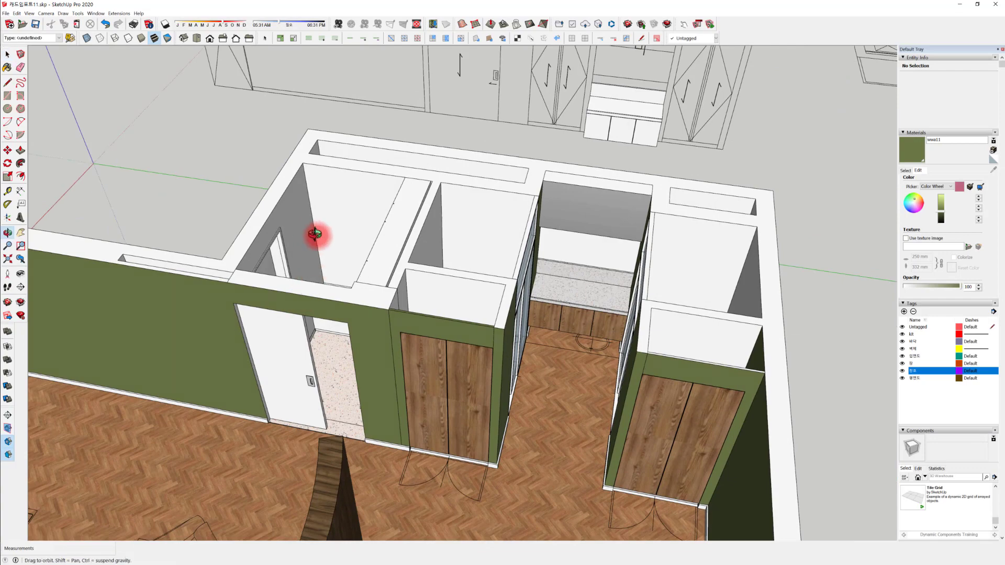
middle_click_drag(316, 236, 454, 306)
scroll(456, 306, "up", 3)
middle_click_drag(530, 278, 390, 230)
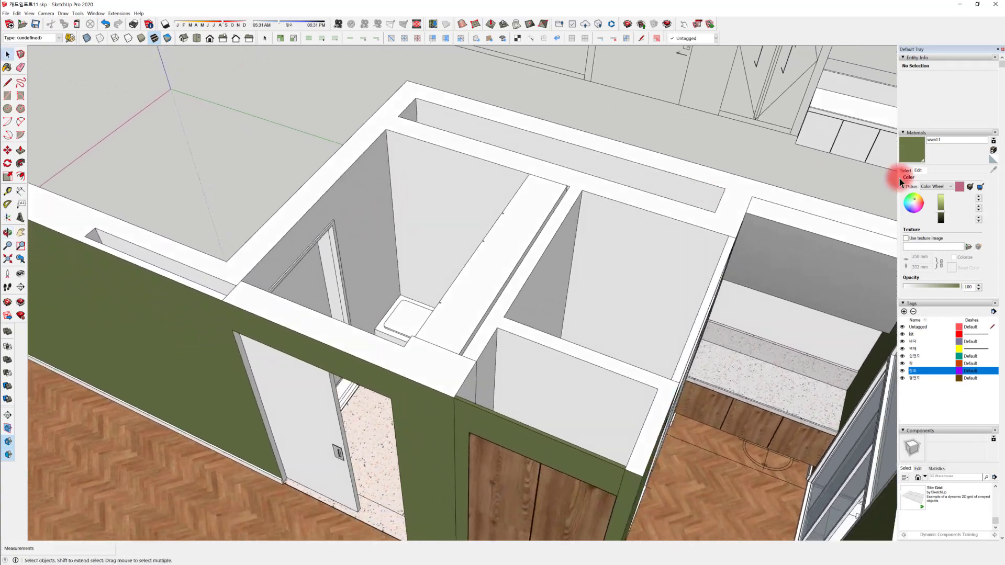
left_click(905, 170)
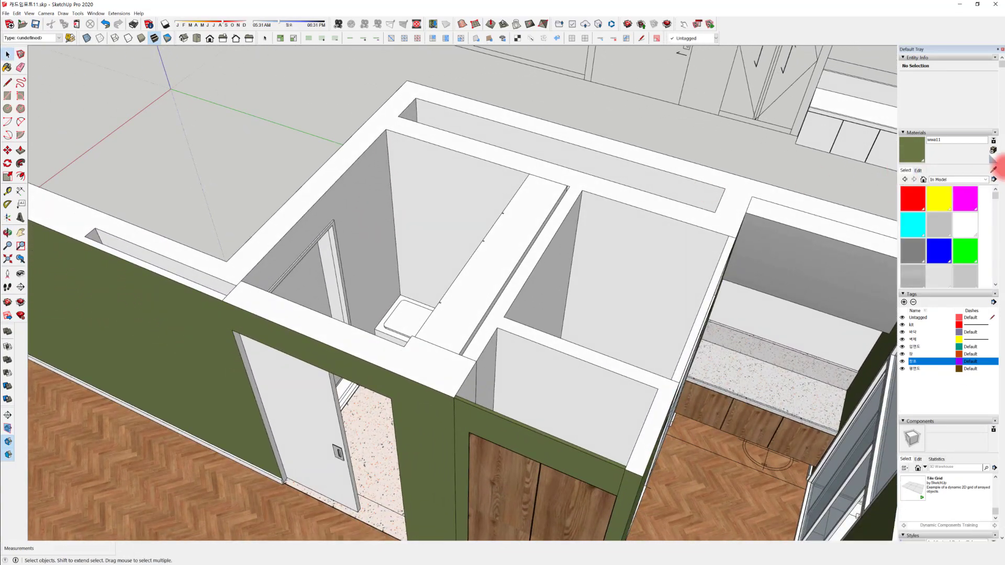
left_click(993, 151)
left_click(689, 188)
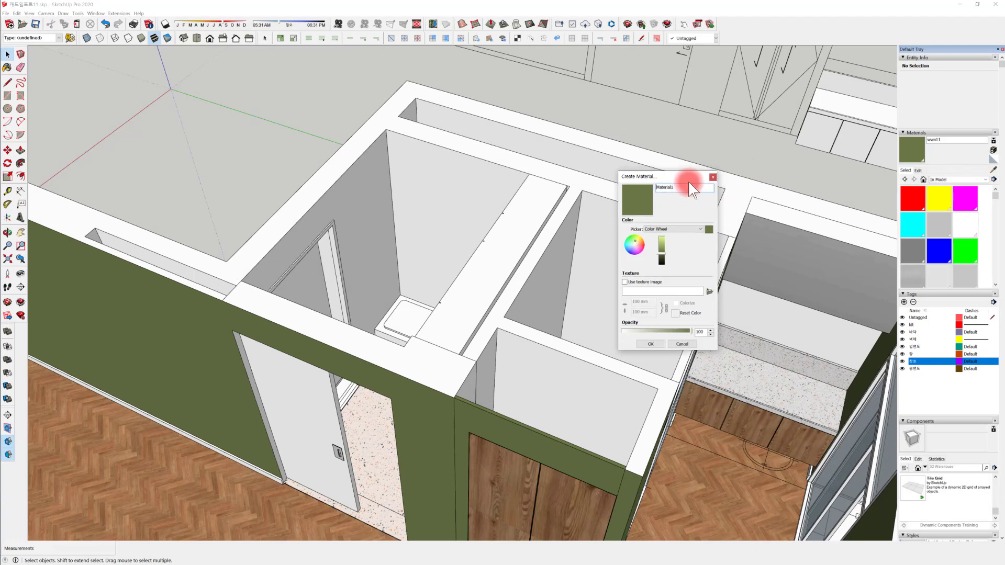
left_click_drag(689, 181, 604, 208)
type("www222")
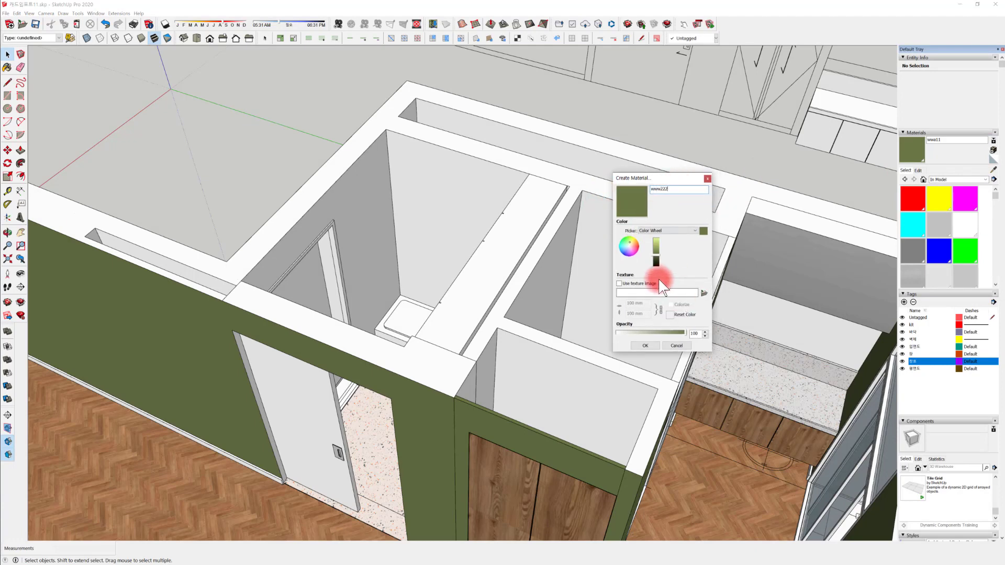
Set the www222 material's colour to a pale mint green on the Color Wheel and create the material
left_click(635, 291)
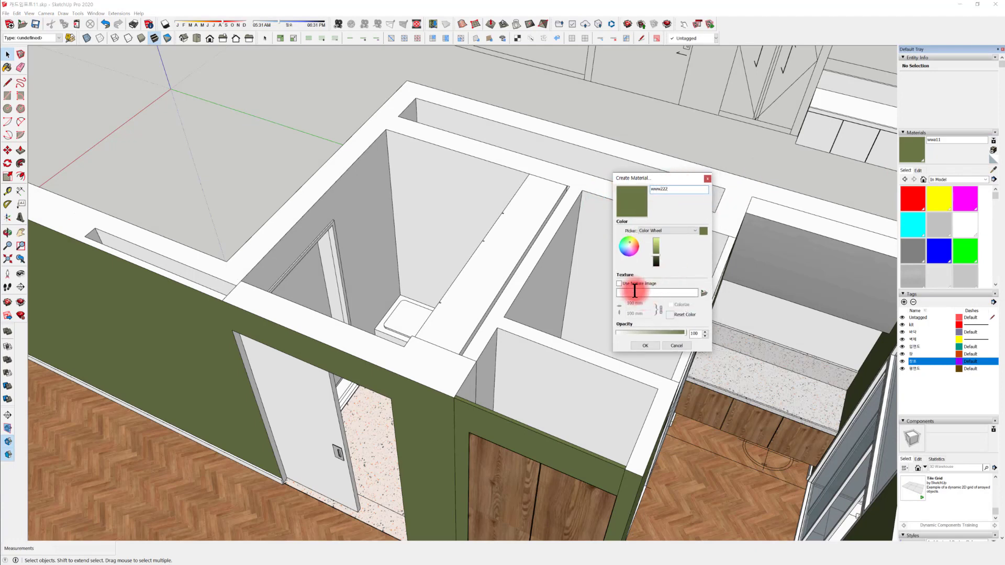
left_click(633, 244)
mouse_move(632, 244)
left_mouse_down()
mouse_move(627, 234)
mouse_move(631, 244)
left_mouse_up()
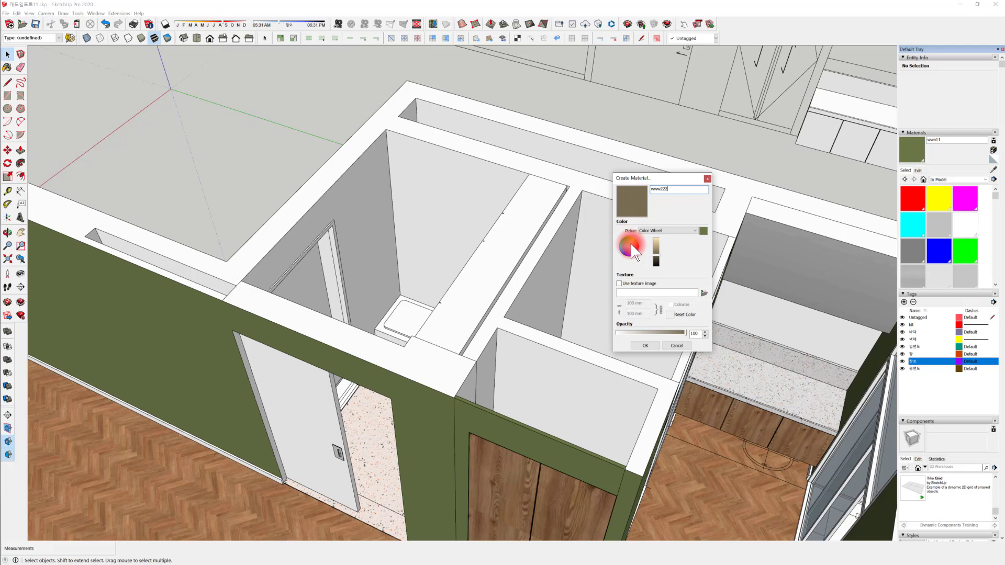
left_click_drag(630, 244, 652, 244)
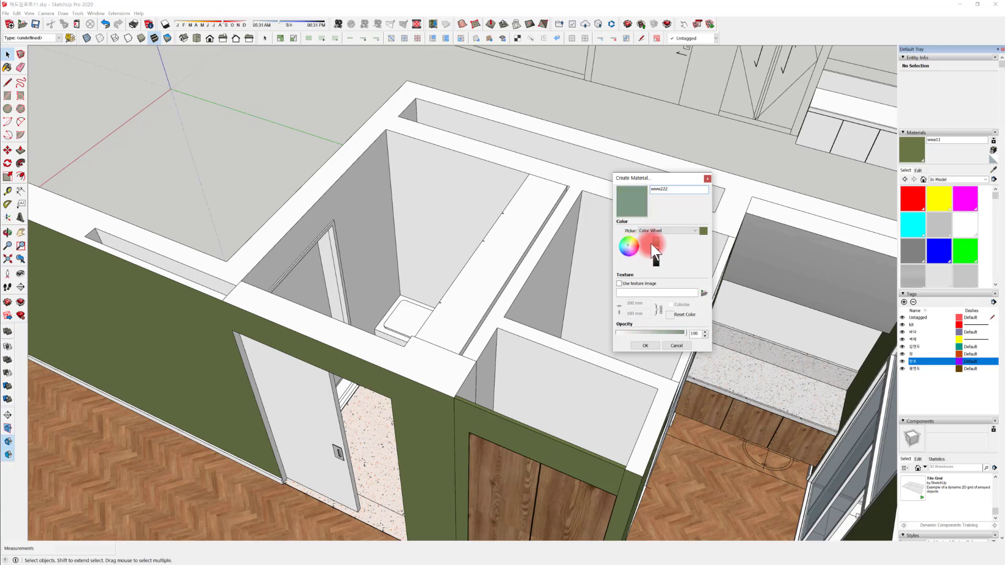
left_click(647, 345)
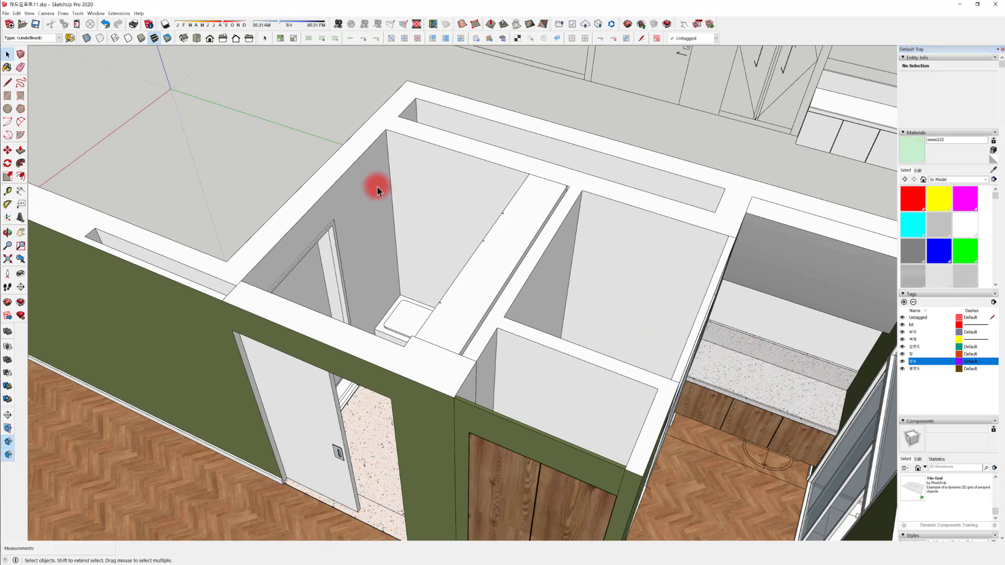
Paint the back wall face of the room behind the sliding door with www222 and leave the wall group
double_click(432, 190)
triple_click(432, 190)
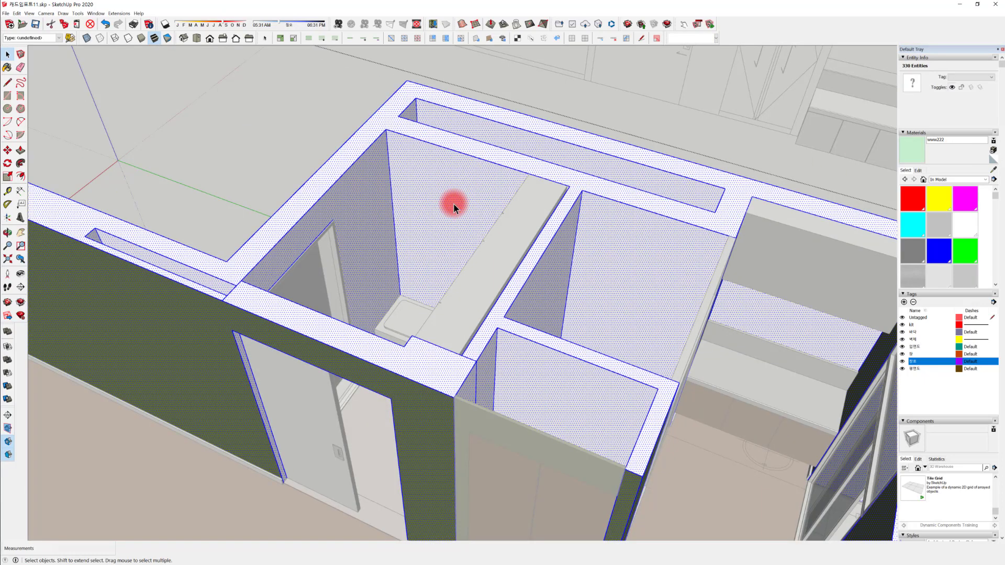
left_click(454, 205)
left_click(917, 149)
left_click(471, 198)
left_click(352, 215)
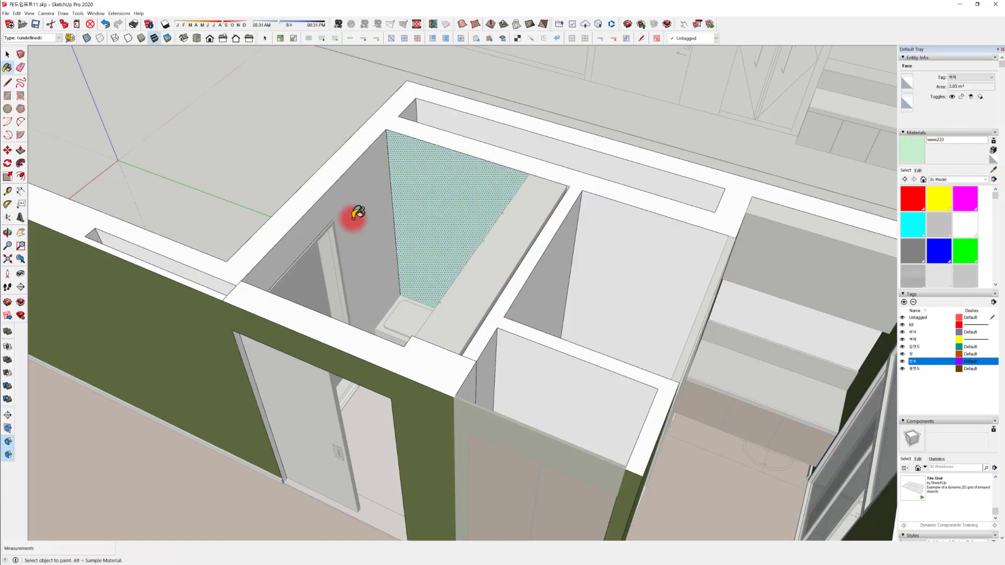
key("space")
mouse_move(341, 223)
middle_mouse_down()
mouse_move(781, 254)
mouse_move(570, 265)
mouse_move(482, 285)
mouse_move(115, 409)
middle_mouse_up()
left_click(116, 409)
Paint the top face of the apartment walls with the dark grey Color M07 from the Colors library
middle_click_drag(347, 448, 501, 353)
scroll(500, 353, "down", 2)
middle_click_drag(621, 450, 456, 330, "shift")
scroll(455, 329, "down", 1)
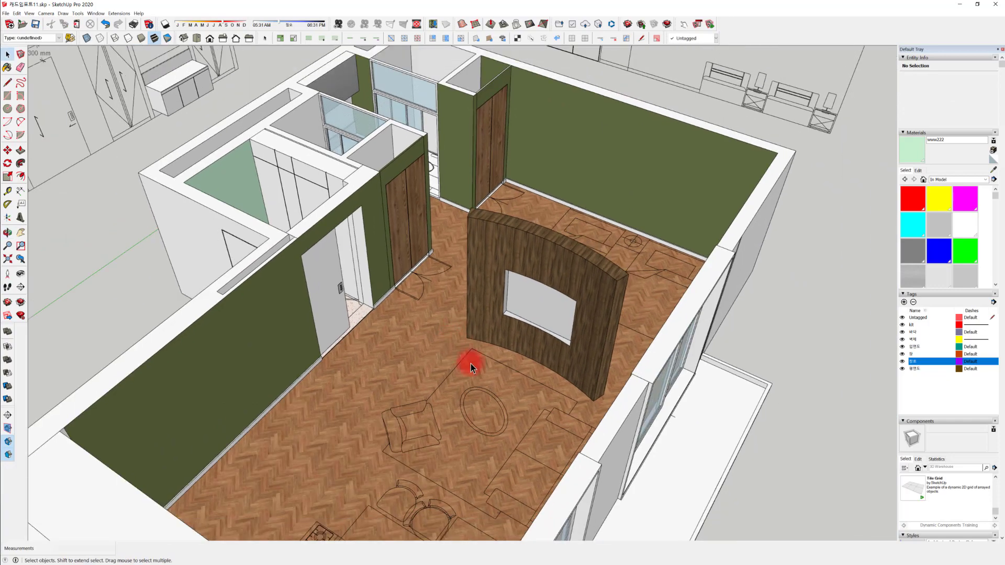
middle_click_drag(470, 363, 509, 313, "shift")
scroll(509, 312, "down", 2)
scroll(308, 350, "up", 4)
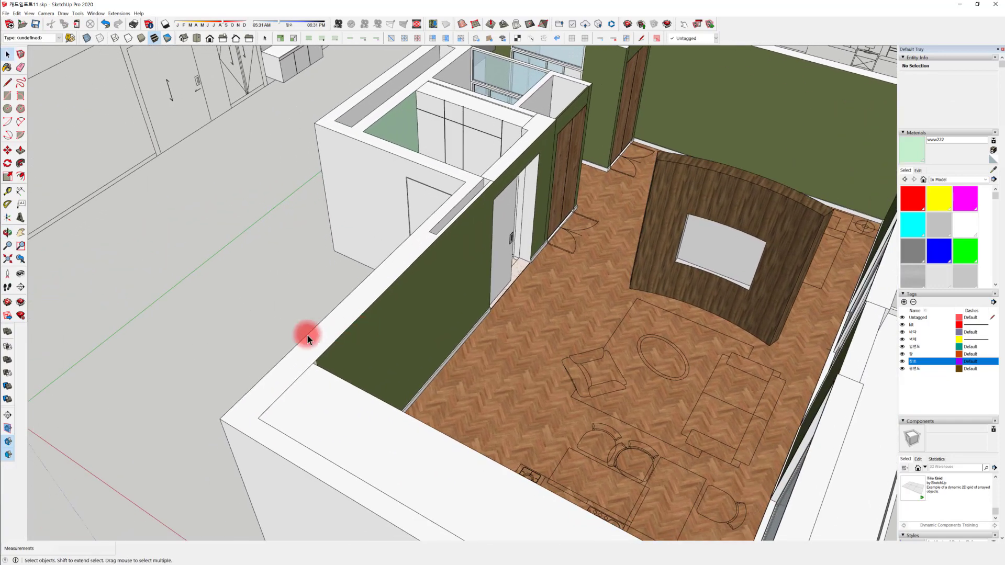
double_click(316, 338)
triple_click(316, 338)
middle_click_drag(338, 340, 326, 324)
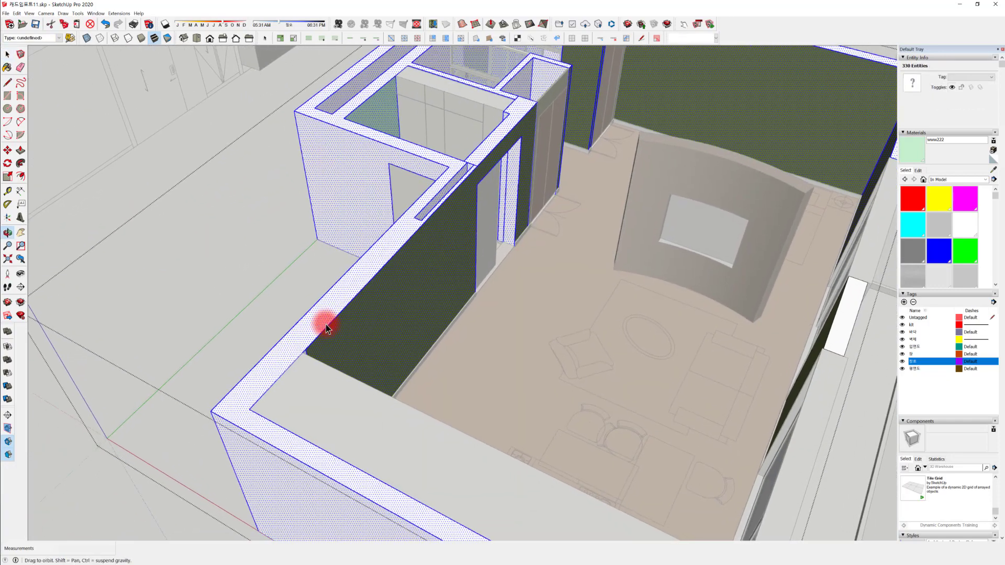
left_click(326, 325)
scroll(945, 250, "down", 2)
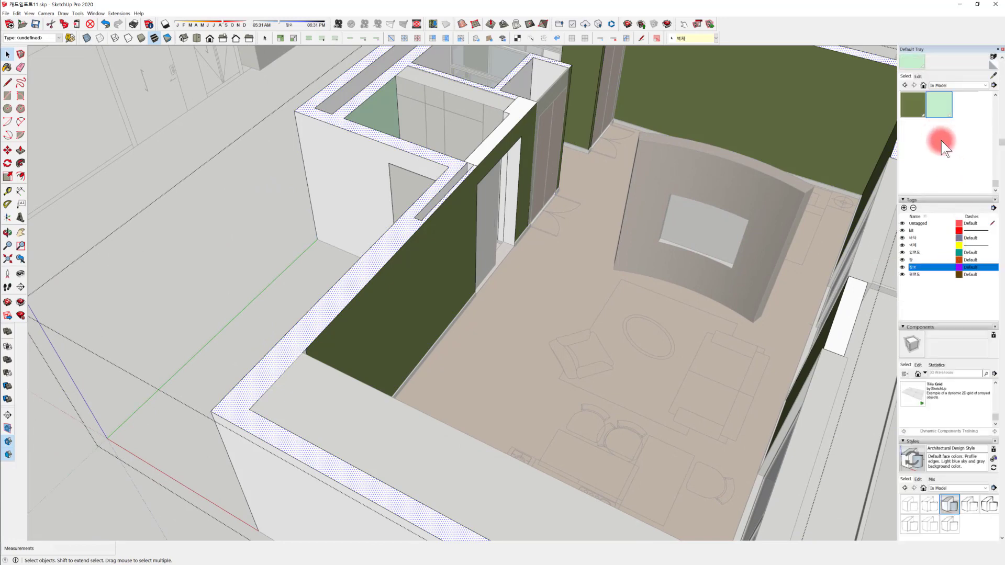
left_click(956, 86)
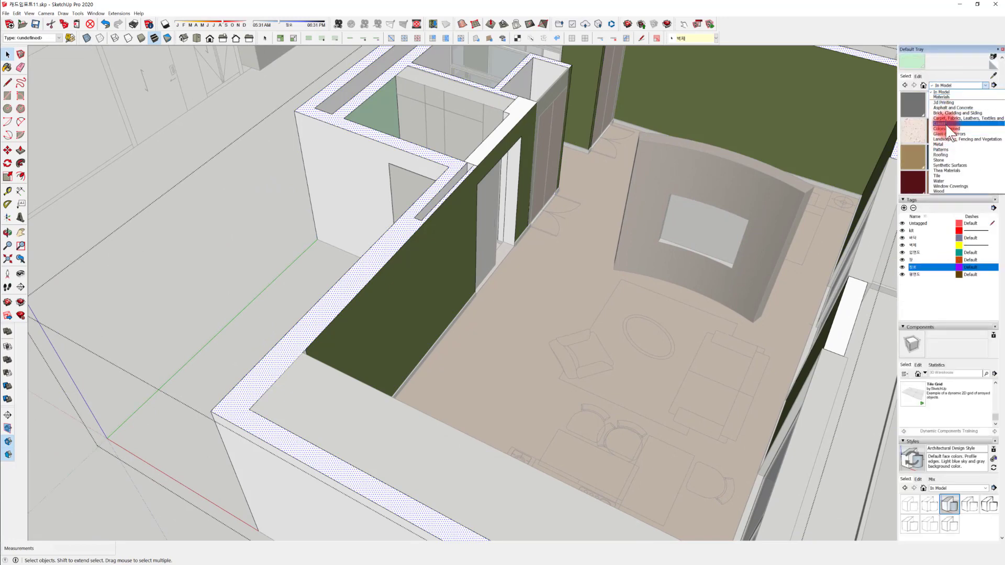
left_click(947, 124)
scroll(946, 158, "down", 10)
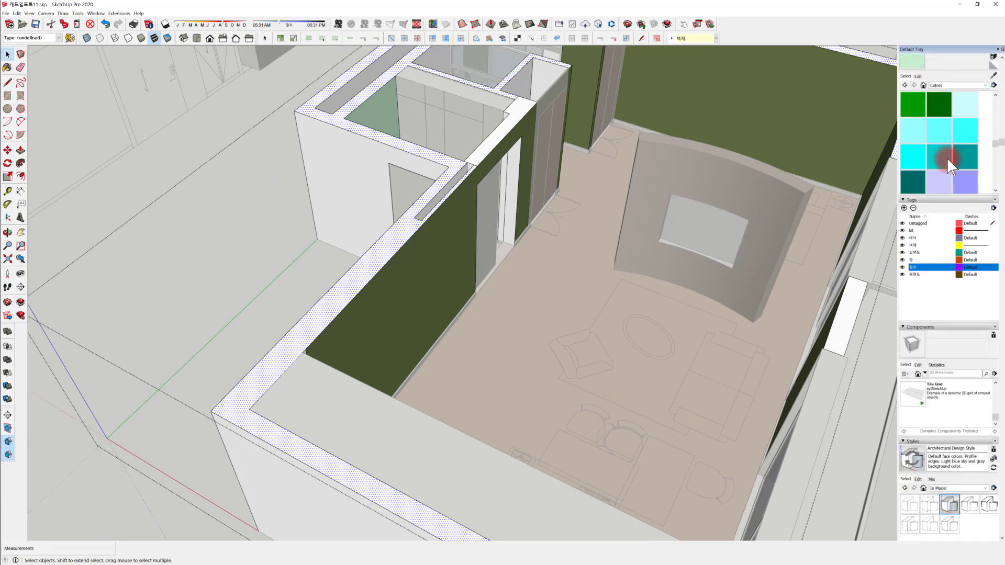
scroll(946, 158, "down", 8)
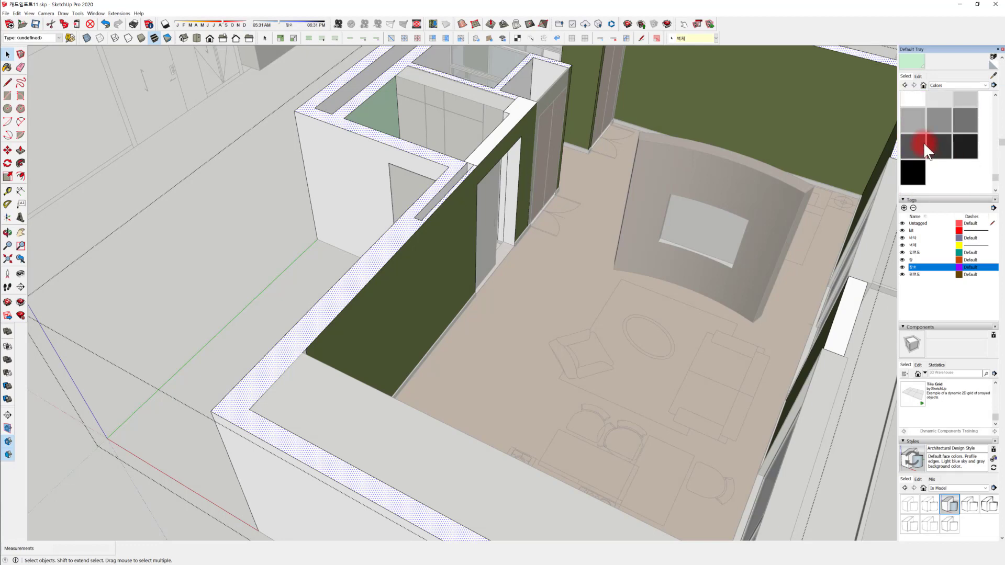
left_click(947, 151)
left_click(269, 374)
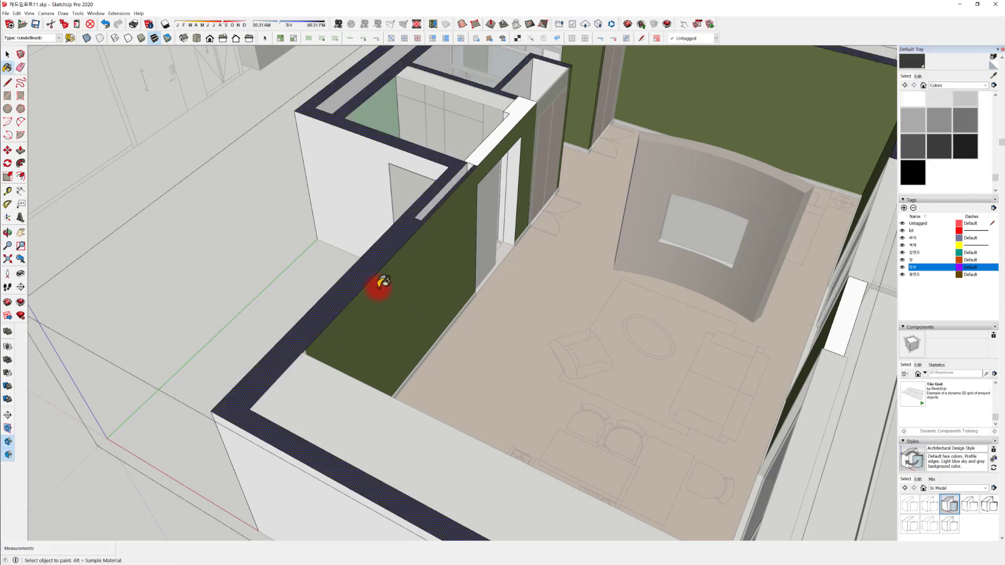
Paint the top face of the wall section above the sliding door with Color M07
mouse_move(377, 287)
middle_mouse_down()
mouse_move(285, 460)
mouse_move(467, 232)
middle_mouse_up()
middle_click_drag(776, 243, 484, 378)
key("space")
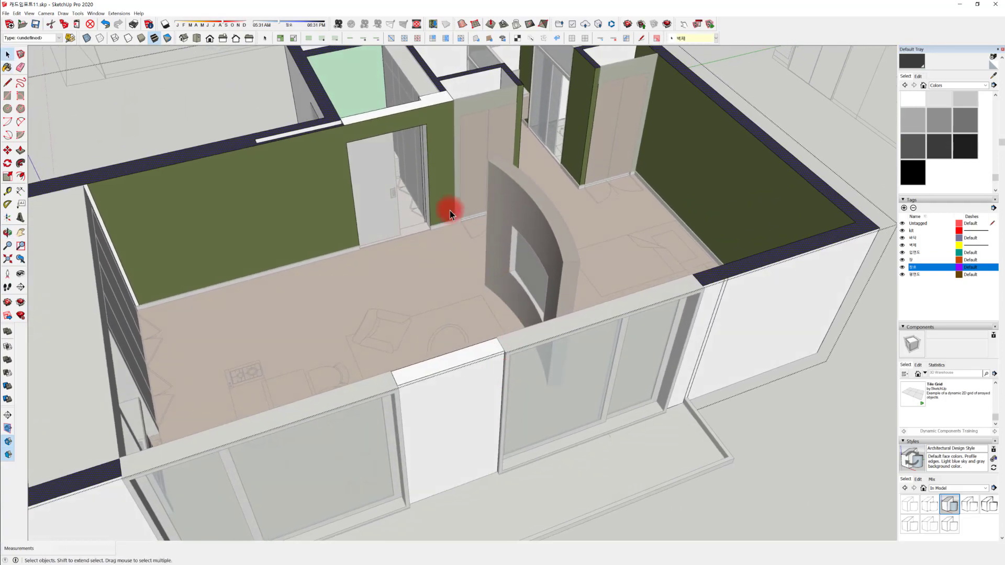
middle_click_drag(450, 210, 573, 390, "shift")
scroll(560, 311, "up", 4)
left_click(564, 304)
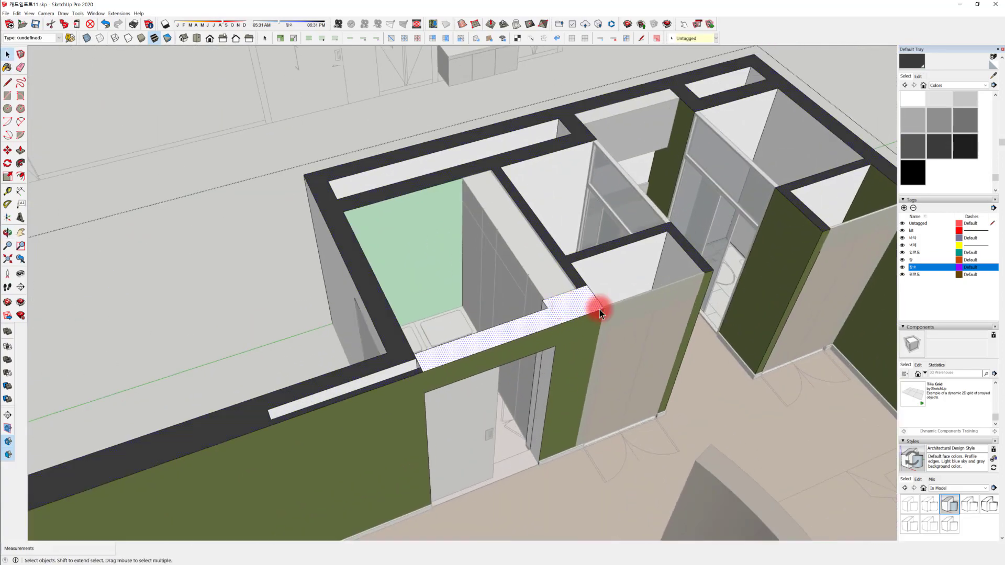
left_click(913, 67)
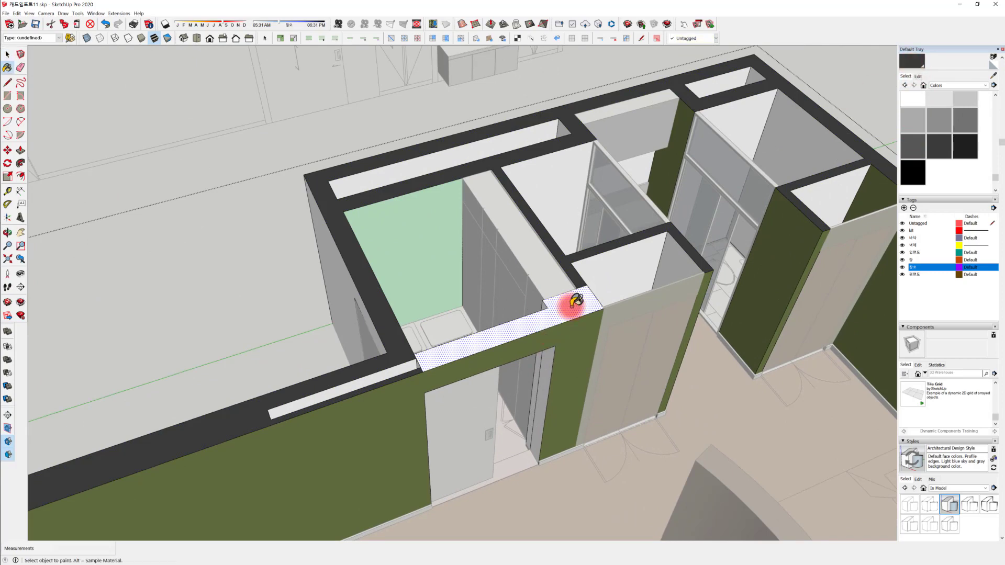
left_click(576, 301)
left_click(955, 275)
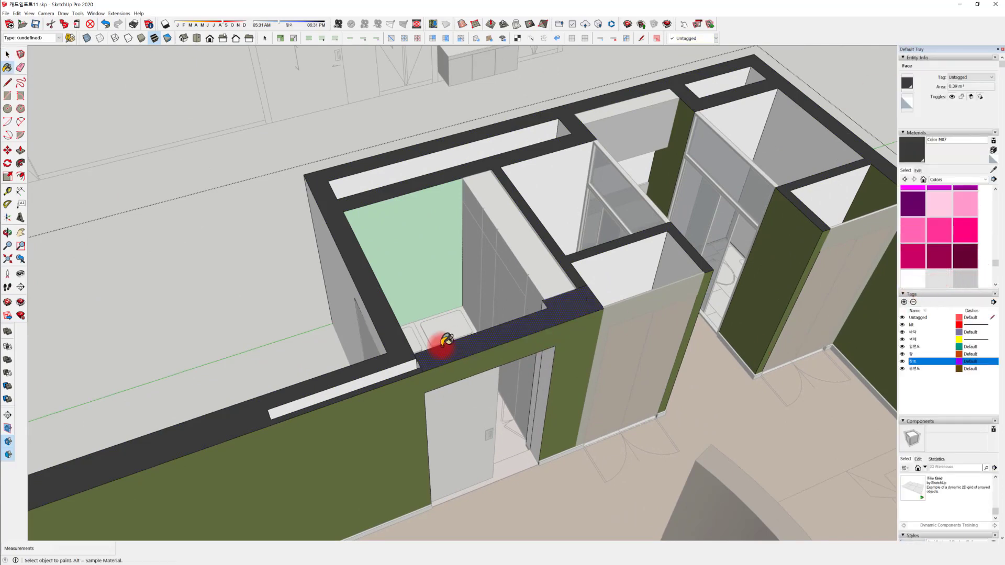
Leave the apartment wall group and bring the large sliding windows along the outer wall into view
left_click(278, 334)
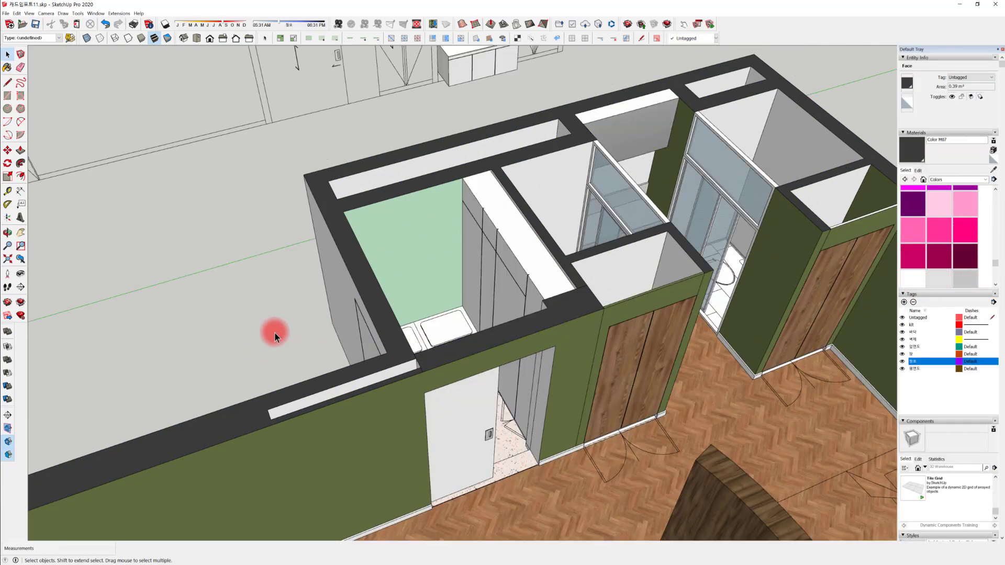
middle_click_drag(274, 333, 377, 349)
scroll(507, 450, "down", 5)
middle_click_drag(507, 451, 749, 323)
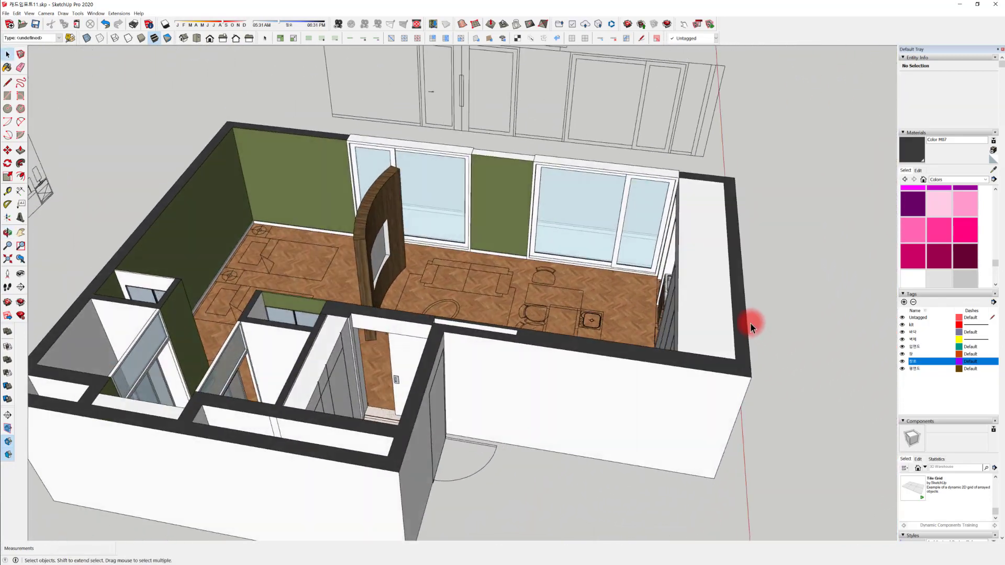
Try the dark grey Color M07 on both large sliding window groups along the outer wall
left_click(618, 358)
middle_click_drag(618, 358, 528, 310)
scroll(502, 211, "up", 3)
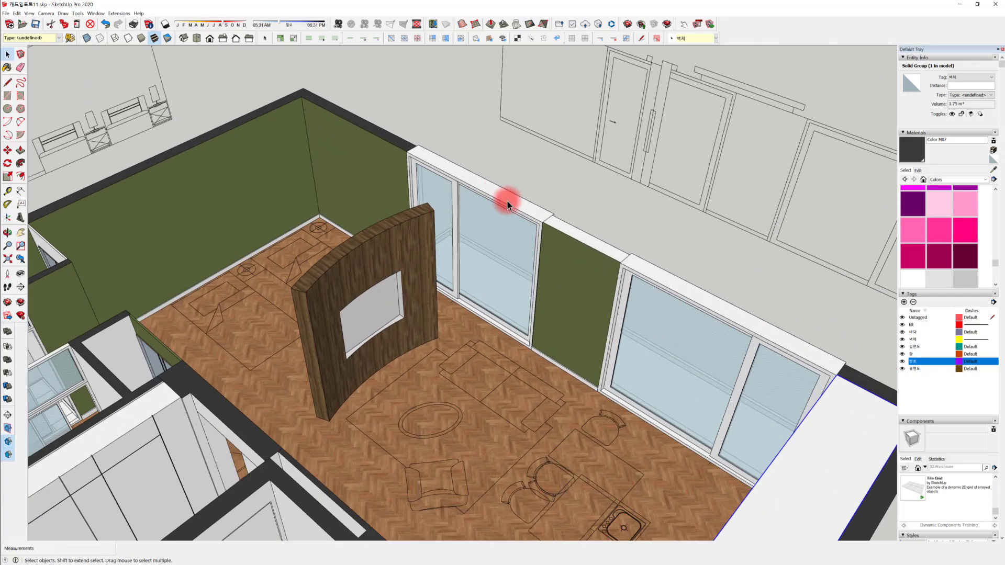
left_click(516, 206)
mouse_move(668, 298)
middle_mouse_down("shift")
mouse_move(684, 298)
mouse_move(667, 317)
mouse_move(608, 320)
mouse_move(581, 335)
middle_mouse_up("shift")
left_click(911, 150)
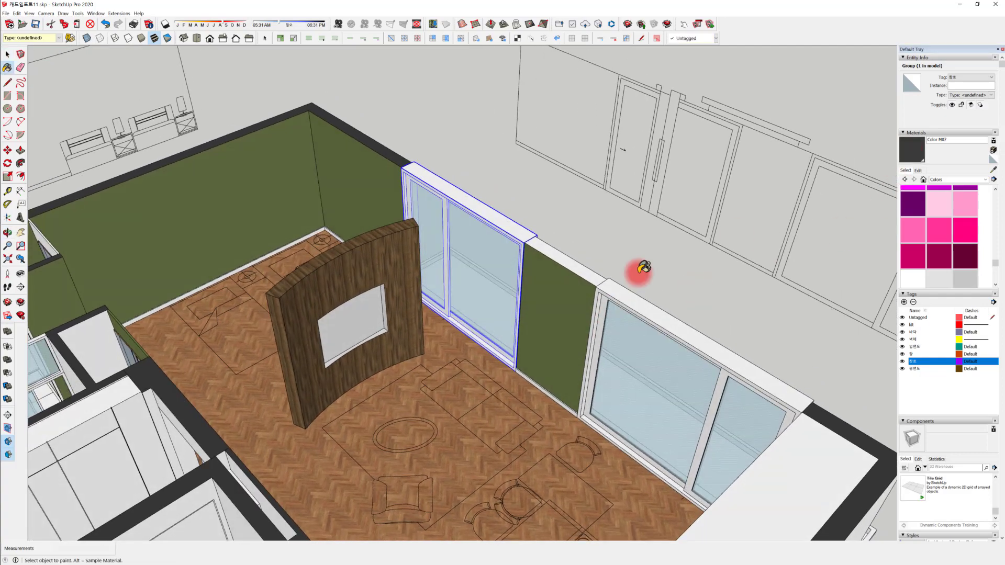
left_click(511, 223)
mouse_move(509, 242)
middle_mouse_down()
mouse_move(574, 269)
mouse_move(590, 246)
mouse_move(607, 329)
middle_mouse_up()
left_click(657, 322)
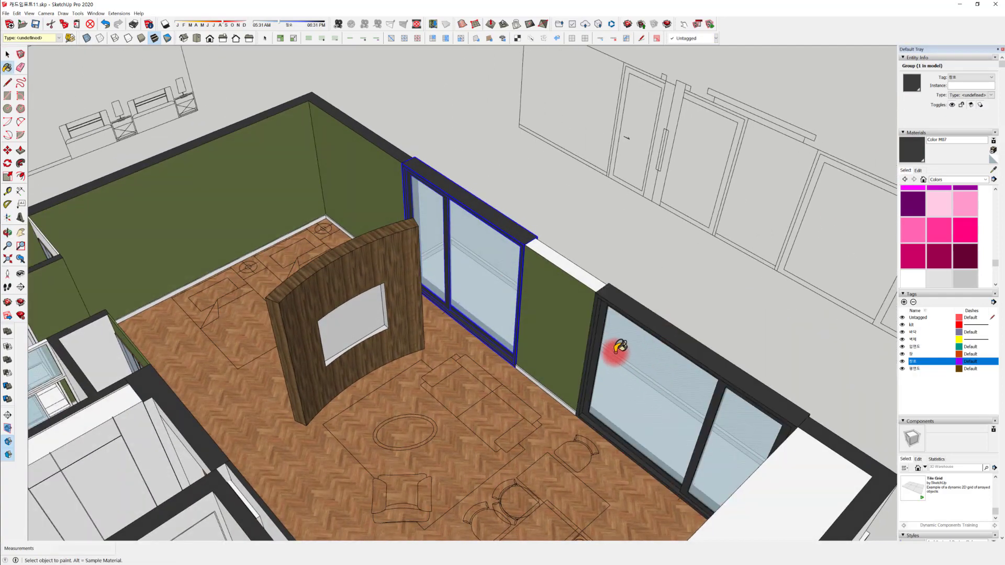
key("ctrl+z")
key("ctrl+z")
Paint both large sliding window groups along the outer wall with the medium grey Color M05 from the Colors library
middle_click_drag(605, 344, 675, 282)
scroll(971, 275, "down", 5)
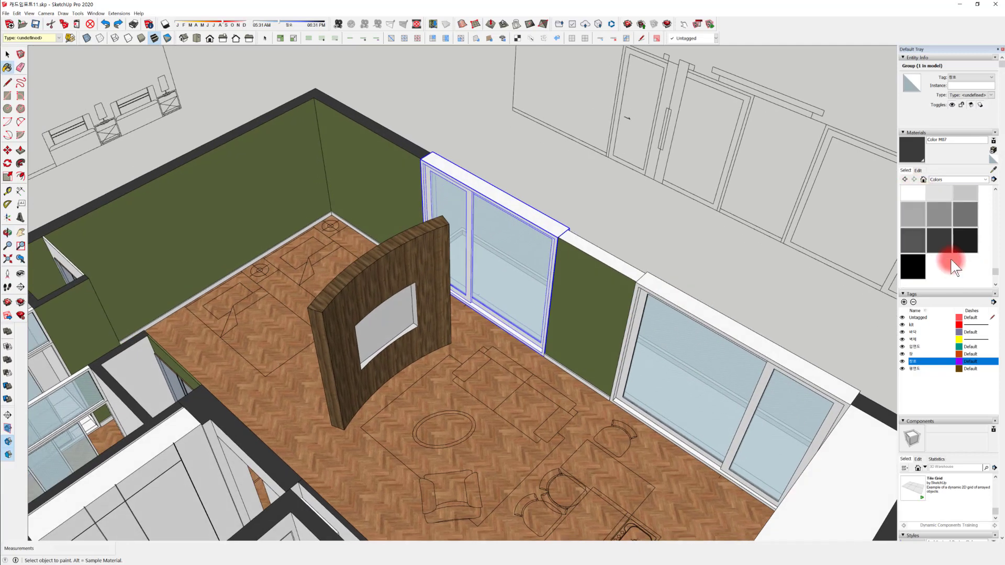
left_click(946, 221)
left_click(549, 220)
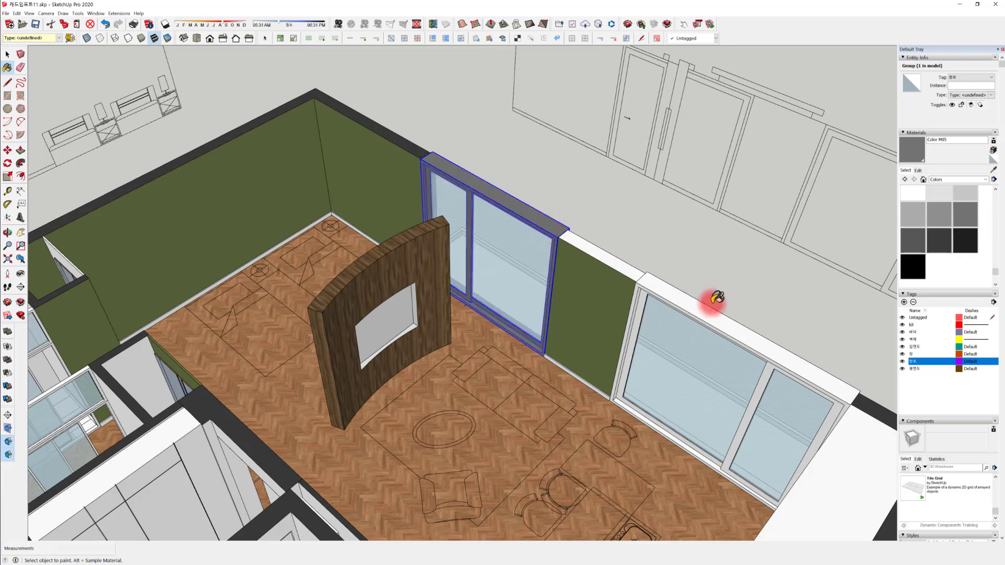
left_click(719, 309)
Open the short wall group between the two large windows and sample the dark grey Color M07 from a neighbouring wall top
mouse_move(700, 352)
middle_mouse_down()
mouse_move(637, 323)
mouse_move(529, 359)
mouse_move(550, 307)
middle_mouse_up()
key("space")
double_click(539, 317)
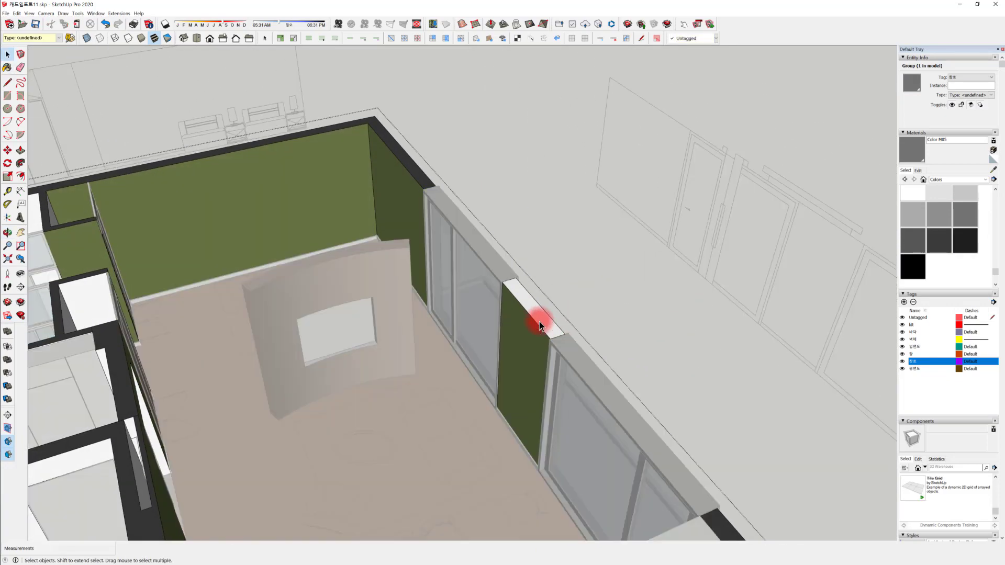
left_click(992, 169)
left_click(428, 180)
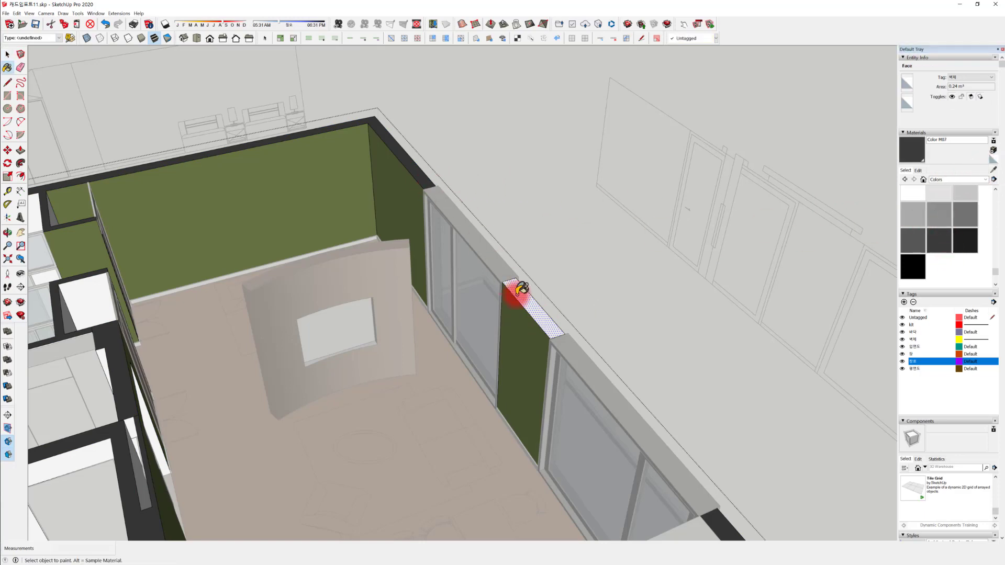